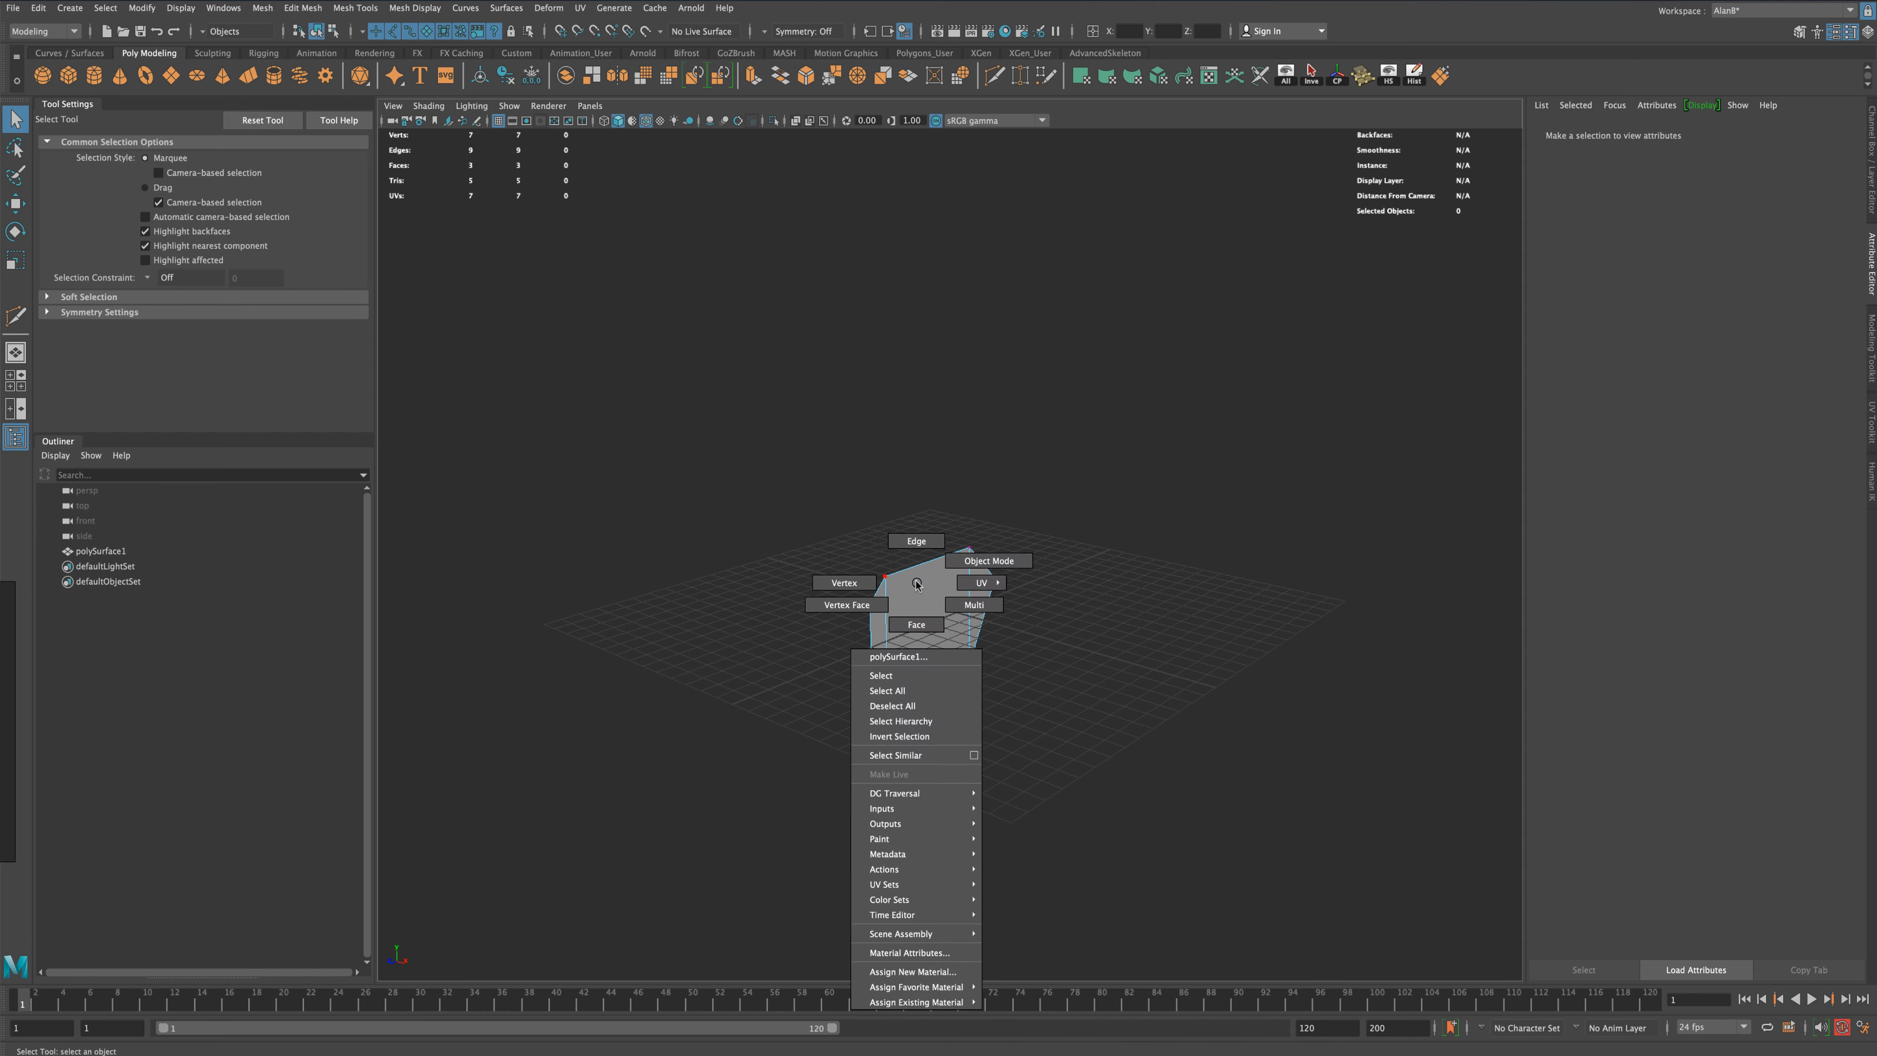
Leave component mode and raise the whole polygon surface above the grid along the vertical axis
click(956, 562)
click(14, 203)
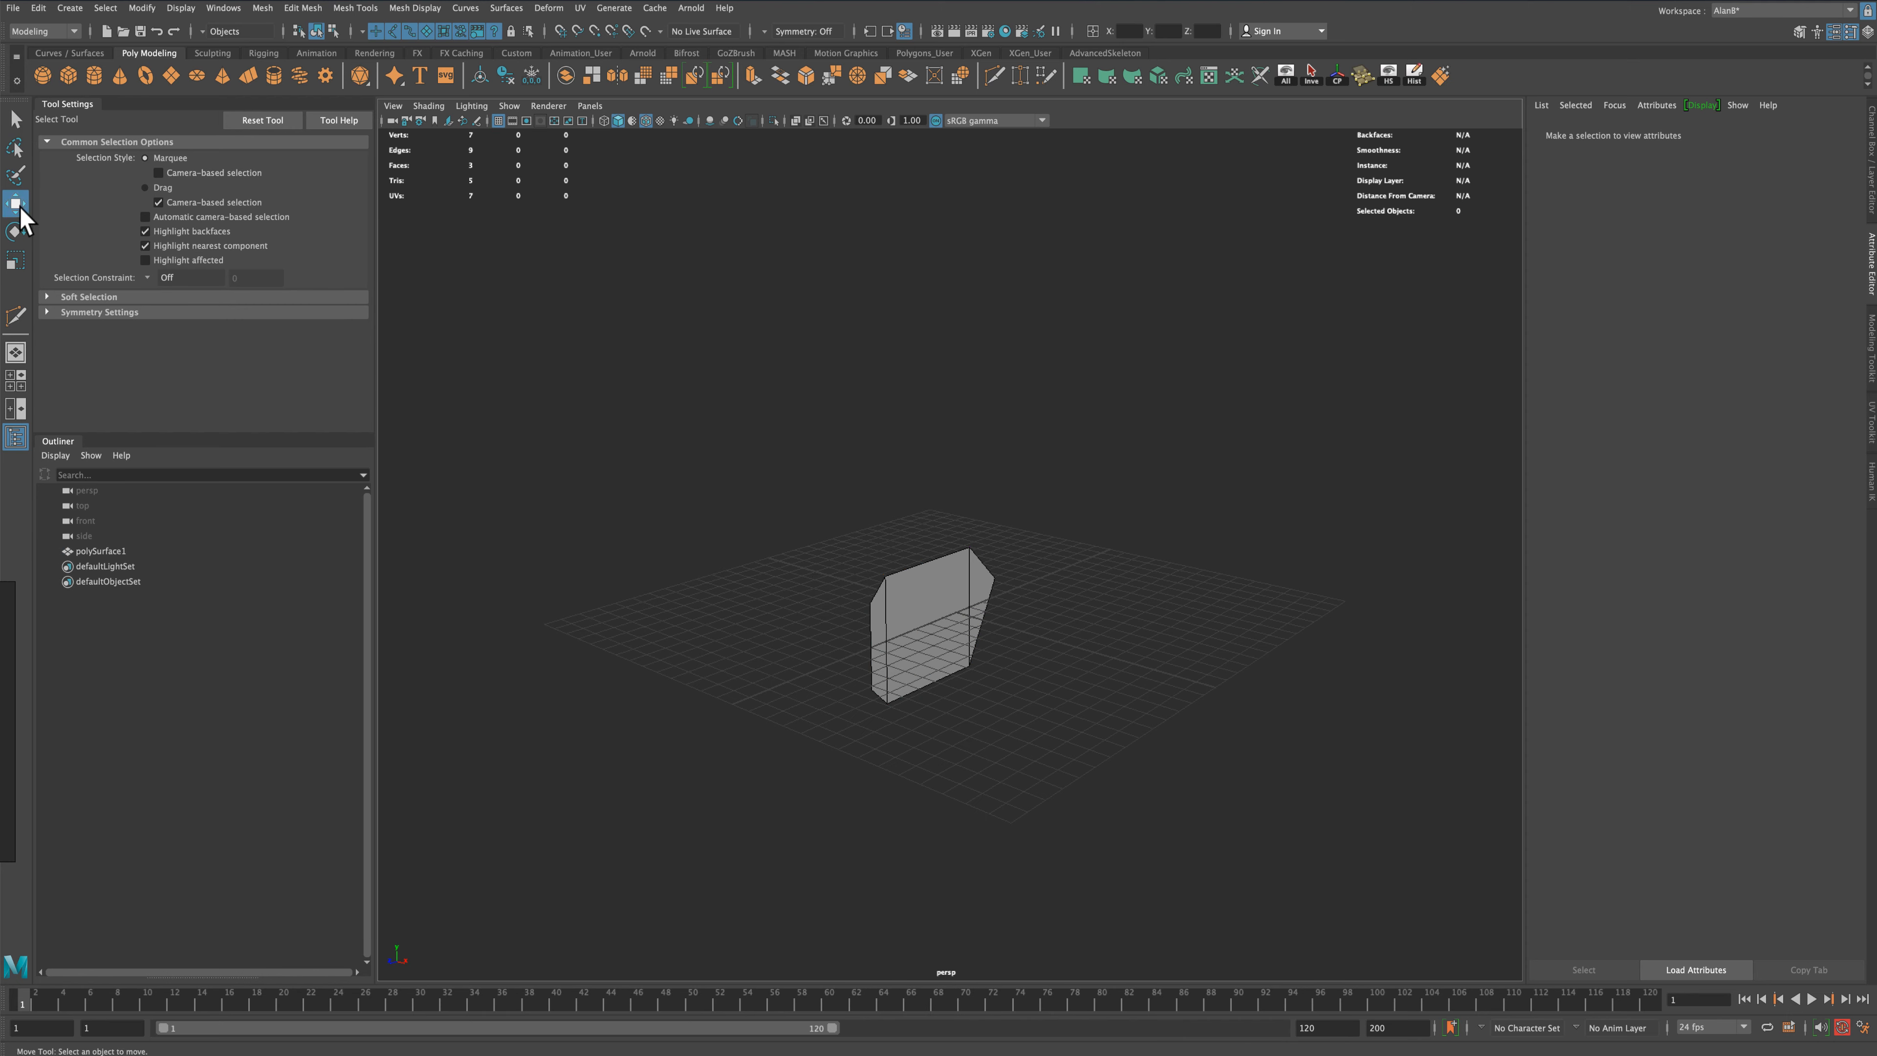
click(906, 586)
drag(945, 544, 968, 459)
Extrude all faces of the surface together by about 33.17 units into a solid block and return to object mode
right_drag(919, 502, 915, 533)
drag(780, 403, 1056, 638)
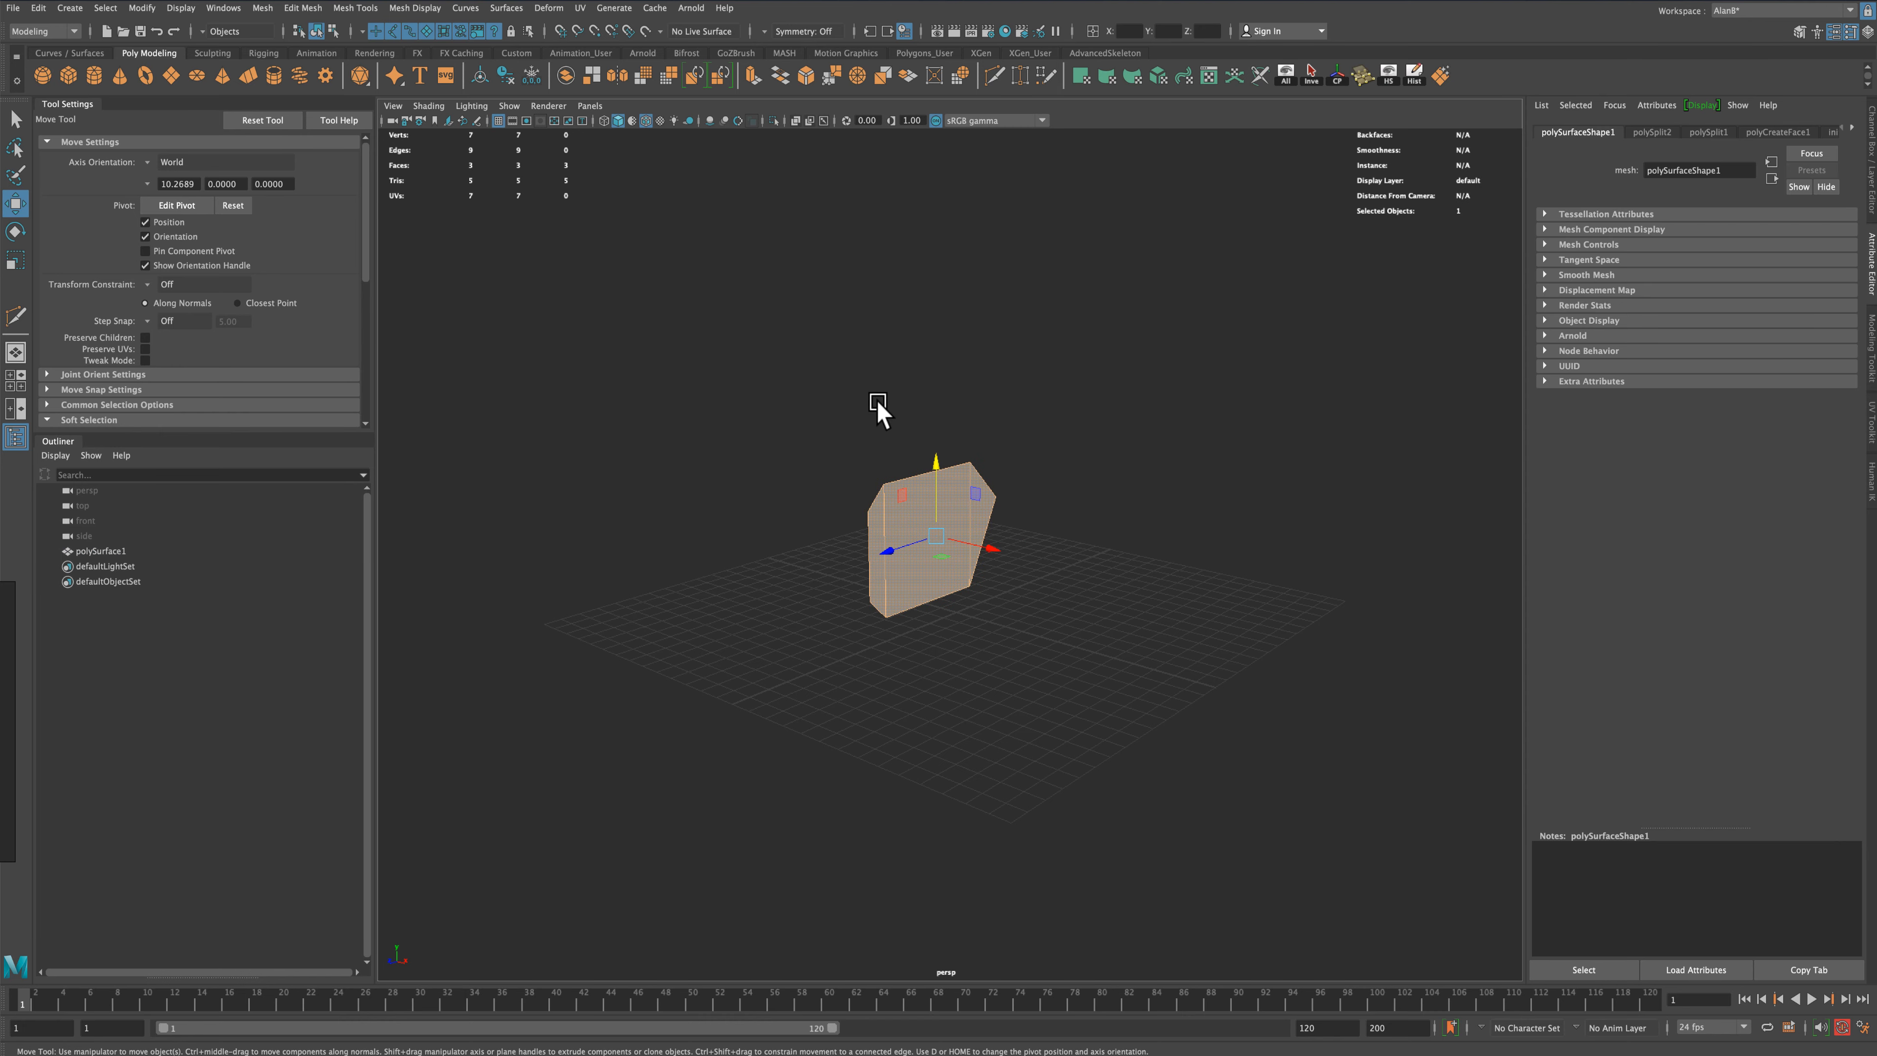
click(751, 77)
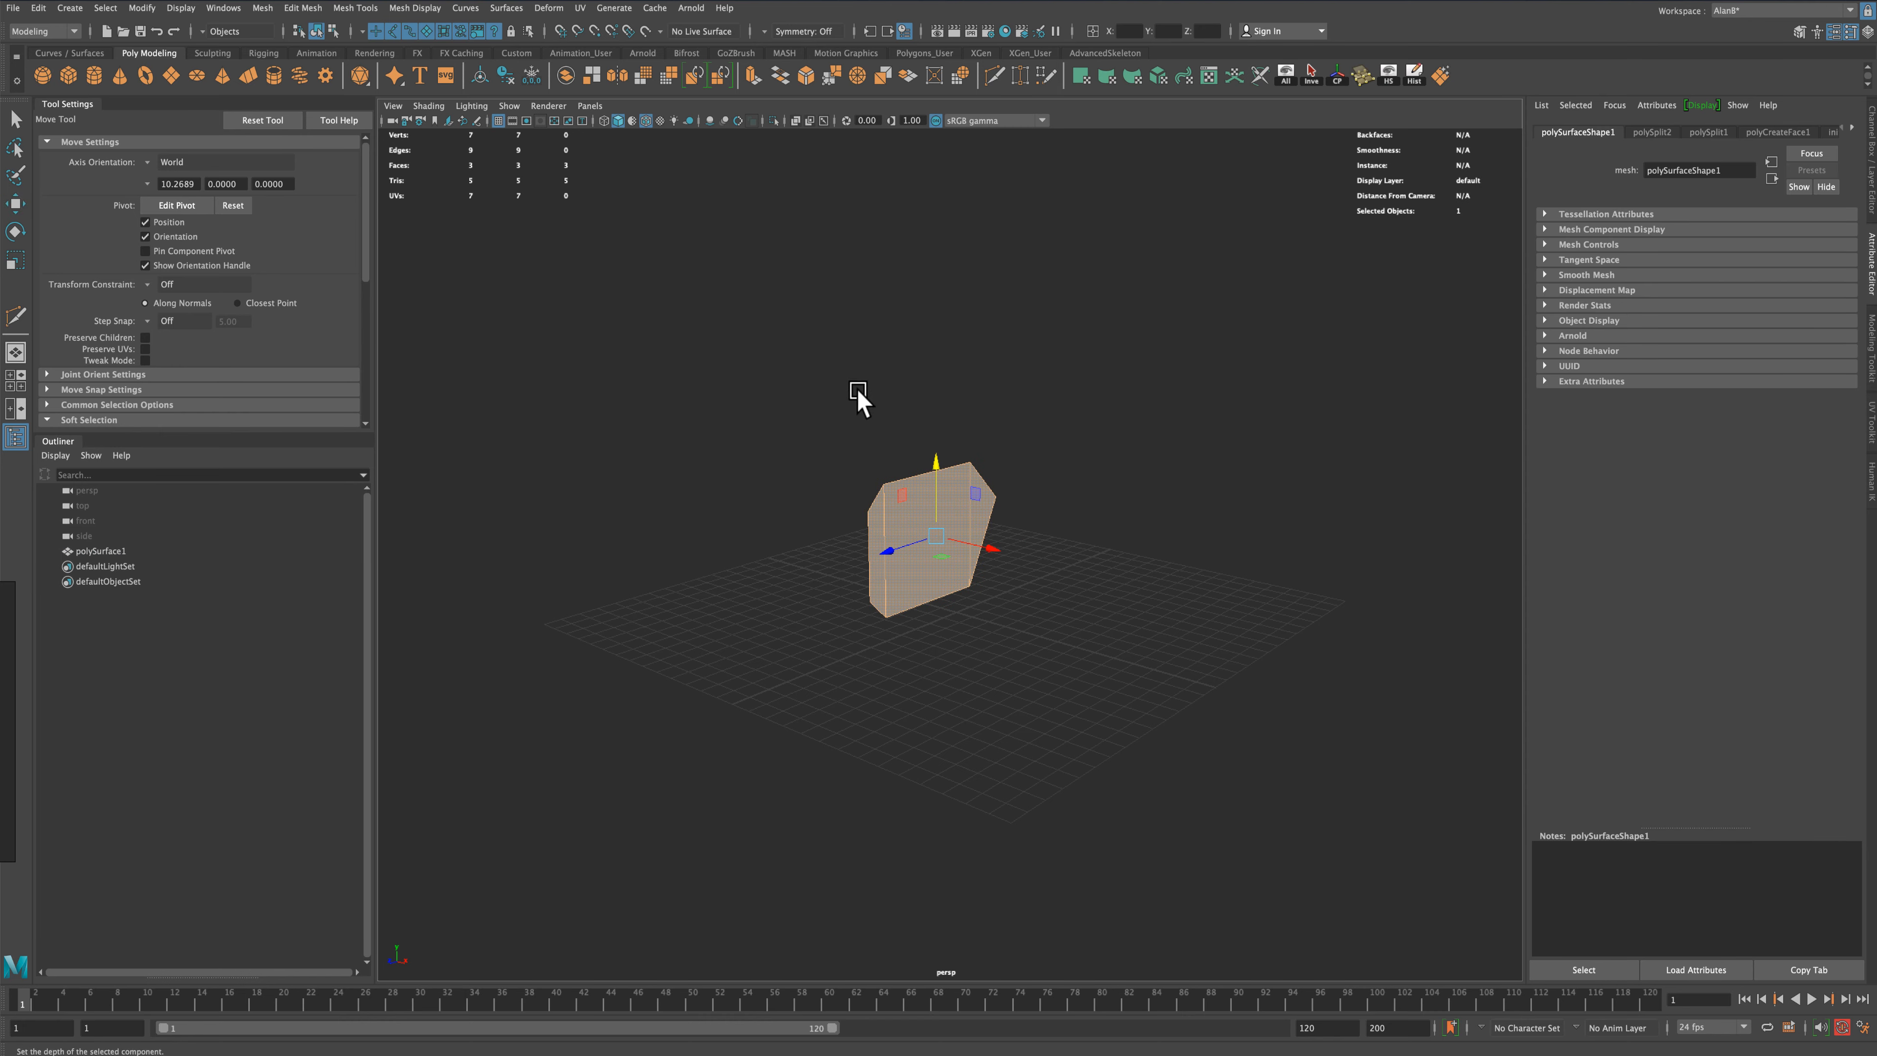
drag(1003, 526, 1066, 566)
alt+right_drag(1144, 566, 1191, 574)
mouse_move(1223, 564)
alt+mouse_down()
mouse_move(1332, 545)
mouse_move(1198, 541)
mouse_move(1244, 587)
alt+mouse_up()
click(15, 120)
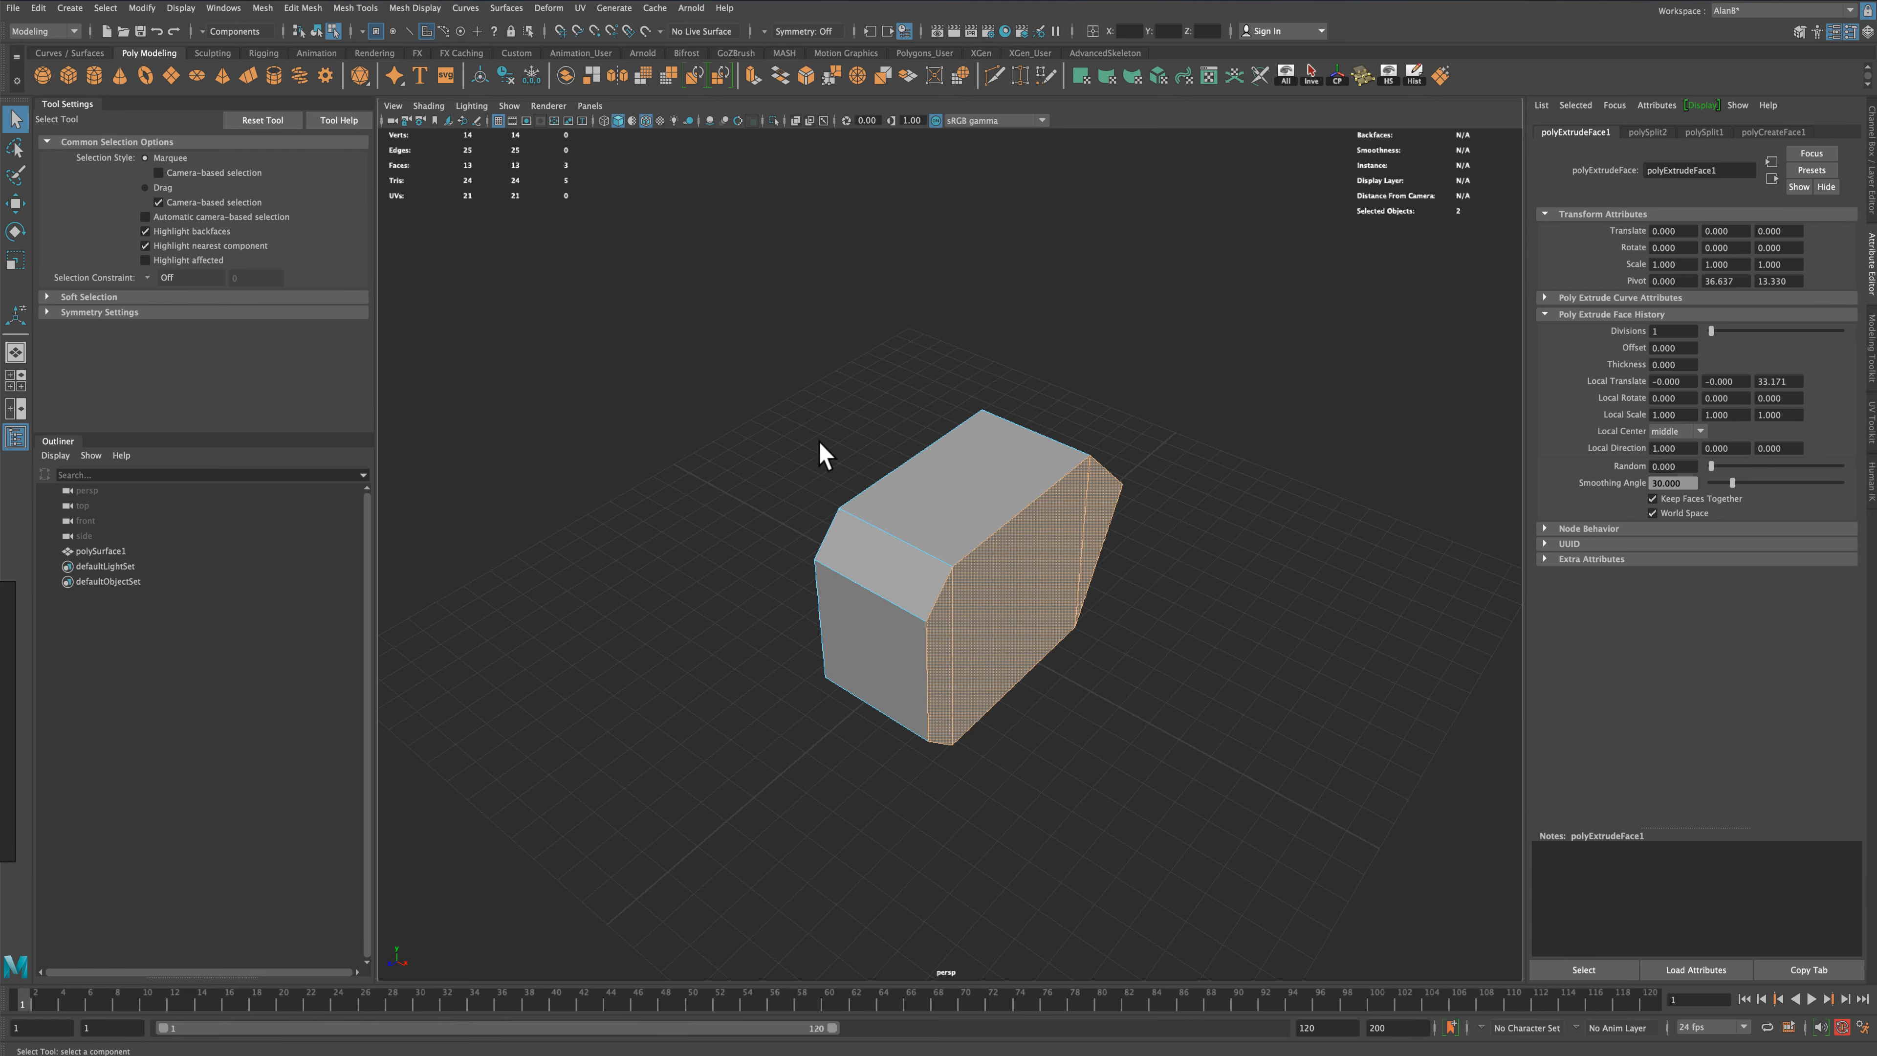
right_drag(930, 477, 1002, 454)
click(858, 440)
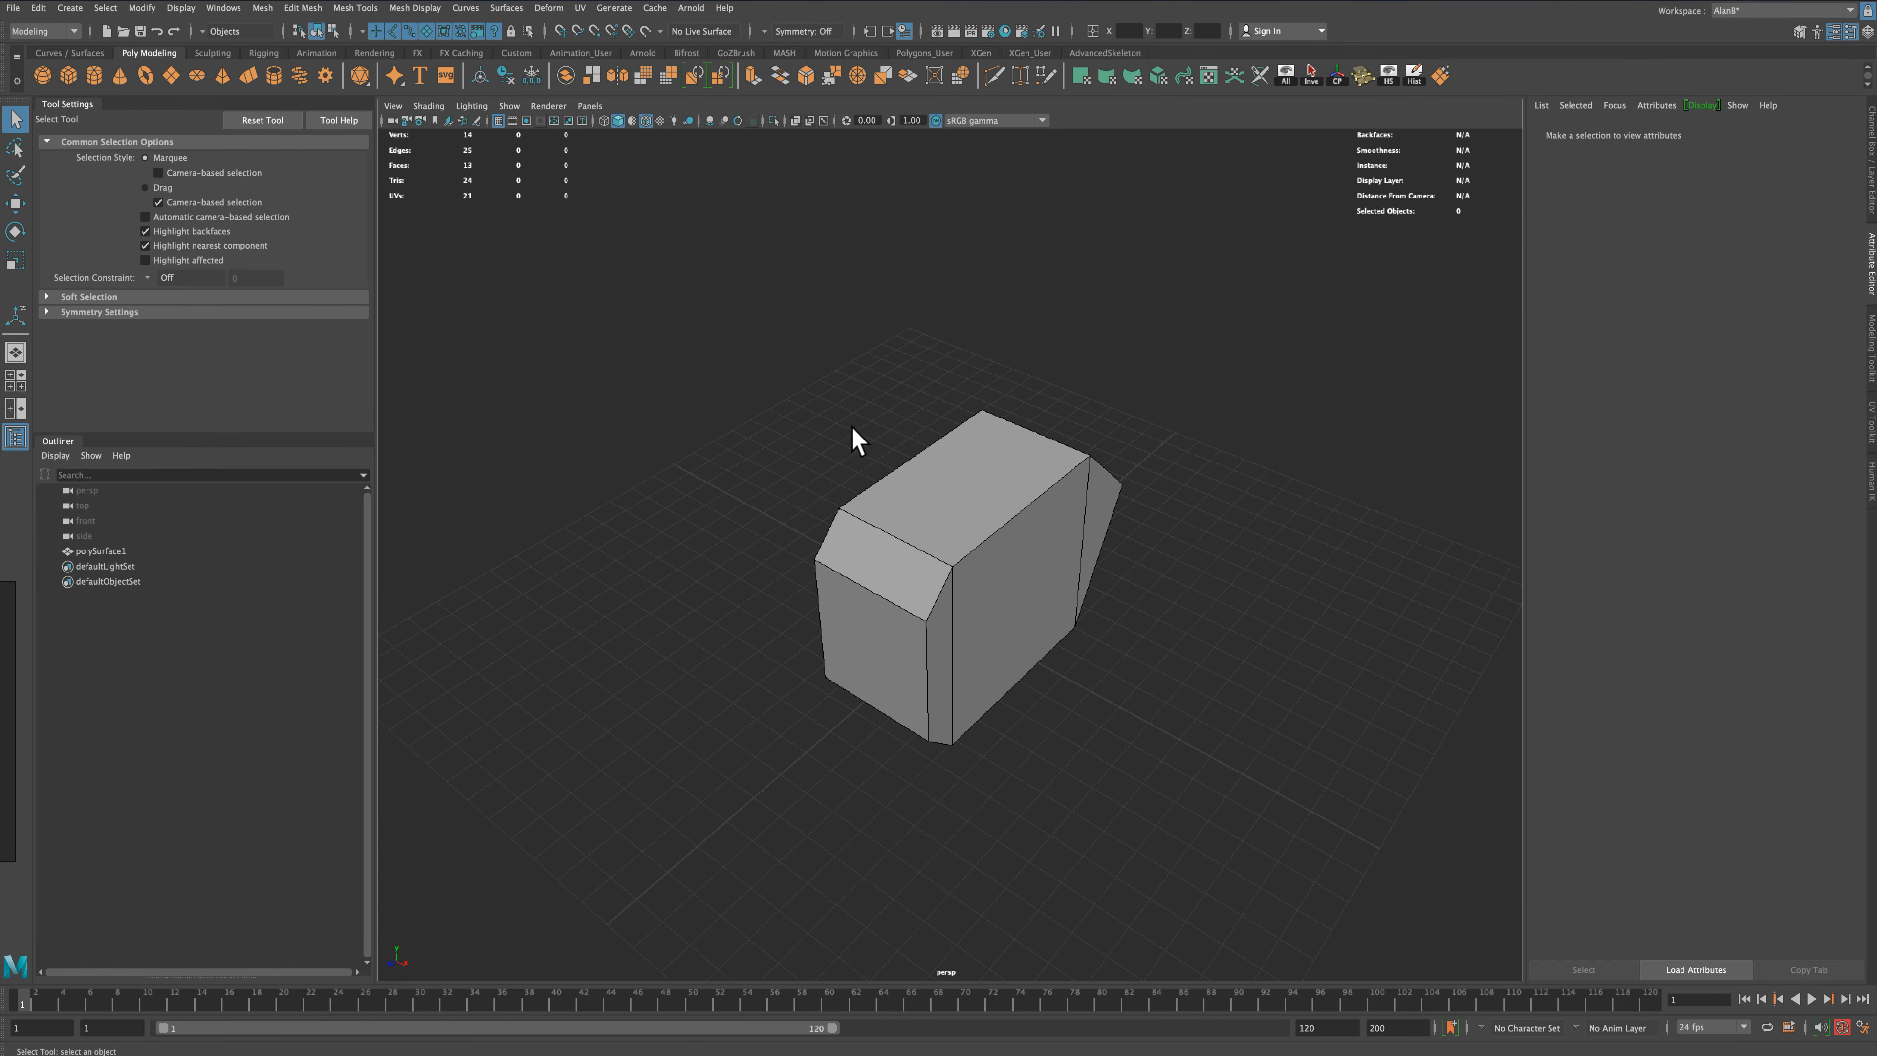
Center the block's pivot and move the block onto the grid origin in the top view
mouse_move(851, 436)
alt+mouse_down()
mouse_move(624, 381)
mouse_move(851, 418)
alt+mouse_up()
scroll(899, 456, down, 3)
key(space)
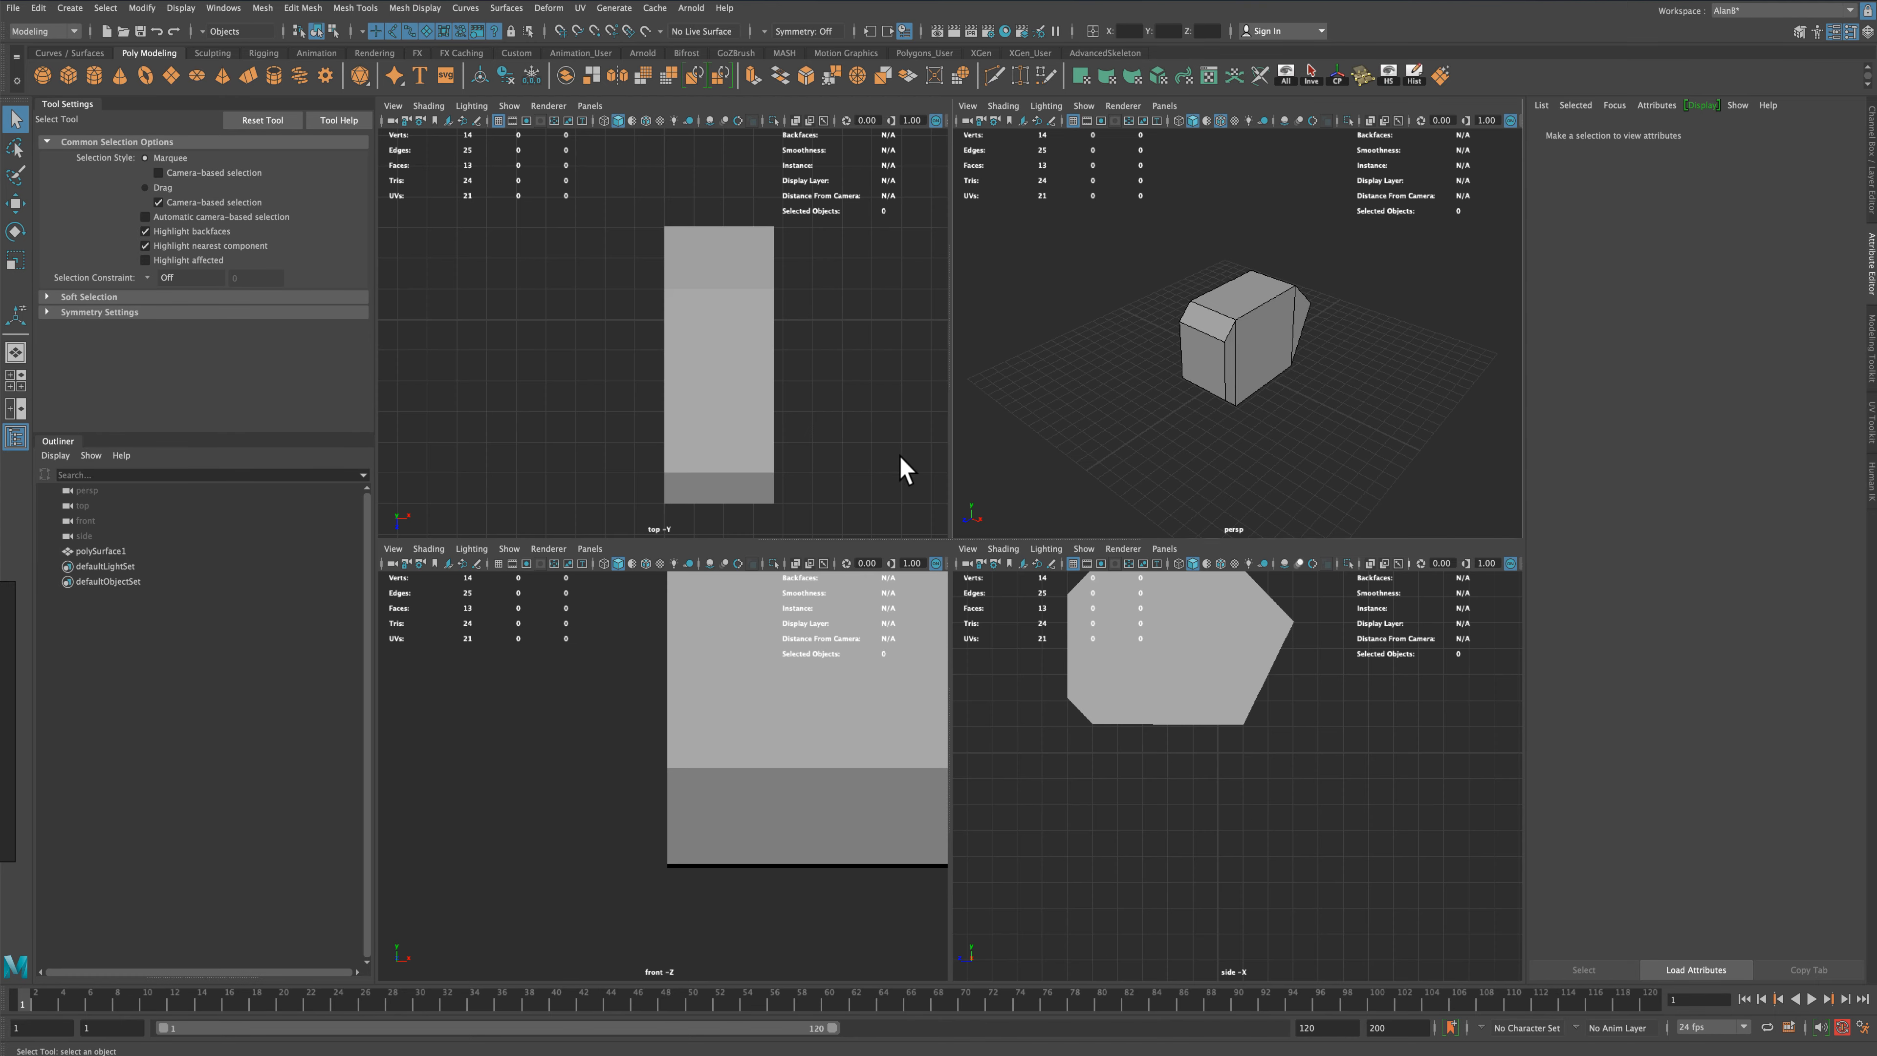
click(700, 345)
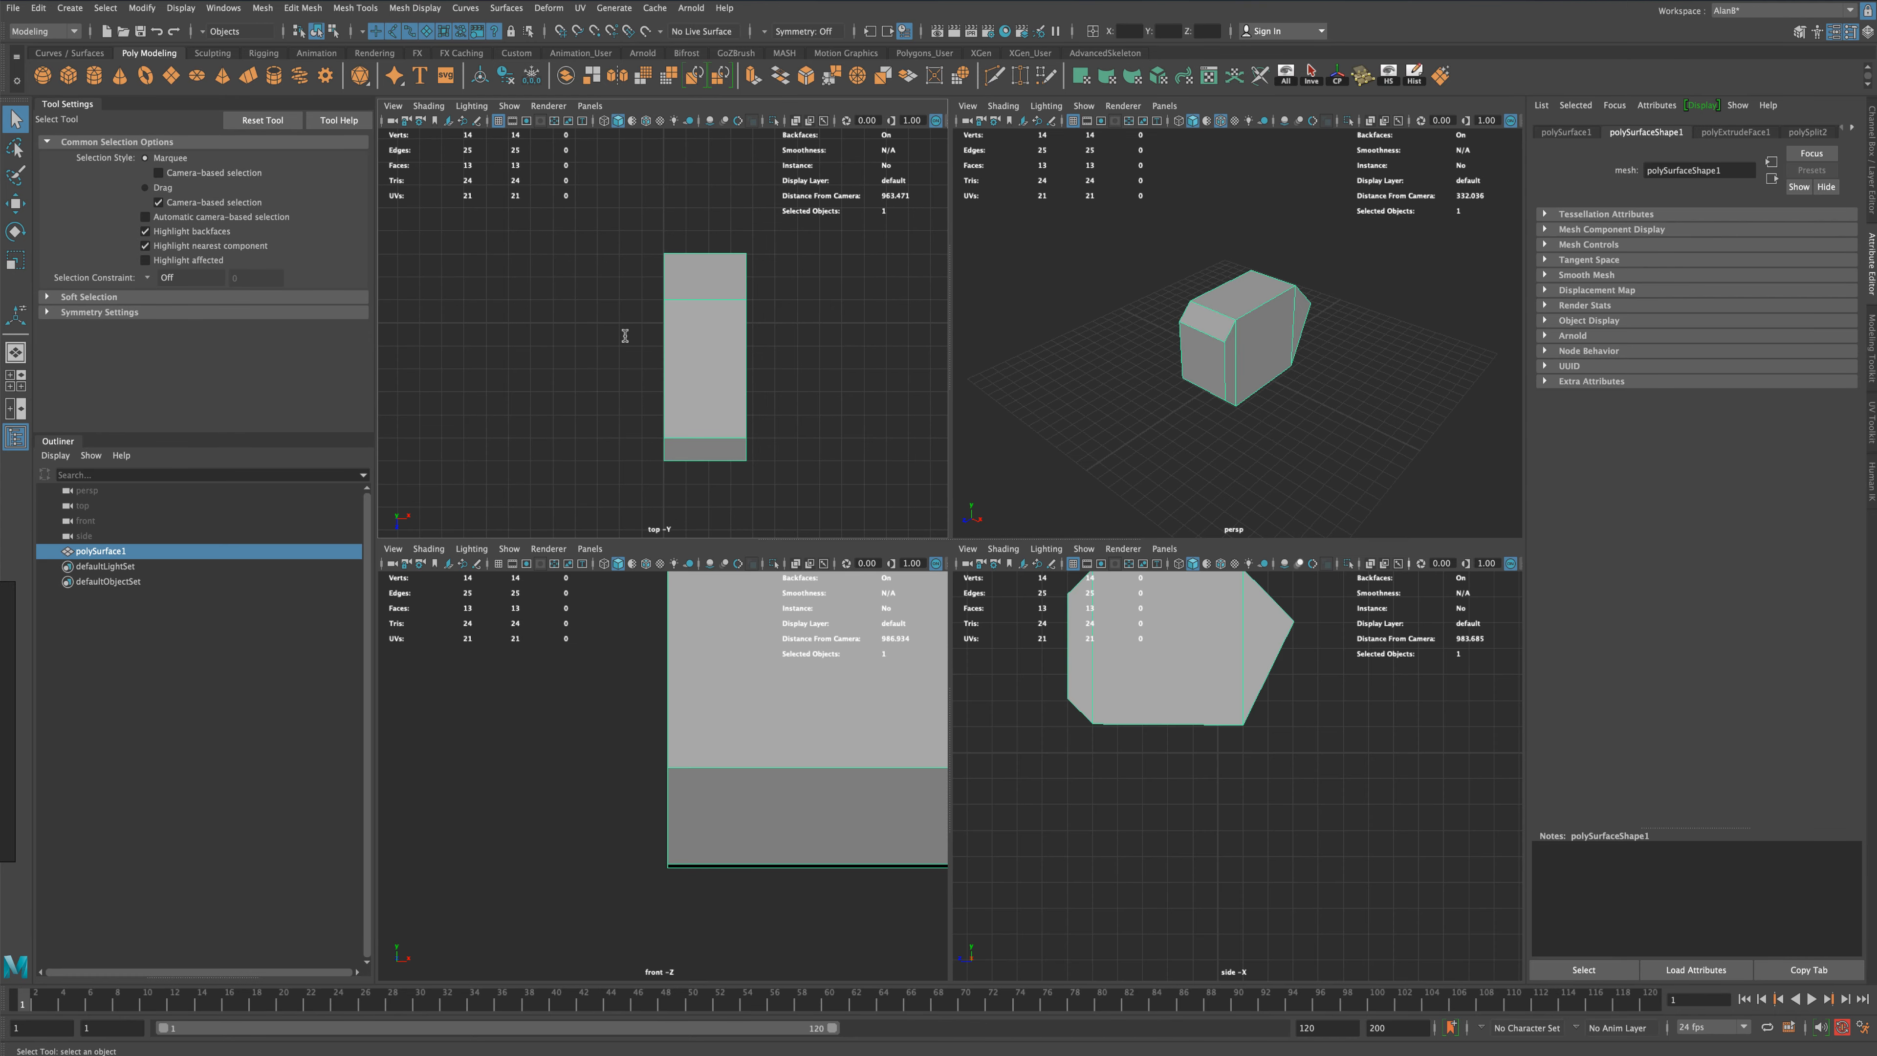
click(14, 203)
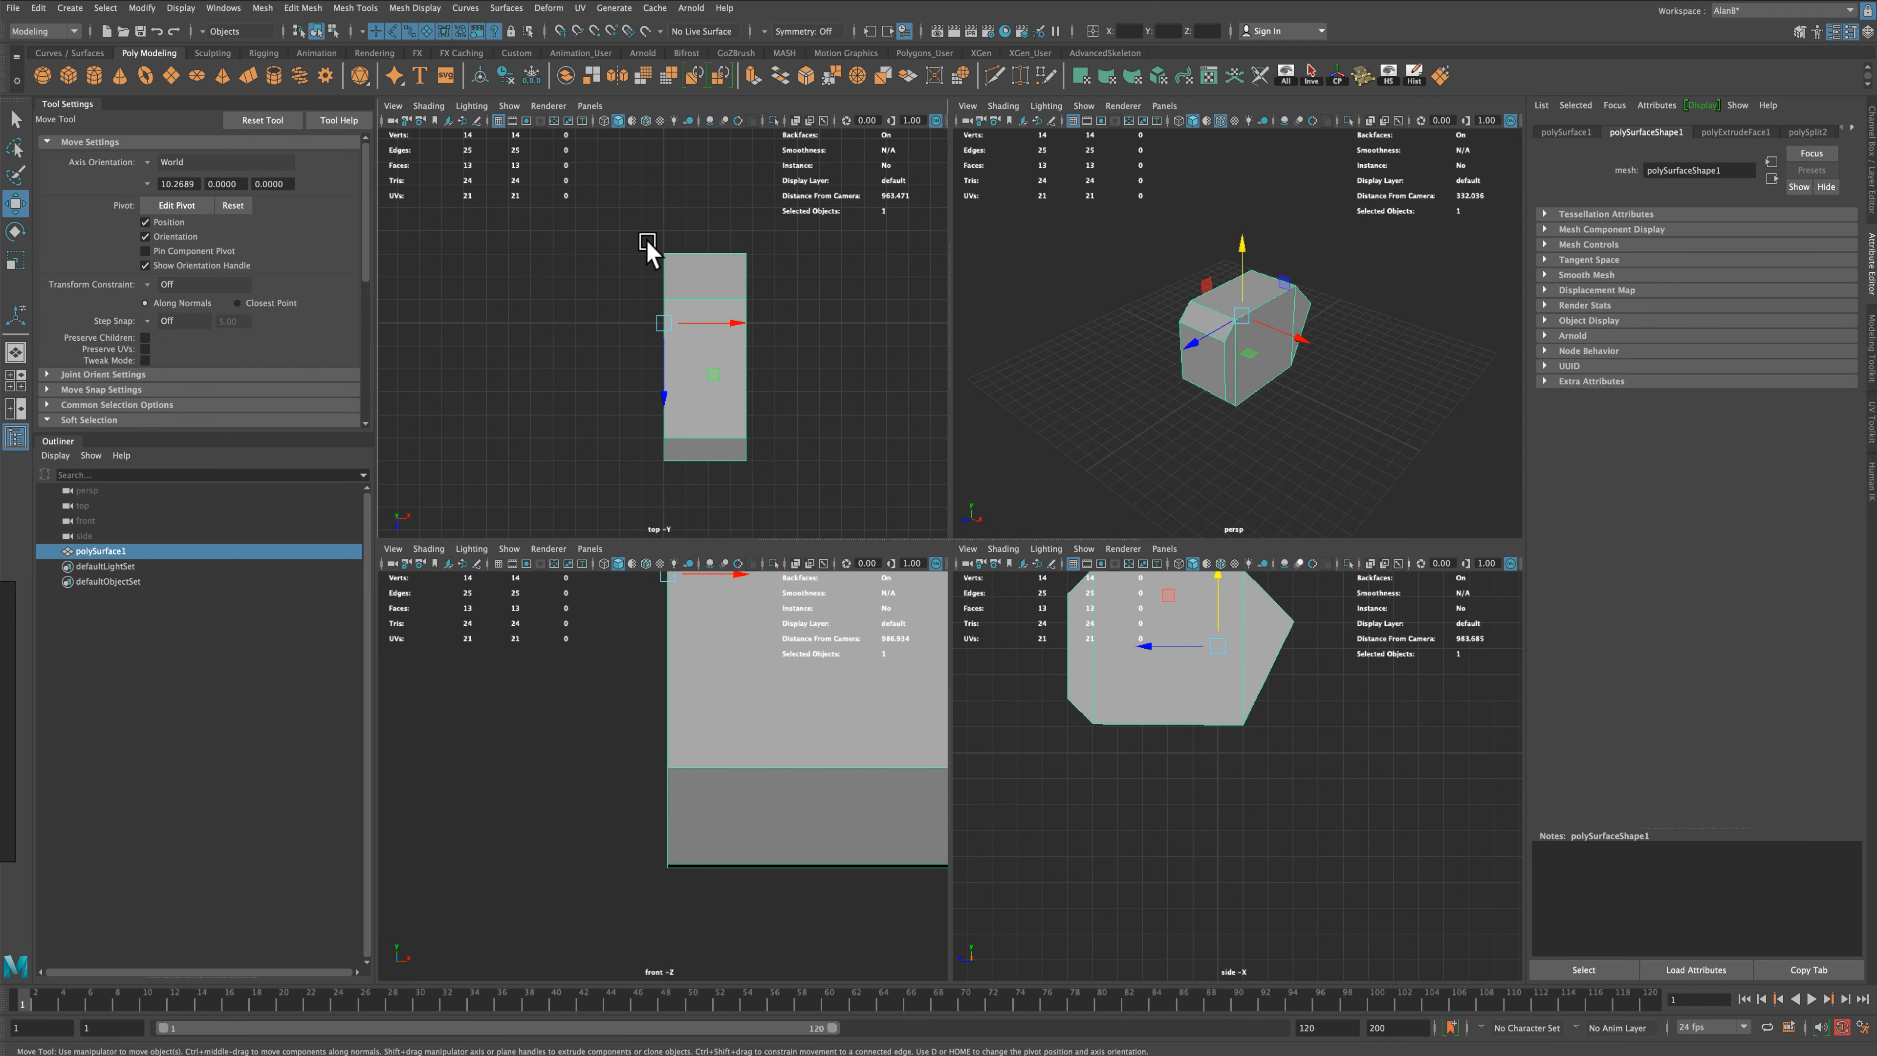
click(481, 77)
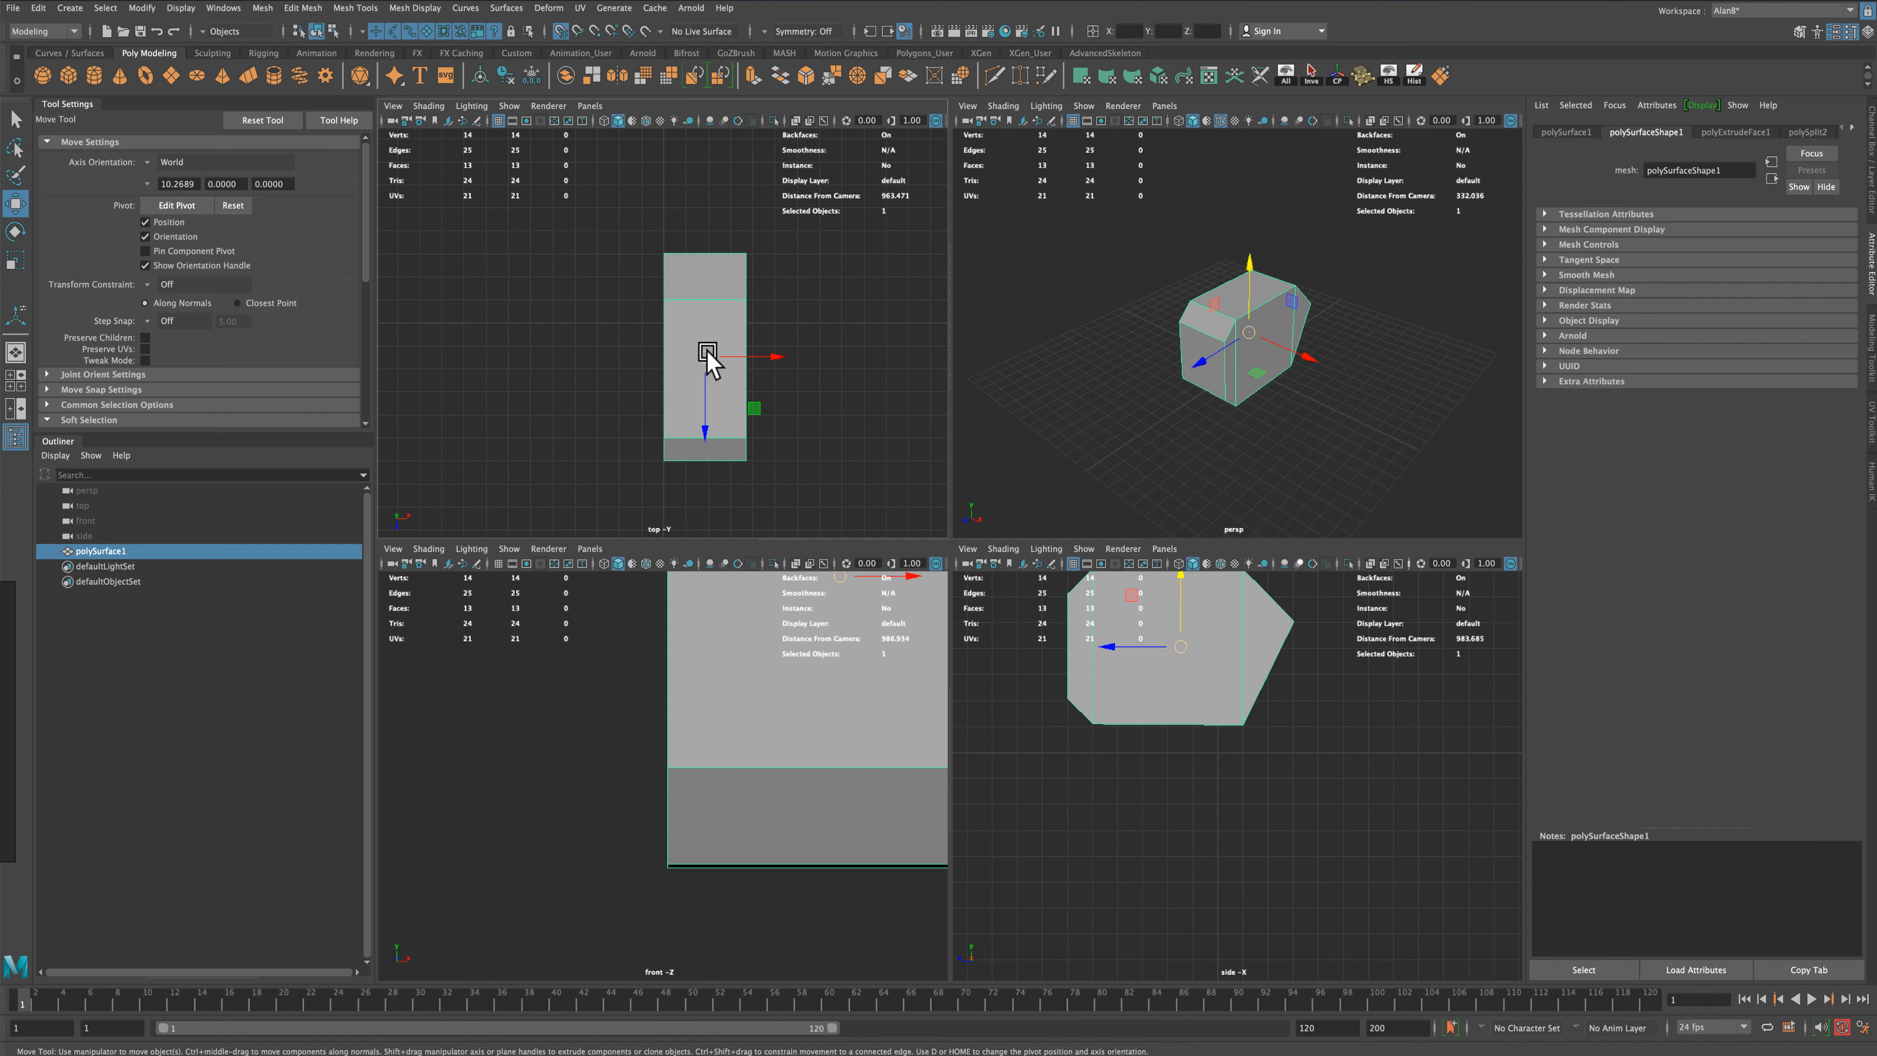
drag(707, 353, 655, 329)
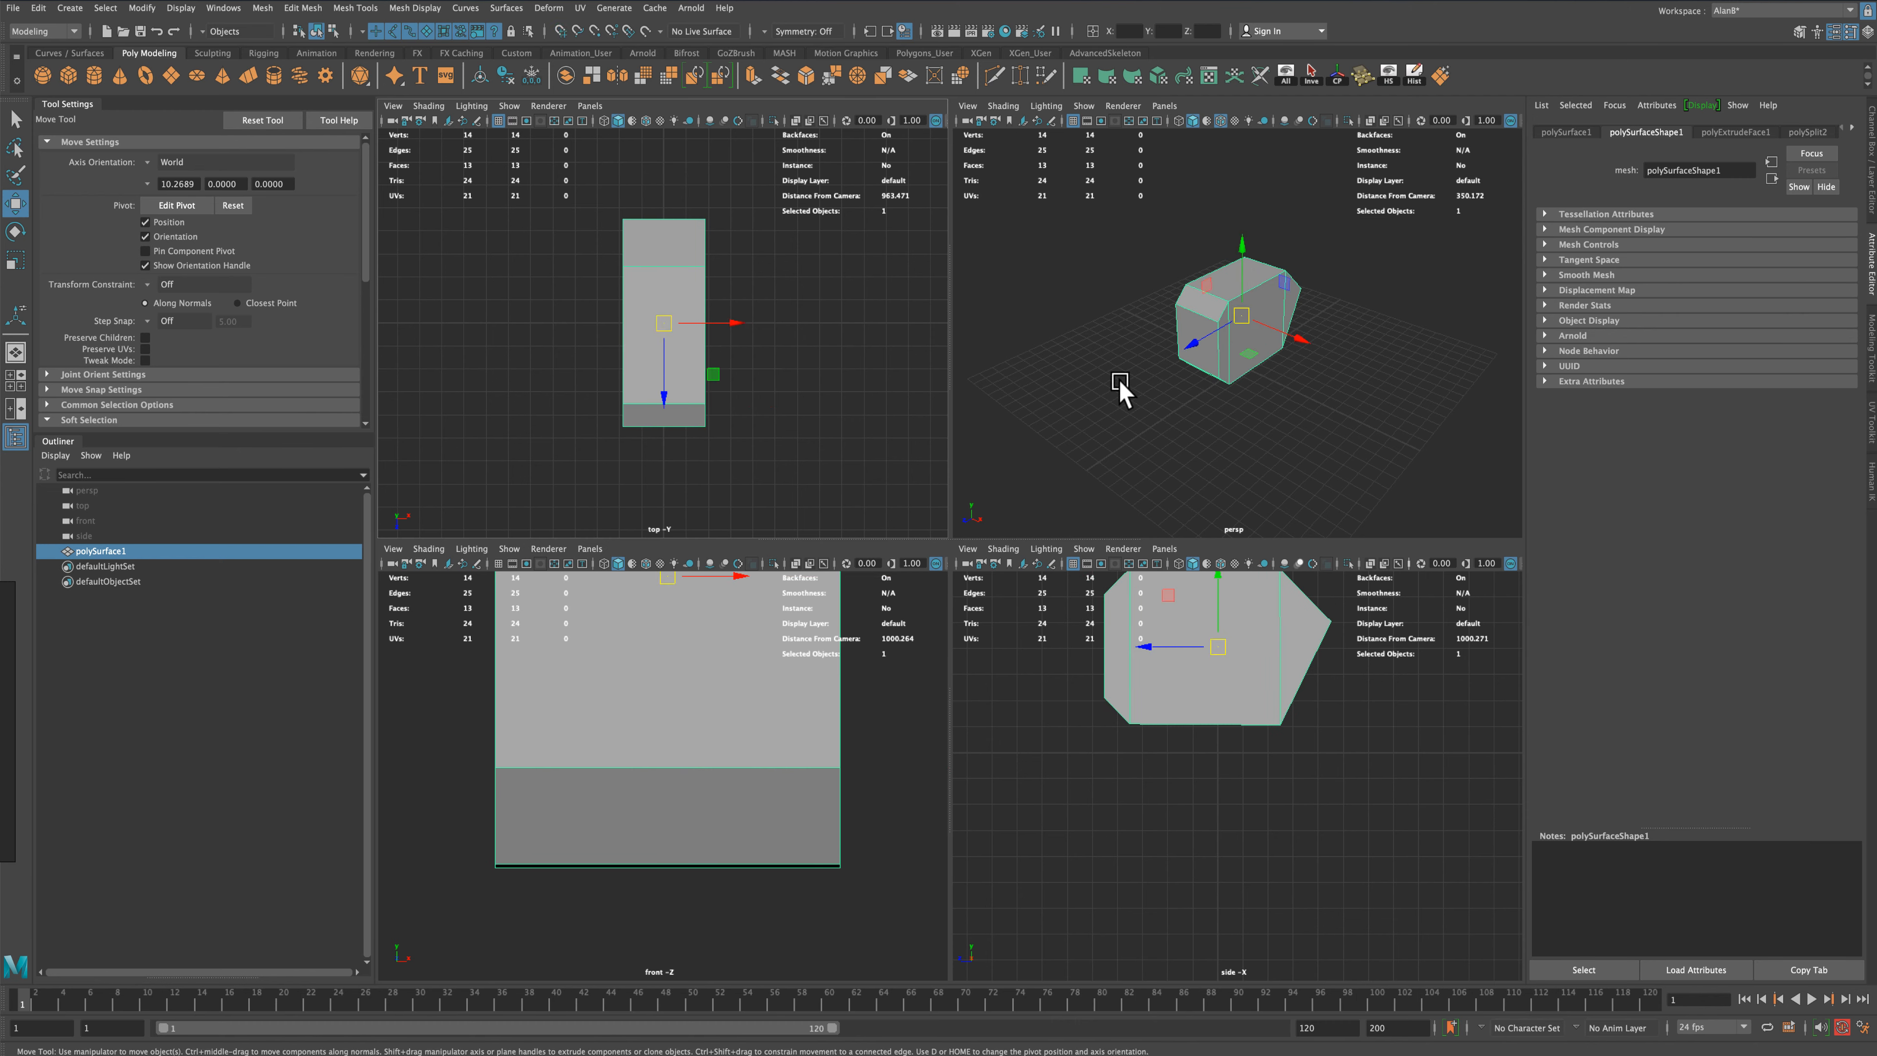
key(space)
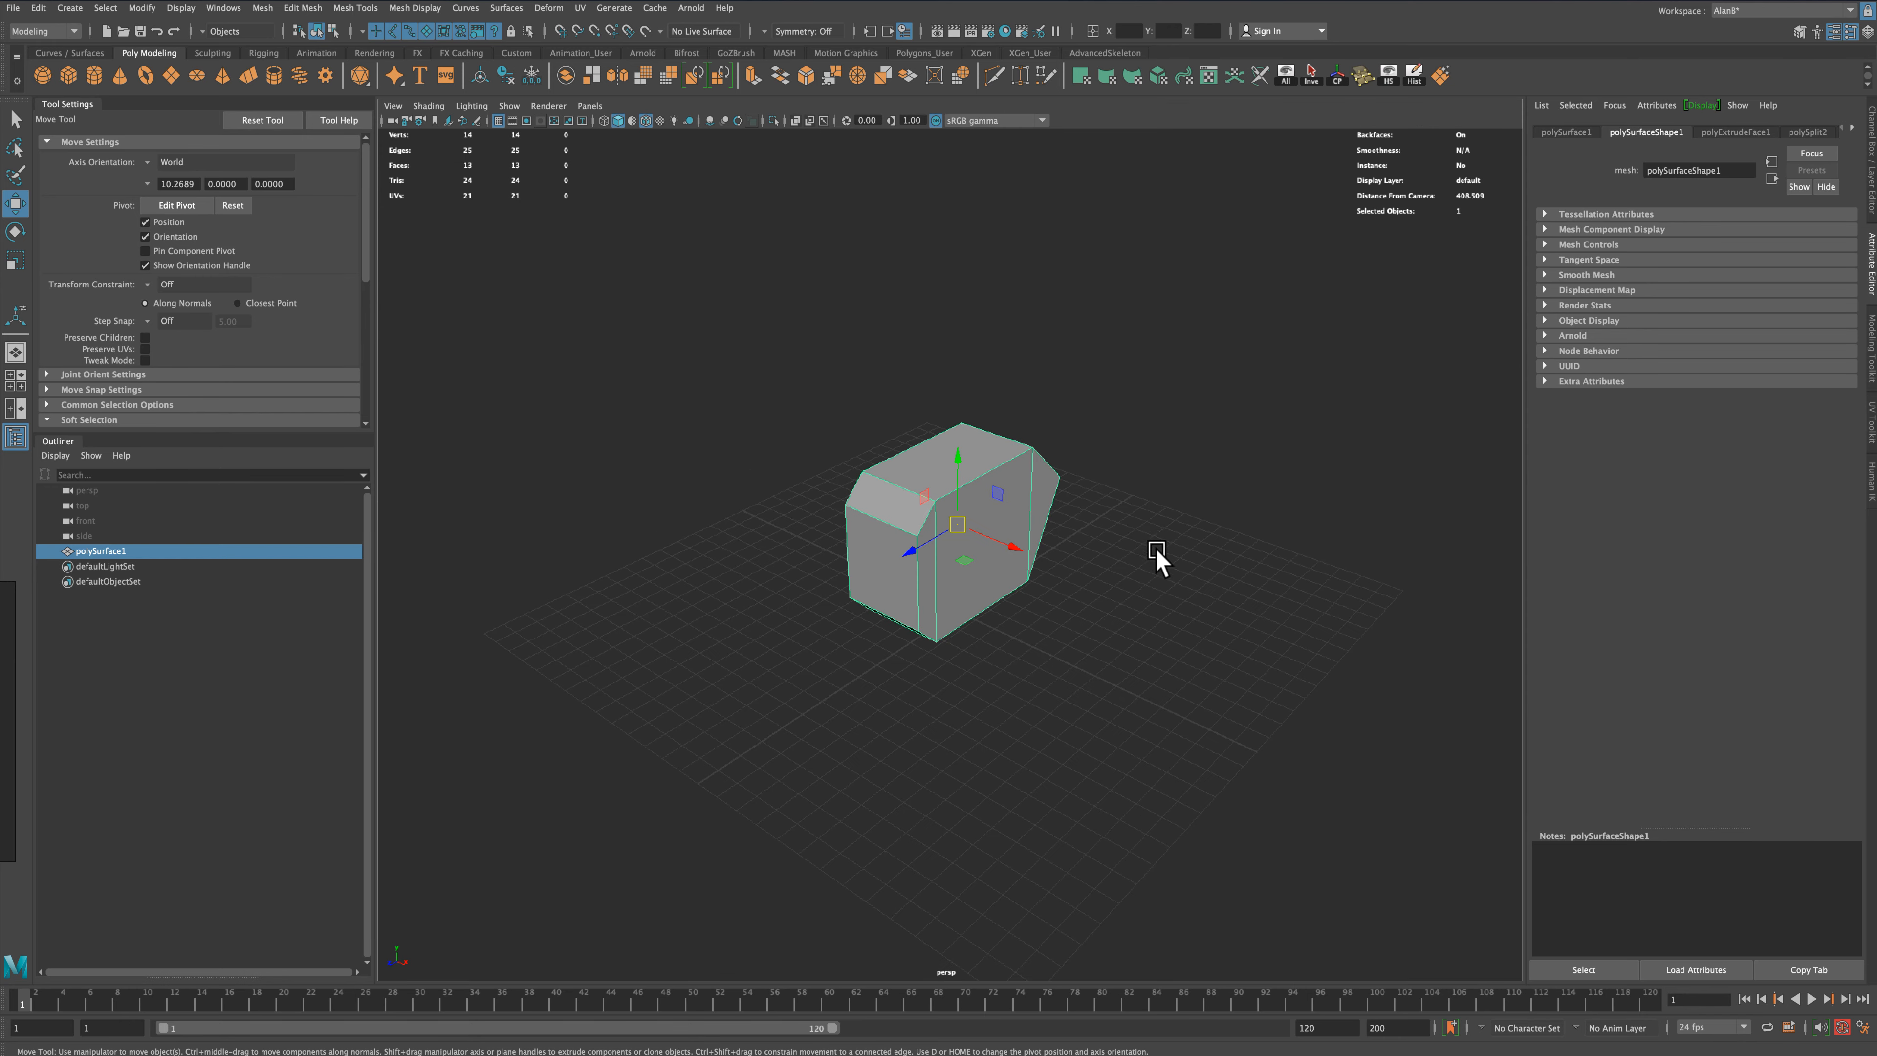
Select three adjoining faces of the block: the lower front bevel, the underside and the lower slanted rear face
scroll(1175, 569, up, 2)
click(1195, 587)
alt+drag(1195, 587, 1046, 569)
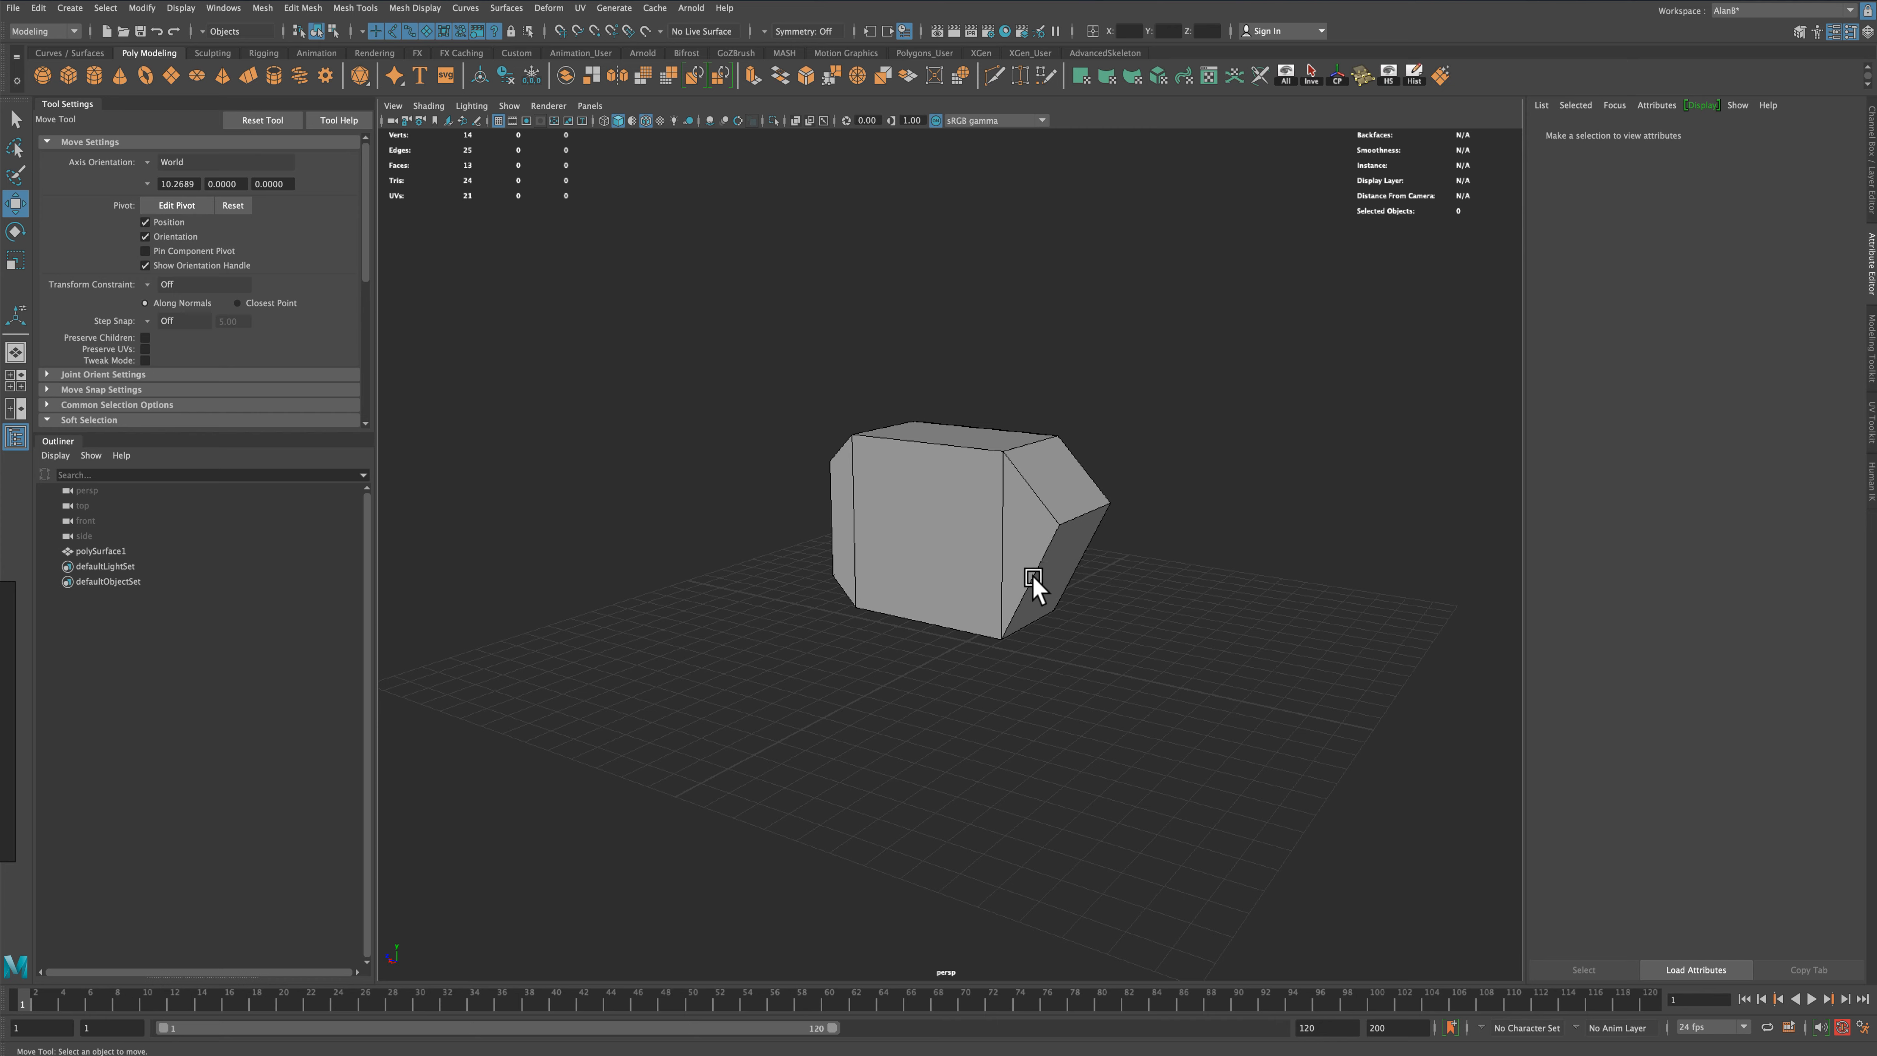
alt+drag(1034, 574, 1124, 558)
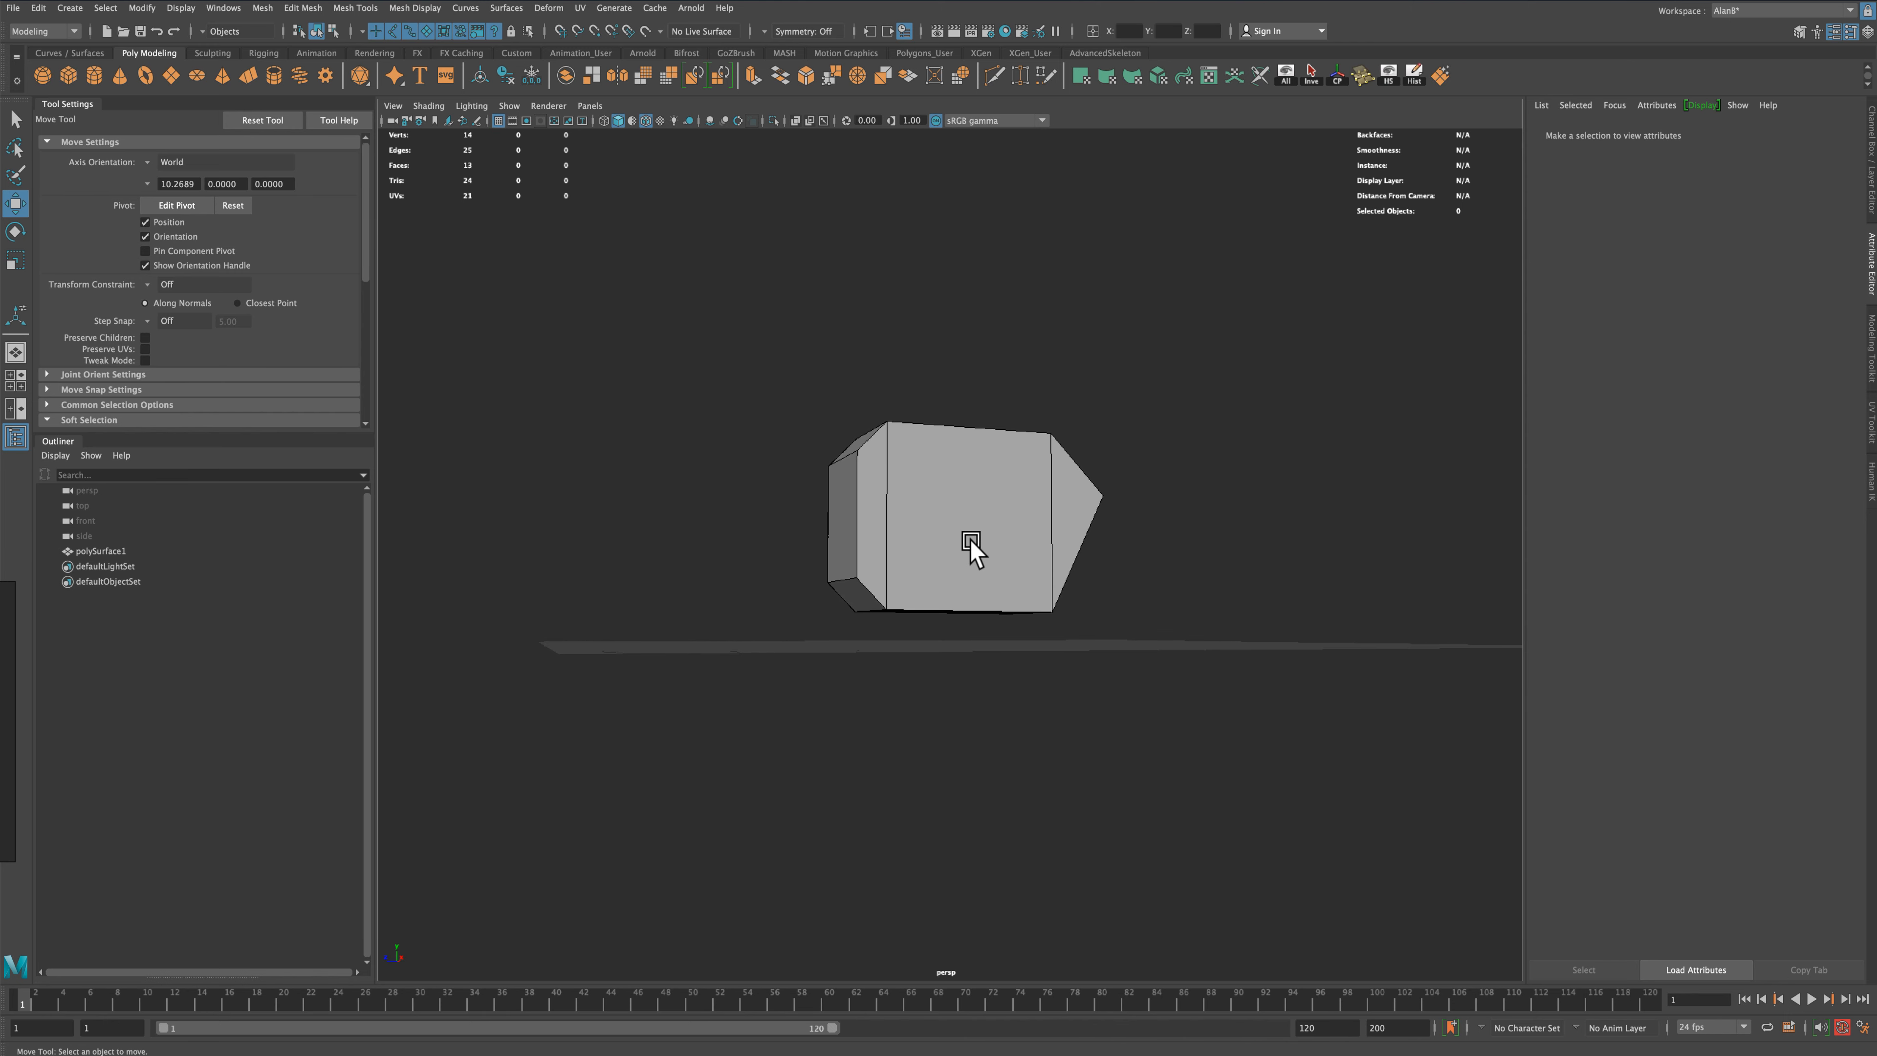
right_click(971, 545)
click(973, 583)
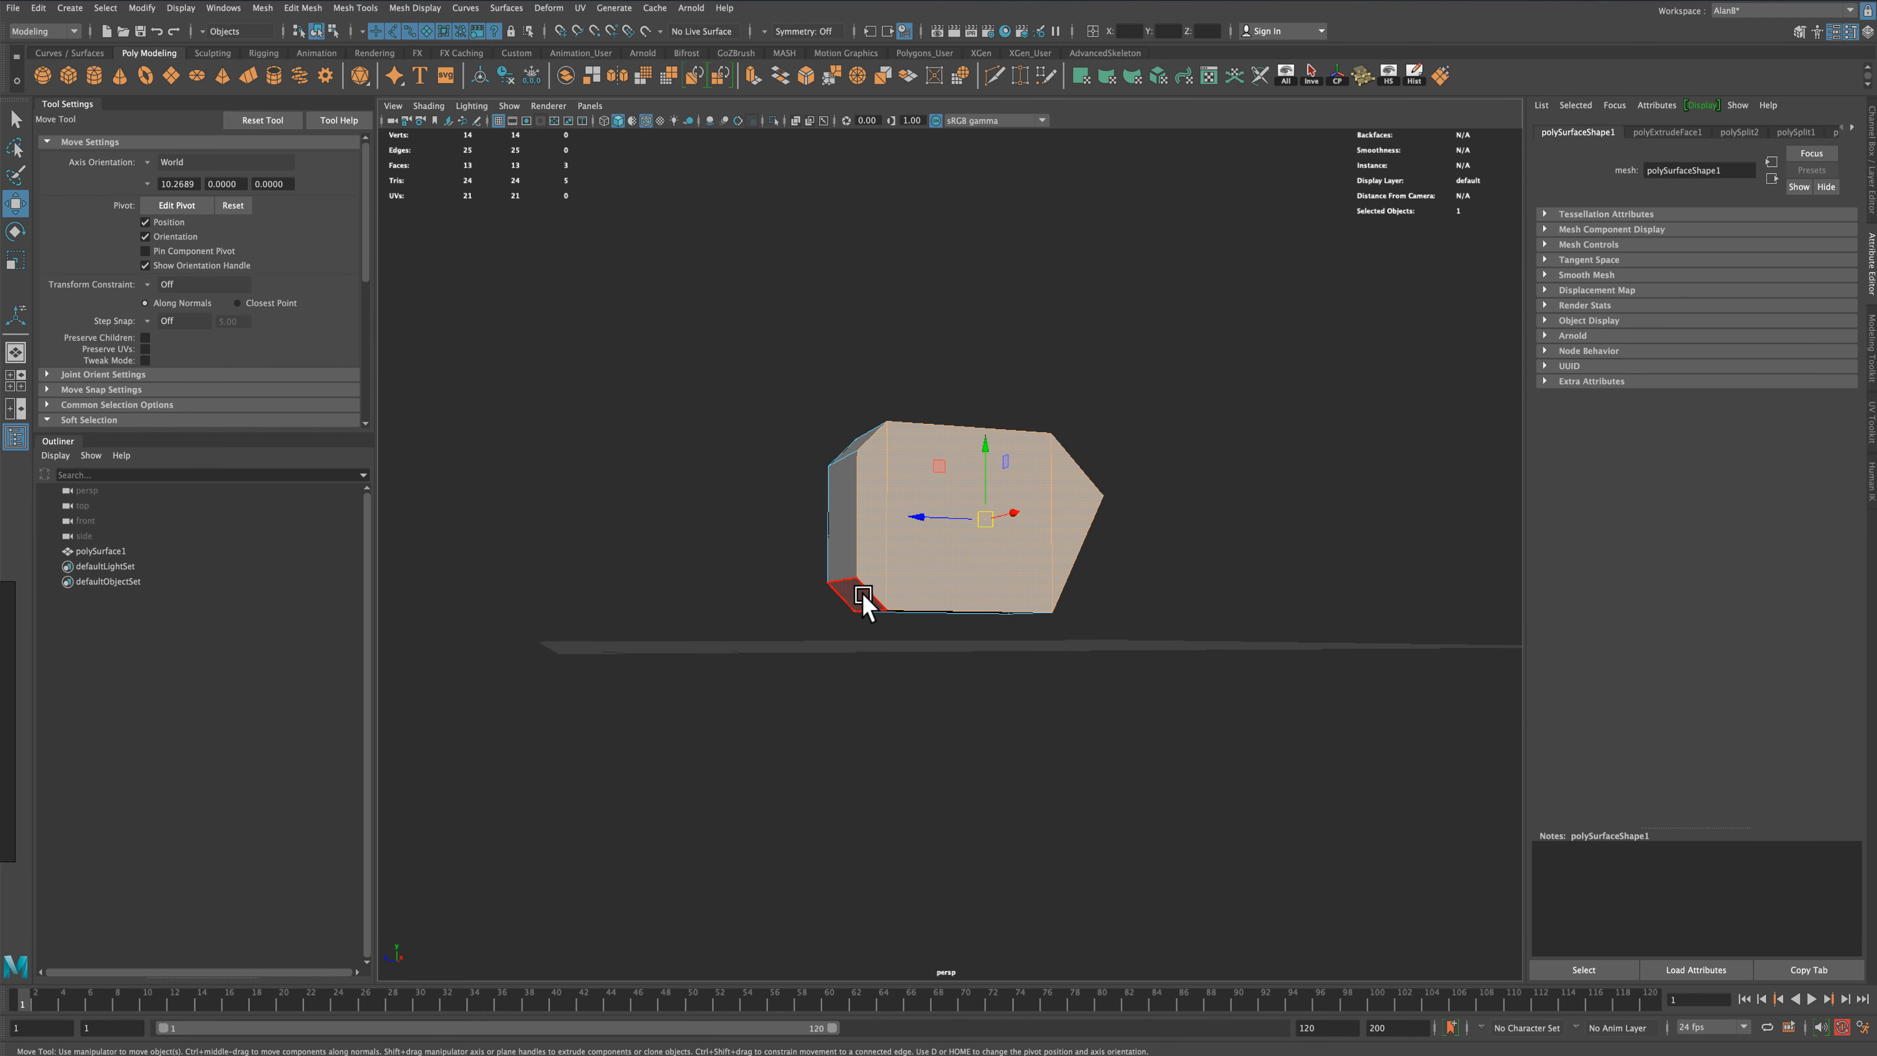
click(16, 119)
alt+drag(619, 519, 680, 504)
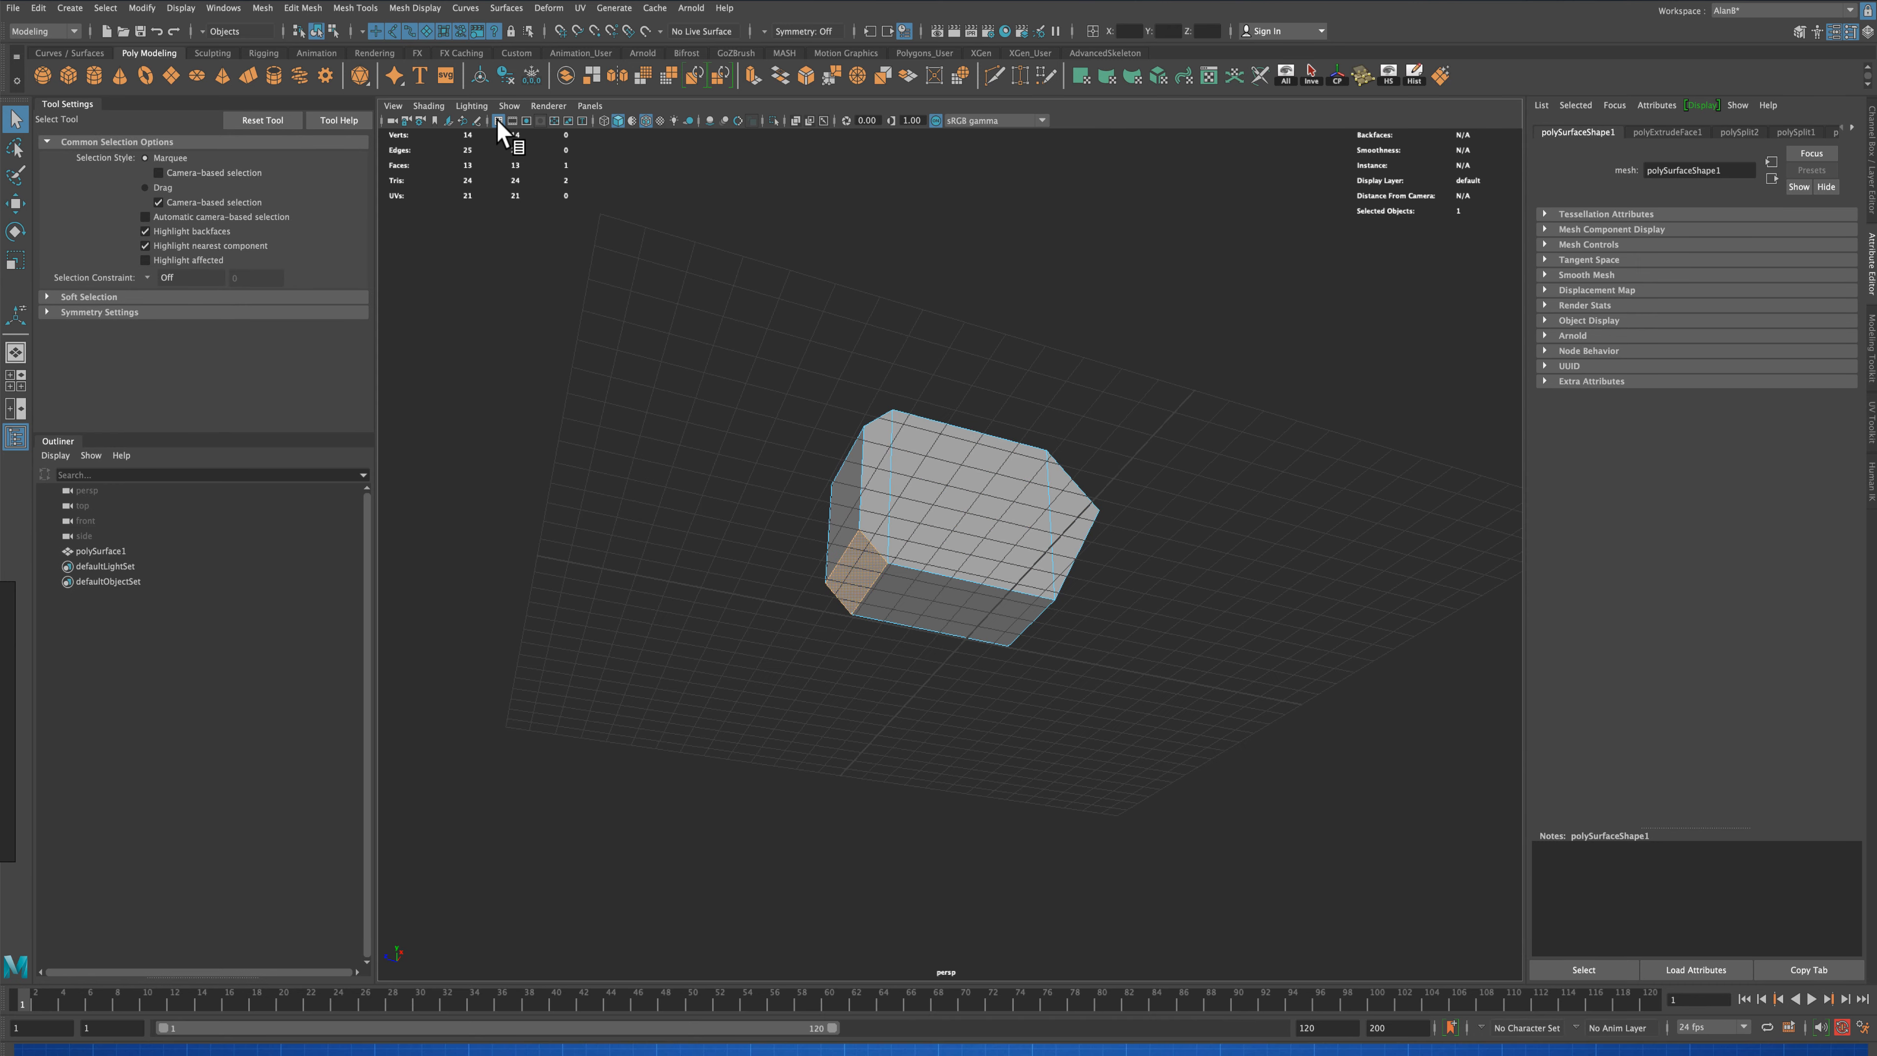
shift+click(915, 592)
alt+drag(1105, 658, 1023, 675)
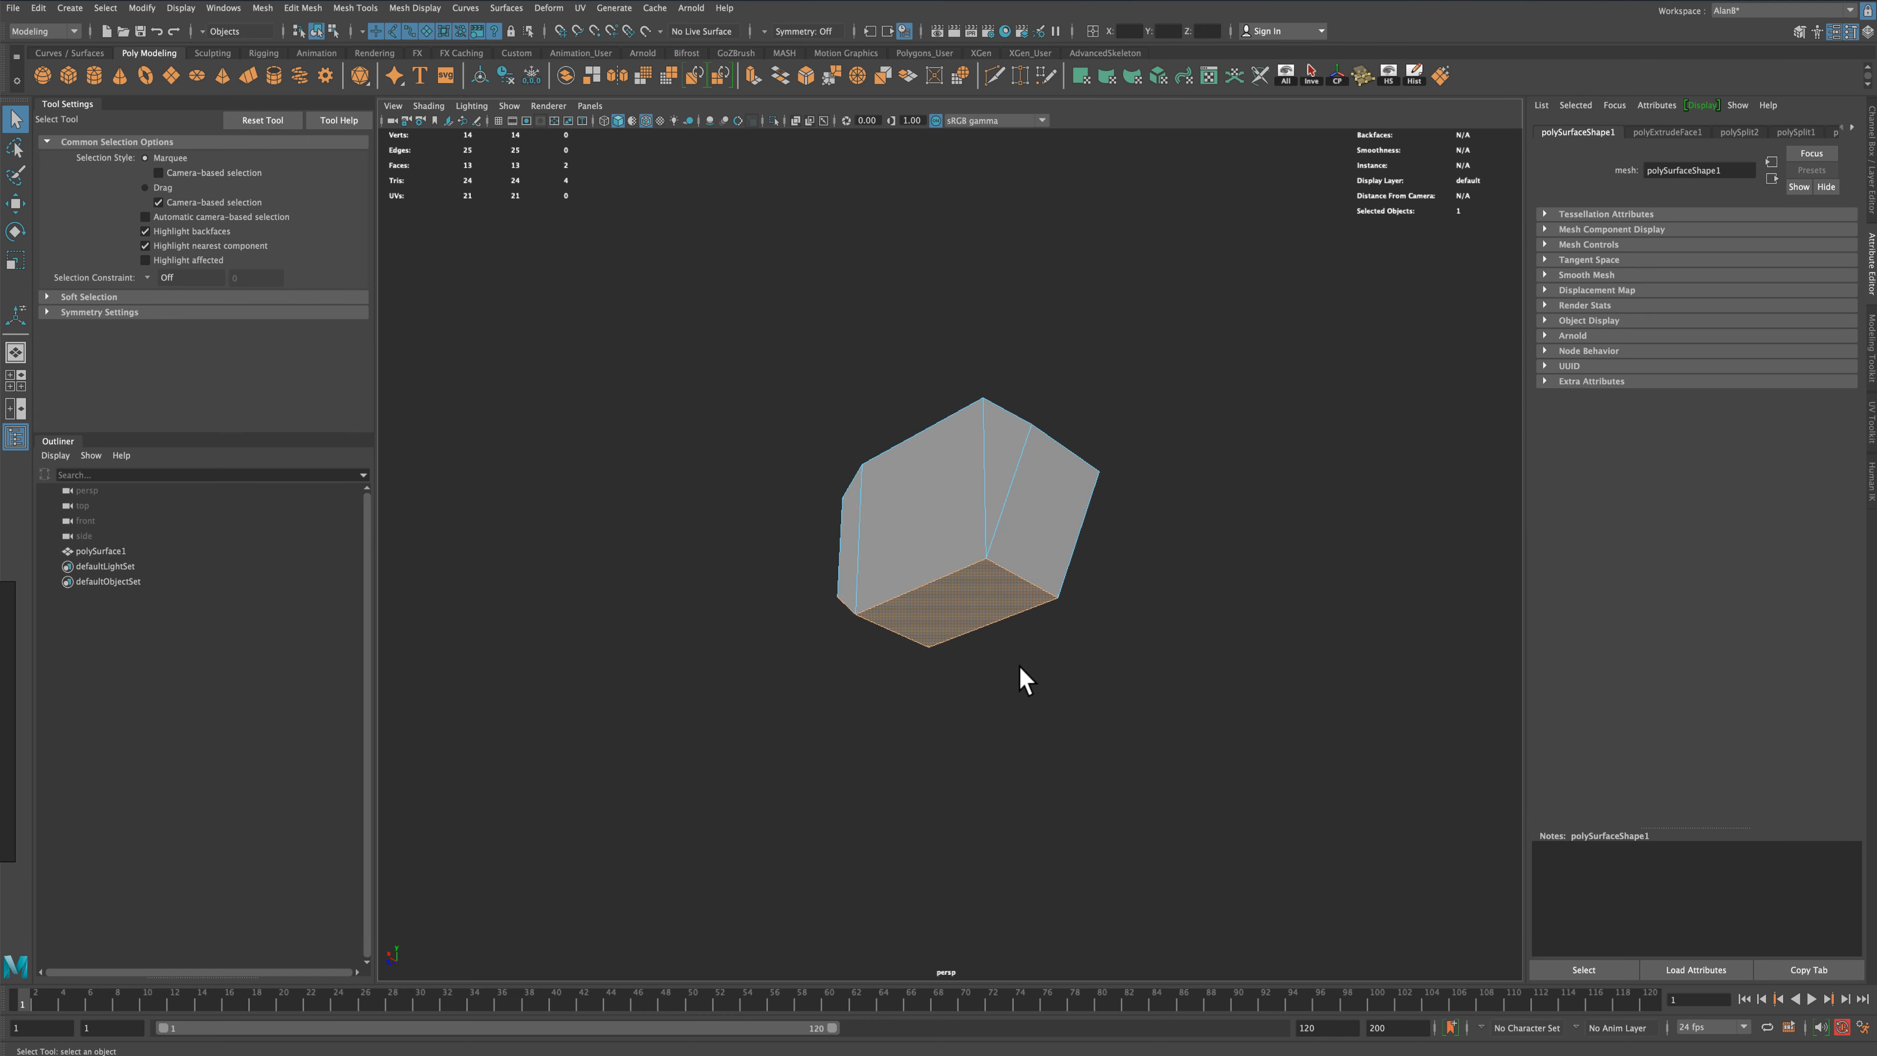
shift+click(1037, 547)
alt+drag(630, 650, 786, 674)
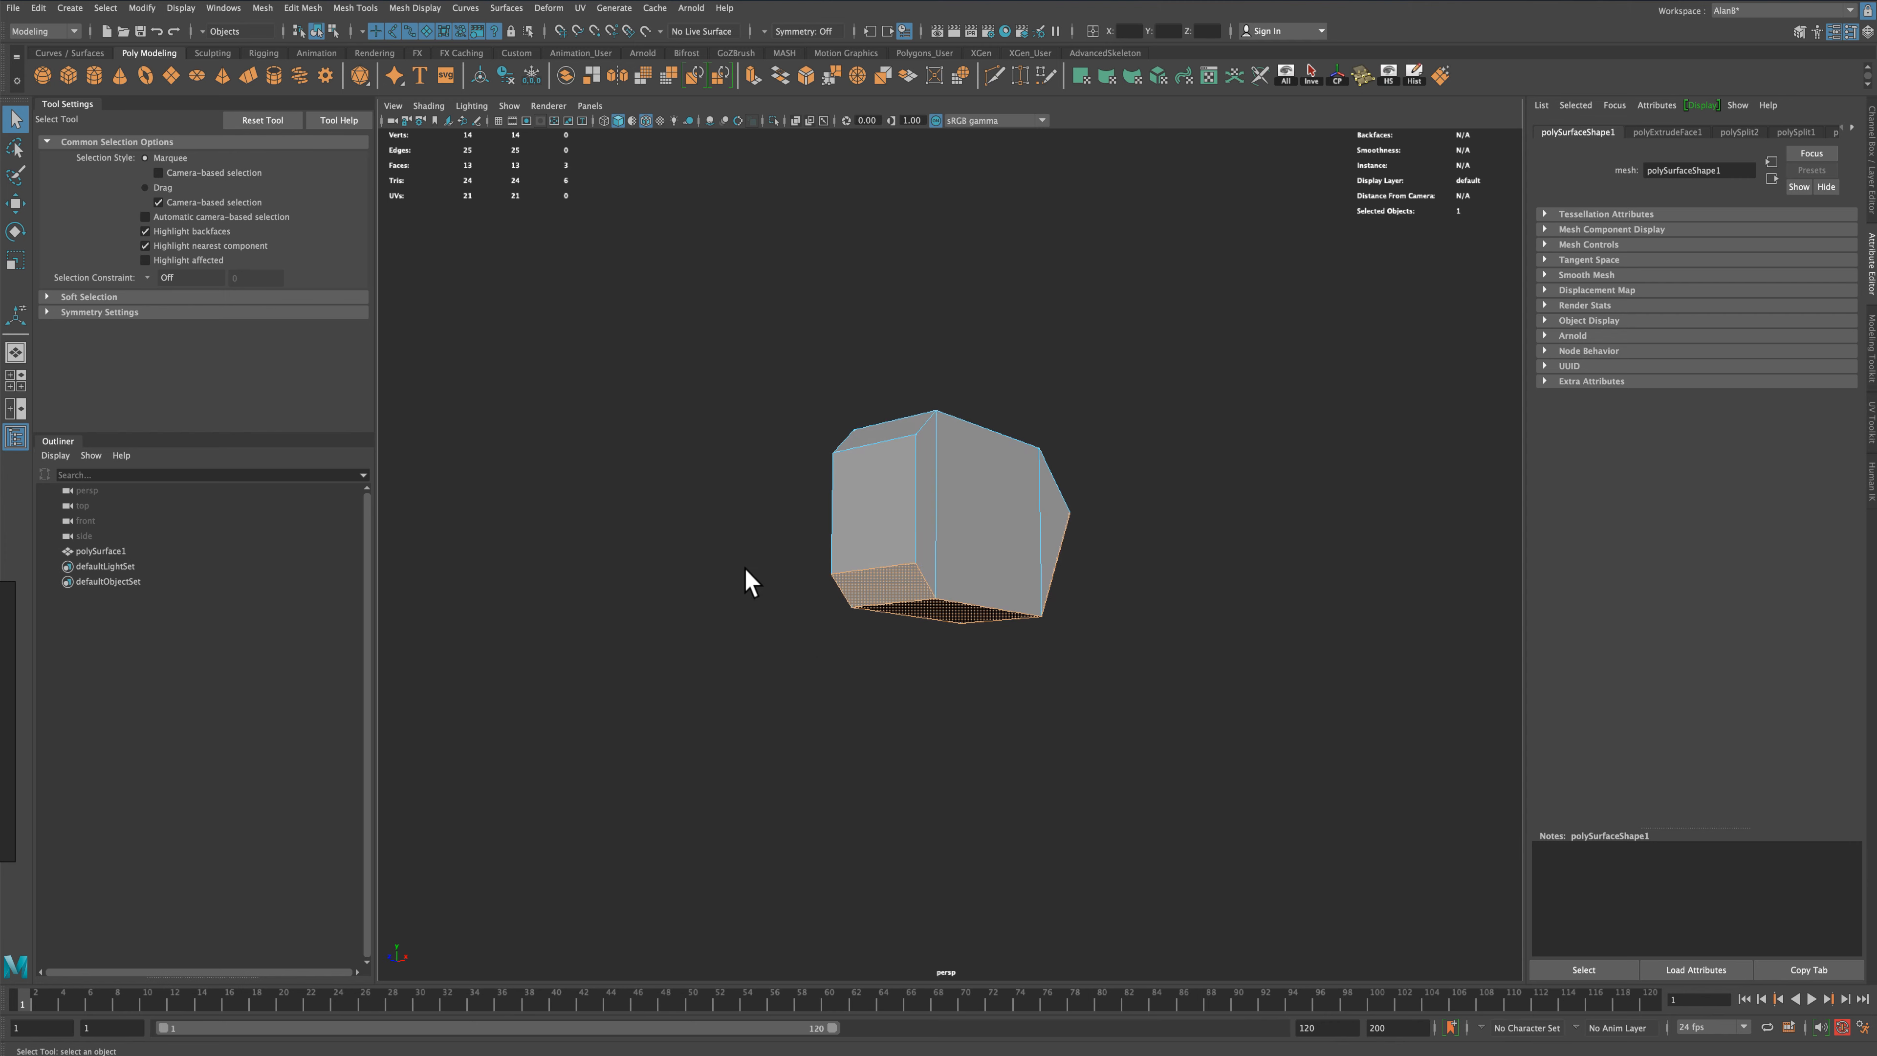
scroll(728, 405, up, 4)
Extrude the three selected faces in place and scale the new faces inward to inset them from the block's edges
click(747, 74)
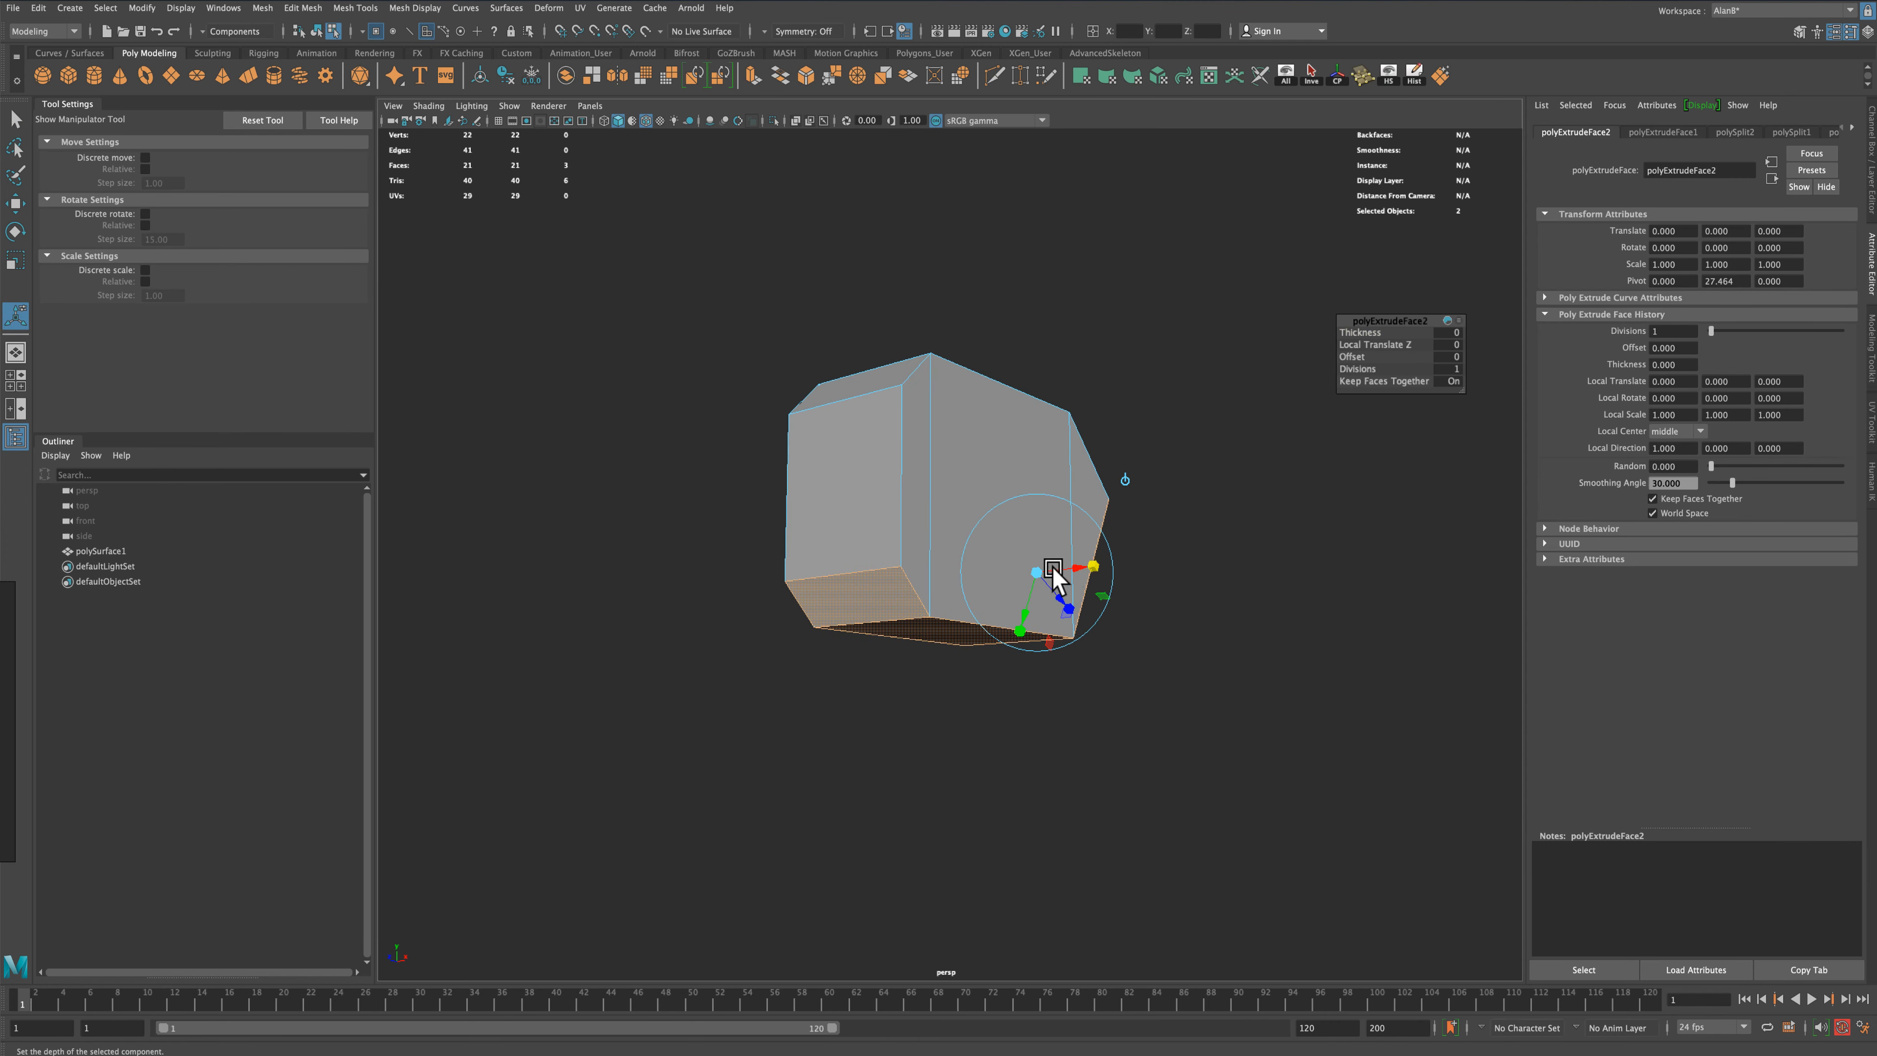
drag(1037, 570, 1024, 573)
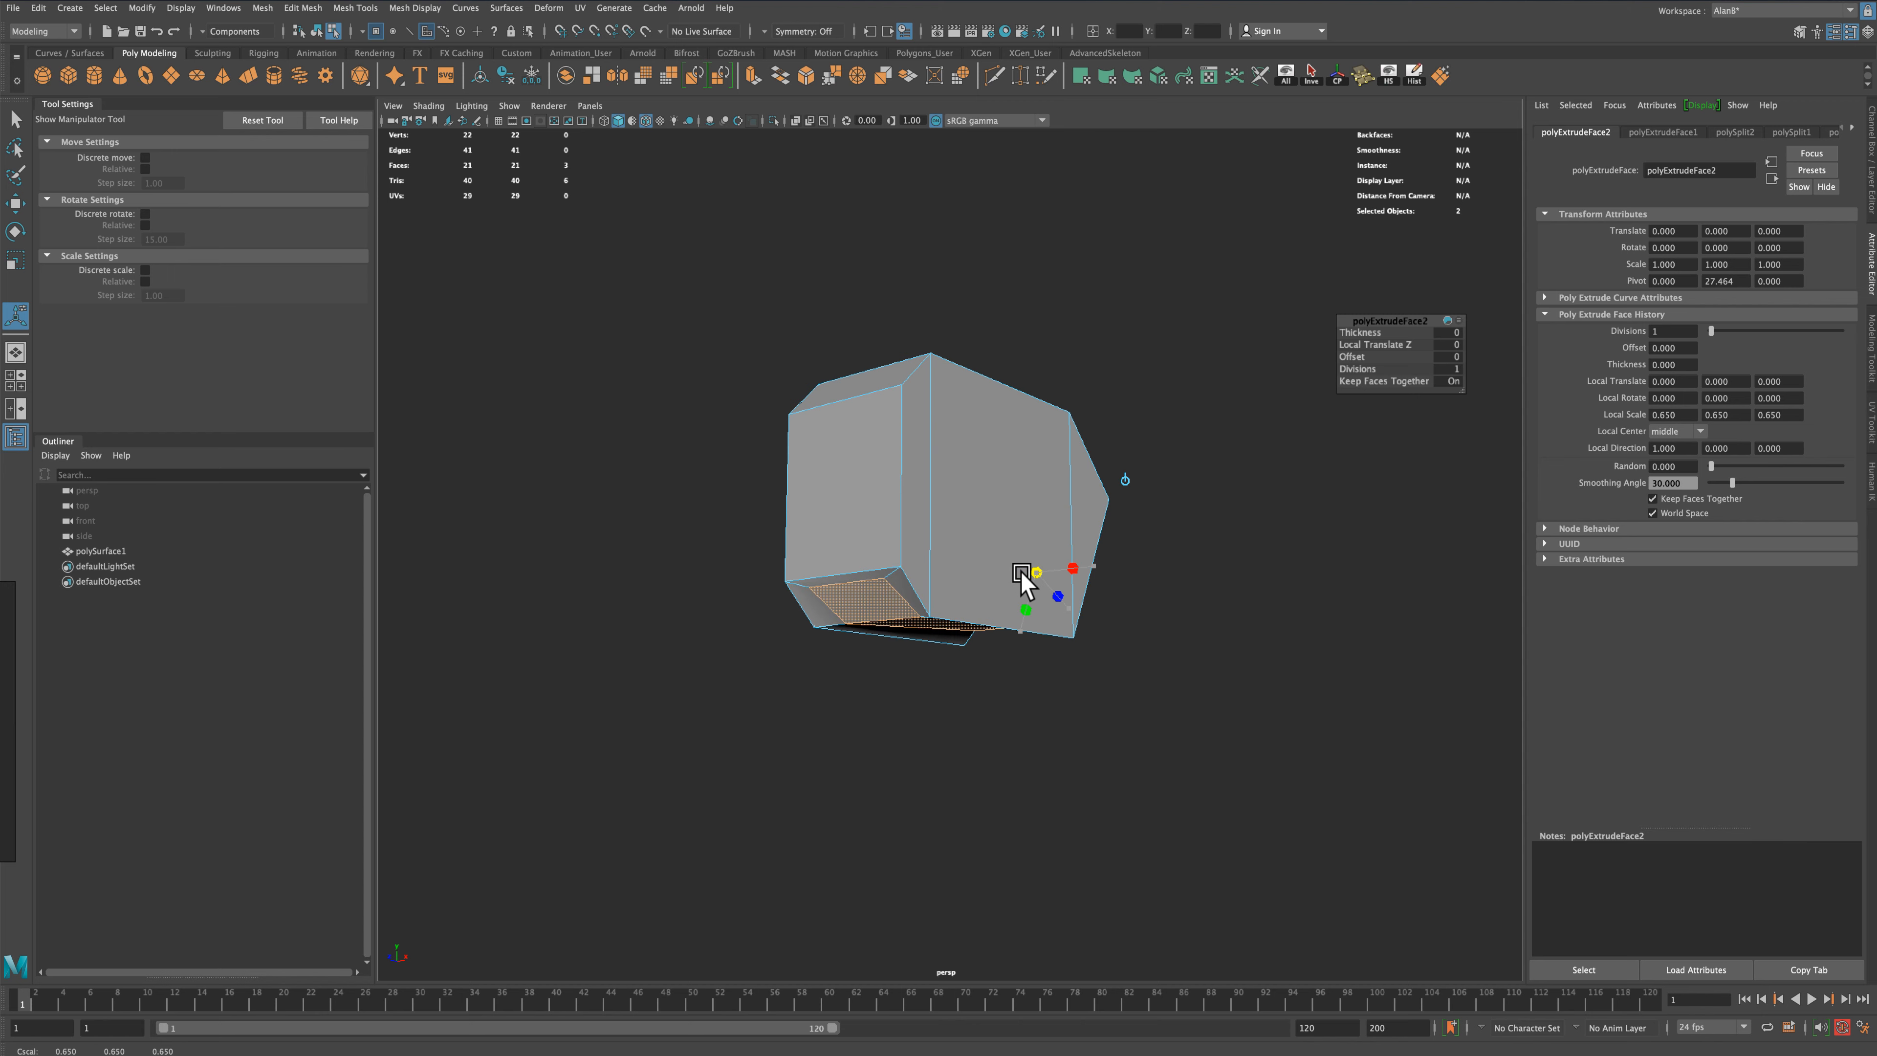
key(ctrl+z)
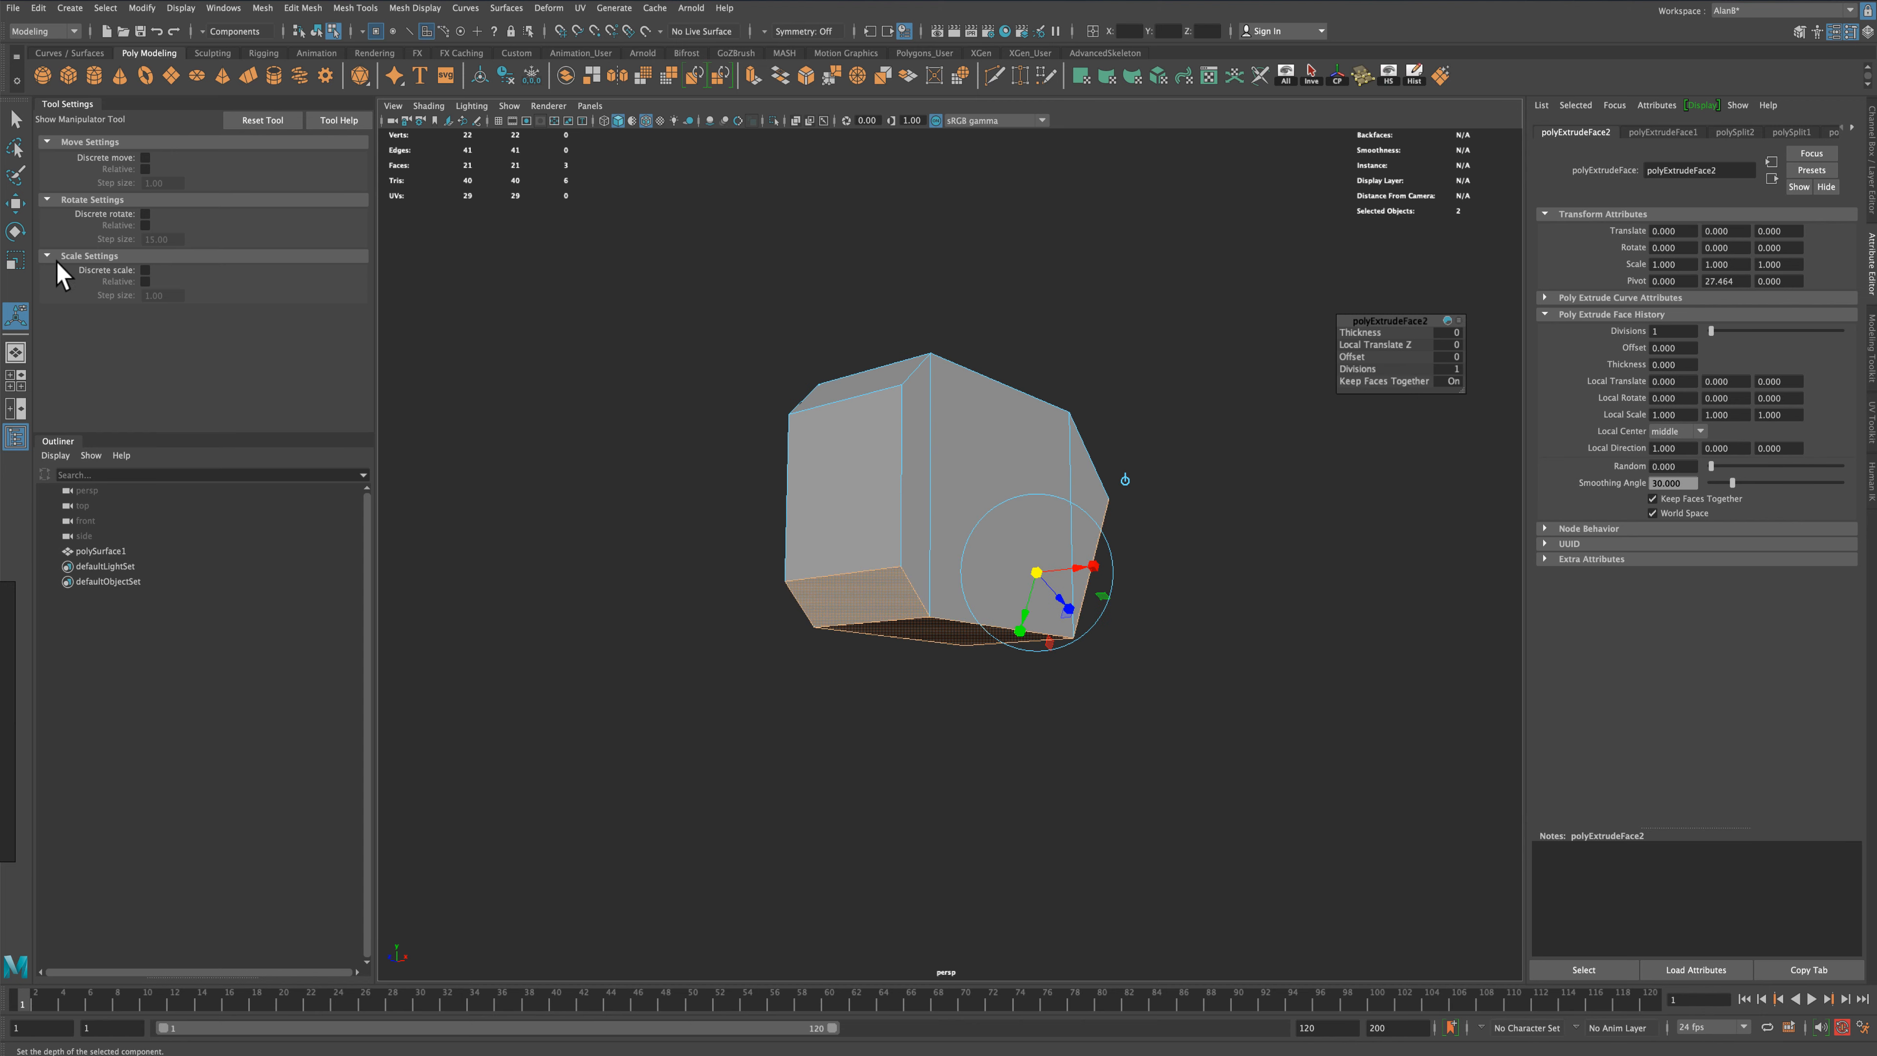
key(r)
drag(966, 553, 905, 558)
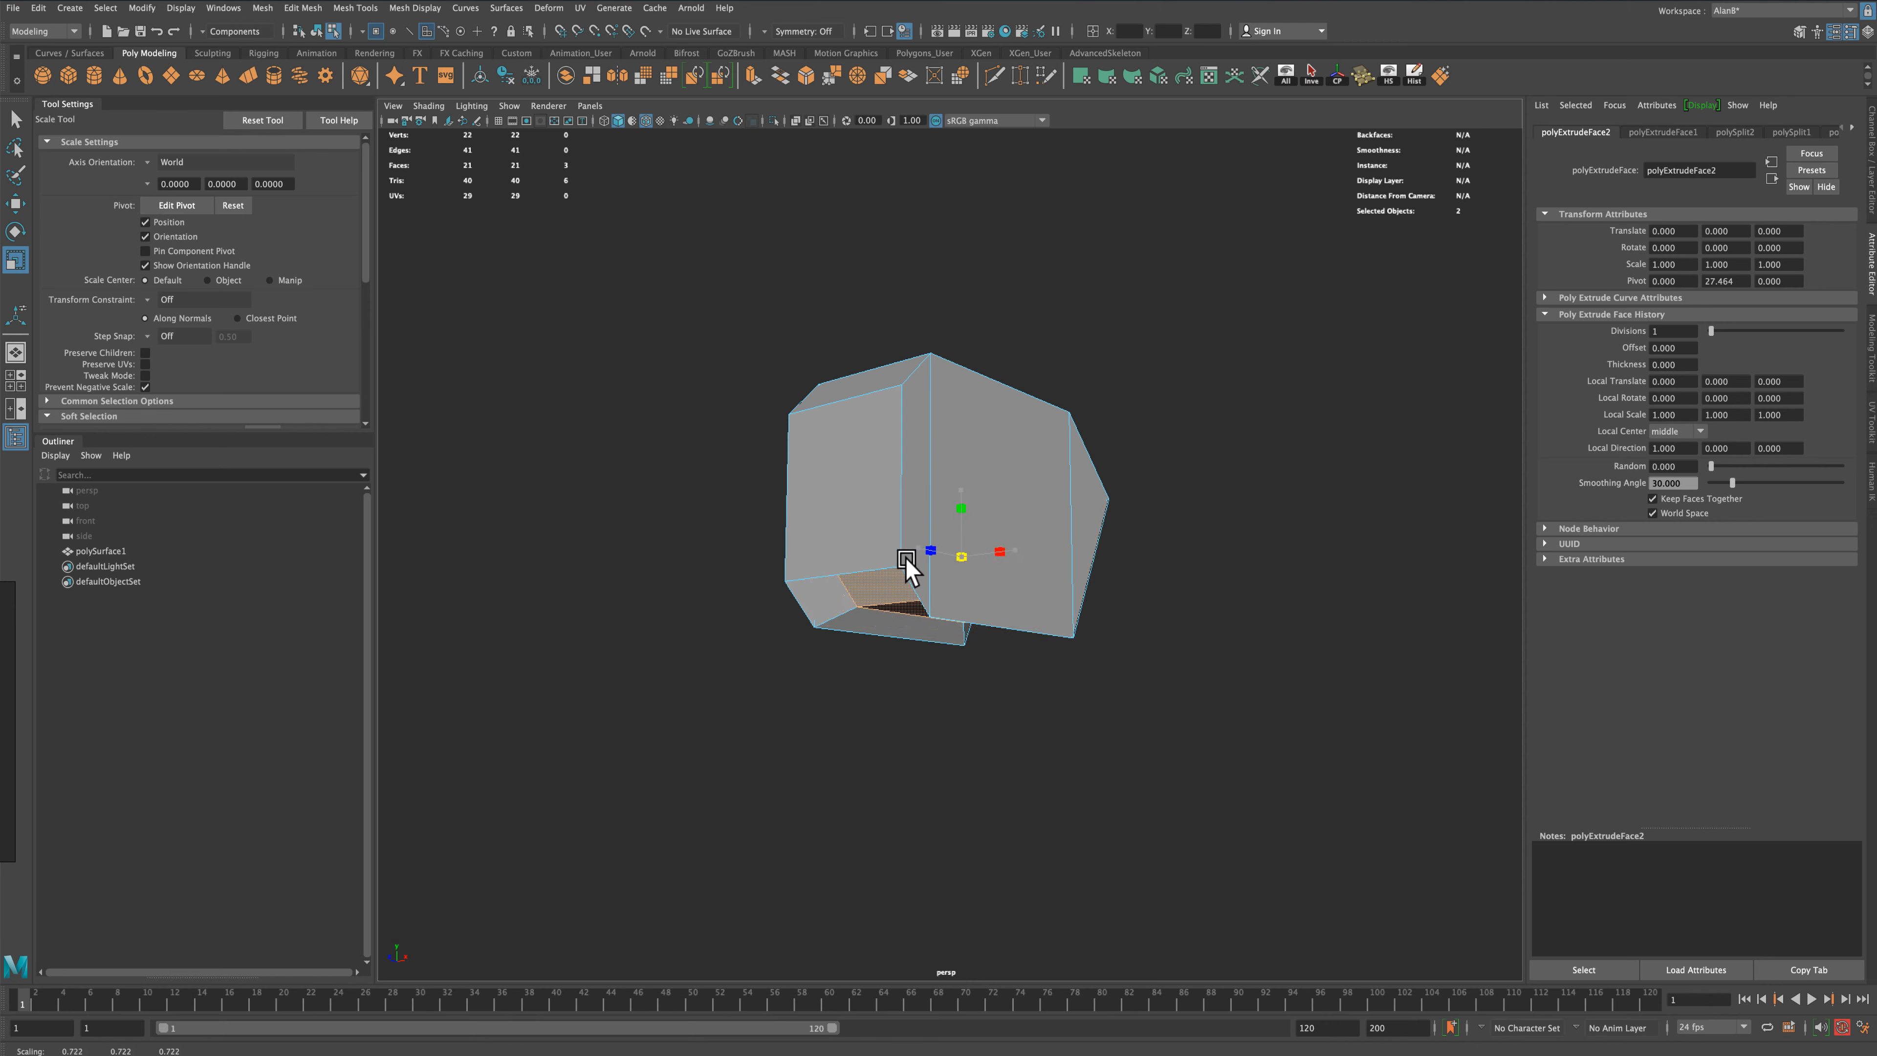
alt+drag(1198, 658, 940, 653)
drag(887, 546, 1186, 602)
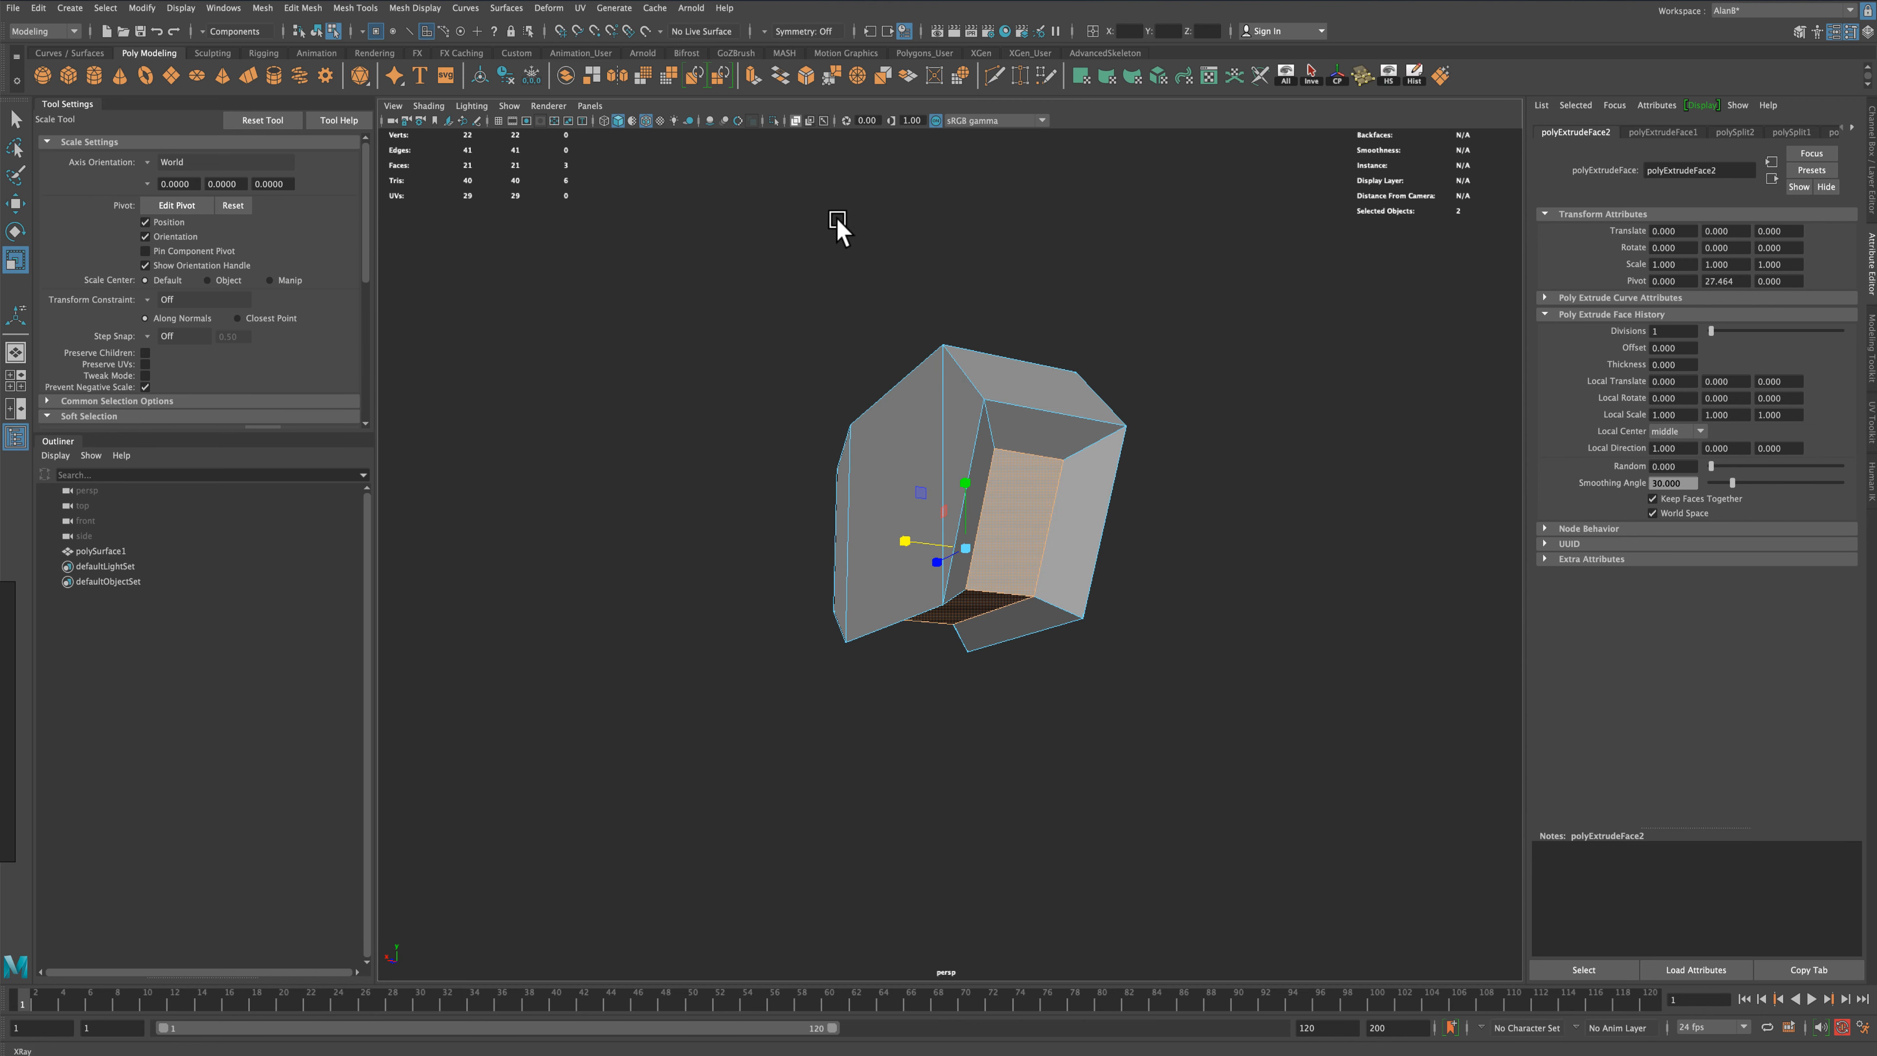
Extrude the inset faces again, move them downward as a lower section, and shift its slanted rear face outward
key(ctrl+e)
alt+drag(900, 704, 957, 721)
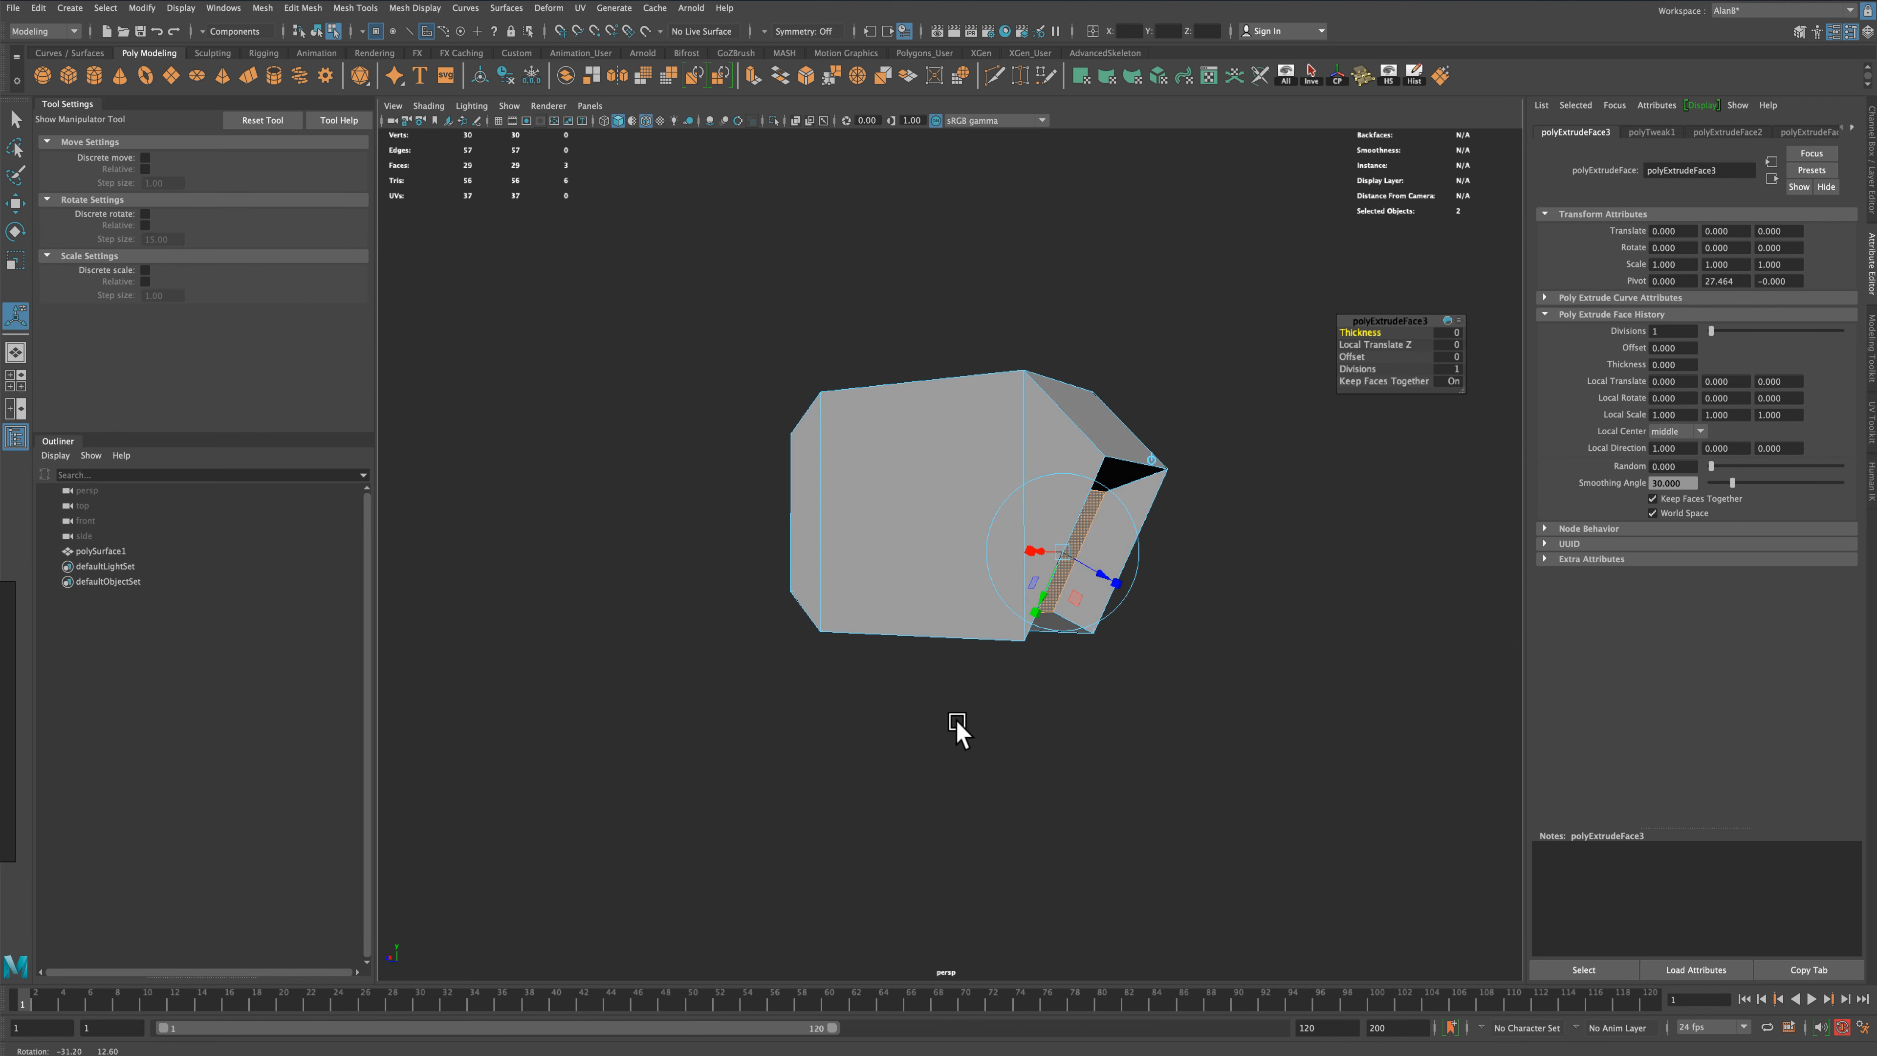
click(15, 207)
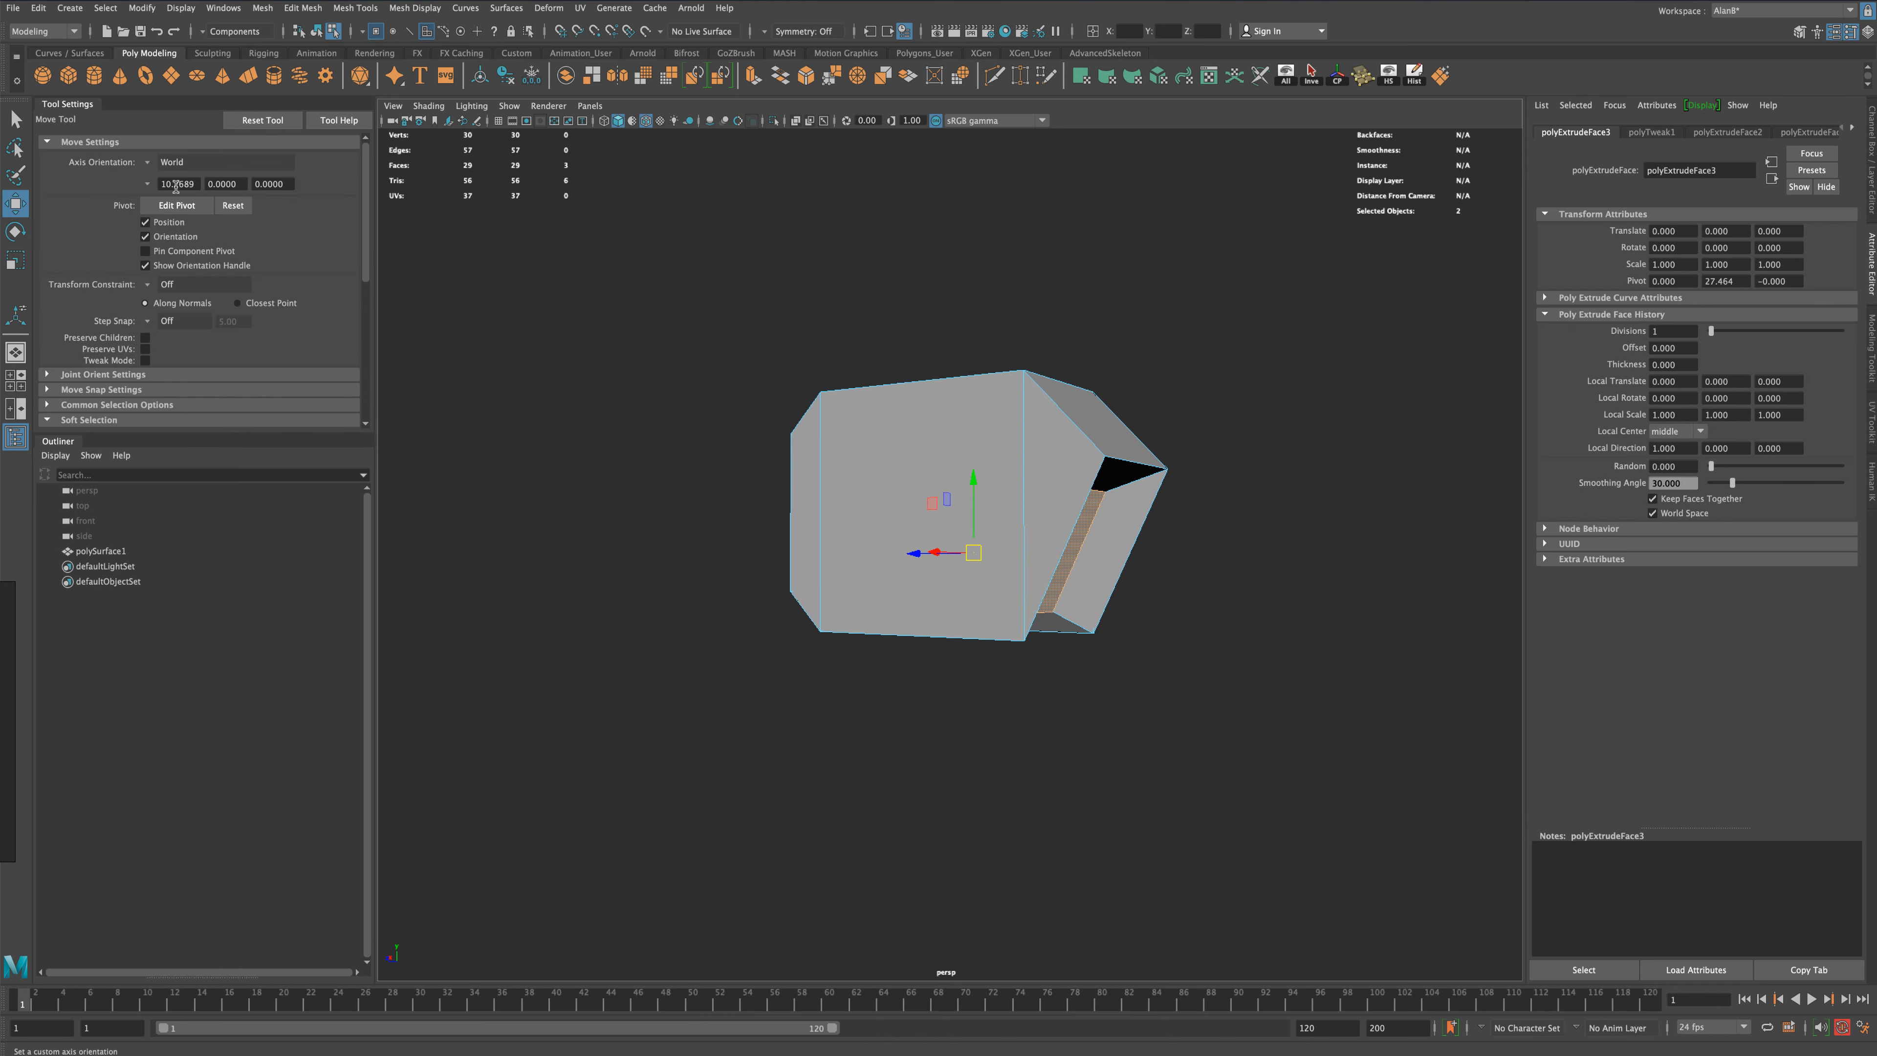
click(976, 532)
alt+drag(977, 533, 1216, 704)
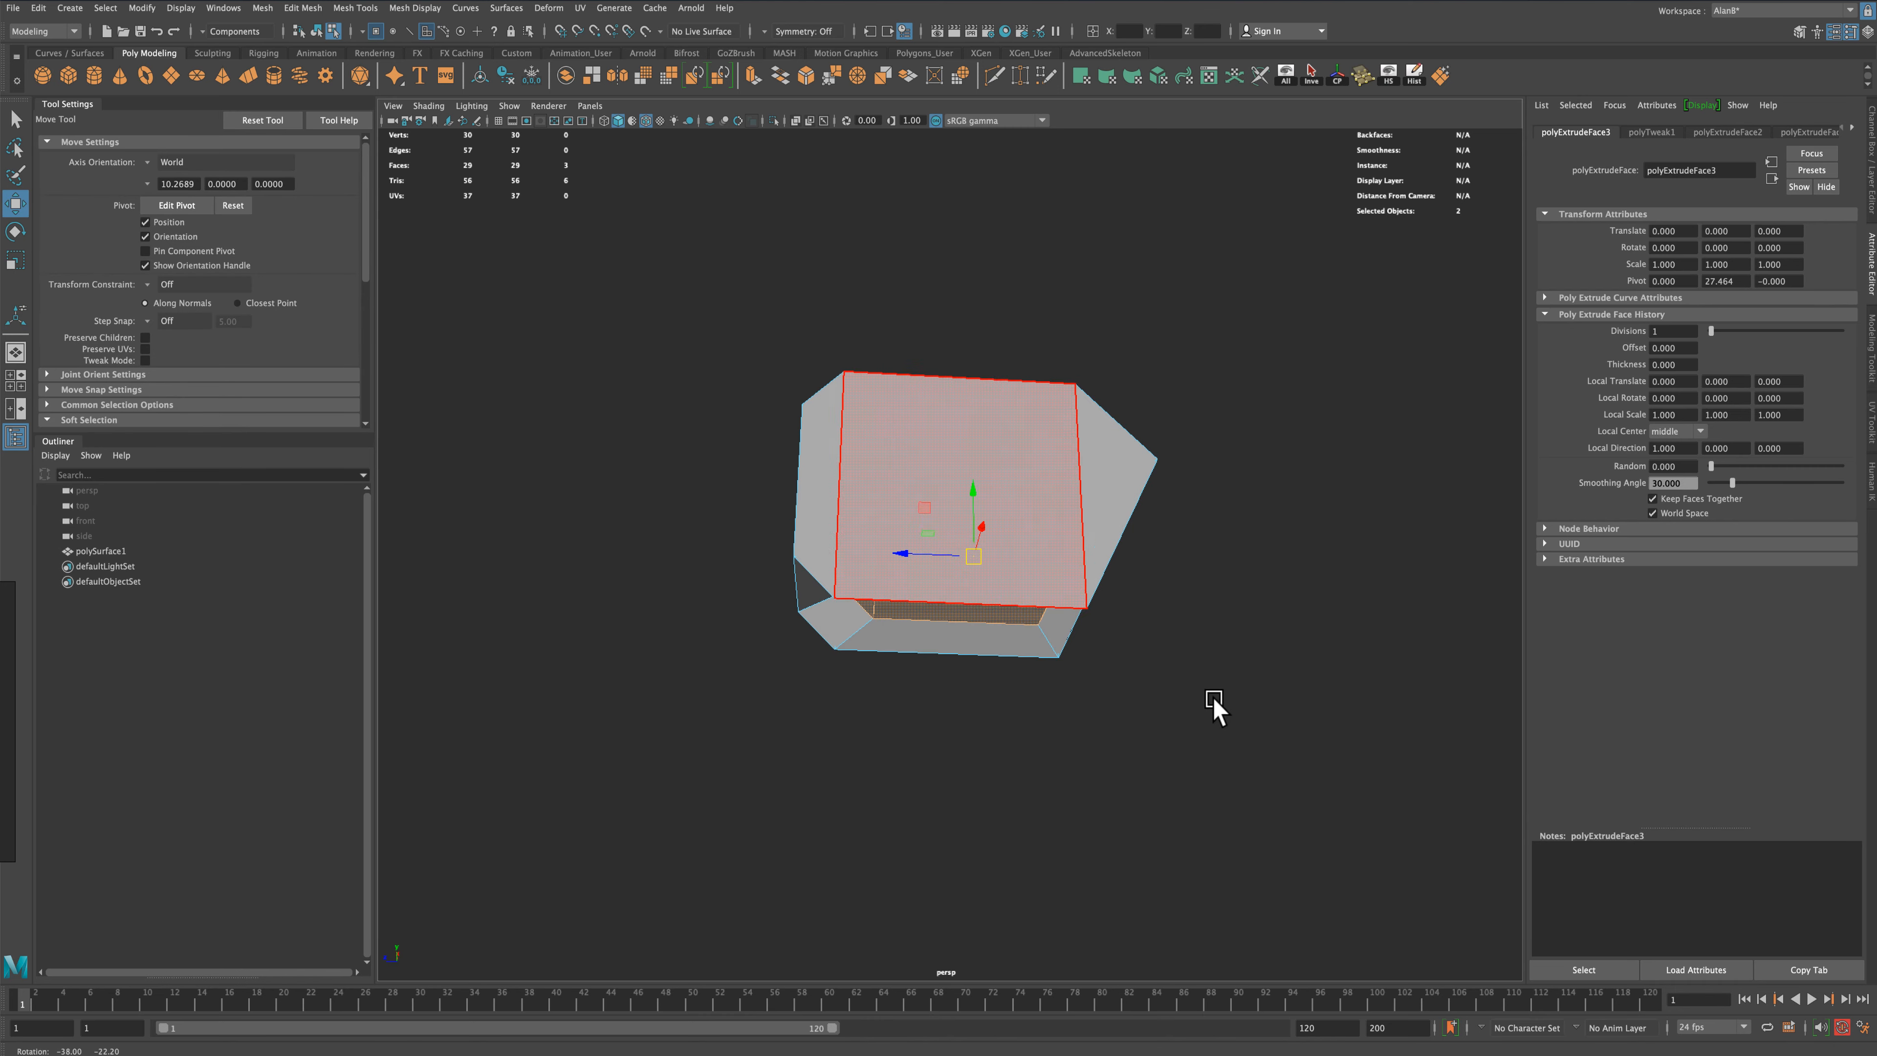
drag(972, 503, 1242, 698)
click(1062, 669)
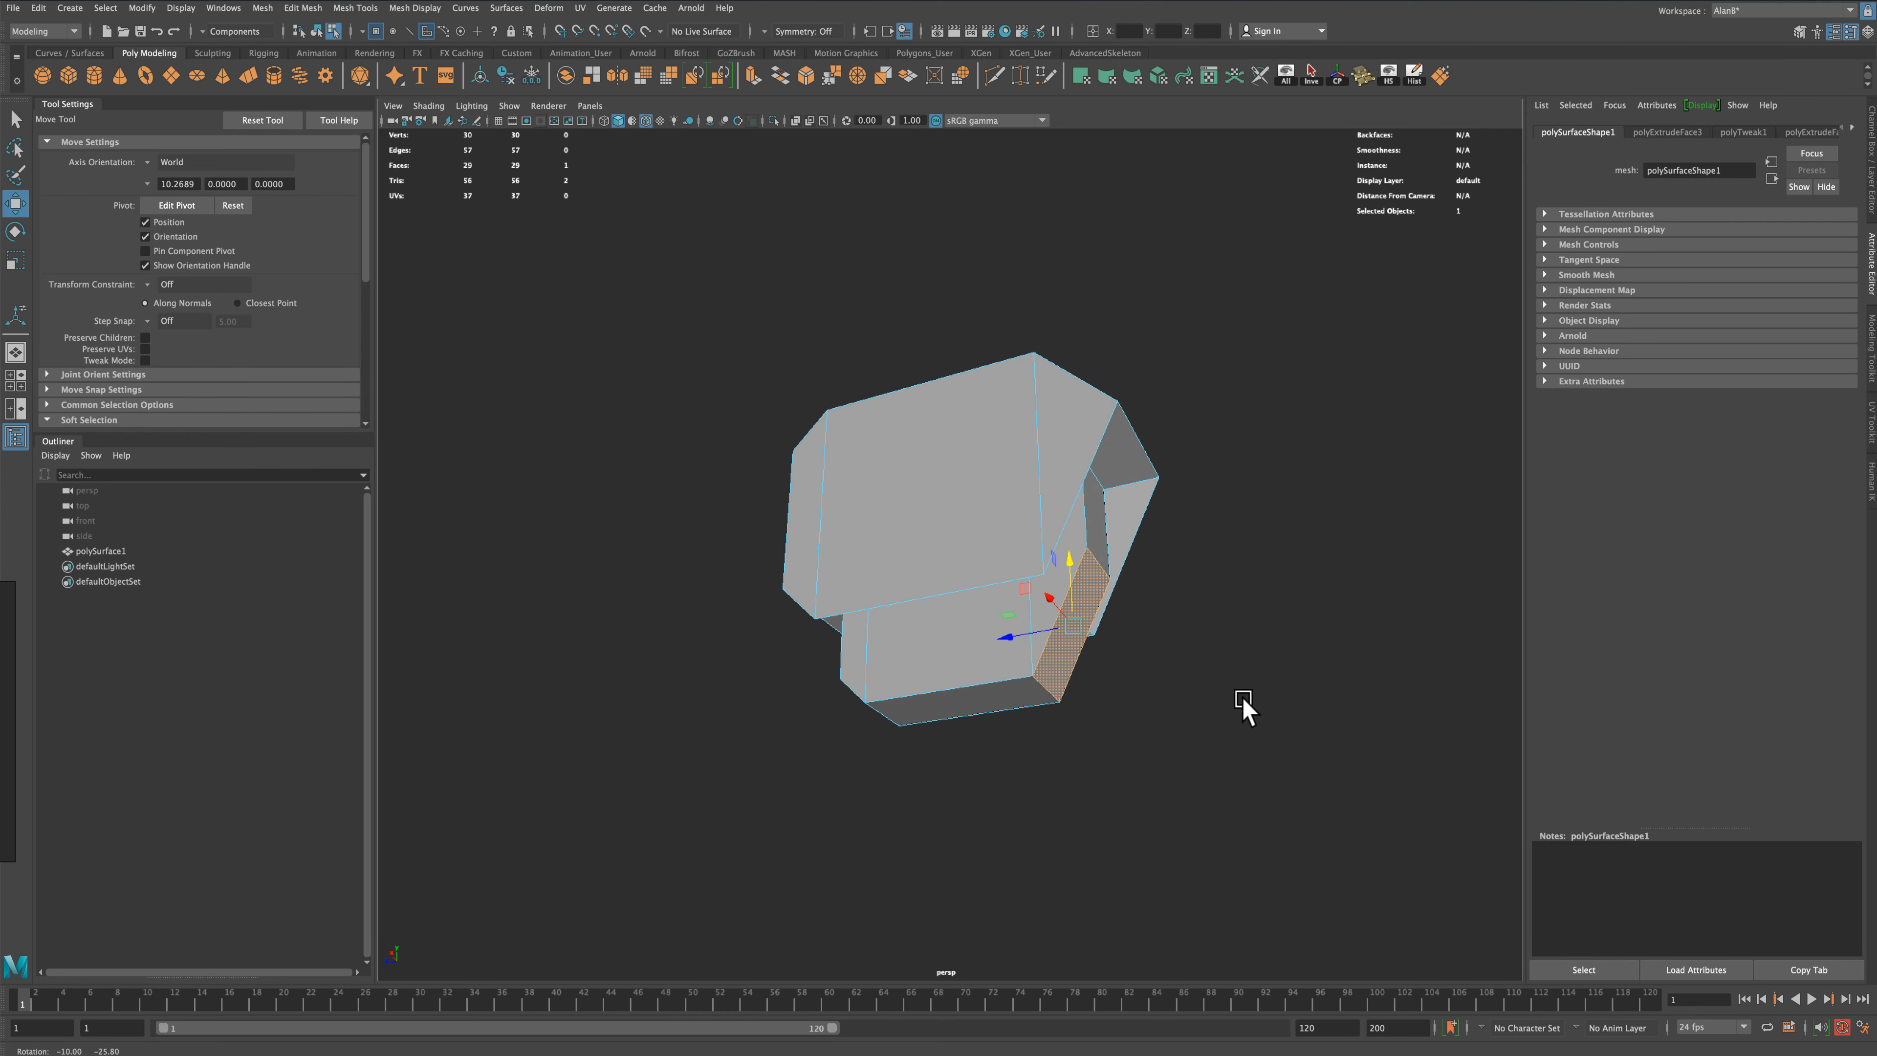
drag(1012, 637, 1195, 642)
Extrude the lower section's rear face in place and scale it uniformly to about 0.617
click(752, 76)
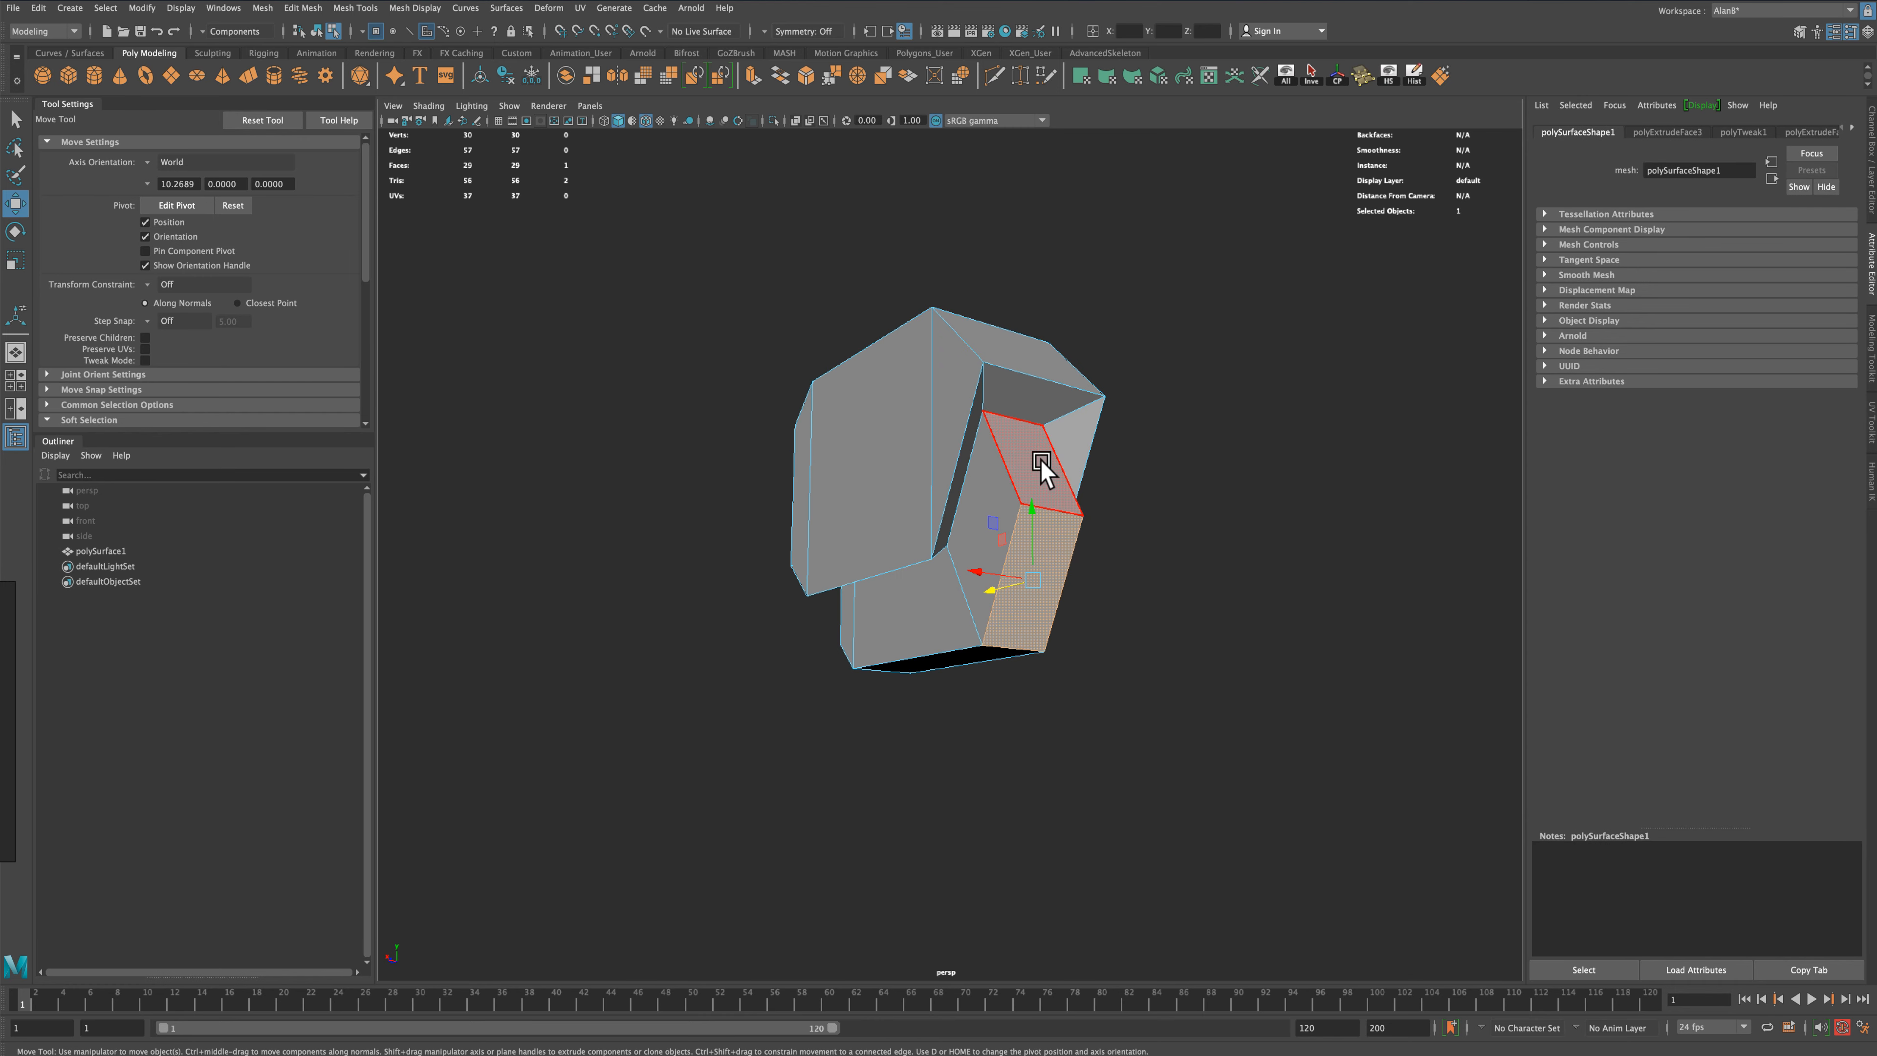
click(1071, 603)
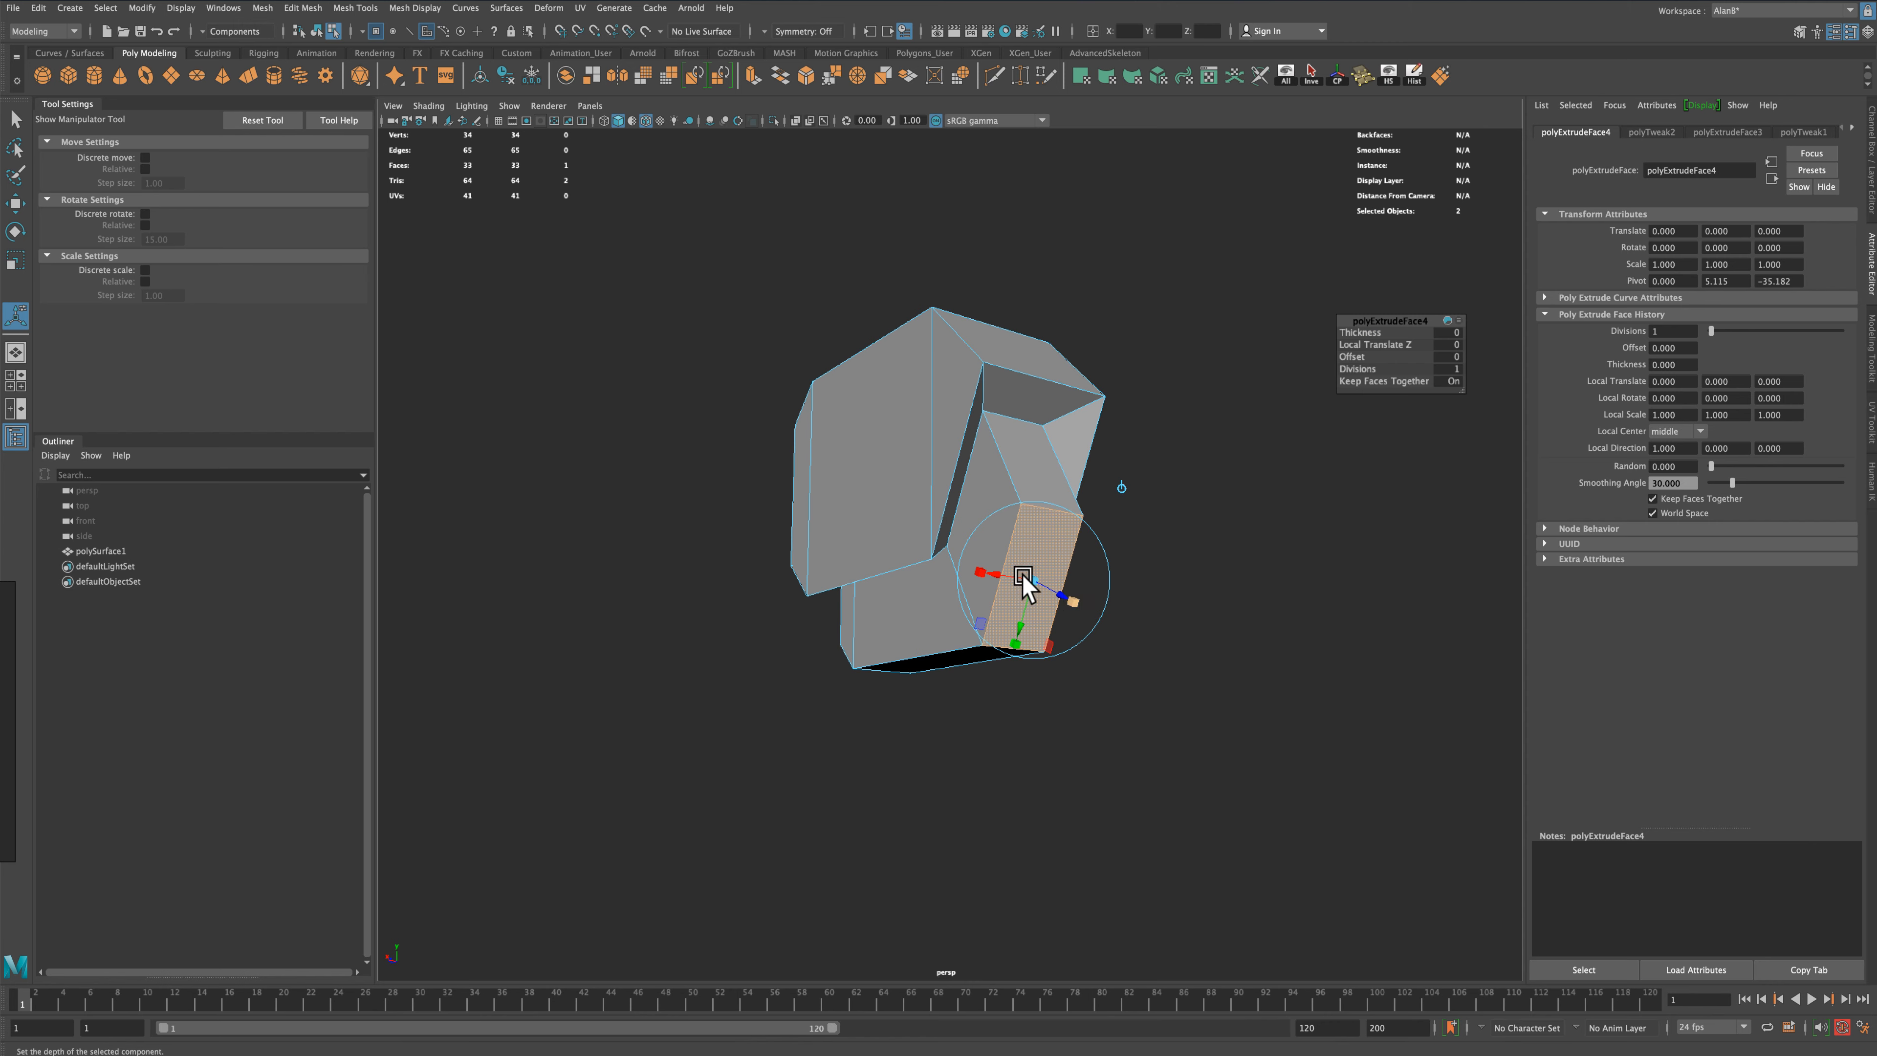
drag(1018, 583, 1024, 588)
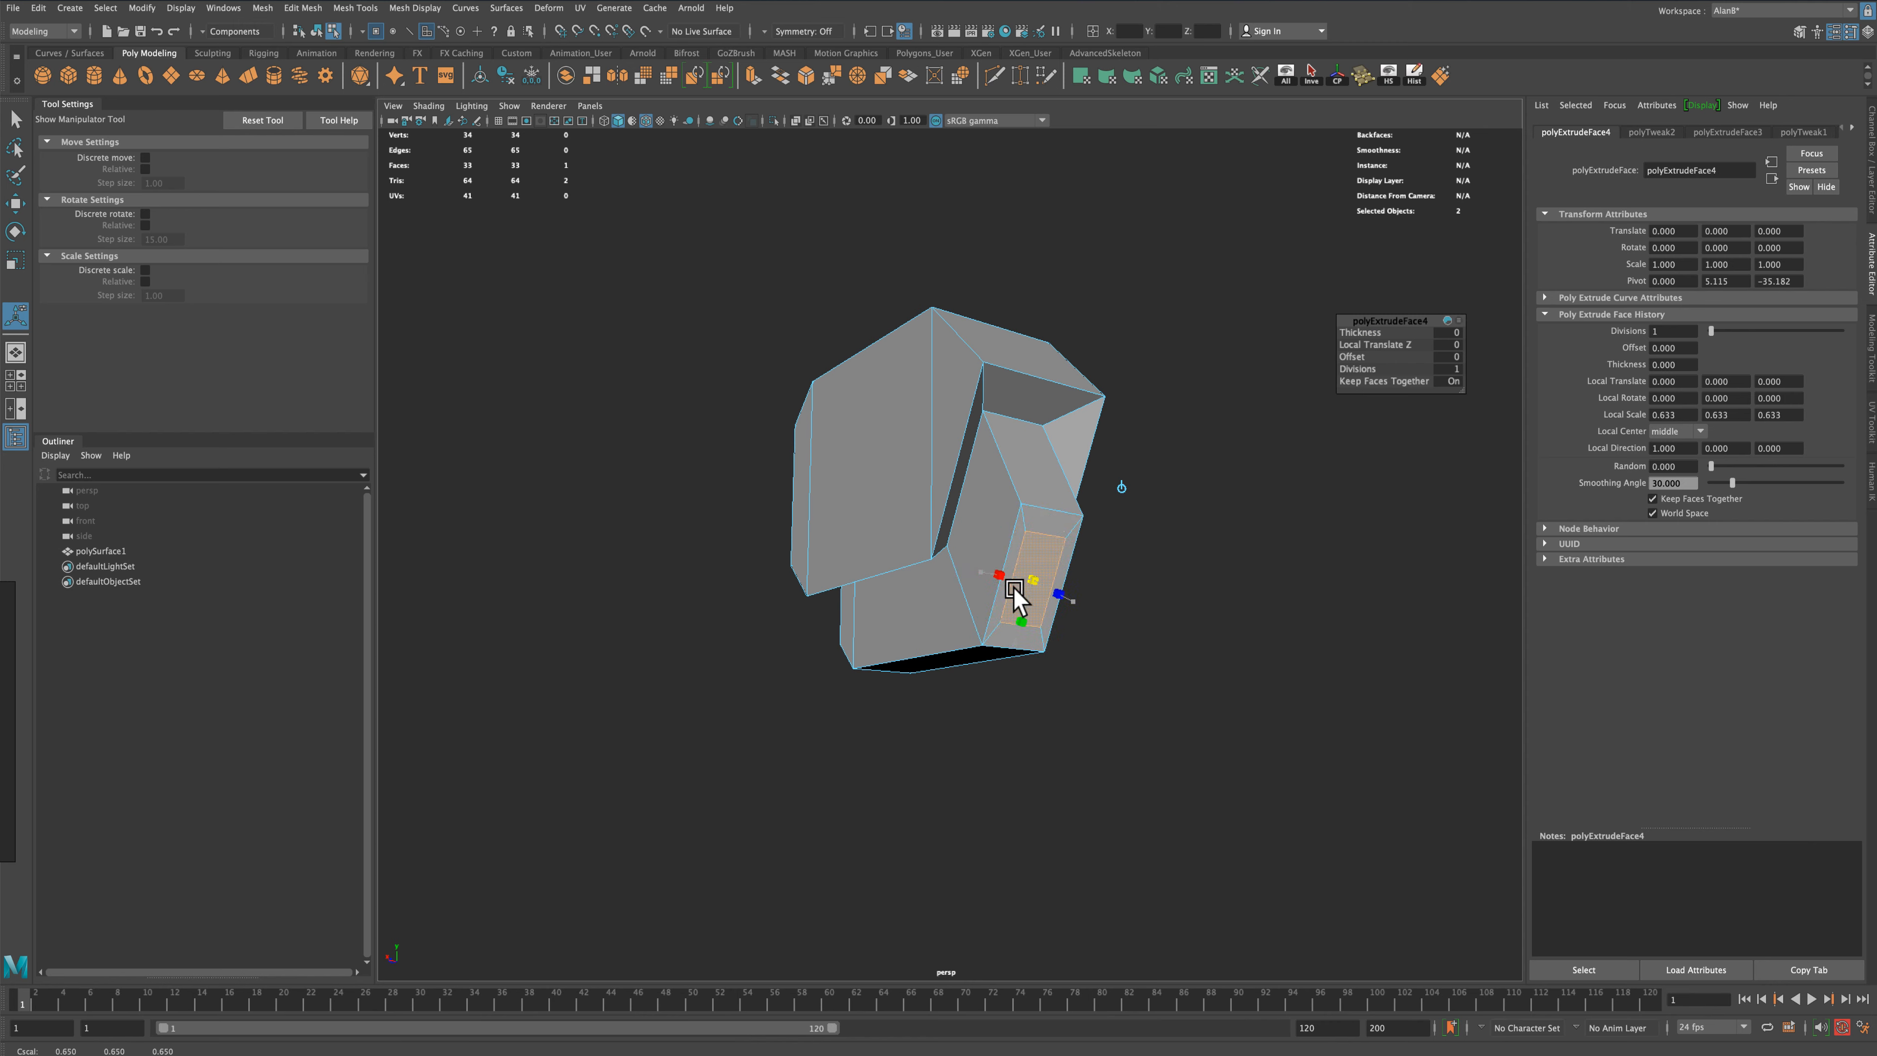
drag(1013, 589, 1008, 591)
alt+drag(1008, 591, 1153, 709)
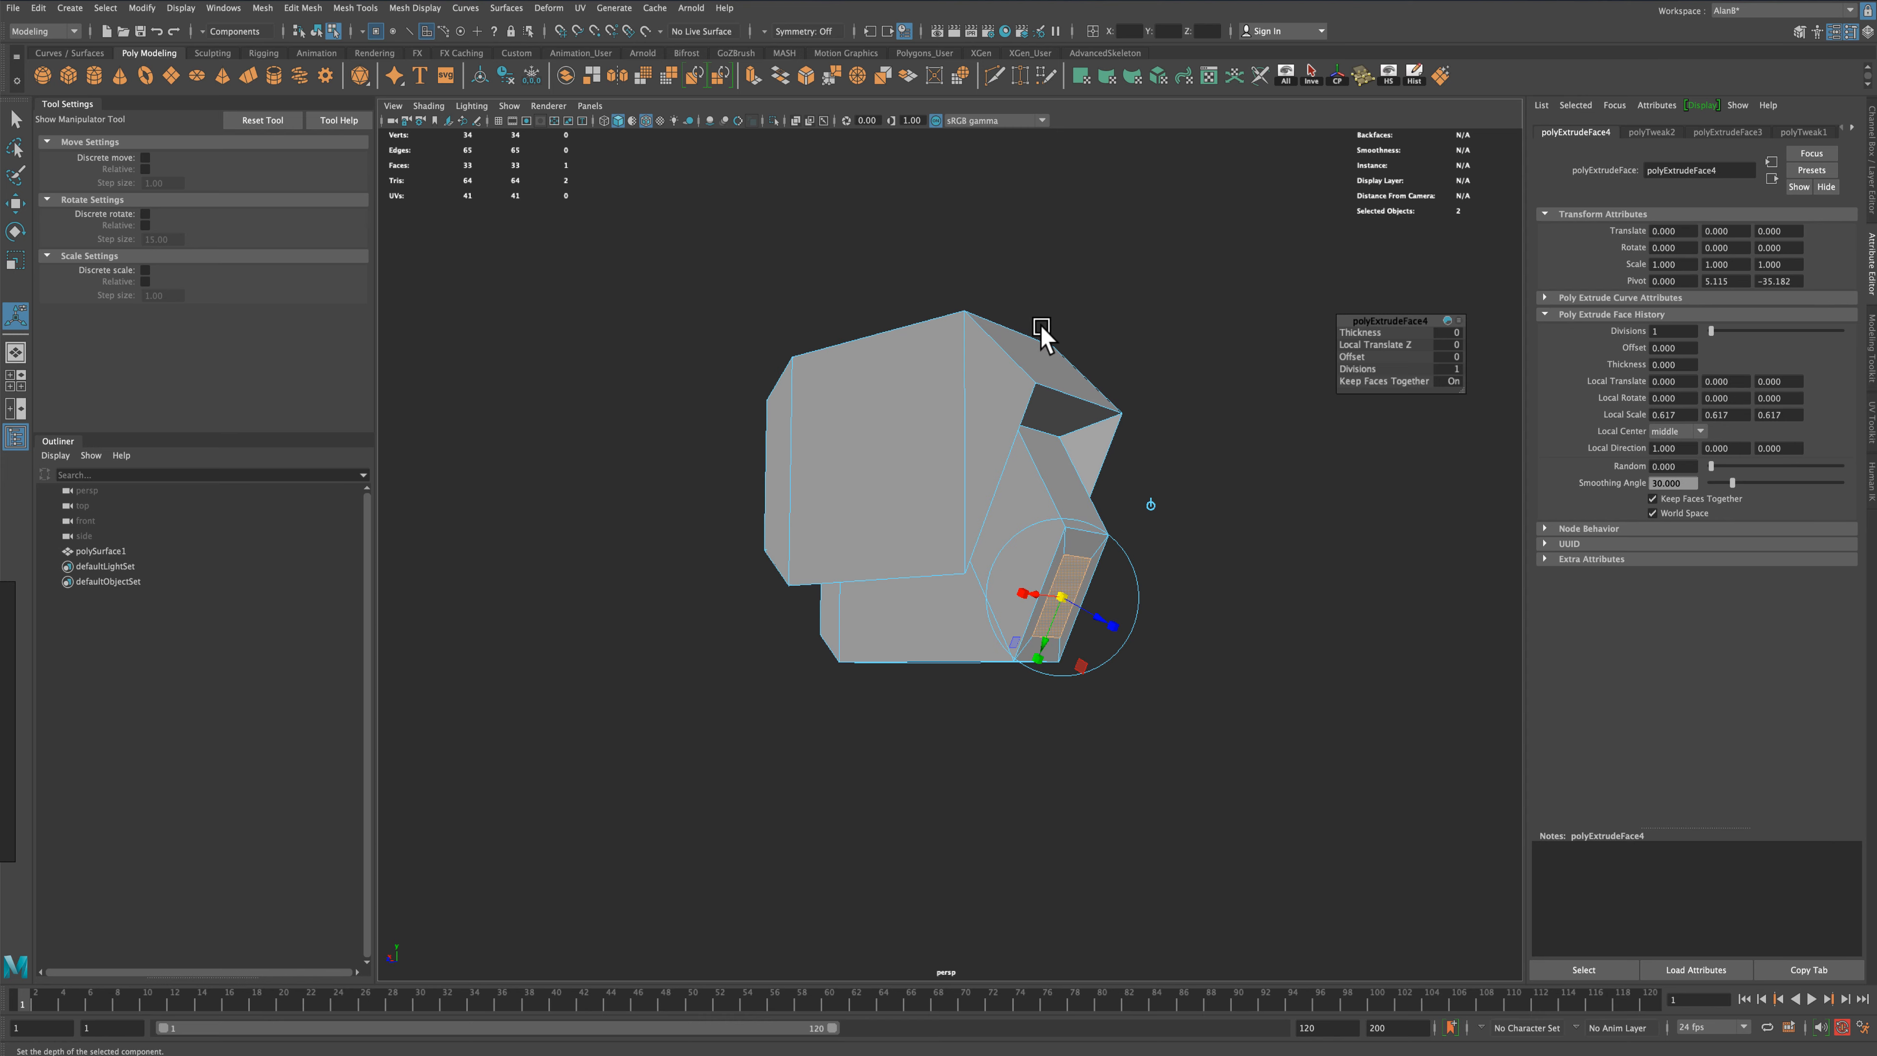
Extrude the inset rear face outward by about 11.1 units, and again by about 45.77 units to form a long neck
key(ctrl+e)
drag(1099, 614, 1312, 637)
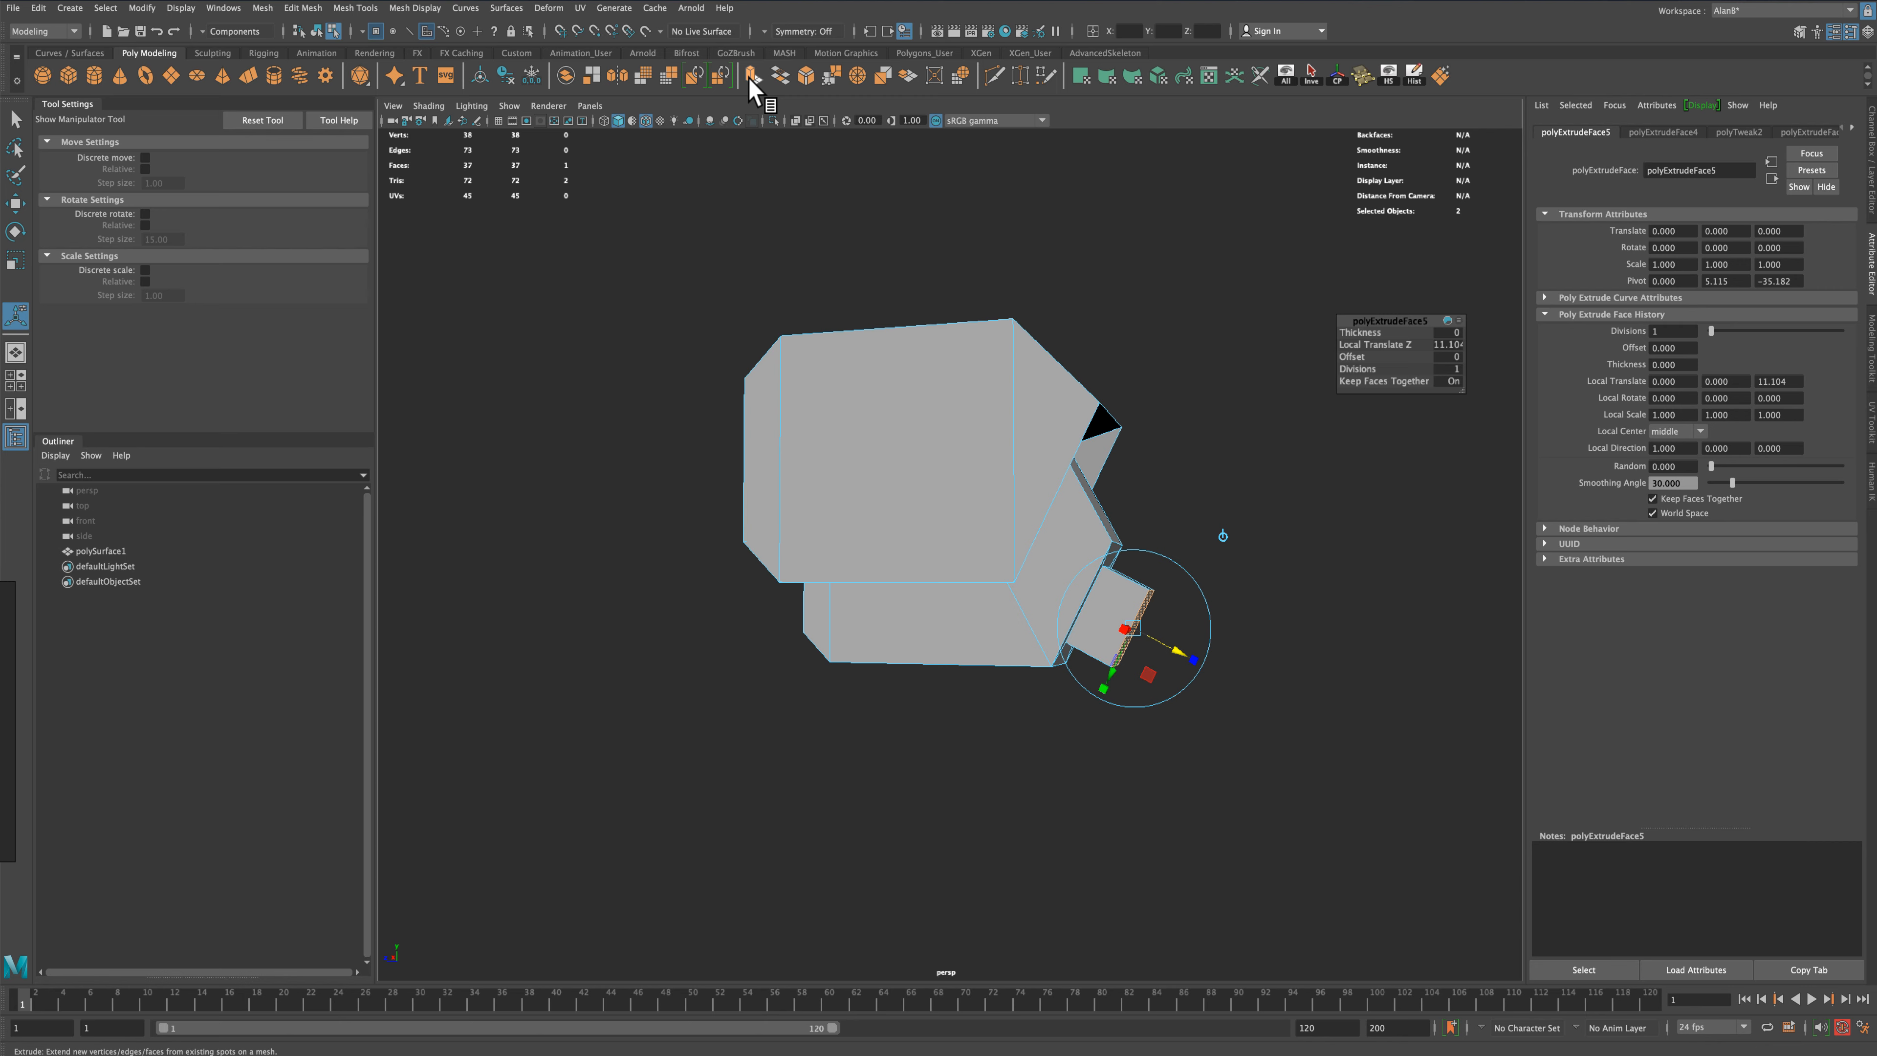
drag(1177, 650, 1374, 768)
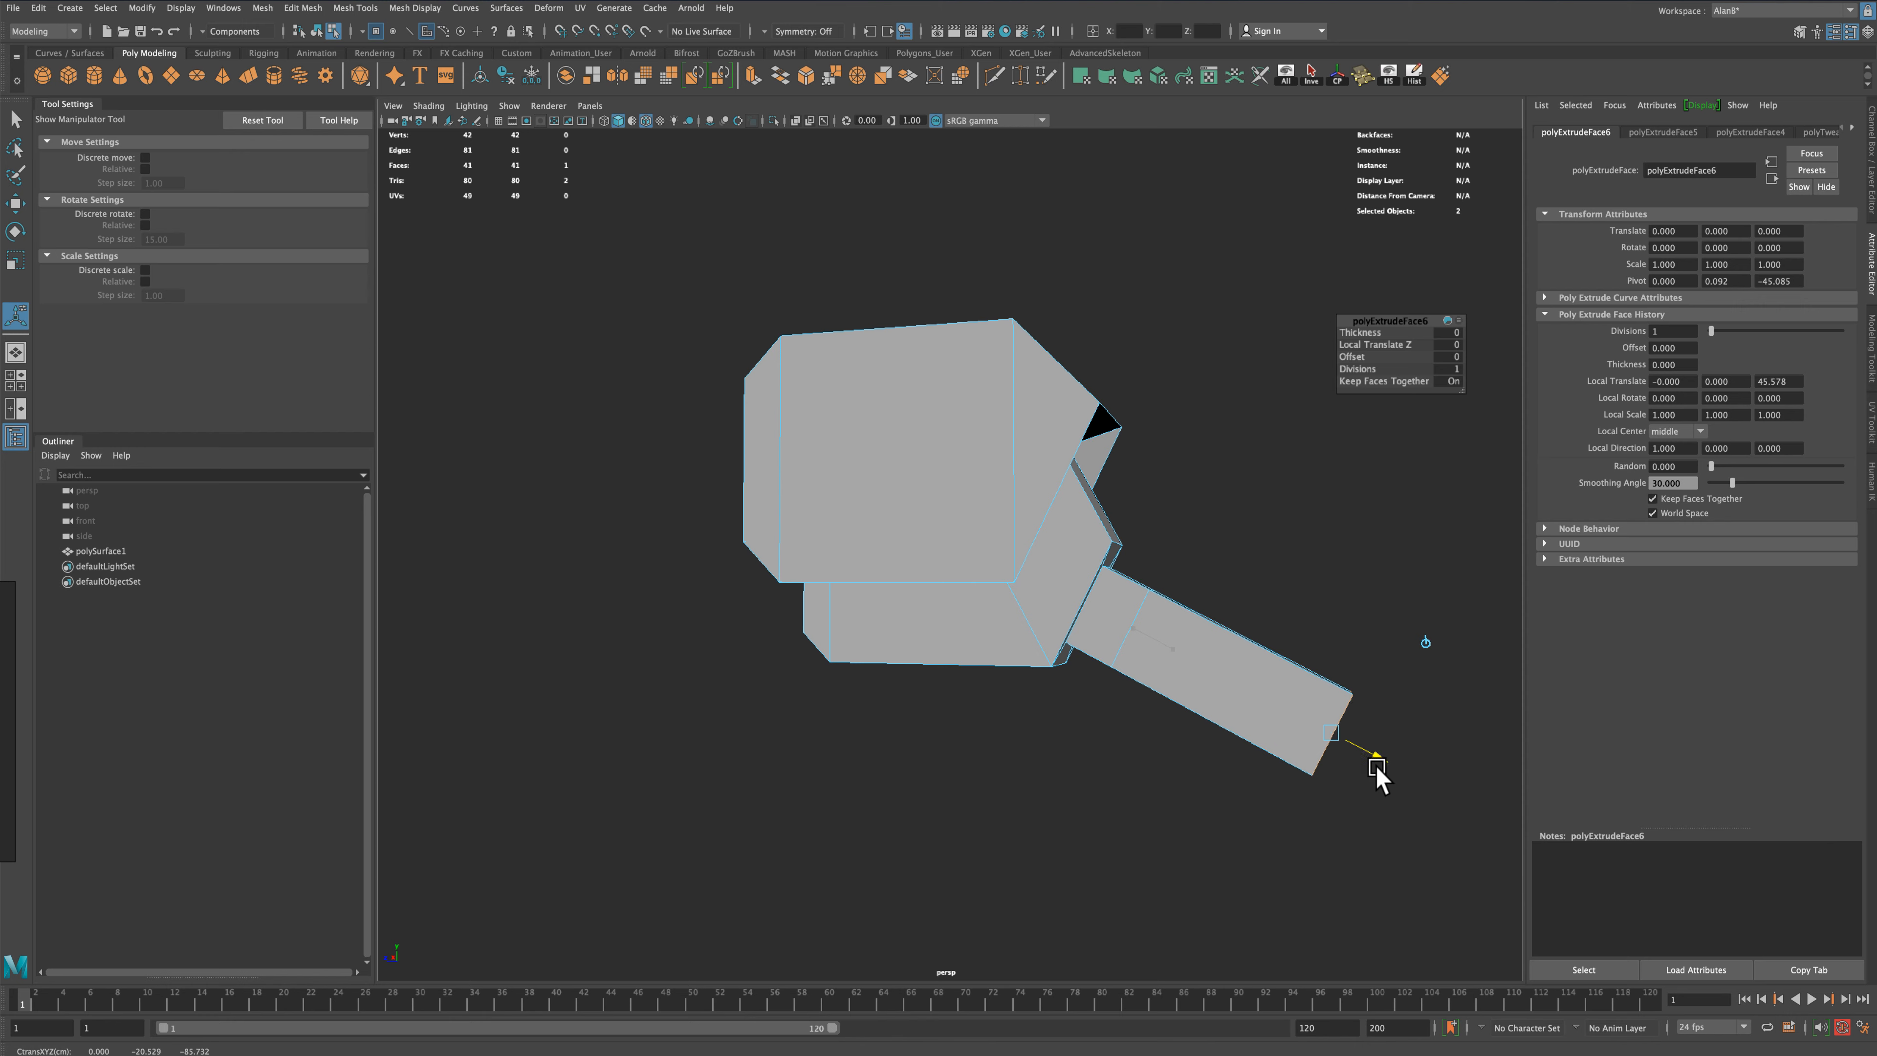
drag(1377, 773, 1378, 773)
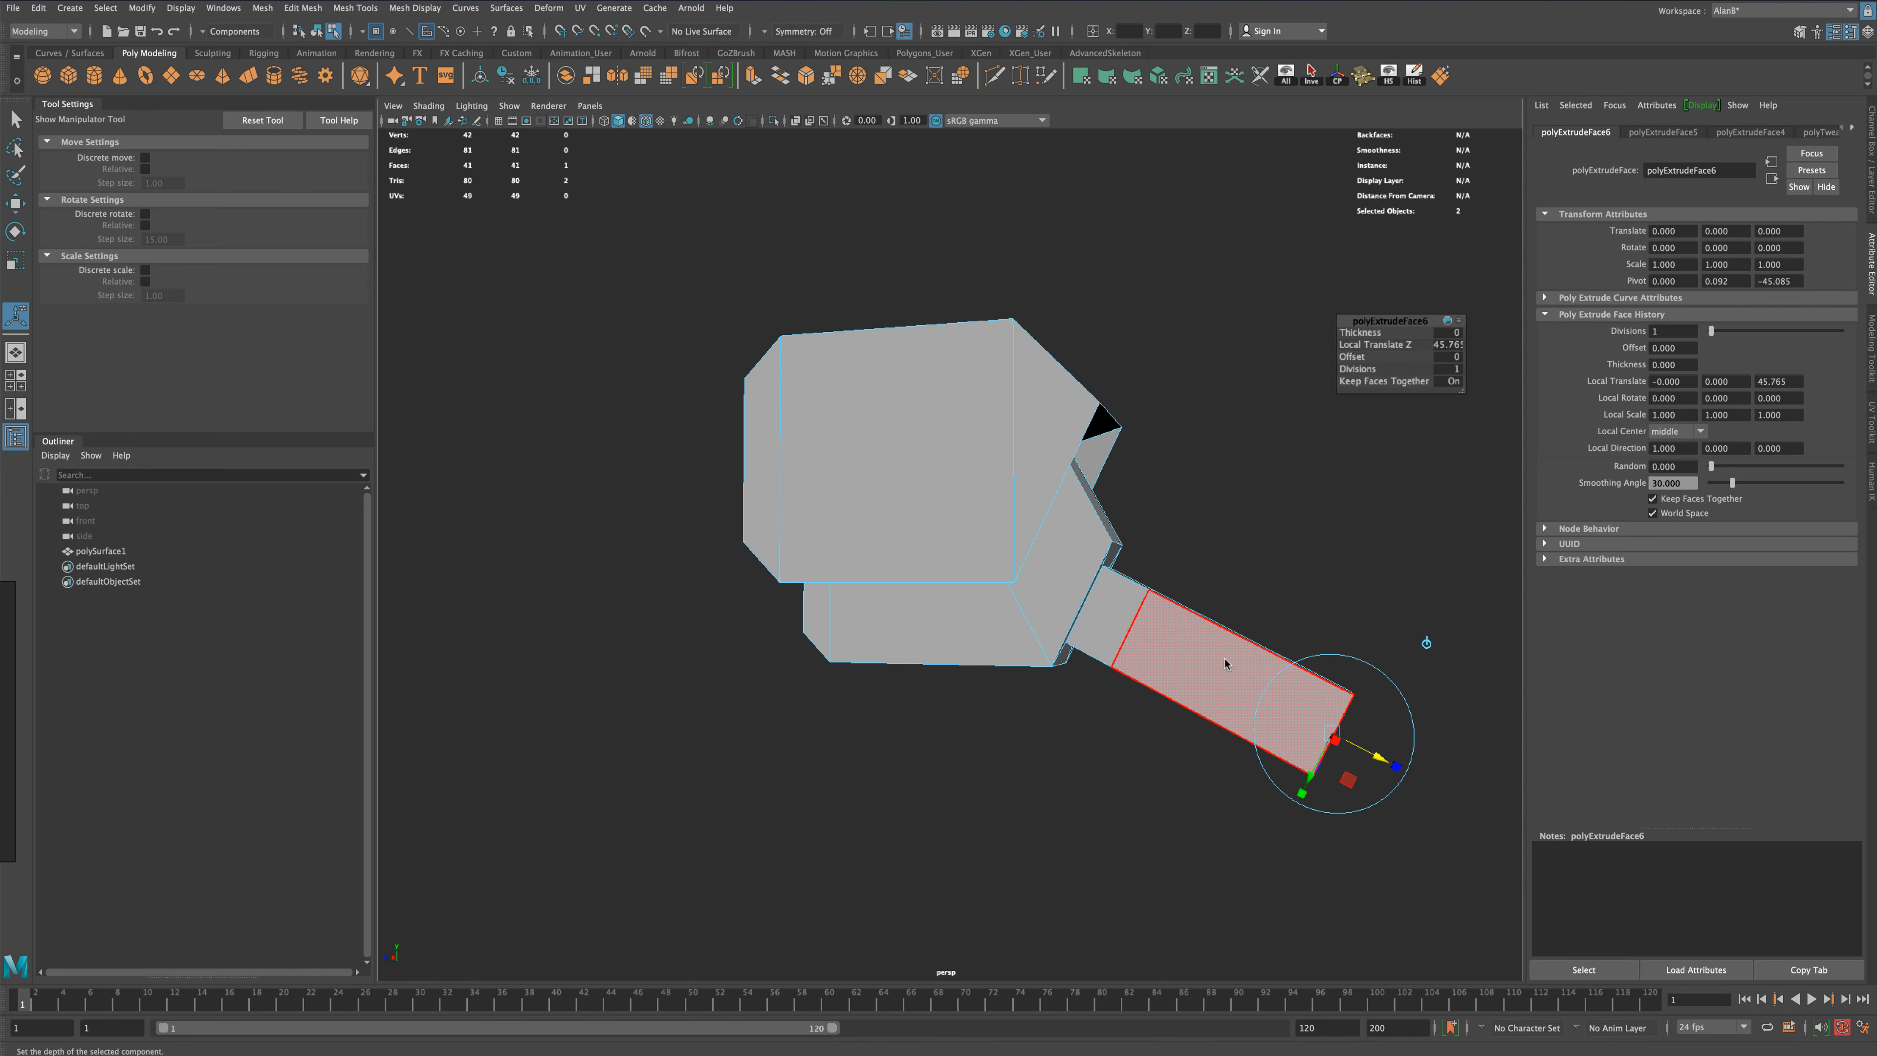
Return to object mode and show the viewport grid again
right_drag(1224, 626, 1275, 606)
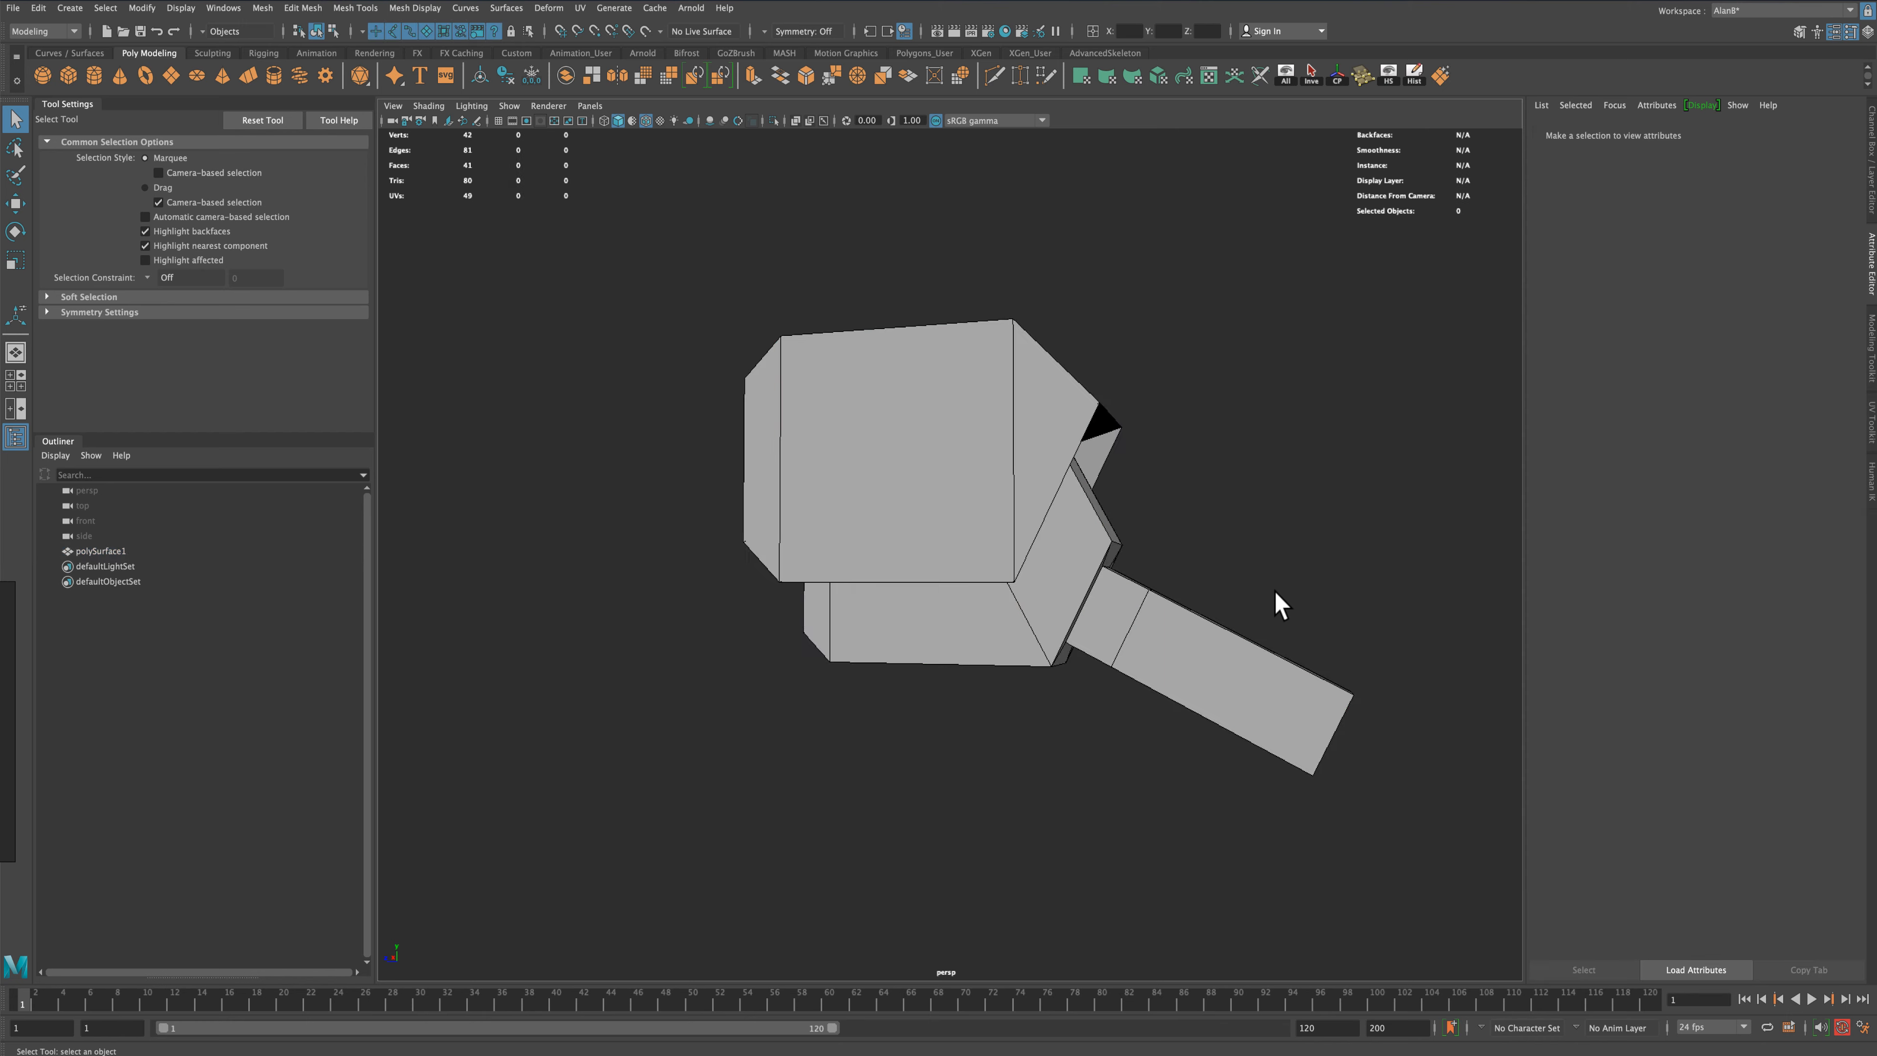
click(498, 121)
alt+drag(700, 475, 711, 545)
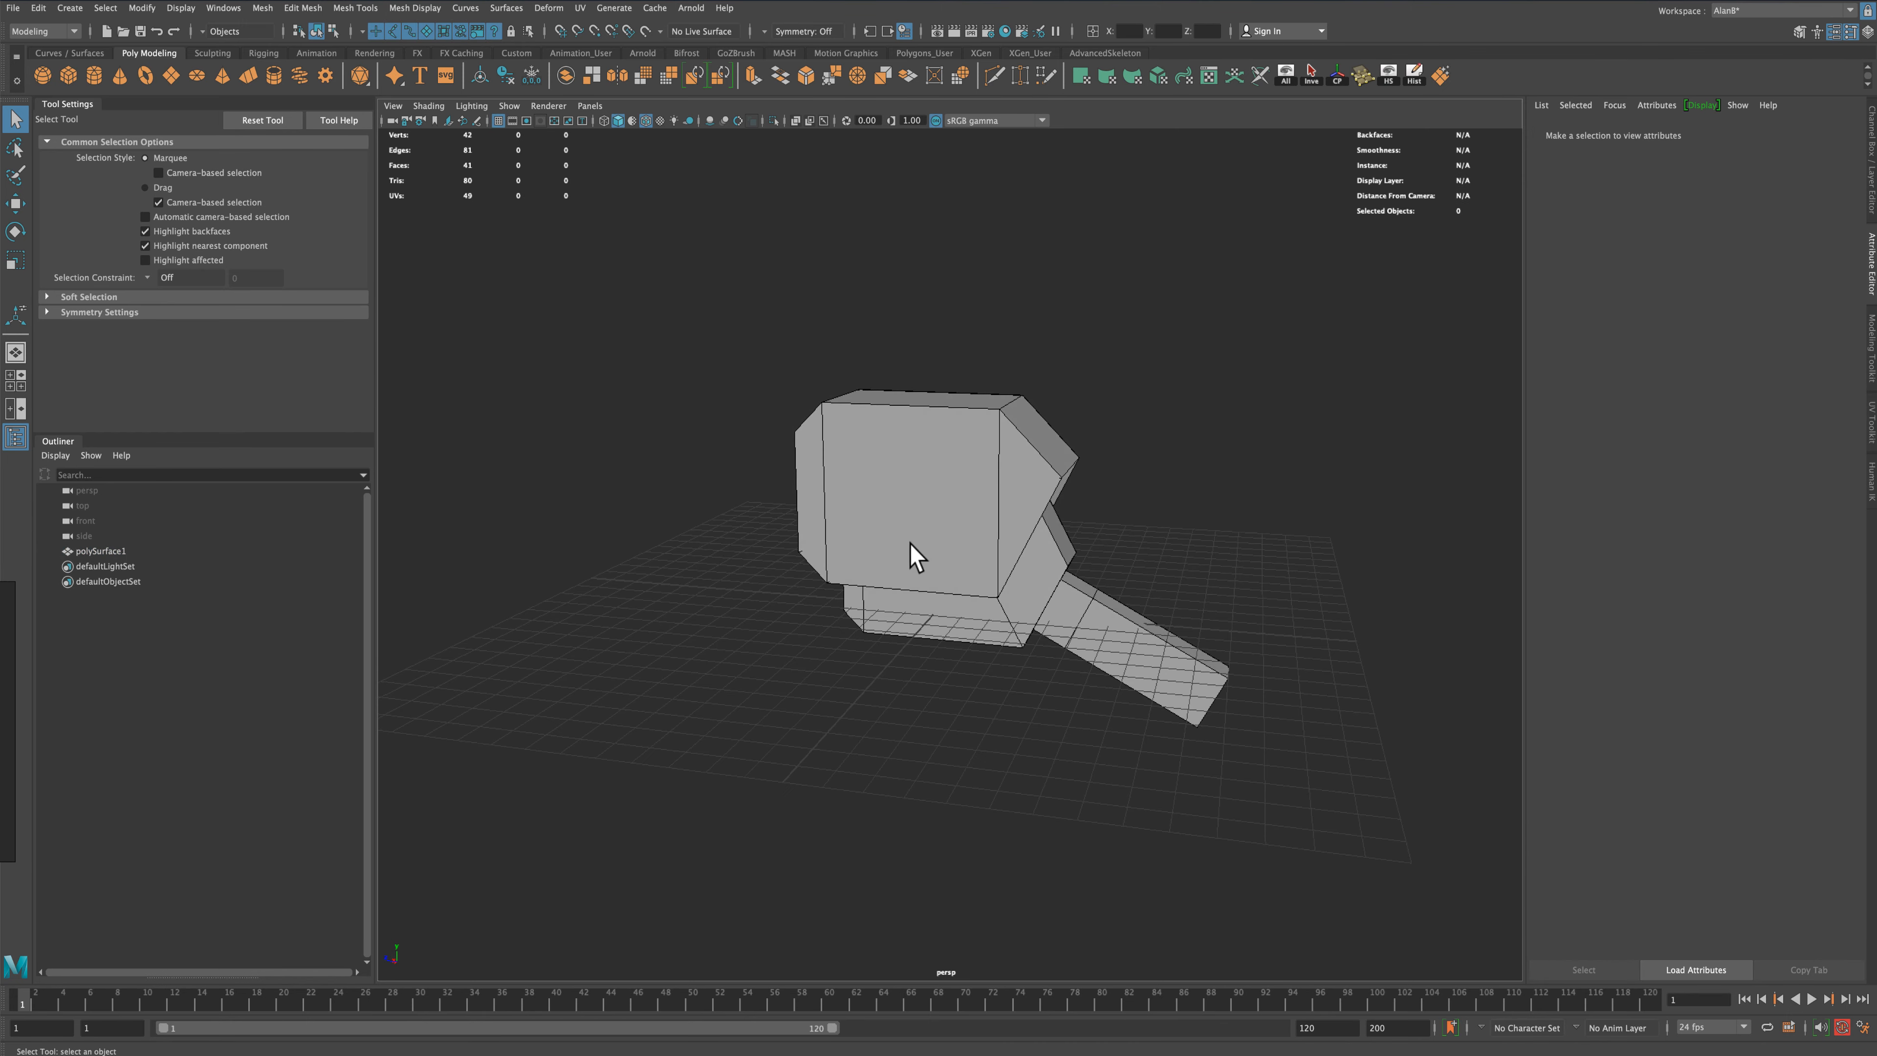
Insert six evenly spaced edge loops along the long neck using the Insert Edge Loop Tool's multiple edge loops option
click(913, 550)
click(16, 204)
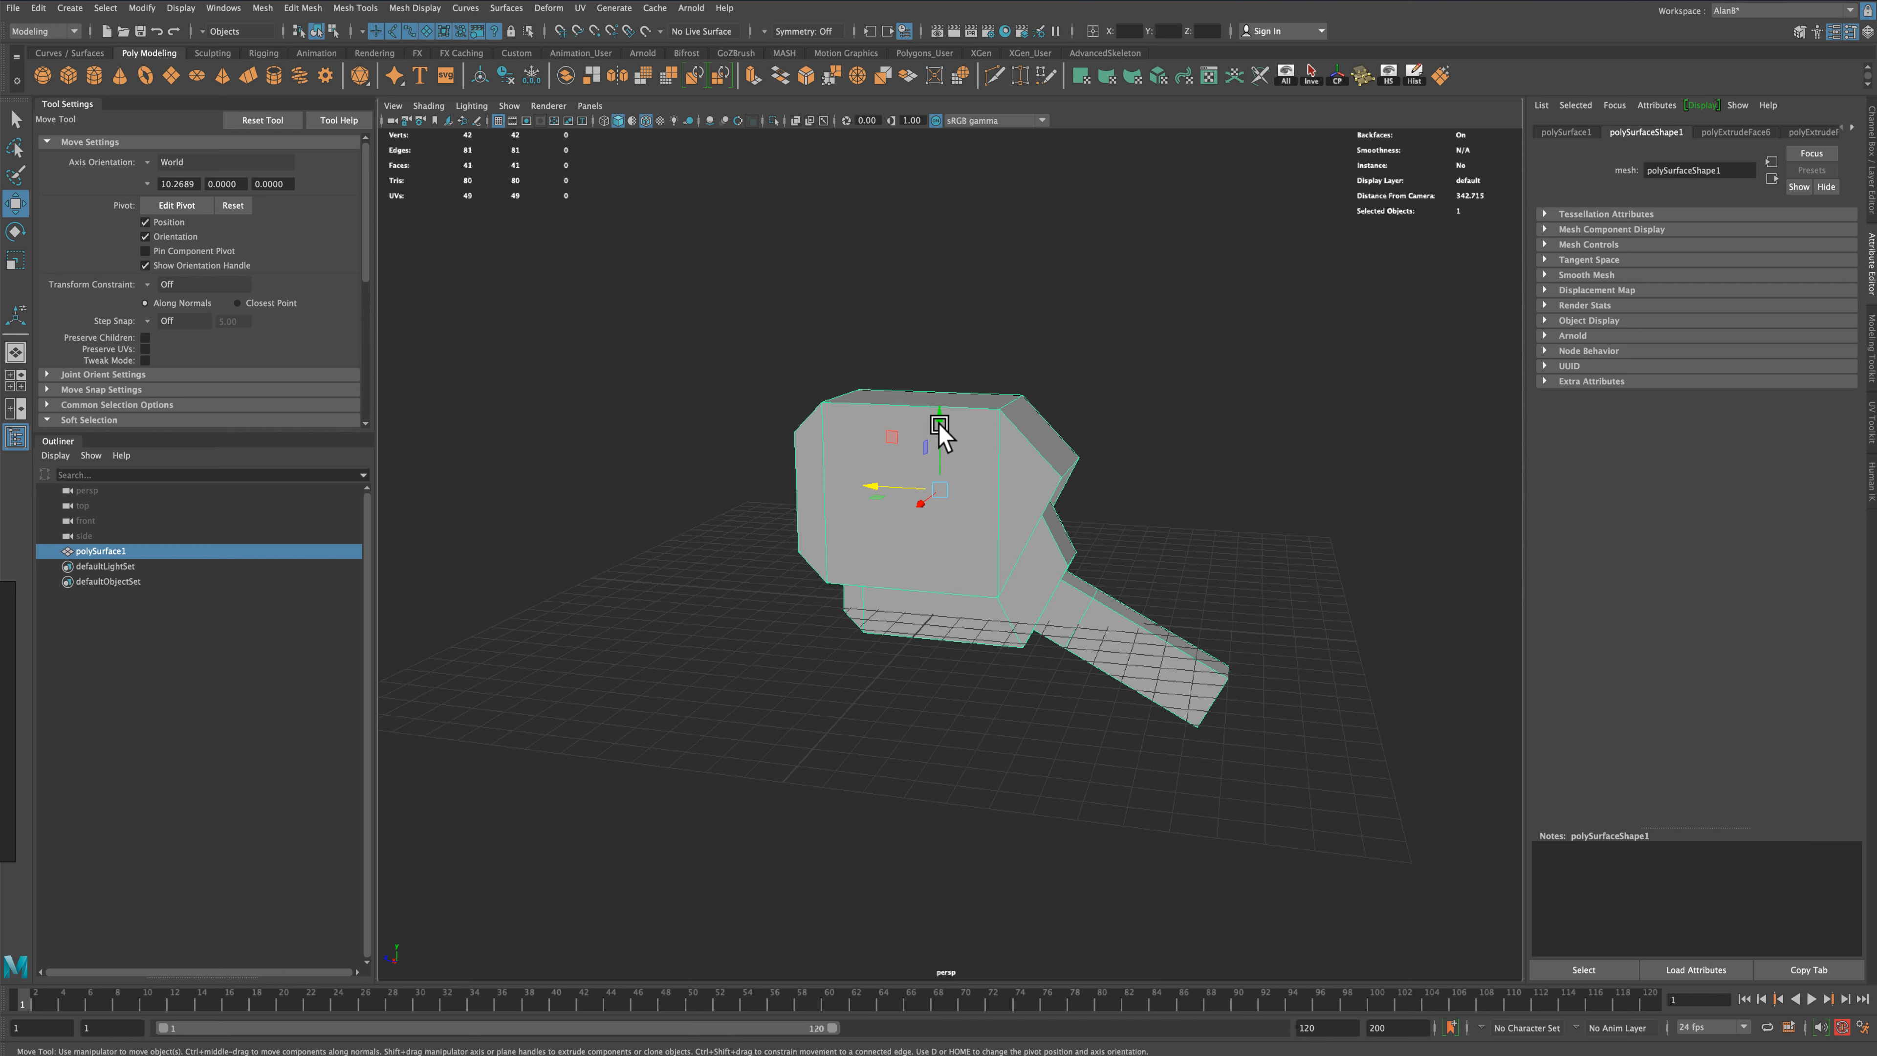
alt+drag(940, 433, 951, 310)
click(820, 510)
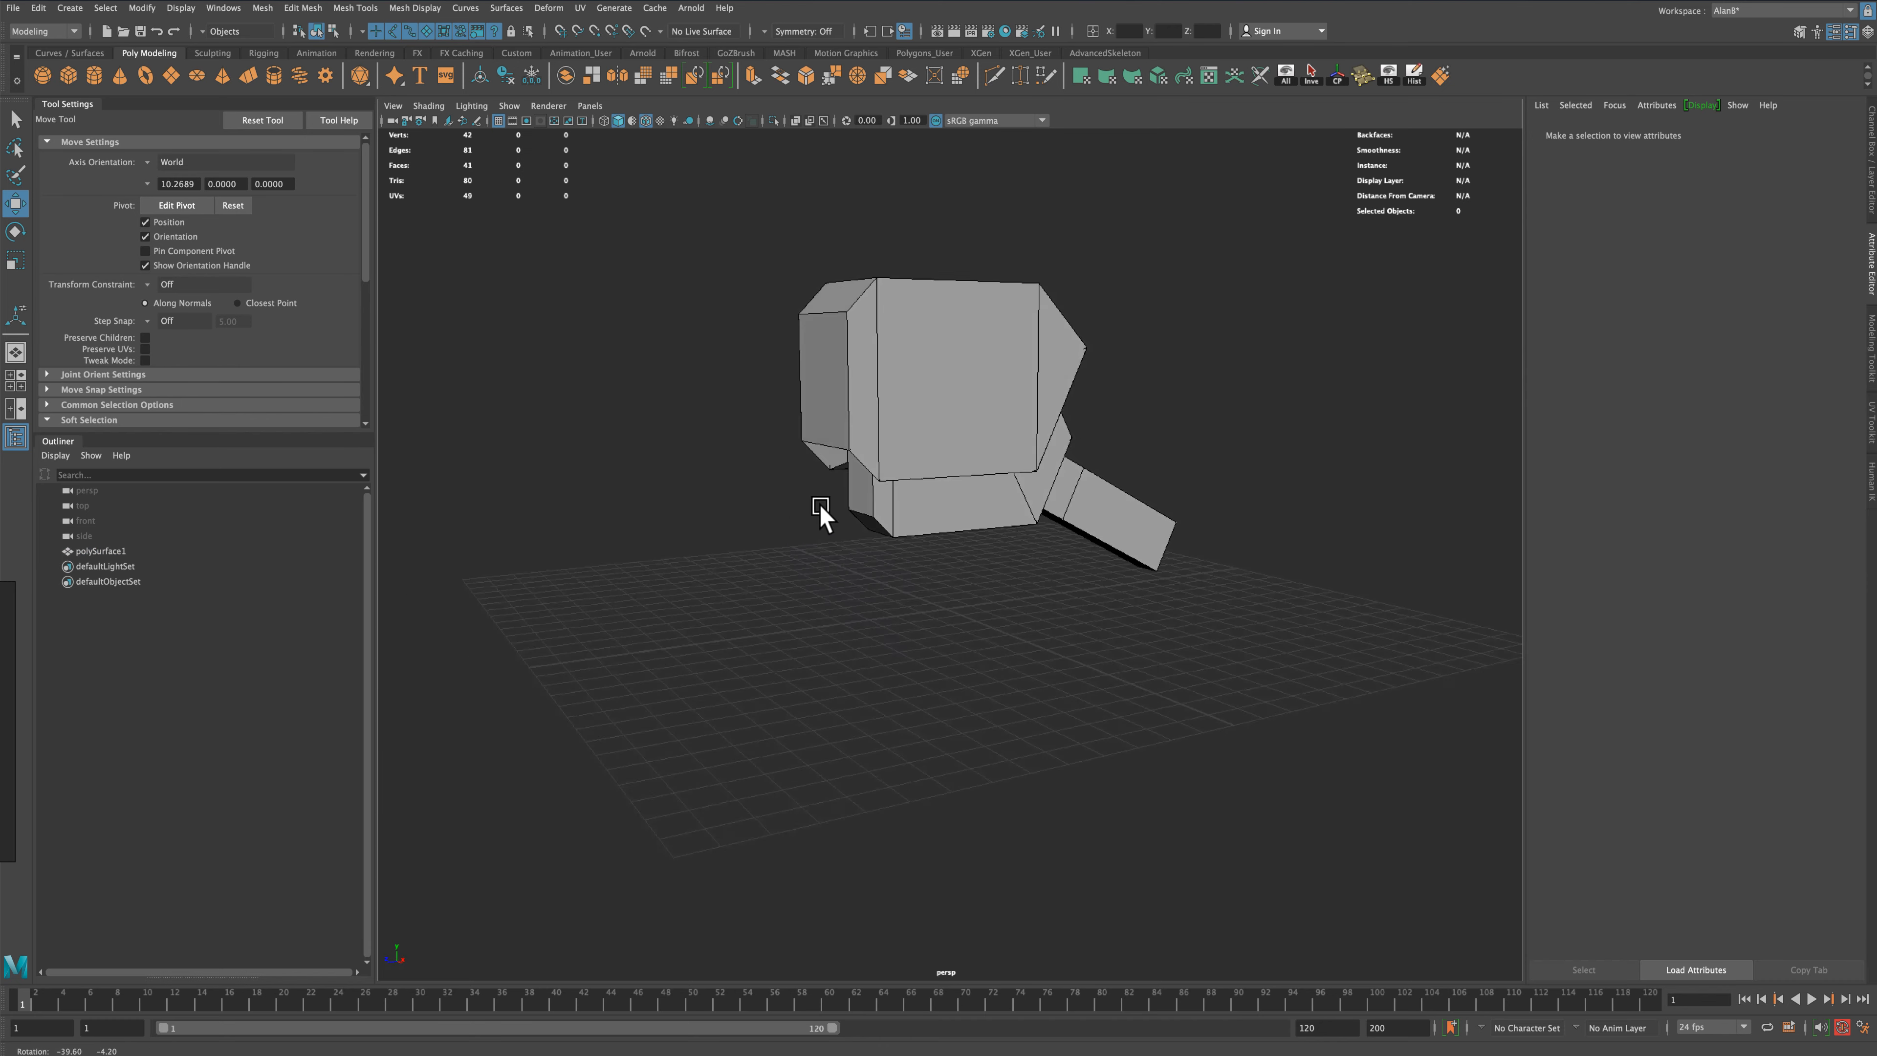
alt+drag(821, 511, 737, 507)
click(1082, 515)
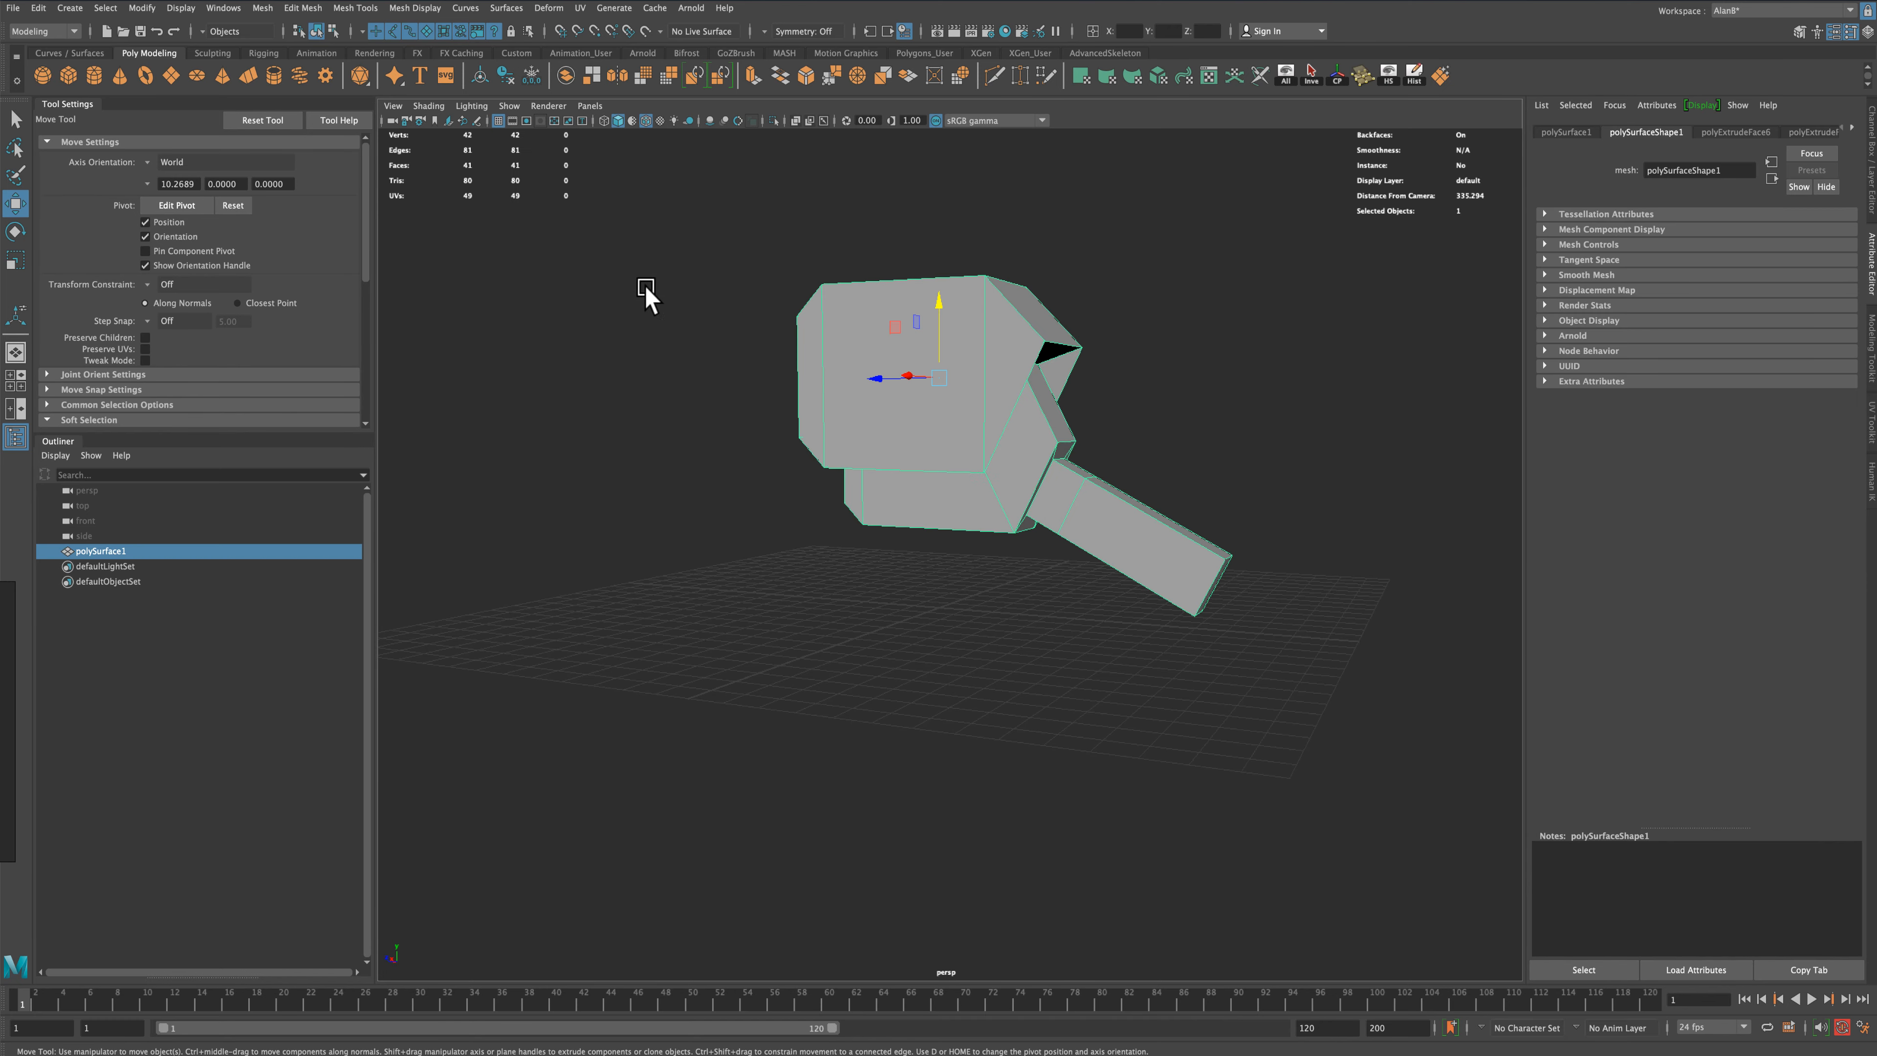
click(305, 10)
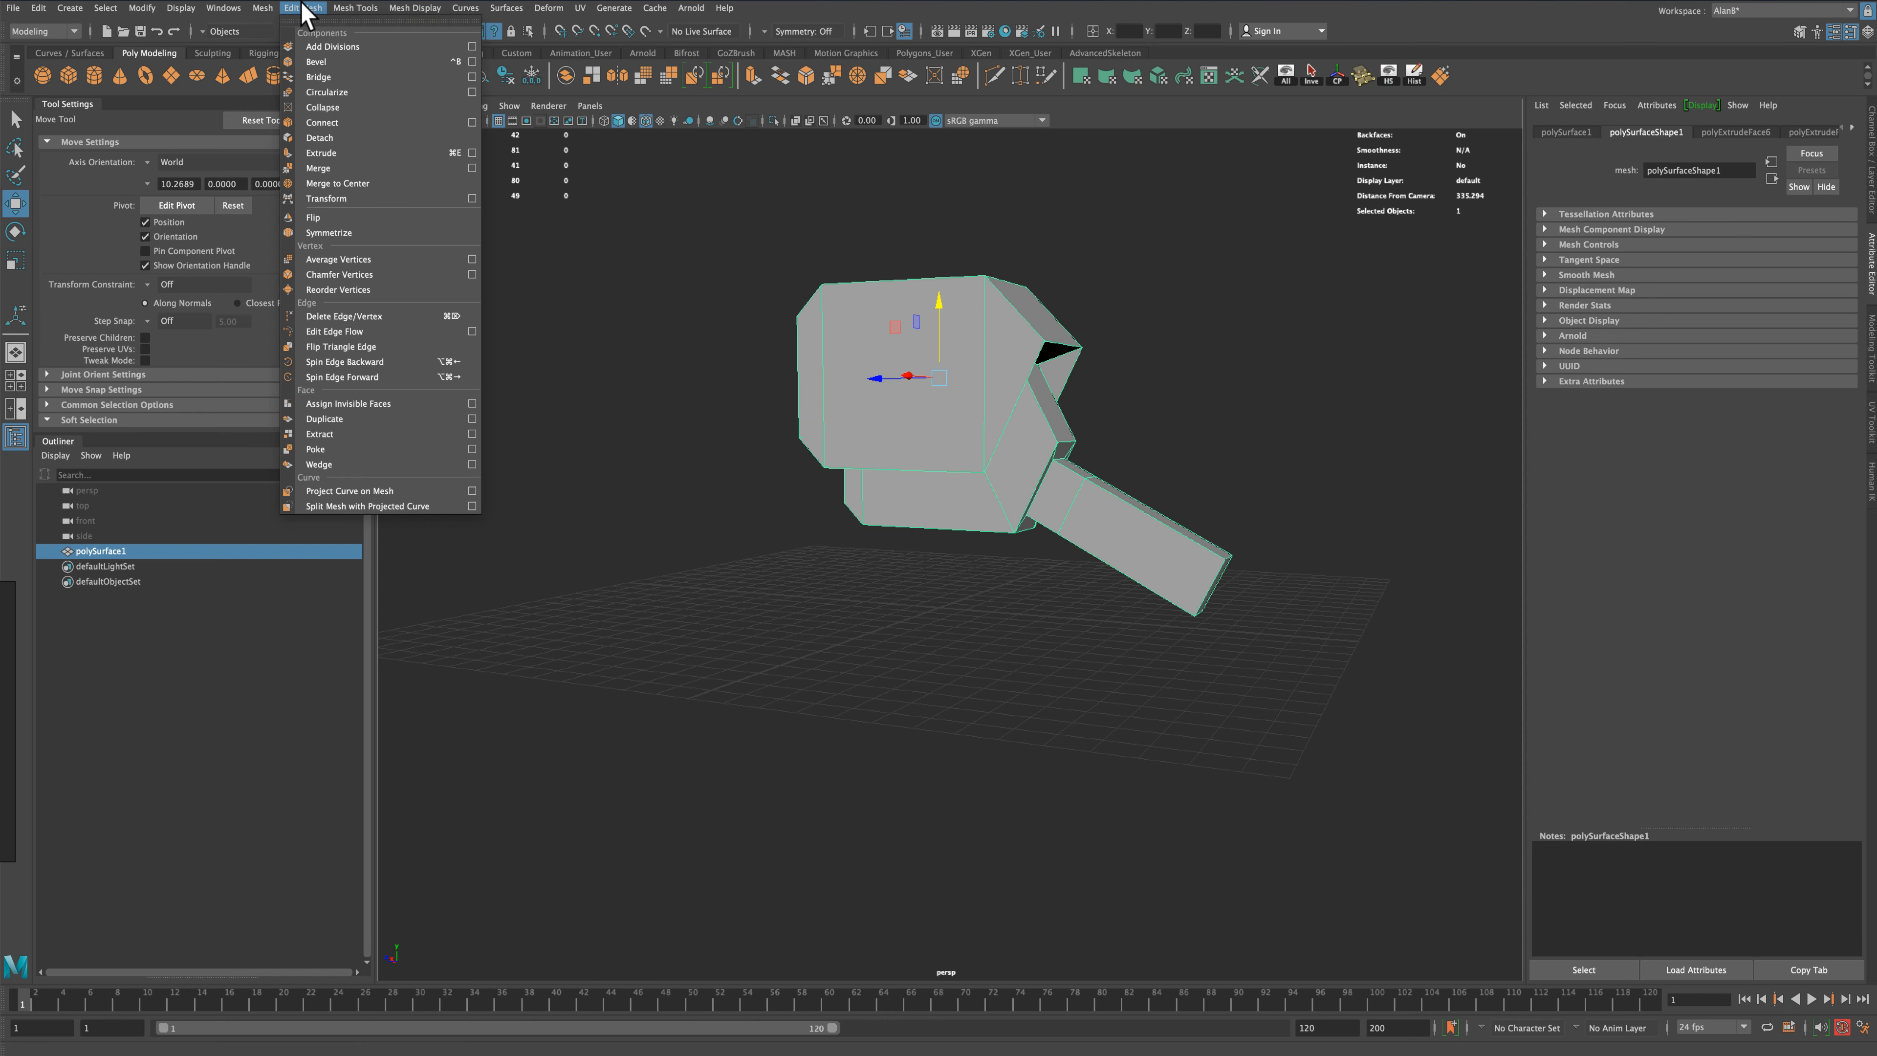
mouse_move(355, 8)
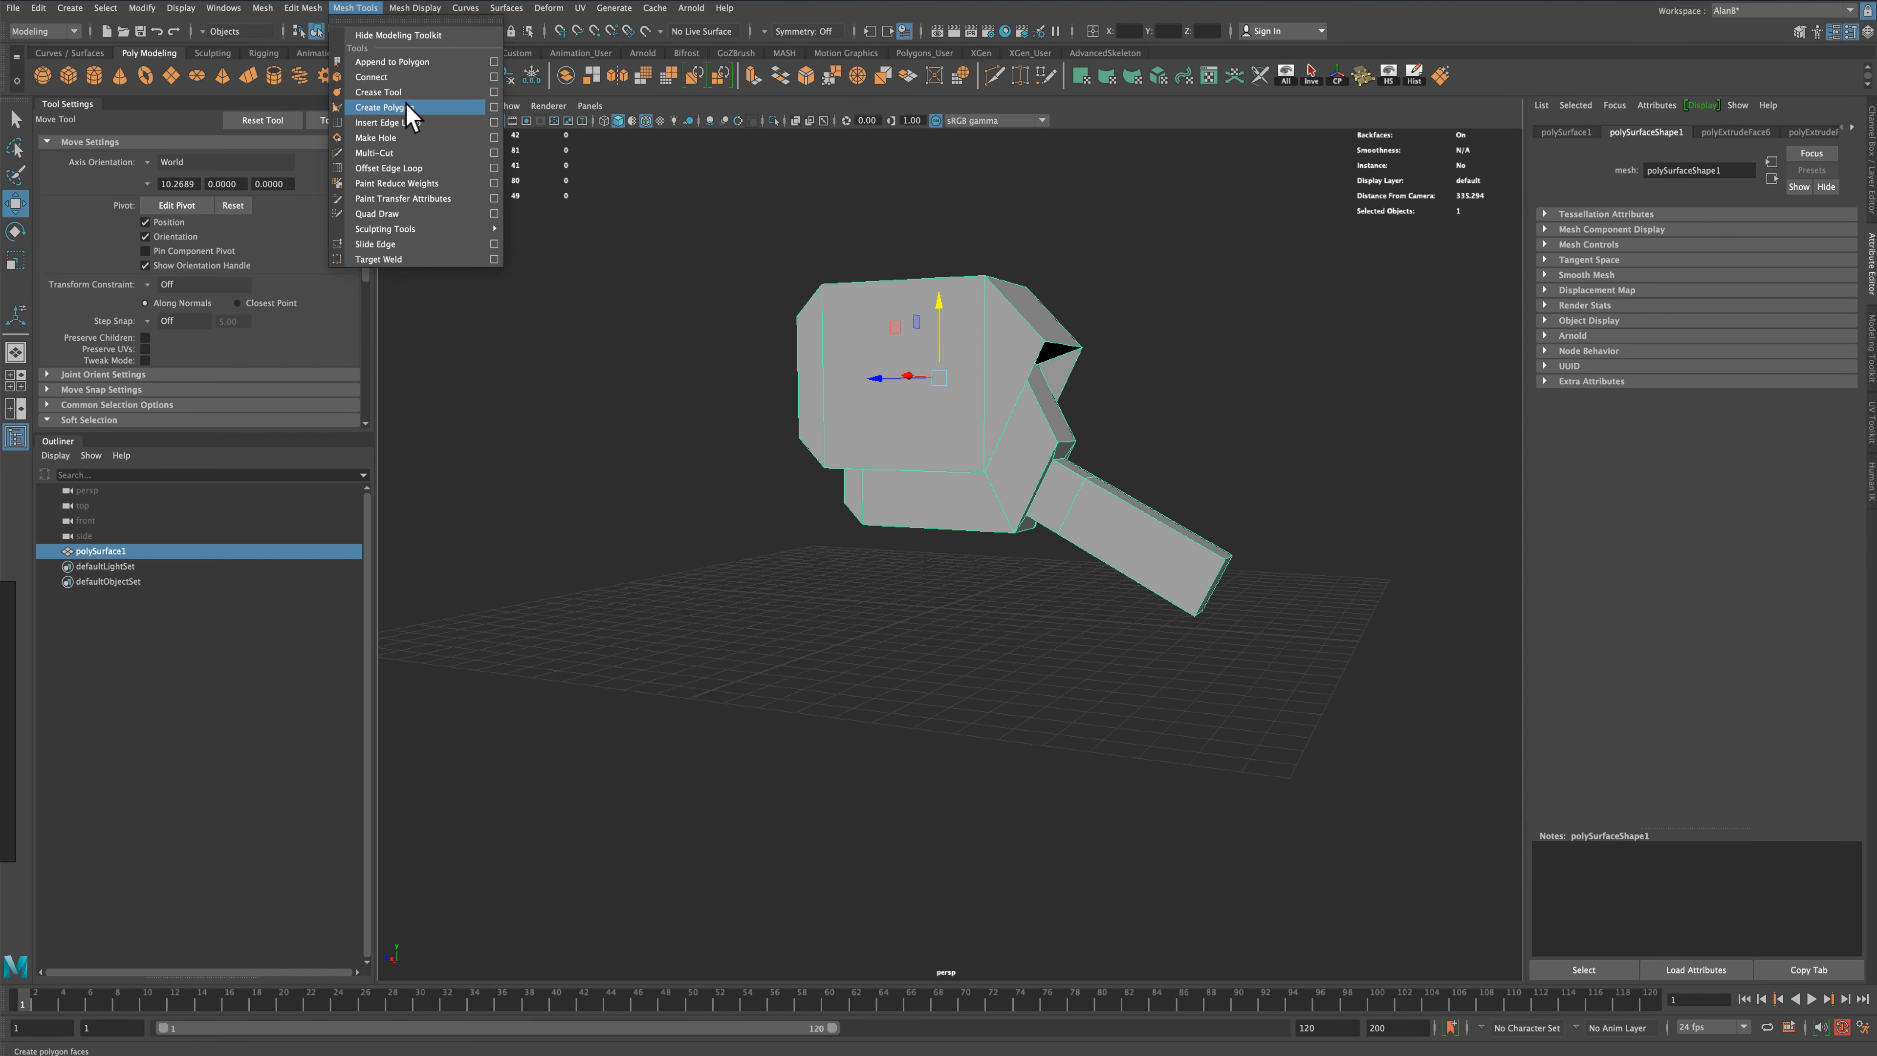
click(488, 120)
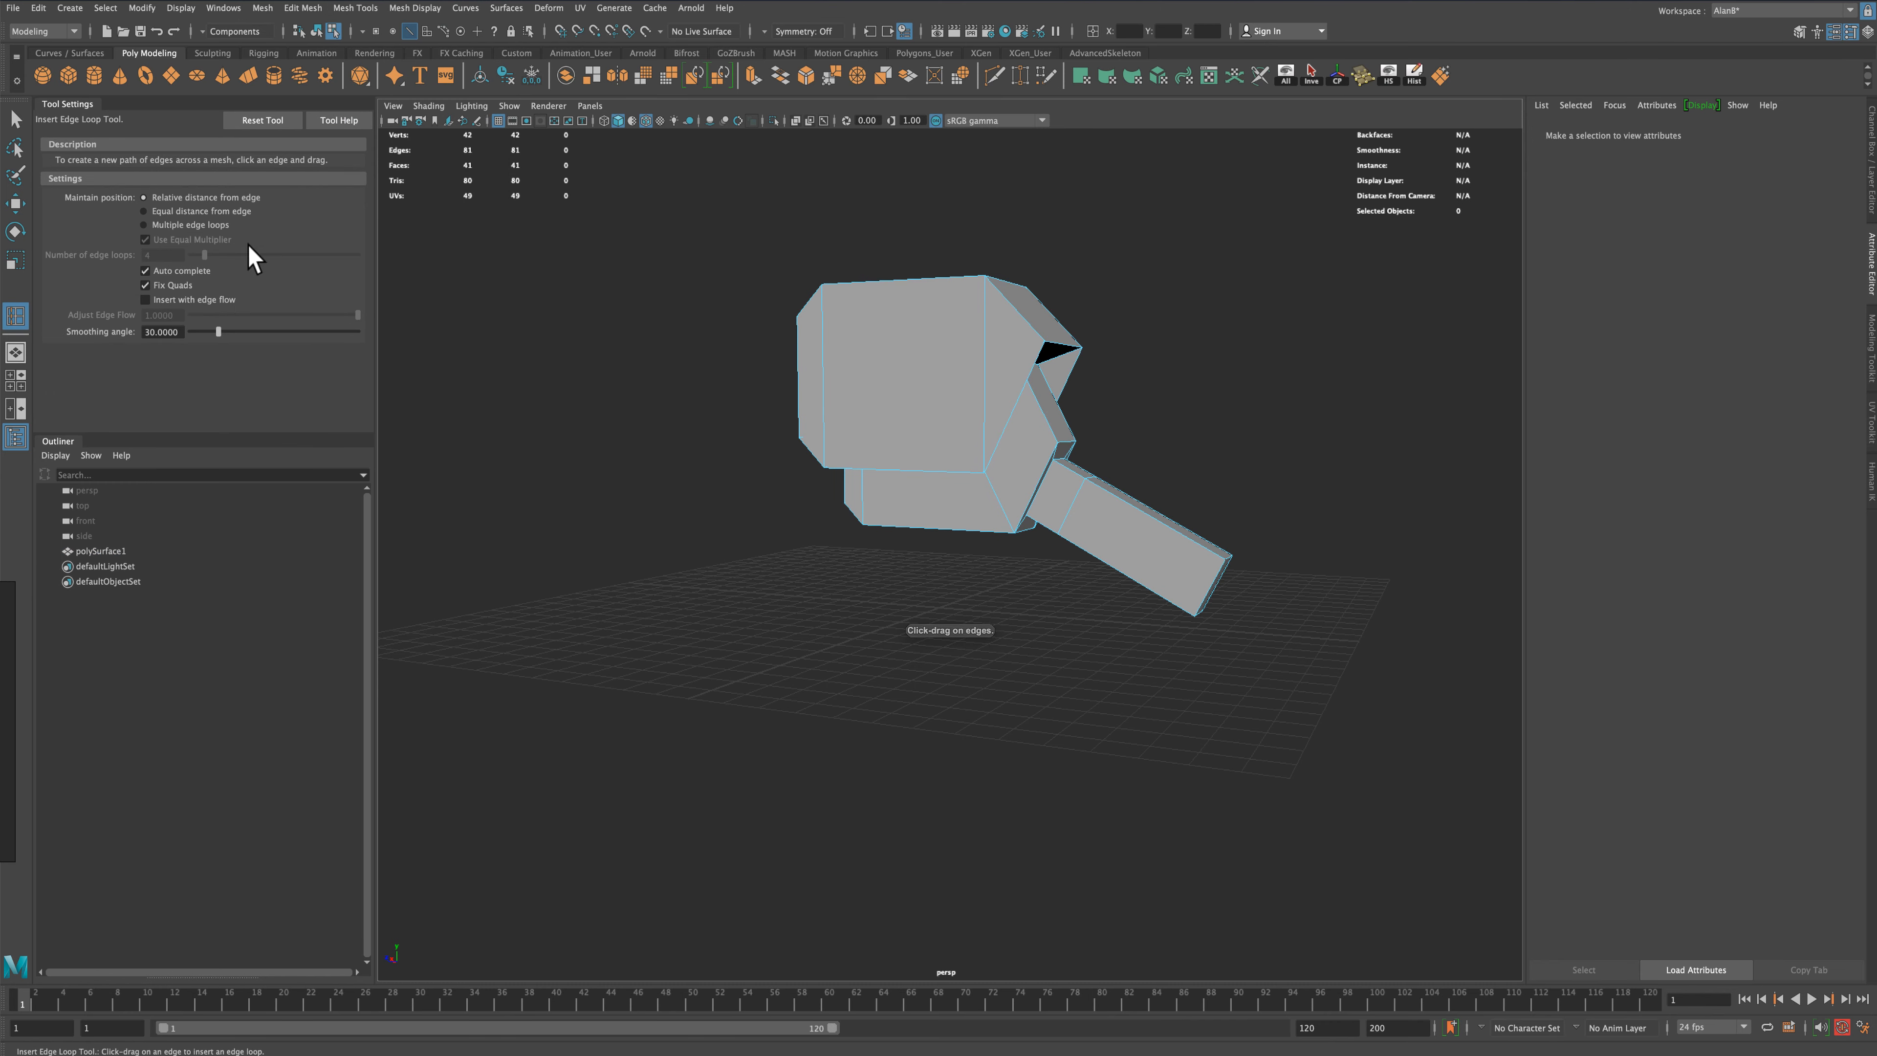
click(191, 225)
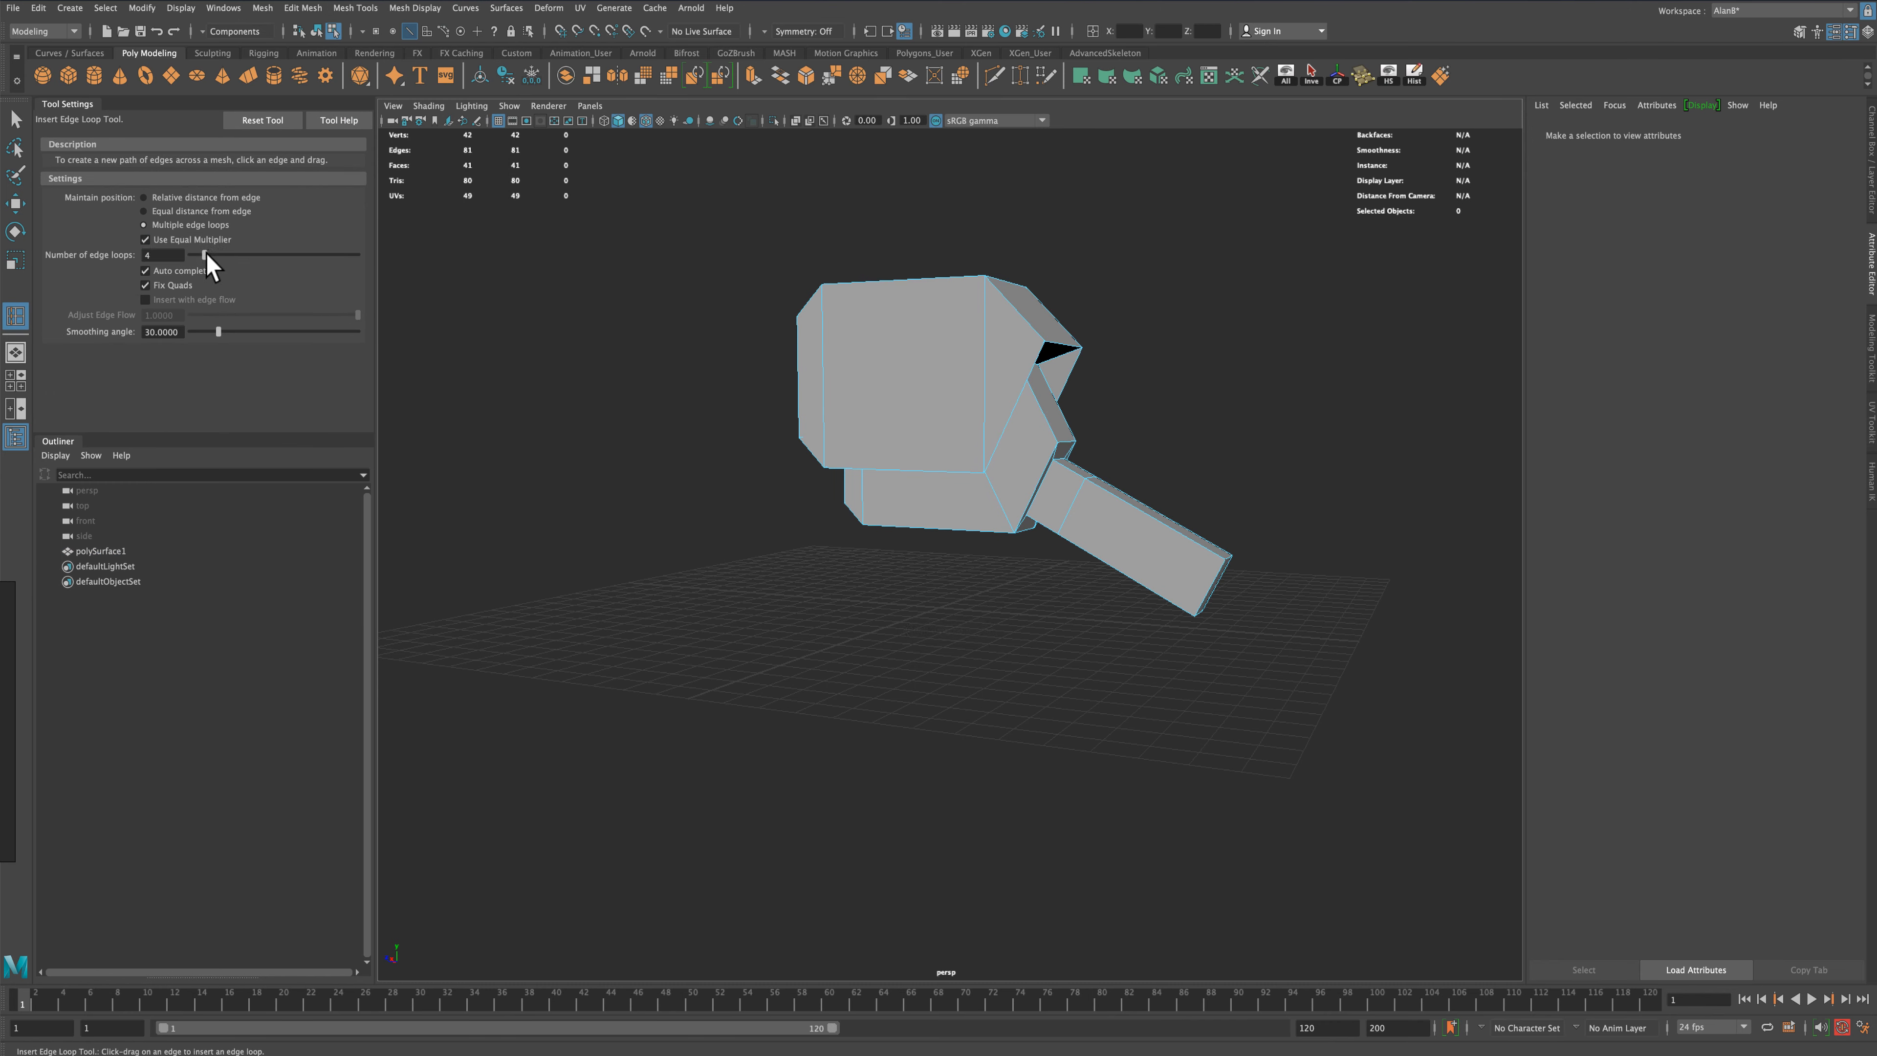
click(1154, 516)
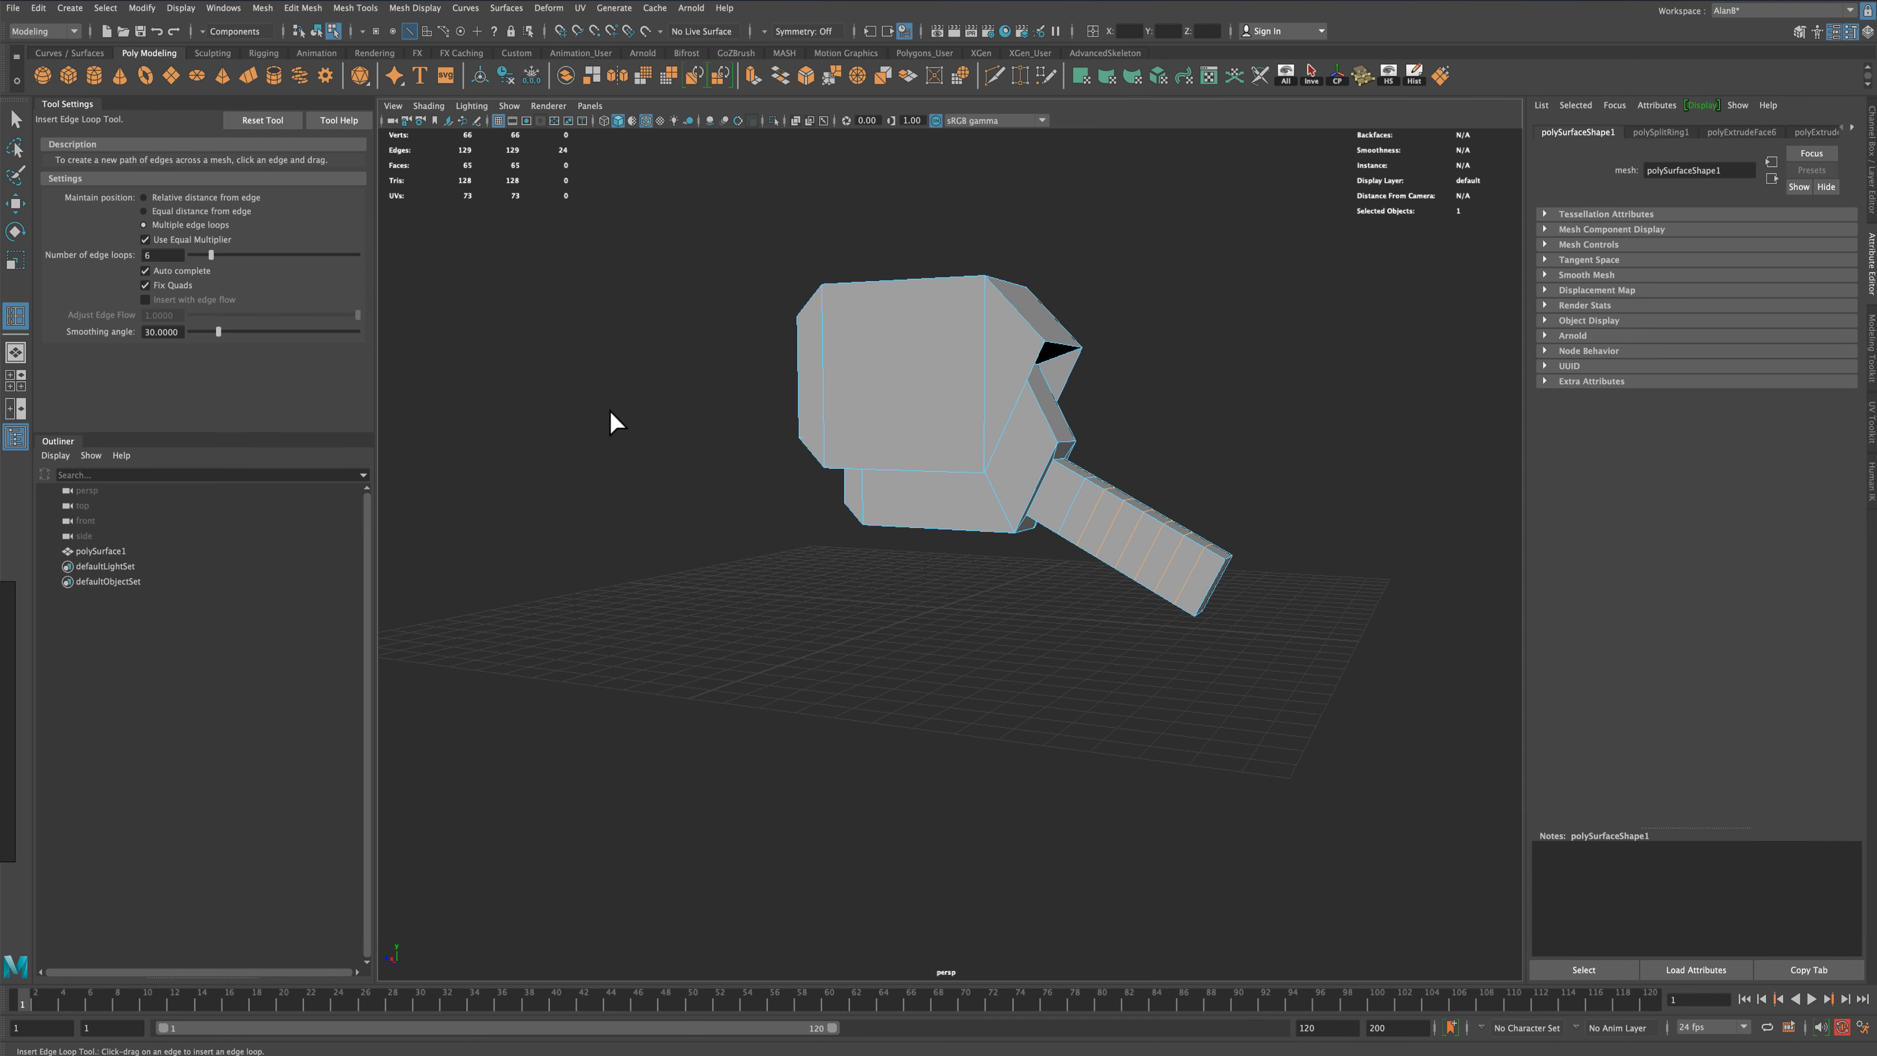
click(15, 119)
Extrude alternating face rings of the neck, including its free end, outward by about 3.69 units
scroll(1142, 592, up, 5)
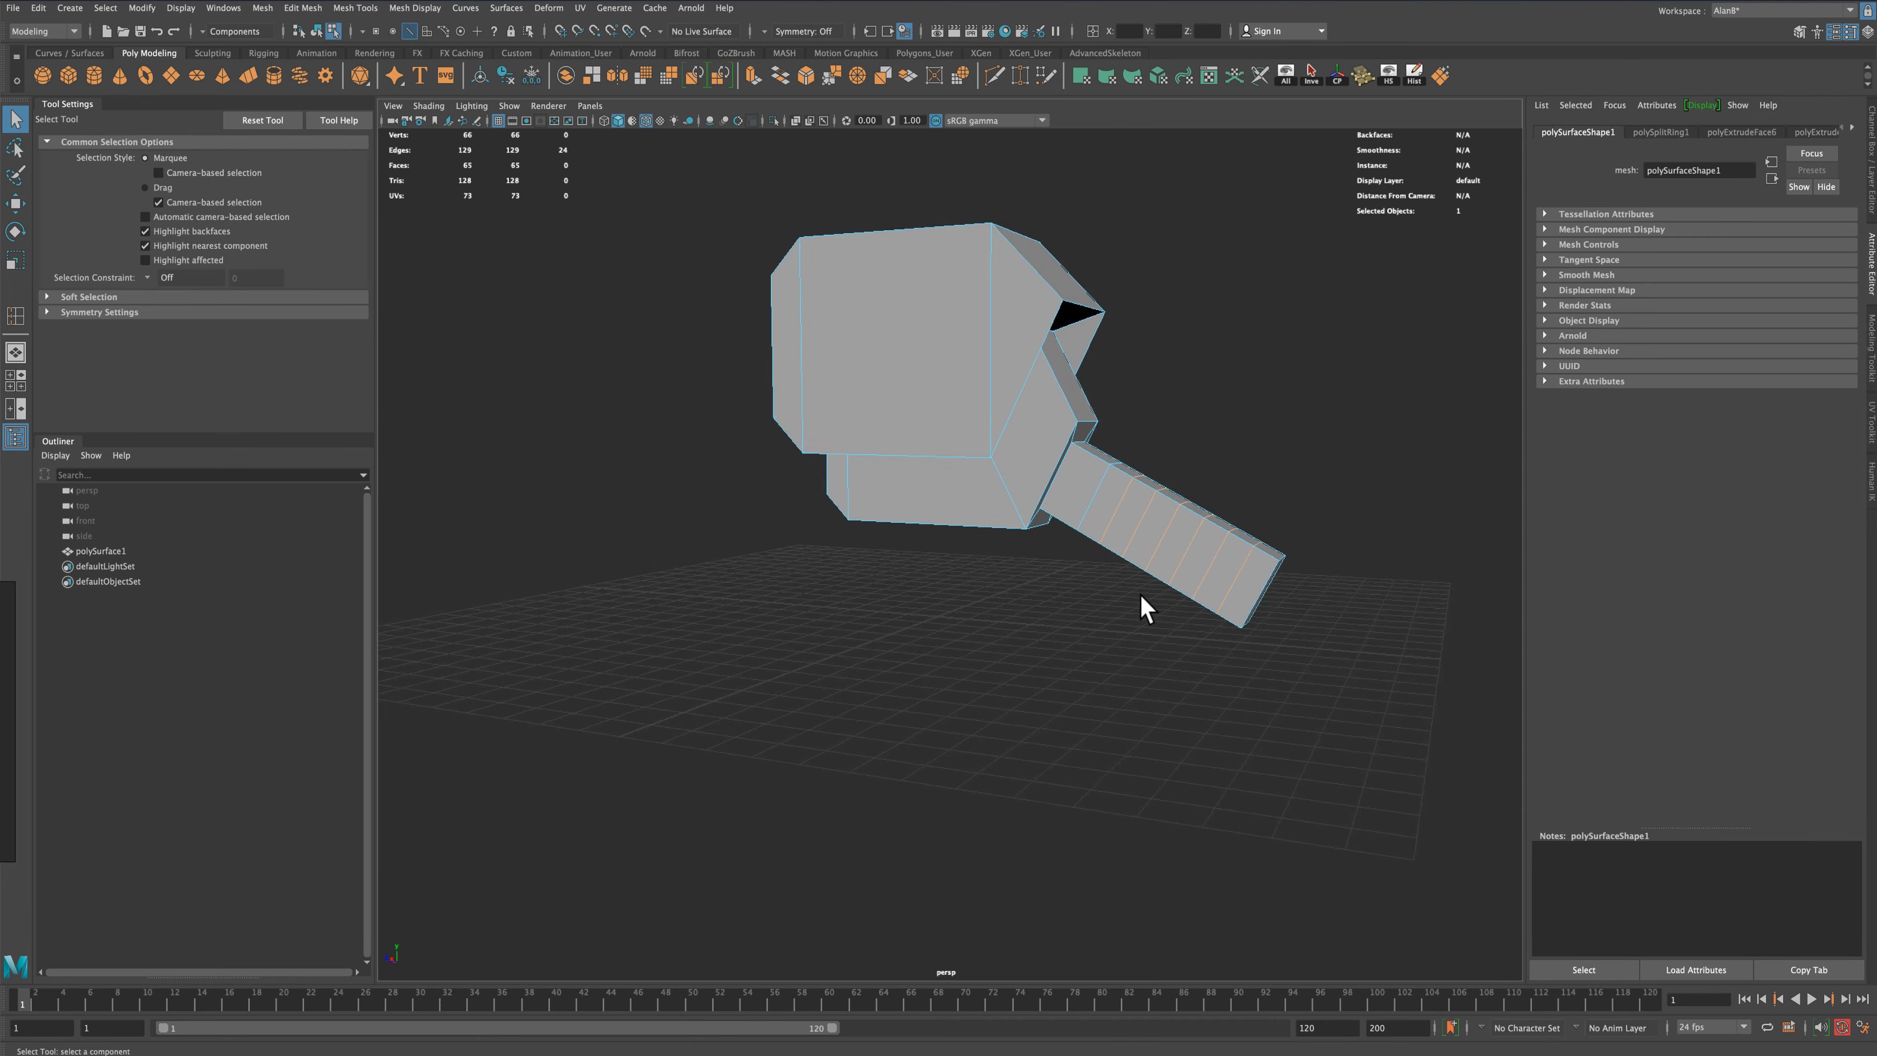
right_click(1307, 565)
click(1308, 606)
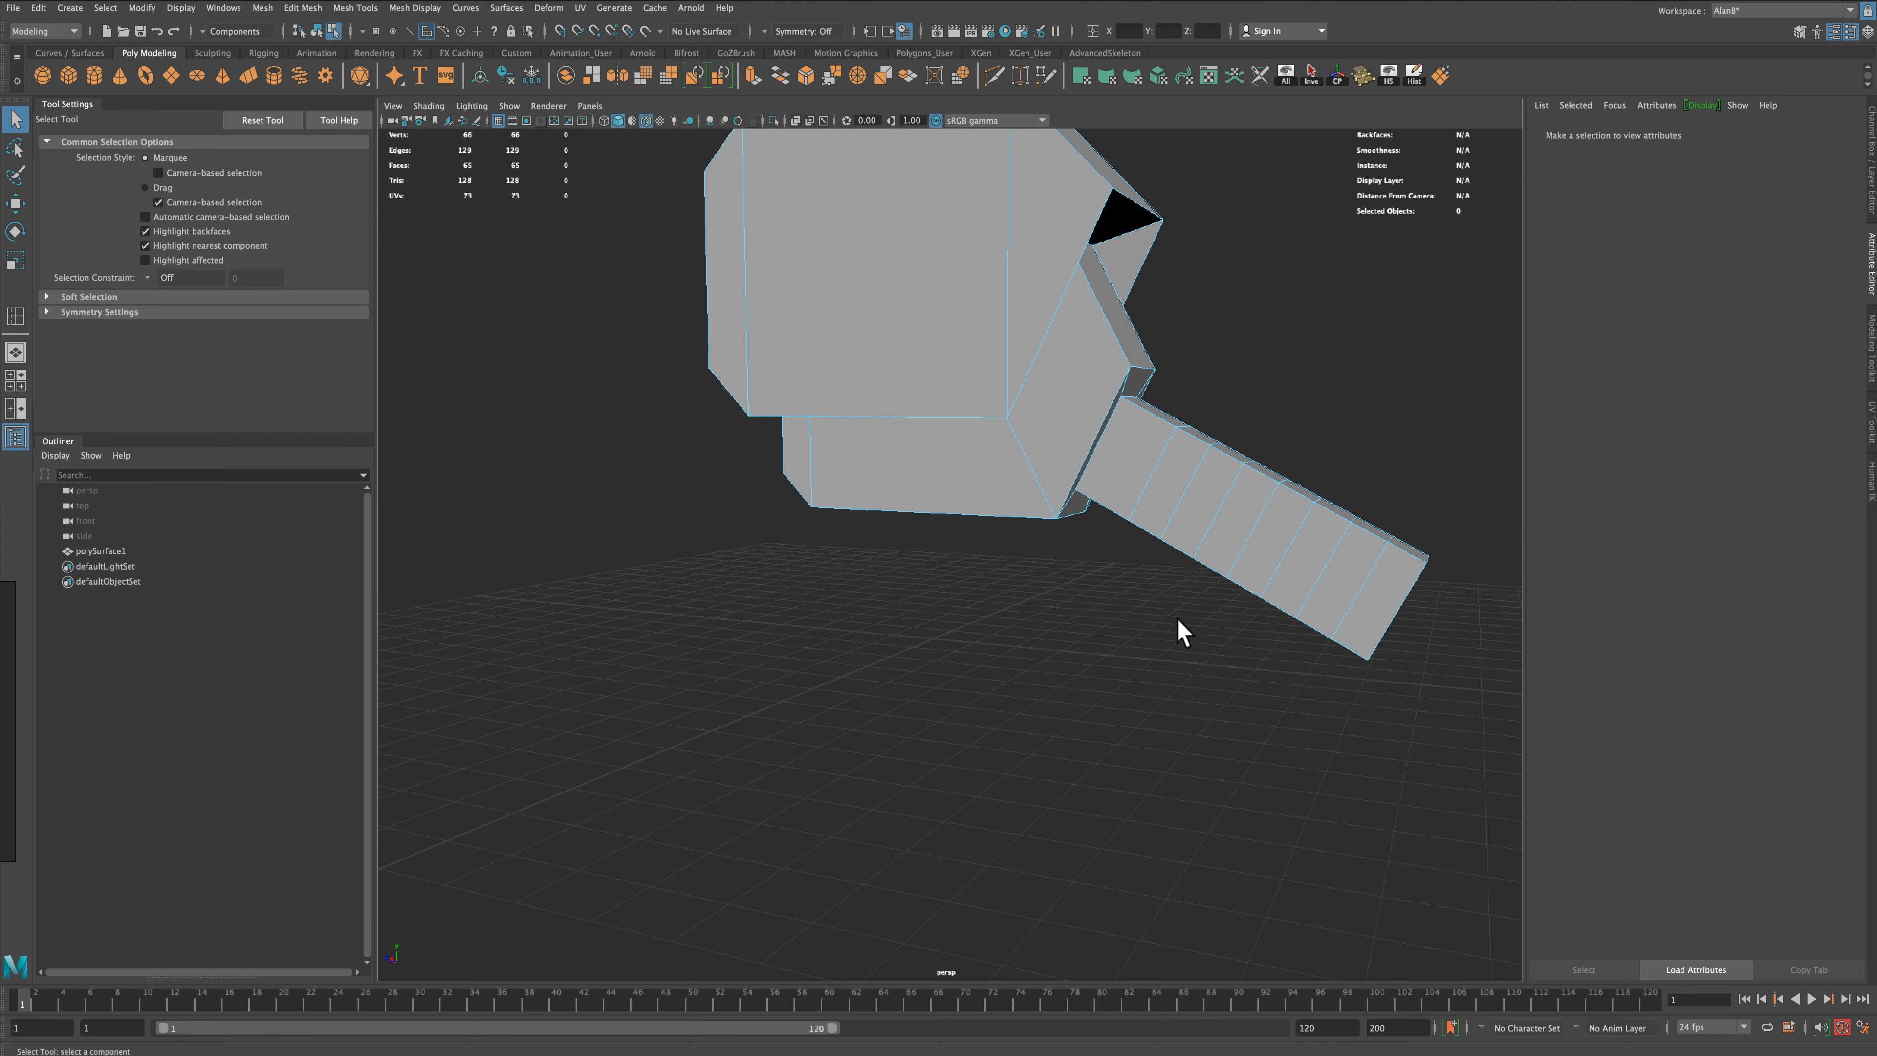
alt+drag(1177, 628, 1185, 632)
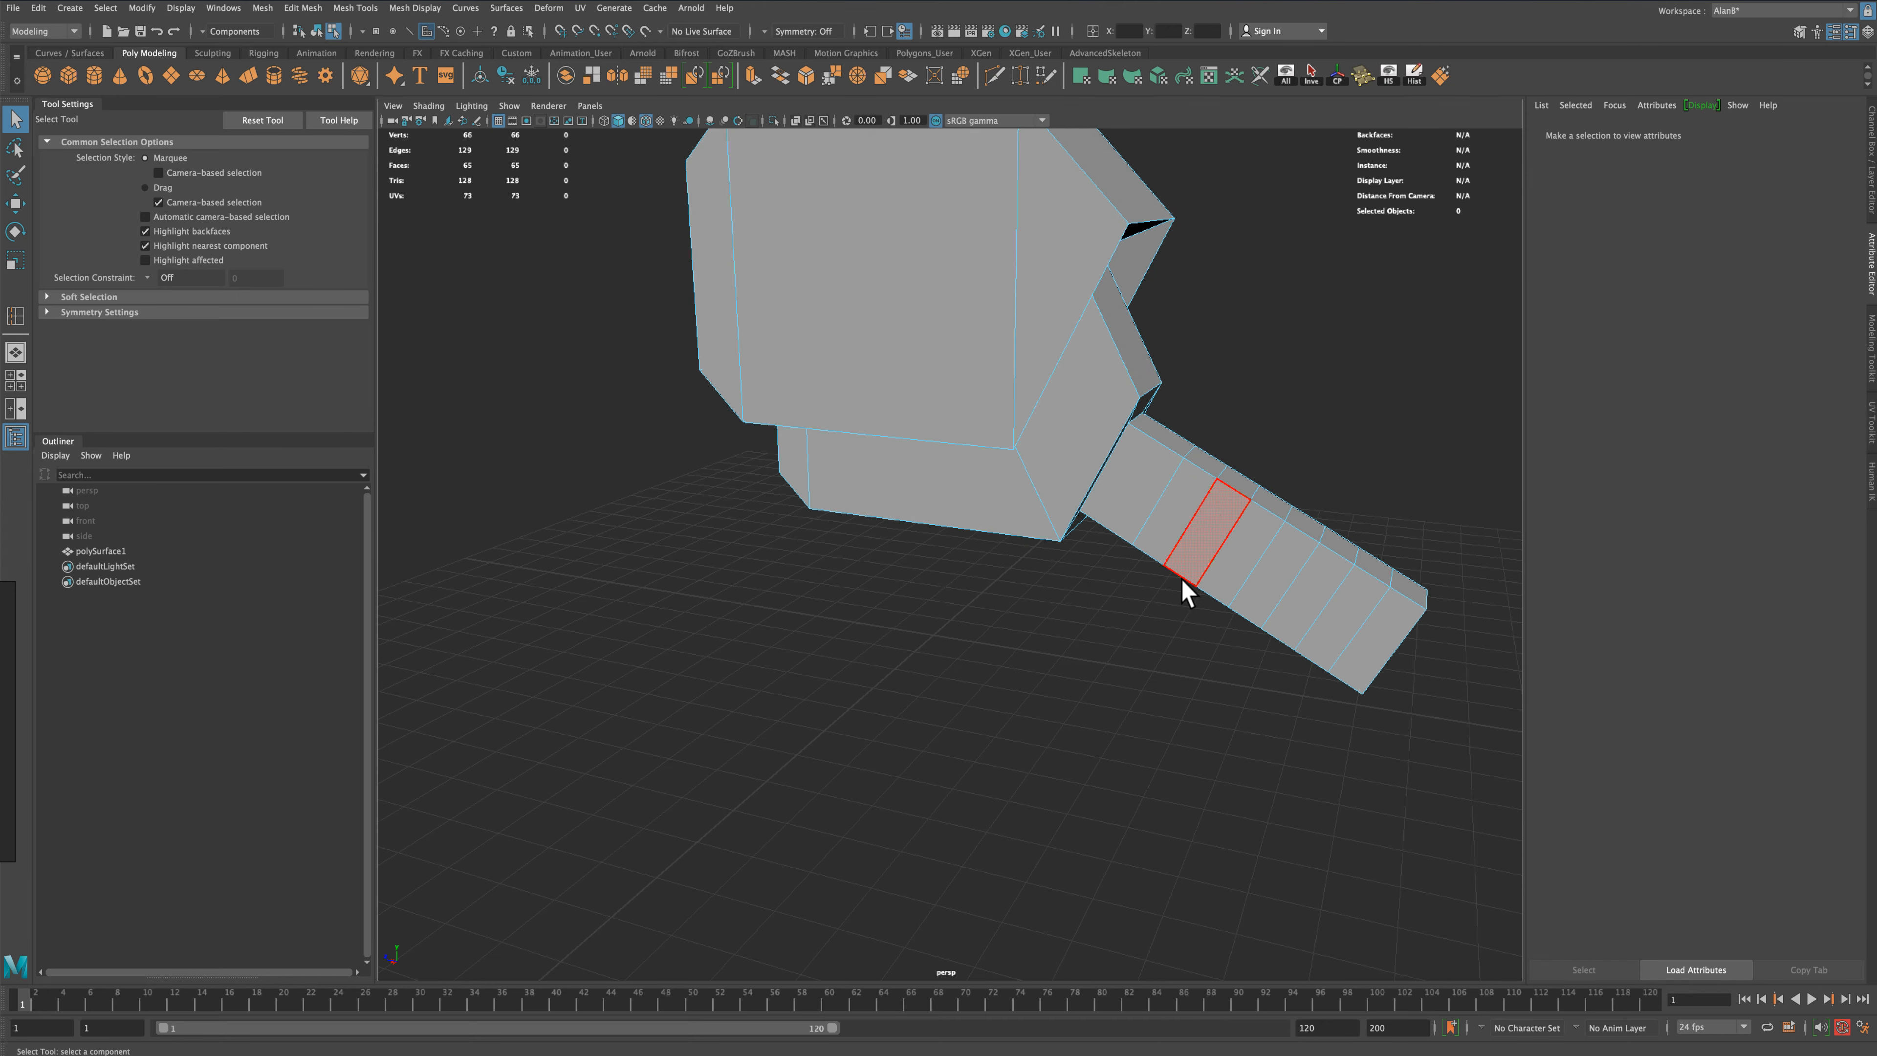
click(1204, 462)
shift+double_click(1191, 483)
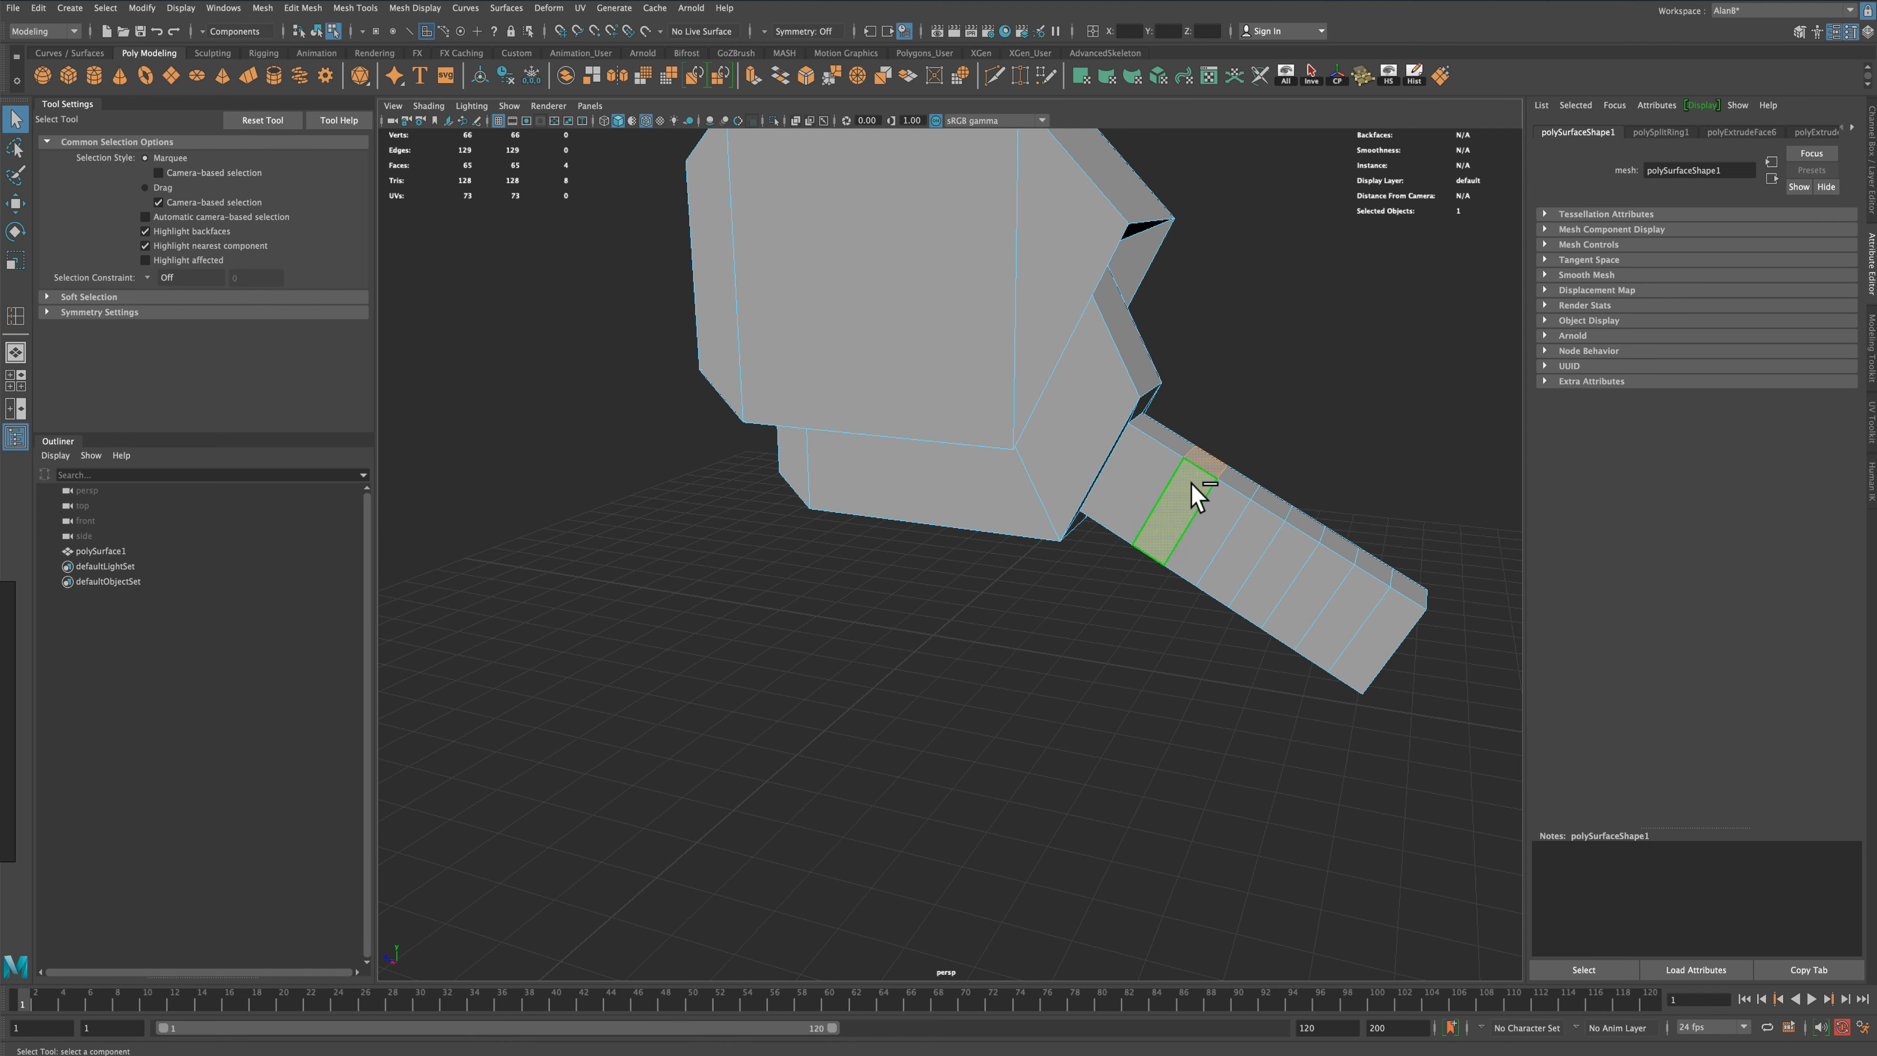
shift+double_click(1262, 519)
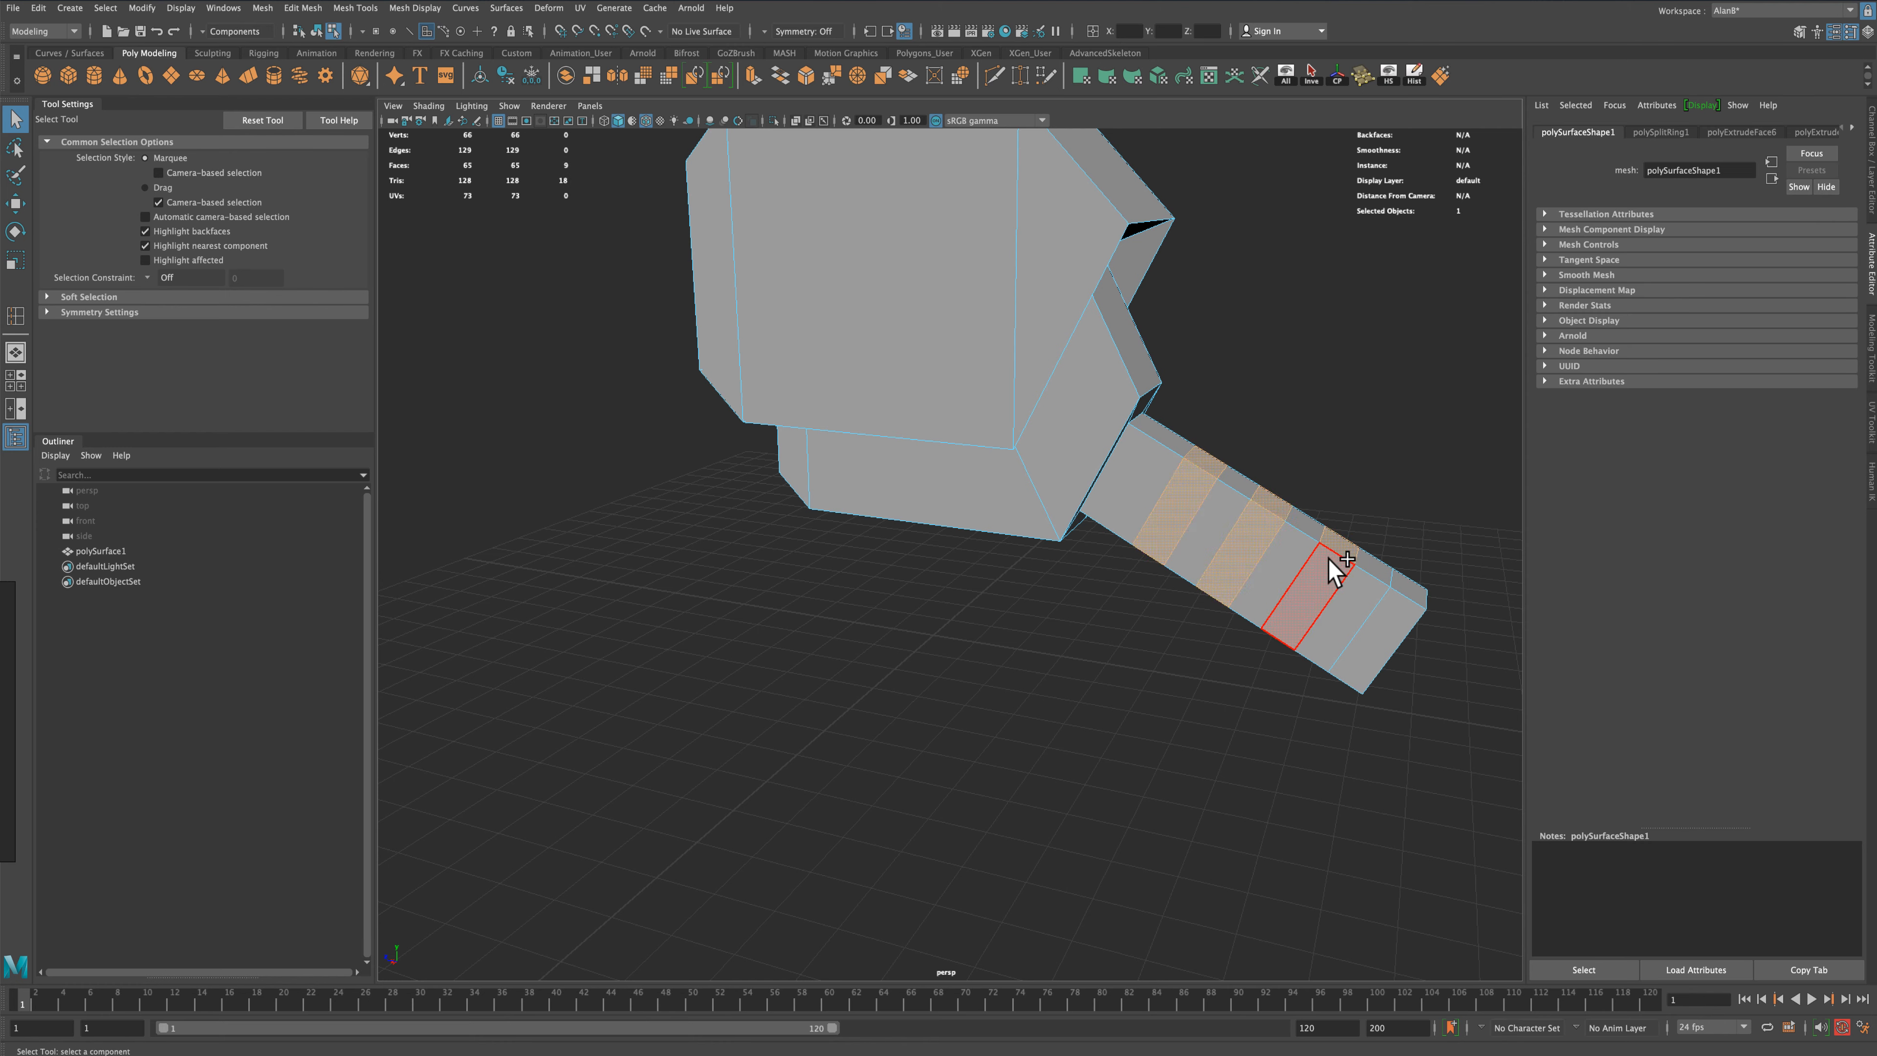
alt+drag(1404, 610, 1219, 414)
key(ctrl+e)
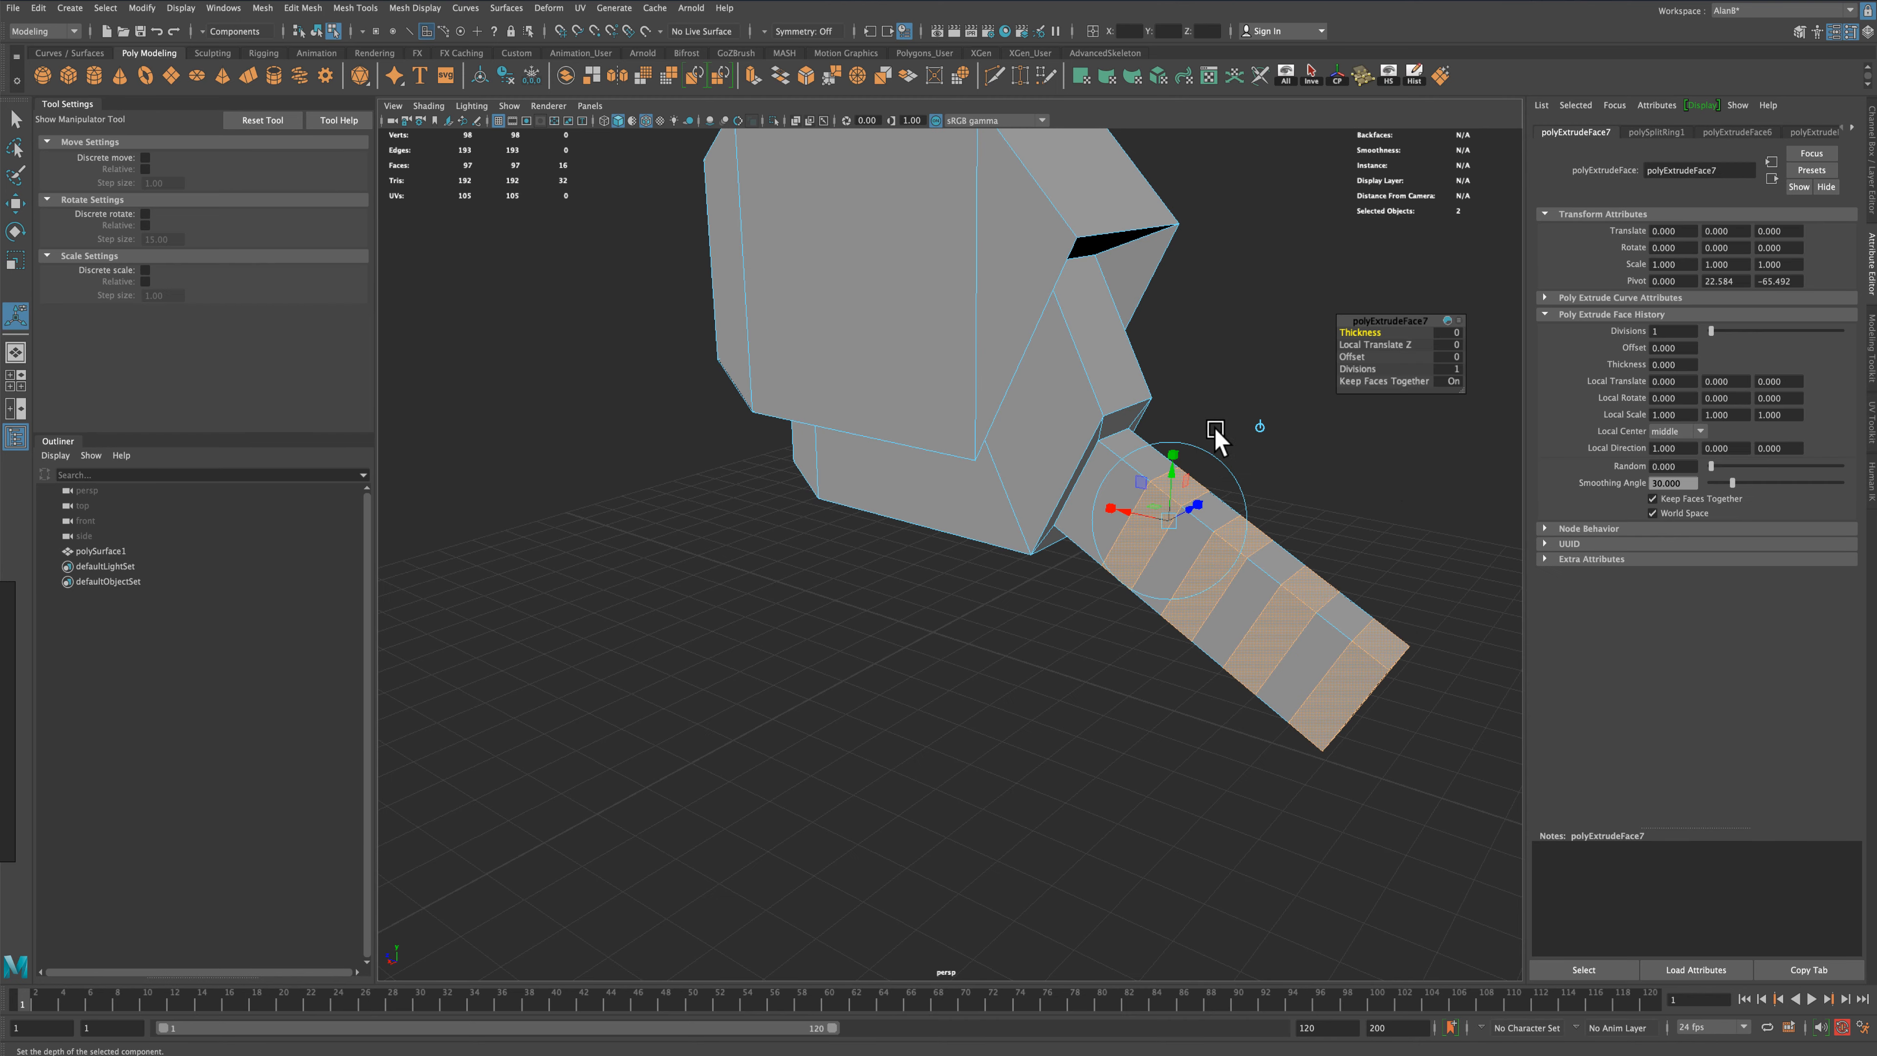
drag(1192, 502, 1200, 506)
alt+drag(1313, 518, 1345, 510)
click(16, 122)
Select the cap face and surrounding rim faces at the neck's free end and scale them up uniformly into a flare
alt+drag(992, 666, 926, 651)
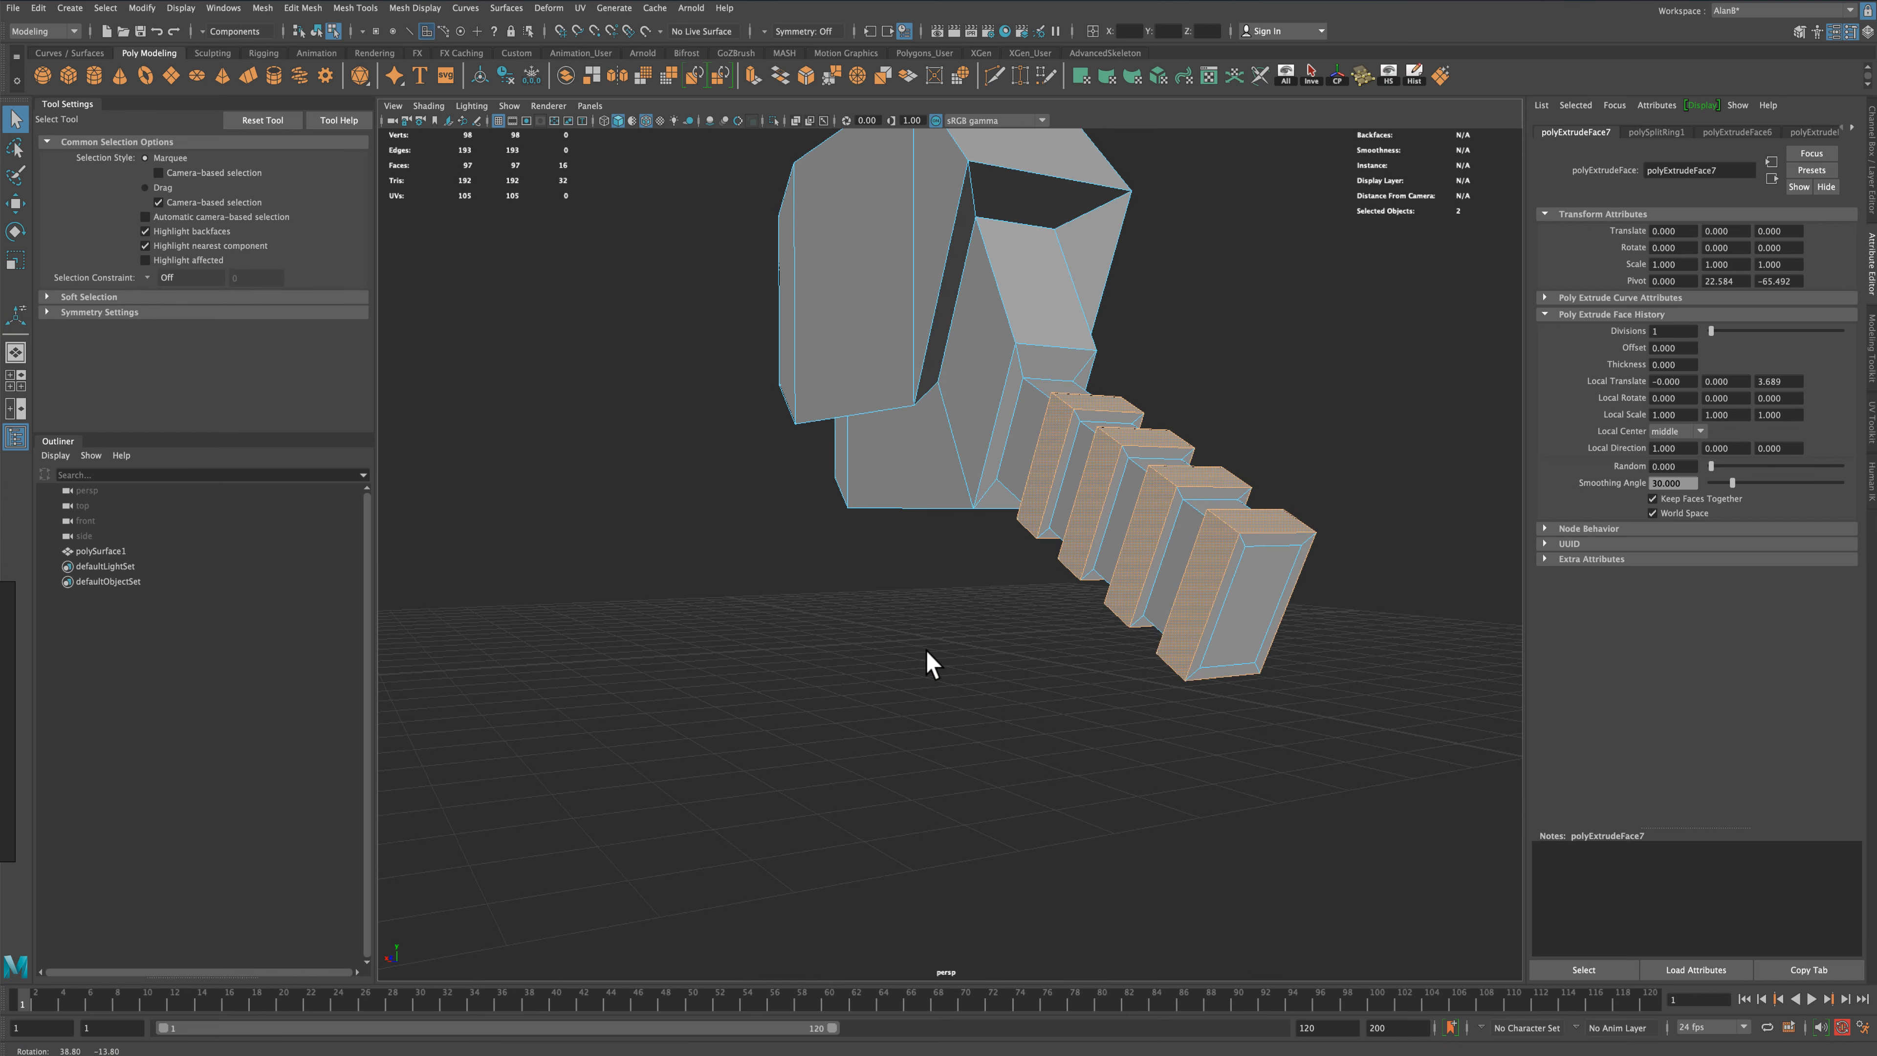
click(1237, 595)
shift+click(1290, 573)
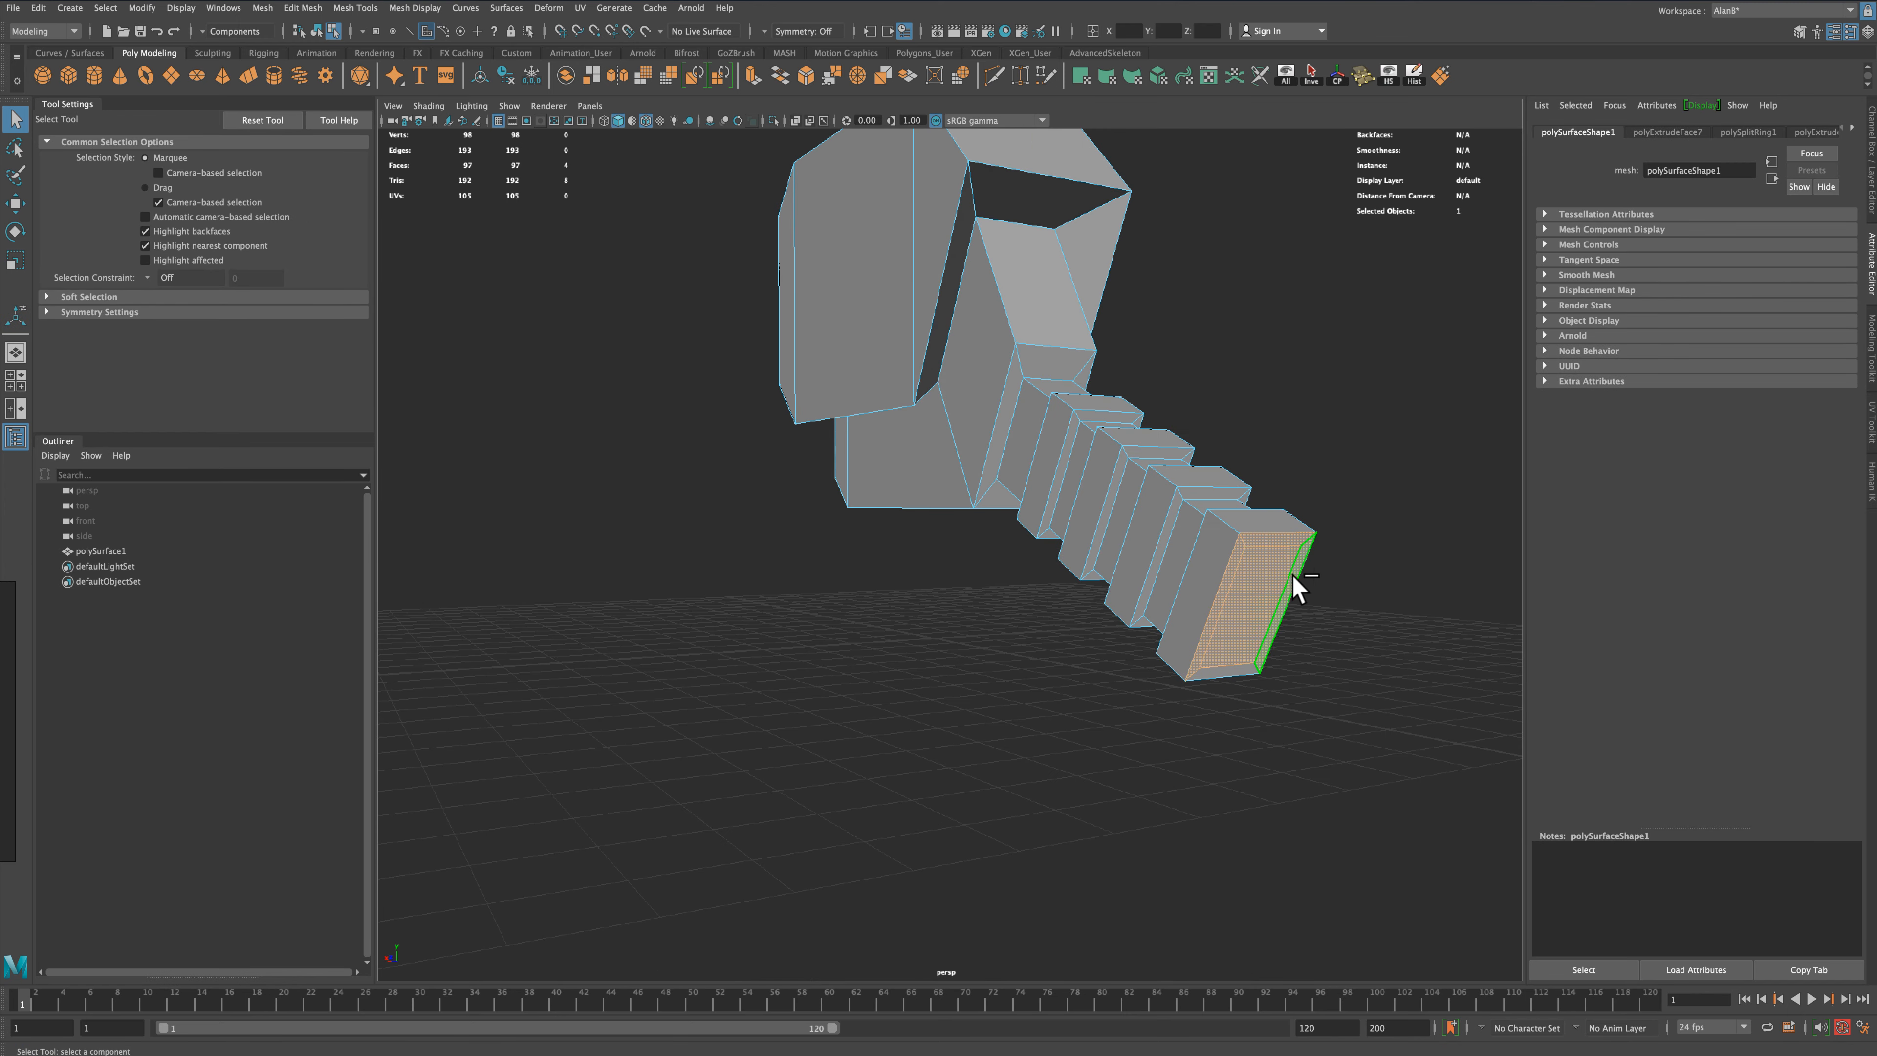
shift+click(1242, 665)
alt+drag(1201, 766, 1216, 767)
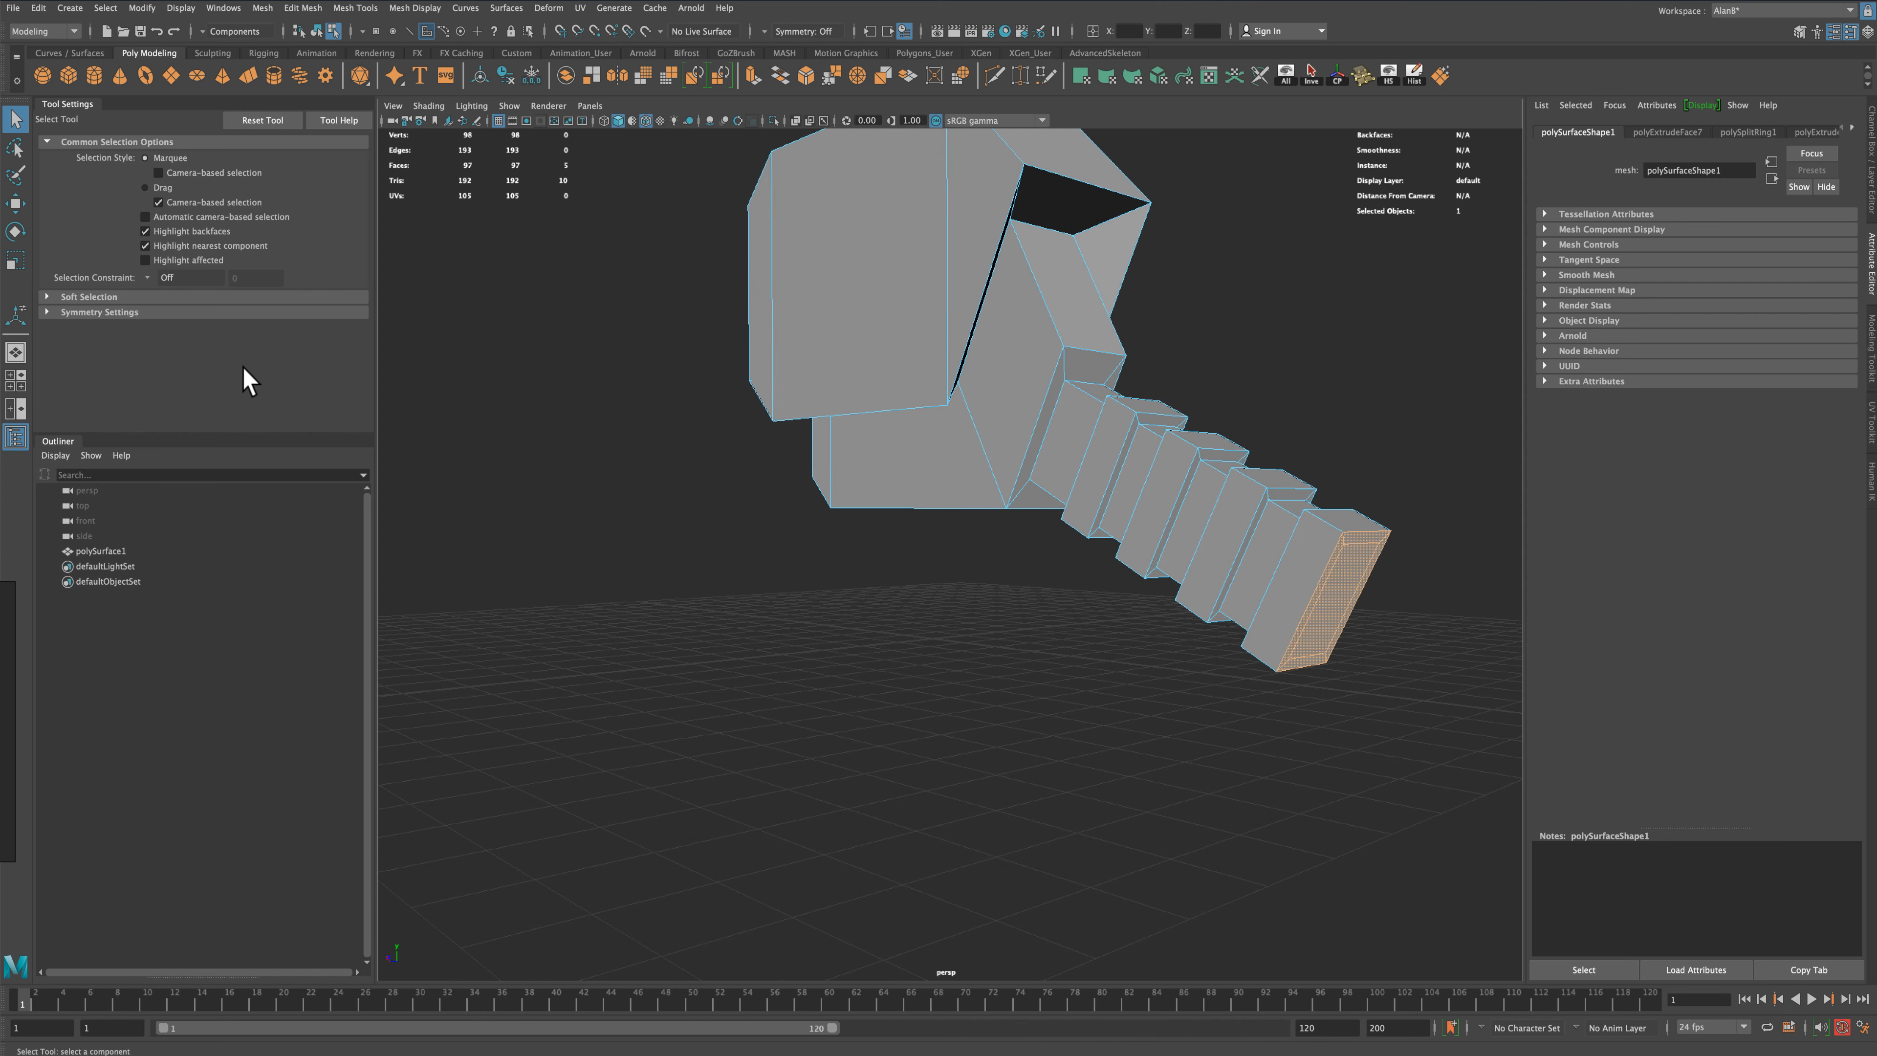
click(14, 259)
drag(1311, 600, 1349, 591)
alt+drag(1174, 620, 1079, 639)
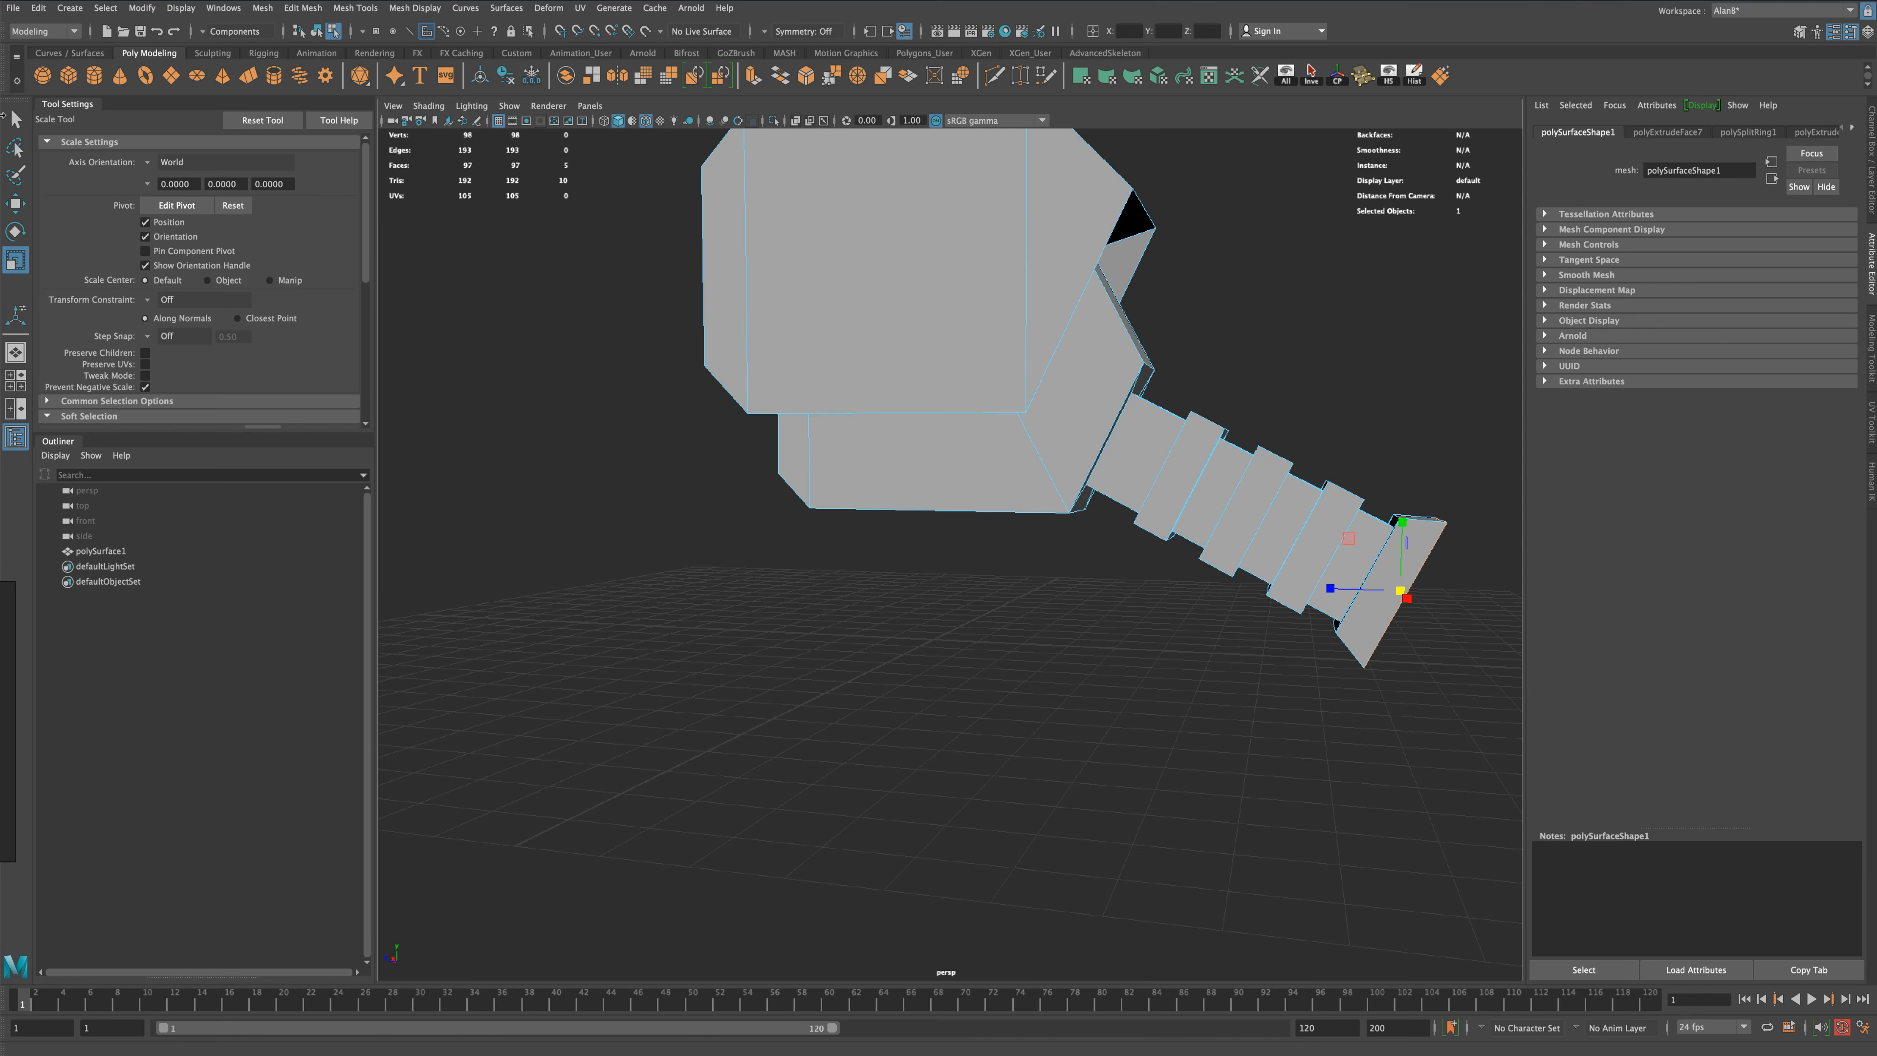
Select the vertices of the ribbed neck section in the side view and rotate them to angle the neck more steeply downward
click(13, 117)
right_drag(1264, 598, 1175, 632)
click(1175, 632)
key(space)
key(space)
scroll(1227, 671, down, 2)
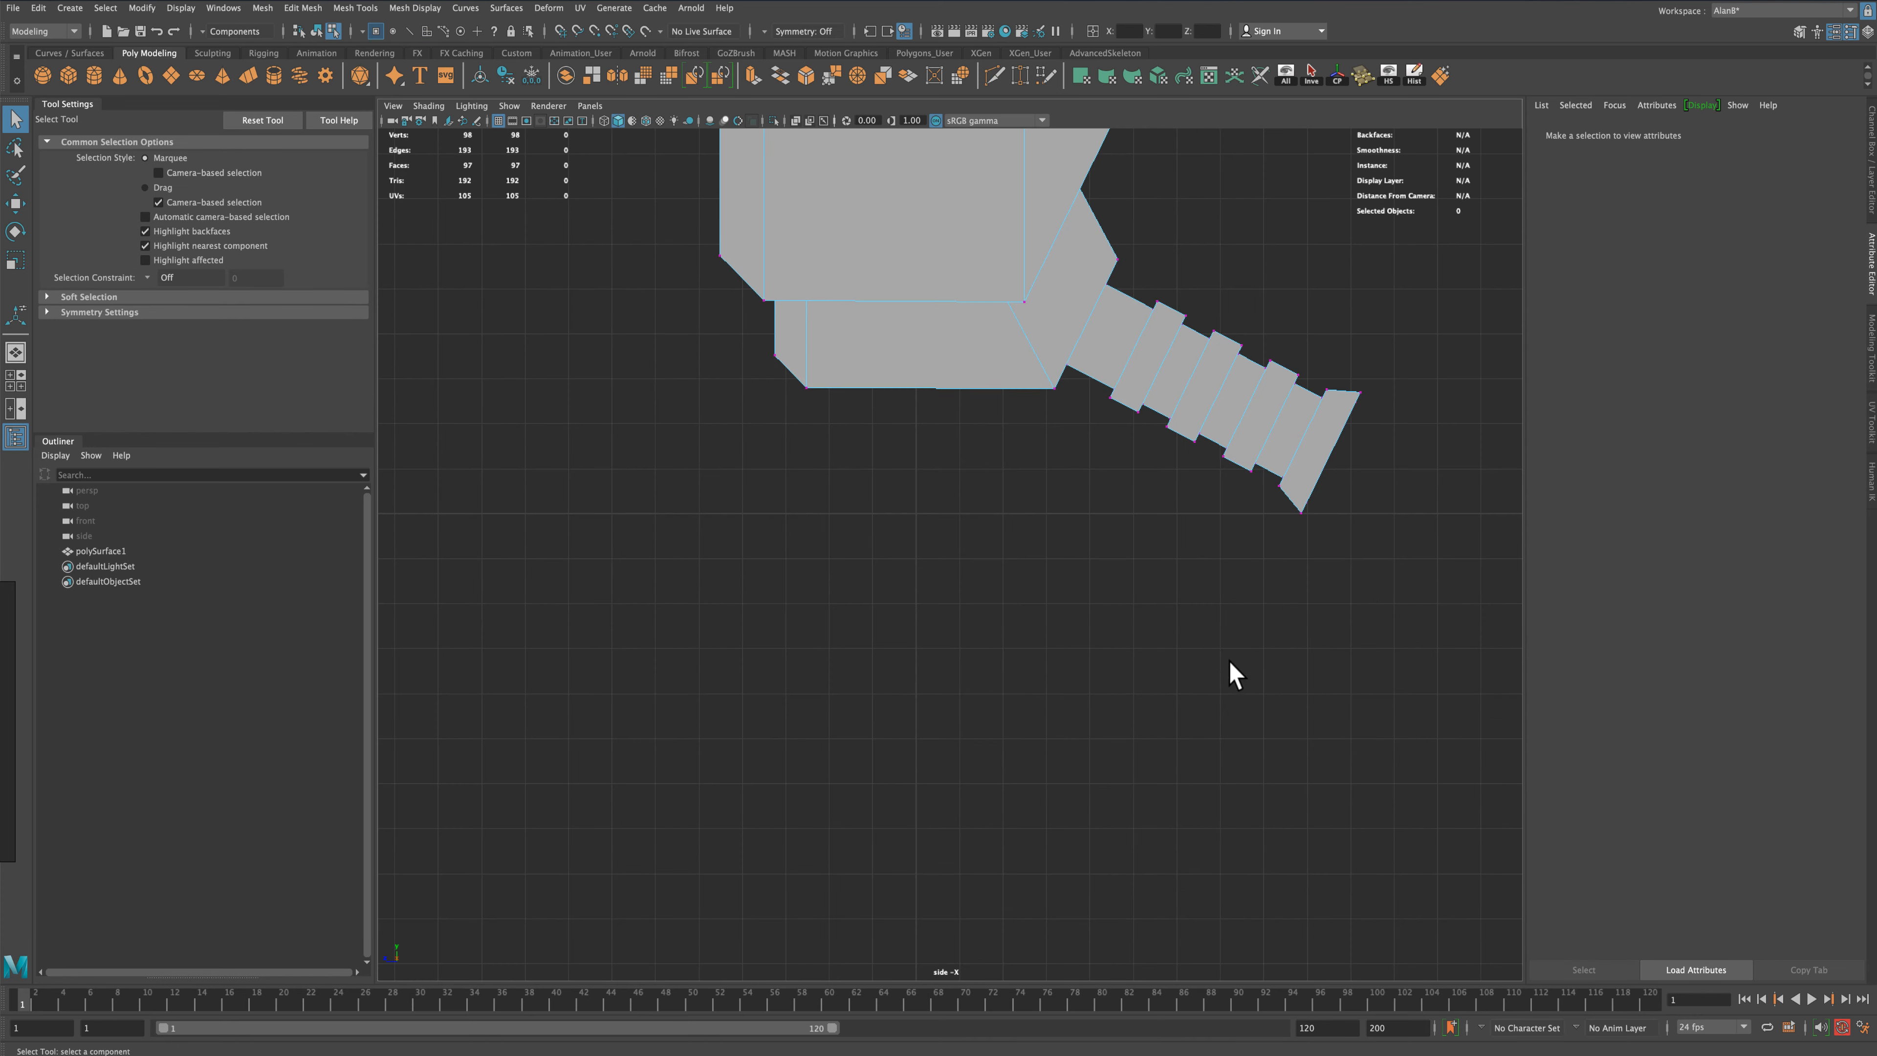
alt+middle_drag(1227, 671, 1097, 764)
scroll(1018, 555, up, 1)
drag(1356, 402, 997, 558)
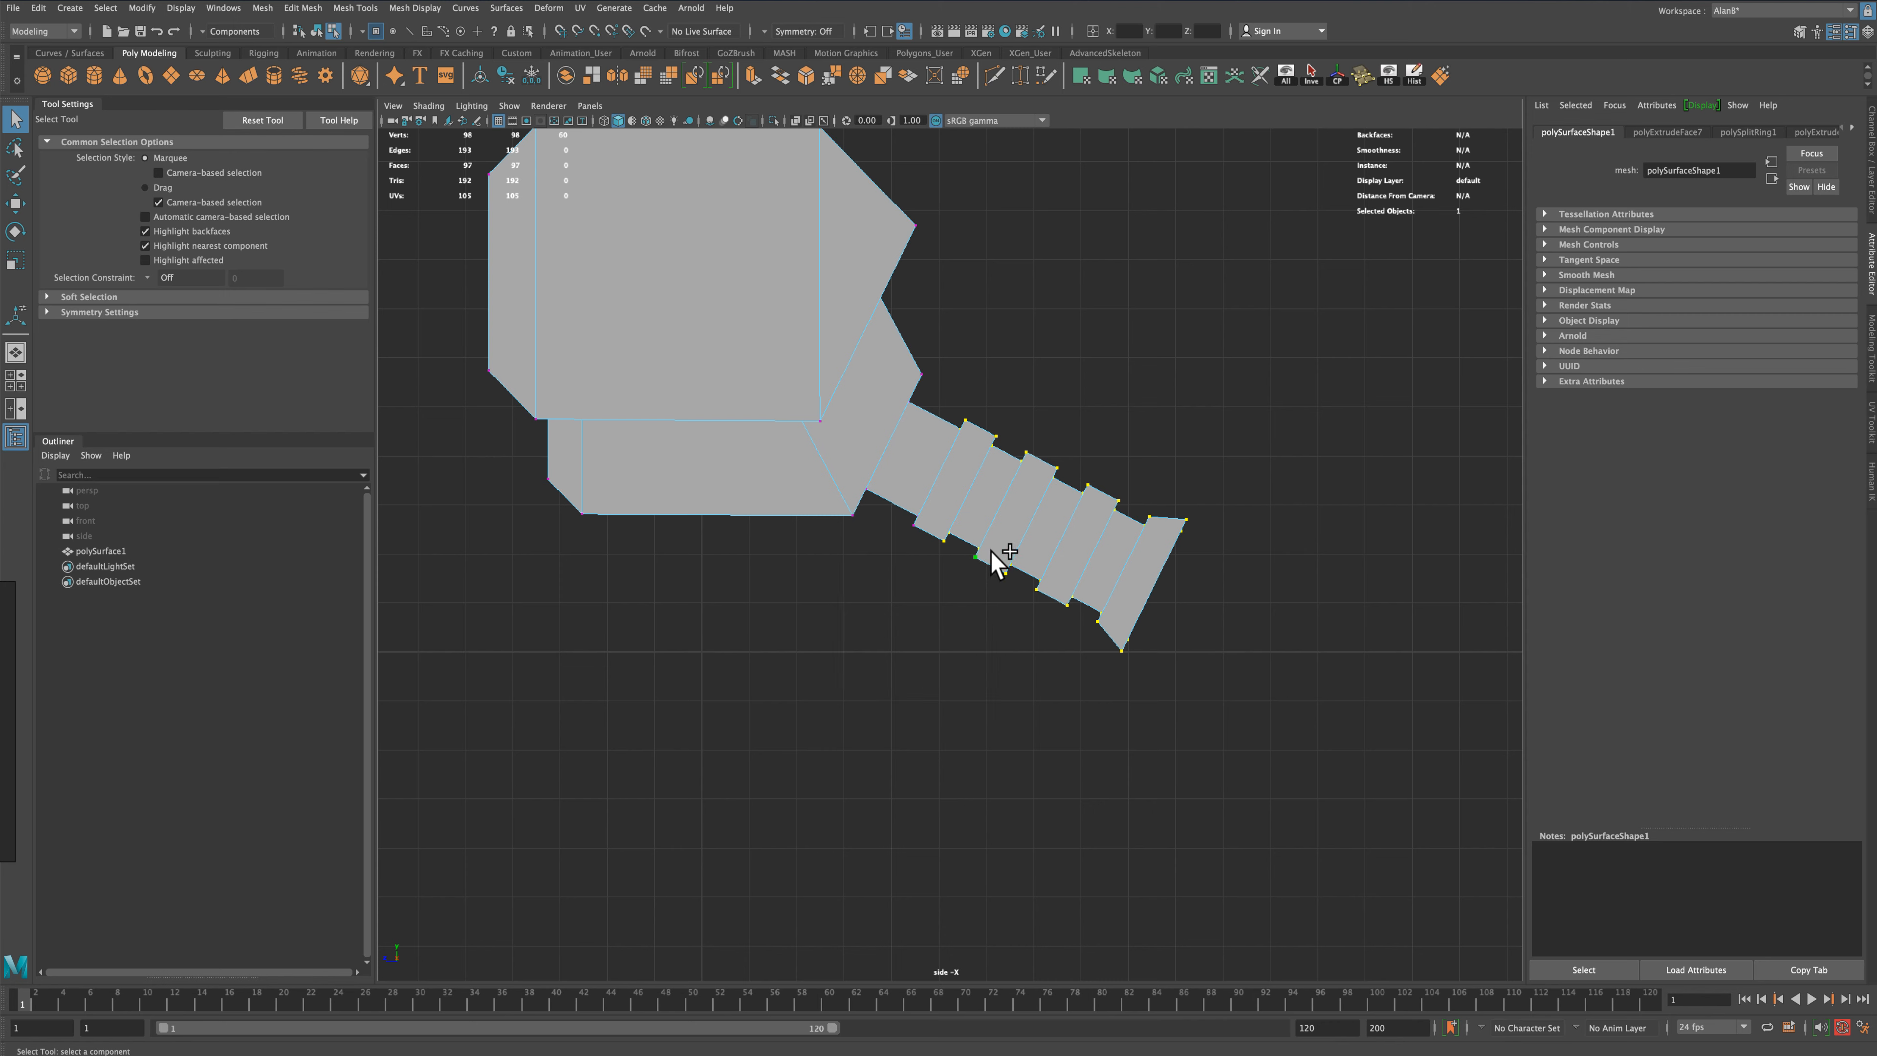
shift+drag(859, 665, 1007, 515)
shift+drag(928, 711, 1042, 468)
click(17, 207)
click(16, 232)
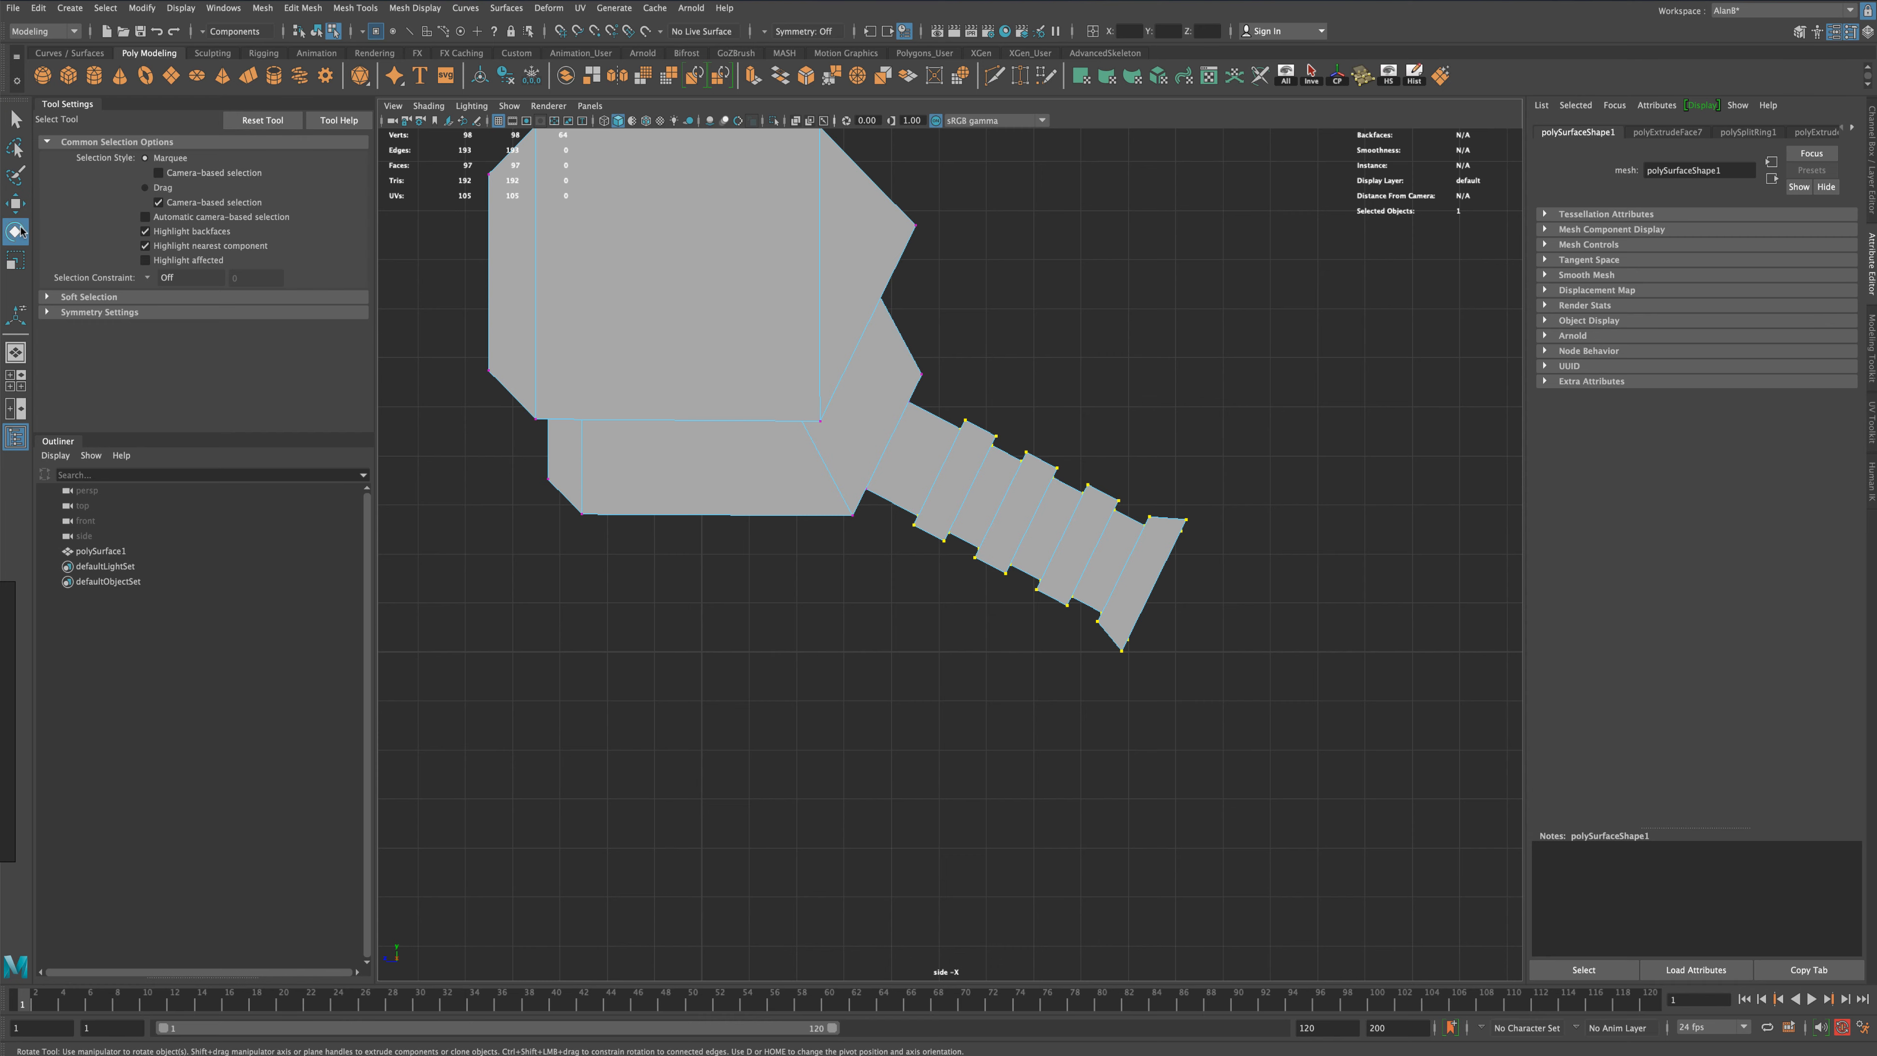
drag(1117, 505, 1110, 537)
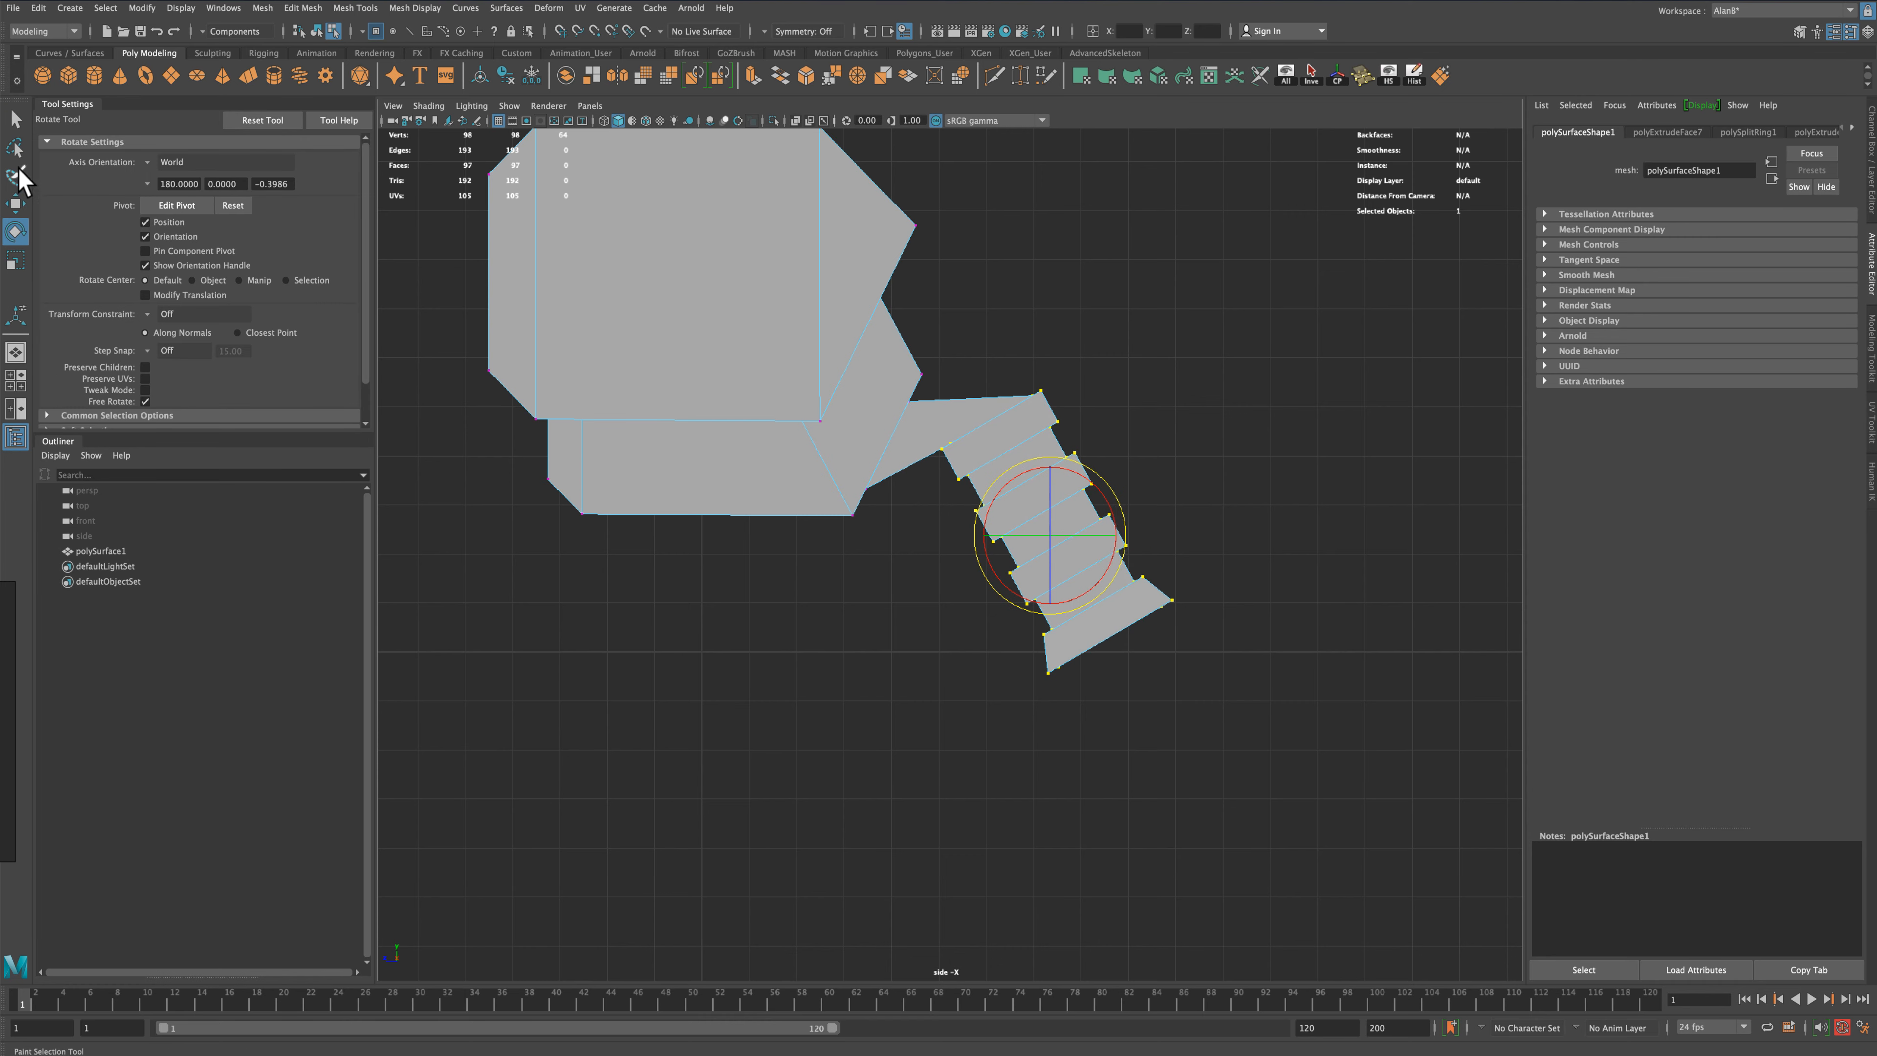
Move the ribbed section's vertices down and toward the head to realign the neck with its base, then clear the selection
click(16, 203)
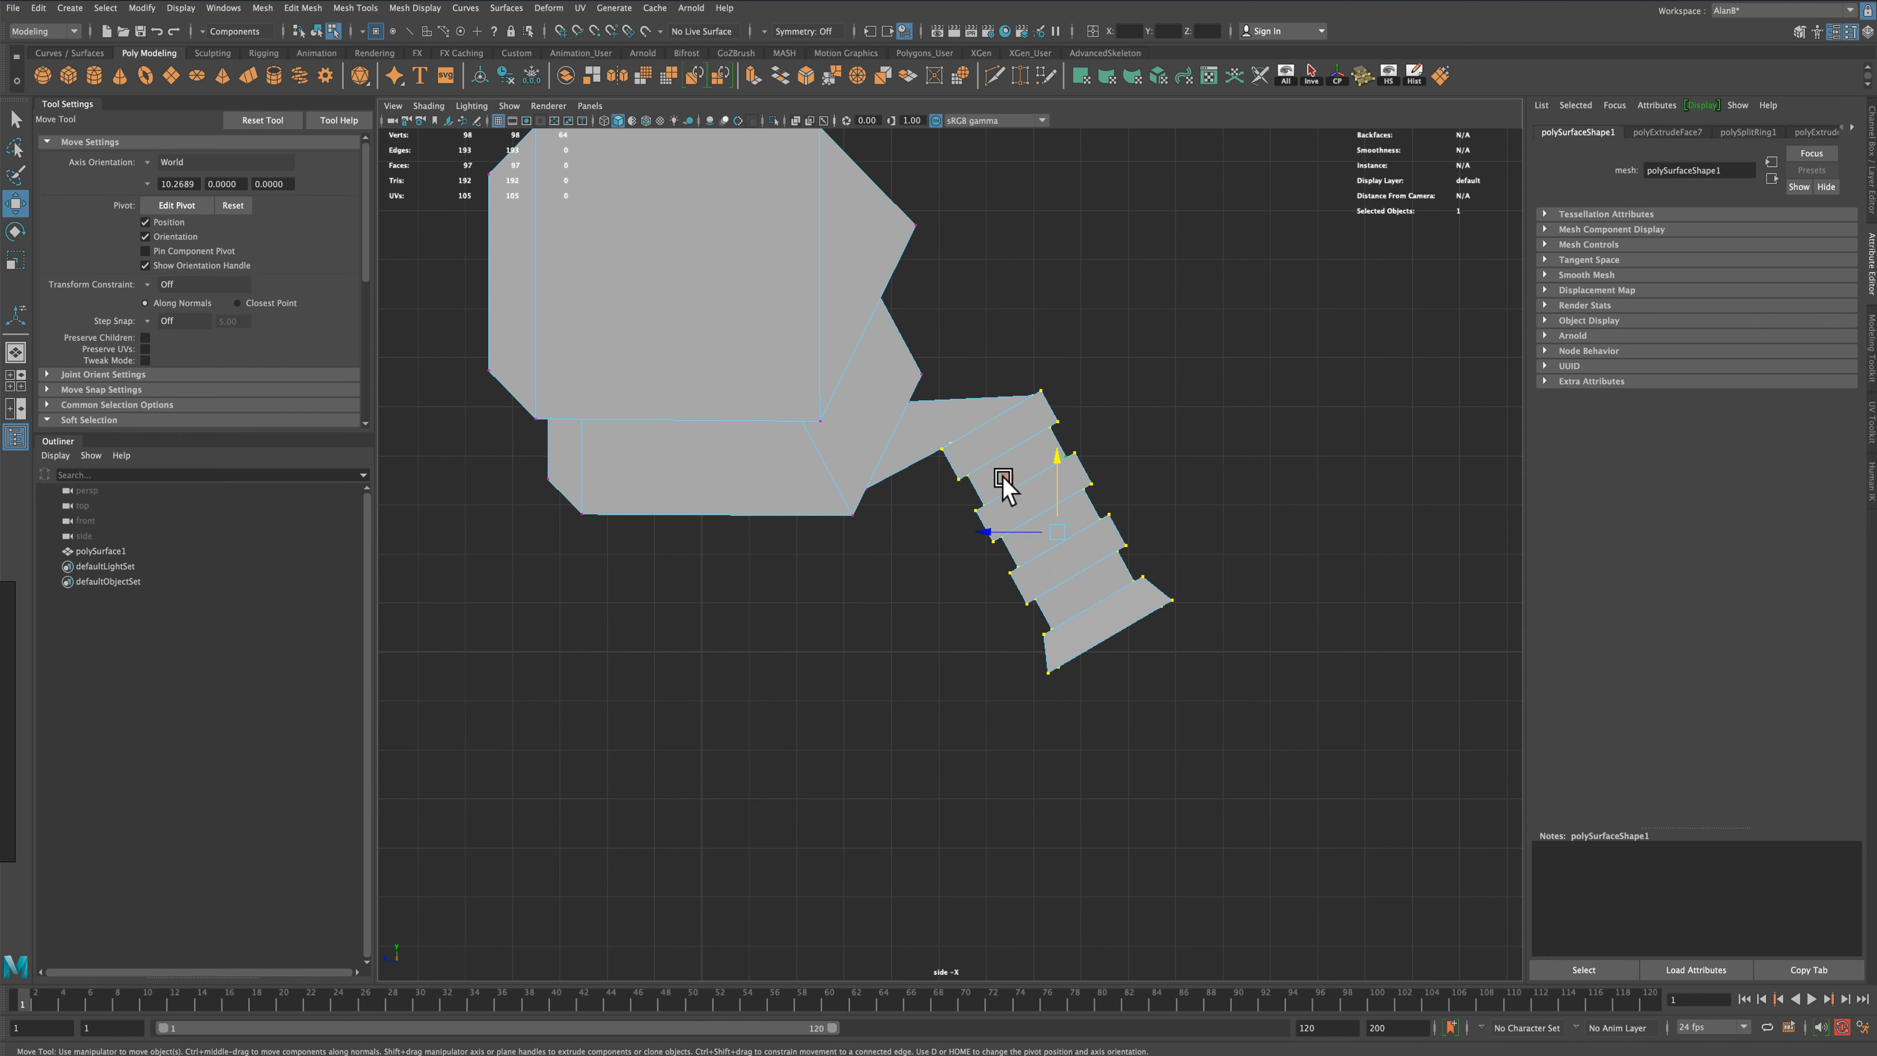
middle_drag(1003, 480, 947, 555)
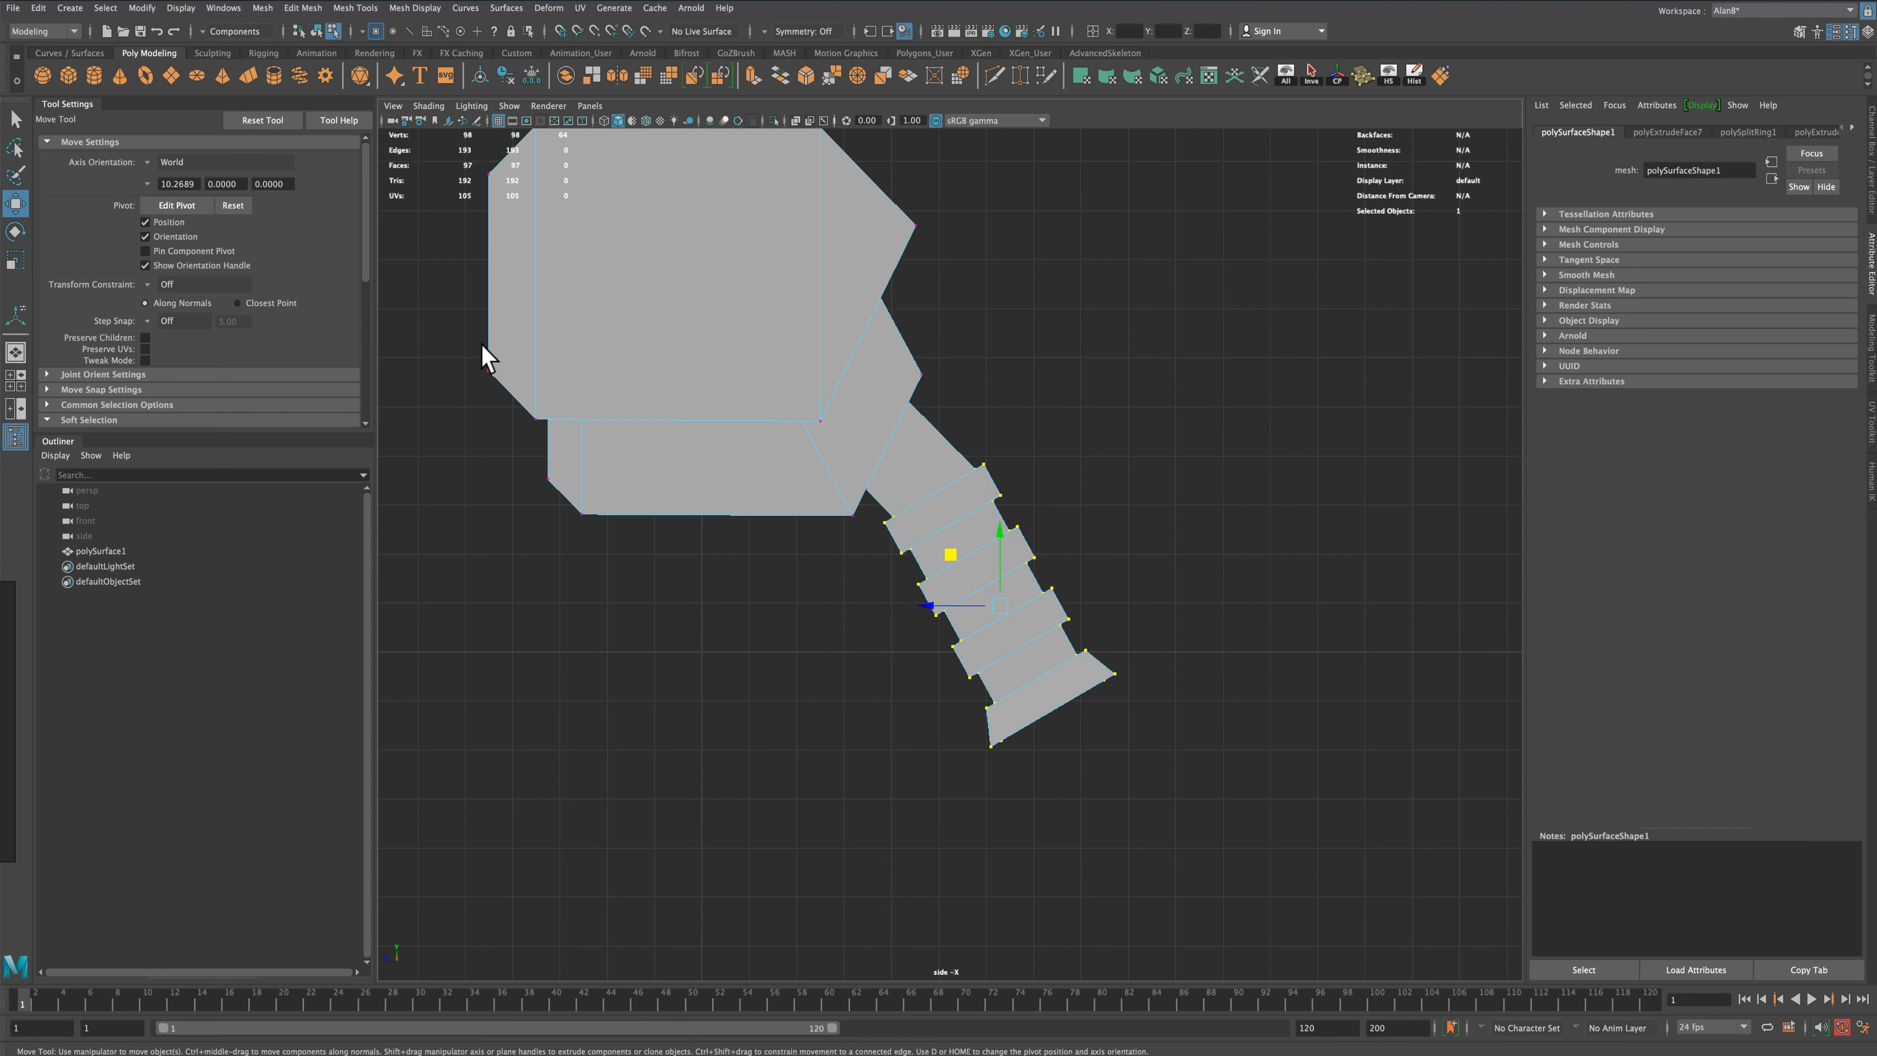
mouse_move(945, 432)
mouse_down()
mouse_move(976, 460)
mouse_move(976, 433)
mouse_up()
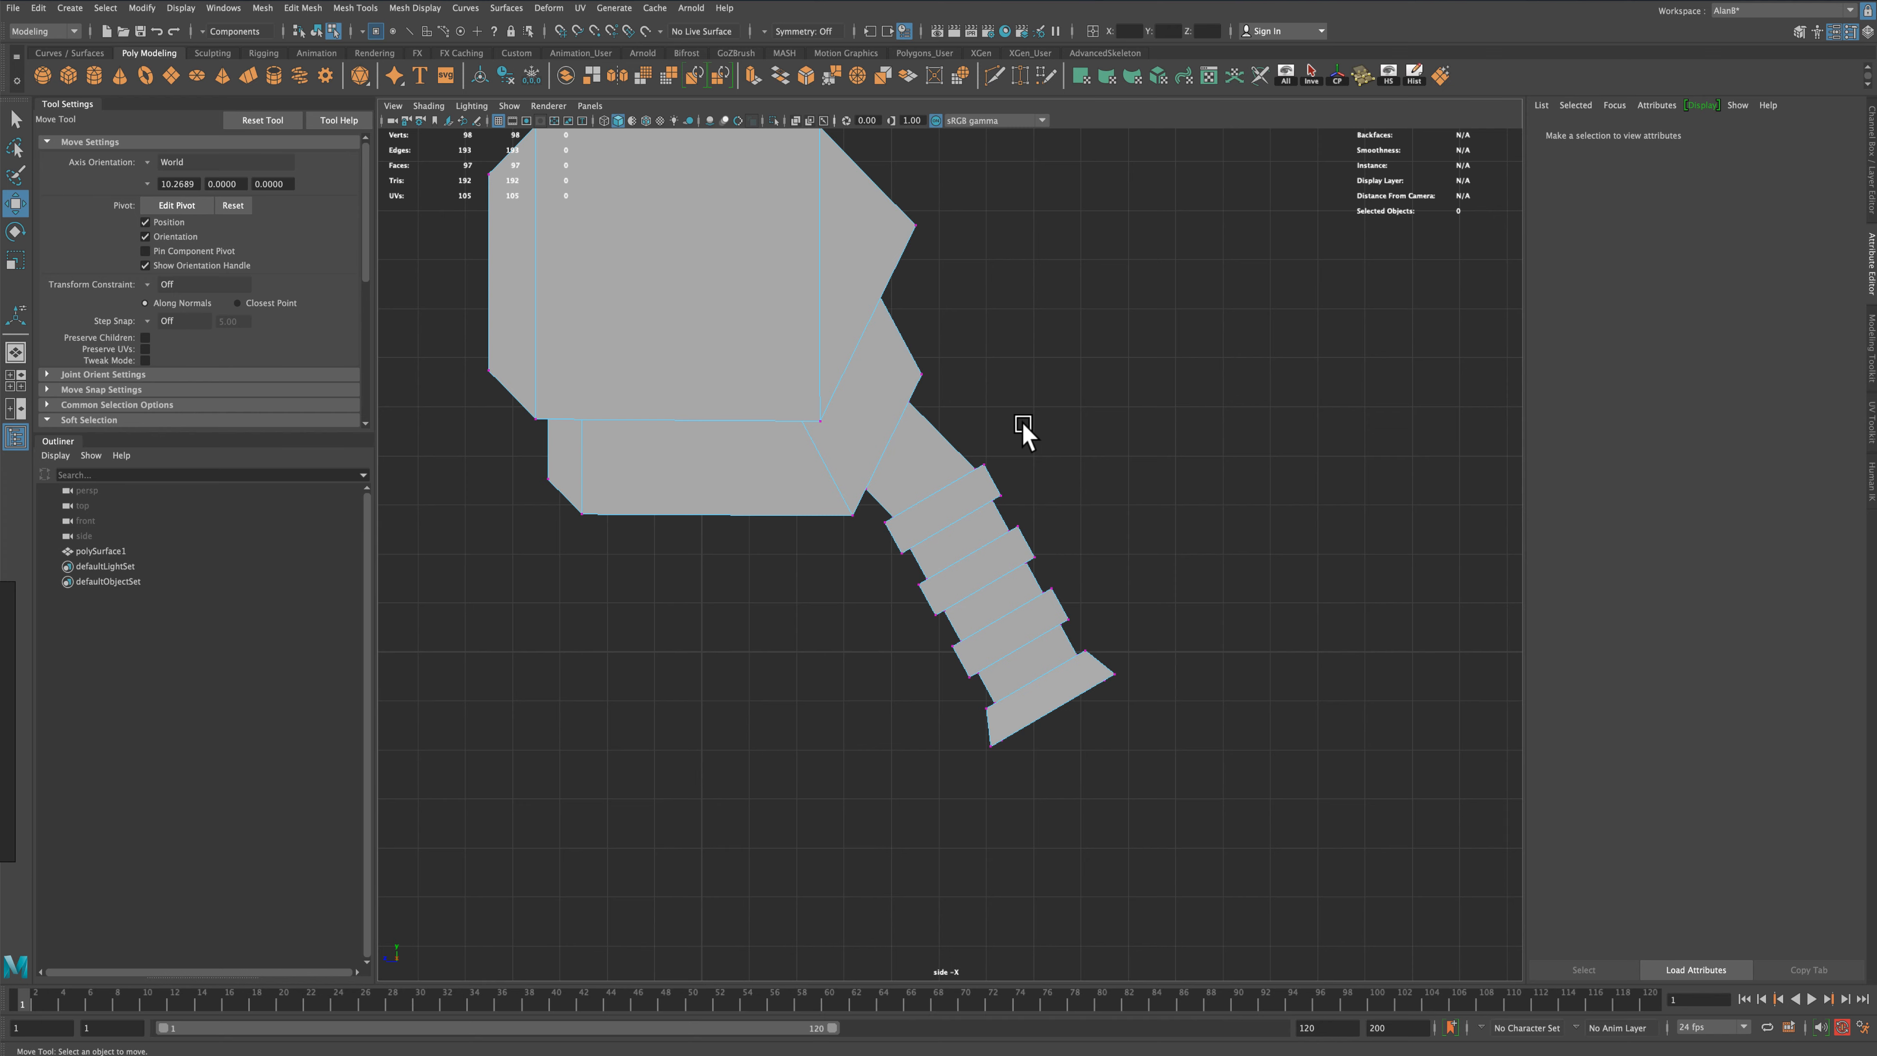
Return the mesh to object mode and turn on wireframe on shaded in the side, front and top views
key(space)
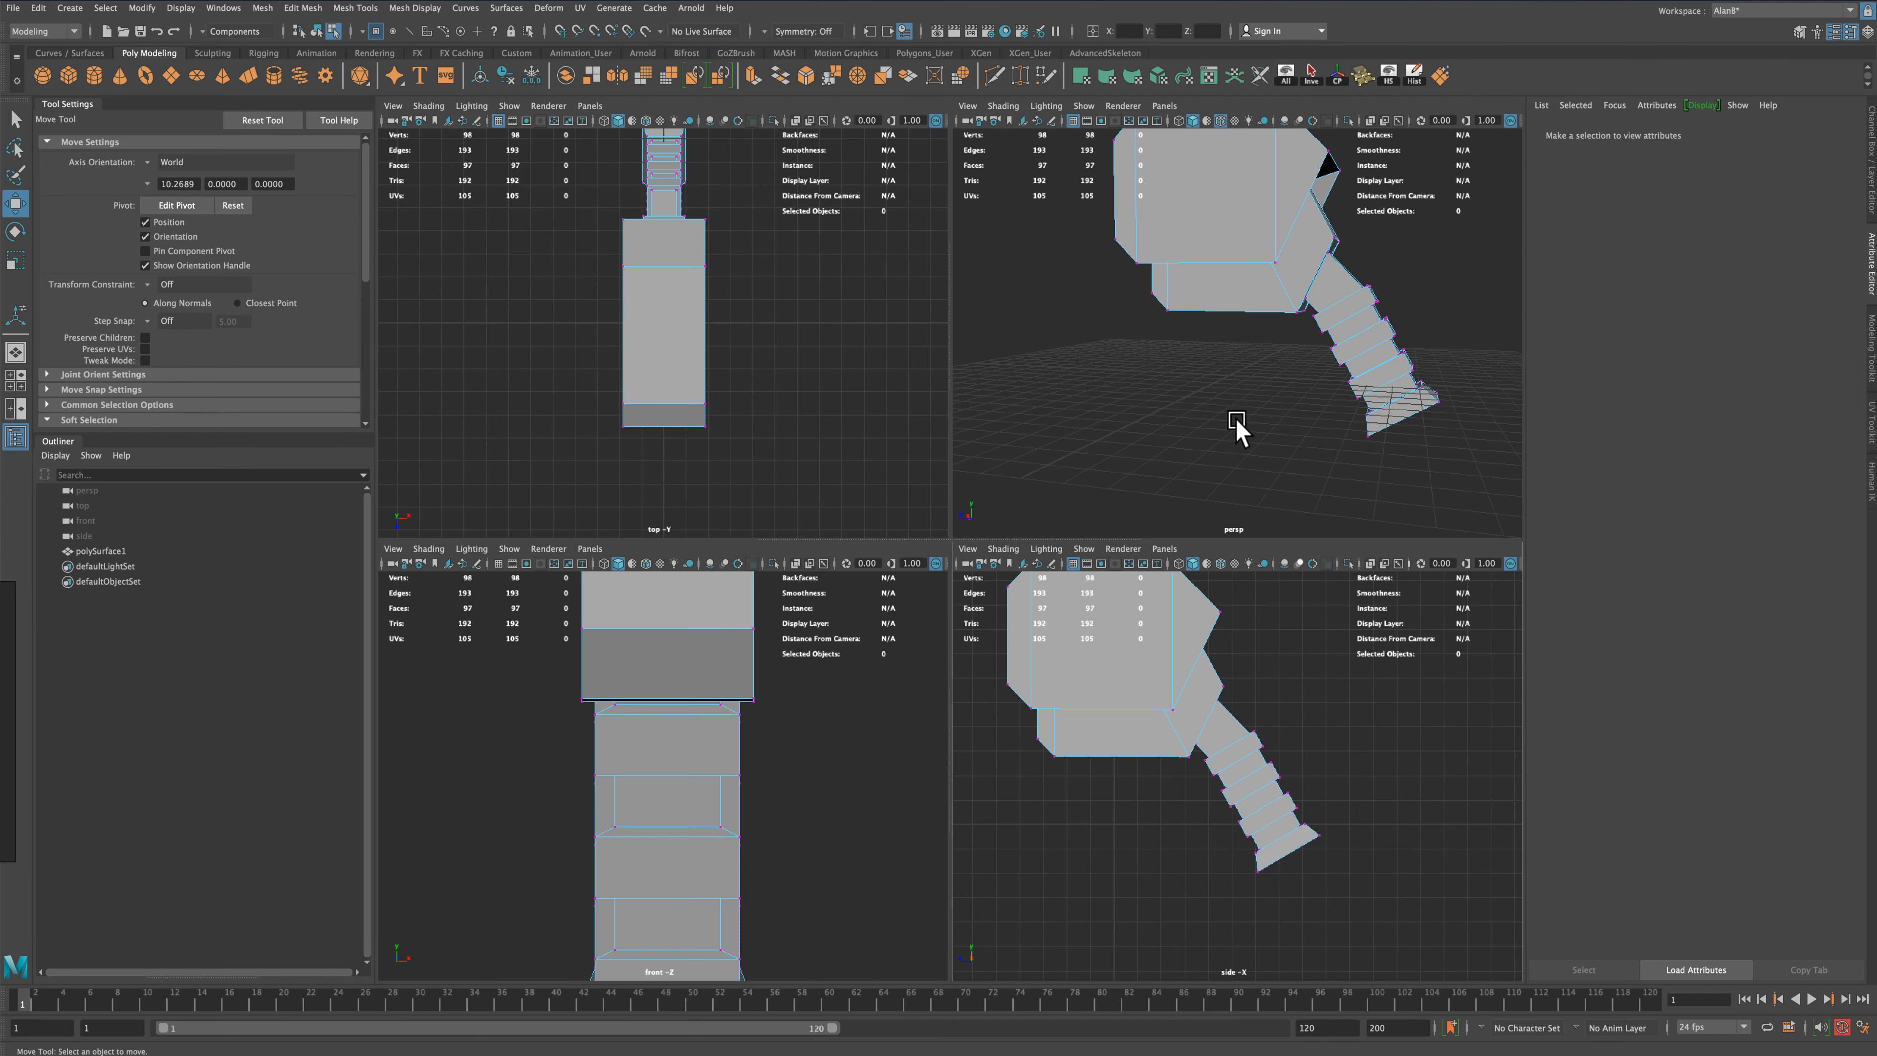
right_click(1251, 265)
right_drag(1312, 250, 1313, 245)
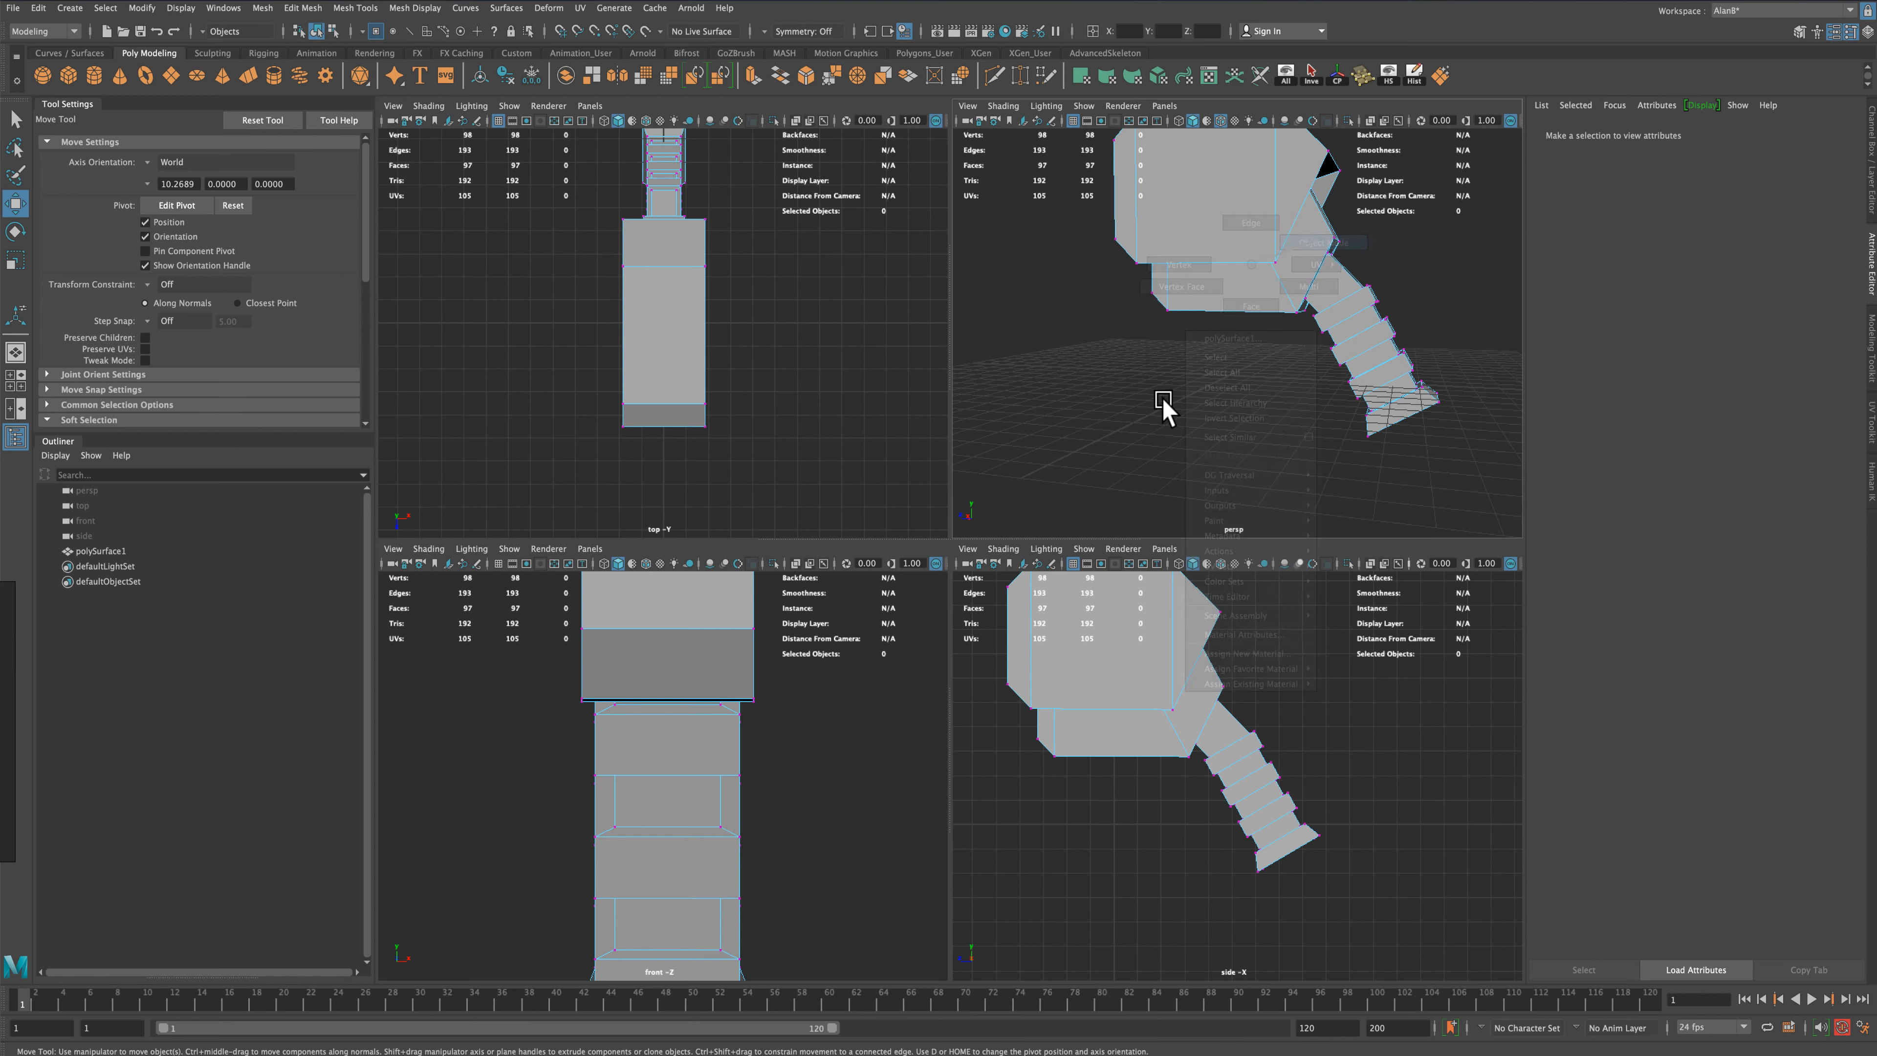
click(1223, 567)
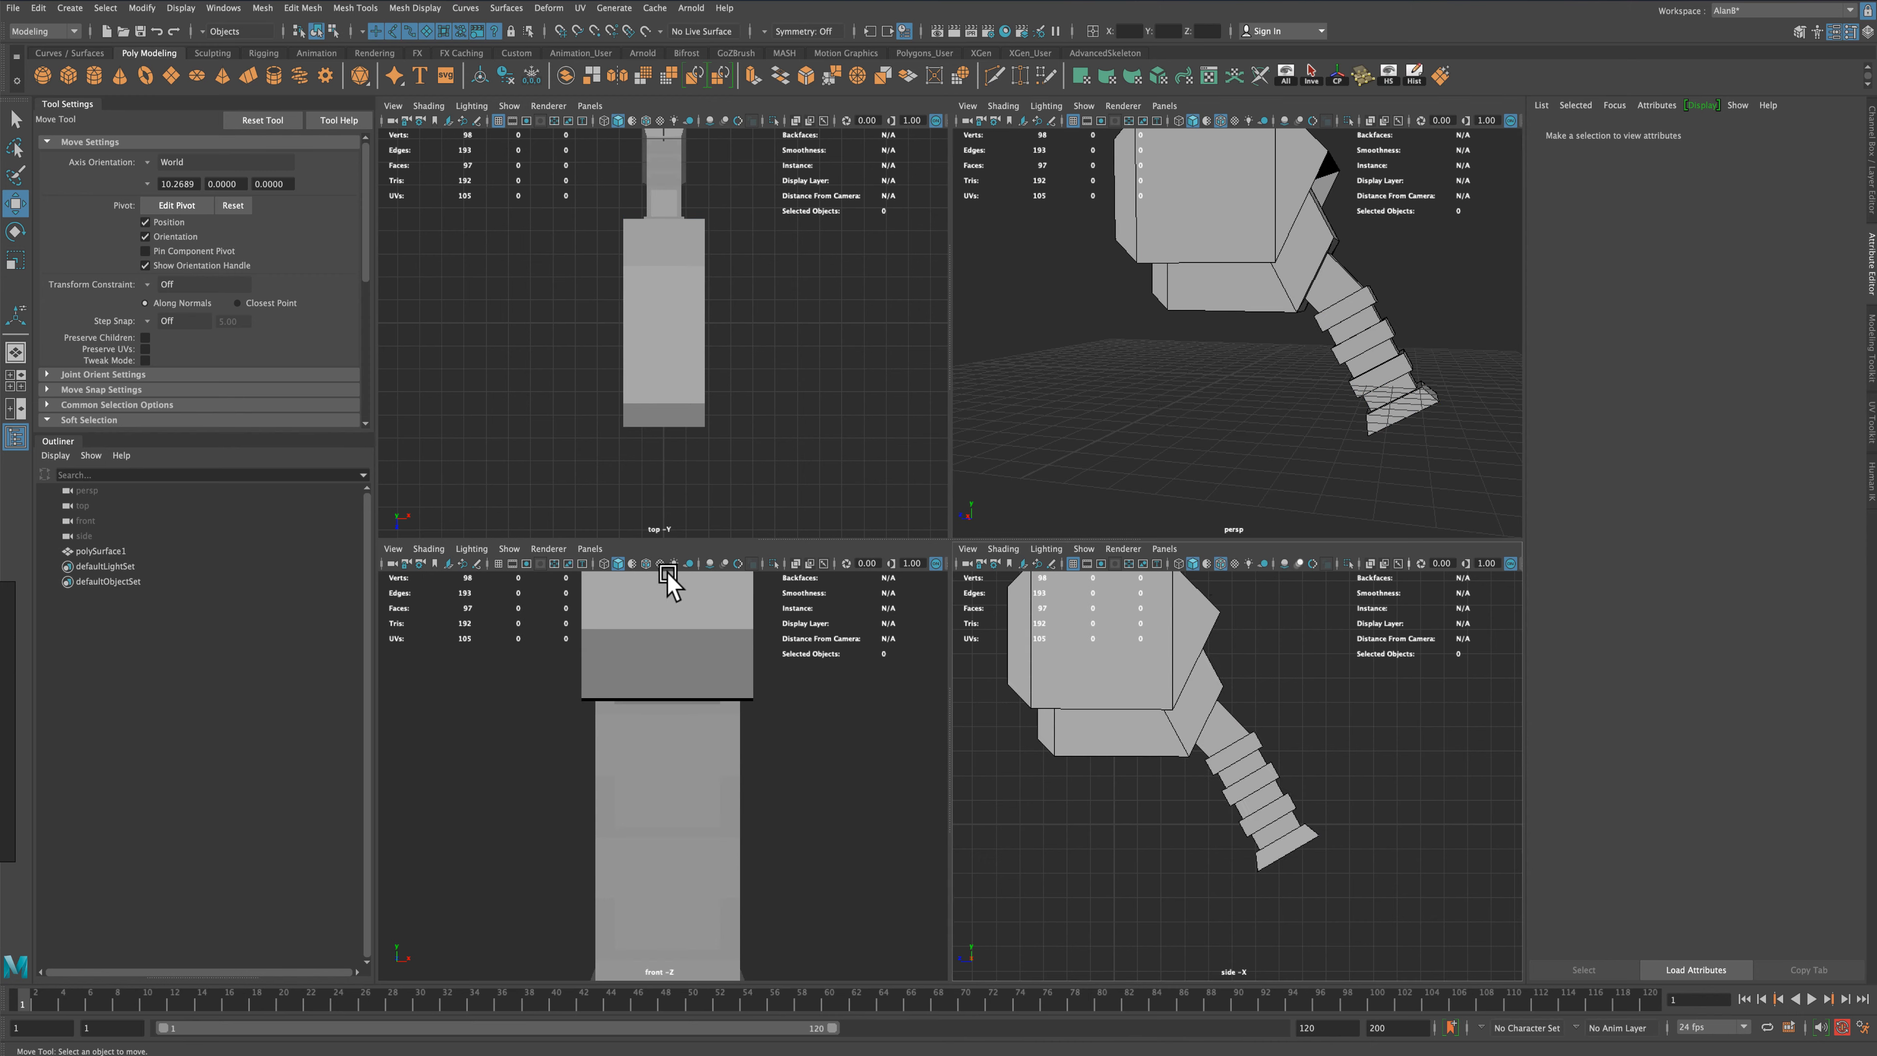
click(646, 564)
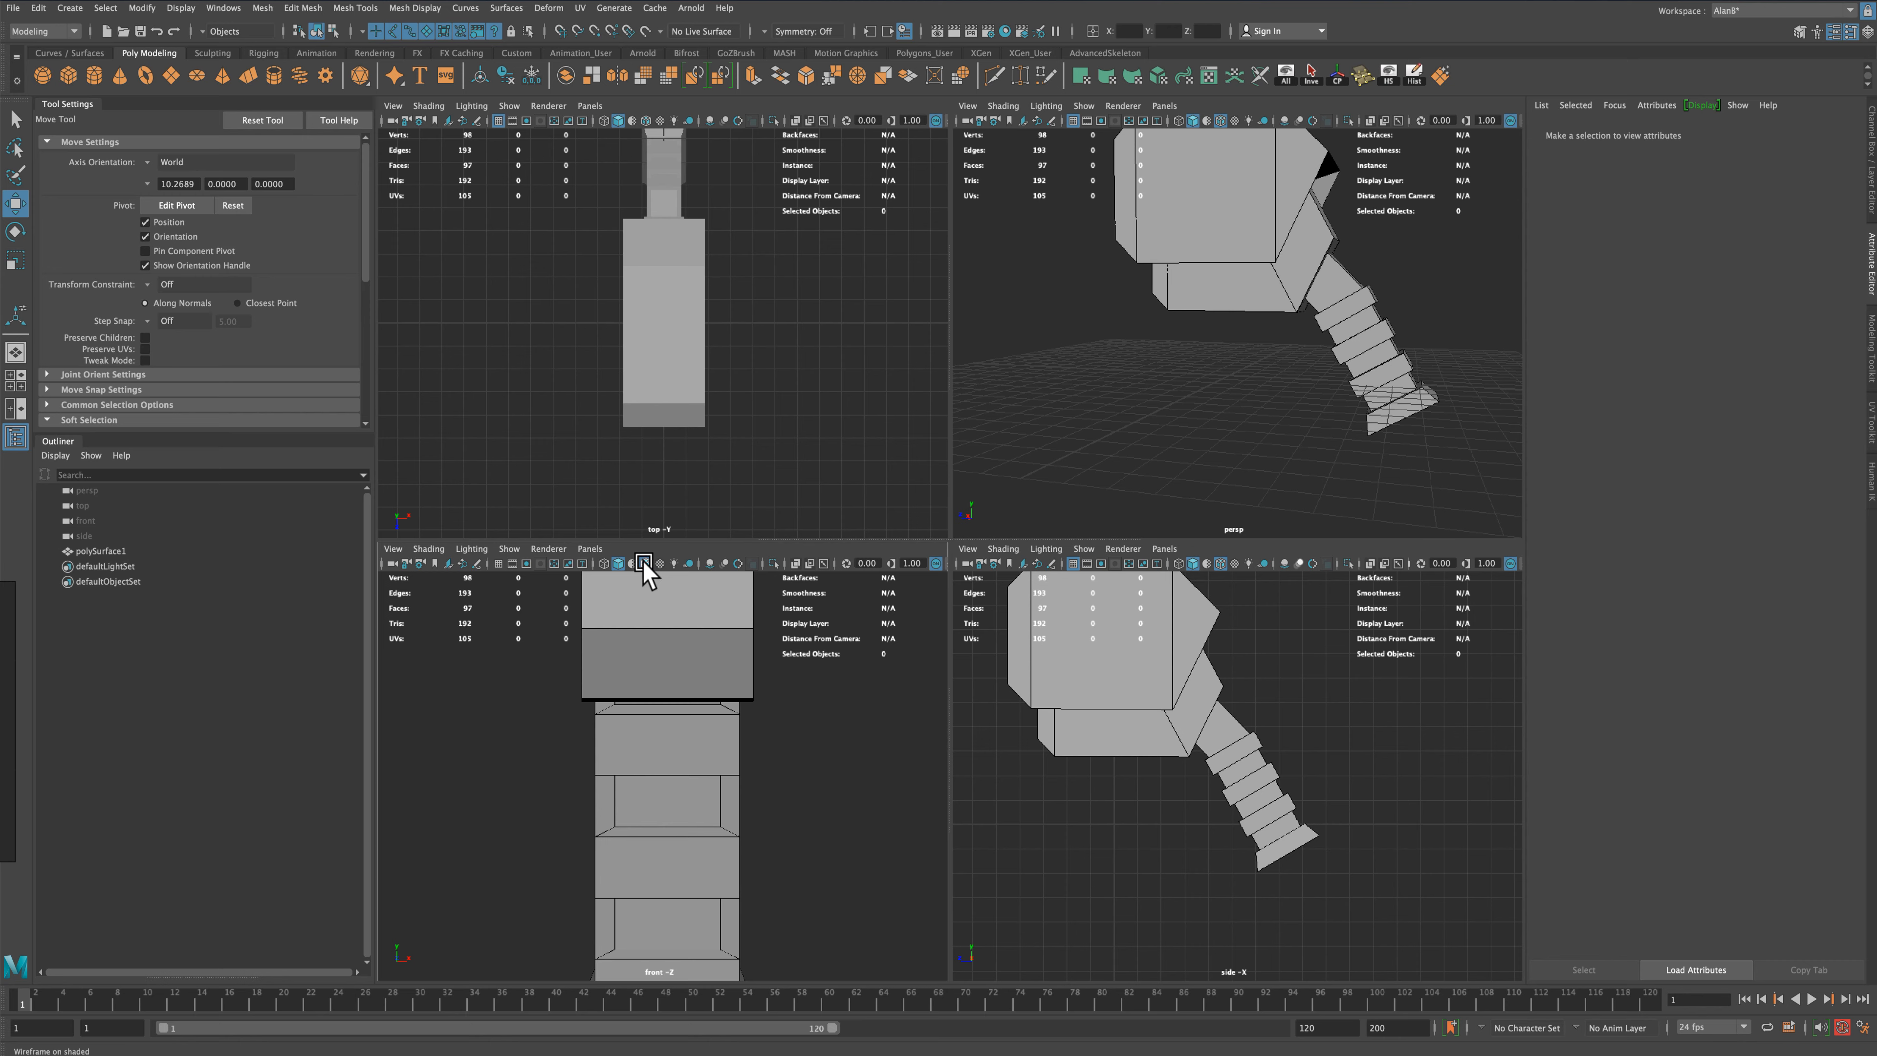
click(647, 121)
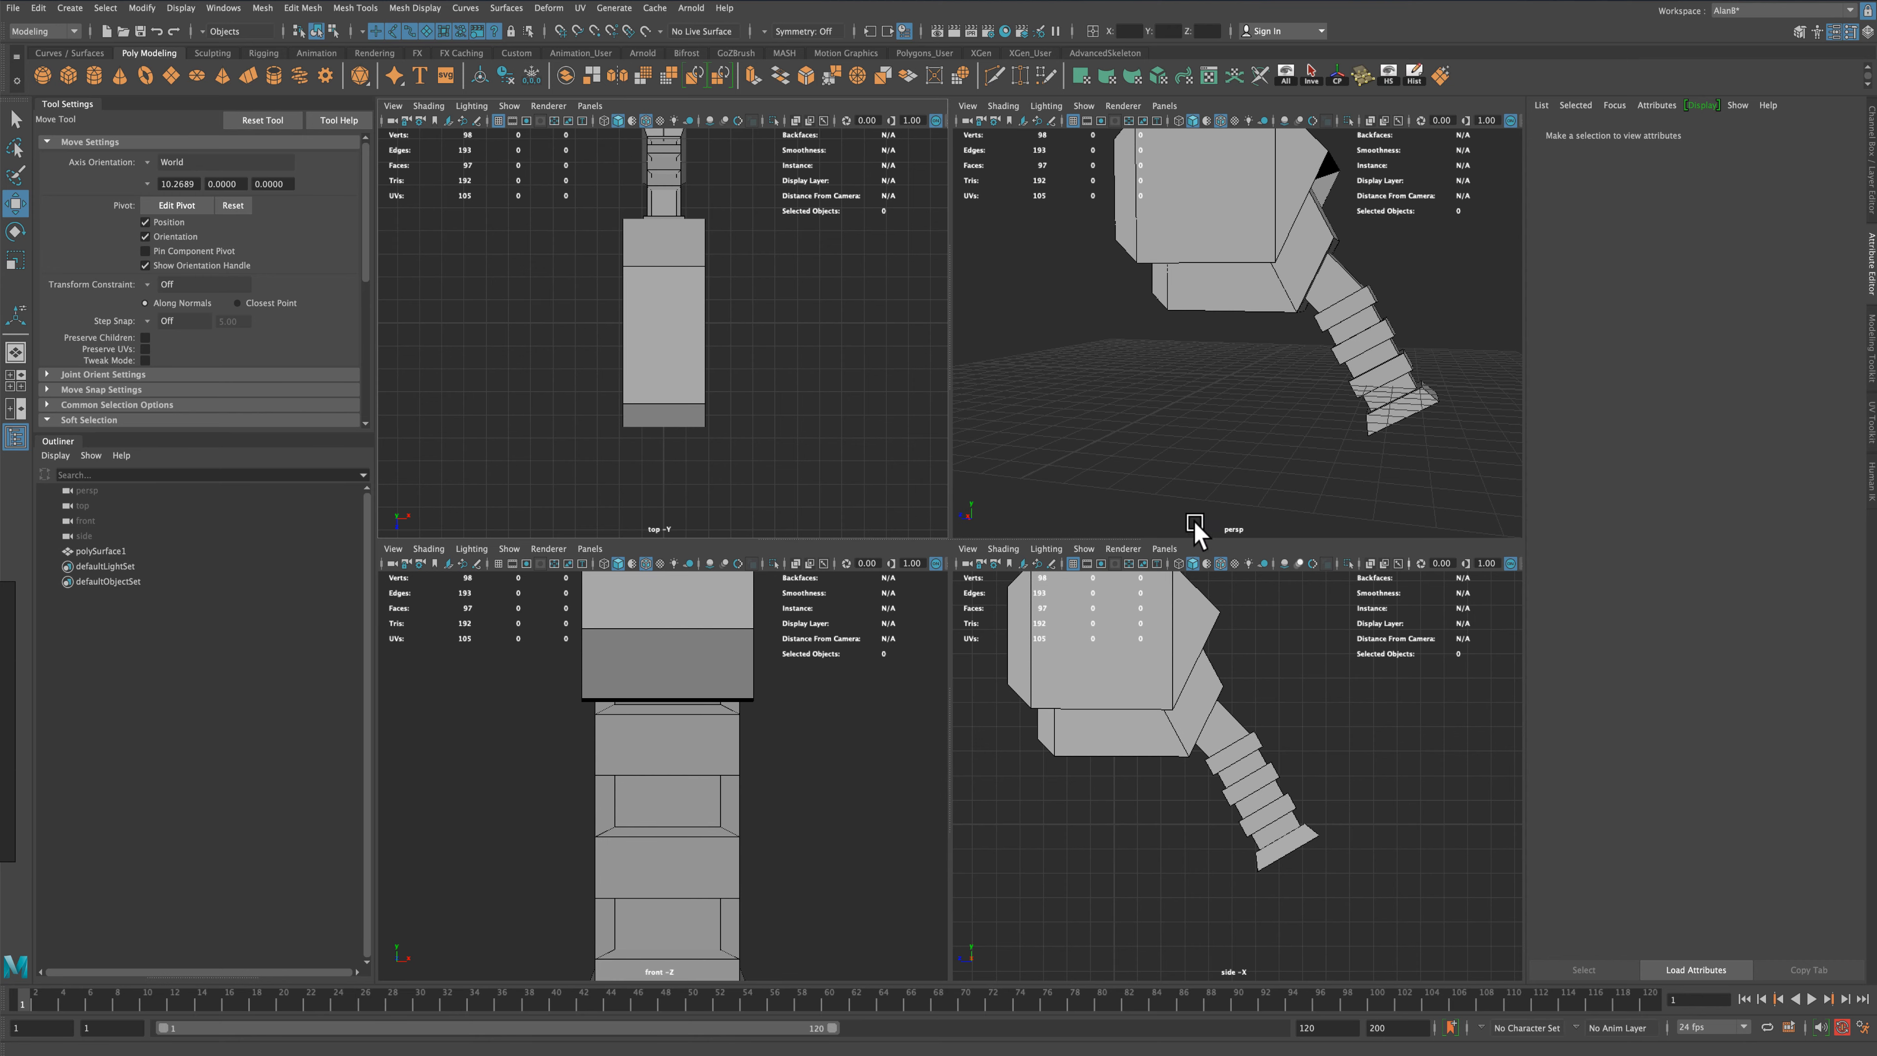
Enlarge the perspective view to full size and put the mesh into edge selection mode
key(space)
alt+drag(954, 547, 976, 461)
click(15, 118)
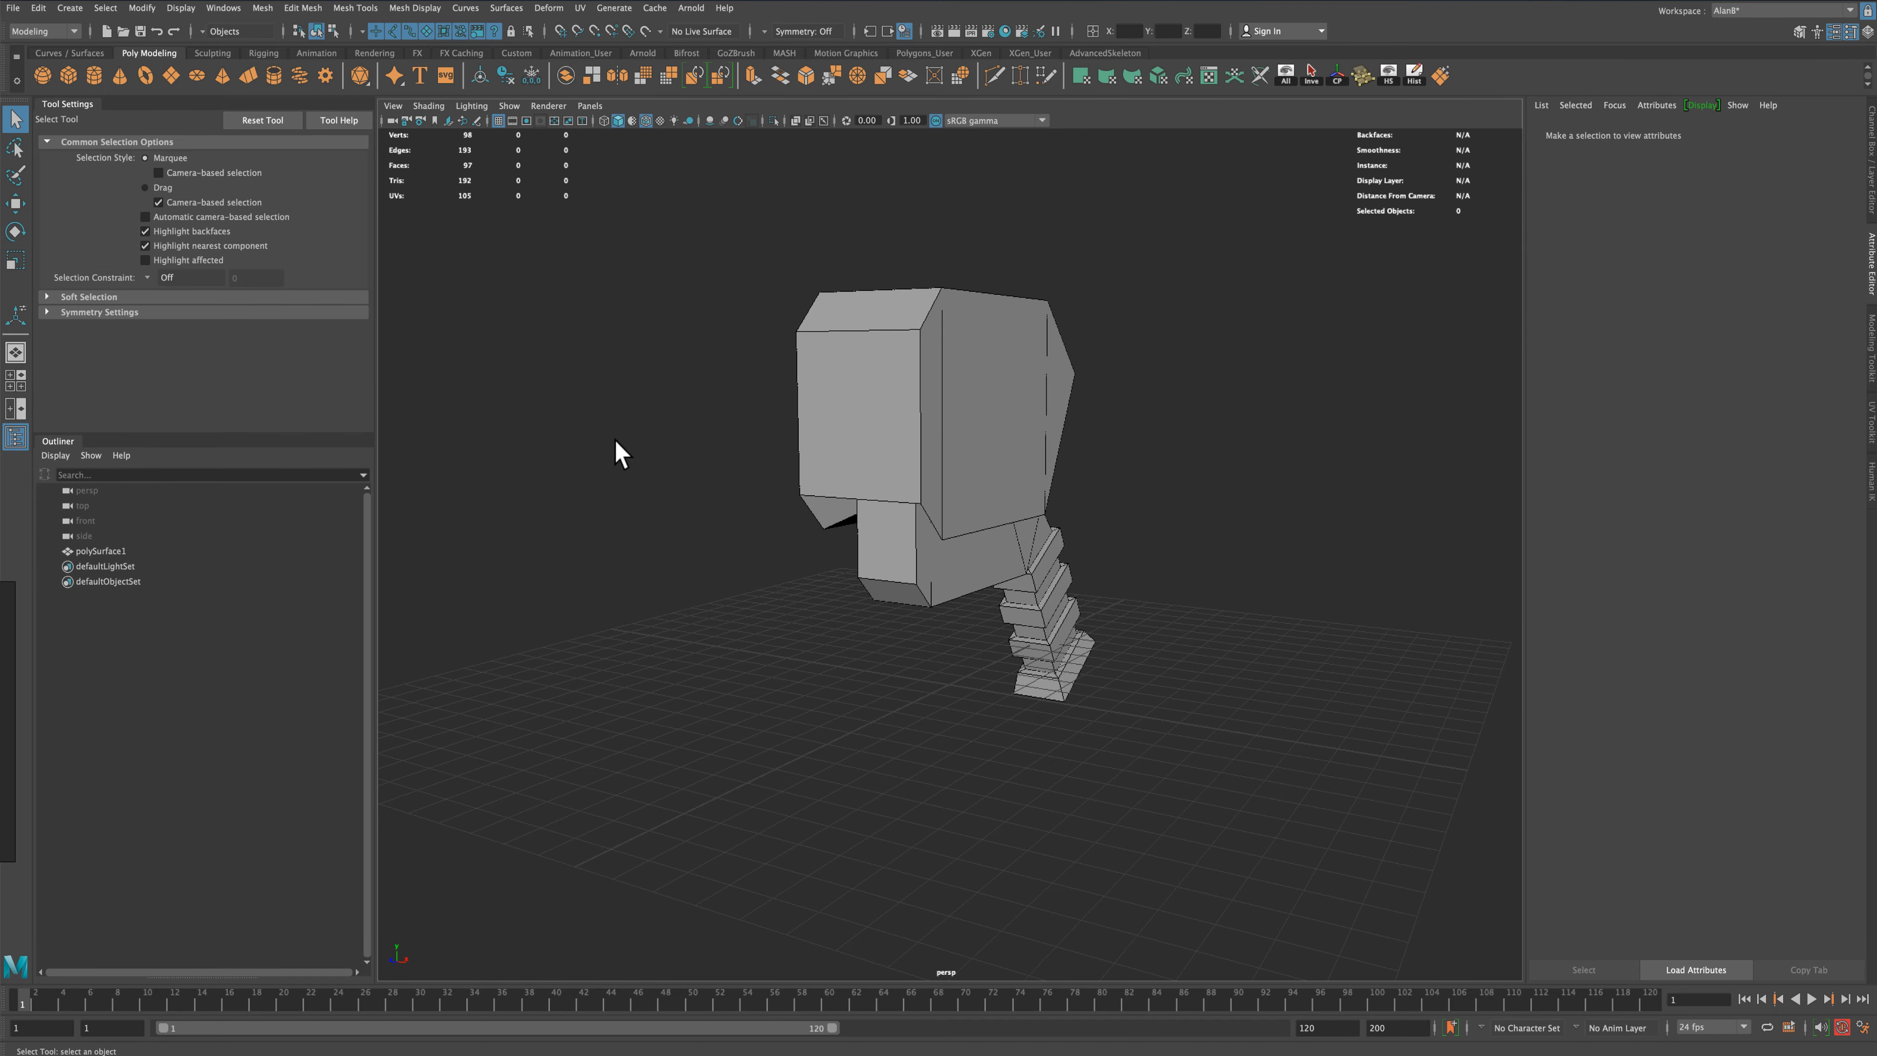
mouse_move(620, 448)
alt+mouse_down()
mouse_move(679, 457)
mouse_move(512, 444)
mouse_move(628, 444)
mouse_move(533, 445)
mouse_move(621, 479)
alt+mouse_up()
right_click(1047, 550)
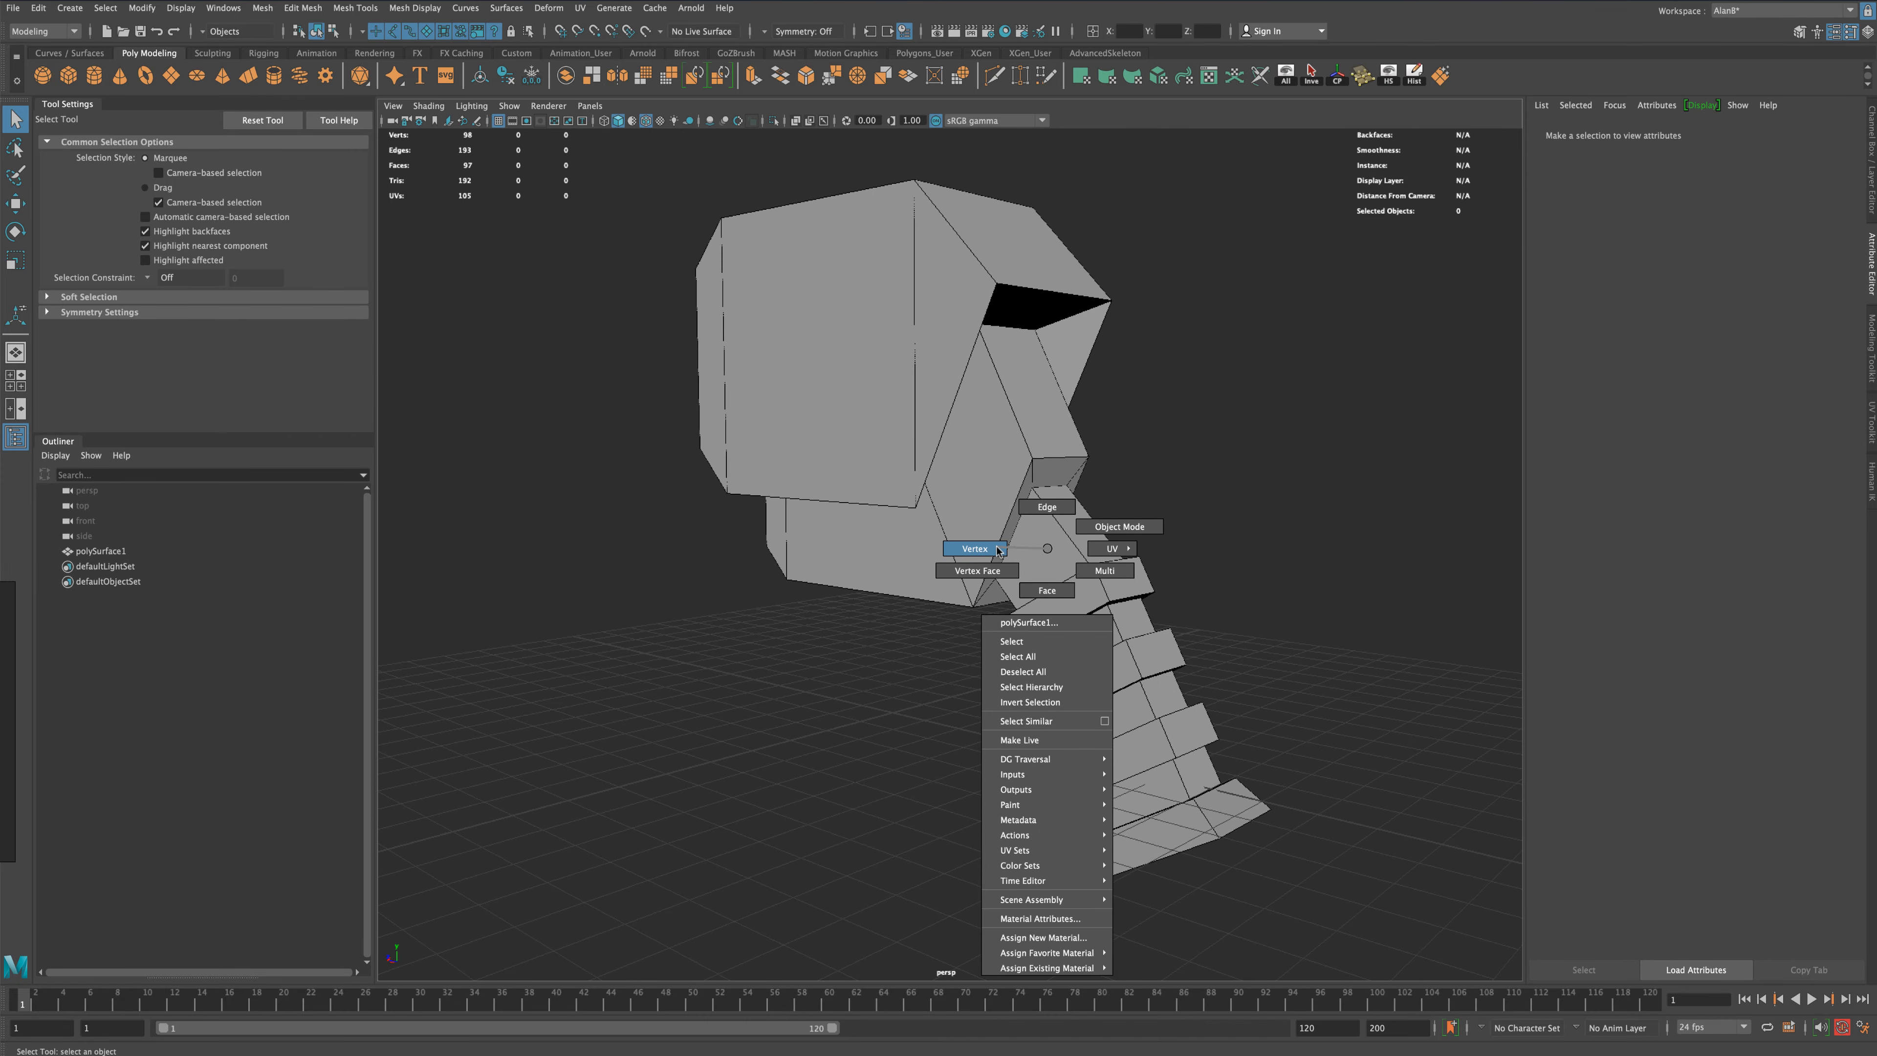
click(1051, 511)
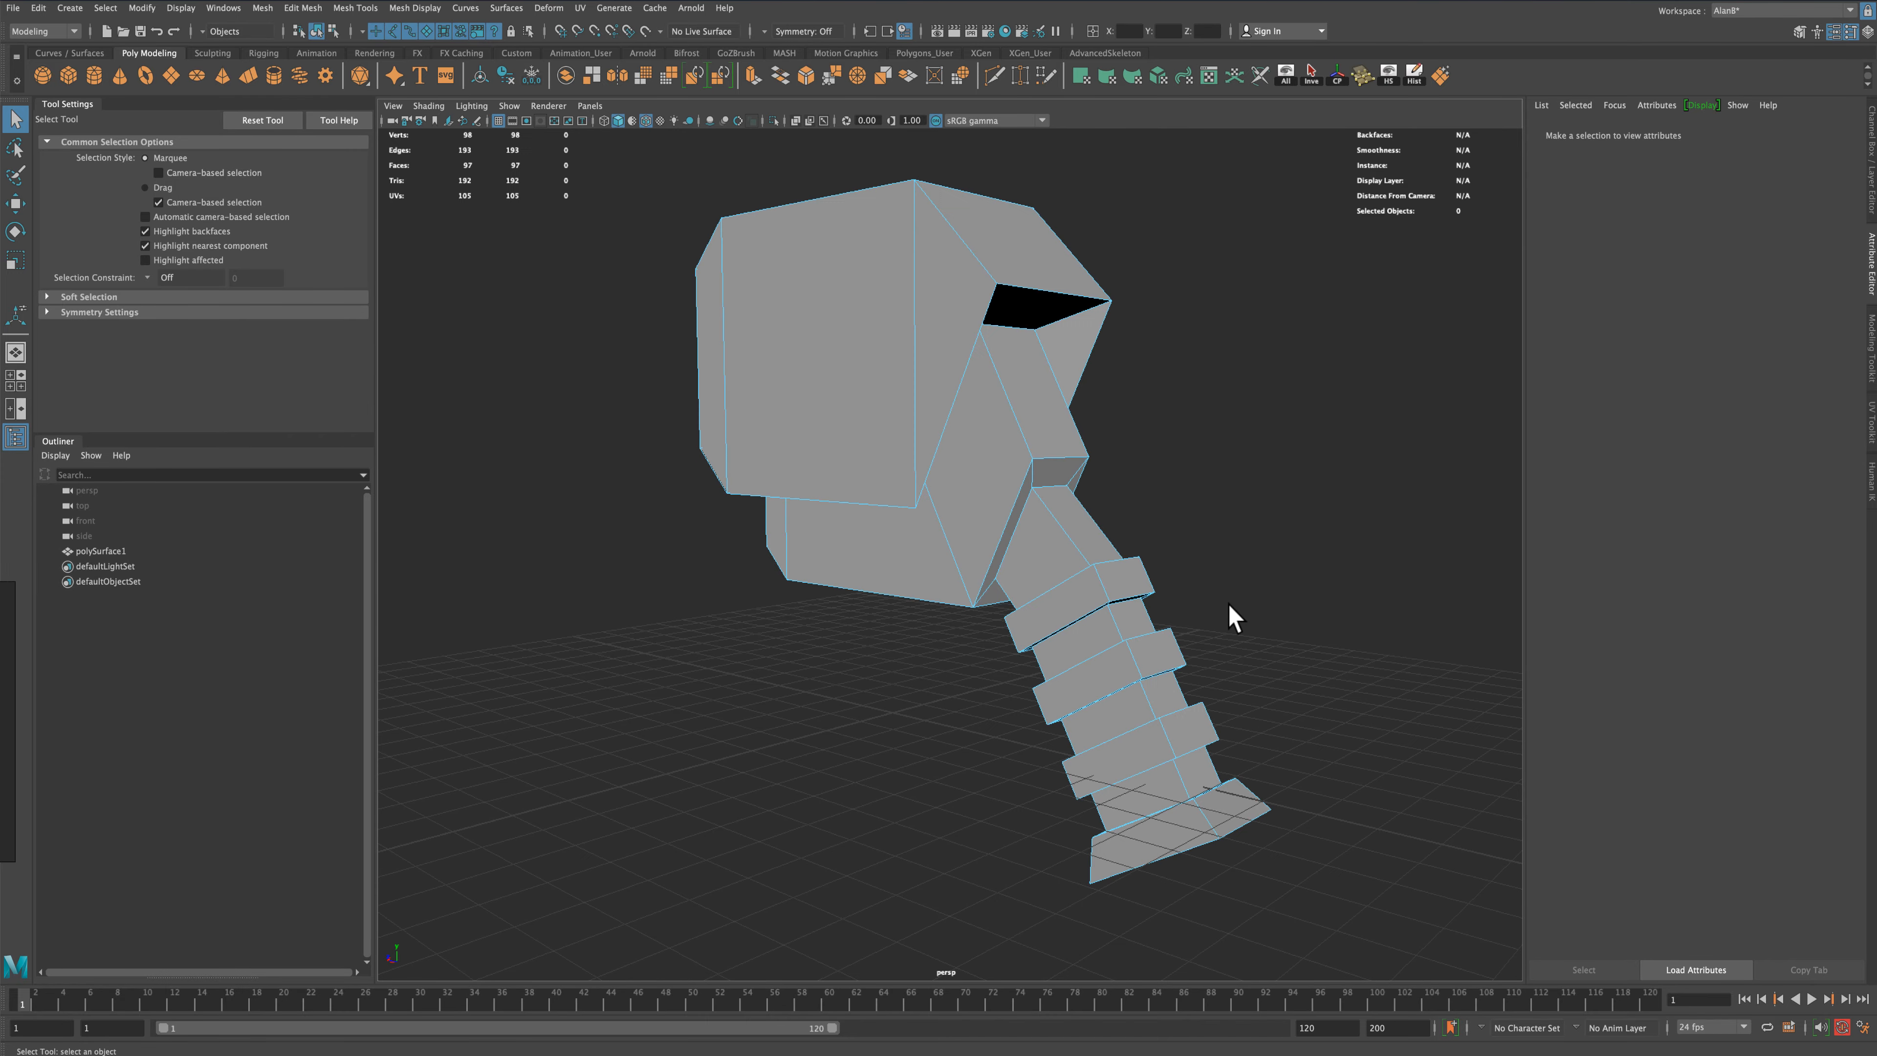
Select the lengthwise corner edge loops running along both sides of the ribbed neck and the head outline
mouse_move(1227, 616)
alt+mouse_down()
mouse_move(1302, 599)
mouse_move(1264, 615)
alt+mouse_up()
double_click(1175, 714)
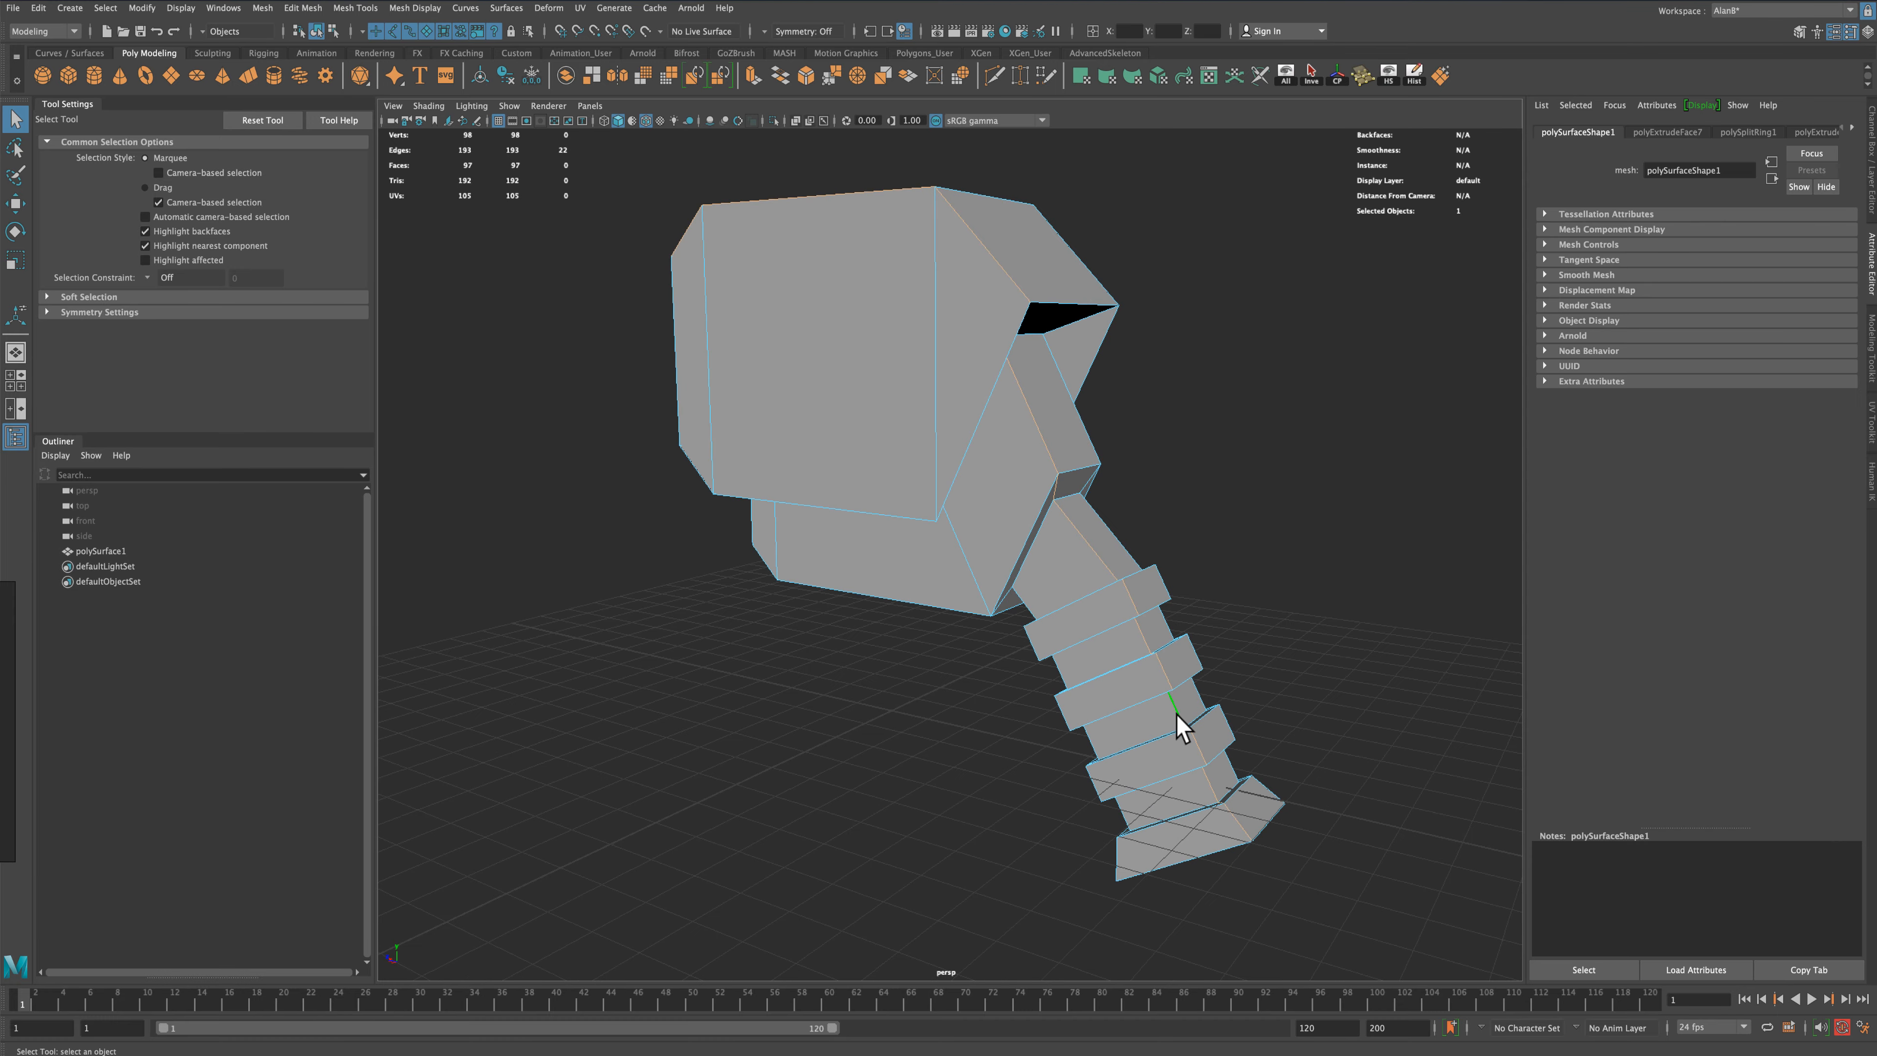
alt+drag(1301, 636, 1111, 636)
shift+double_click(835, 650)
alt+drag(1330, 658, 839, 696)
shift+double_click(1121, 629)
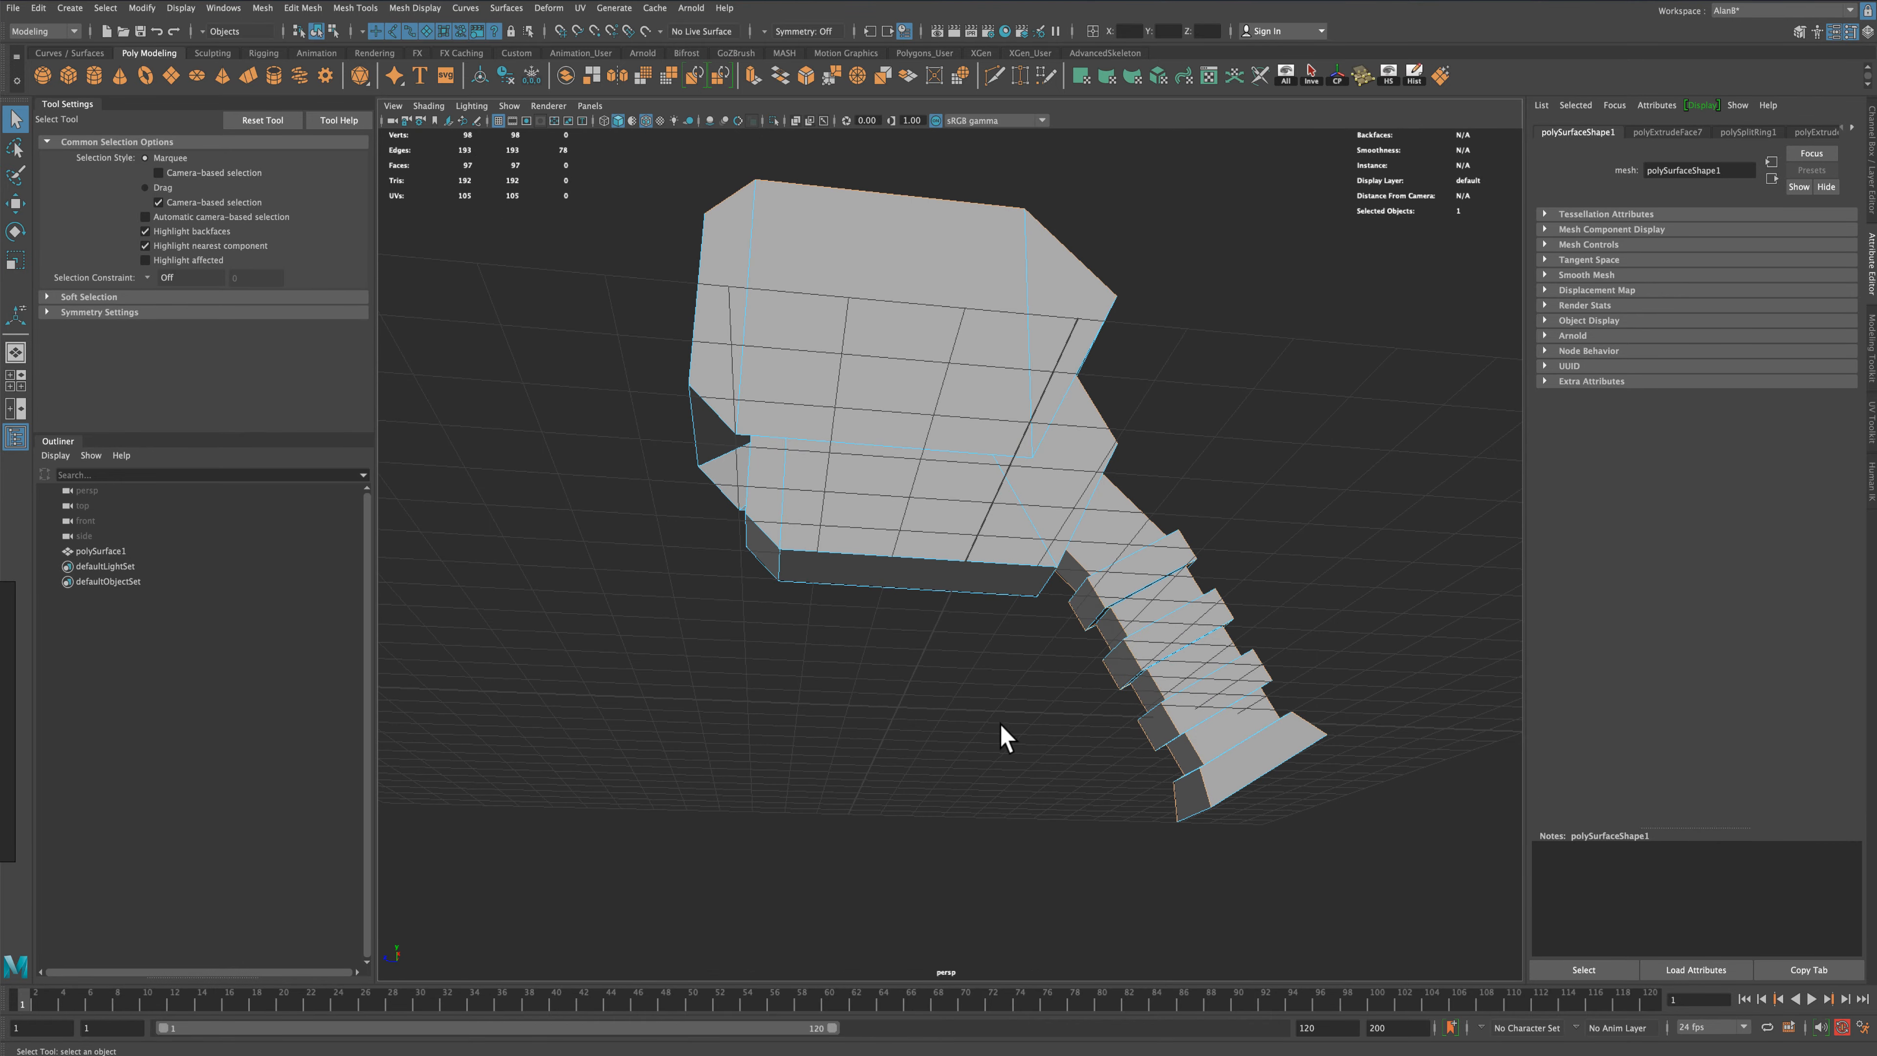
Add the long bottom edges and front corner edges of the lower section to the edge selection
alt+drag(1000, 726, 924, 729)
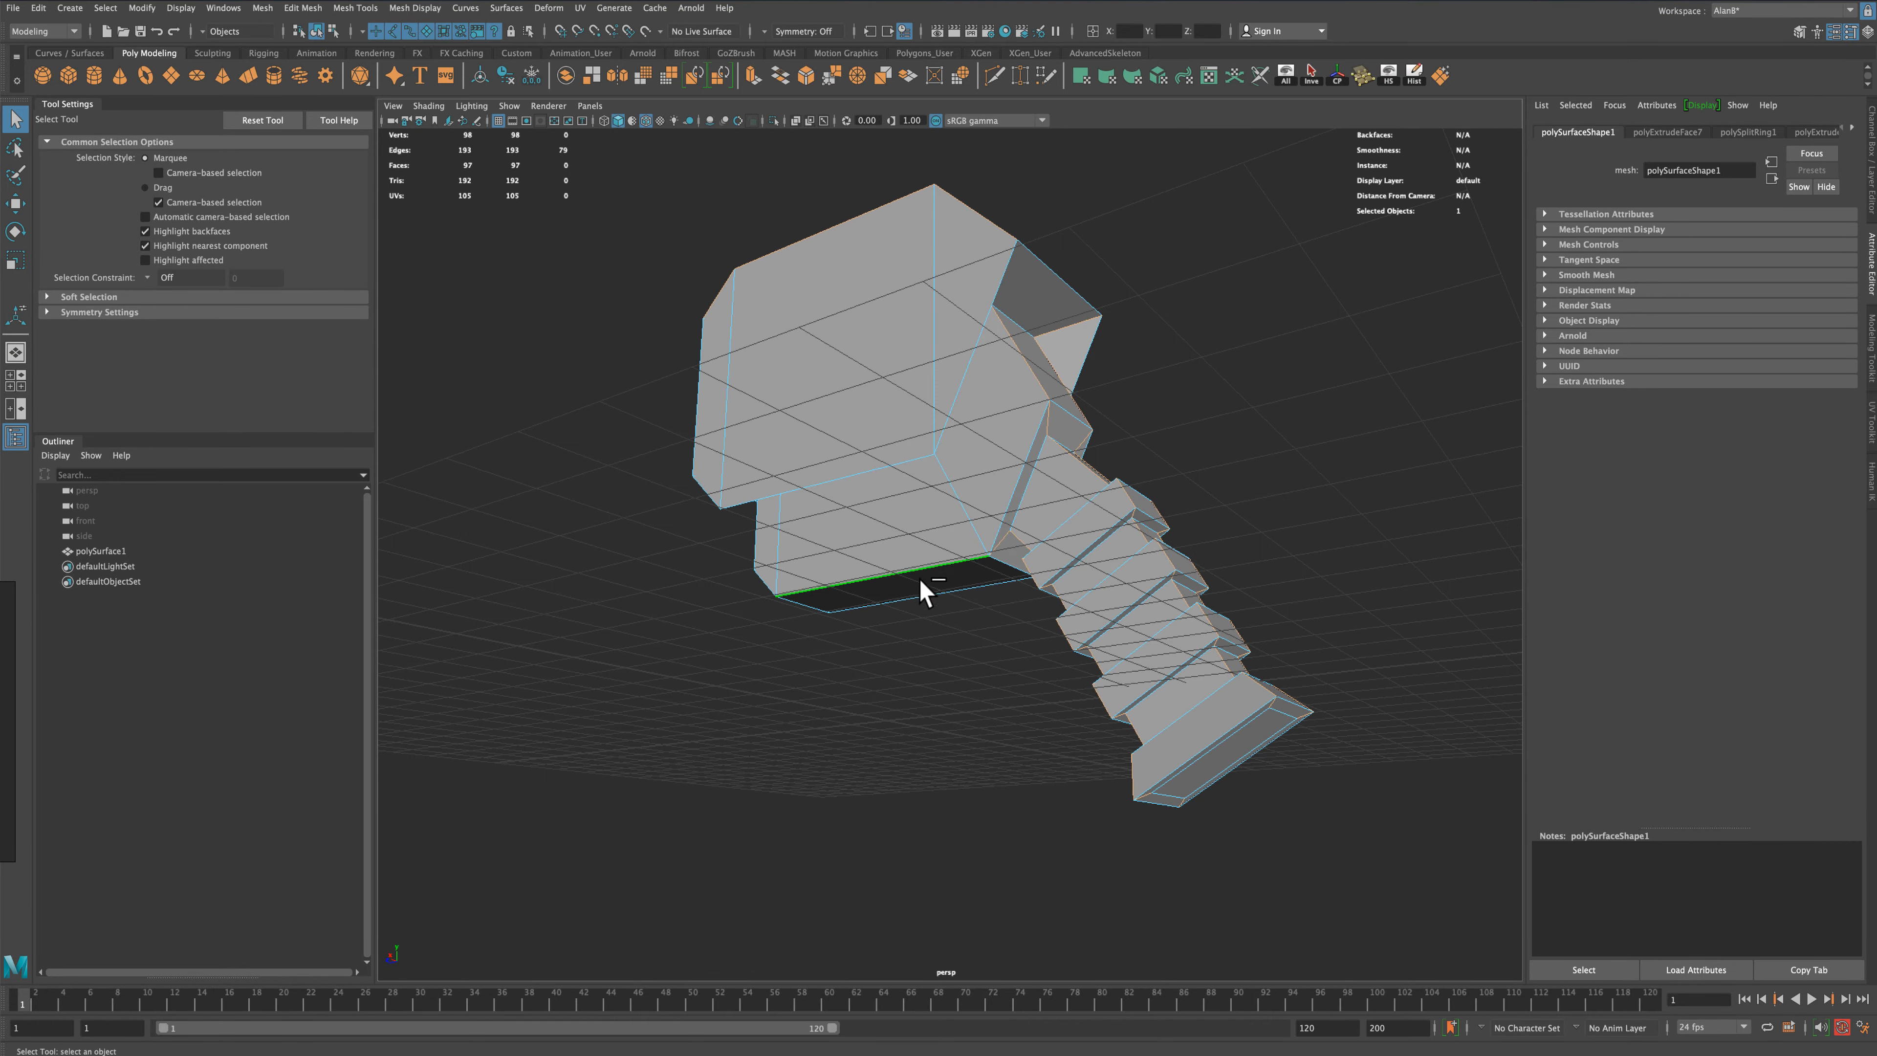
alt+drag(1007, 784, 1309, 786)
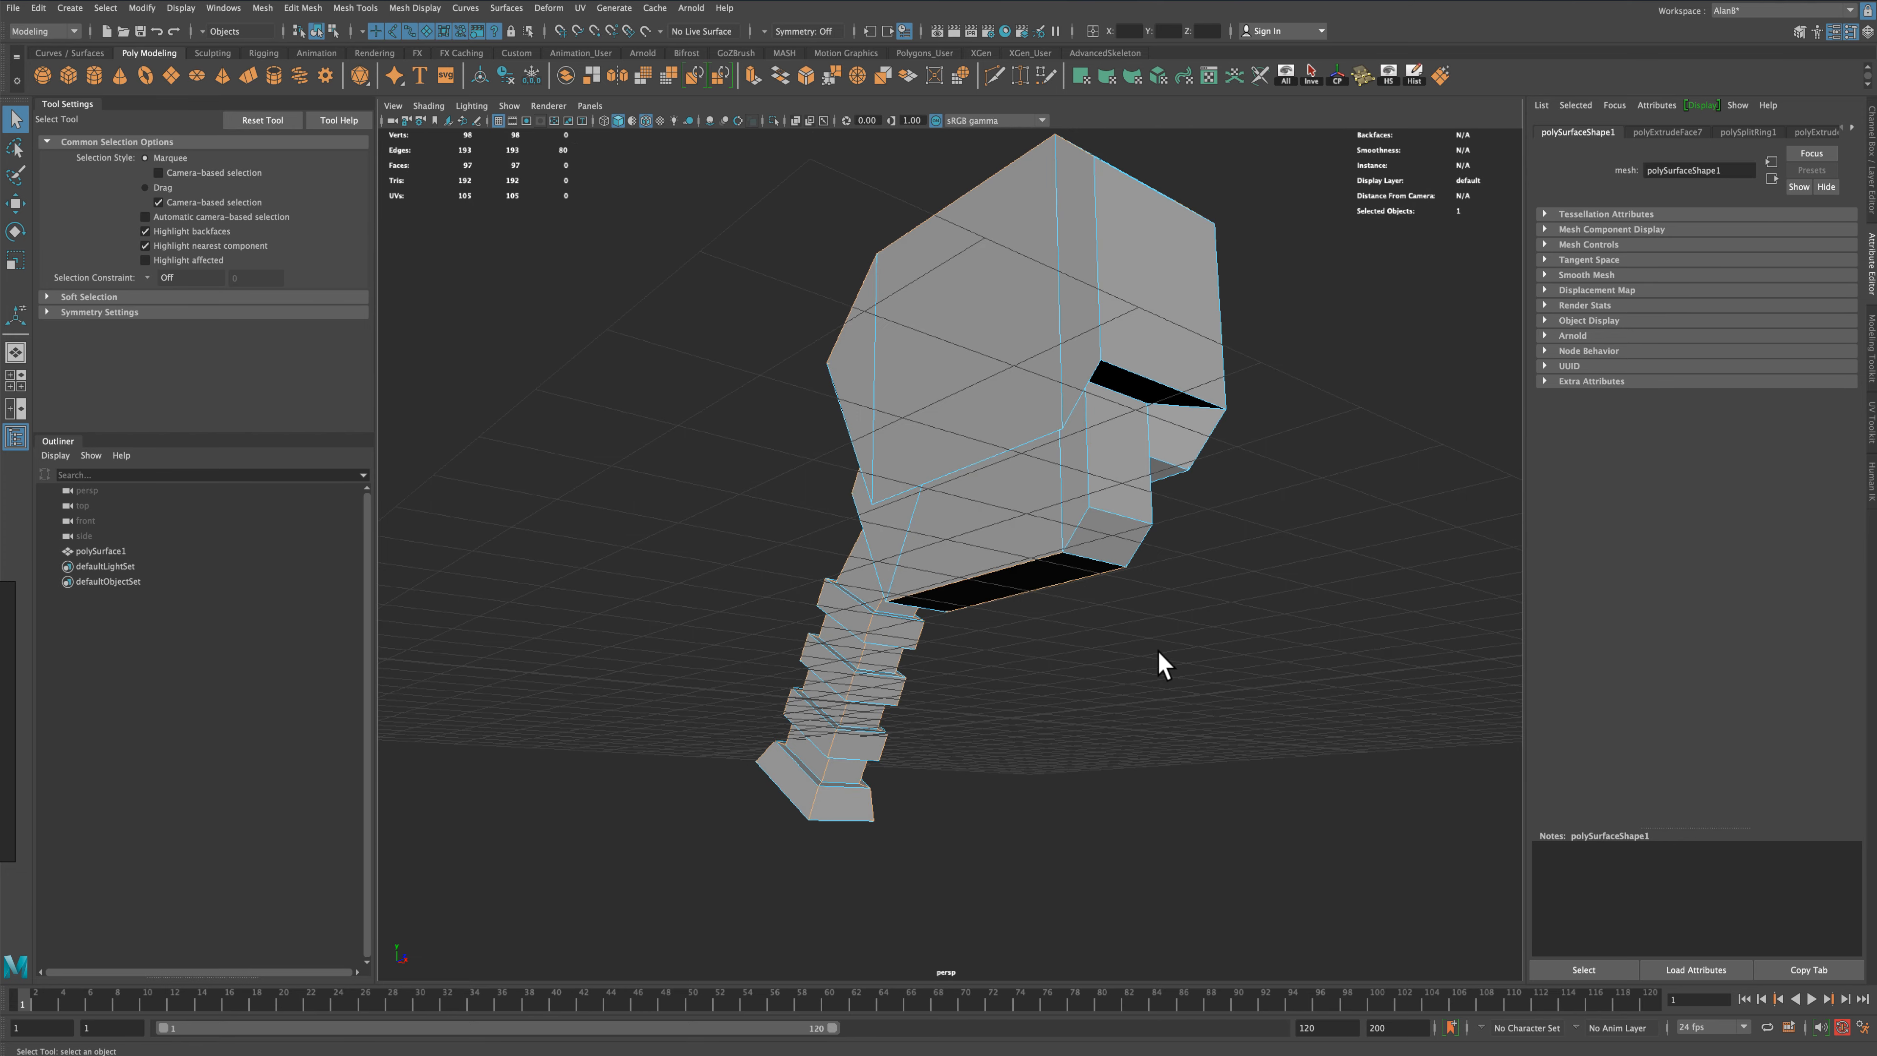
shift+double_click(1075, 535)
shift+click(1141, 536)
Add the head's underside edges, where it overhangs the lower section, to the edge selection
alt+drag(1266, 641, 1144, 633)
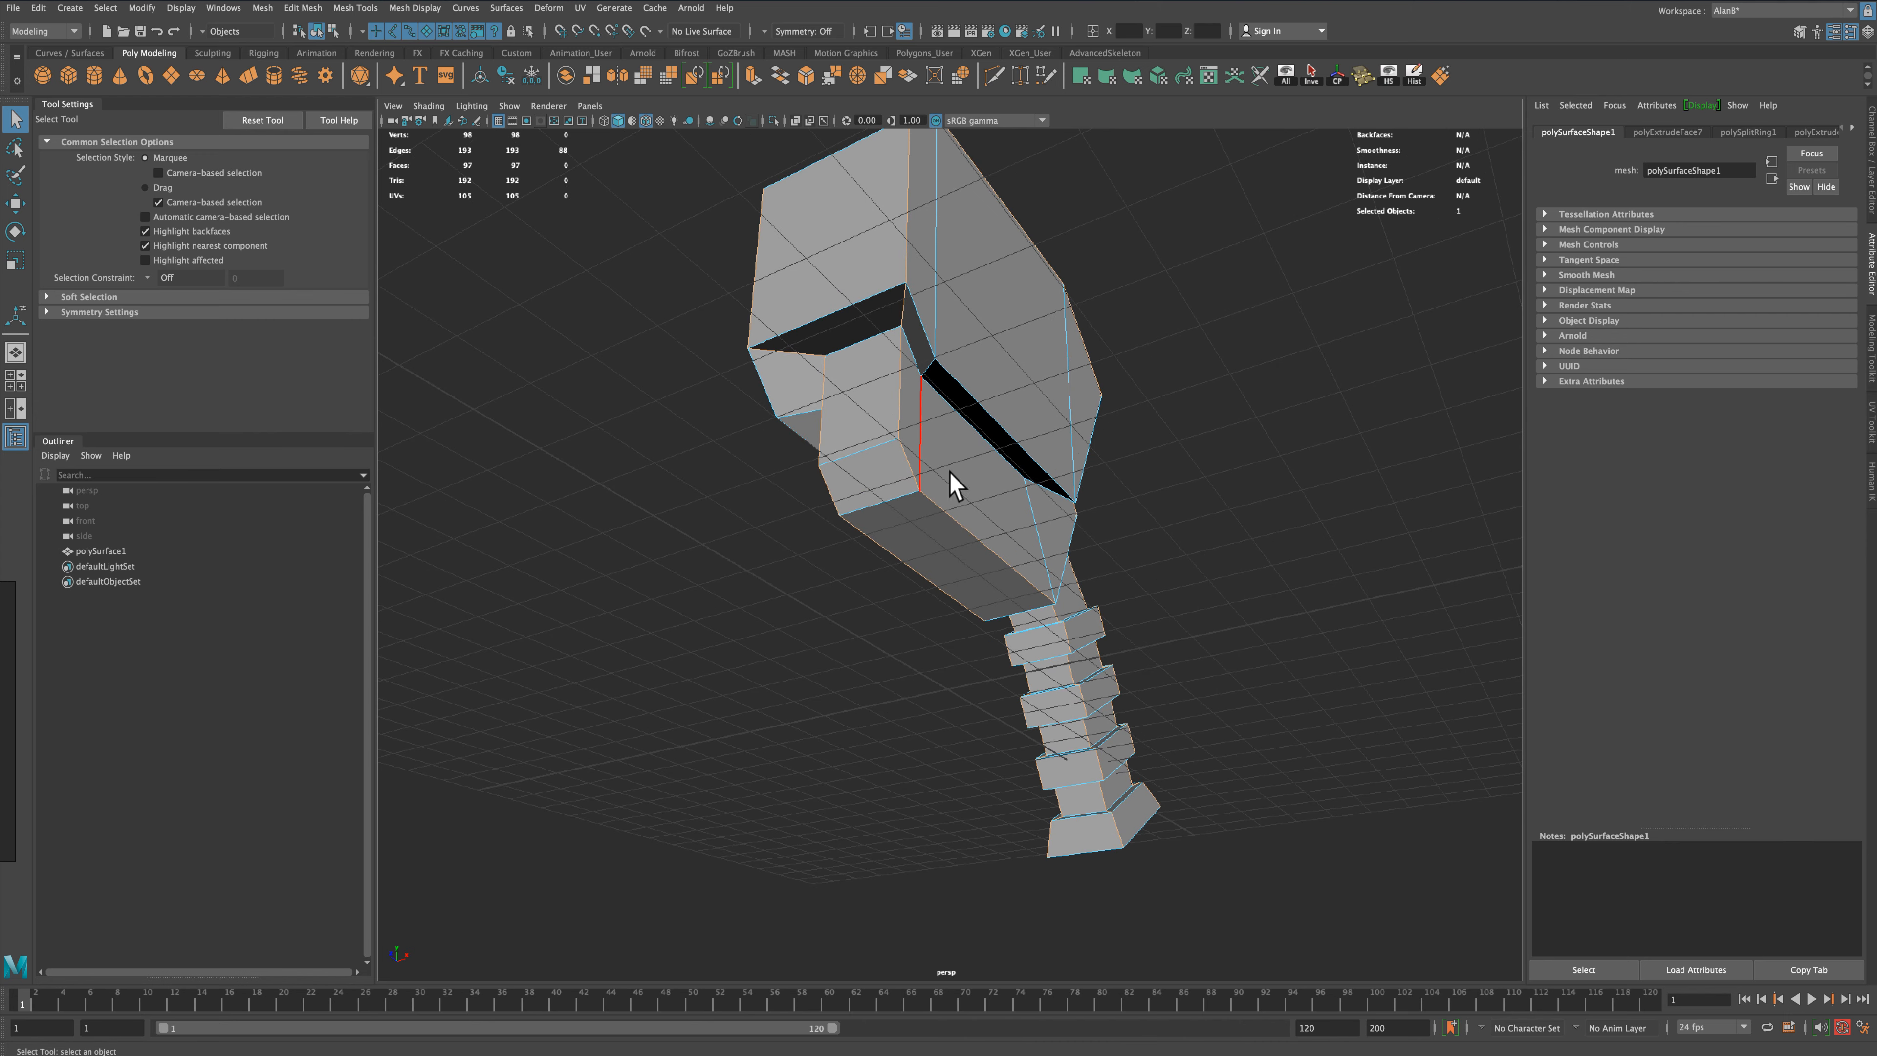
shift+click(918, 320)
shift+click(872, 302)
shift+click(972, 386)
alt+drag(1197, 471, 1013, 501)
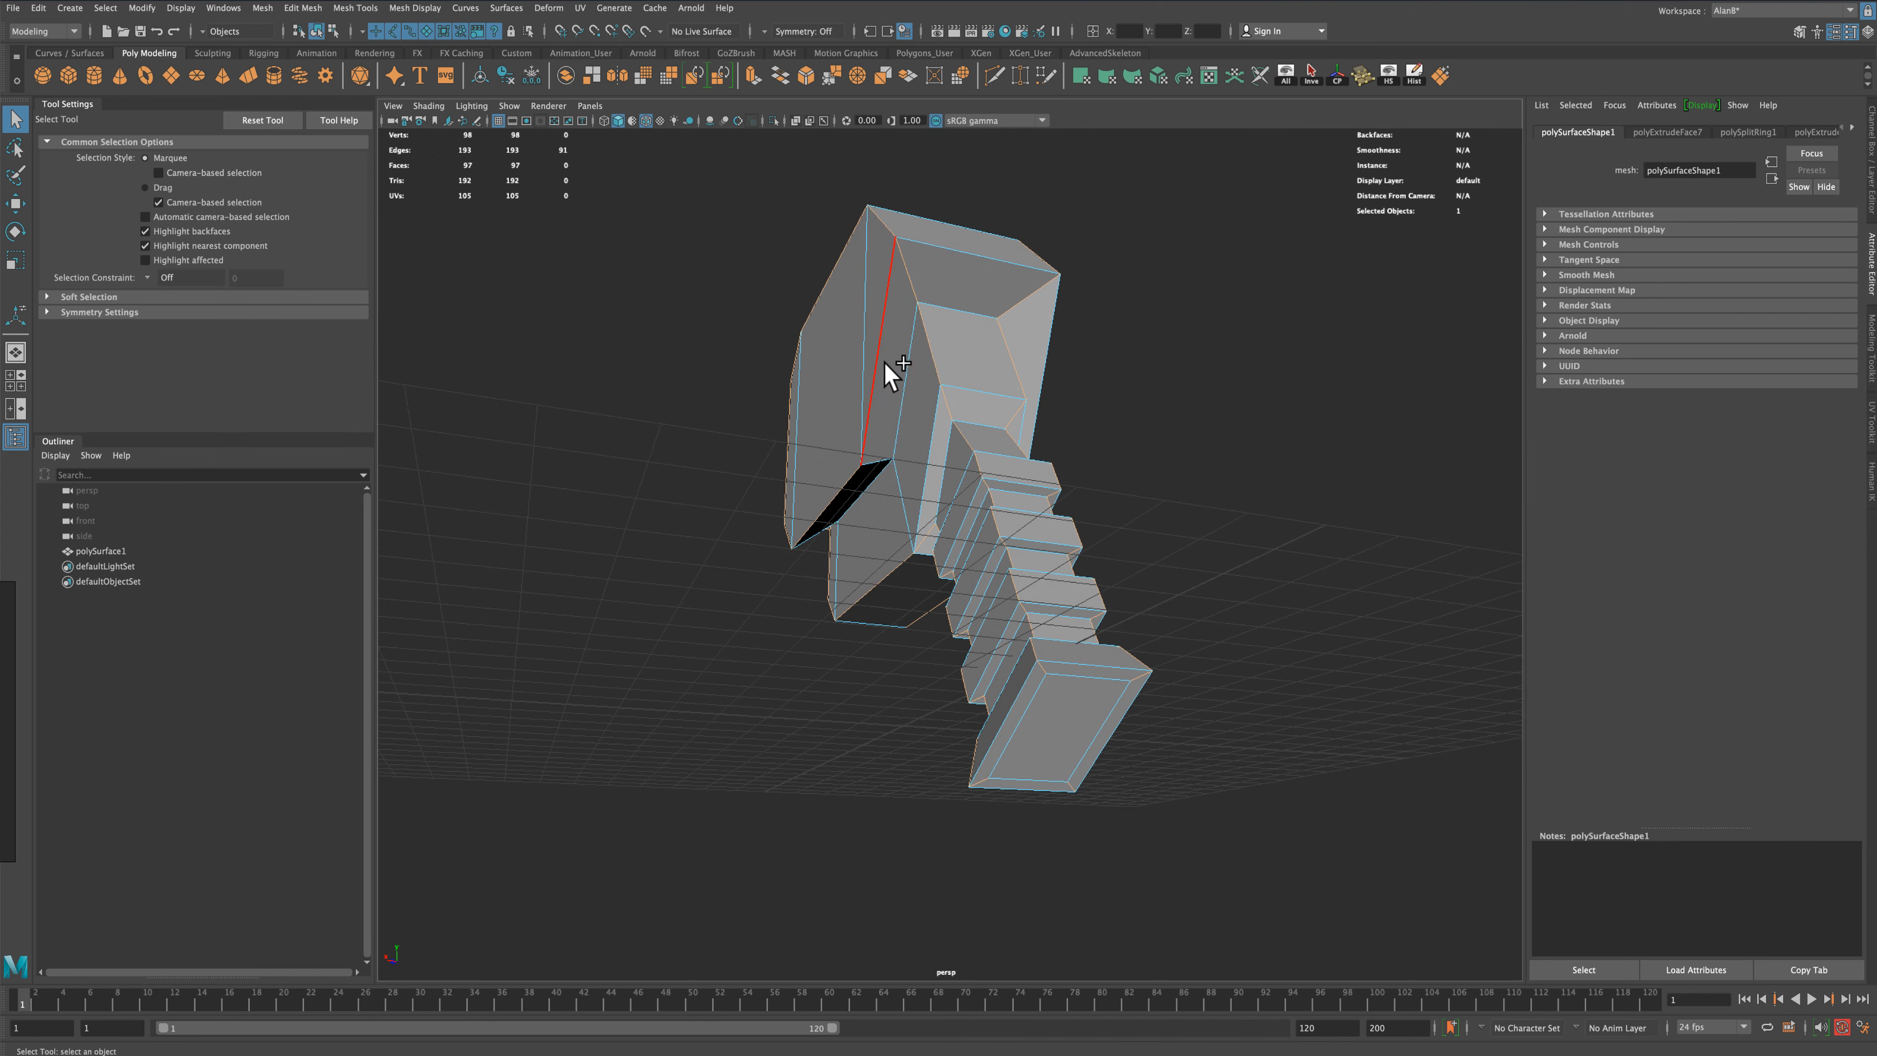
Add the matching underside edge on the head's opposite side and the remaining rear edges to the selection
alt+drag(1230, 420, 1122, 440)
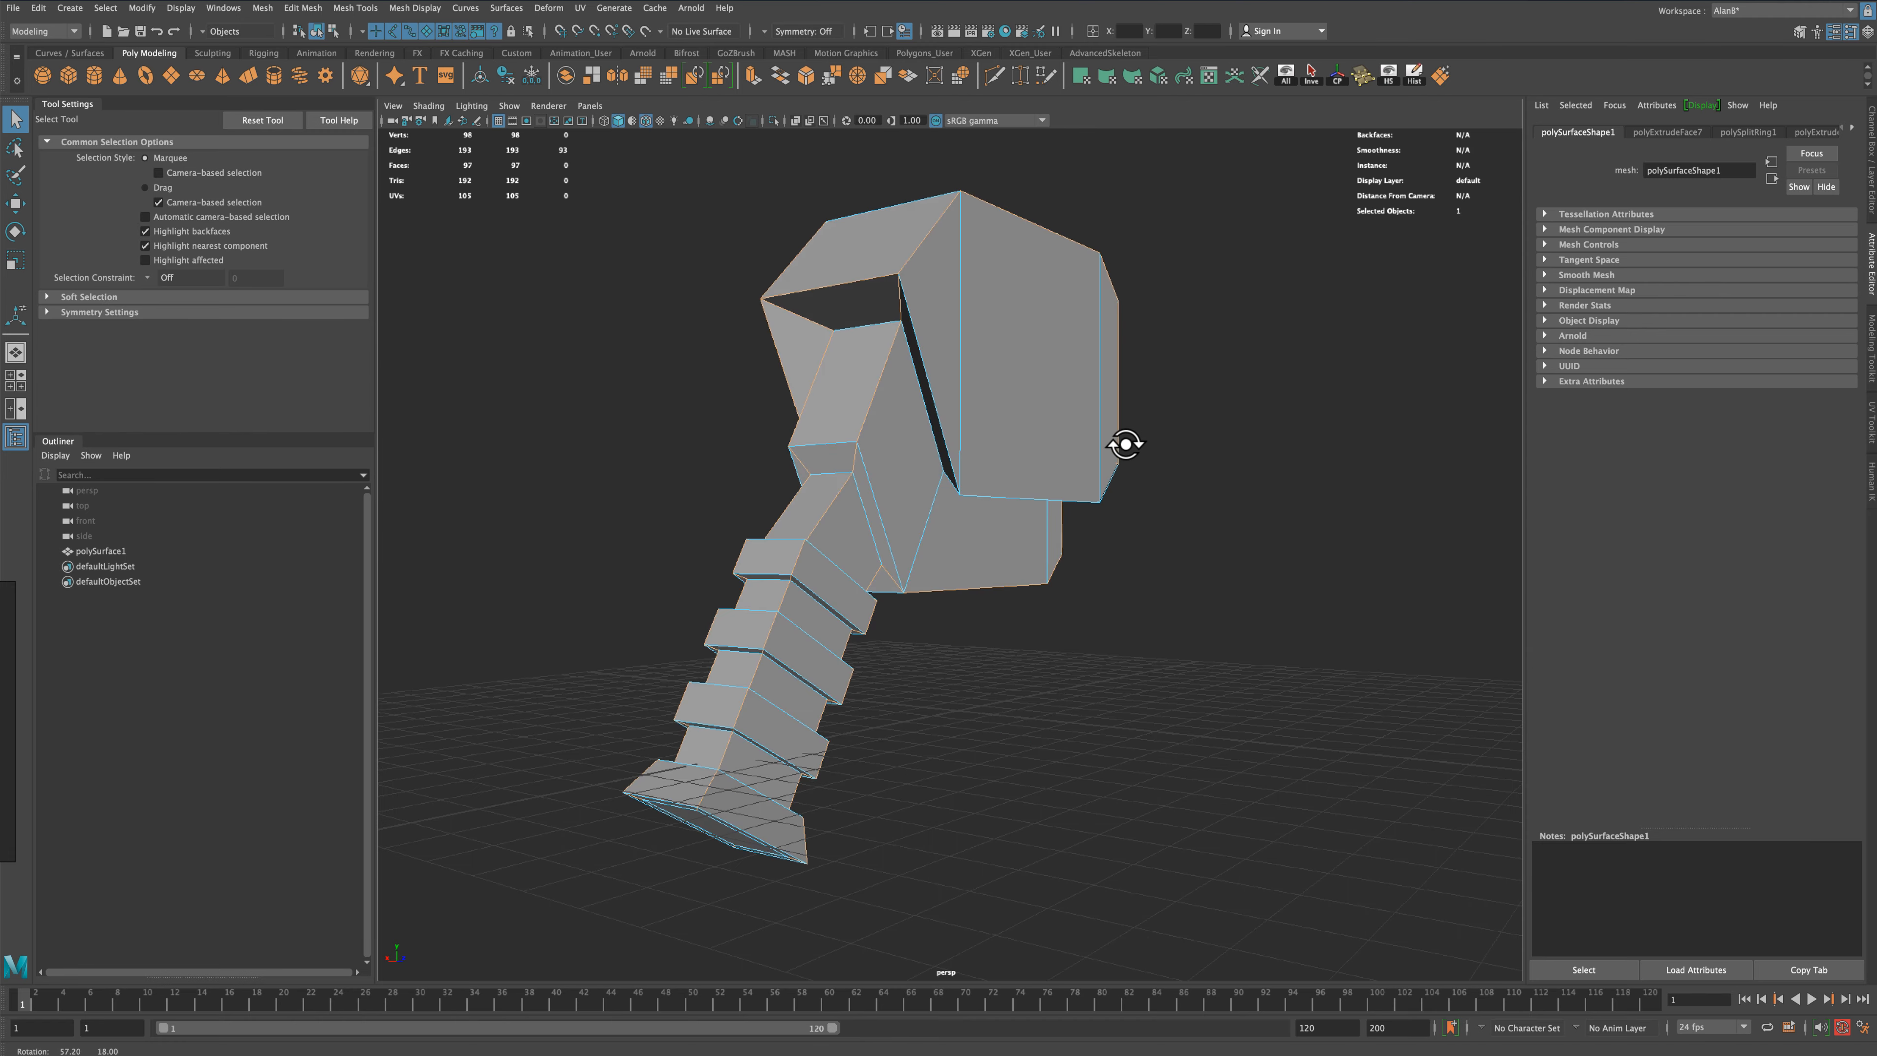
alt+drag(1263, 538, 1221, 515)
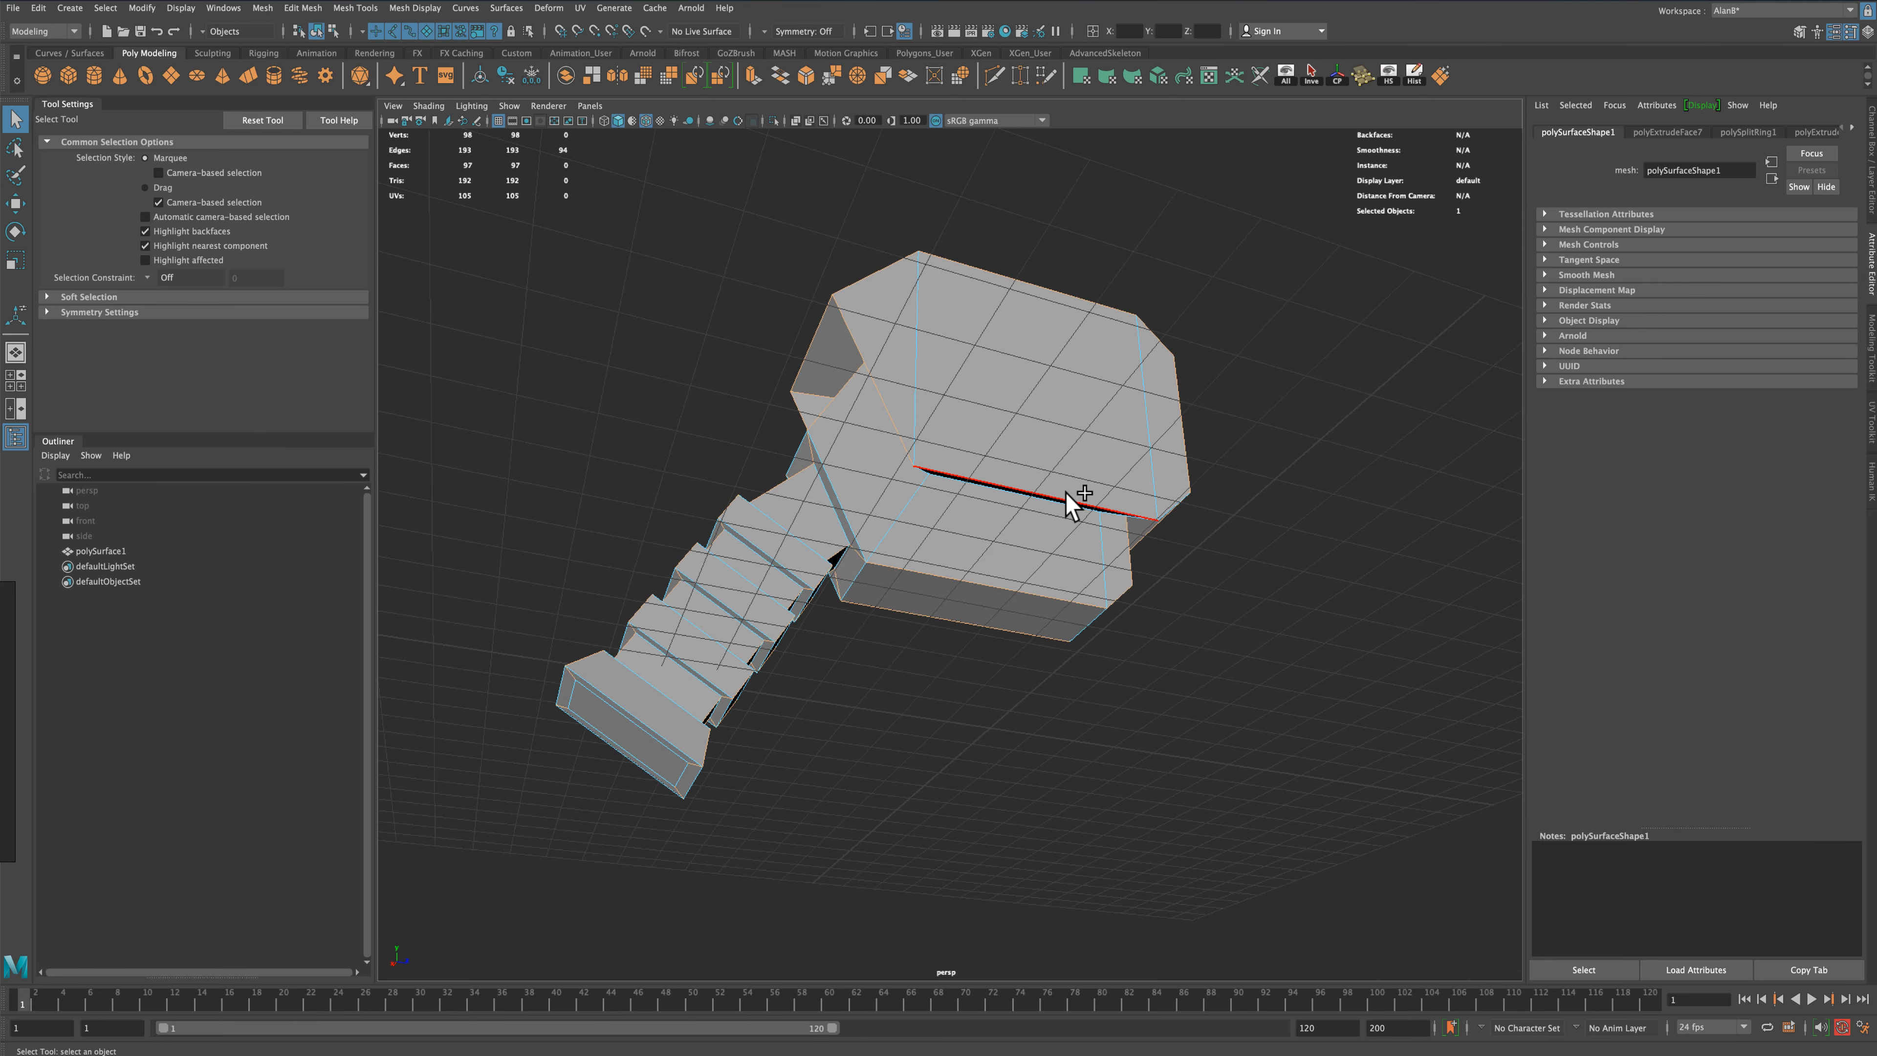
shift+click(1066, 493)
alt+drag(1333, 600, 1182, 608)
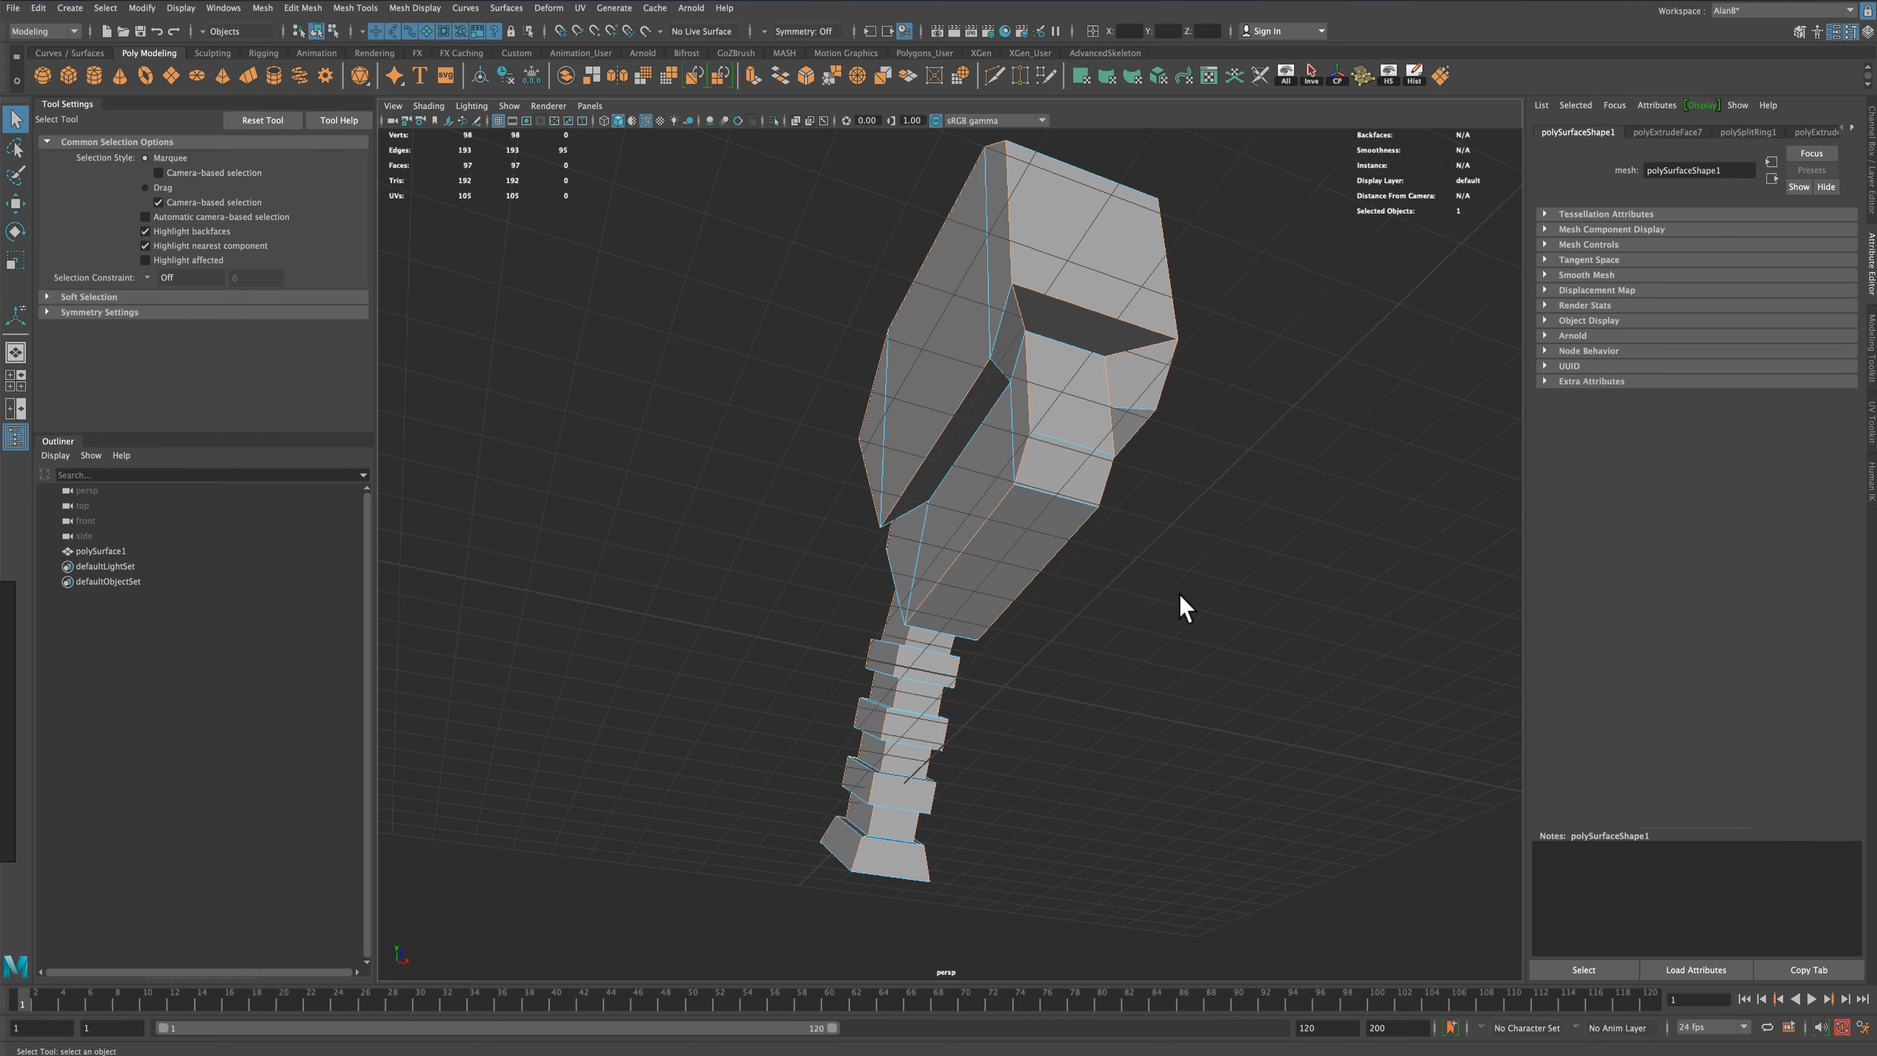
alt+drag(1304, 489, 881, 528)
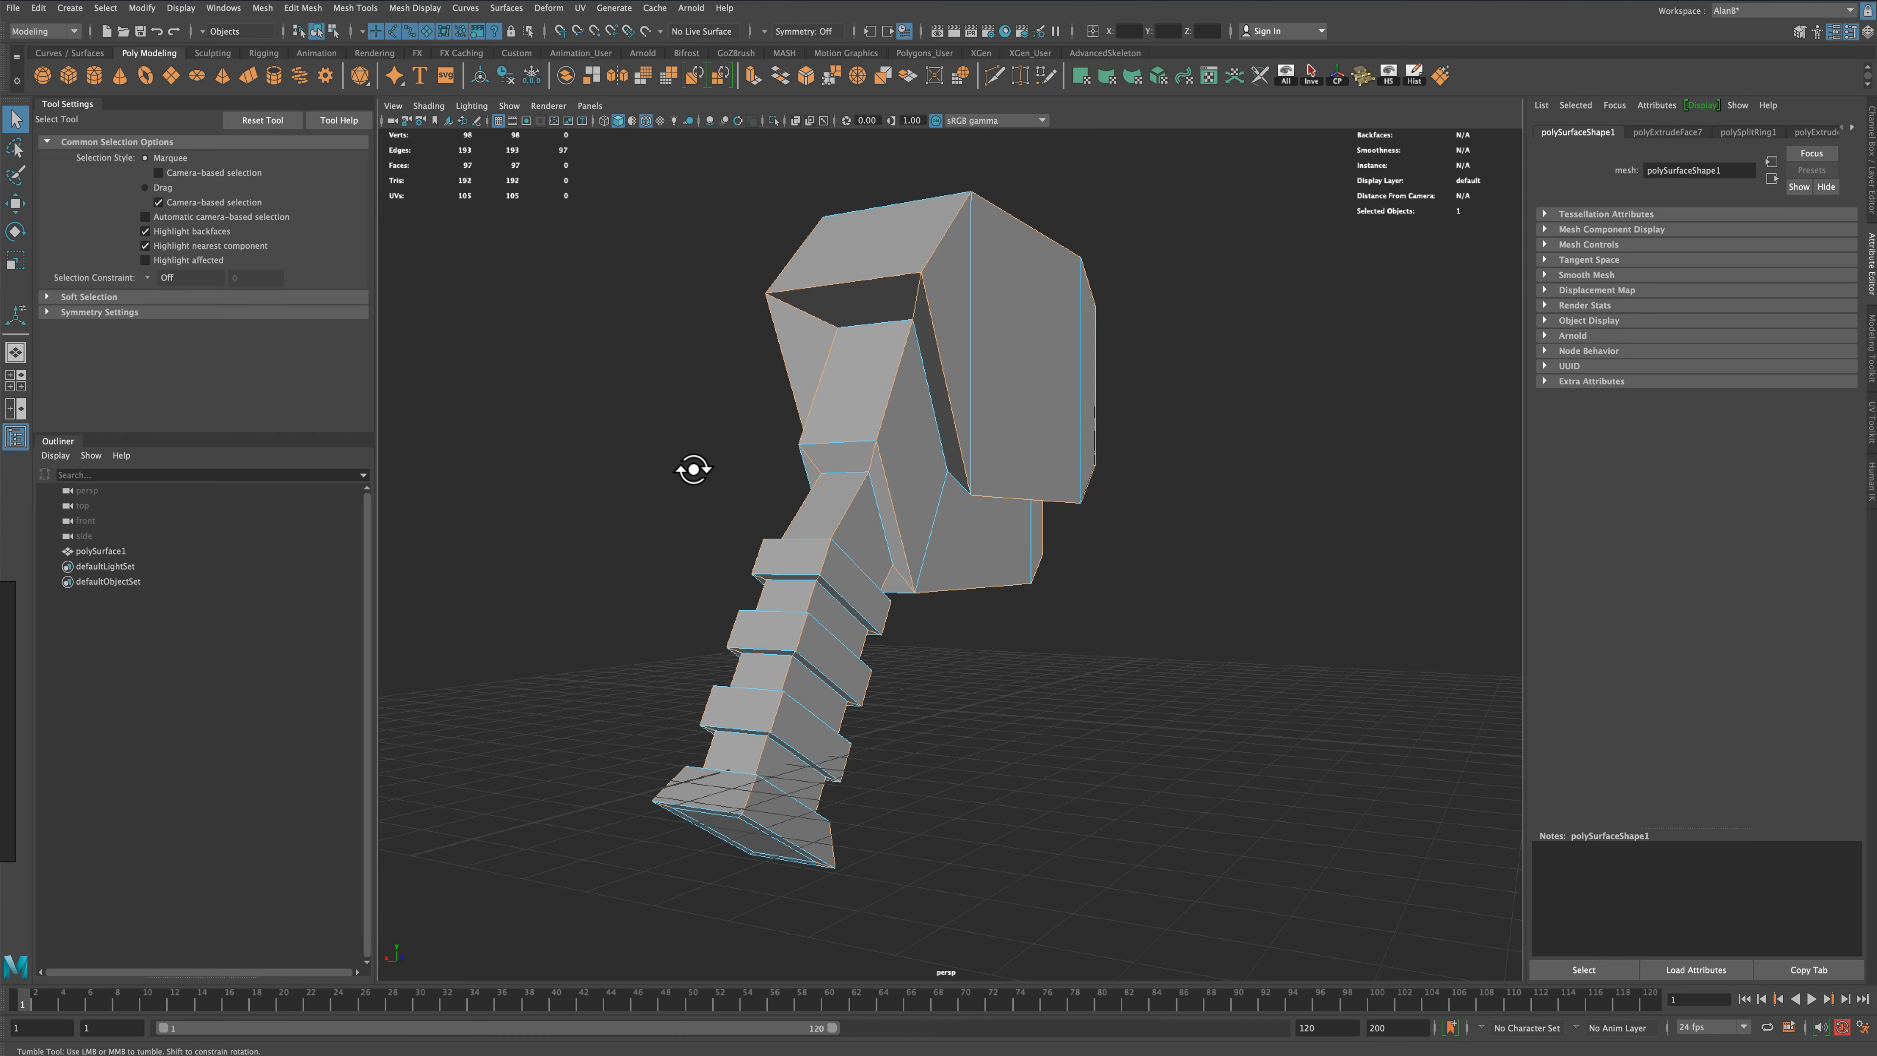
alt+drag(691, 470, 917, 518)
shift+click(917, 517)
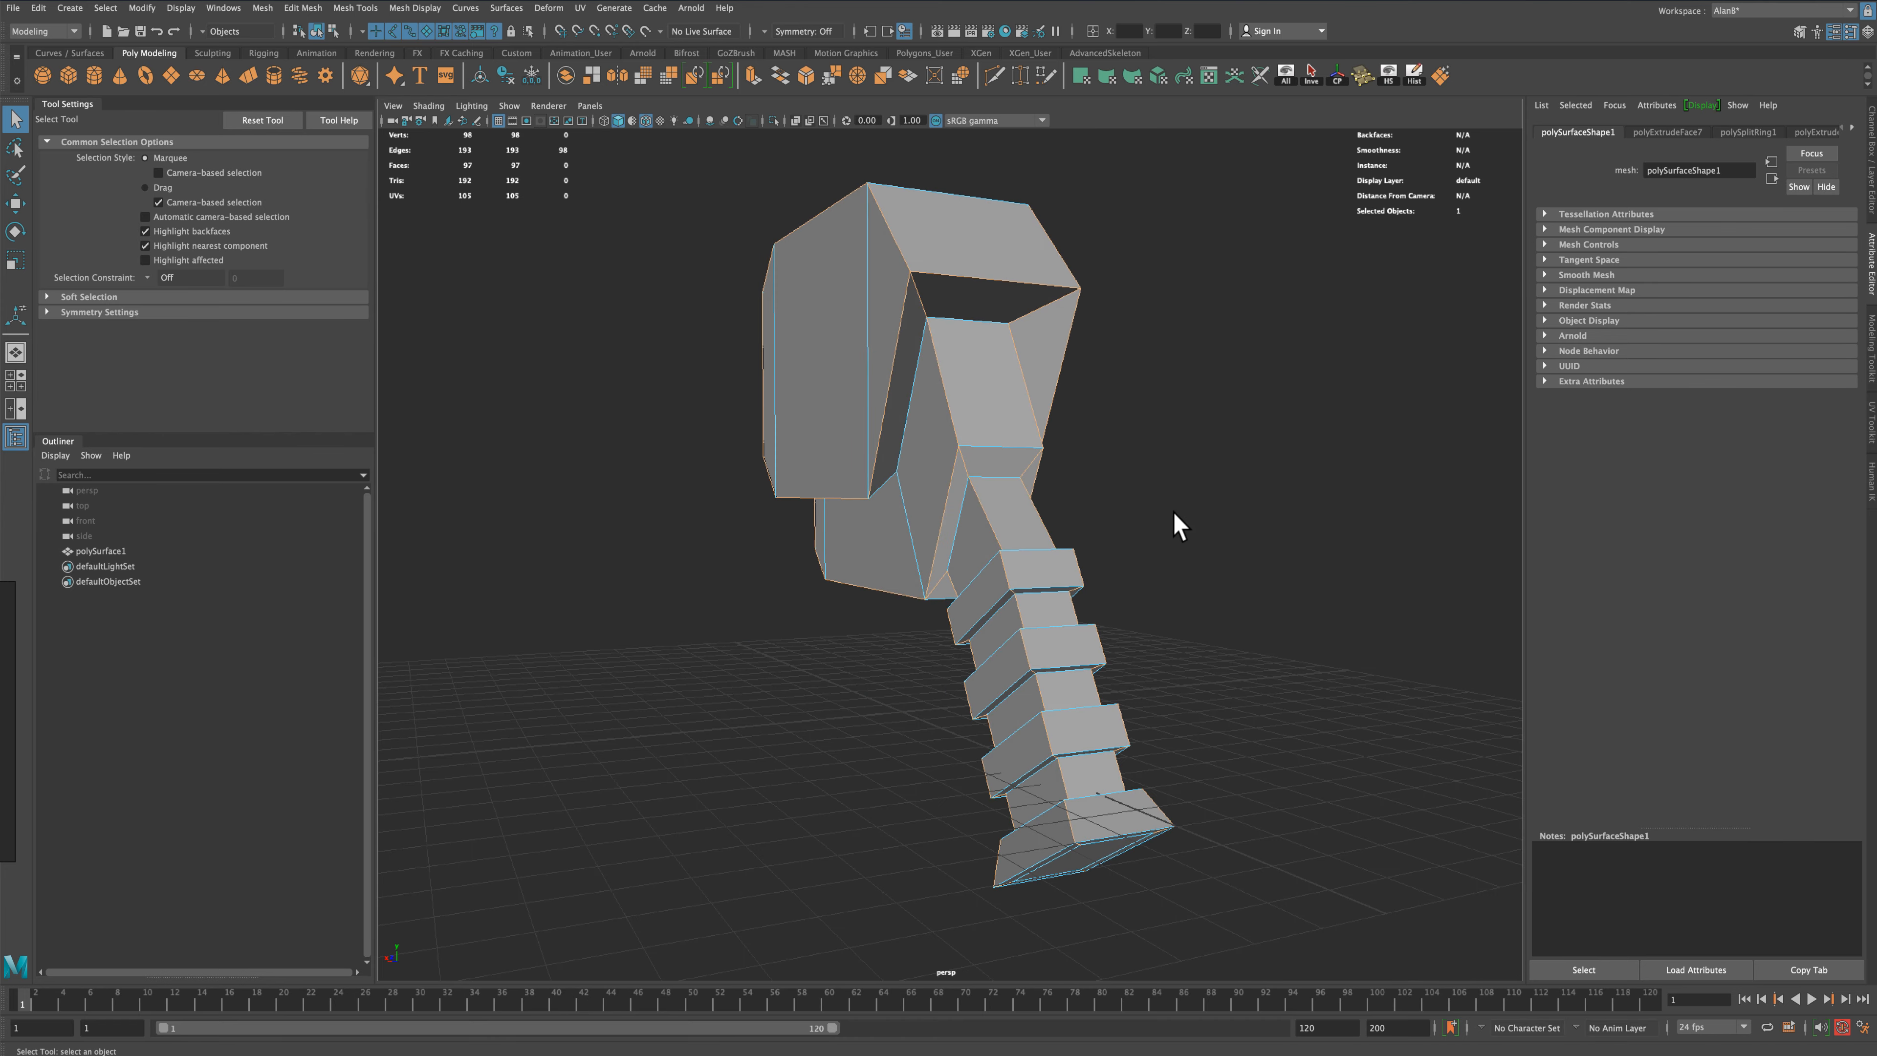
Add the remaining outline edges around the head, including those at its sloped upper front, to the selection
alt+drag(1174, 524, 926, 390)
shift+click(926, 390)
alt+drag(1347, 494, 1165, 486)
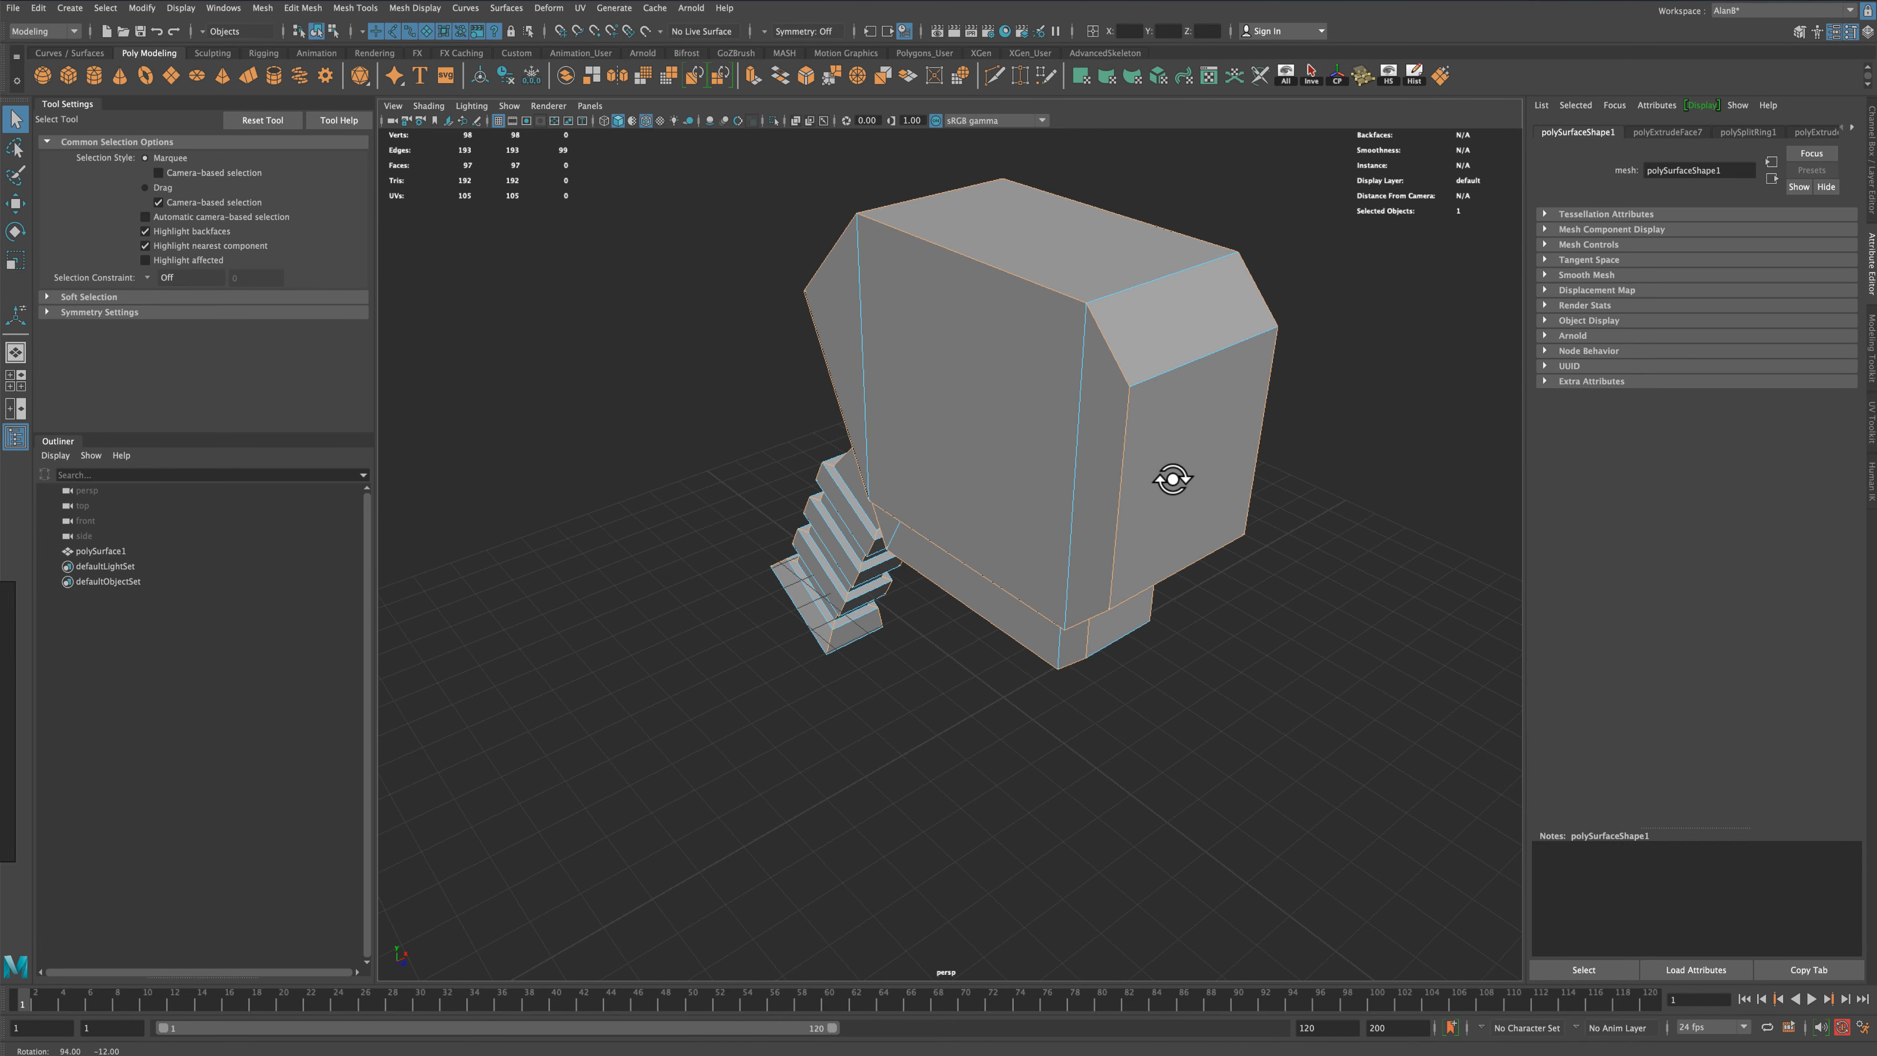
shift+click(1164, 288)
alt+drag(1387, 474, 1149, 451)
shift+click(1133, 270)
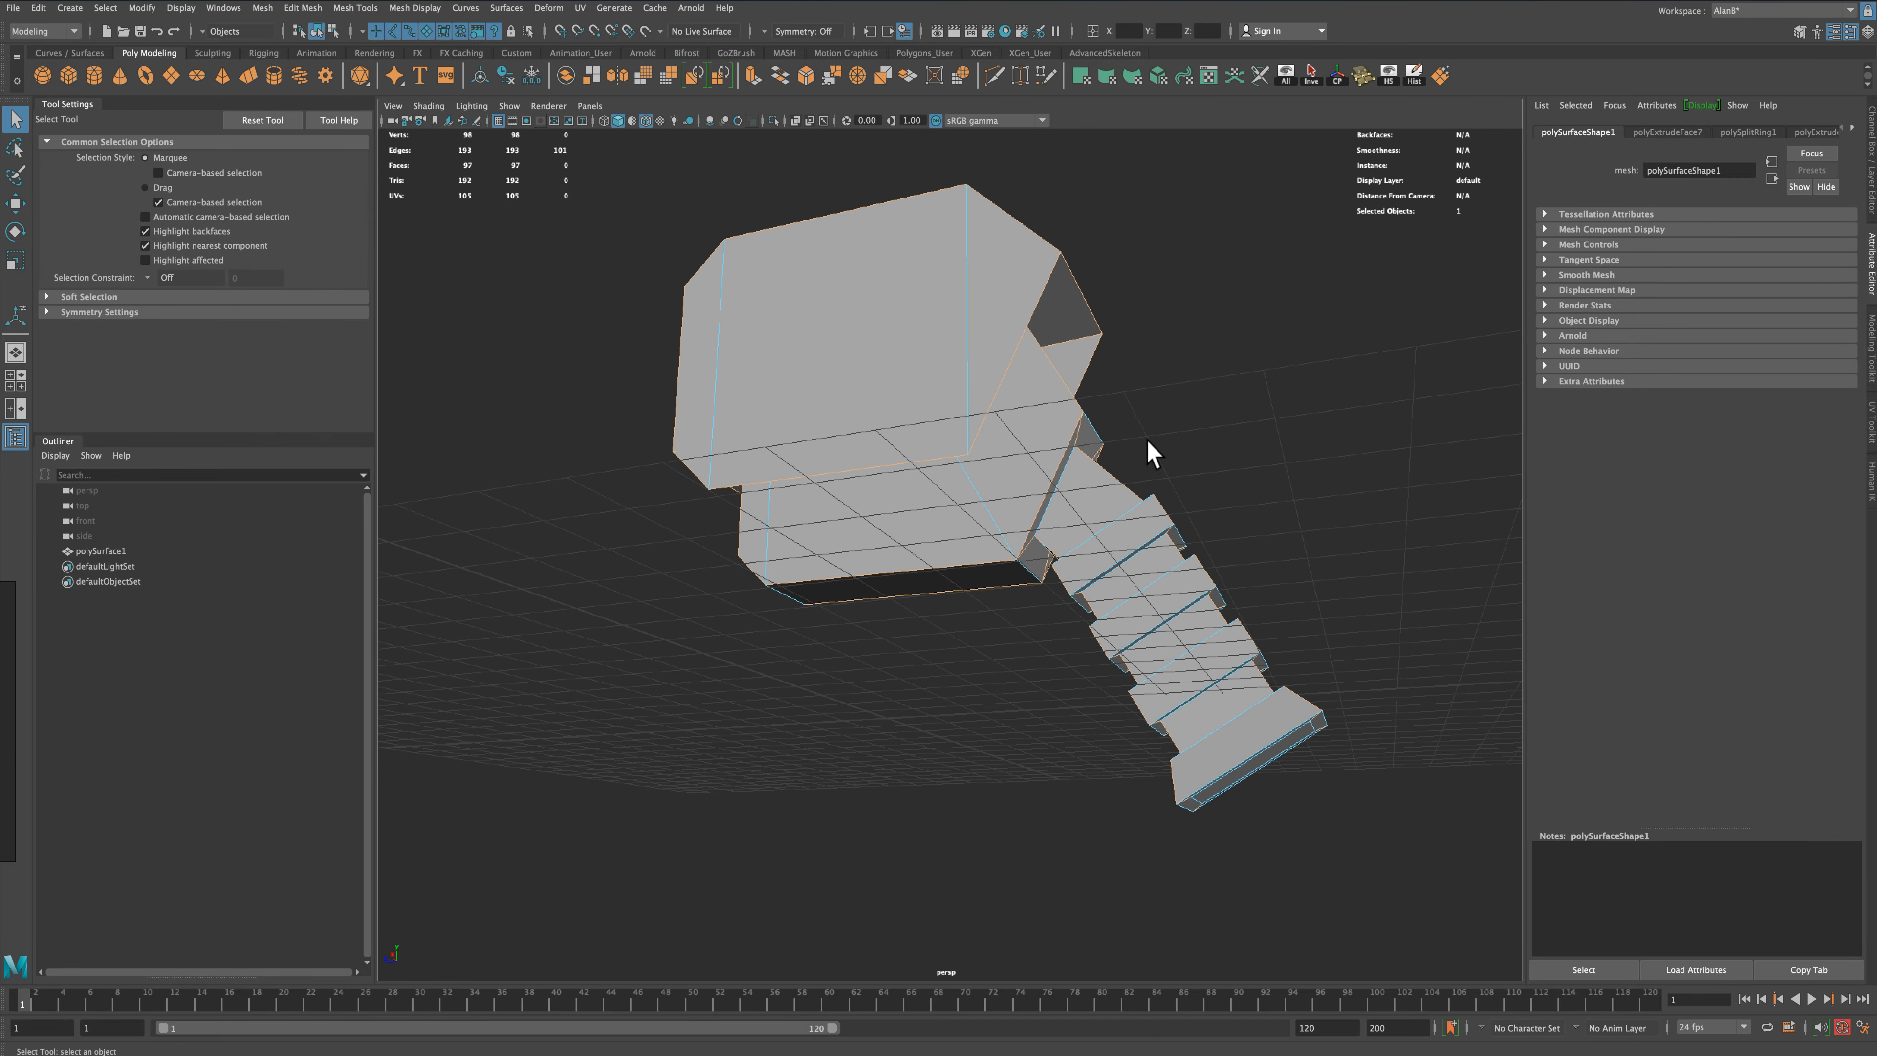
Add the short cross edges at the bottom rear and bottom front of the lower section to complete the selection
shift+click(1023, 576)
shift+click(796, 595)
alt+drag(826, 670, 941, 693)
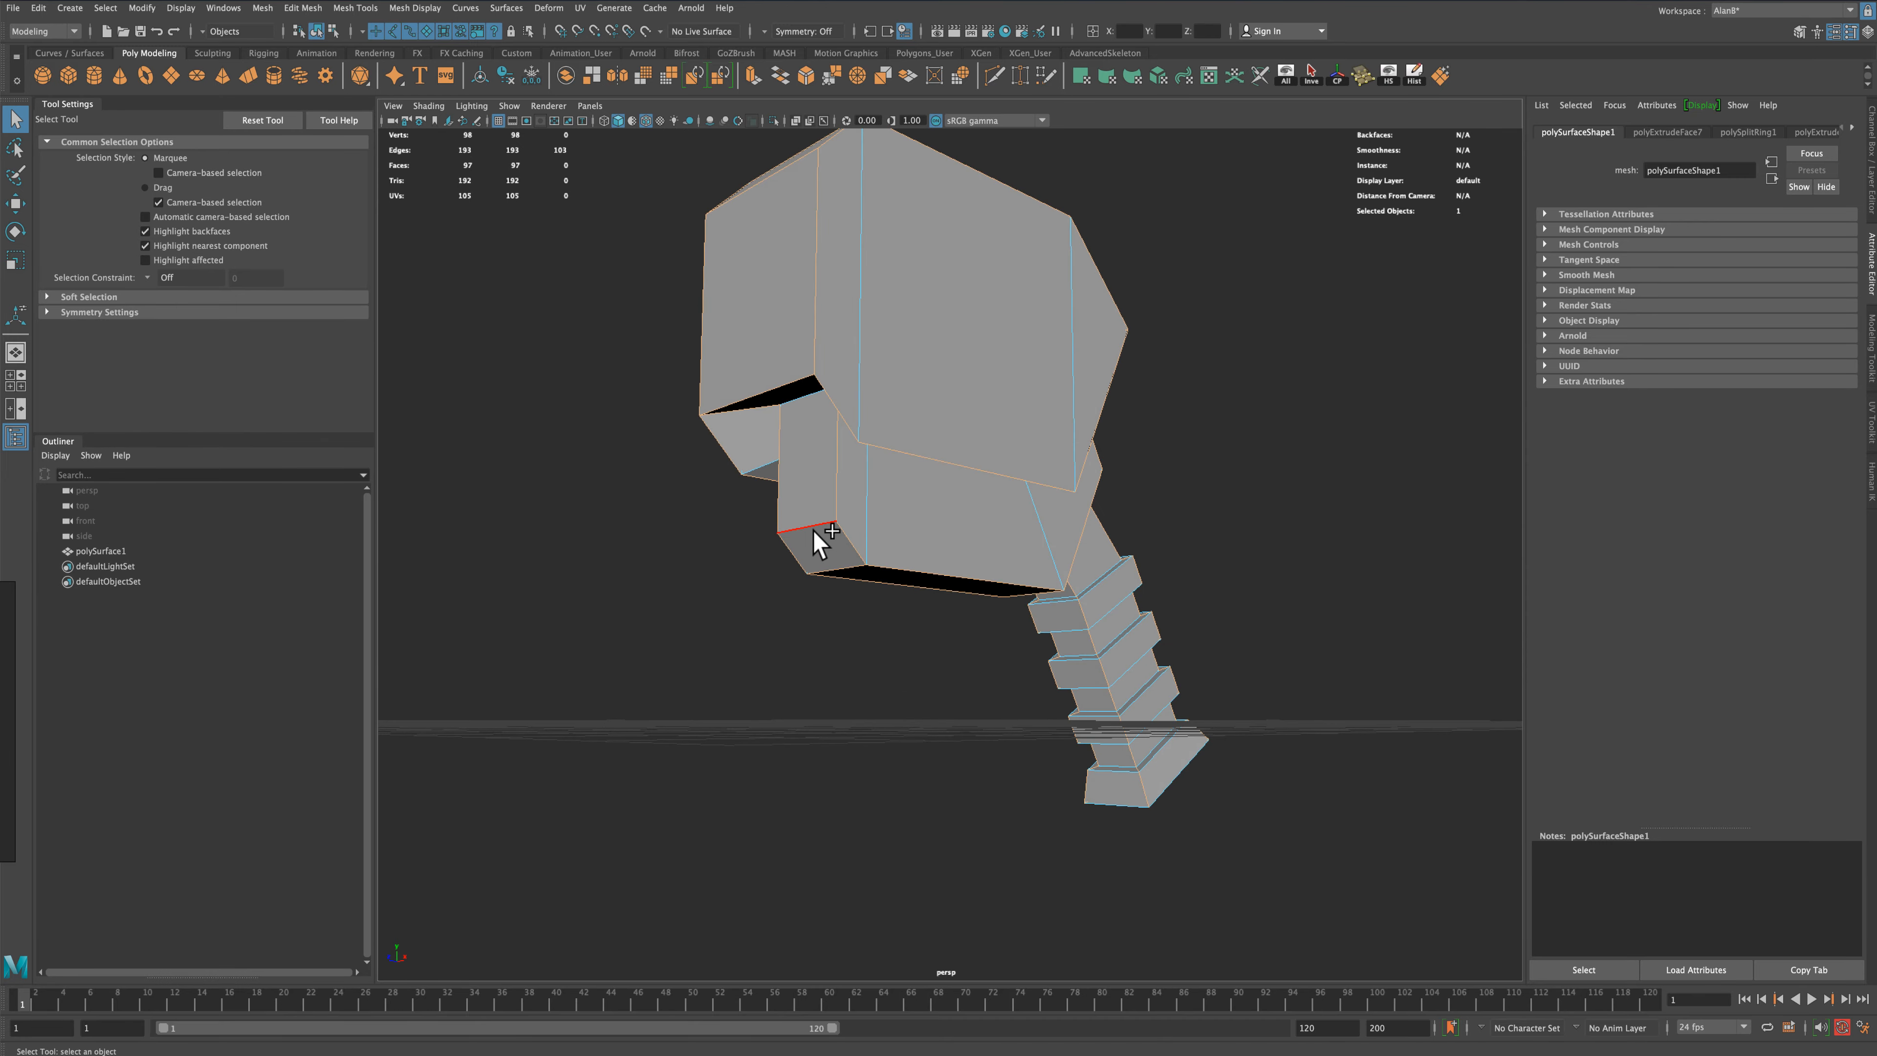
mouse_move(1260, 488)
alt+mouse_down()
mouse_move(1265, 389)
mouse_move(1284, 398)
mouse_move(1262, 424)
mouse_move(1274, 444)
mouse_move(972, 487)
mouse_move(1269, 529)
mouse_move(1306, 507)
mouse_move(1249, 480)
alt+mouse_up()
shift+click(823, 353)
Bevel the selected edges with a fraction of 0.9 and one segment
click(807, 76)
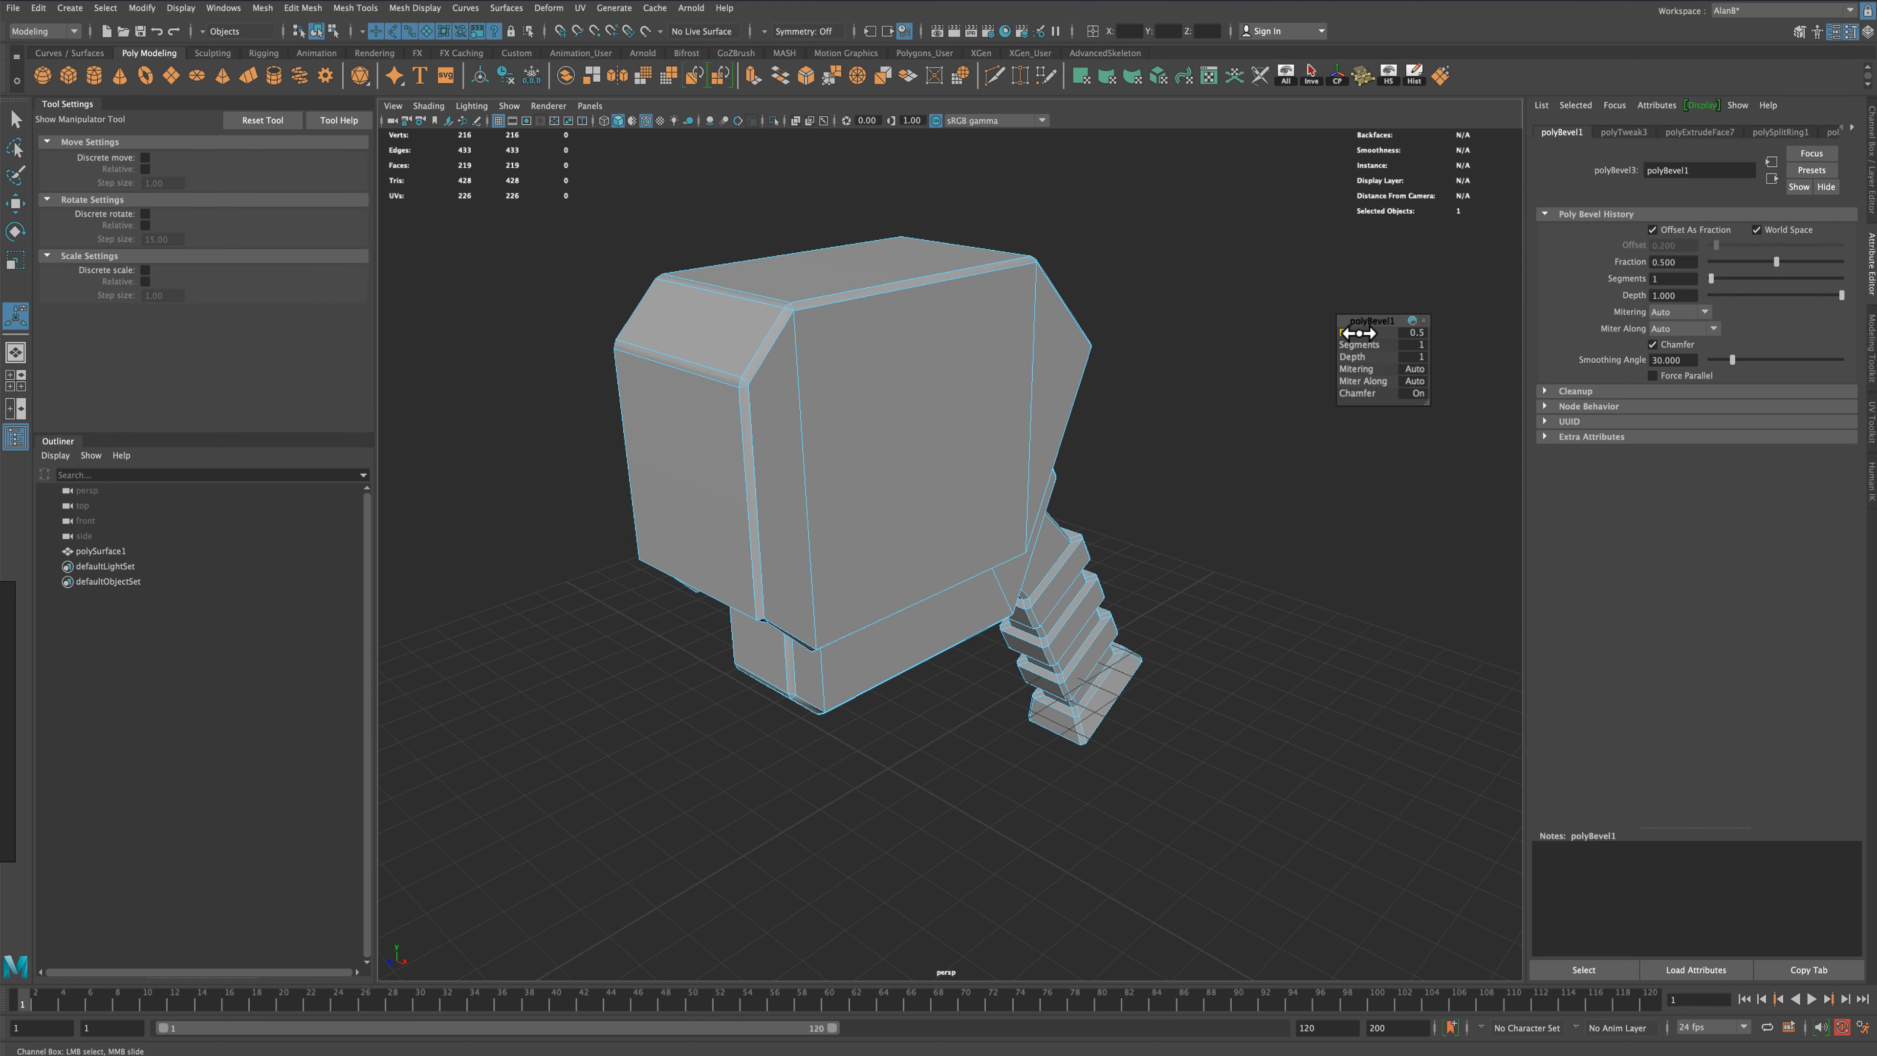
drag(1359, 333, 1359, 334)
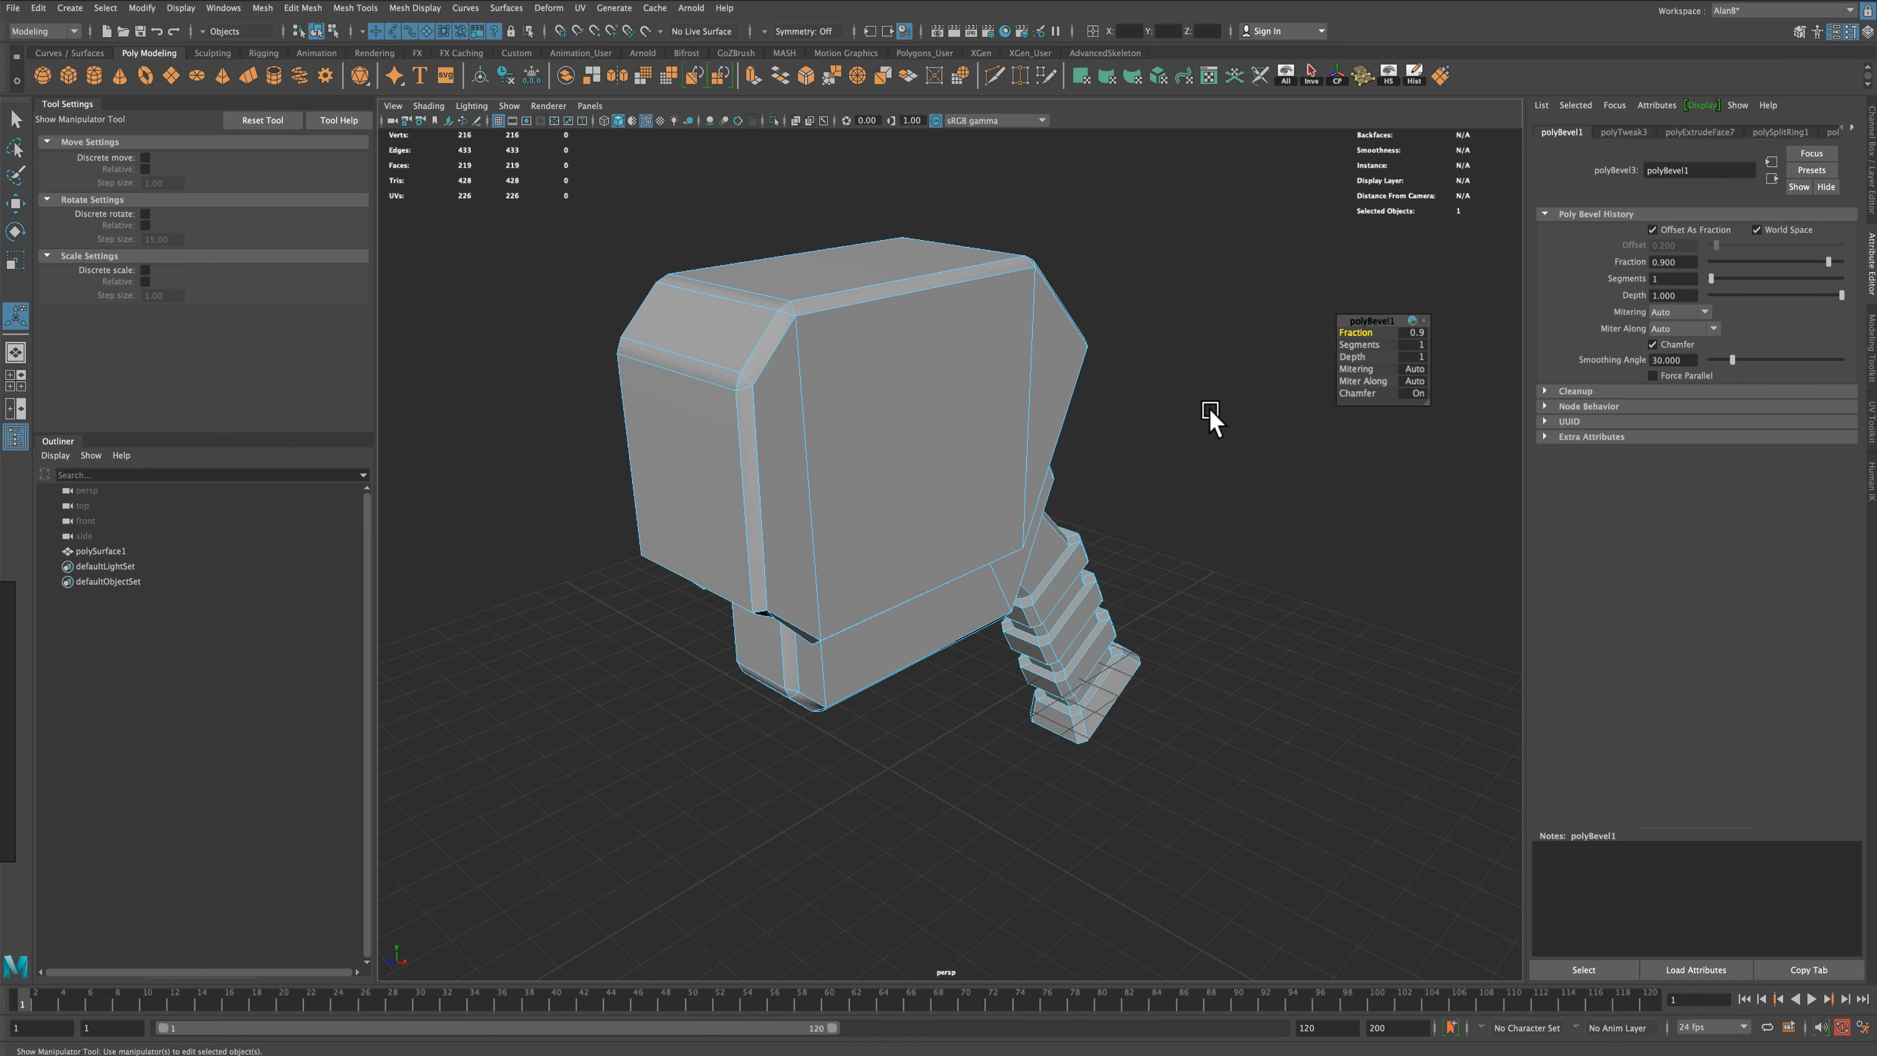
alt+drag(1210, 415, 1186, 386)
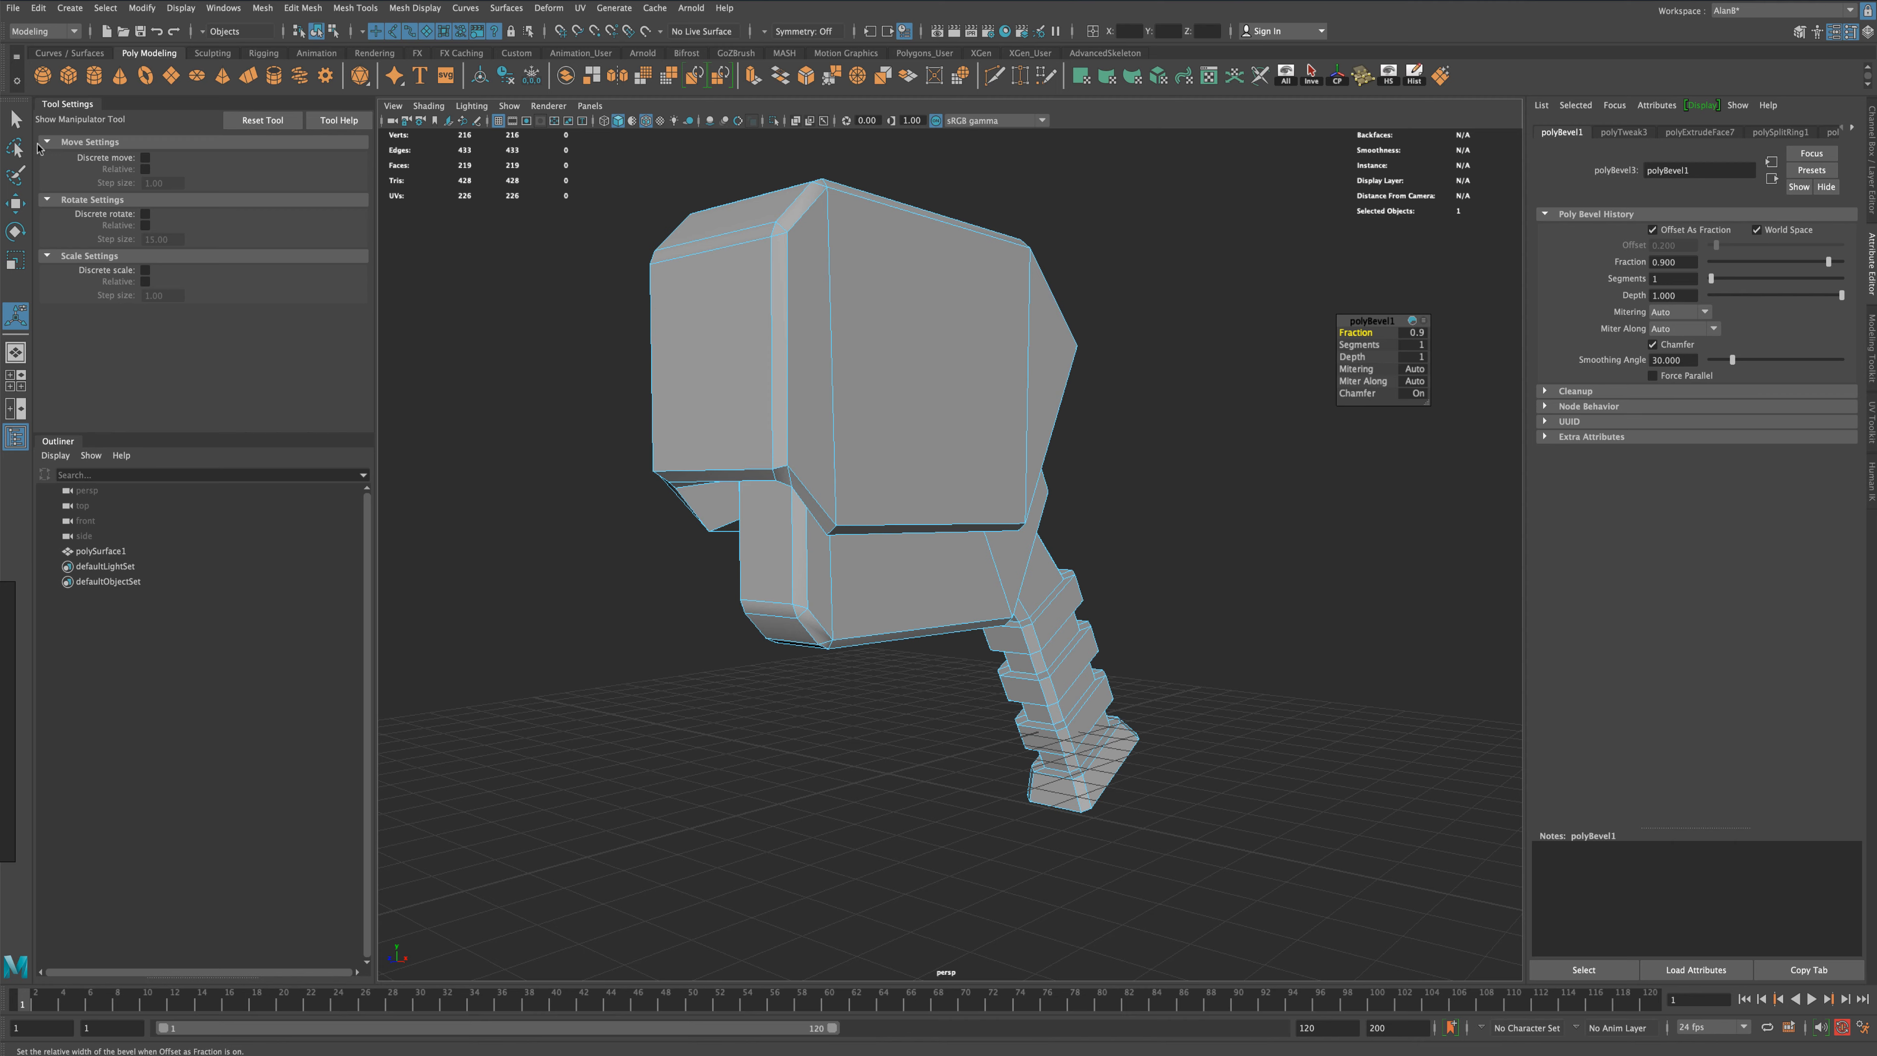
Return the mesh to object mode, clear the selection and inspect the bevelled model from the front and side
key(q)
right_drag(968, 419, 1026, 401)
click(1177, 449)
scroll(1212, 480, down, 3)
mouse_move(1223, 487)
alt+mouse_down()
mouse_move(809, 495)
mouse_move(1201, 505)
alt+mouse_up()
alt+middle_drag(1203, 518, 1242, 529)
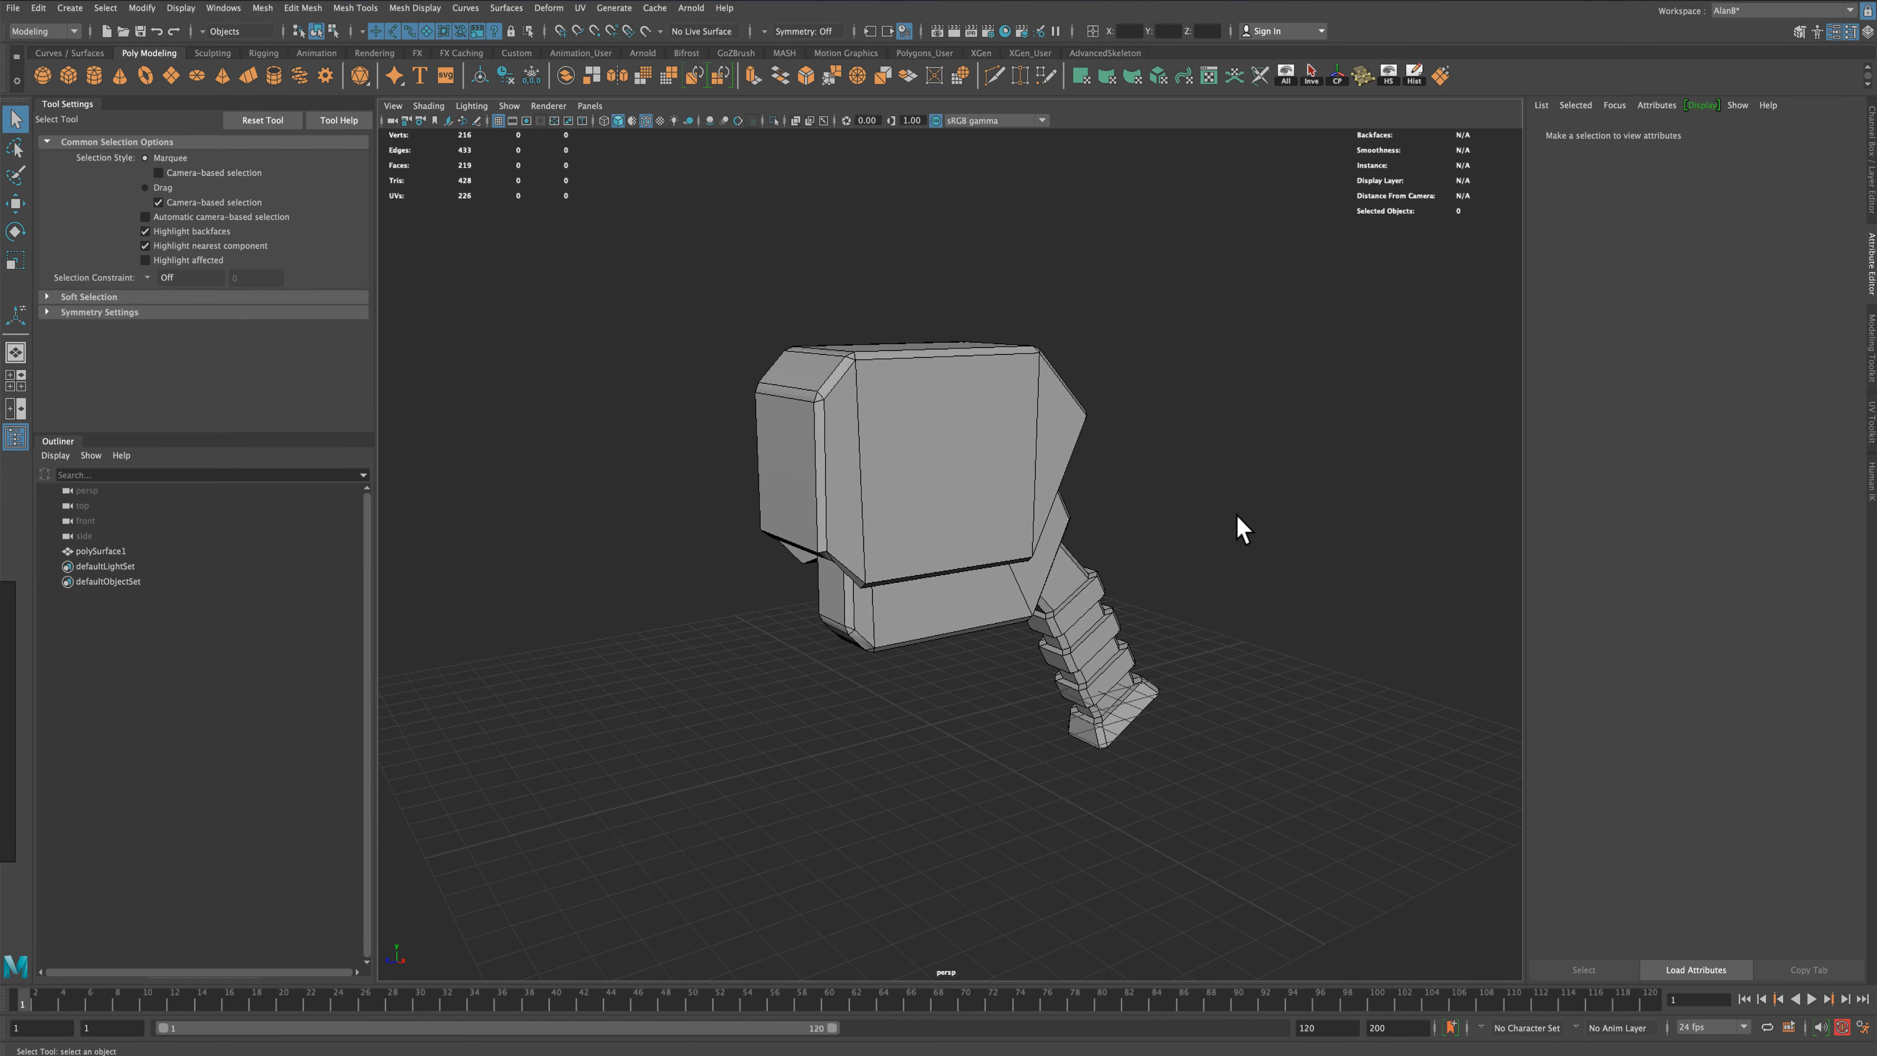
alt+drag(1234, 515, 1184, 509)
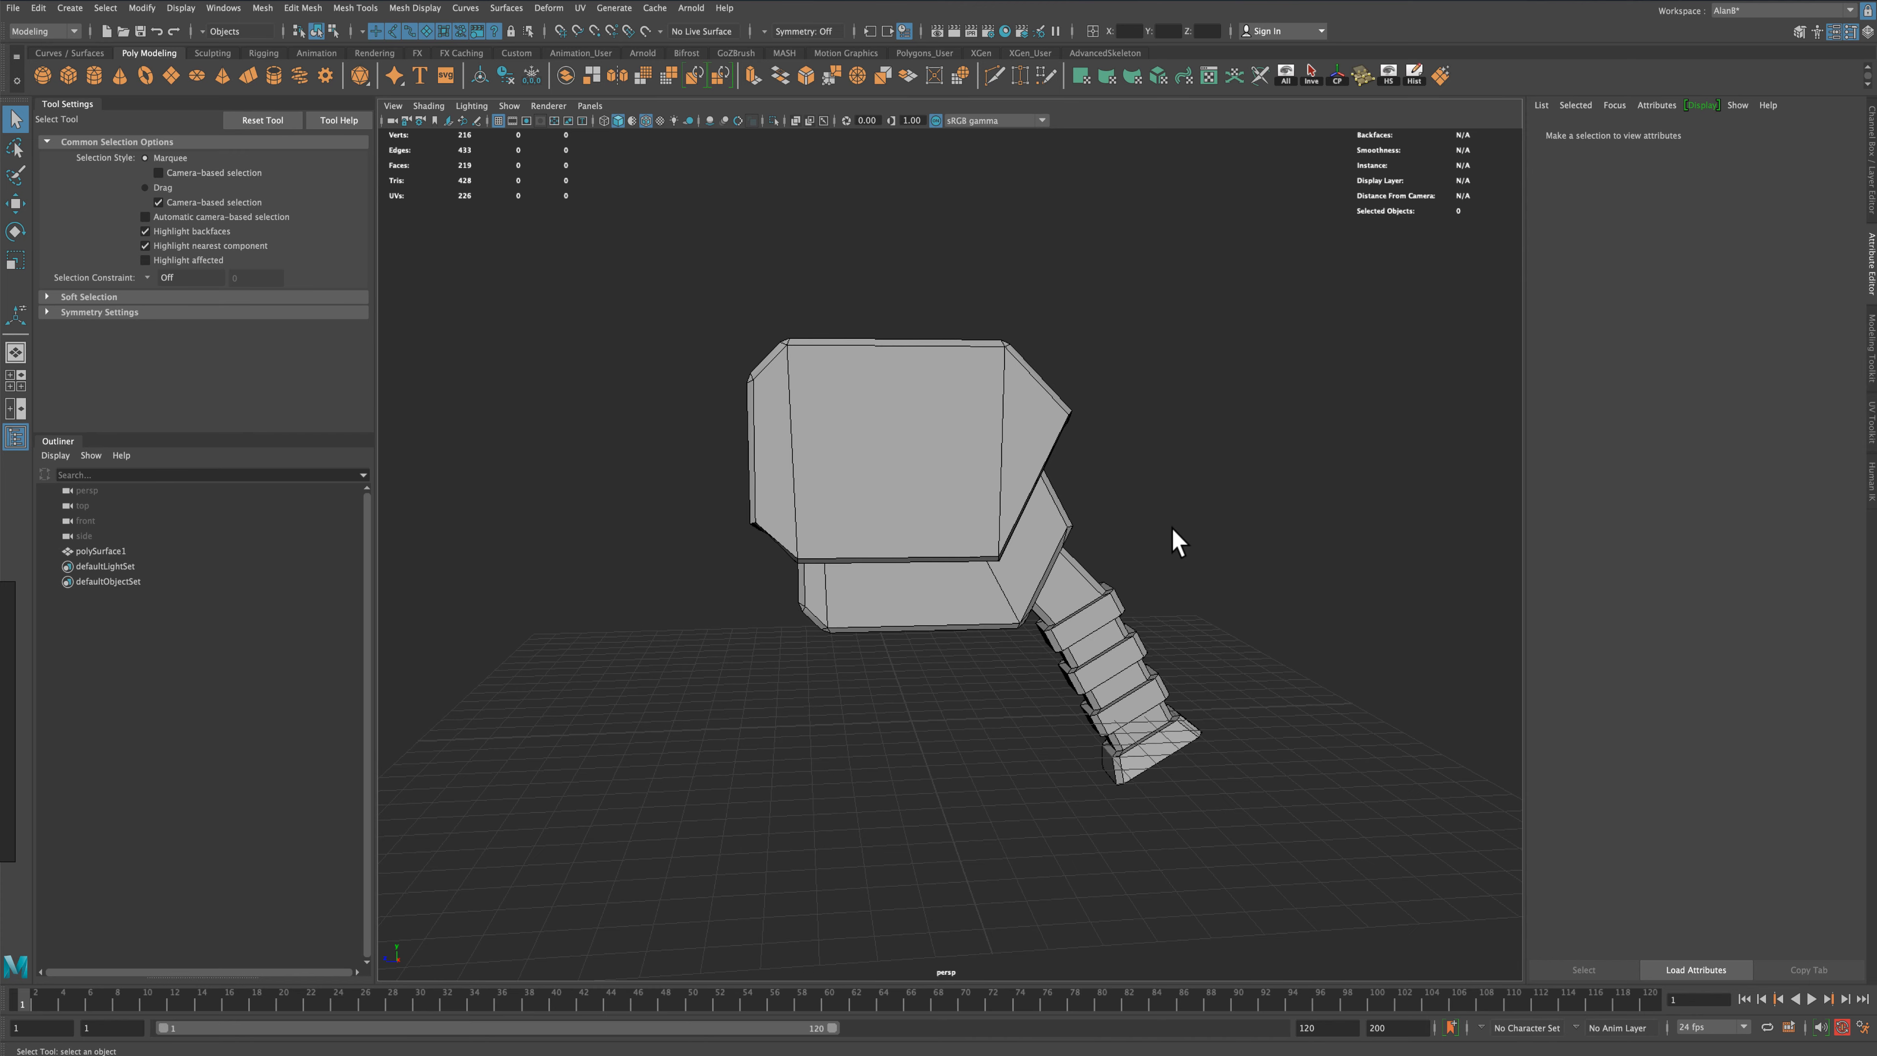
alt+middle_drag(1173, 528, 1195, 546)
alt+drag(1198, 553, 1262, 551)
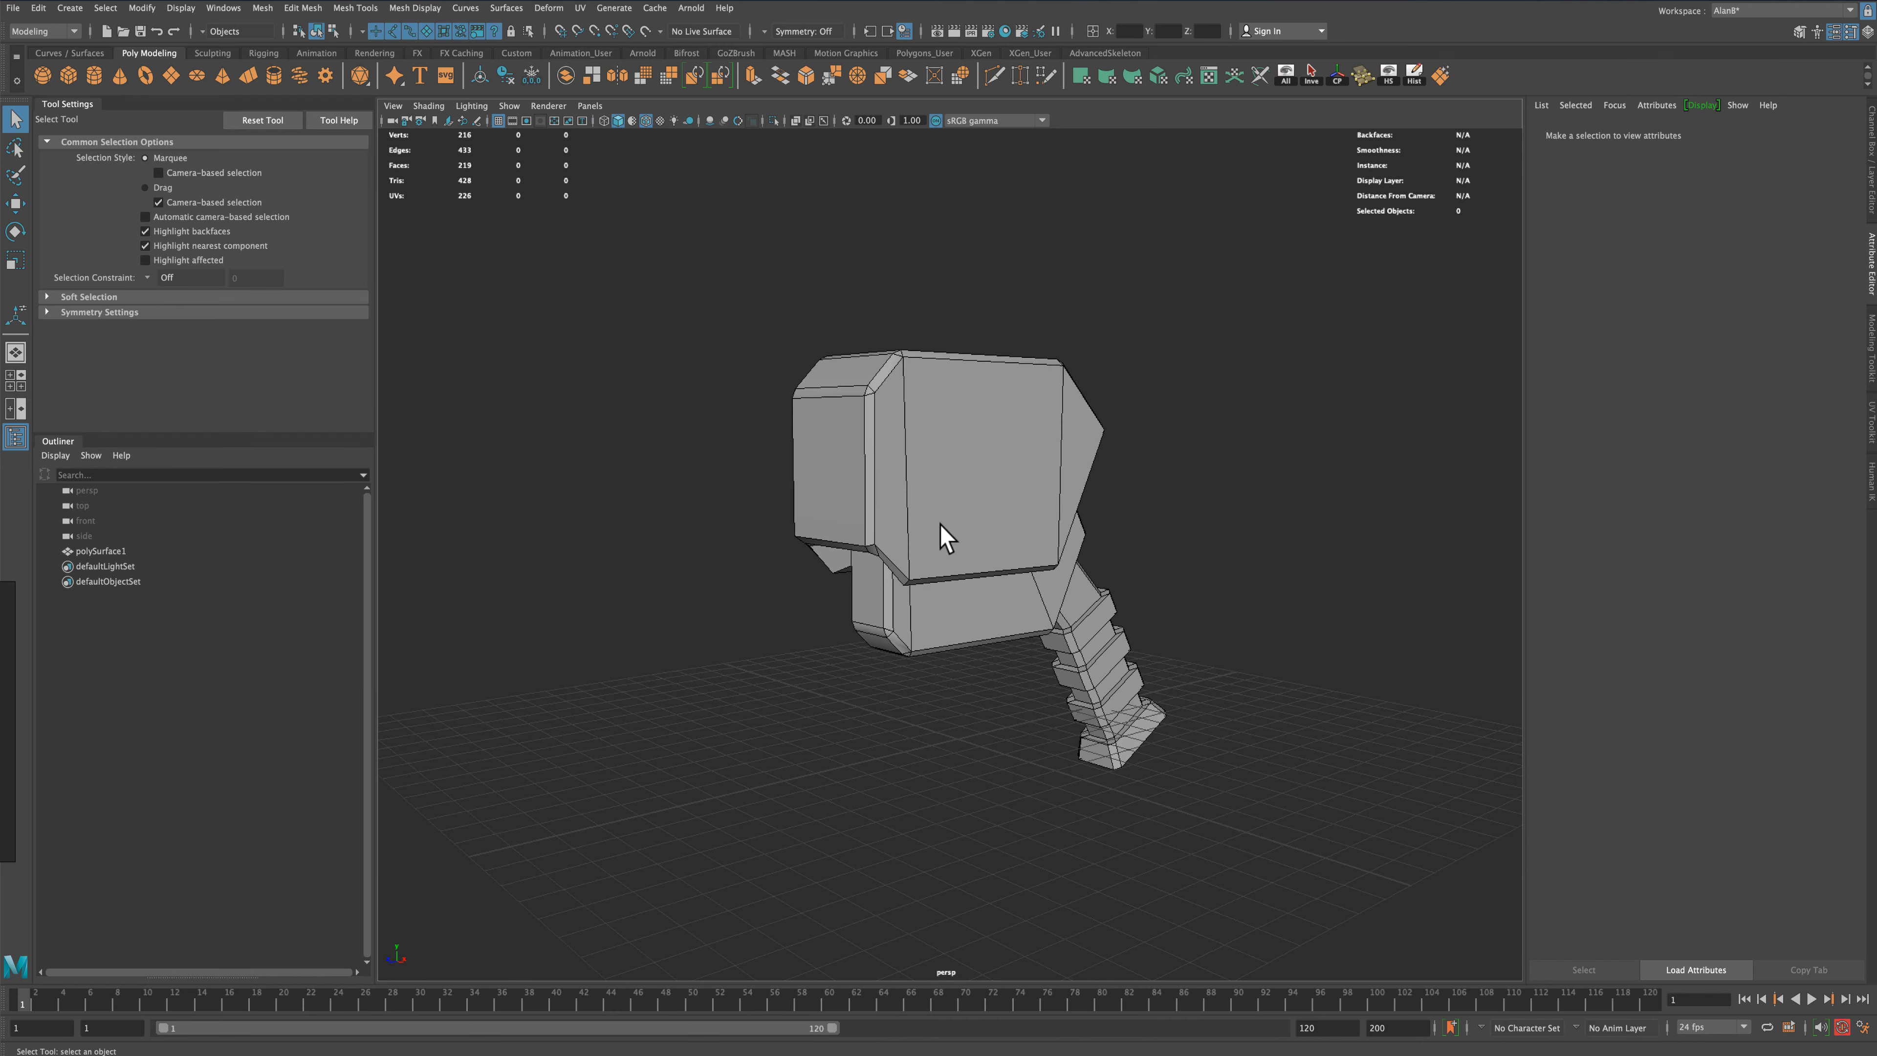
Select the large front face of the head and extrude it outward by 16.817
right_click(860, 502)
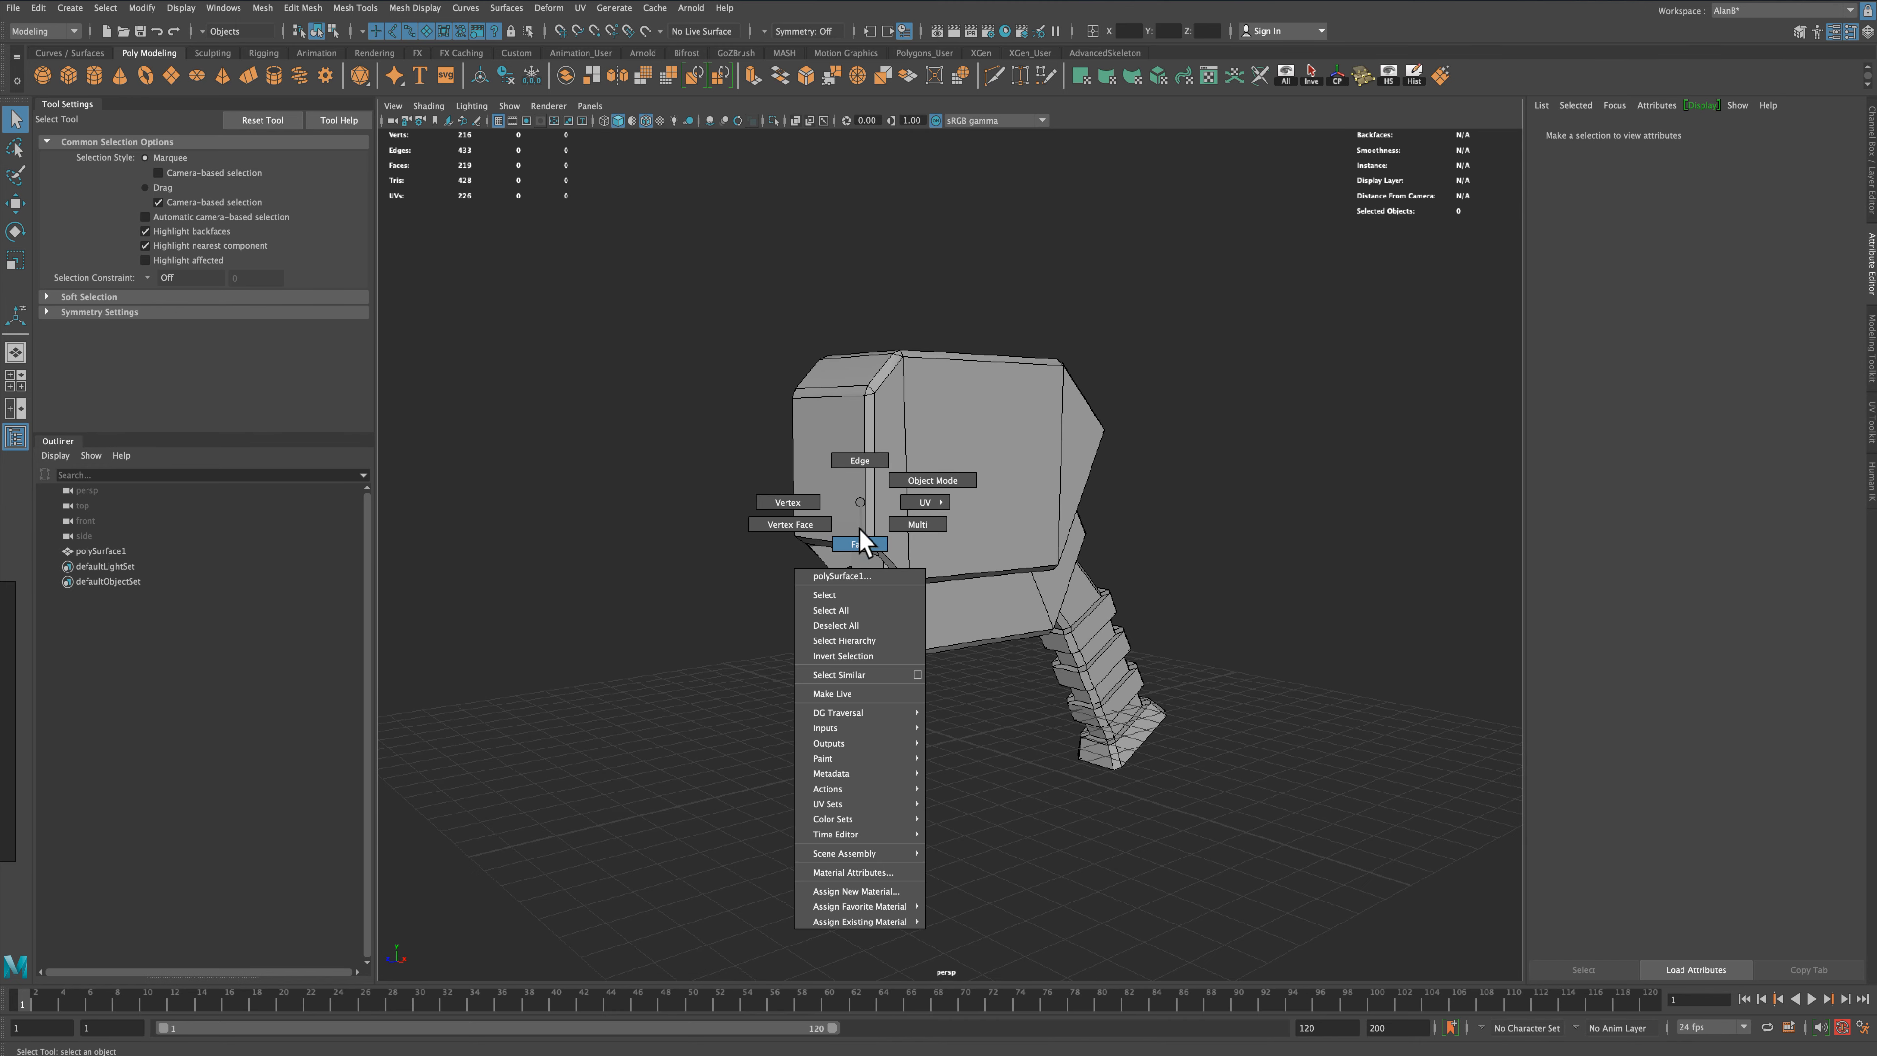
click(860, 529)
click(859, 524)
alt+drag(650, 490, 648, 492)
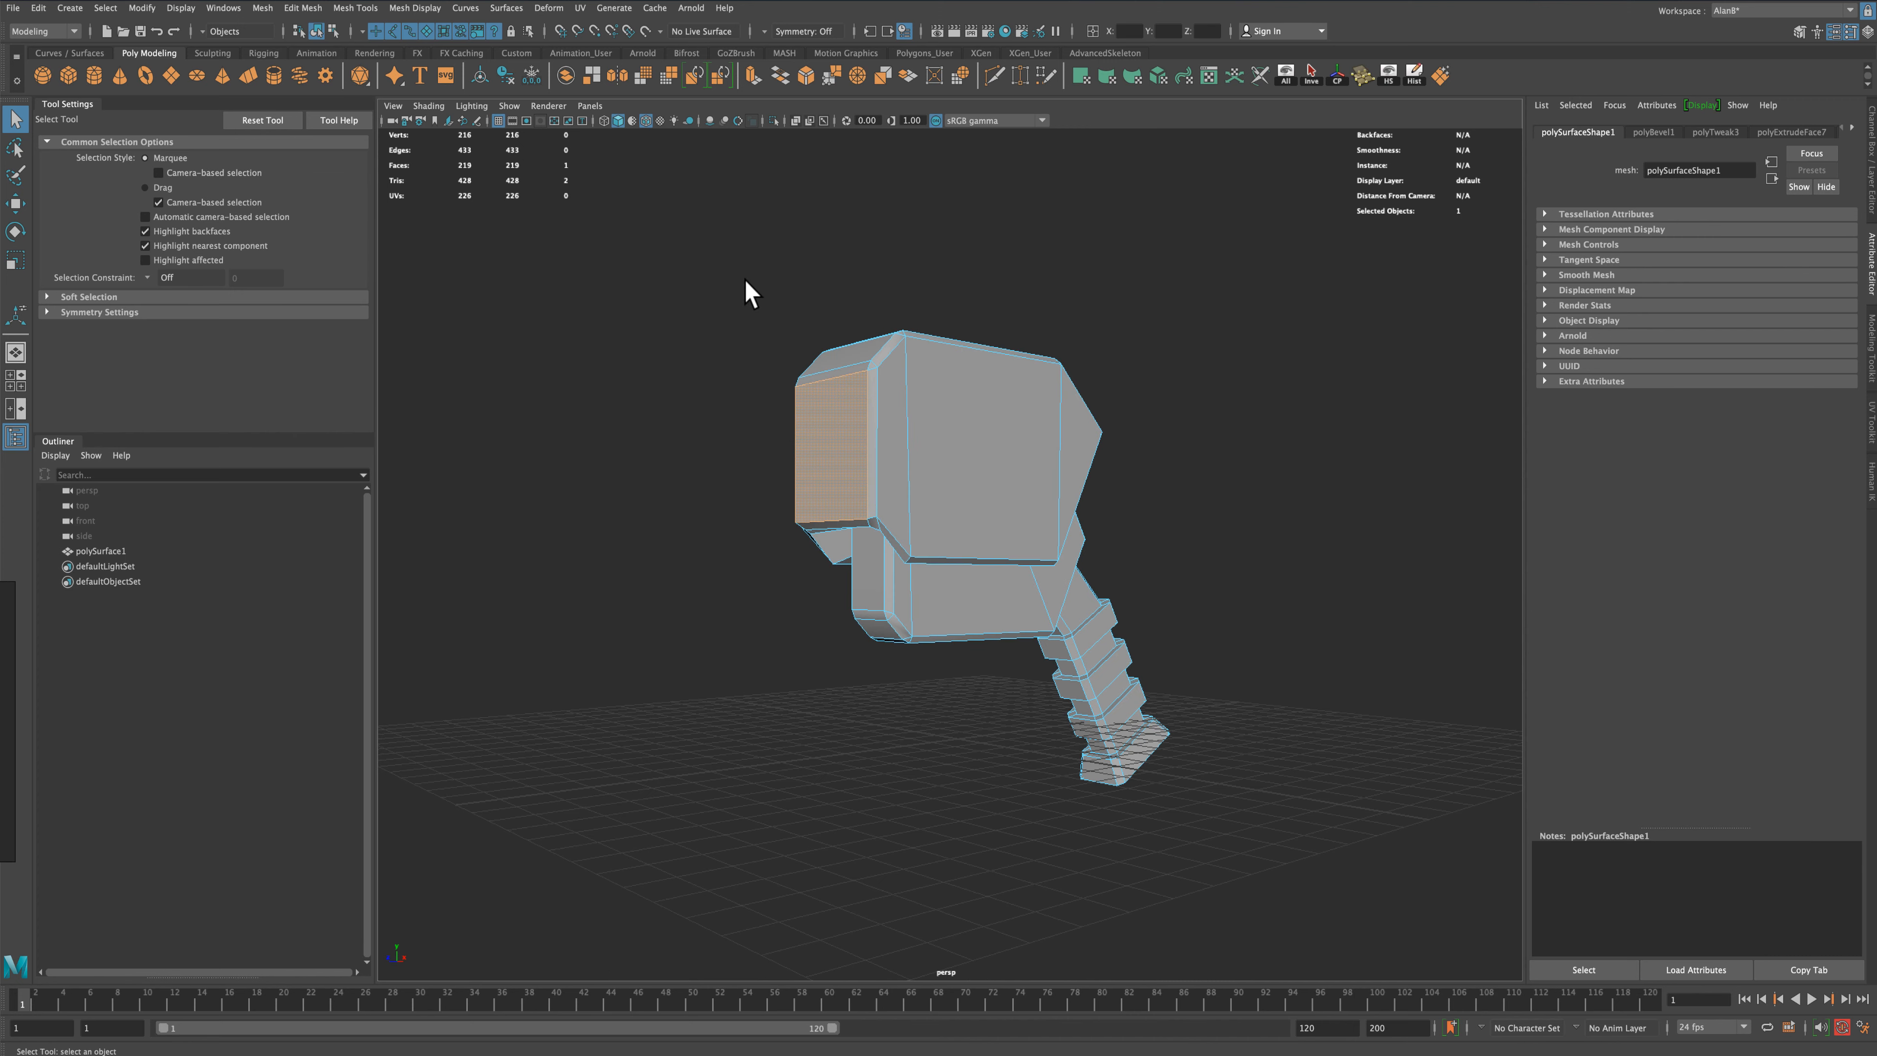
click(753, 75)
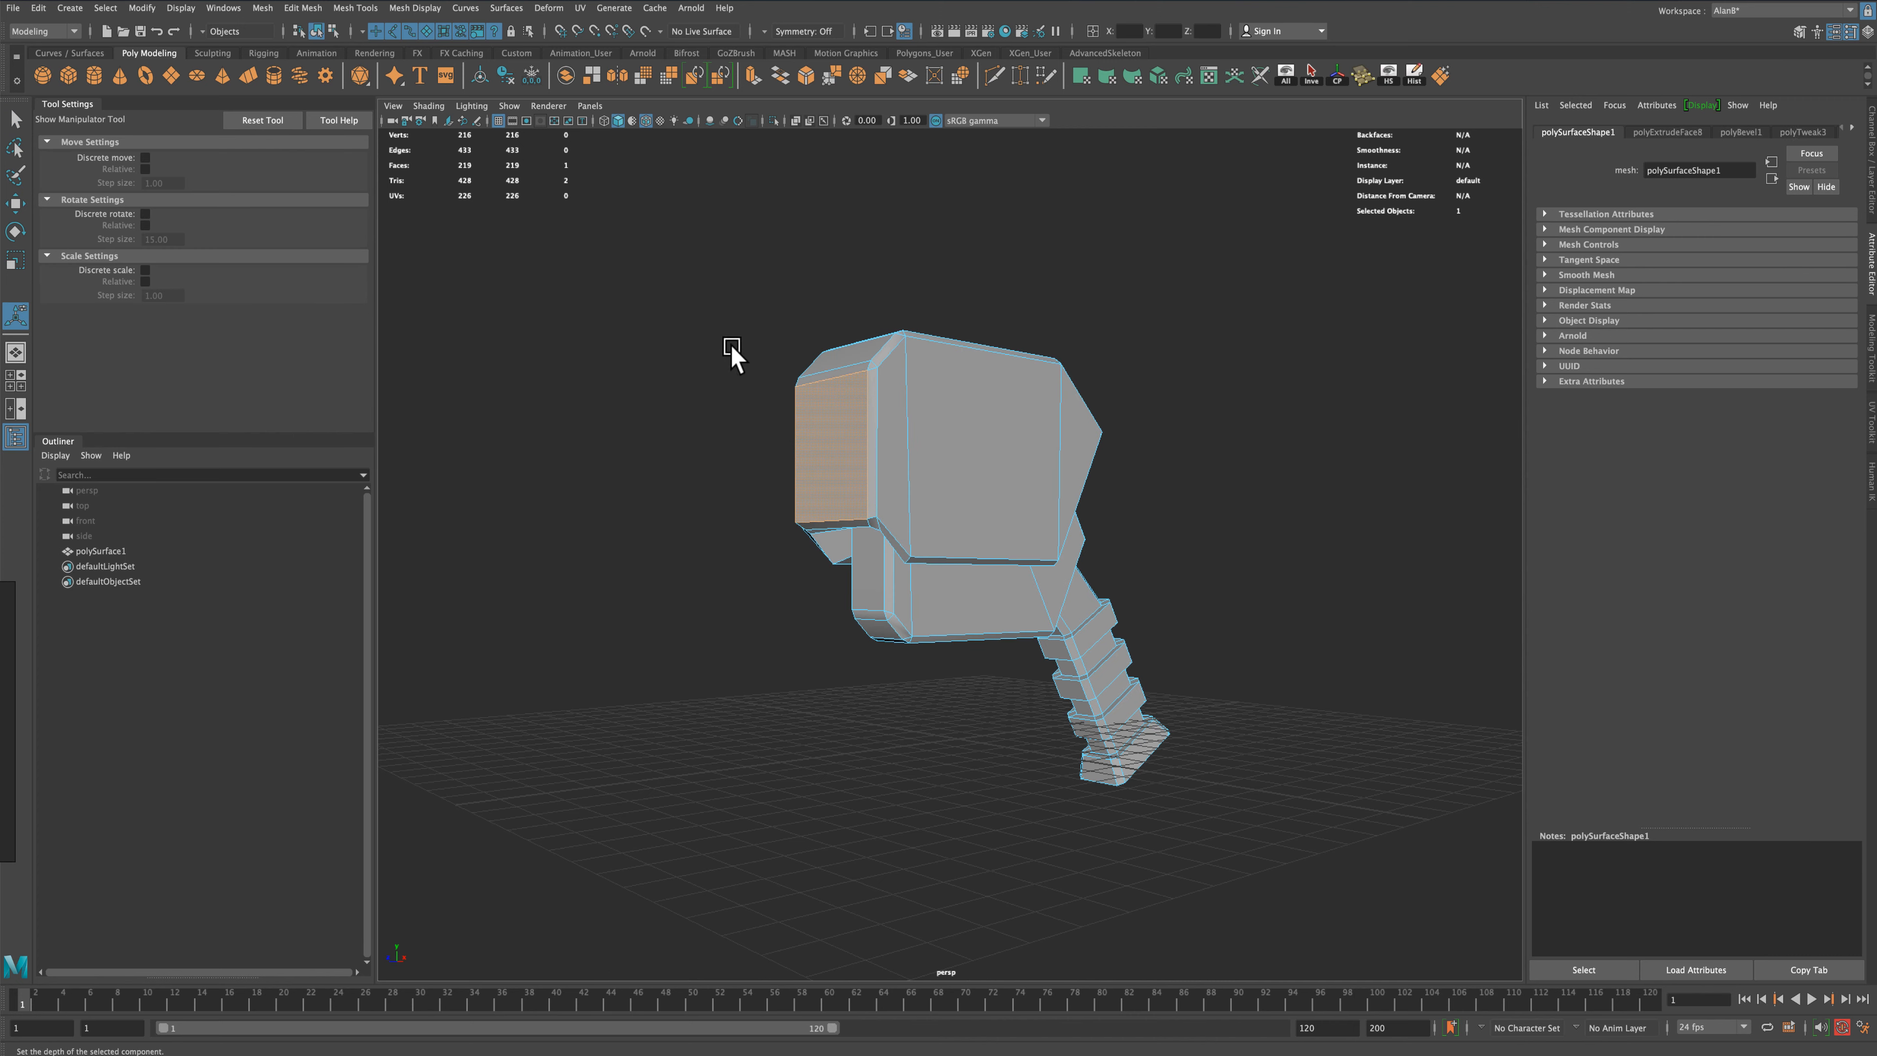
alt+drag(729, 356, 690, 377)
drag(742, 493, 680, 503)
Taper the extruded front face into a snout with a local scale of 0.538 by 0.423, then leave the extrude manipulator
click(711, 427)
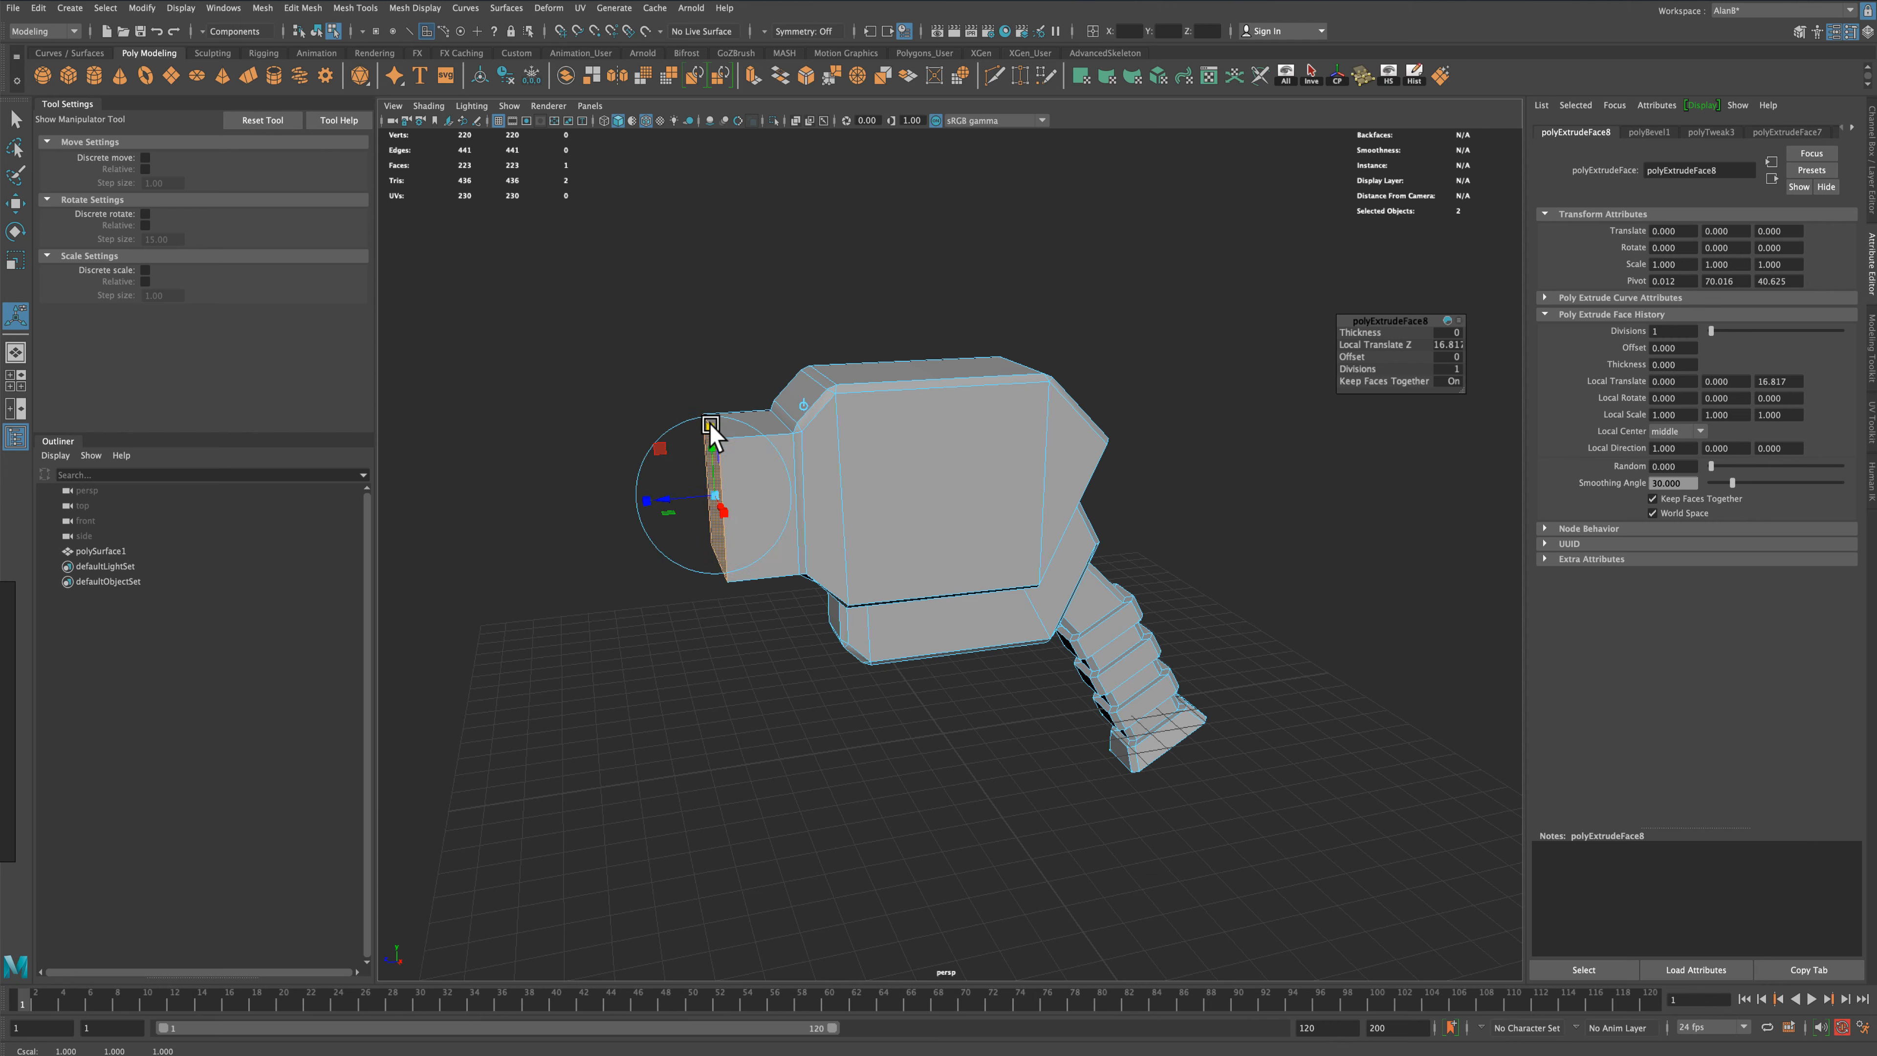
drag(708, 425, 709, 427)
drag(709, 468, 739, 431)
mouse_move(1059, 480)
mouse_down()
mouse_move(1026, 482)
mouse_move(1140, 482)
mouse_move(968, 486)
mouse_move(1161, 490)
mouse_move(1052, 496)
mouse_up()
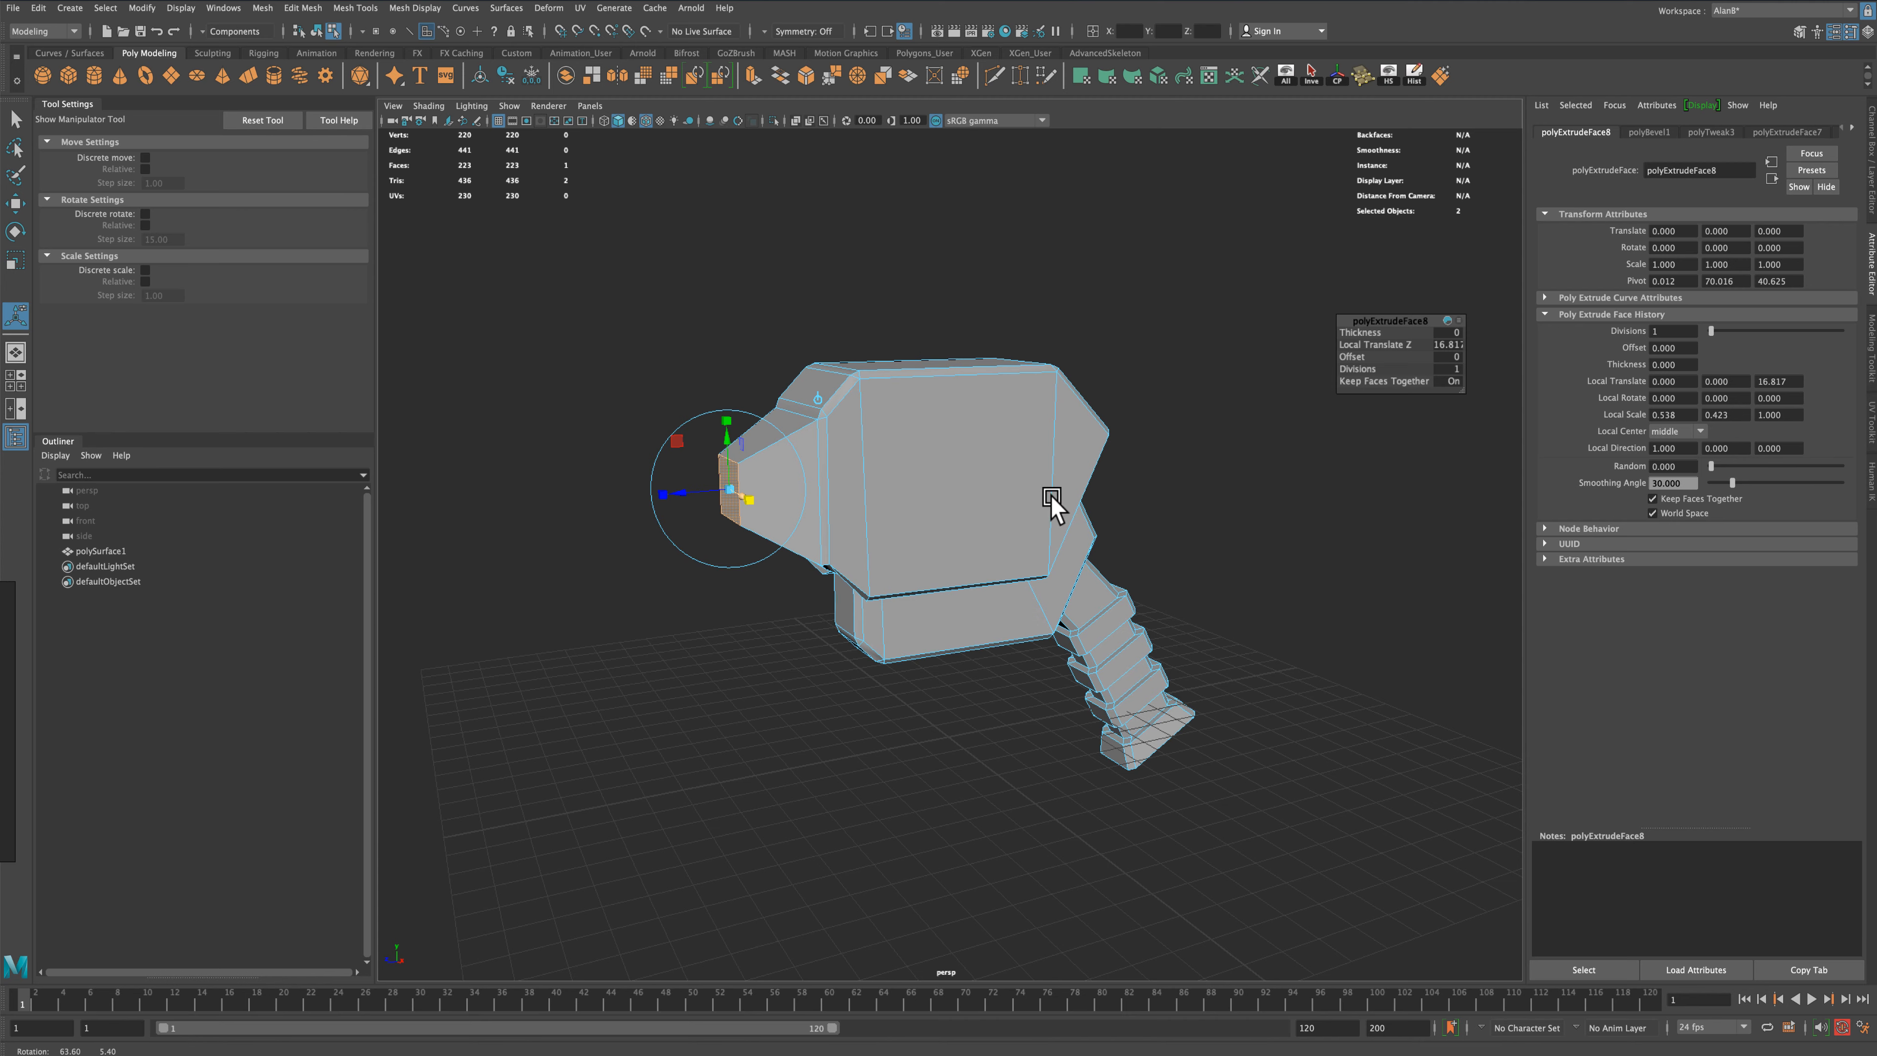
alt+middle_drag(574, 432, 720, 449)
key(q)
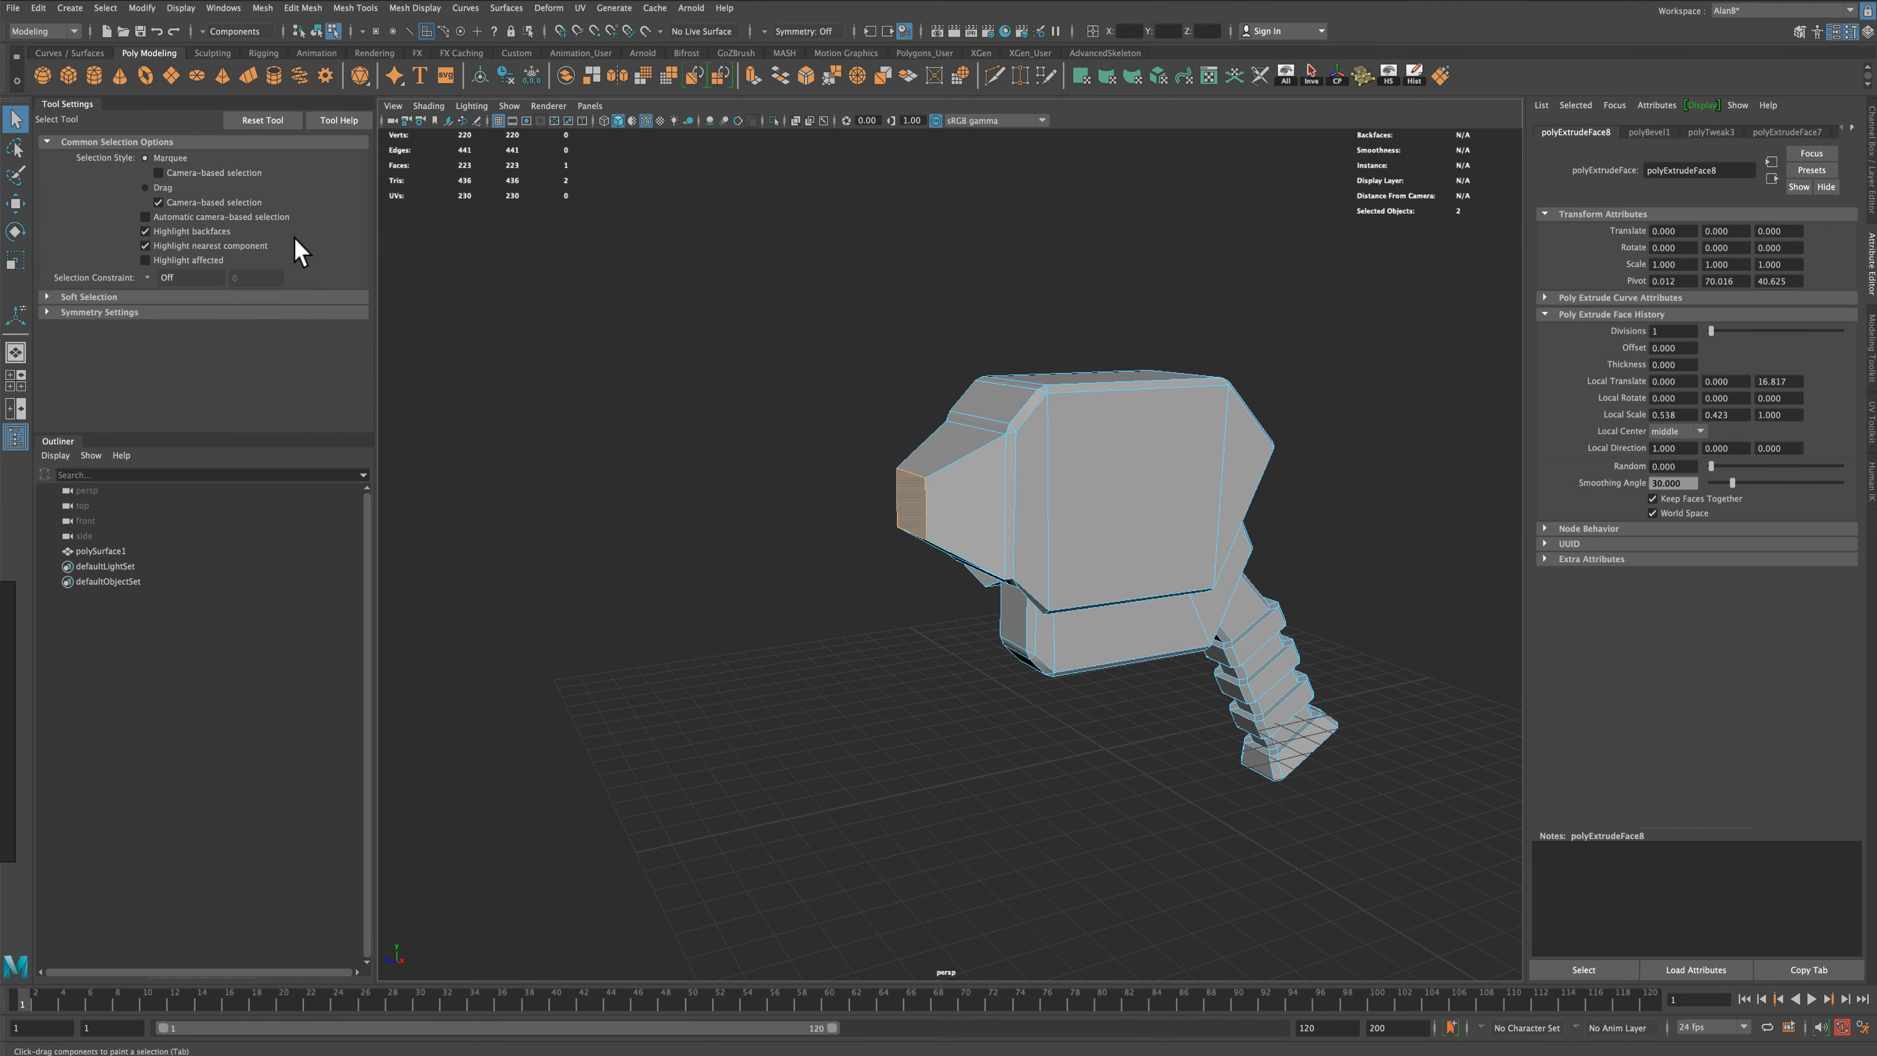
Select the sloped upper and lower faces of the snout
shift+click(961, 462)
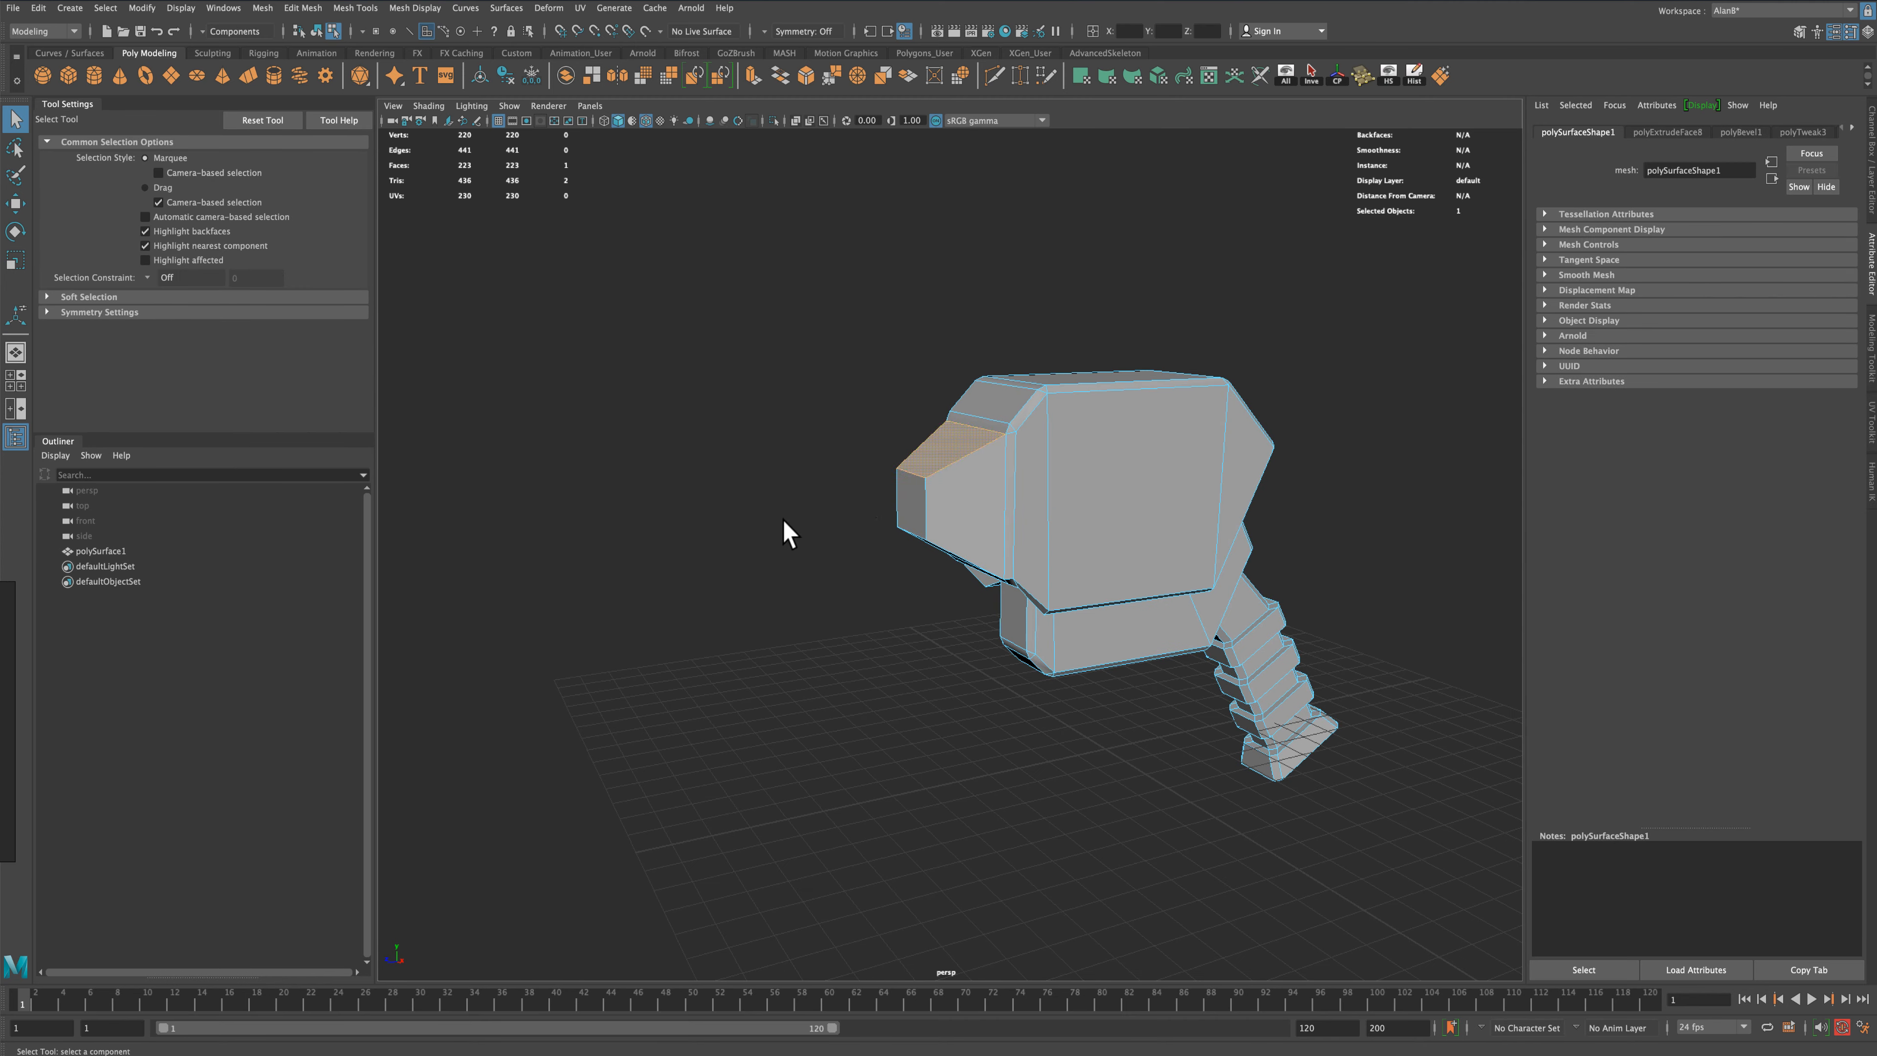
mouse_move(784, 533)
alt+mouse_down()
mouse_move(805, 465)
mouse_move(791, 524)
alt+mouse_up()
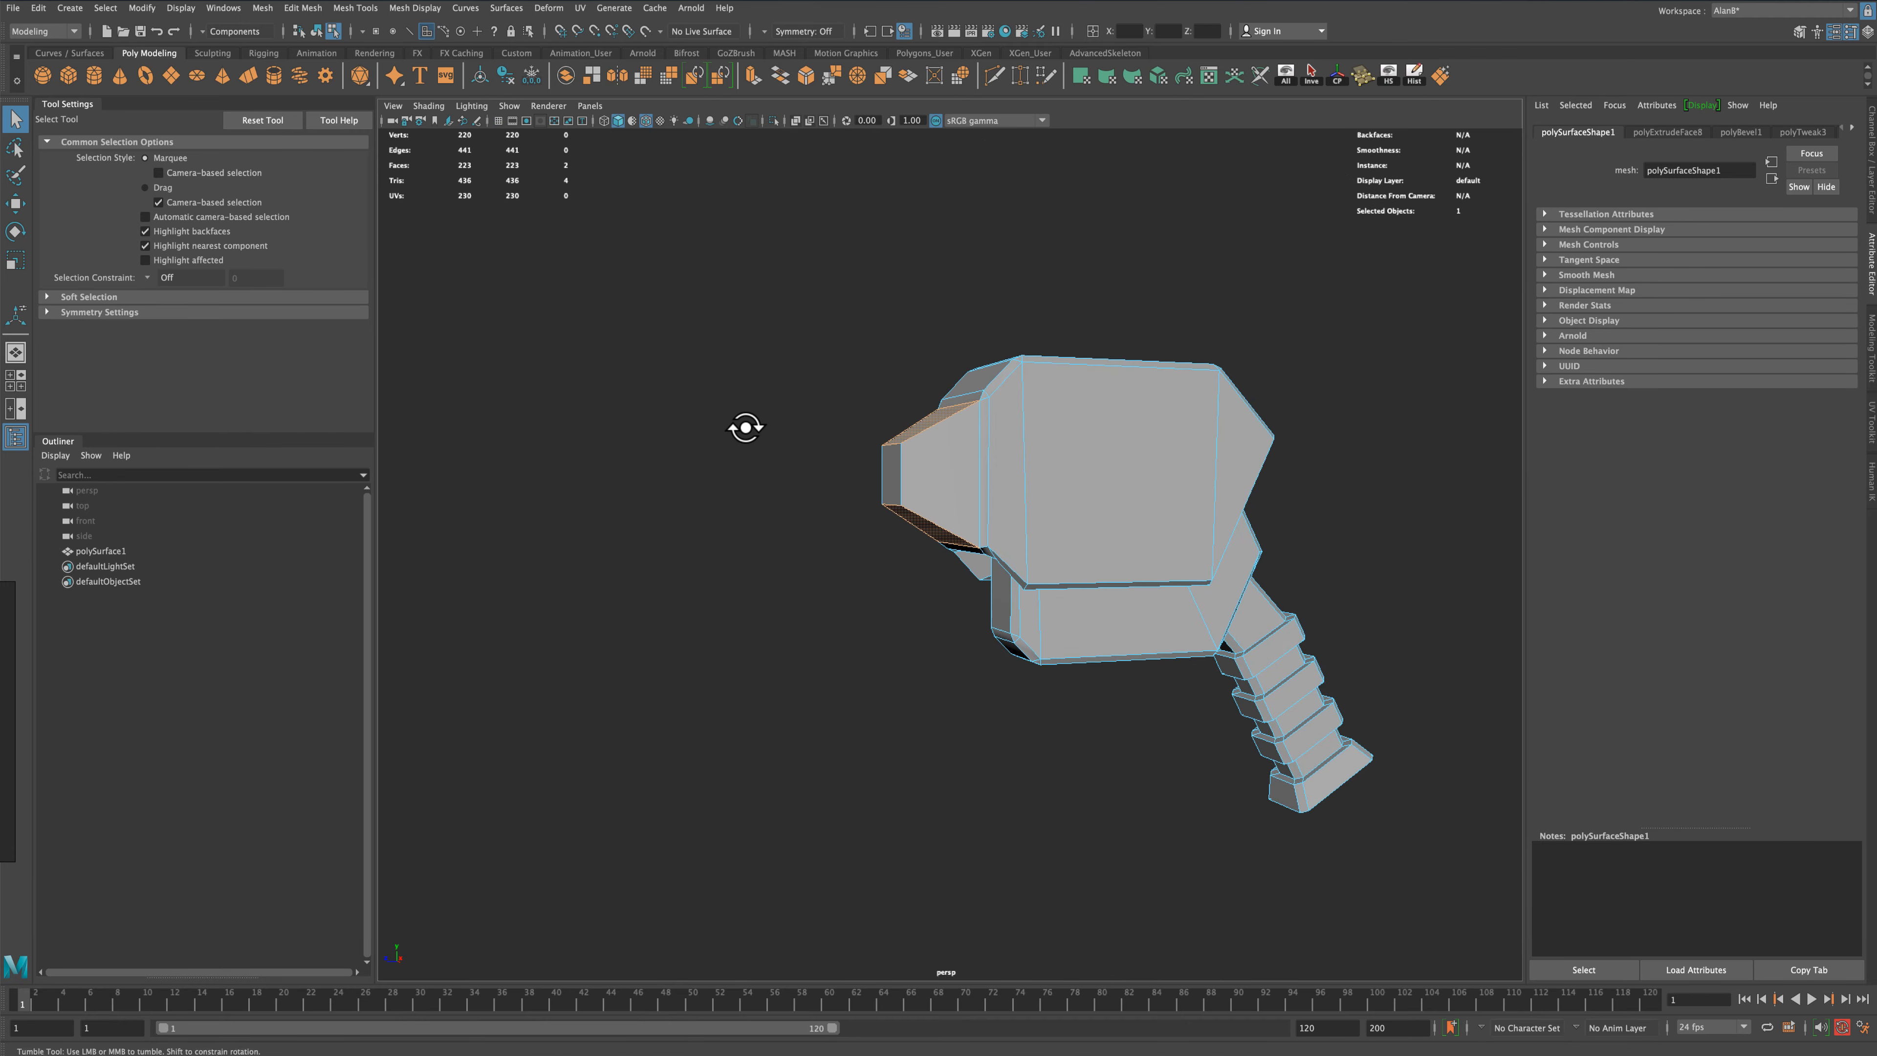
alt+drag(745, 424, 792, 454)
scroll(739, 459, up, 3)
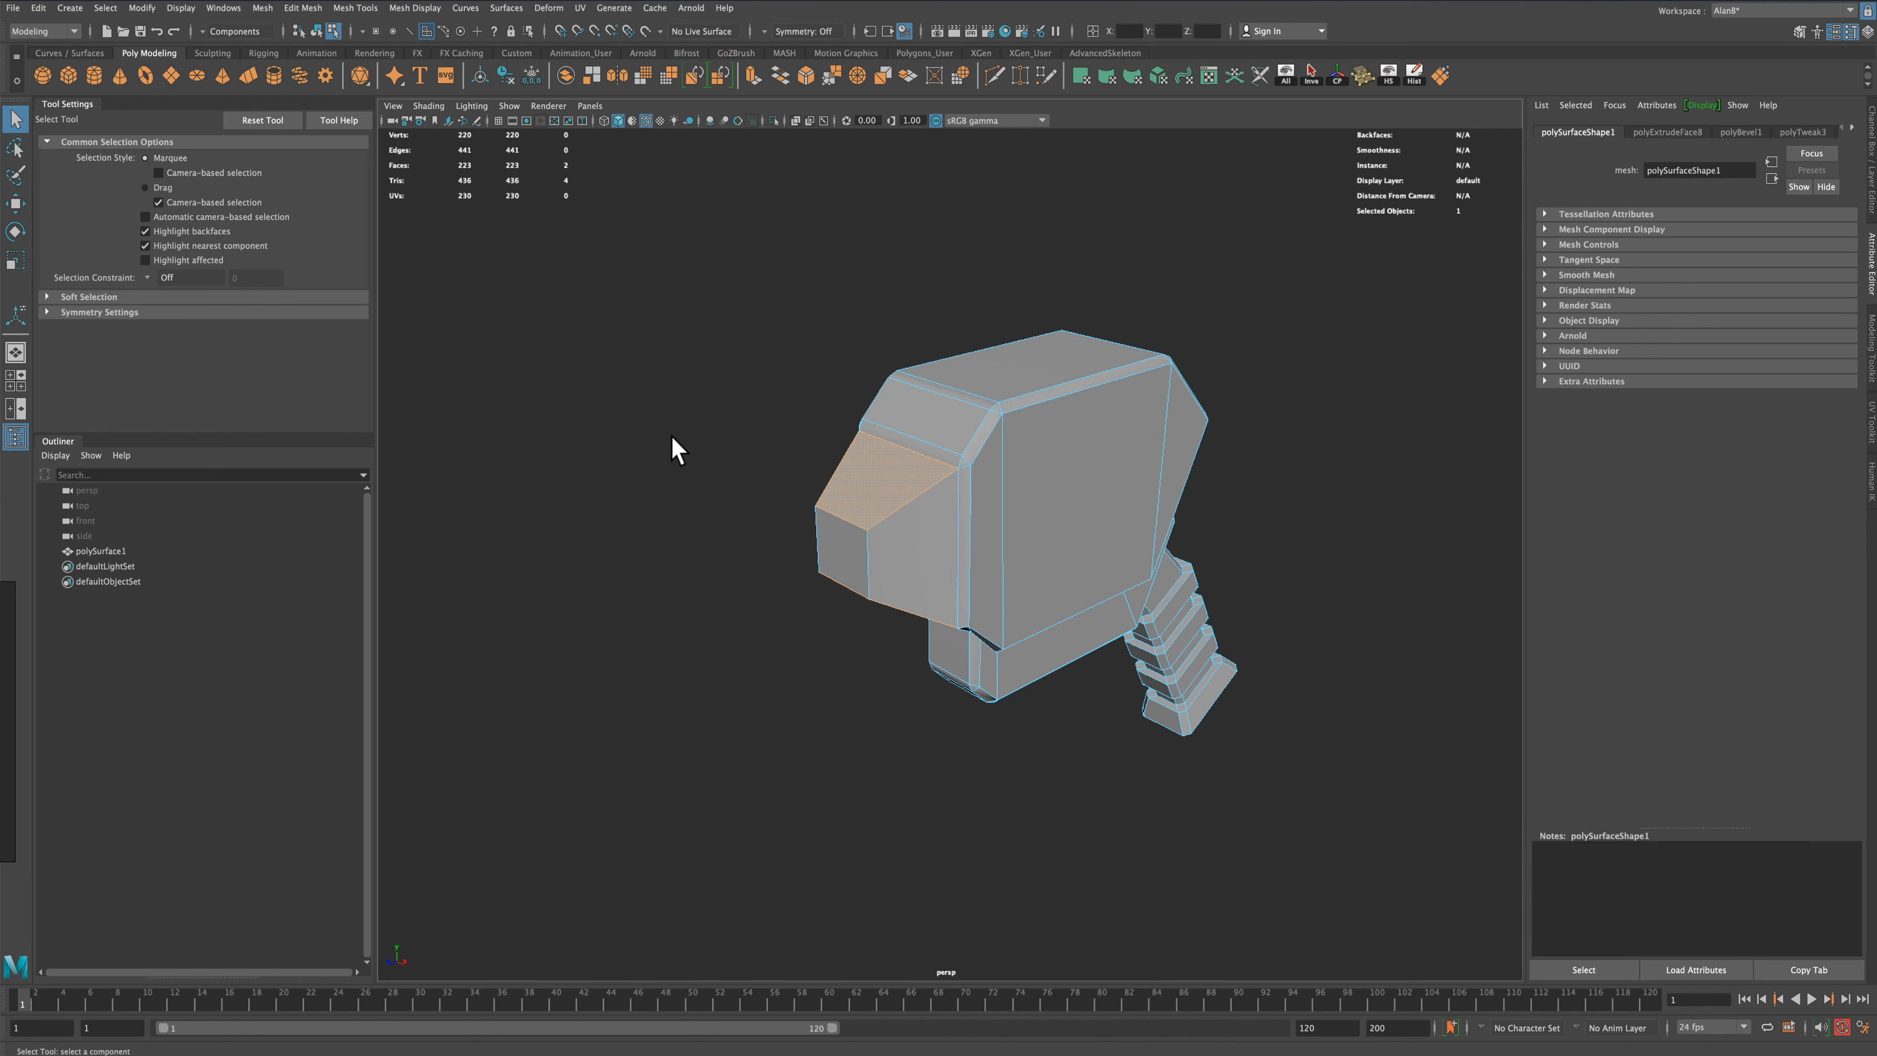
scroll(684, 414, up, 2)
Extrude the two snout faces, scale them uniformly to 0.550 and push them outward by about 1.5
click(752, 75)
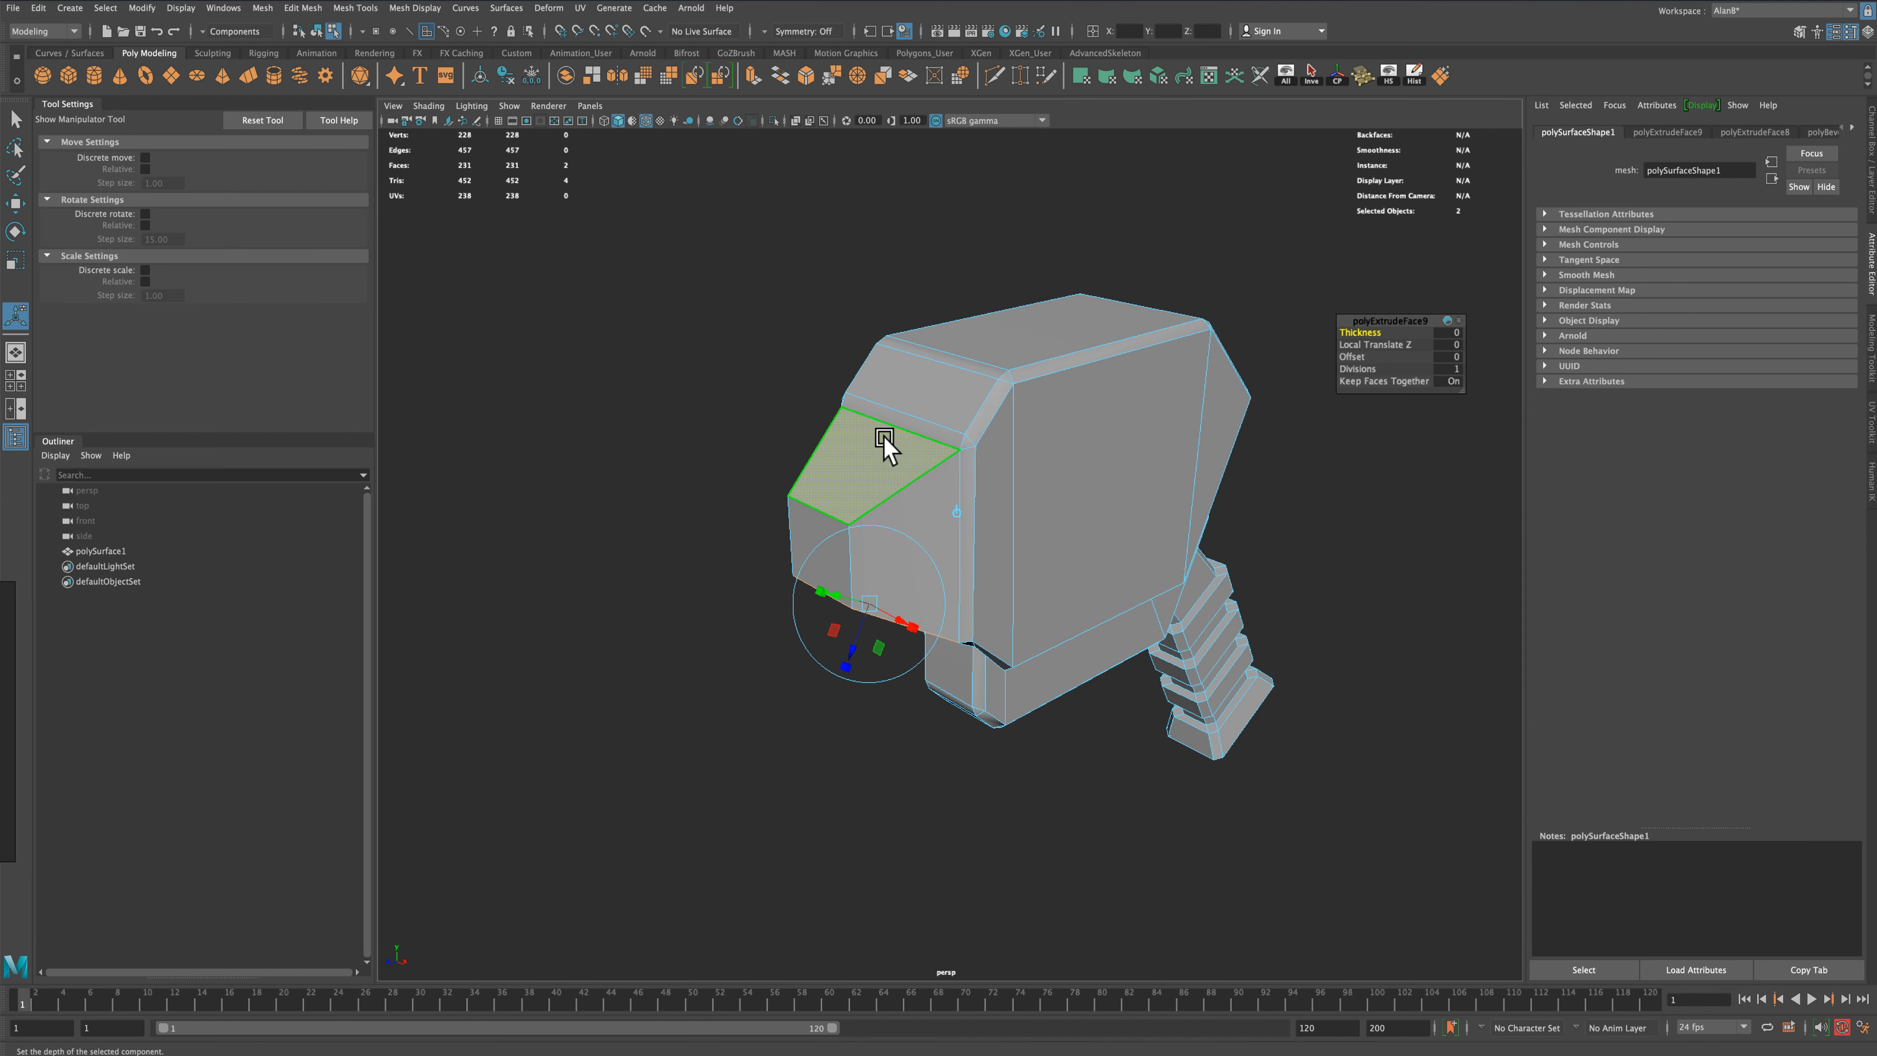
drag(911, 628, 611, 479)
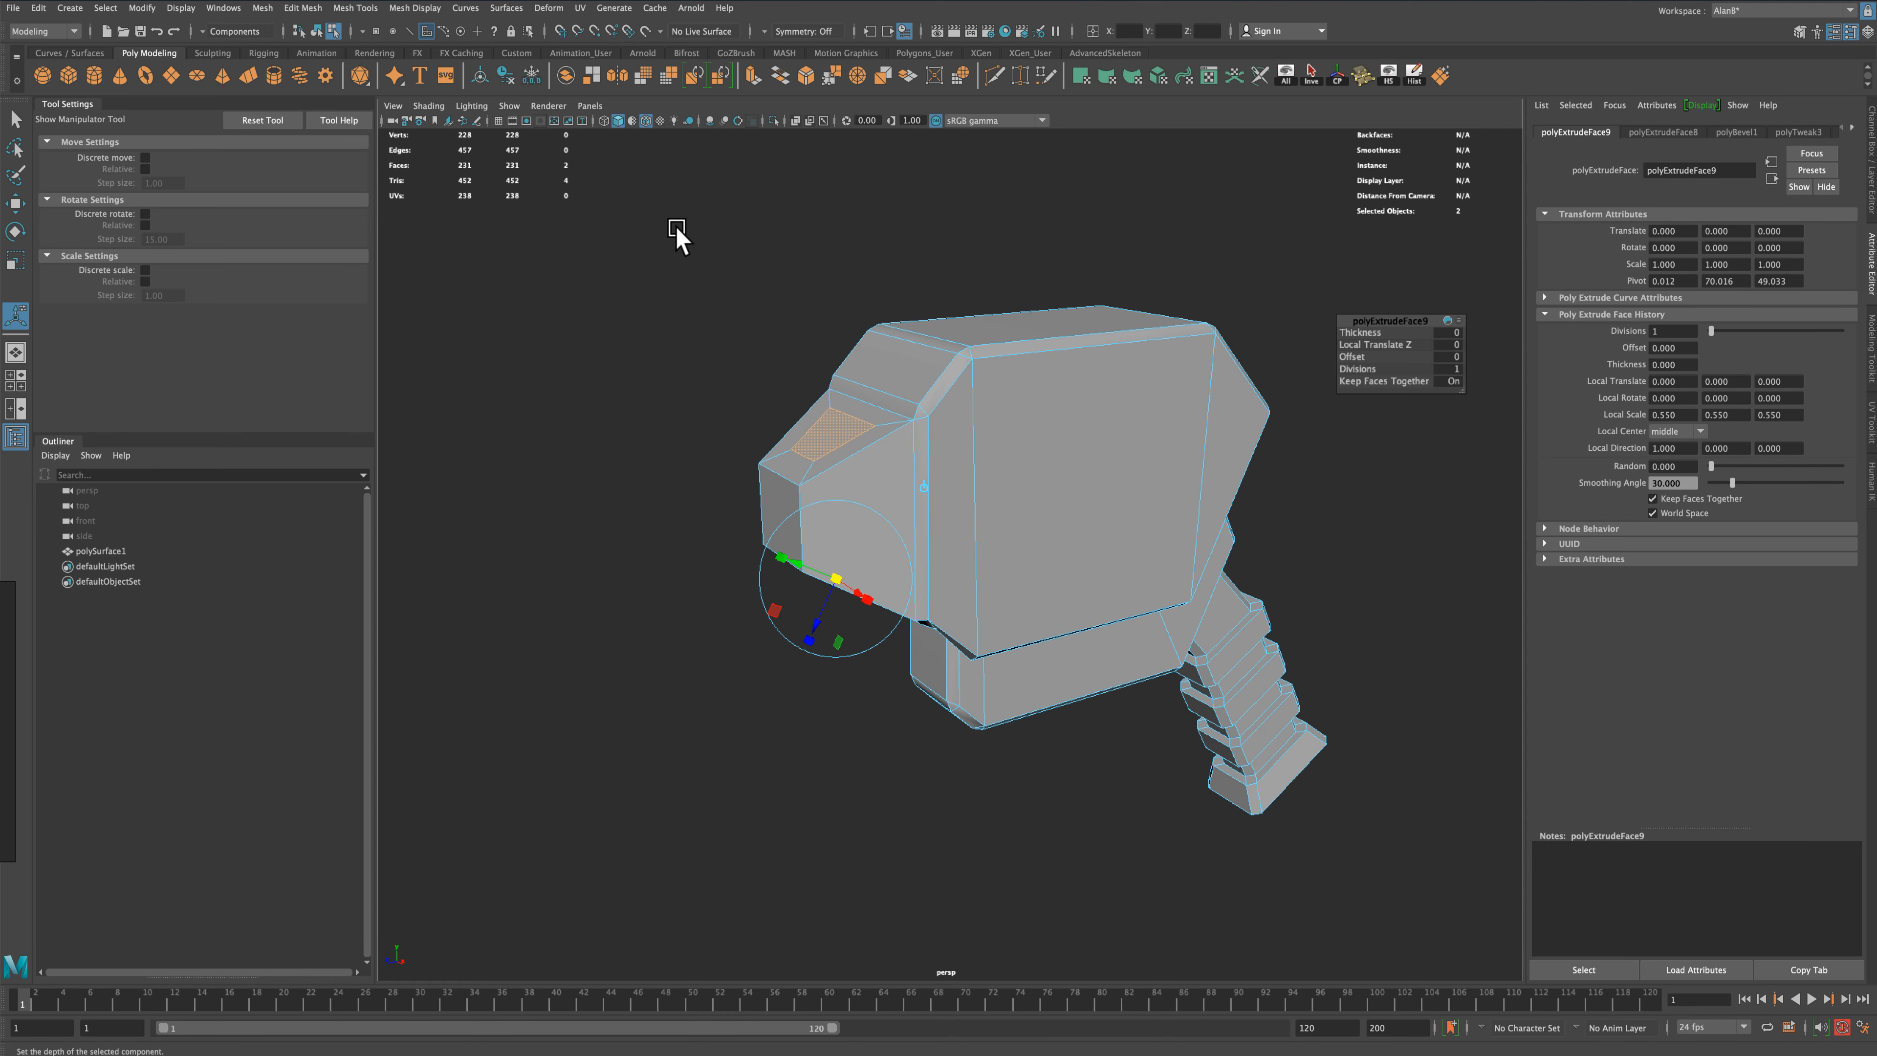
drag(819, 626, 809, 633)
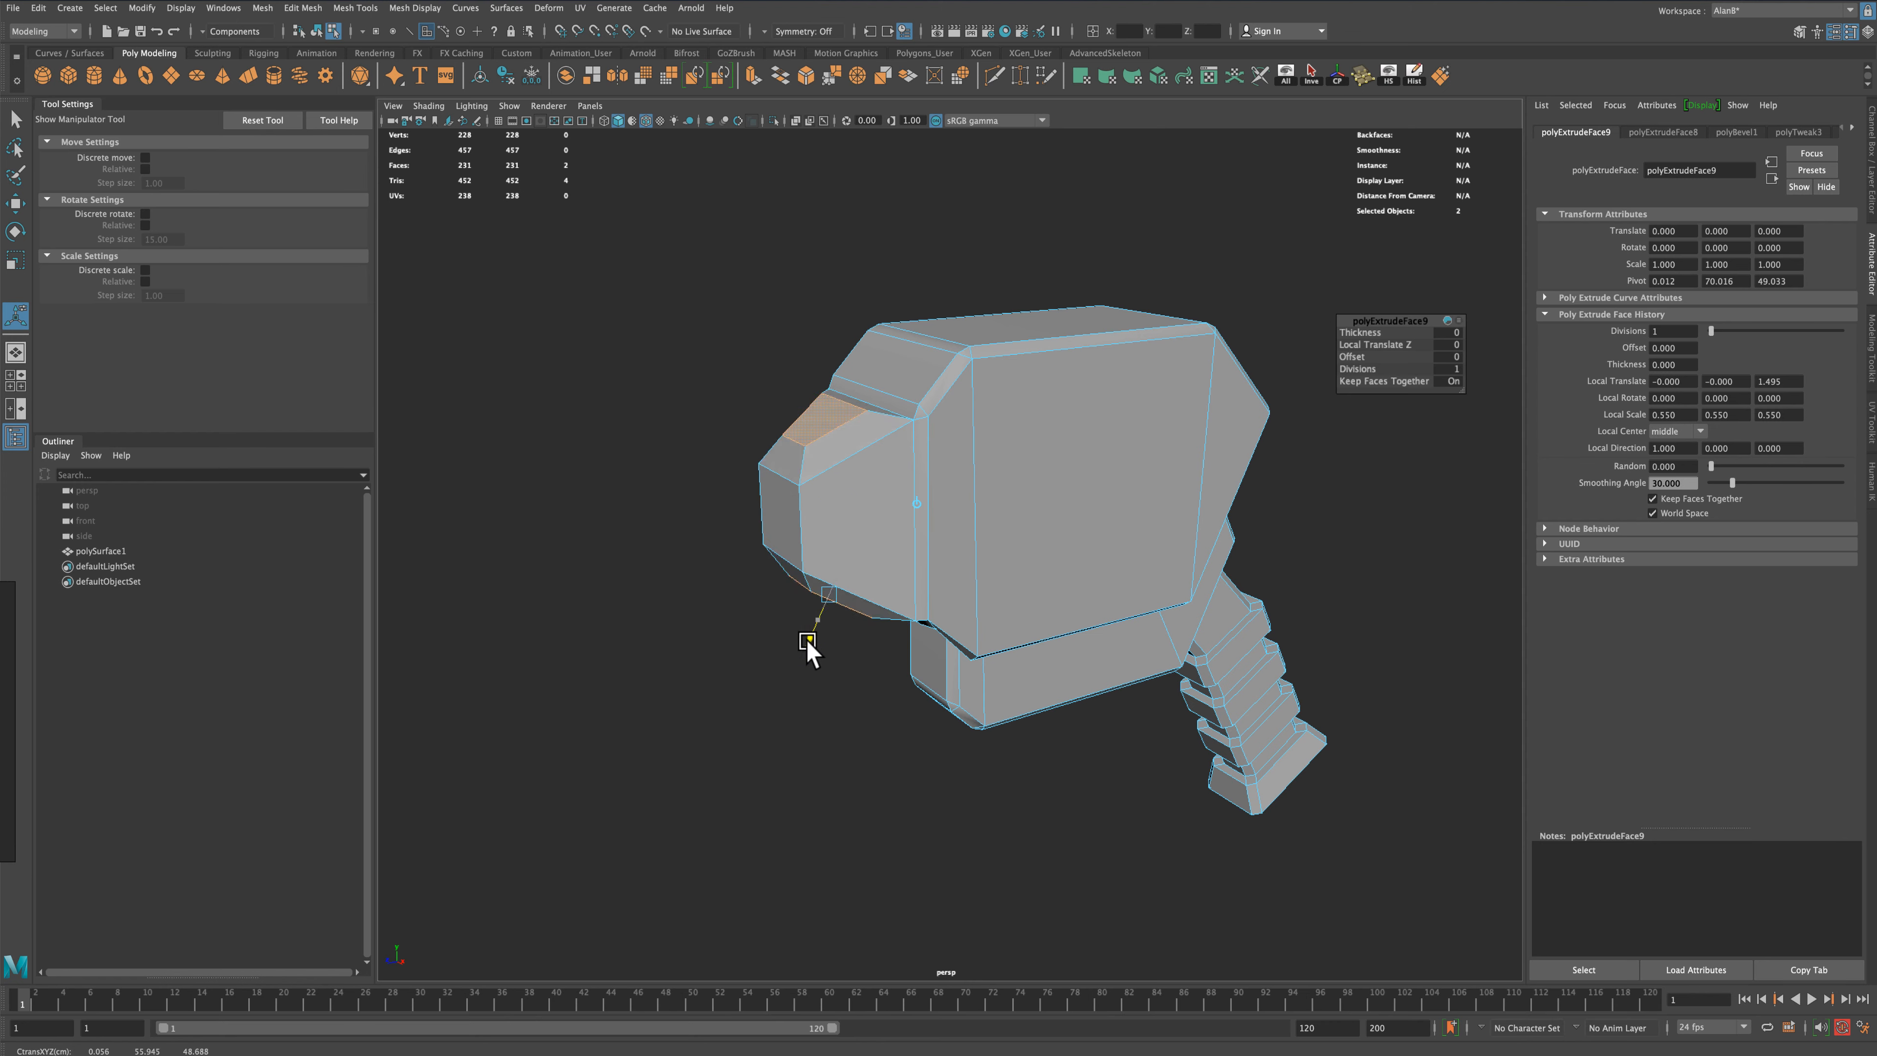
Undo the small push on the two inset snout faces and extrude them twice, outward by 9.289 and 10.313
key(ctrl+z)
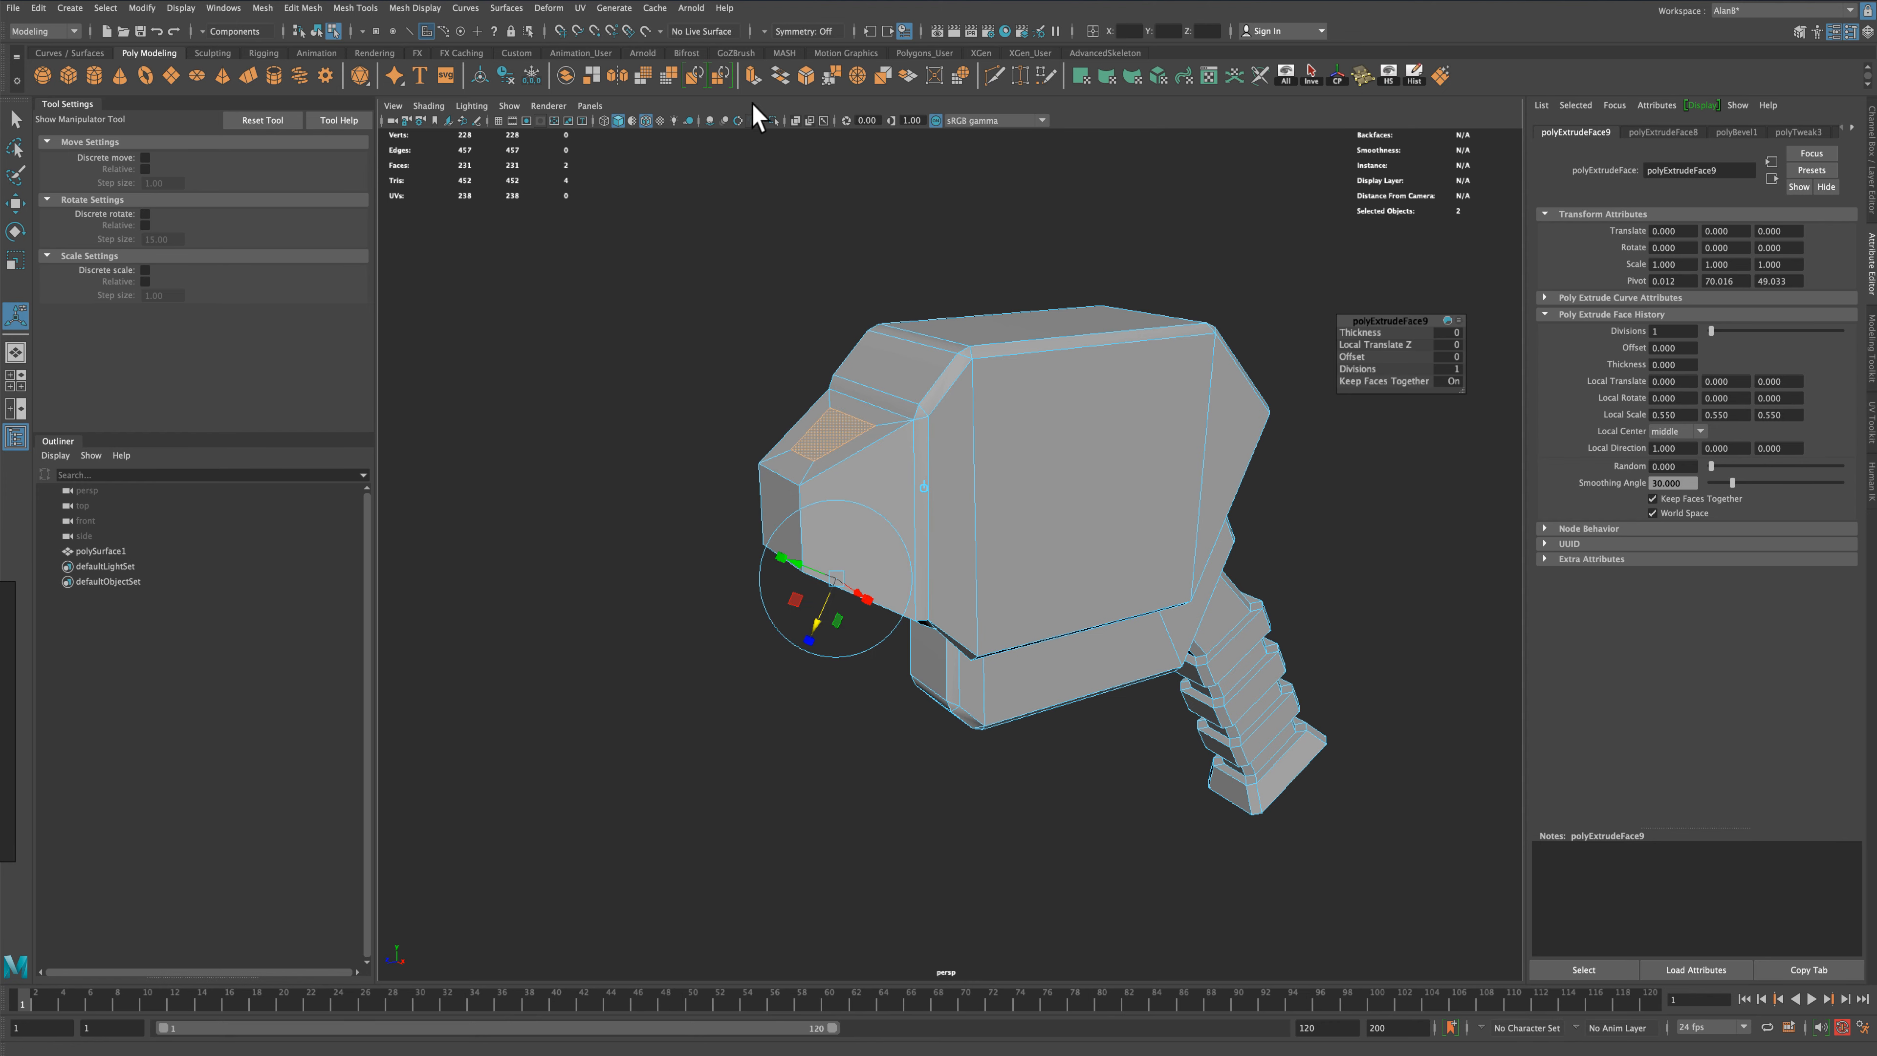
click(753, 74)
drag(809, 639, 797, 679)
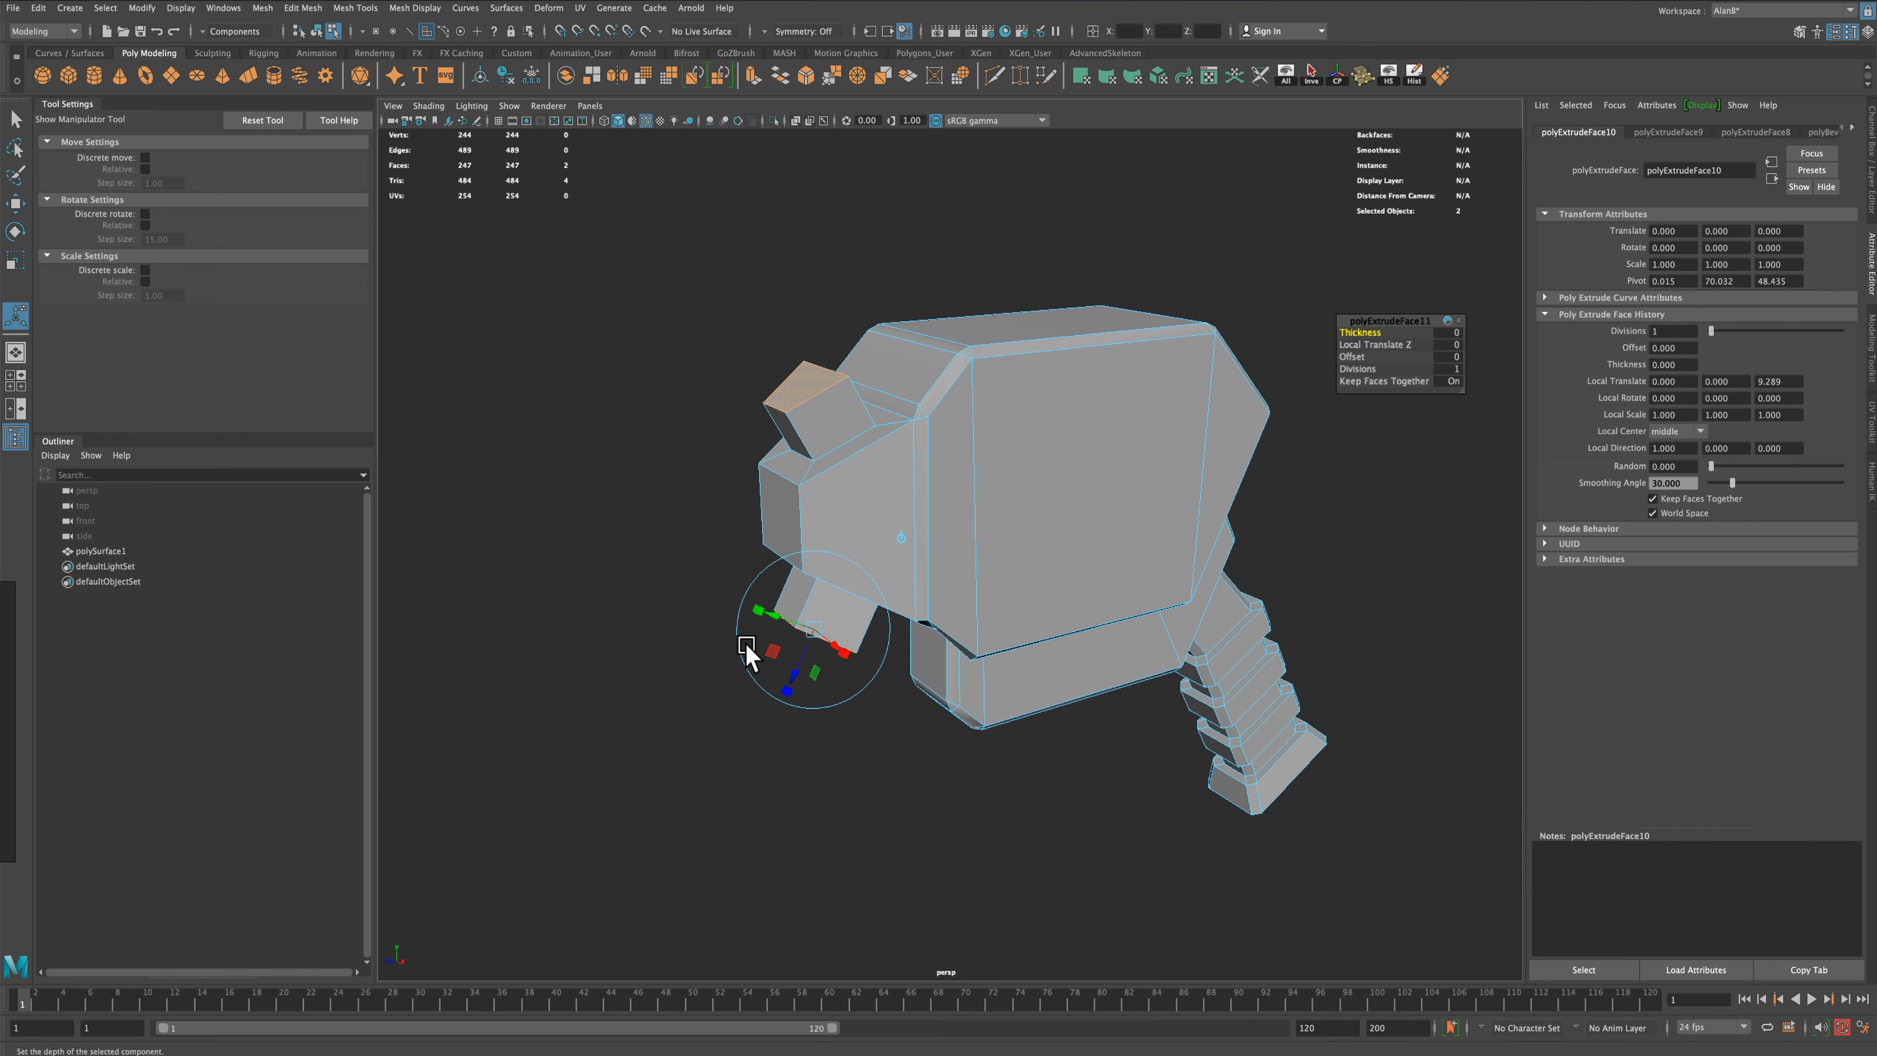
drag(792, 671, 770, 736)
key(q)
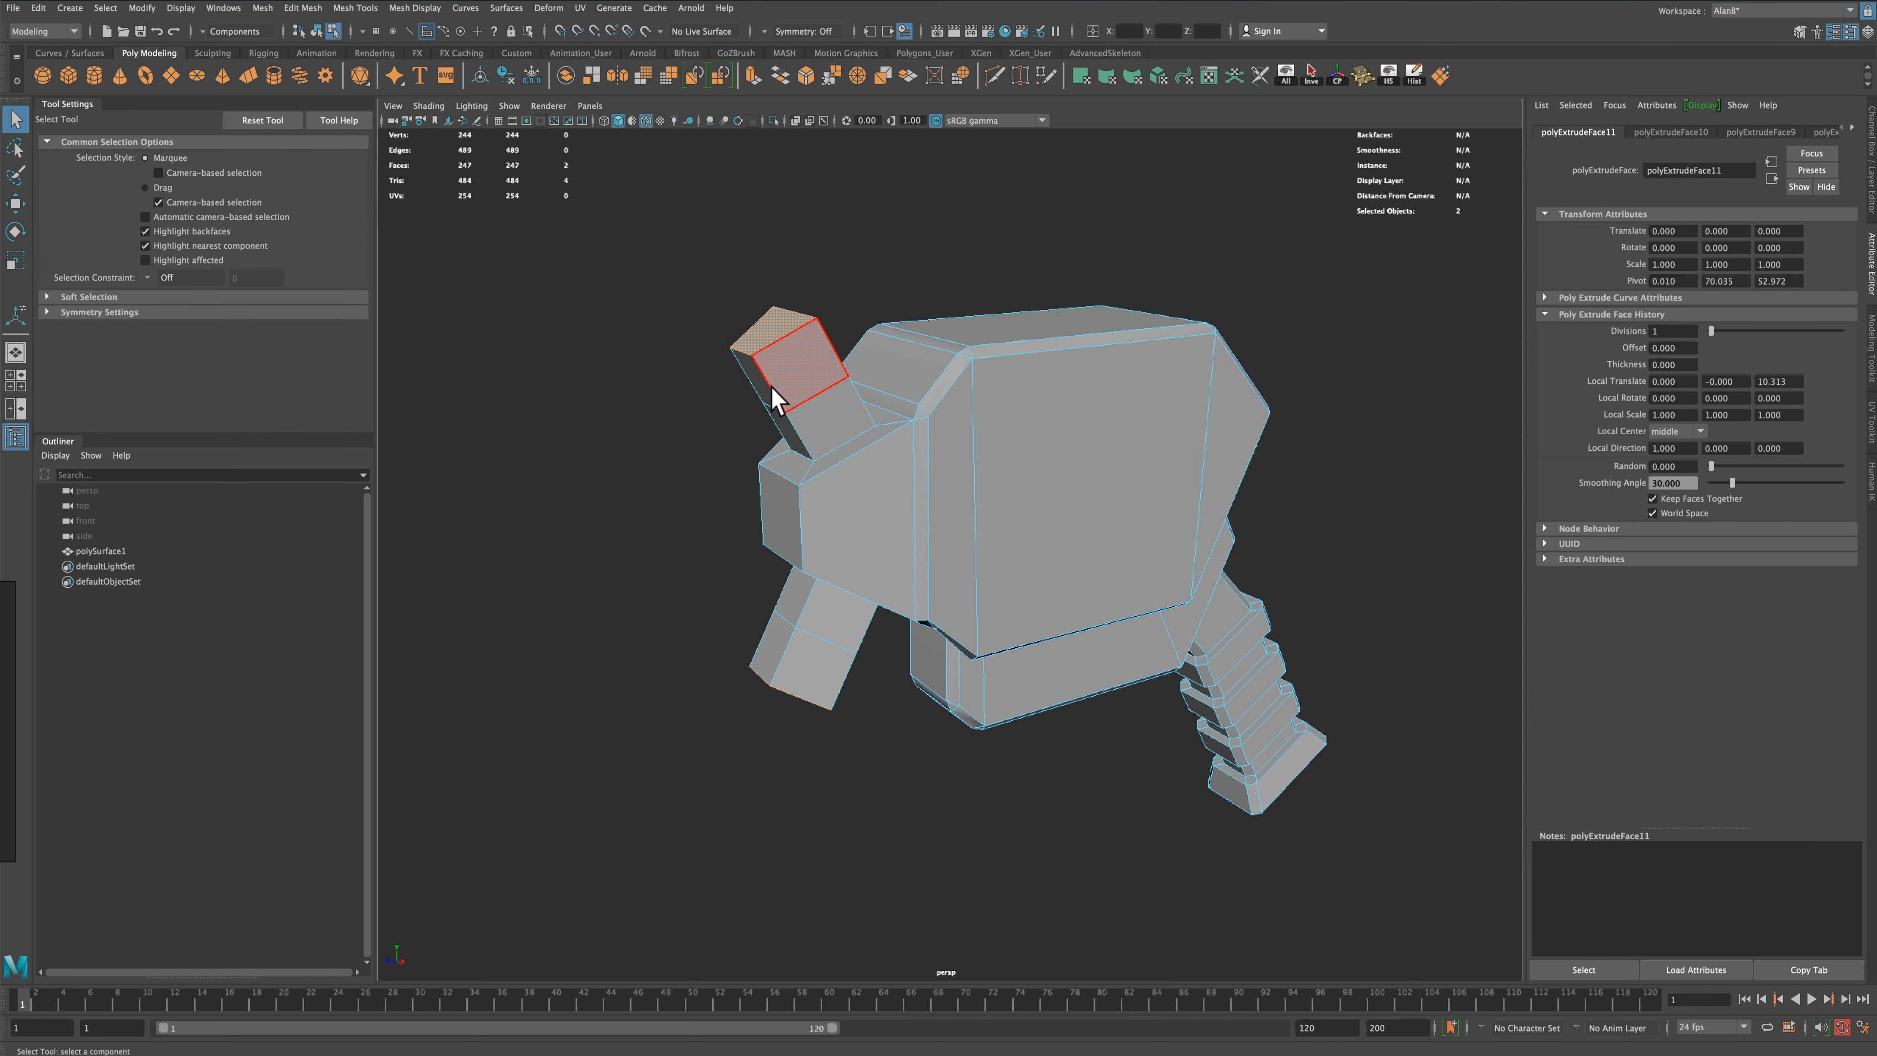
Extrude the front-facing side faces of both arms' outer segments by 18.251 and taper them to a local Y scale of 0.450
alt+drag(764, 386, 699, 533)
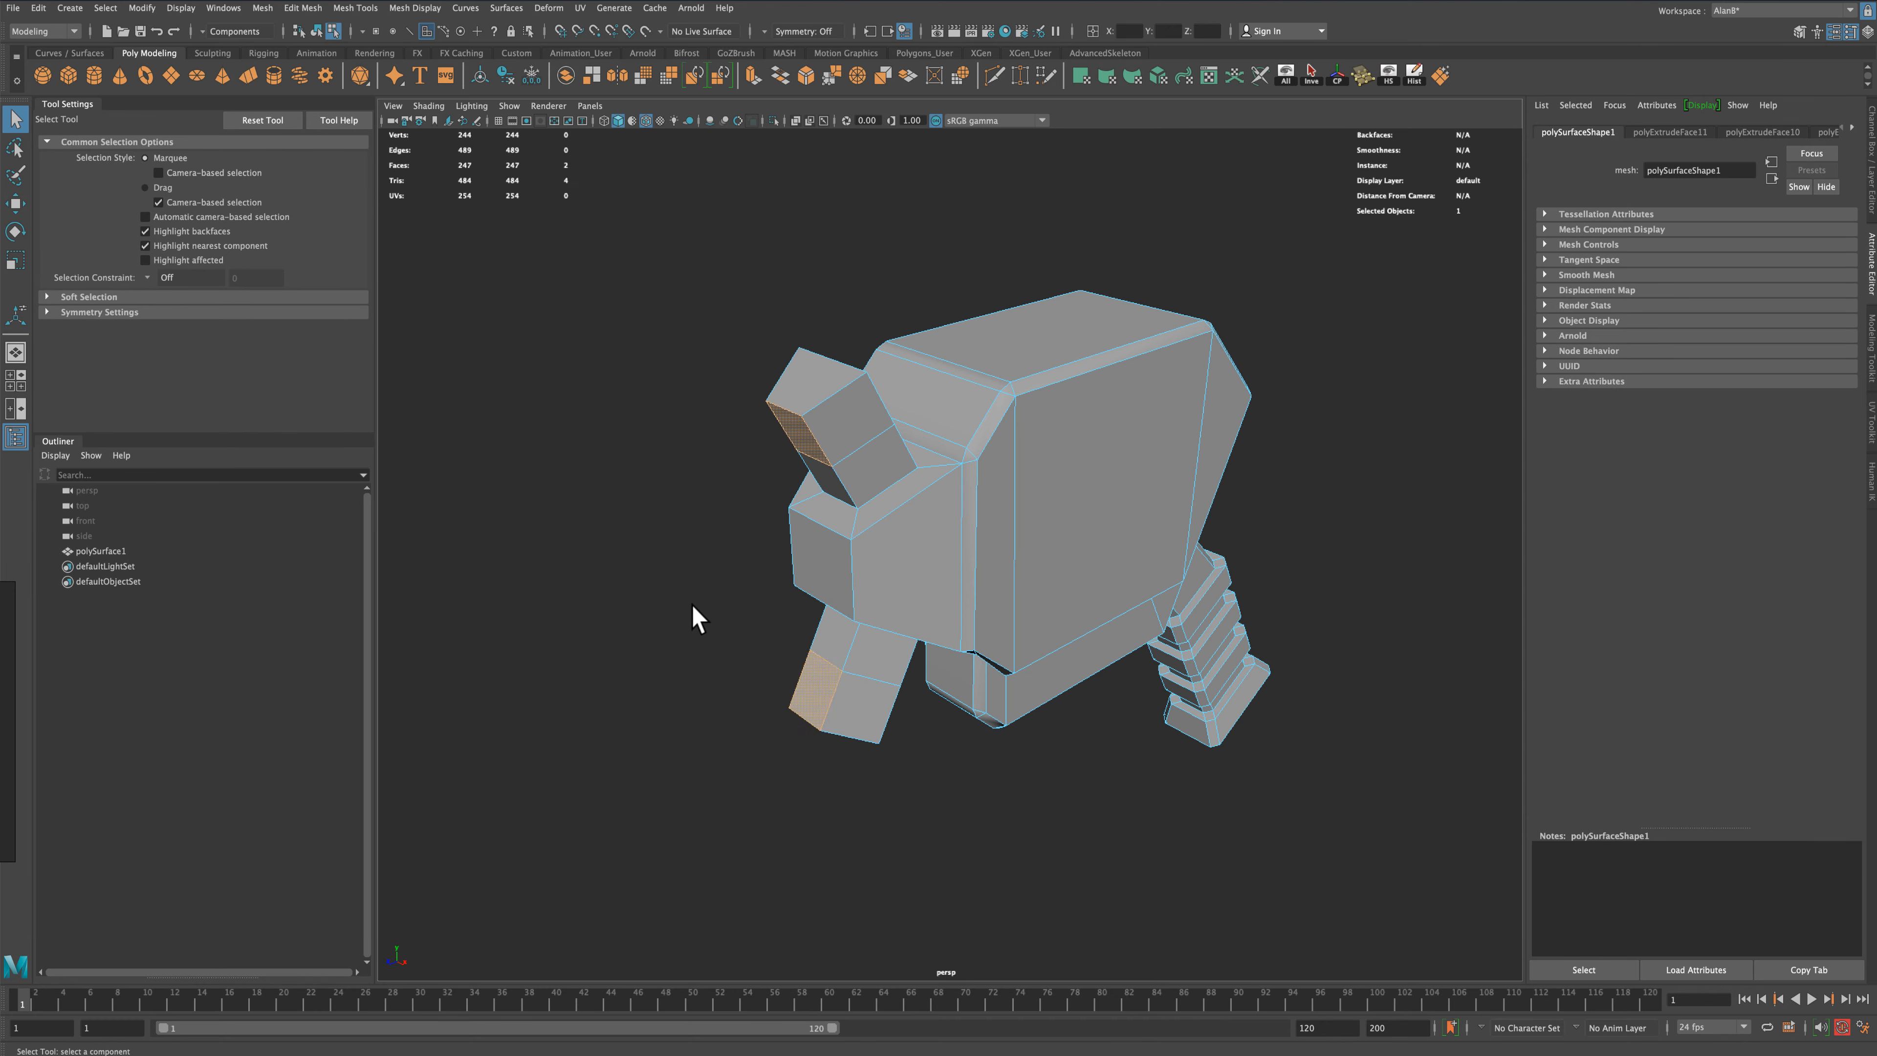
alt+drag(697, 617, 652, 562)
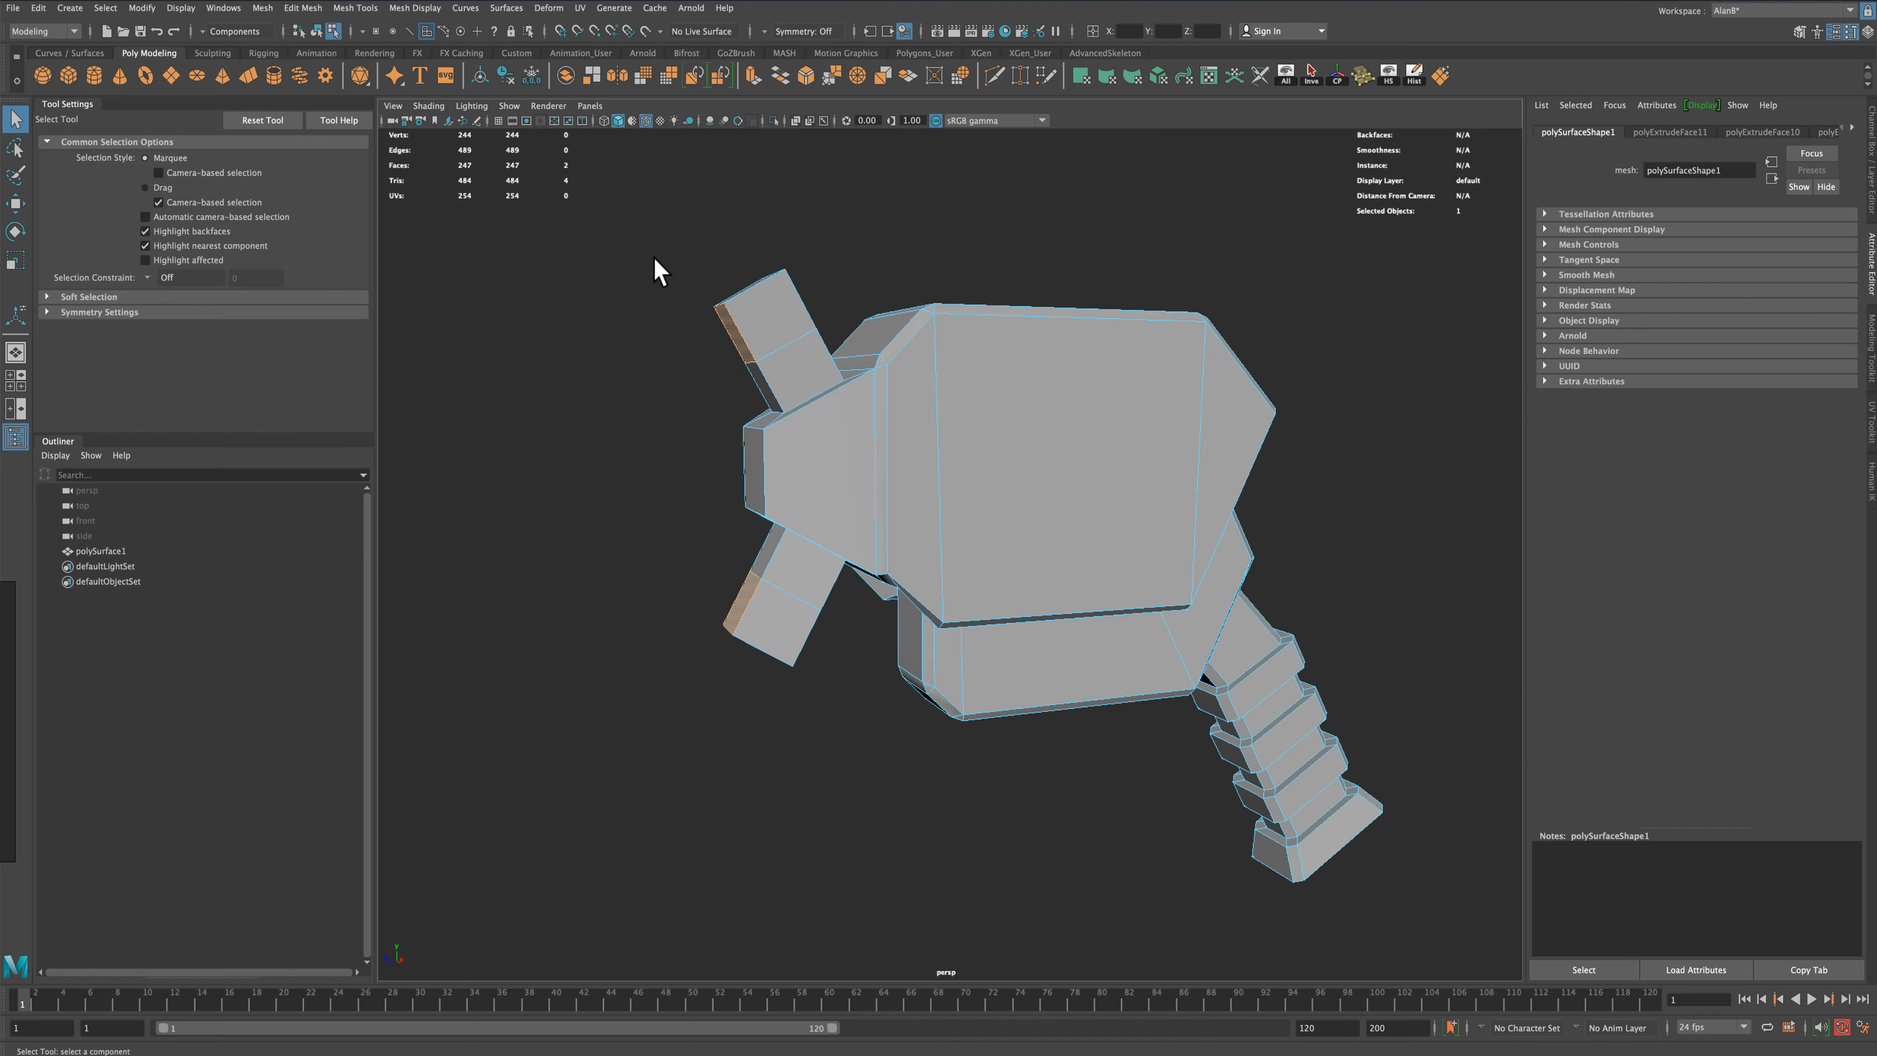
click(754, 74)
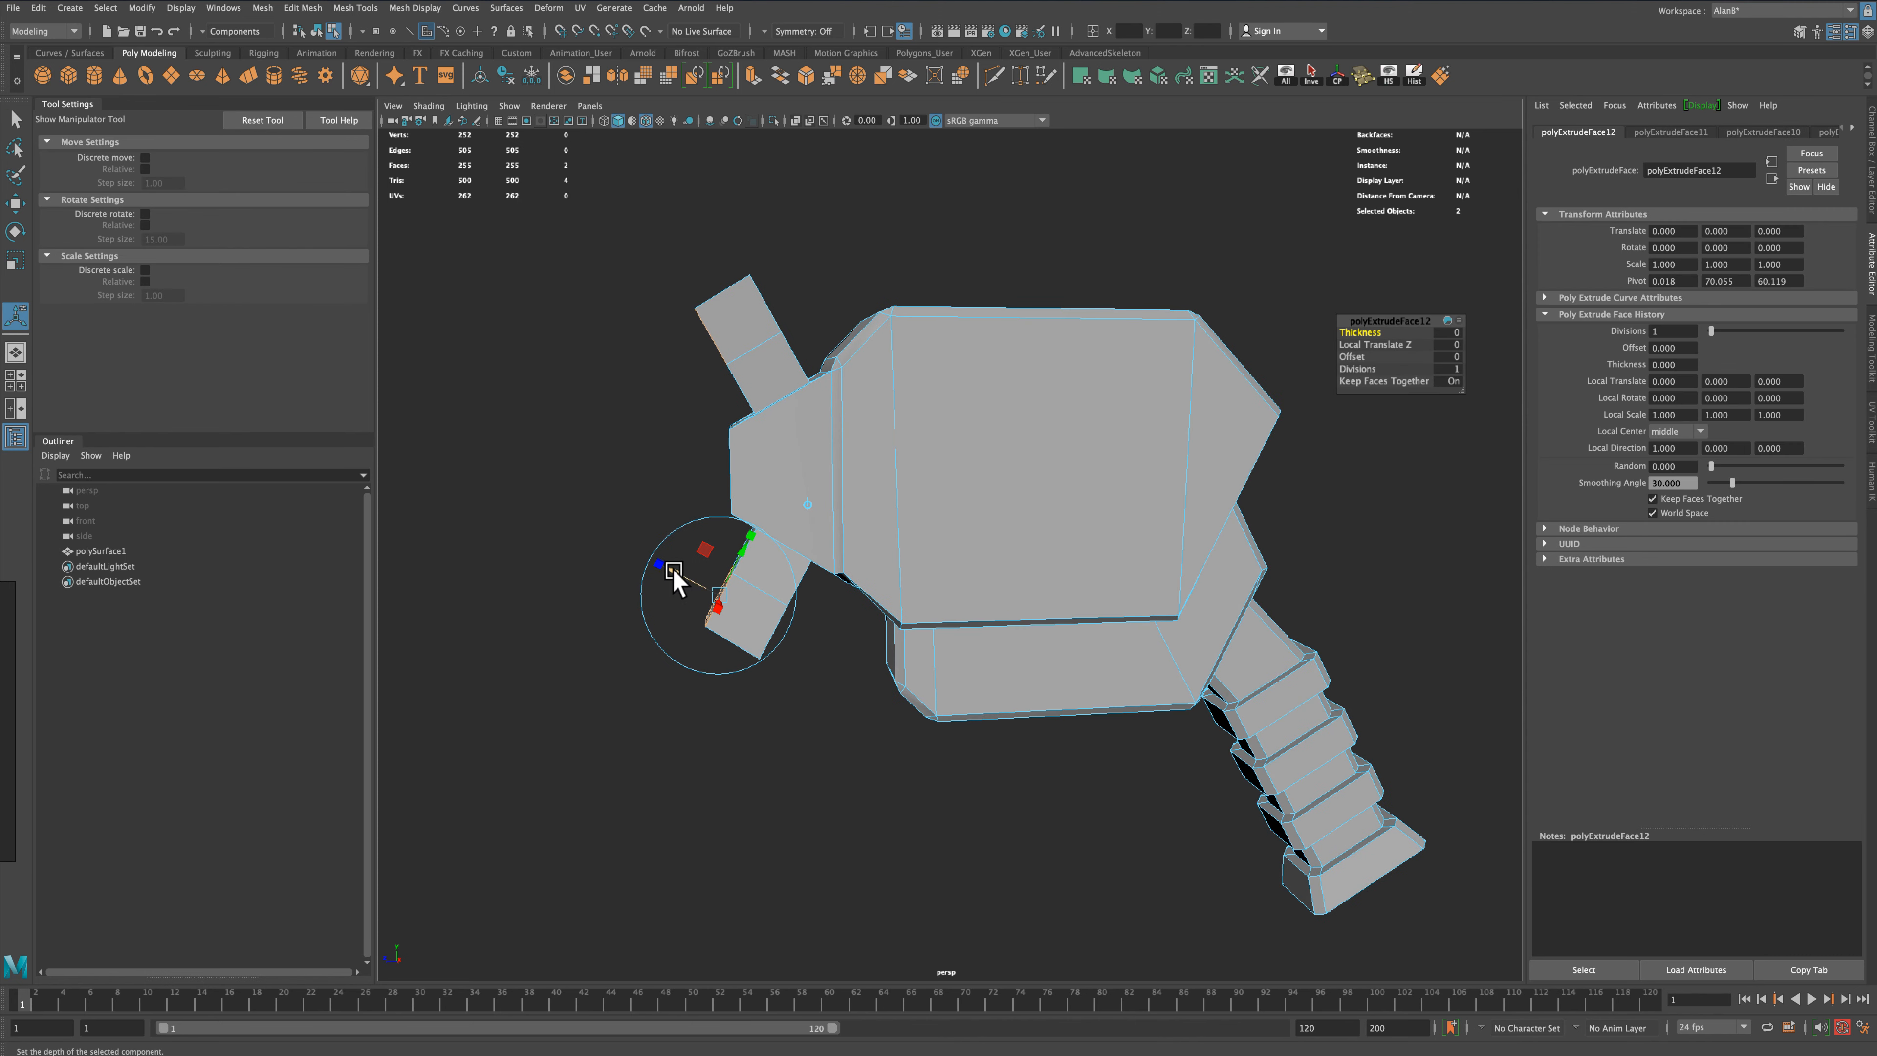
drag(673, 570, 569, 544)
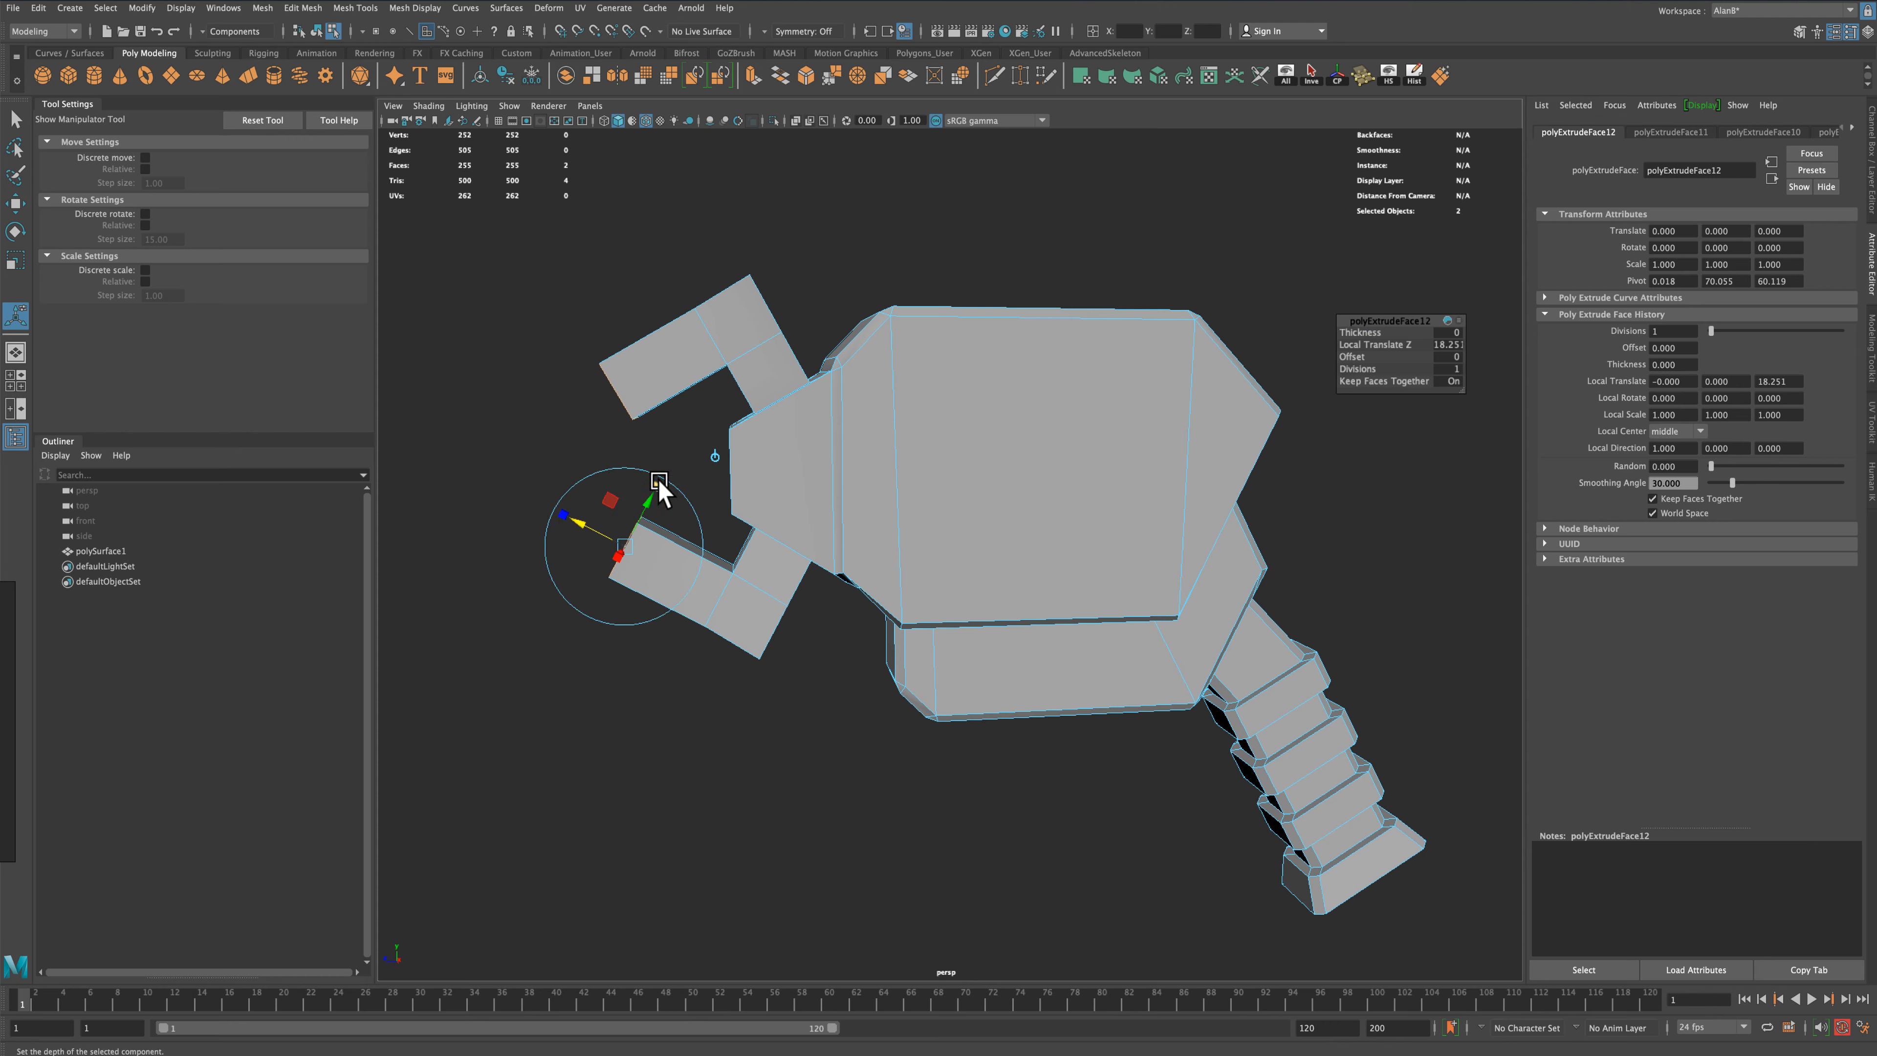
drag(658, 482, 634, 518)
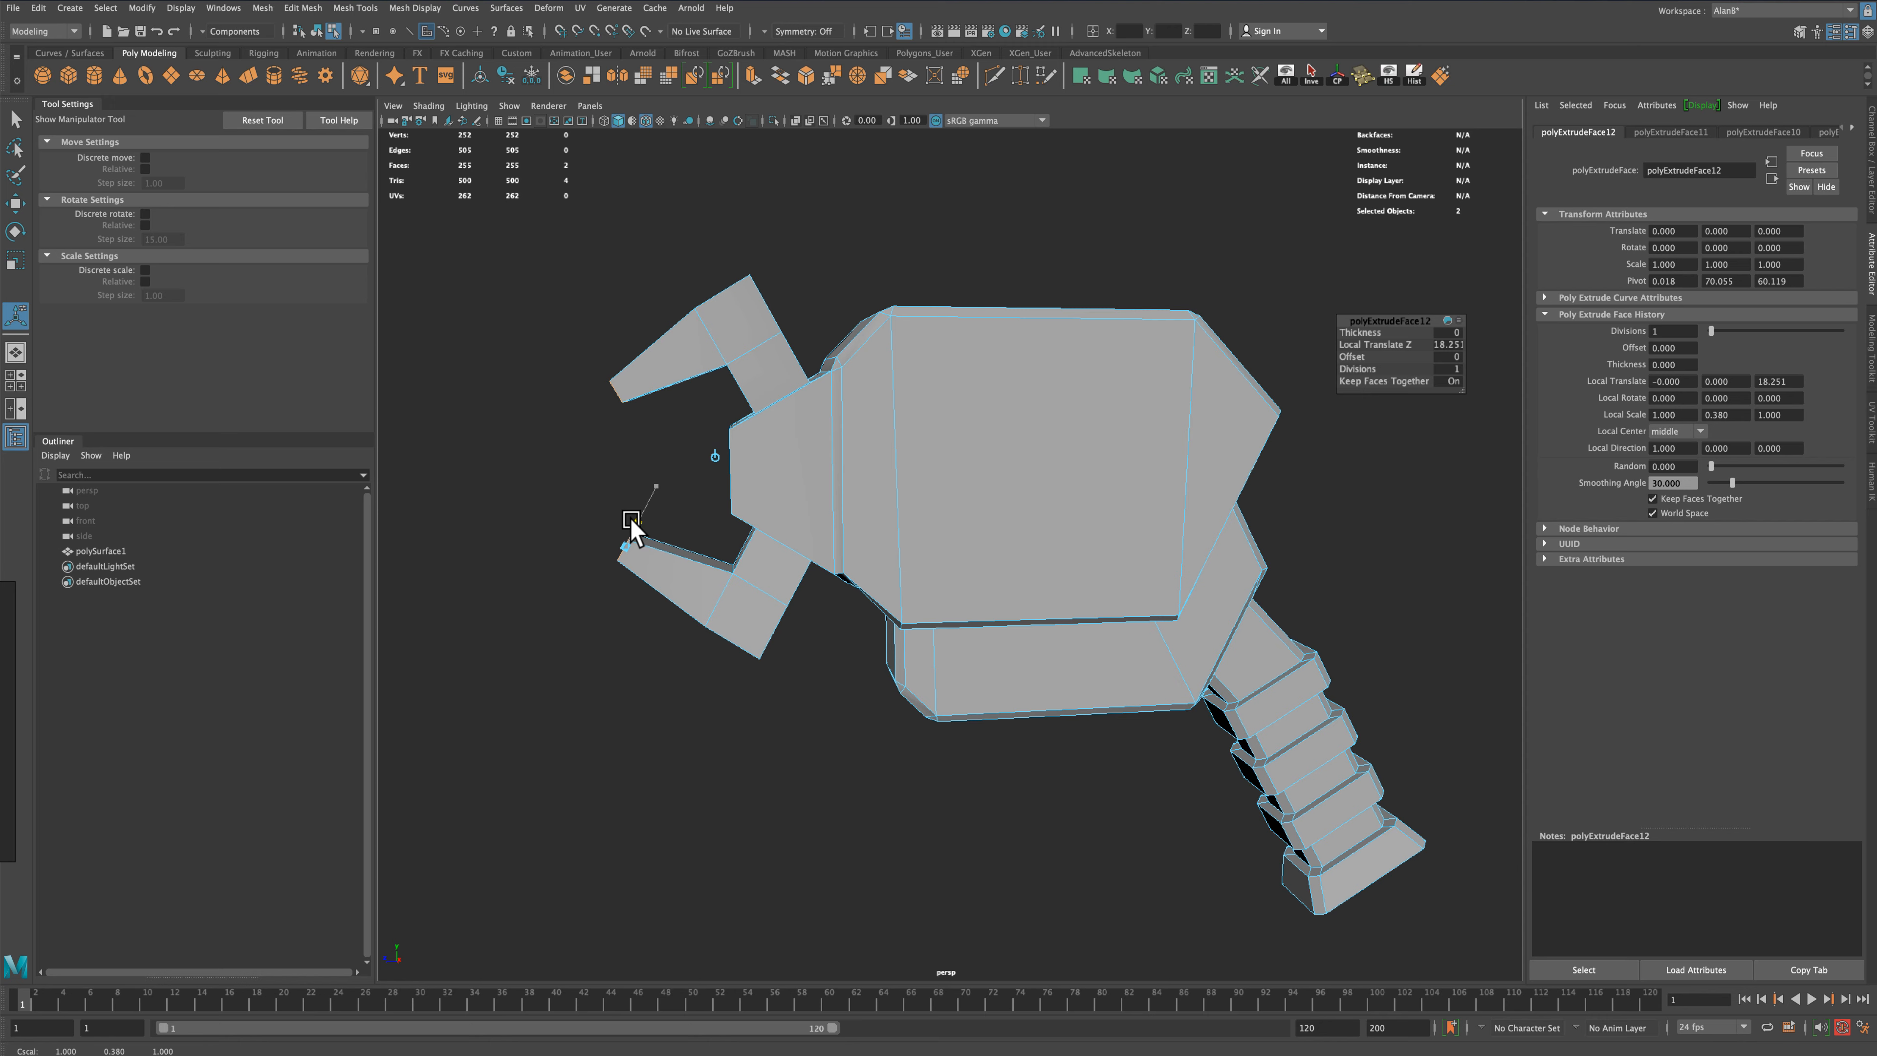
drag(631, 521, 635, 516)
Extrude the tapered end faces of both arms forward by 5.910
alt+drag(640, 432, 663, 432)
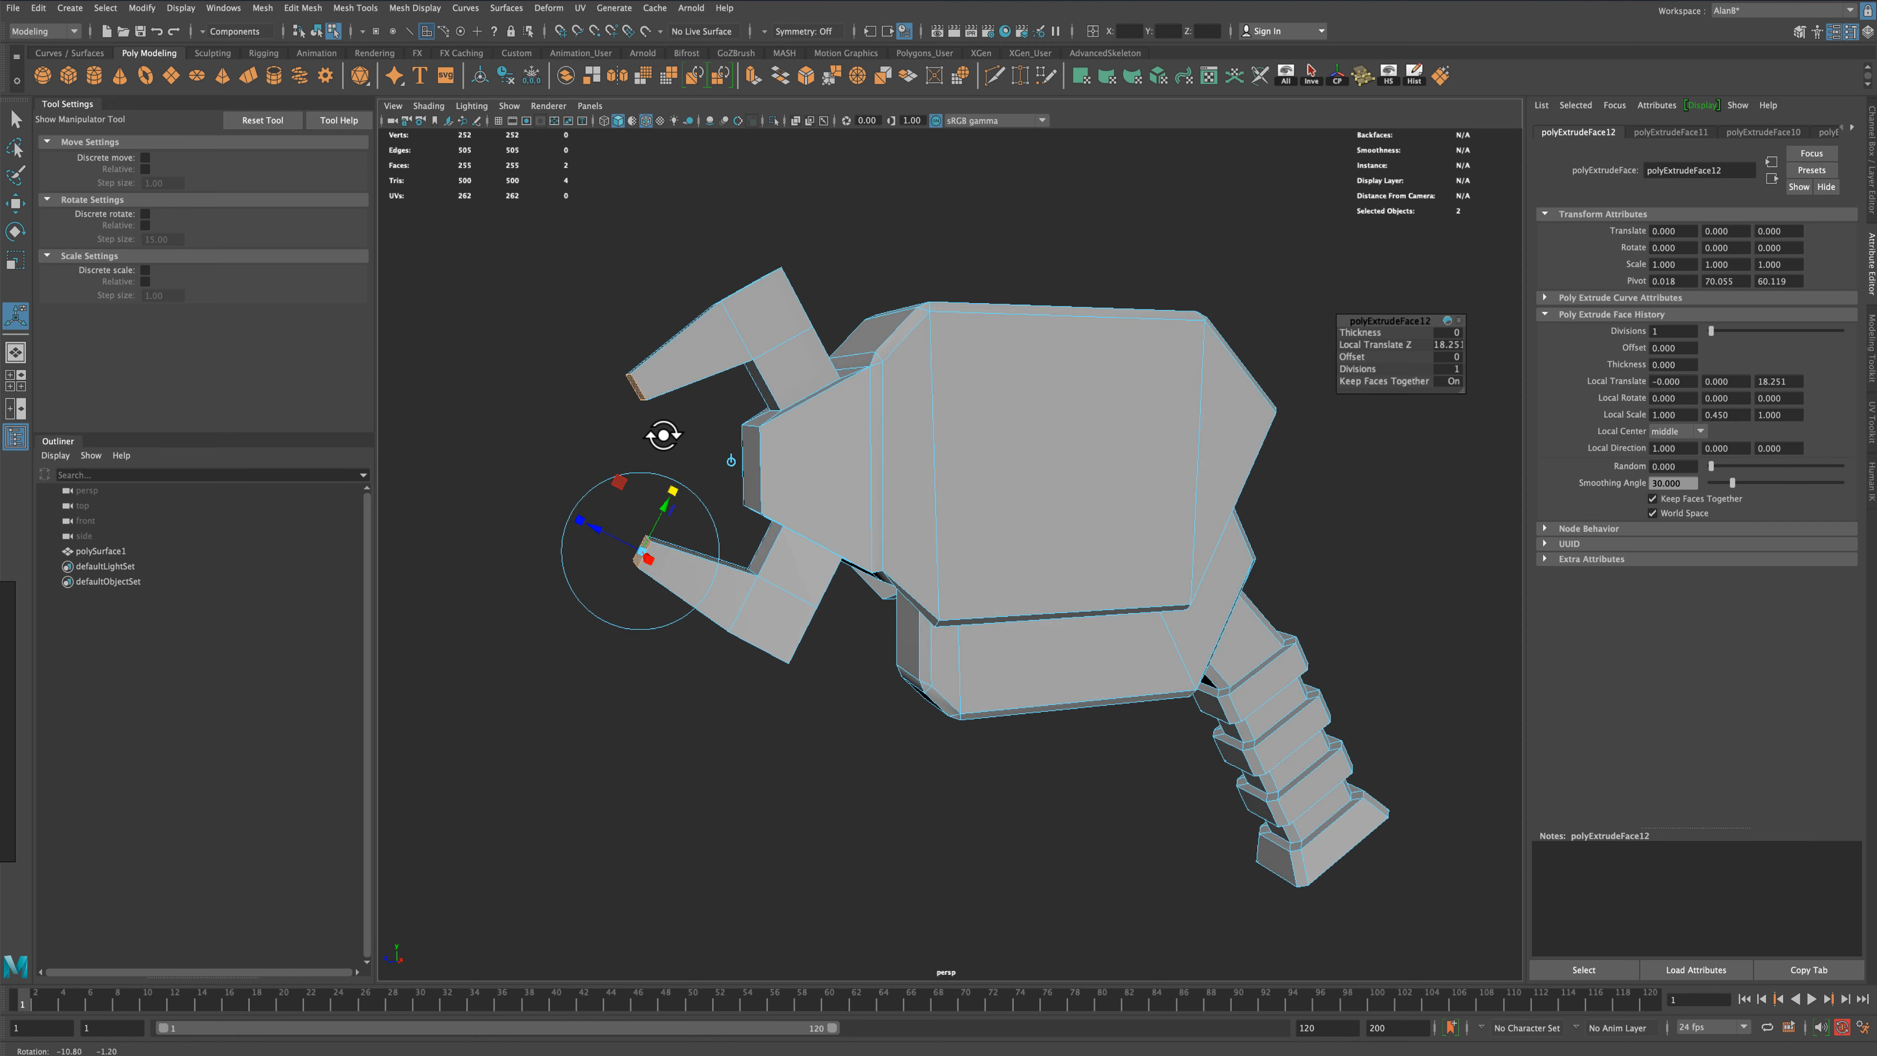
click(754, 74)
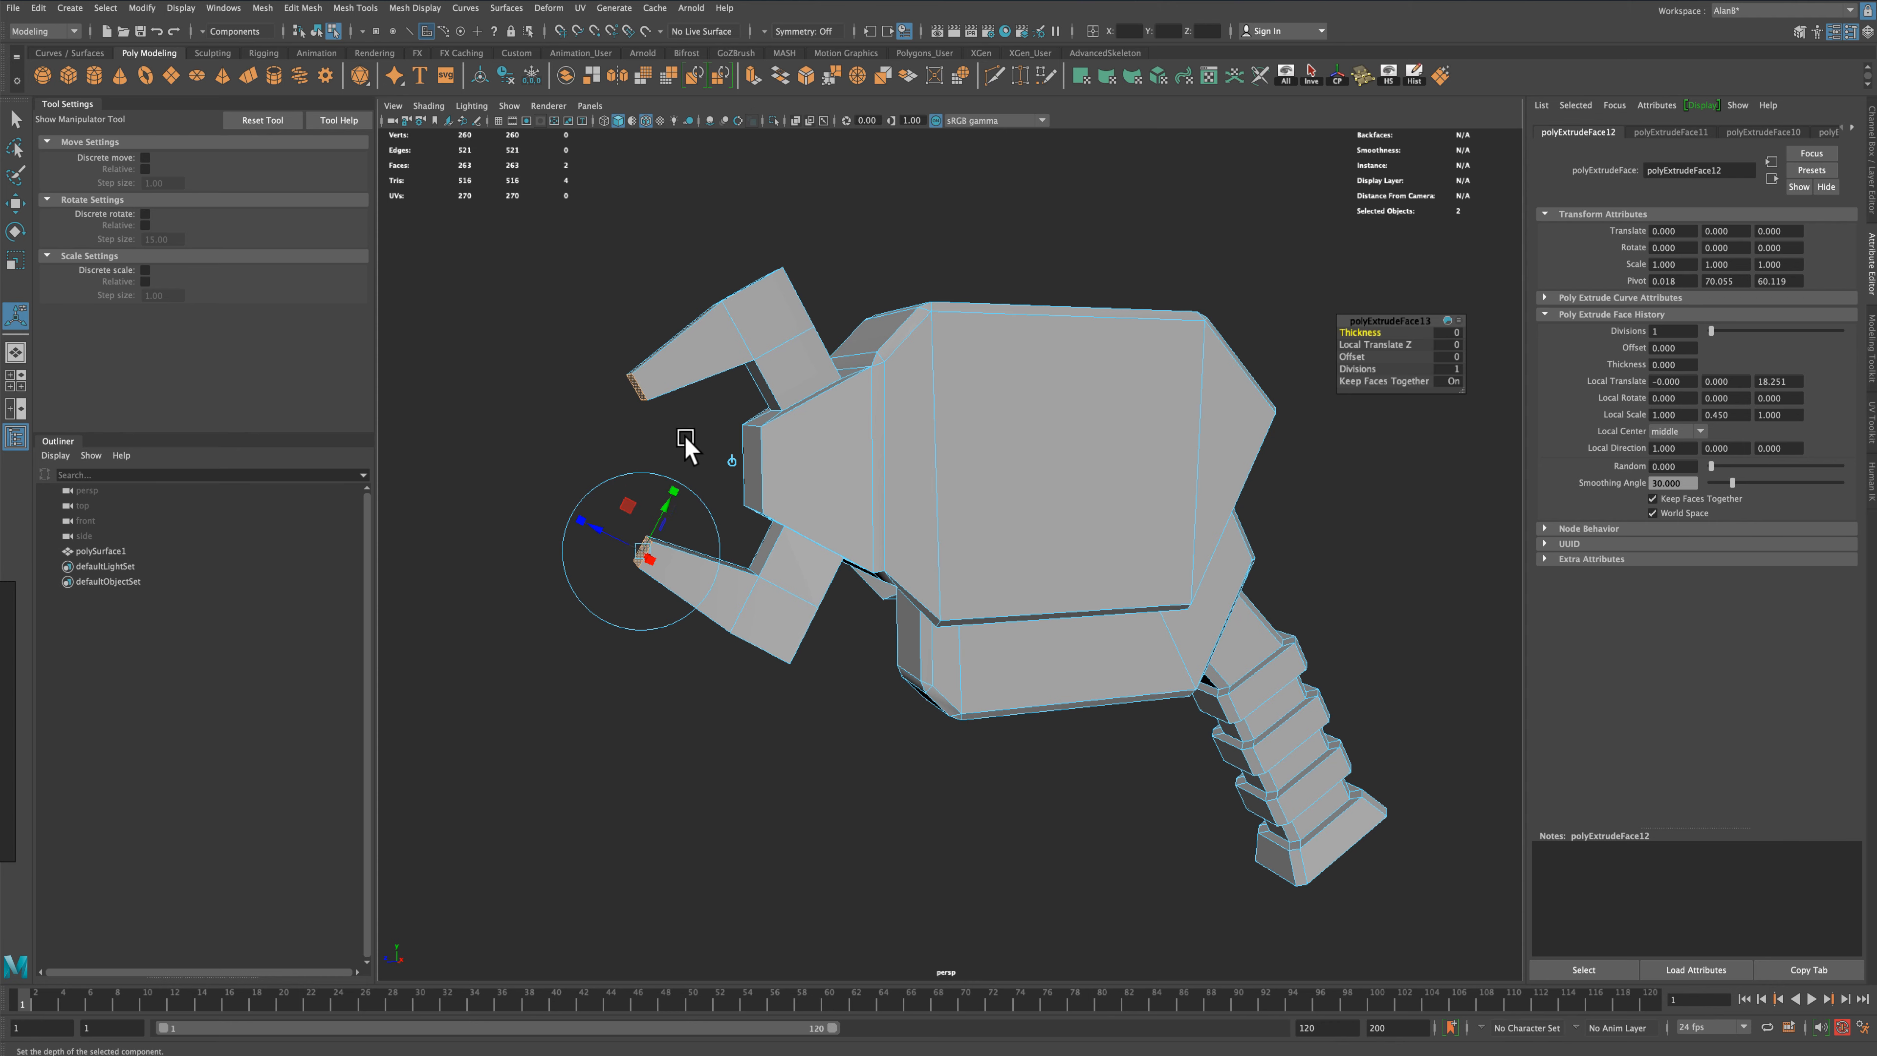
drag(604, 528, 559, 520)
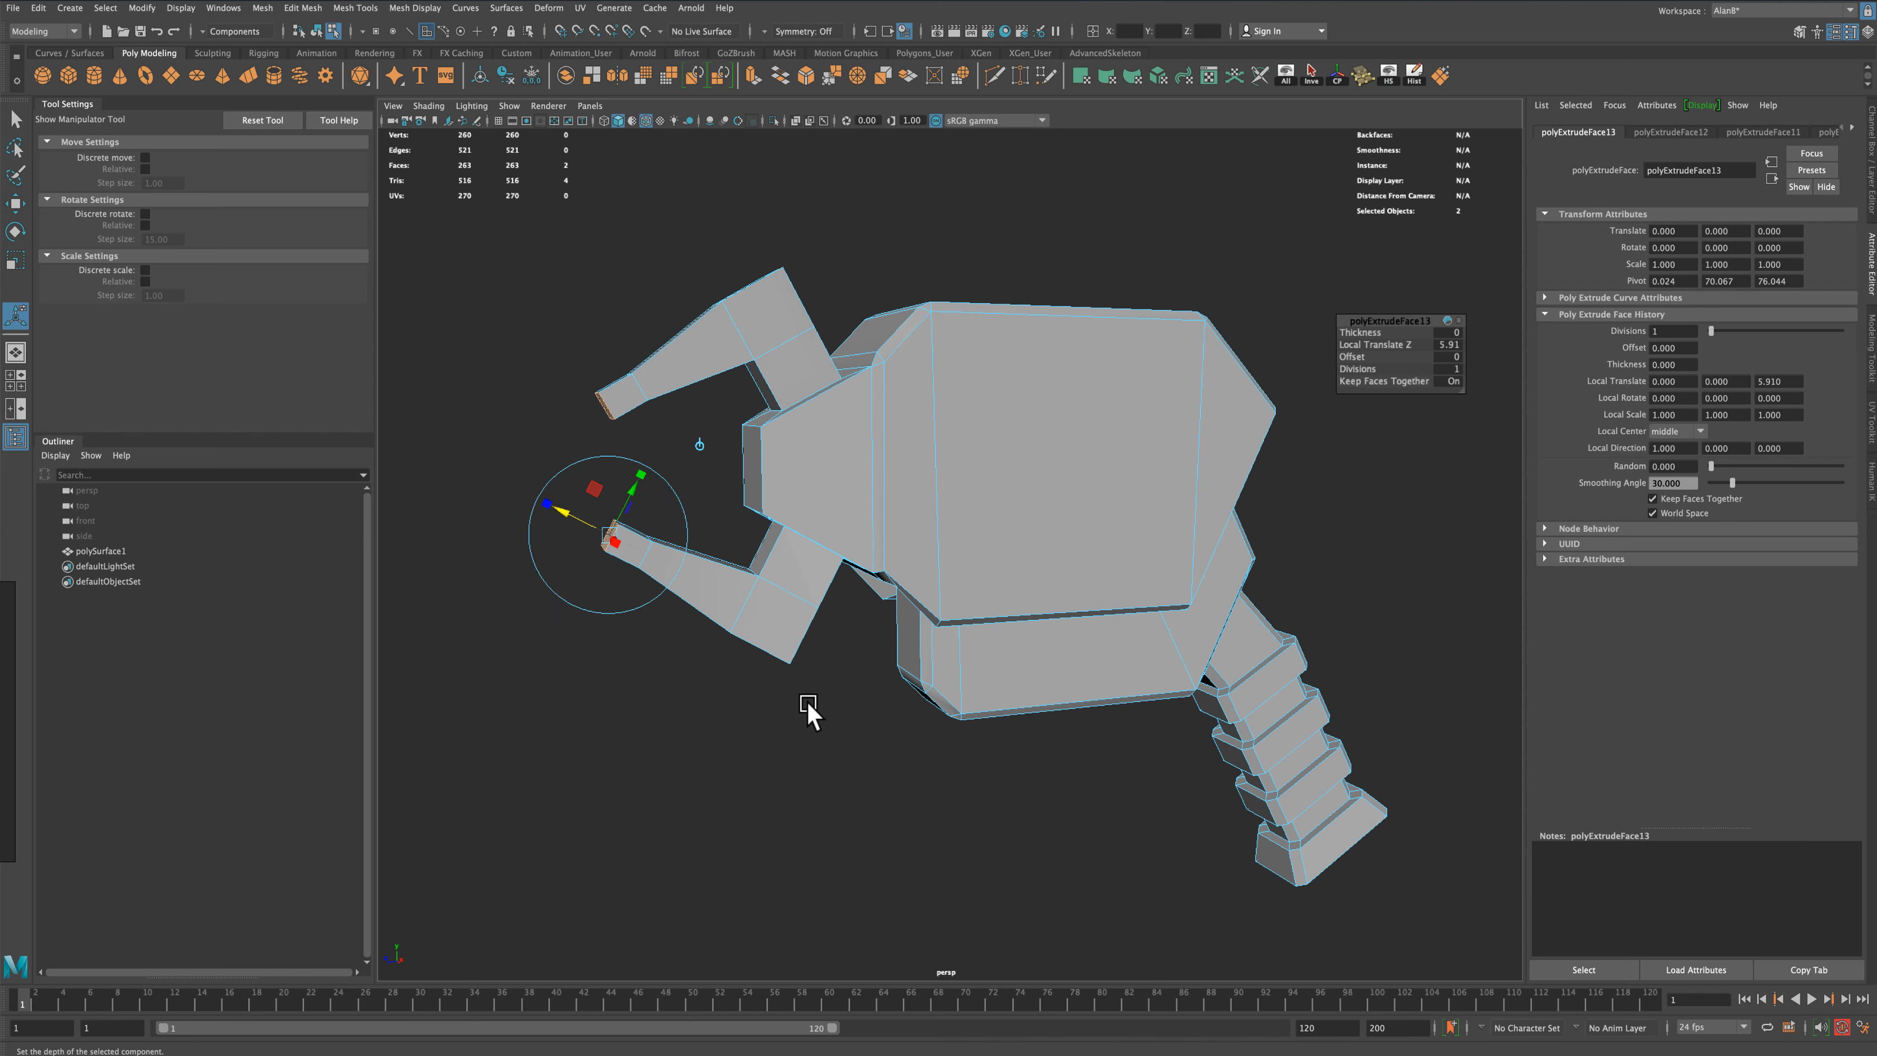
In the side view, flatten the end vertices of both arm tips along Z and scale them apart vertically to 1.300
key(space)
key(space)
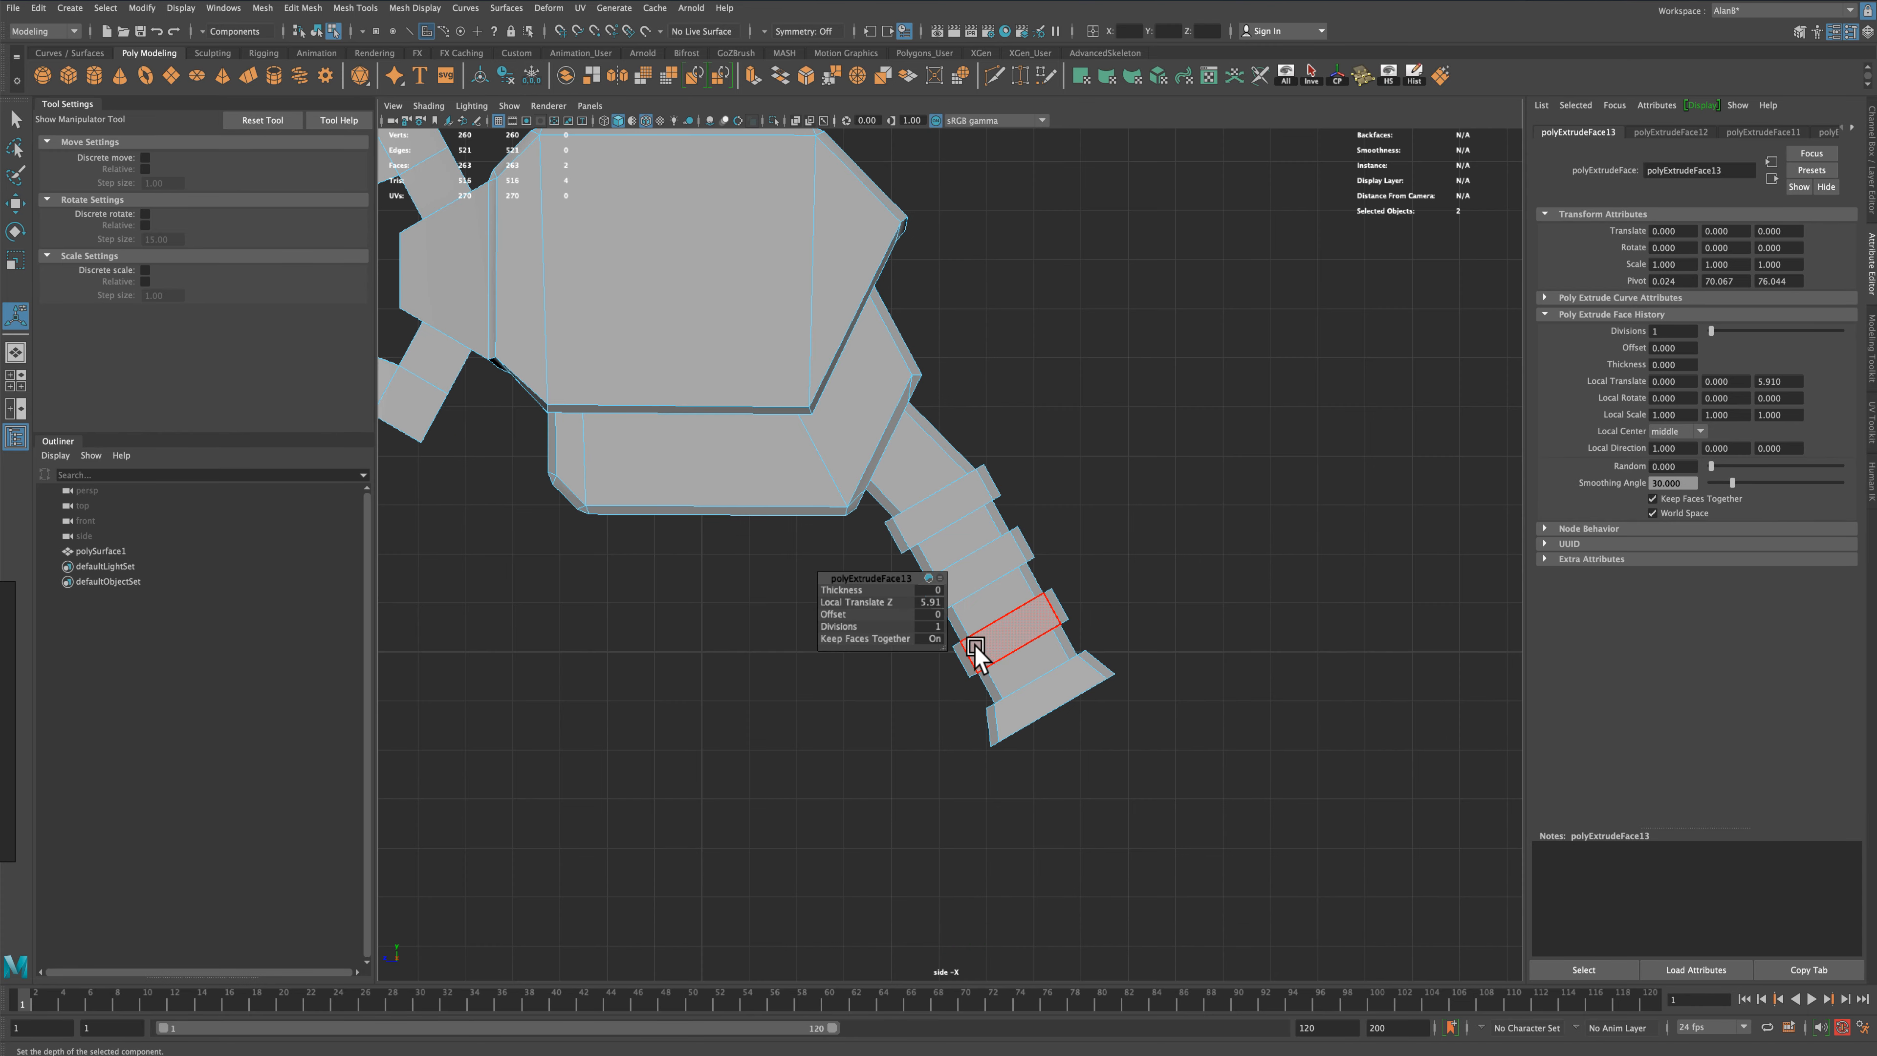
scroll(889, 725, up, 3)
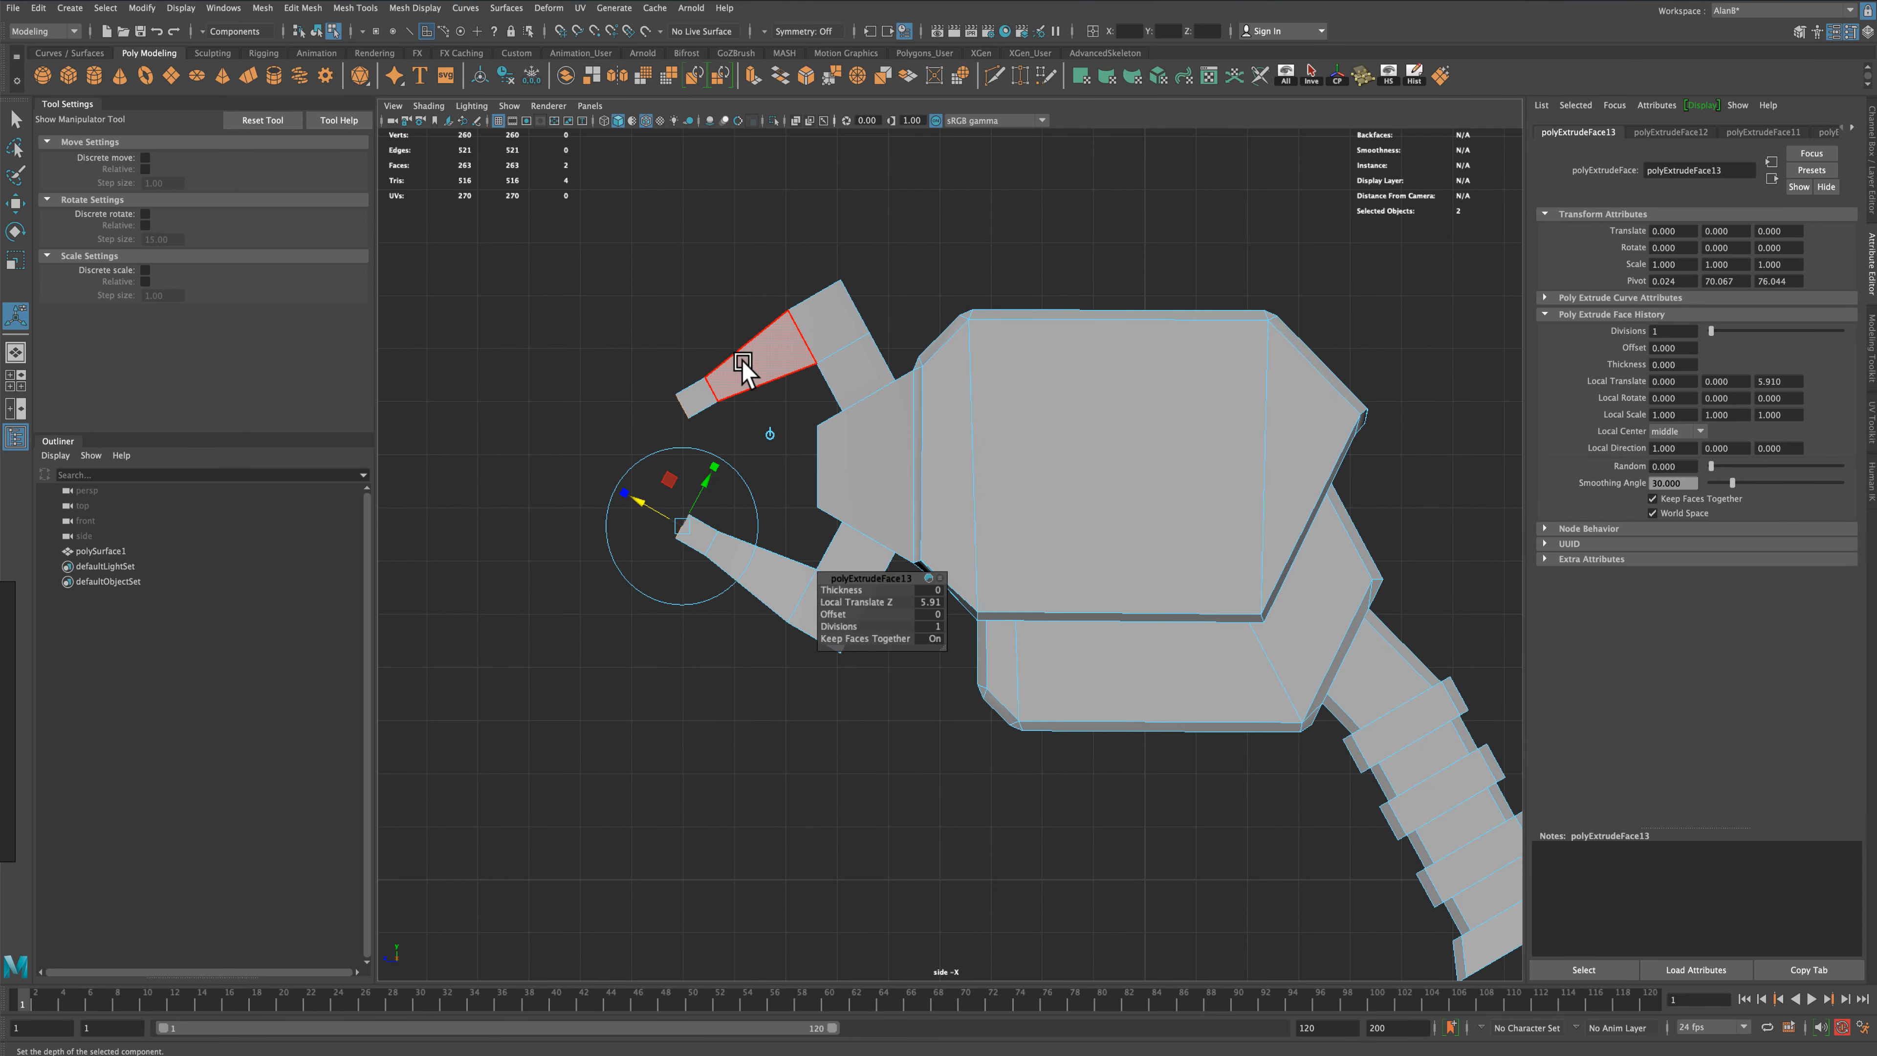
right_drag(744, 362, 640, 392)
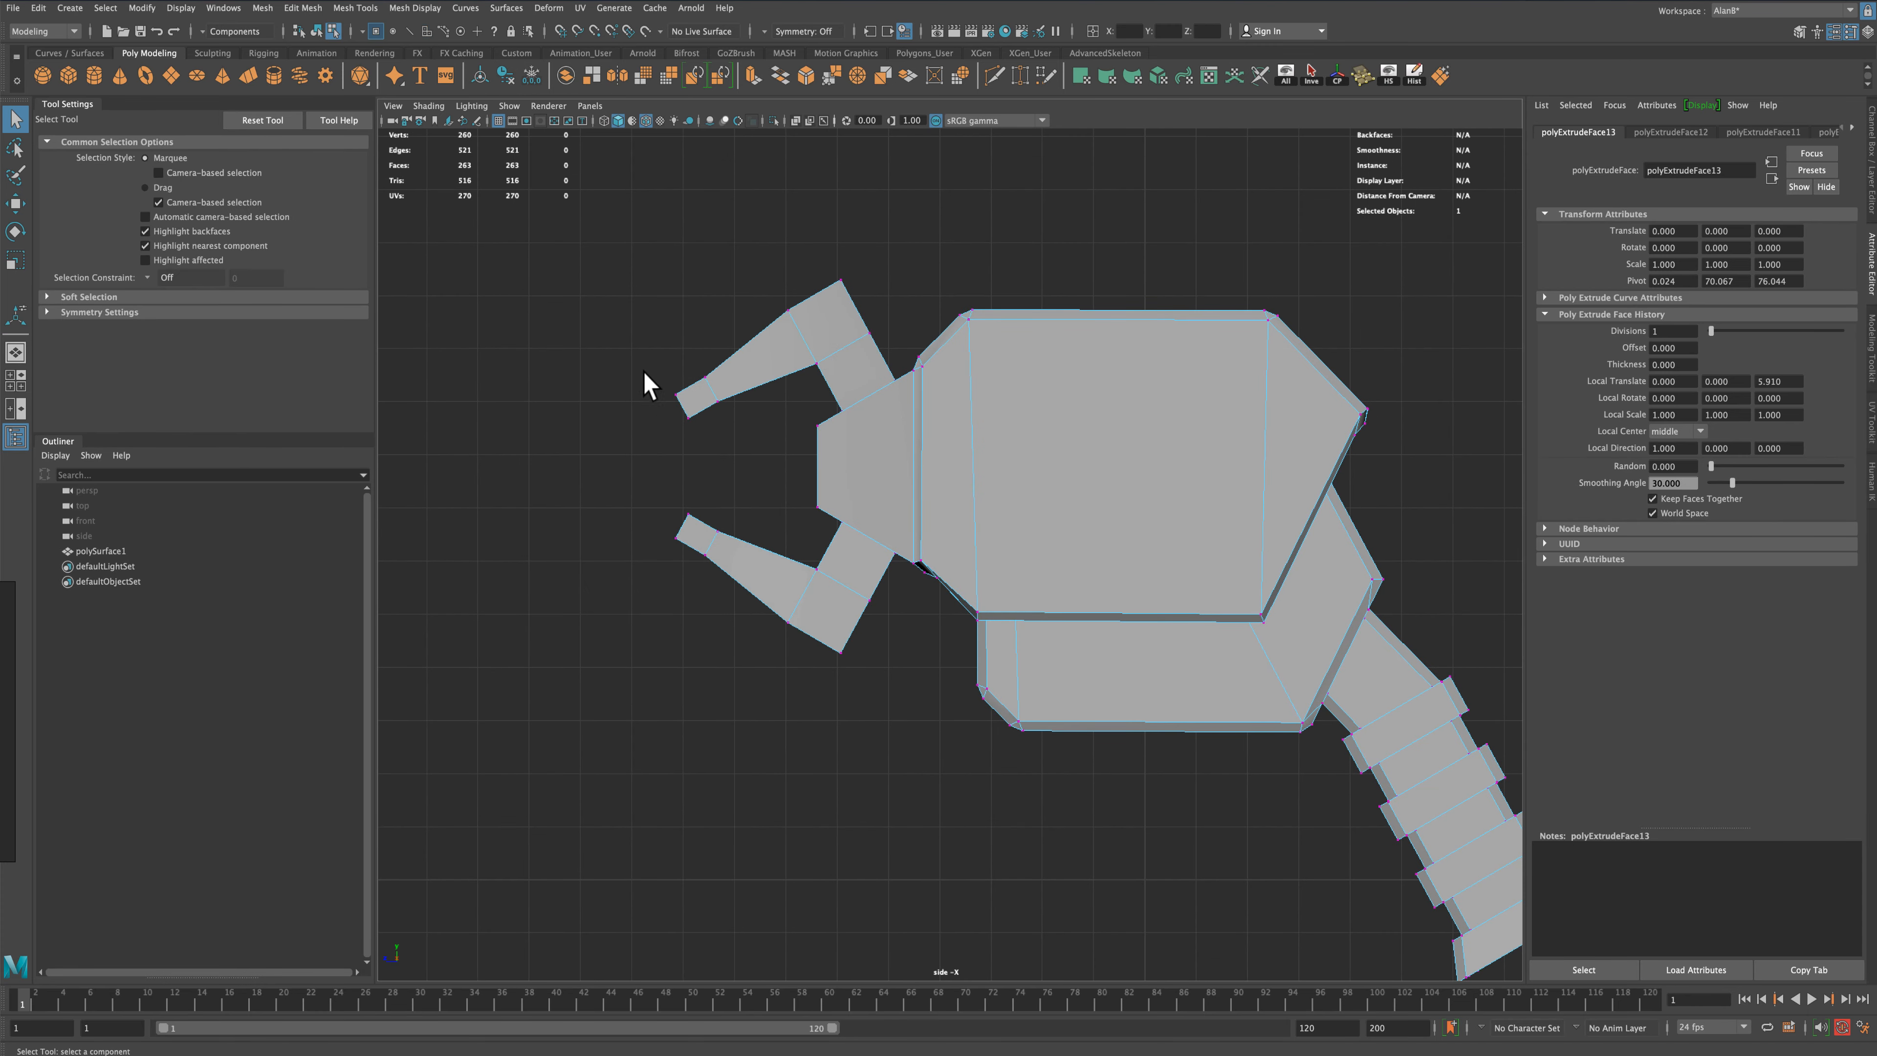
drag(689, 433, 689, 433)
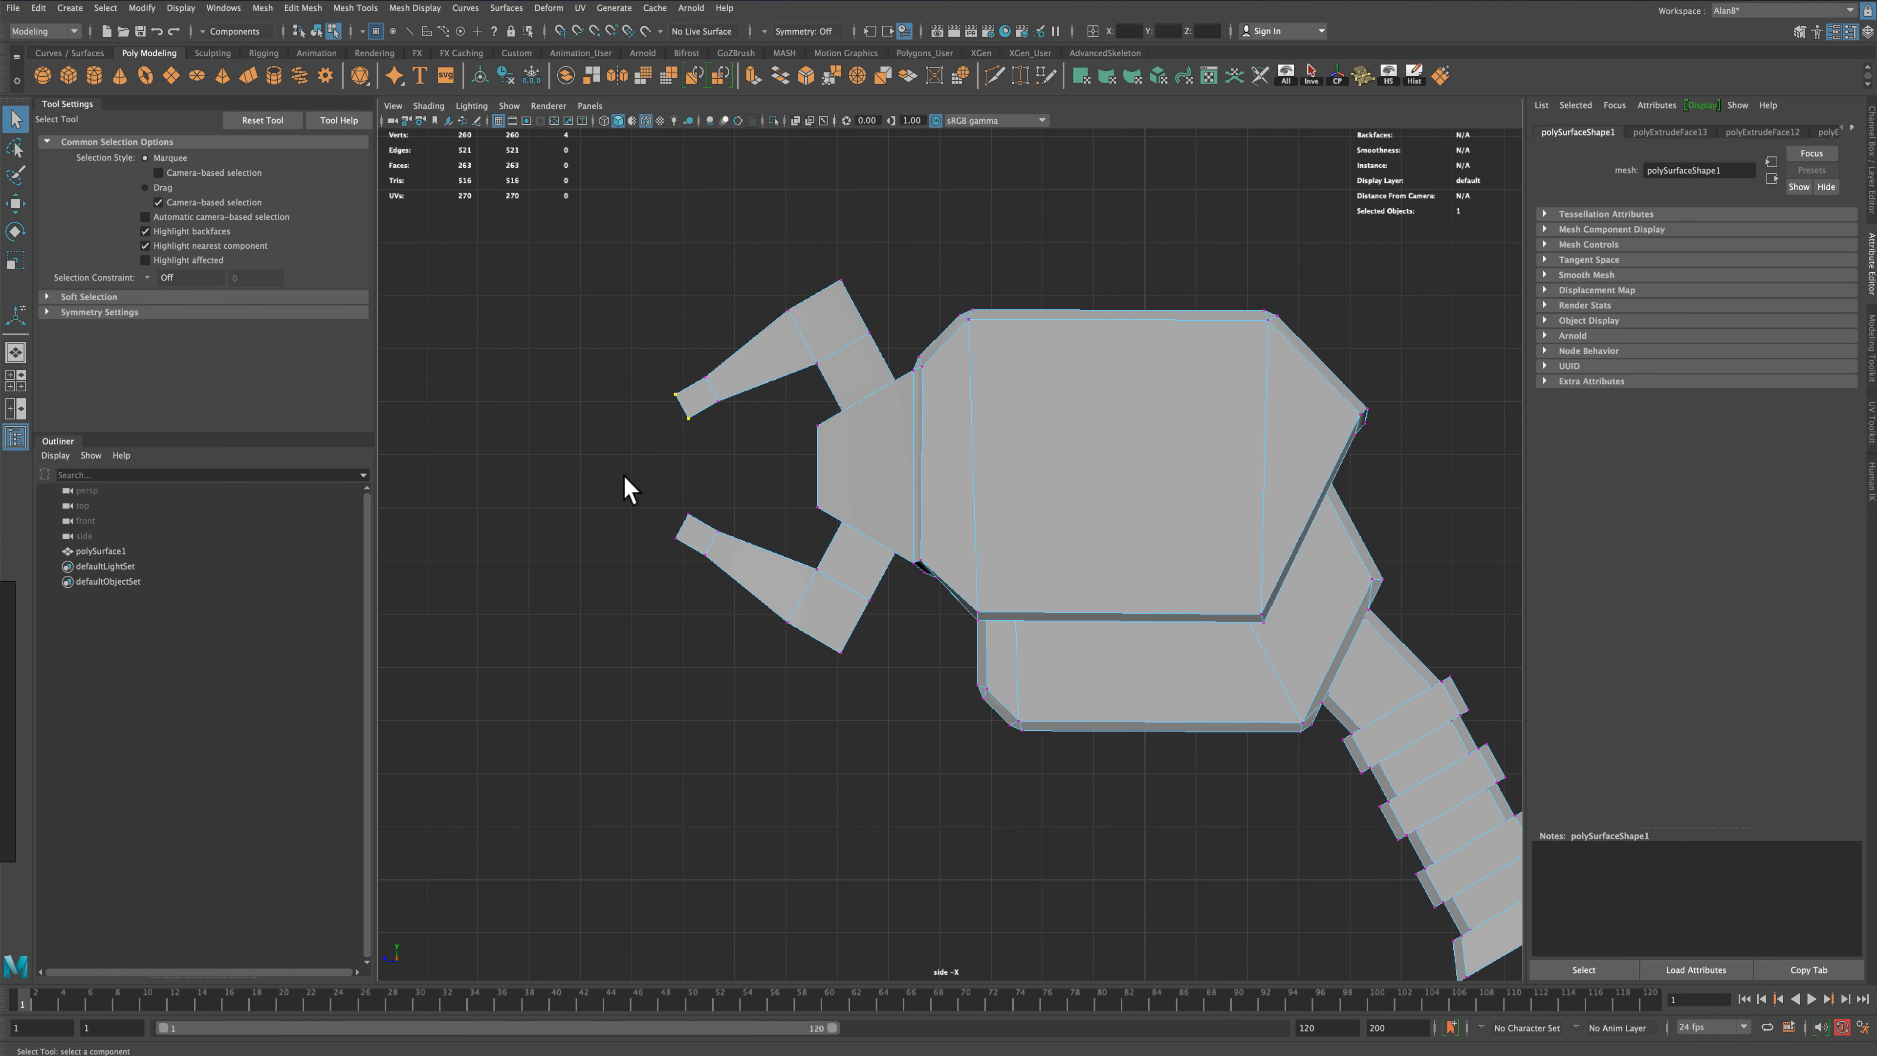
drag(695, 569, 696, 569)
click(14, 260)
drag(617, 468, 743, 470)
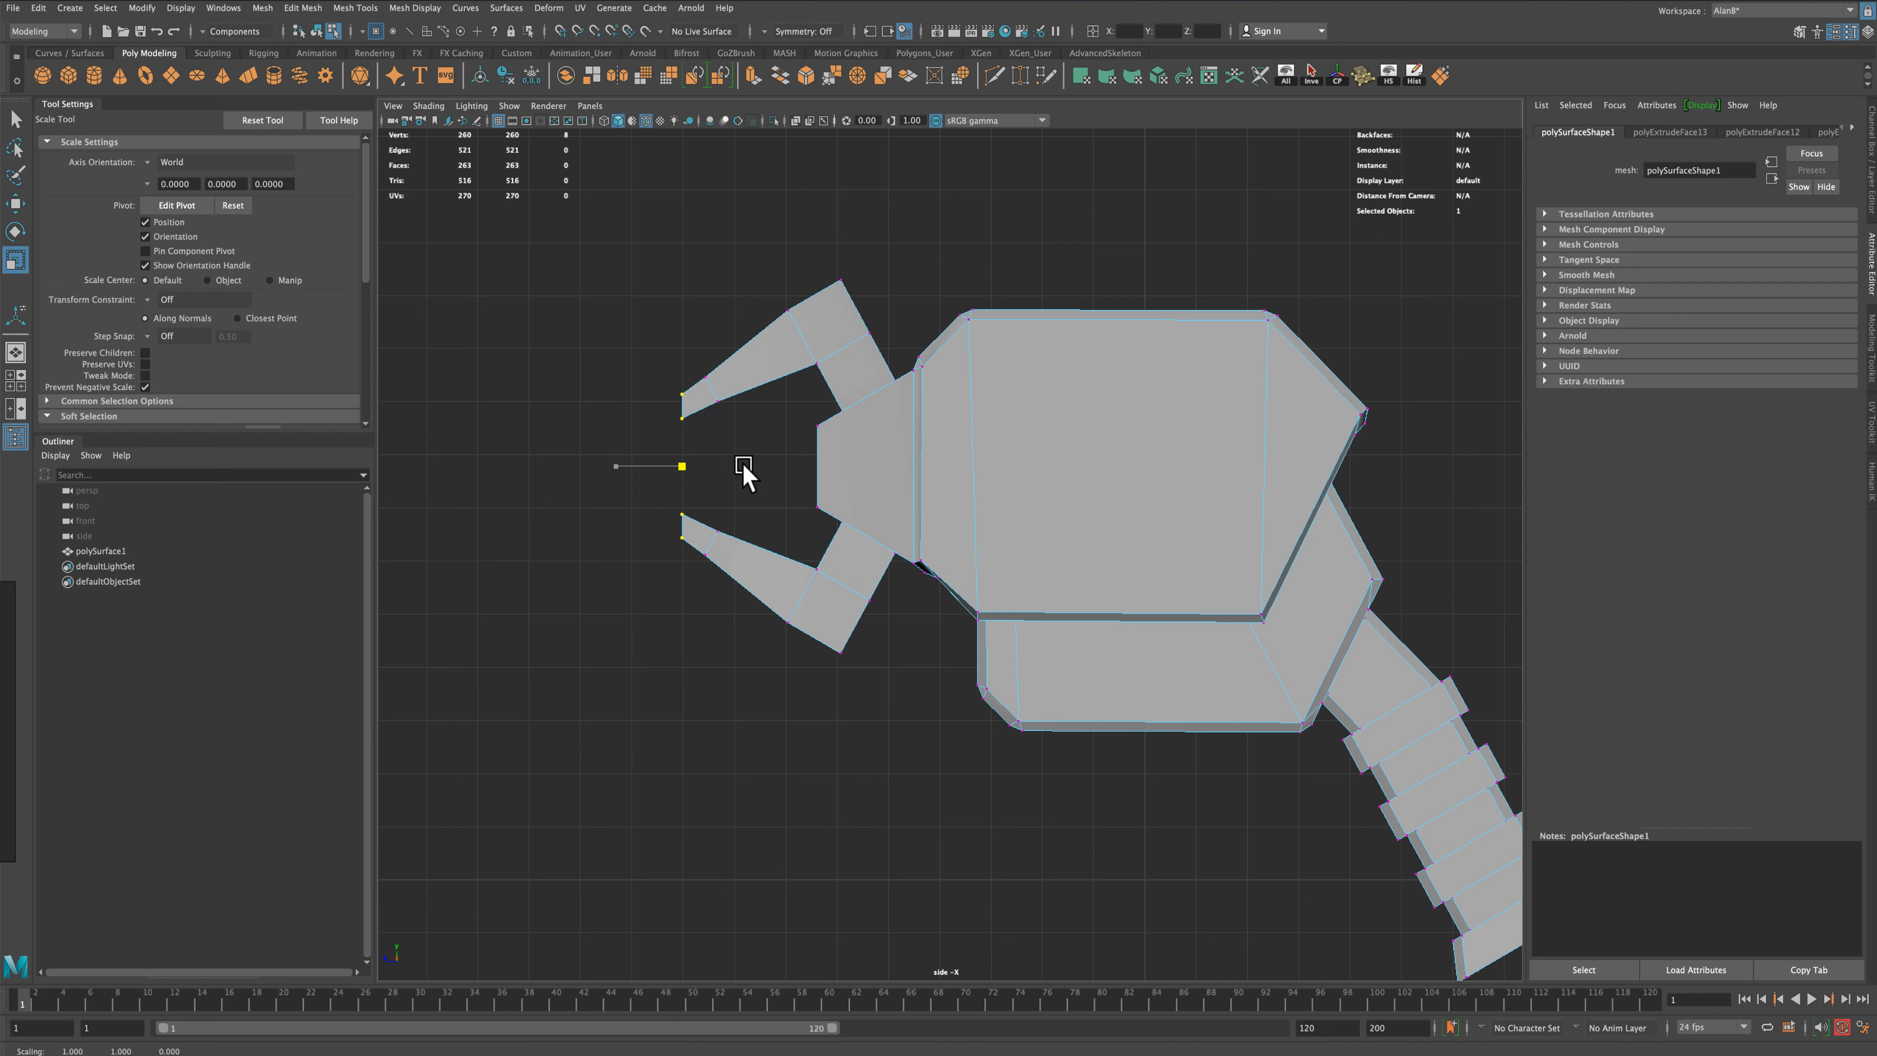
drag(681, 398, 681, 381)
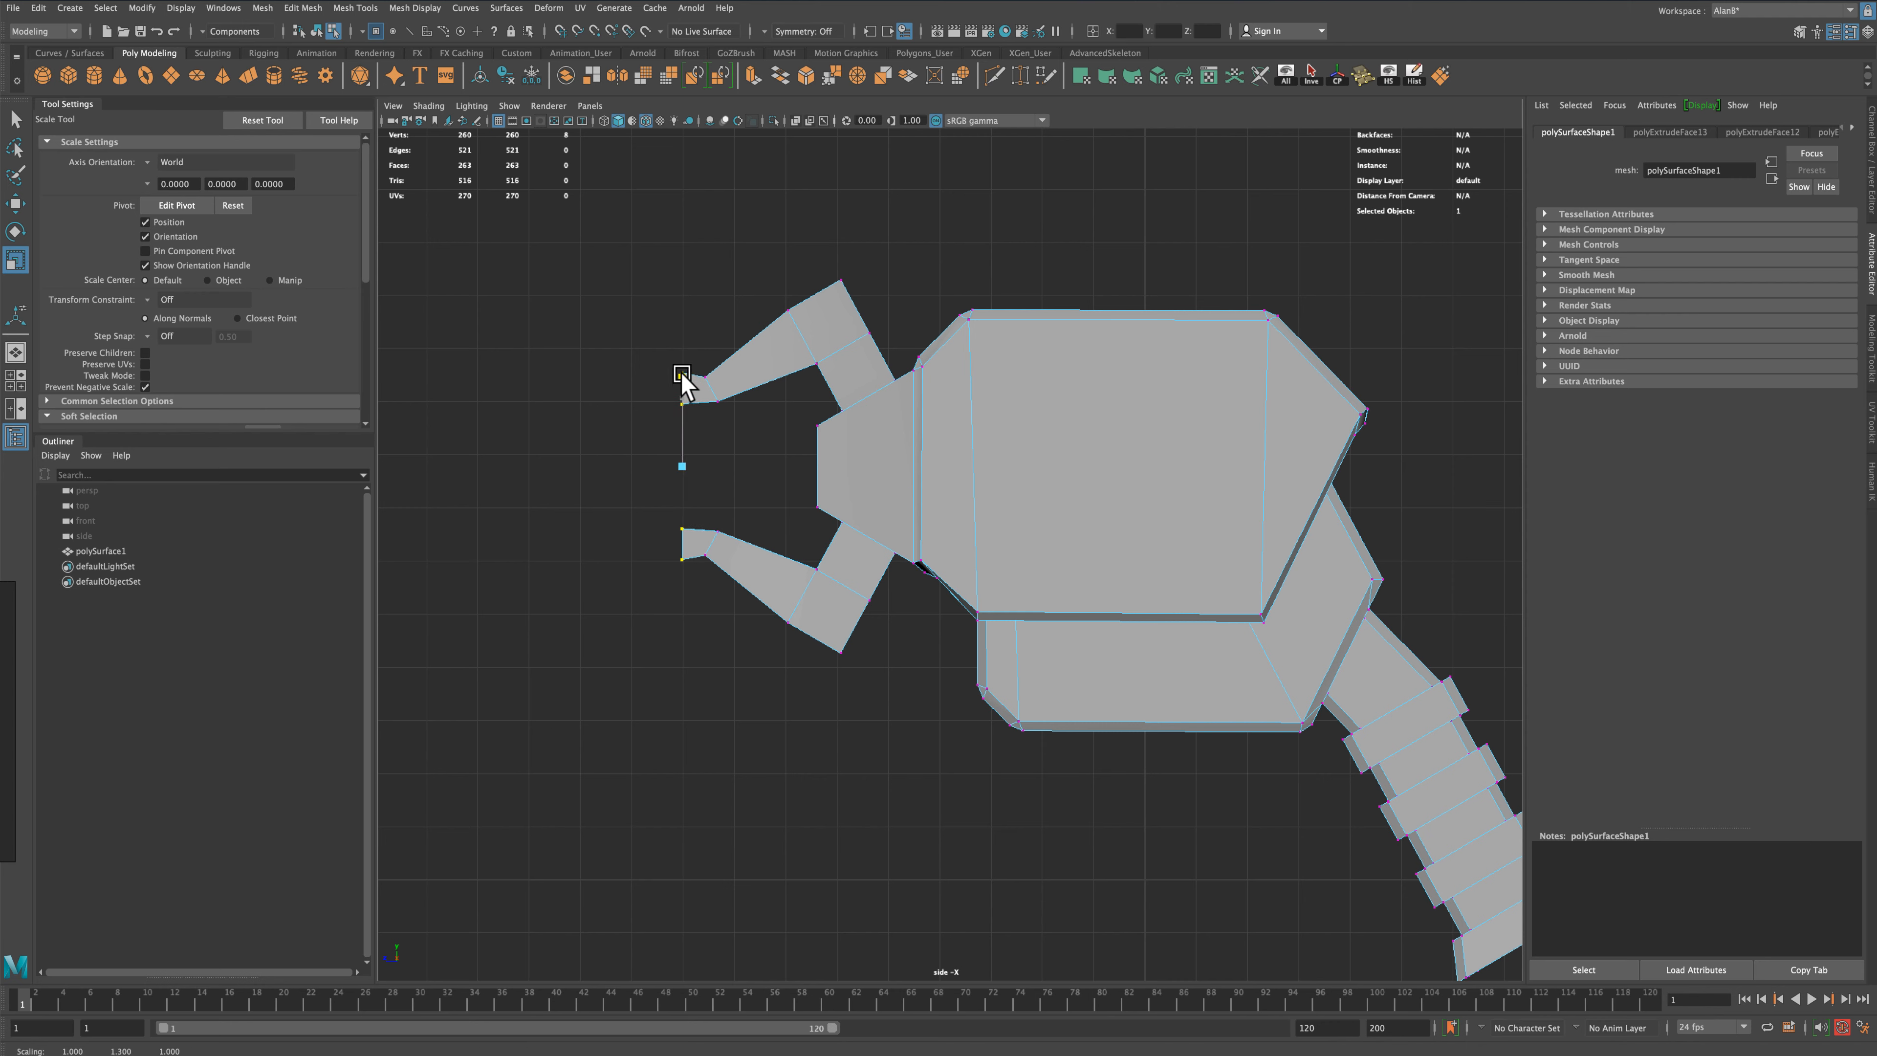
drag(682, 374, 682, 373)
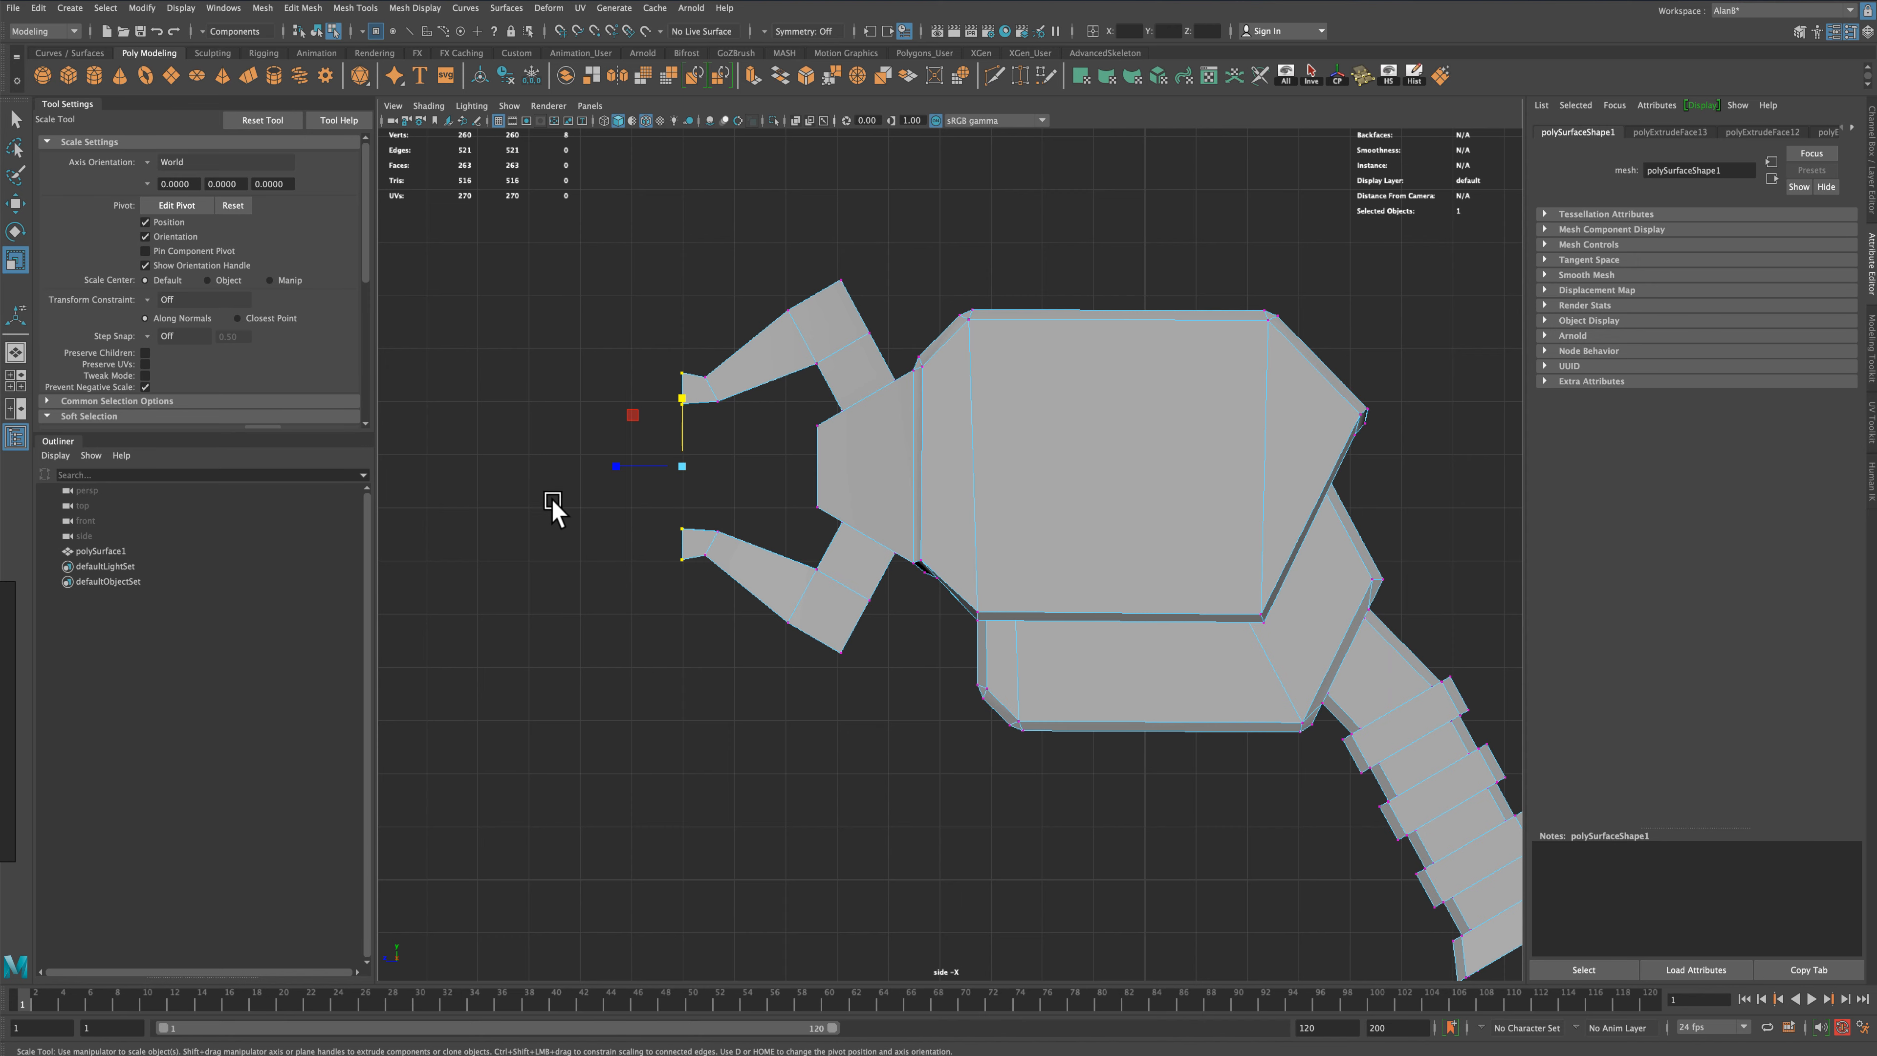
Select the outer bend vertices near the upper arm's tip and try to mirror the selection with Object Y symmetry
alt+middle_drag(552, 502, 741, 564)
scroll(739, 564, up, 6)
alt+middle_drag(594, 517, 617, 560)
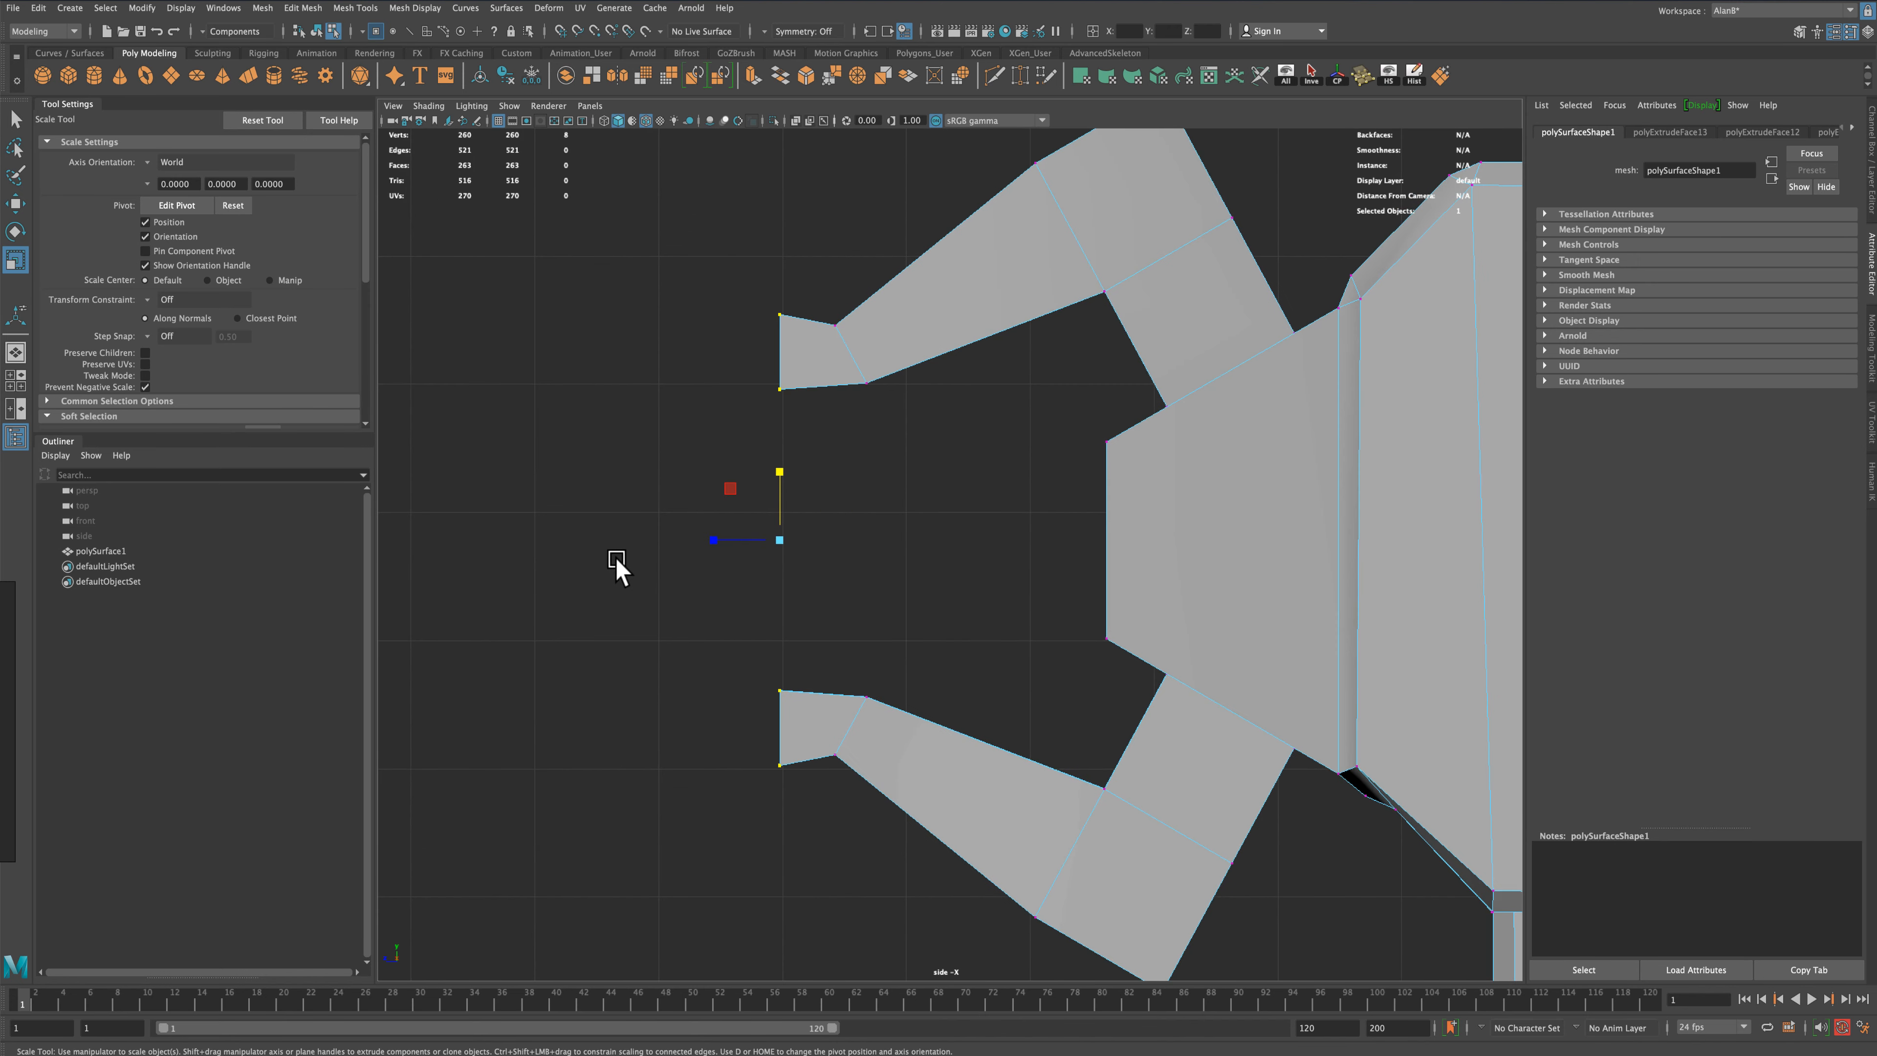
click(16, 203)
drag(823, 250, 865, 381)
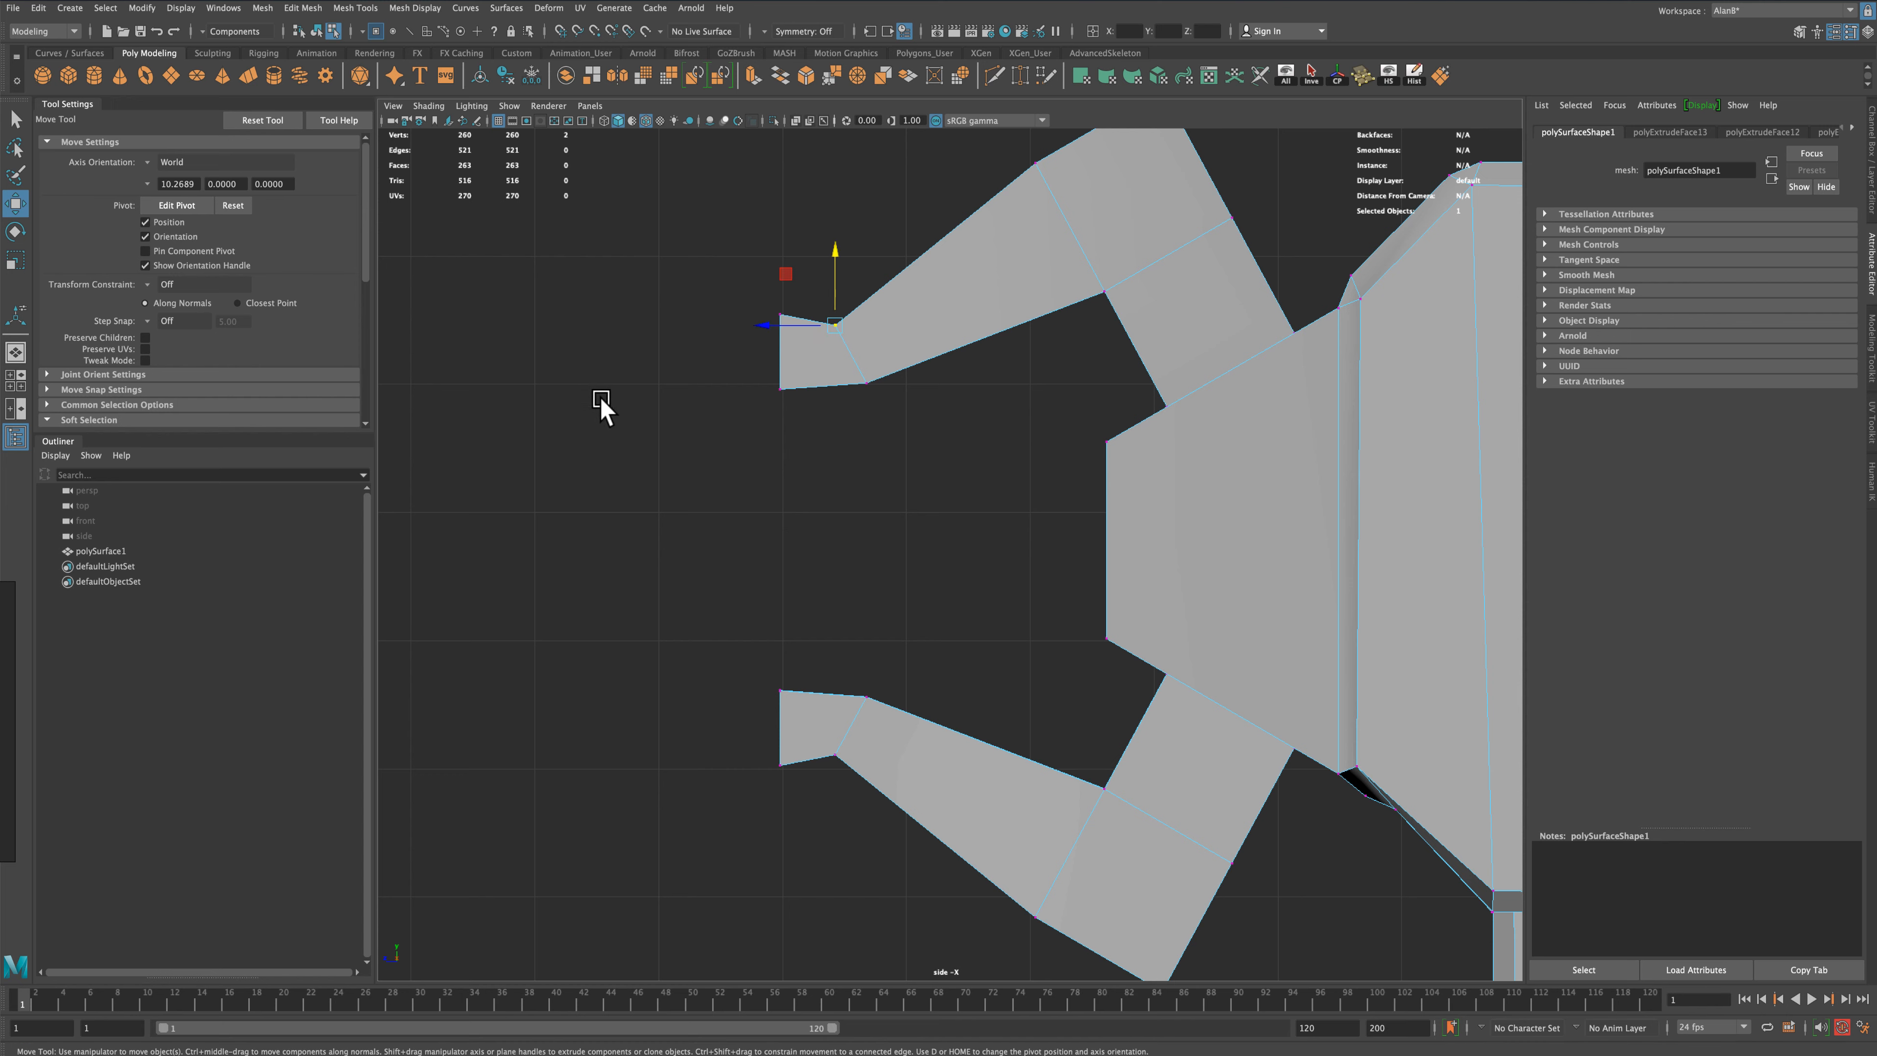
click(764, 31)
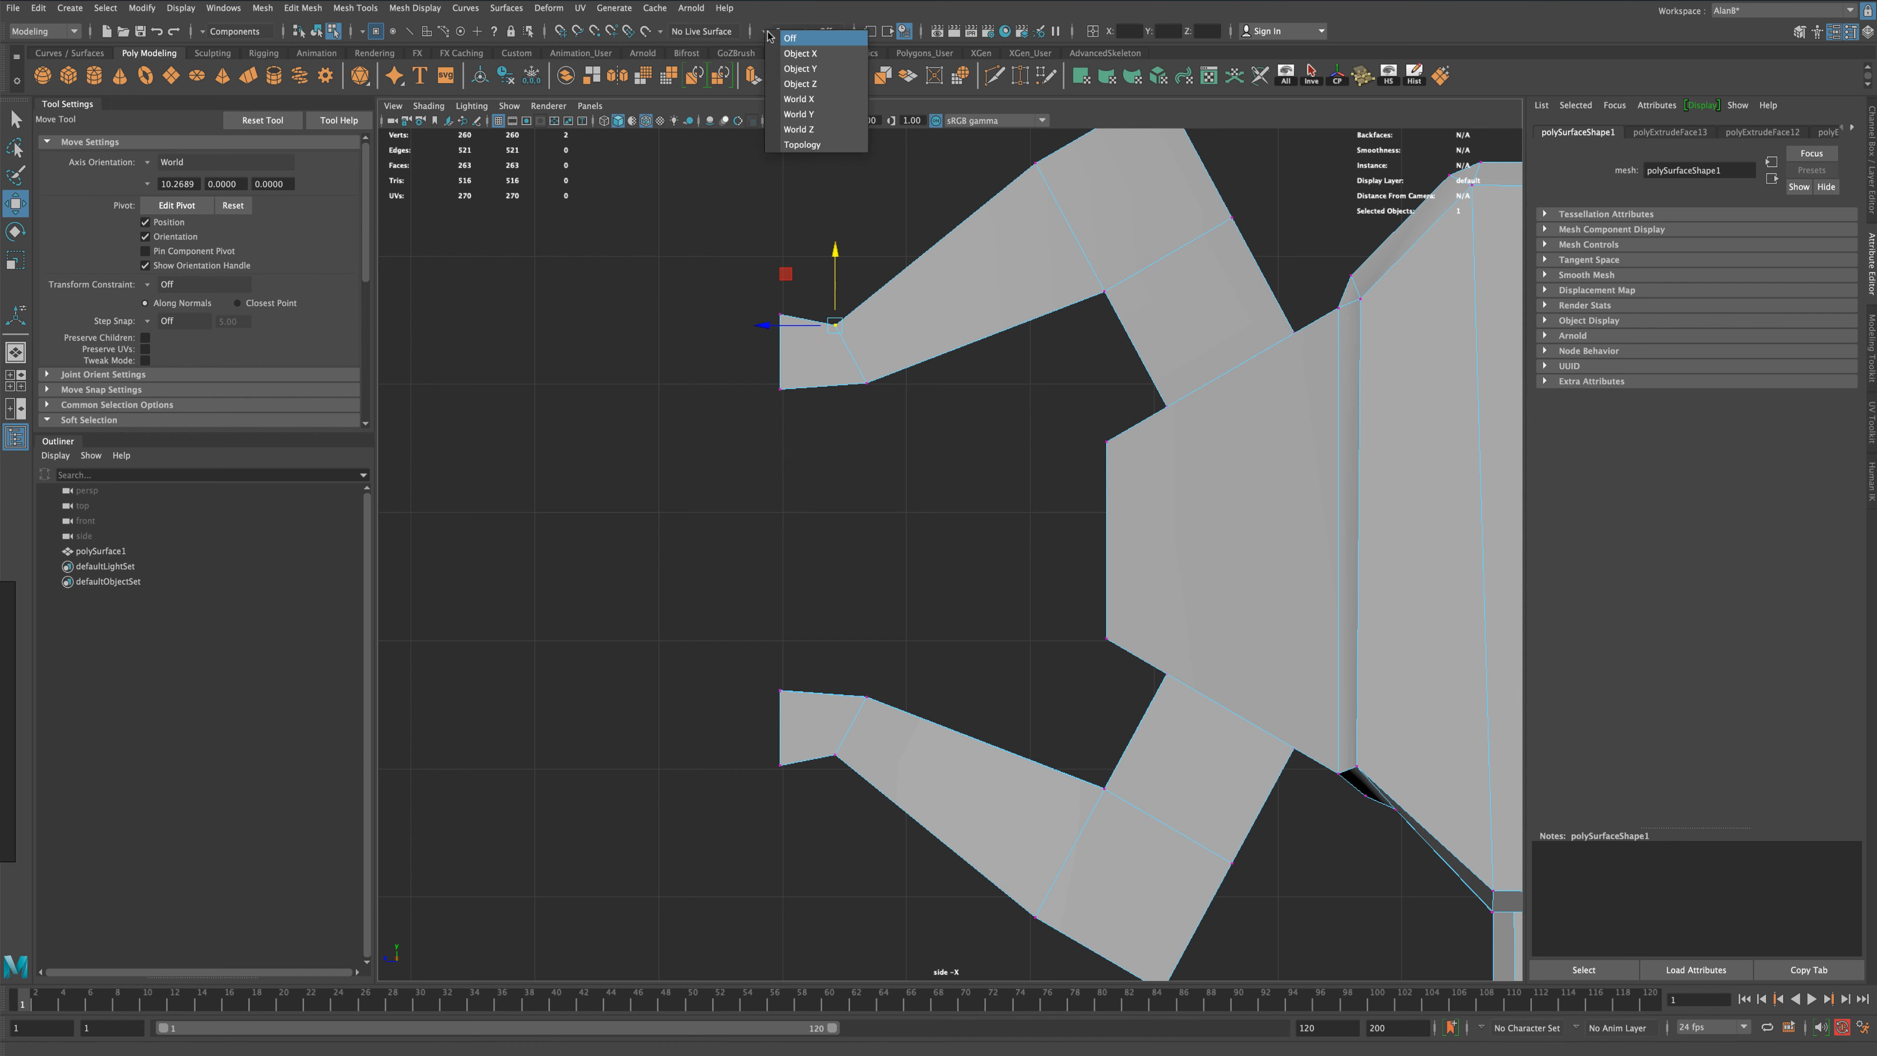
click(813, 67)
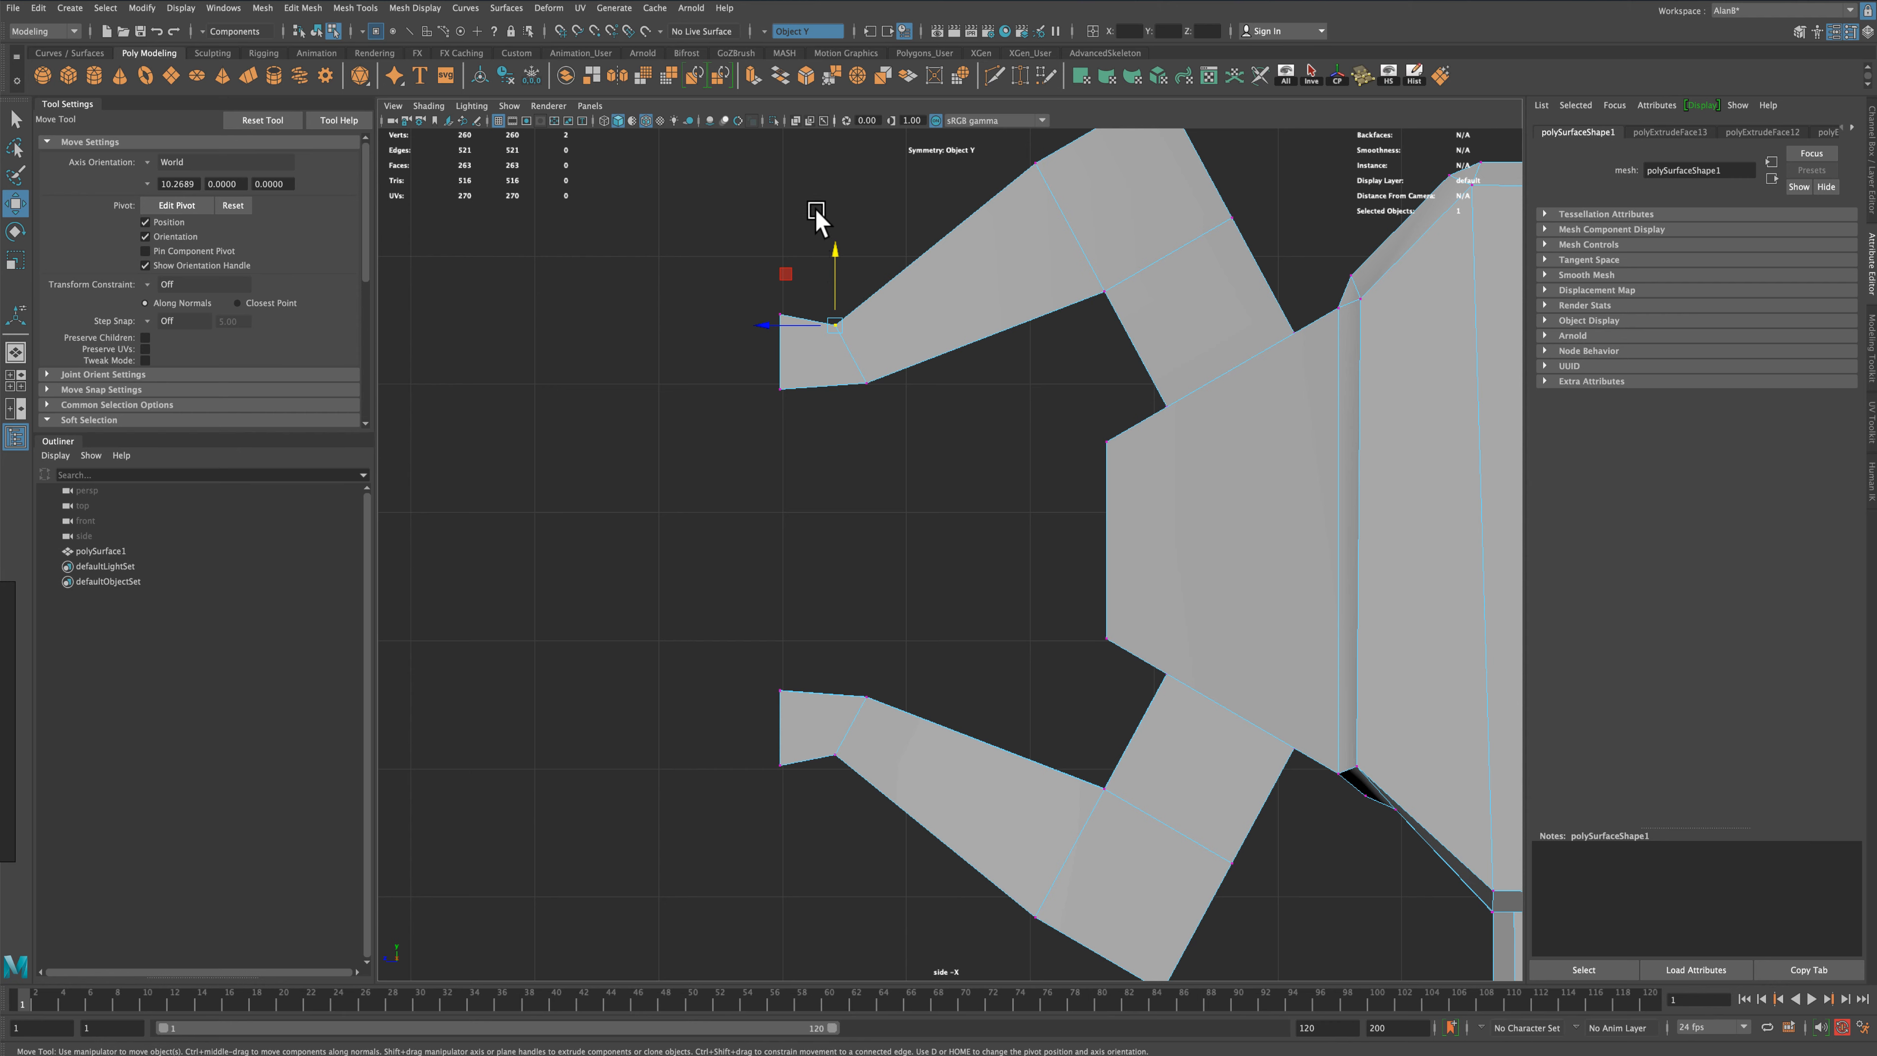
drag(816, 214, 827, 235)
drag(854, 329, 855, 331)
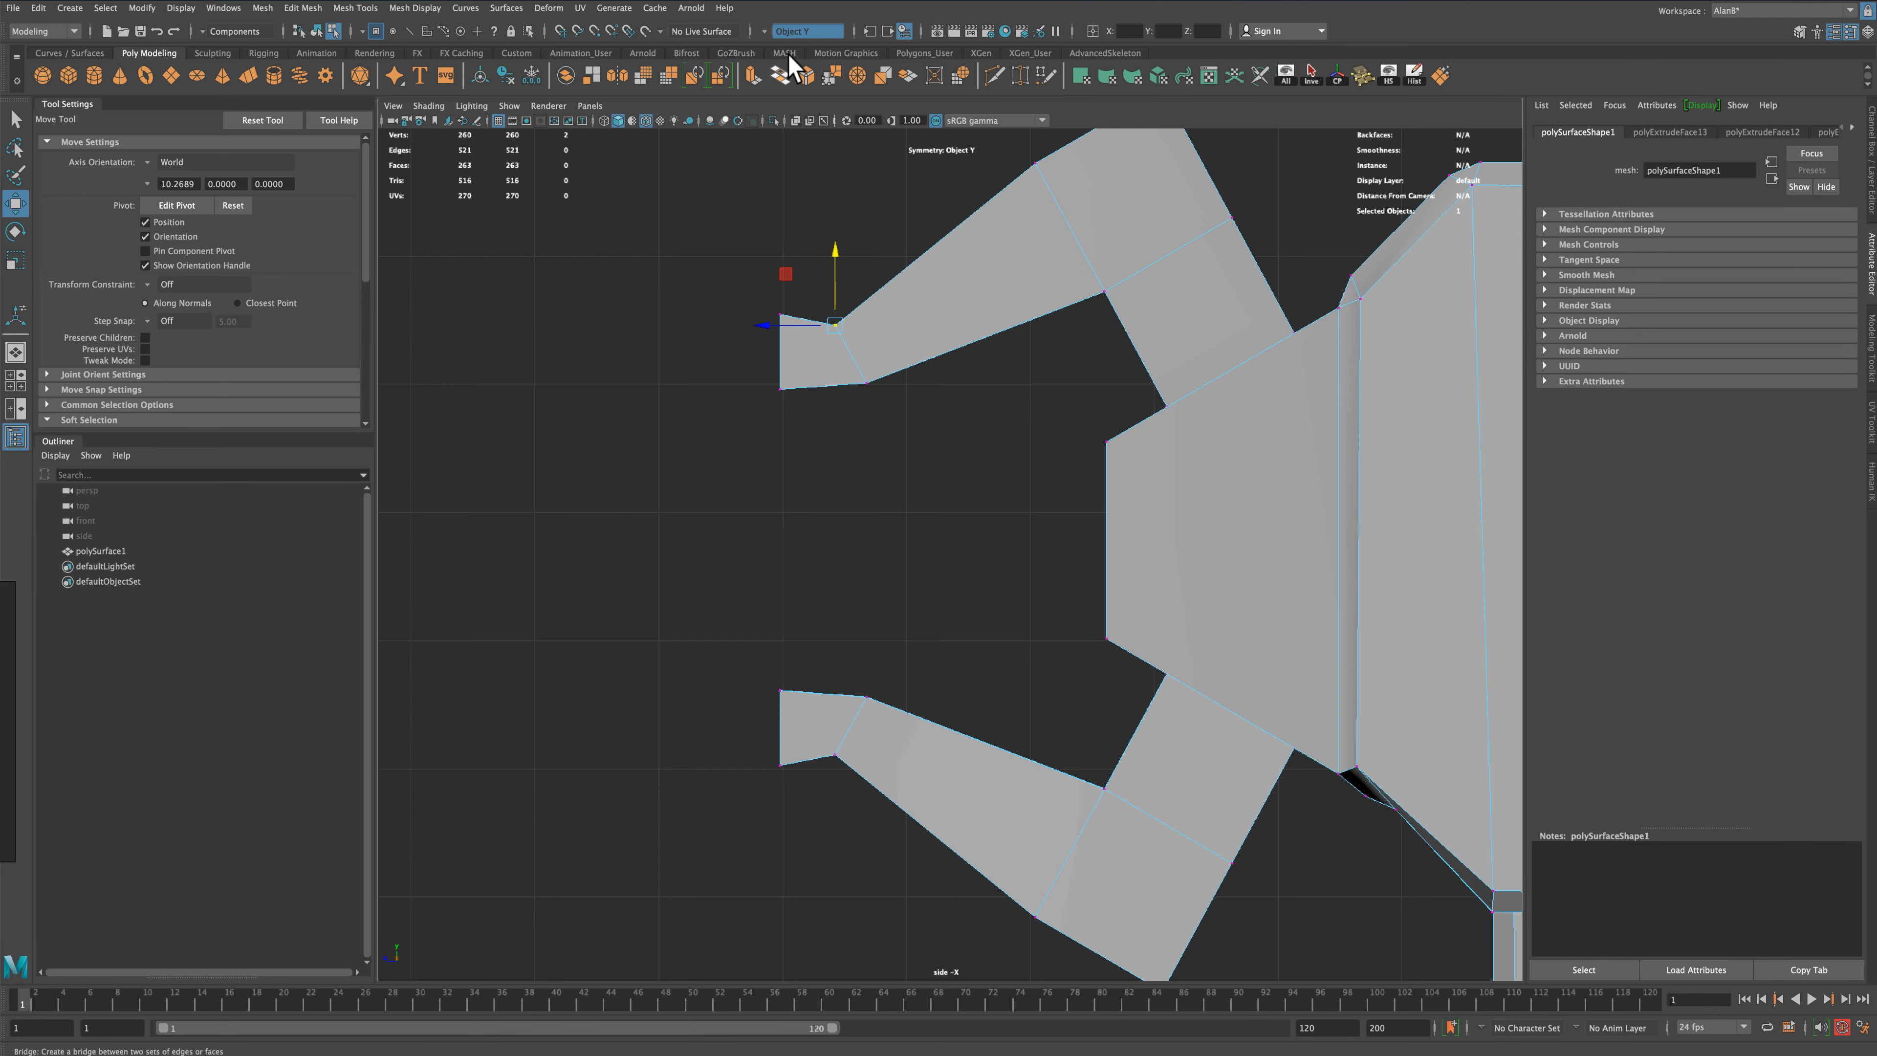
Try to set up Topology symmetry using a mesh edge near the upper arm's tip
click(764, 36)
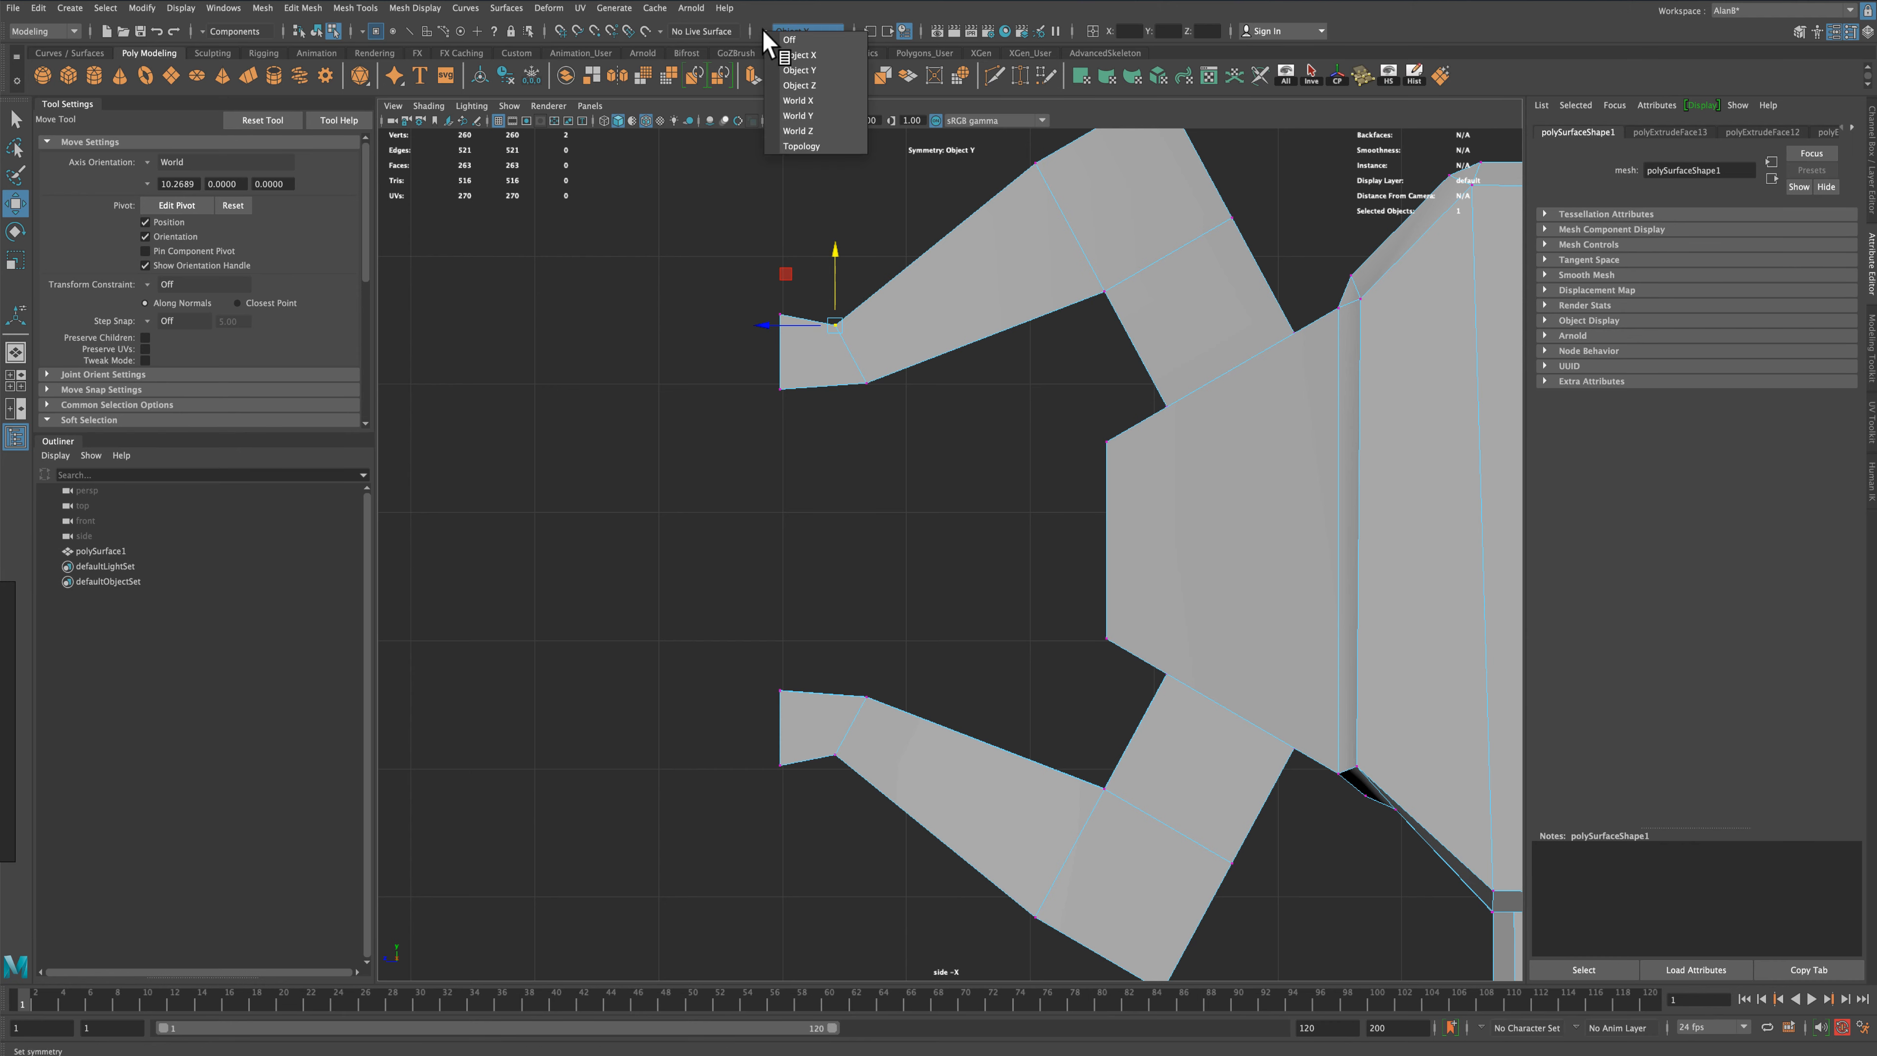
click(802, 146)
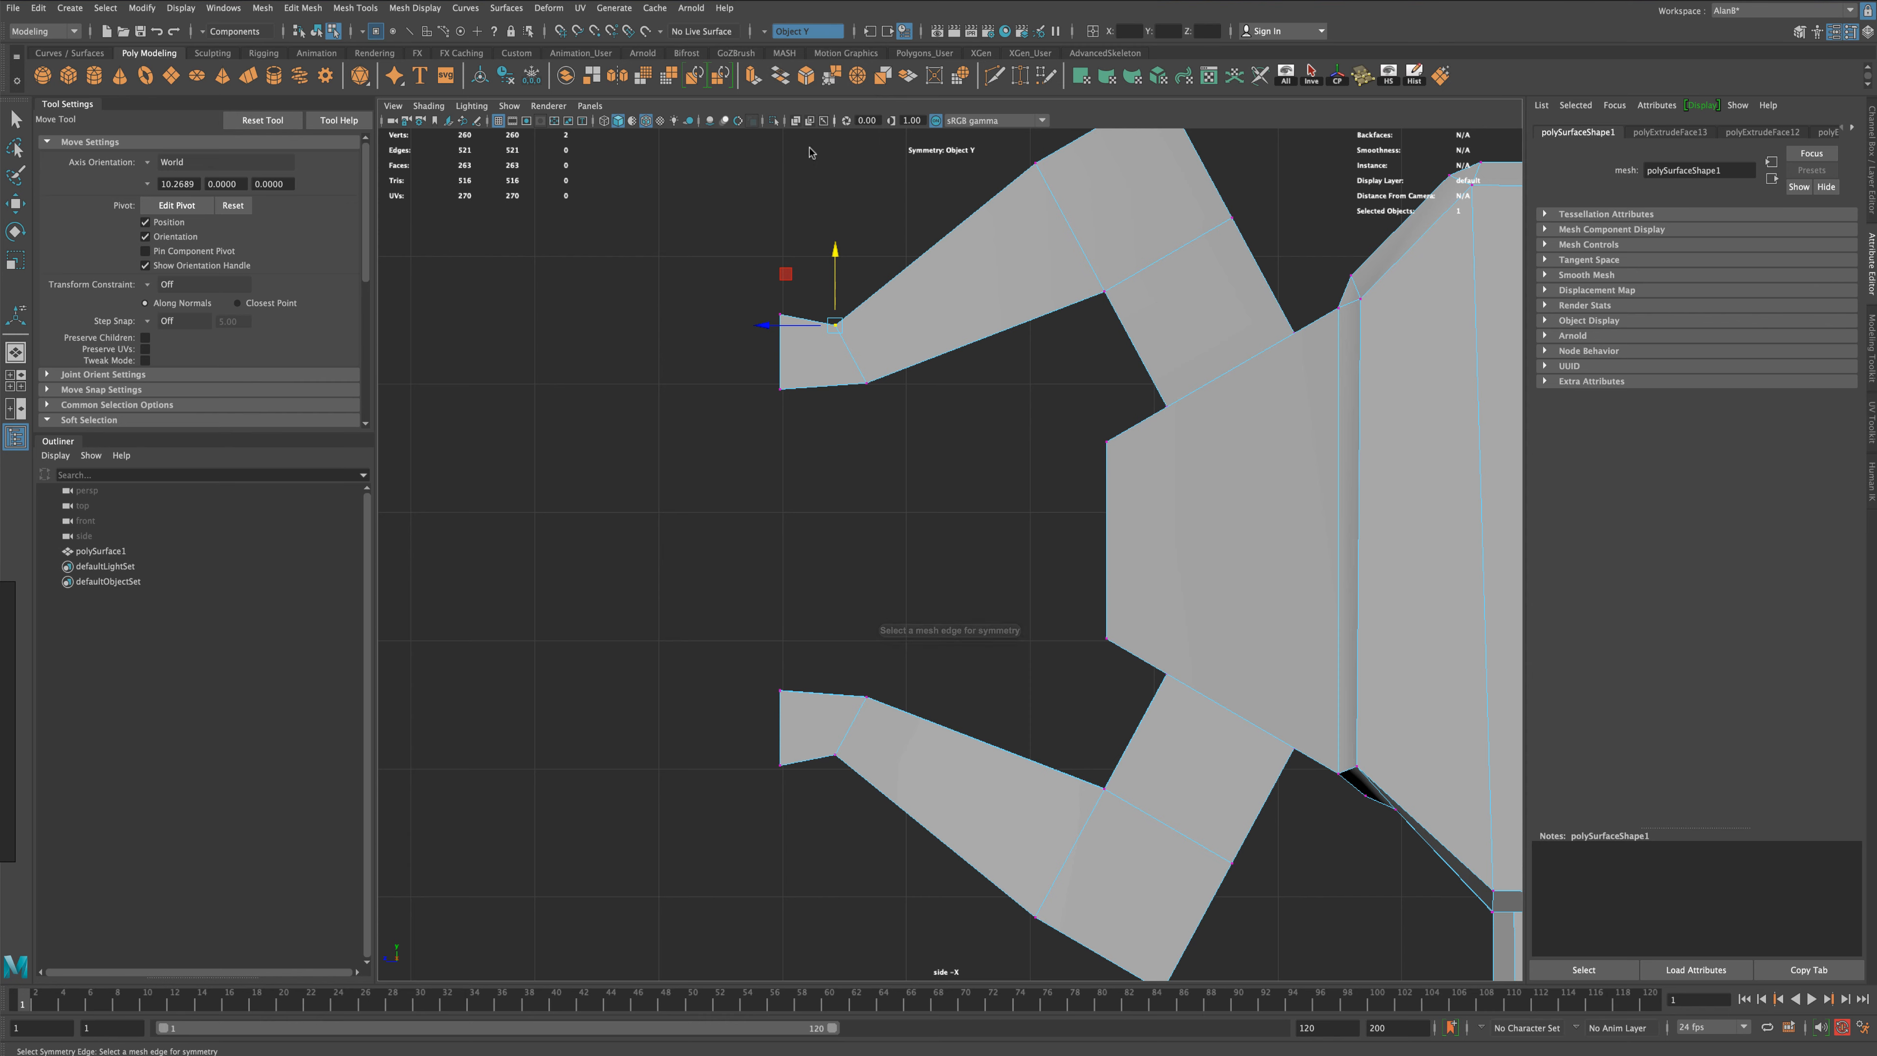
click(850, 348)
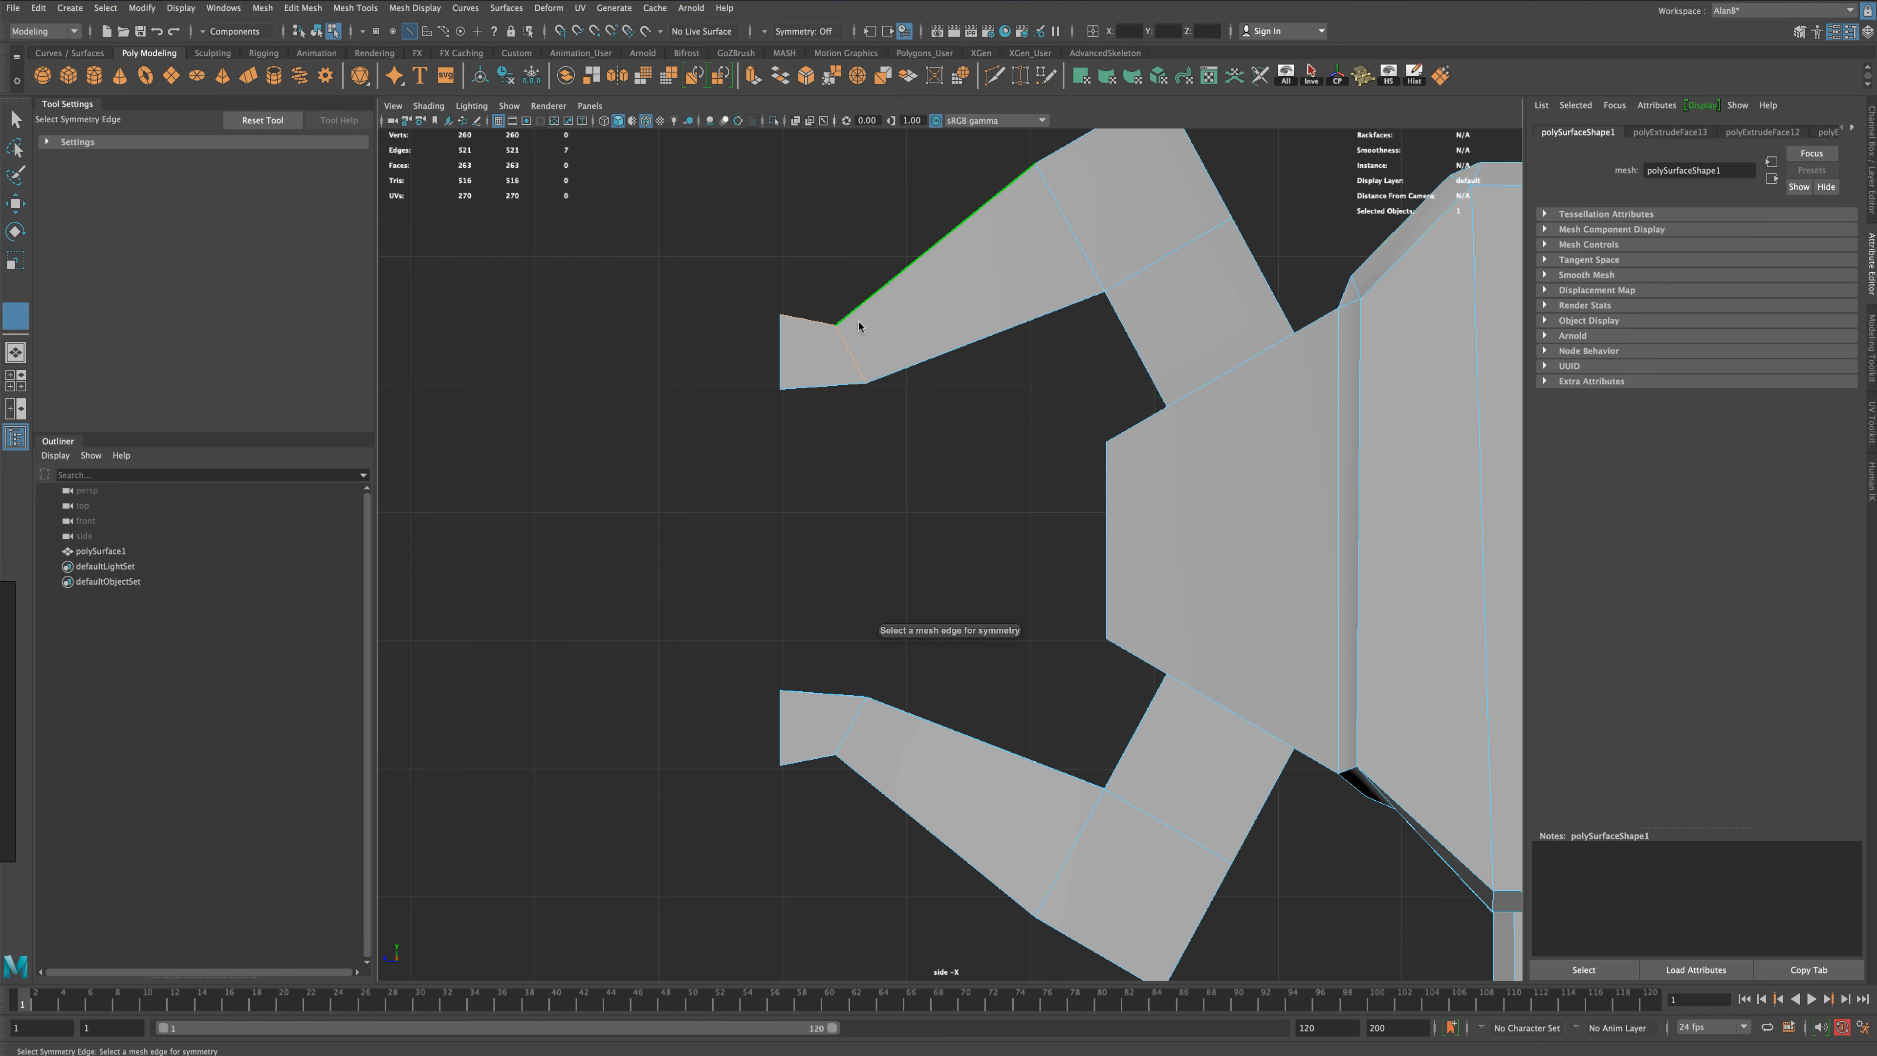
right_drag(859, 326, 817, 285)
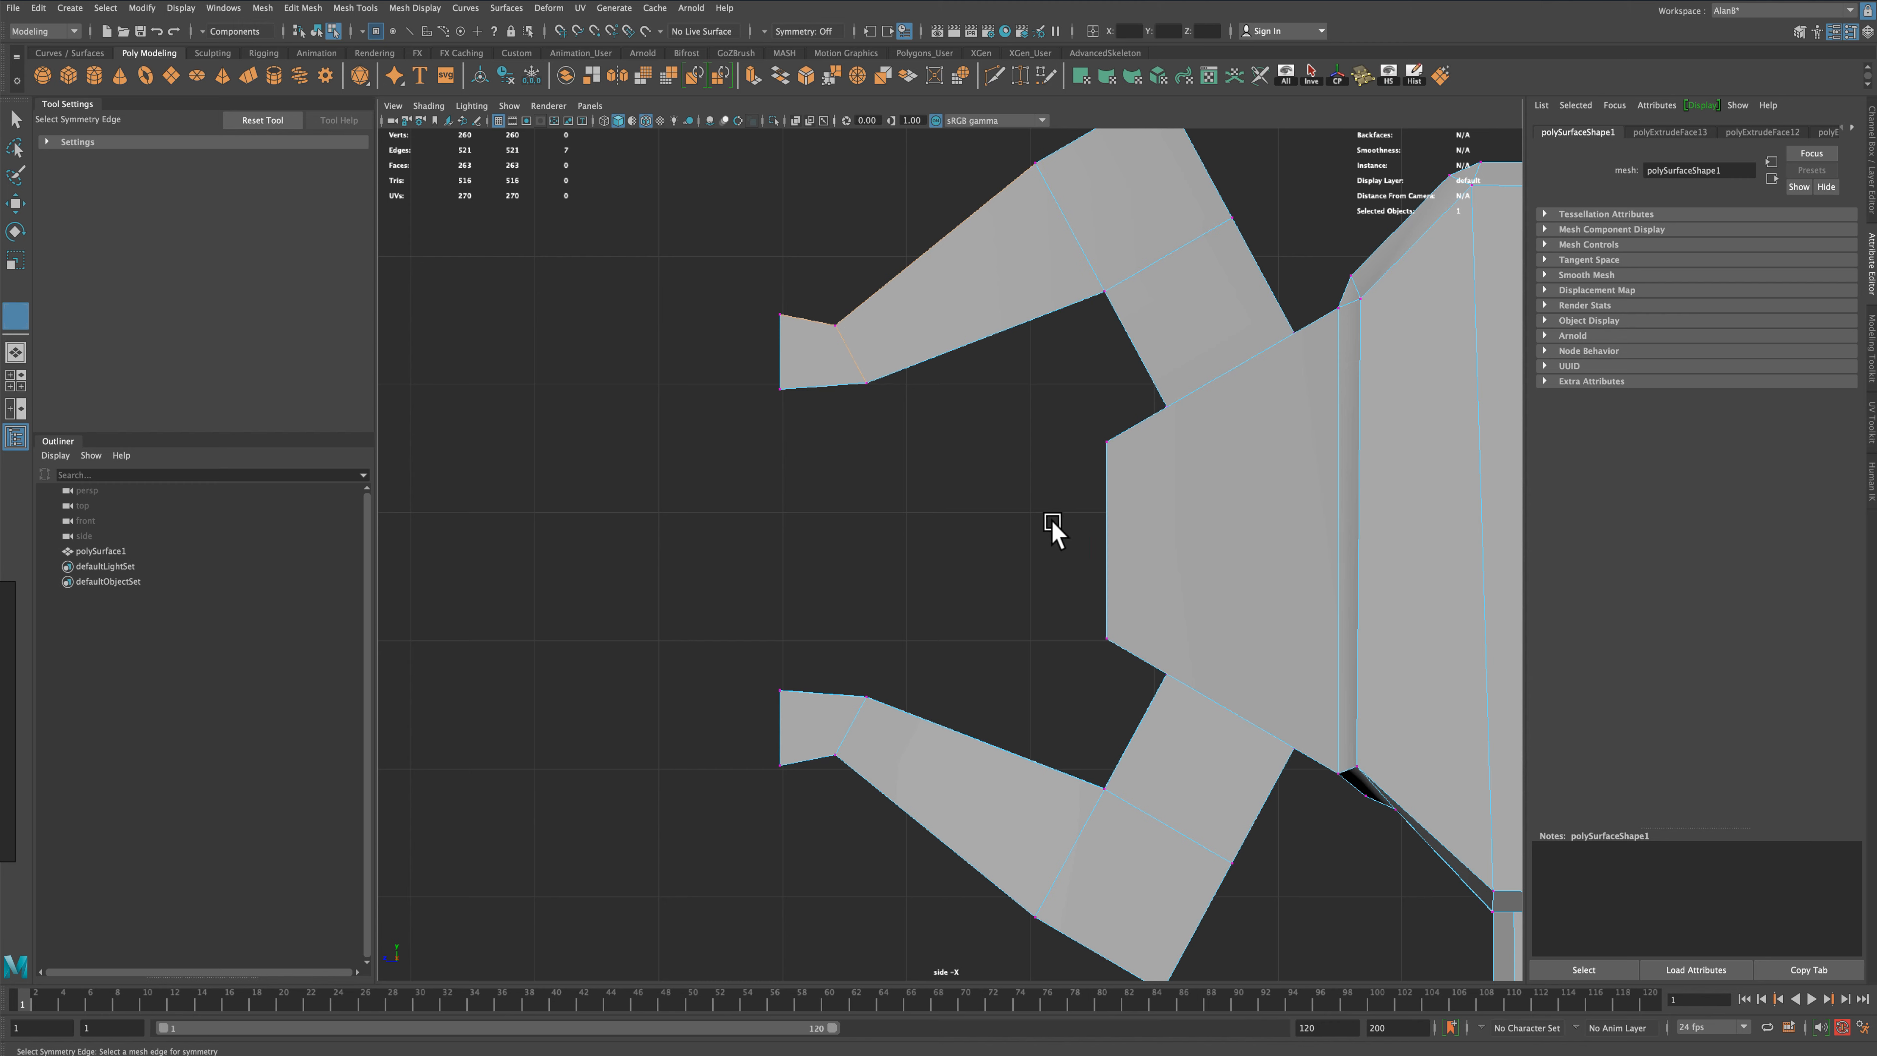
alt+drag(1027, 517, 1052, 529)
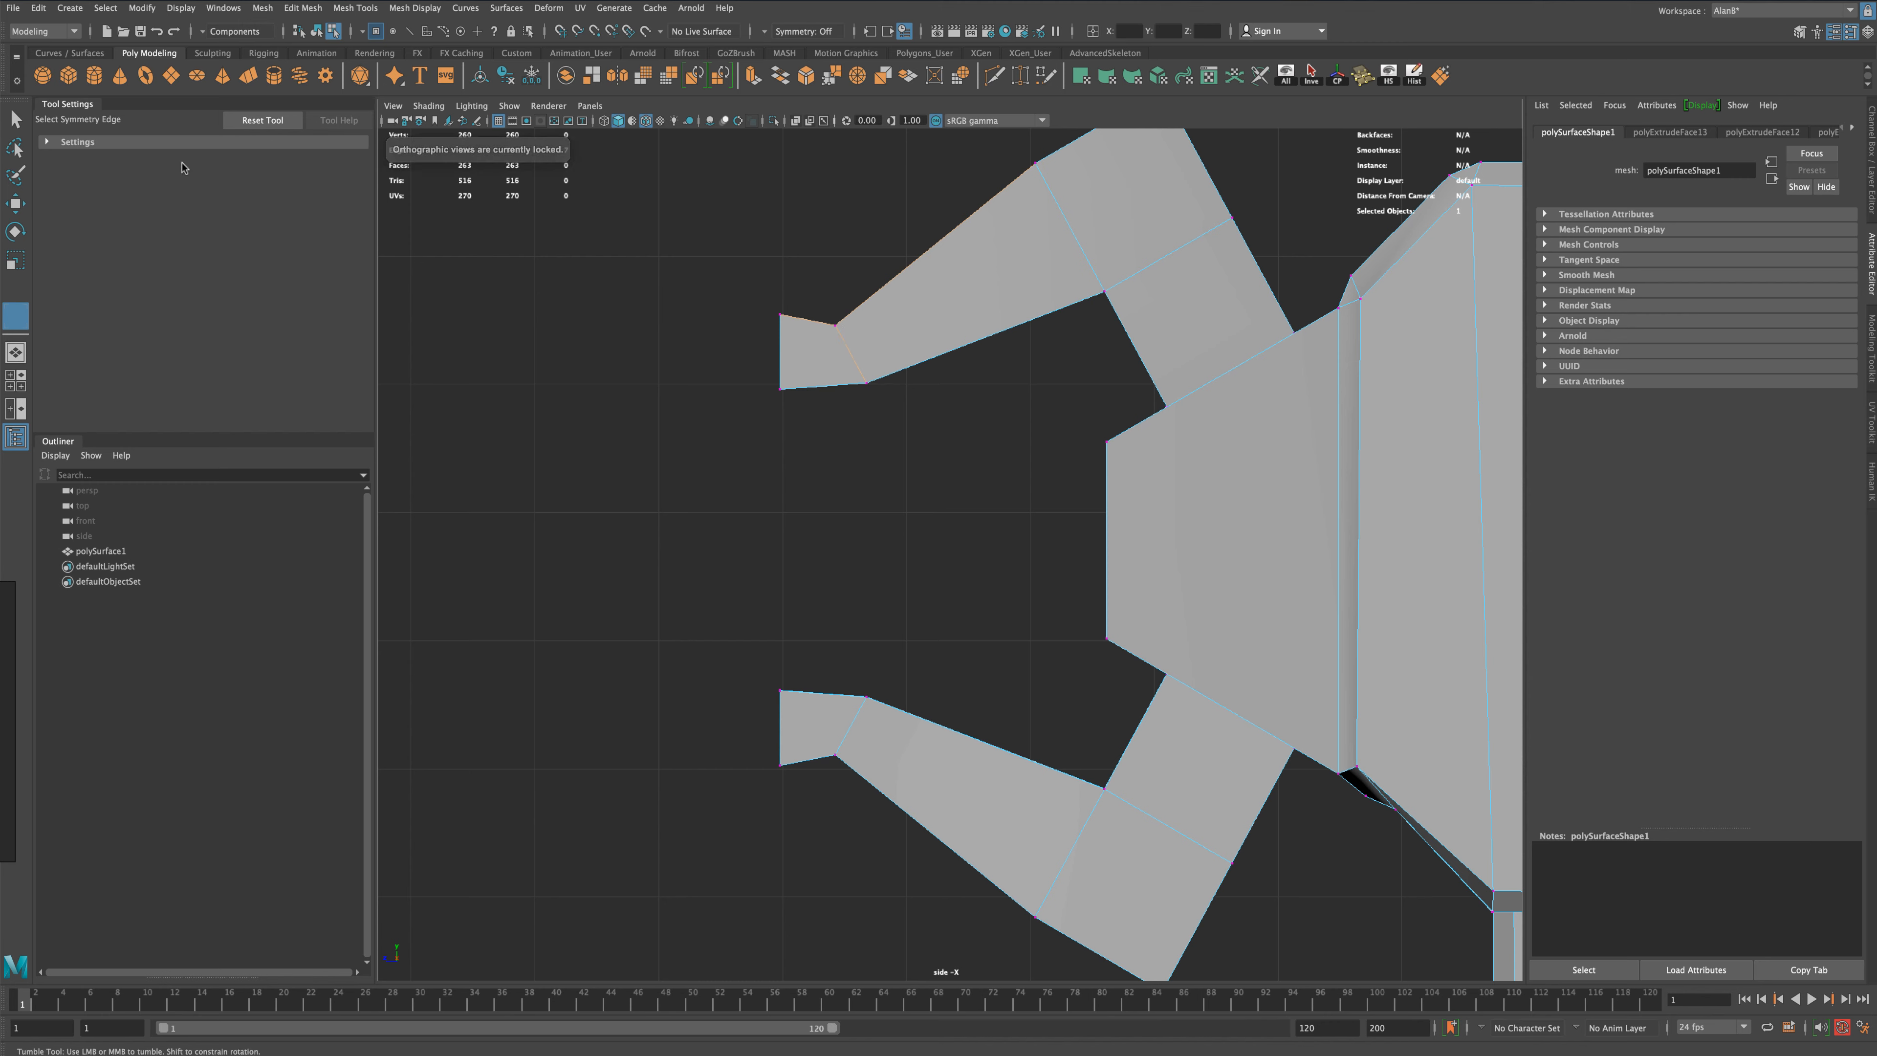
key(q)
Select the outer bend vertices near both arm tips and scale them apart vertically to 1.100
right_click(876, 328)
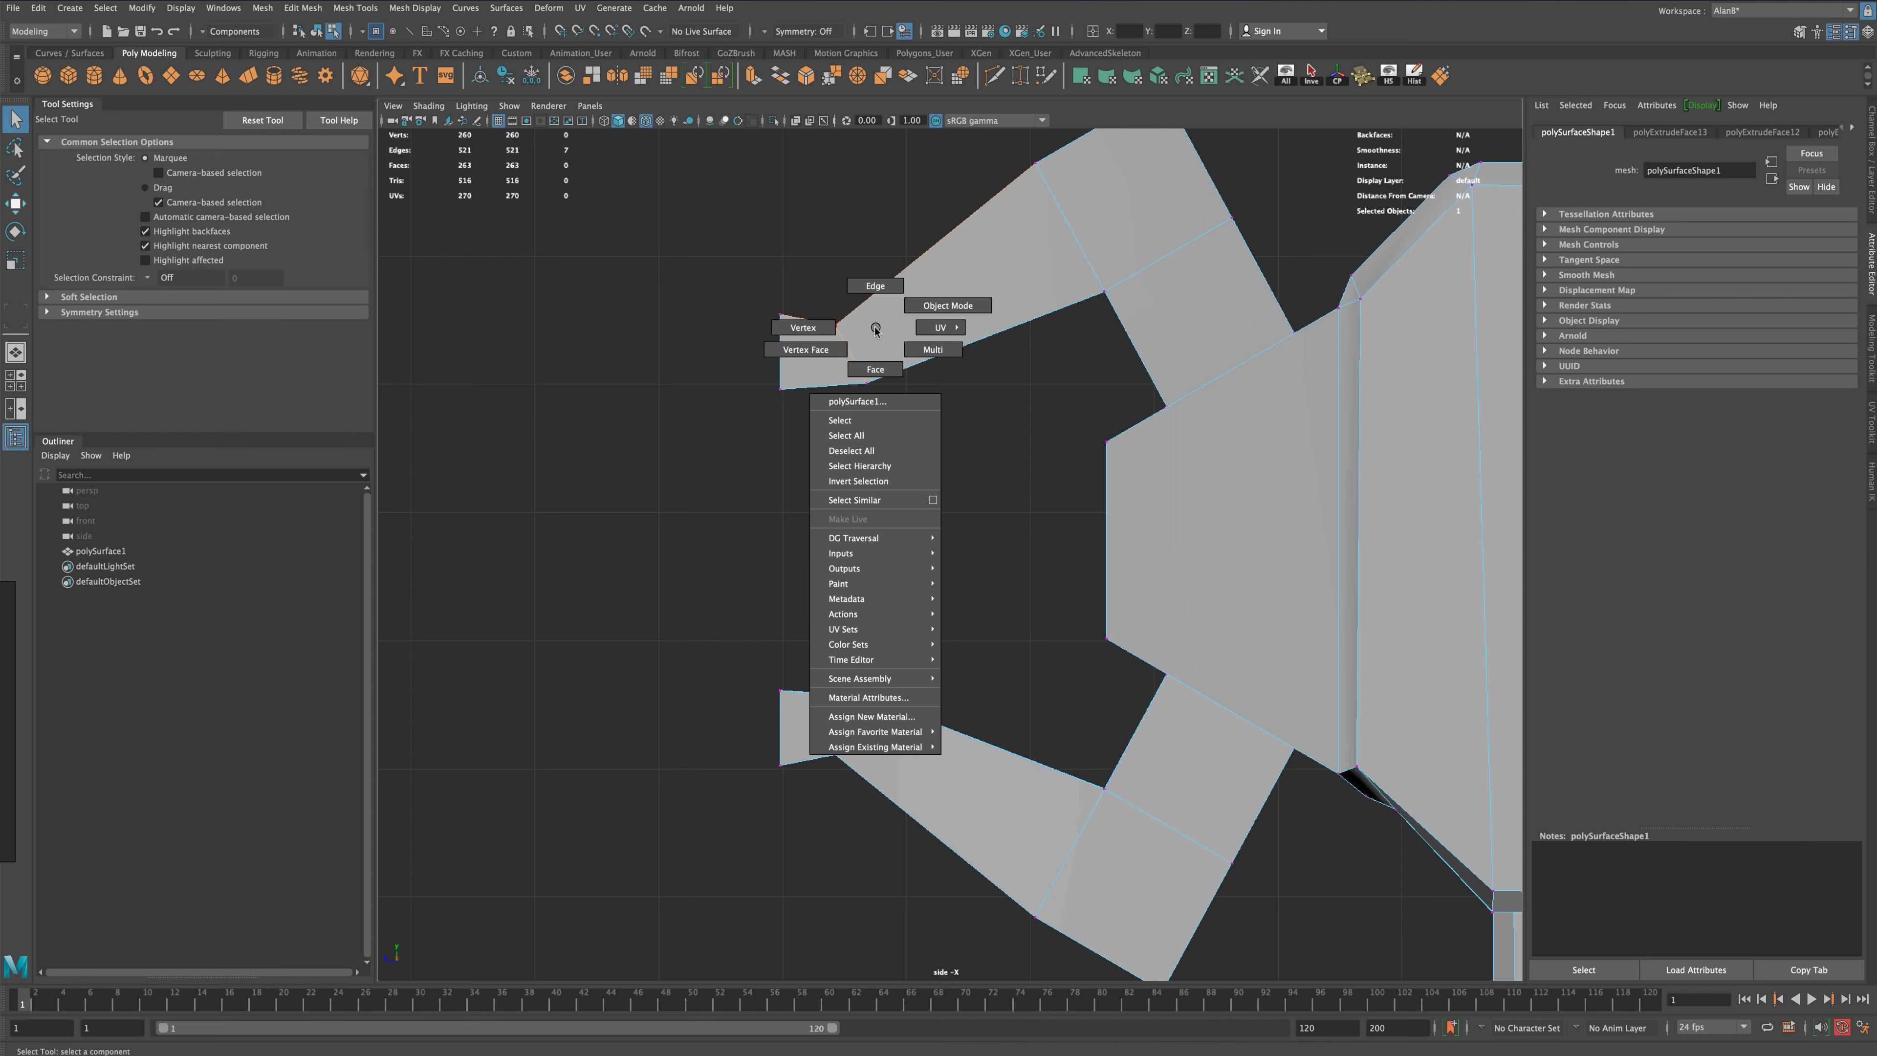
click(820, 333)
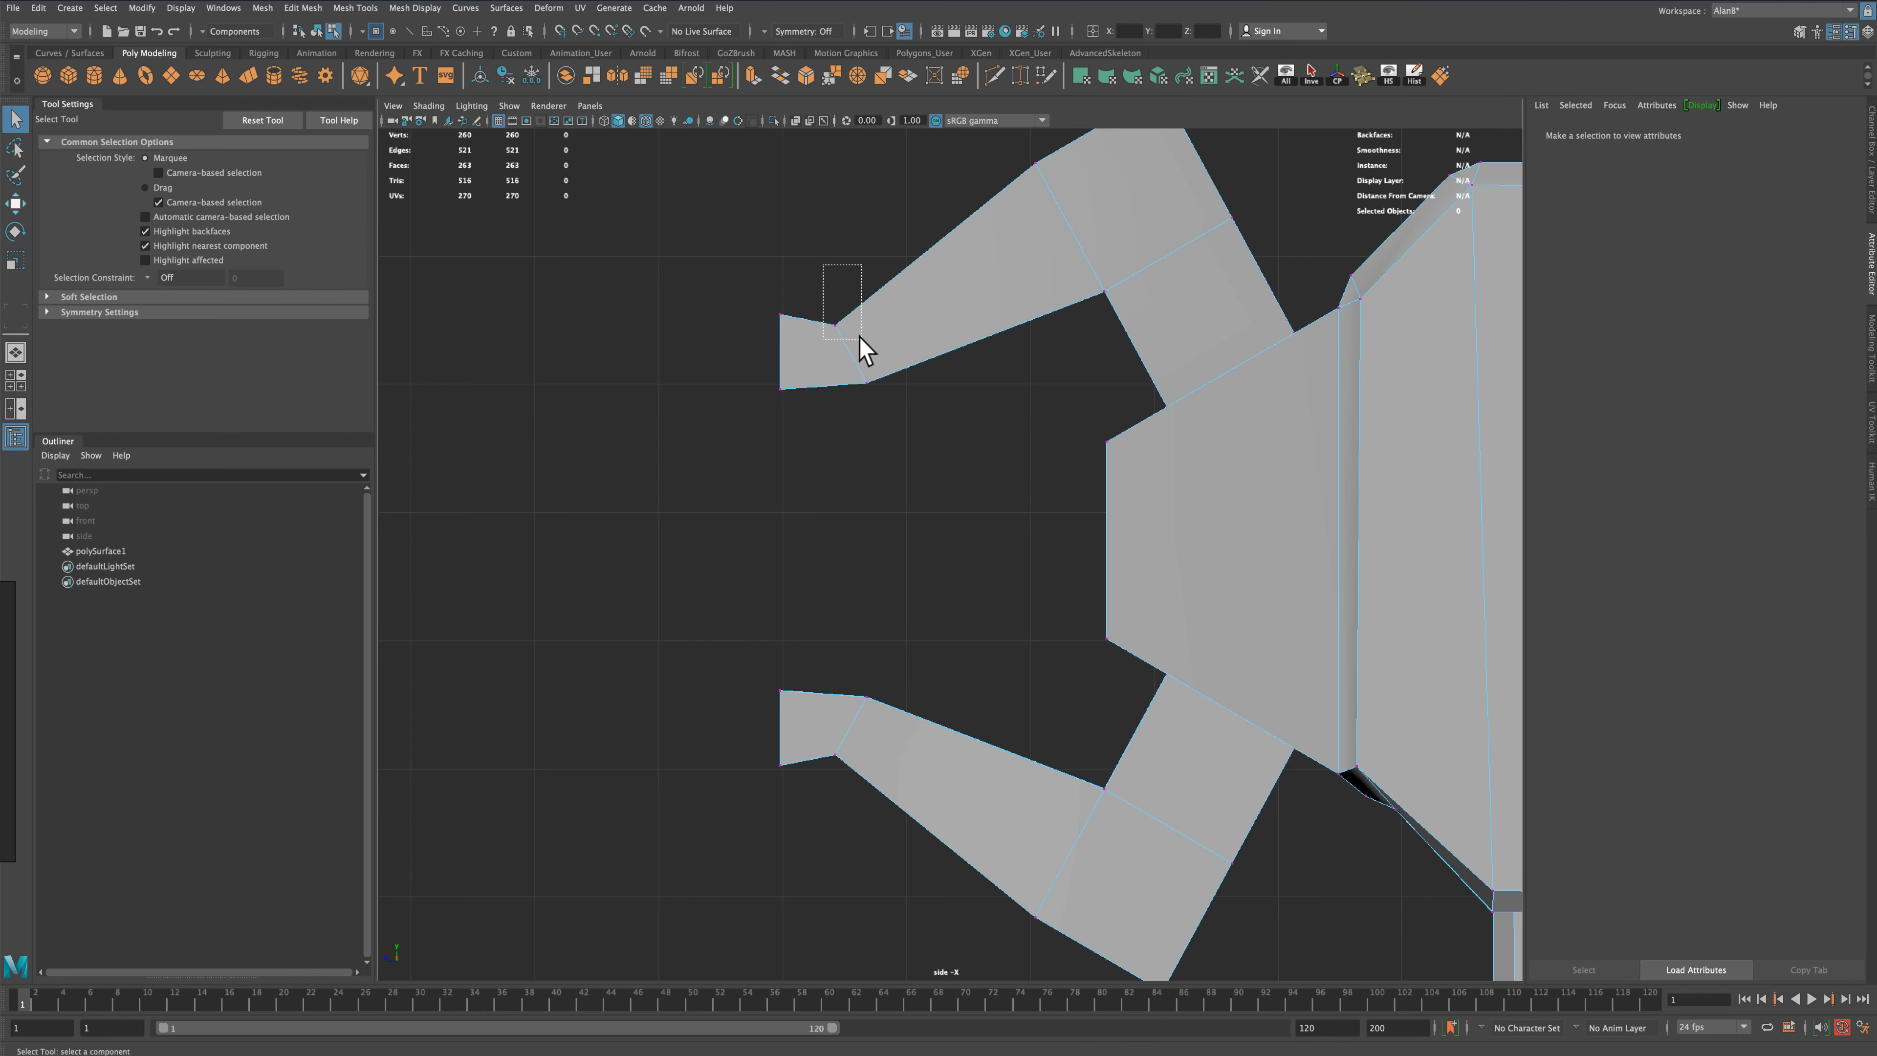
drag(860, 339, 862, 339)
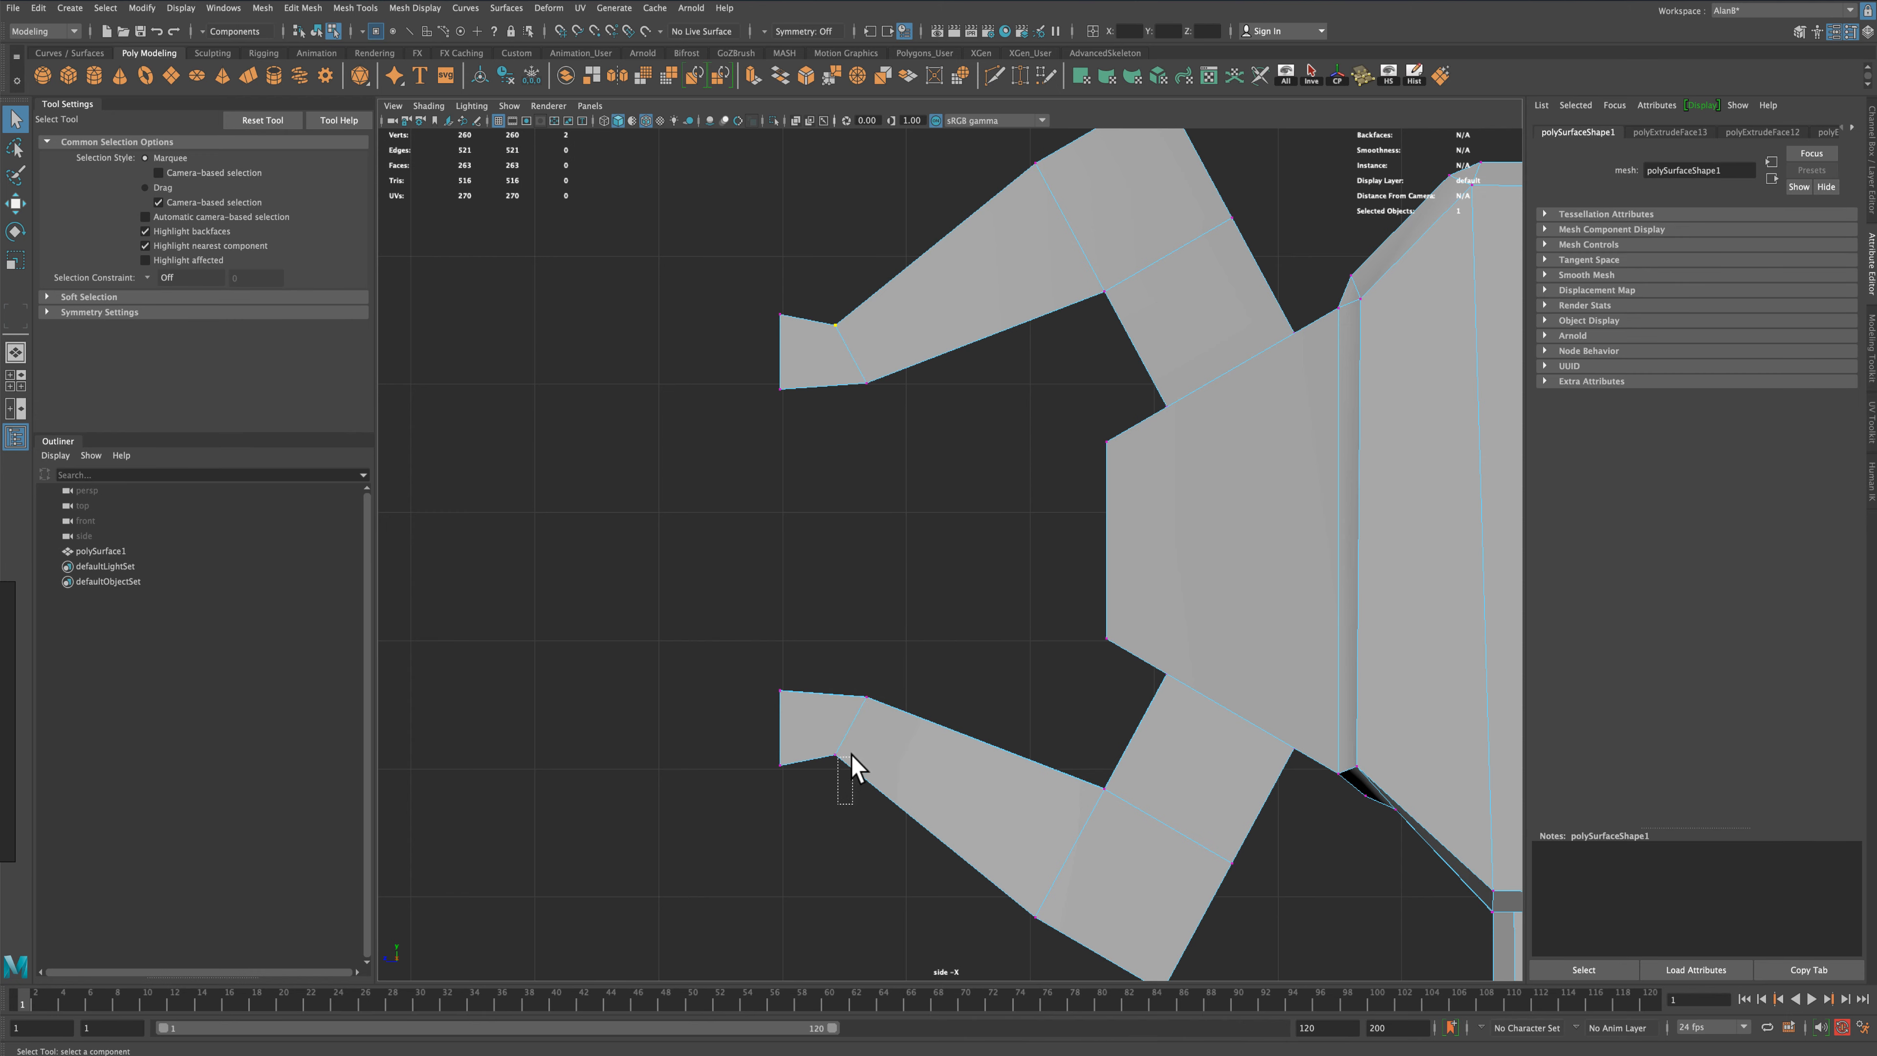
key(r)
drag(836, 467, 841, 462)
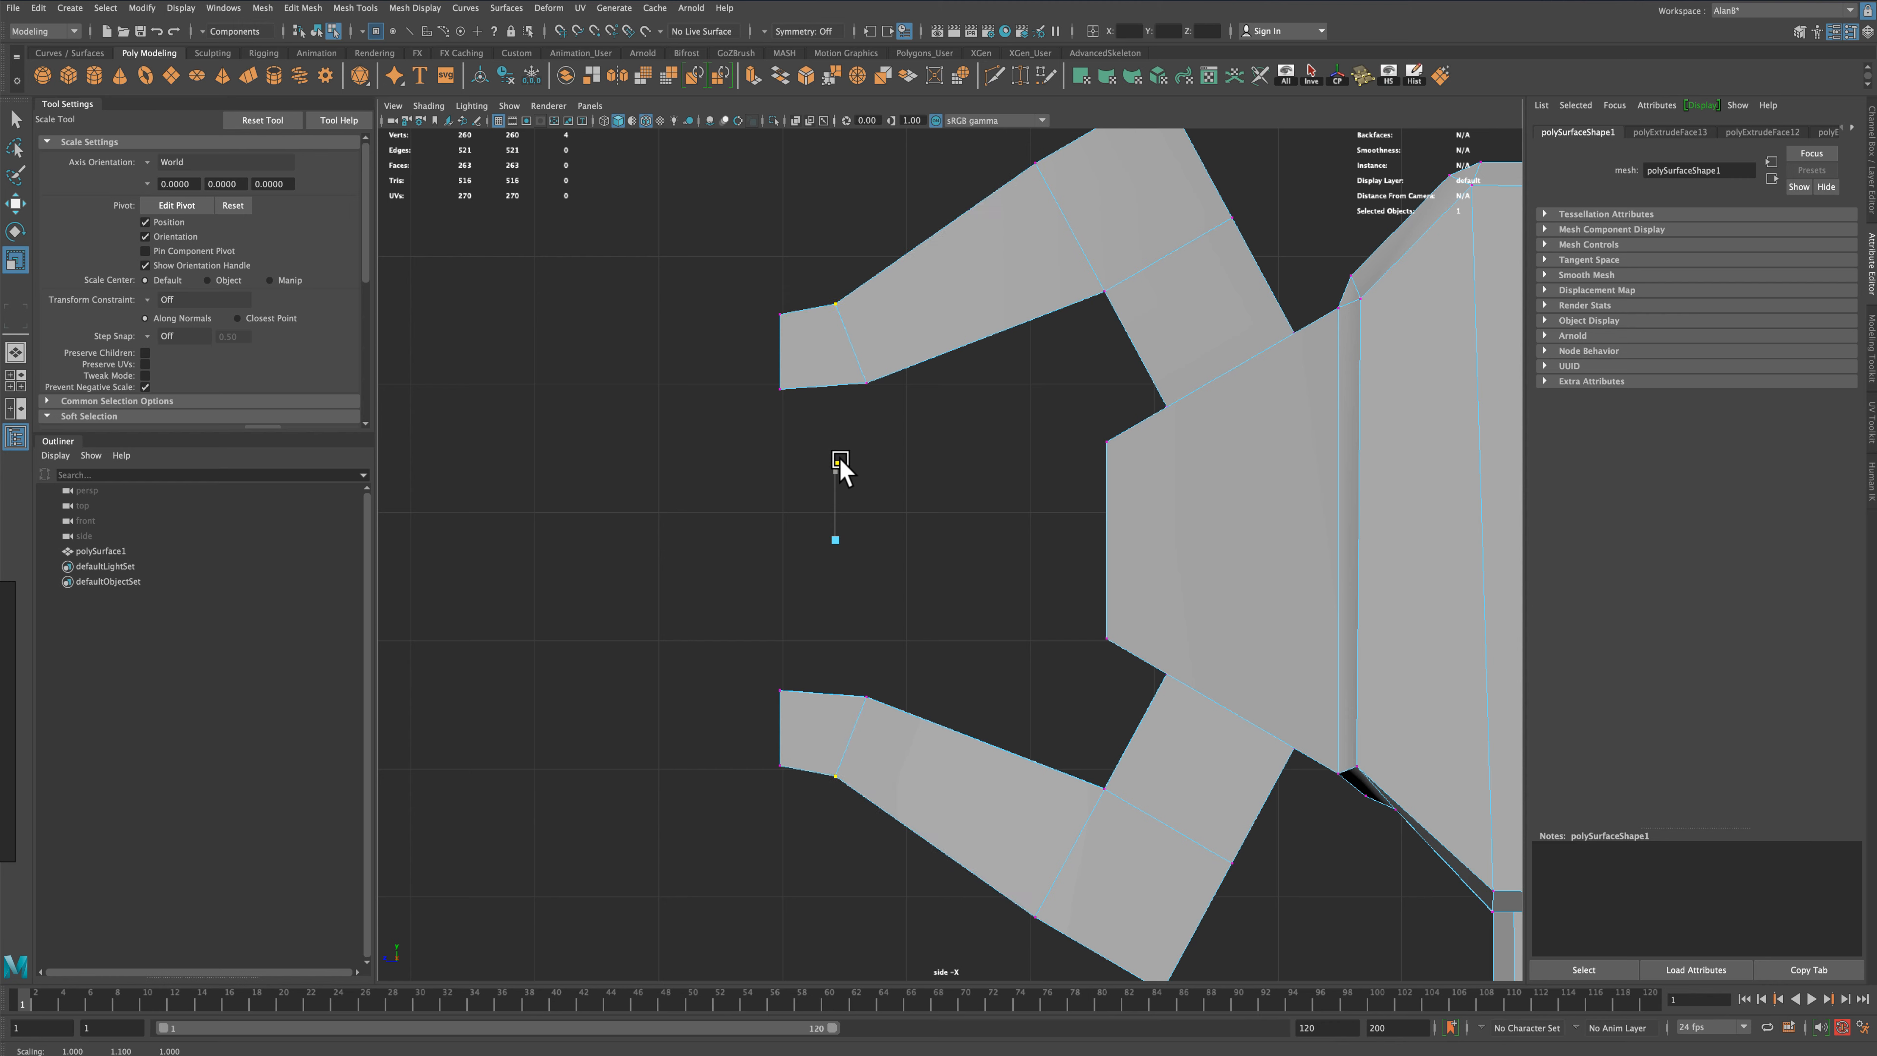
click(15, 119)
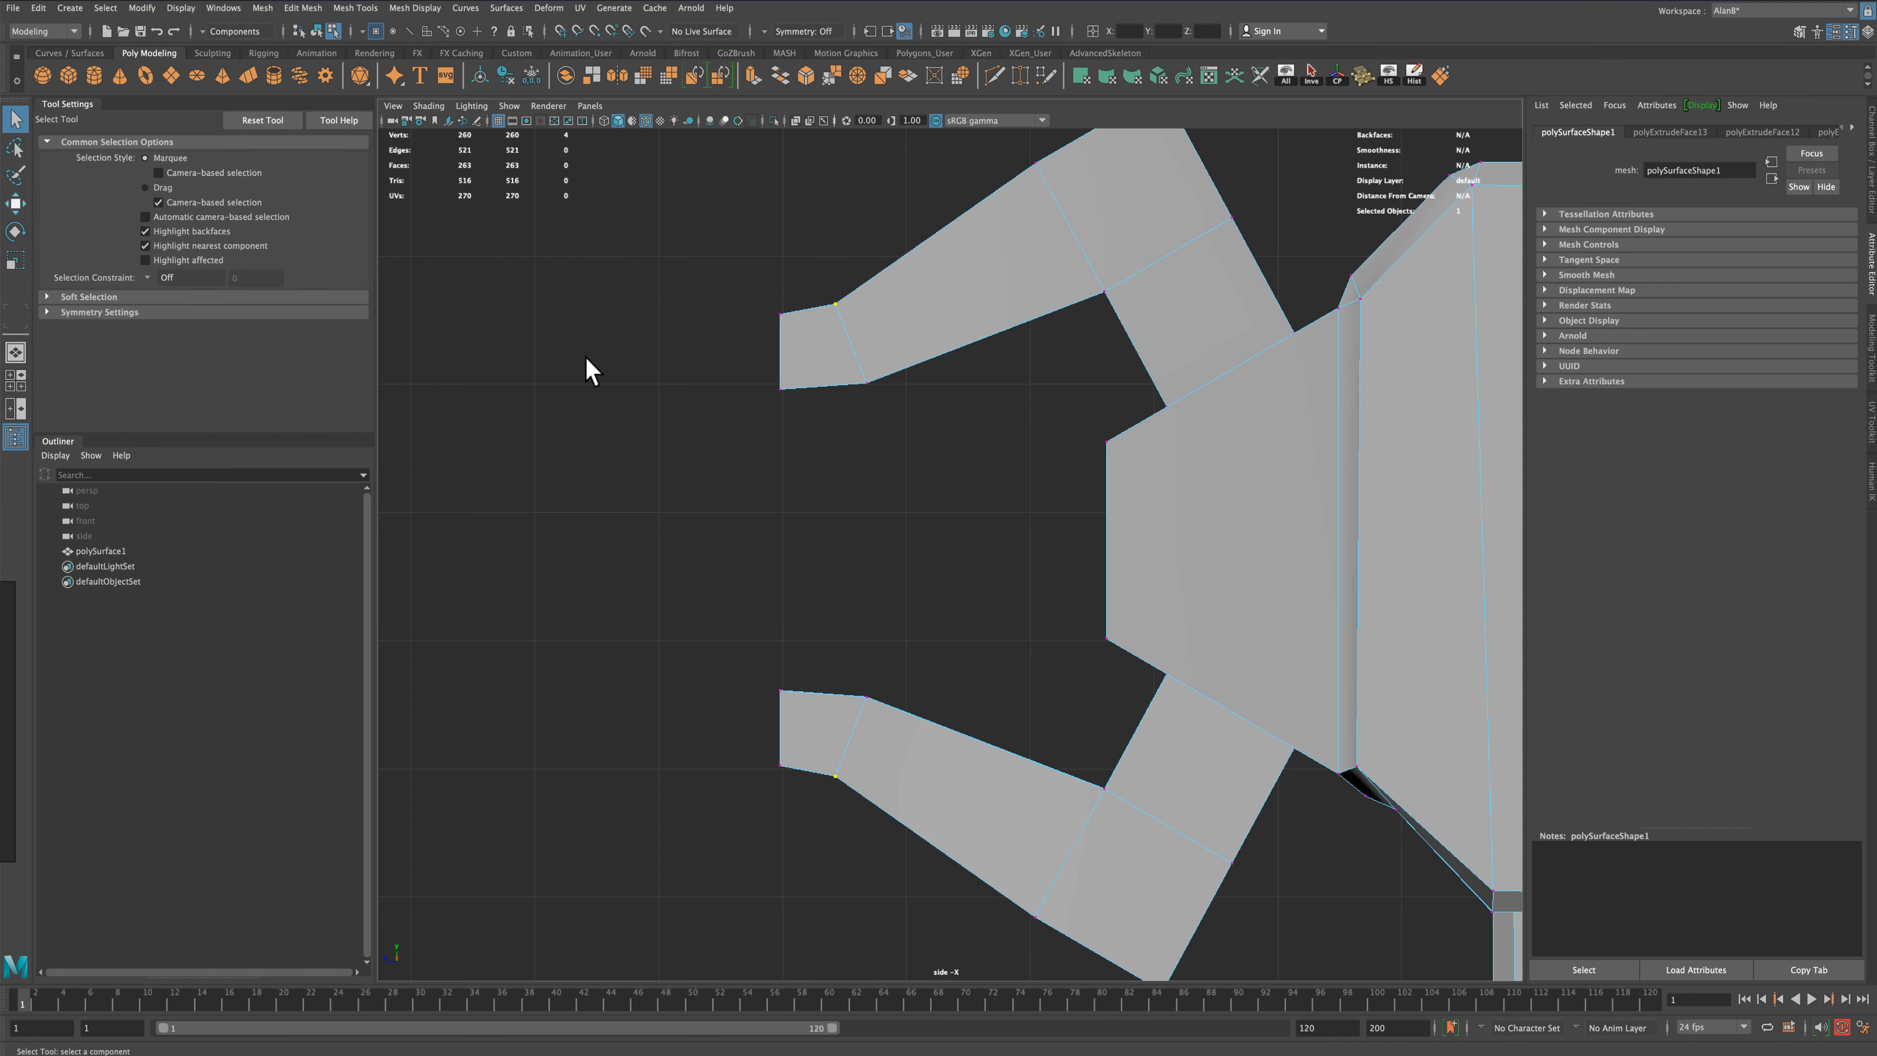
In the perspective view, select the front end faces of both arm tips
right_drag(743, 370, 858, 337)
key(space)
key(space)
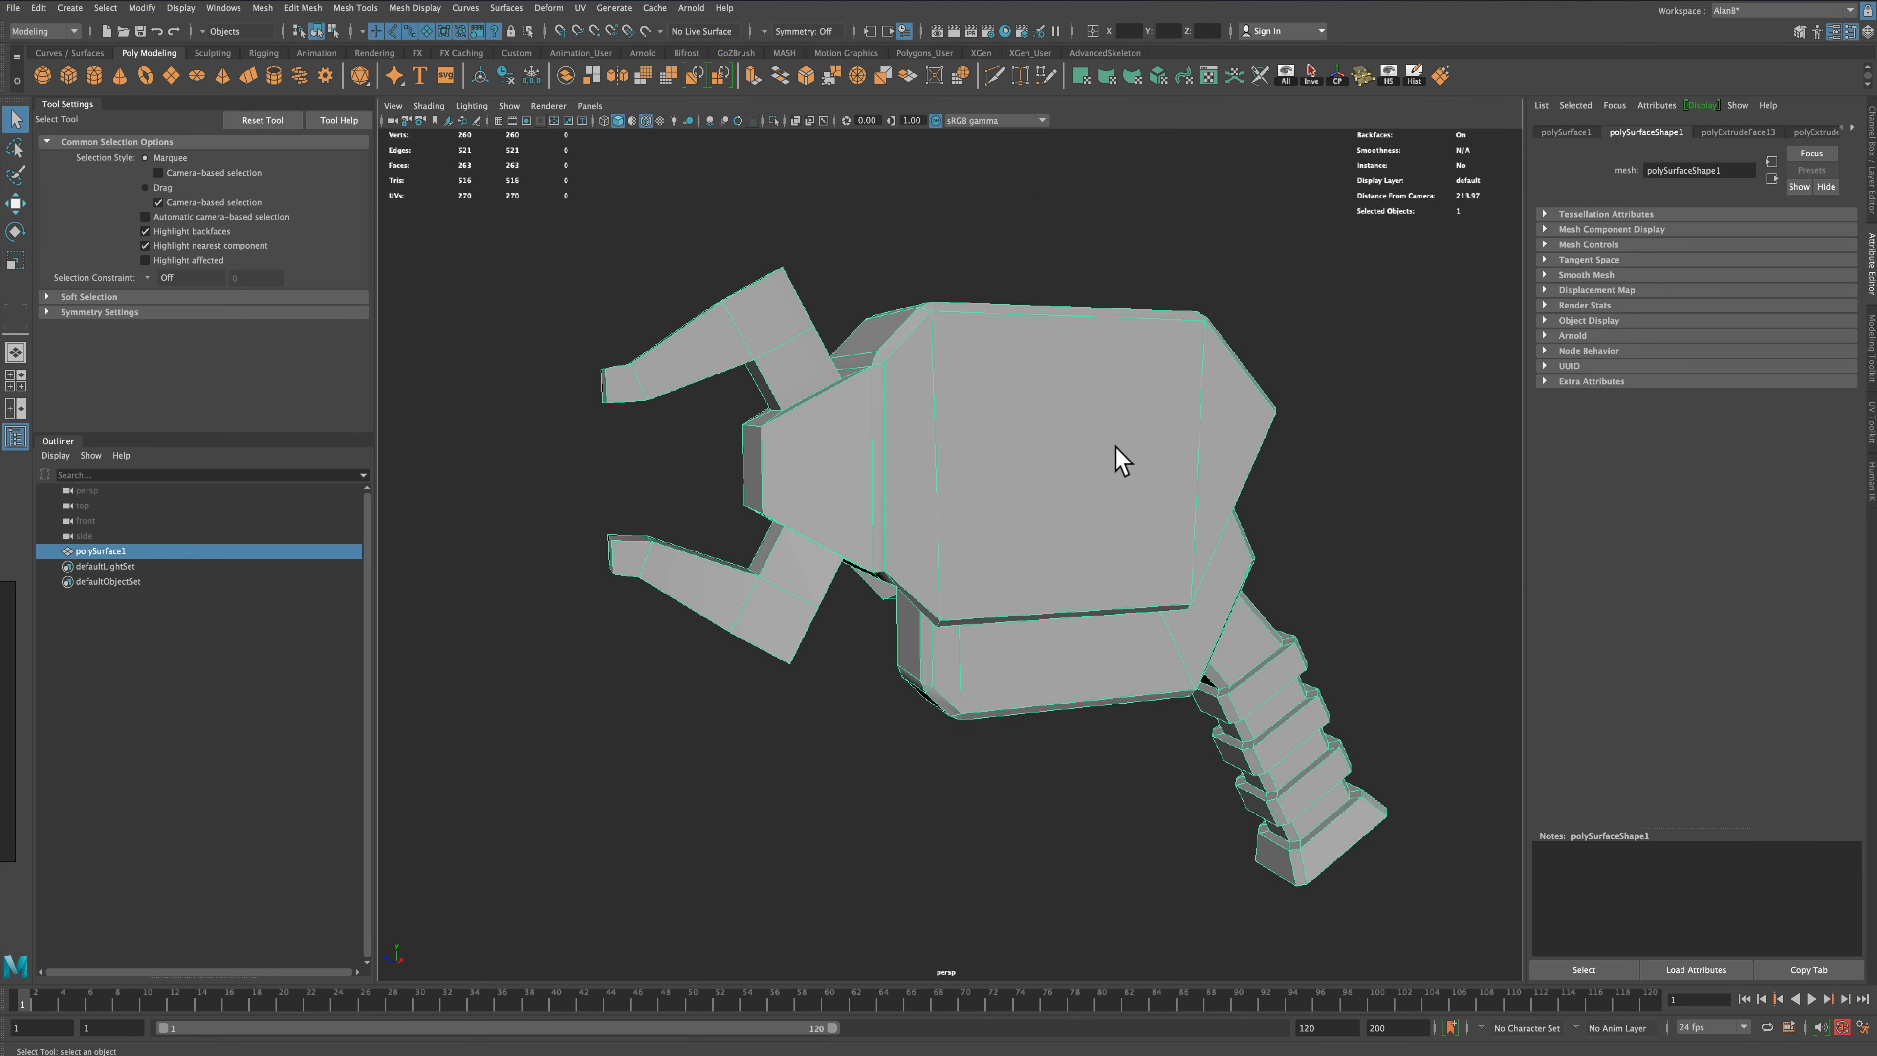
alt+drag(1119, 453, 1003, 465)
right_drag(798, 413, 798, 451)
click(789, 422)
shift+click(789, 578)
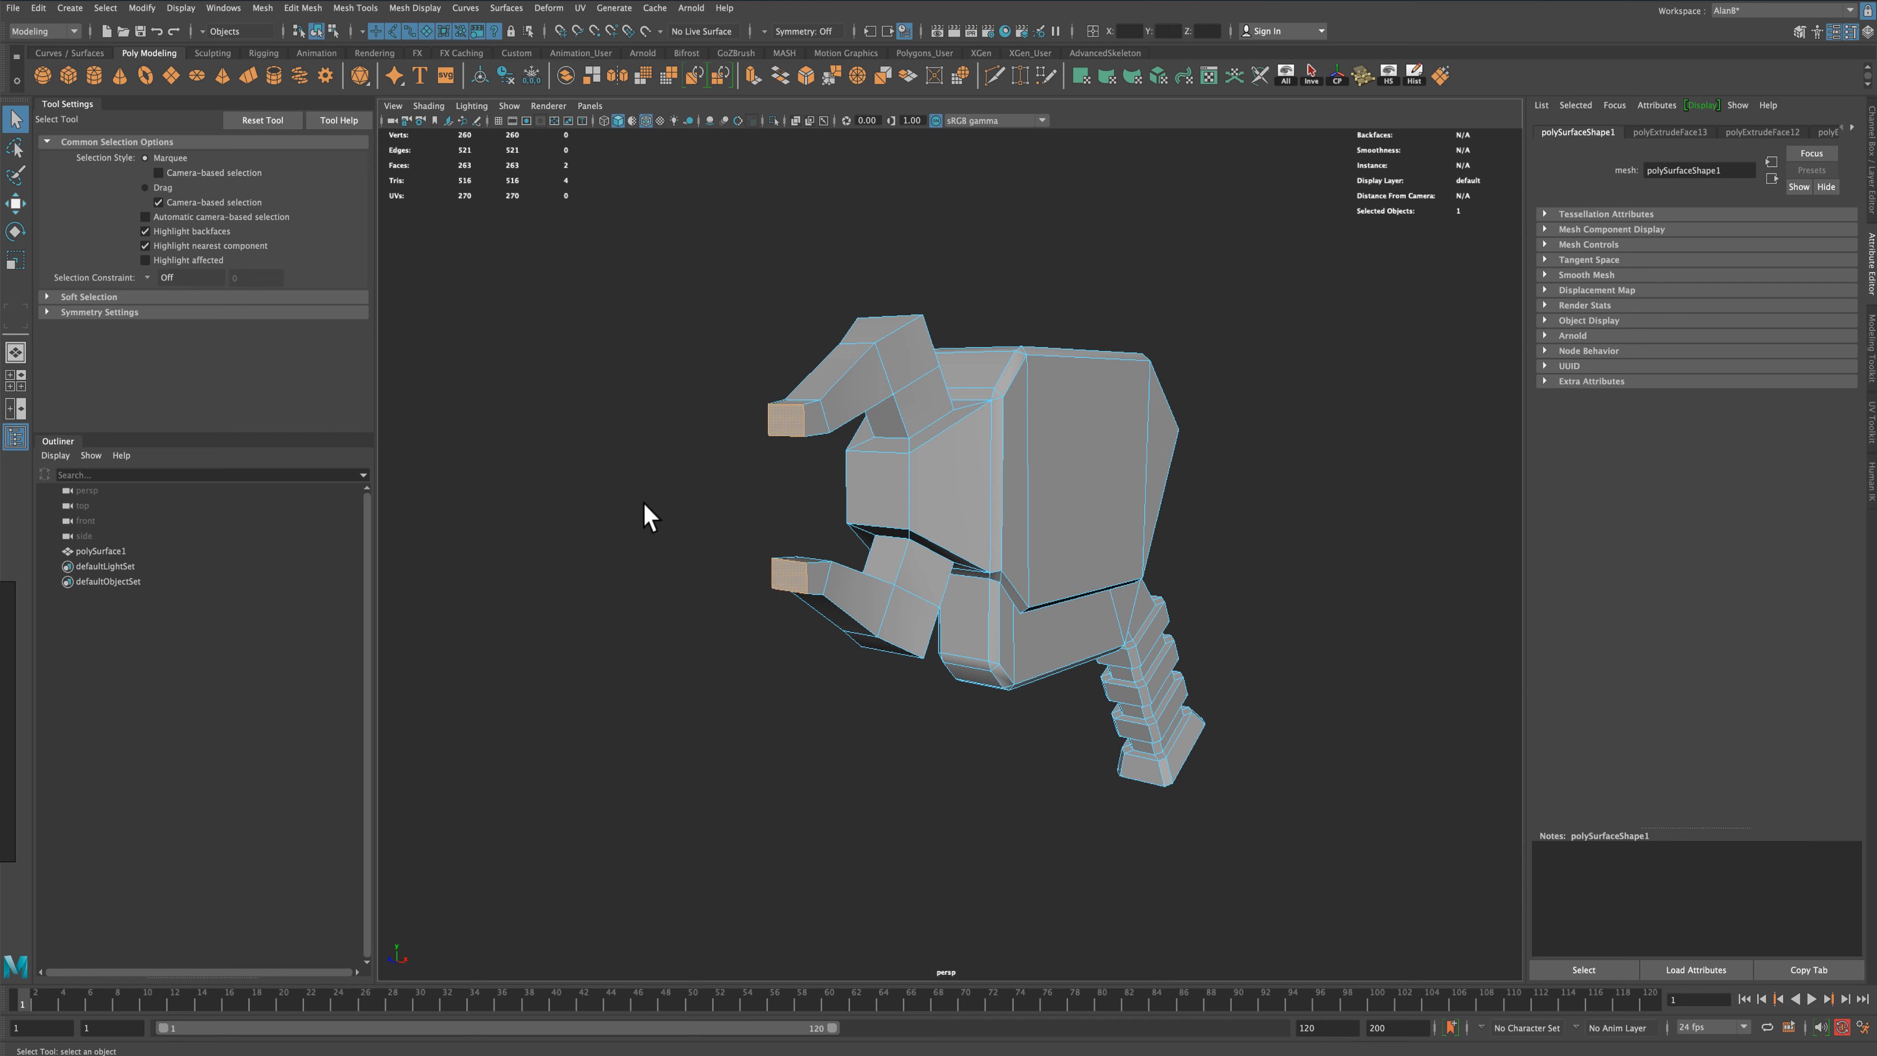
Extrude the selected front faces of both arm tips far forward into two long straight prongs
alt+drag(641, 515, 599, 524)
alt+middle_drag(599, 524, 791, 527)
alt+drag(790, 528, 745, 508)
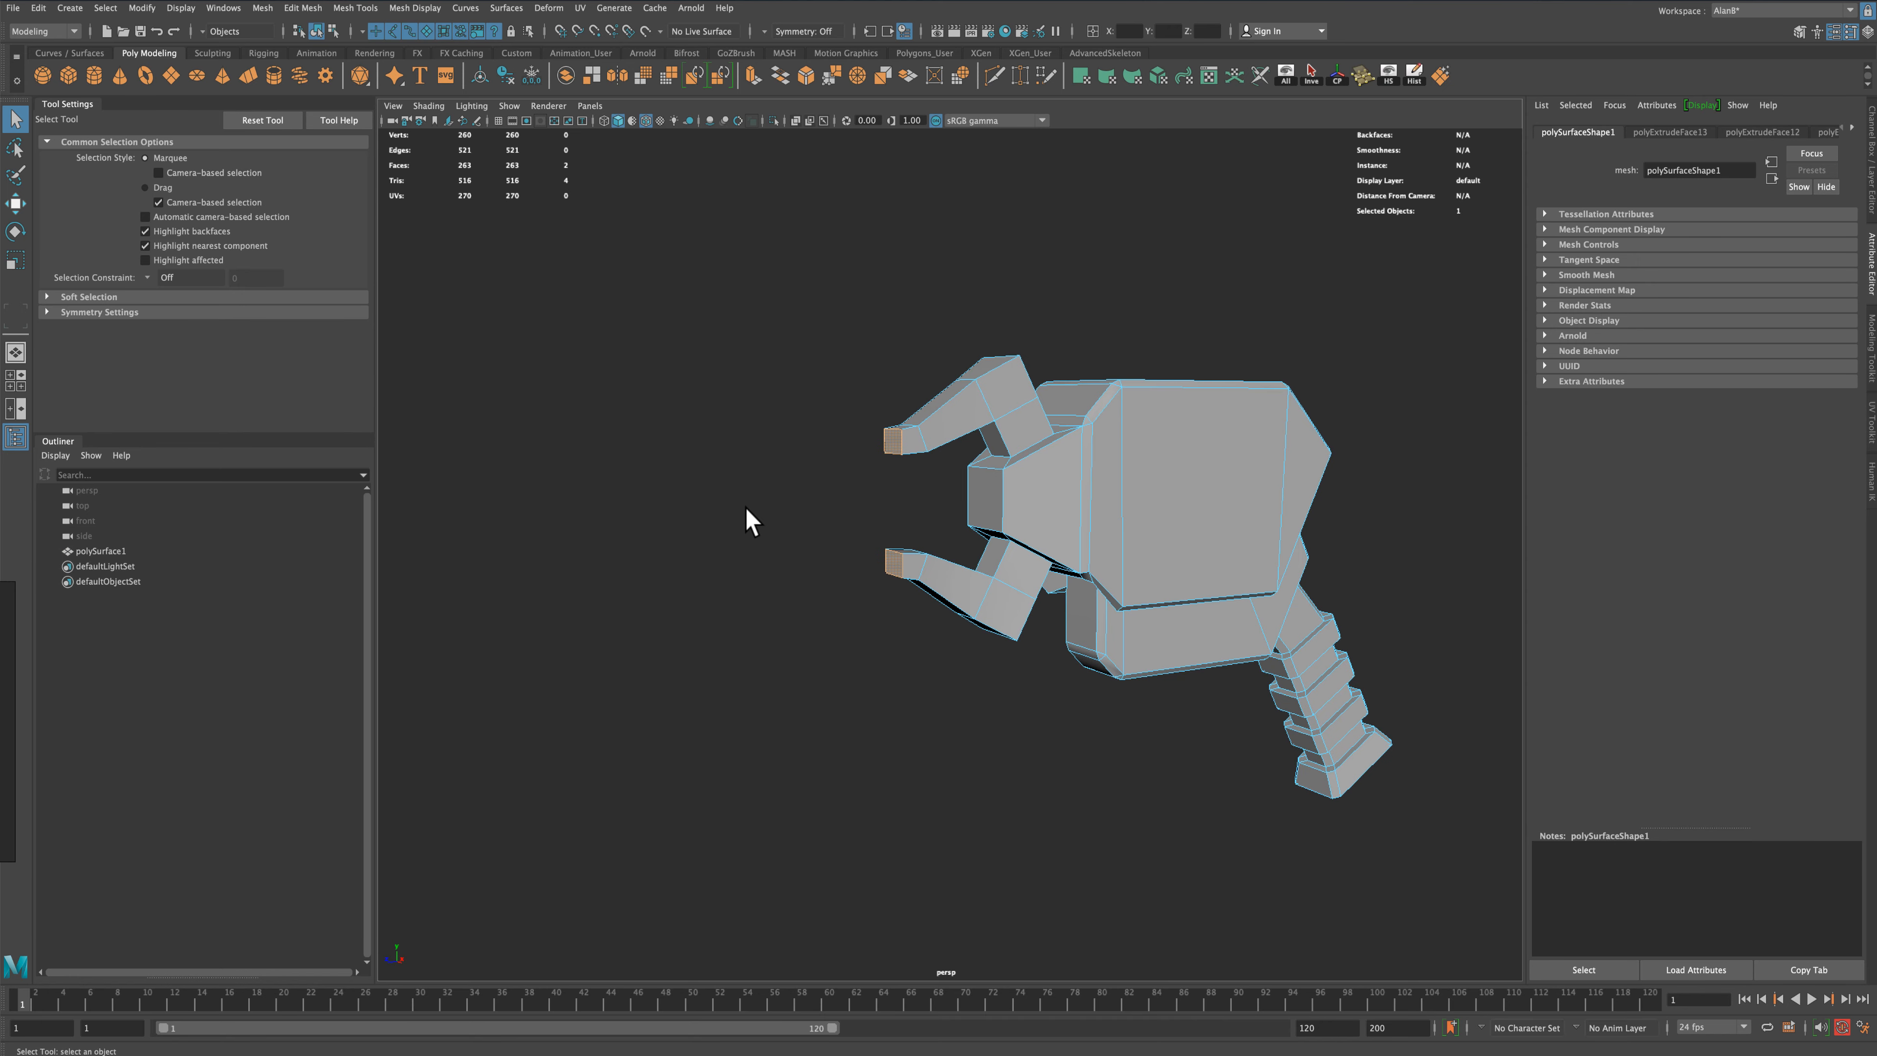
click(753, 75)
drag(838, 578, 587, 558)
Move the inner front edges of both prongs forward to give each tip a slanted, pointed end
right_drag(802, 454, 845, 427)
right_click(710, 449)
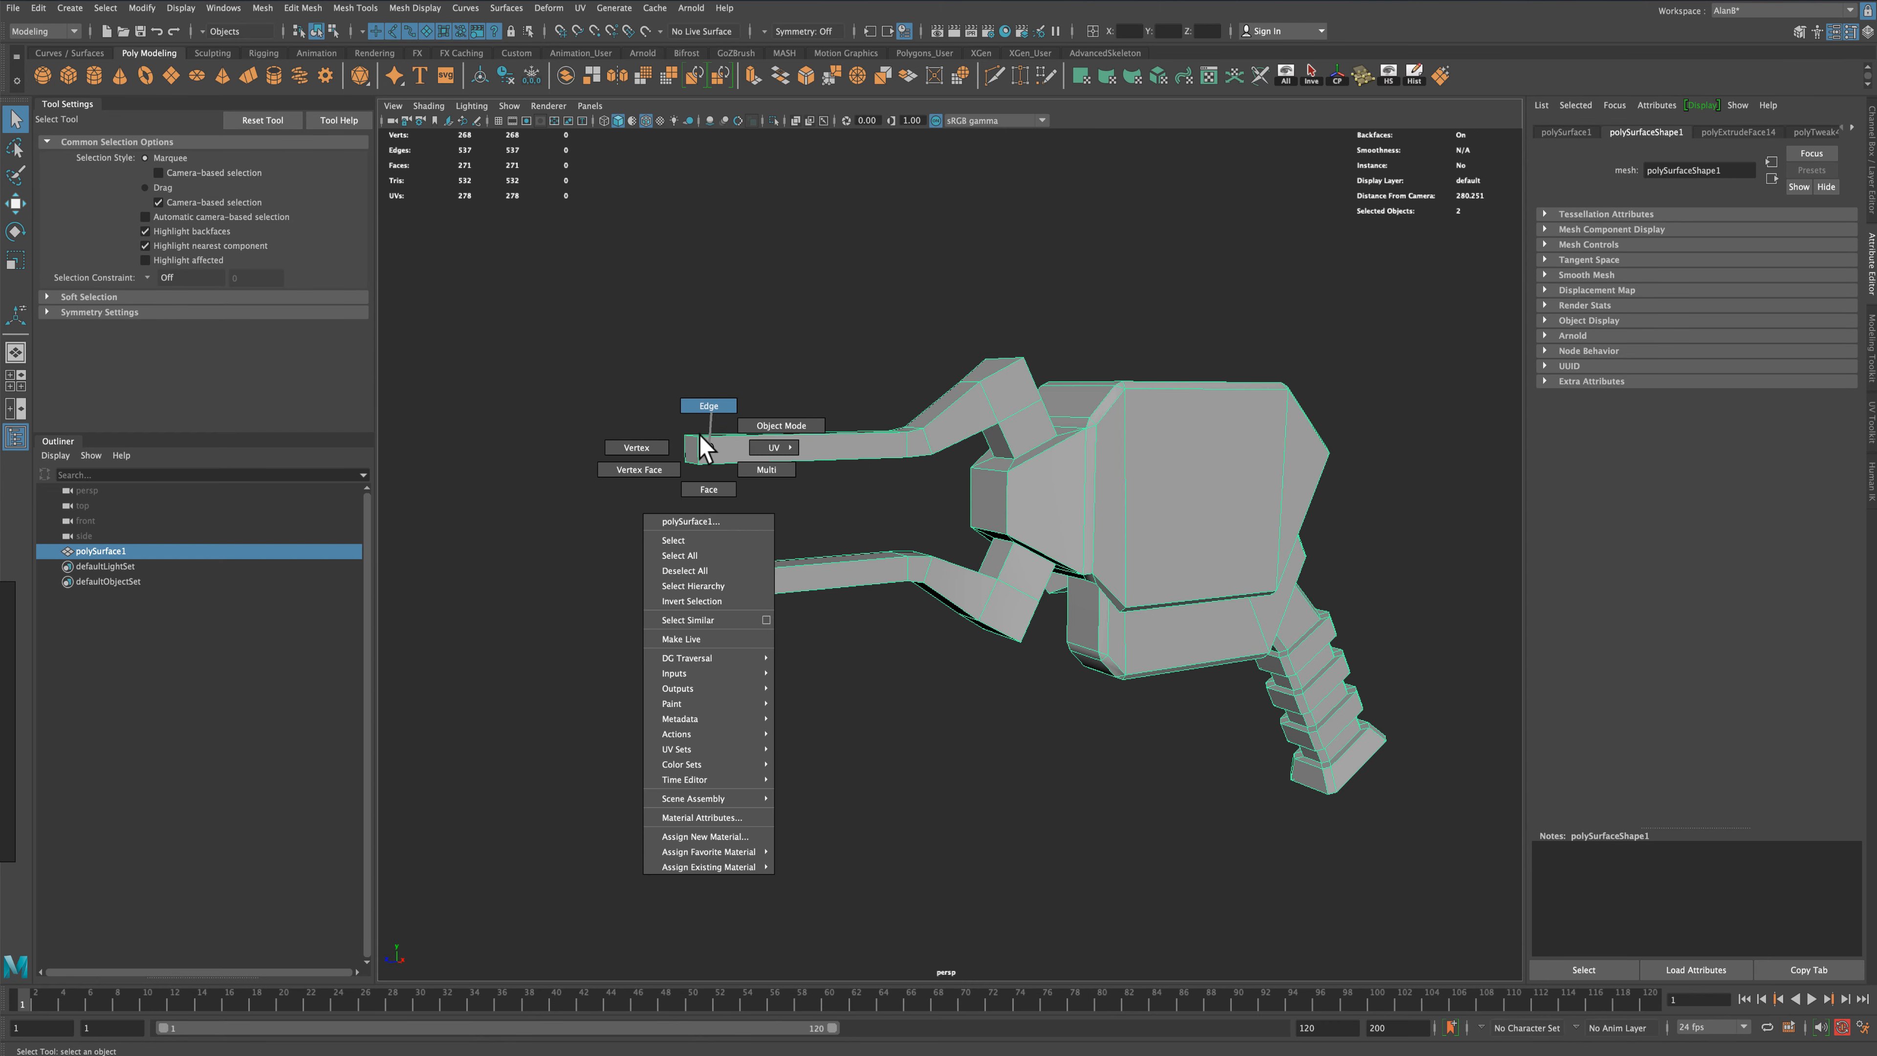
right_drag(700, 436, 695, 451)
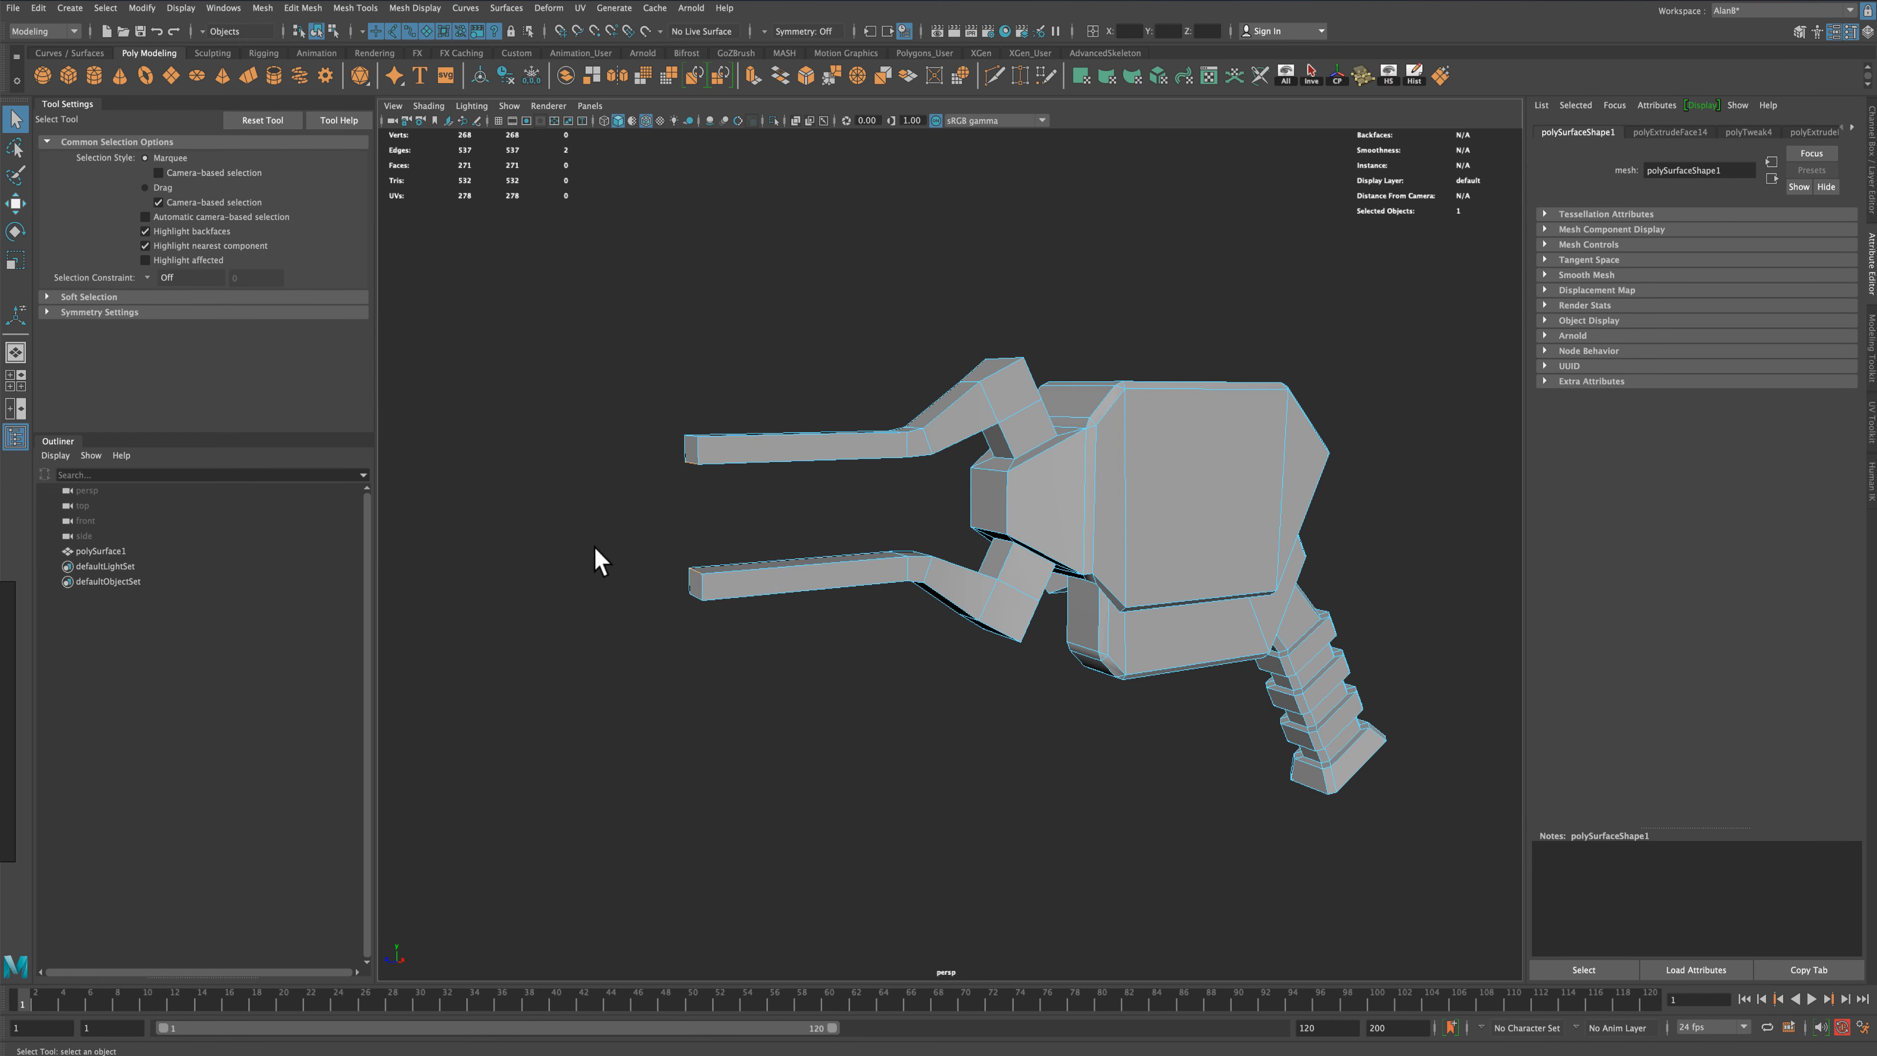
click(16, 206)
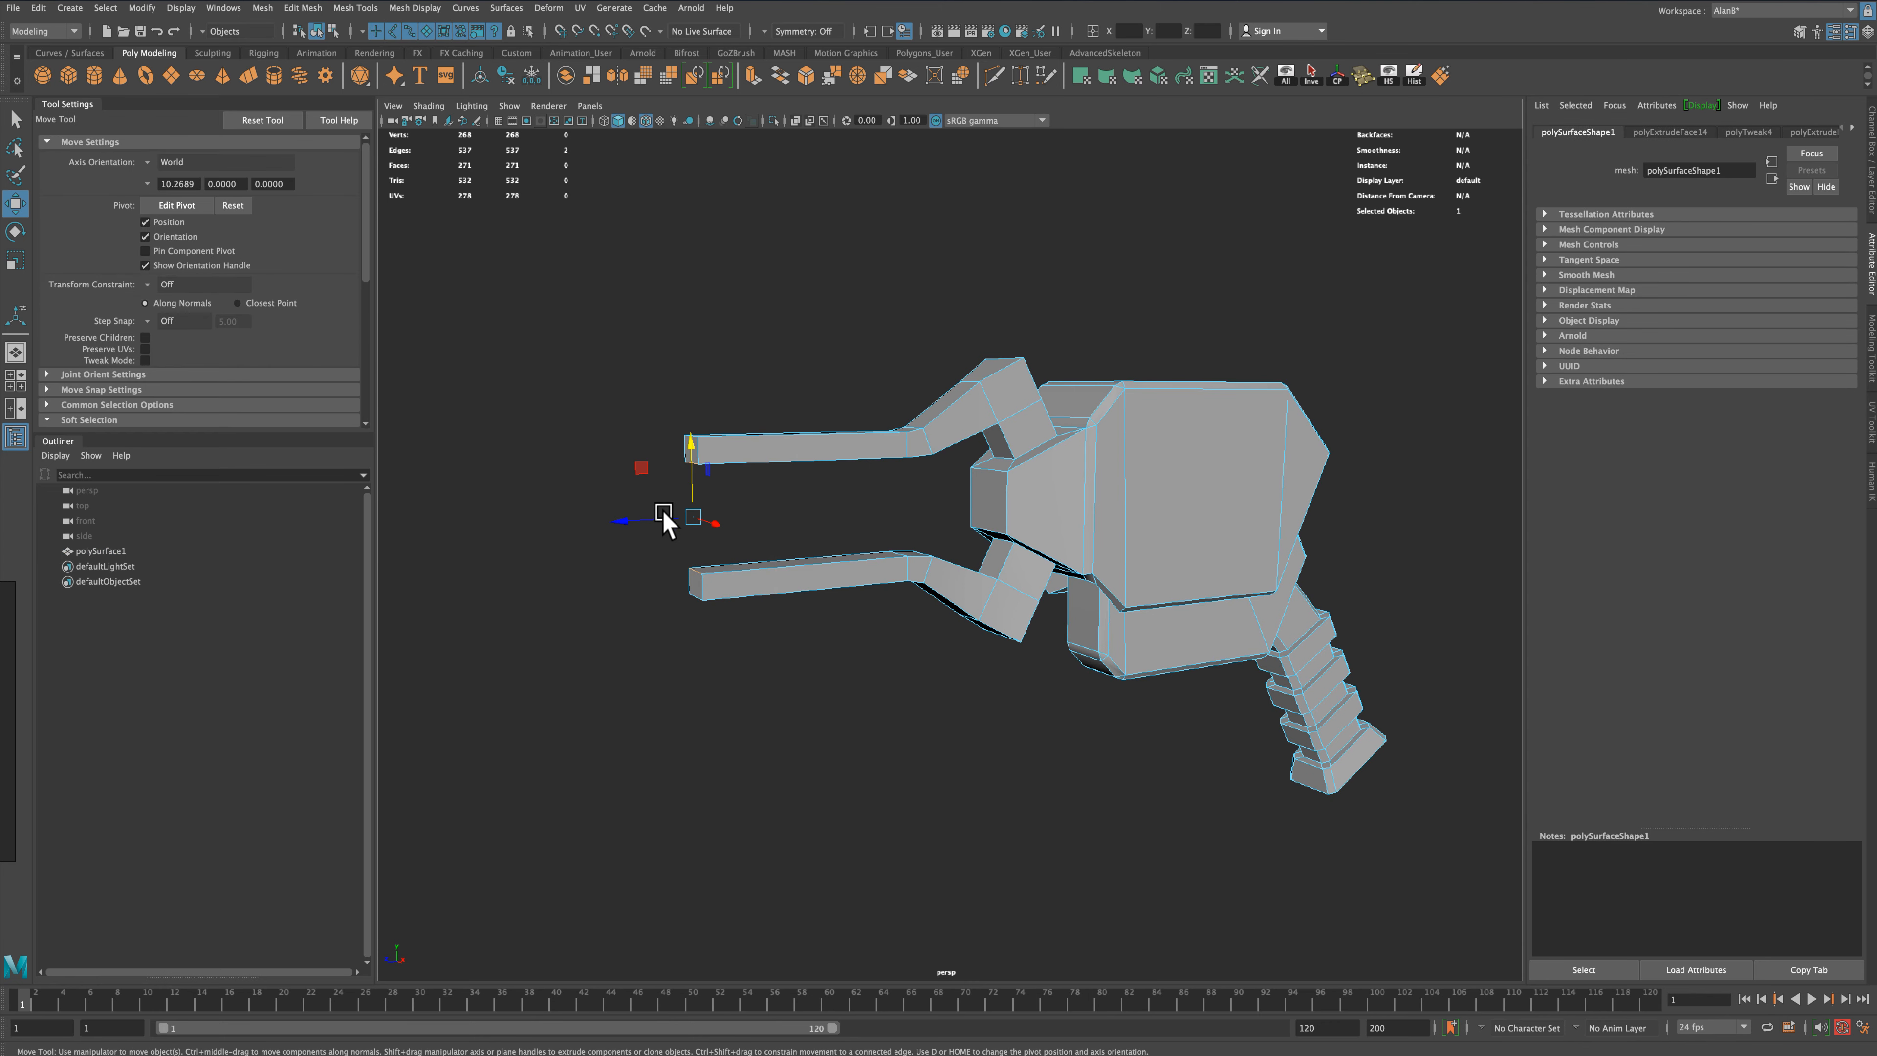
drag(654, 521, 620, 524)
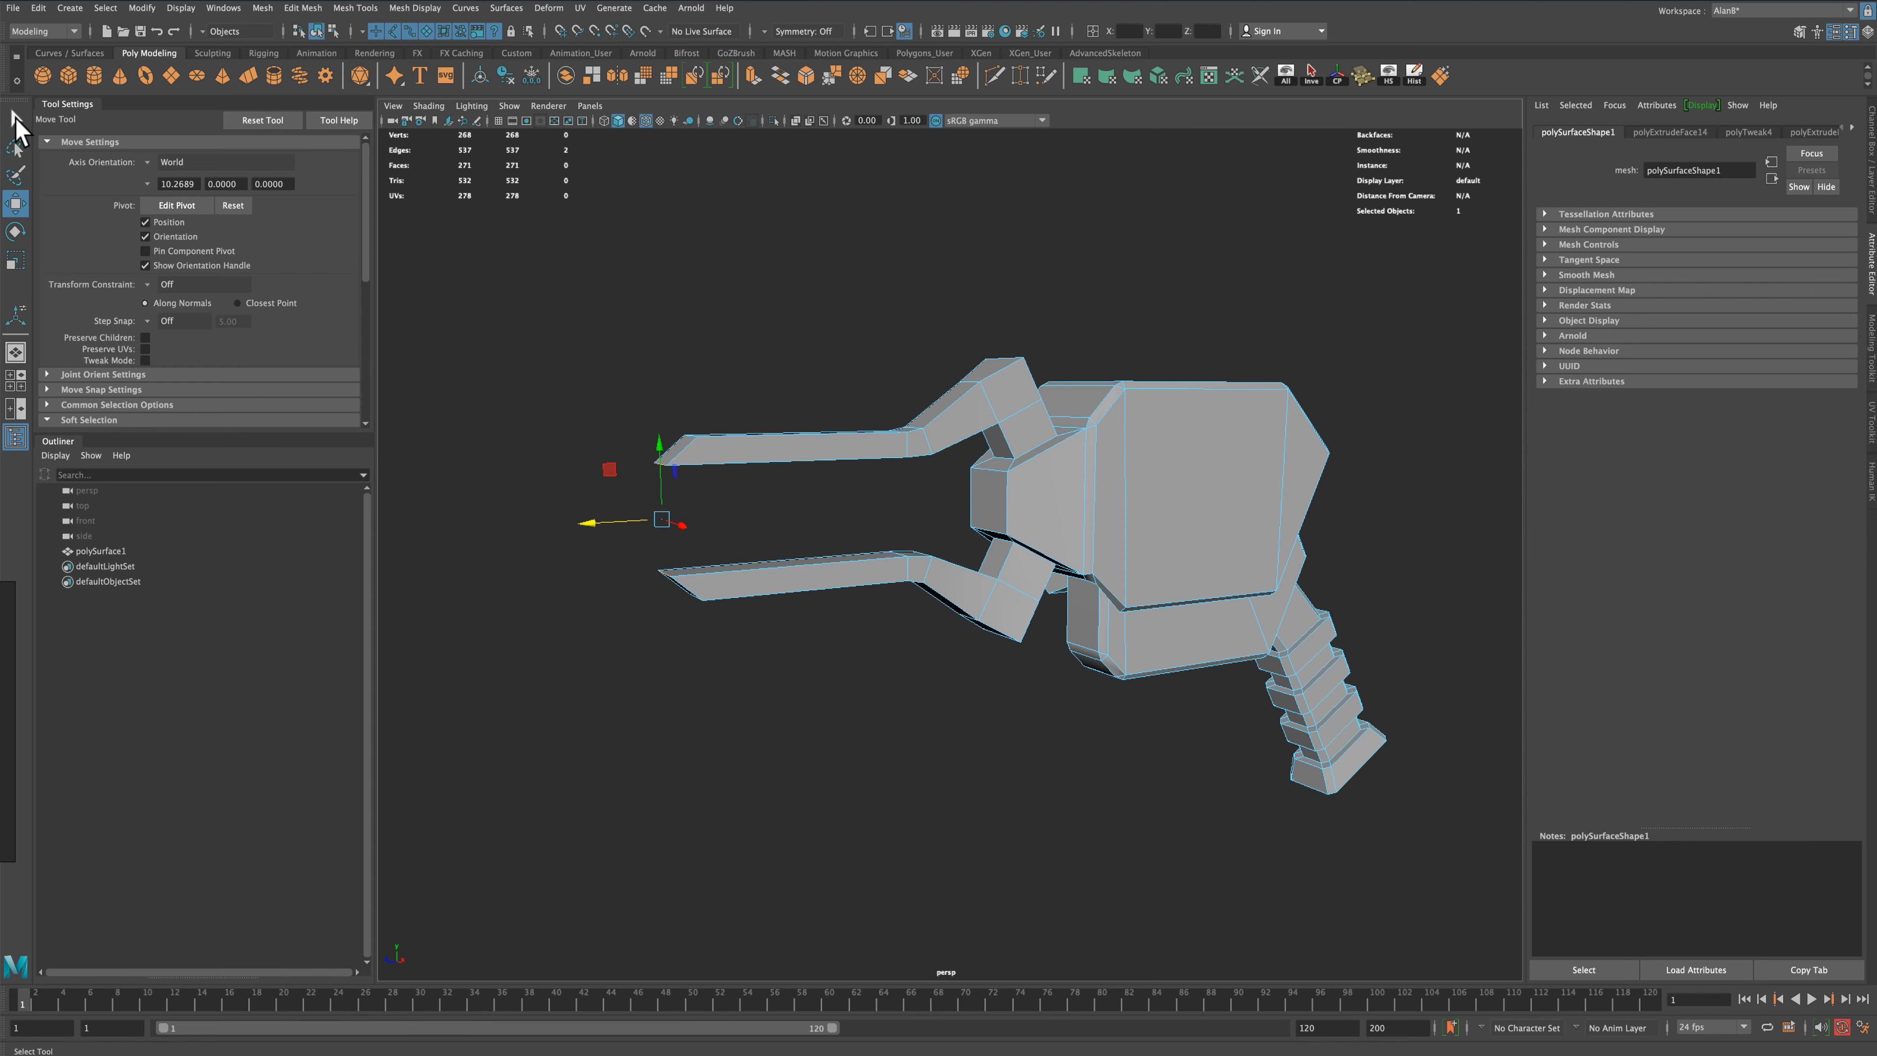
click(15, 119)
right_drag(712, 419, 709, 390)
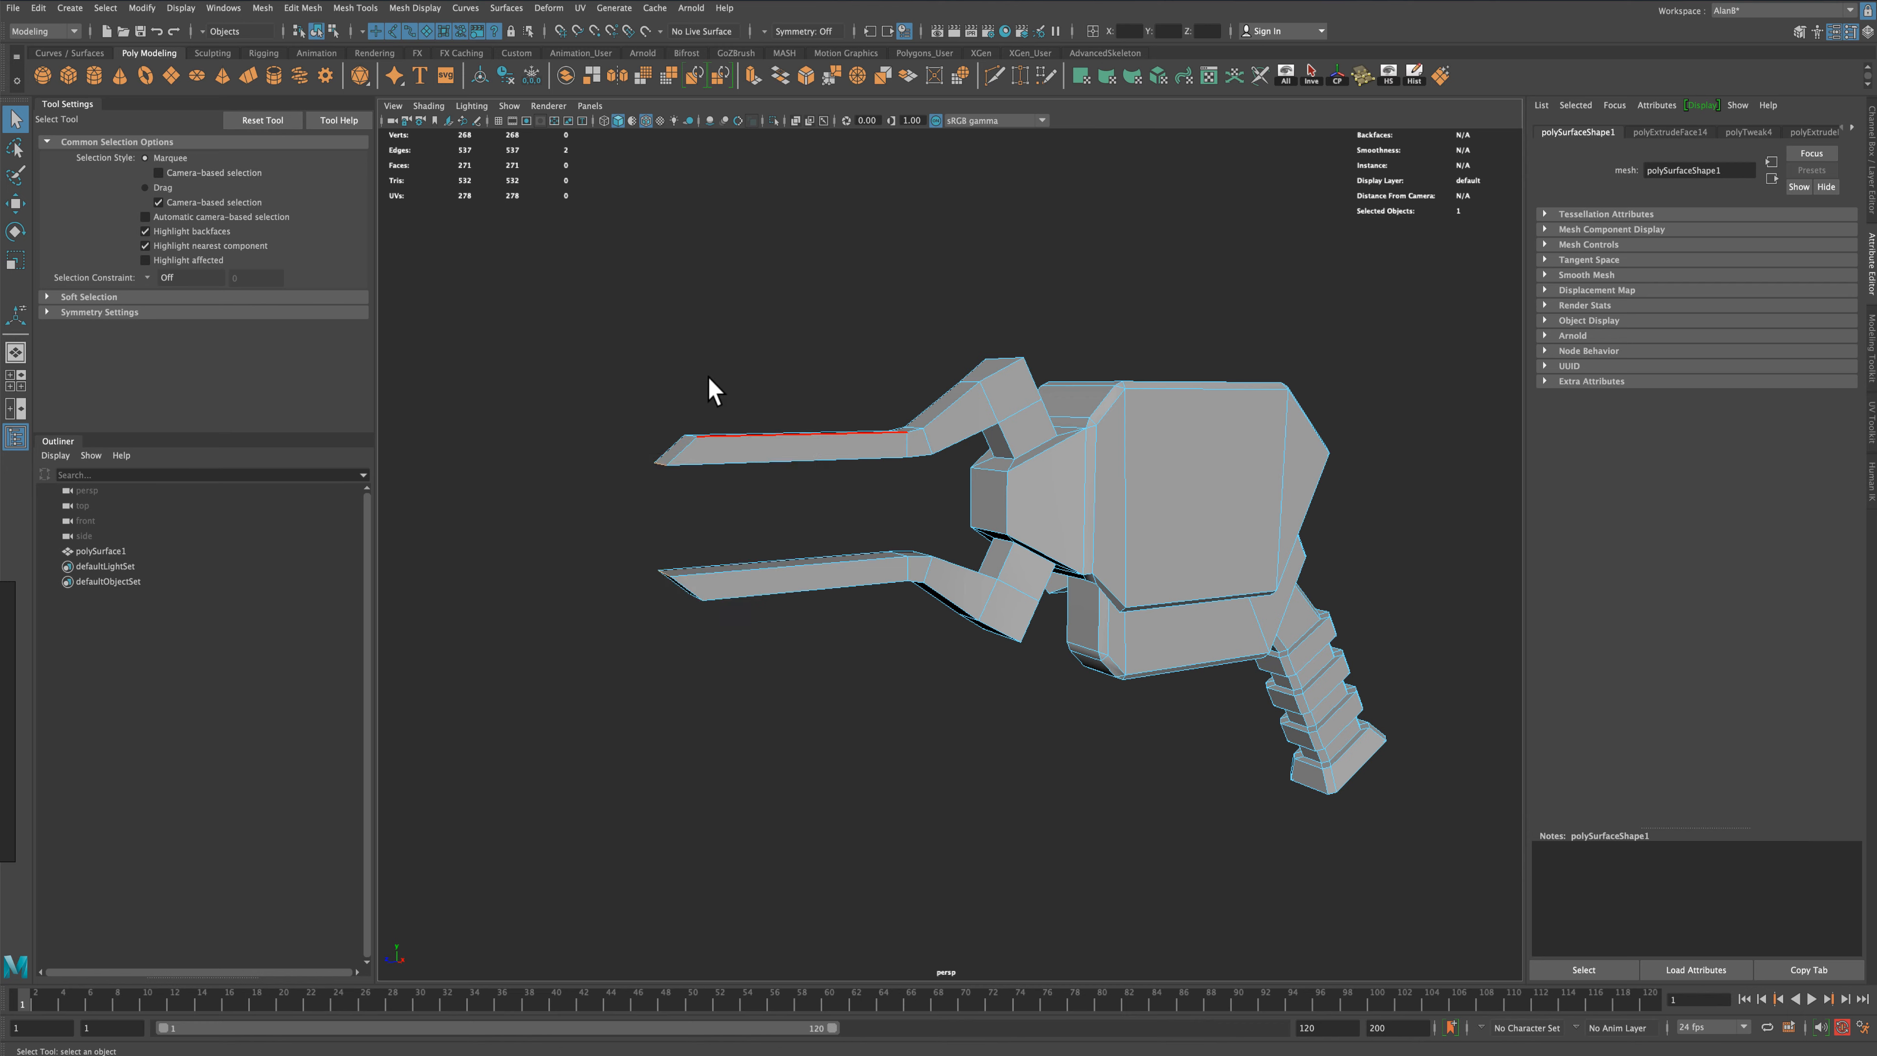
click(709, 390)
Extrude the snout's front face and scale it to 0.650 to form an inset face
mouse_move(709, 391)
alt+mouse_down()
mouse_move(733, 369)
mouse_move(959, 382)
mouse_move(742, 378)
alt+mouse_up()
mouse_move(959, 503)
alt+mouse_down()
mouse_move(876, 515)
mouse_move(834, 465)
mouse_move(880, 503)
mouse_move(947, 490)
mouse_move(925, 503)
alt+mouse_up()
scroll(875, 515, up, 3)
click(1021, 492)
right_click(1020, 493)
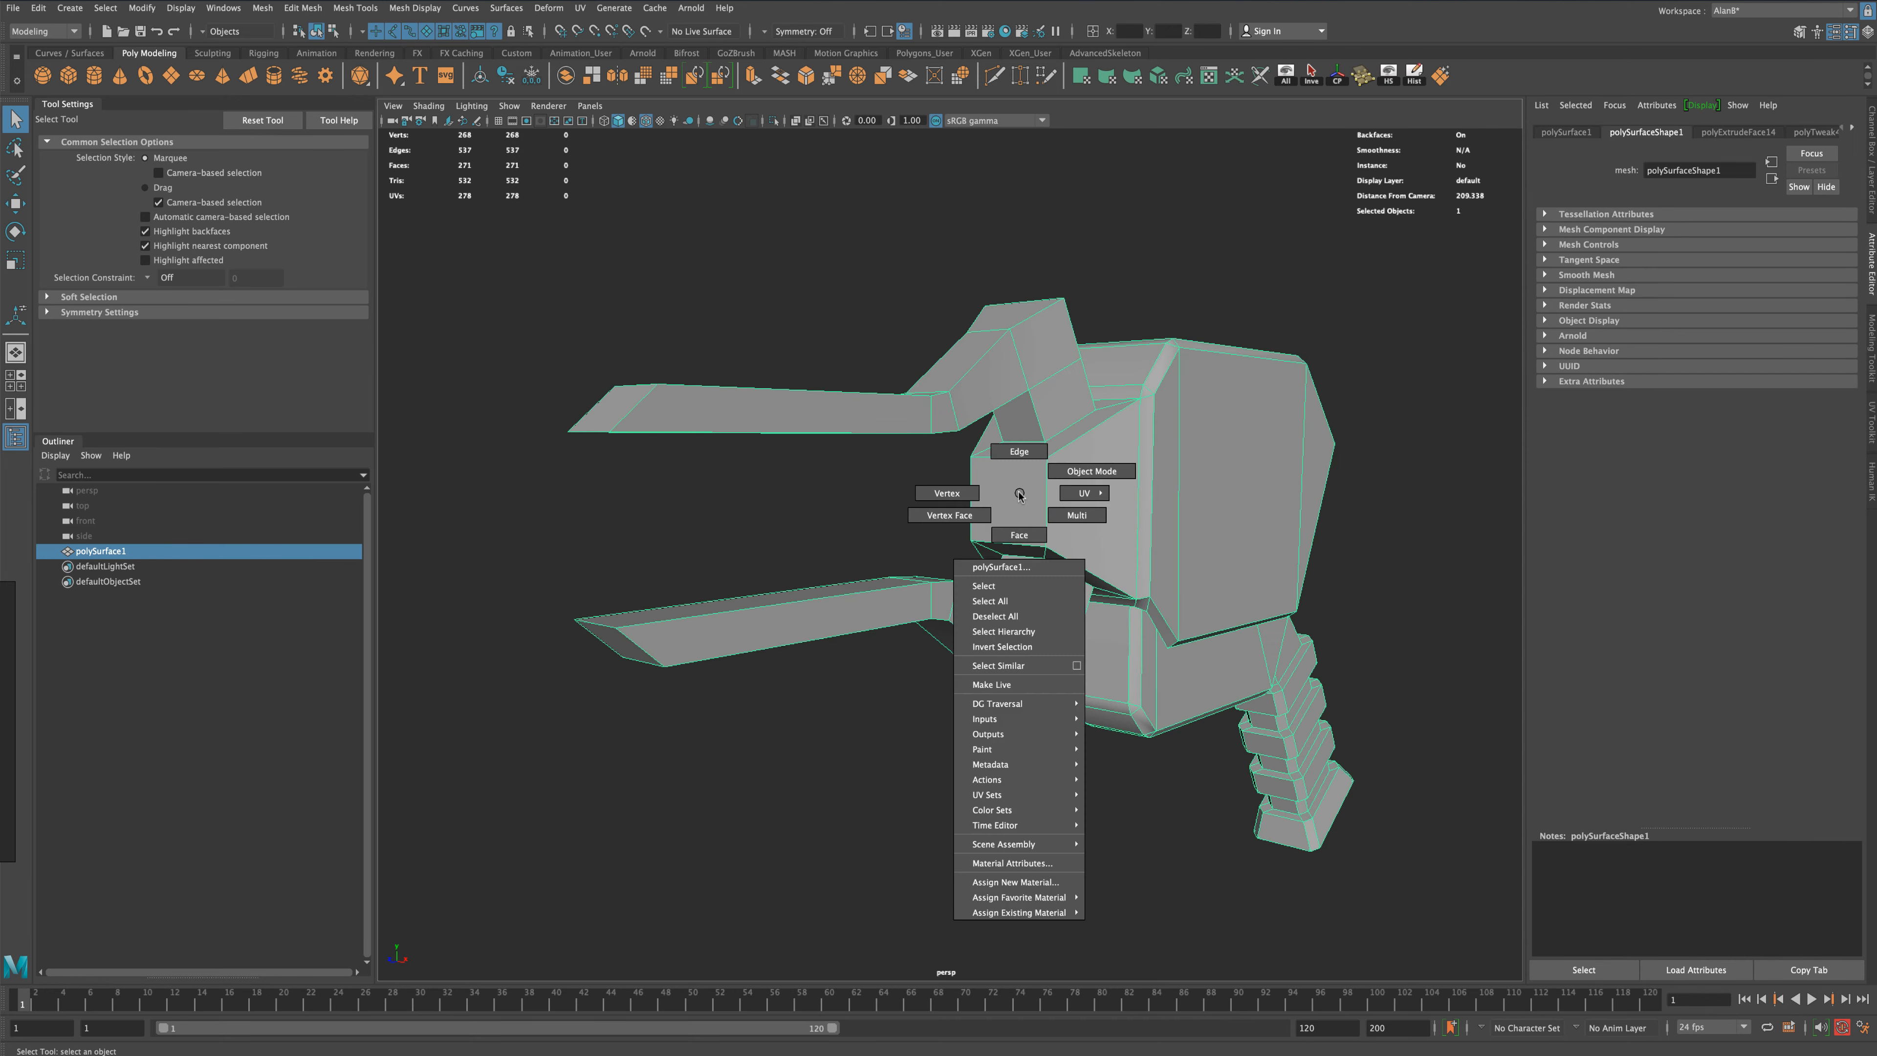
right_drag(1019, 493, 1019, 538)
click(1016, 513)
alt+drag(882, 503, 865, 505)
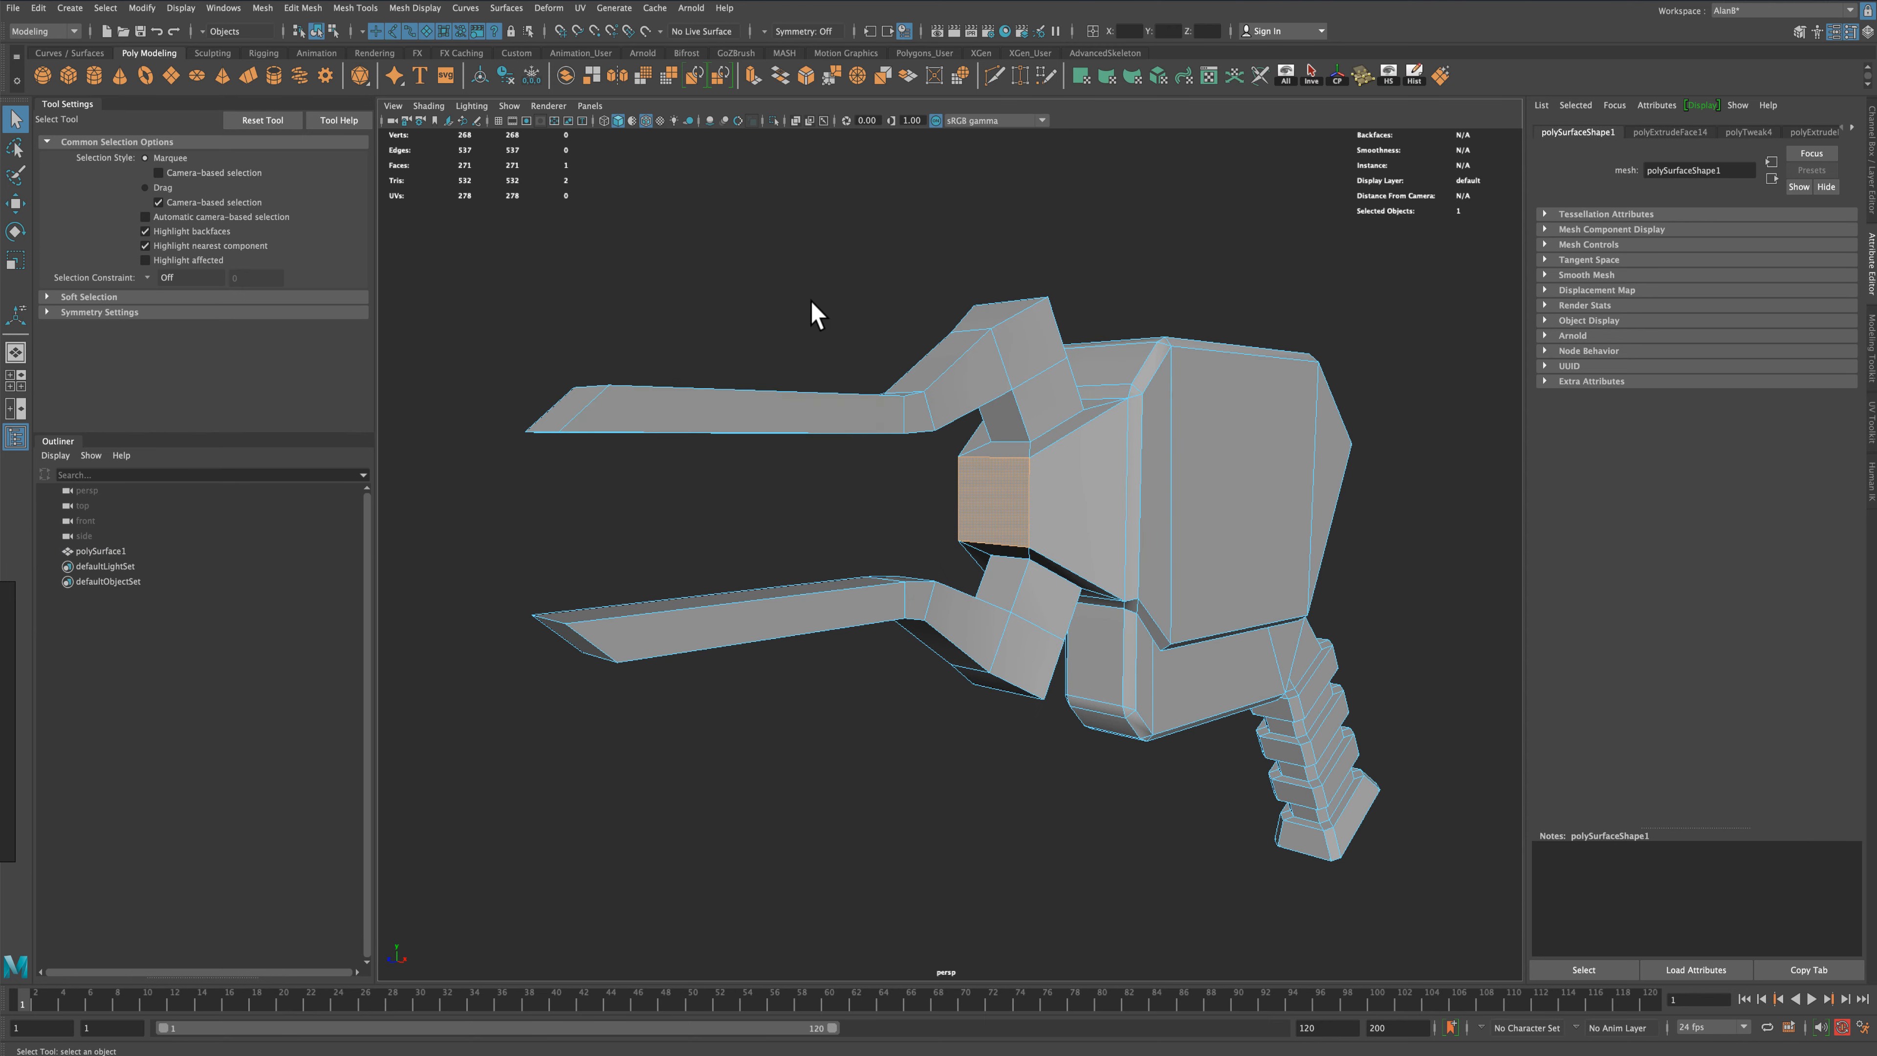
key(ctrl+e)
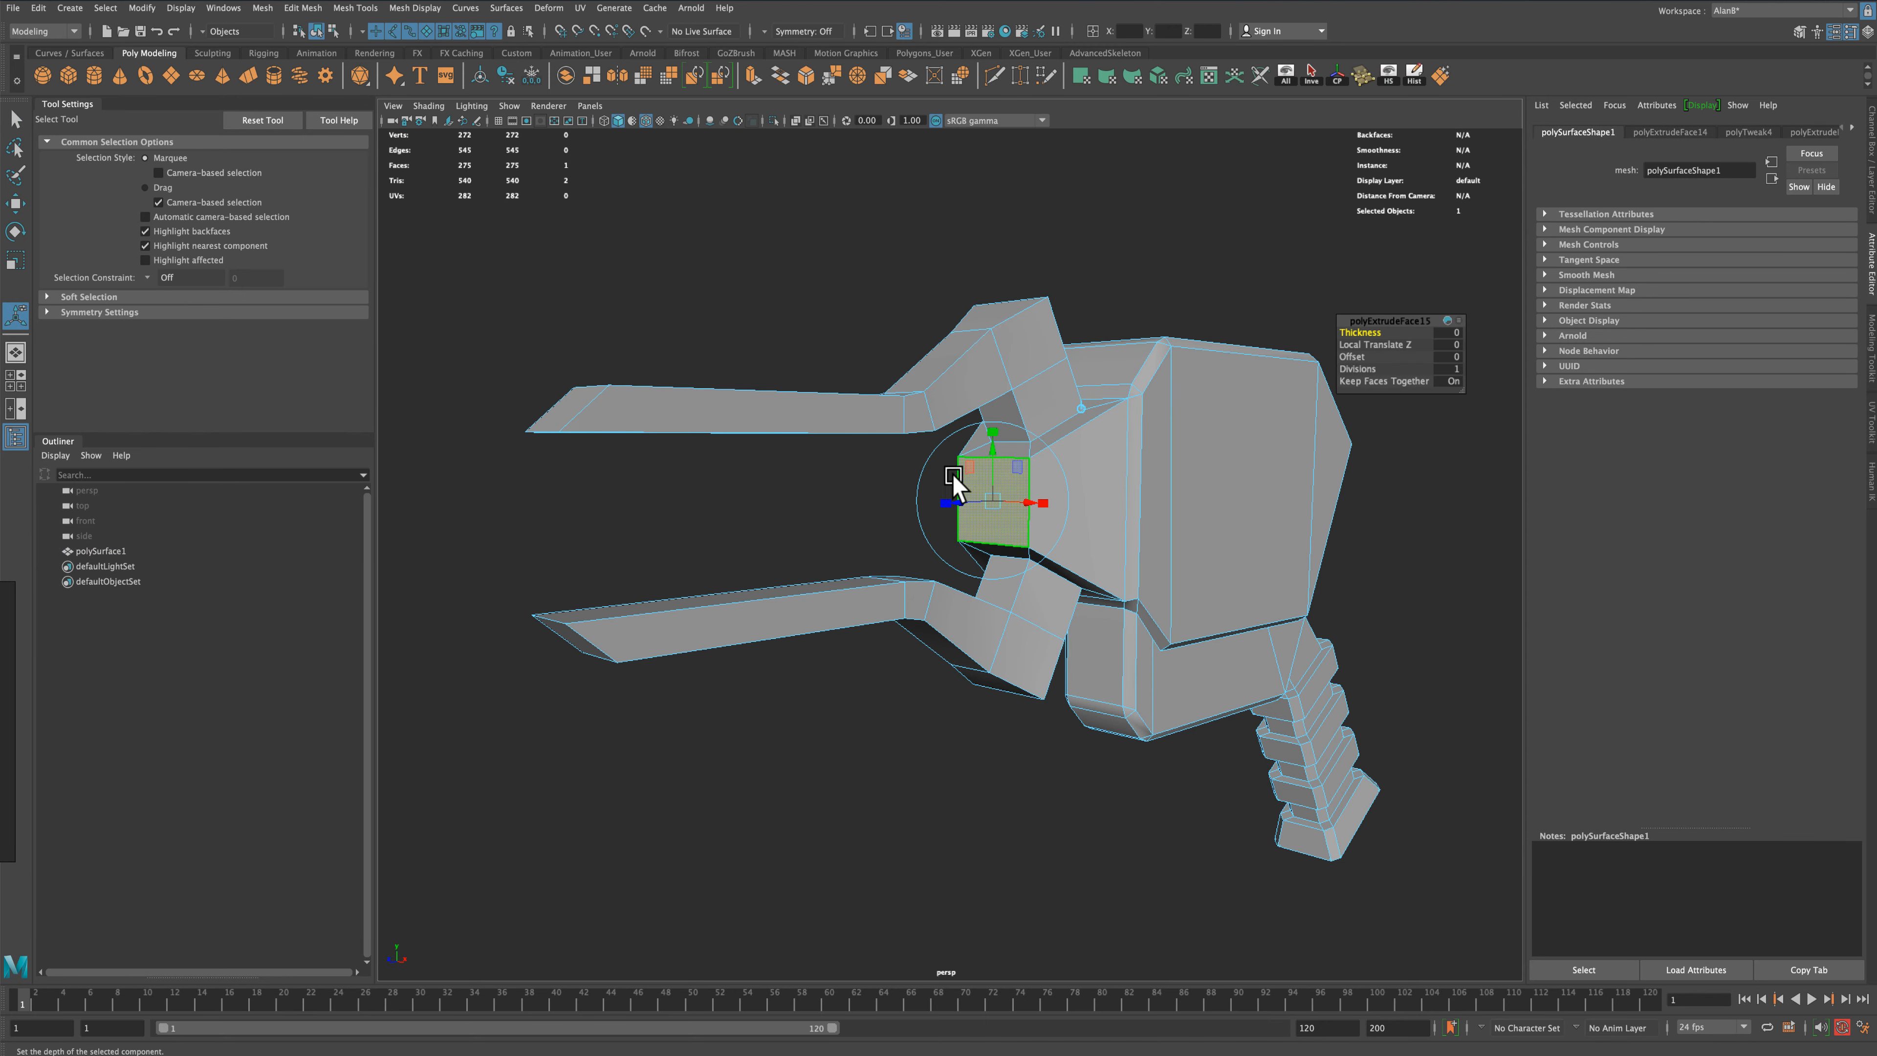
drag(1038, 505, 974, 505)
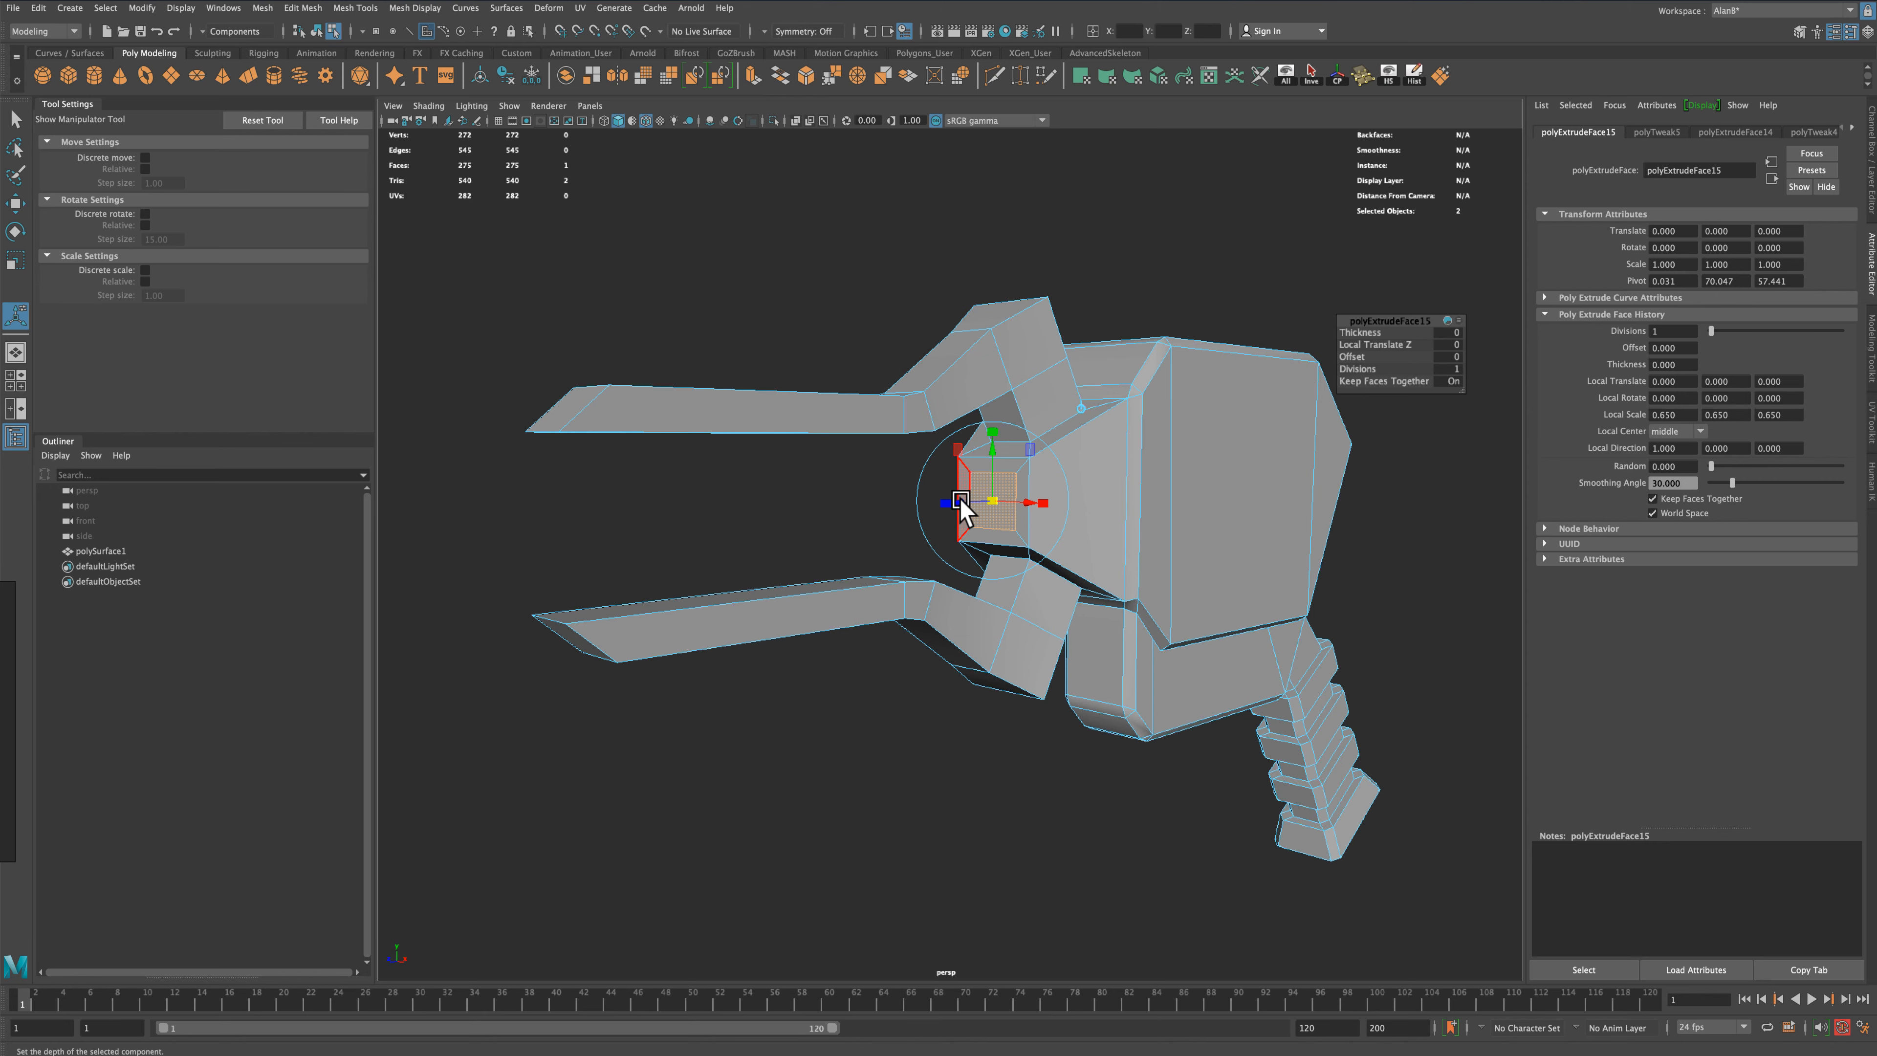
Extrude the inset snout face inward with Local Translate Z -1.860 and scale it to 0.633
key(ctrl+e)
drag(961, 503, 966, 509)
scroll(970, 506, up, 5)
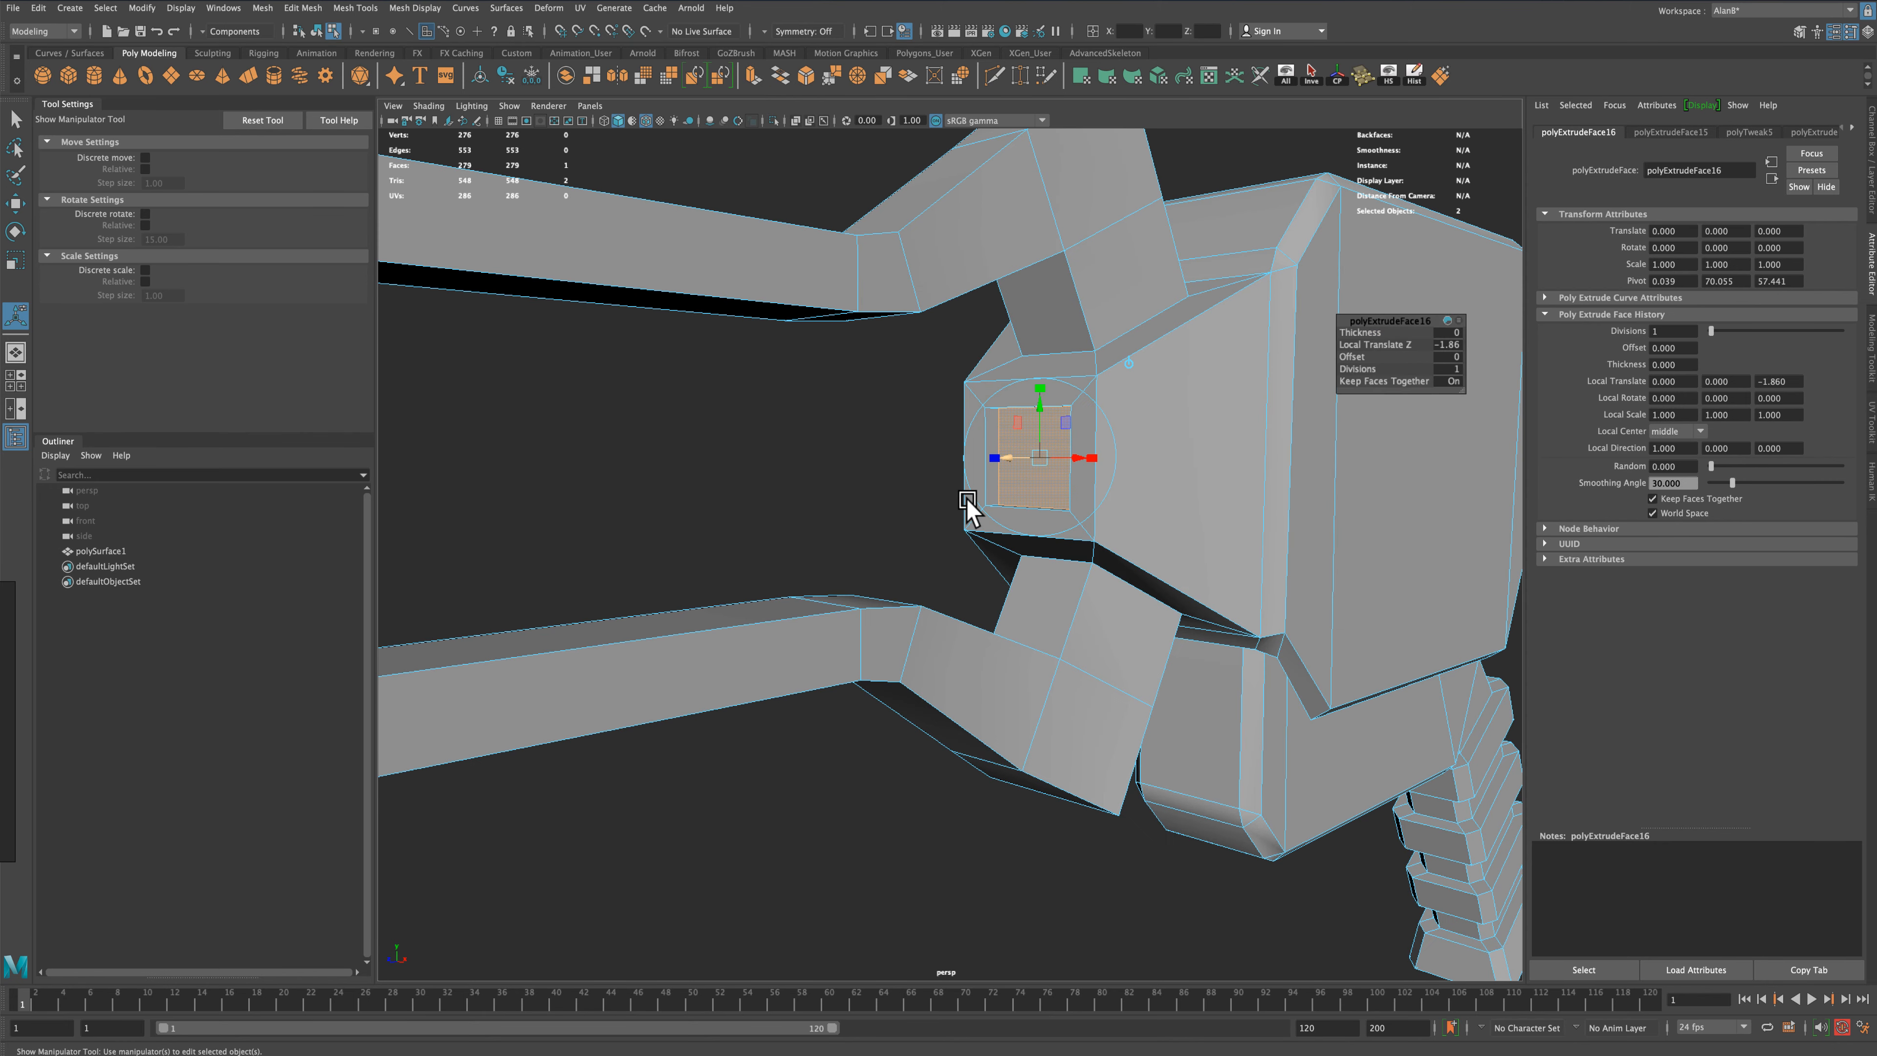
drag(1045, 456, 1025, 464)
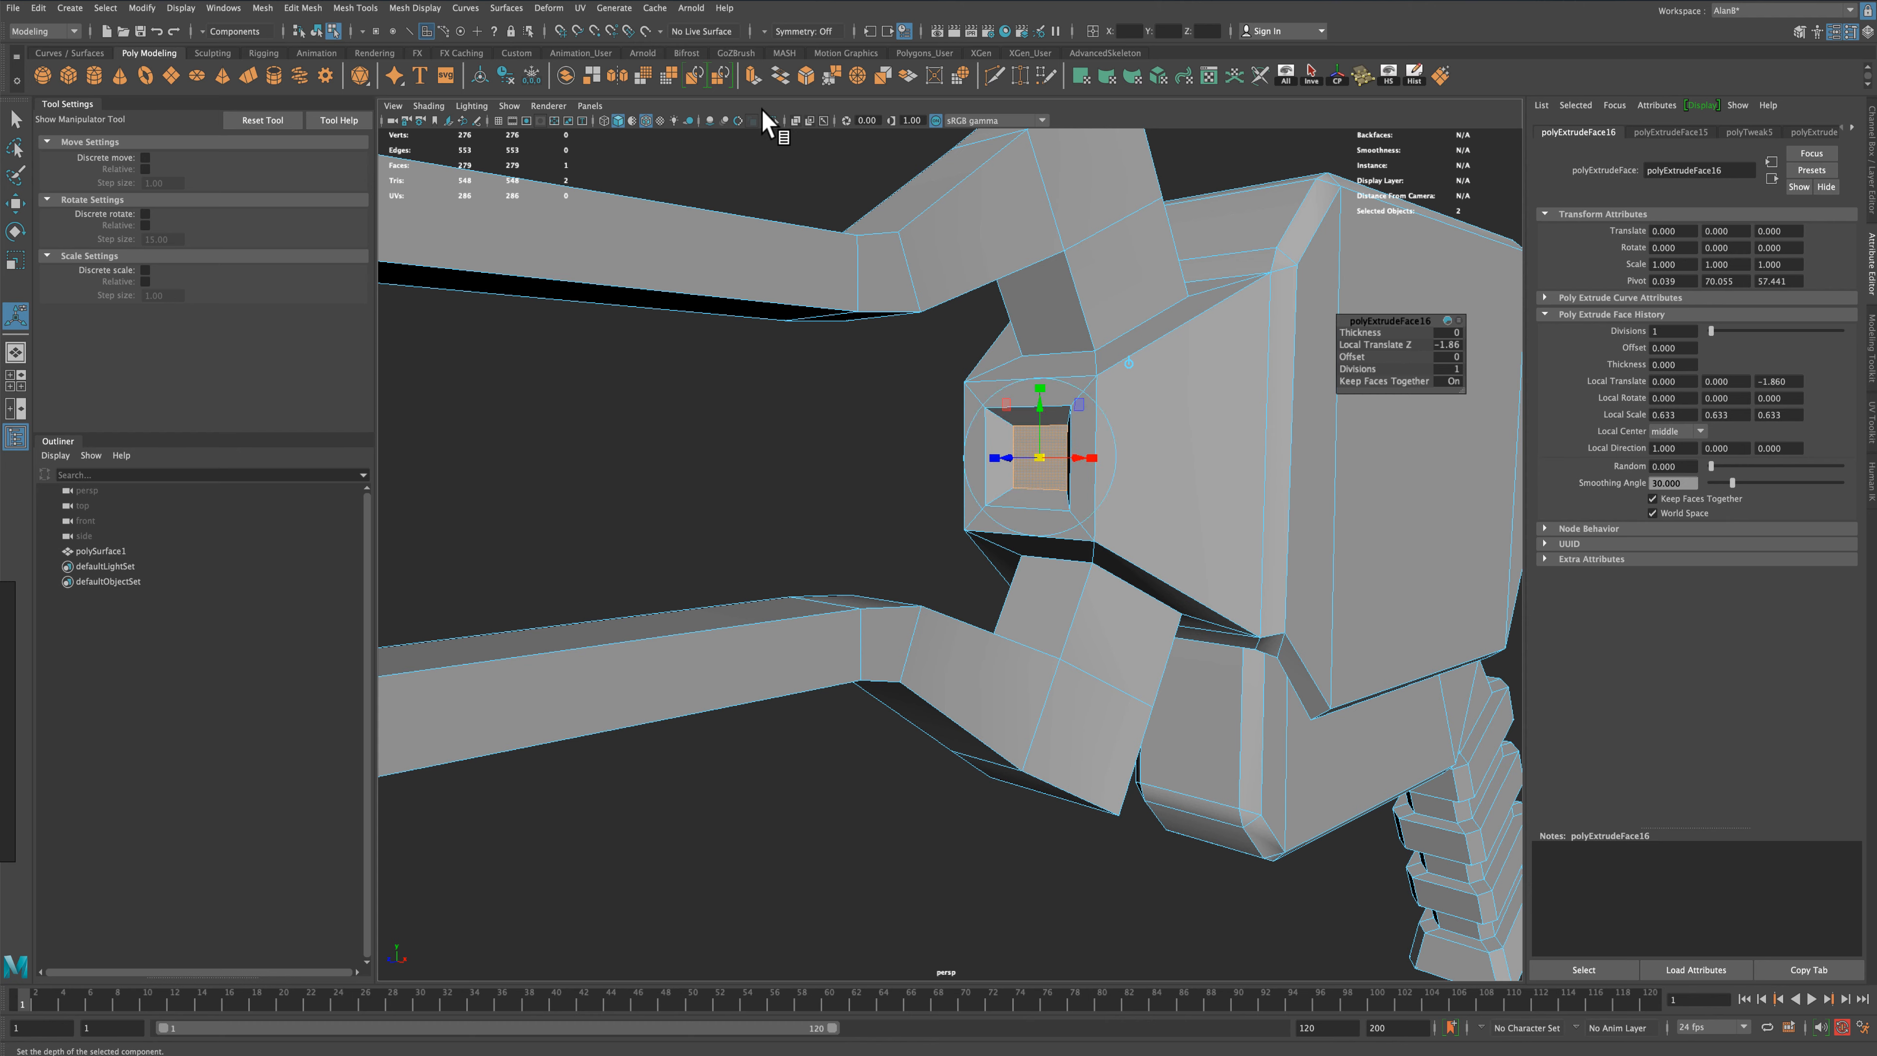
Extrude the recessed snout face outward by a local Z of 20.982 as a square rod and return to object mode
click(751, 76)
drag(1006, 456, 767, 474)
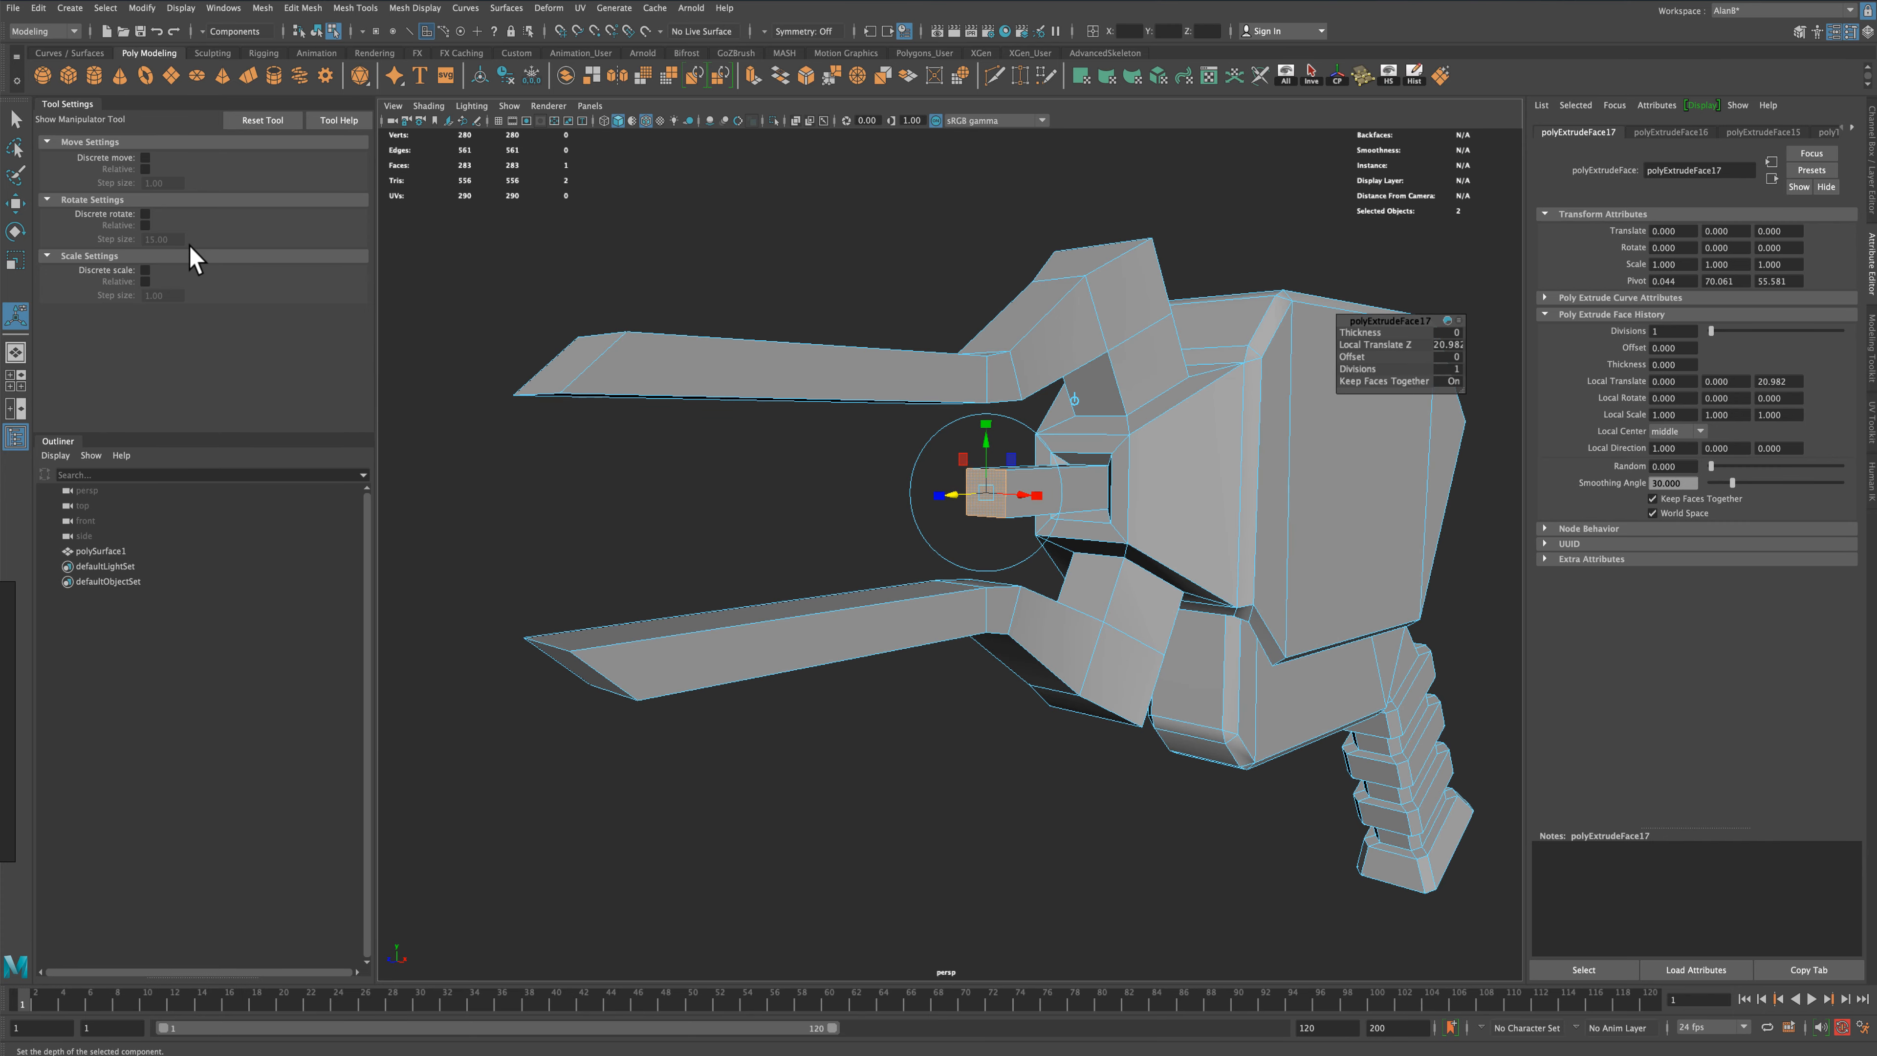
click(15, 118)
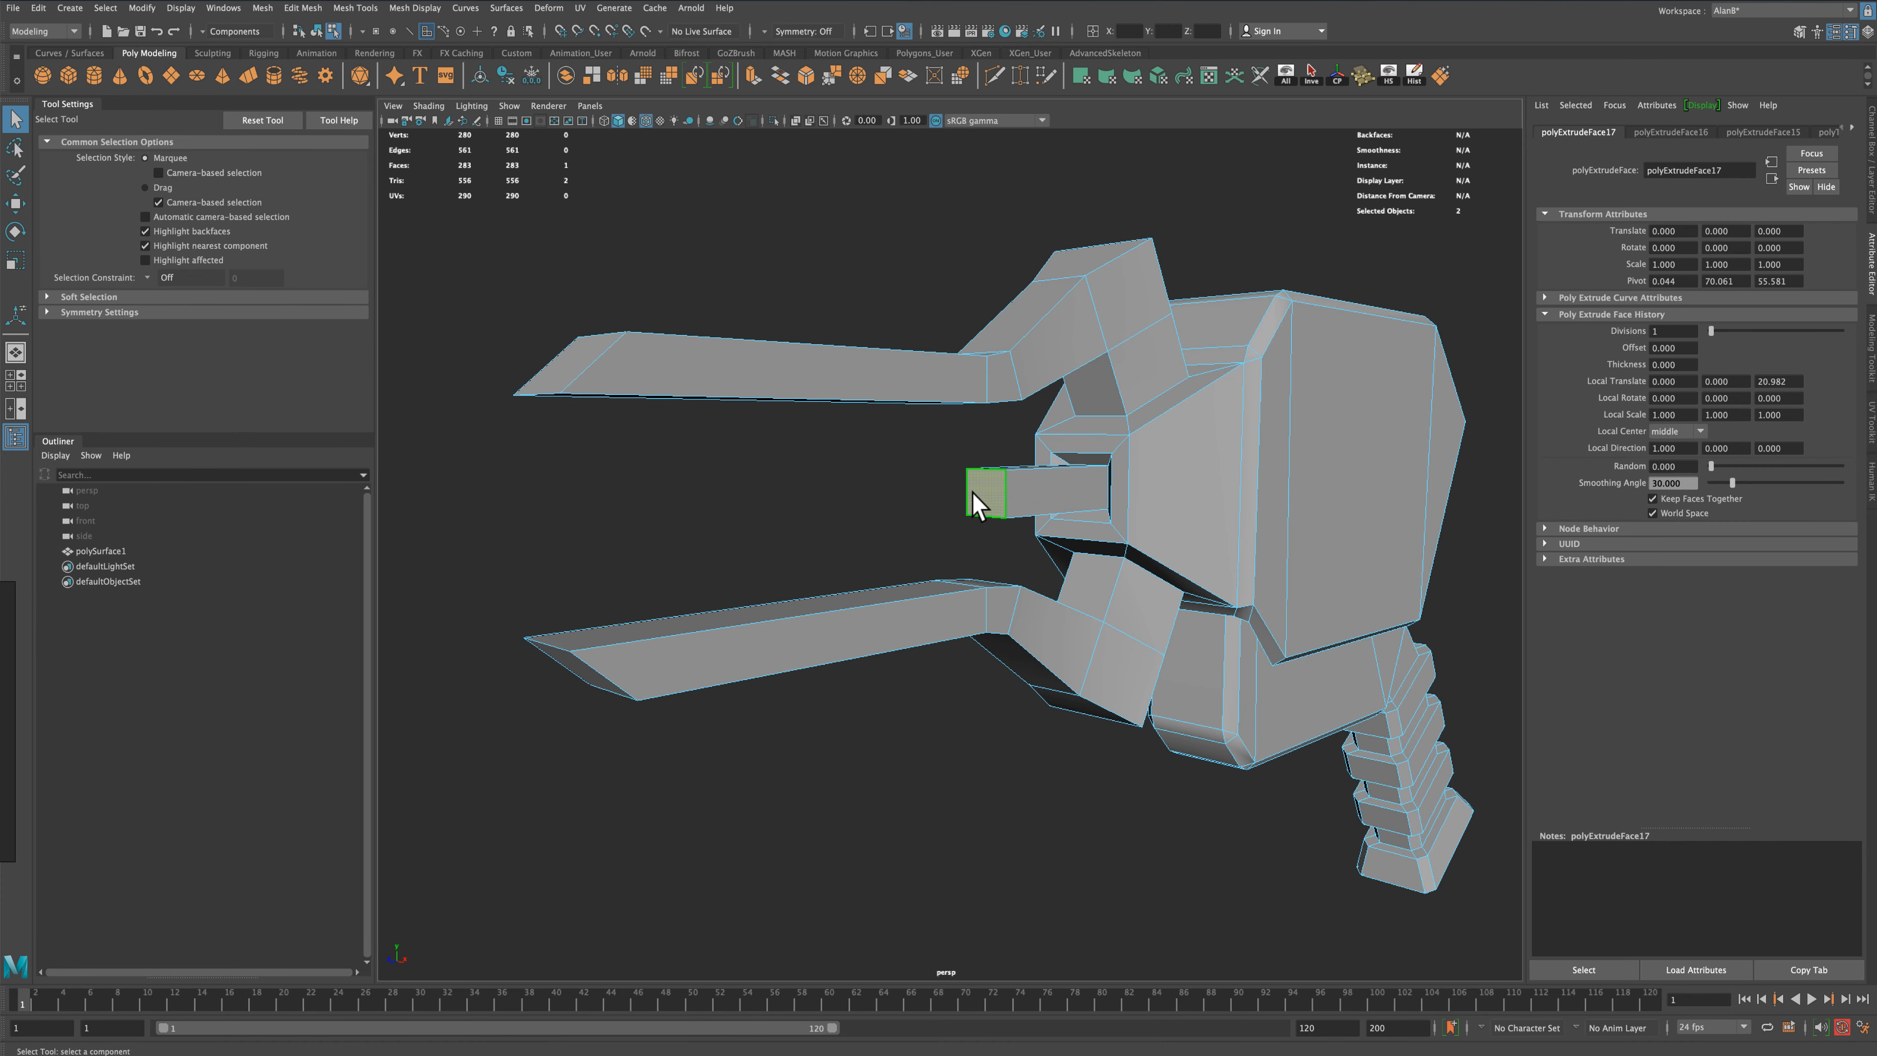
right_drag(974, 496, 871, 476)
click(871, 475)
scroll(890, 503, down, 3)
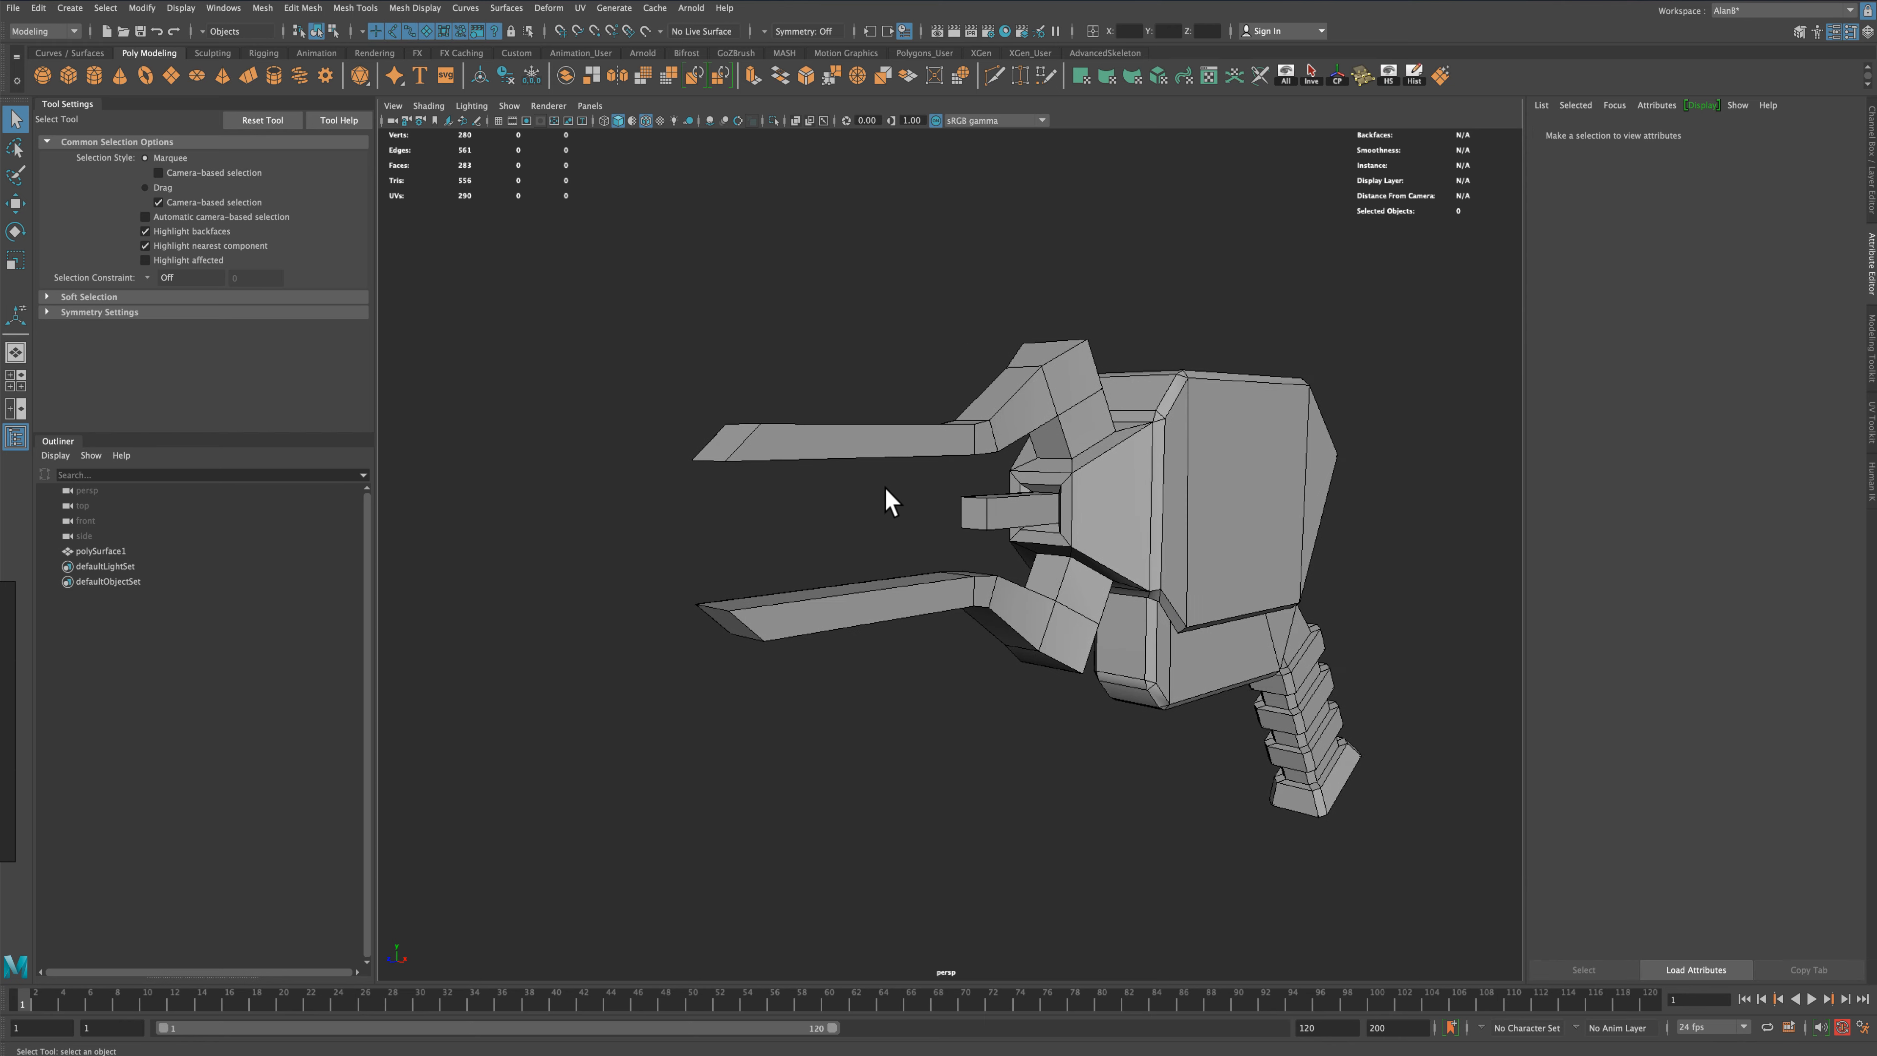
Show the grid in the perspective view and create a polygon cube on it below the prongs
key(space)
key(space)
click(498, 120)
alt+drag(625, 369, 734, 544)
alt+middle_drag(752, 568, 738, 507)
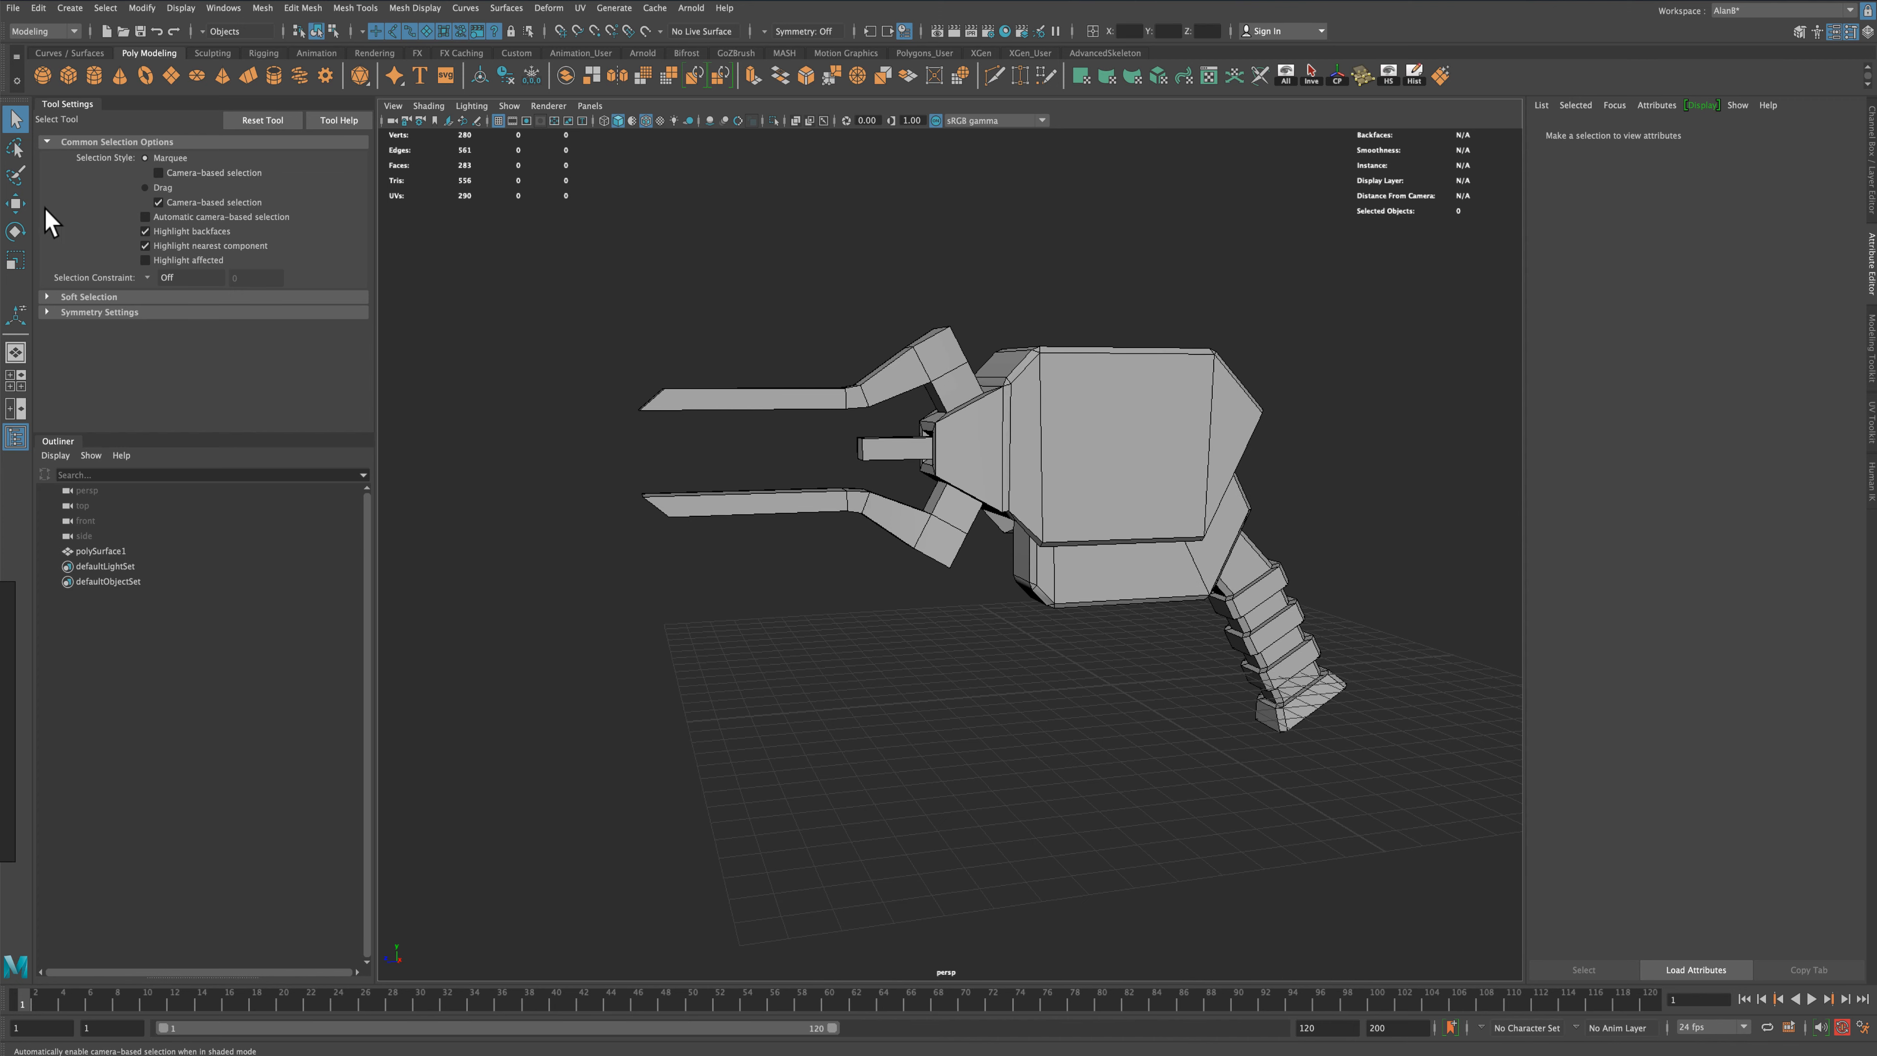
click(68, 75)
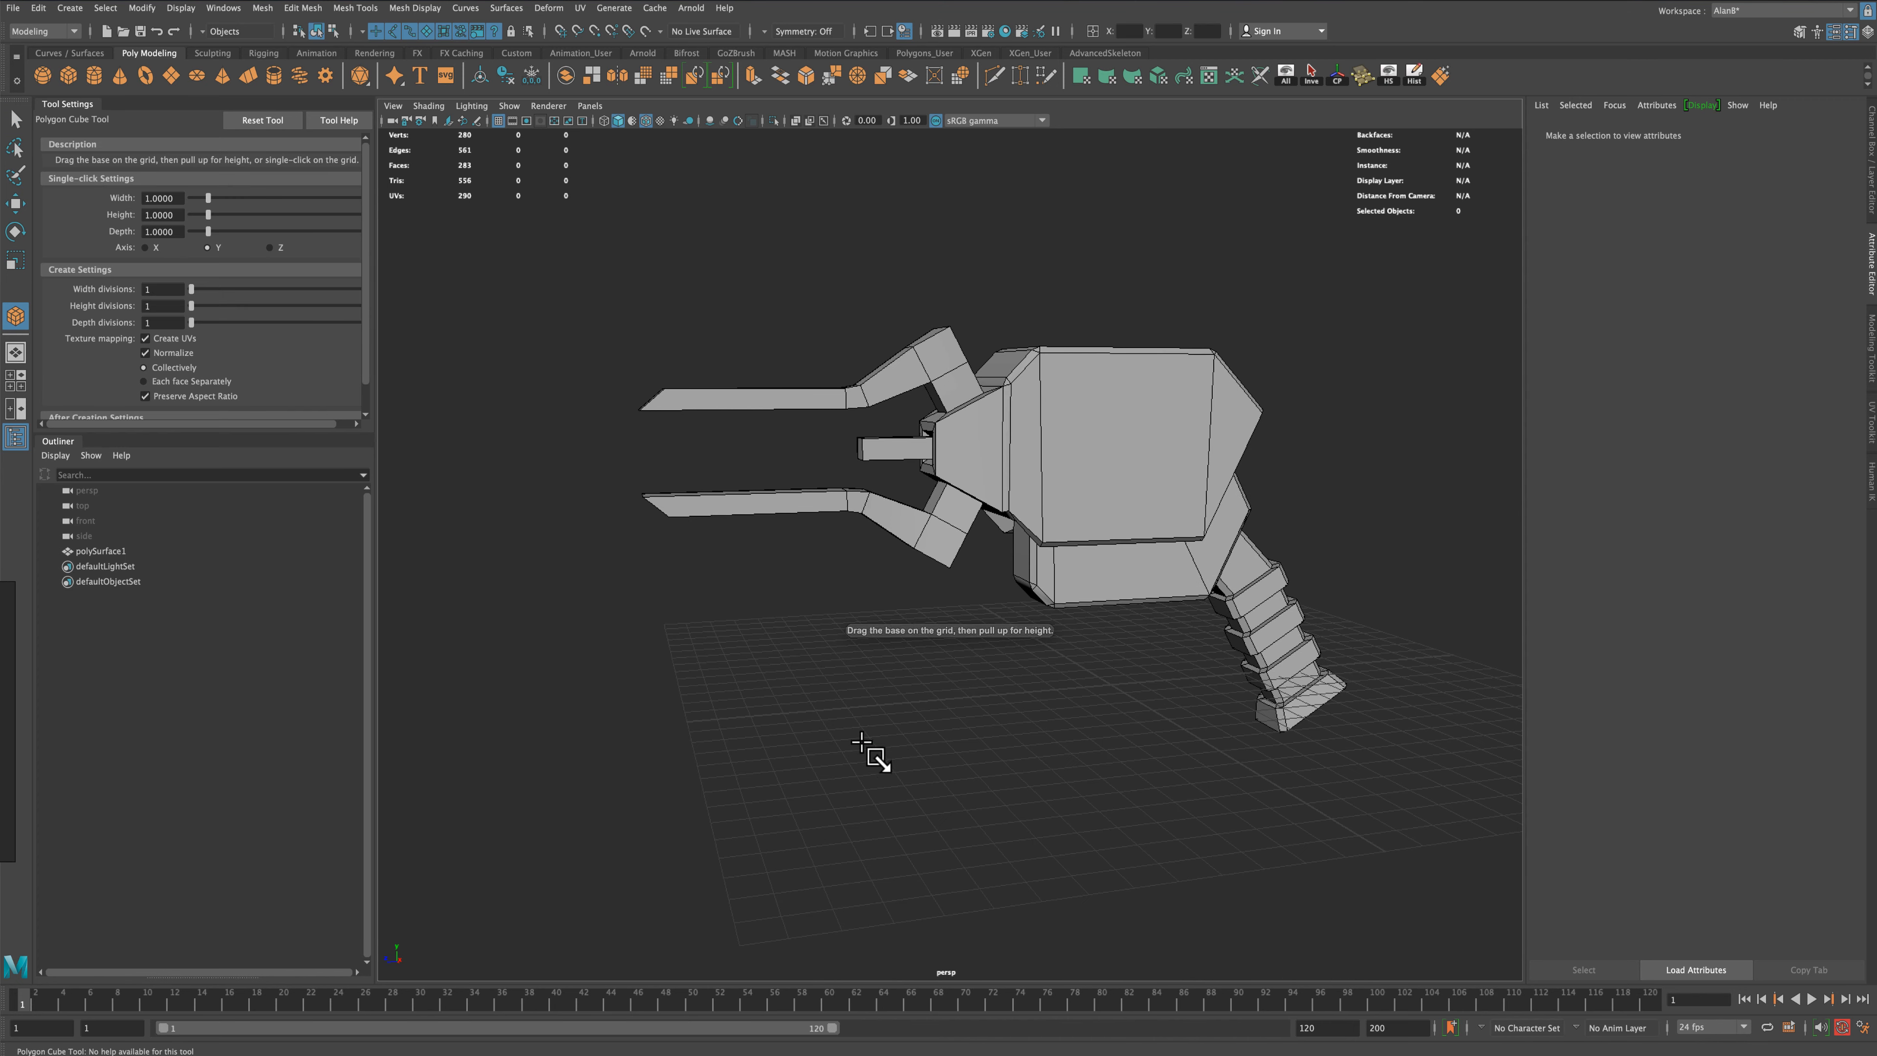
drag(871, 754, 888, 771)
click(888, 771)
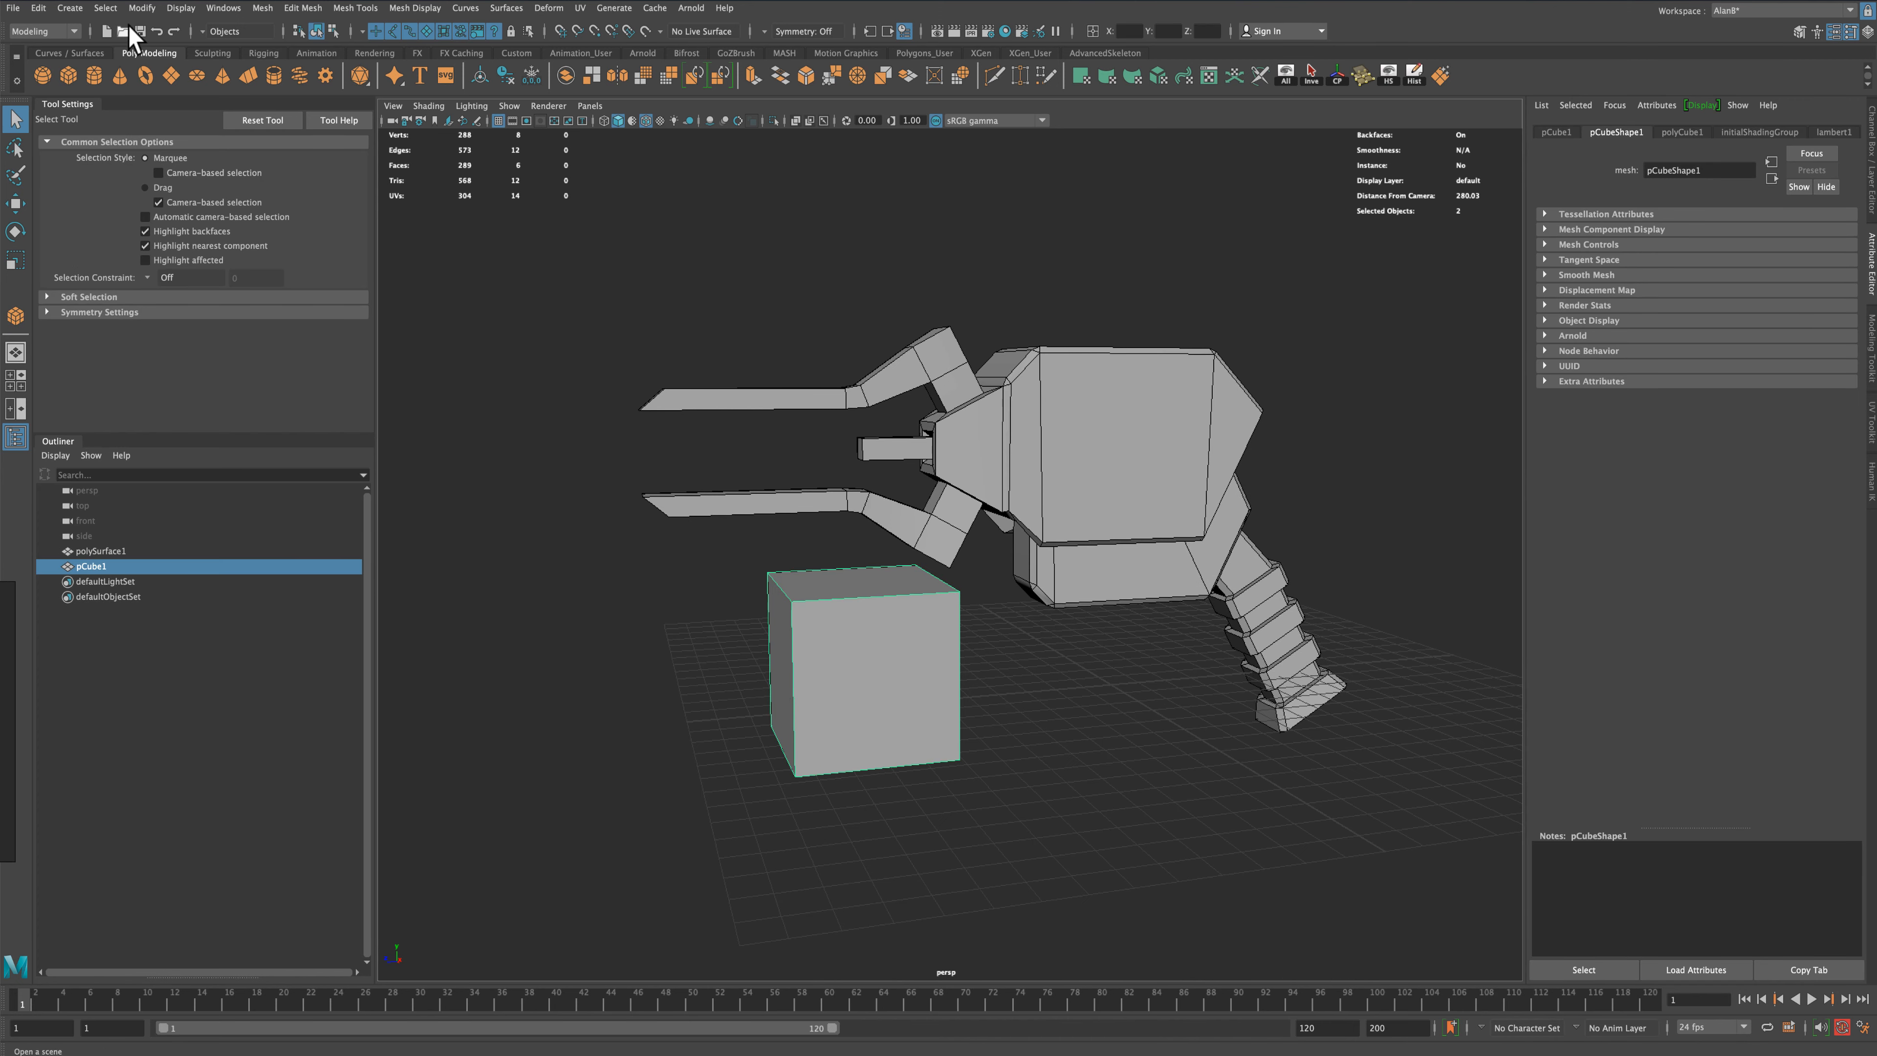
Smooth the cube into a sphere with 2 divisions and scale it down uniformly to about half its size
click(263, 9)
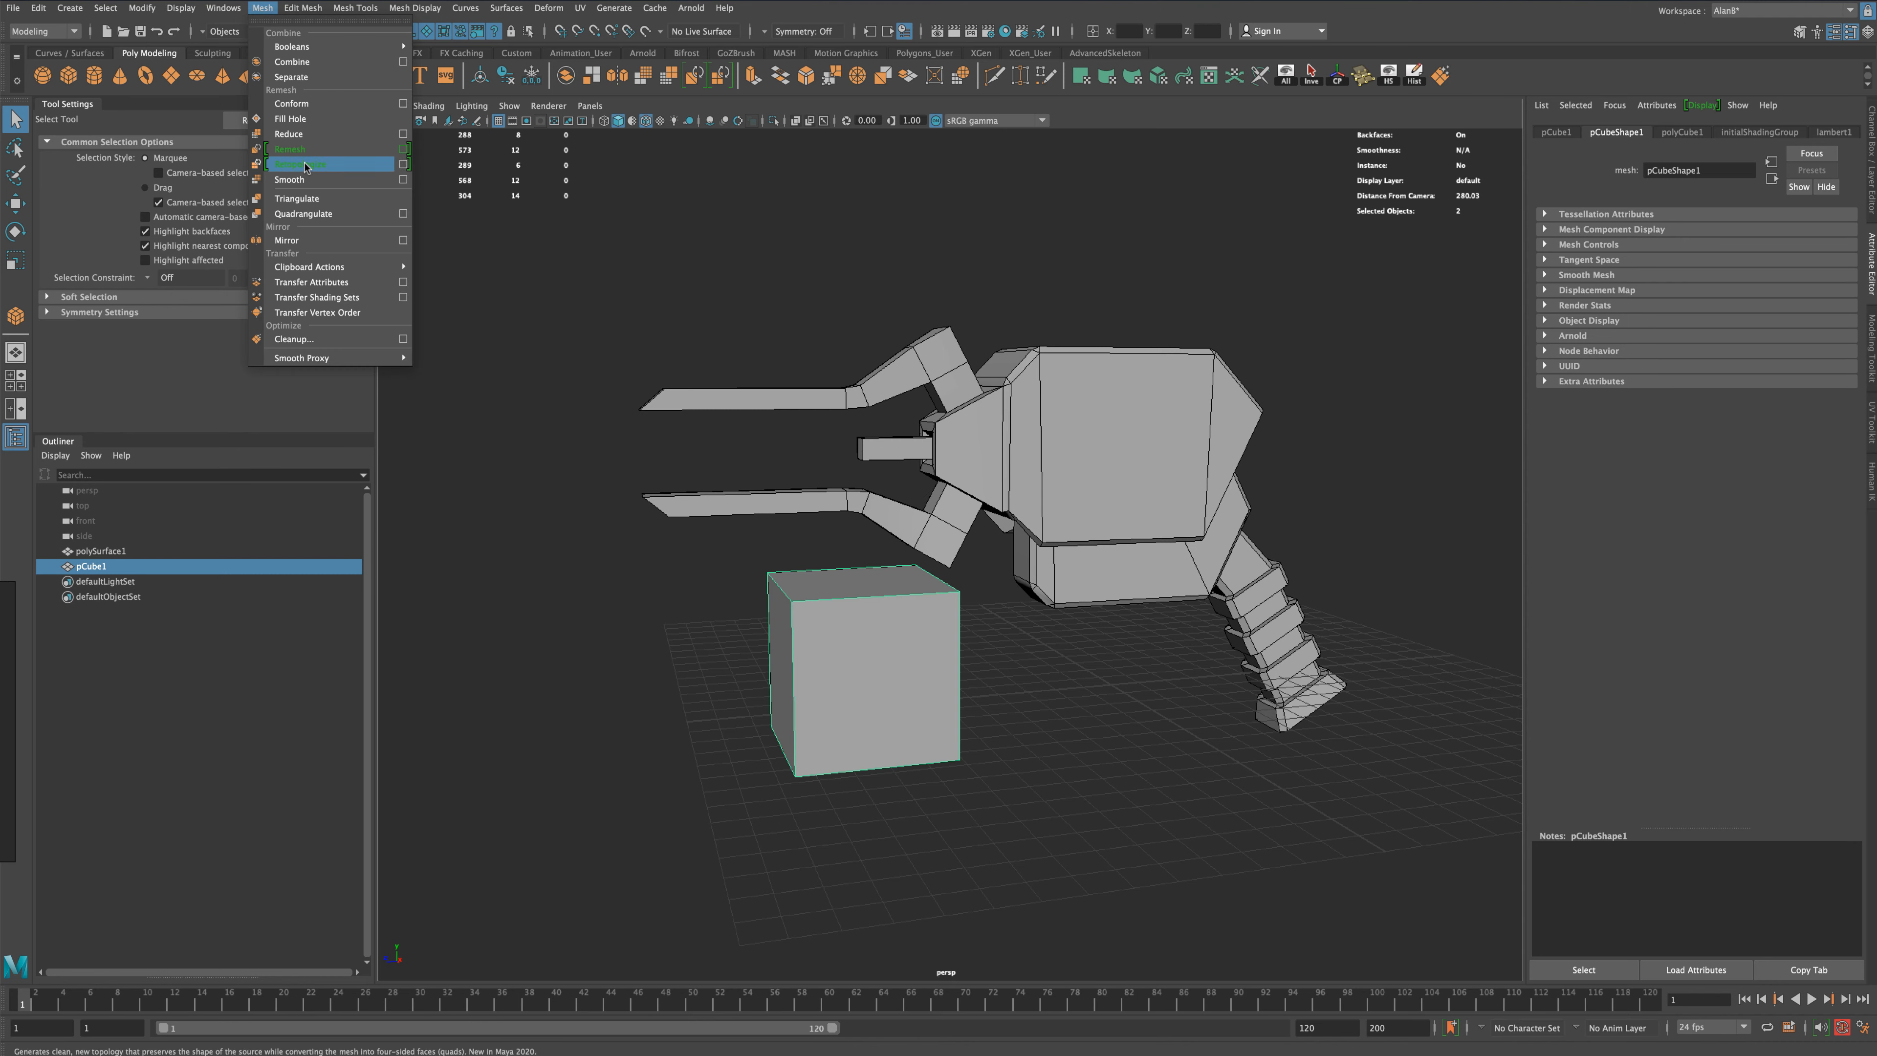
click(308, 179)
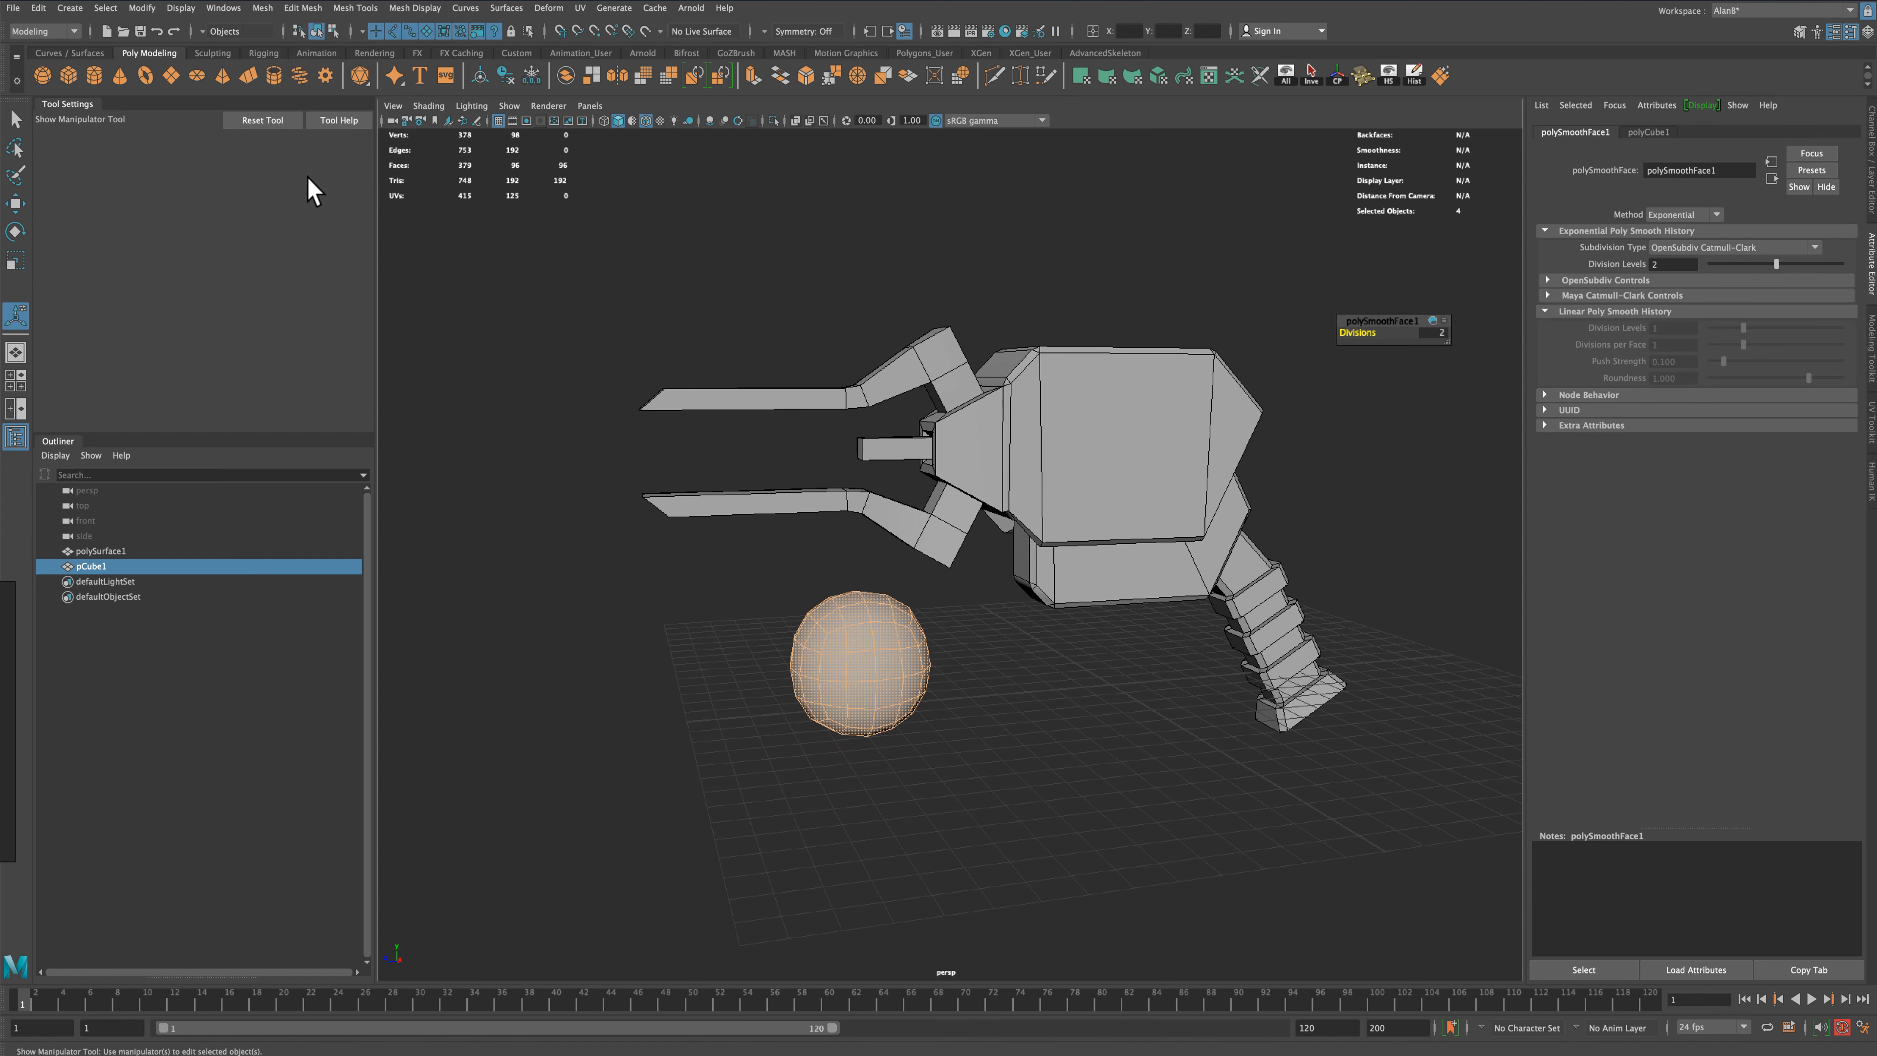
click(16, 261)
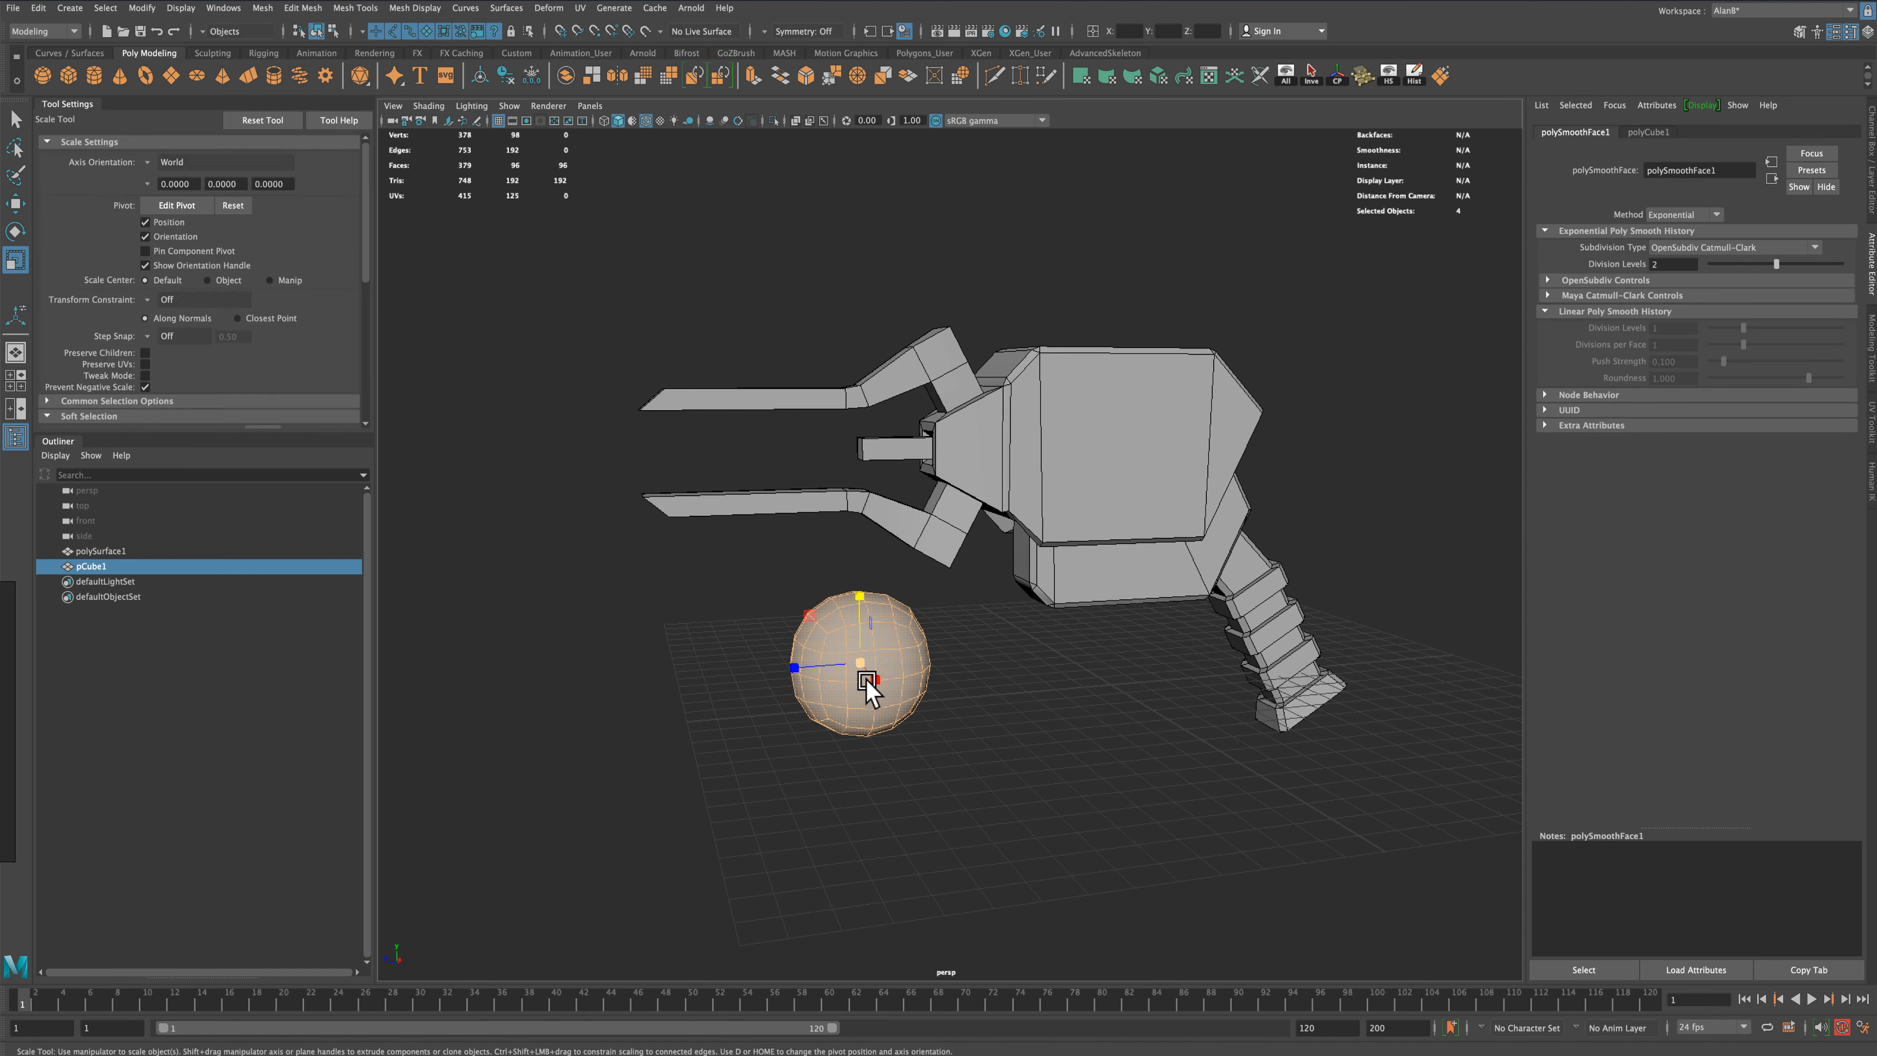
drag(859, 664, 824, 672)
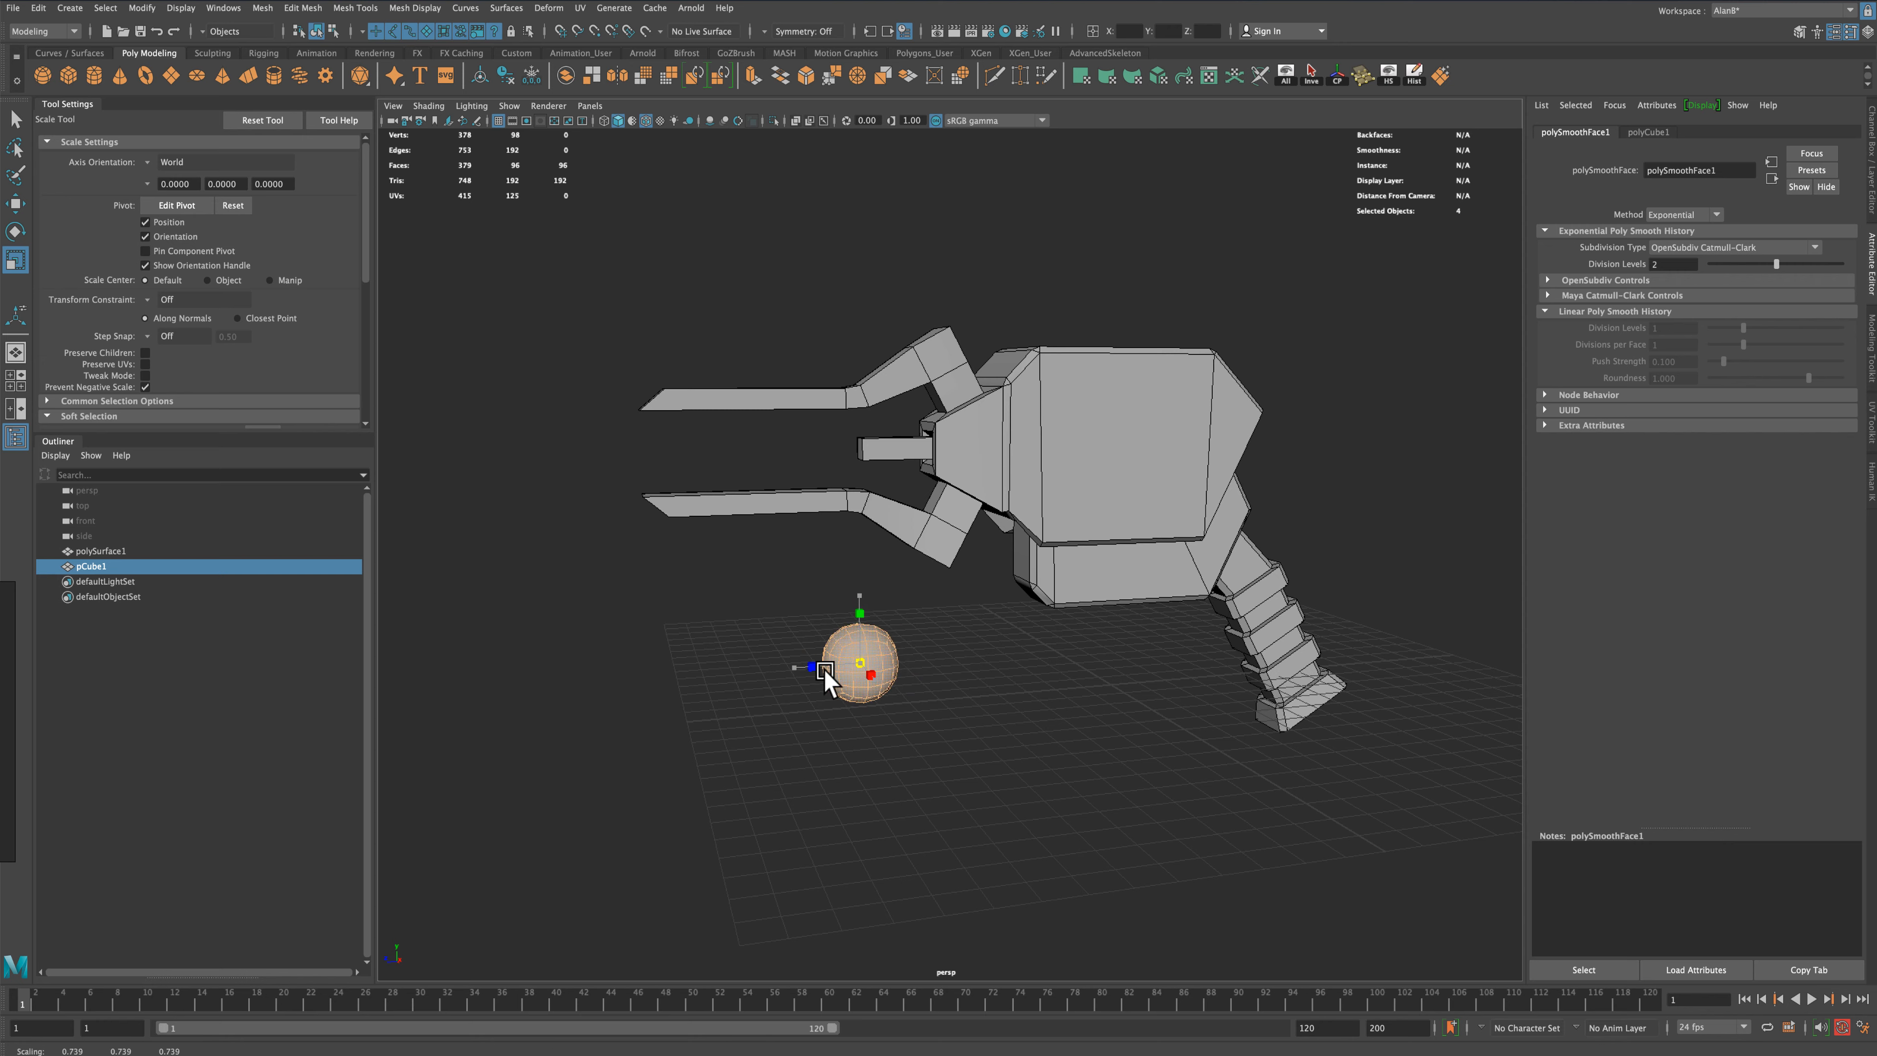
click(14, 118)
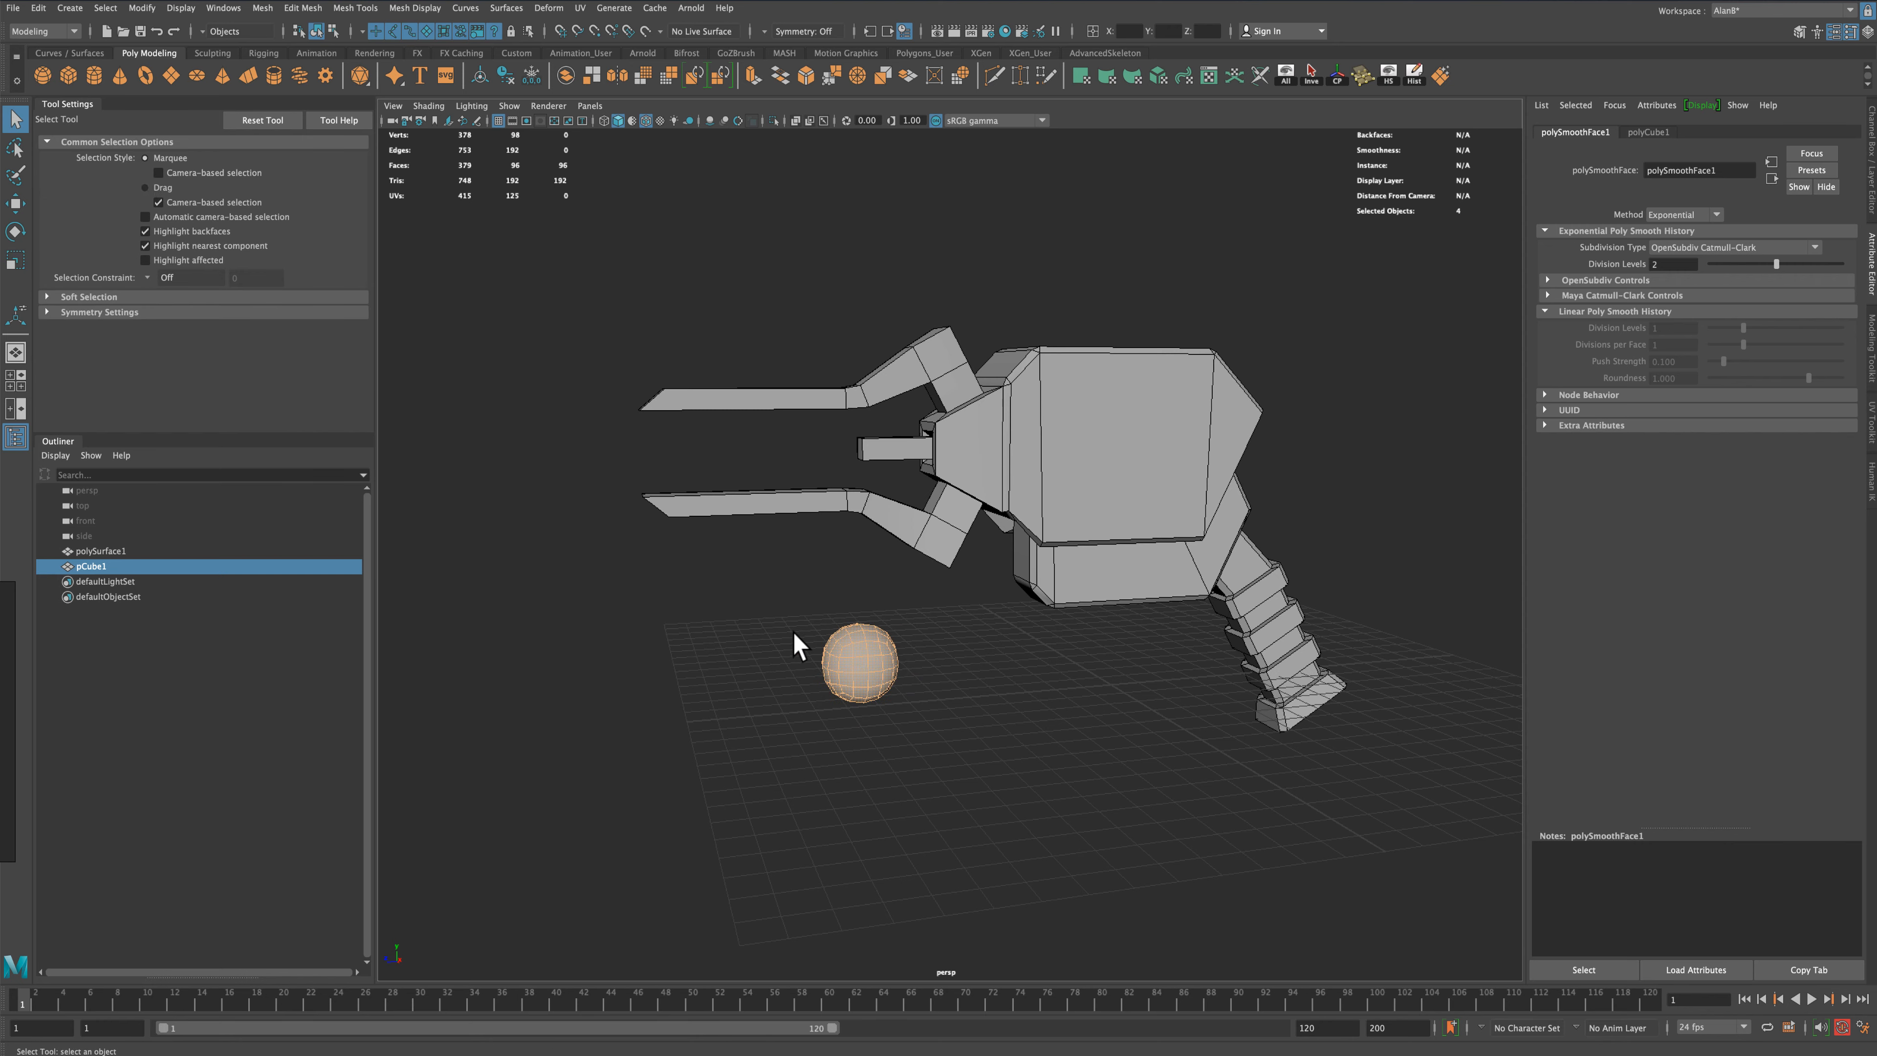
click(760, 655)
Select the sphere and move it in the top view onto the model's centerline using grid snapping
alt+drag(766, 663, 909, 665)
click(907, 663)
key(space)
scroll(704, 440, down, 3)
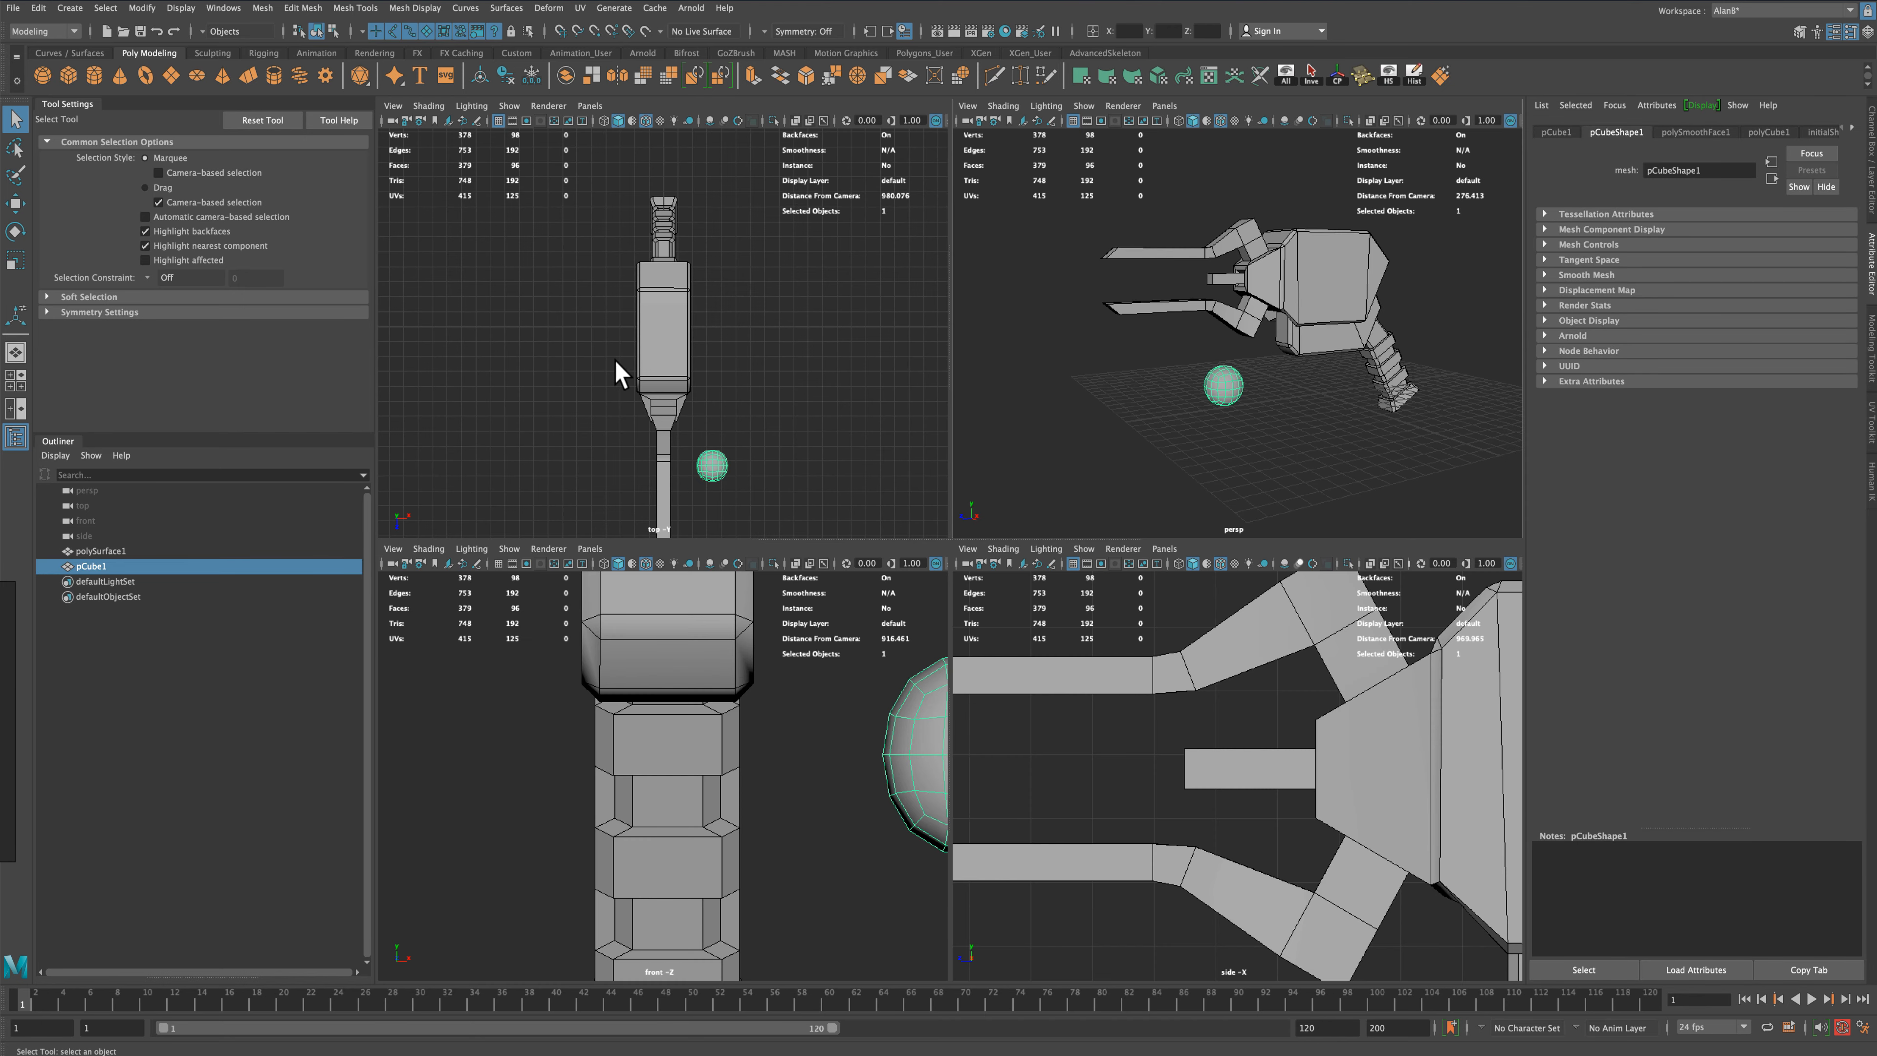
click(14, 204)
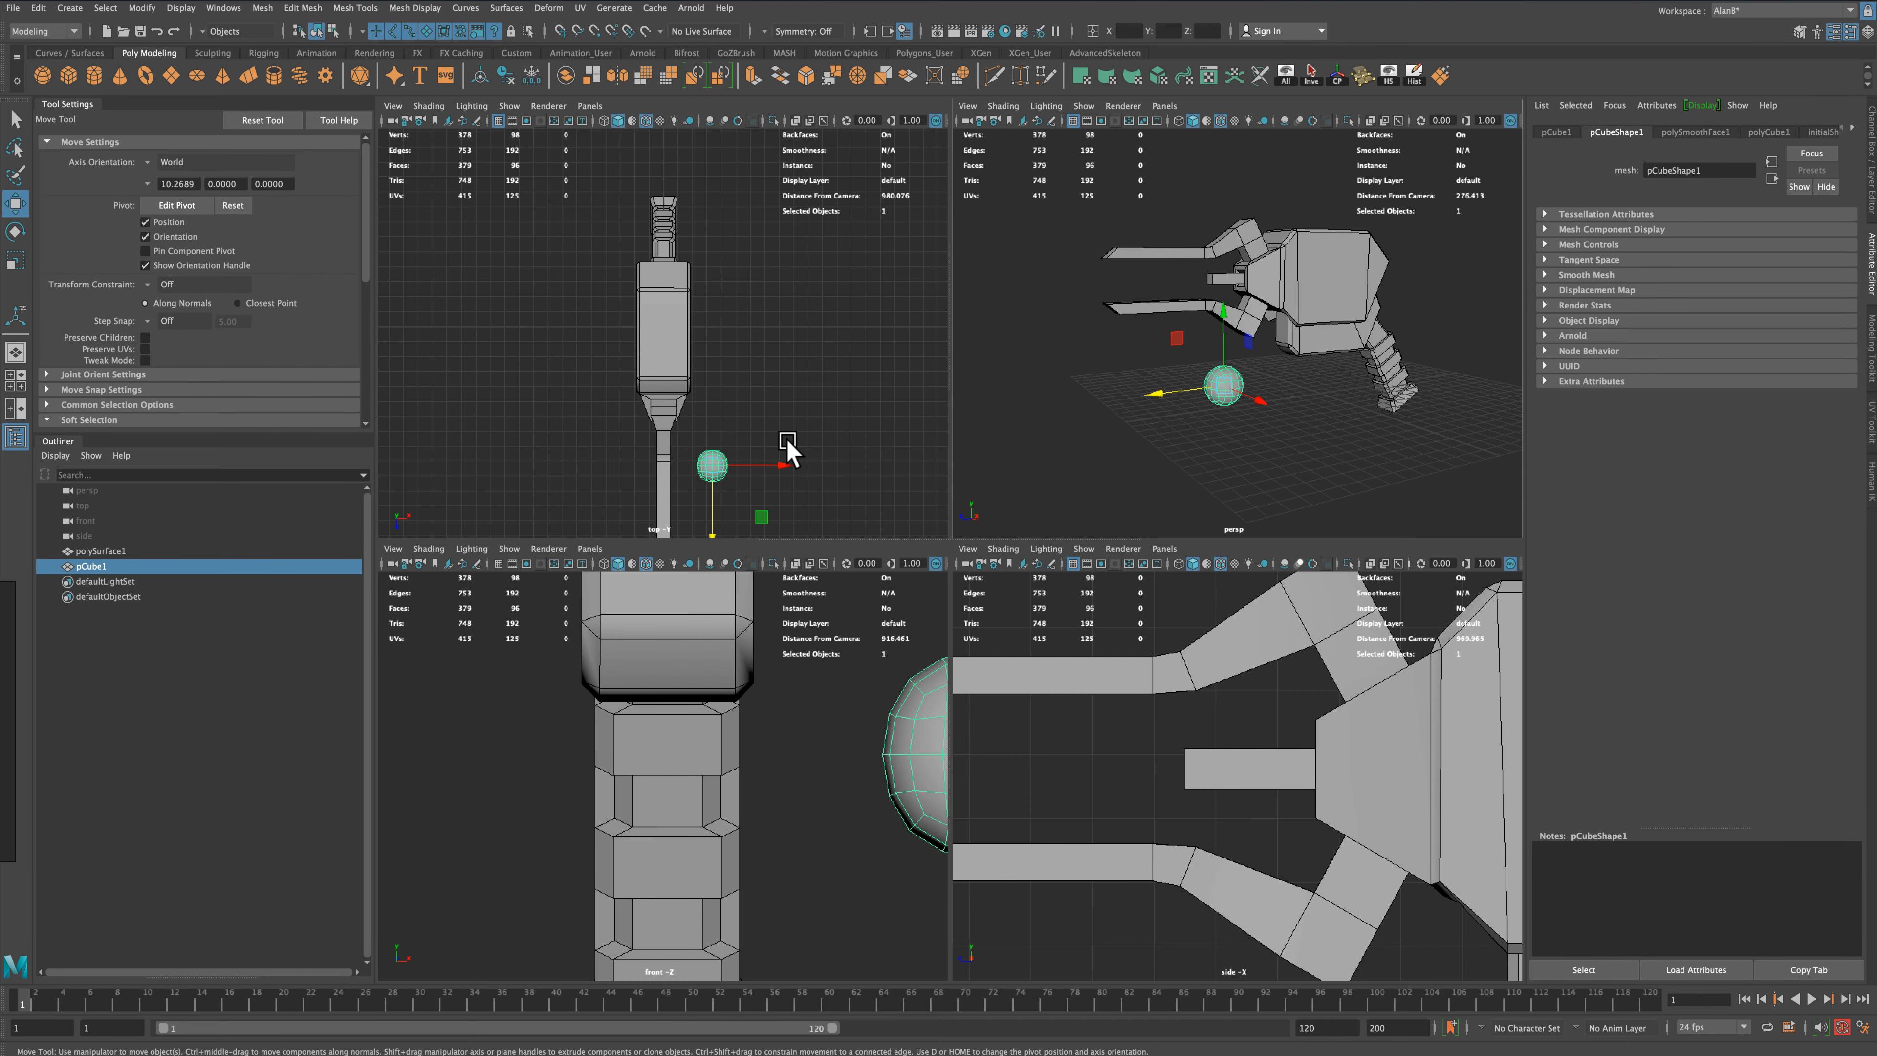
key(x)
drag(715, 464, 667, 177)
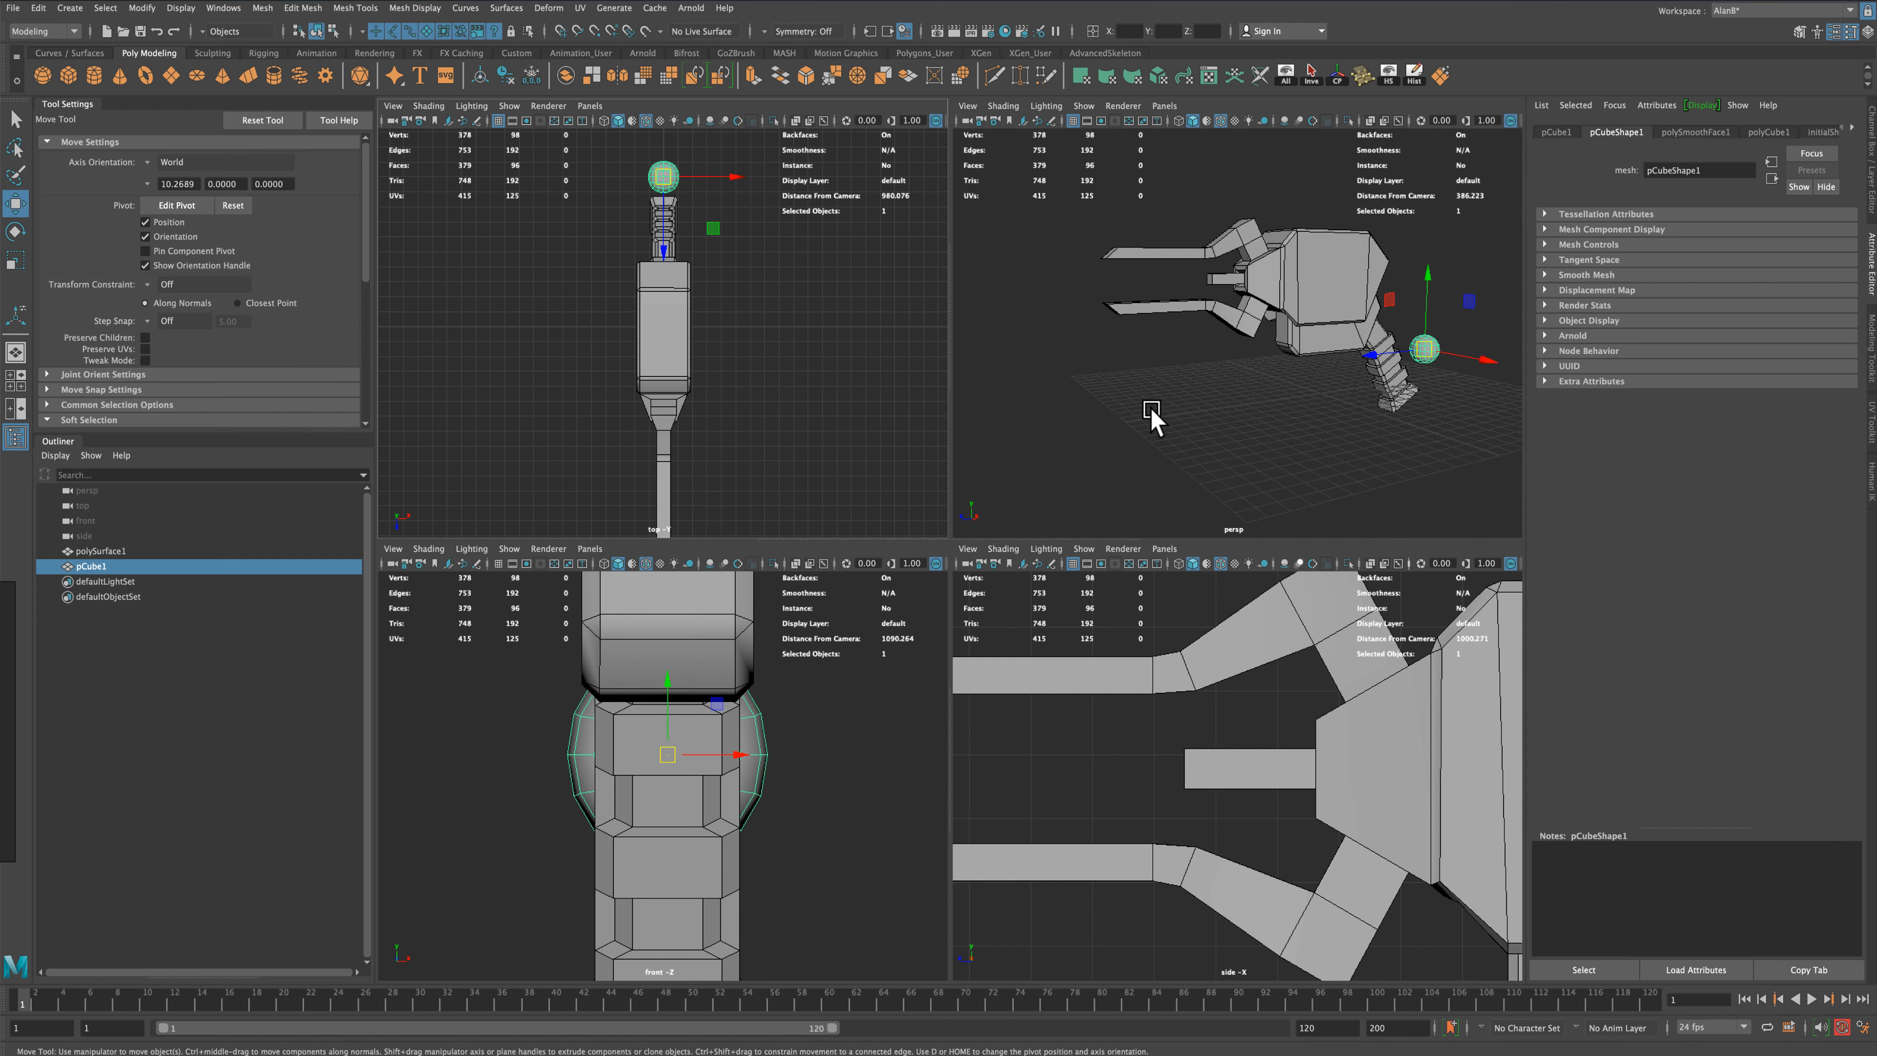
In the side view, move the sphere between the two prongs, a short distance ahead of the snout's rod
scroll(1402, 811, down, 8)
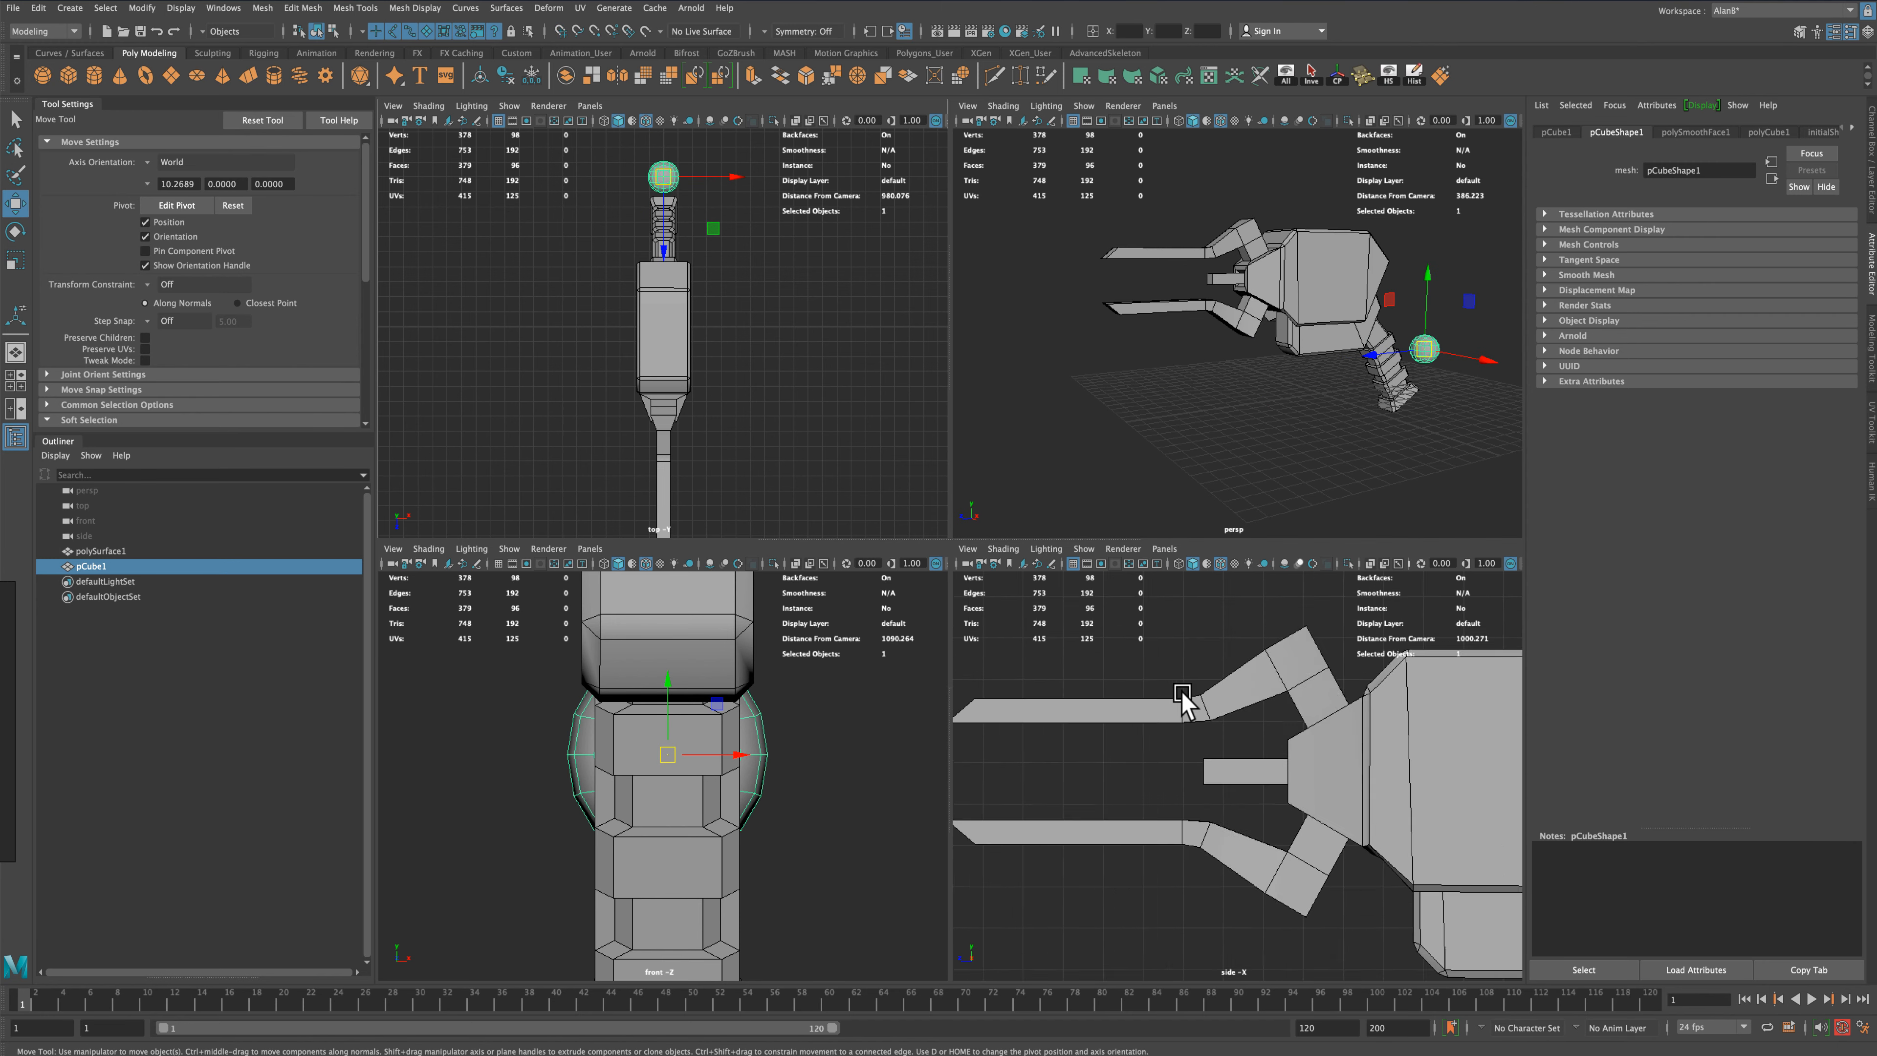
drag(1402, 811, 1155, 725)
key(space)
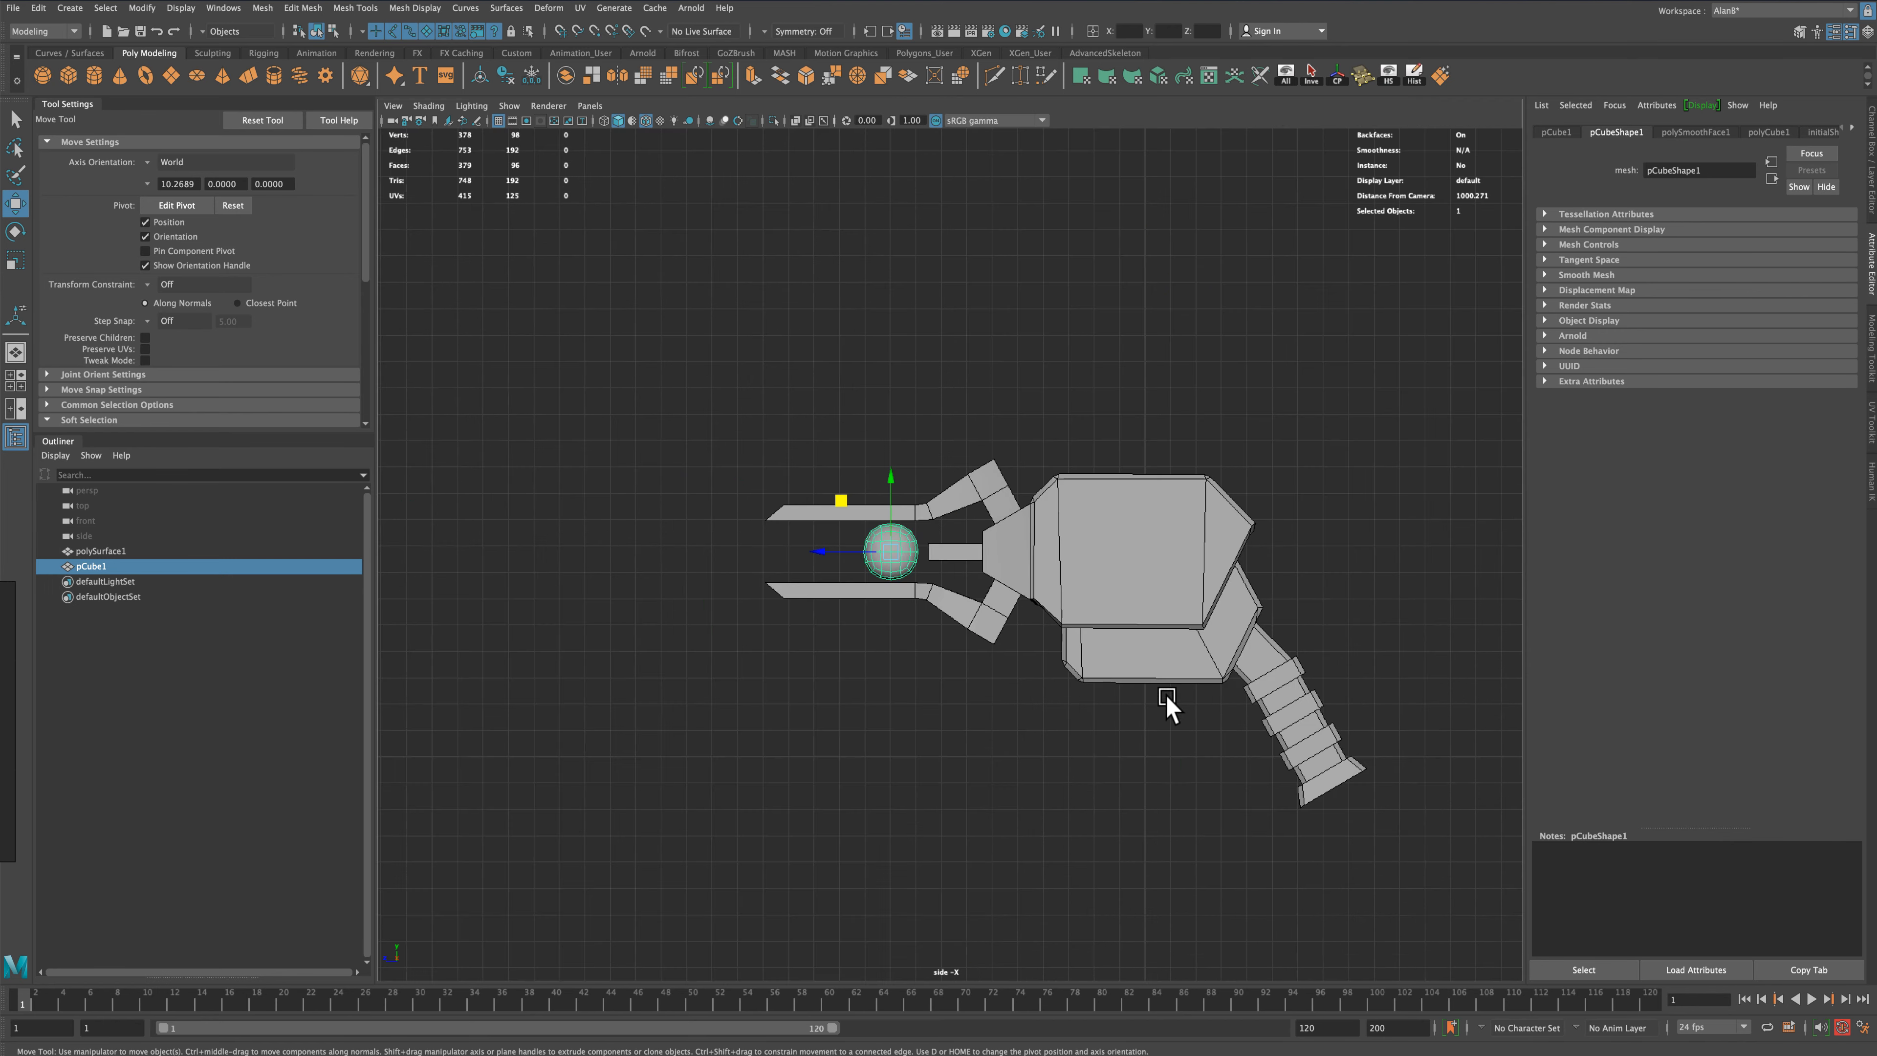
scroll(1166, 700, up, 8)
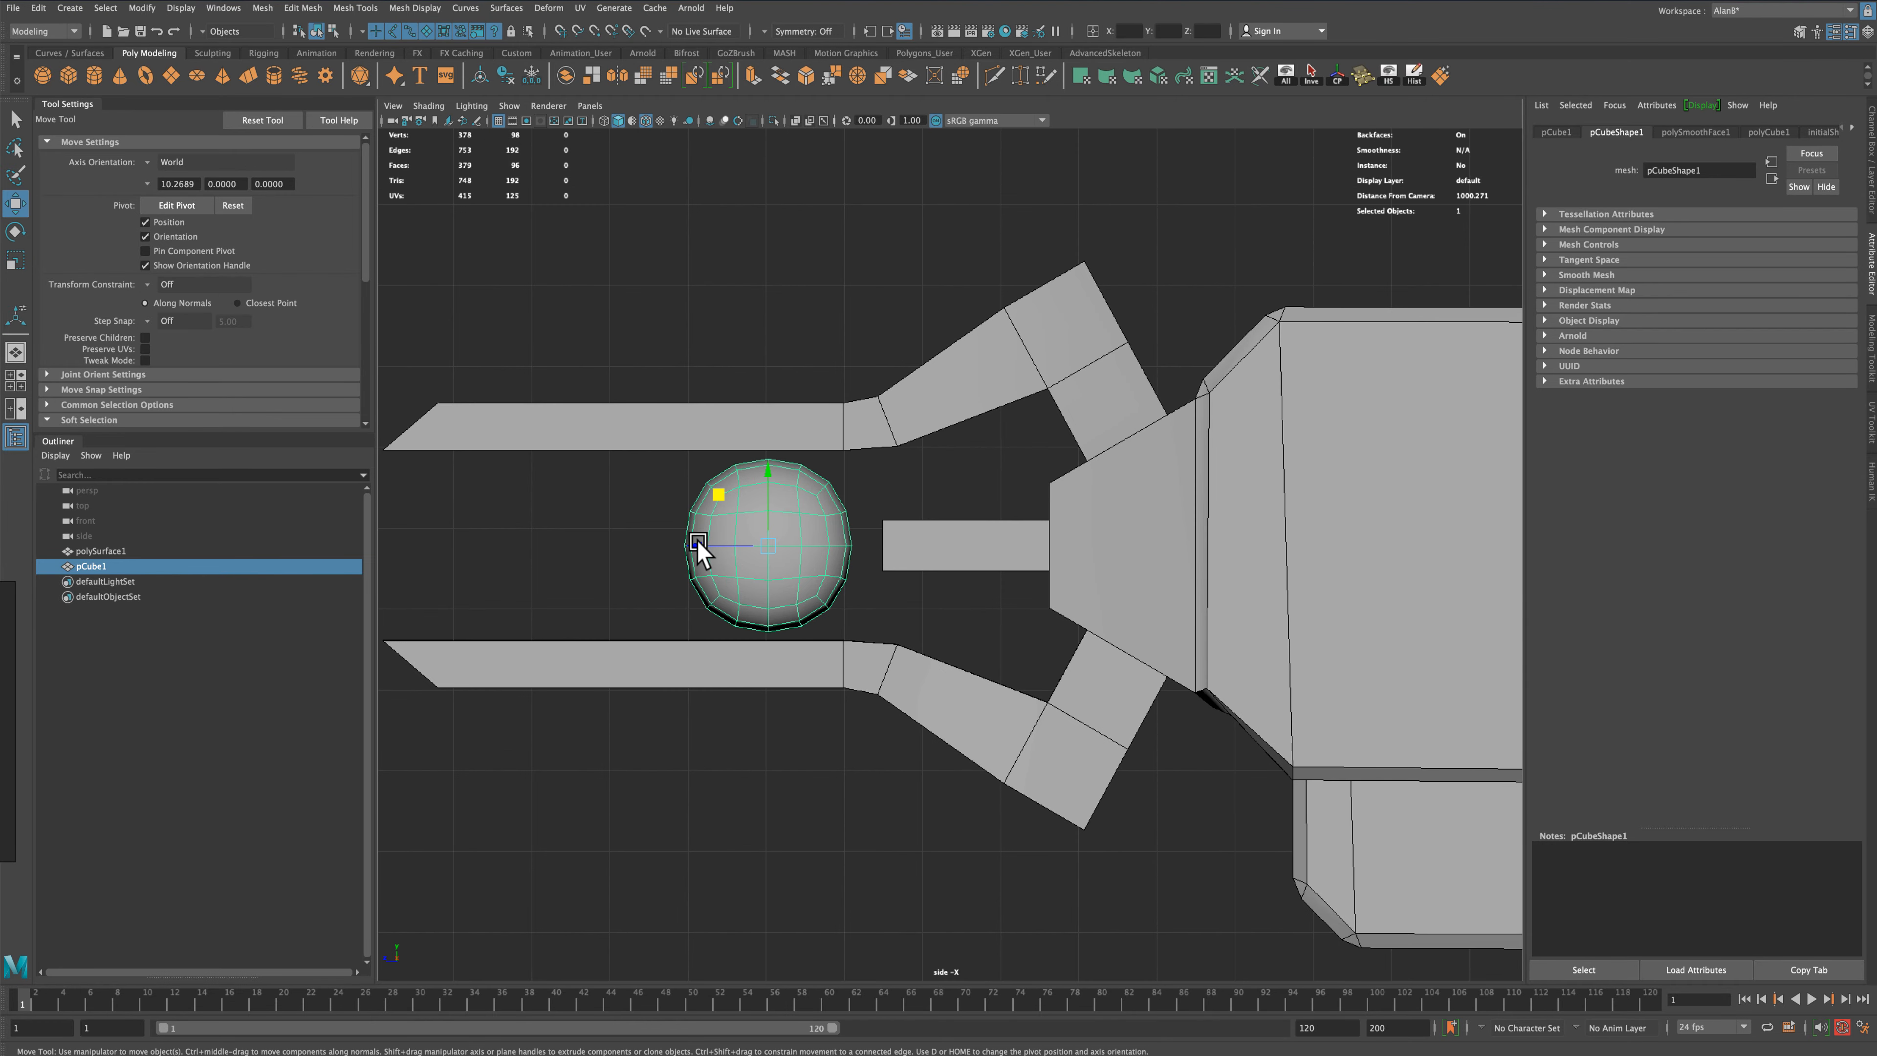
drag(698, 543, 621, 539)
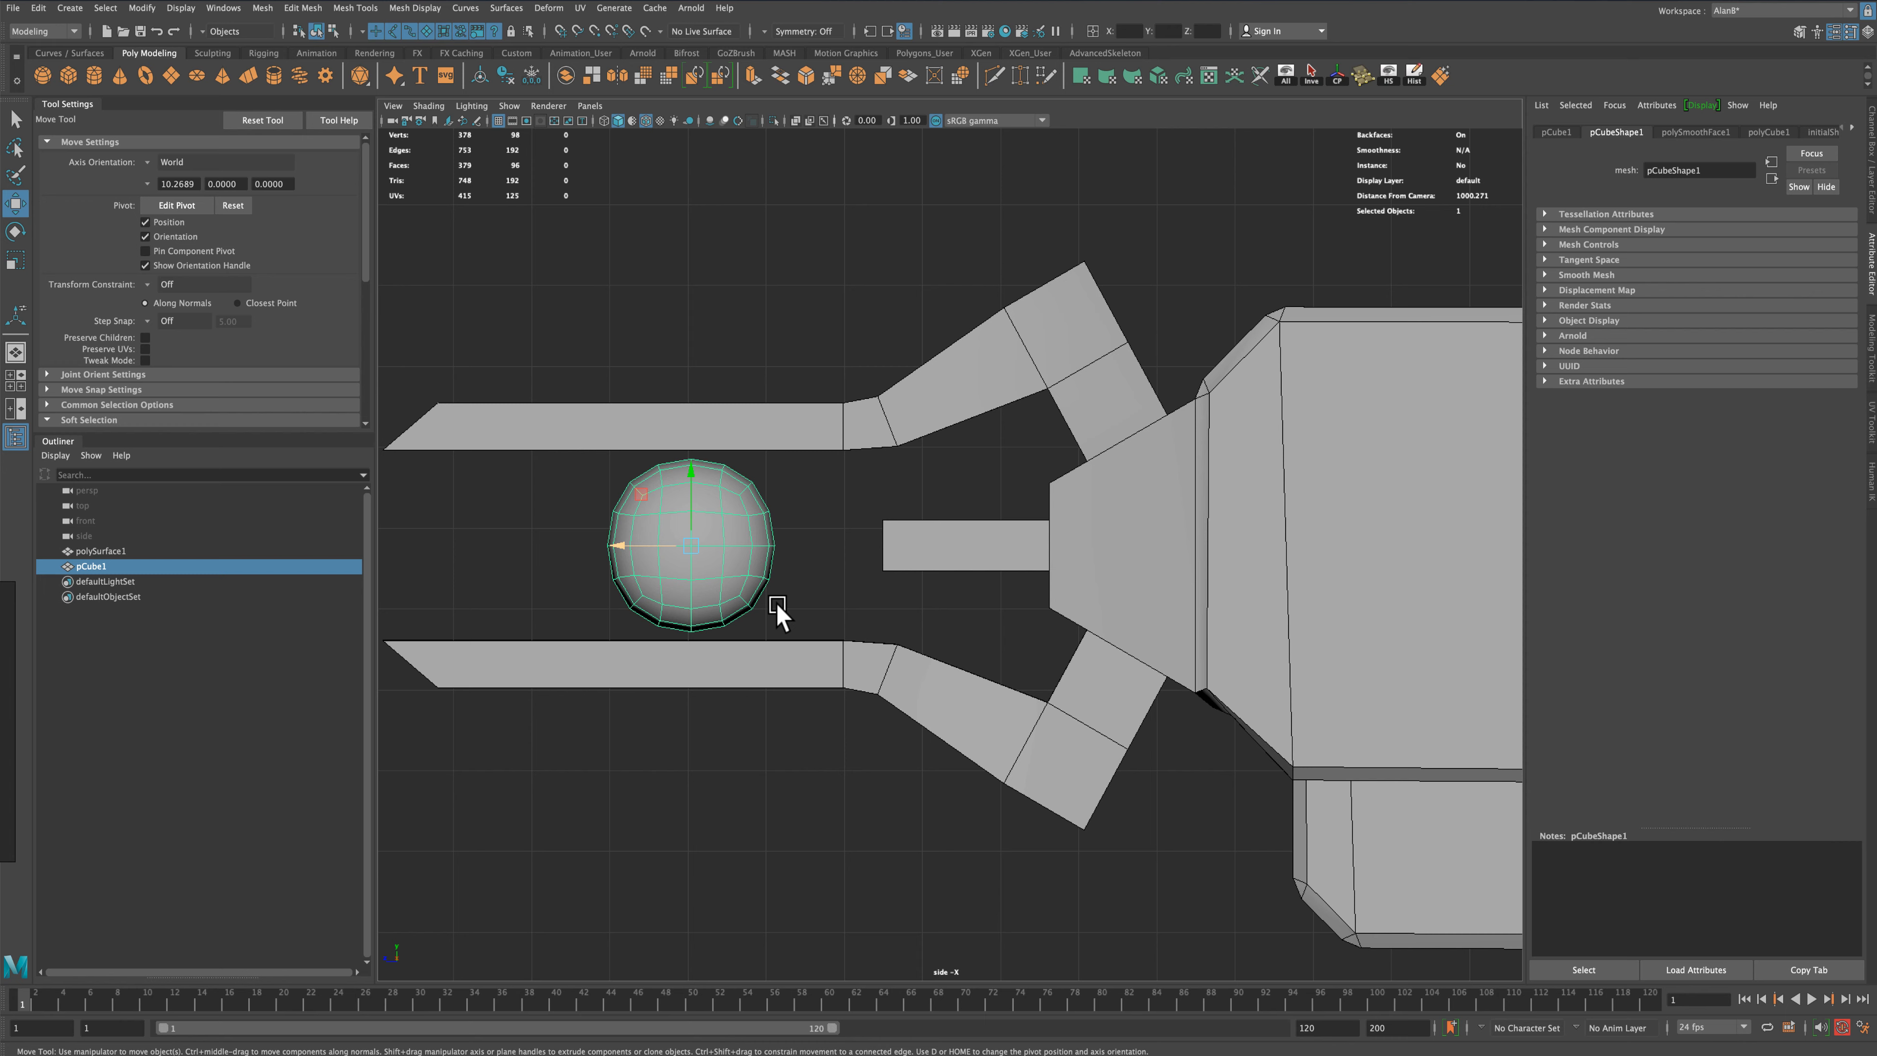
click(814, 590)
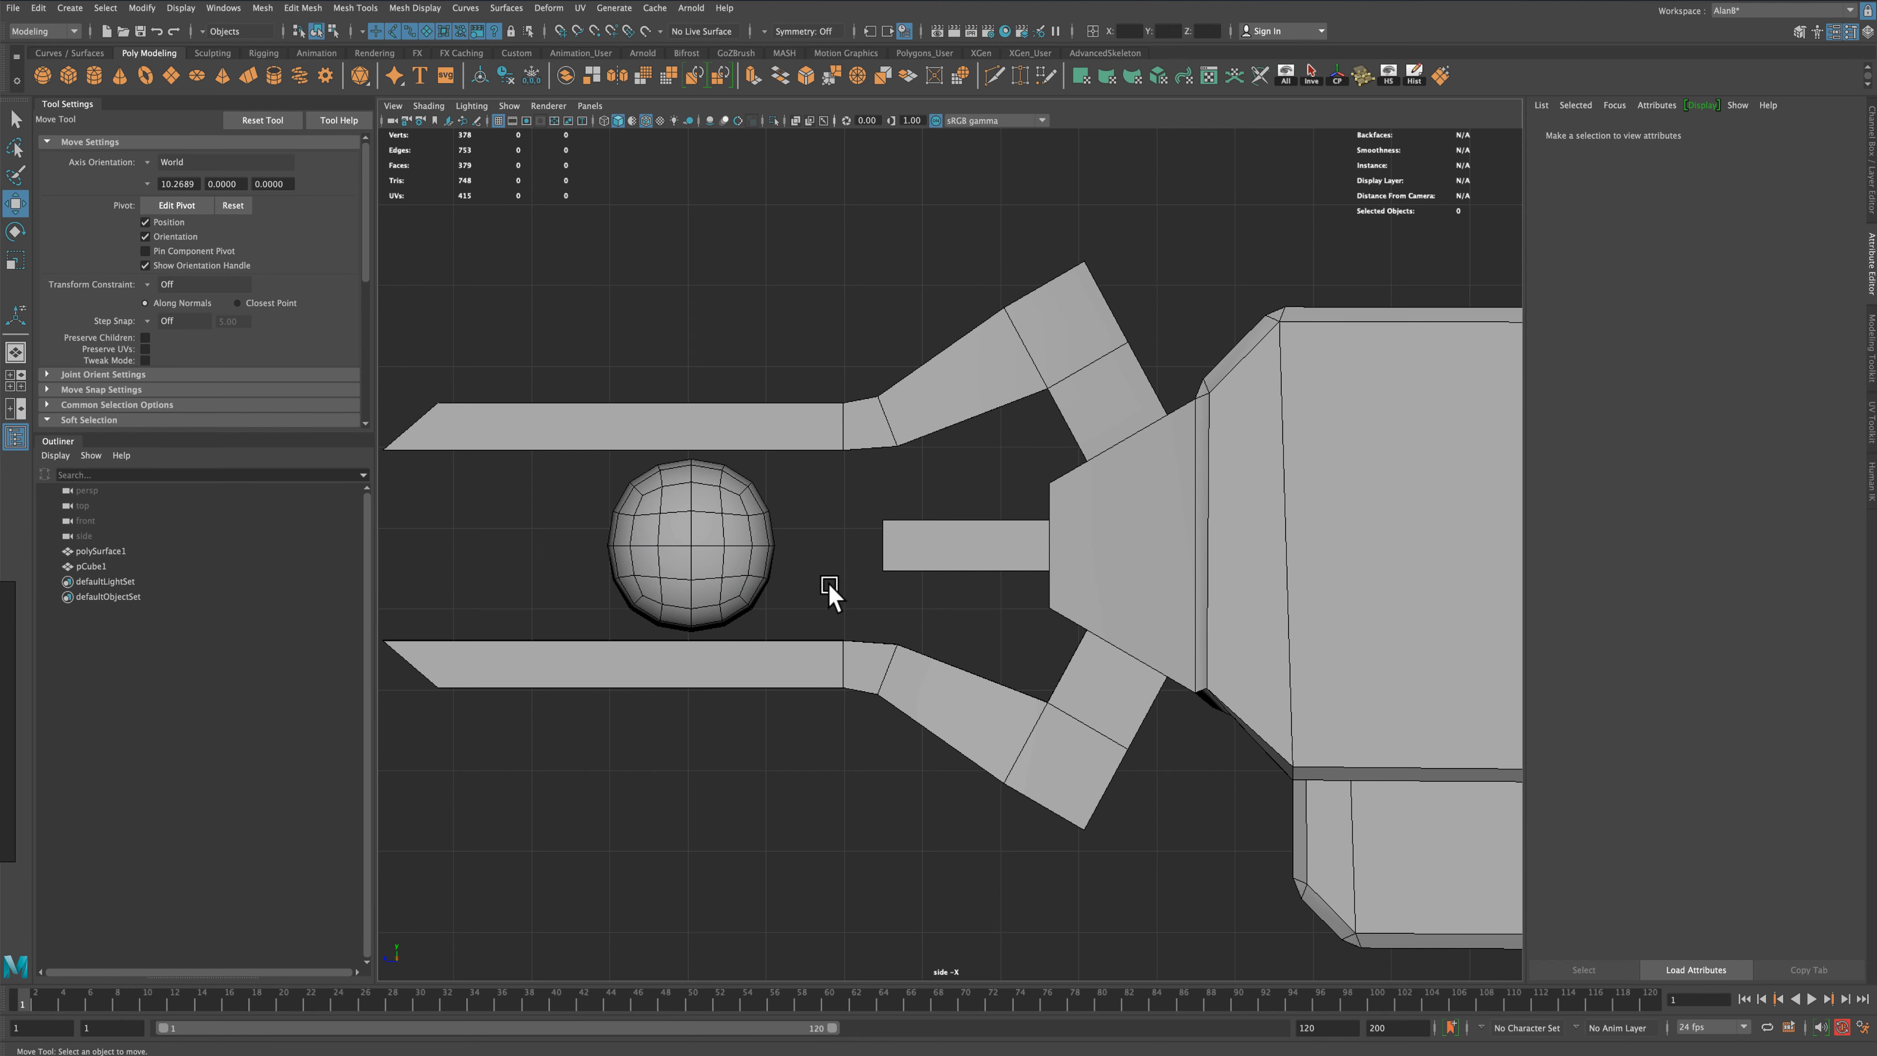
key(space)
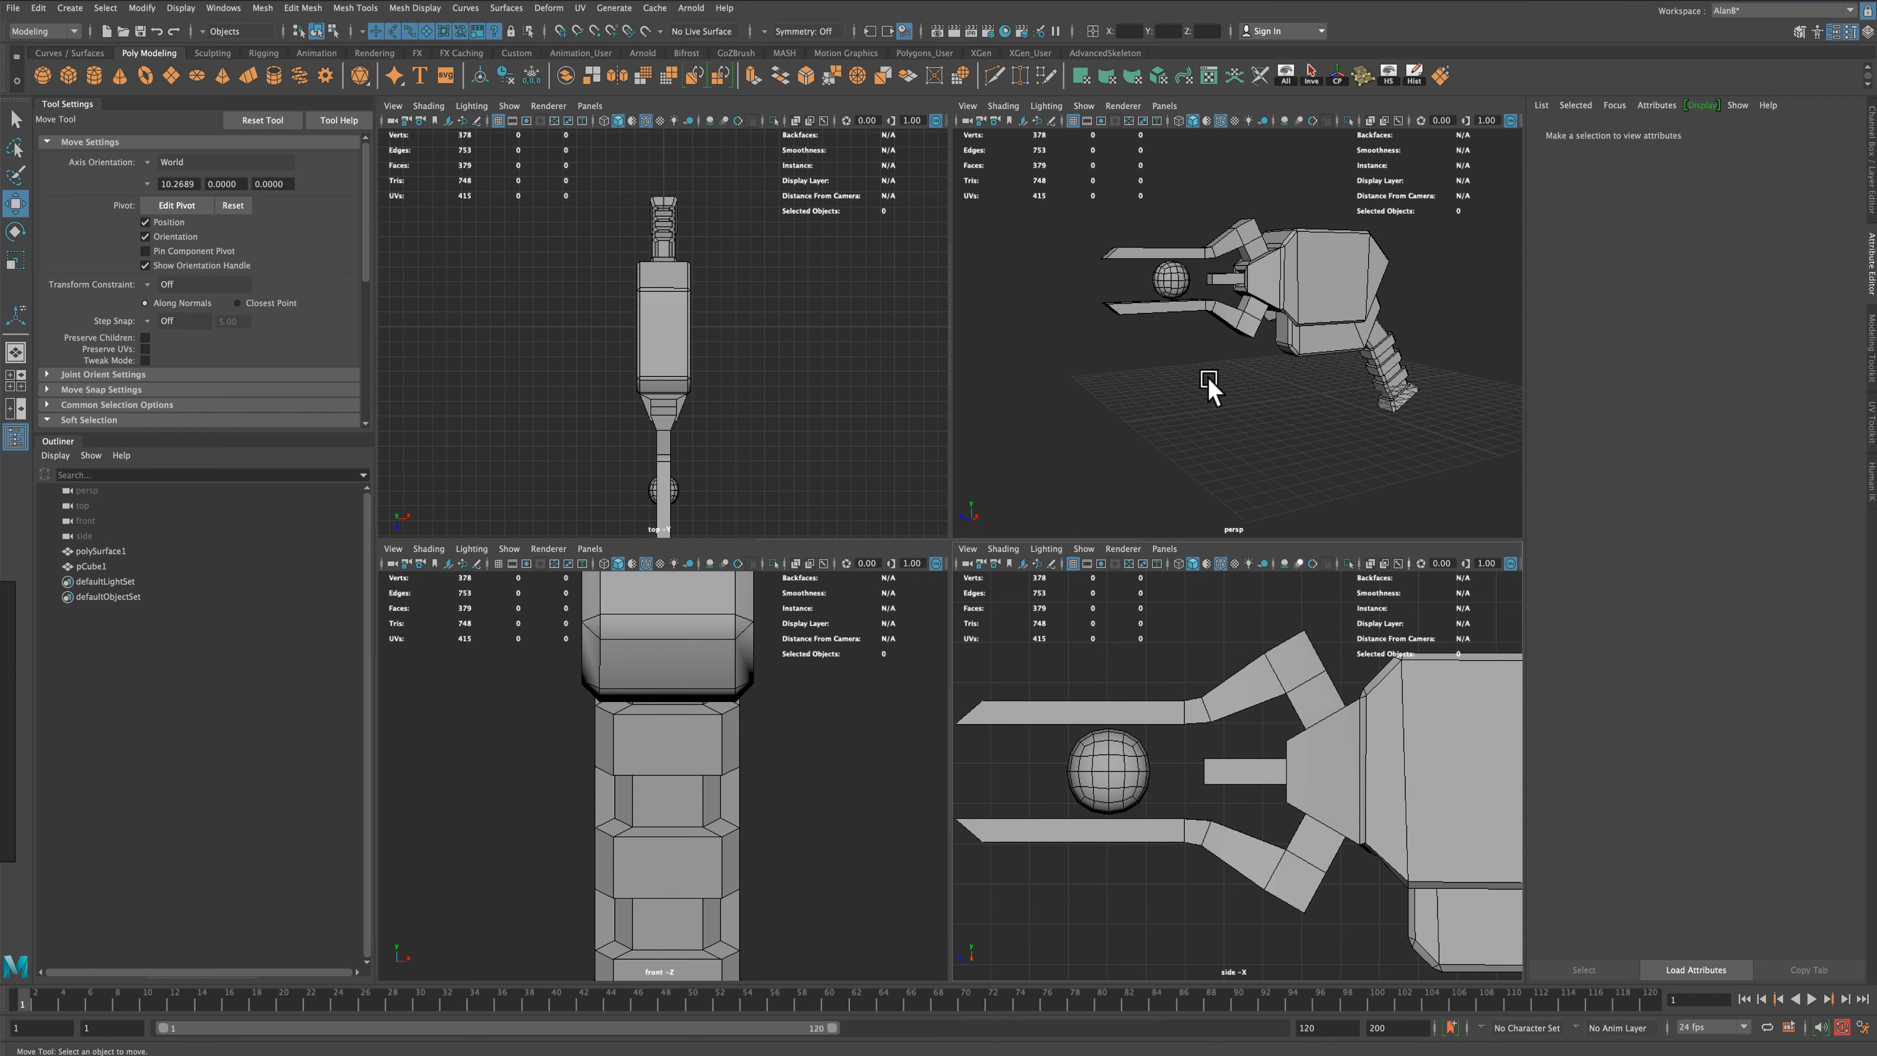
In the perspective view, select the sphere between the prongs and frame it
key(space)
scroll(1181, 490, up, 4)
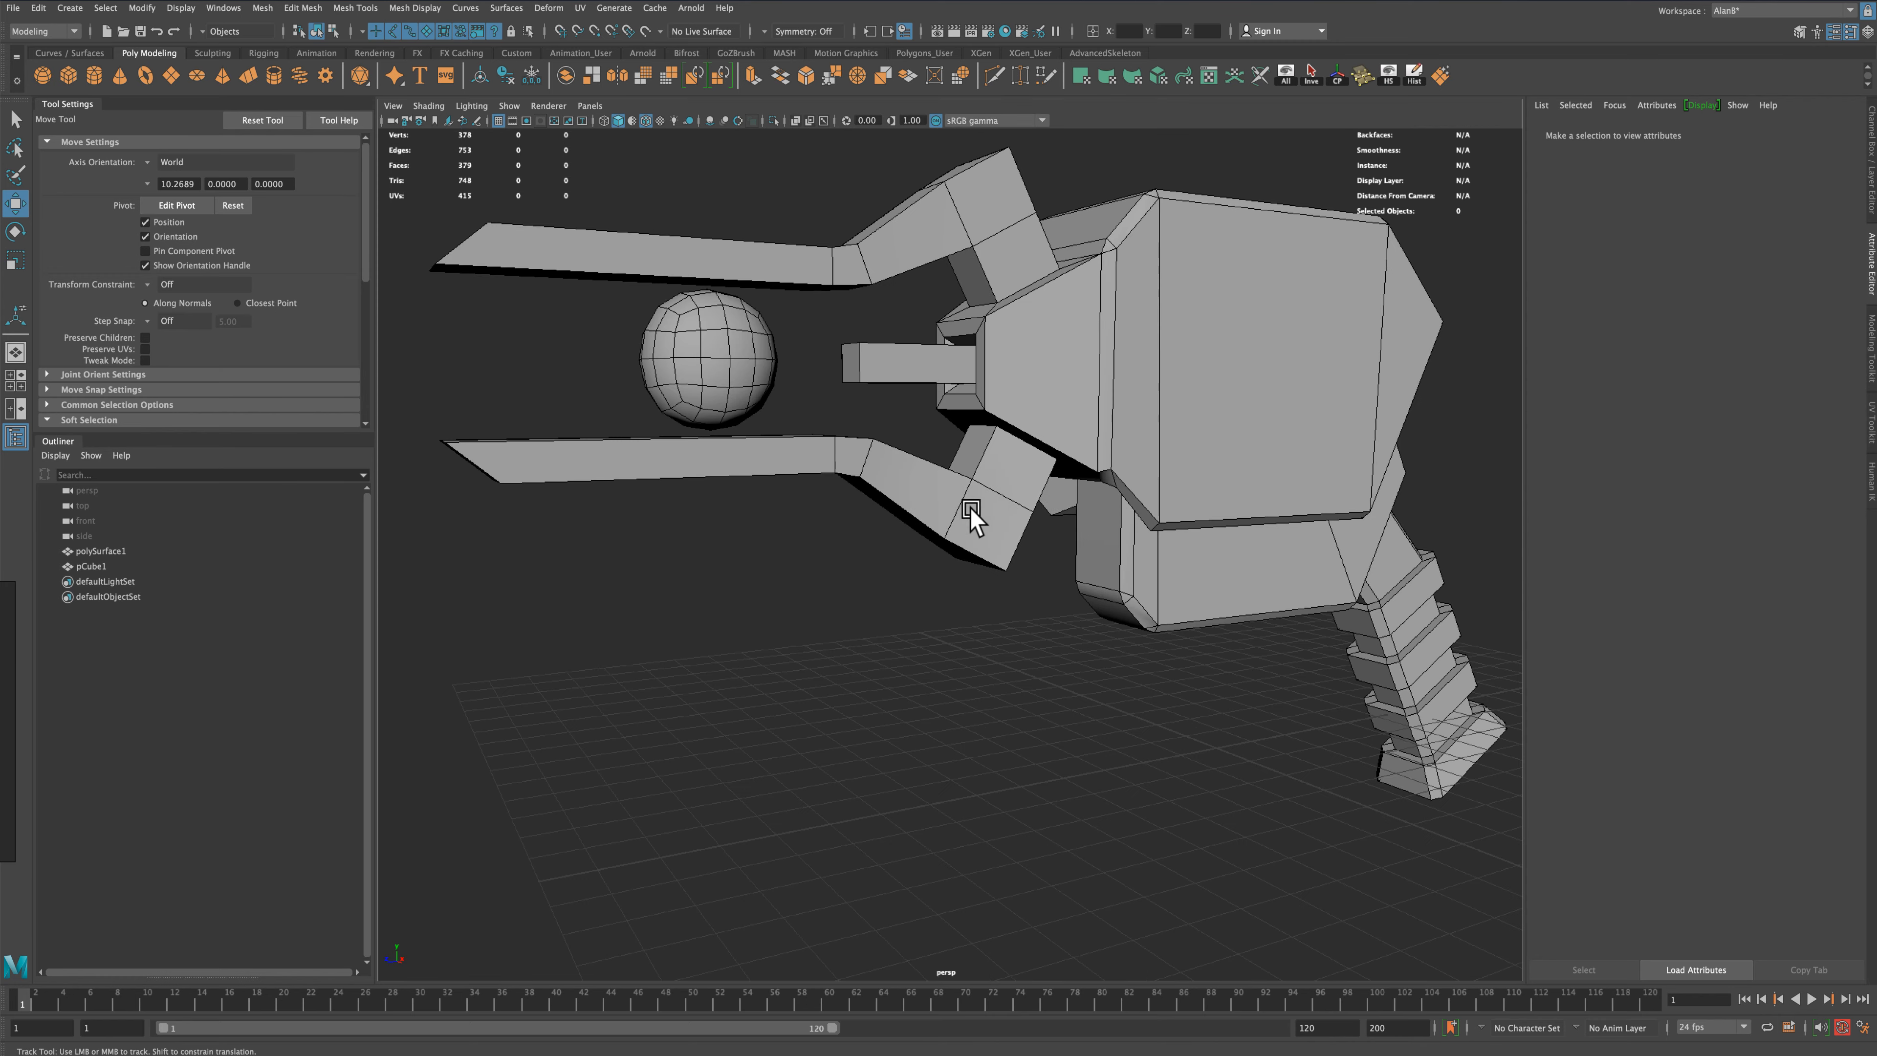
scroll(1171, 643, up, 3)
mouse_move(1177, 637)
alt+mouse_down()
mouse_move(1214, 637)
mouse_move(1183, 632)
alt+mouse_up()
click(22, 122)
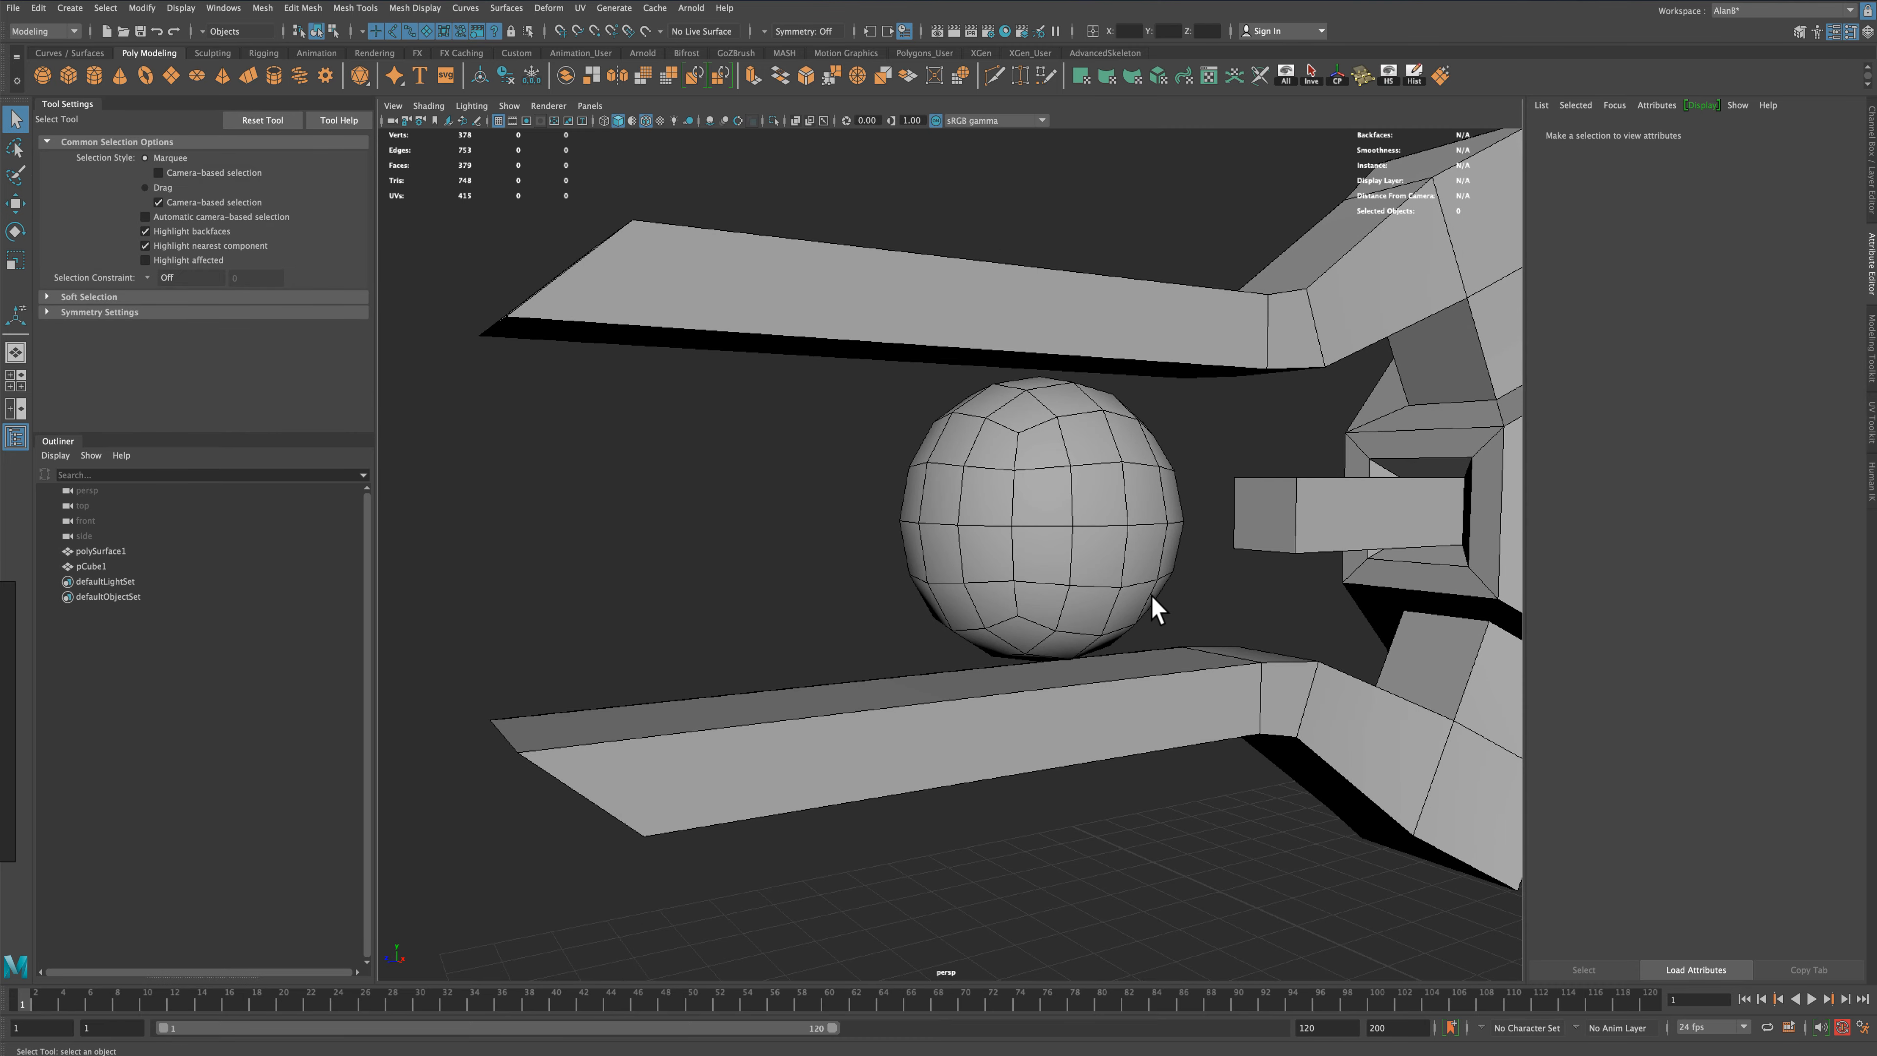
click(1088, 578)
key(f)
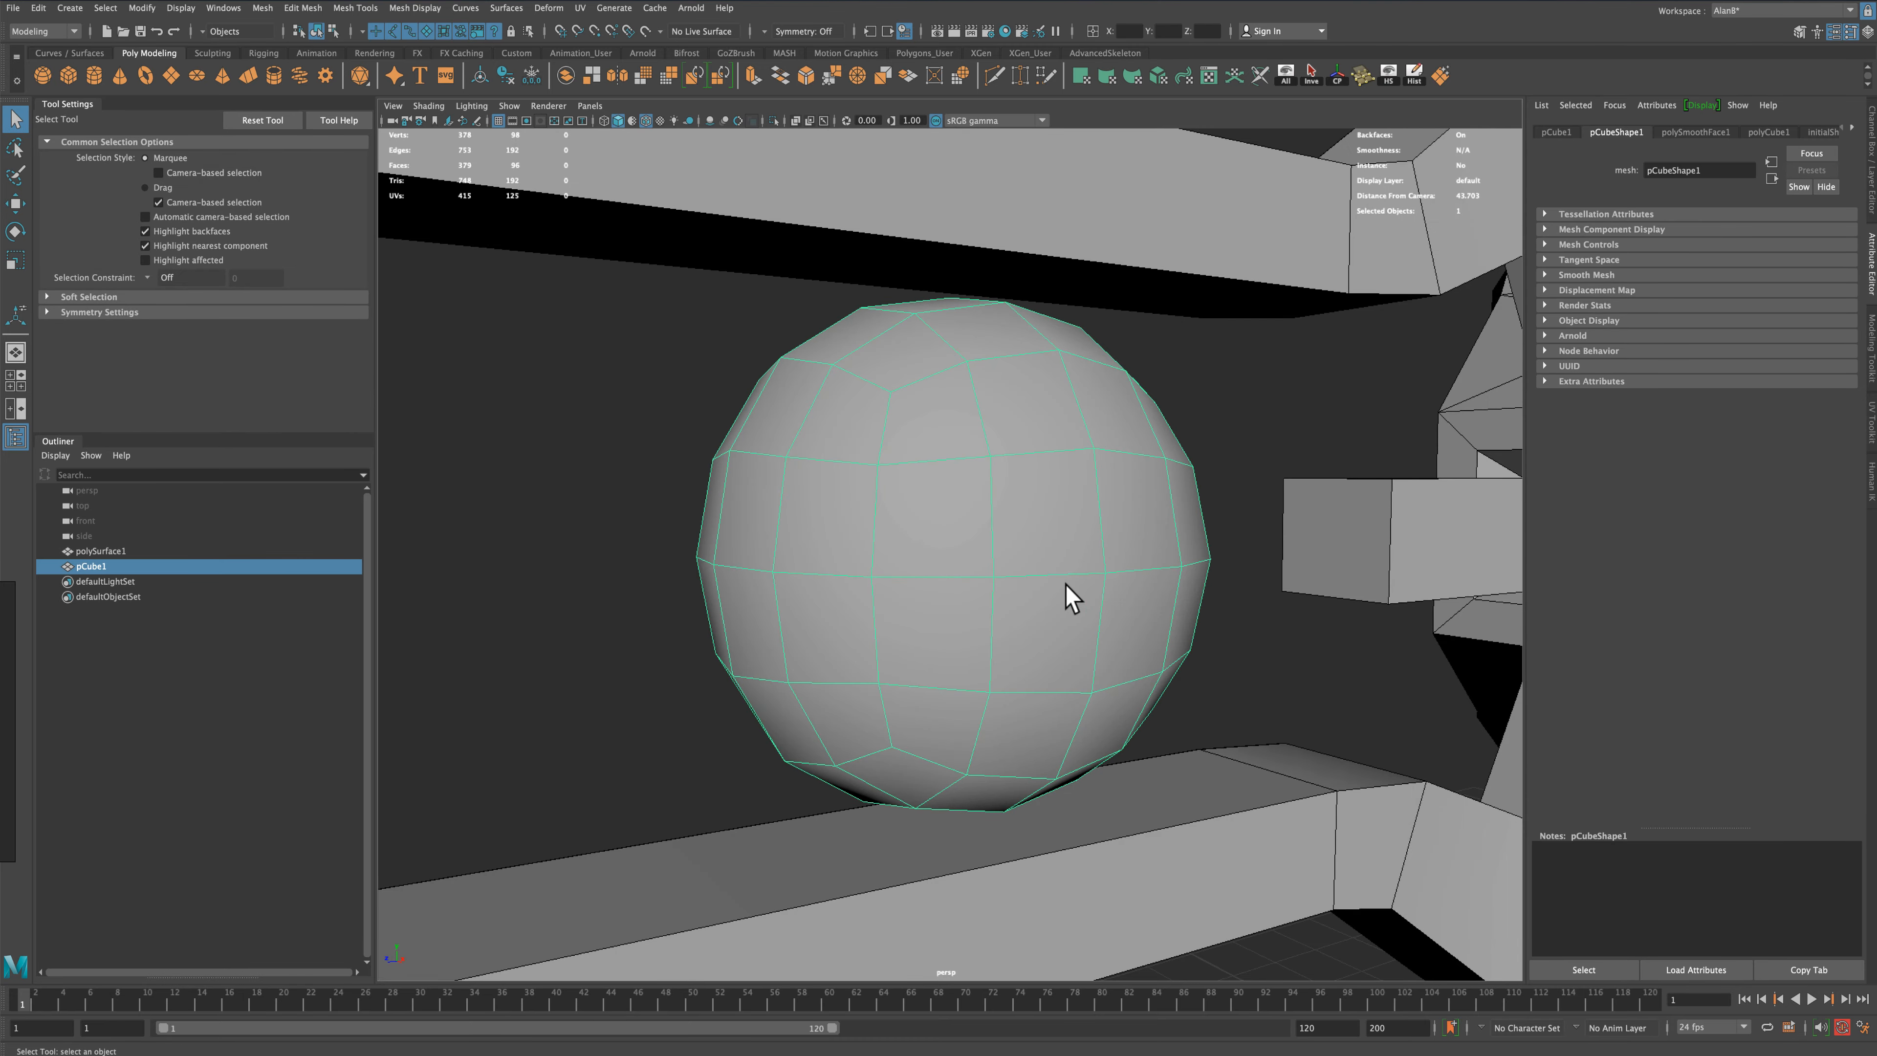
Delete the central two-by-two block of faces on the side of the sphere facing the rod
scroll(1065, 595, down, 3)
alt+drag(1058, 622, 1324, 650)
alt+drag(1177, 650, 1227, 658)
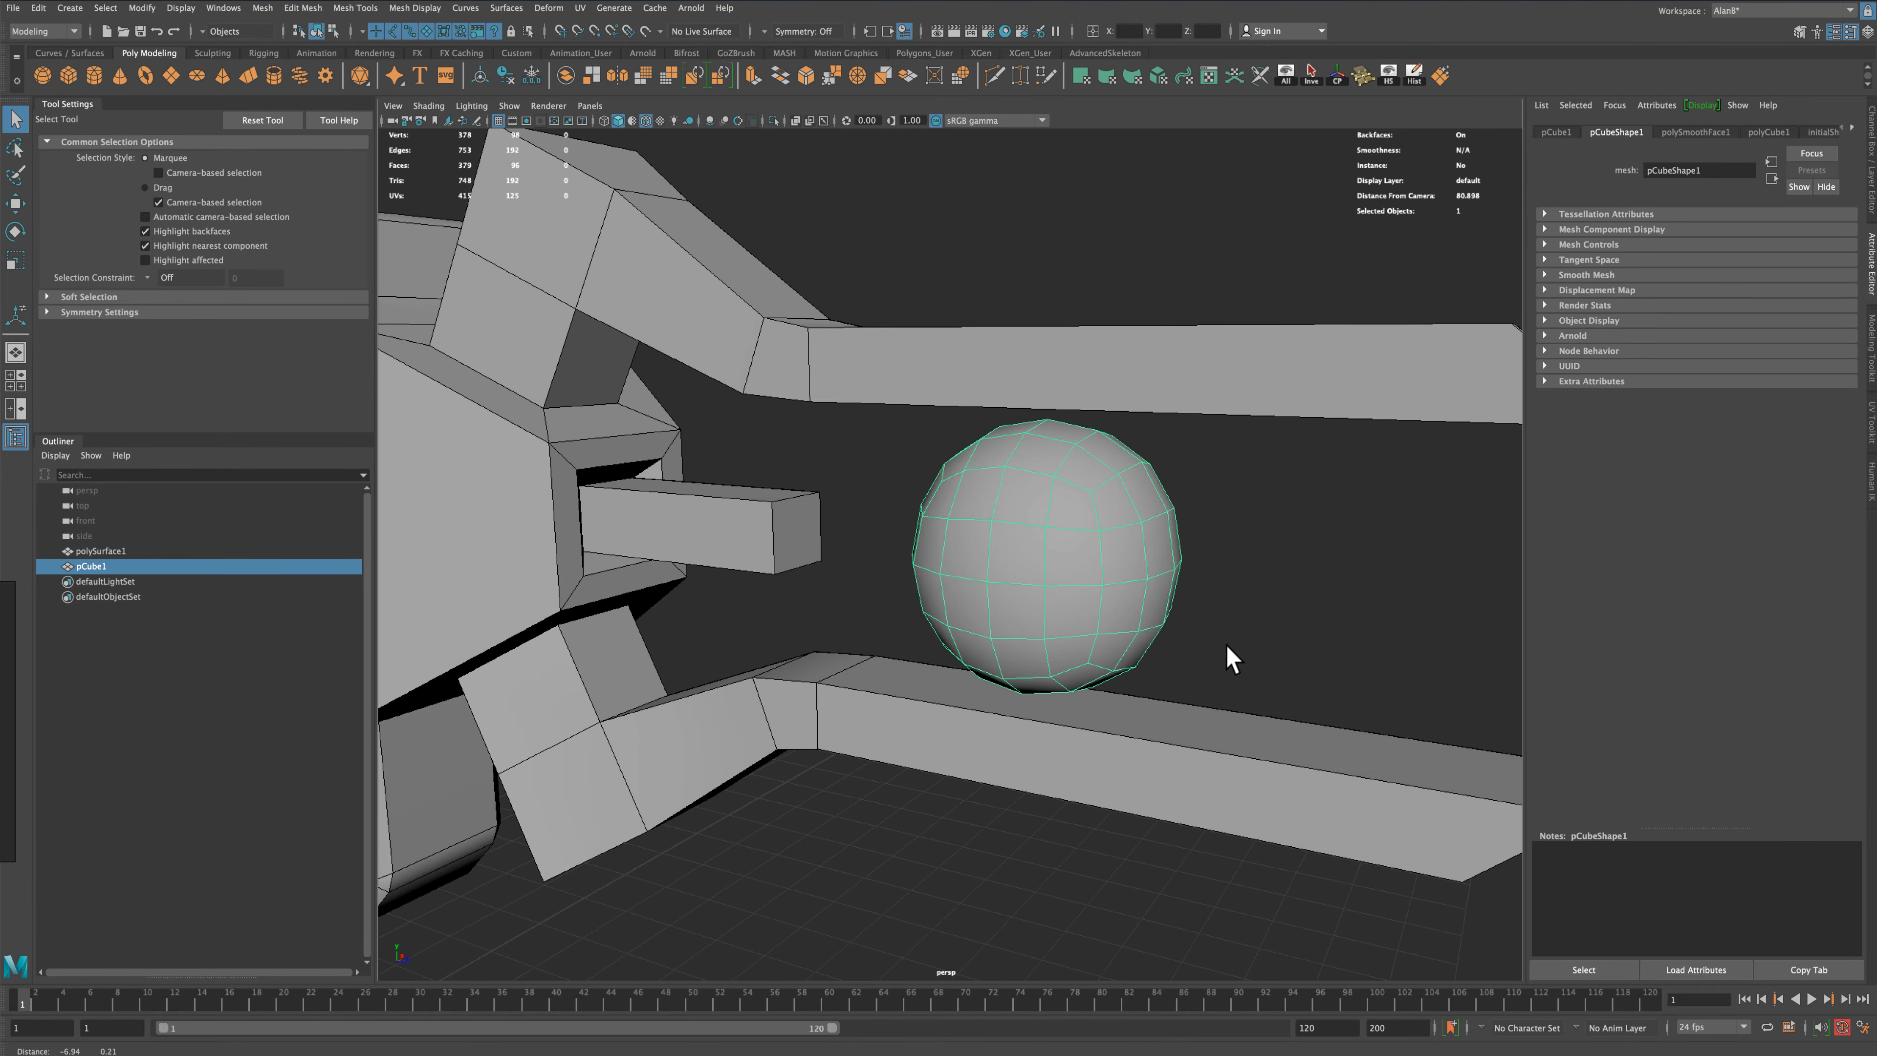
scroll(1227, 658, up, 3)
alt+drag(837, 587, 1008, 579)
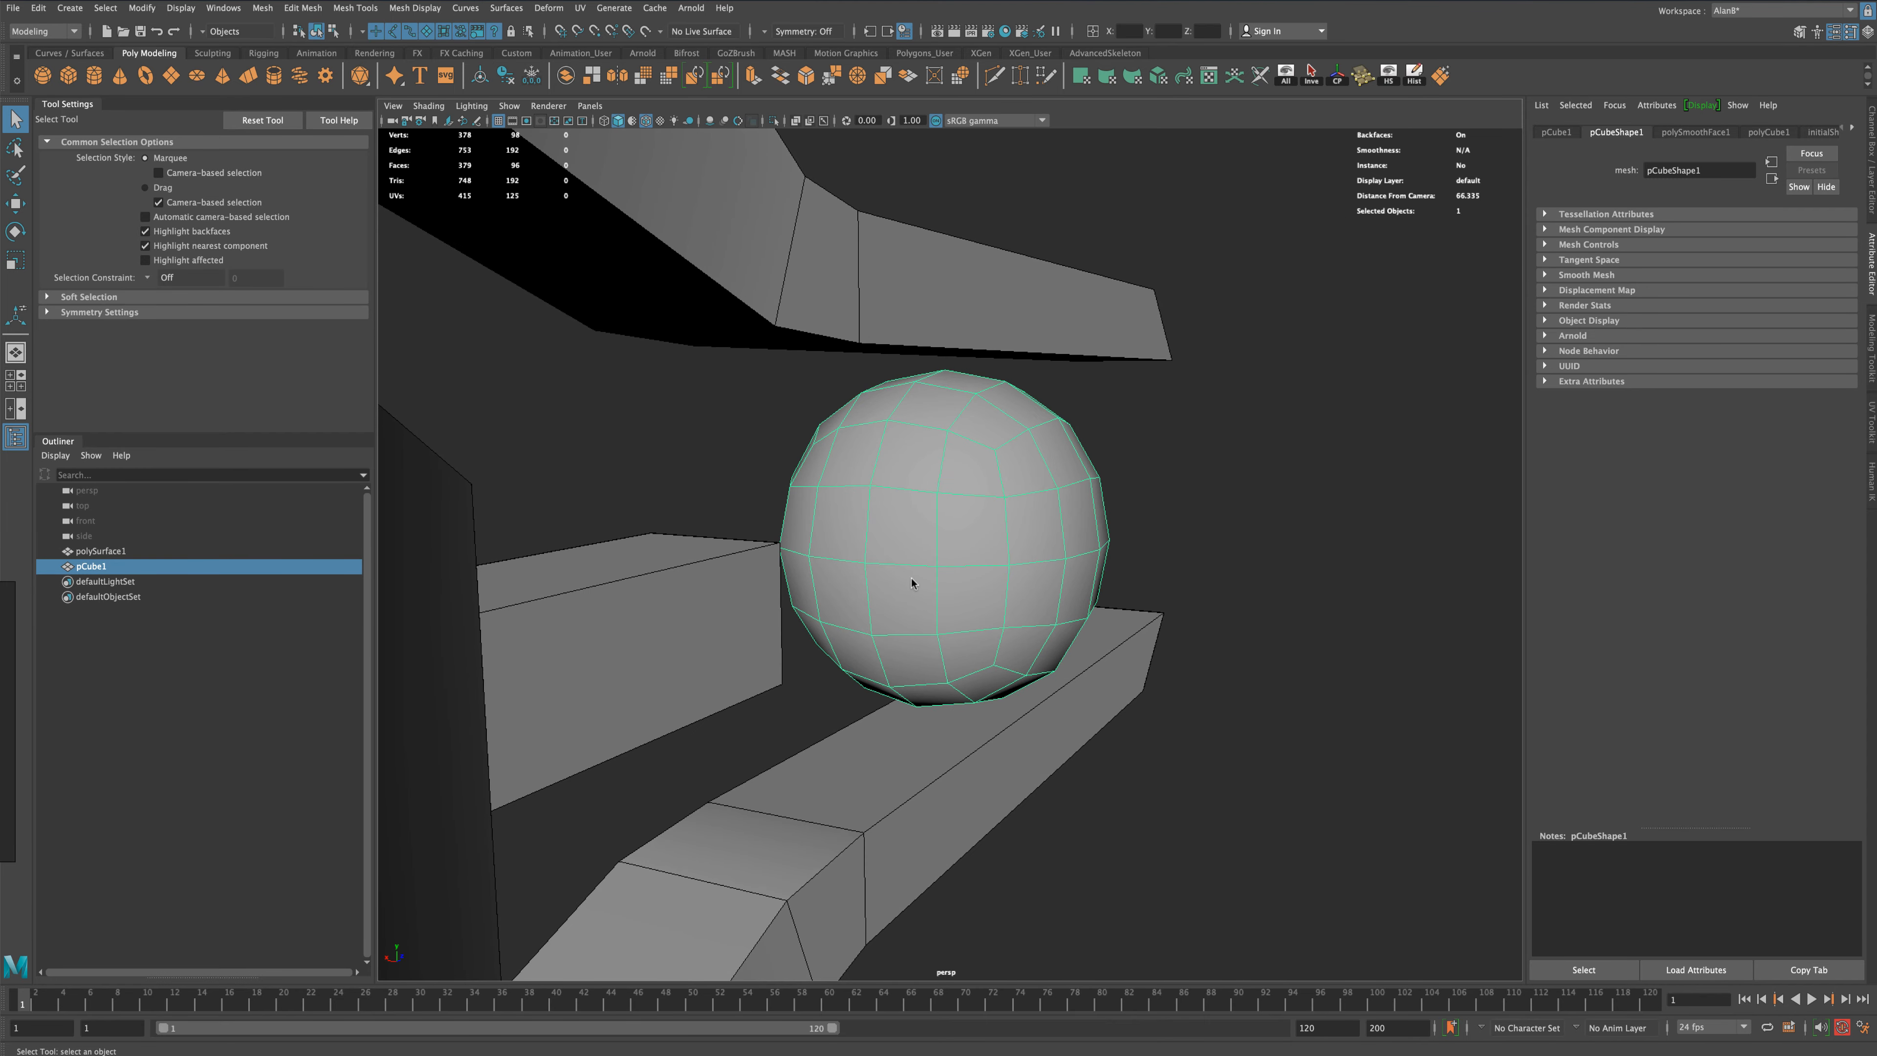
right_drag(911, 583, 893, 616)
click(853, 594)
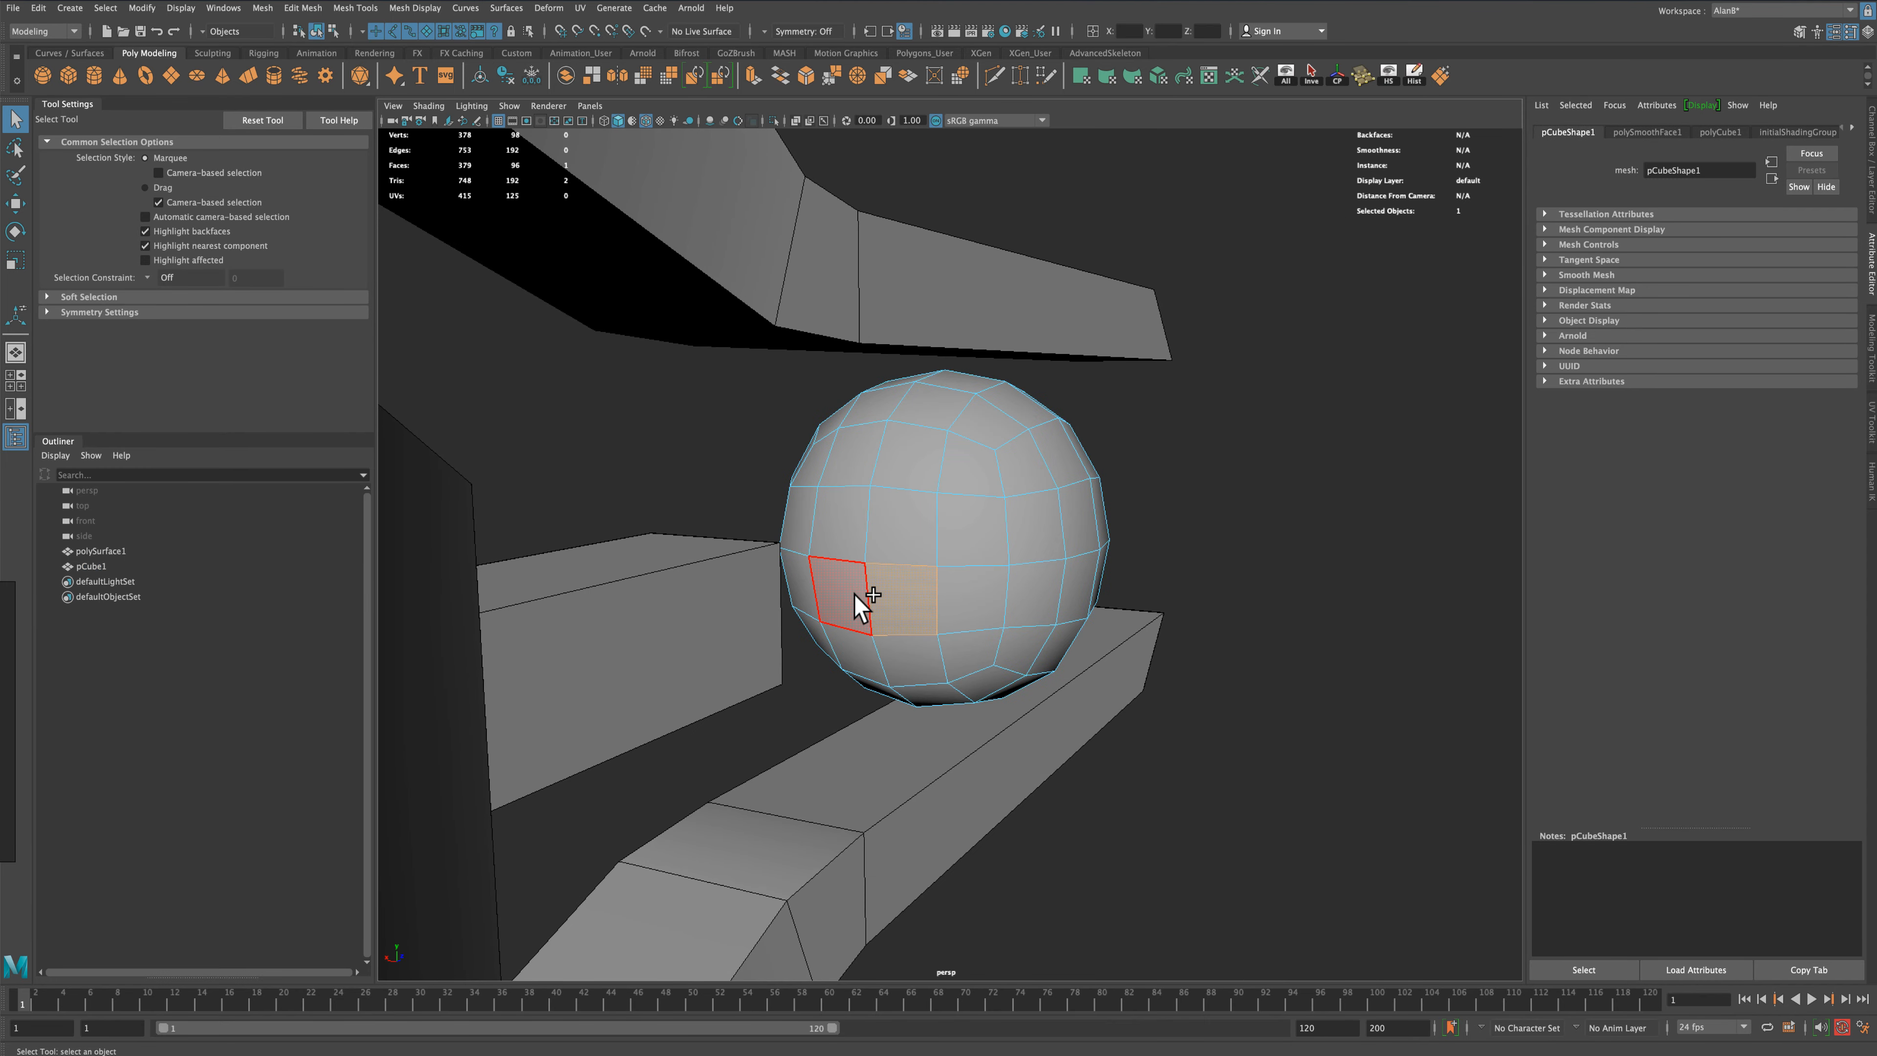
shift+click(854, 595)
shift+click(858, 537)
shift+click(893, 536)
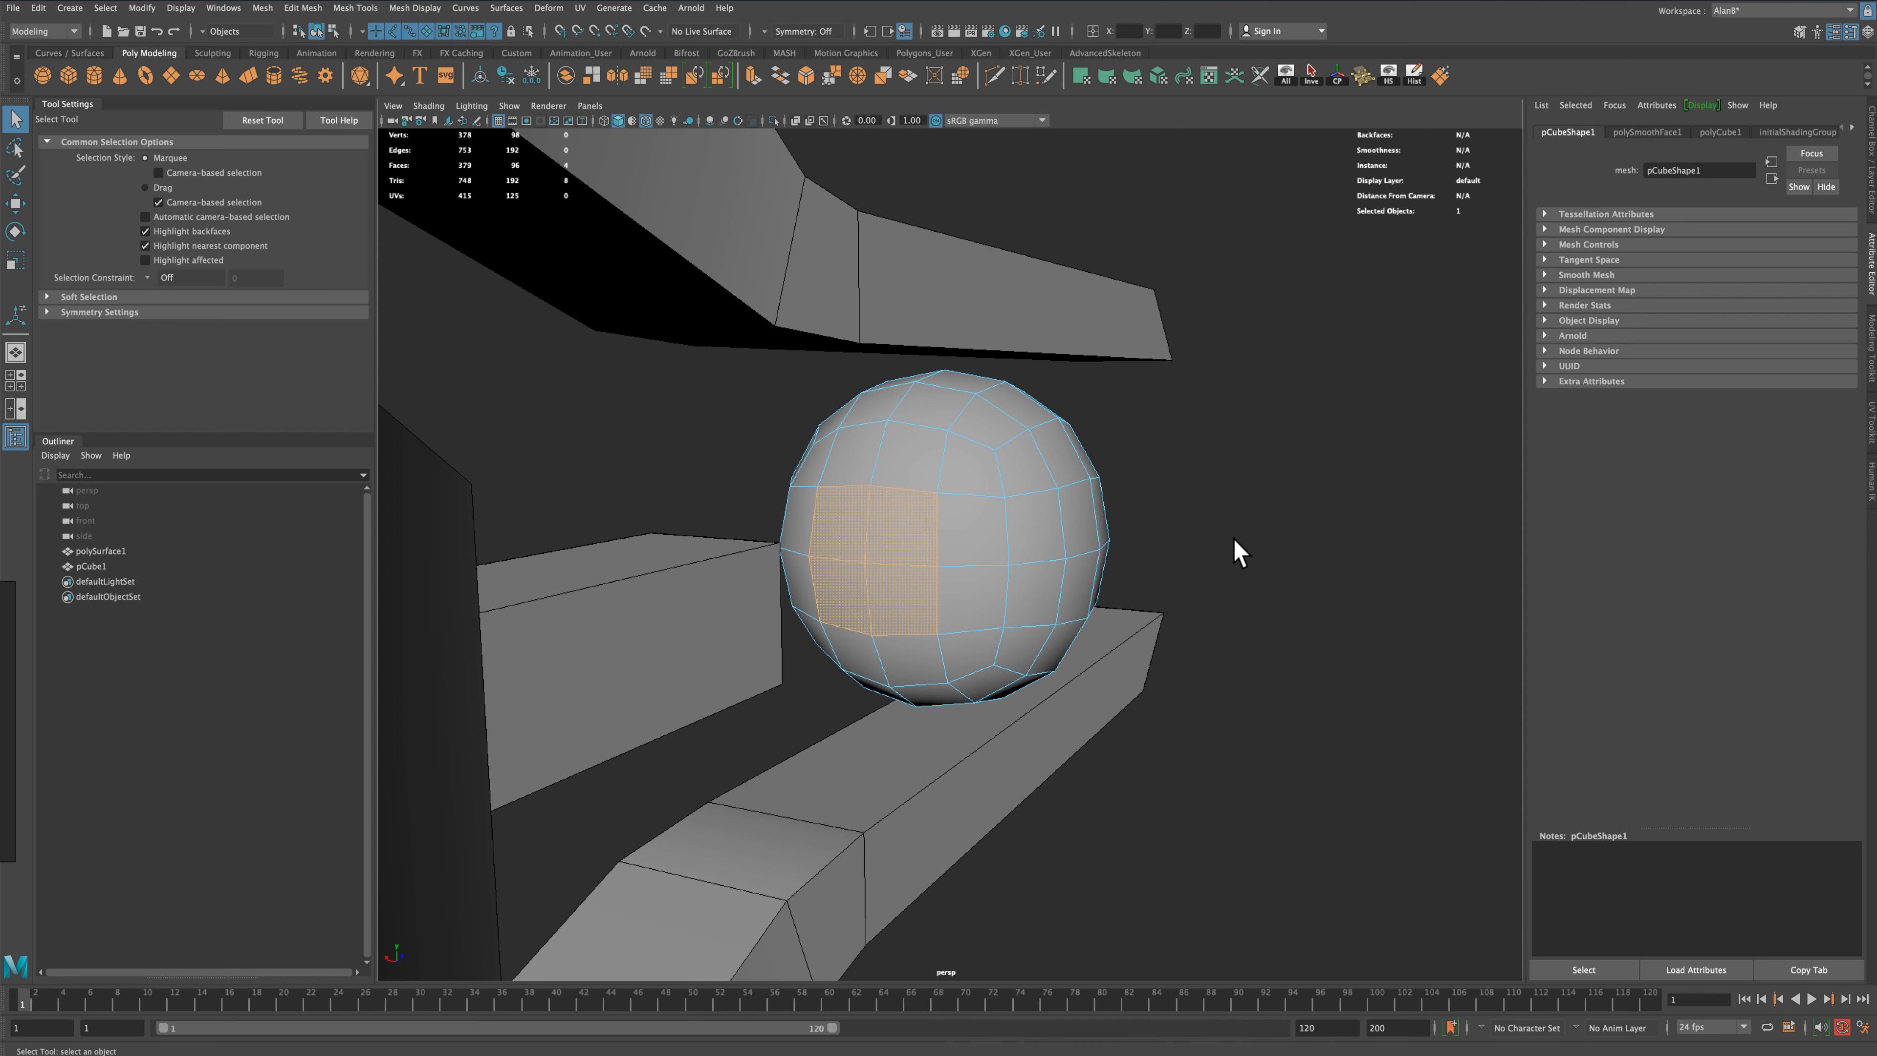
key(Delete)
Target-weld the midpoint vertices along the sphere's opening onto its neighbouring corners, leaving a four-cornered hole
right_click(964, 531)
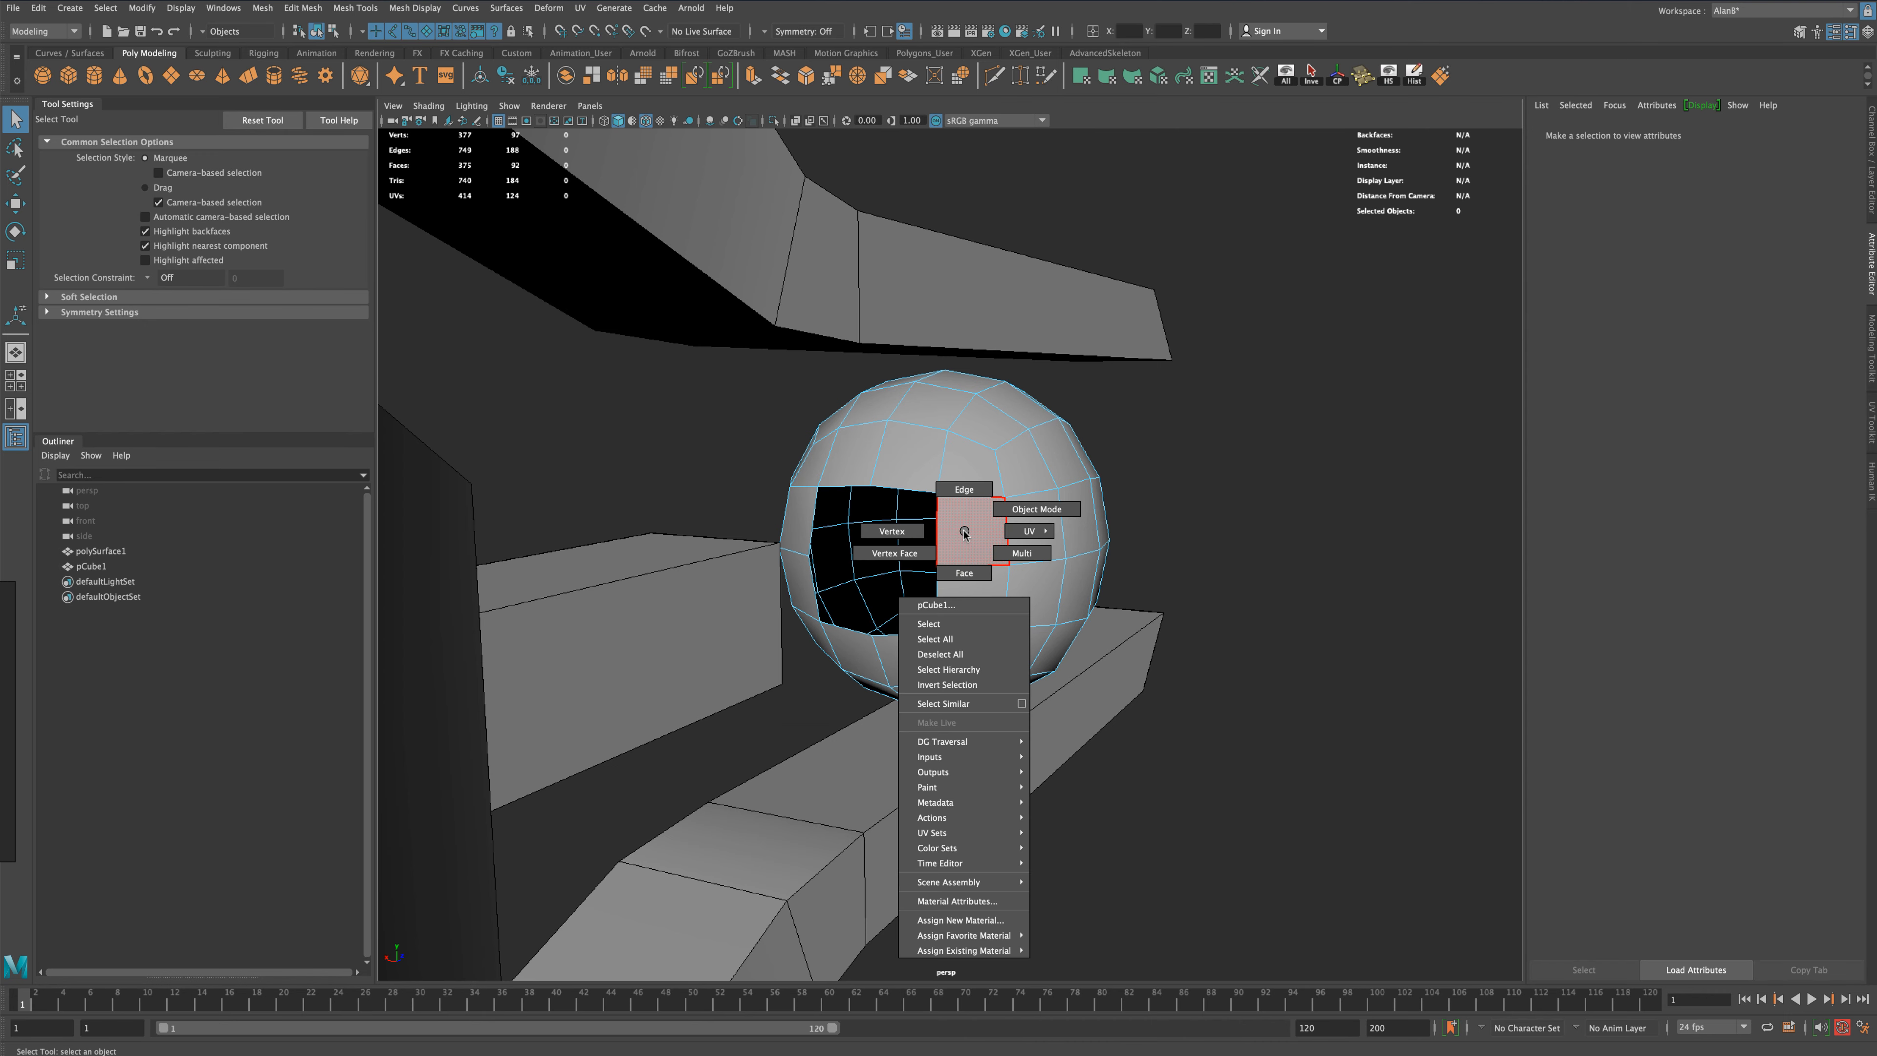
click(894, 531)
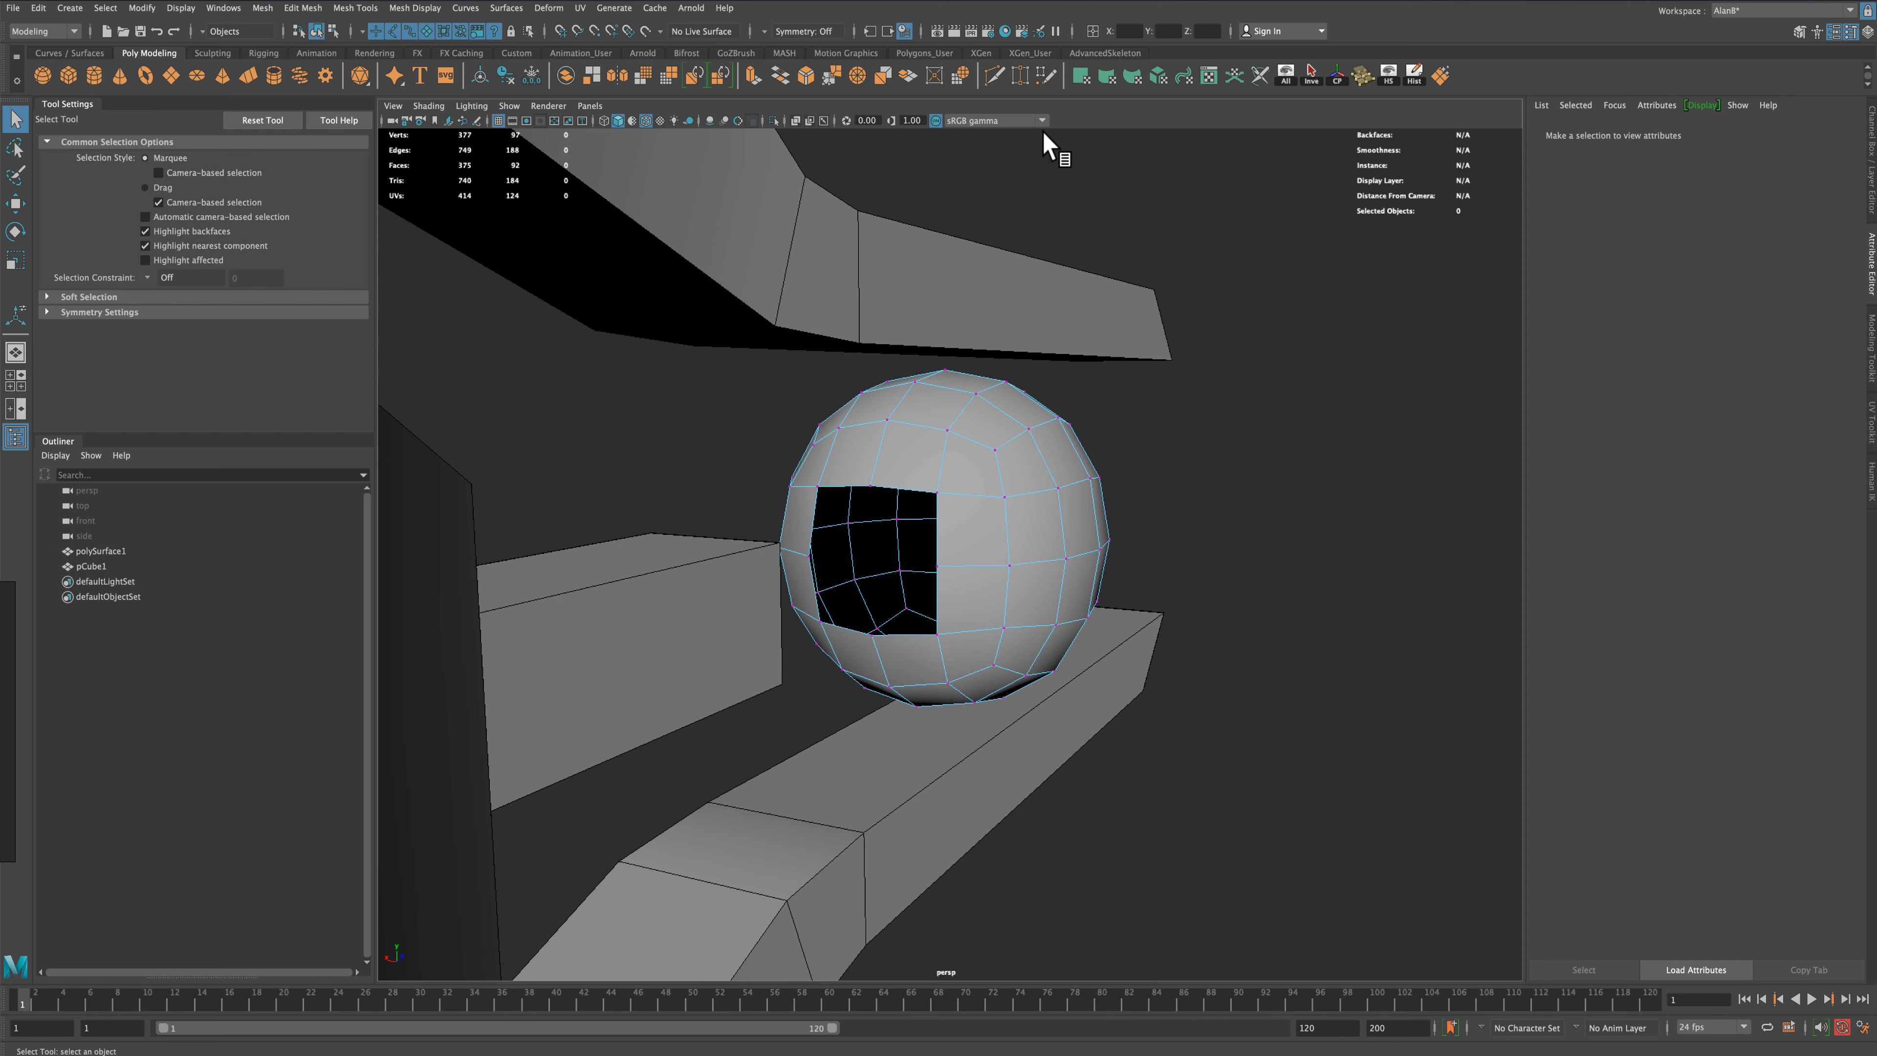
click(1019, 78)
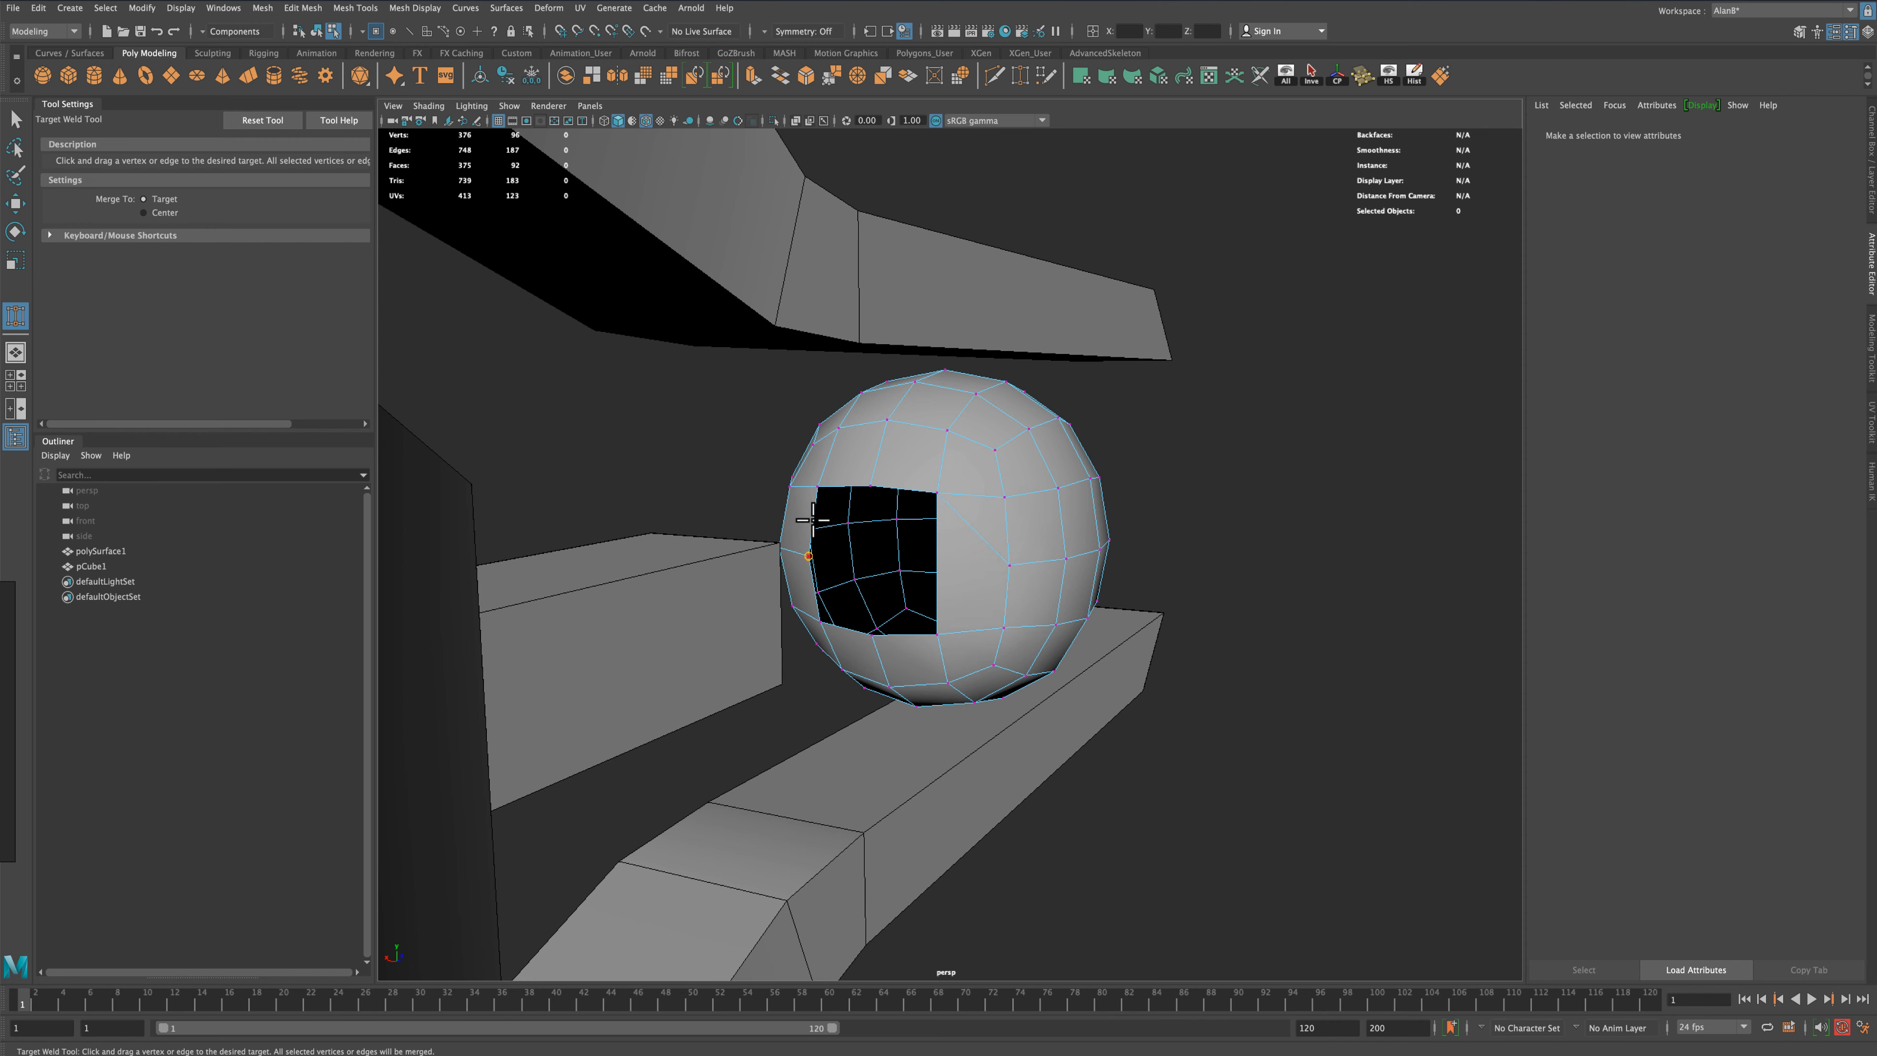
drag(817, 494, 818, 486)
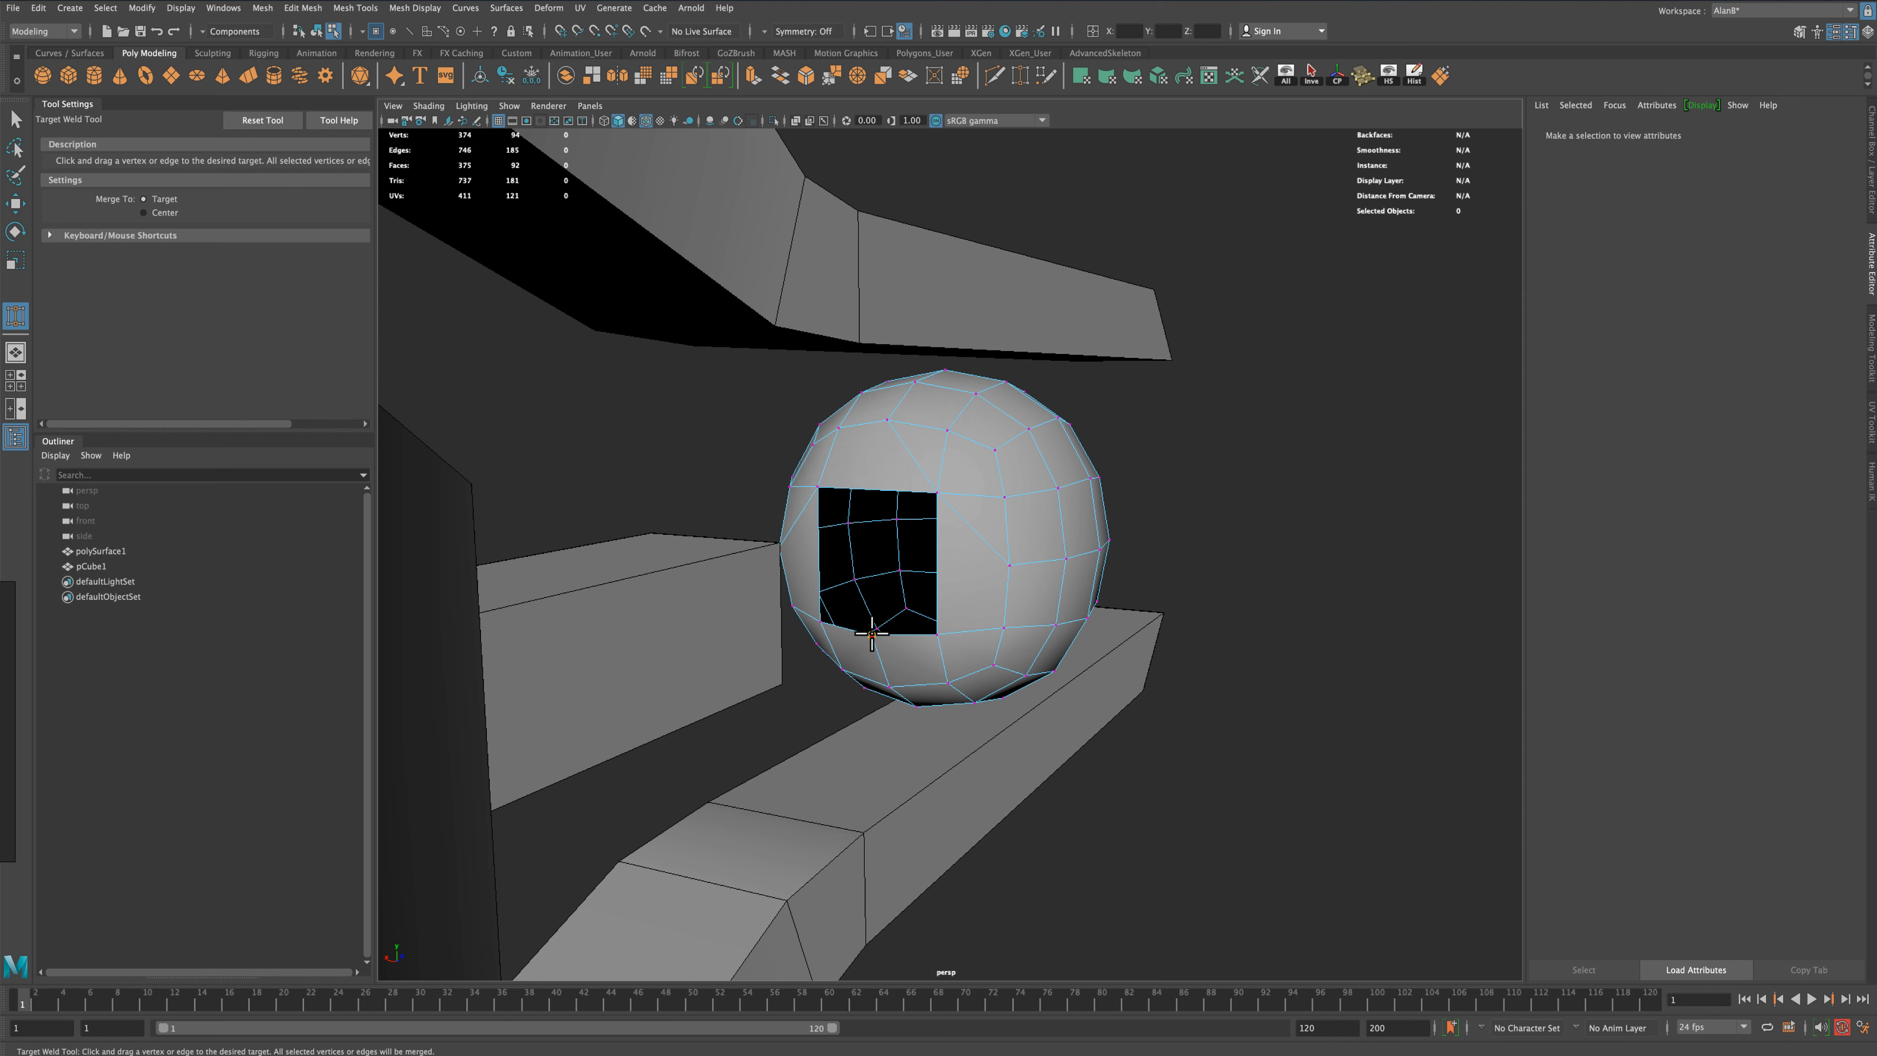
drag(829, 625, 826, 625)
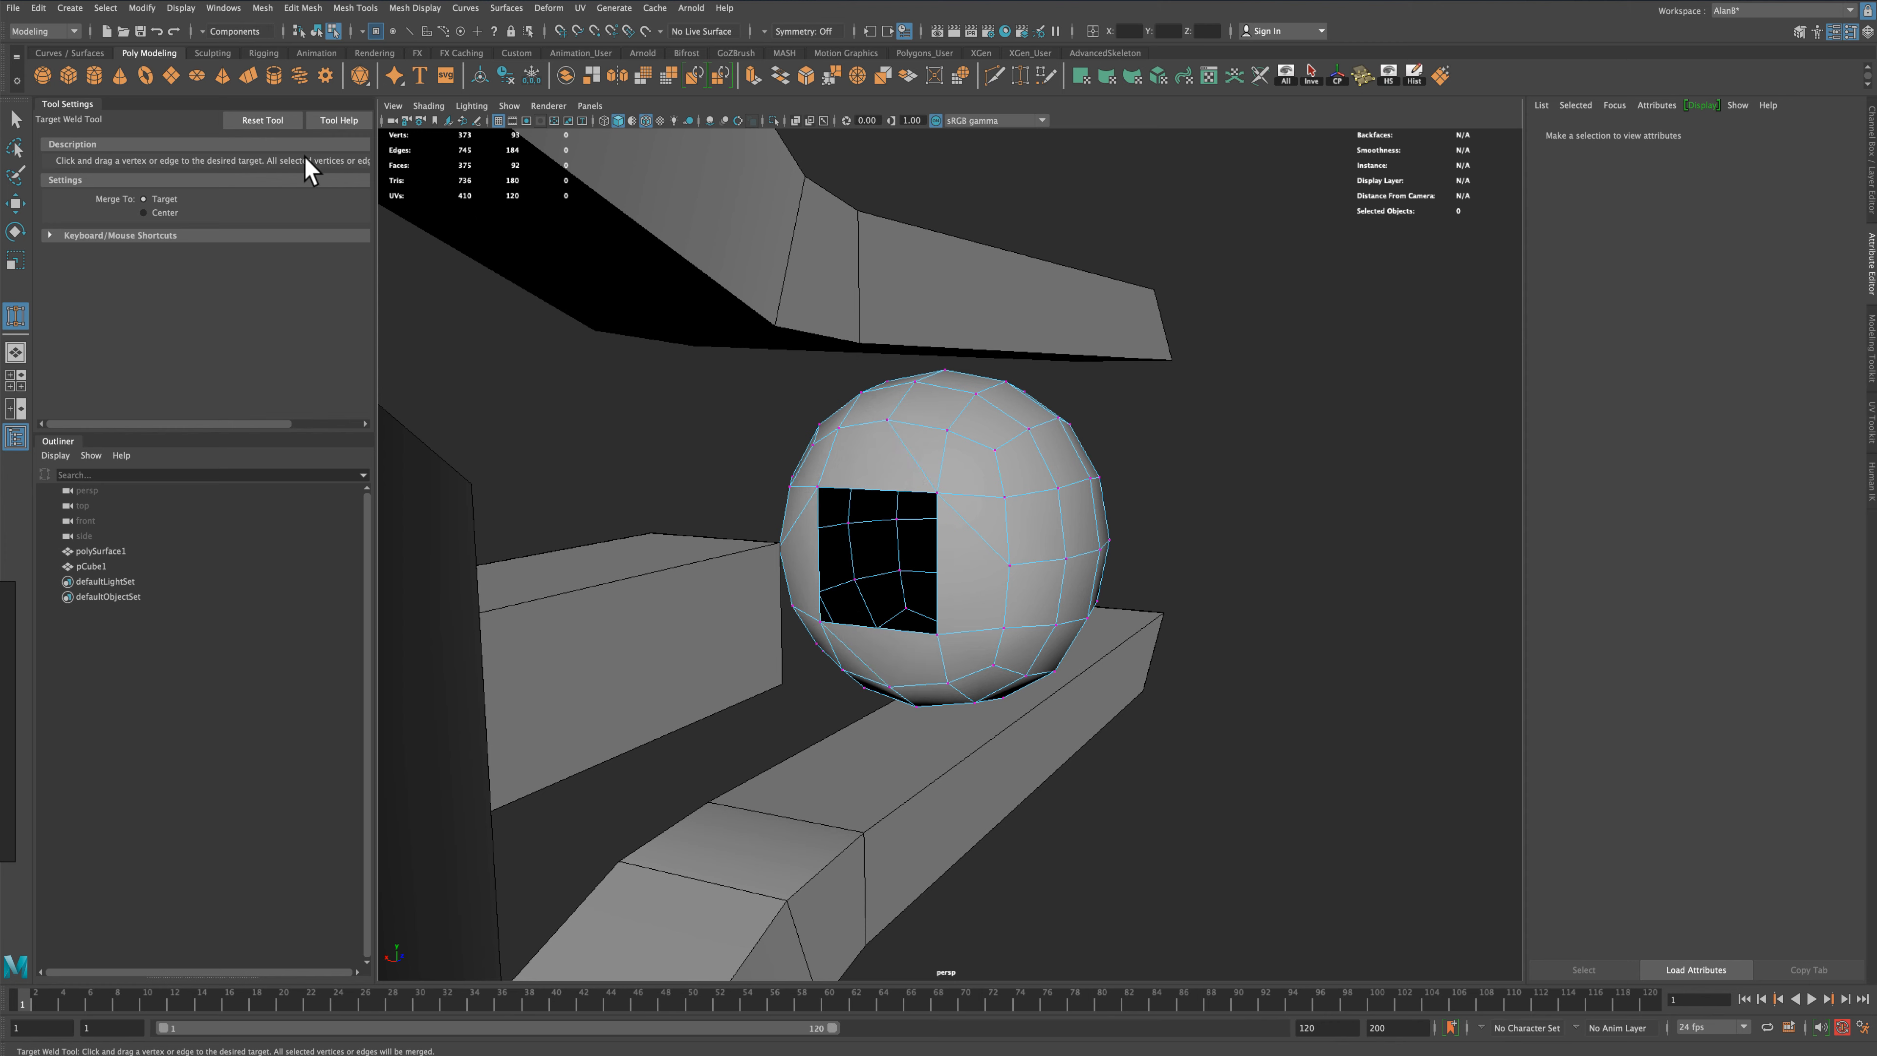
click(16, 119)
Combine the sphere and the gun body into a single mesh
right_drag(877, 442, 891, 416)
click(884, 489)
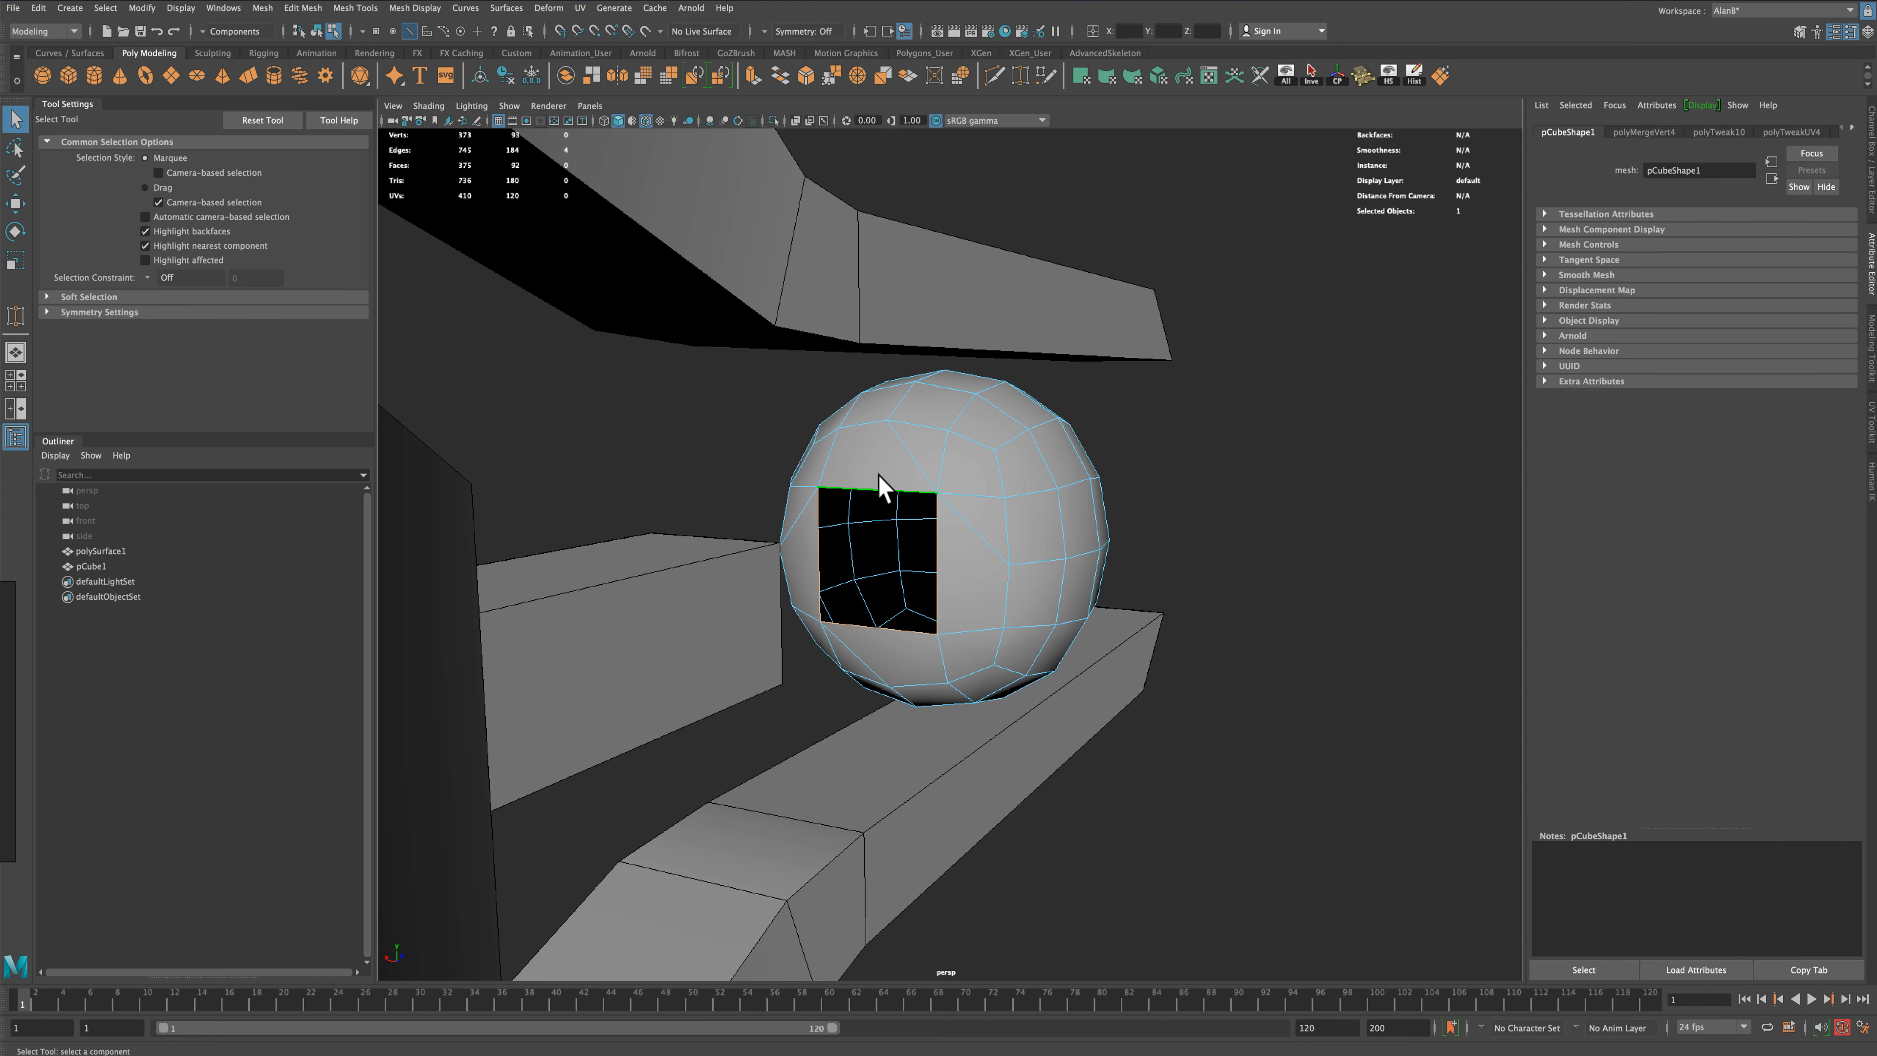
alt+drag(1281, 495, 1257, 482)
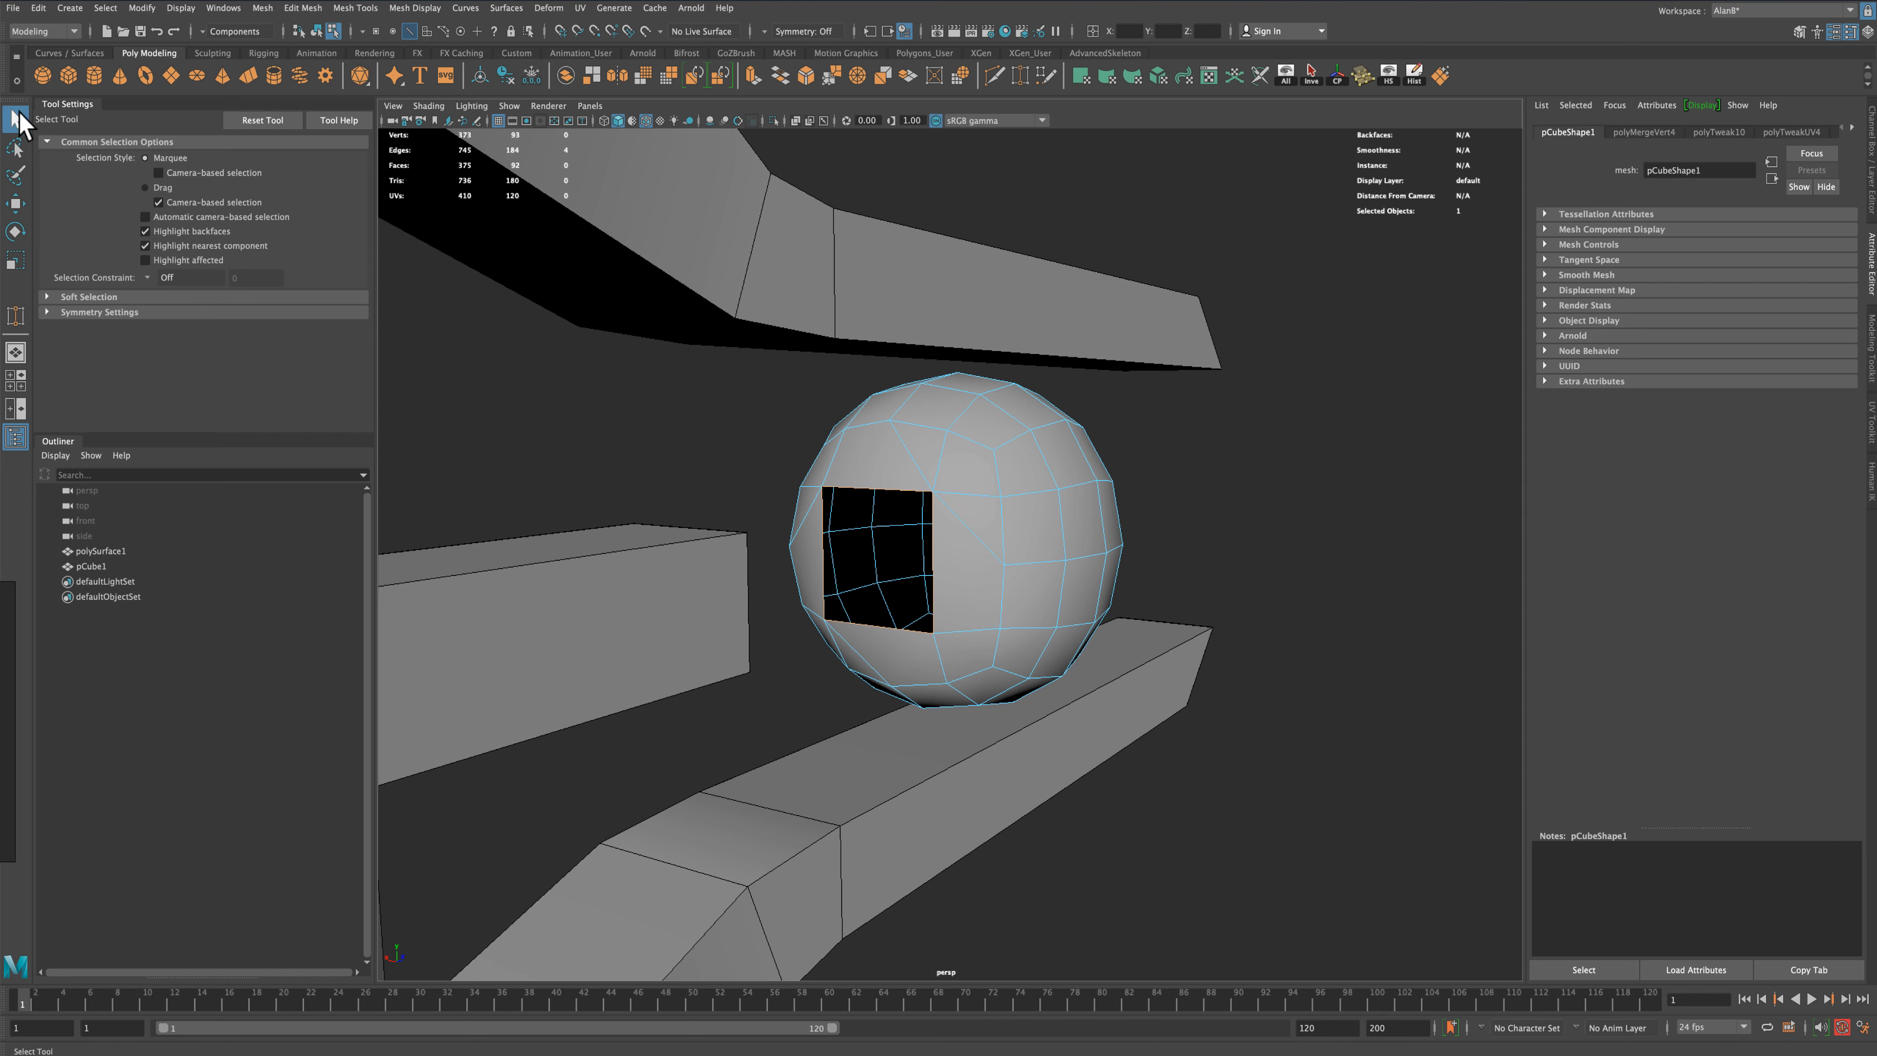
right_drag(927, 482, 717, 462)
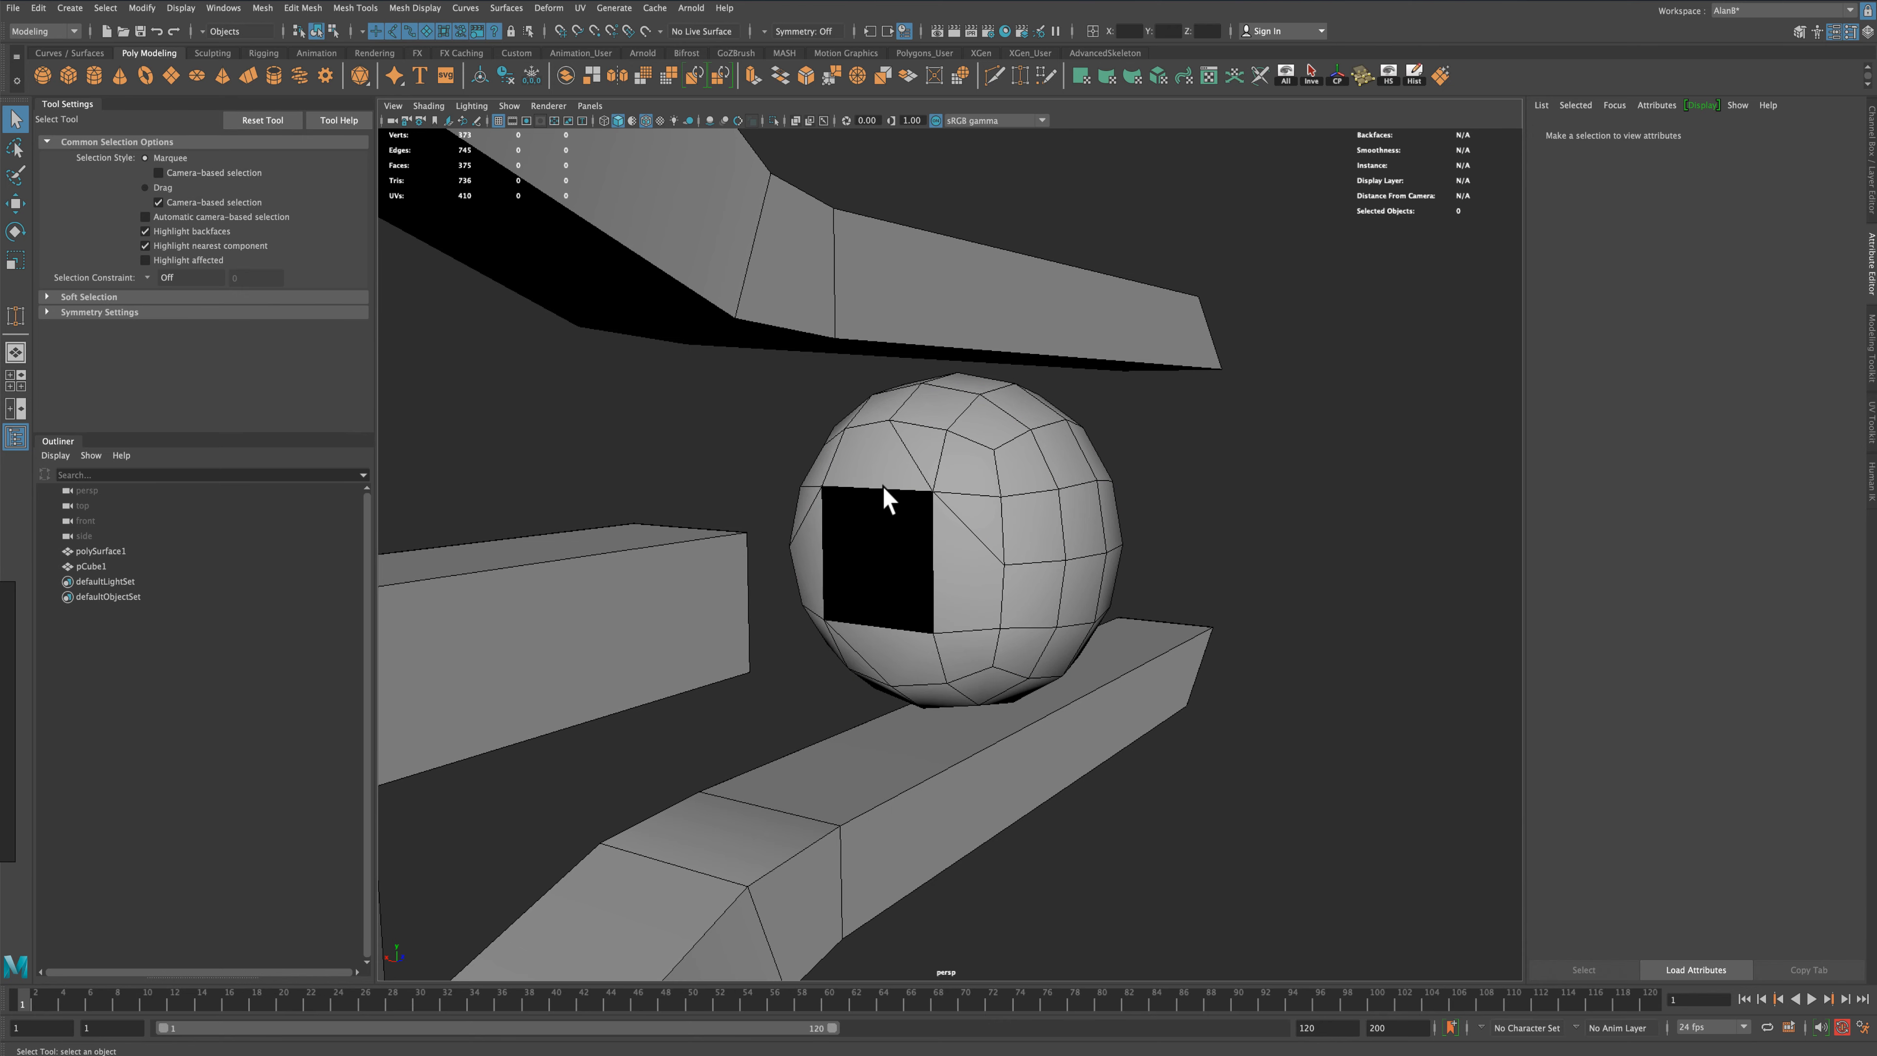
scroll(795, 573, down, 6)
alt+drag(832, 615, 841, 571)
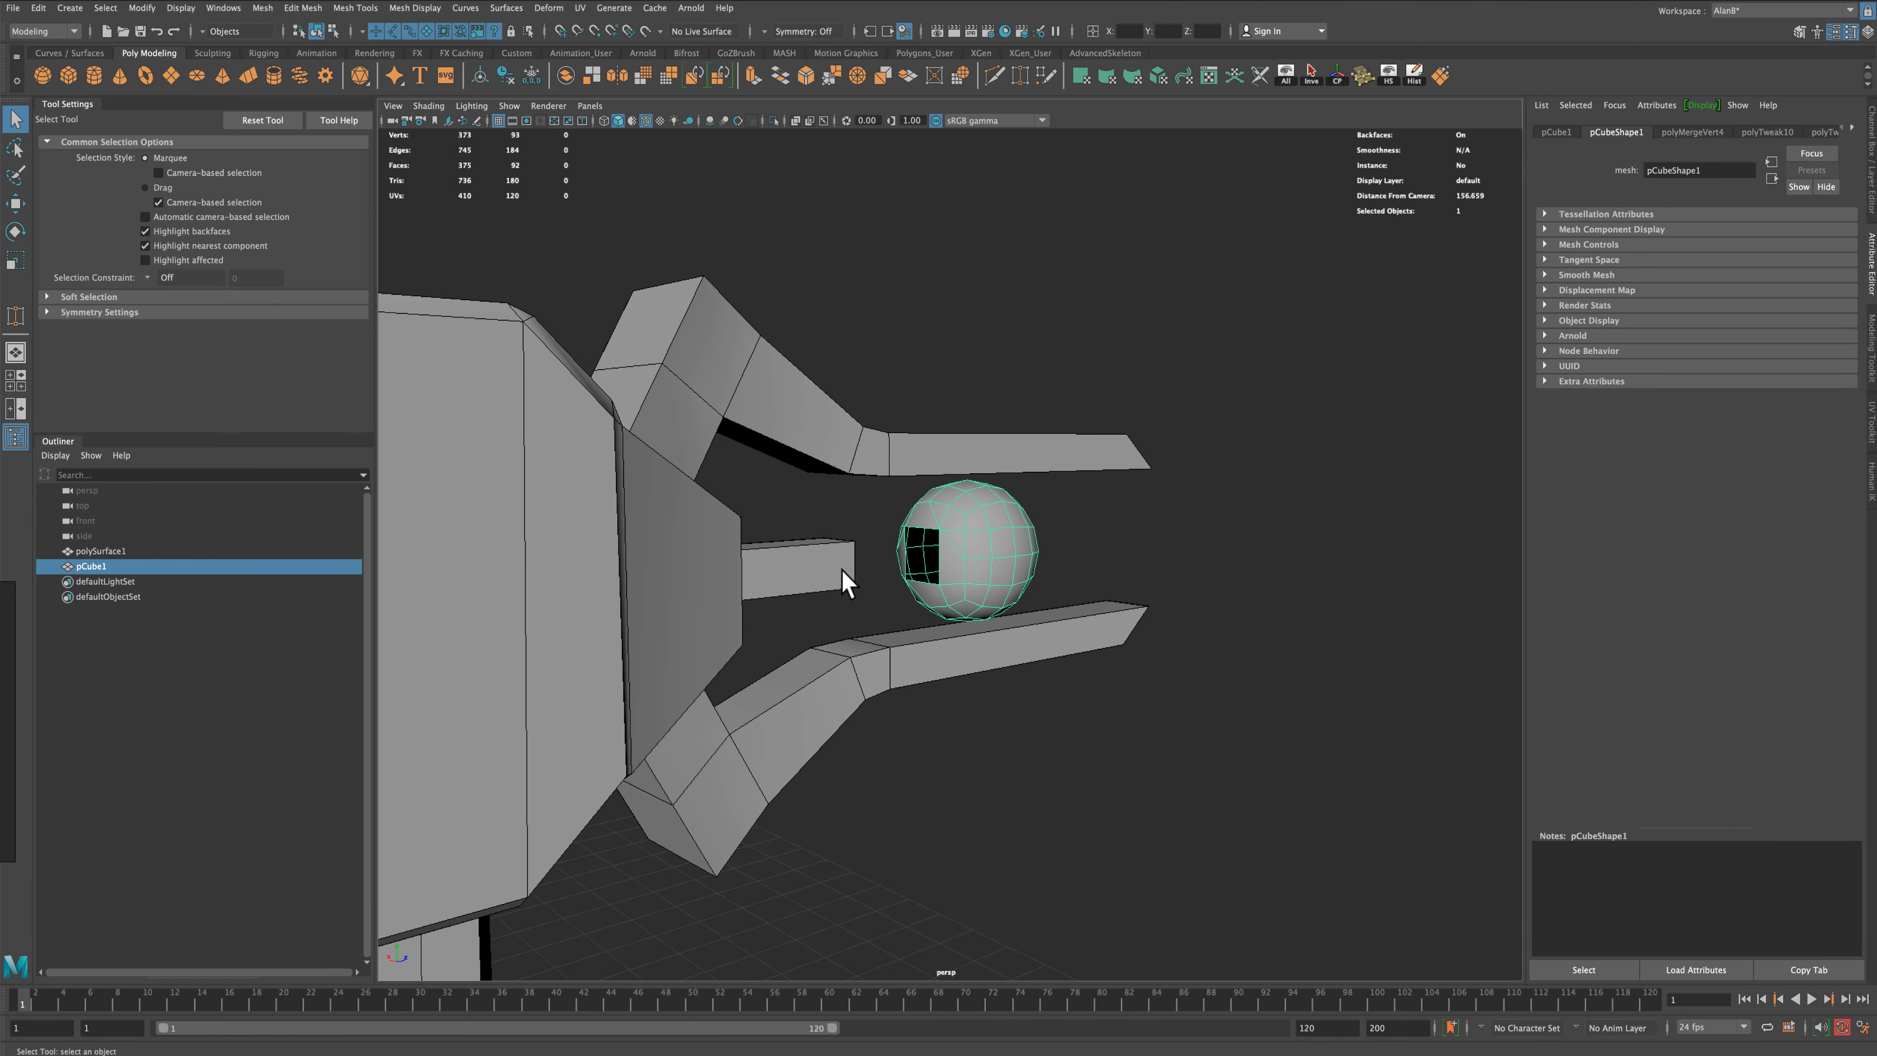
shift+click(841, 571)
click(566, 76)
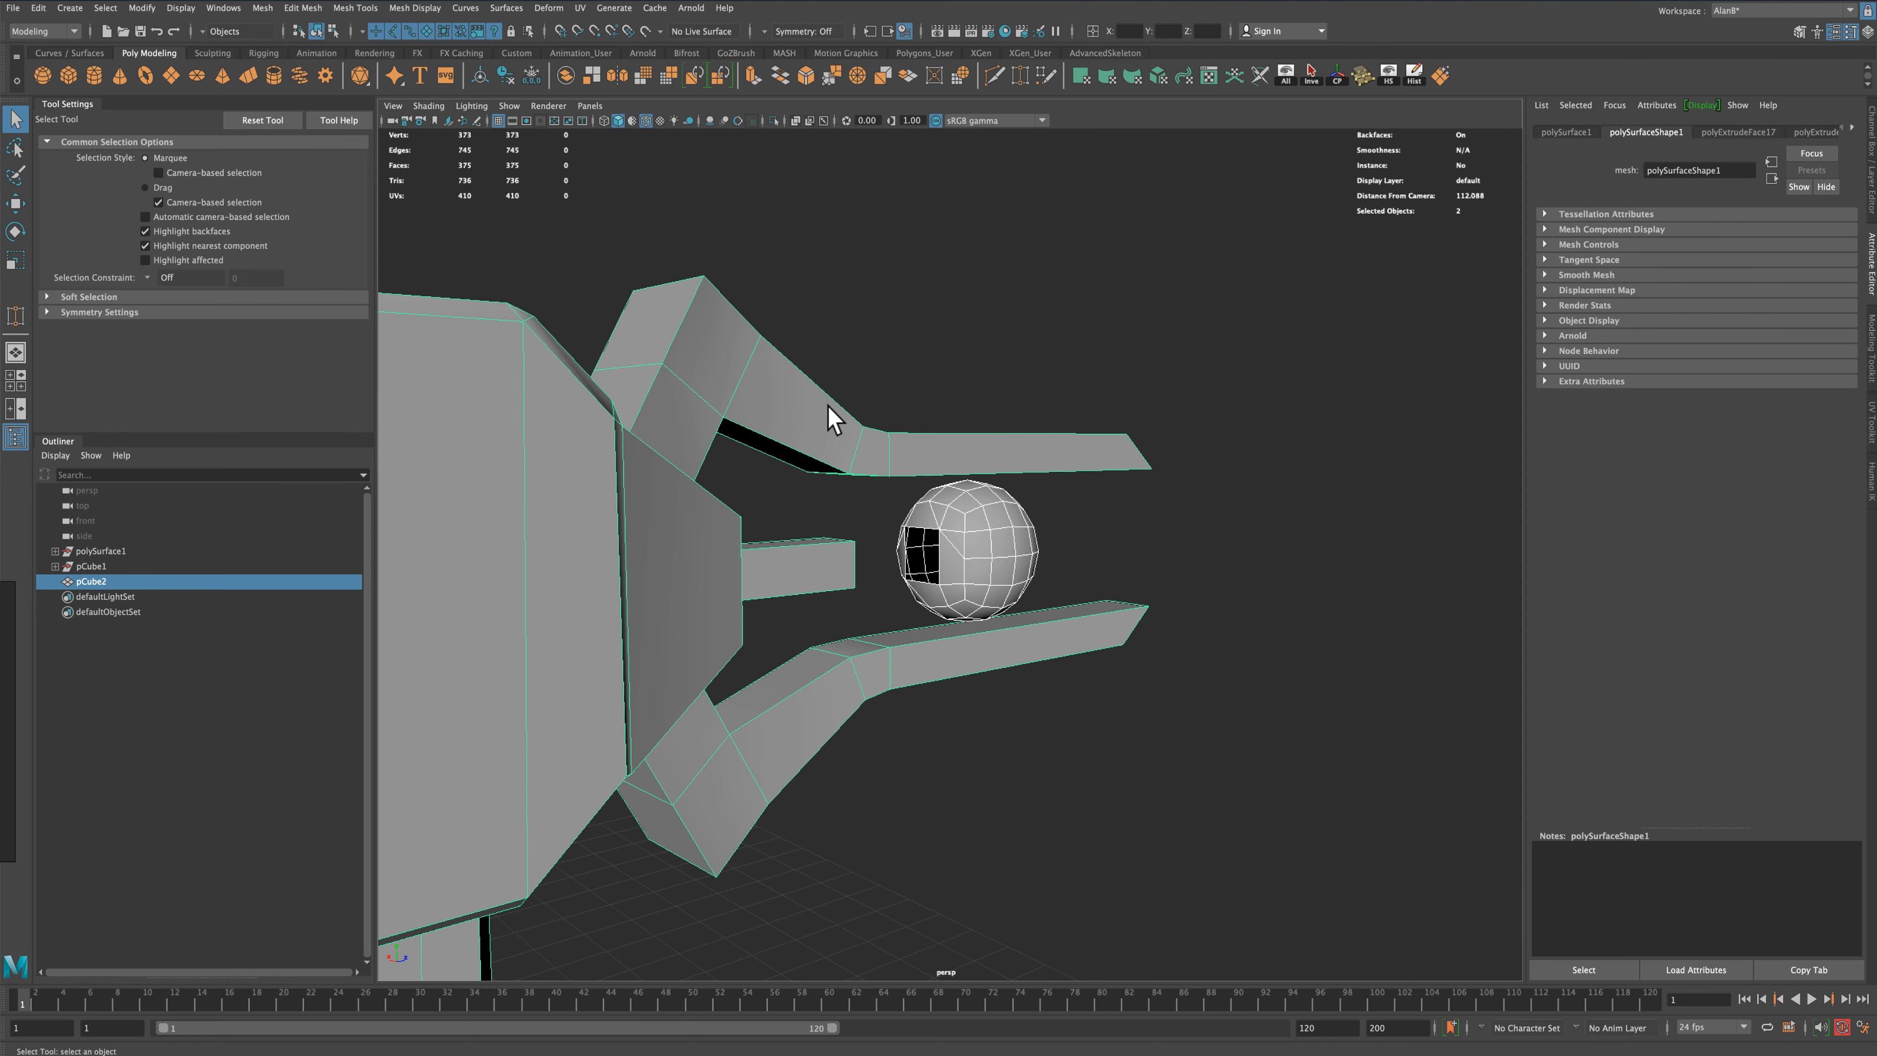
Delete the rod's end face that points toward the sphere's square hole
scroll(850, 451, up, 3)
right_drag(970, 509, 970, 480)
double_click(936, 541)
alt+drag(1167, 489, 1056, 495)
mouse_move(828, 523)
right_down()
mouse_move(829, 571)
mouse_move(800, 536)
mouse_move(817, 533)
right_up()
click(825, 544)
key(Delete)
Bridge the rod's open end to the sphere's hole with 0 divisions and a linear curve, and return to object mode
click(825, 544)
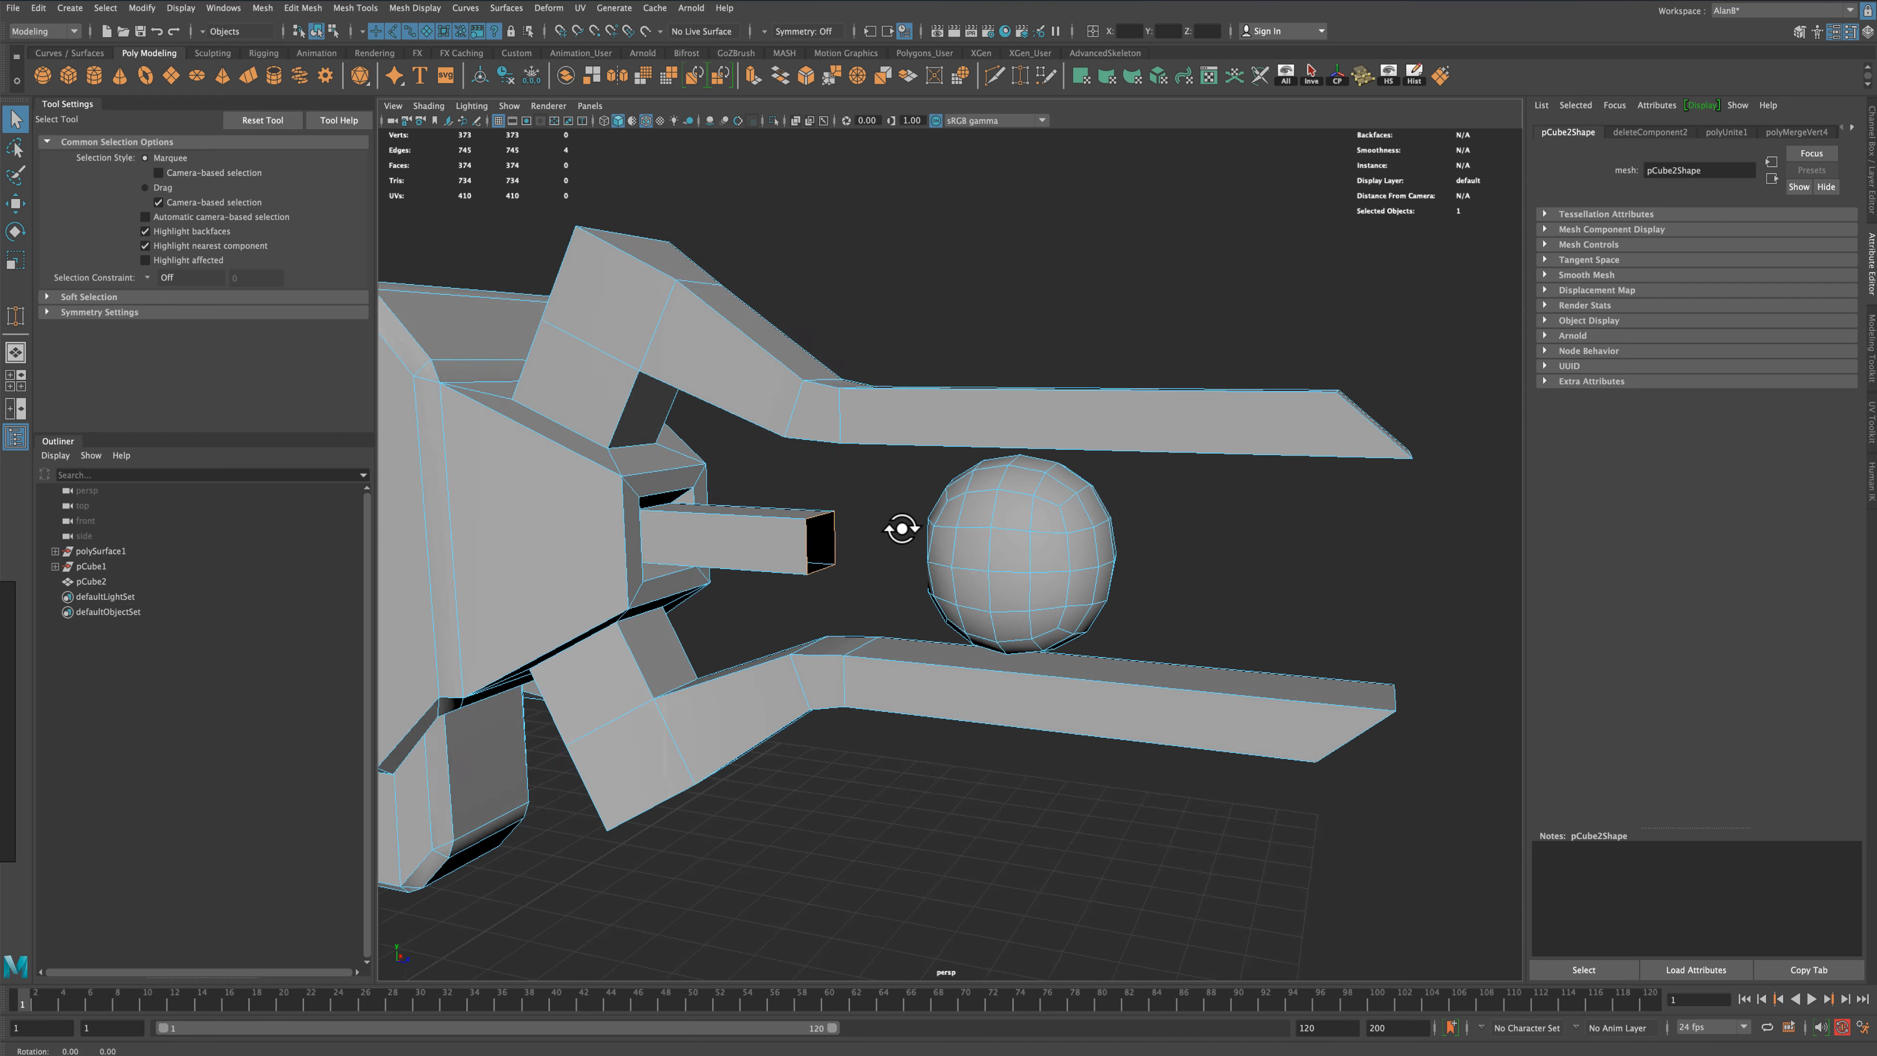
alt+drag(901, 528, 920, 577)
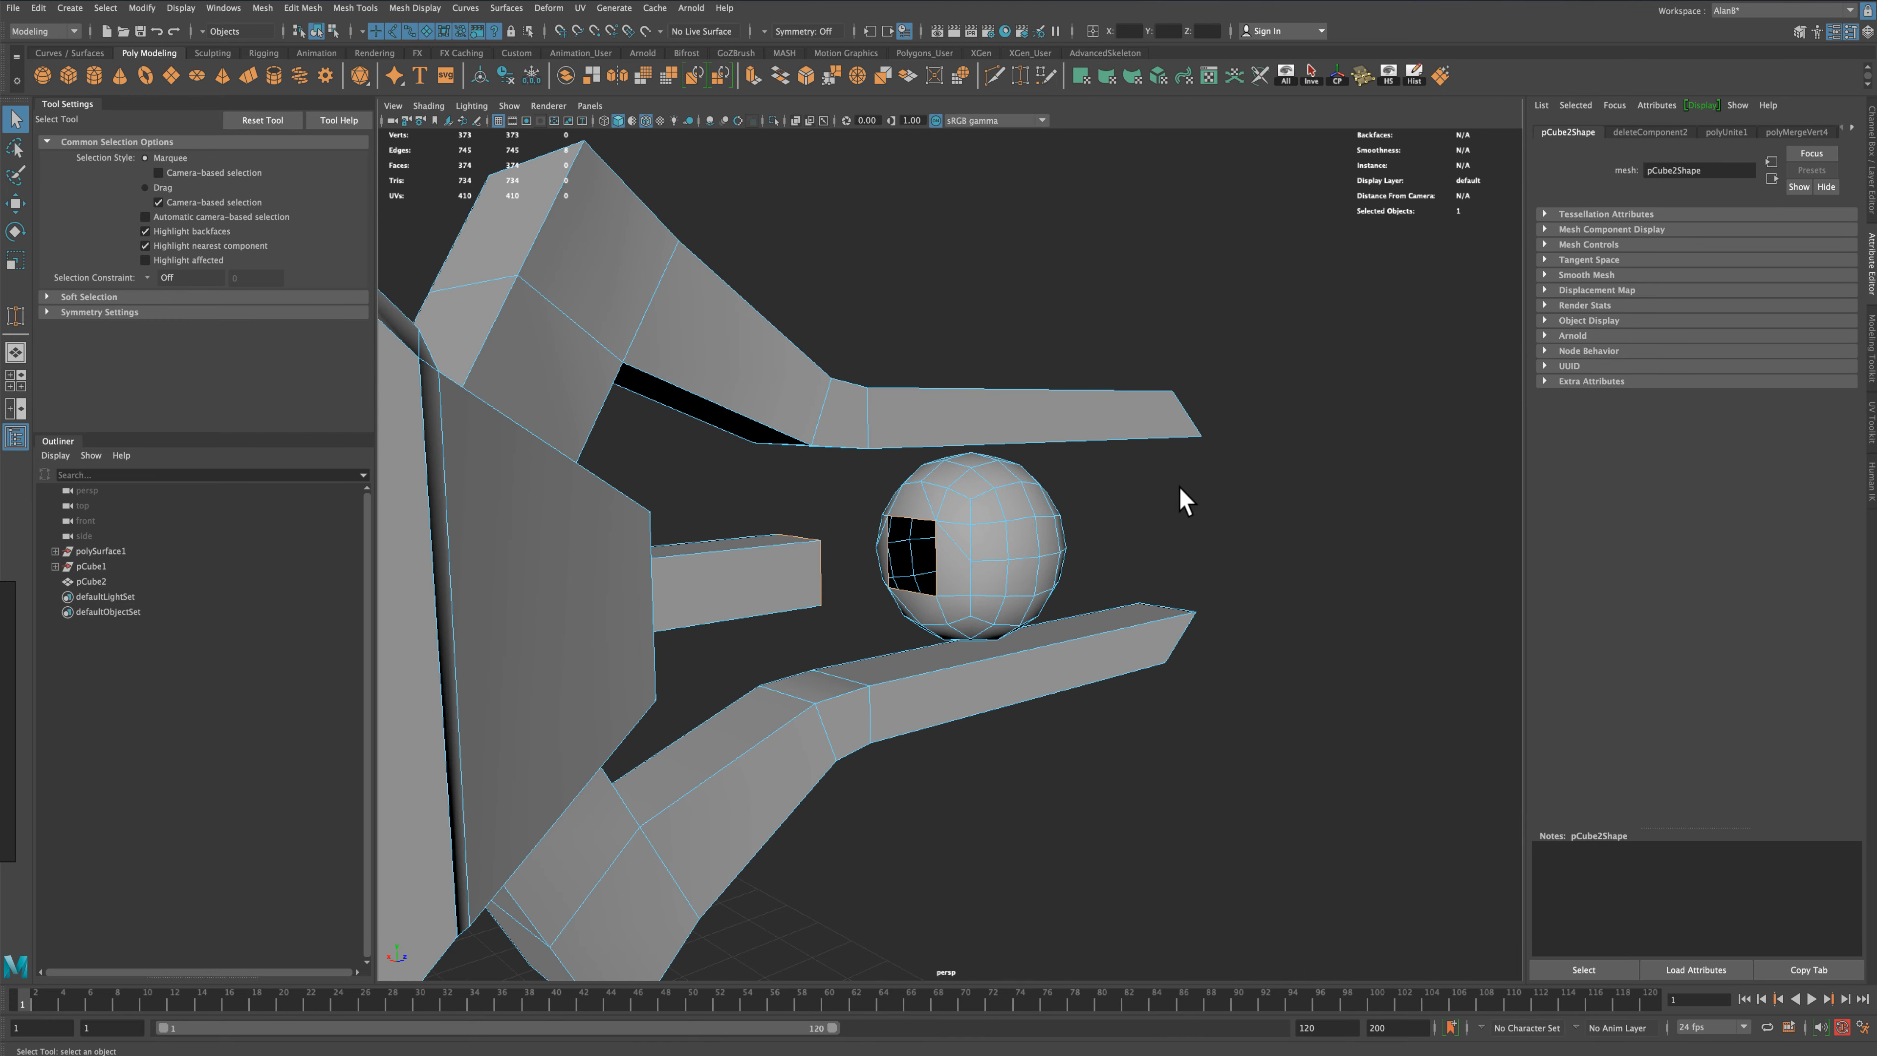
alt+drag(1180, 500, 1183, 527)
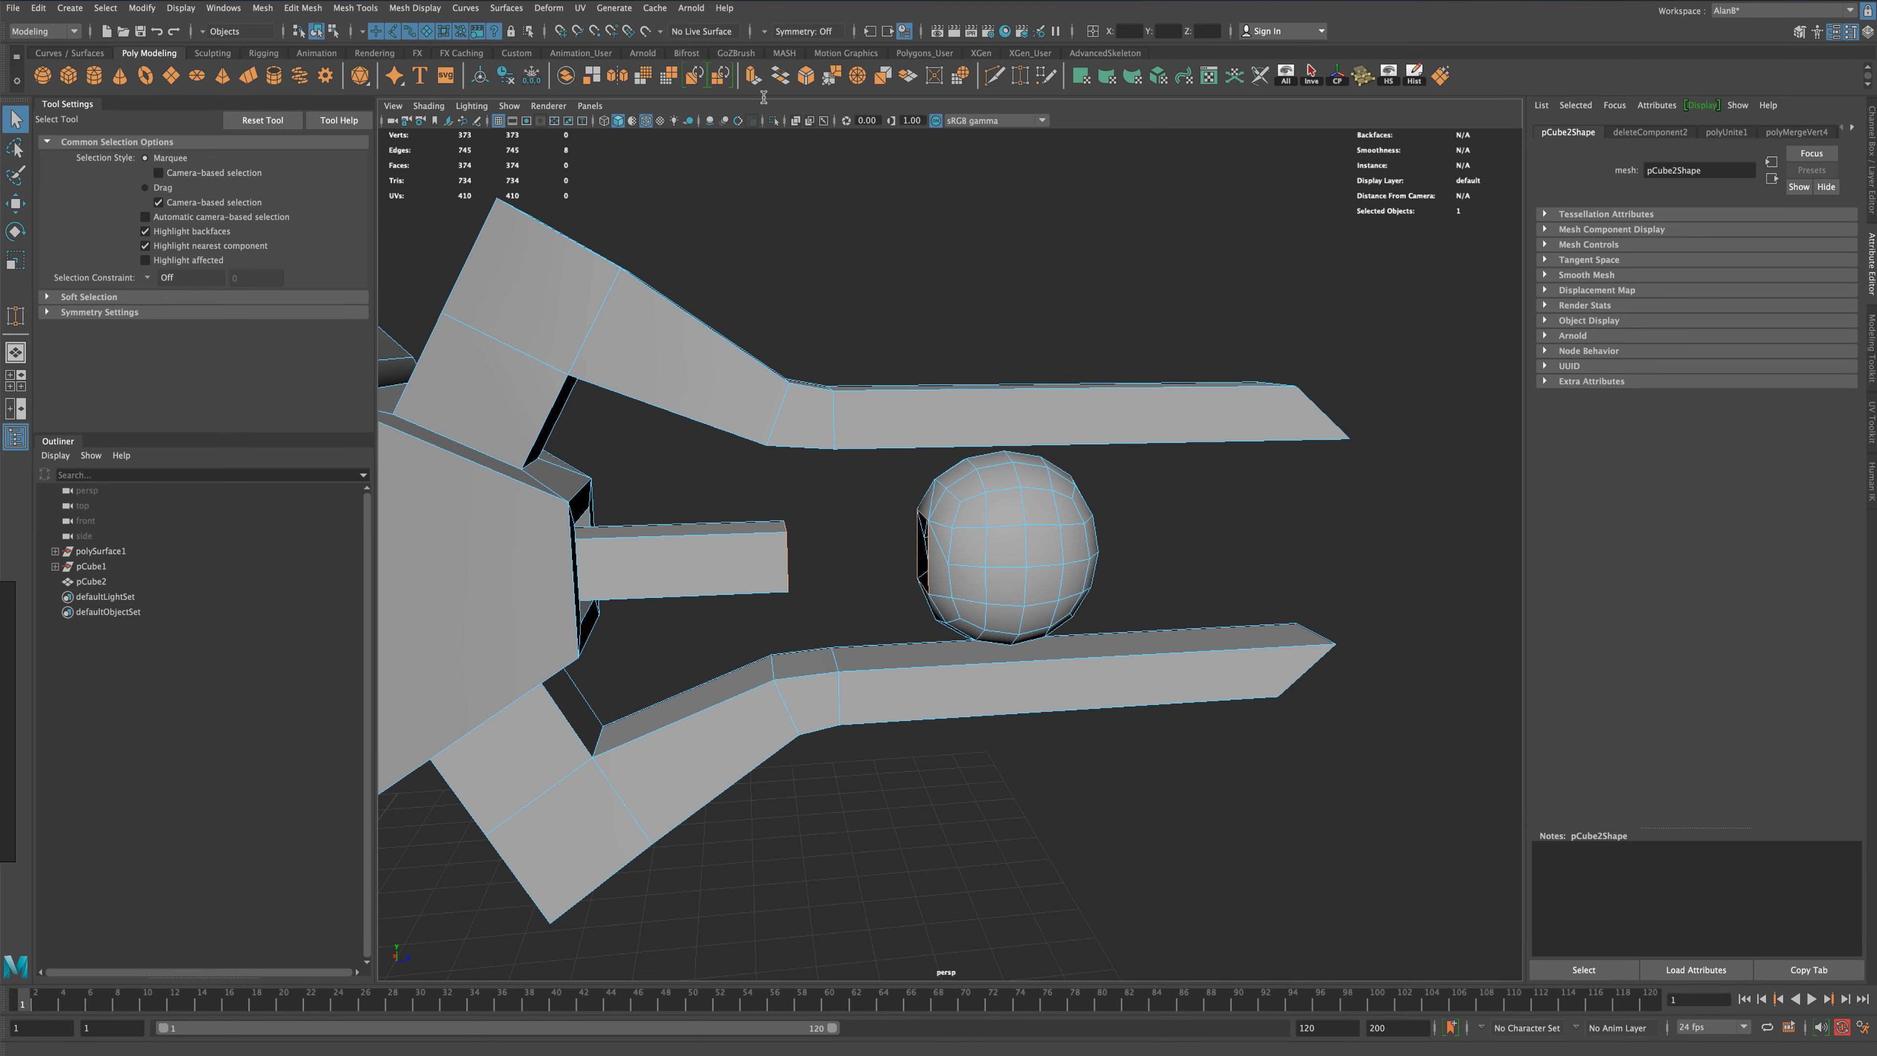
click(784, 75)
alt+drag(845, 292, 990, 273)
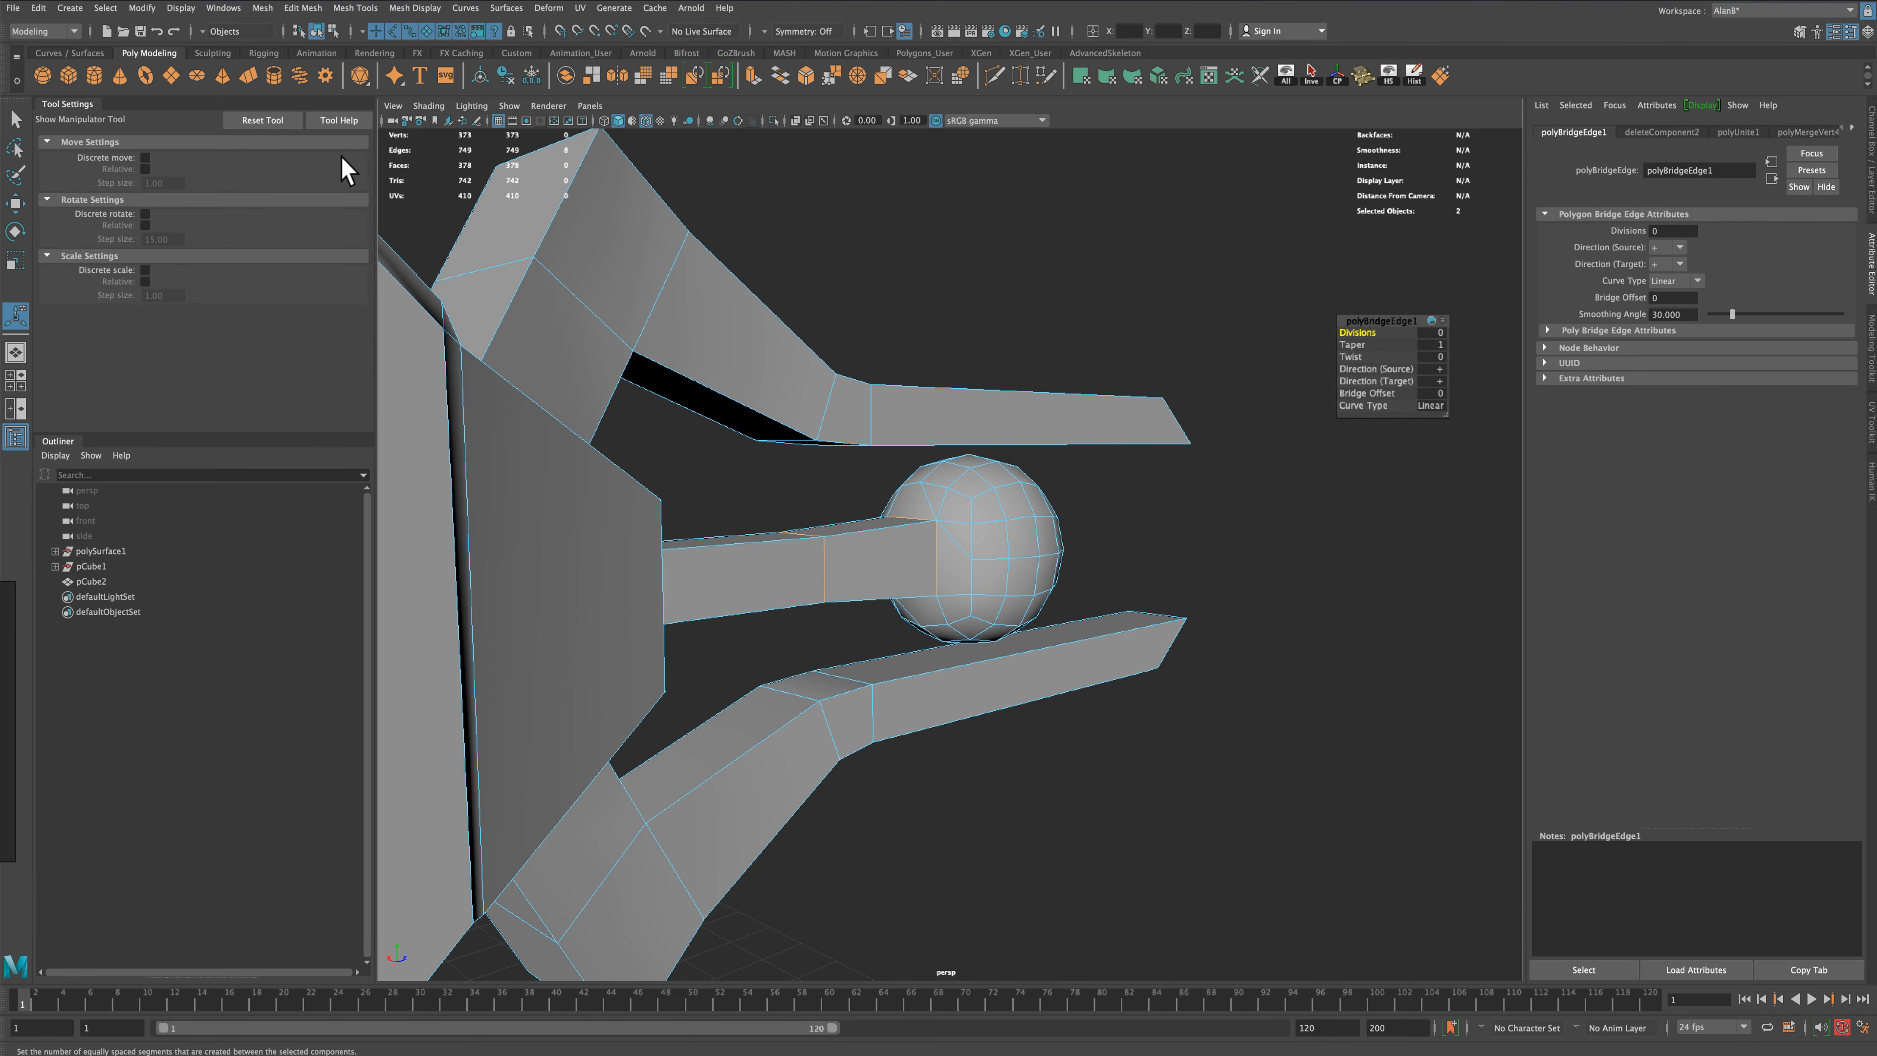
key(q)
right_drag(976, 557, 1024, 541)
click(1144, 548)
Examine the whole model from several sides, including how the rod connects to the sphere
scroll(1150, 556, down, 5)
alt+drag(1157, 572, 867, 586)
scroll(981, 656, down, 4)
alt+drag(982, 656, 1086, 684)
alt+middle_drag(1086, 684, 992, 607)
mouse_move(992, 608)
alt+mouse_down()
mouse_move(910, 621)
mouse_move(972, 623)
alt+mouse_up()
scroll(971, 623, down, 2)
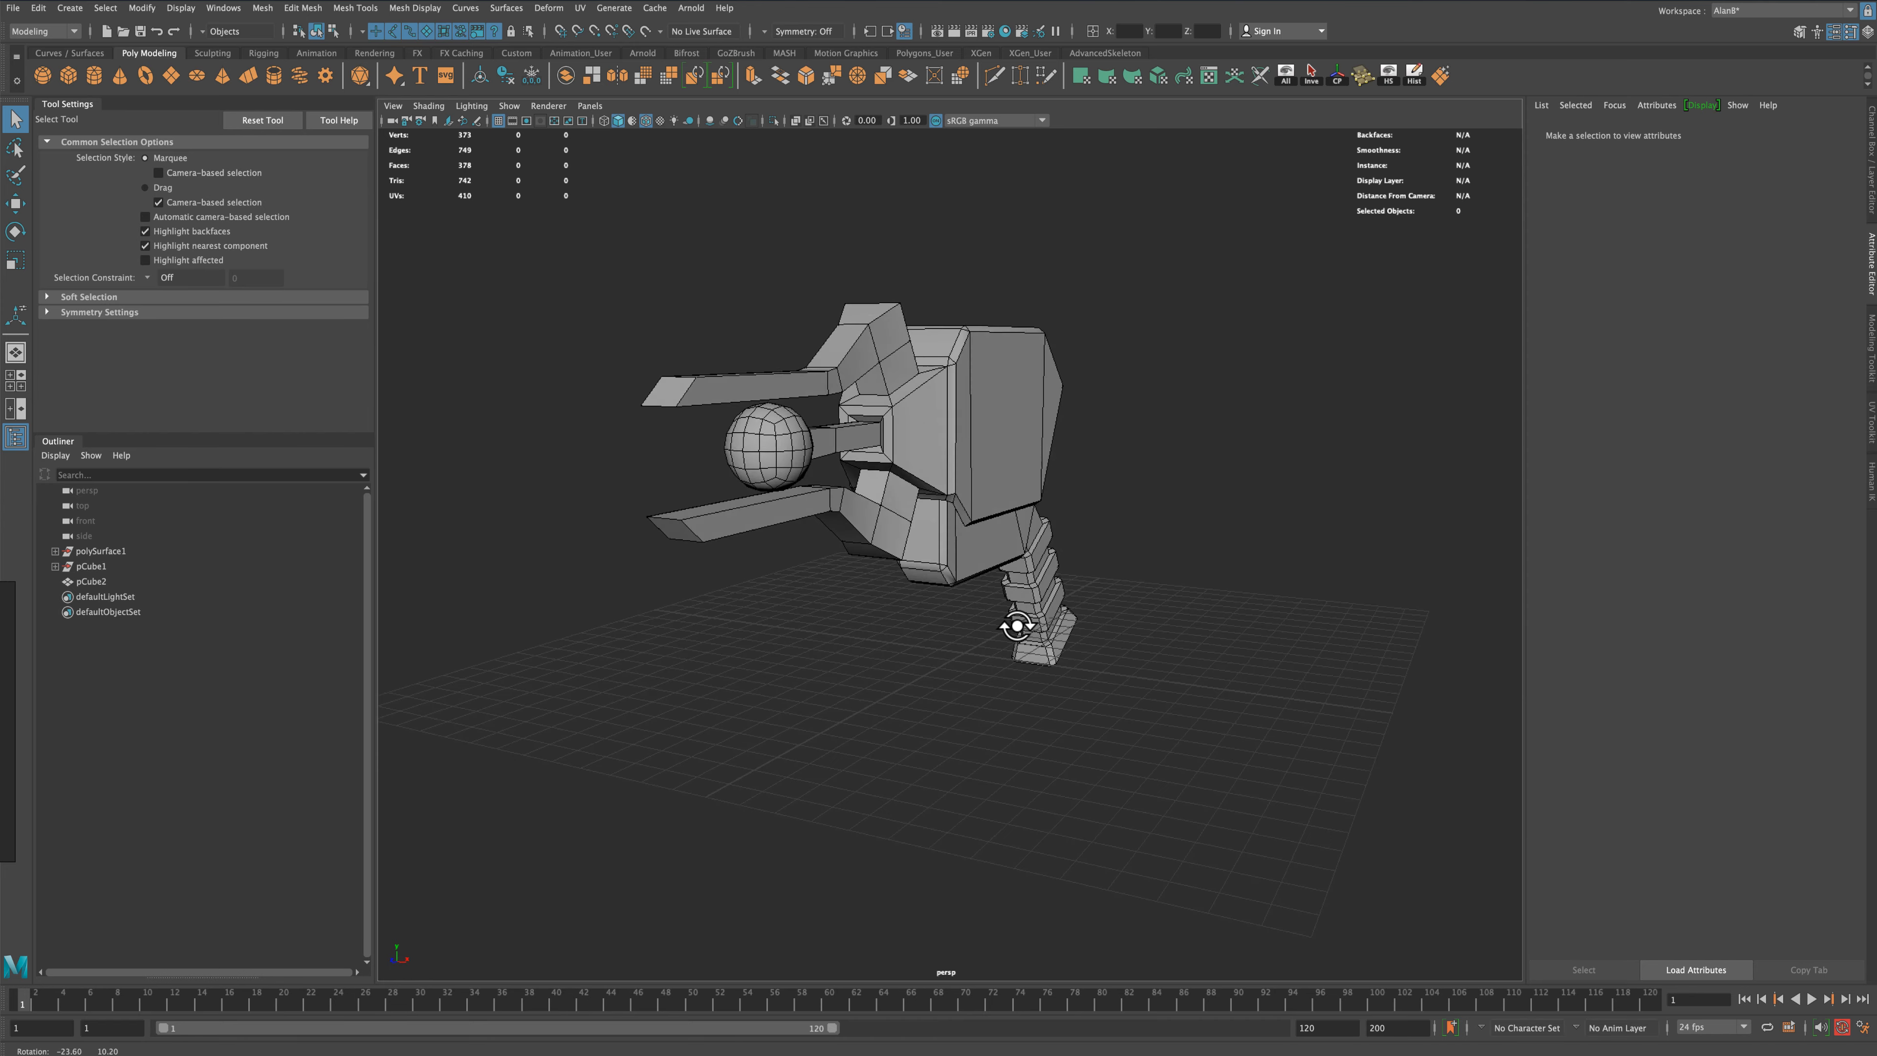
alt+drag(838, 638, 959, 700)
scroll(959, 700, up, 4)
Select the four-by-four block of faces on the sphere's front and flatten it along the Z axis to about 0.42
click(859, 538)
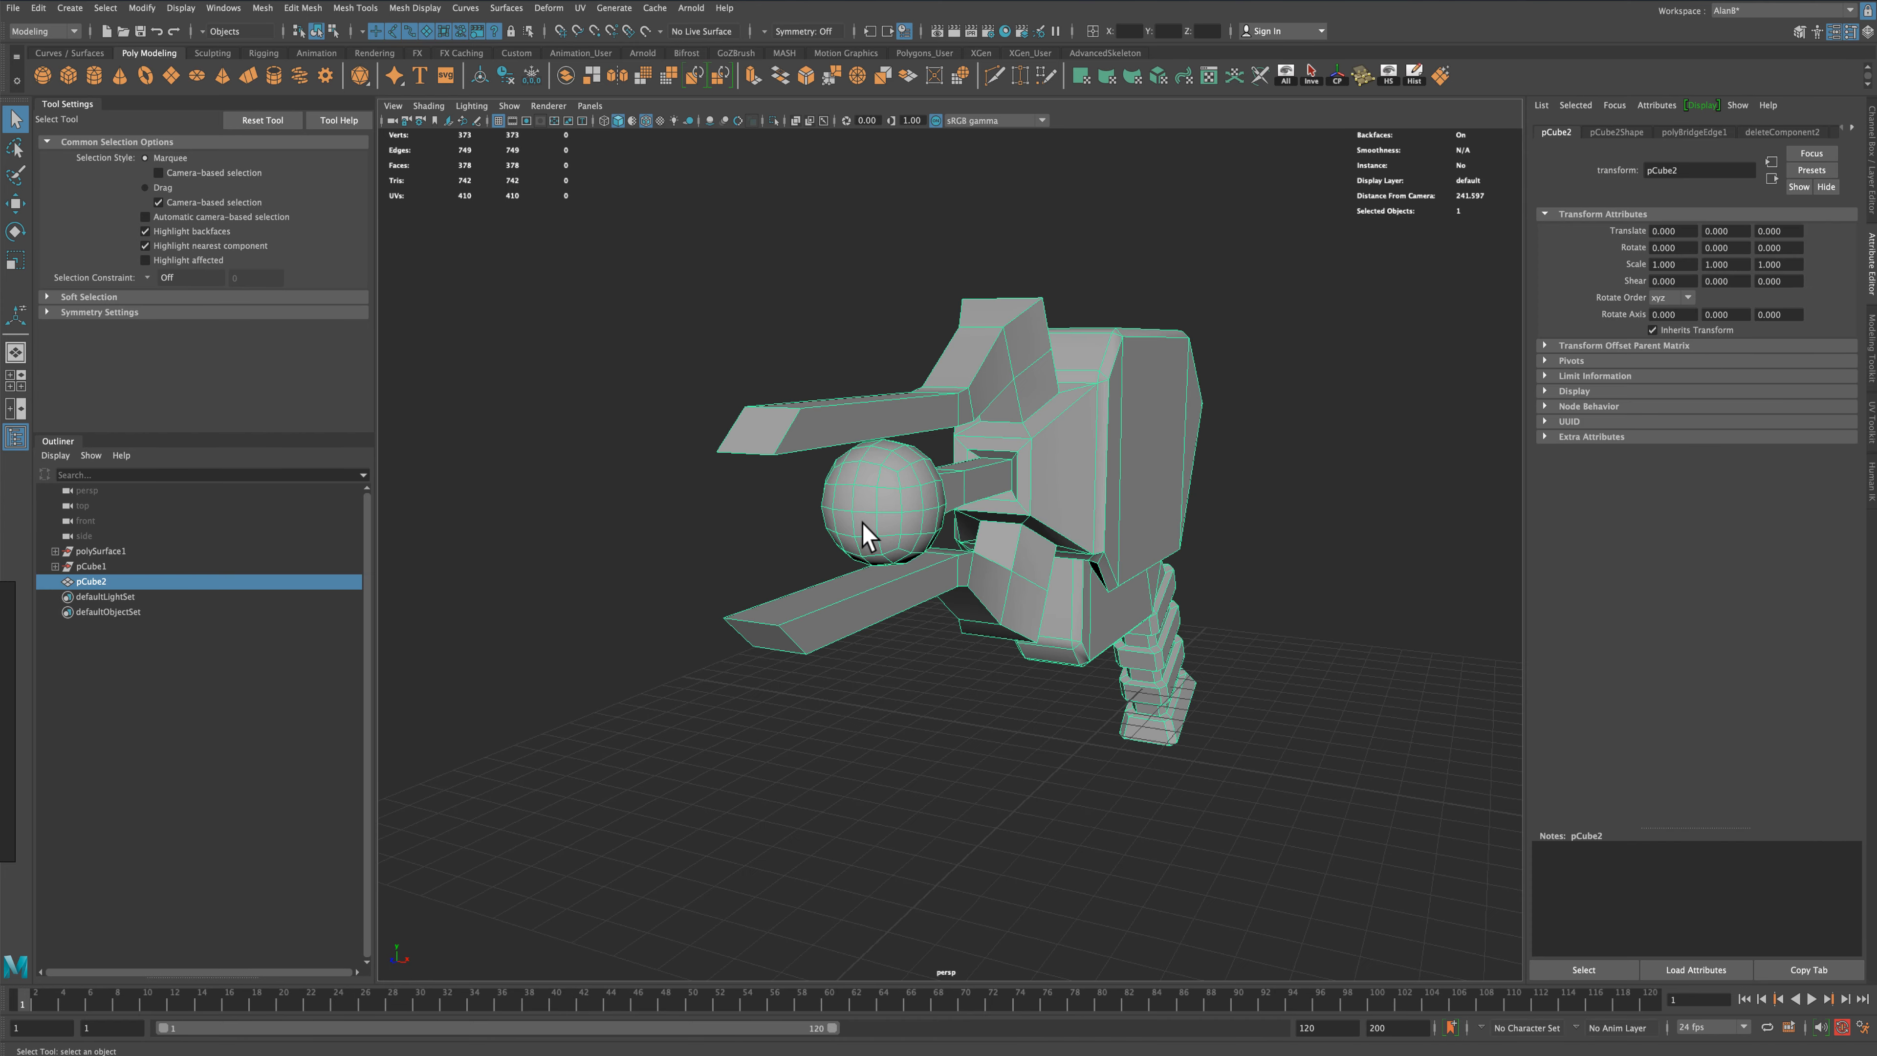
right_drag(859, 539, 861, 529)
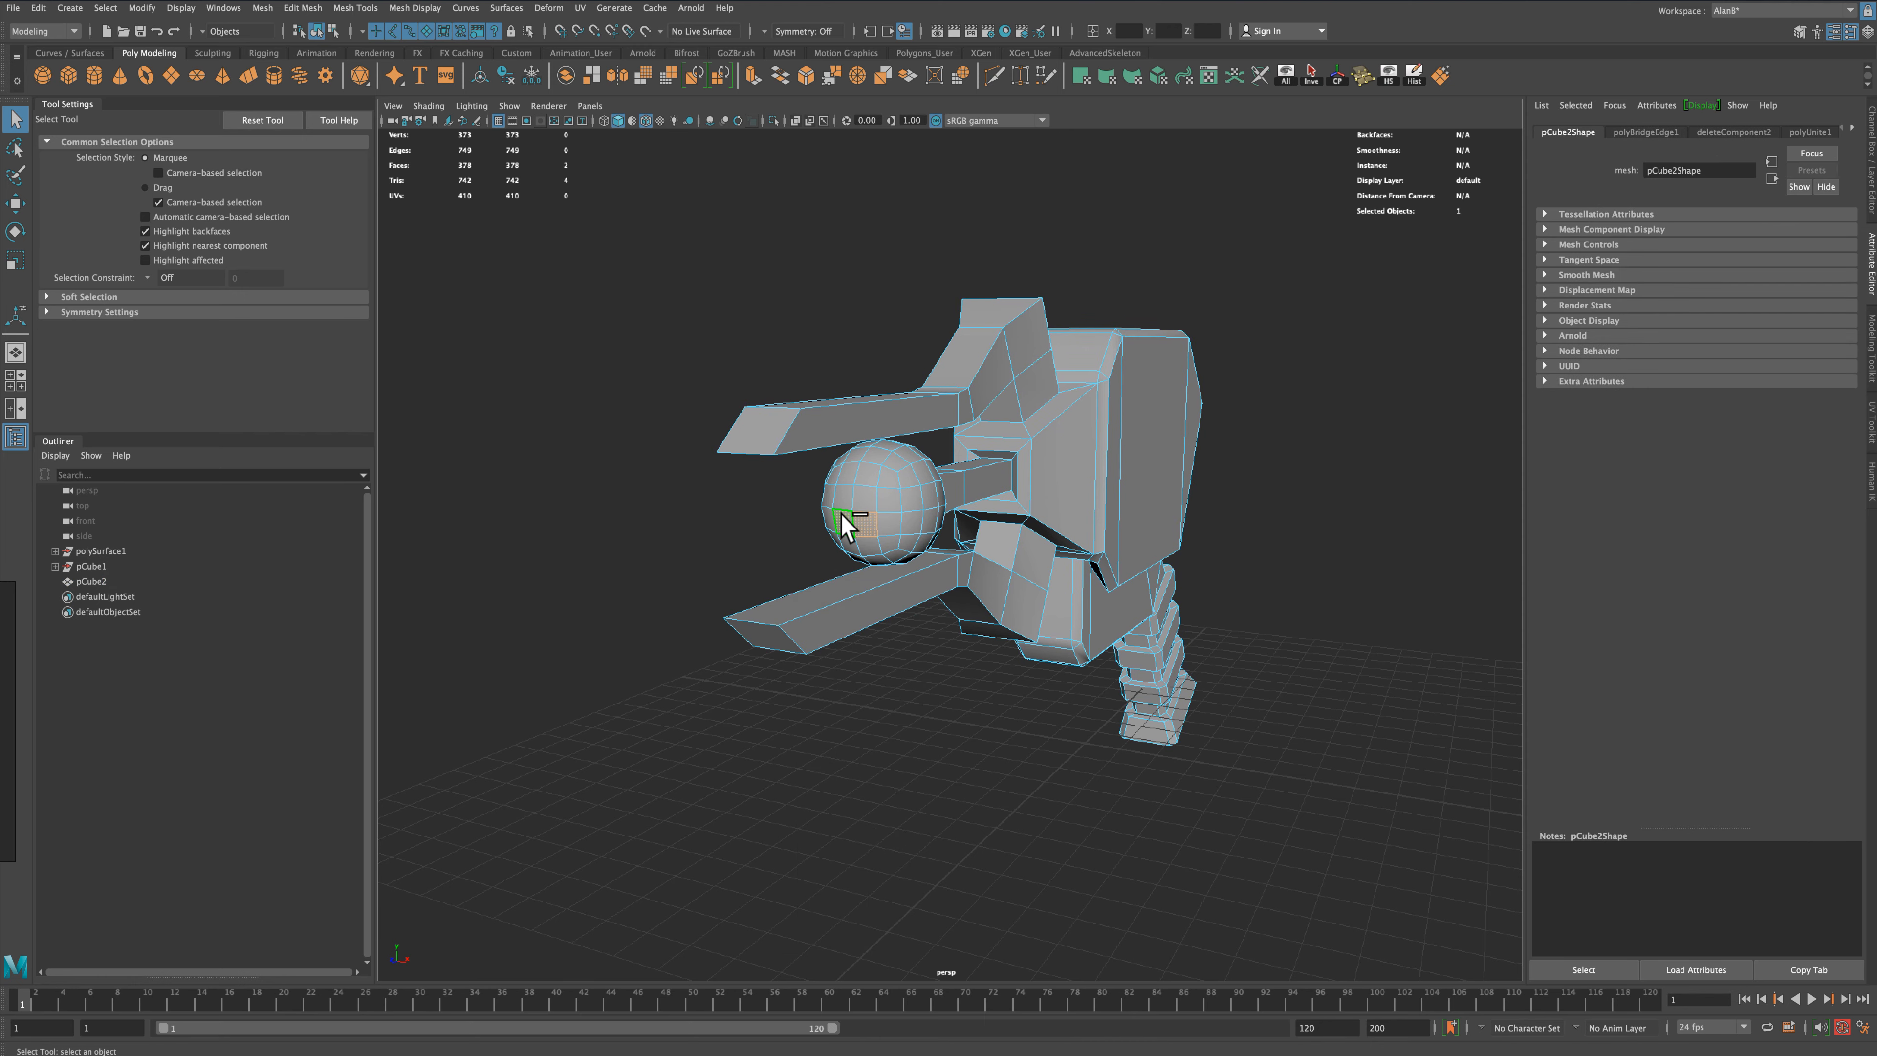
shift+click(862, 504)
mouse_move(758, 595)
alt+mouse_down()
mouse_move(670, 583)
mouse_move(756, 584)
alt+mouse_up()
alt+middle_drag(760, 596, 859, 734)
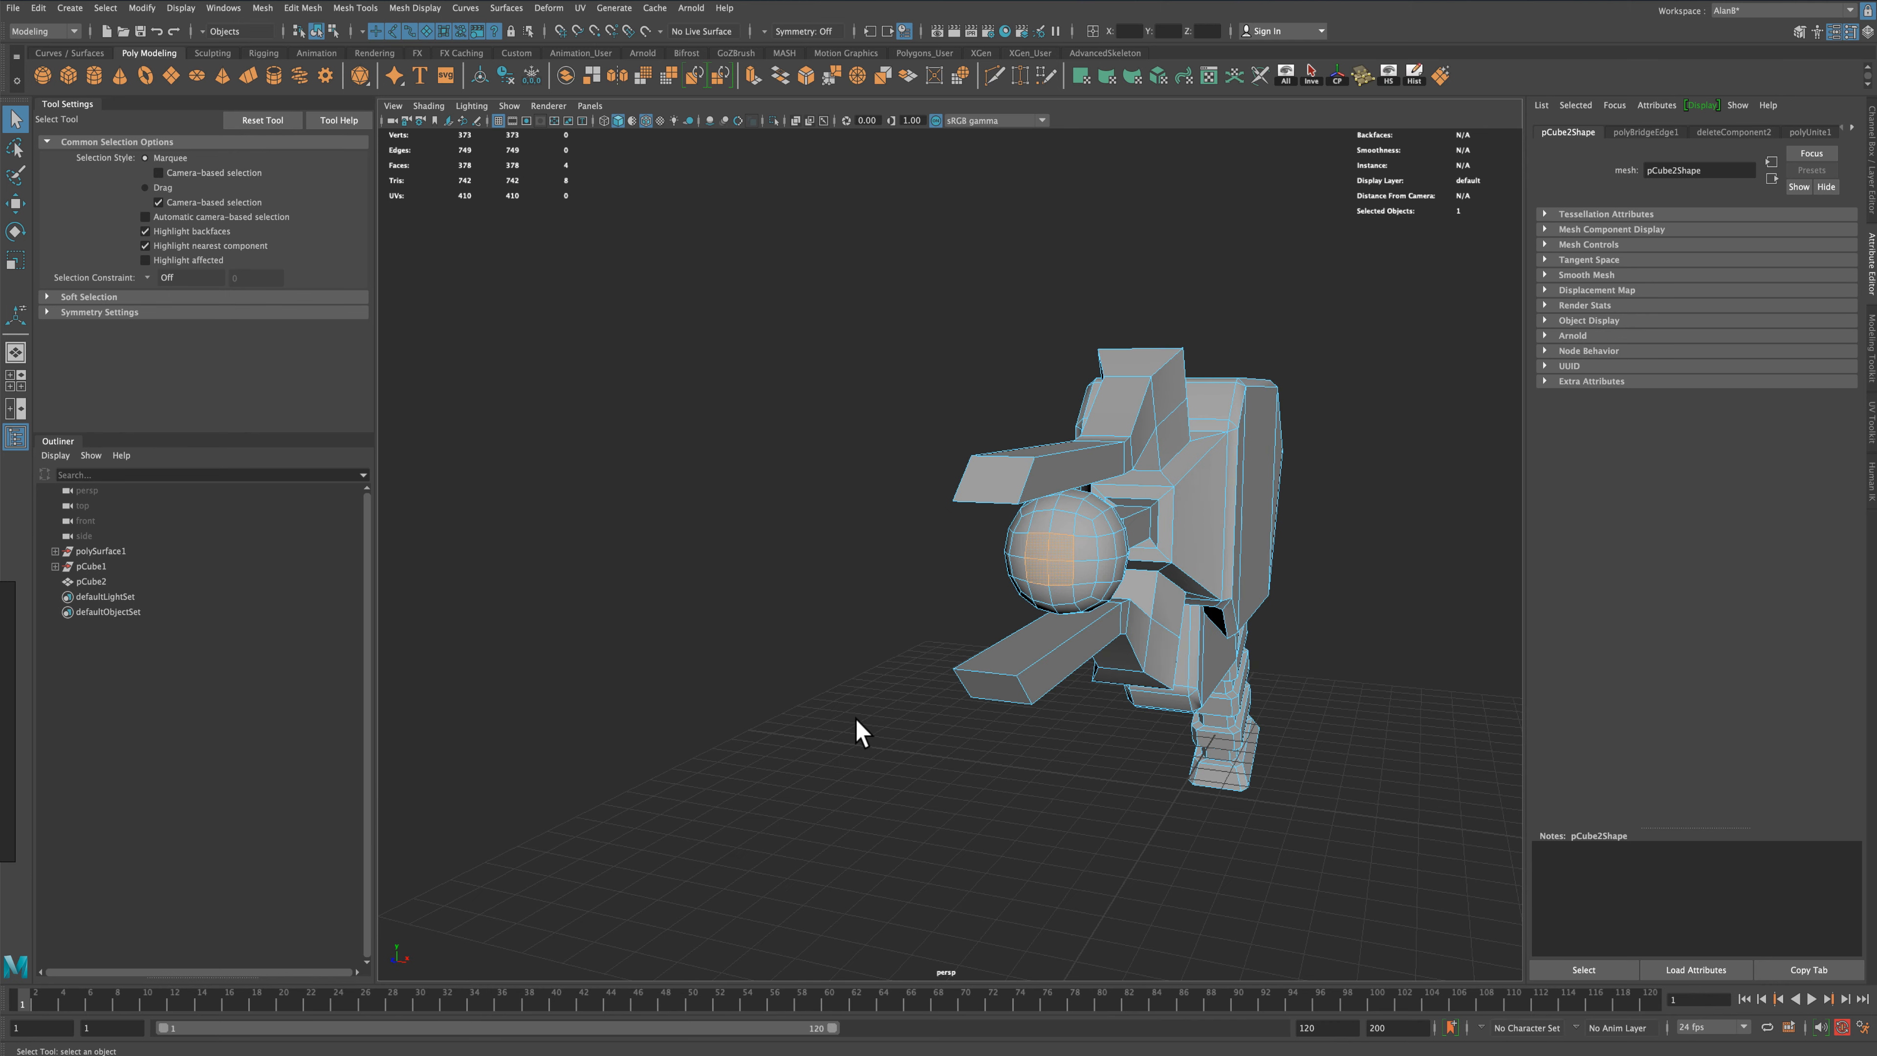
scroll(833, 683, up, 5)
mouse_move(1057, 633)
shift+mouse_down()
mouse_move(1081, 518)
mouse_move(1010, 501)
mouse_move(989, 560)
shift+mouse_up()
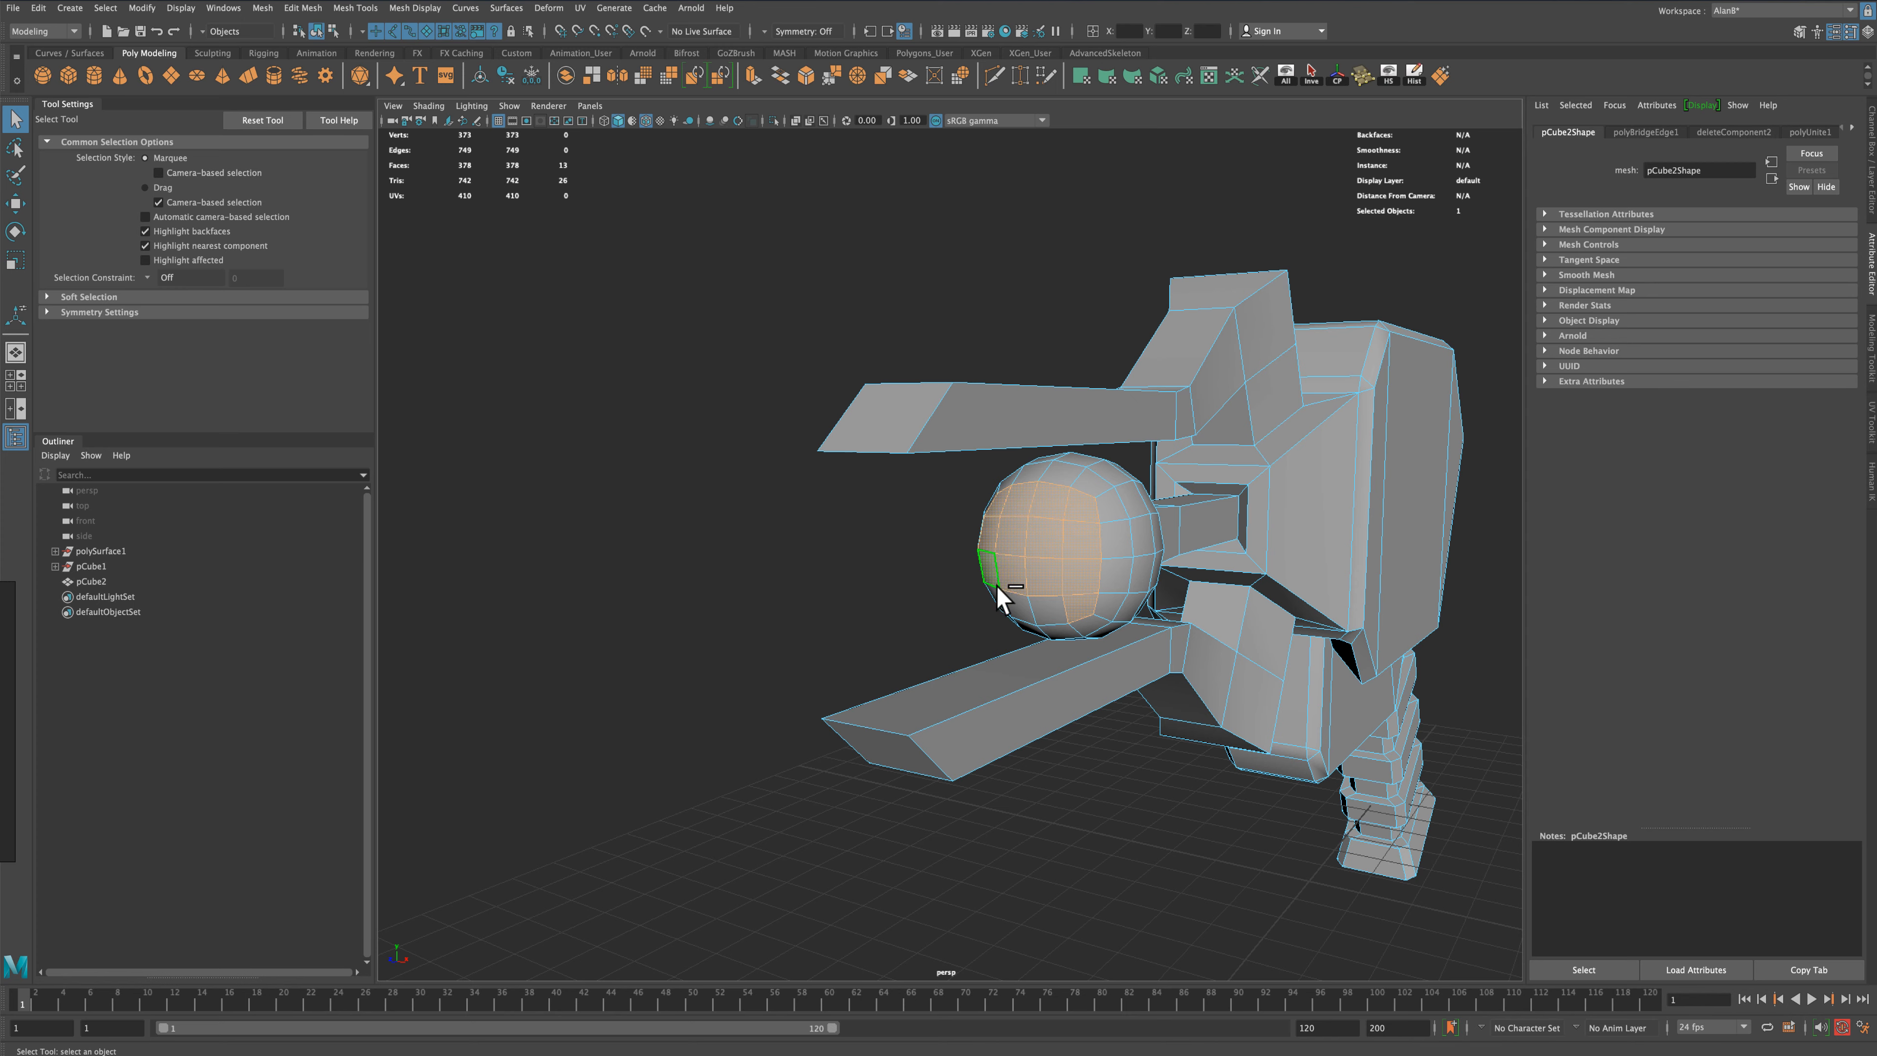
shift+click(1031, 610)
alt+drag(860, 600, 801, 591)
key(r)
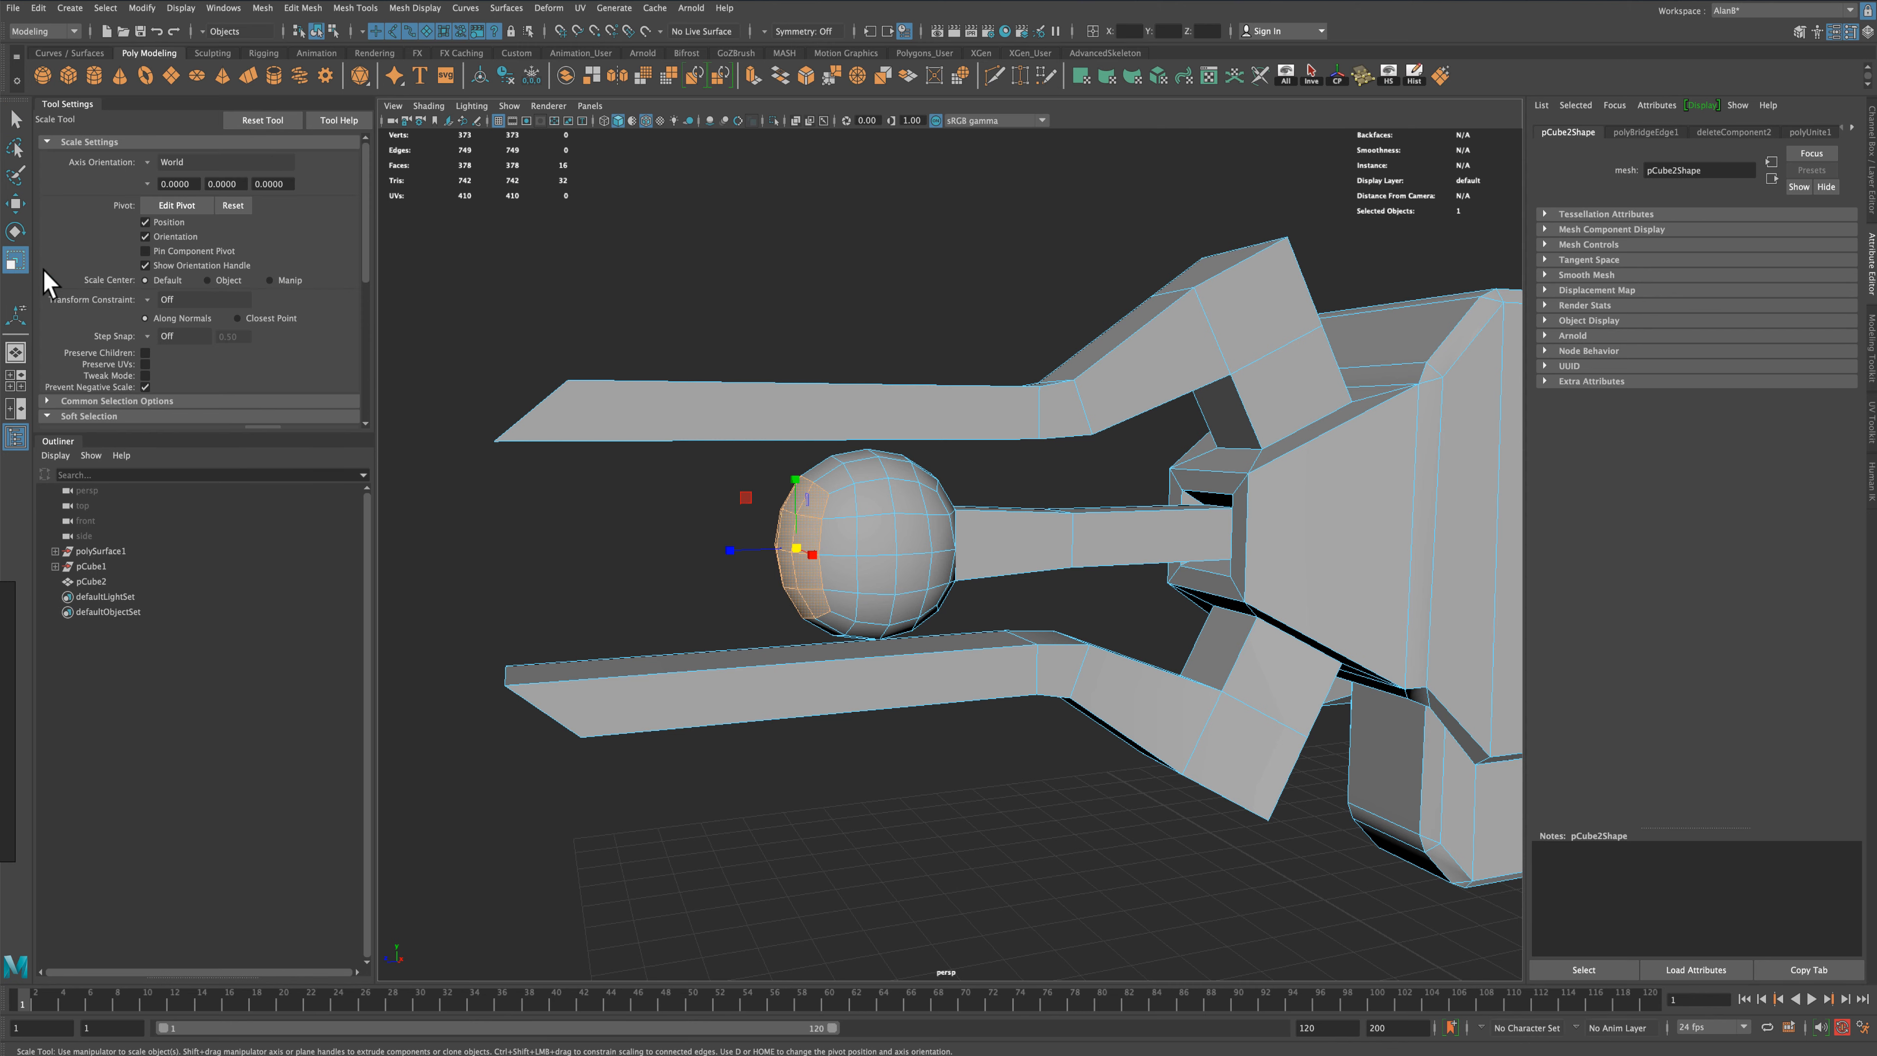
drag(723, 548, 766, 549)
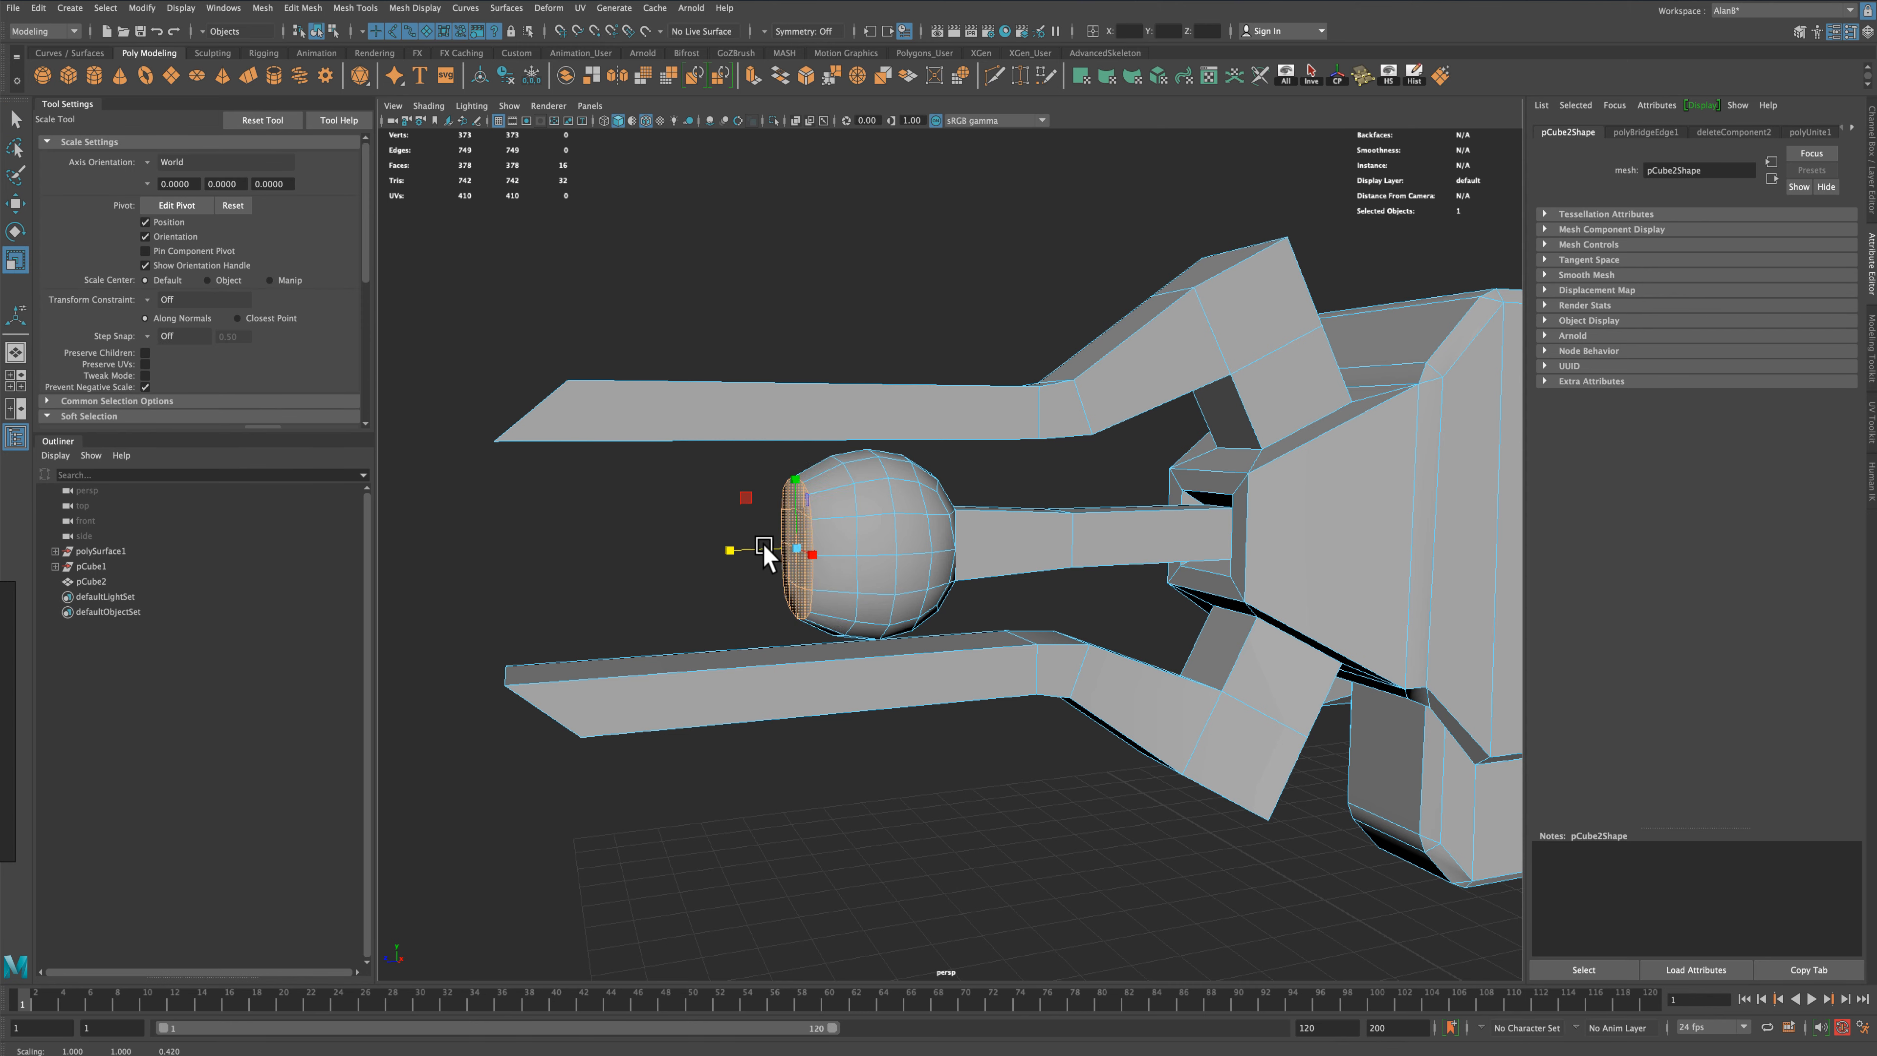
alt+drag(644, 554, 705, 559)
alt+drag(612, 510, 624, 537)
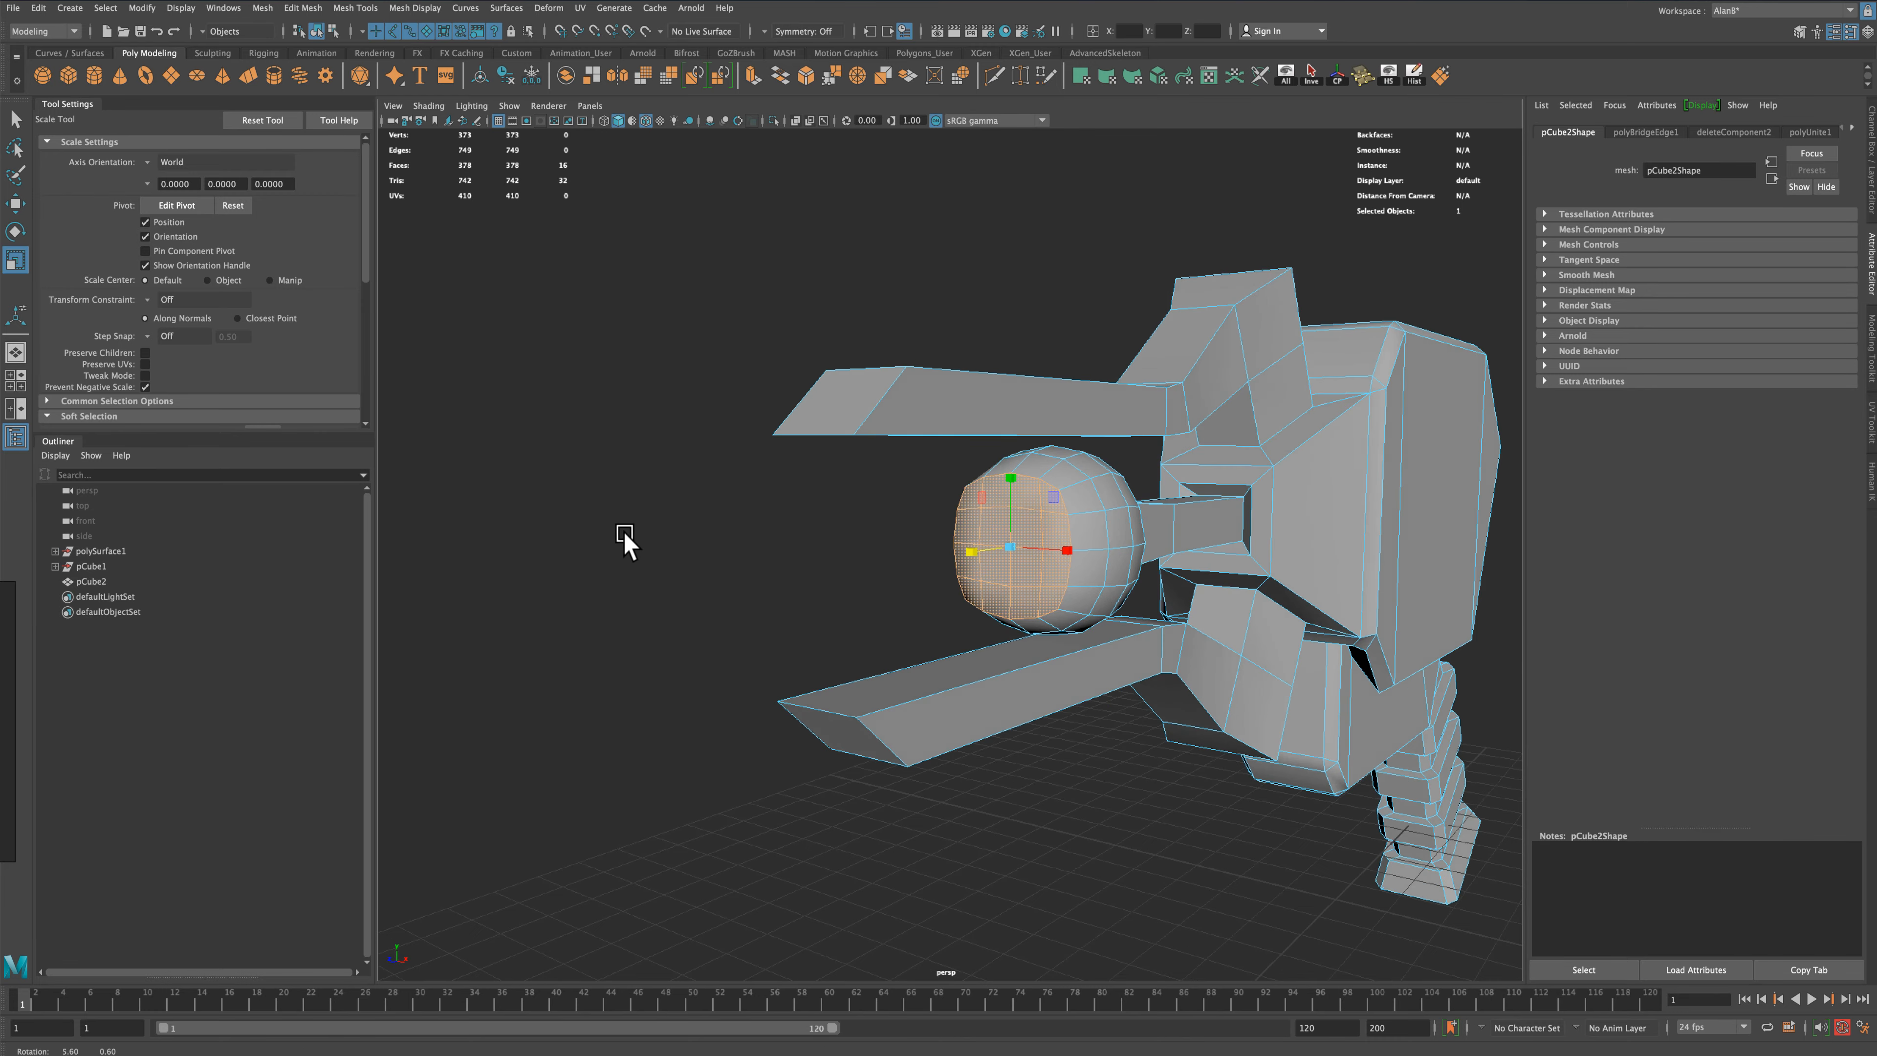
Shrink the face selection to the central four faces and extrude them forward by about 17.45
click(16, 118)
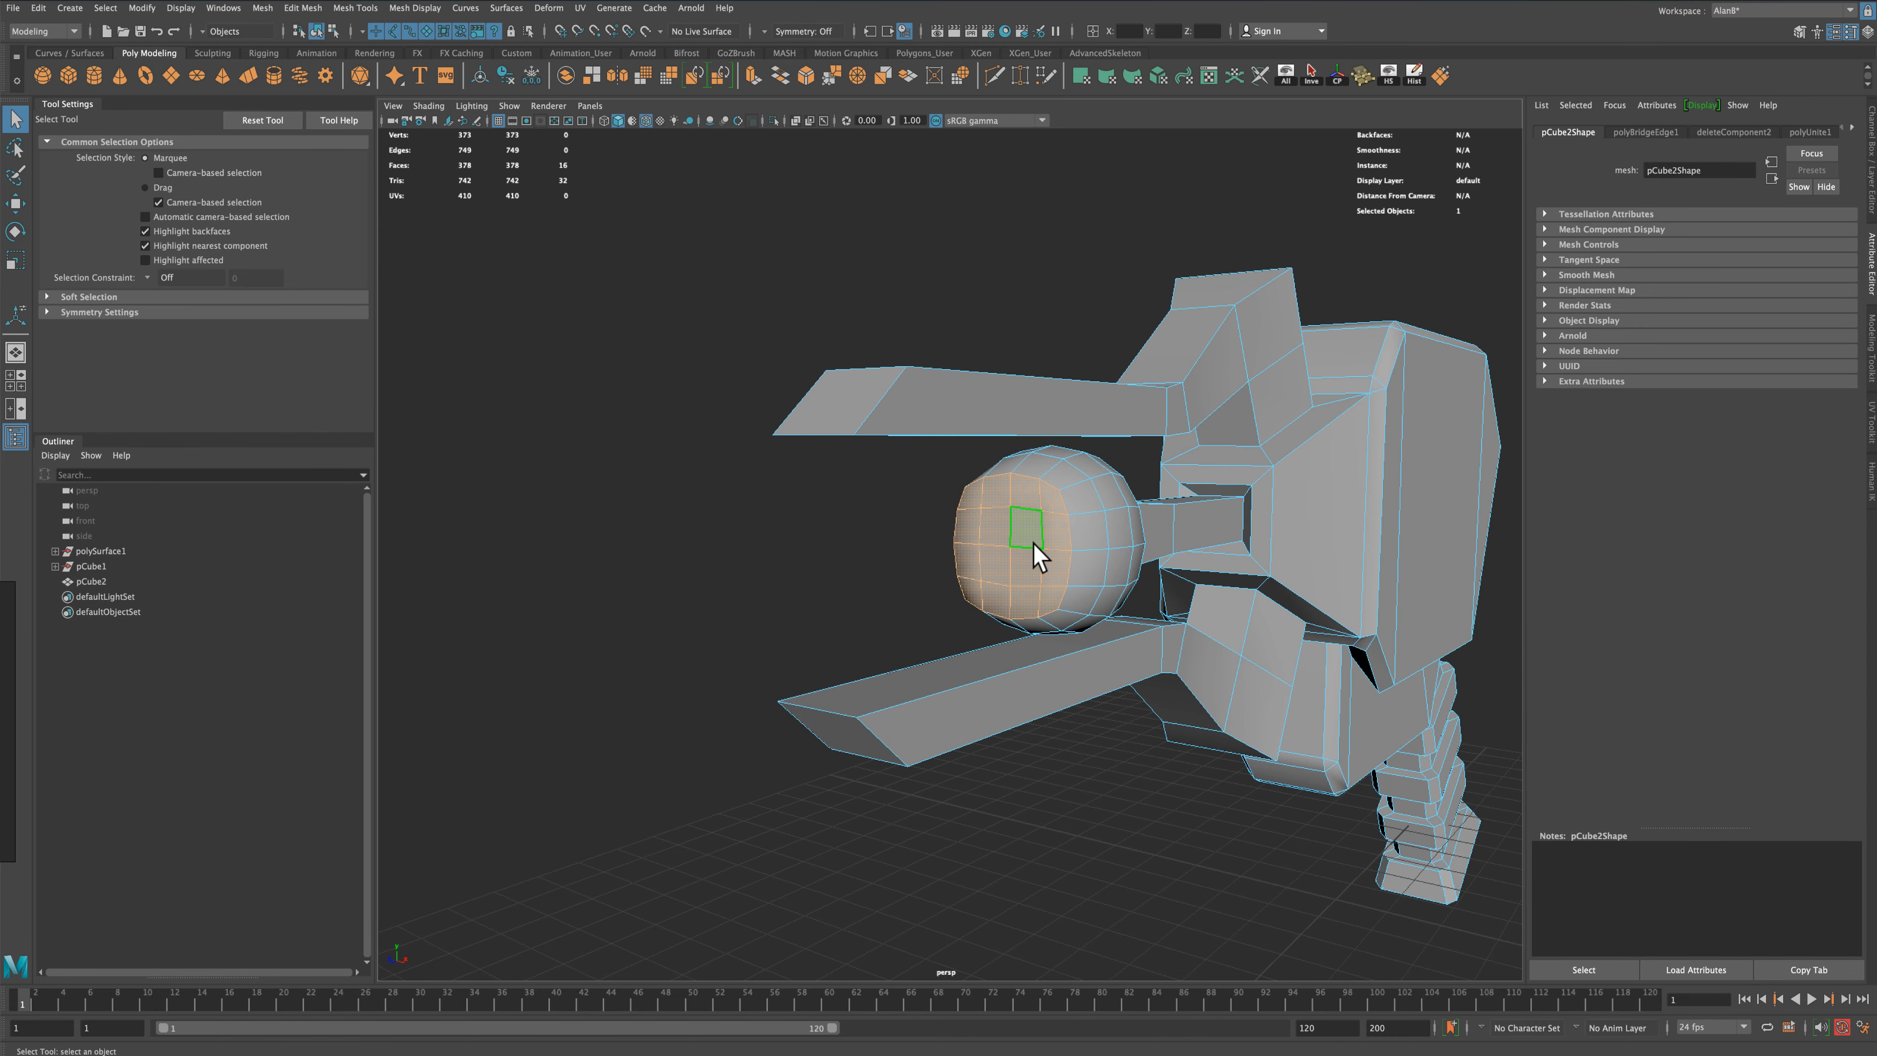
key(ctrl+less)
alt+drag(954, 566, 805, 586)
scroll(850, 600, up, 3)
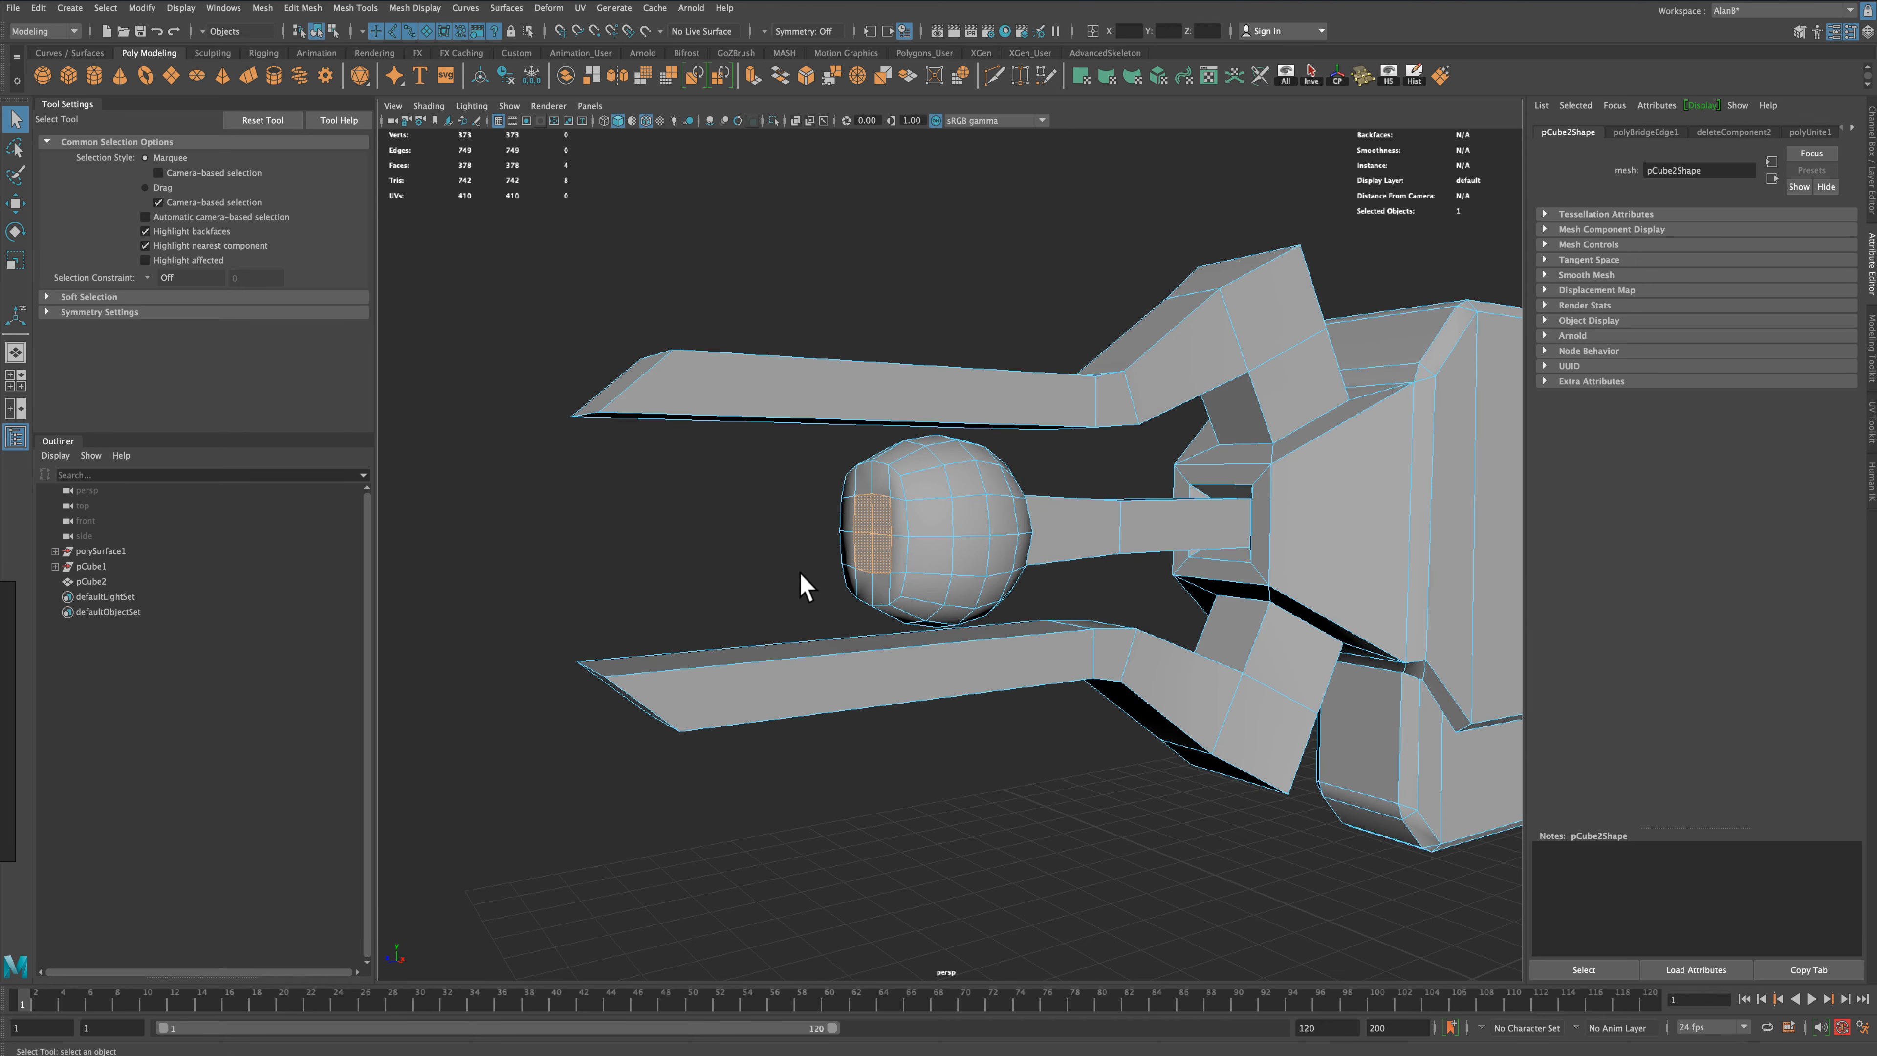
click(752, 74)
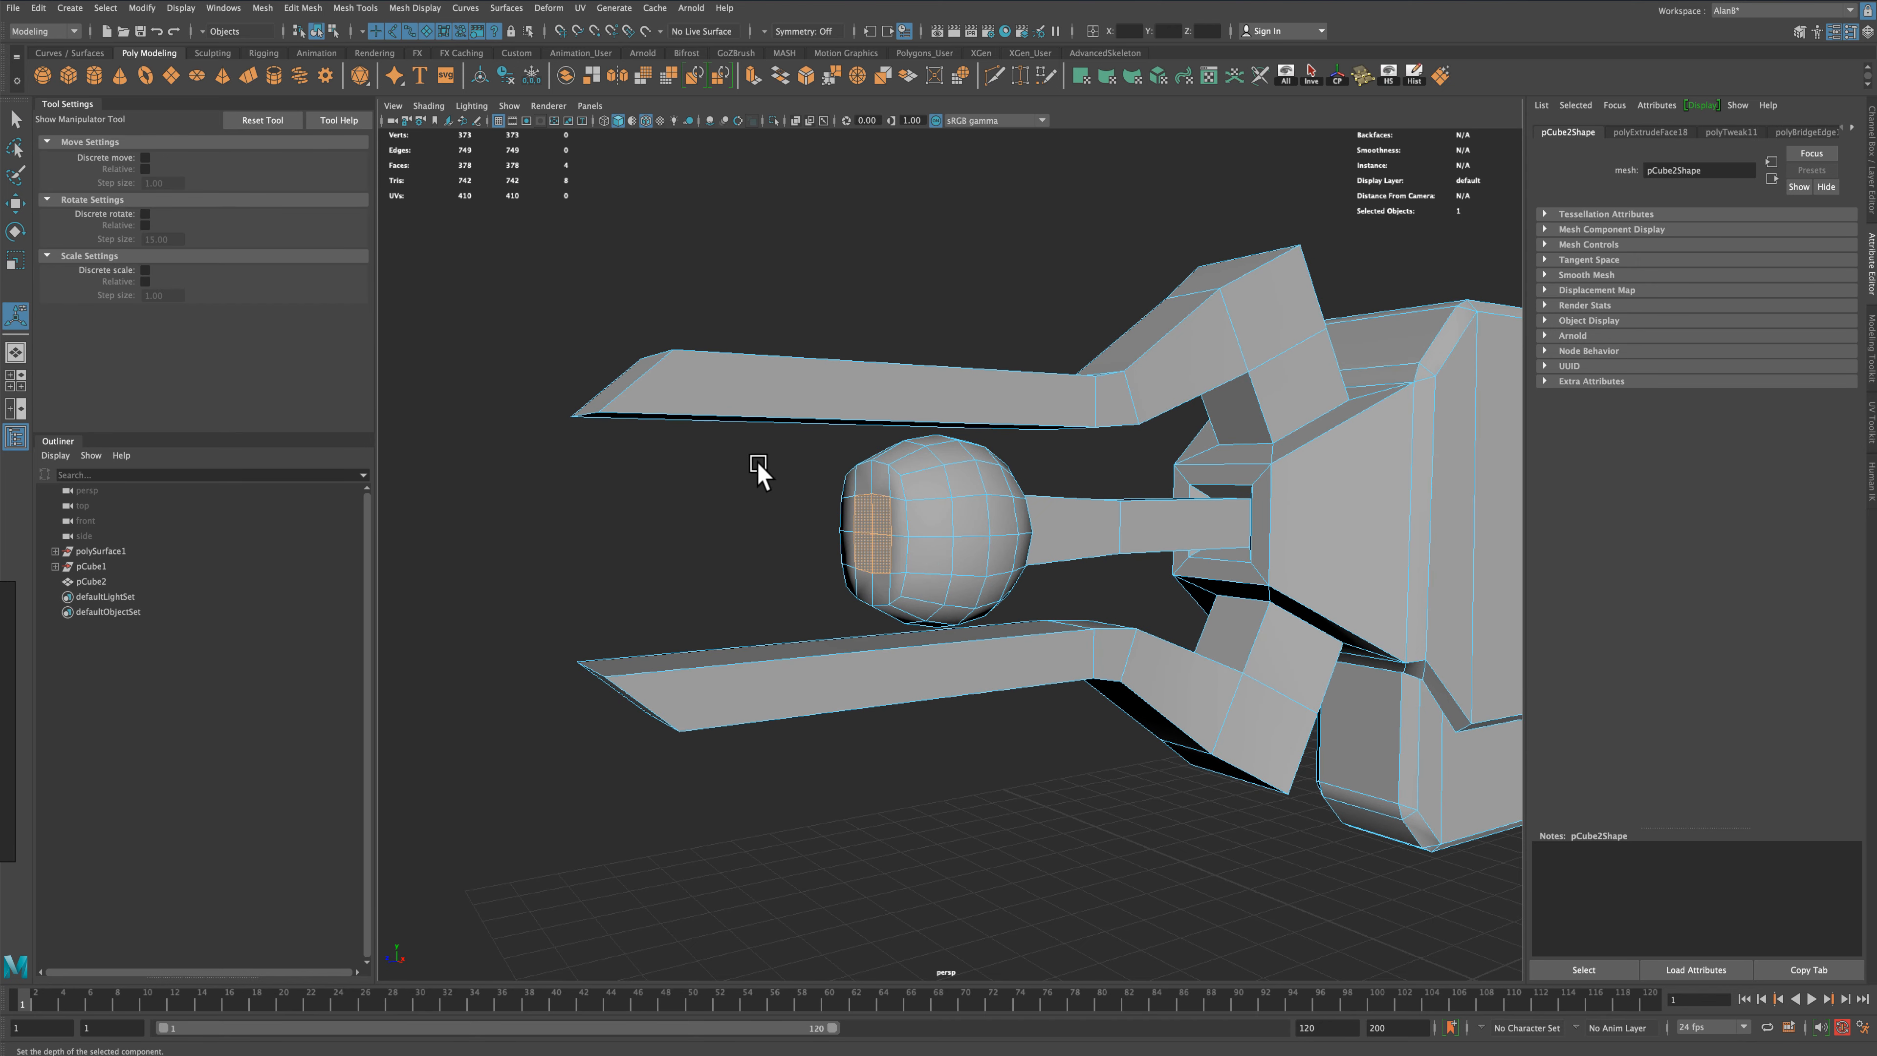
drag(816, 551, 642, 551)
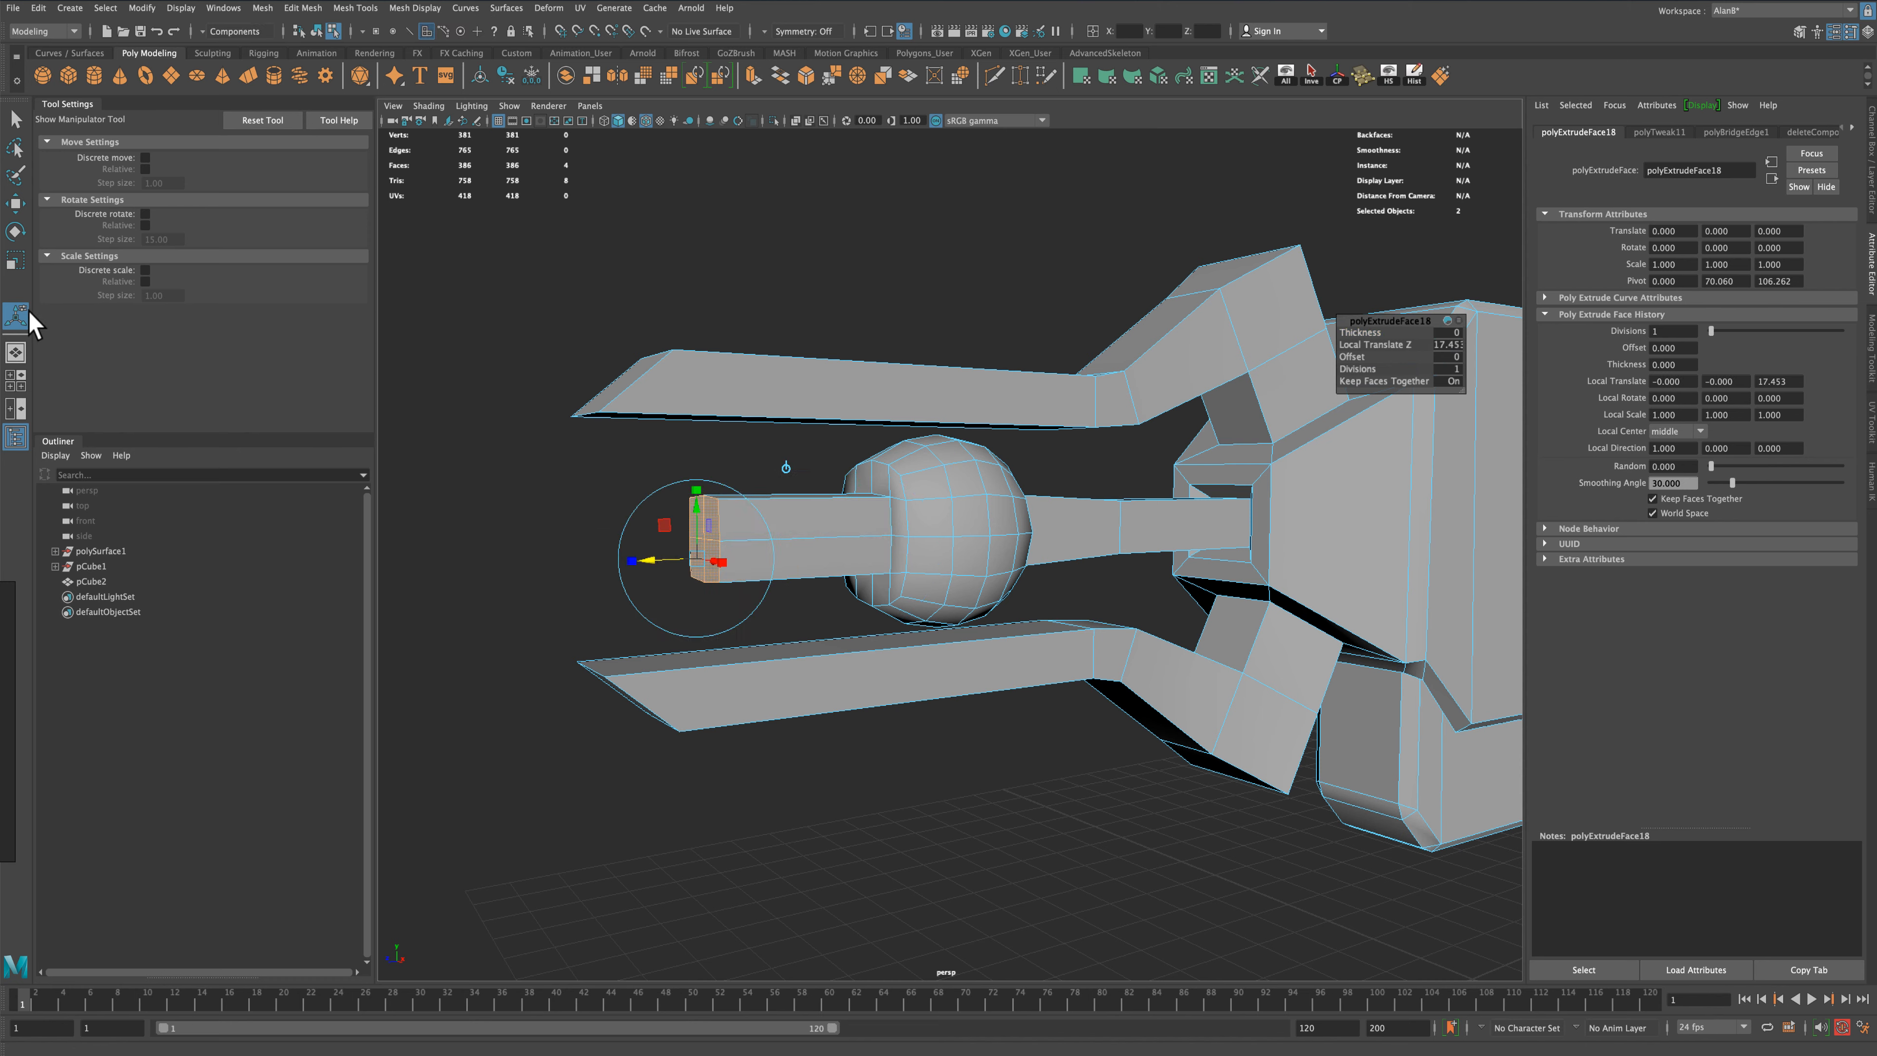
Scale the extrusion's four end faces up to about 1.66 times so the barrel flares toward its tip
click(15, 260)
drag(699, 534, 739, 505)
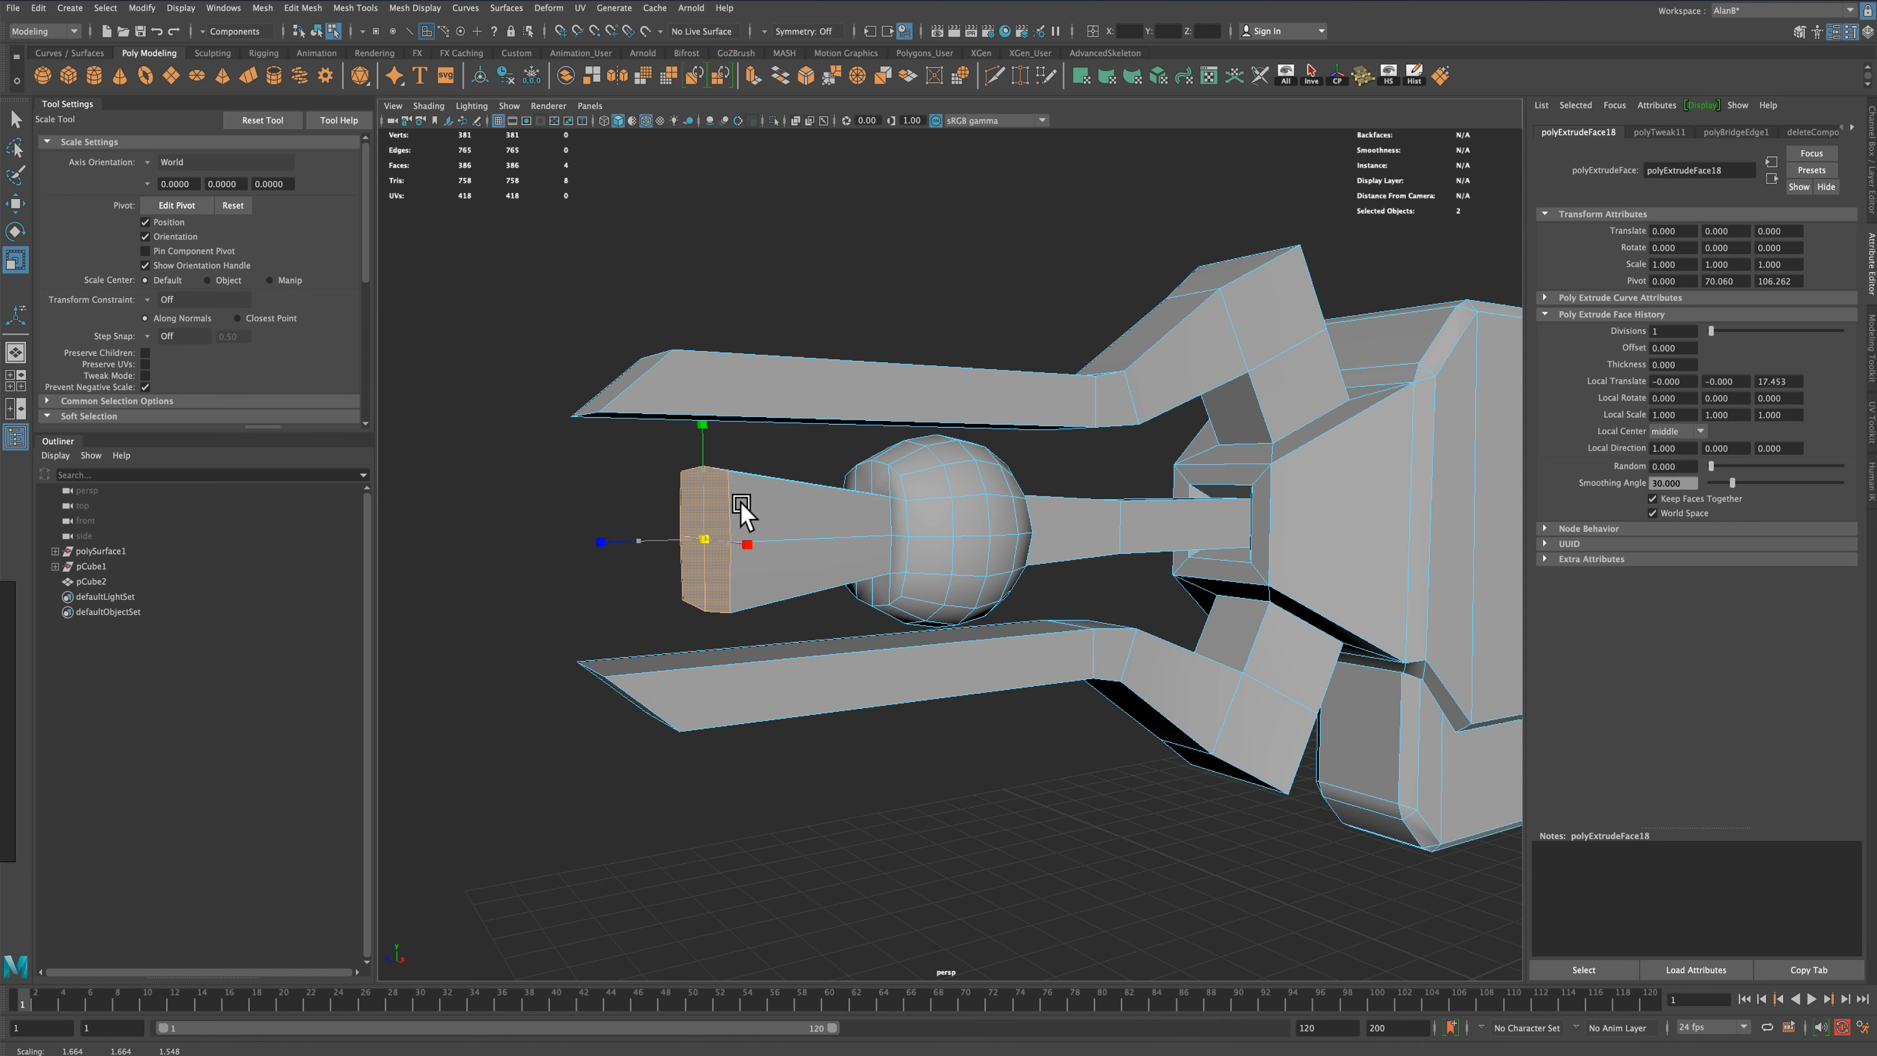
mouse_move(527, 512)
alt+mouse_down()
mouse_move(641, 512)
mouse_move(543, 512)
alt+mouse_up()
alt+drag(542, 510, 540, 510)
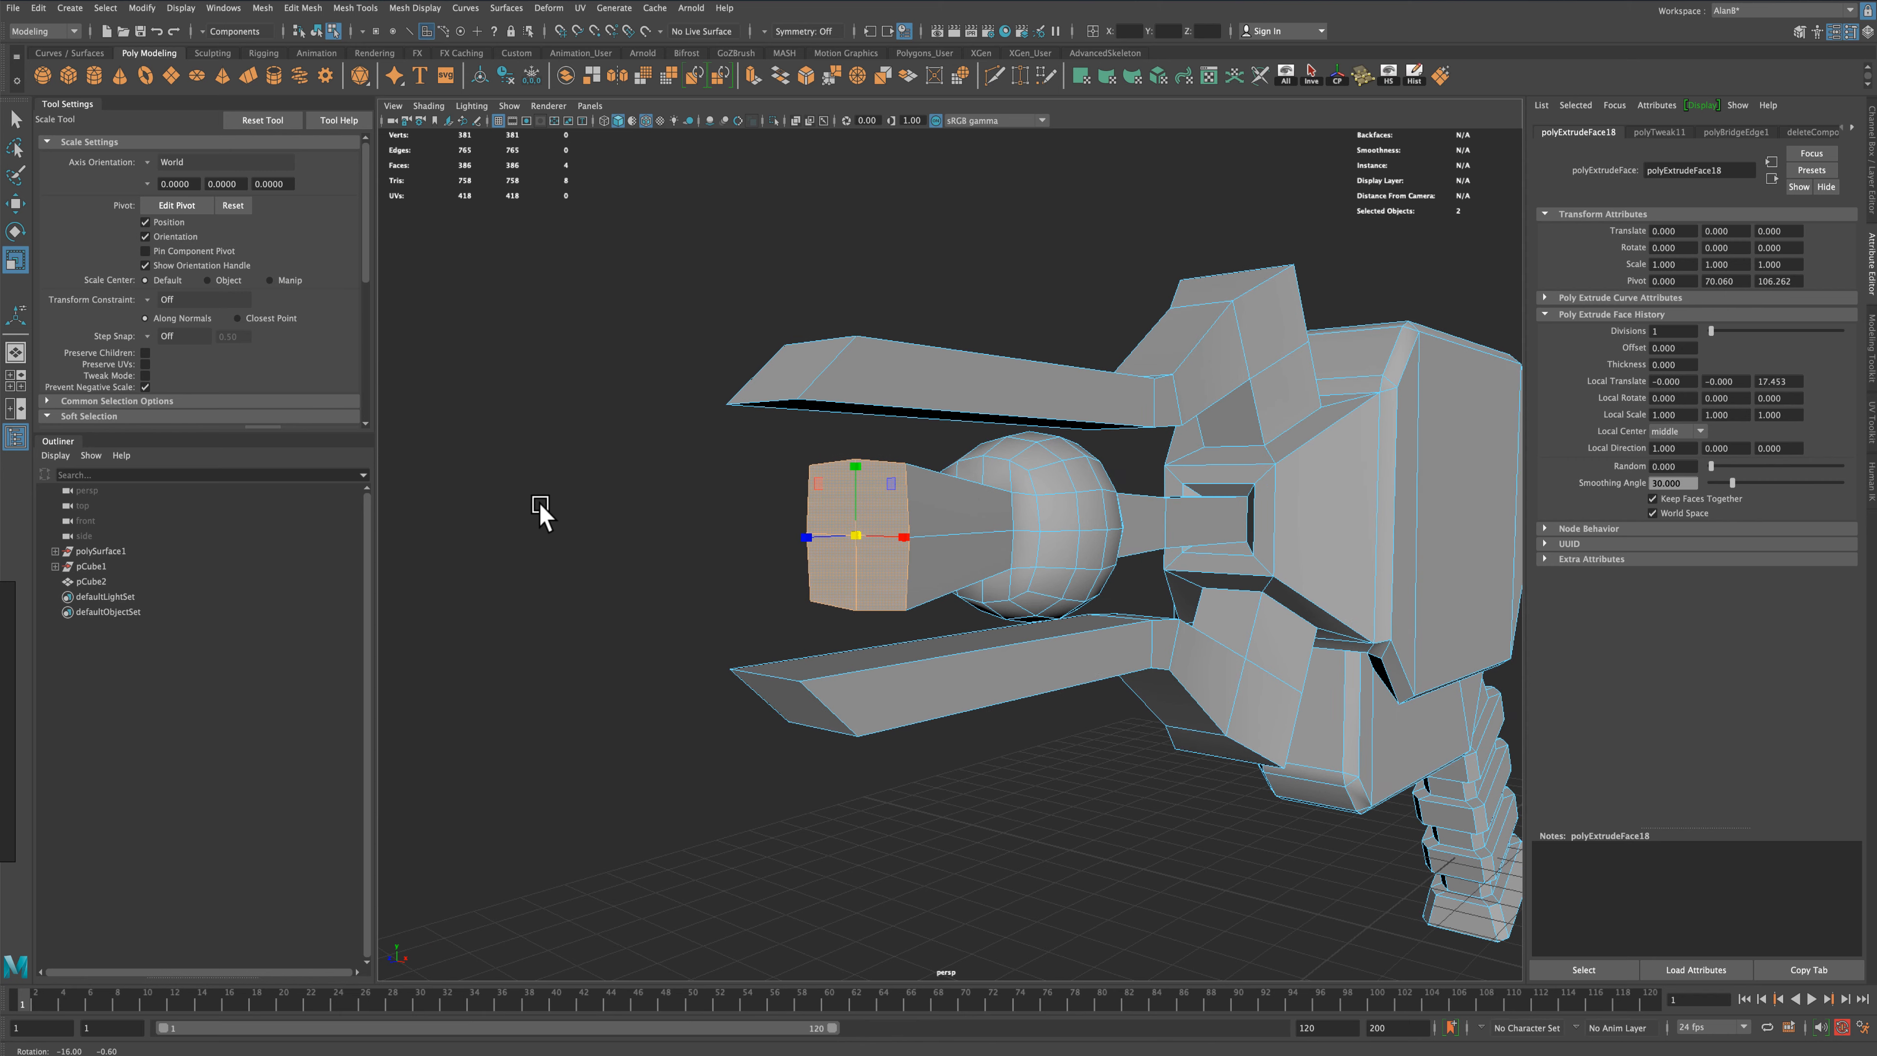
alt+drag(574, 433, 584, 435)
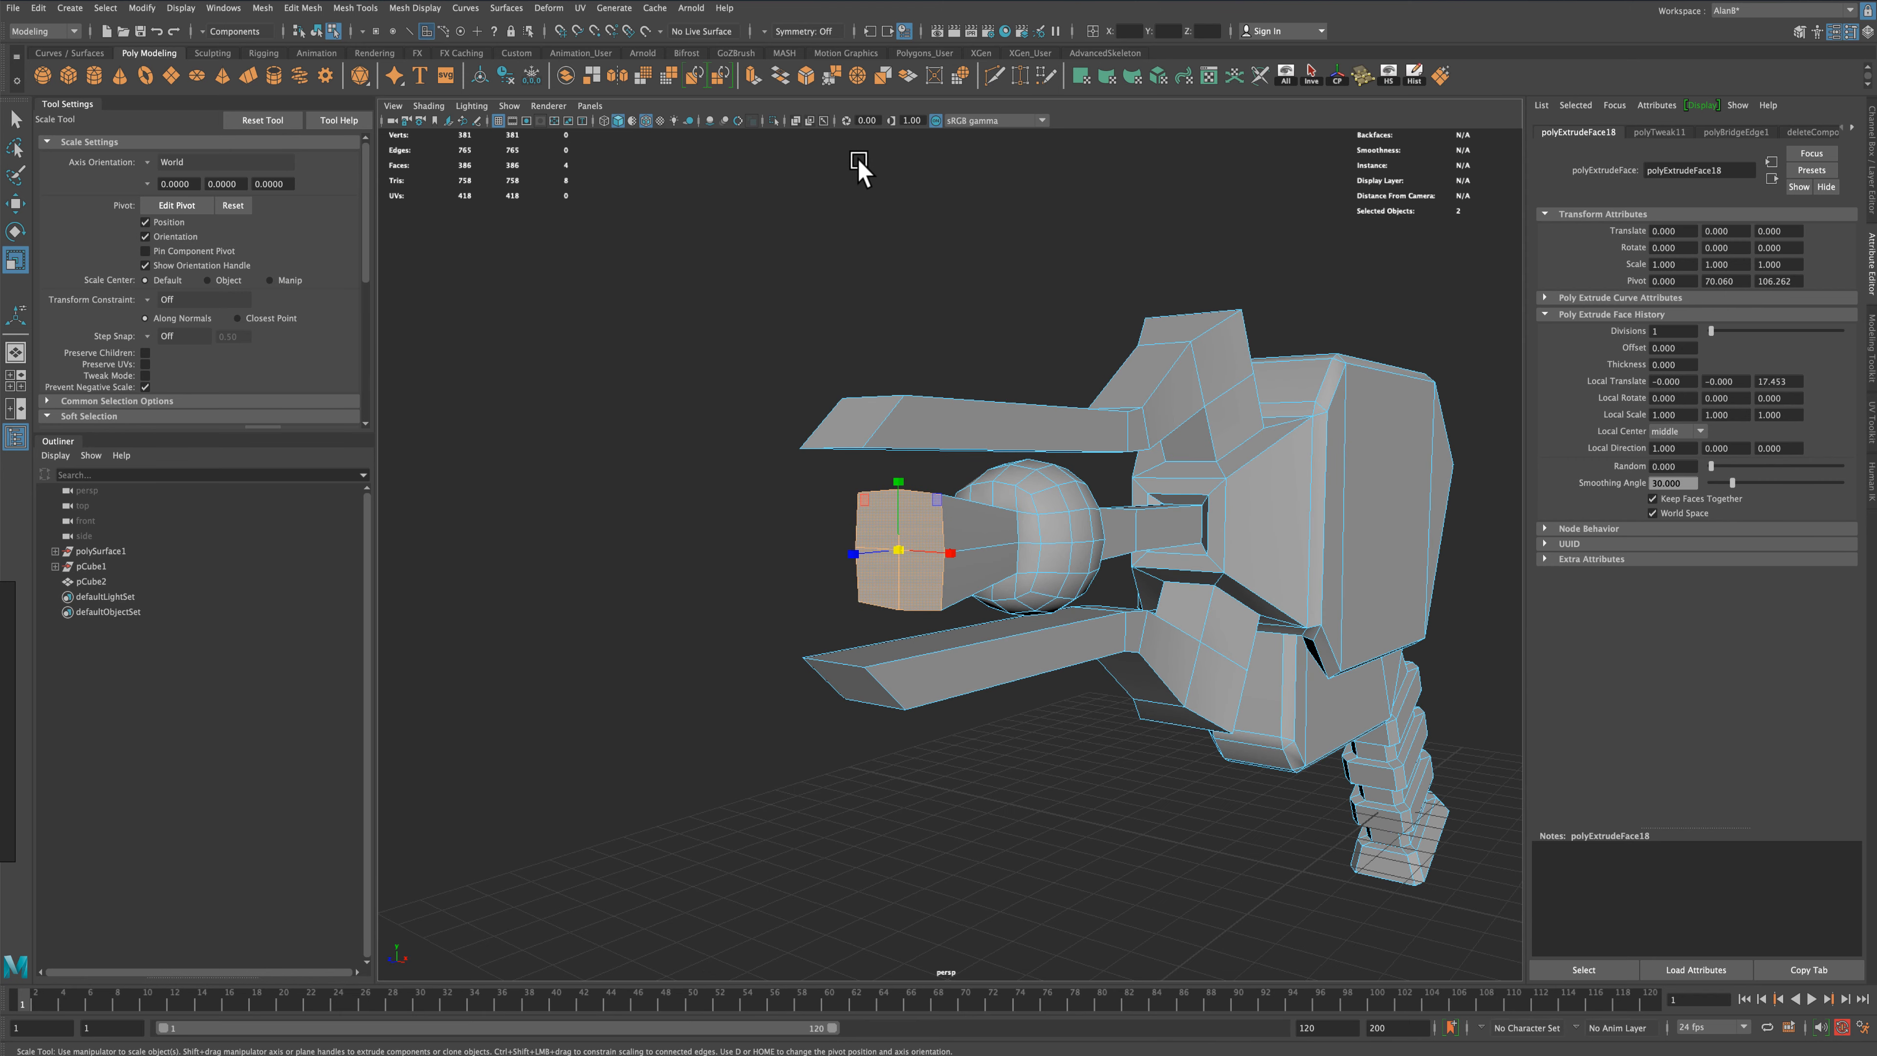
Circularize the flared barrel's four end faces into an octagonal outline
click(954, 78)
mouse_move(796, 344)
alt+mouse_down()
mouse_move(714, 345)
mouse_move(926, 339)
mouse_move(795, 336)
alt+mouse_up()
click(15, 119)
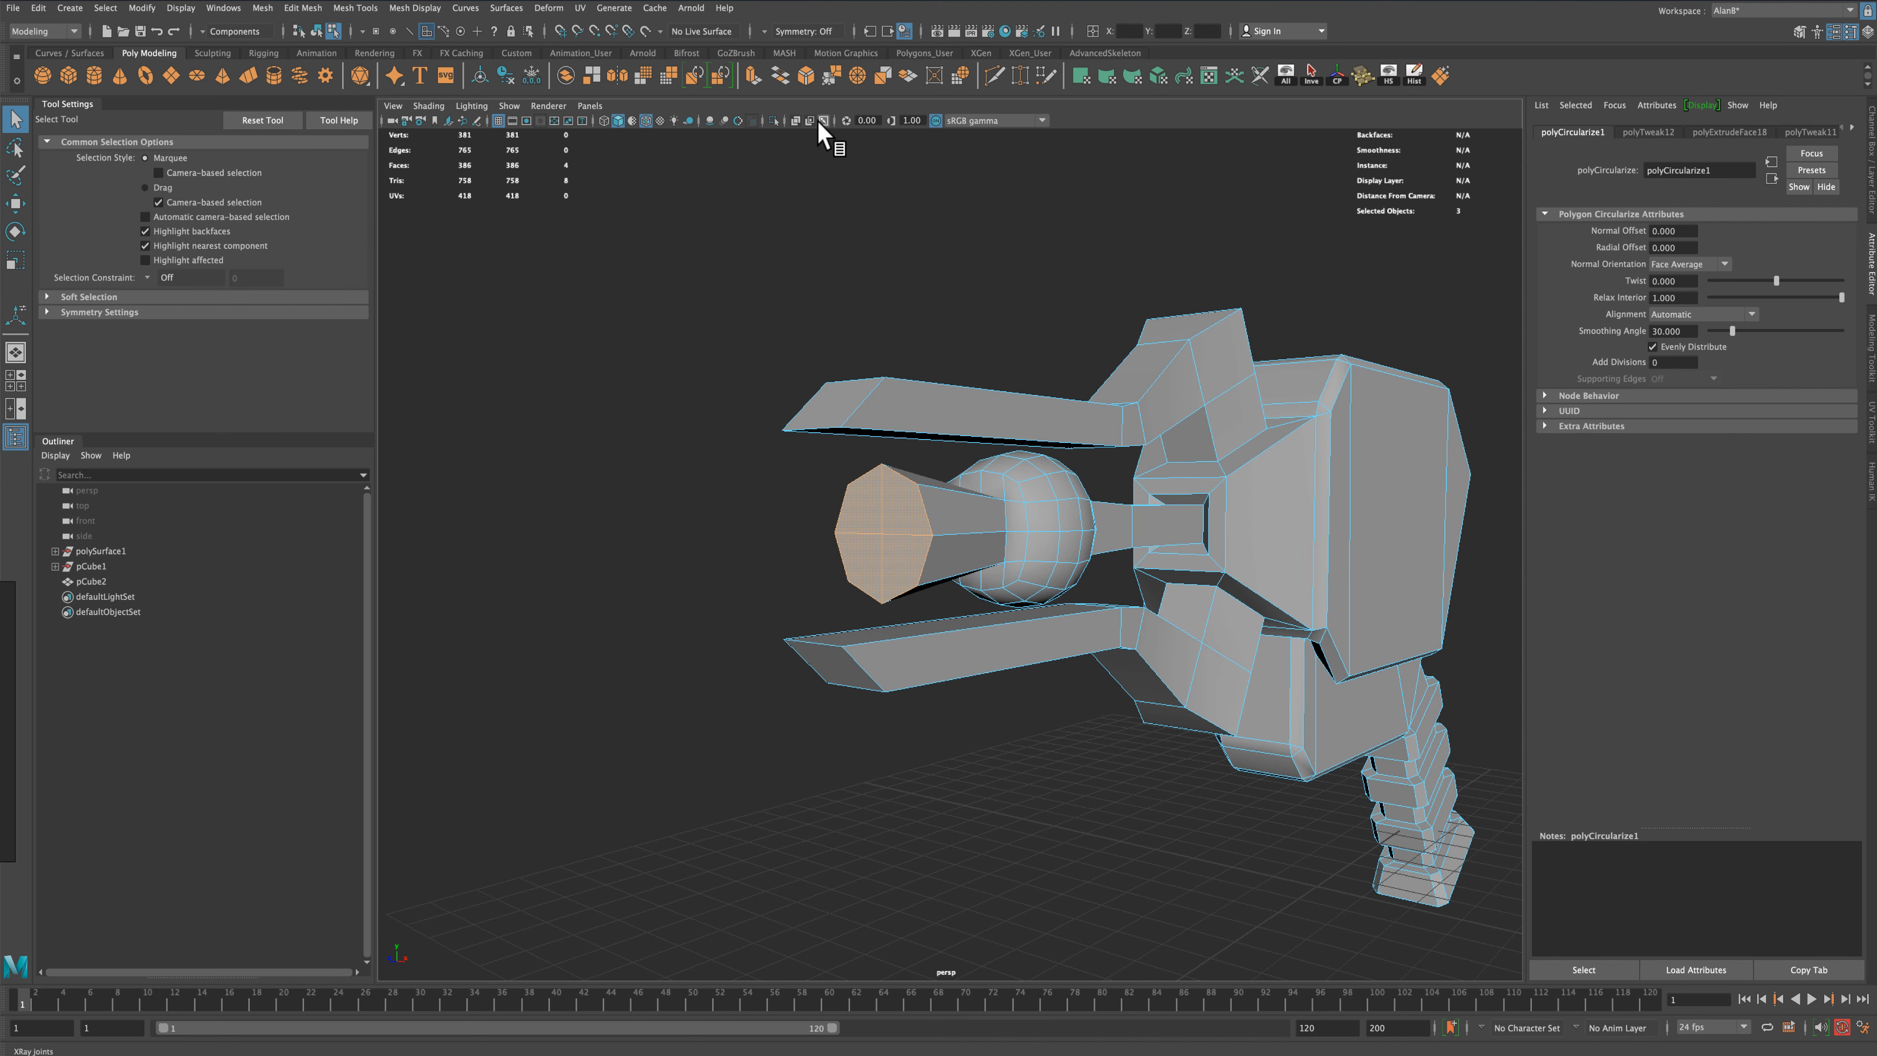
Extrude the barrel tip's four end faces and scale them inward to 0.55 to form a rim
click(753, 74)
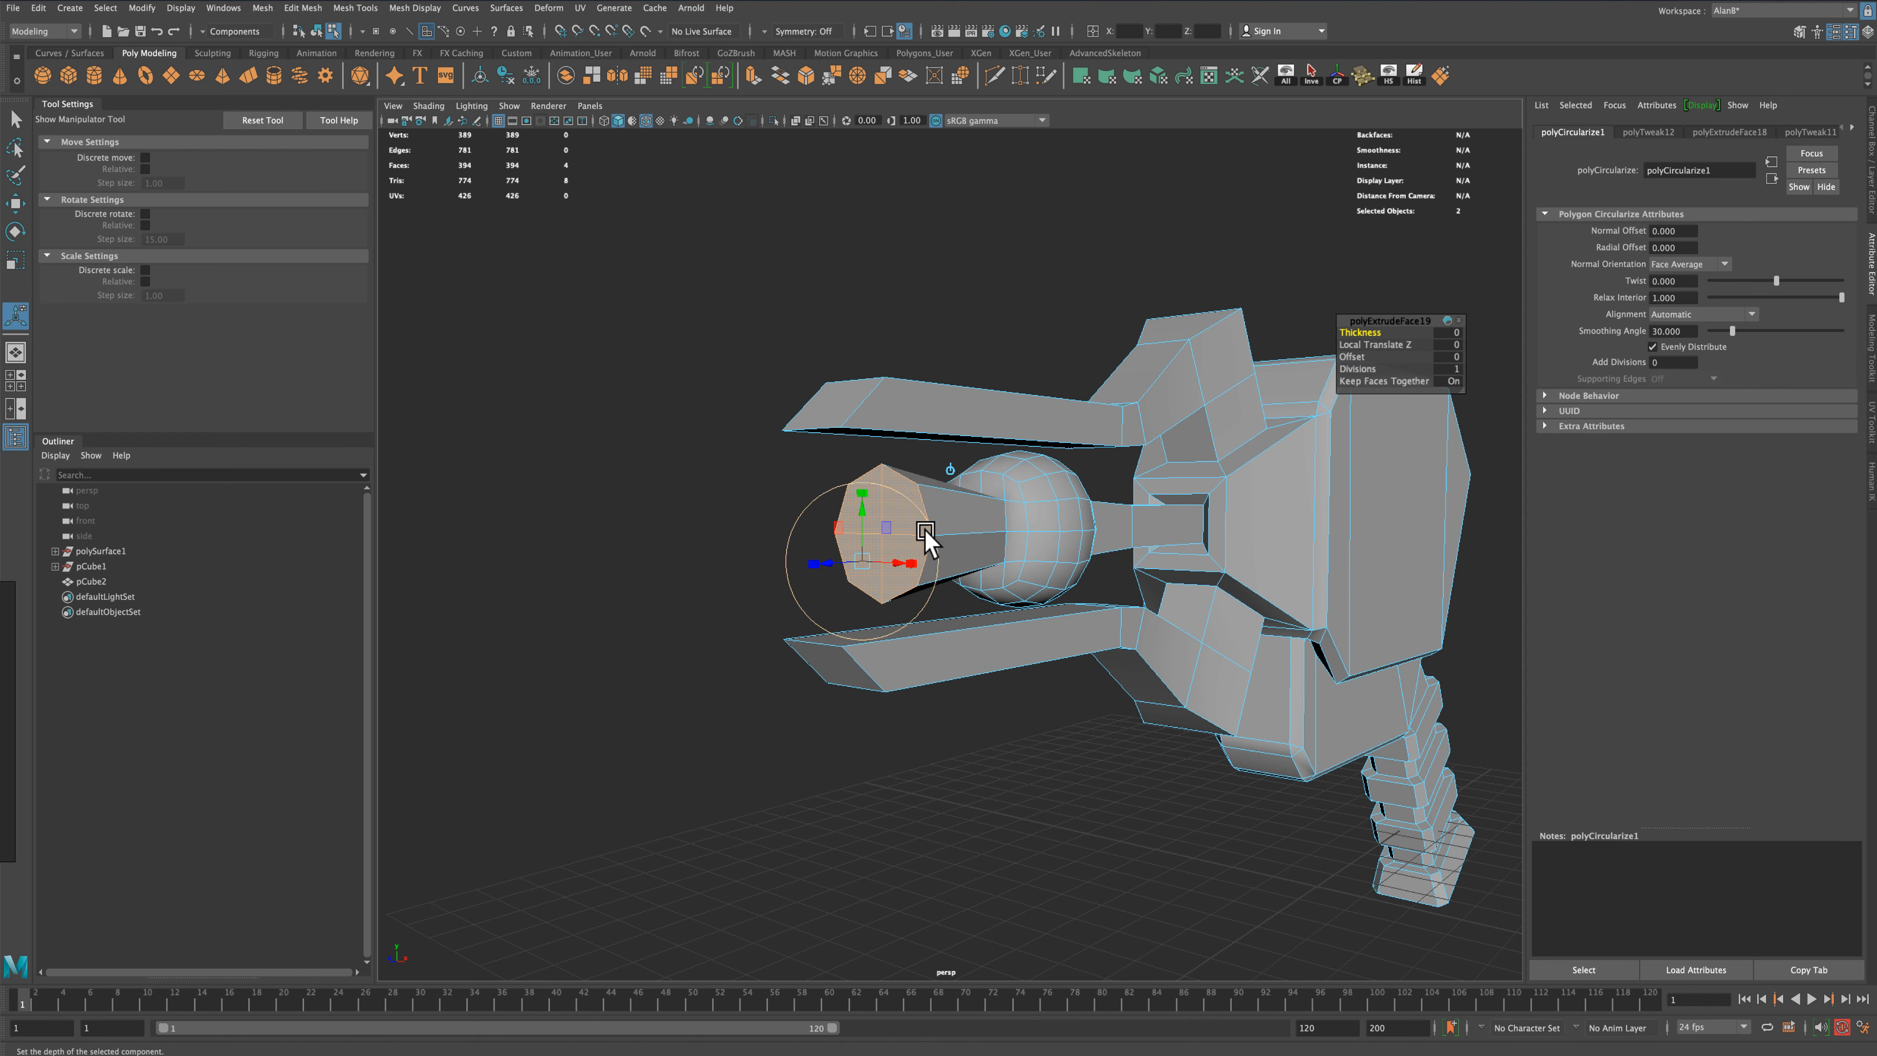
drag(904, 560, 847, 559)
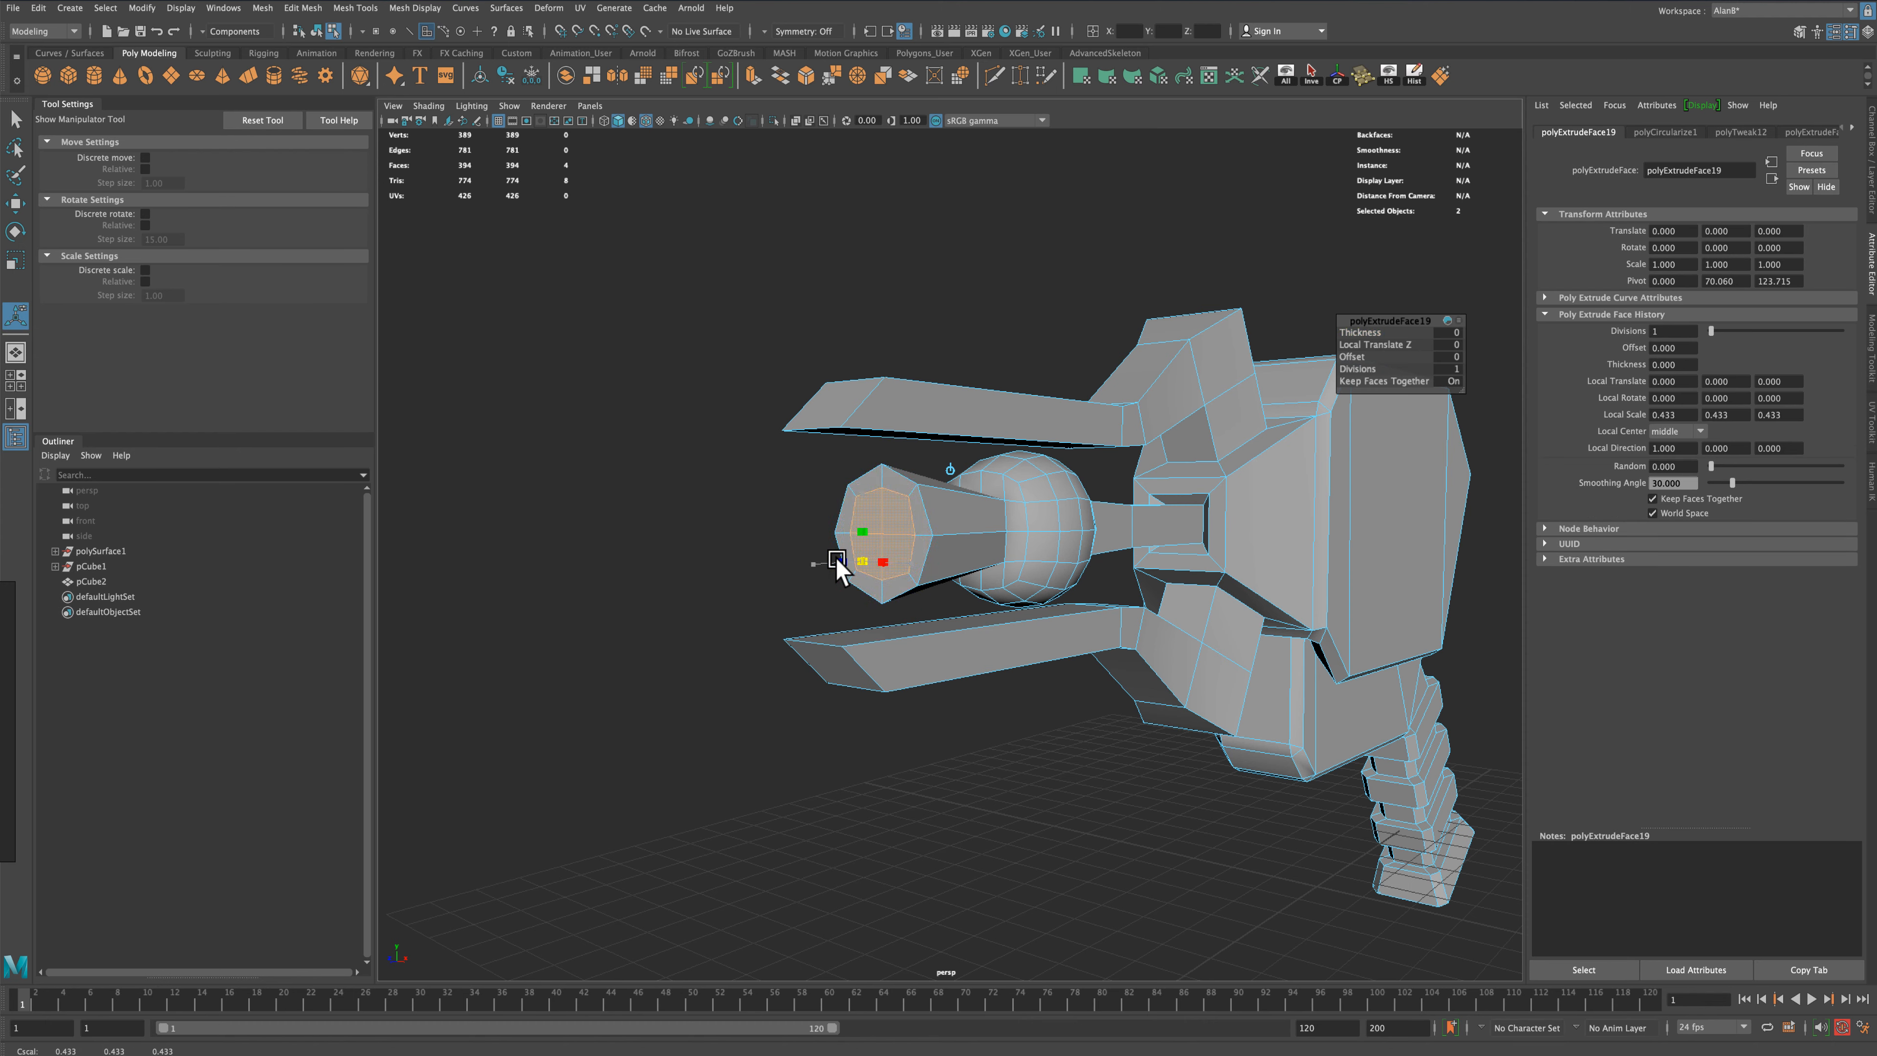
mouse_move(665, 476)
alt+mouse_down()
mouse_move(692, 474)
mouse_move(634, 476)
alt+mouse_up()
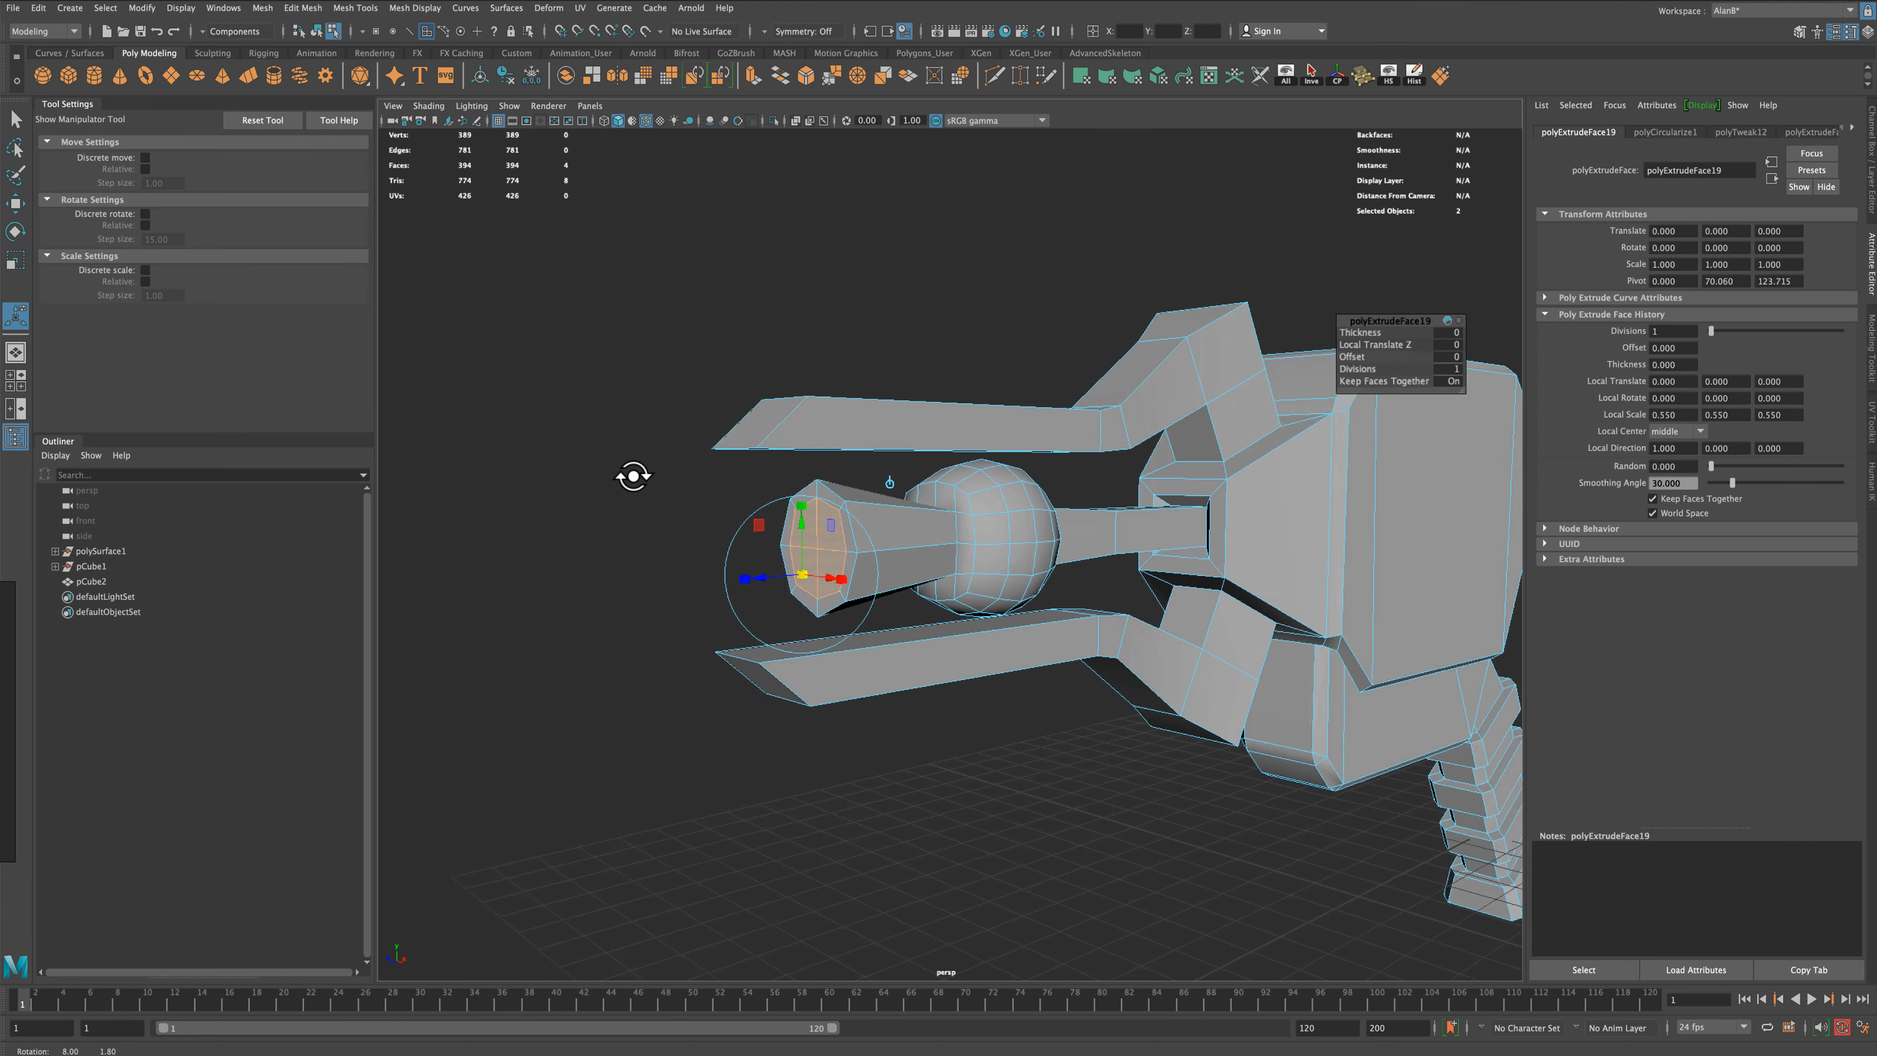
Extrude the inset end faces about 11.92 back into the barrel to hollow out the muzzle
click(754, 75)
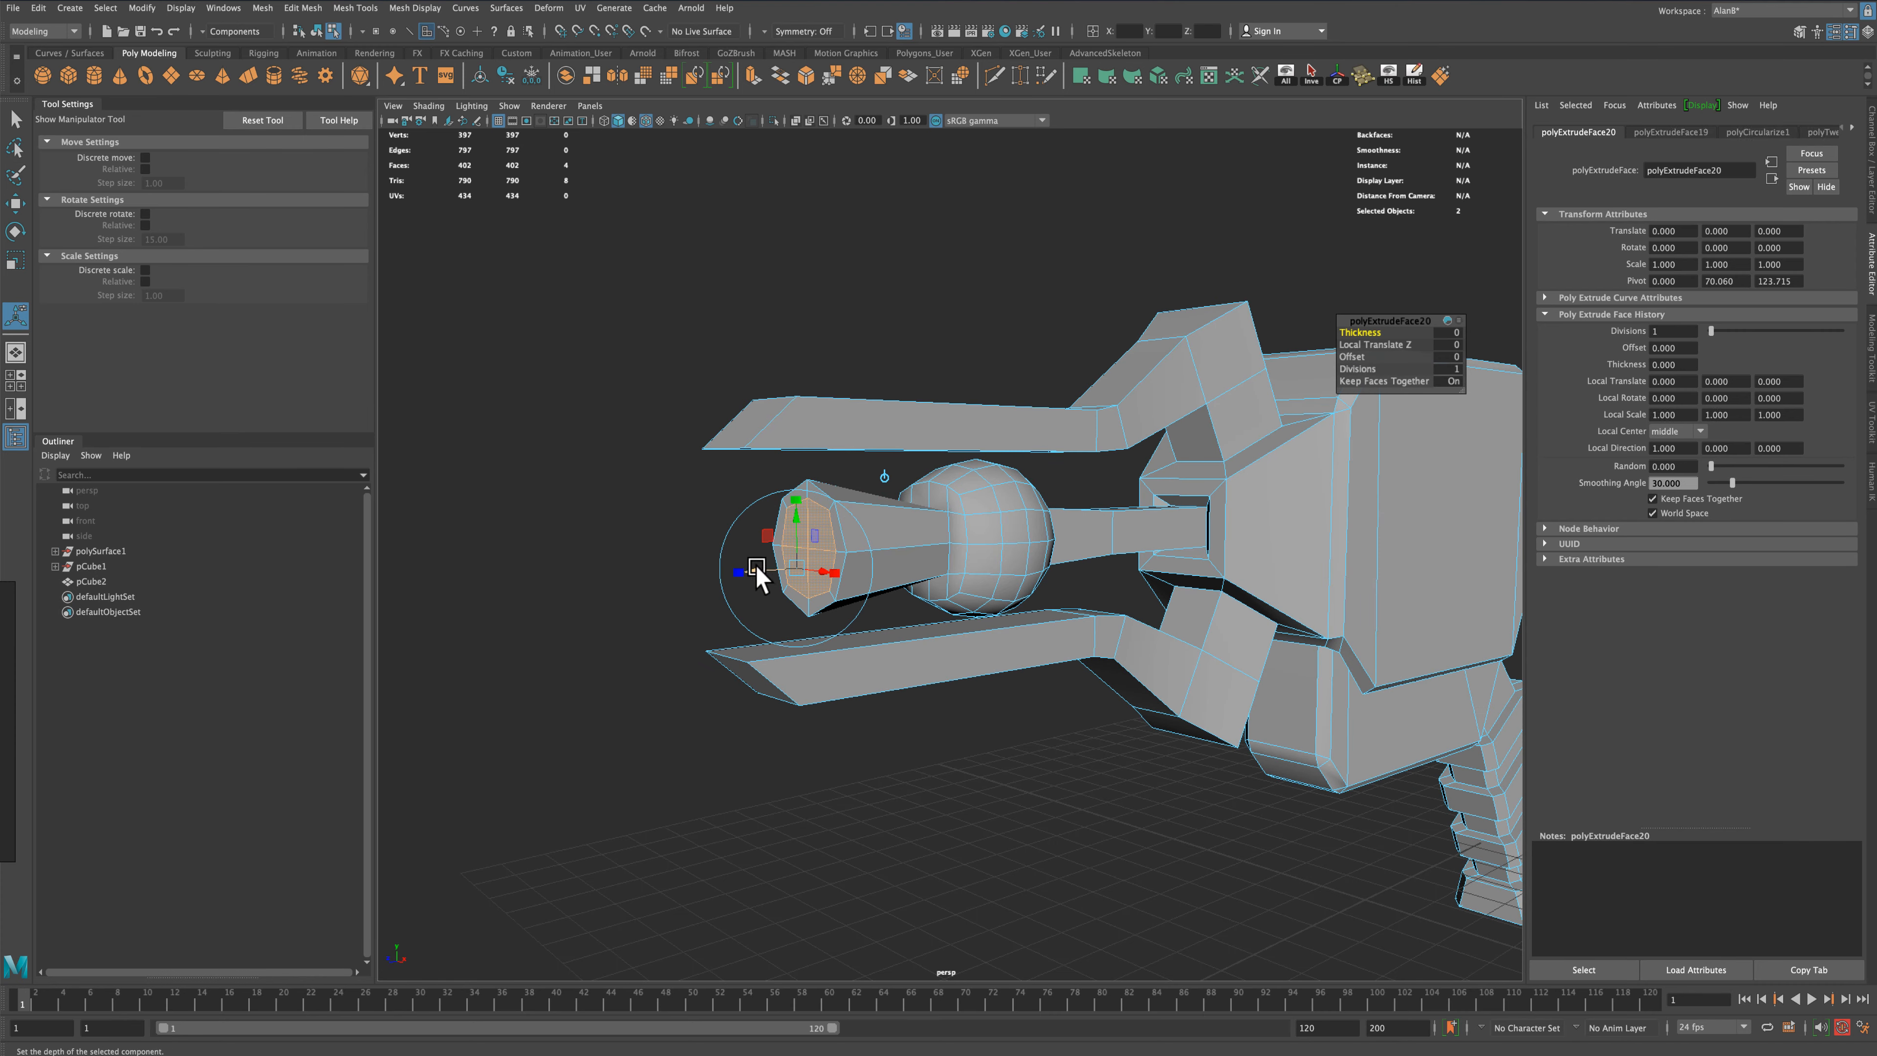
drag(757, 568, 845, 569)
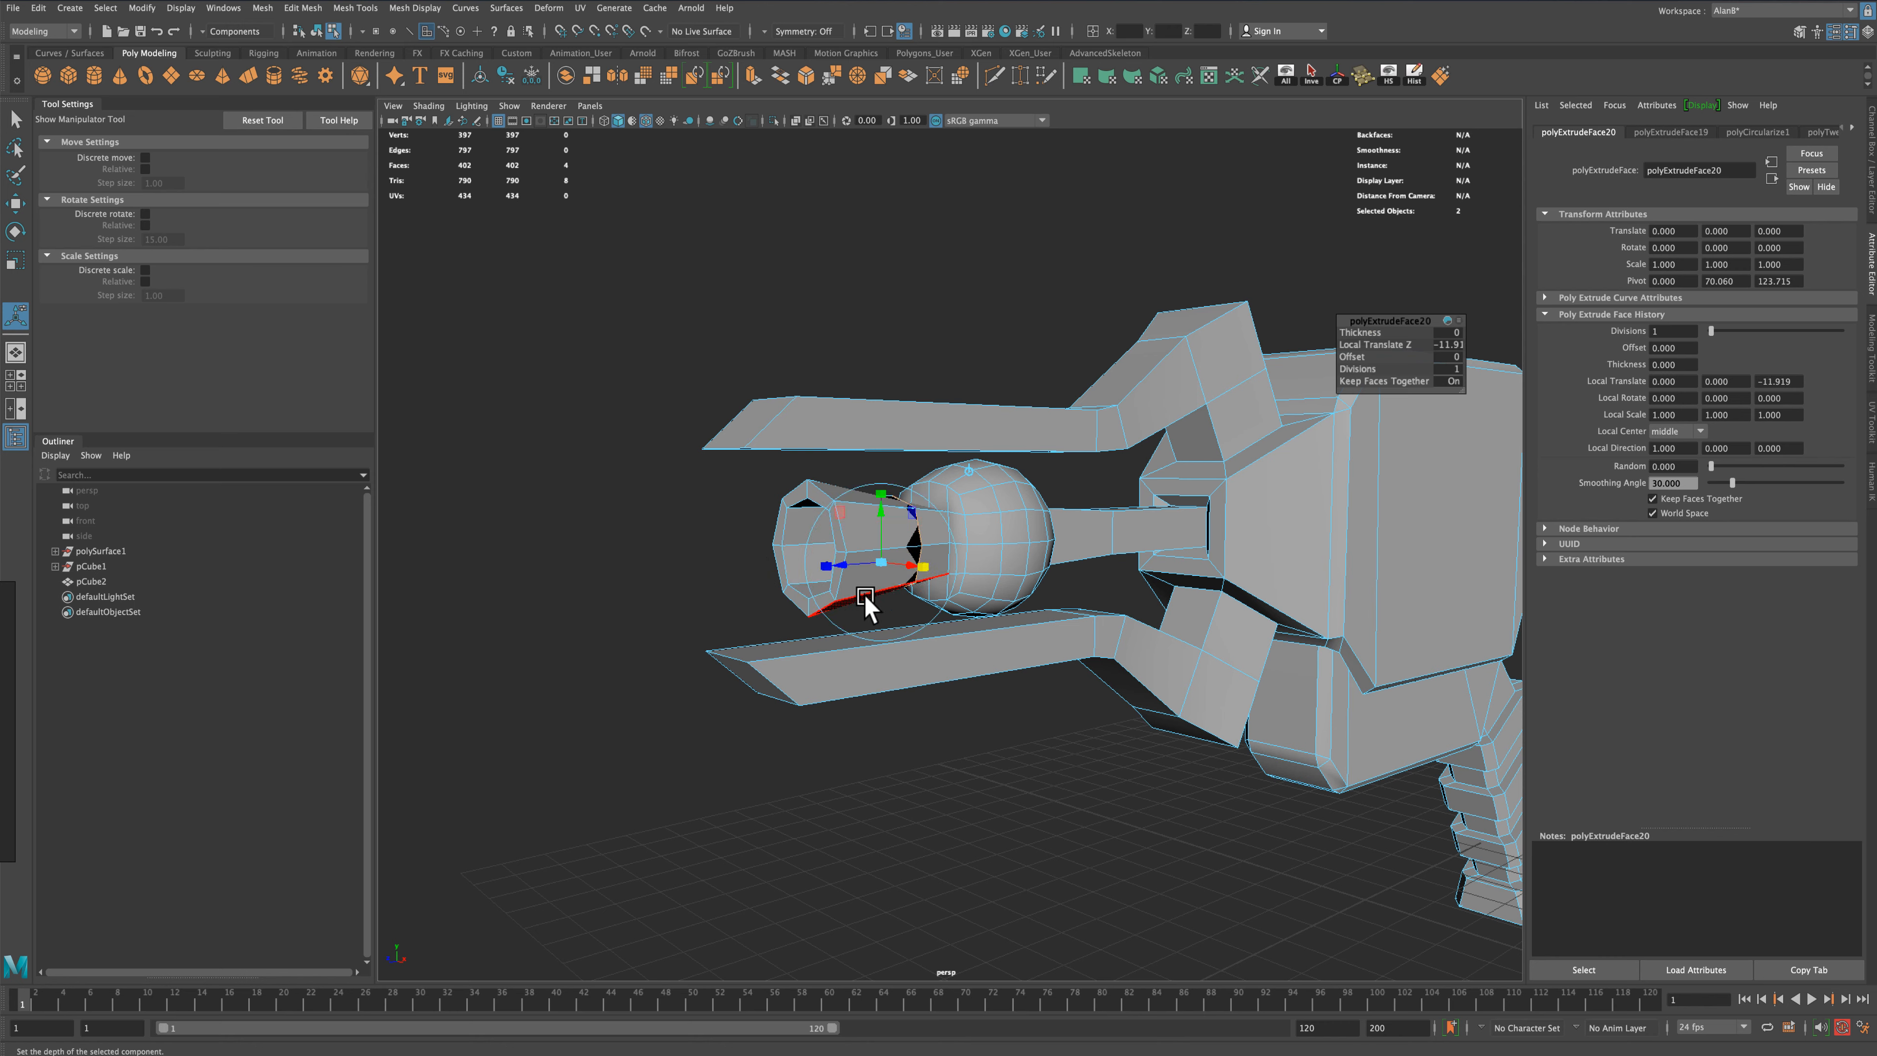
alt+drag(872, 600, 902, 612)
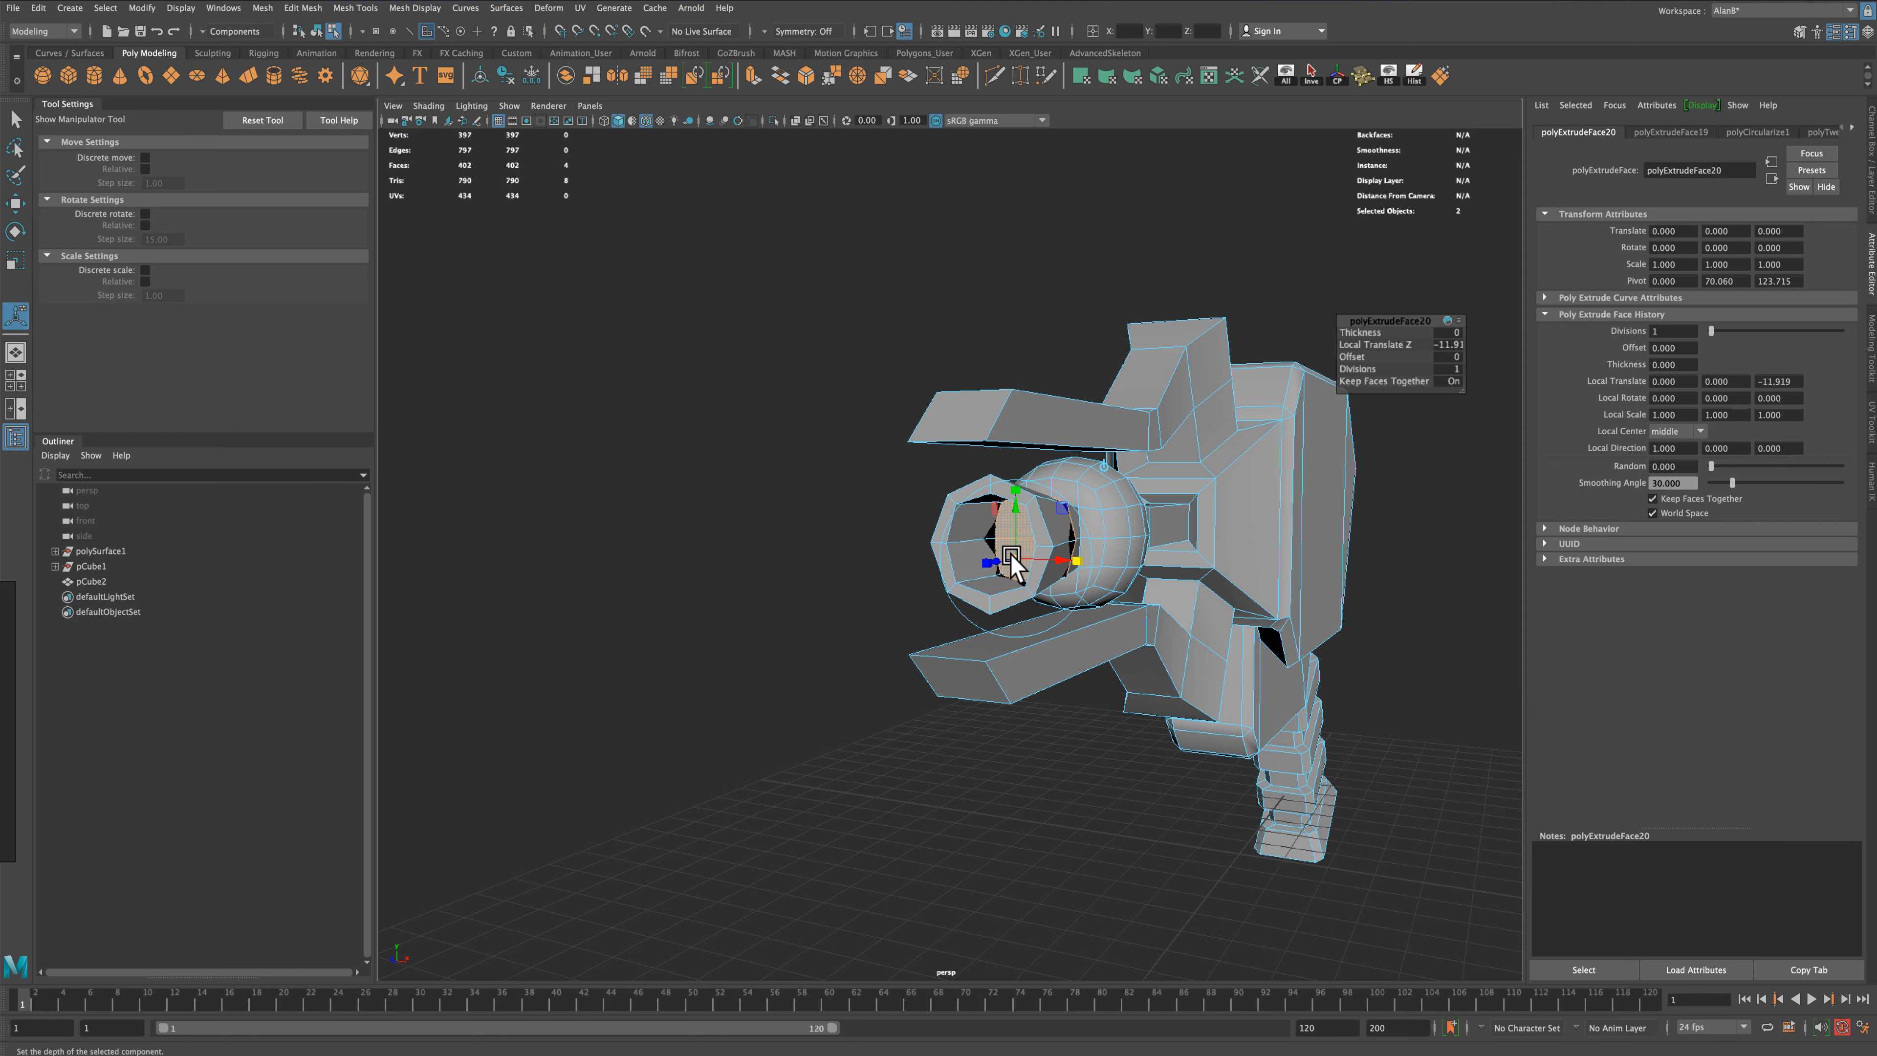
Scale down the recessed faces with X-ray display so they fit inside the barrel walls, and return to object mode
click(15, 259)
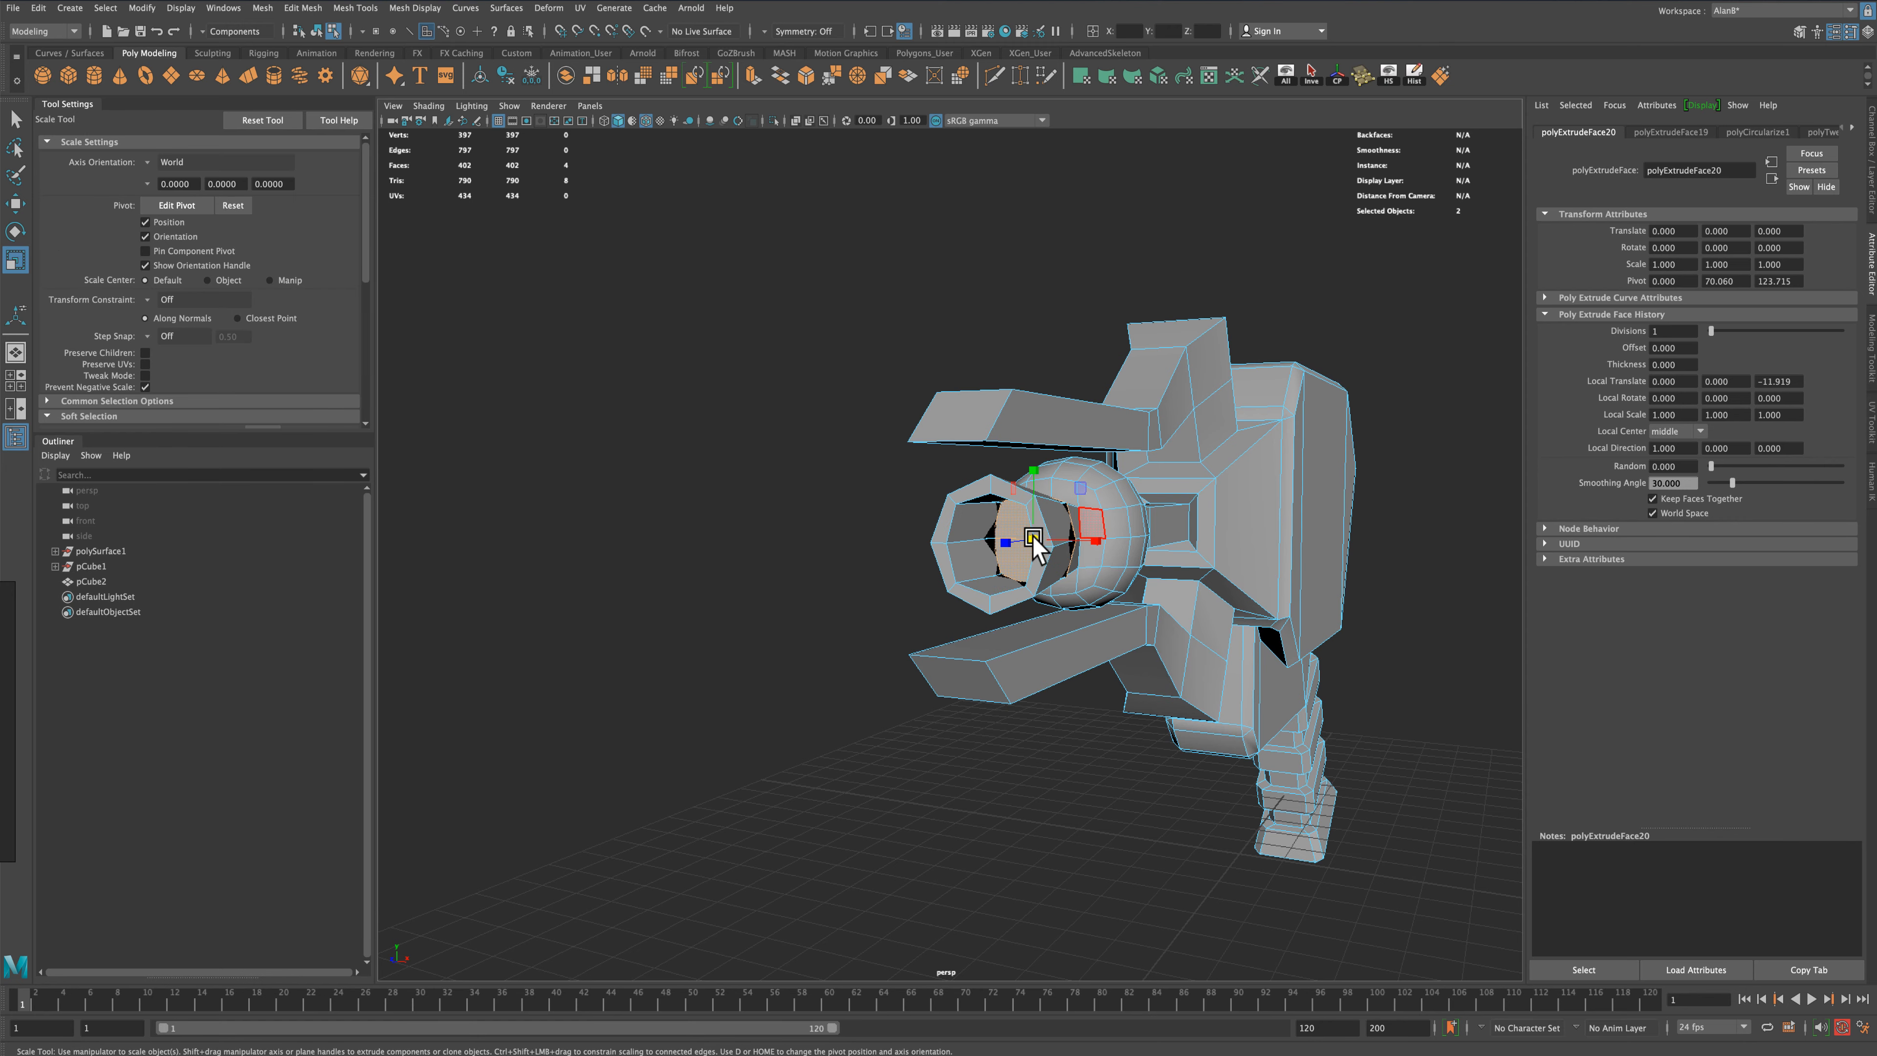
drag(1034, 539, 1014, 541)
alt+right_drag(820, 539, 781, 541)
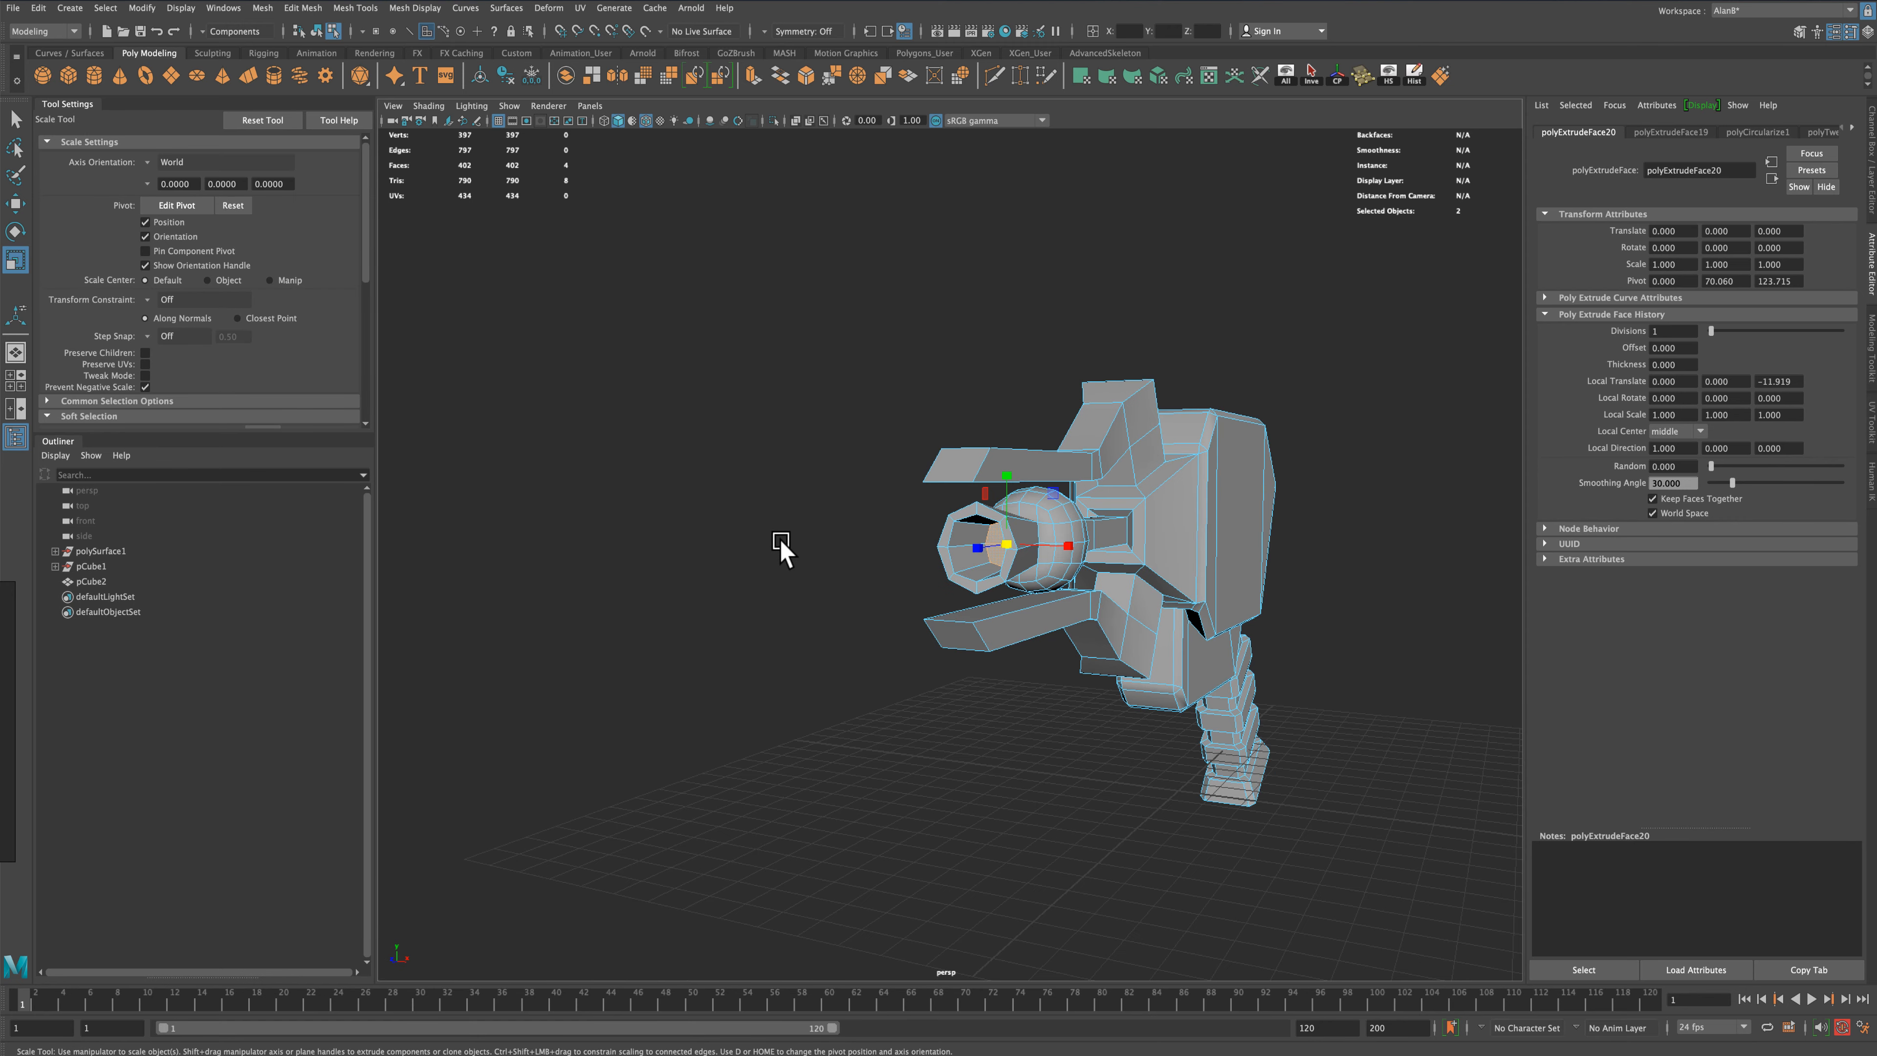
alt+drag(781, 541, 862, 362)
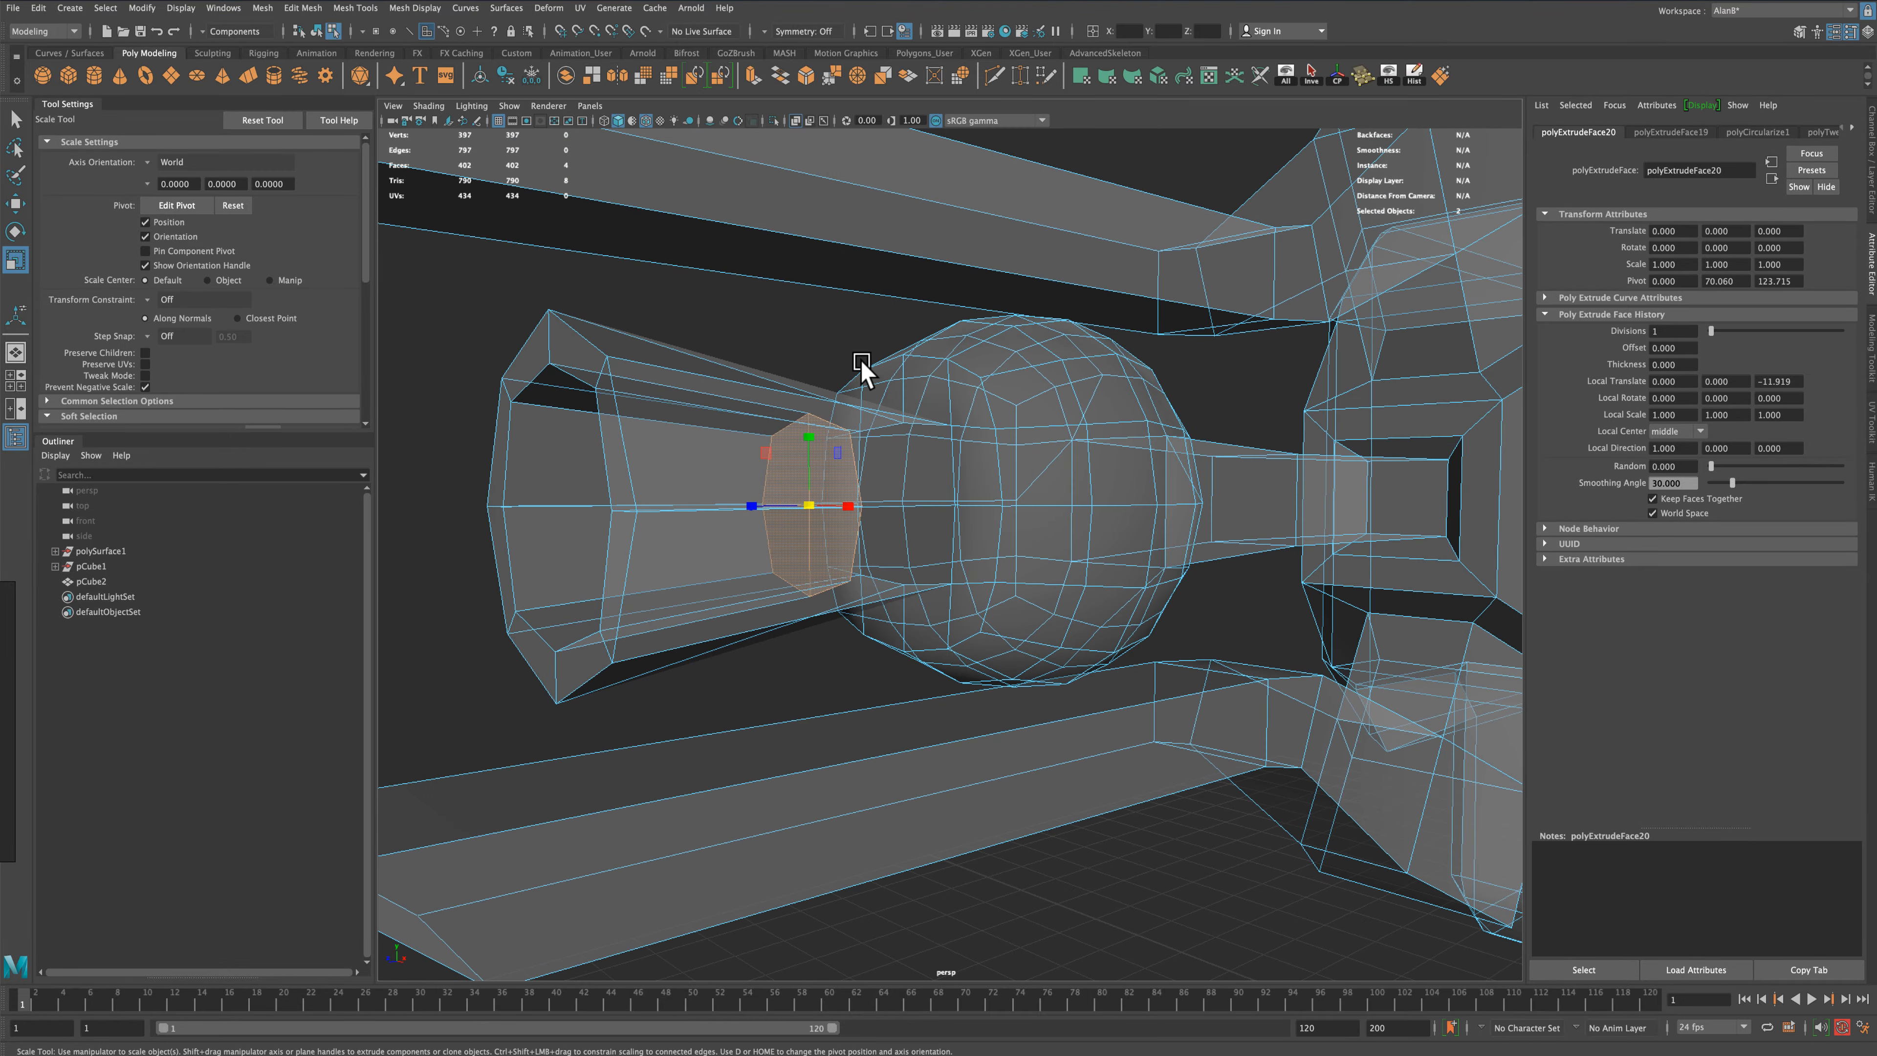
drag(805, 503, 792, 505)
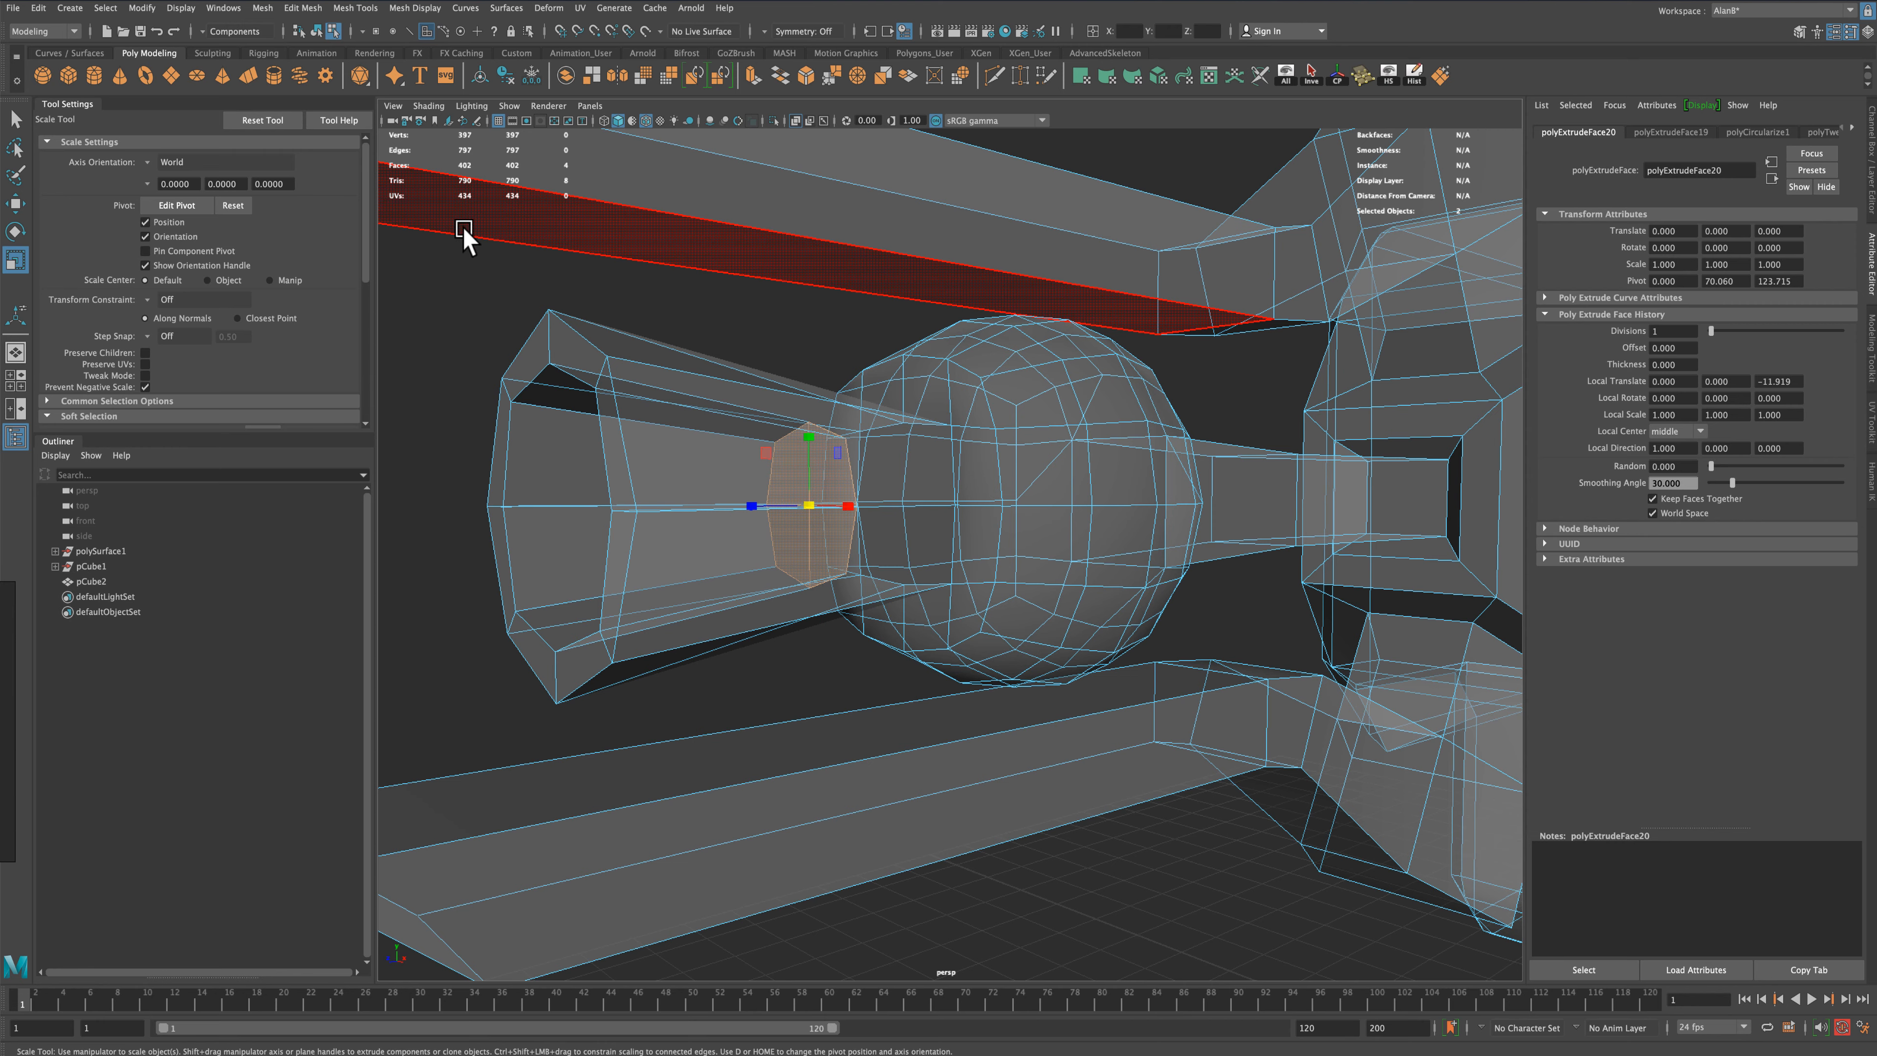
click(796, 121)
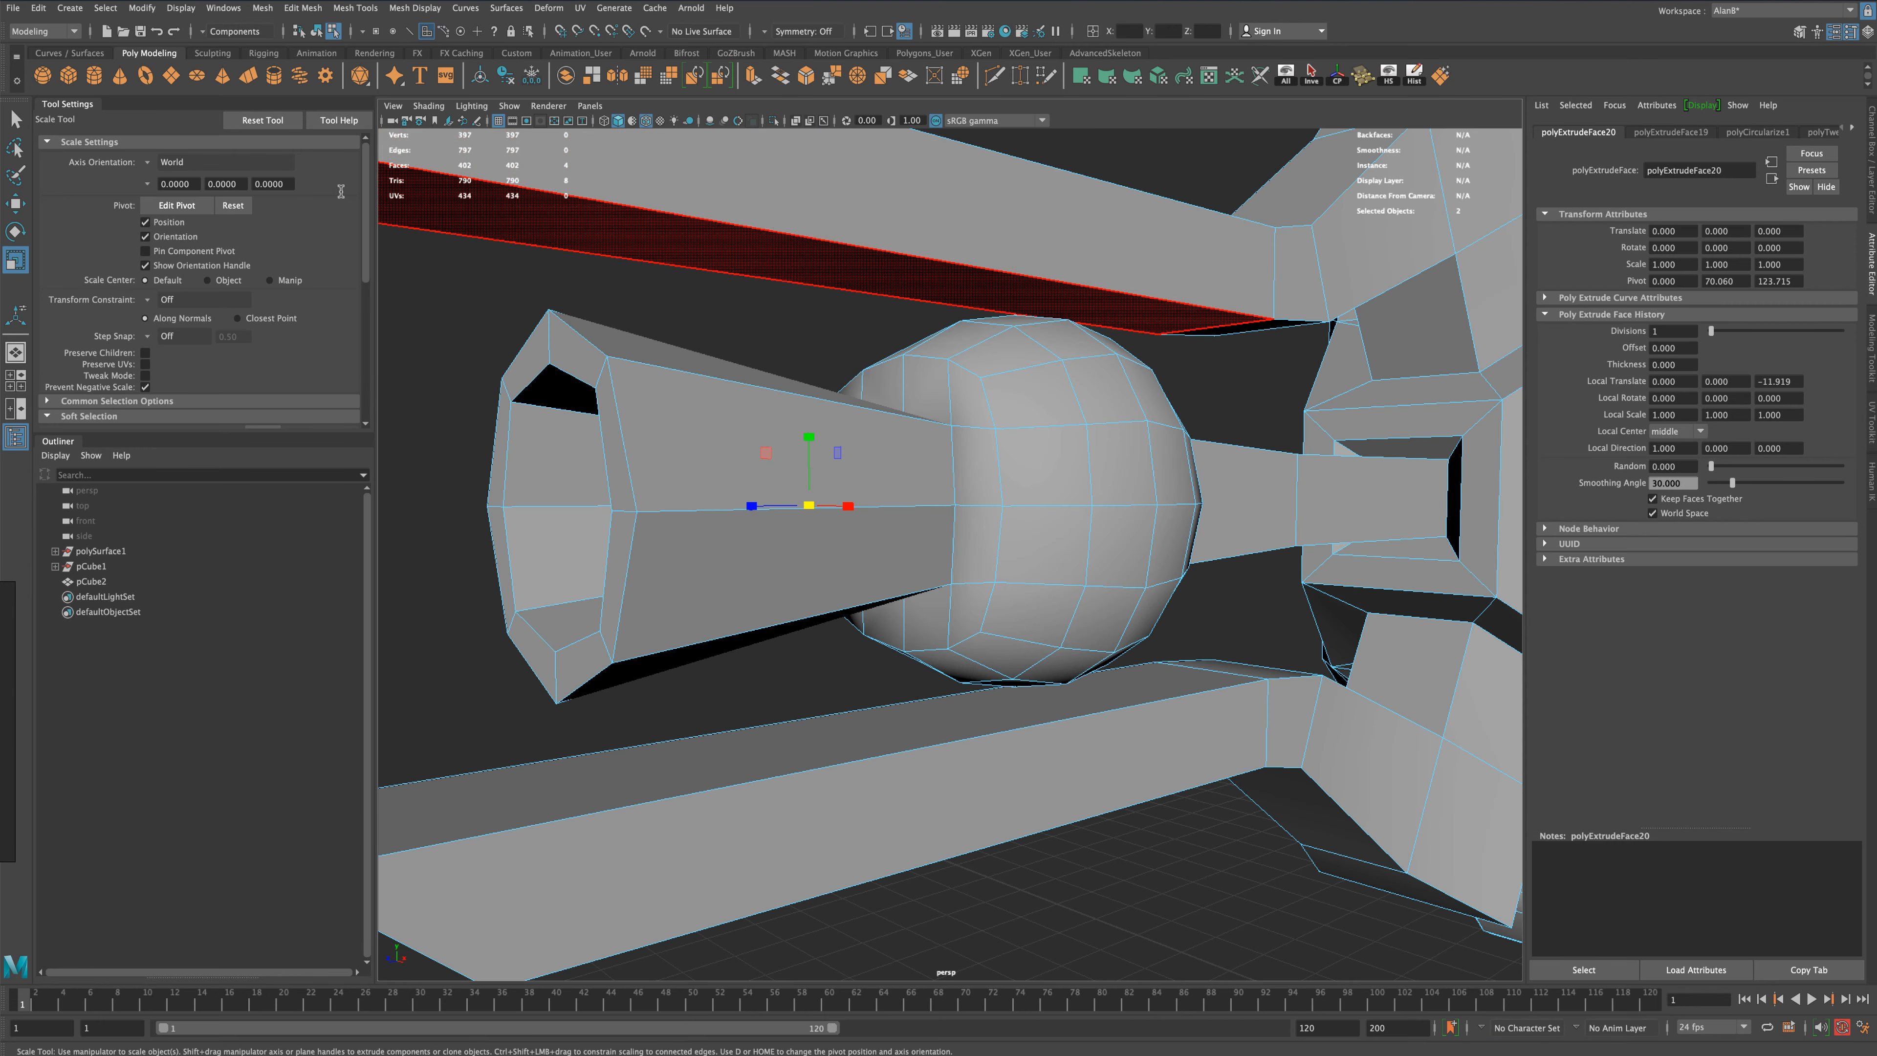
click(15, 119)
right_drag(665, 401, 754, 336)
Create a new polygon cube on the grid below the barrel and the lower prong
key(a)
alt+drag(768, 392, 723, 407)
scroll(808, 394, up, 4)
alt+drag(992, 509, 906, 469)
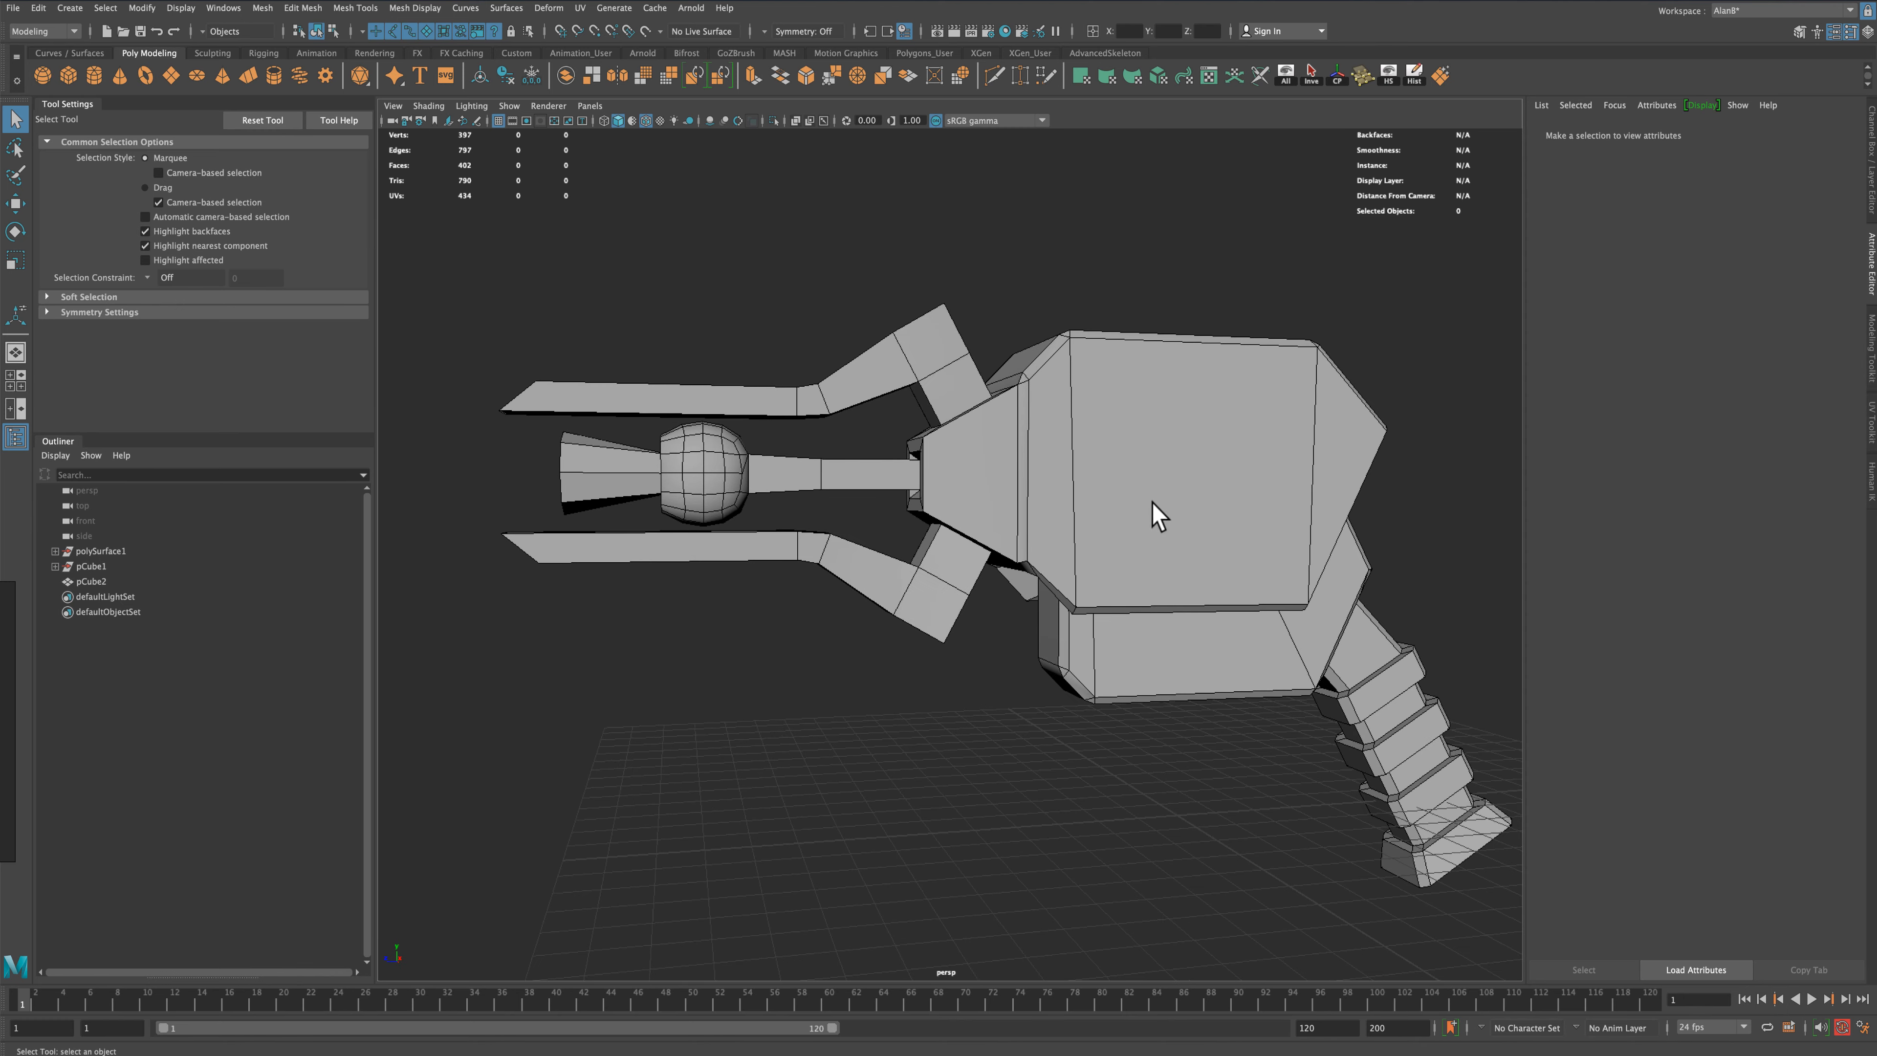
alt+drag(1152, 515, 897, 492)
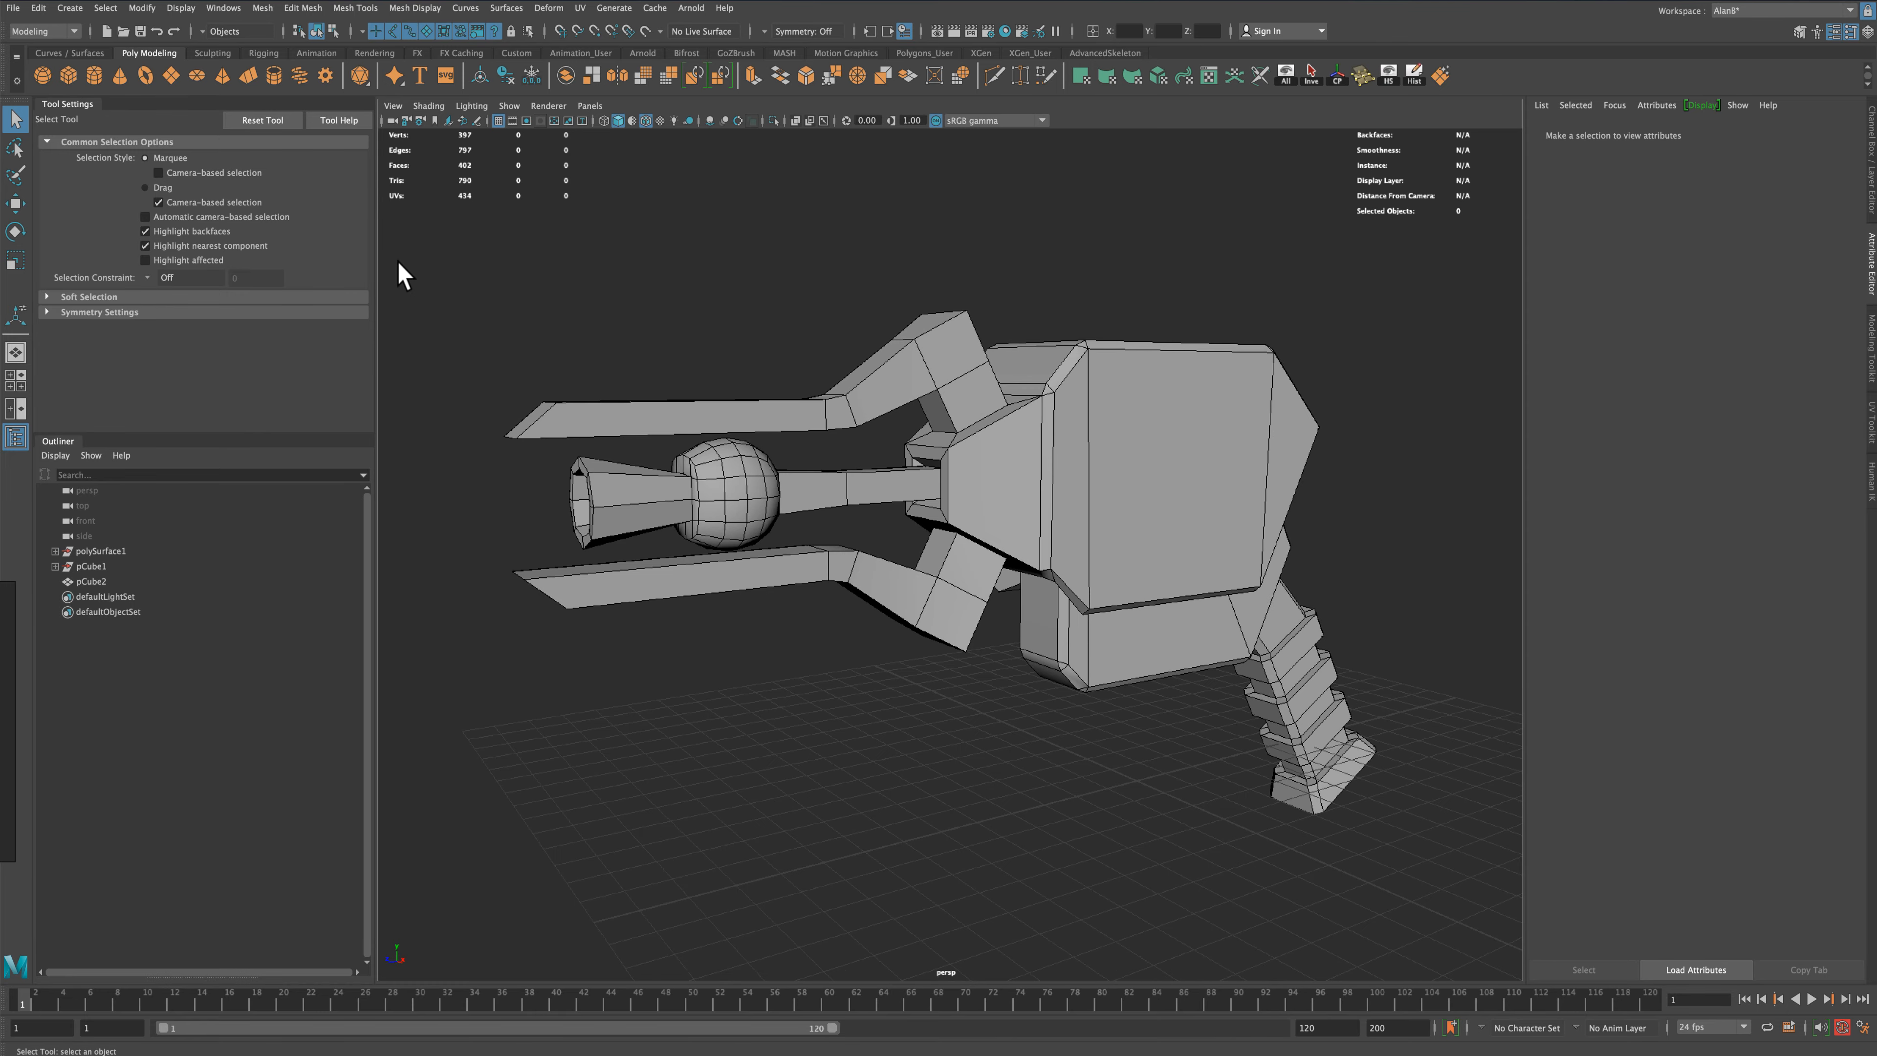
click(69, 75)
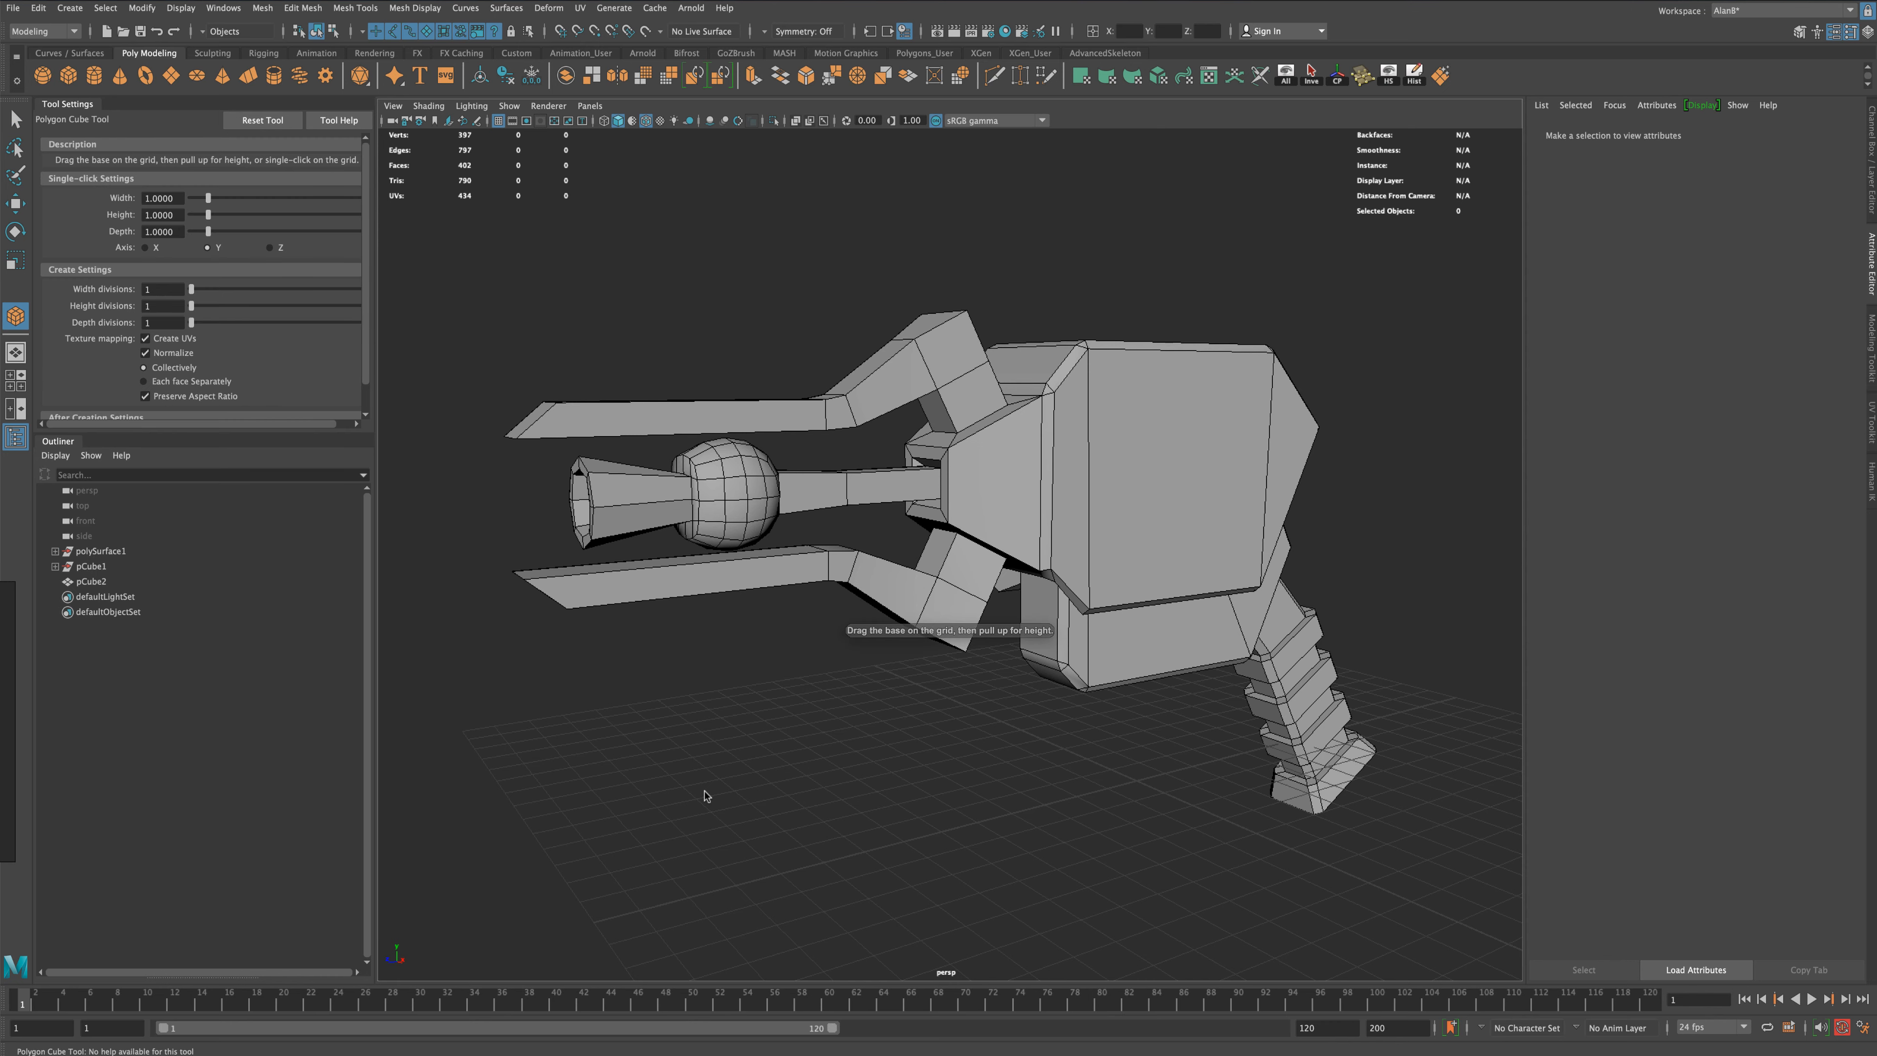
mouse_move(746, 830)
mouse_down()
mouse_move(742, 855)
mouse_move(730, 808)
mouse_up()
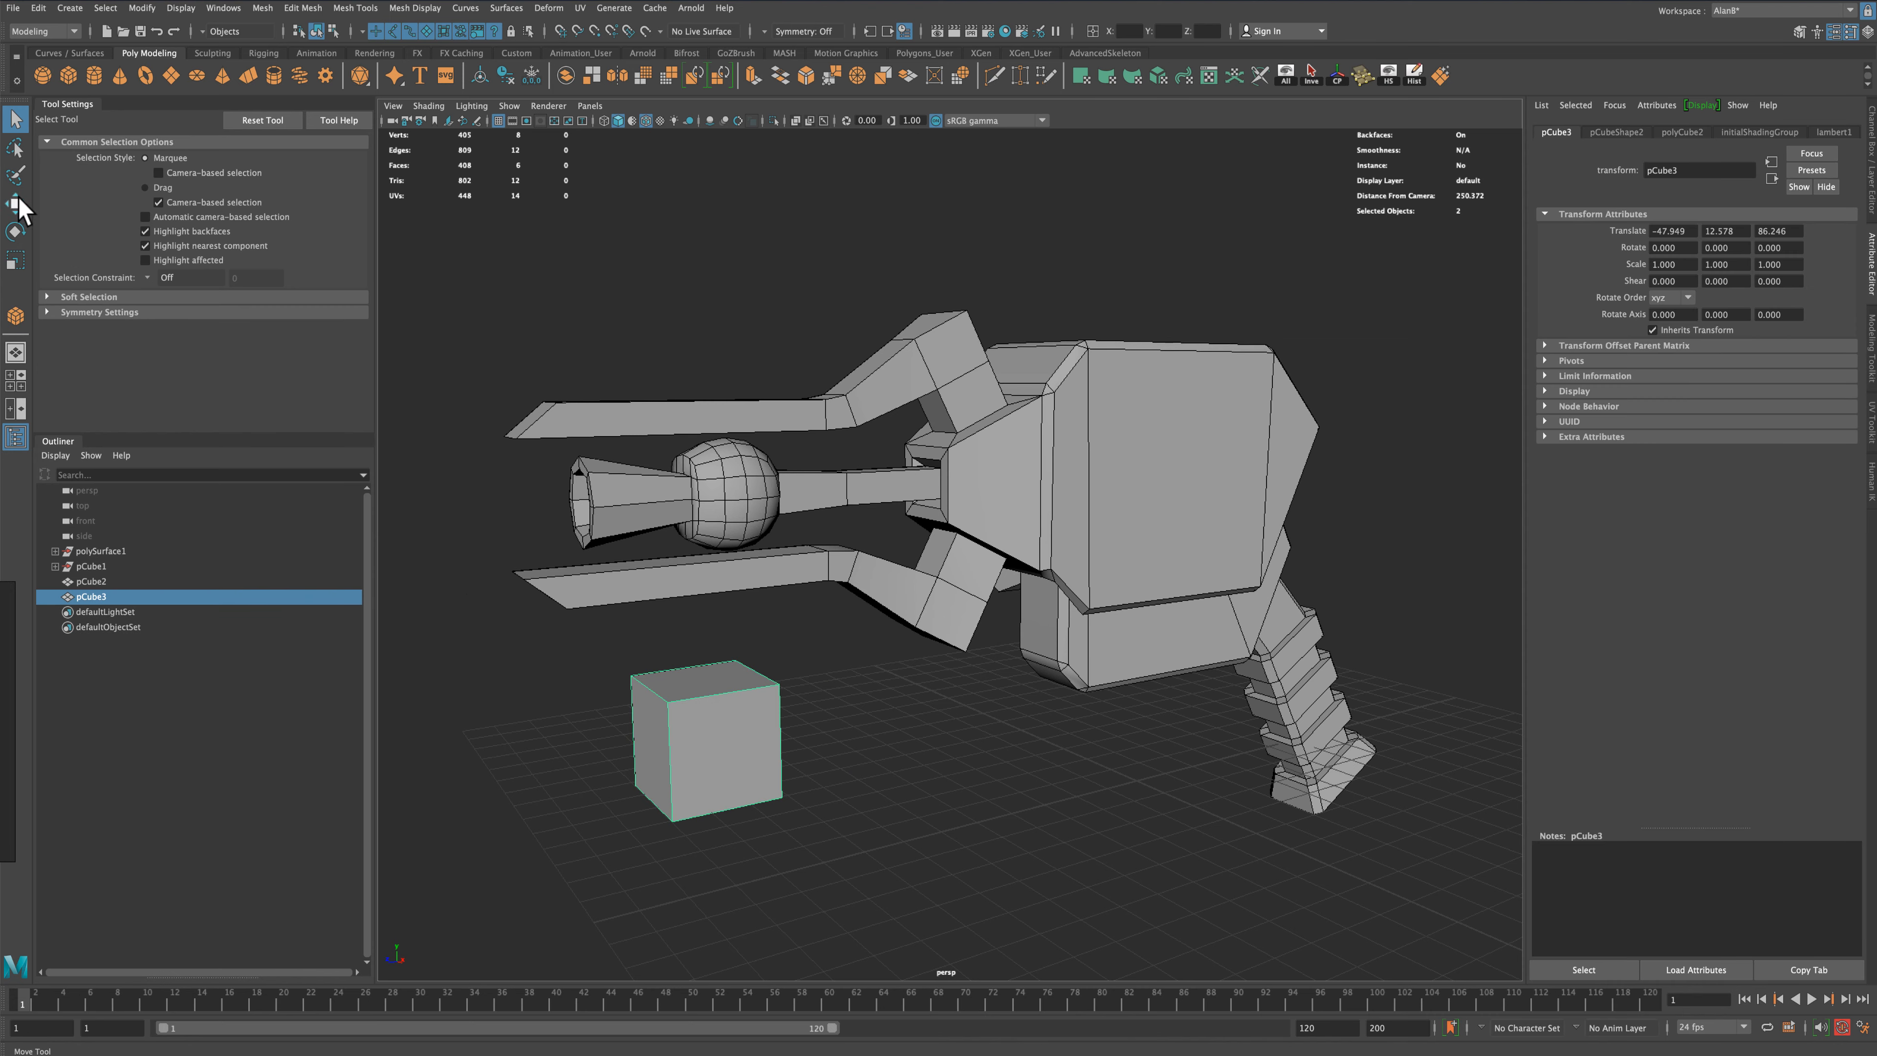
Scale the separate cube in front of the mech down uniformly to about 0.454 and set its height subdivisions to 8
click(15, 259)
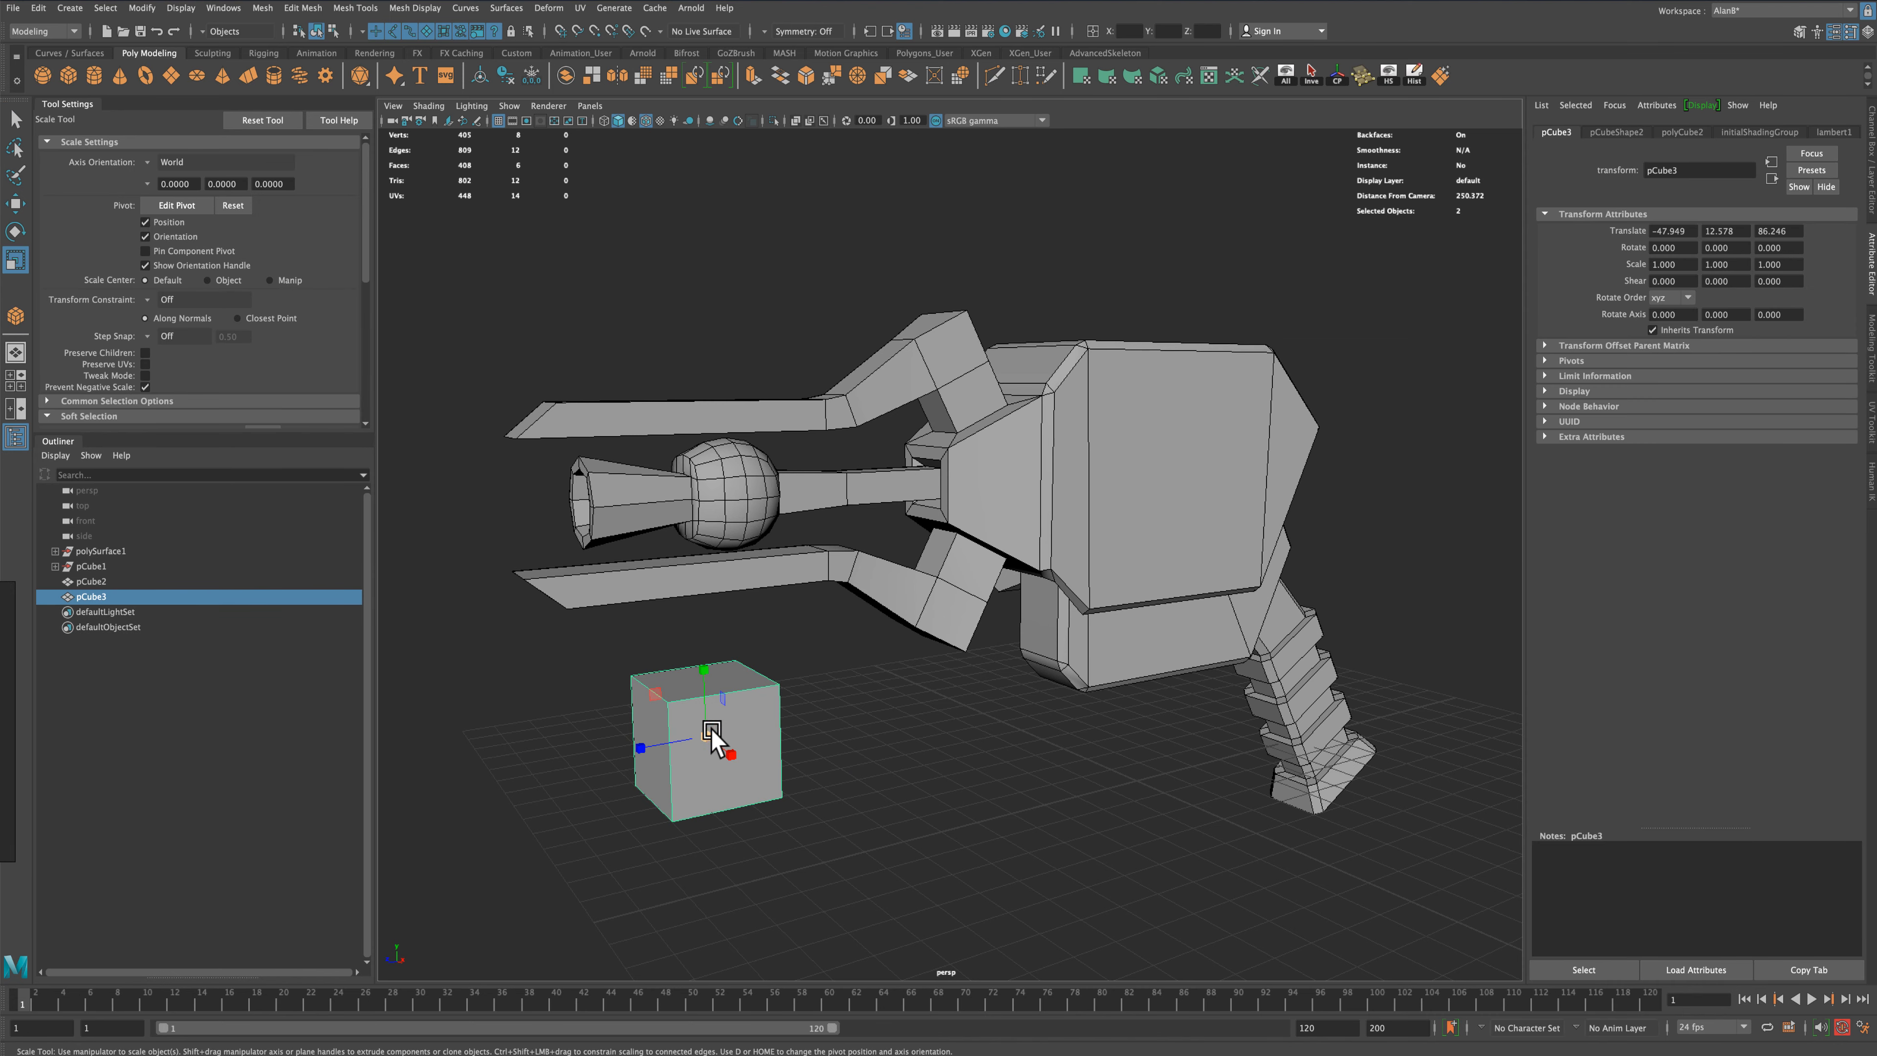
drag(714, 739, 651, 740)
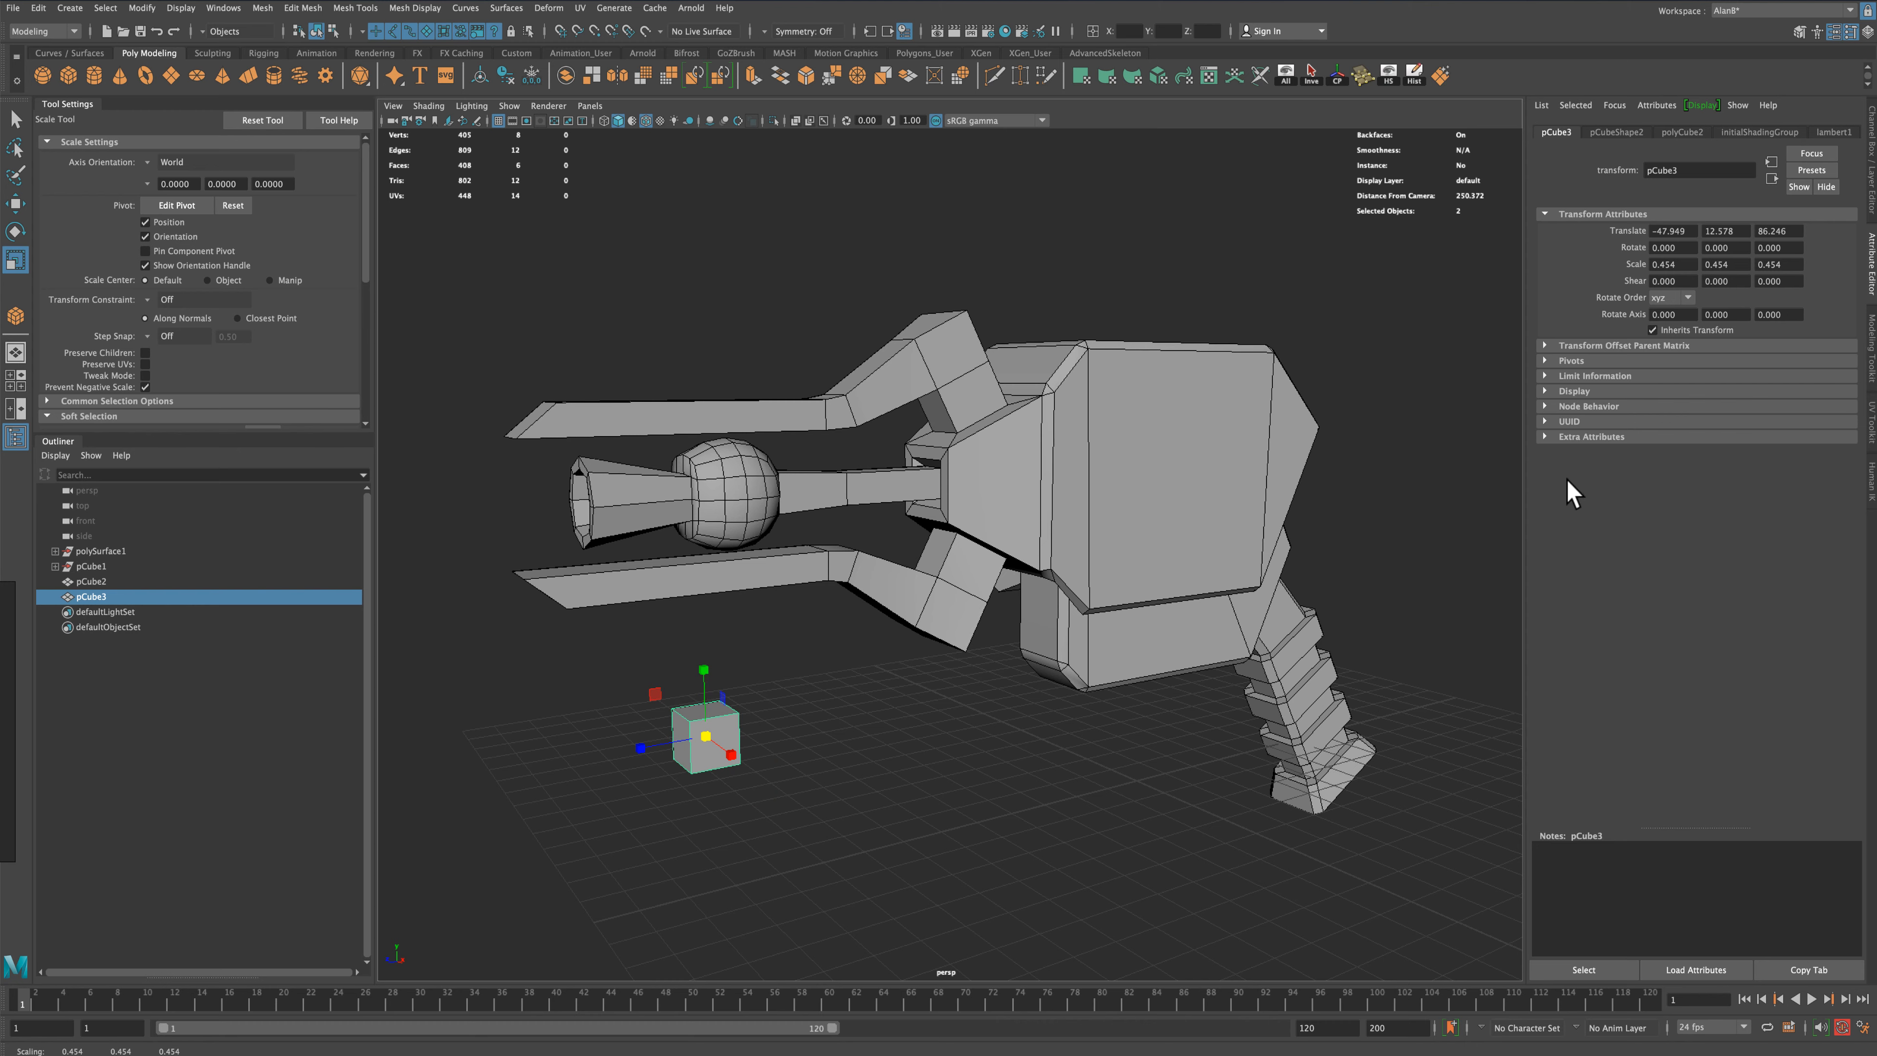
click(1616, 132)
click(1682, 132)
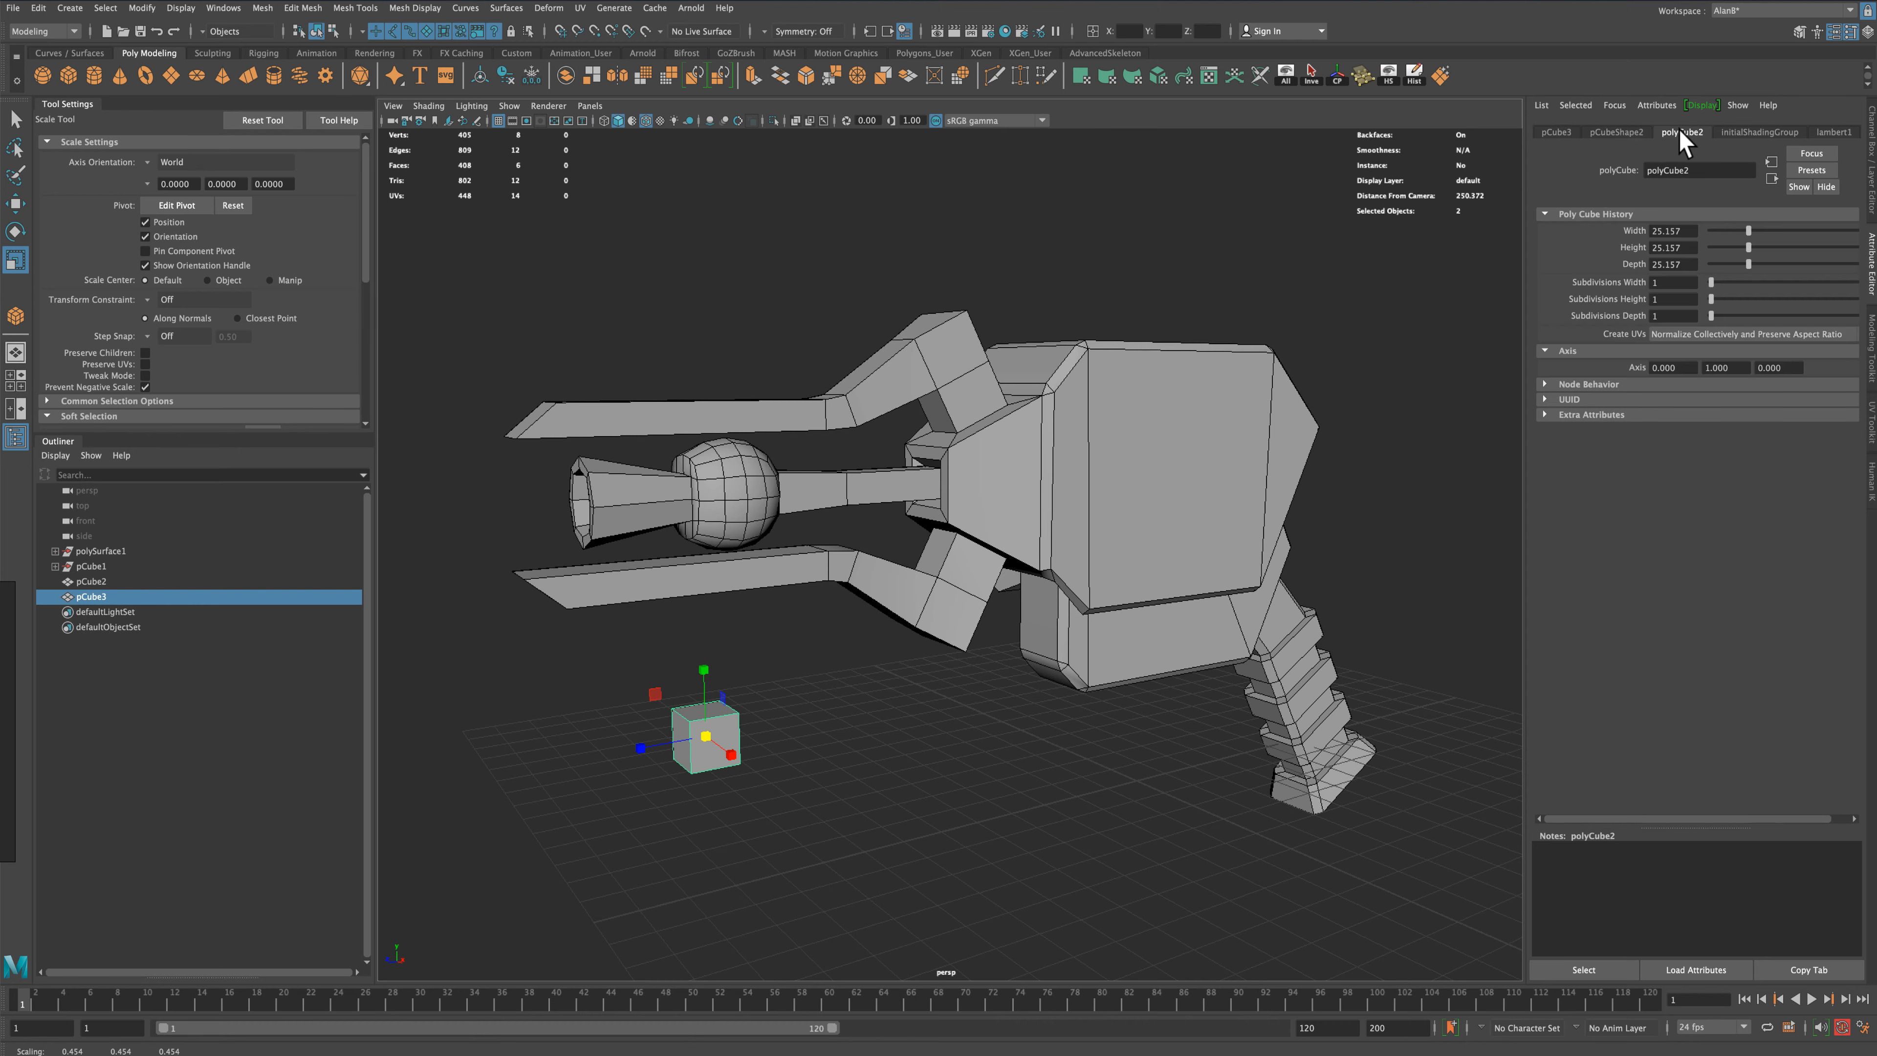
drag(1713, 283, 1720, 285)
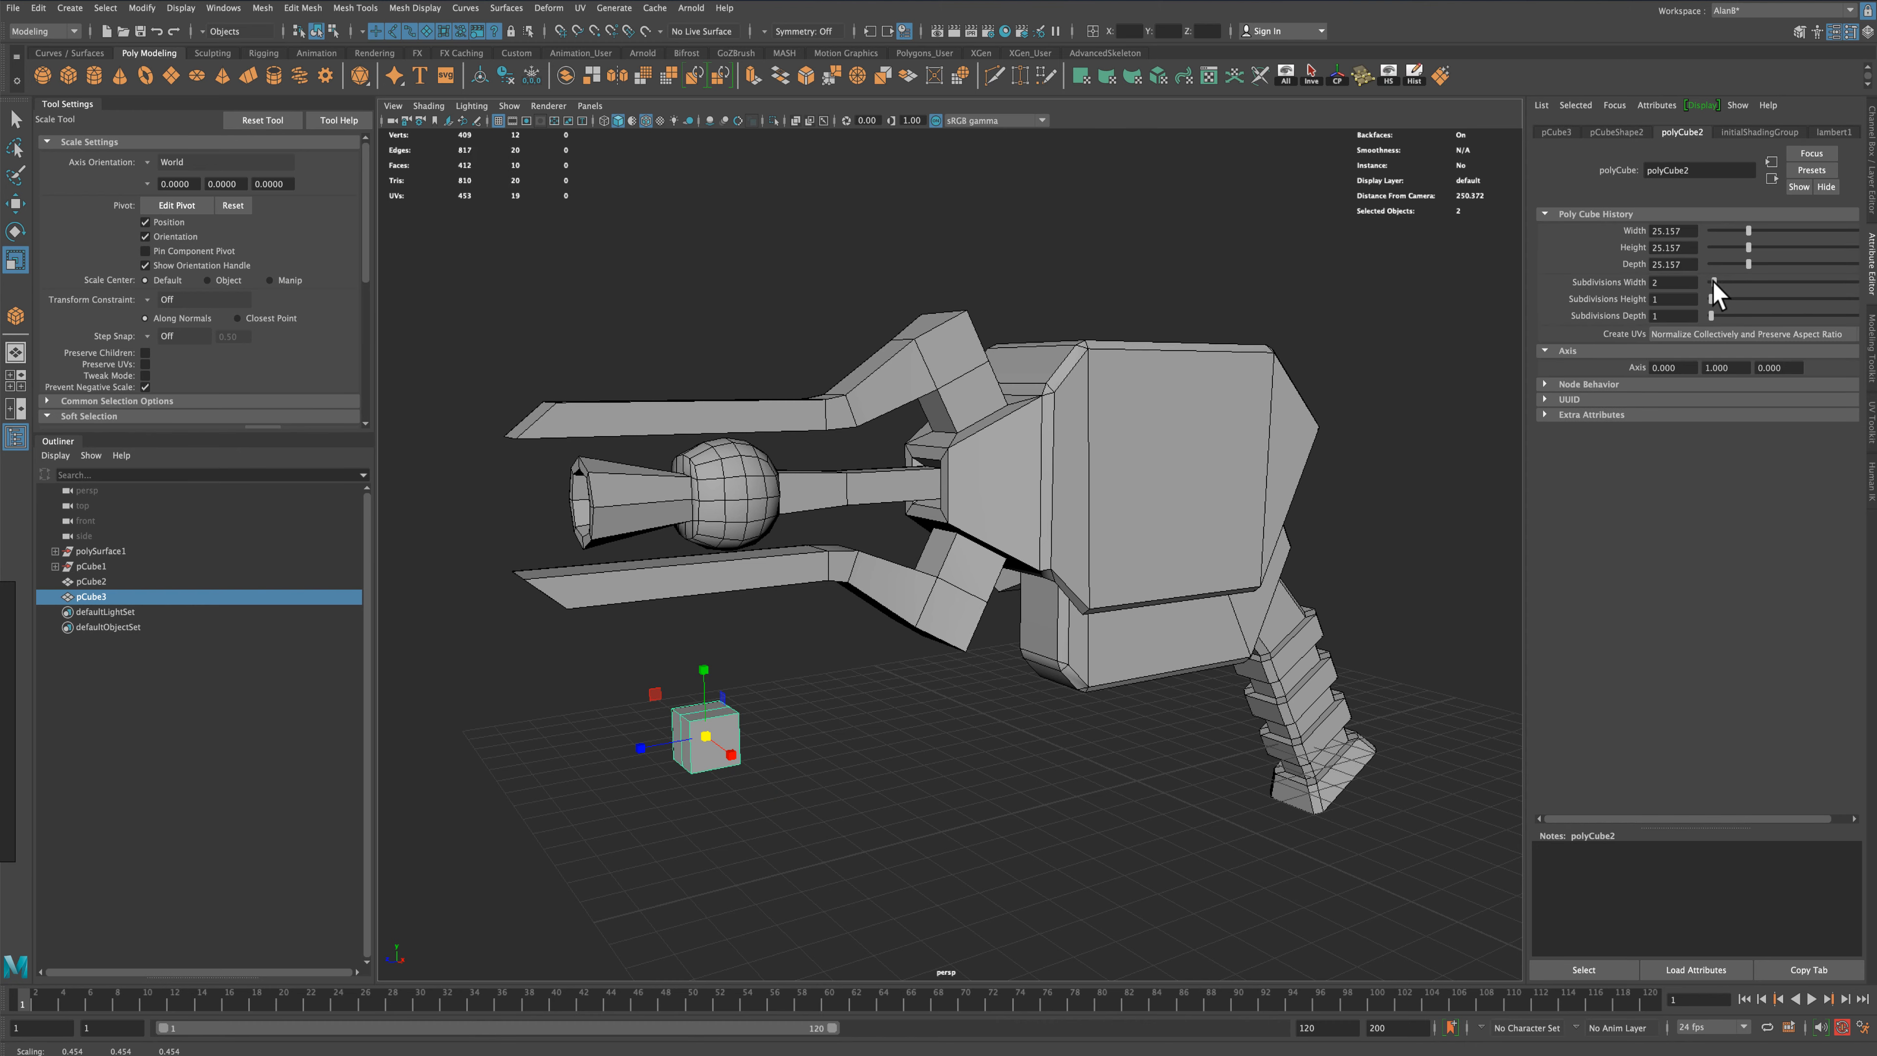
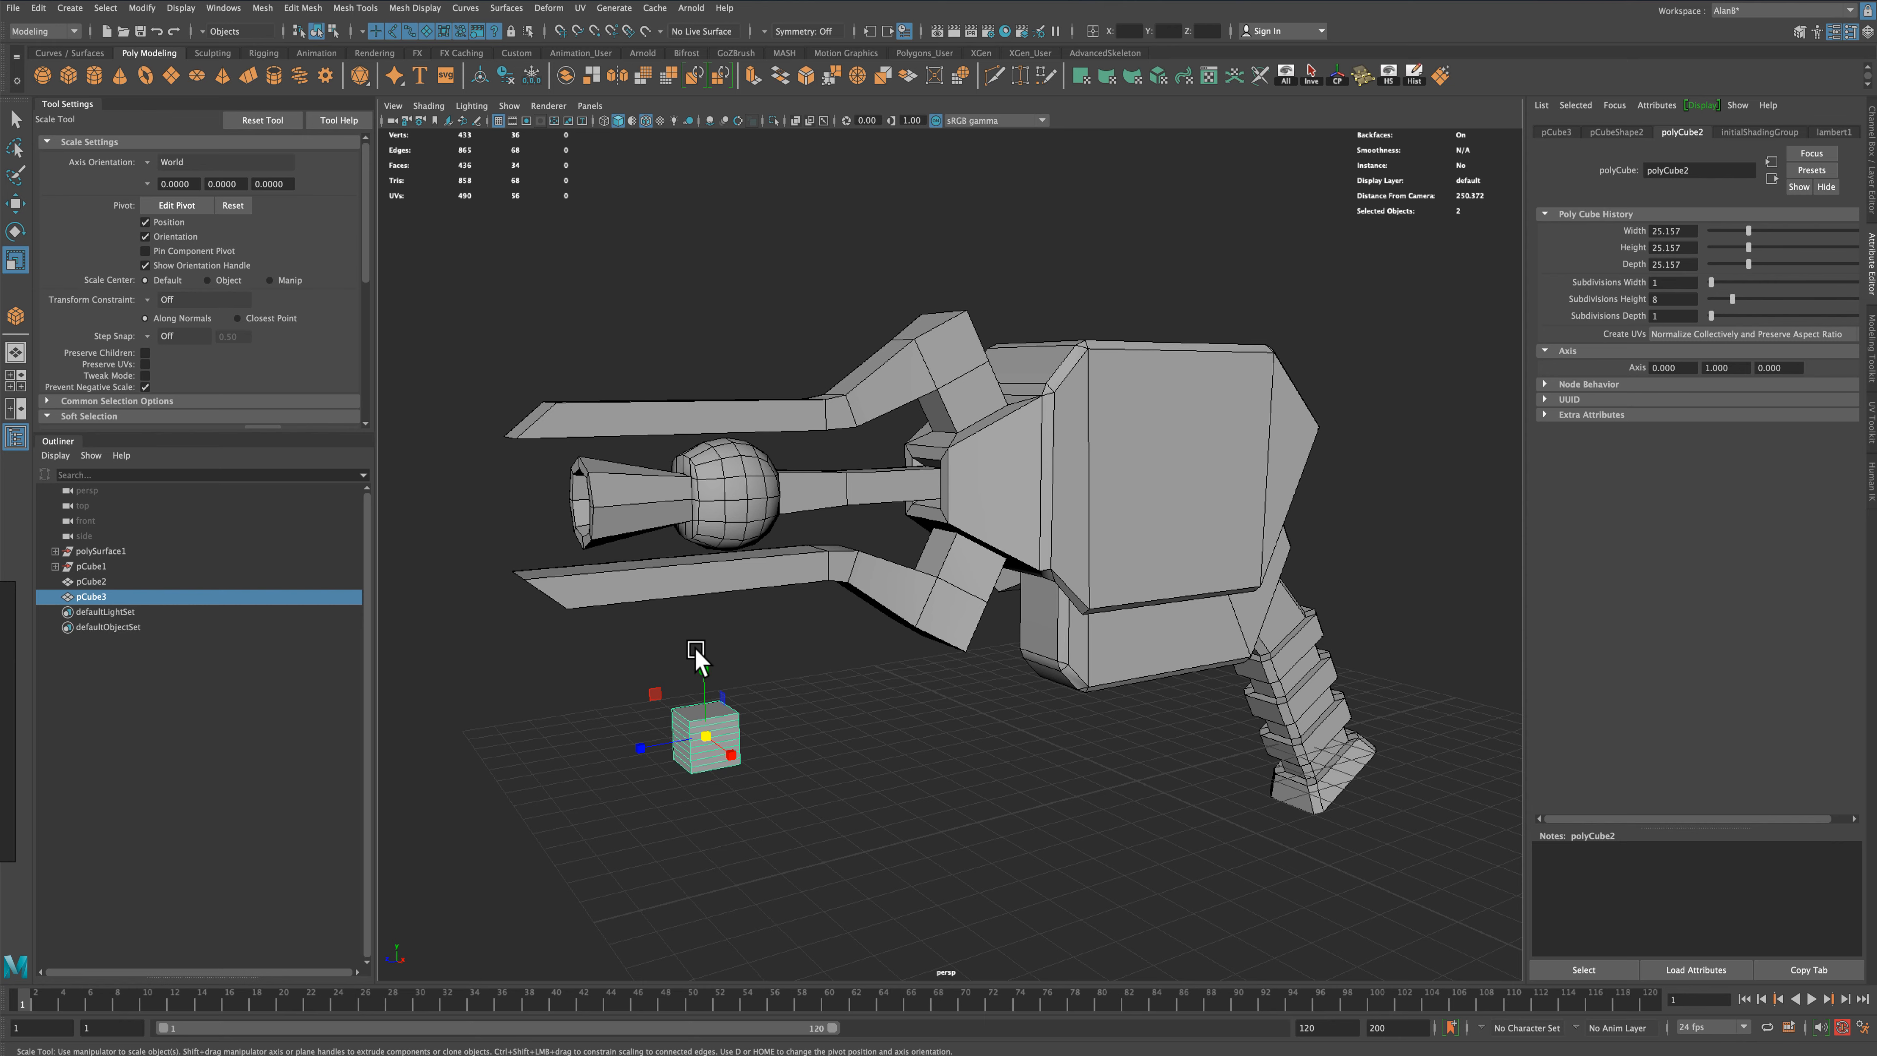
Scale the subdivided cube non-uniformly into a tall, thin vertical bar
drag(702, 662, 681, 764)
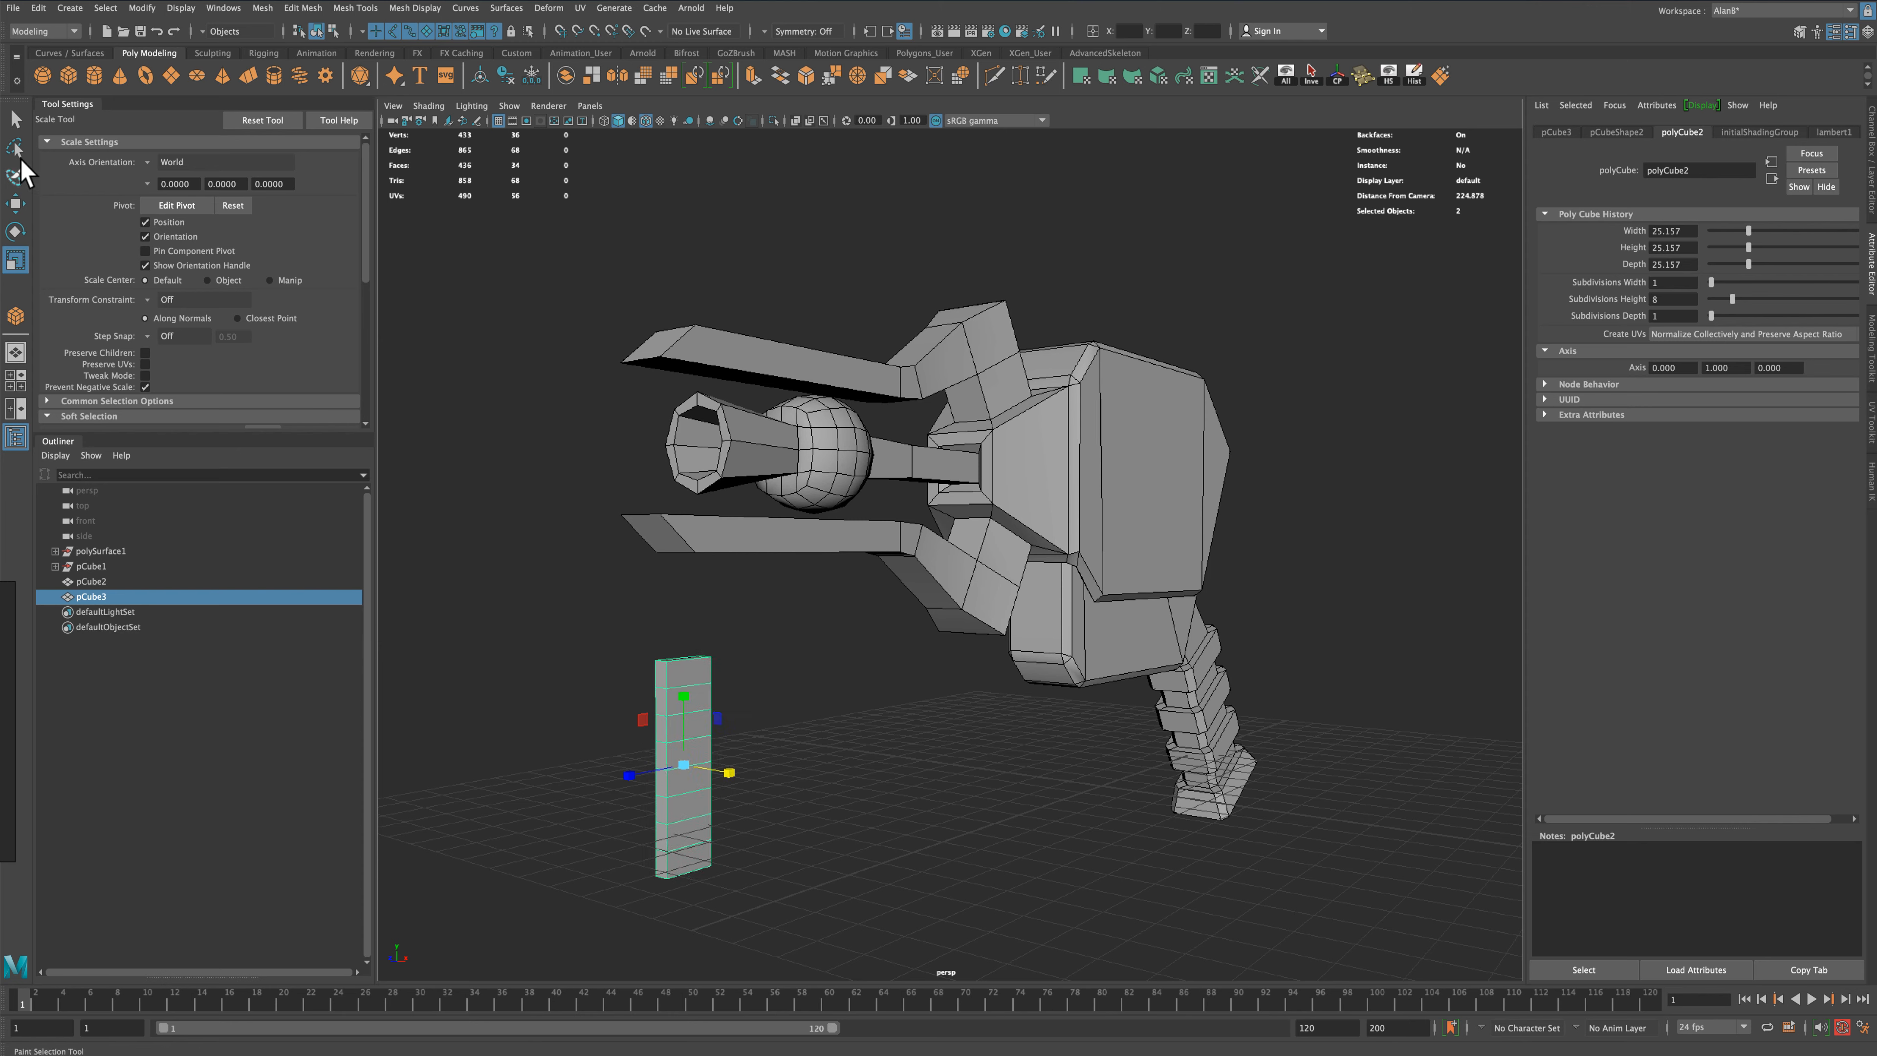
click(13, 120)
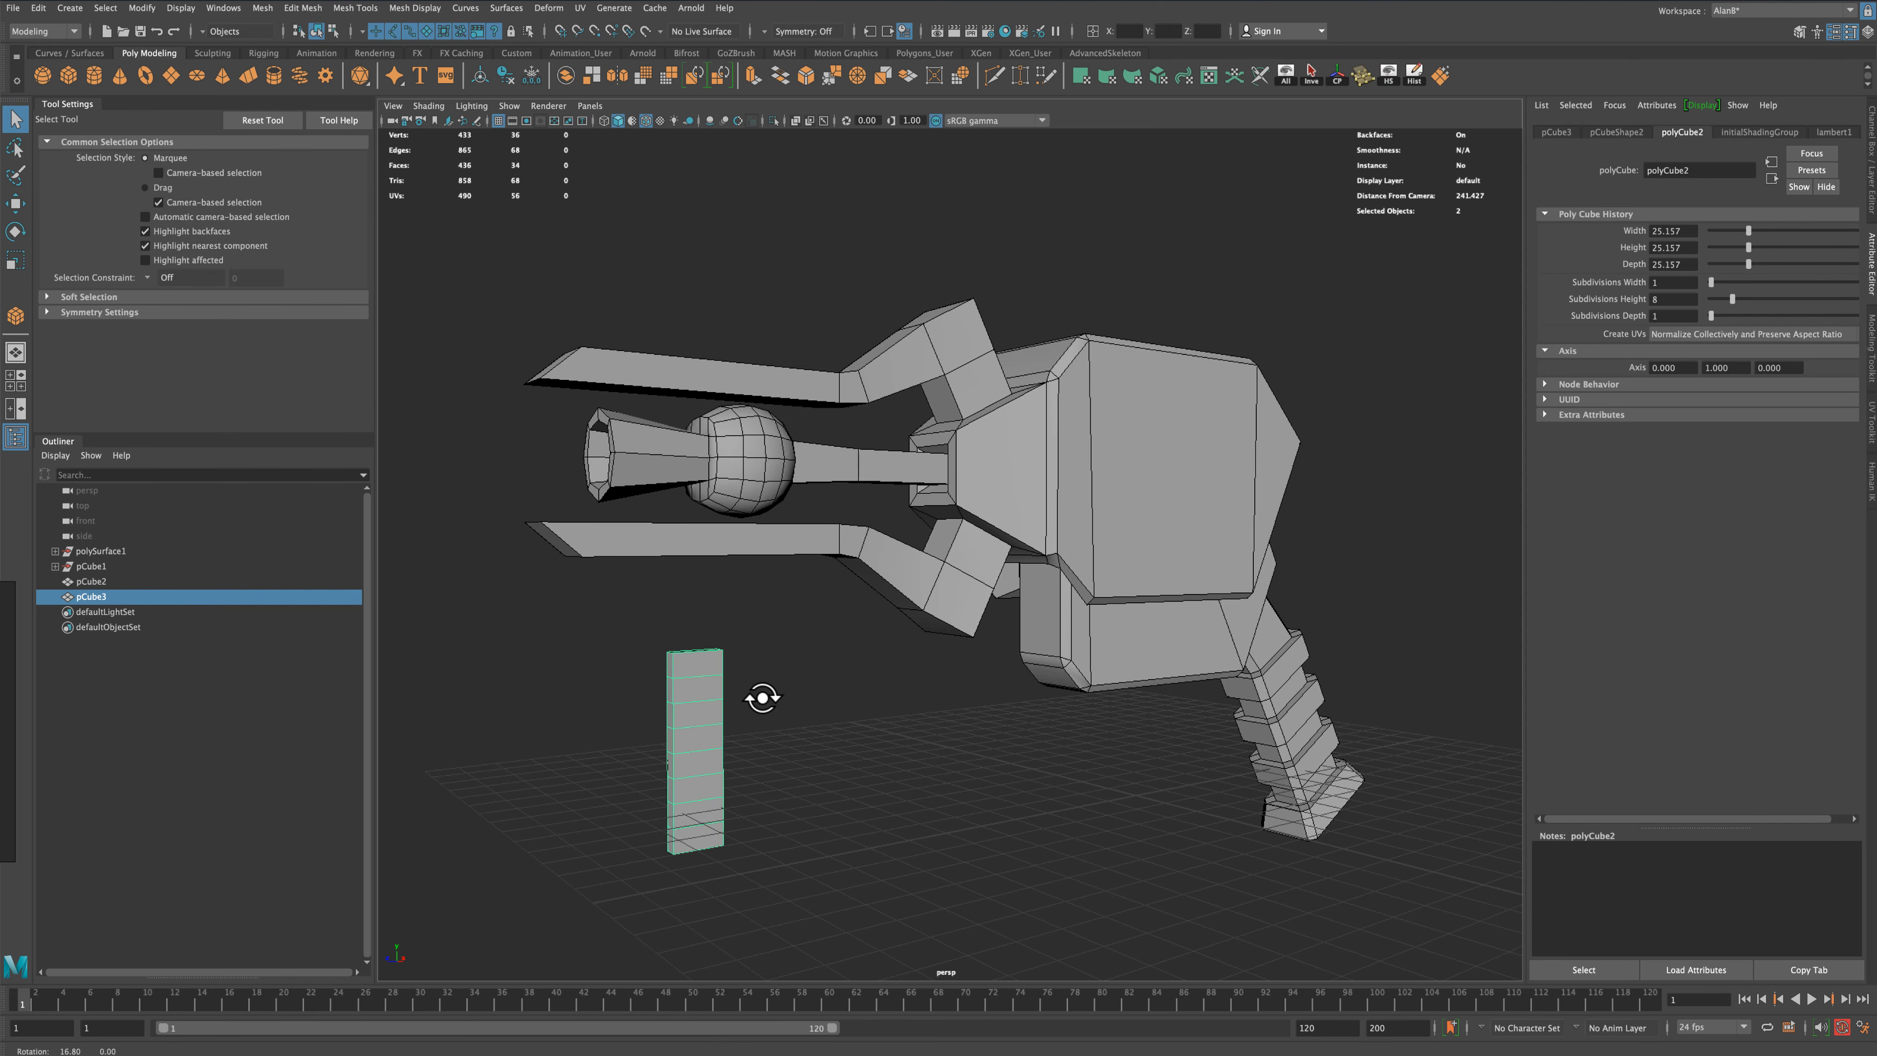
In the side view, narrow the bar's waist by scaling its middle row of vertices inward with soft selection at a 22.67 falloff radius
key(space)
key(space)
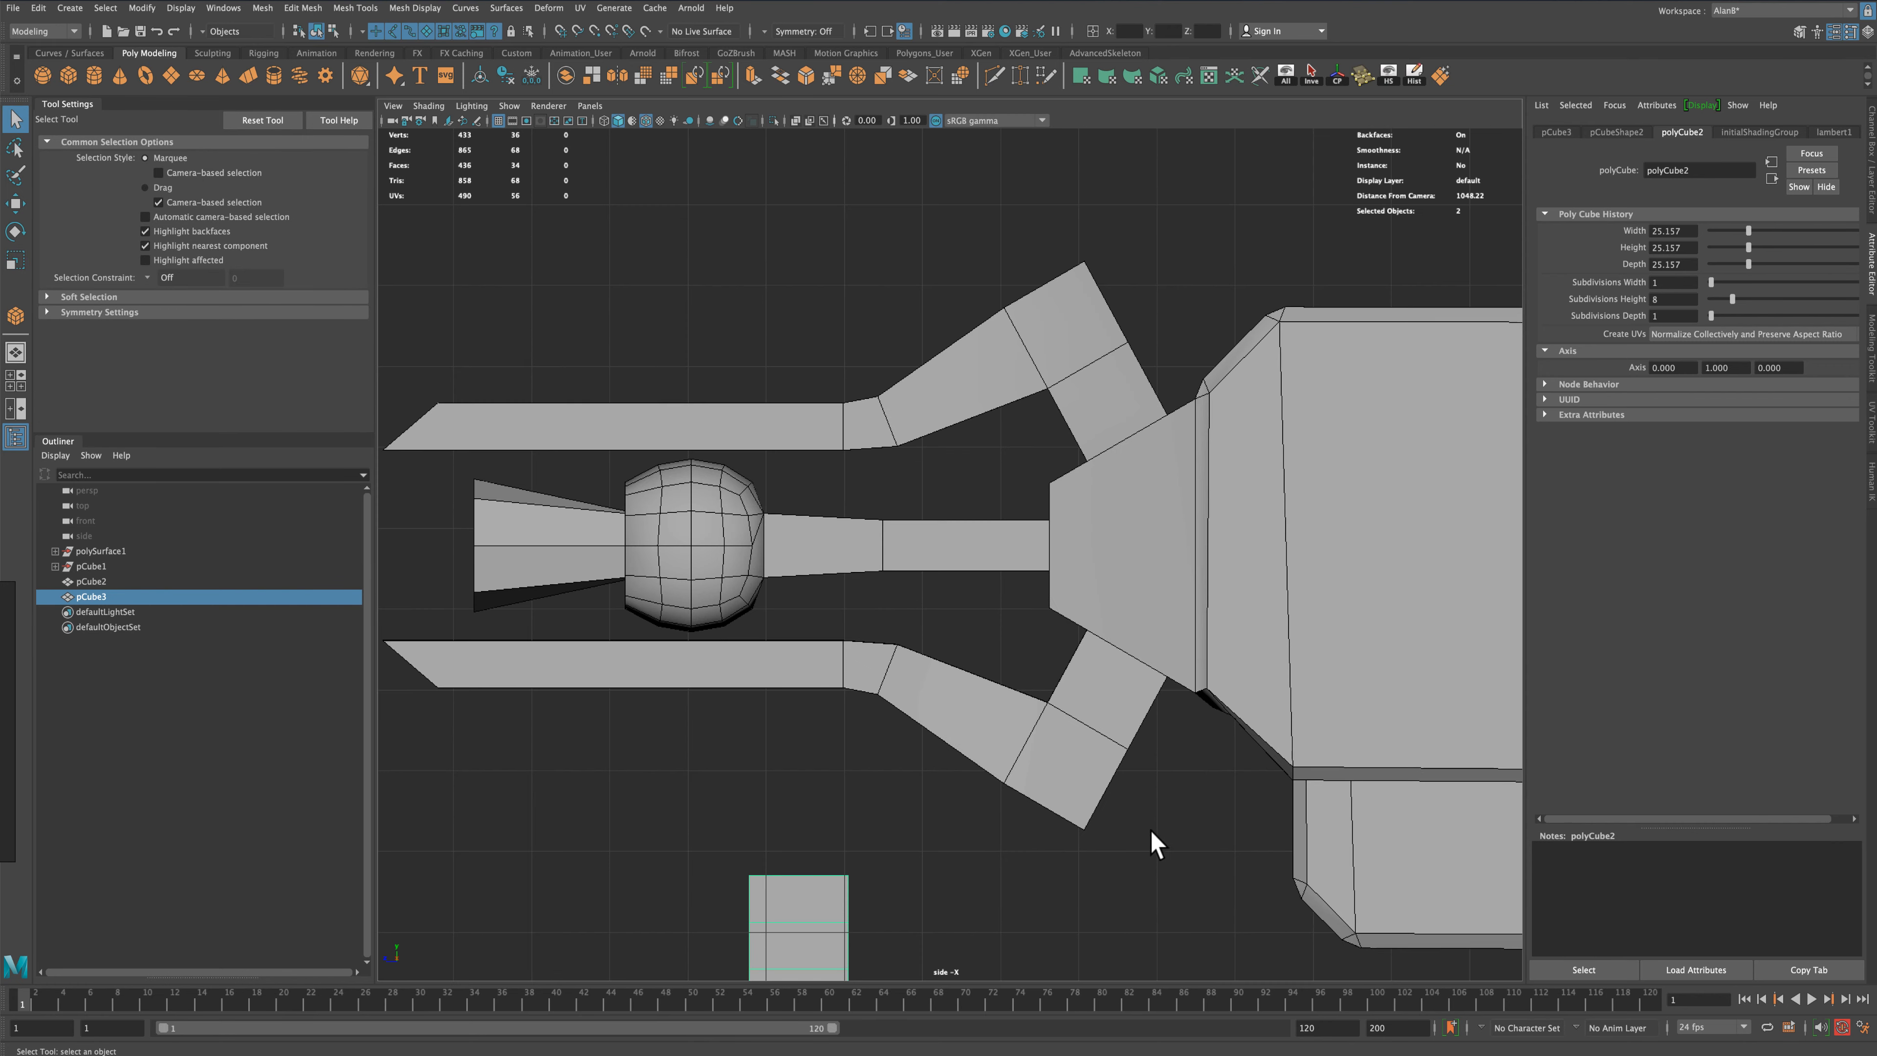
alt+middle_drag(988, 858, 1077, 400)
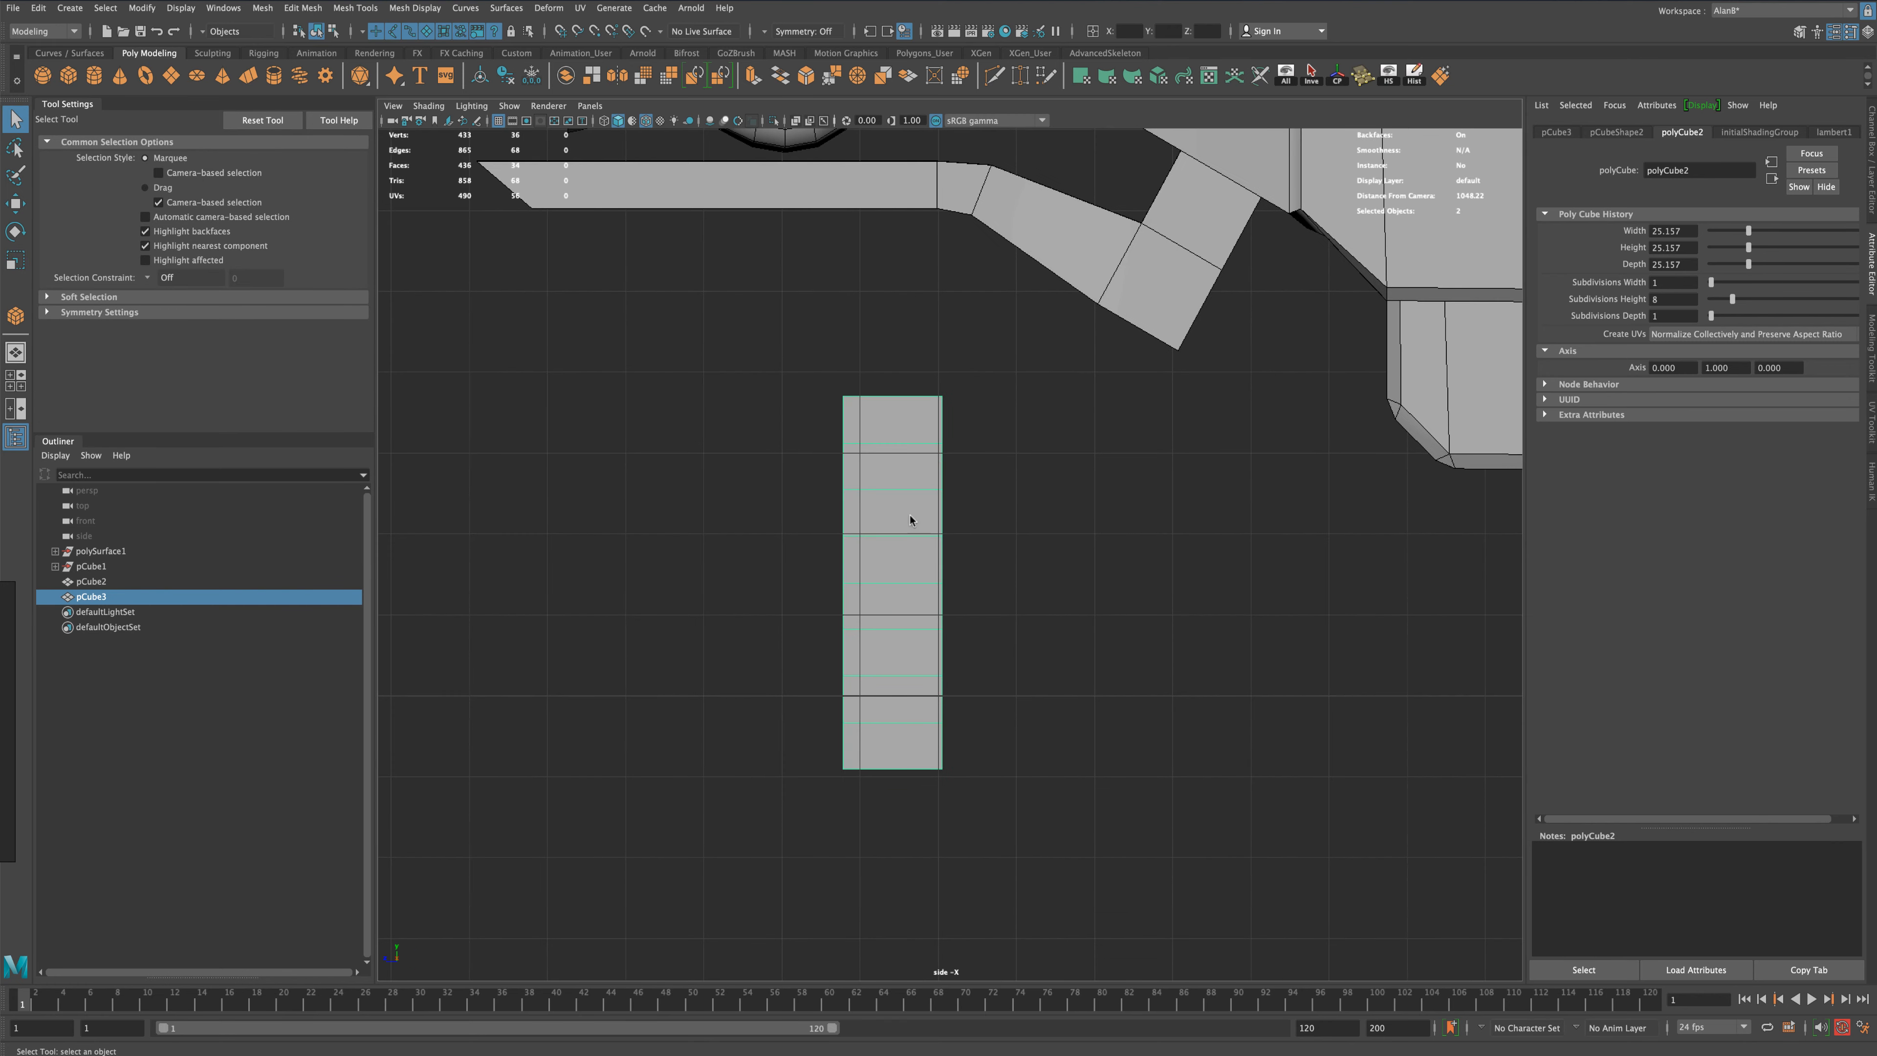
right_drag(910, 517, 848, 518)
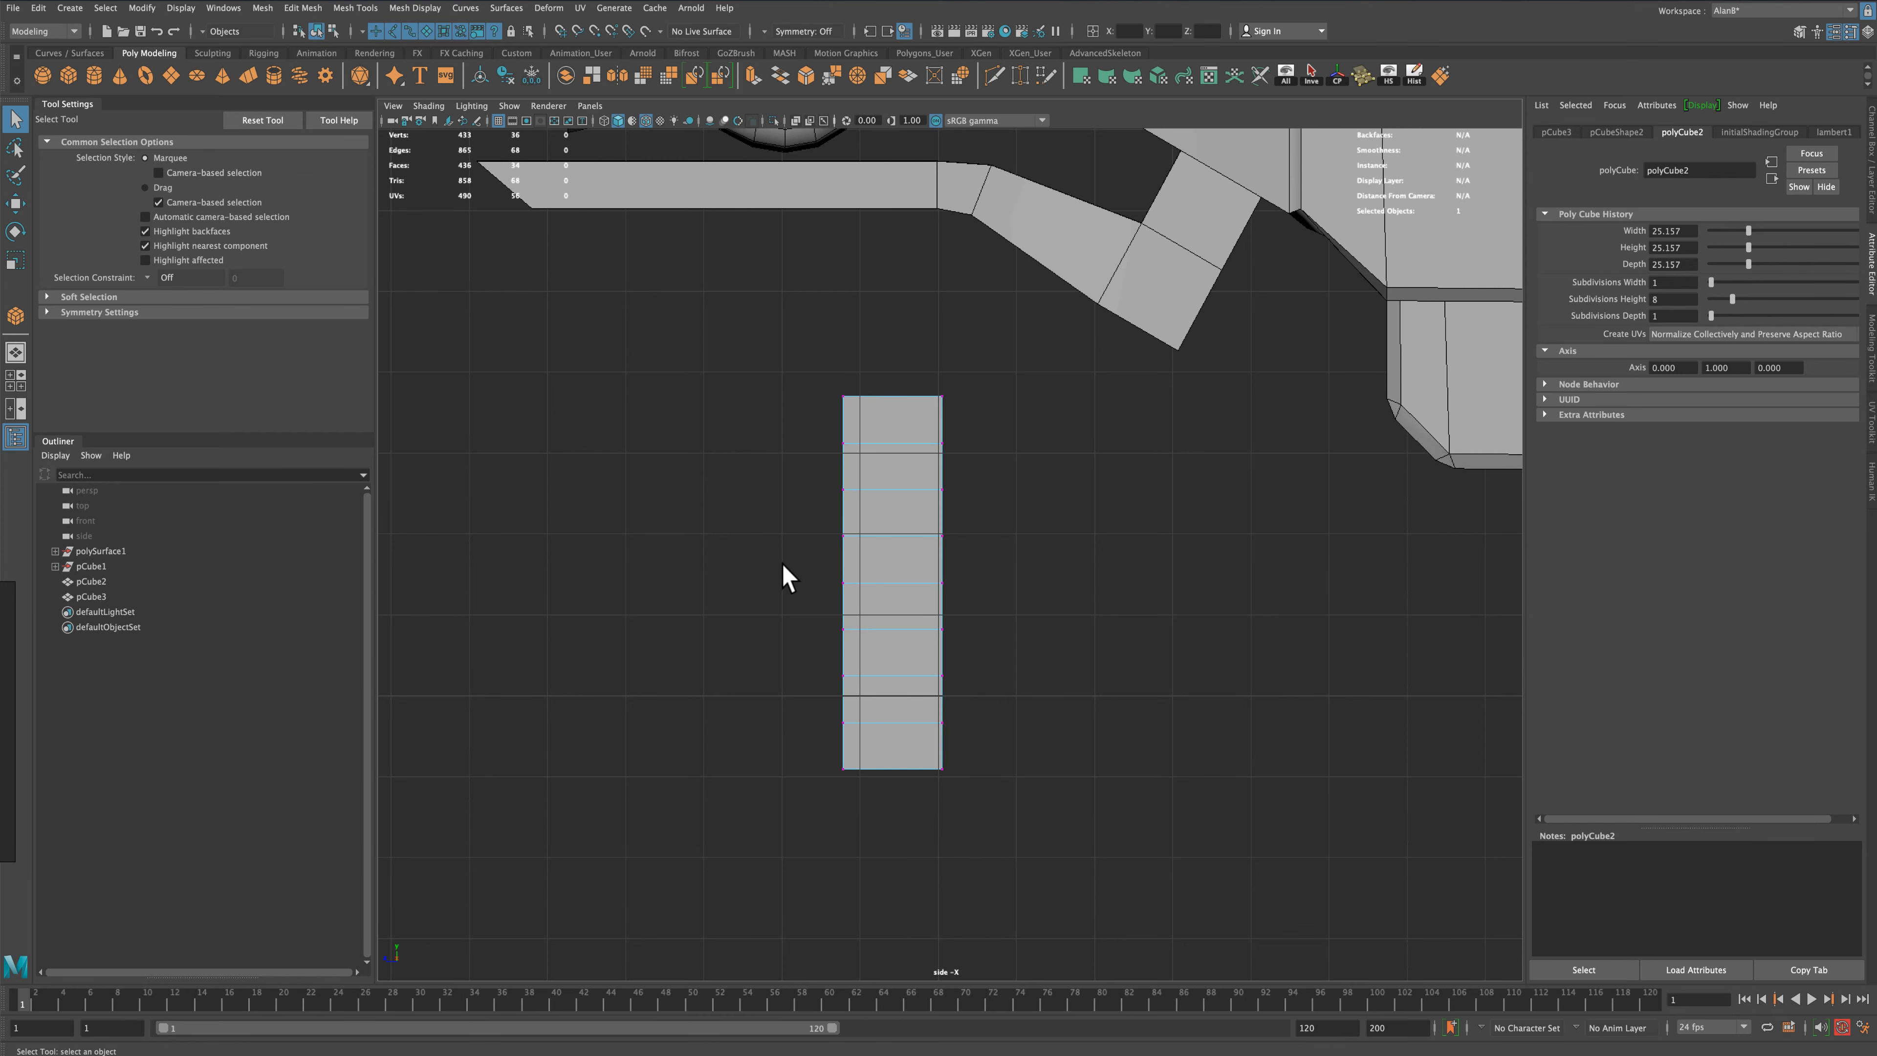
drag(1001, 606, 1002, 607)
click(15, 261)
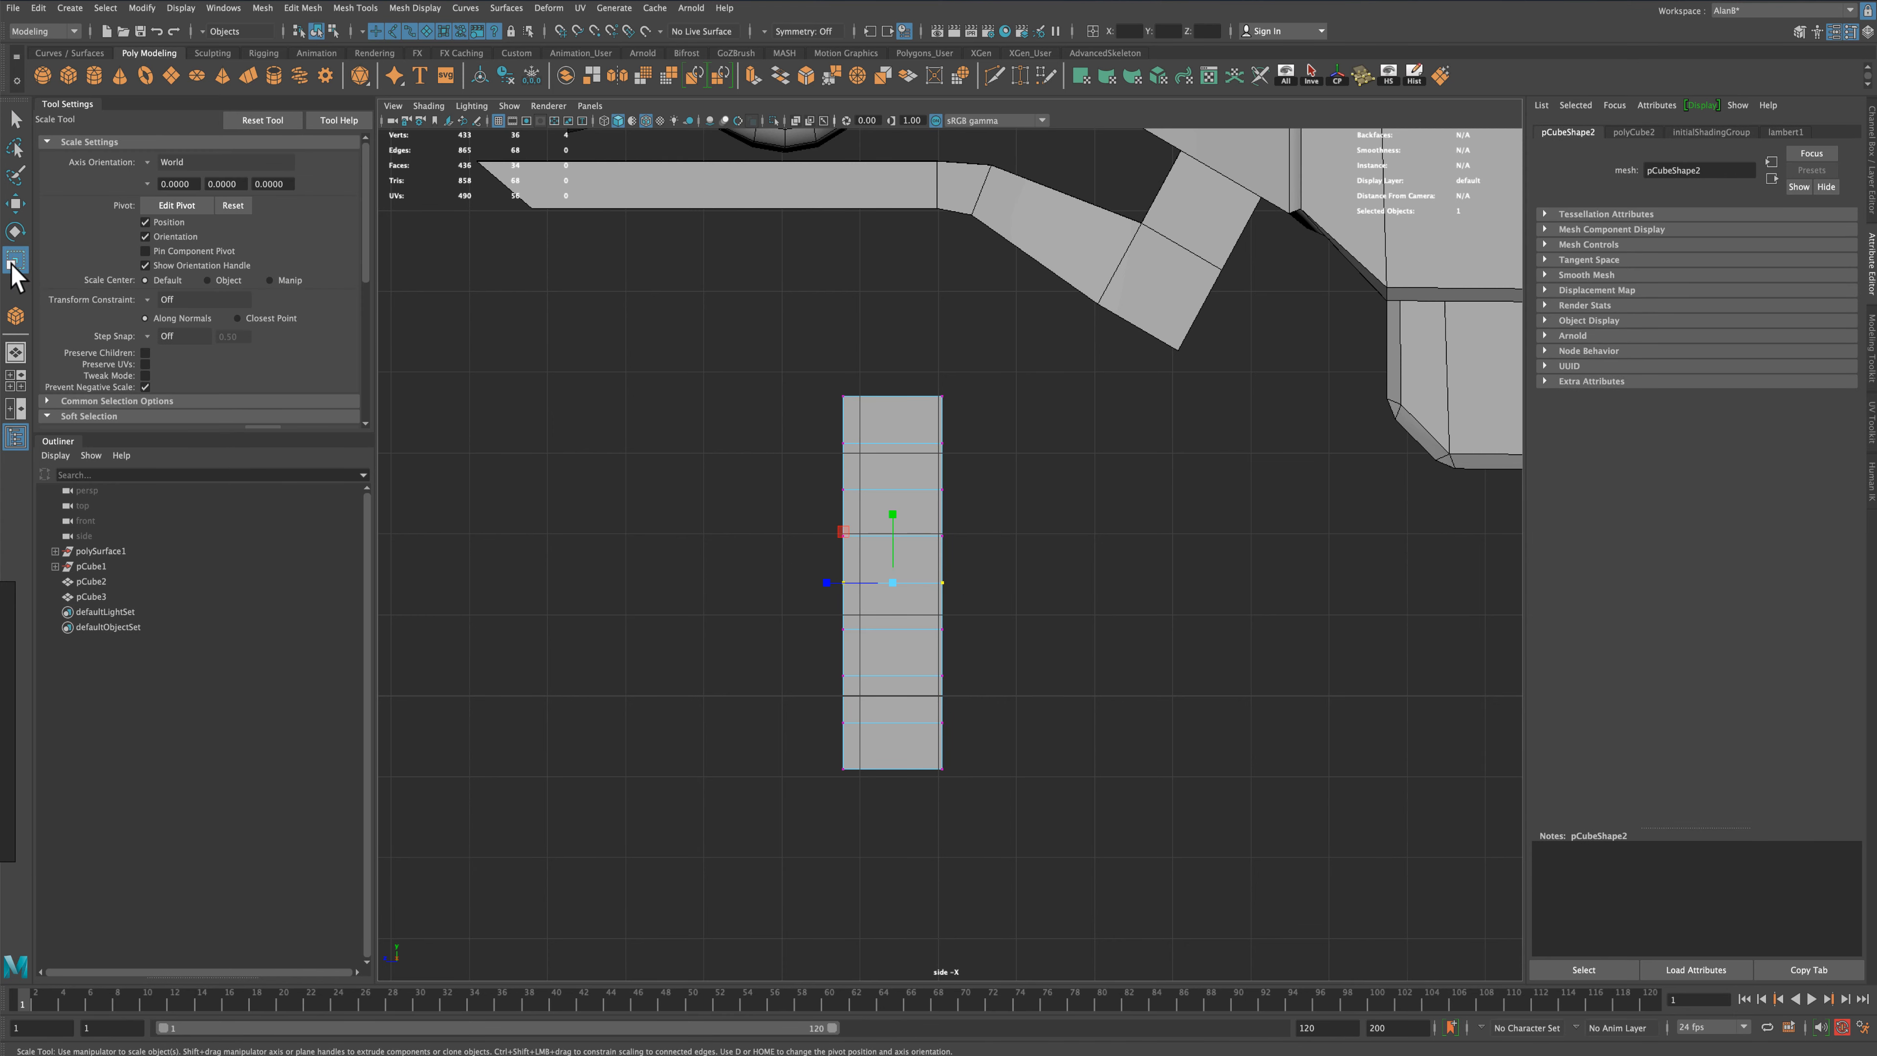
click(54, 441)
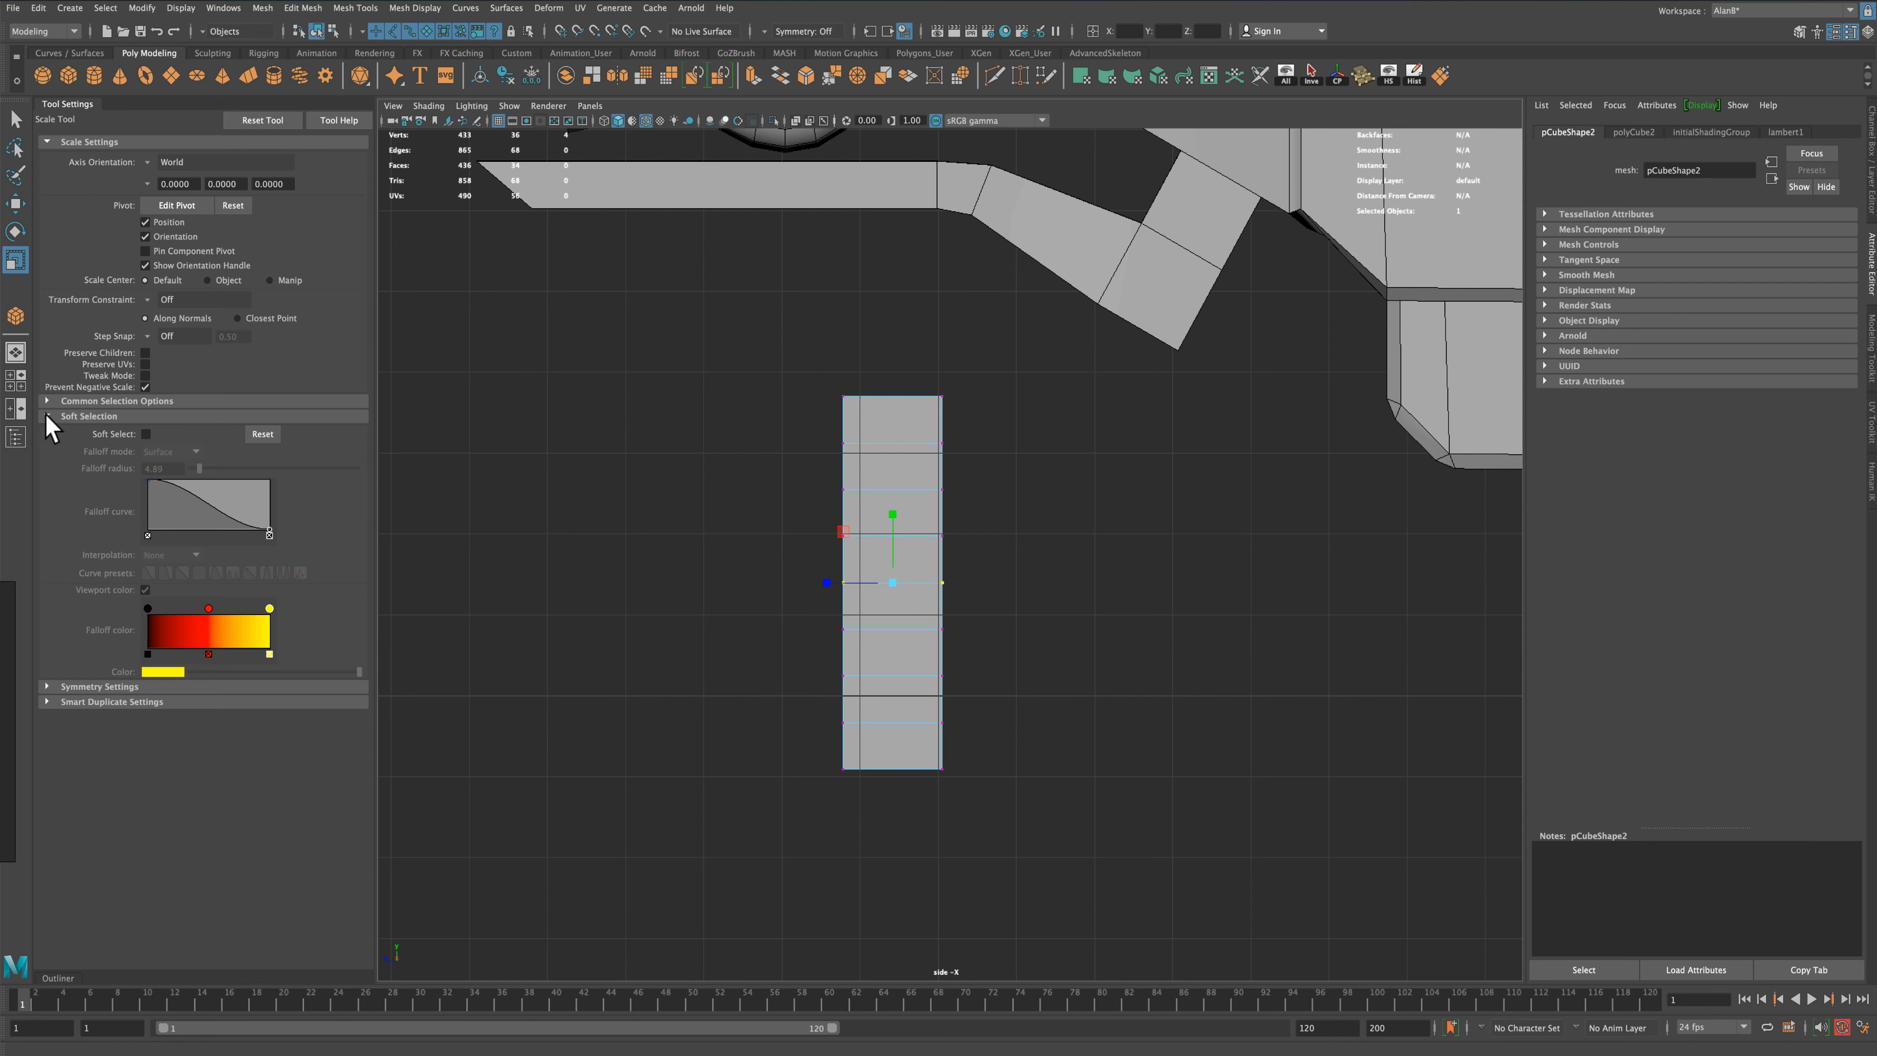
click(145, 434)
drag(222, 466, 228, 466)
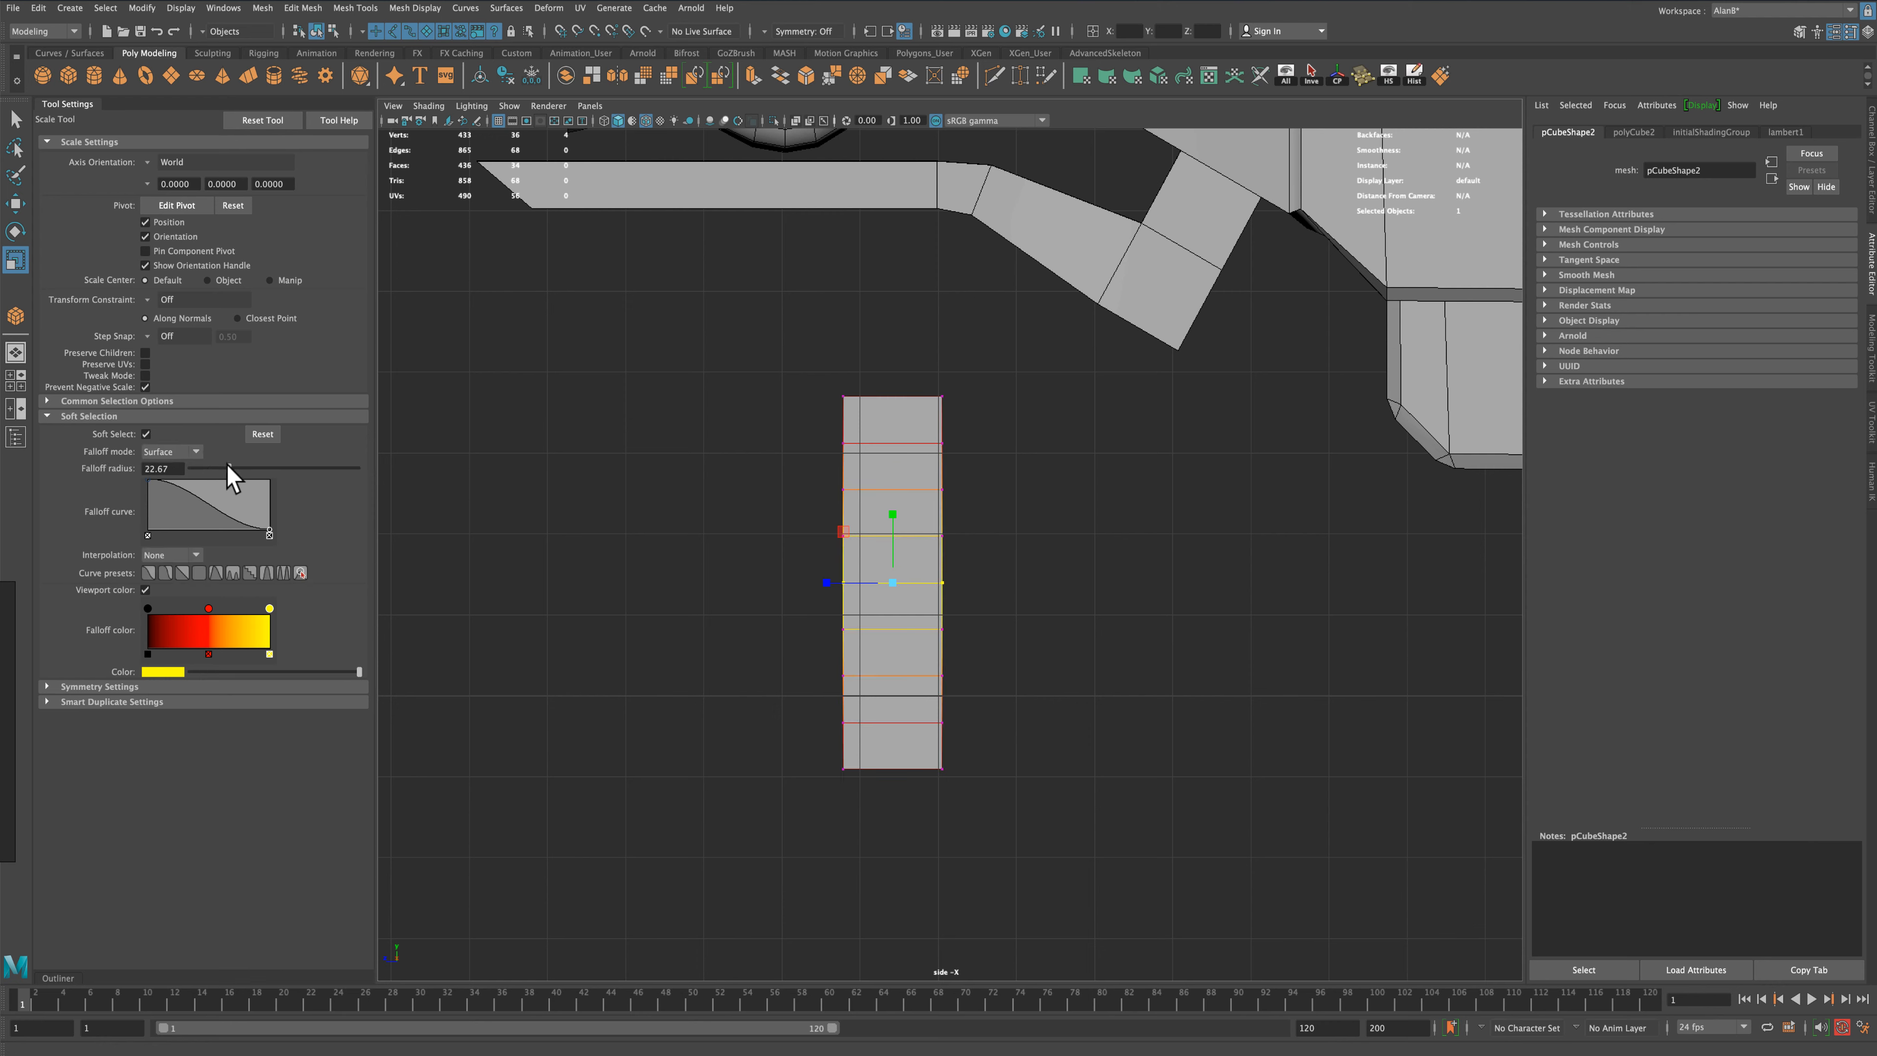
drag(900, 581, 869, 585)
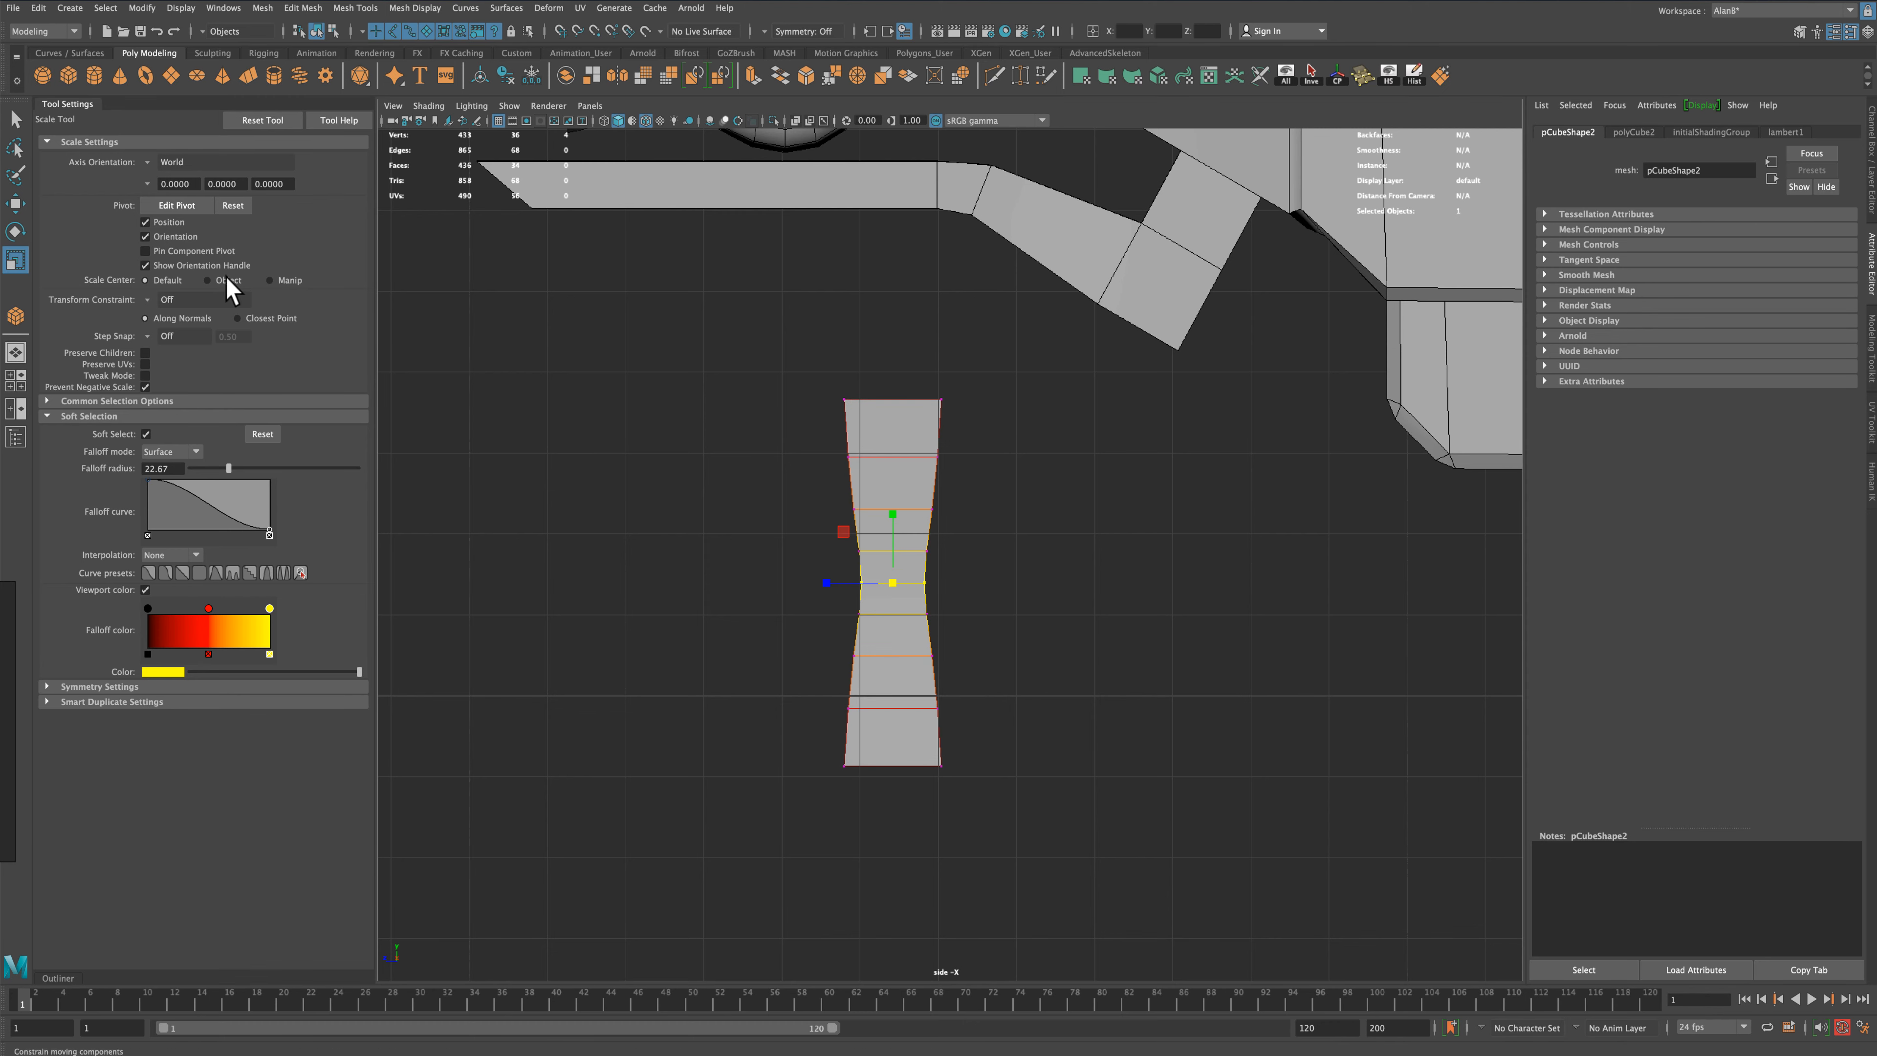
click(16, 118)
Return to the perspective view, select the whole bar in object mode and frame it
key(space)
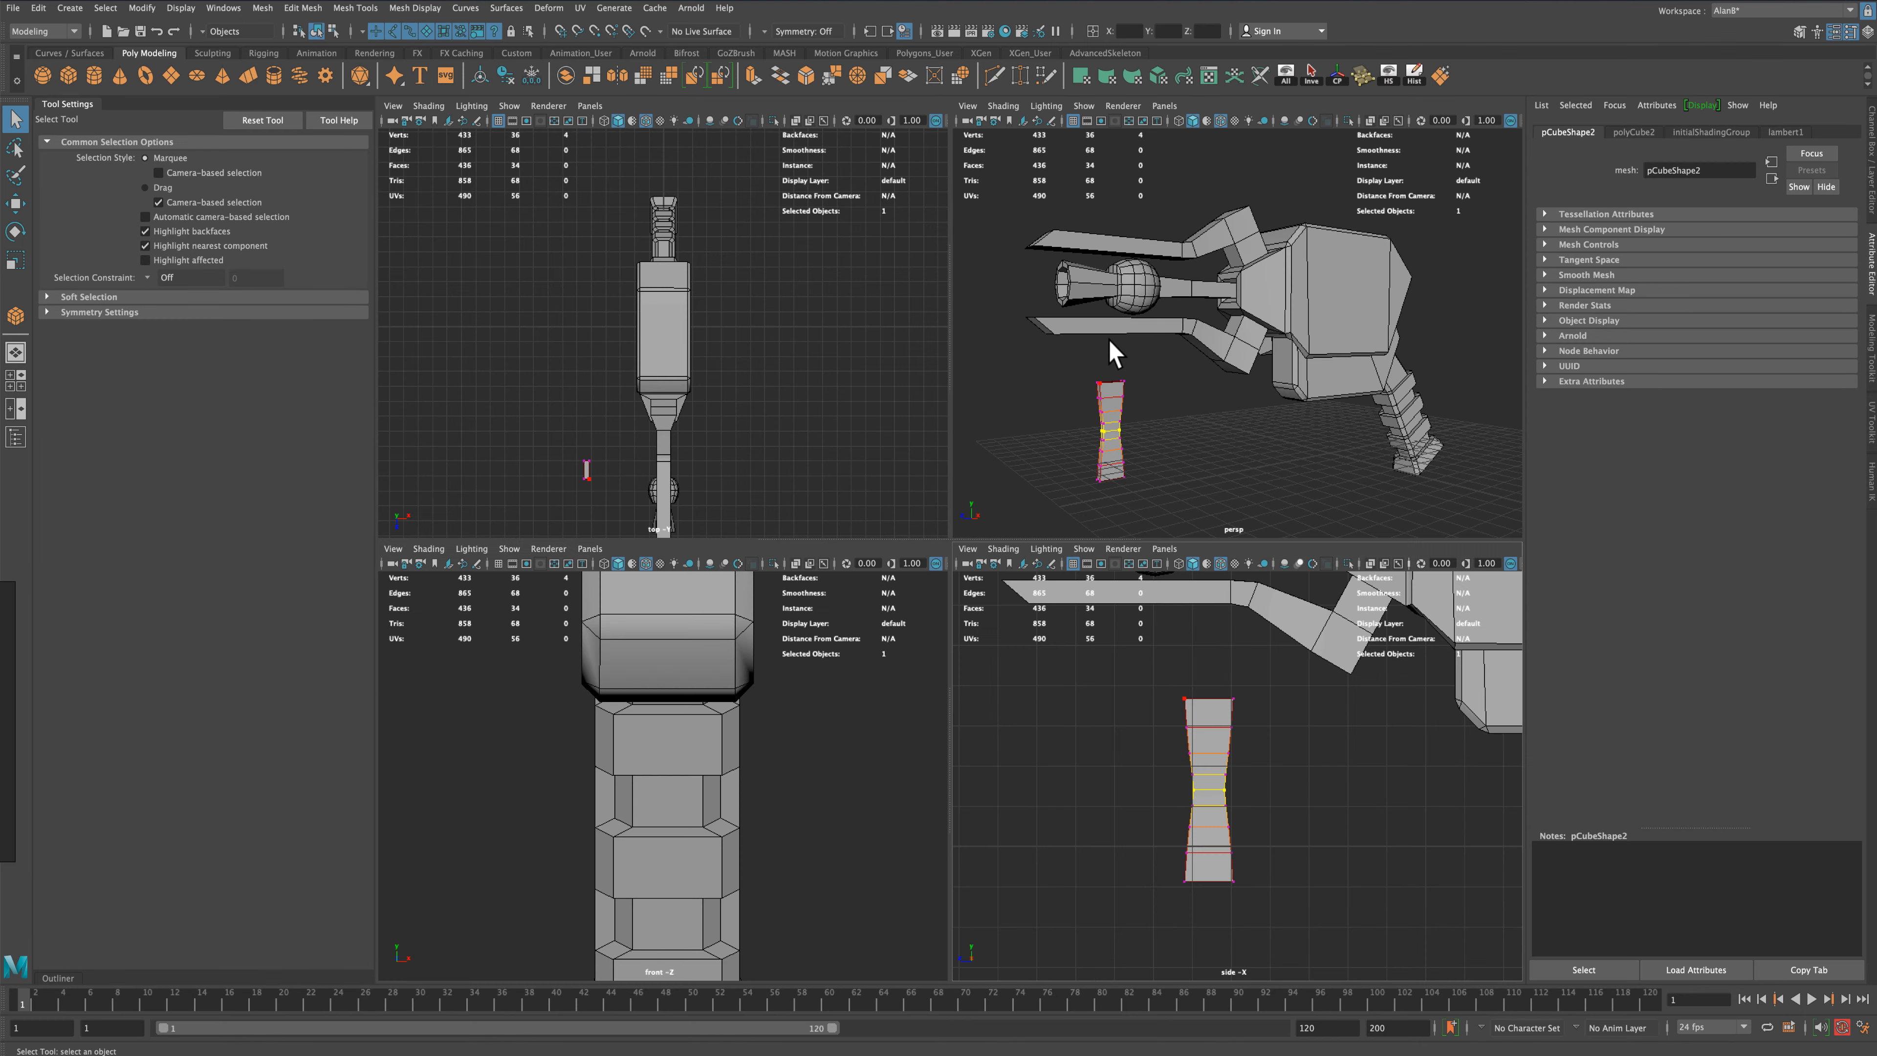
key(space)
scroll(1017, 534, up, 3)
alt+middle_drag(788, 741, 969, 631)
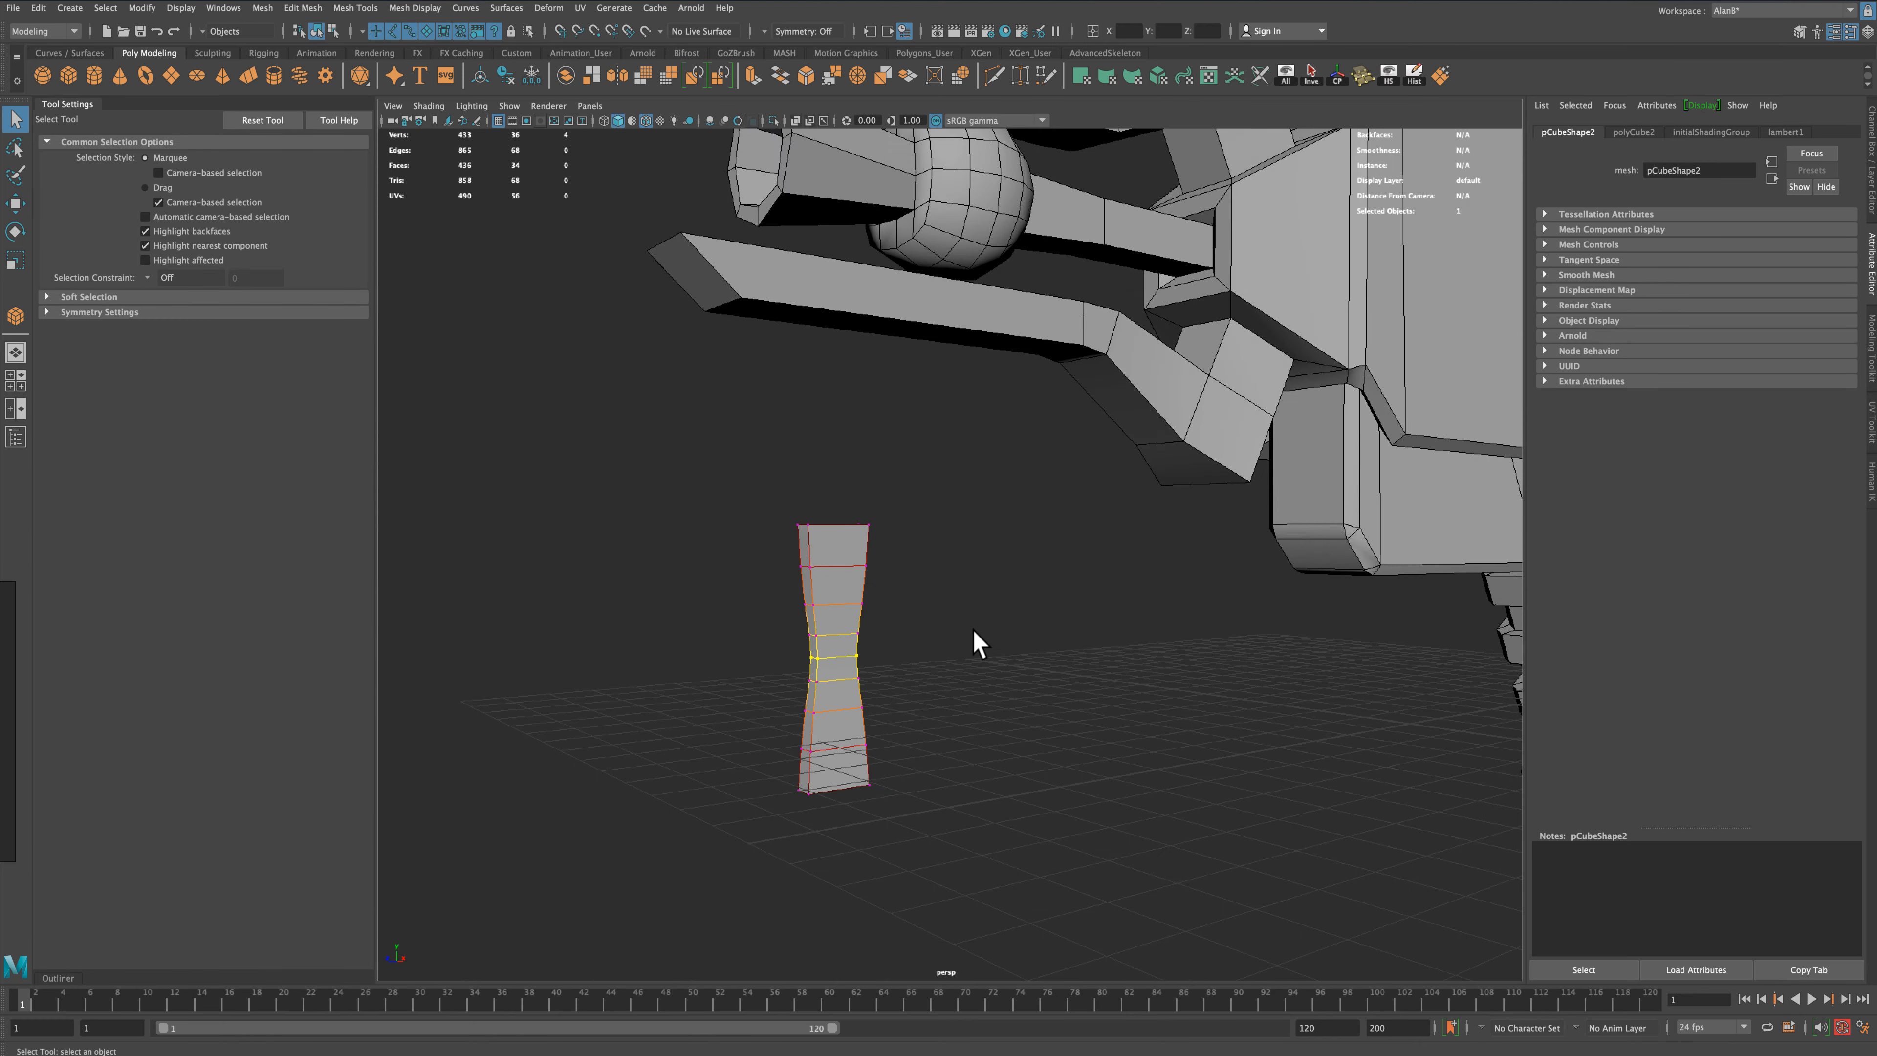
scroll(969, 630, up, 2)
alt+drag(976, 592, 842, 575)
right_drag(836, 556, 895, 532)
click(809, 549)
key(f)
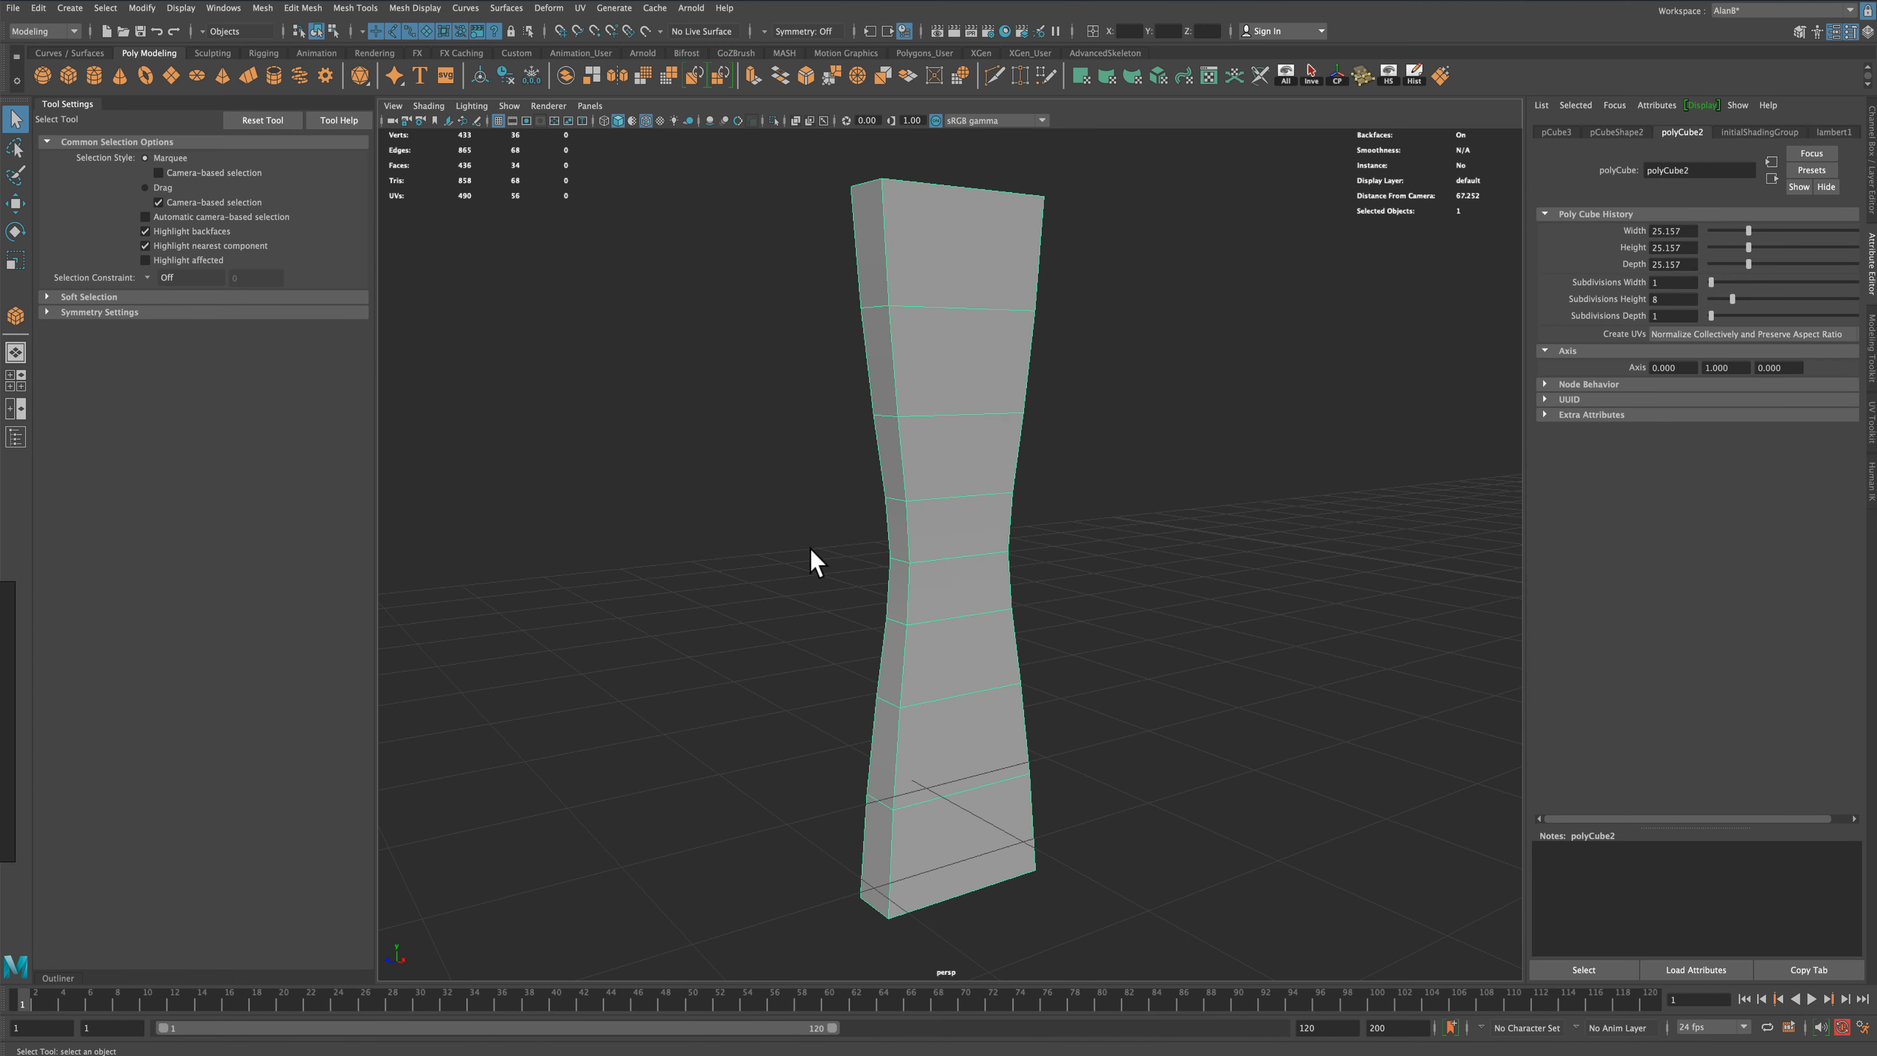
Turn off soft selection and delete the faces capping the bar's two ends
alt+drag(1061, 583, 983, 389)
right_drag(955, 356, 955, 396)
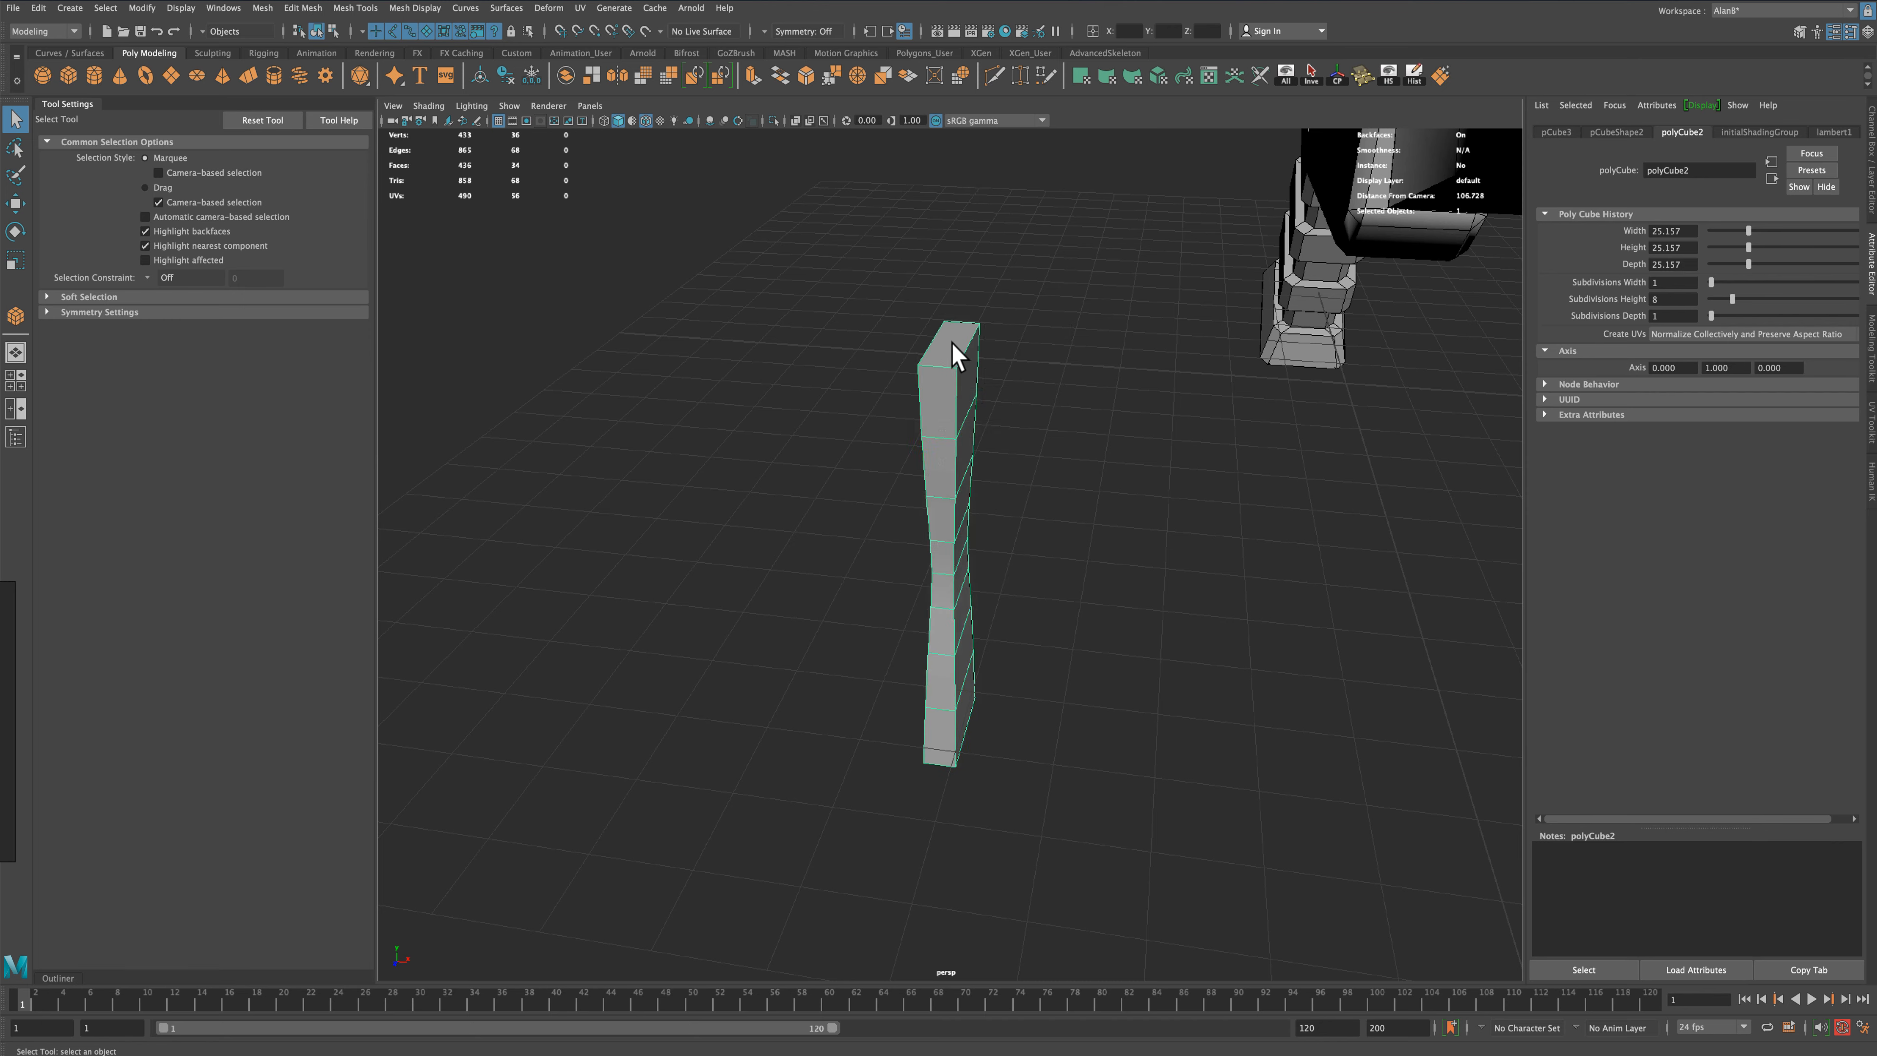
click(956, 356)
alt+drag(1077, 494, 1094, 499)
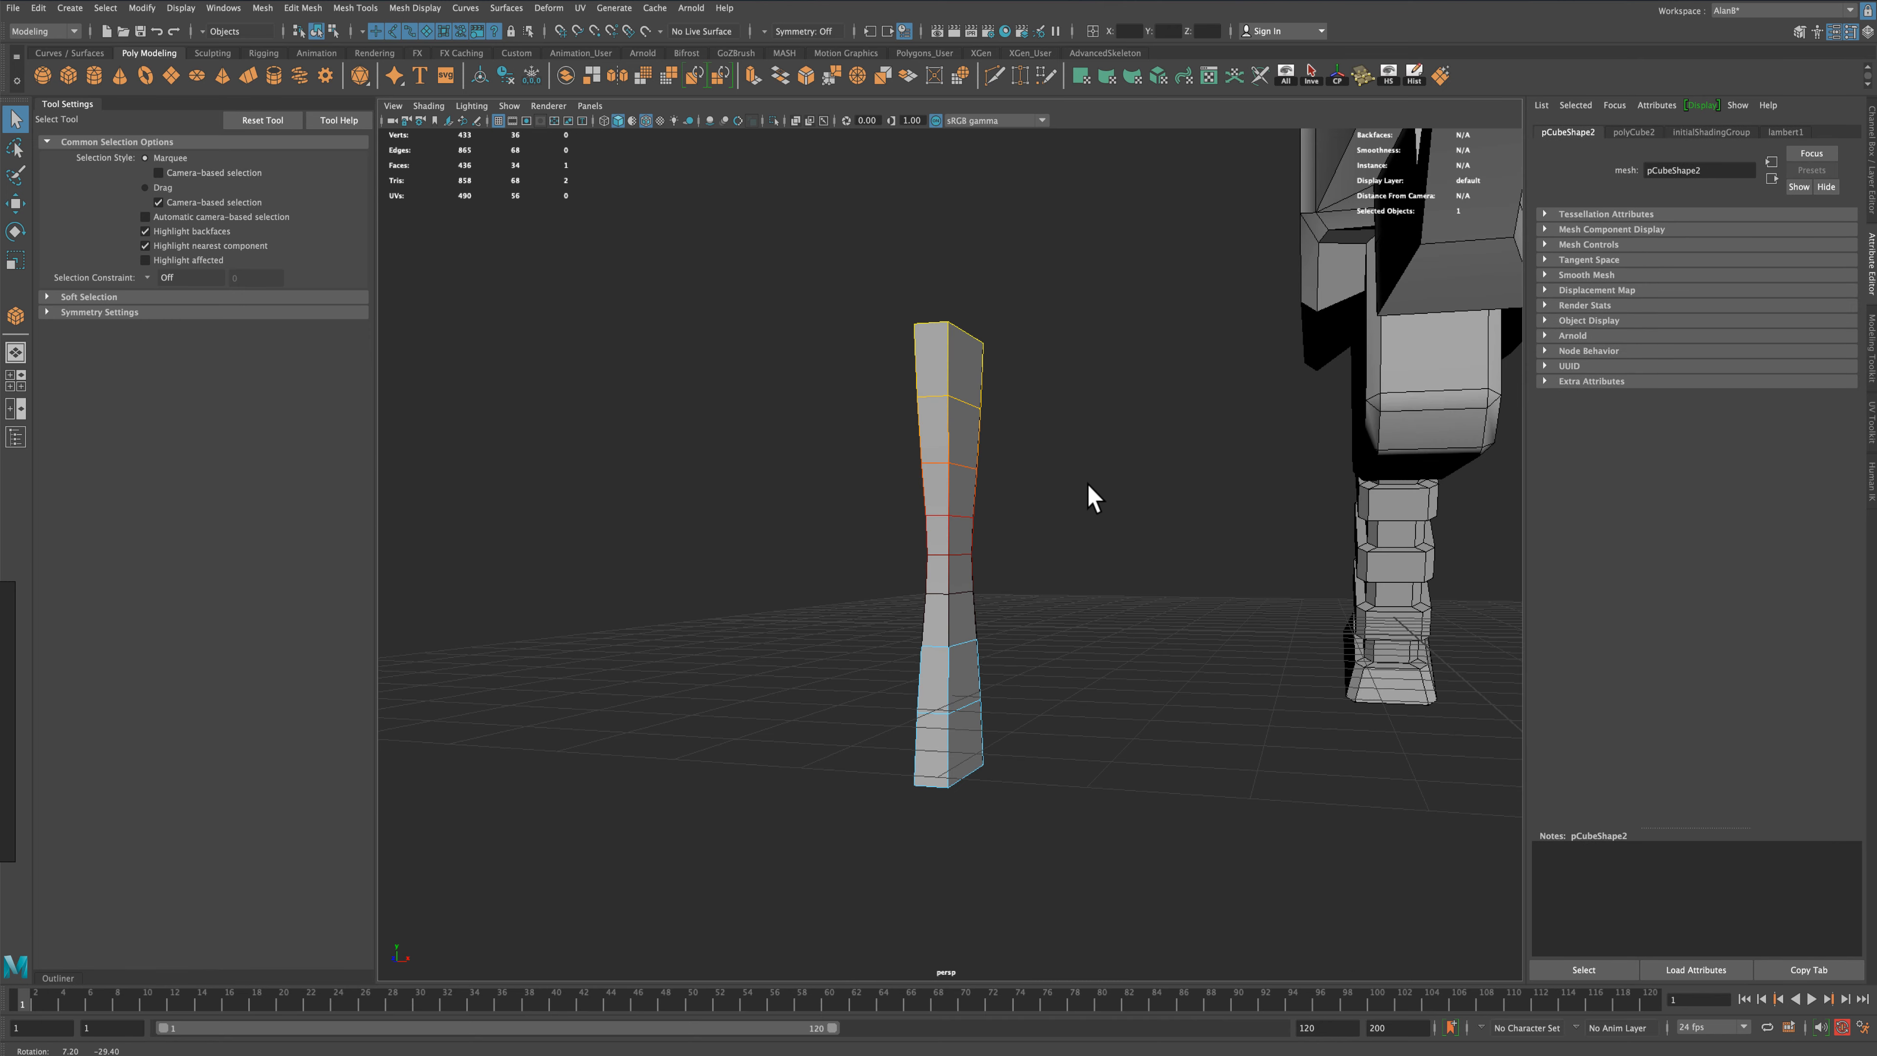
click(15, 203)
click(146, 438)
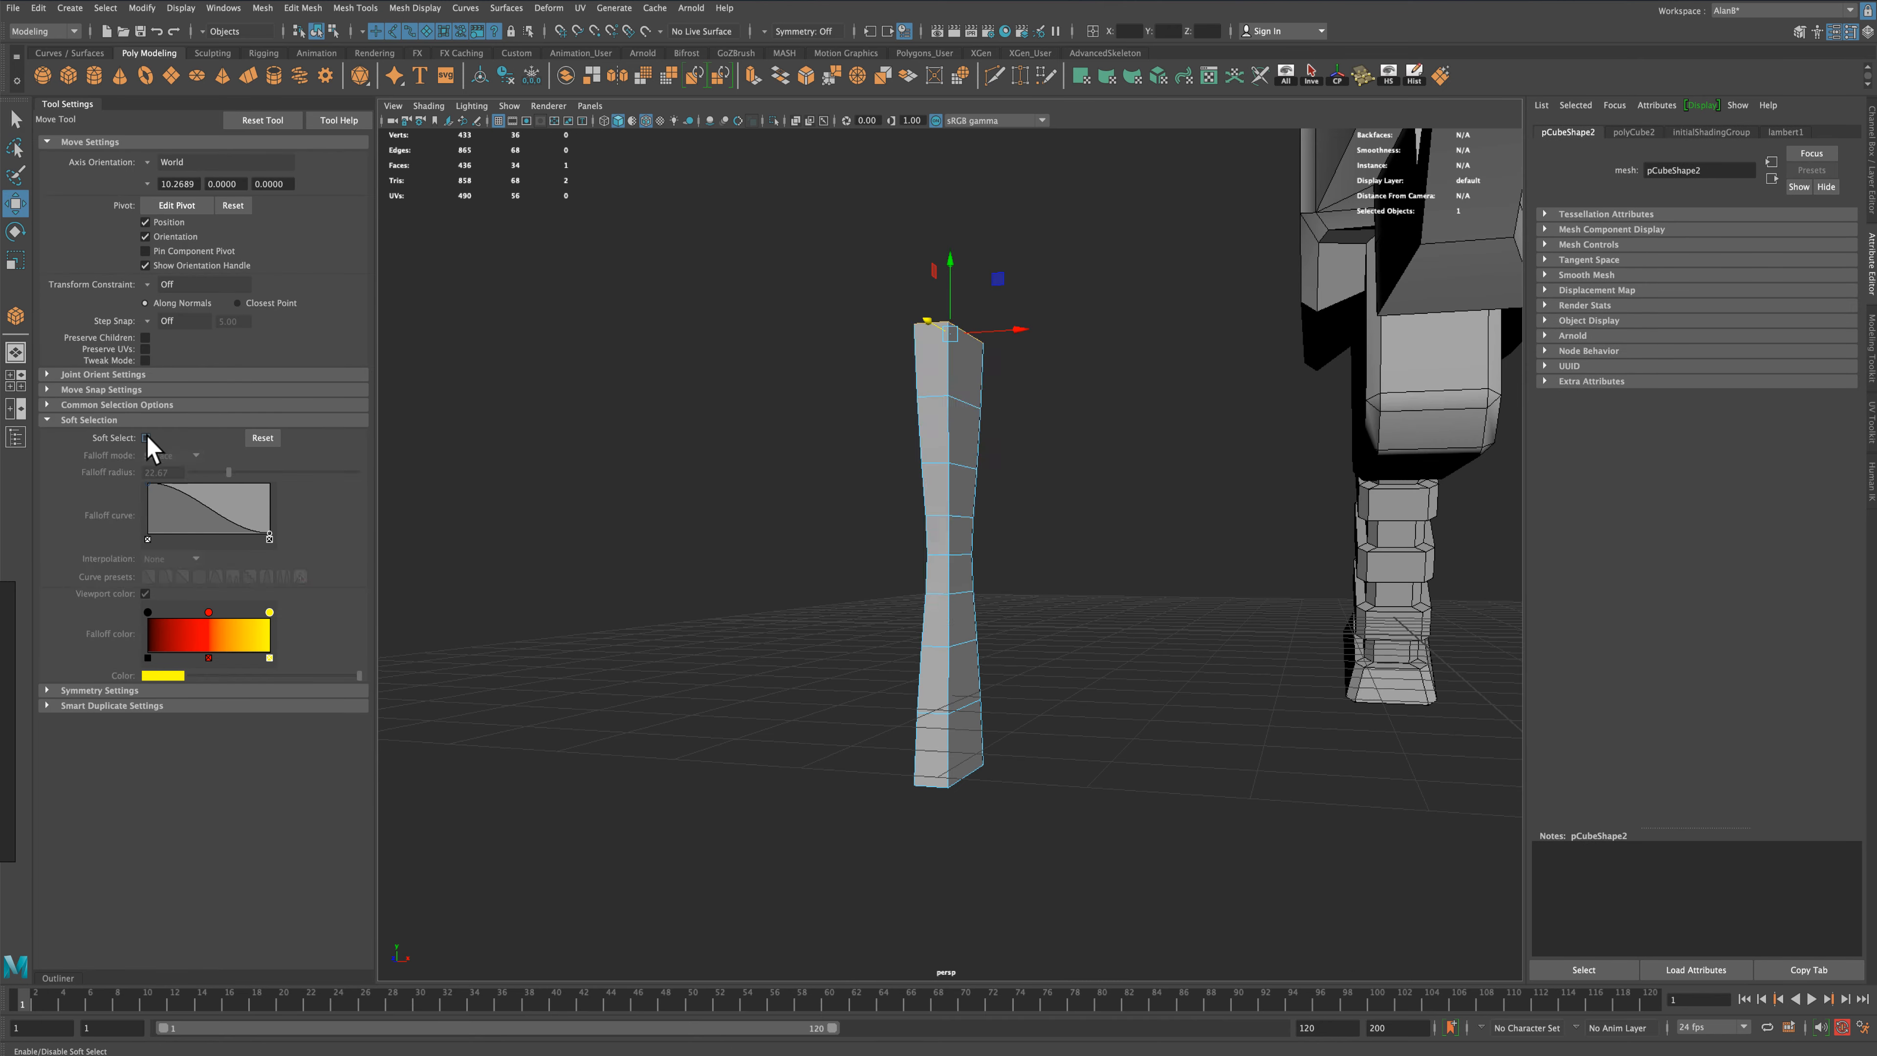
alt+drag(458, 533, 797, 784)
shift+click(945, 721)
key(Delete)
Extrude the face bands second from each end of the bar outward with a Local Translate Z of about 1.738
right_click(959, 503)
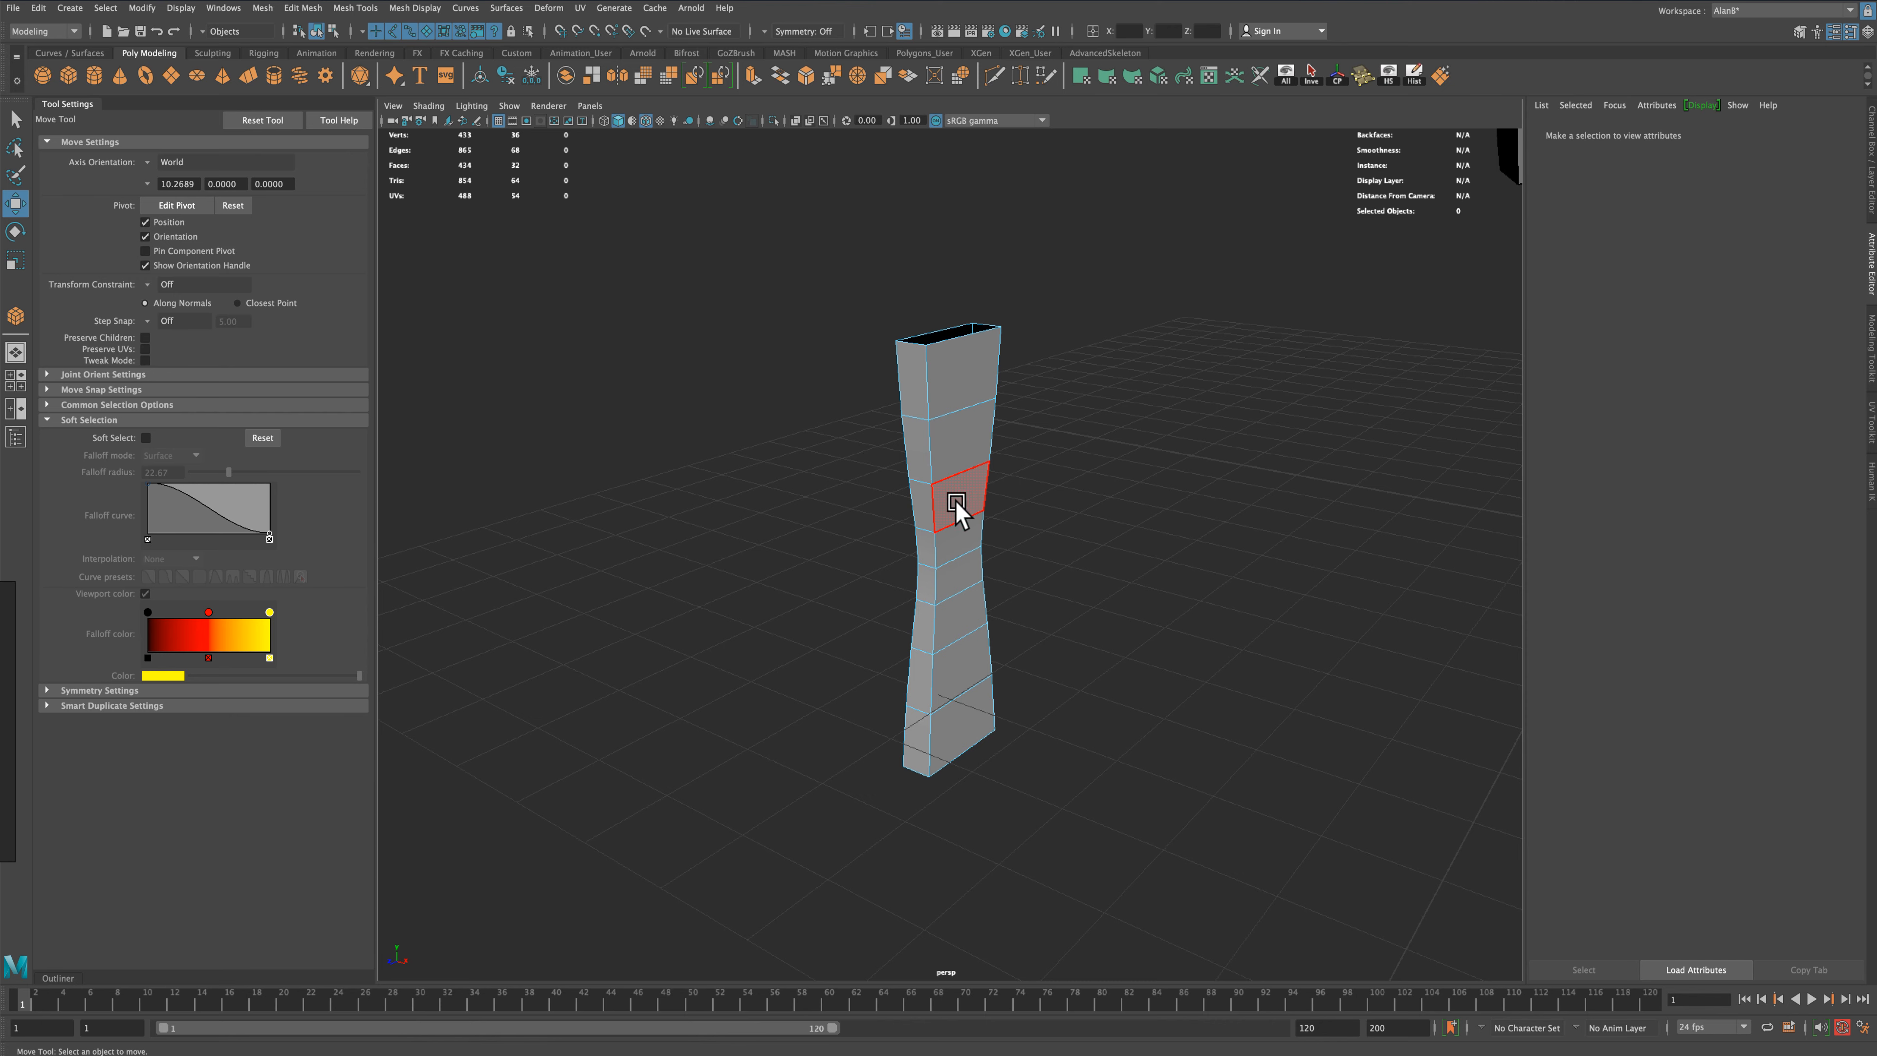
click(959, 542)
alt+drag(931, 533, 998, 521)
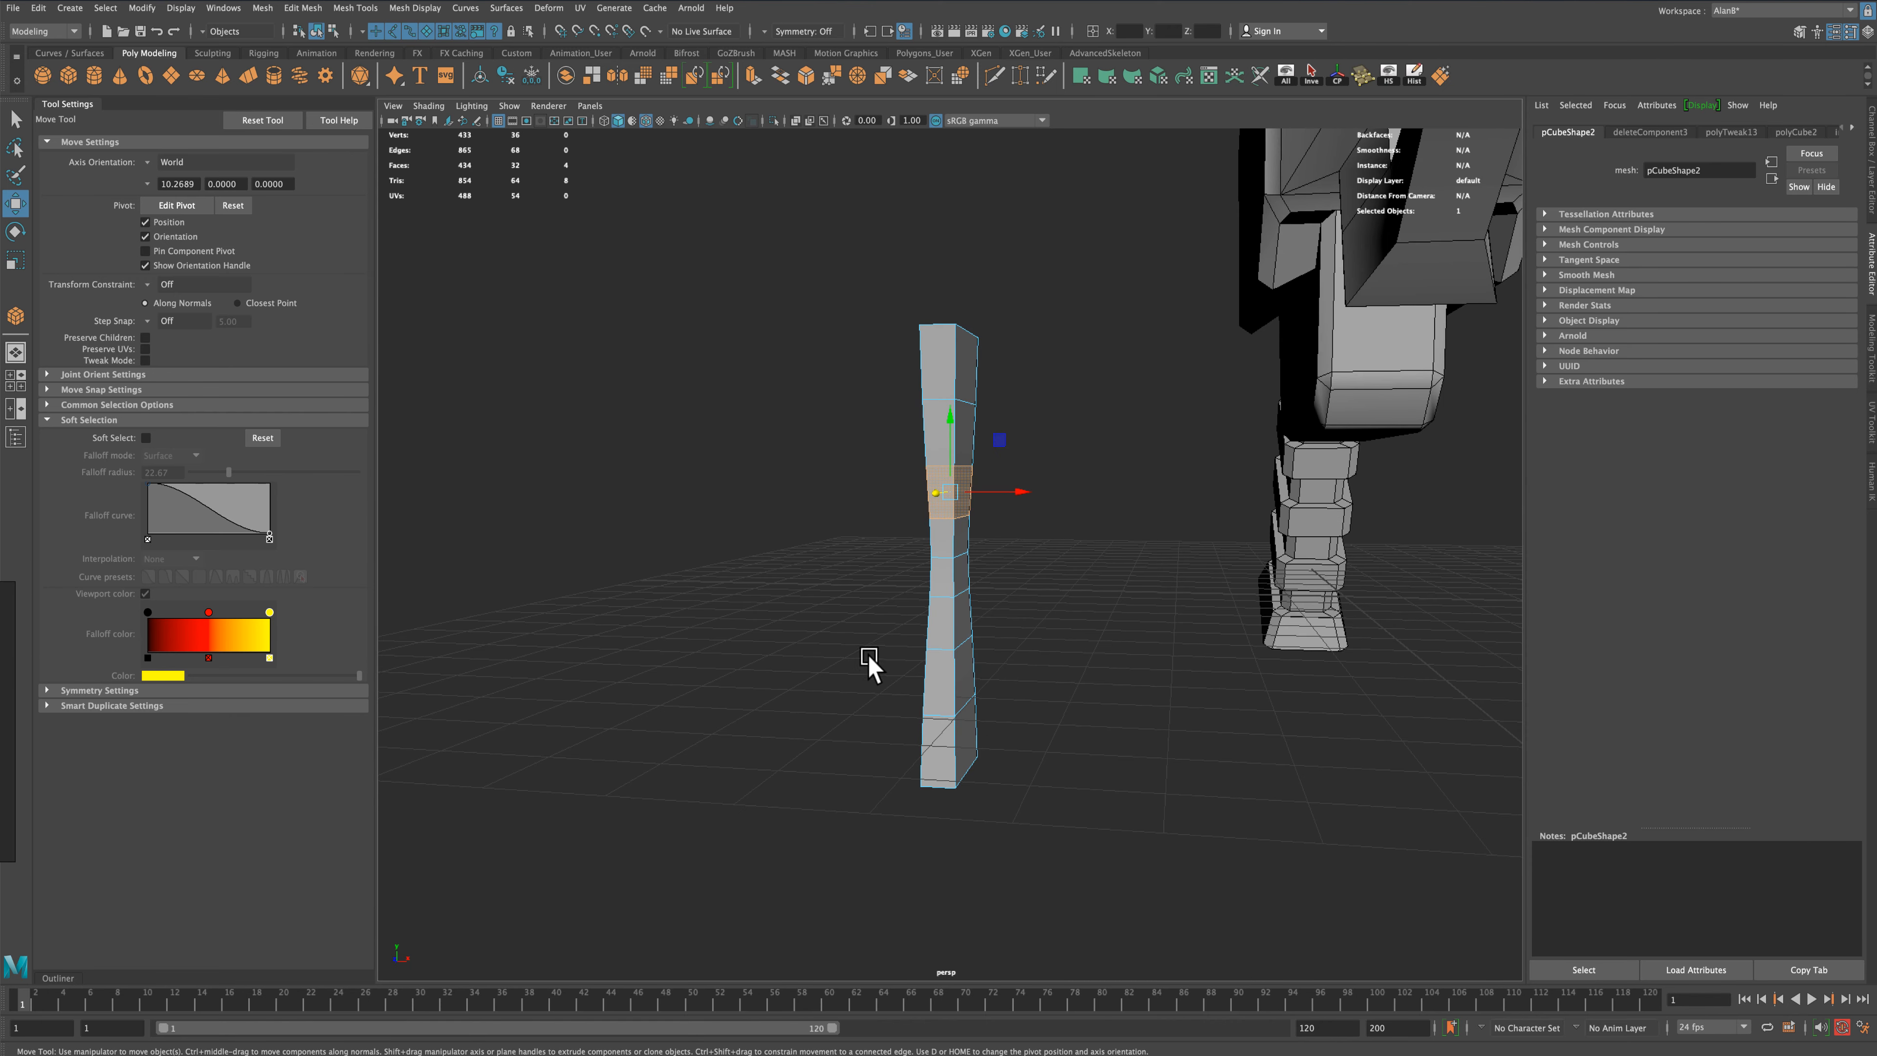
alt+drag(871, 654, 848, 653)
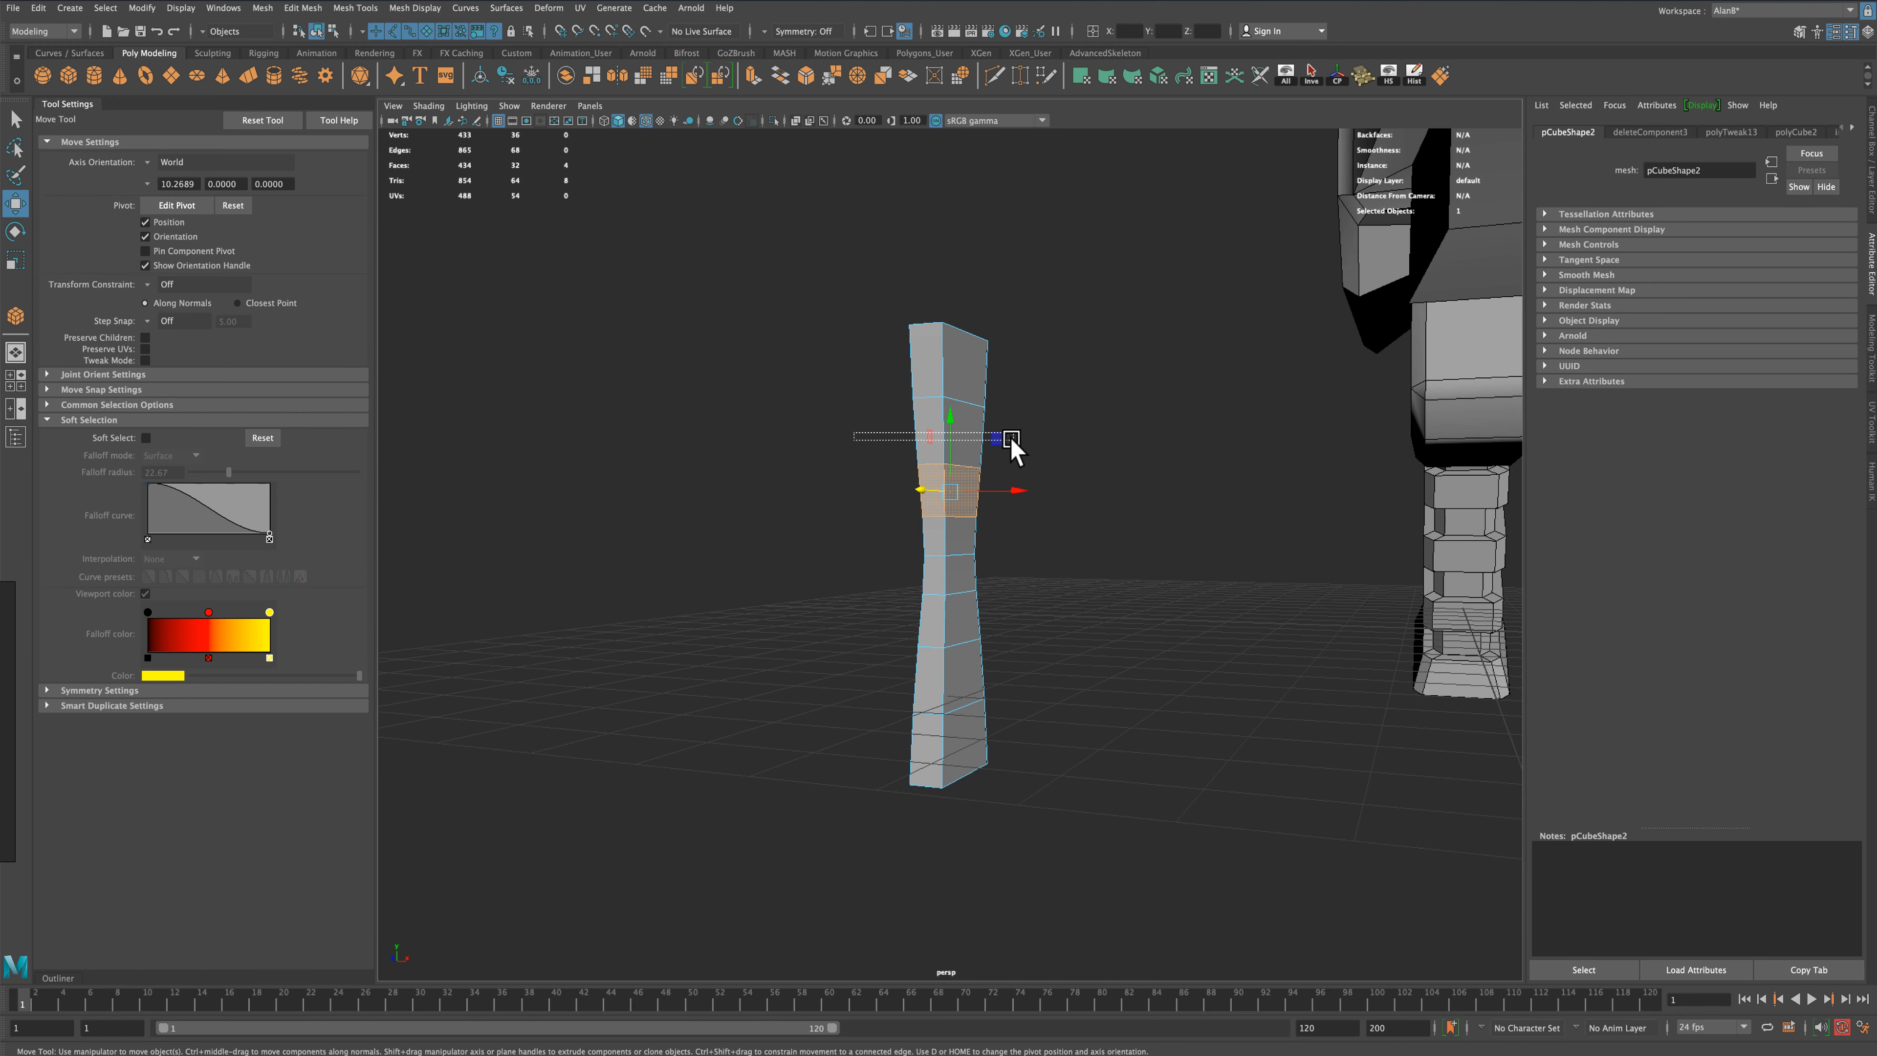
key(Up)
shift+drag(868, 660, 1043, 688)
mouse_move(1172, 683)
alt+mouse_down()
mouse_move(1130, 716)
mouse_move(1143, 691)
alt+mouse_up()
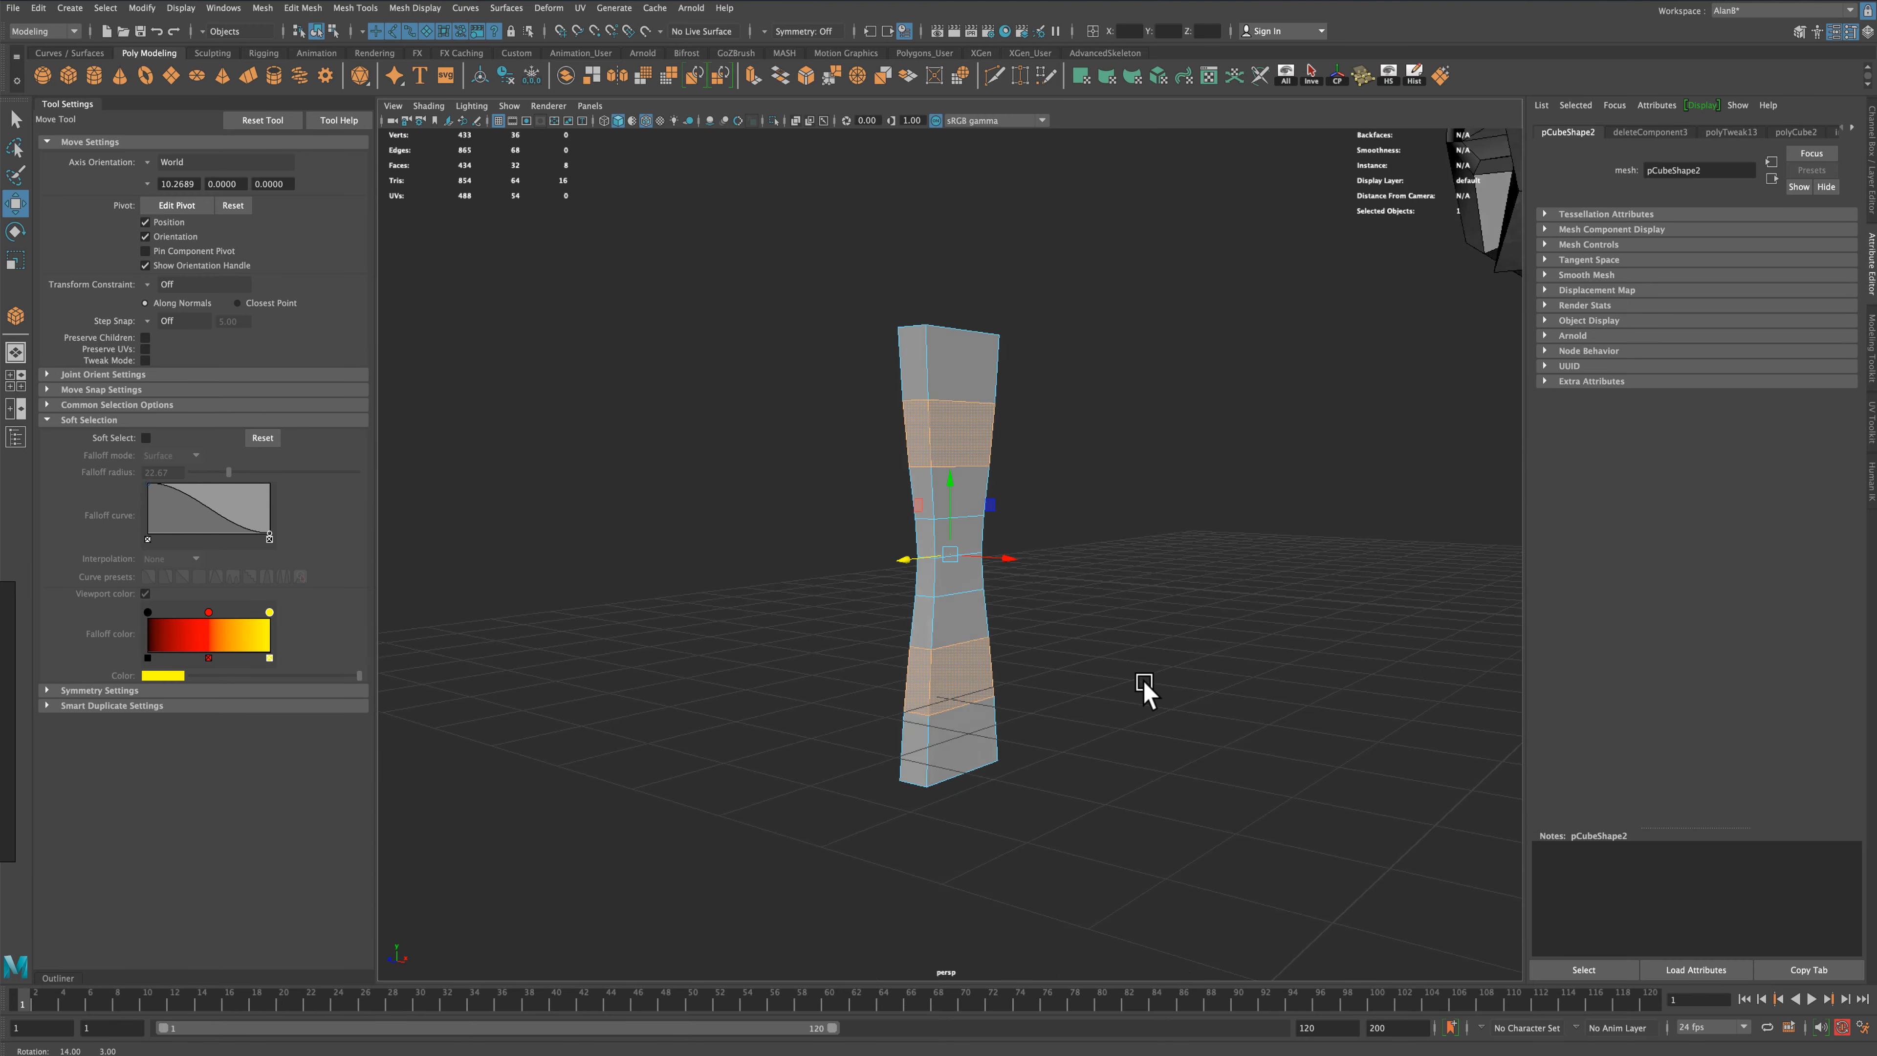
click(757, 77)
drag(889, 681, 877, 684)
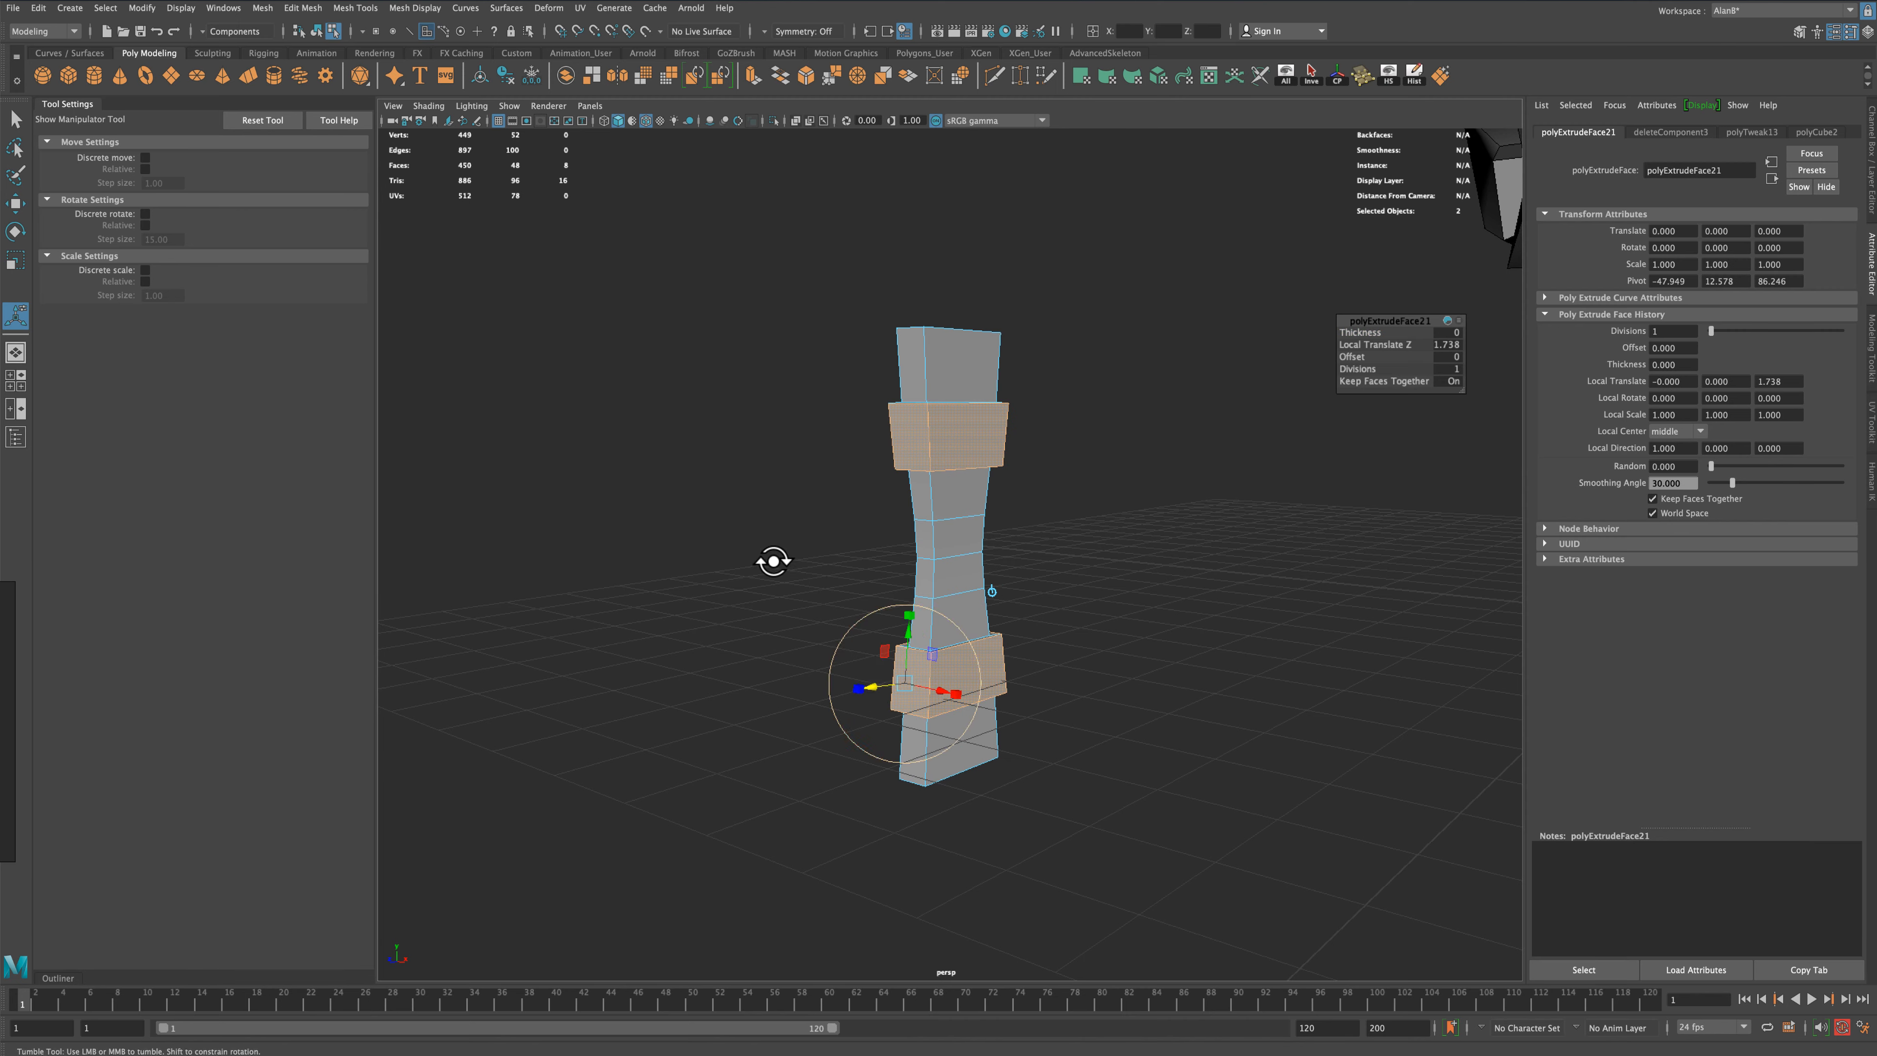
Scale the extruded face bands down uniformly to a local scale of 0.850
alt+drag(771, 558, 993, 591)
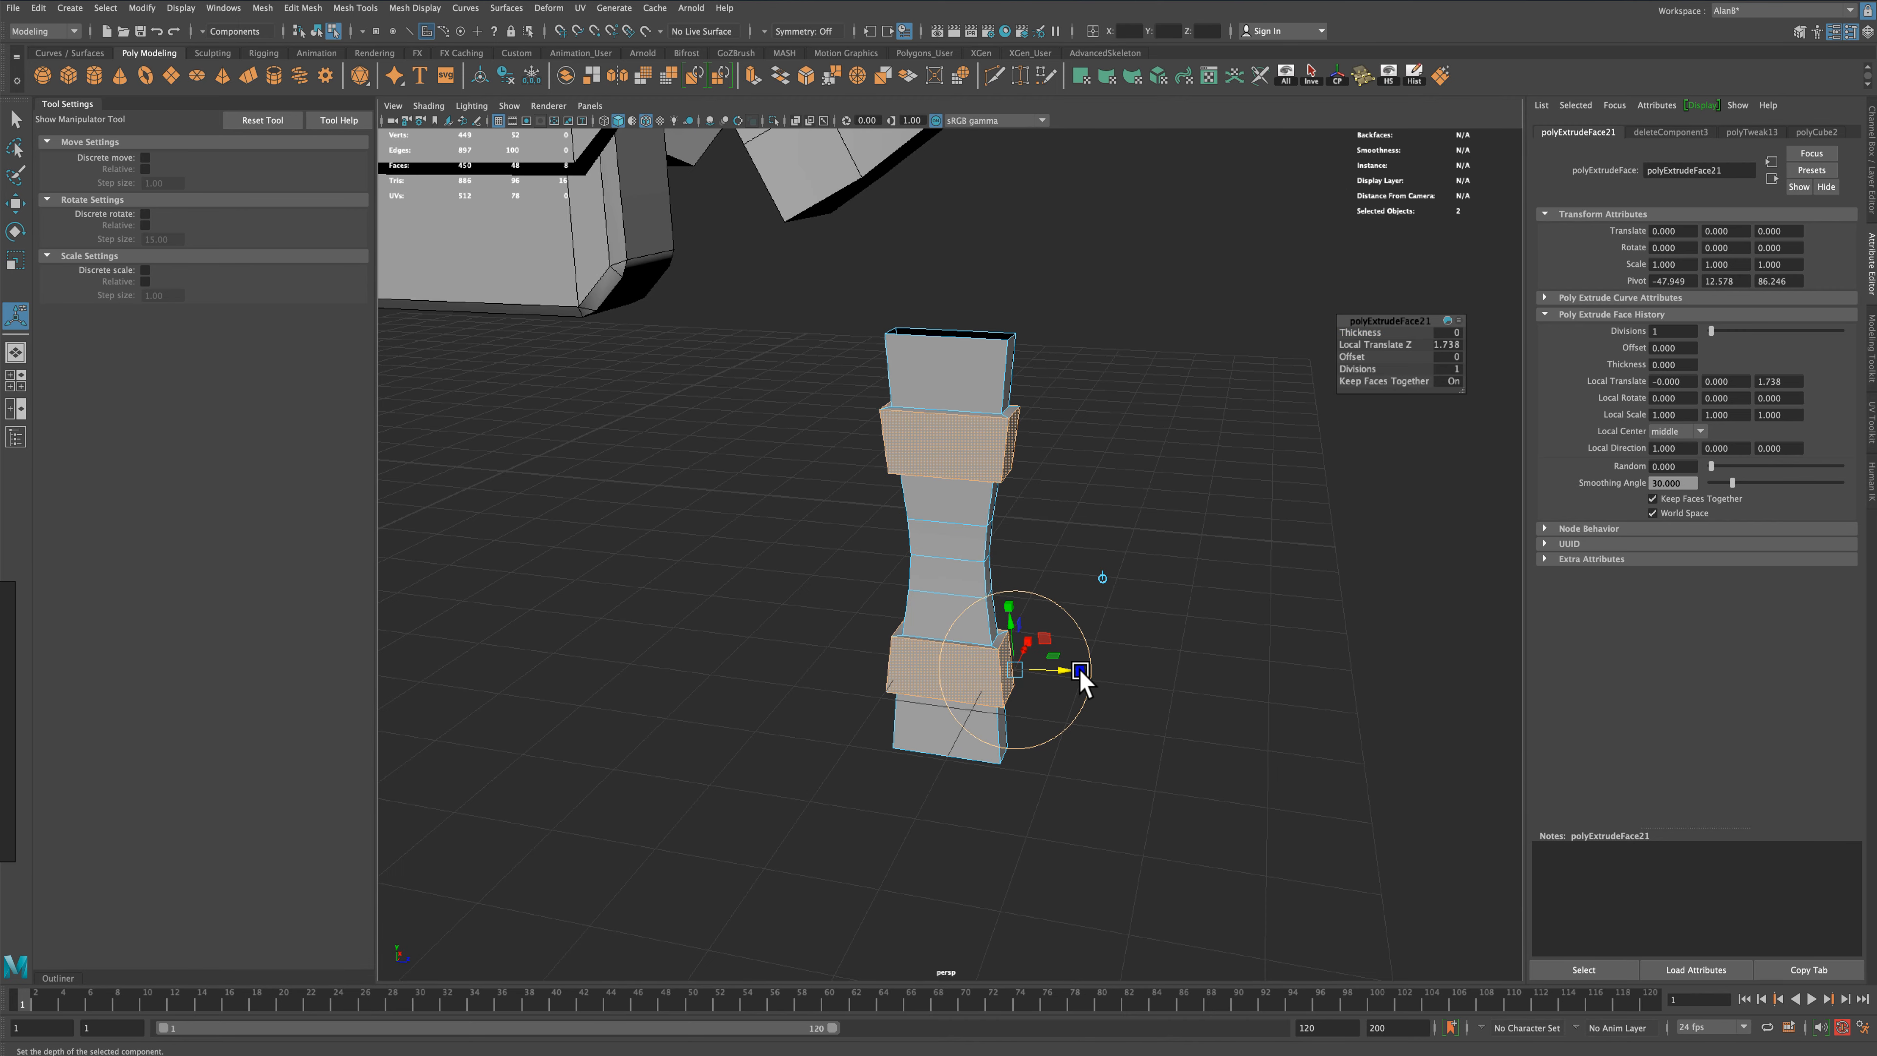
drag(1017, 668, 1008, 677)
alt+drag(1164, 593, 918, 585)
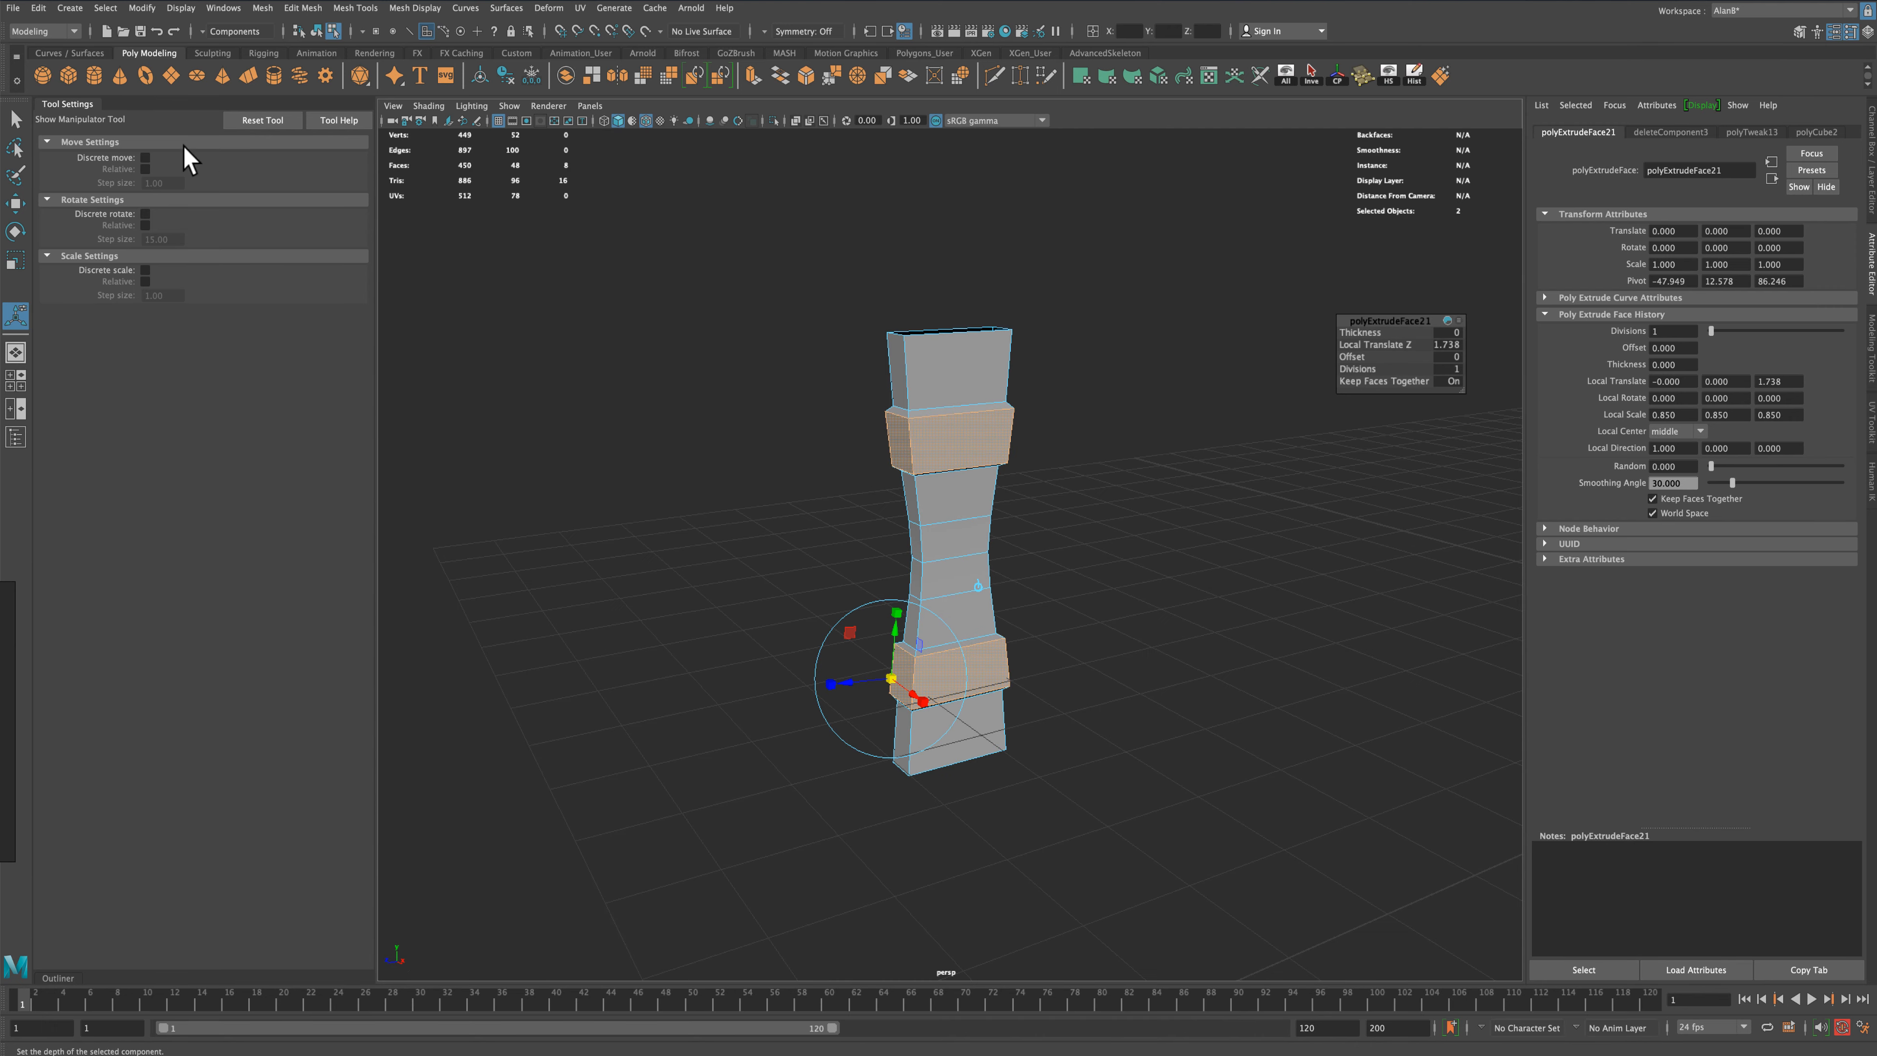
click(16, 120)
Select the whole bar in object mode and apply a nonlinear Bend deformer to it
alt+drag(561, 436, 616, 432)
right_drag(902, 435, 997, 408)
alt+drag(784, 474, 888, 474)
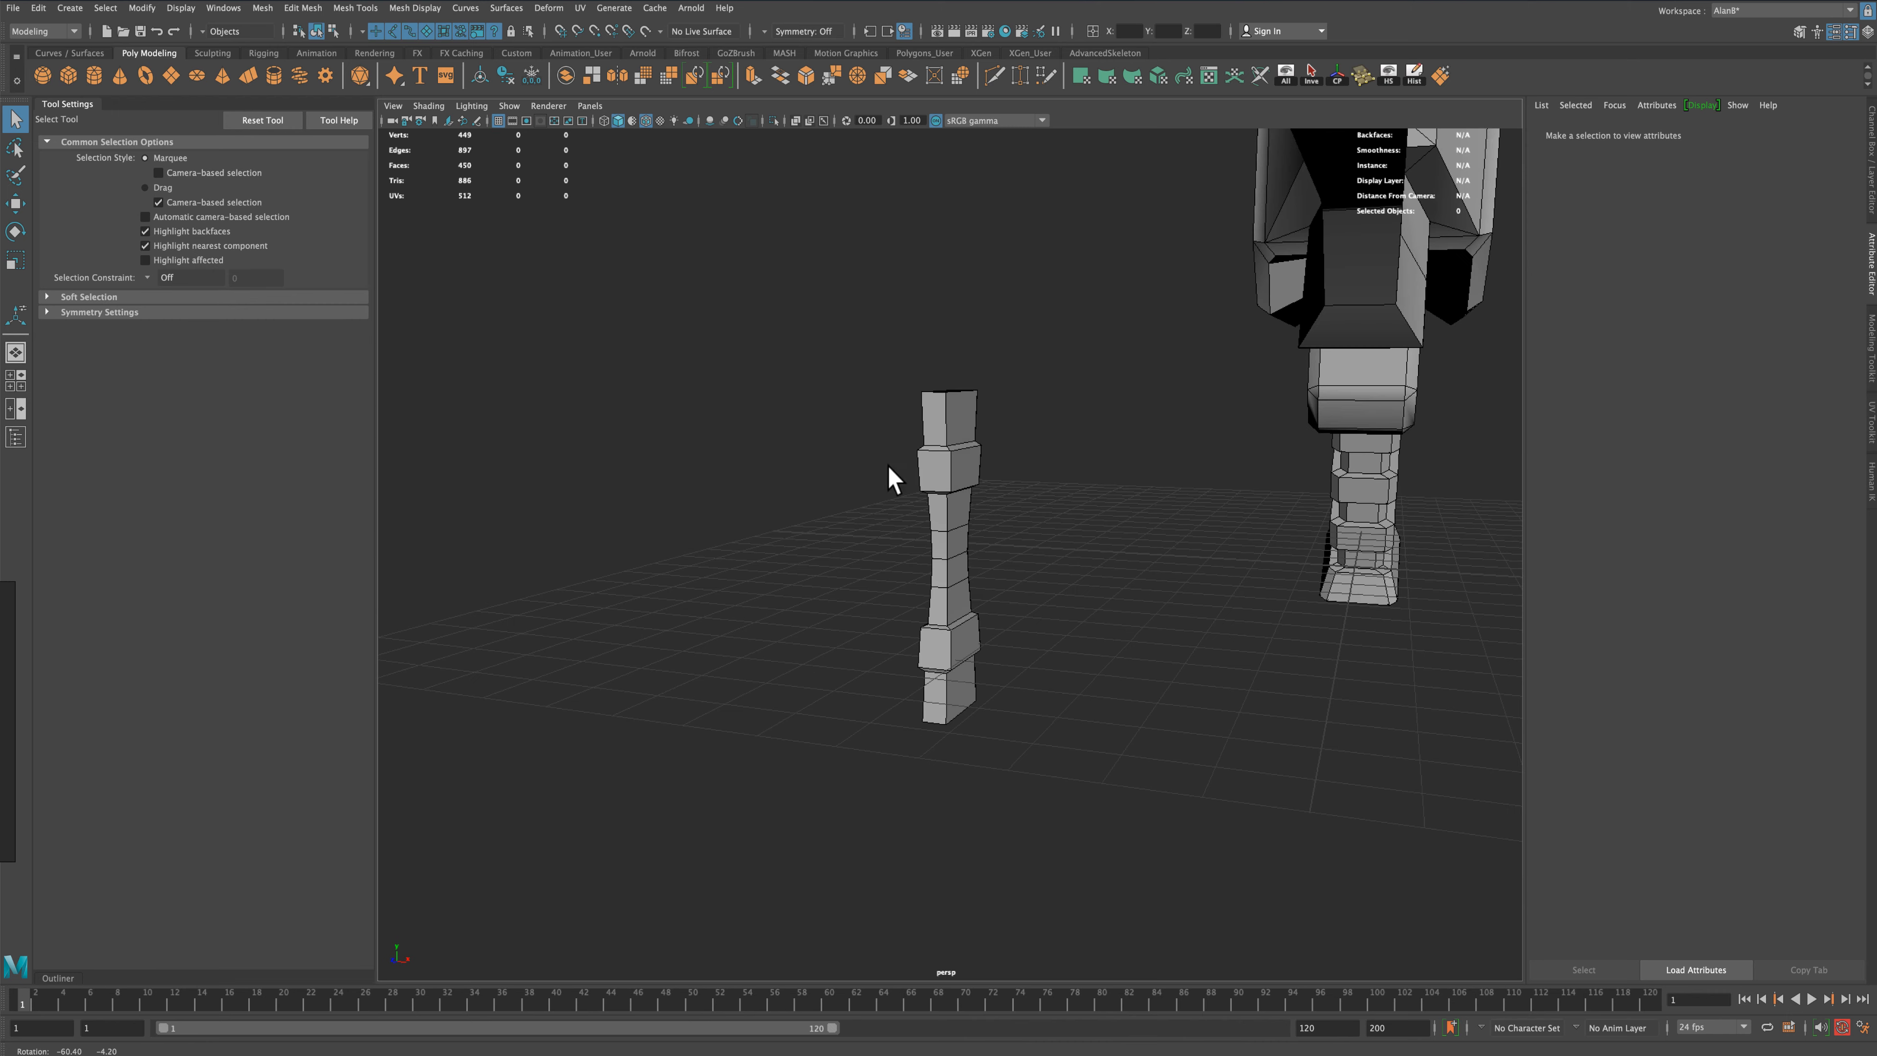
click(958, 475)
alt+drag(800, 365, 826, 365)
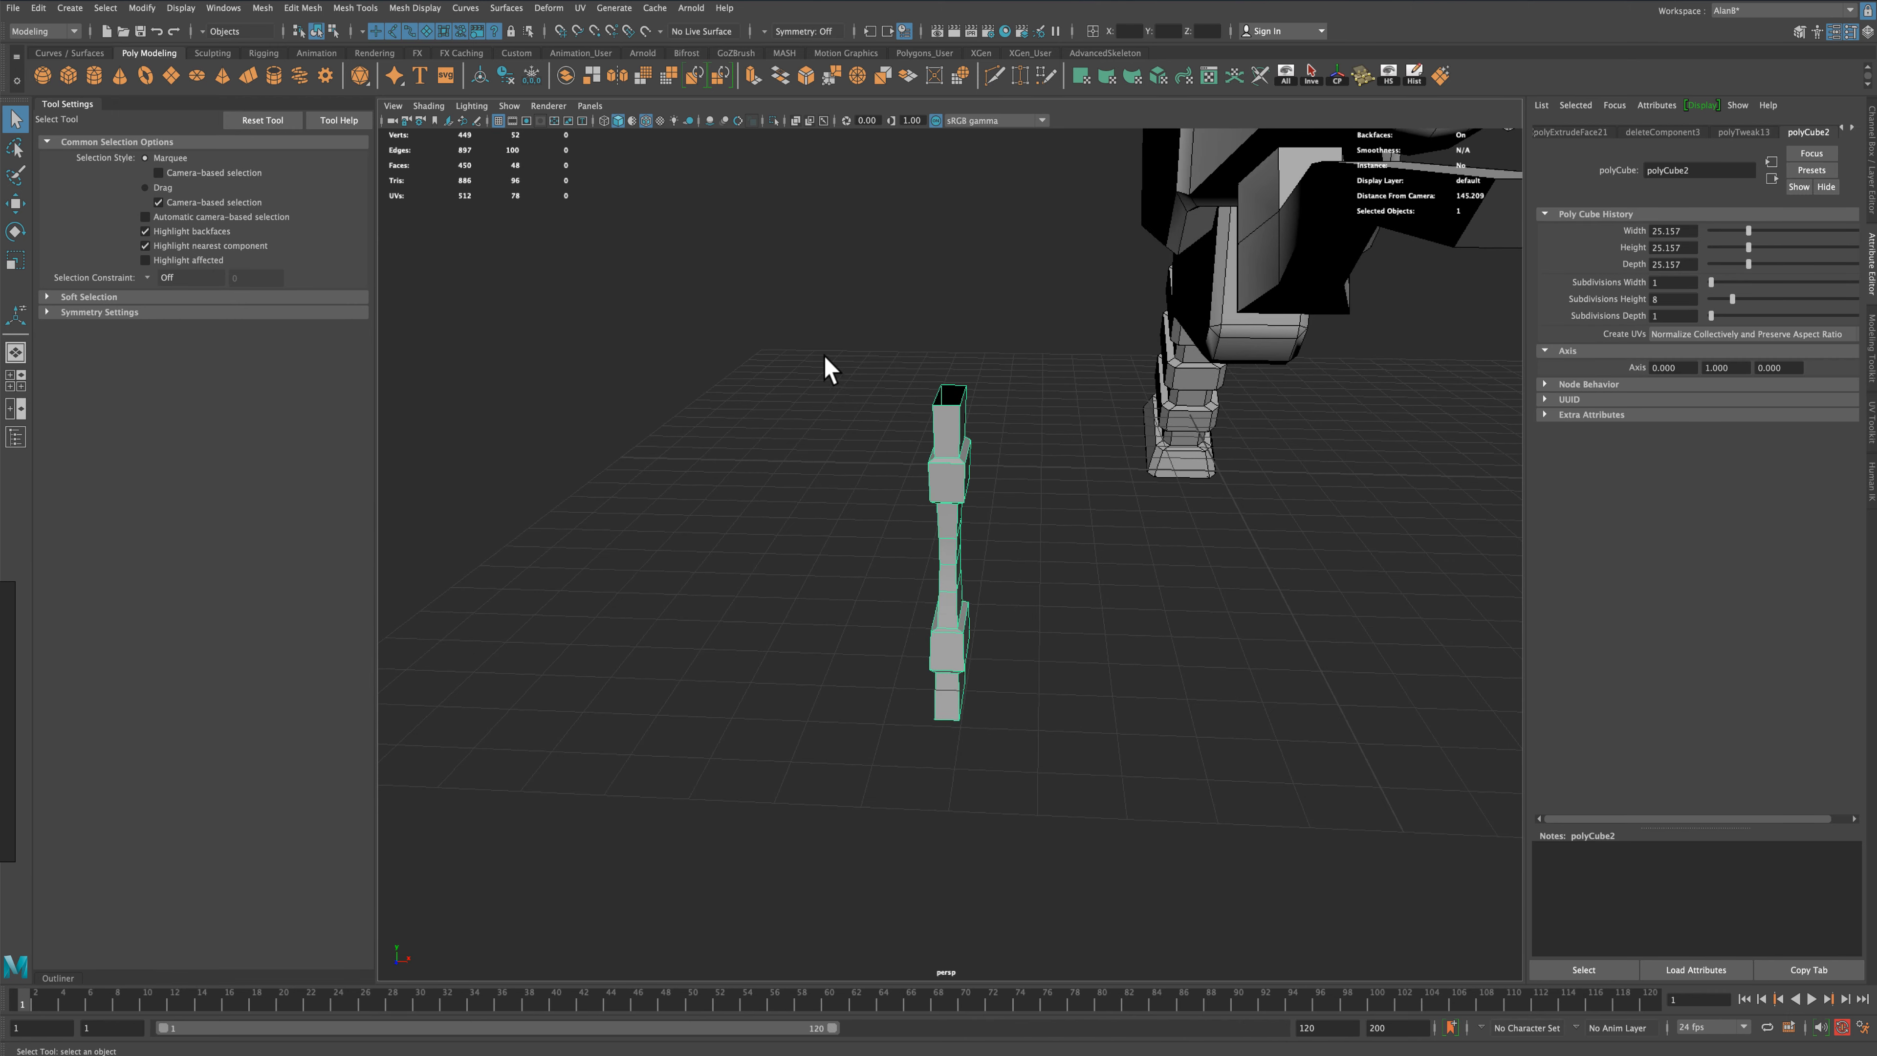
click(550, 8)
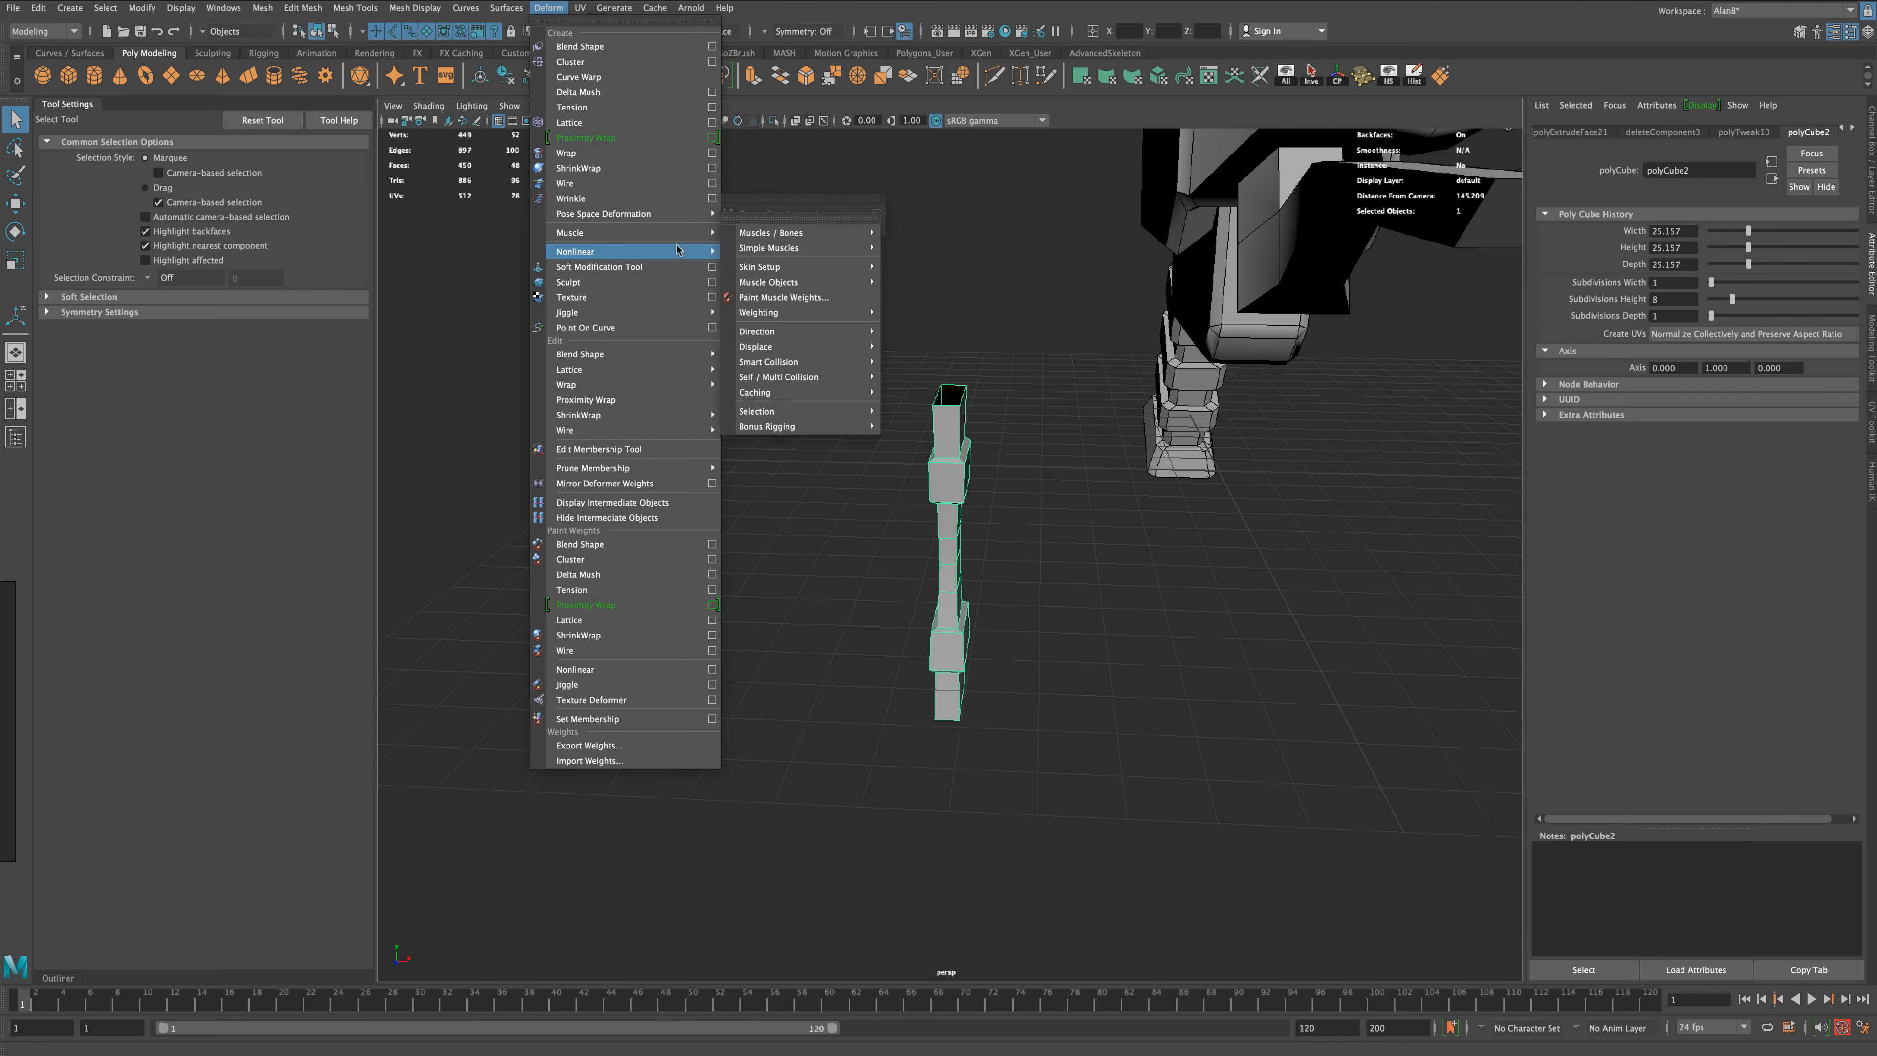
mouse_move(700, 255)
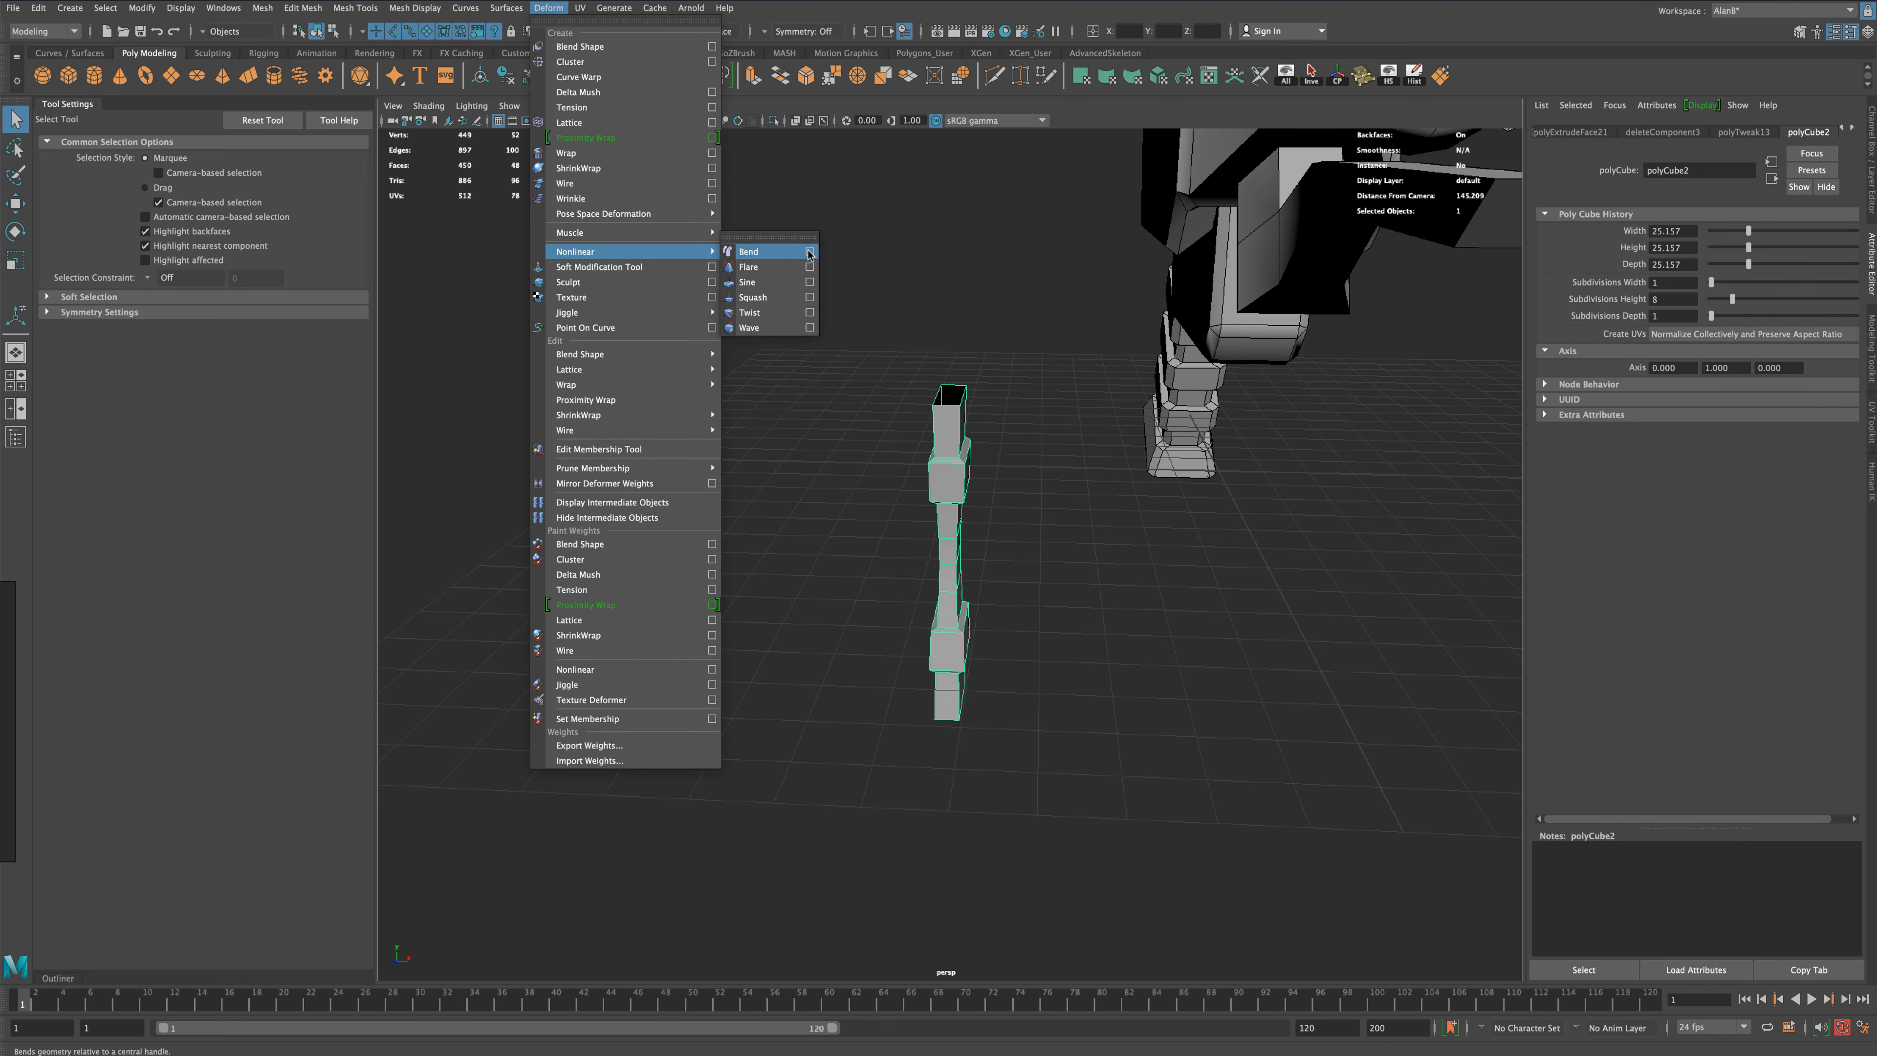
click(761, 252)
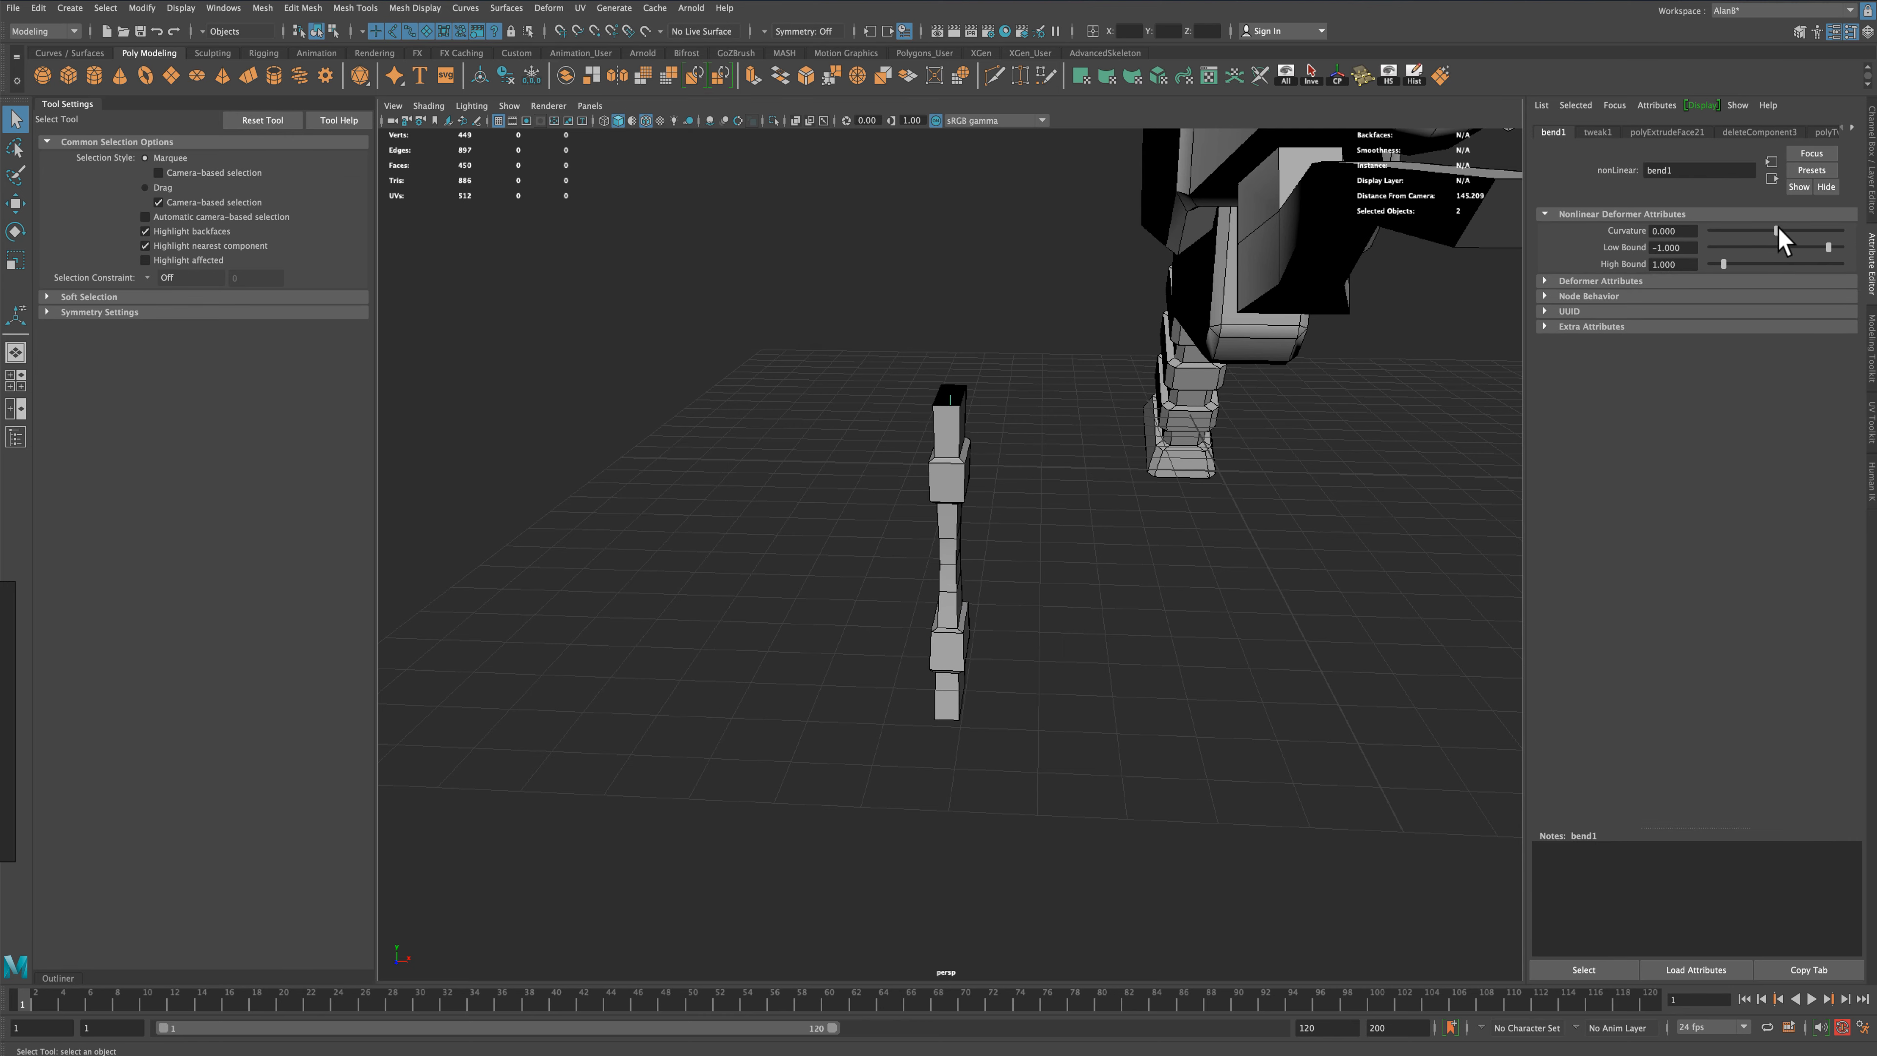
Set the Bend deformer's curvature to 90 and select the bent bar mesh in object mode
mouse_move(1779, 229)
mouse_down()
mouse_move(1827, 233)
mouse_move(1806, 234)
mouse_up()
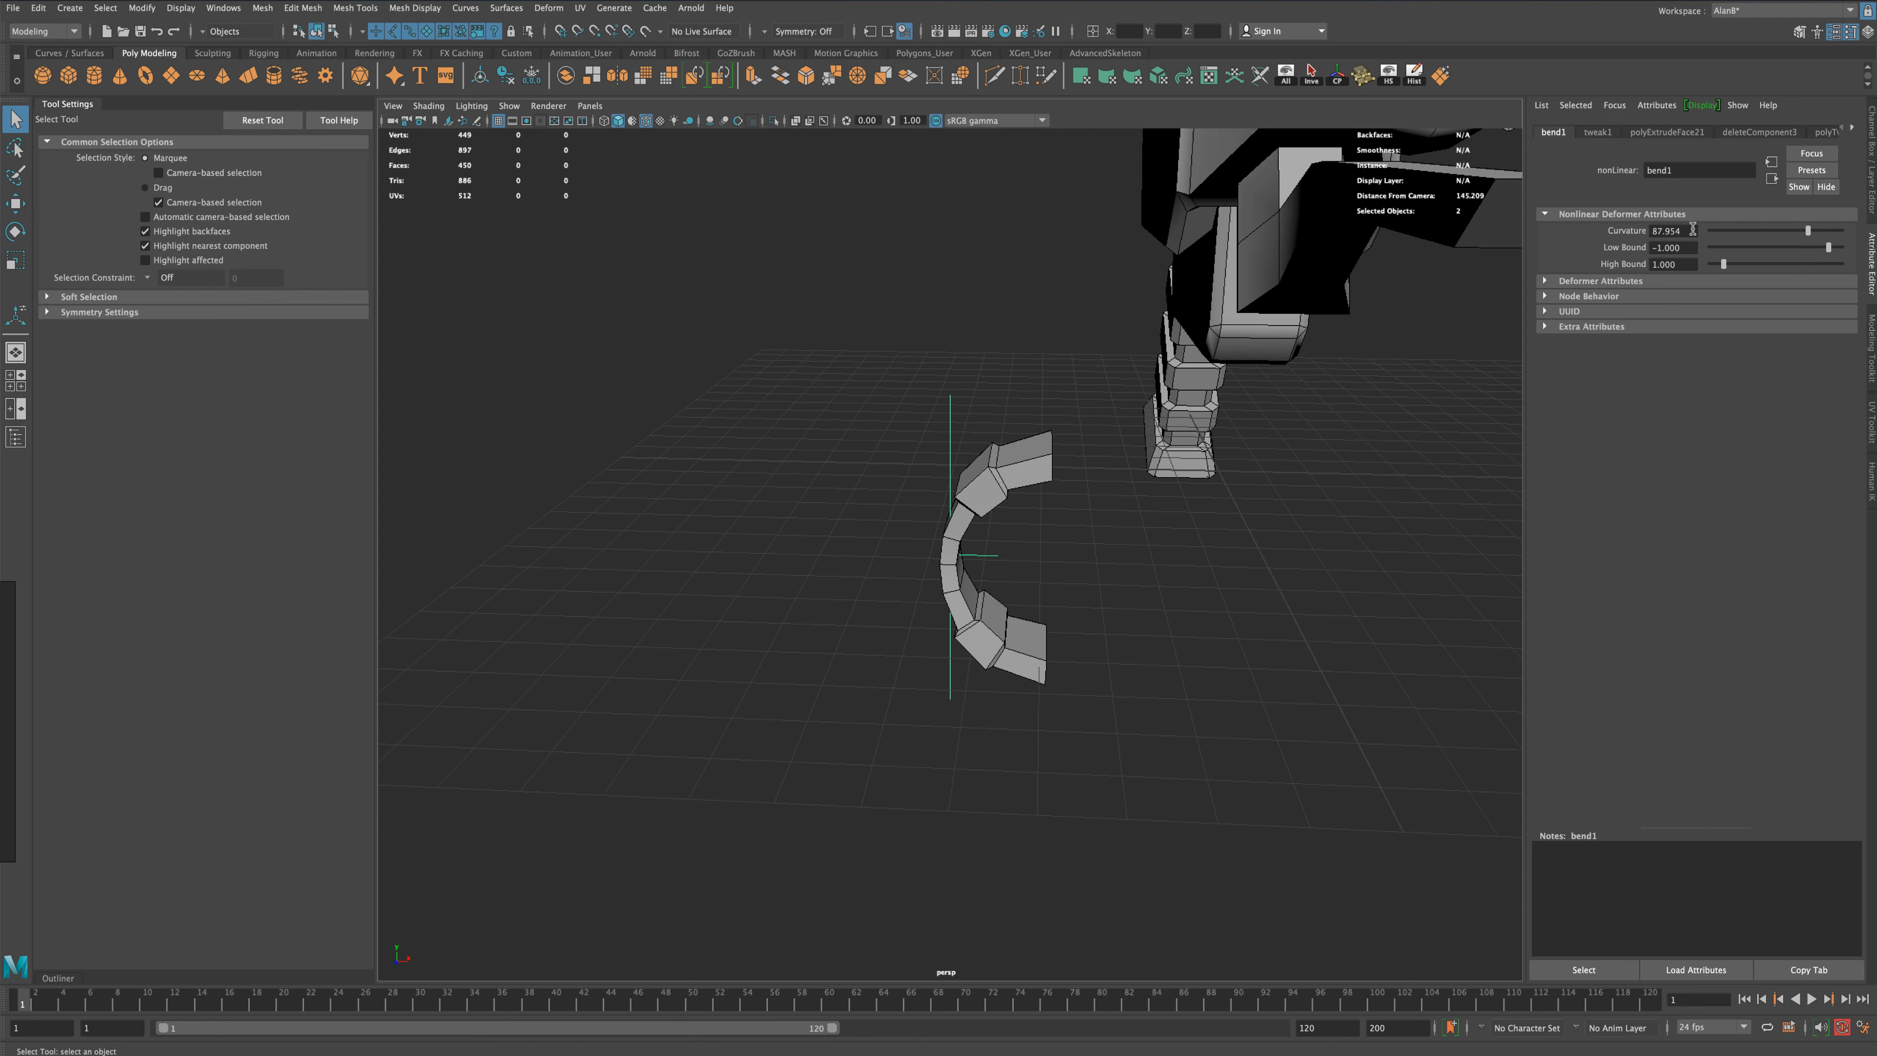
text(0)
key(Return)
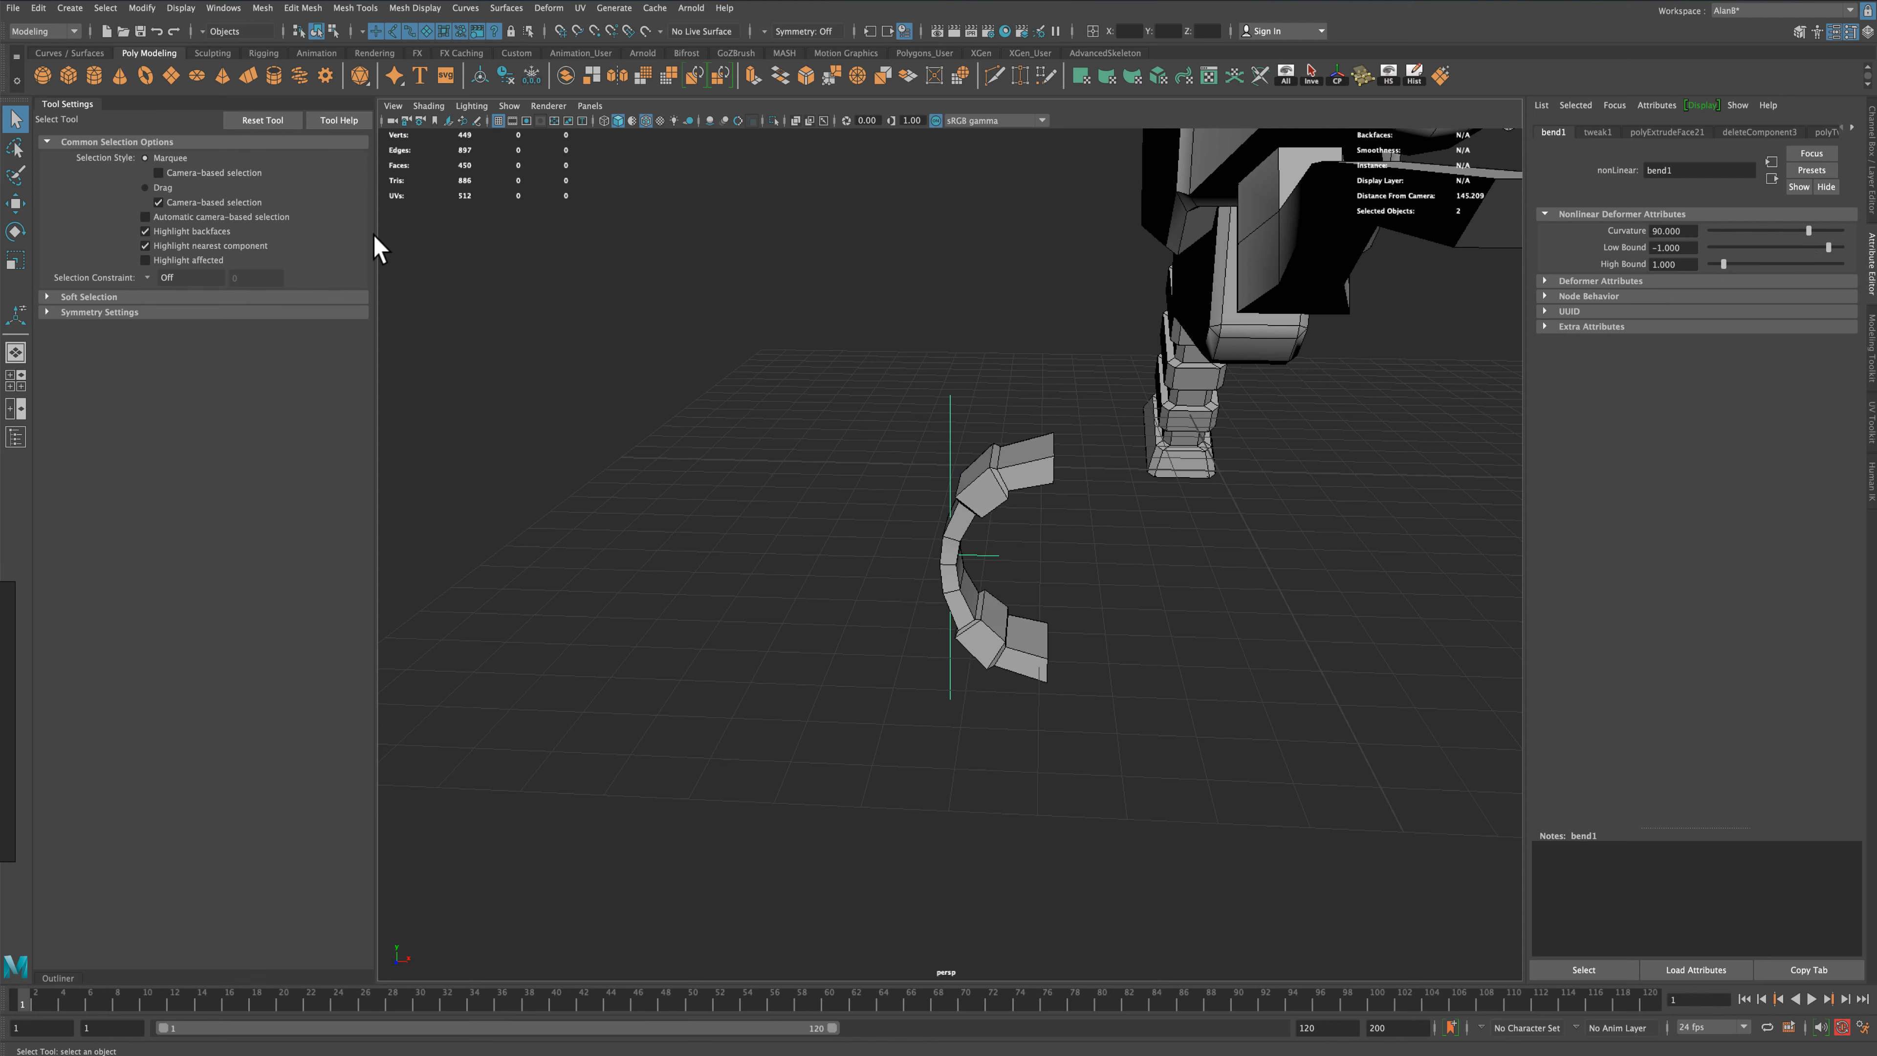
right_drag(1019, 488, 1057, 463)
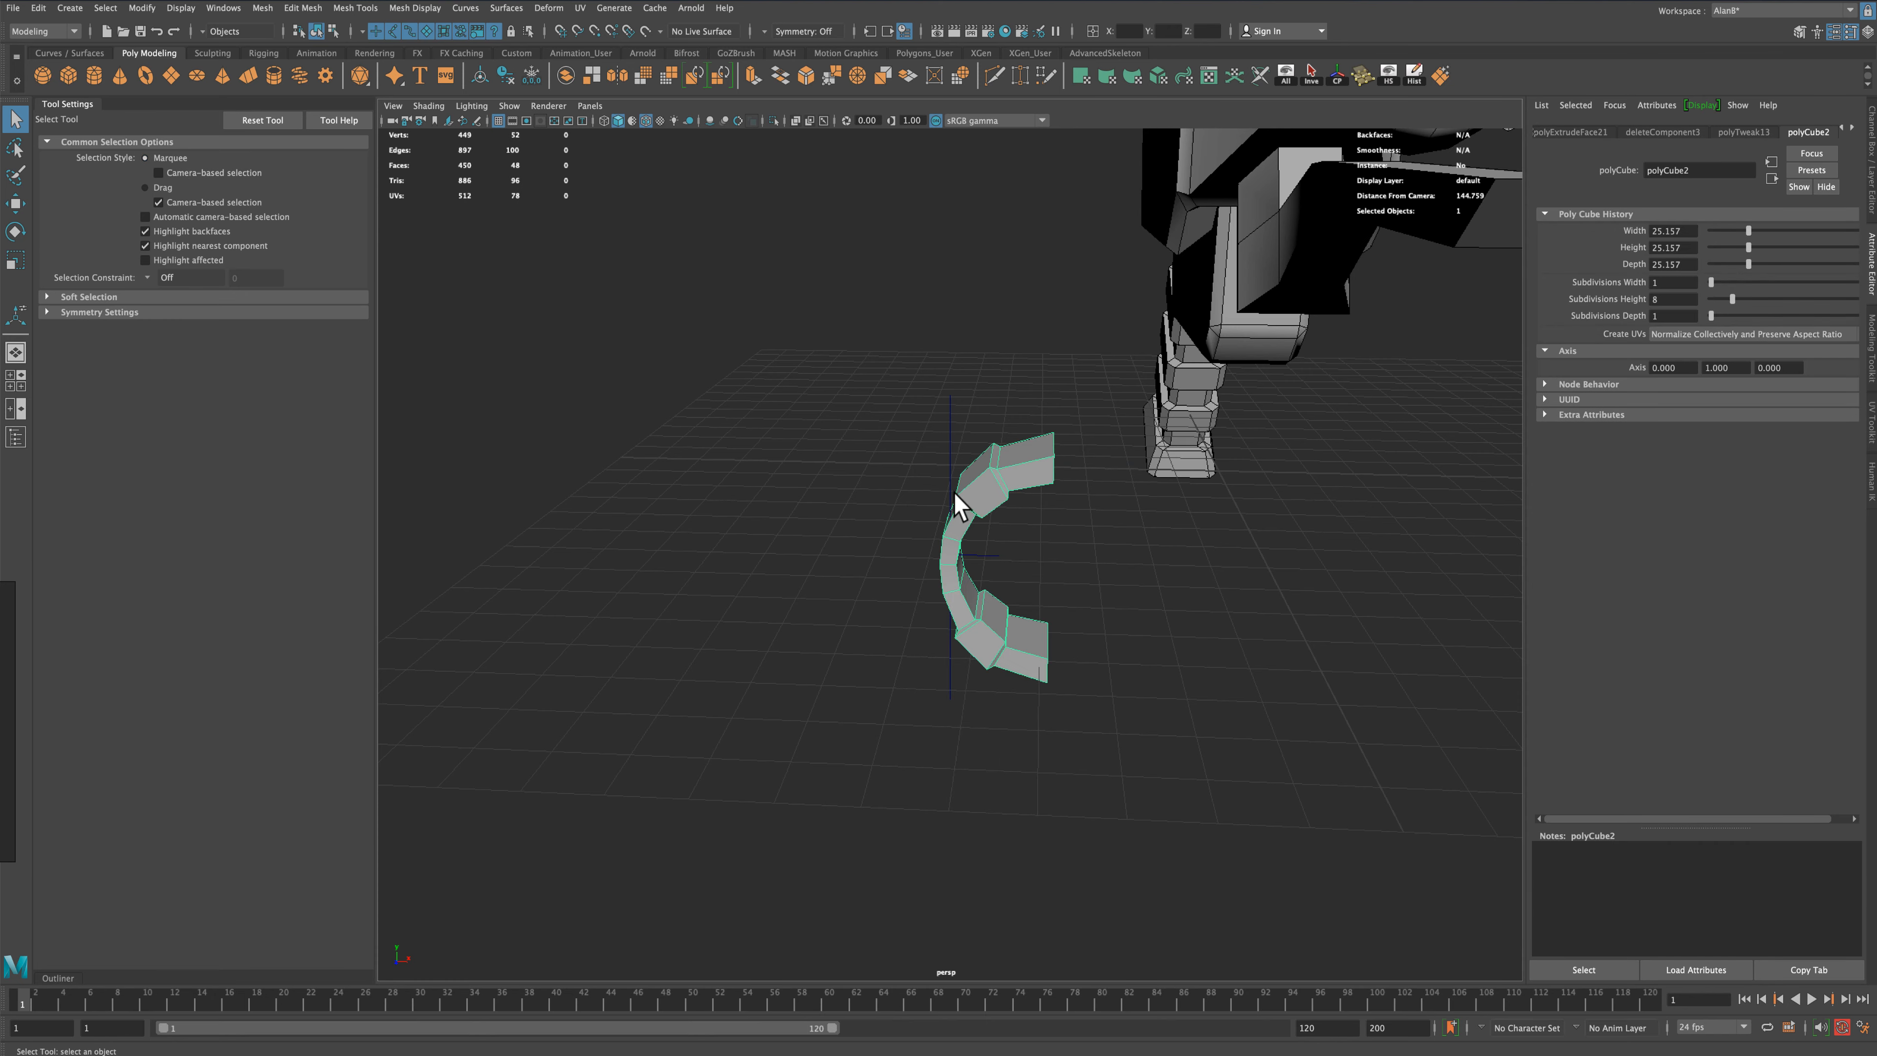
Delete the bent bar's construction history, baking the bend into the mesh, and deselect it
alt+drag(840, 489, 803, 483)
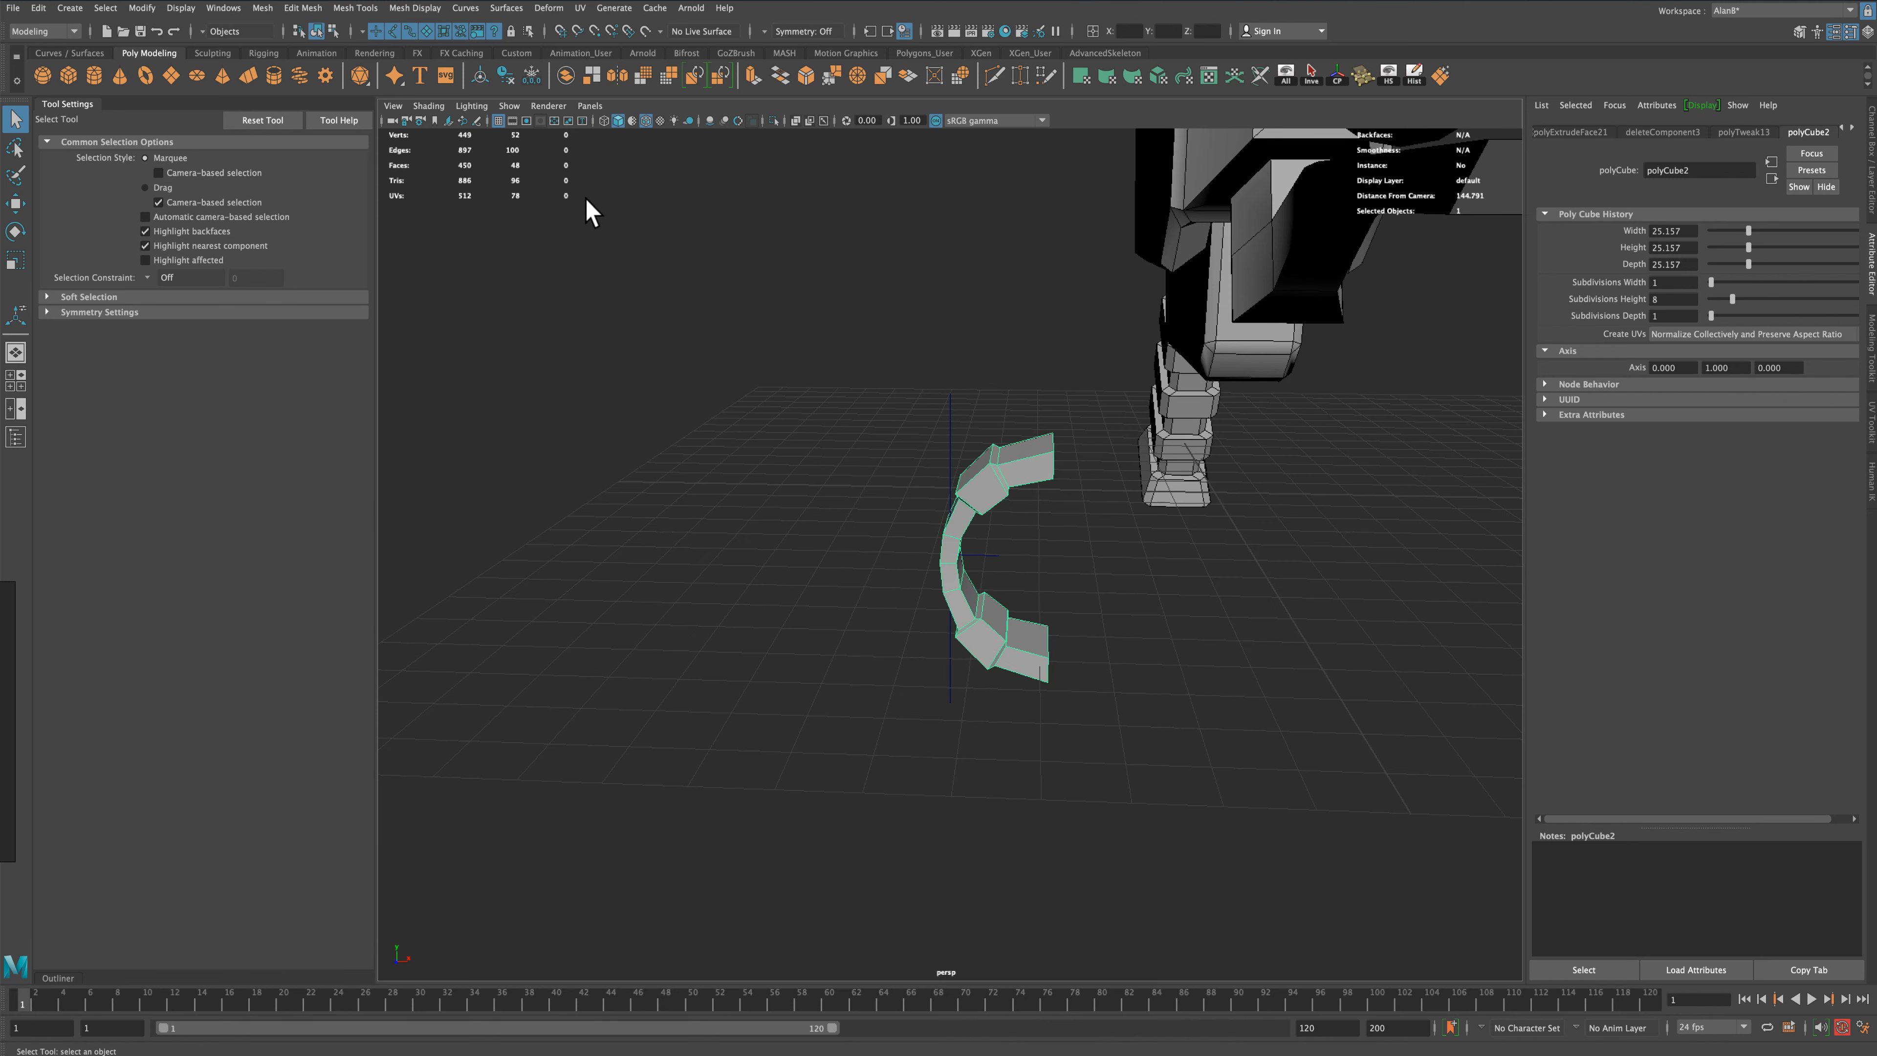
click(505, 75)
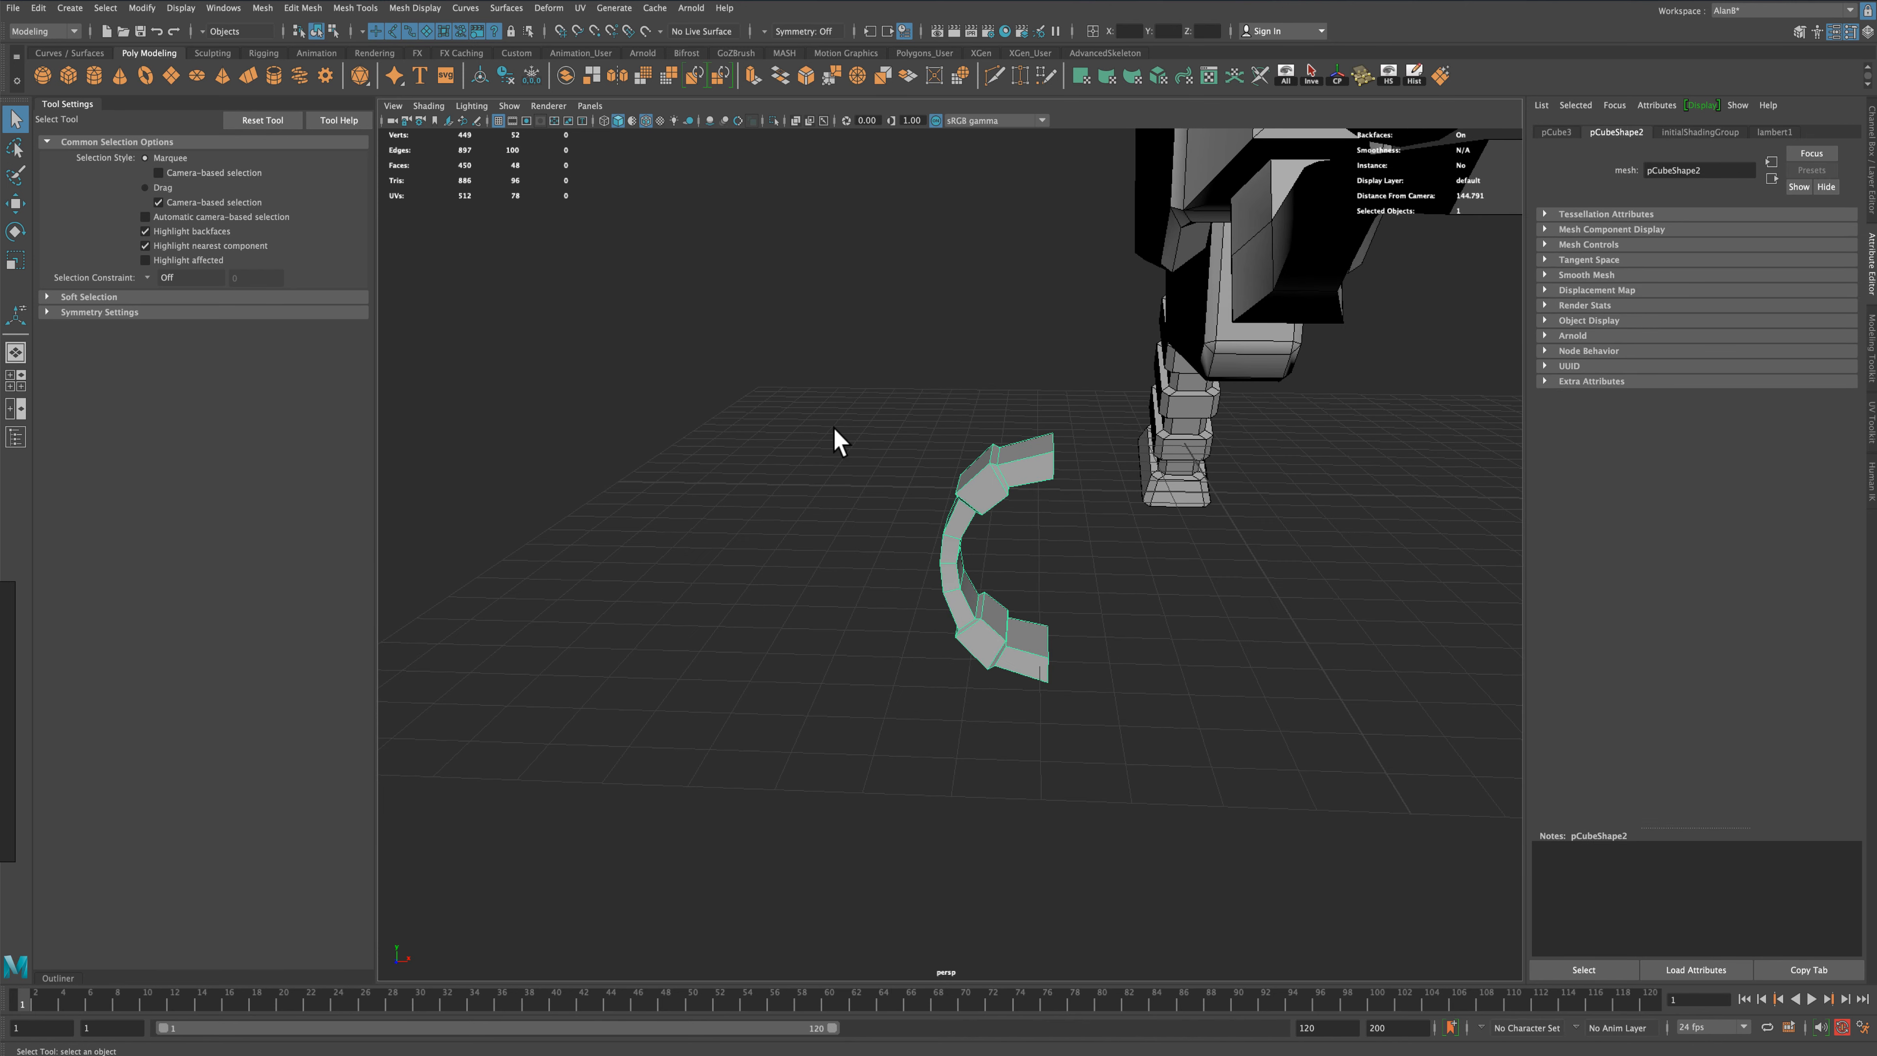
alt+drag(846, 497, 891, 583)
click(16, 260)
click(888, 587)
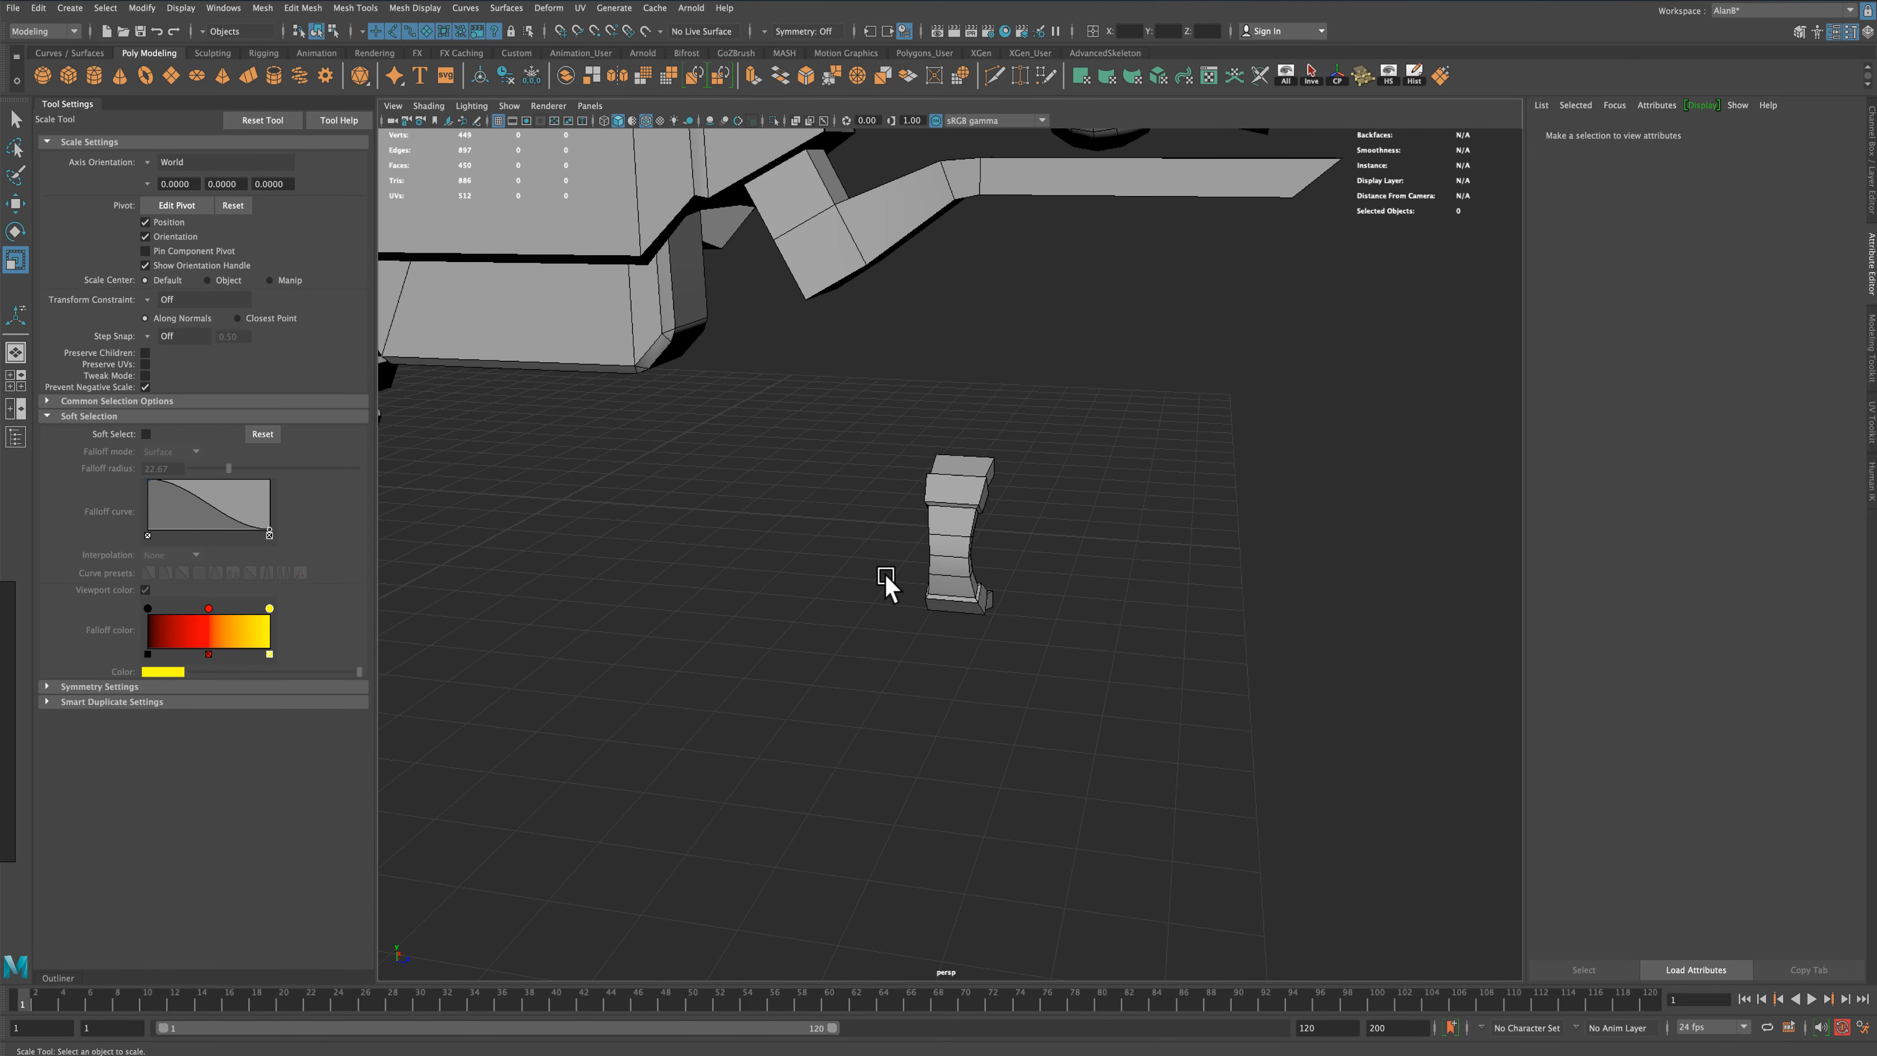
Move the bent bar in the side view up to the barrel's height, between the two prongs and in front of the sphere
click(953, 551)
key(space)
scroll(857, 441, down, 4)
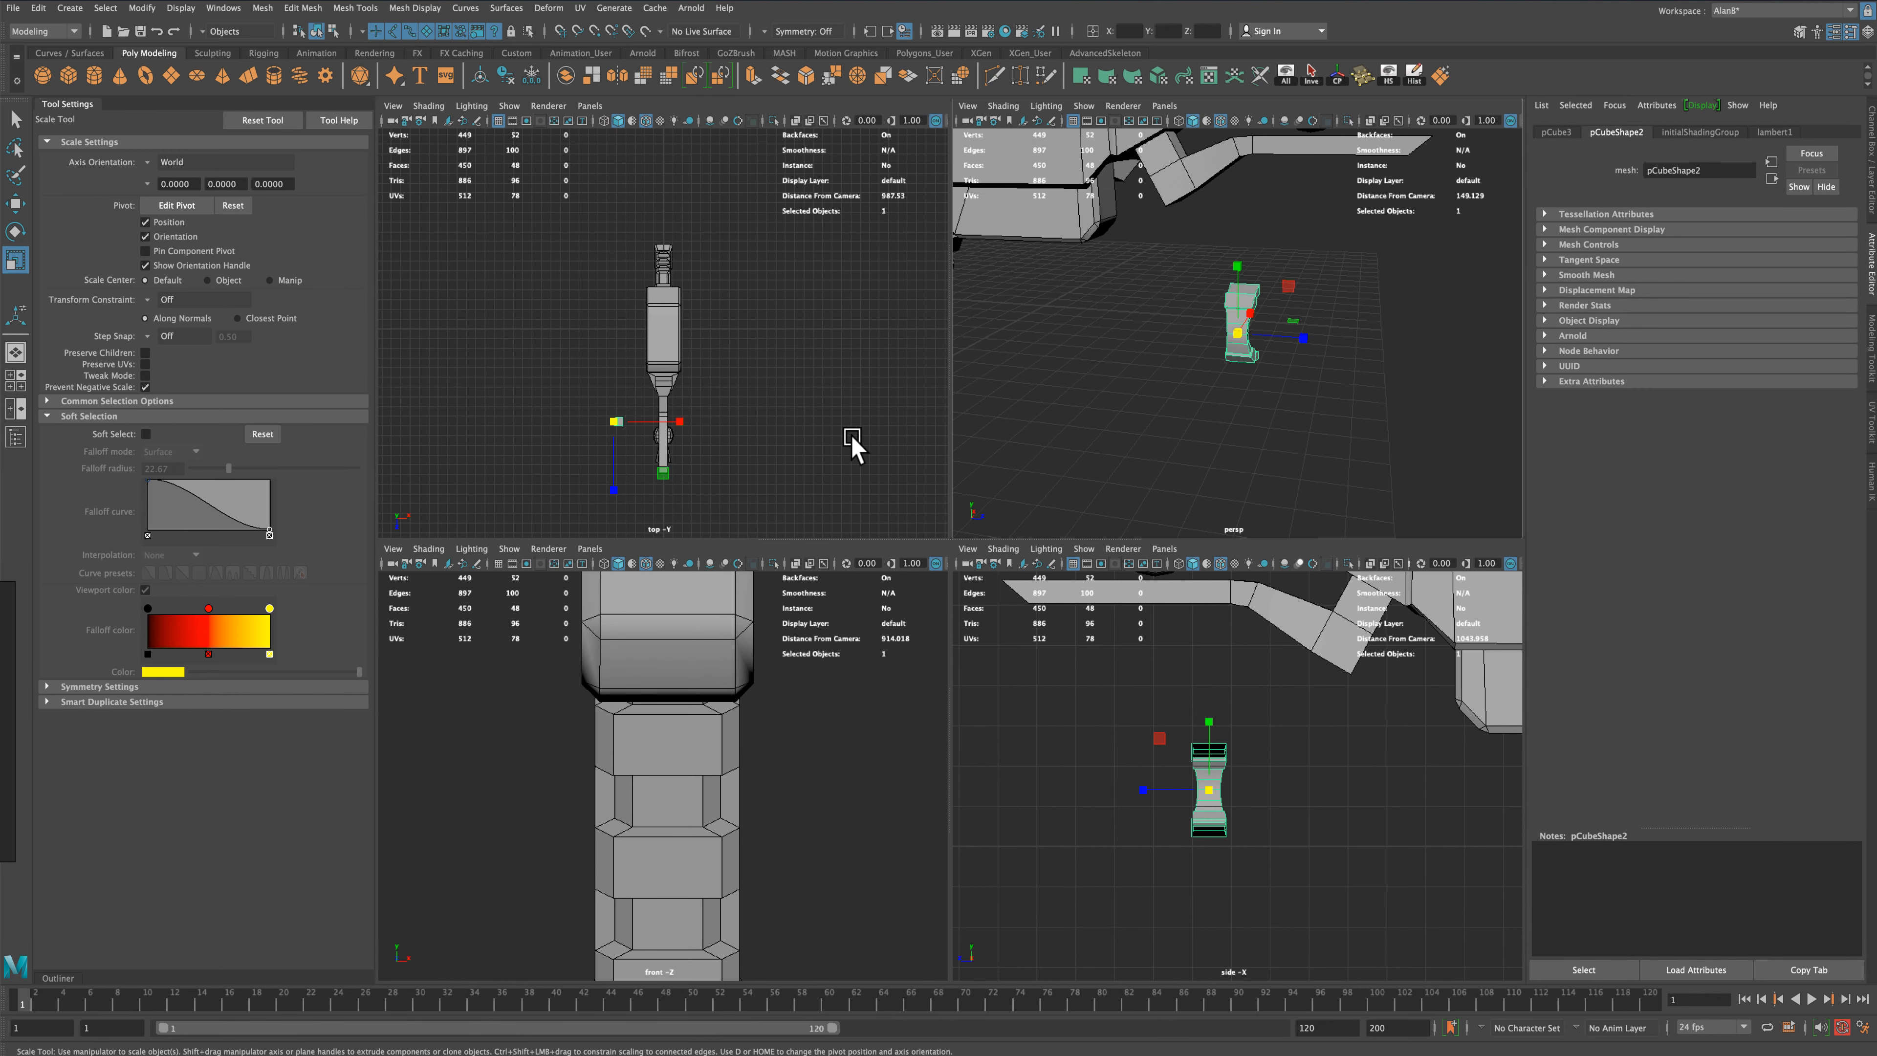
alt+middle_drag(781, 460, 800, 419)
scroll(798, 419, up, 3)
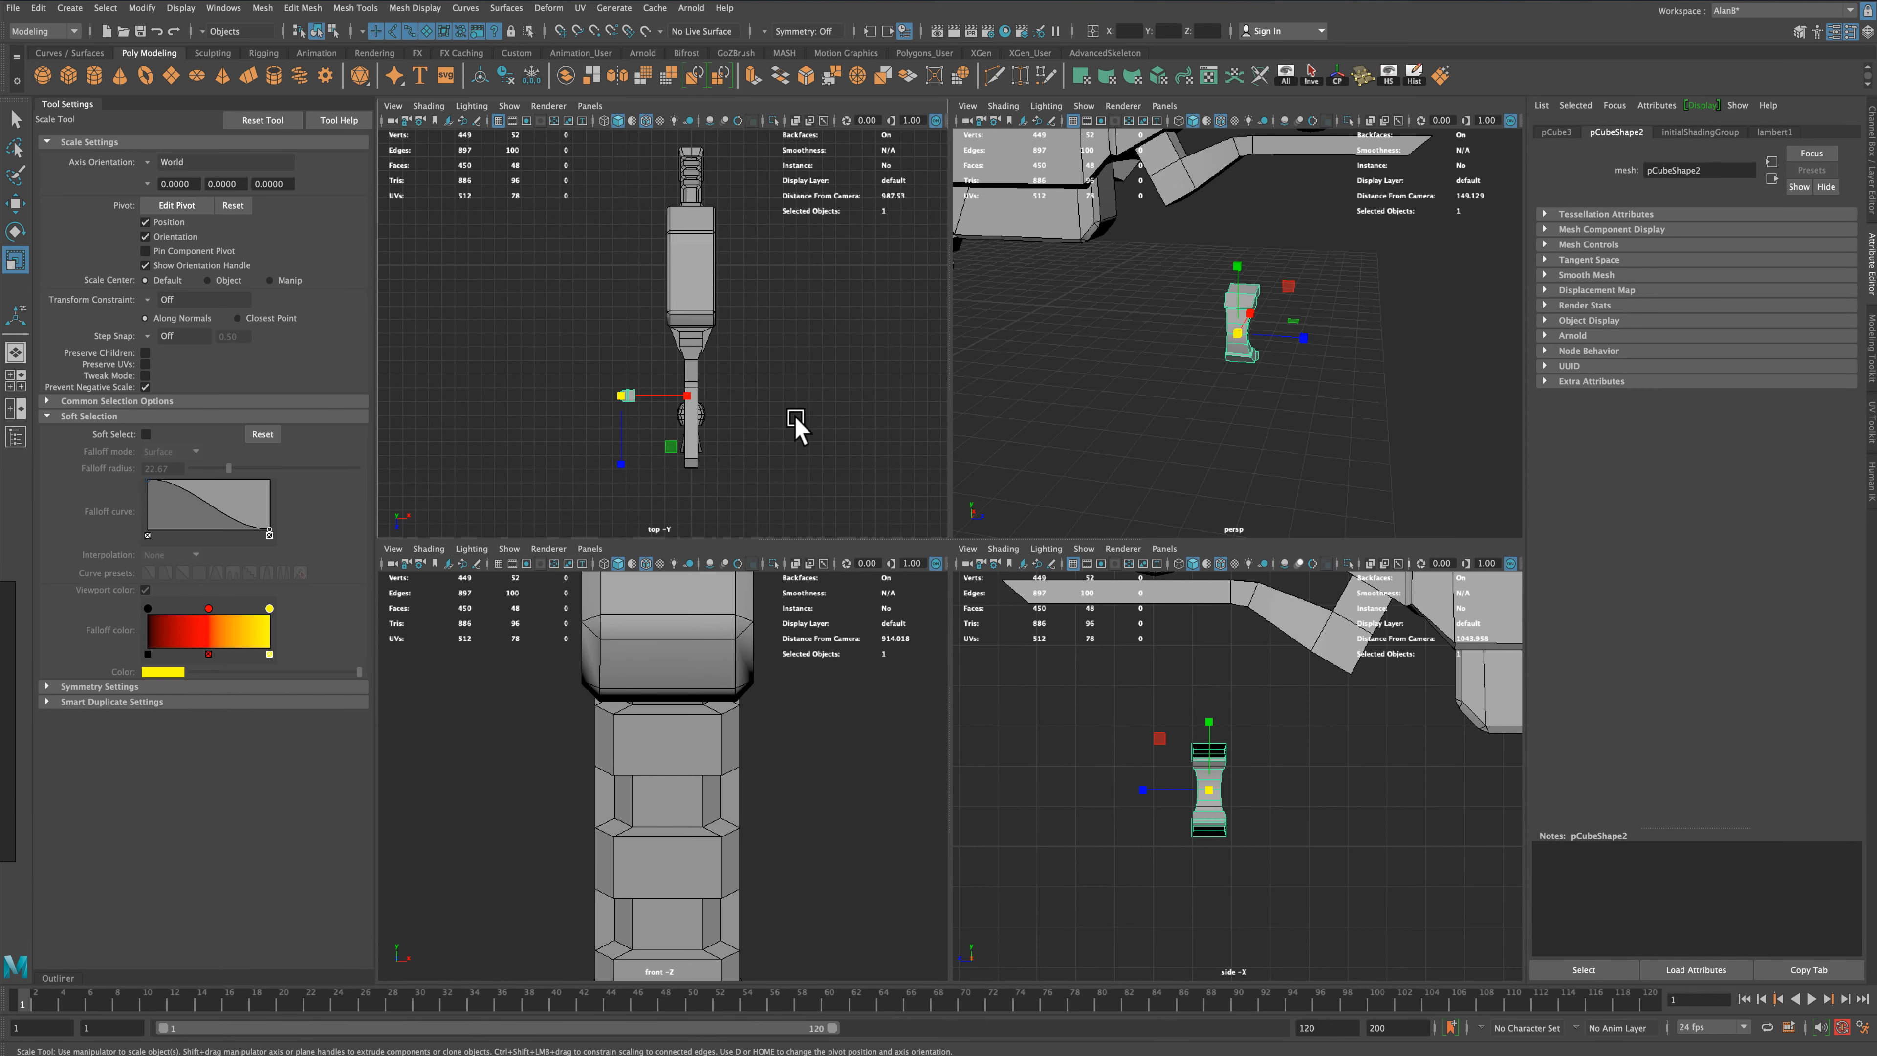
click(15, 203)
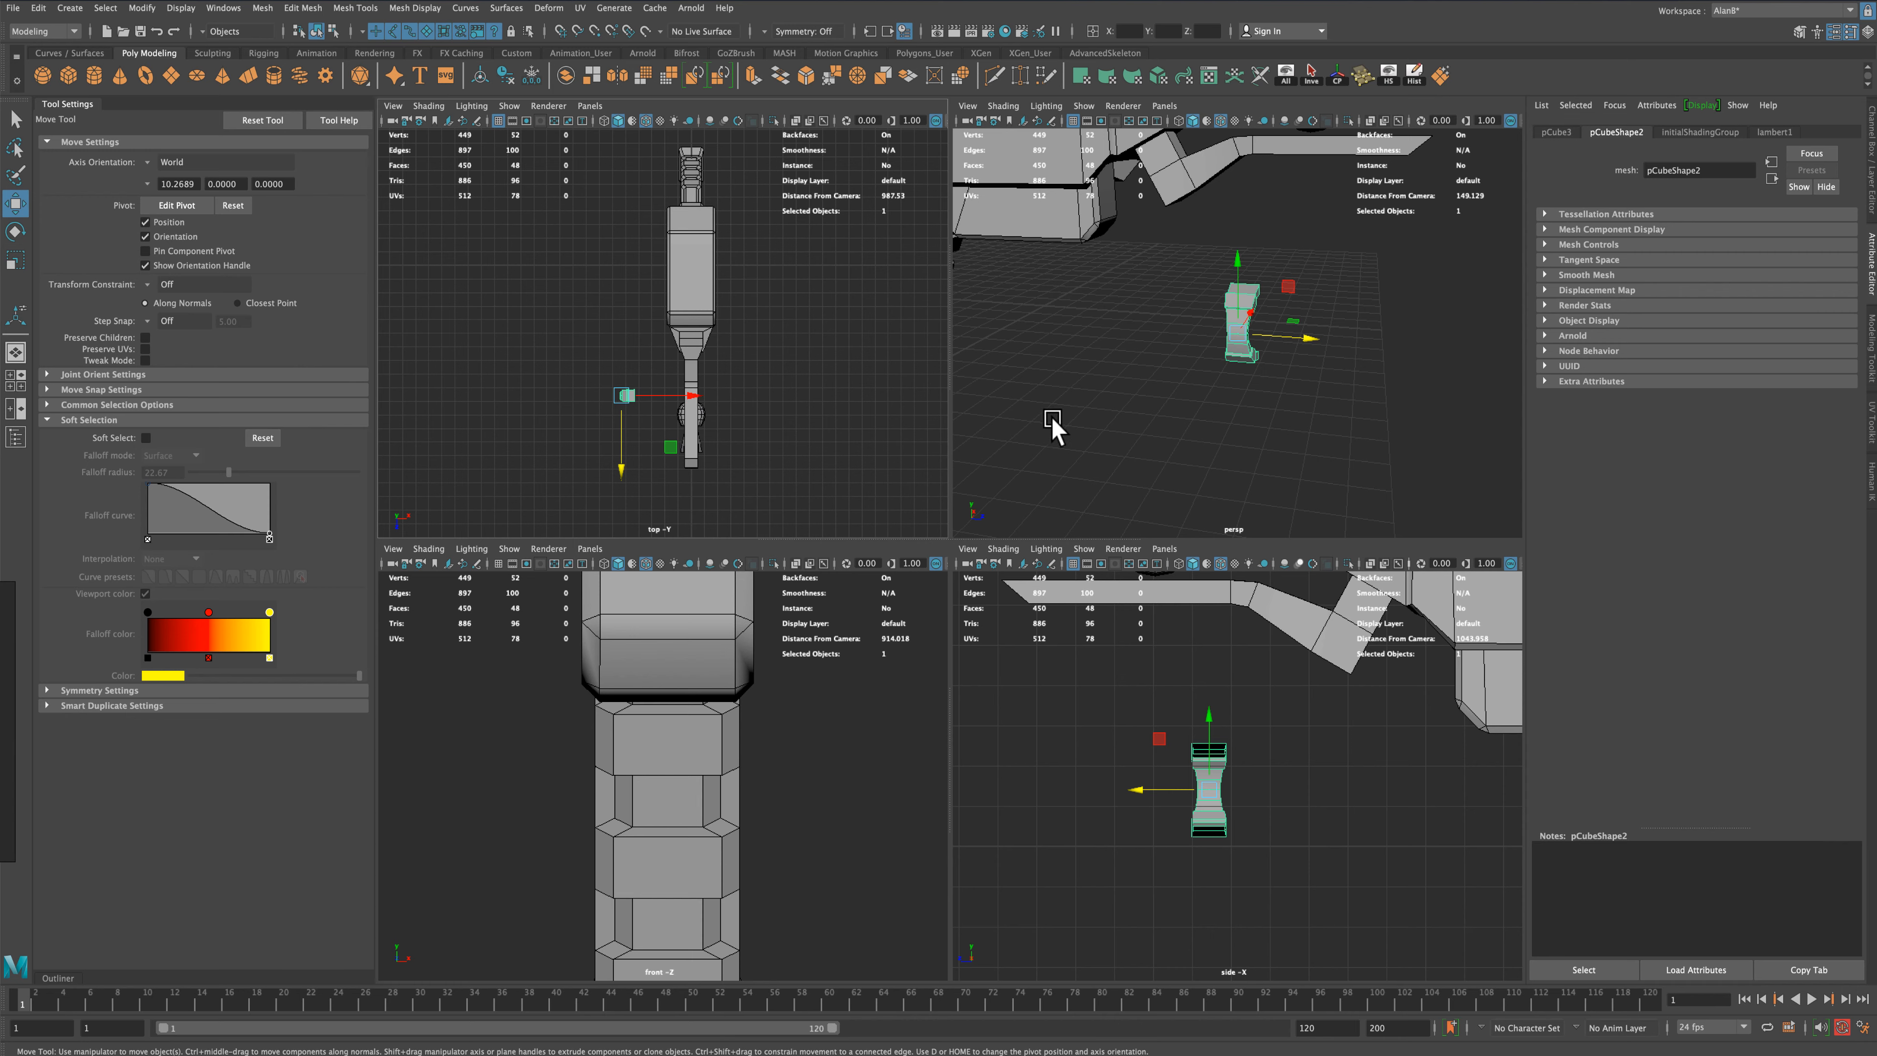
scroll(1272, 749, down, 2)
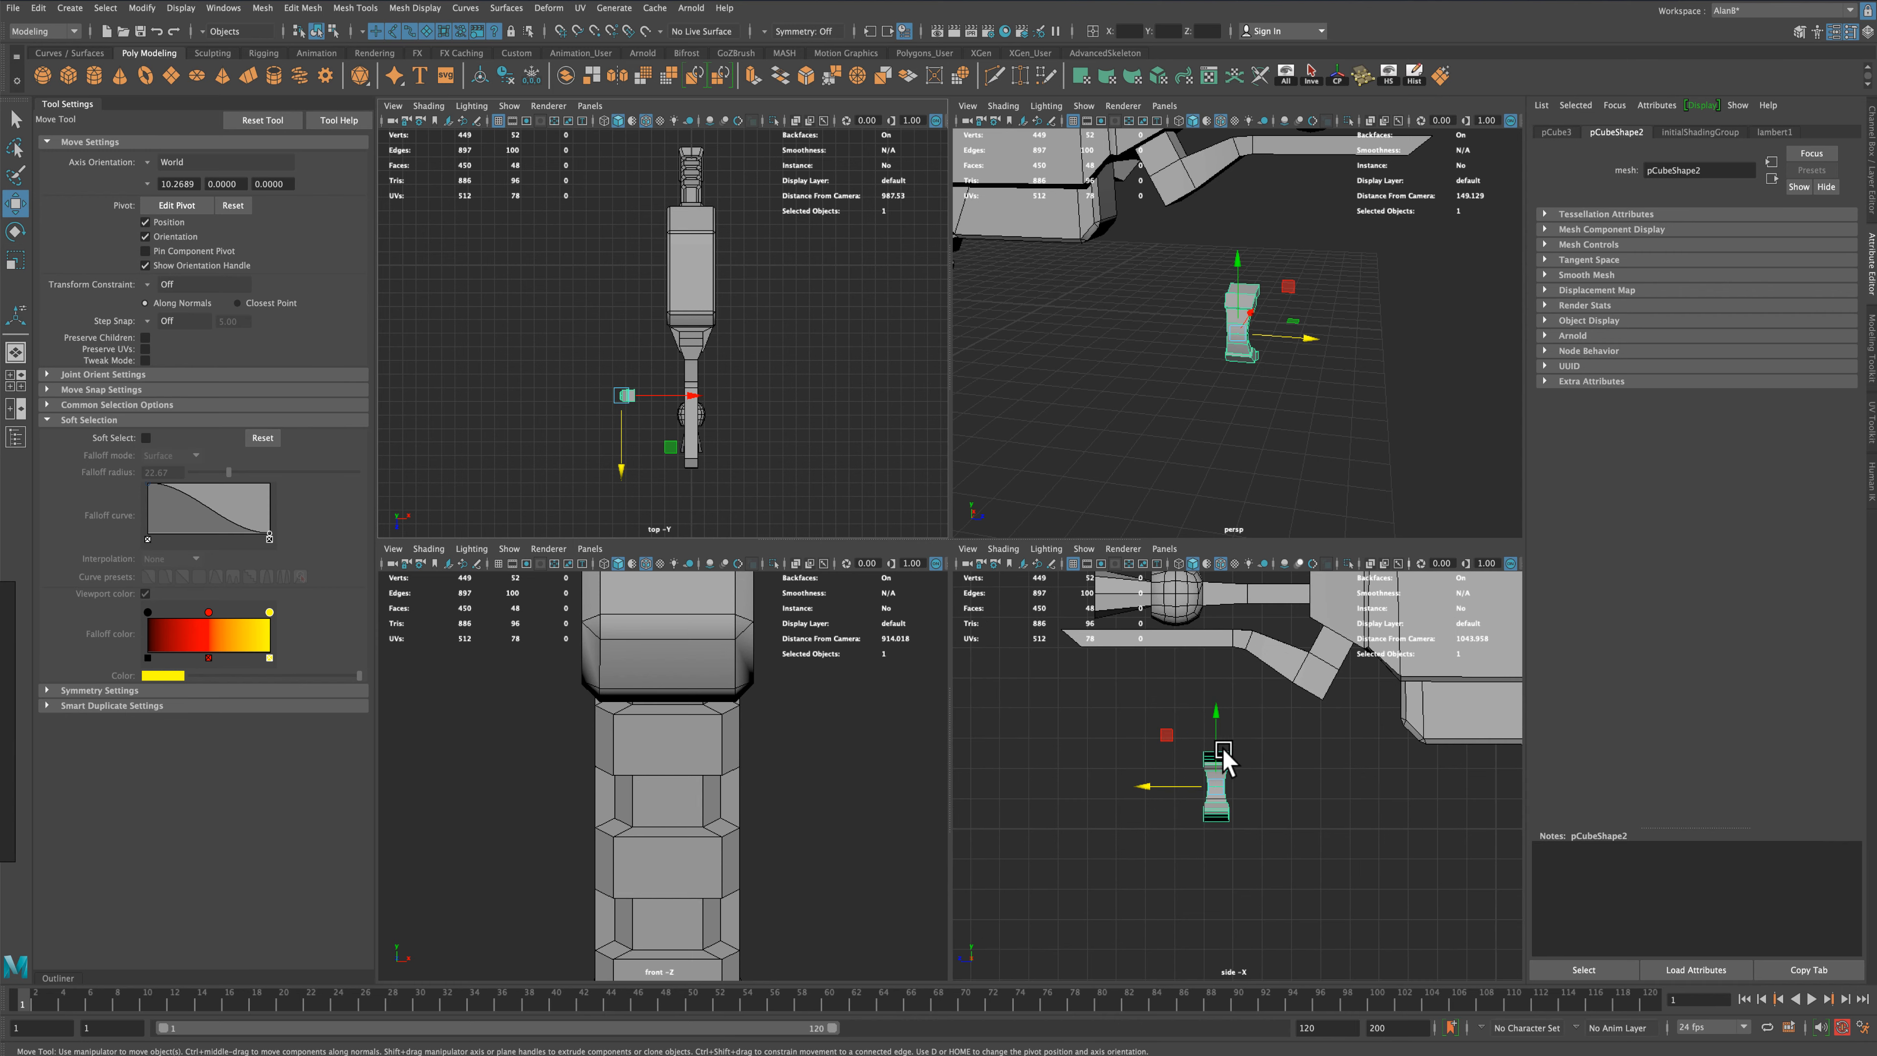
scroll(1325, 760, down, 1)
drag(1179, 738, 1100, 581)
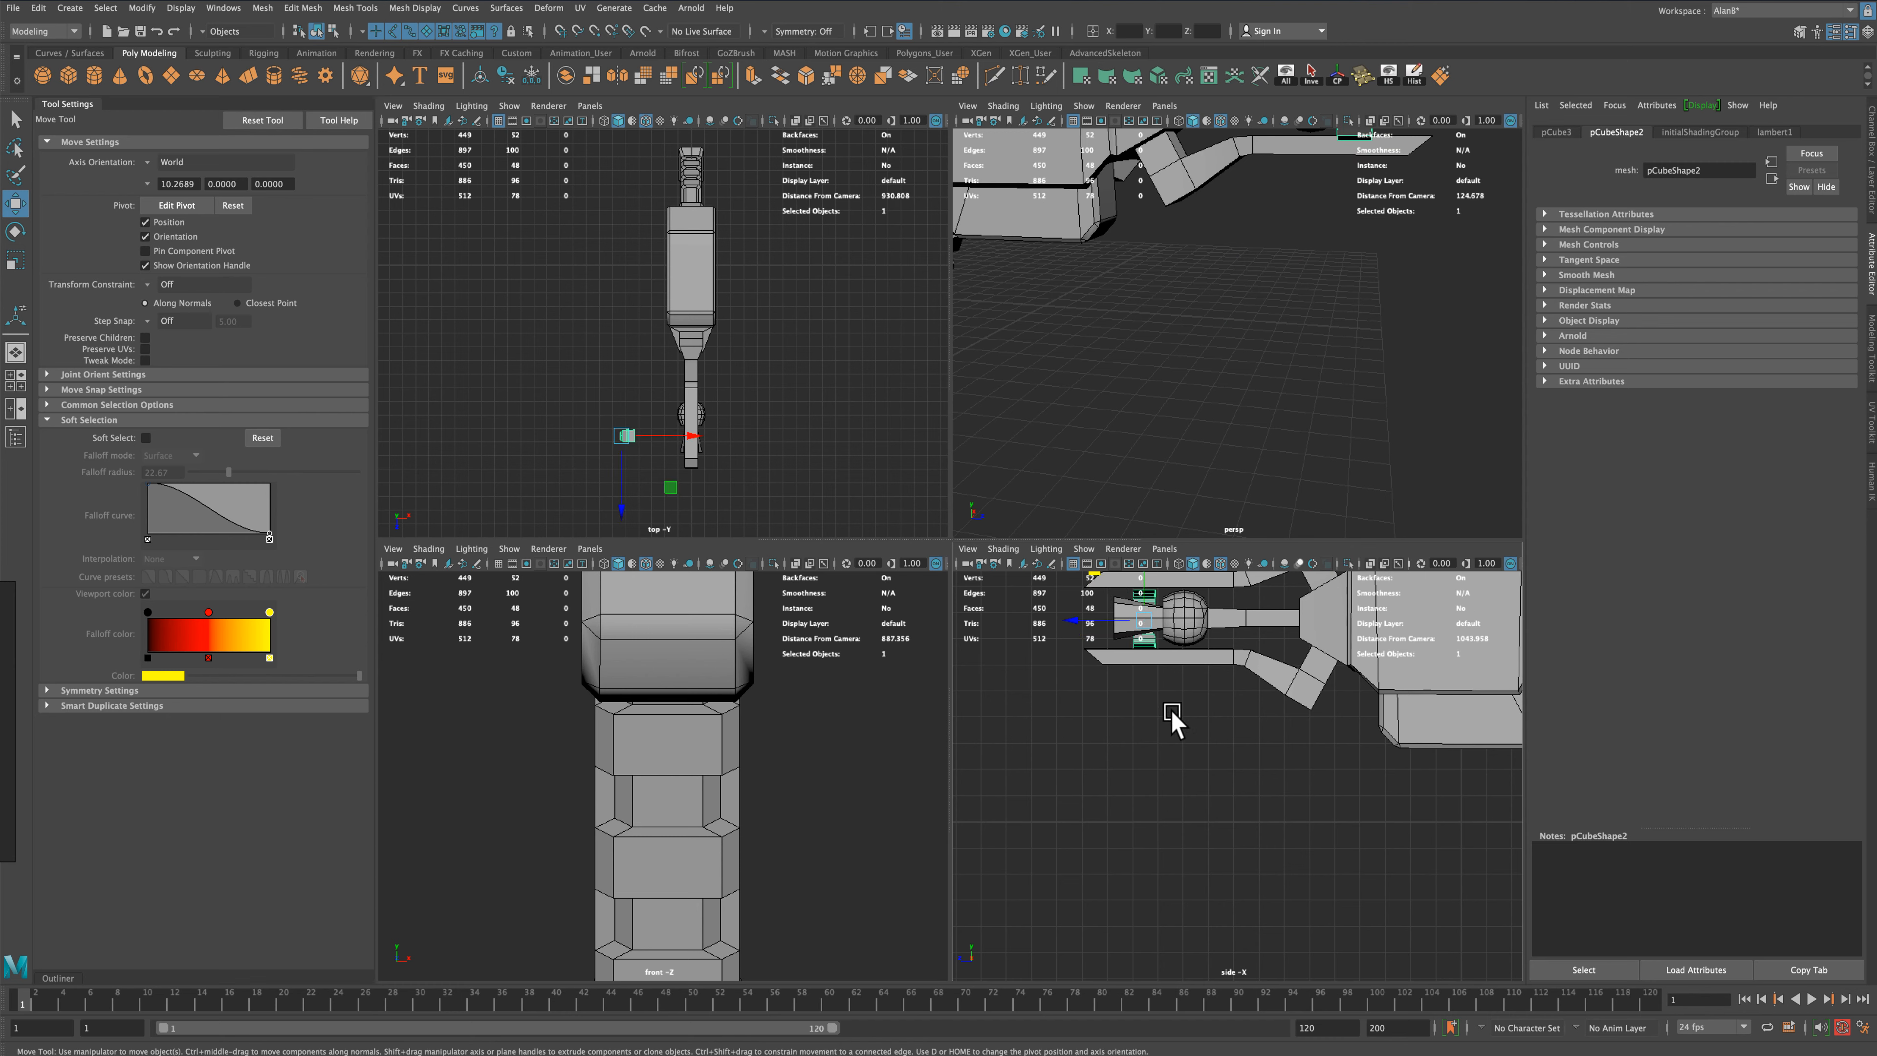
Move the bent bar sideways along X in the front view until it curves around one side of the barrel
key(f)
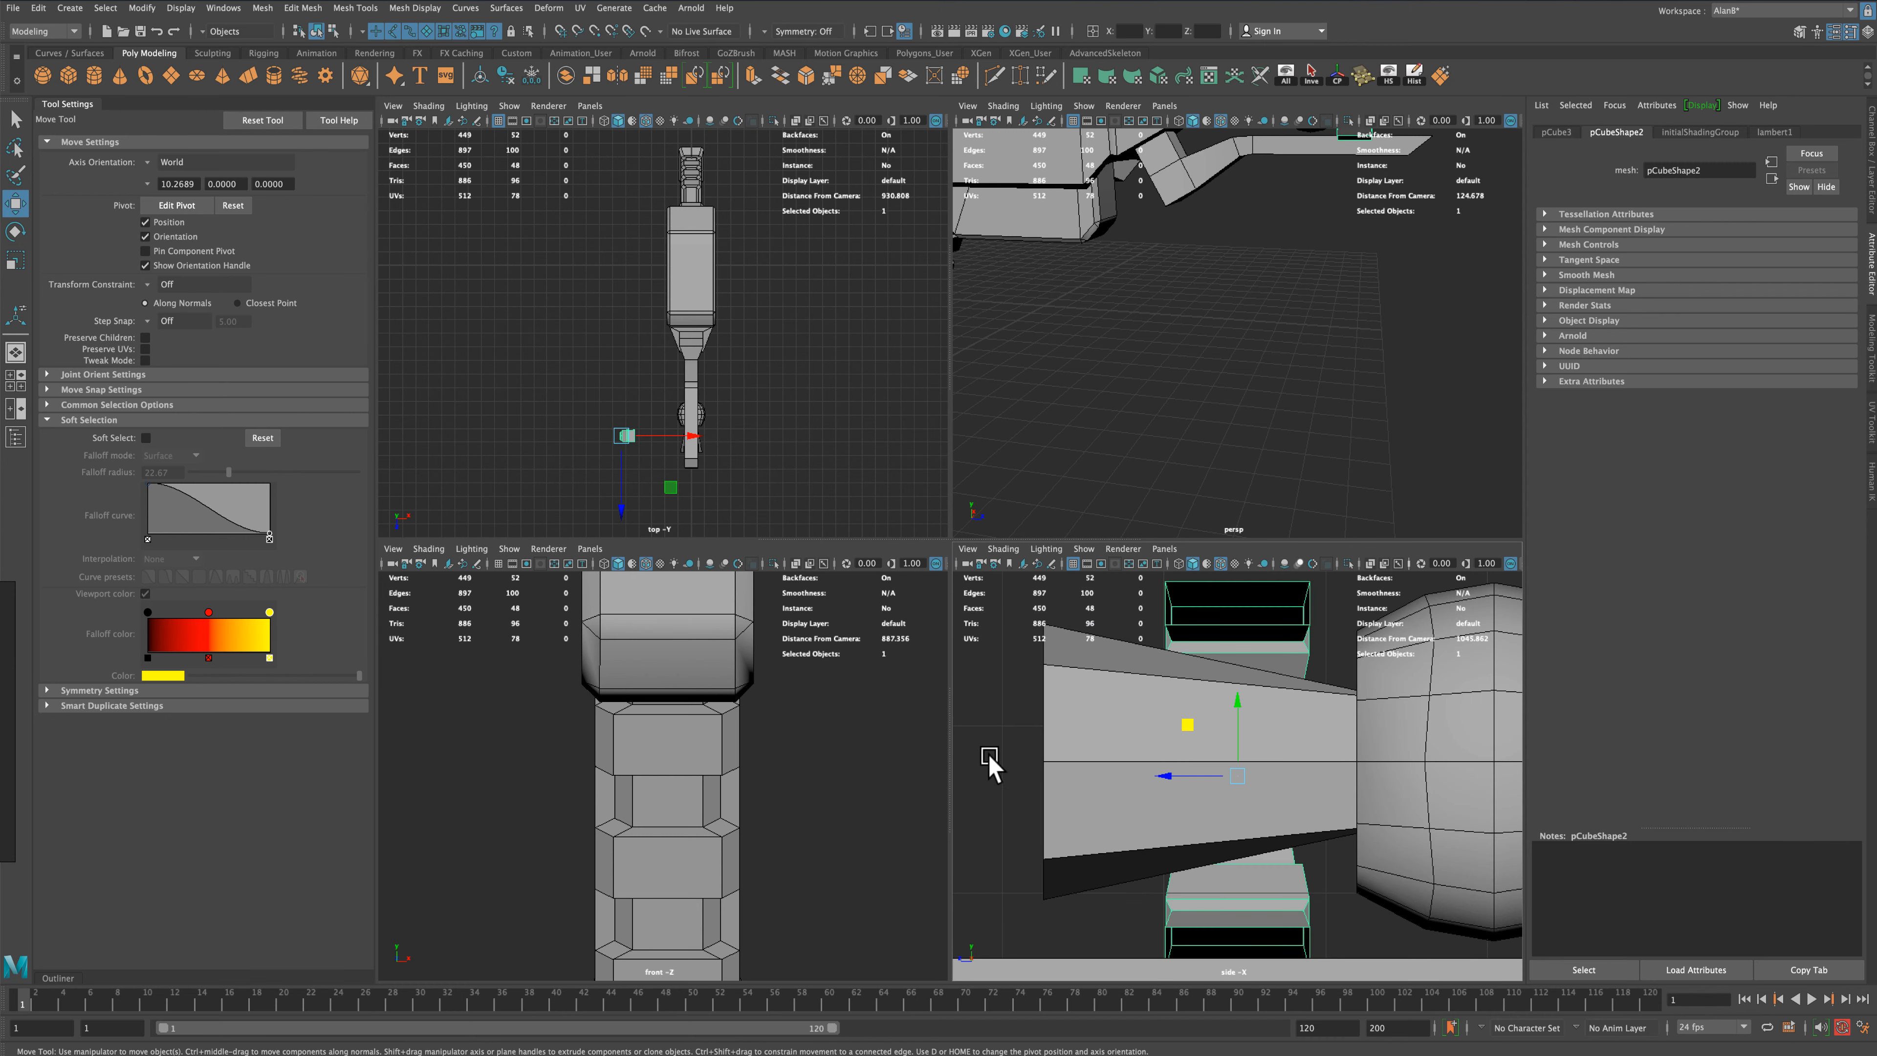
key(f)
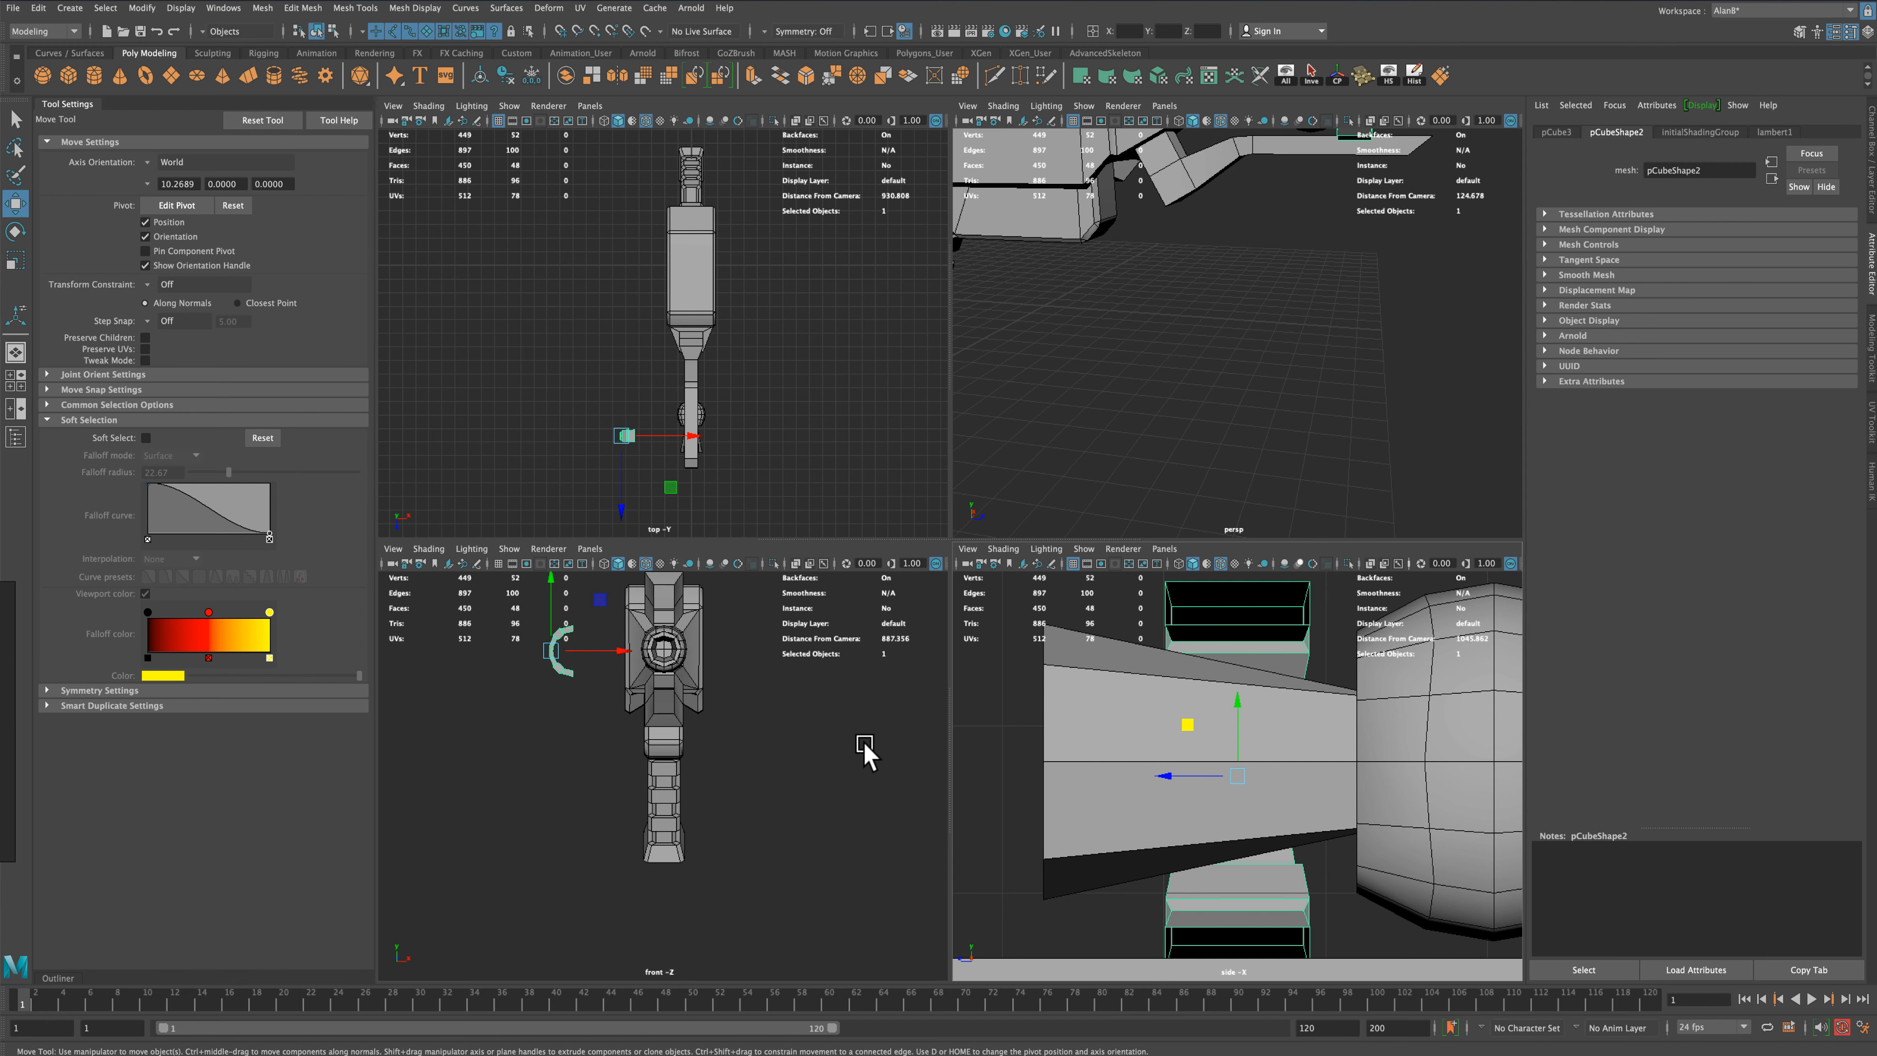
drag(621, 655, 674, 655)
key(f)
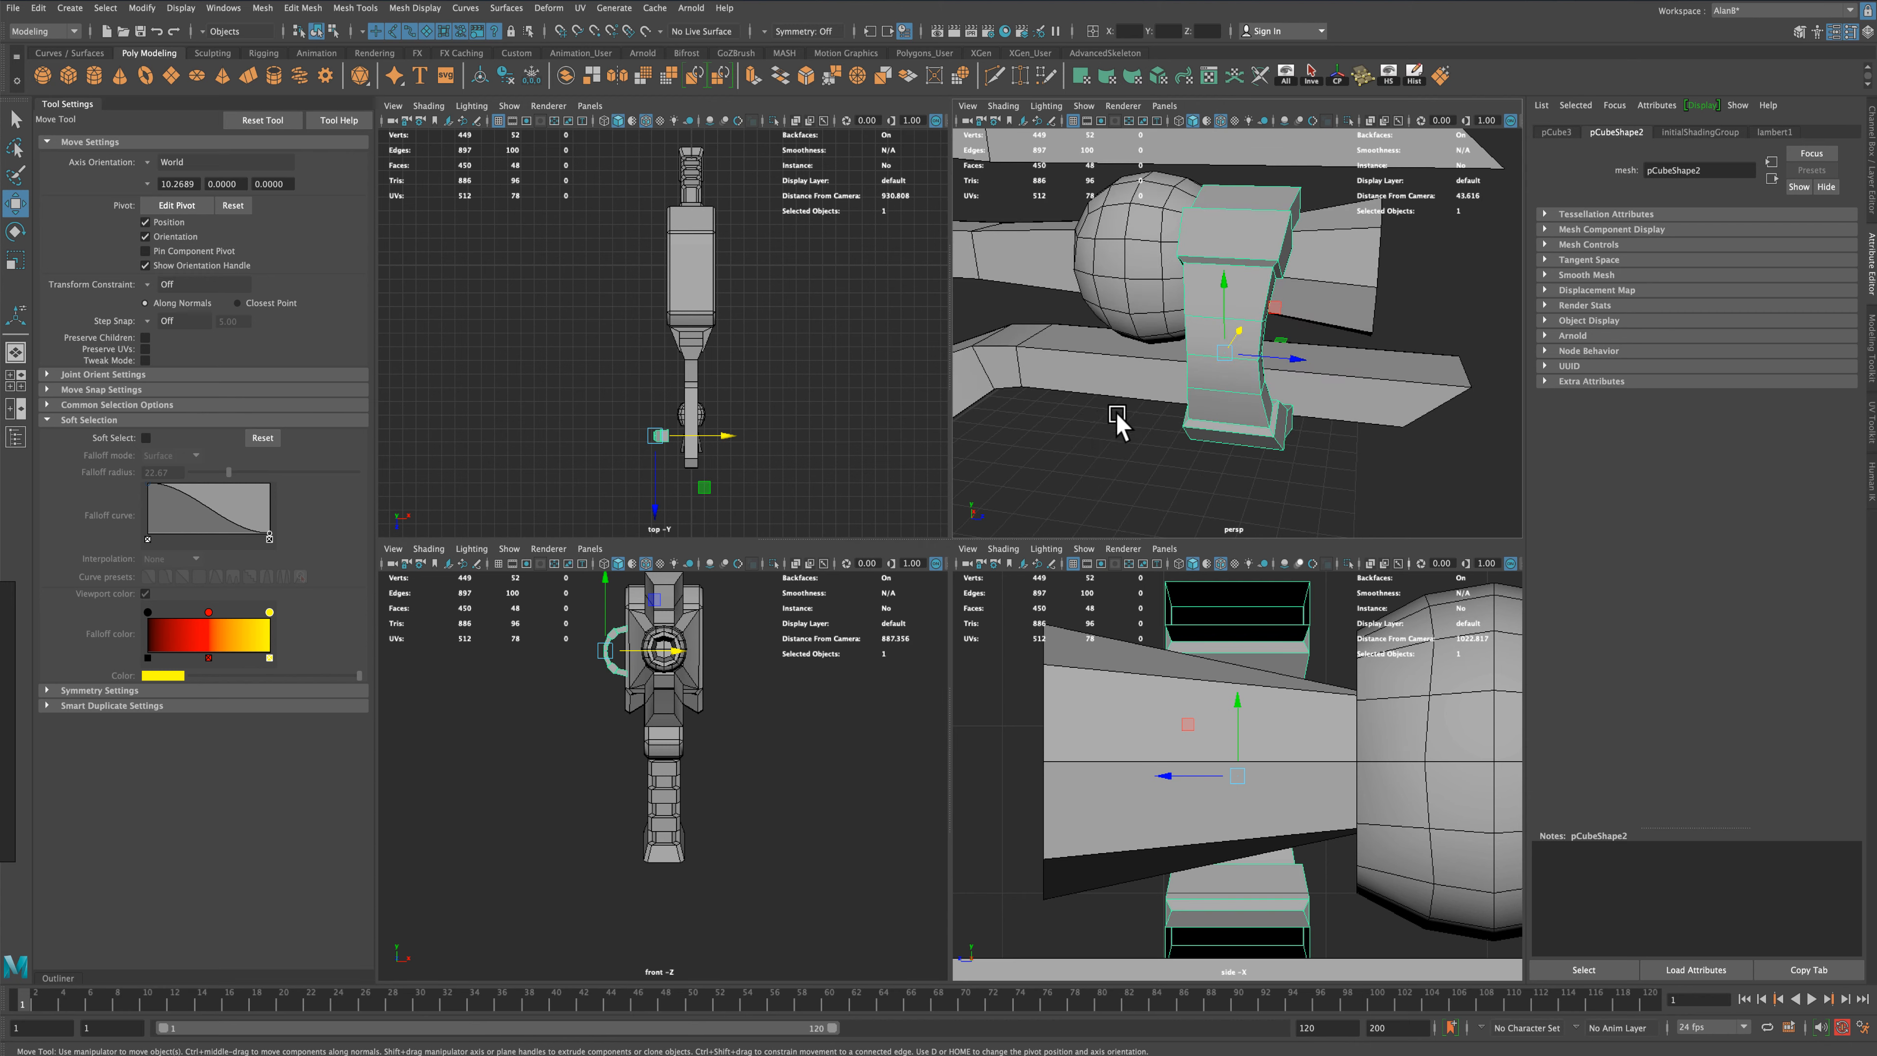
mouse_move(1196, 458)
alt+mouse_down()
mouse_move(1152, 462)
mouse_move(1194, 452)
mouse_move(1209, 474)
alt+mouse_up()
drag(668, 651, 699, 651)
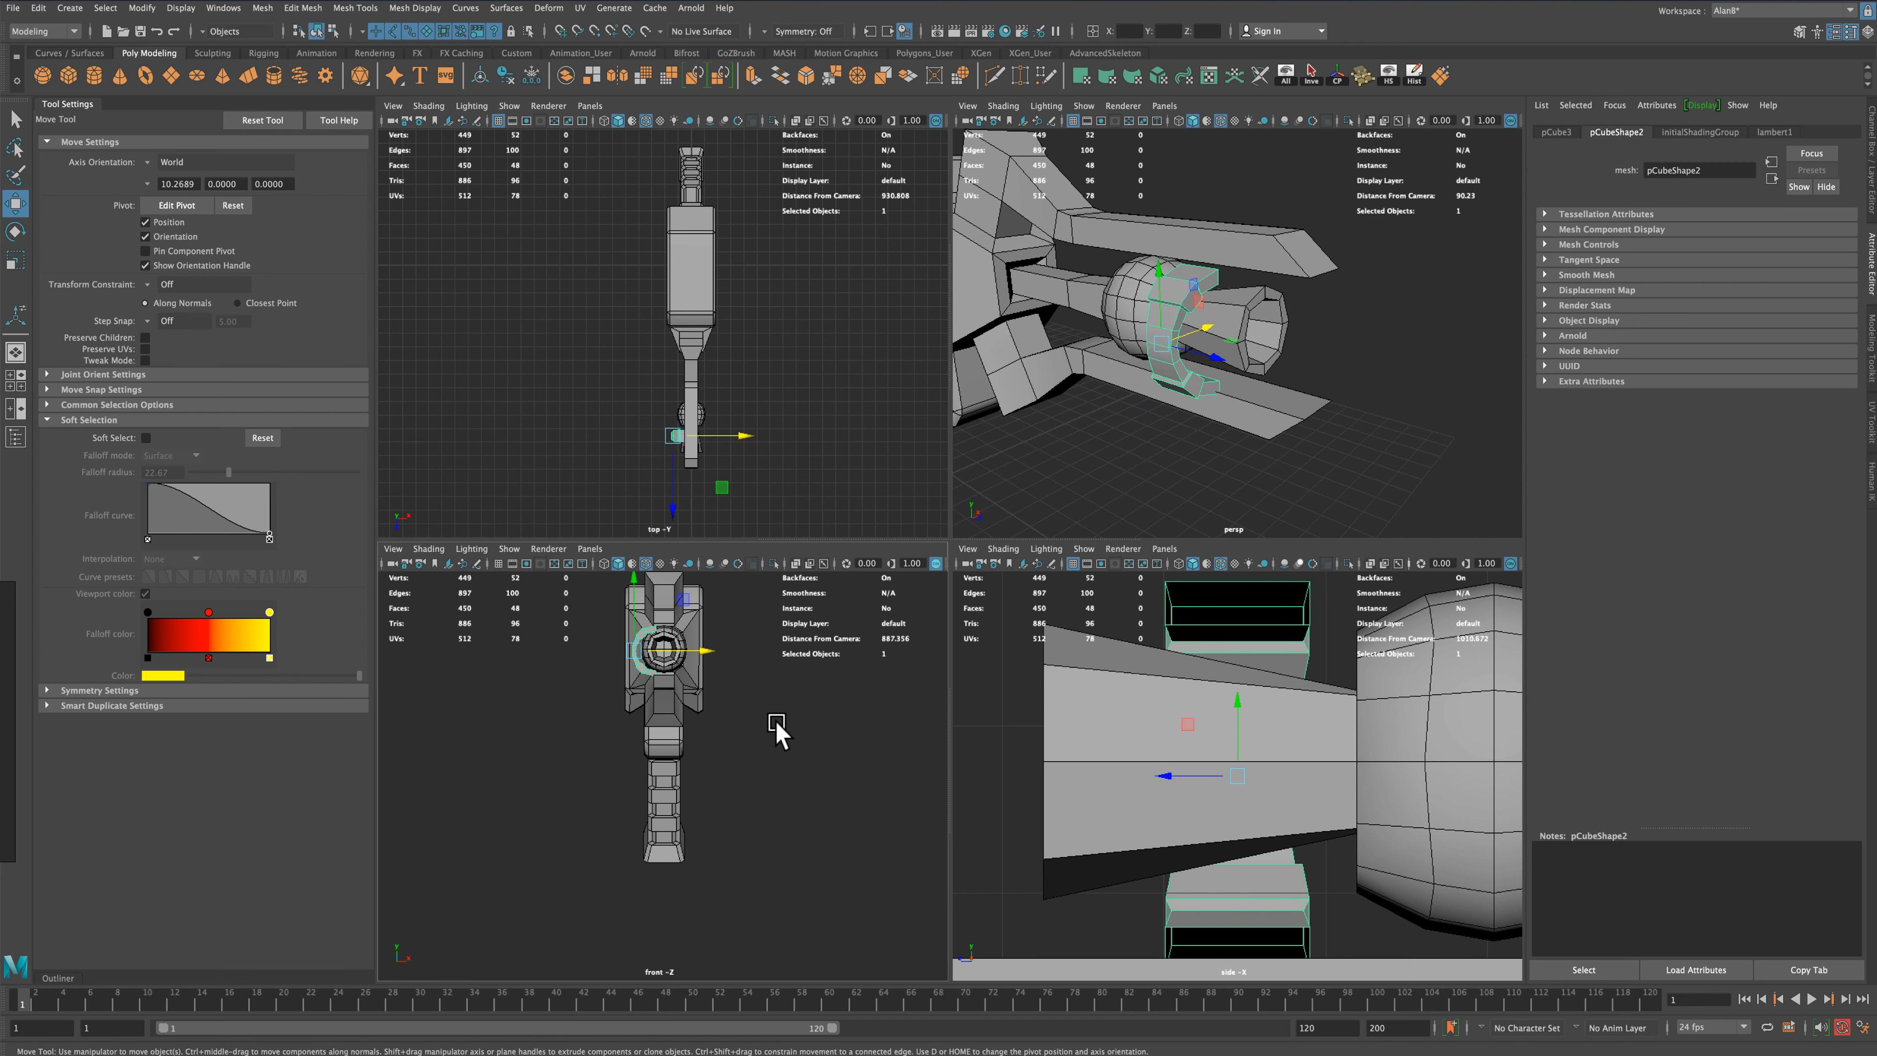
Move the bent bar slightly up along Y to centre it vertically on the barrel
key(f)
scroll(830, 775, down, 3)
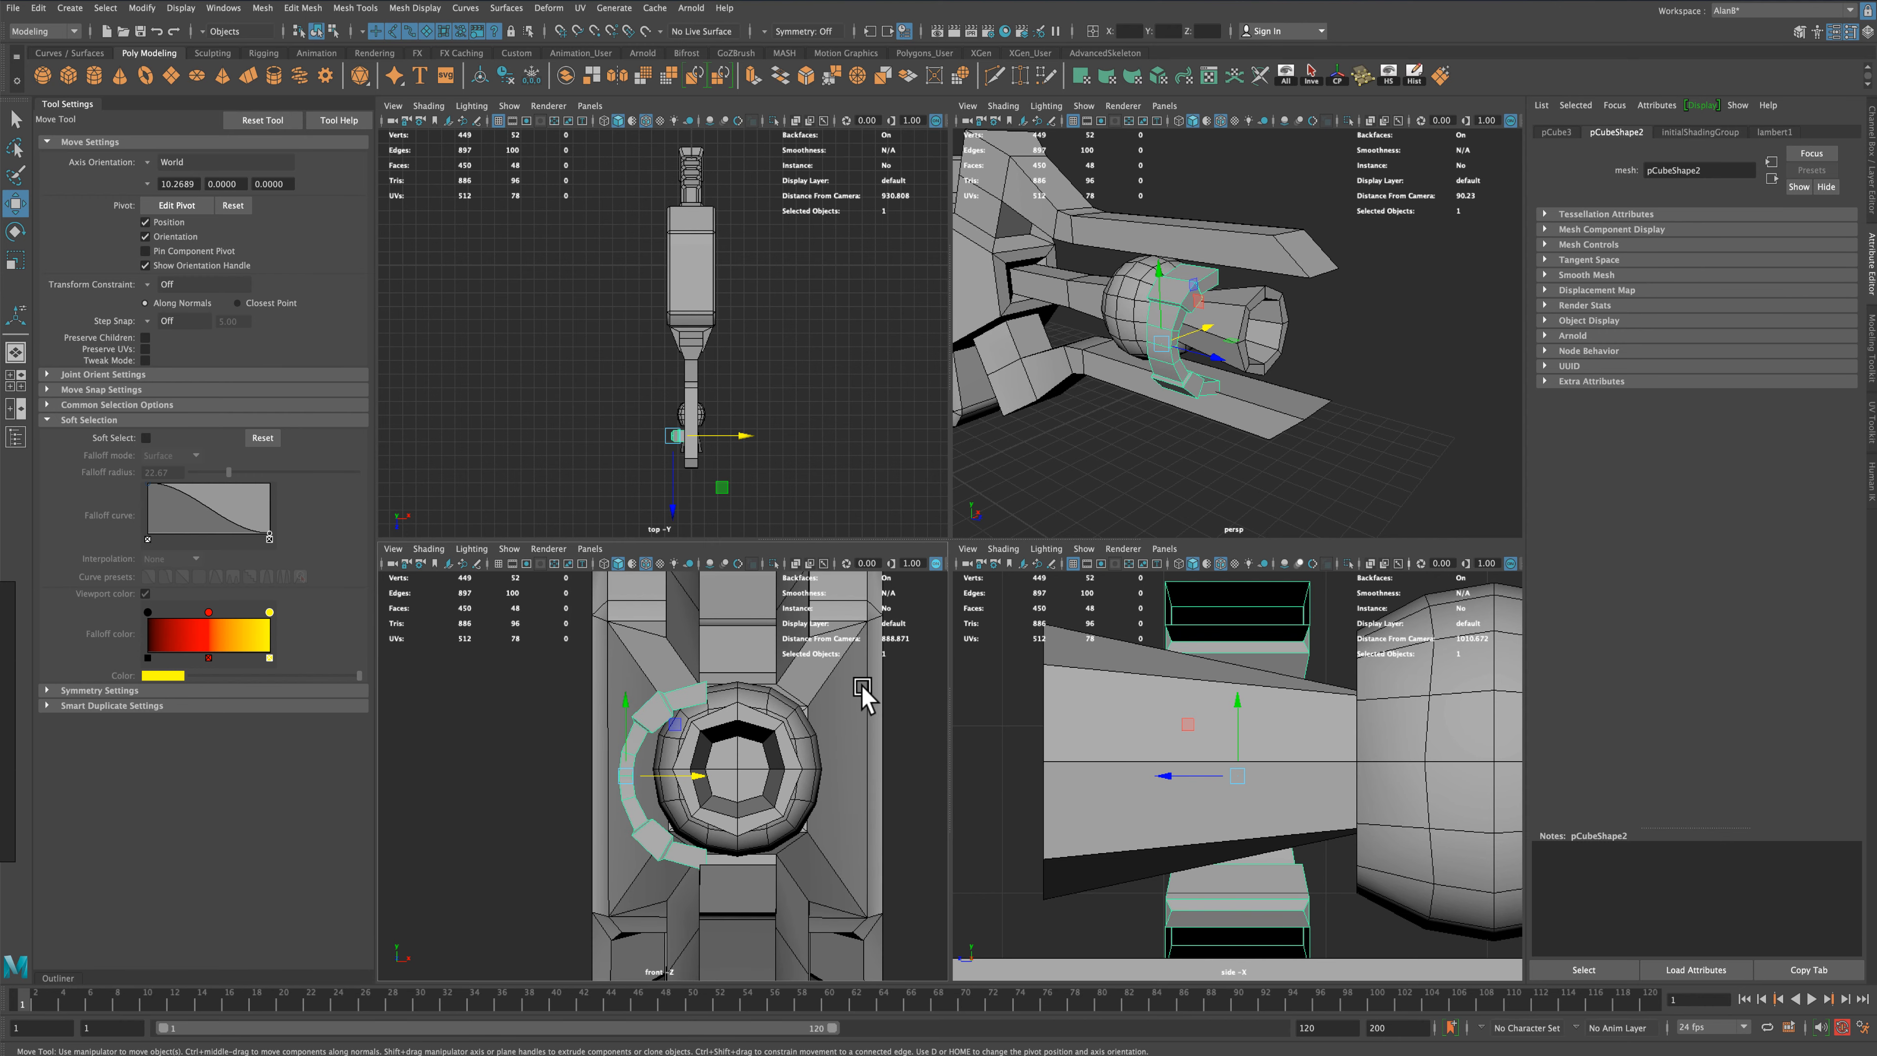
scroll(1060, 712, down, 3)
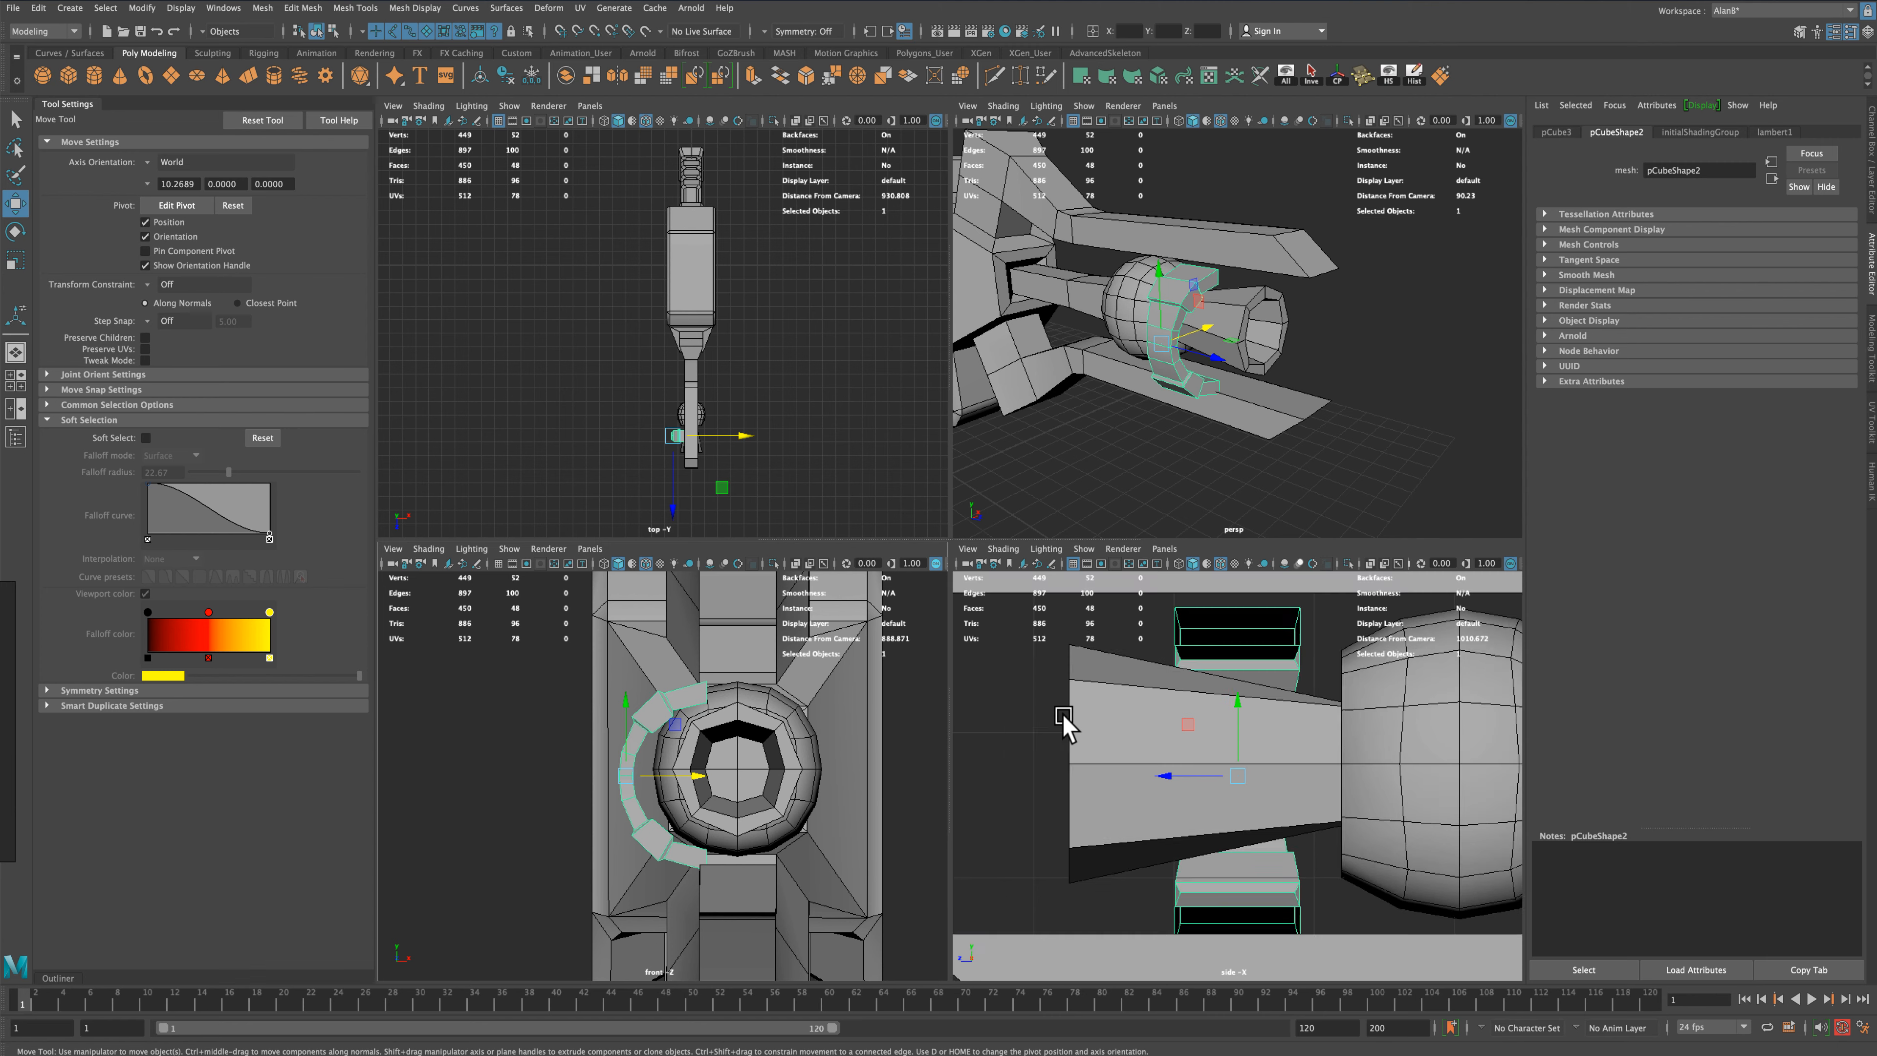
click(15, 261)
drag(1238, 777, 1243, 686)
click(14, 204)
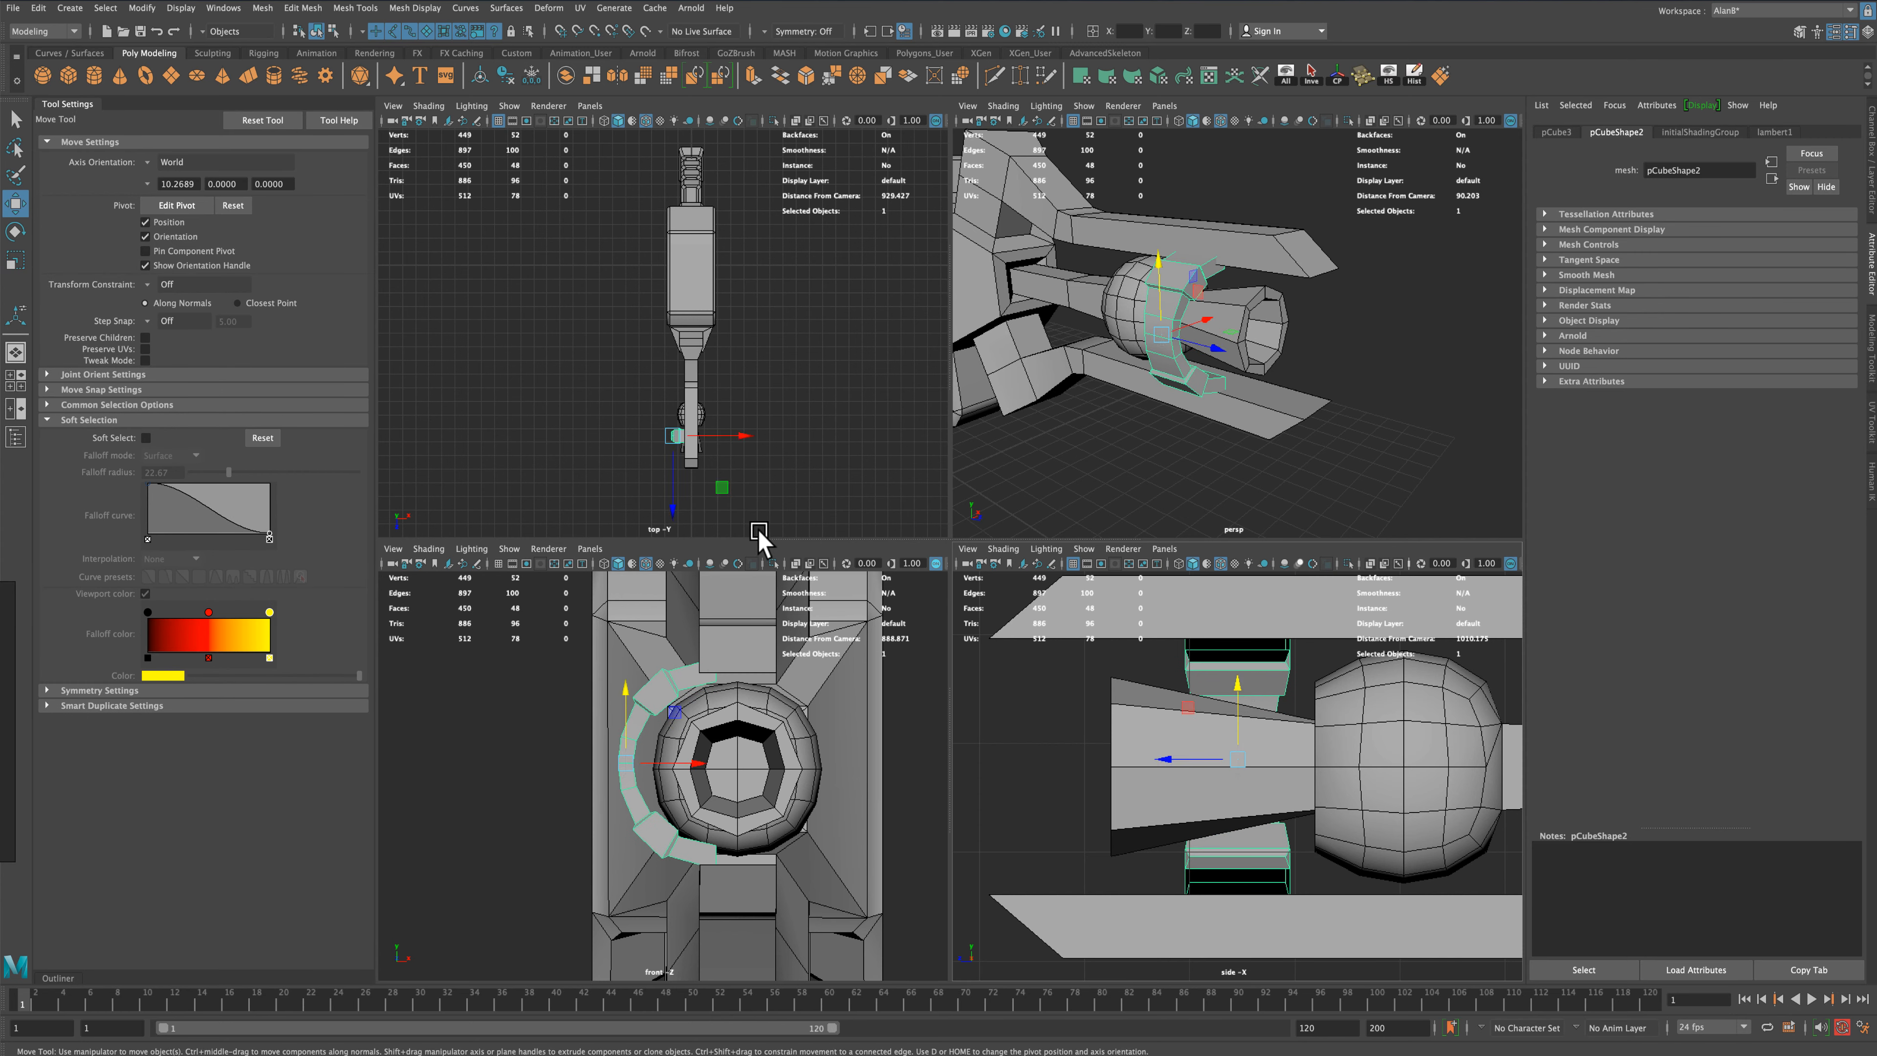
Scale the bent bar up uniformly to reach both prongs, and narrow it along Z
click(11, 262)
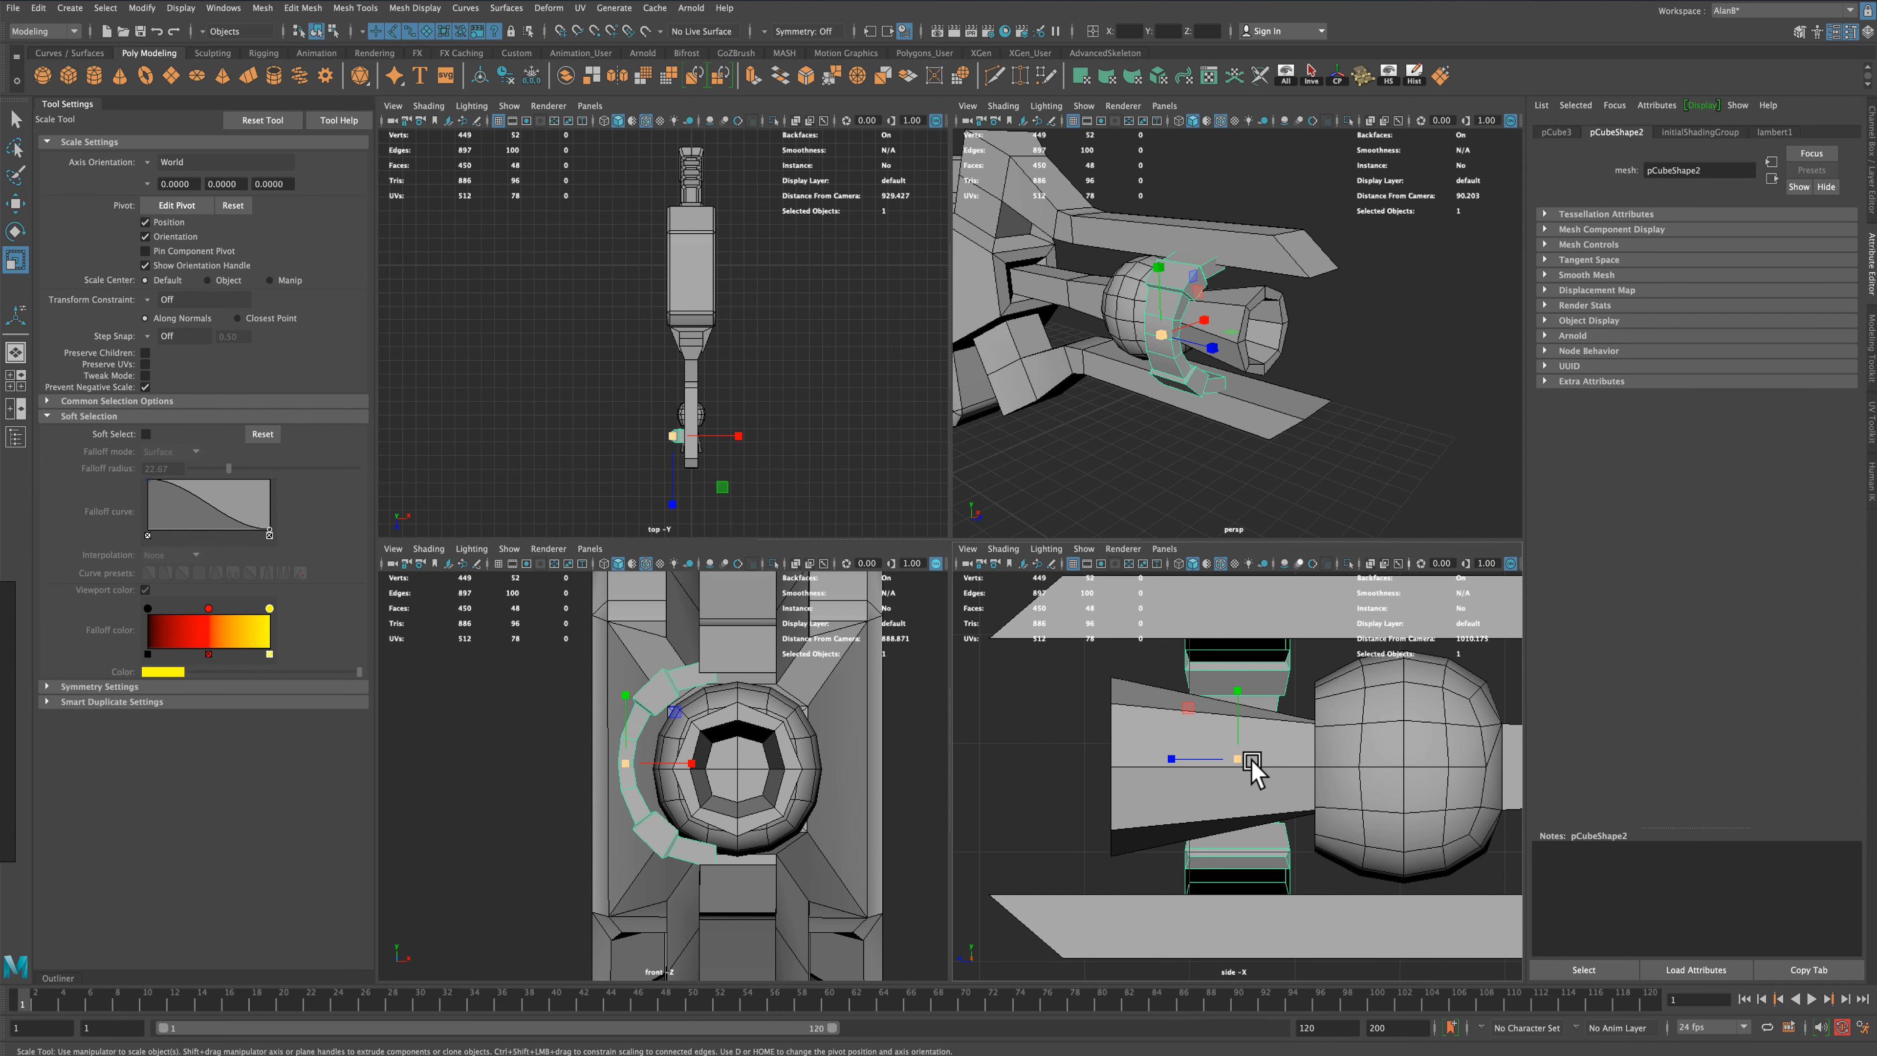
drag(1238, 759, 1289, 759)
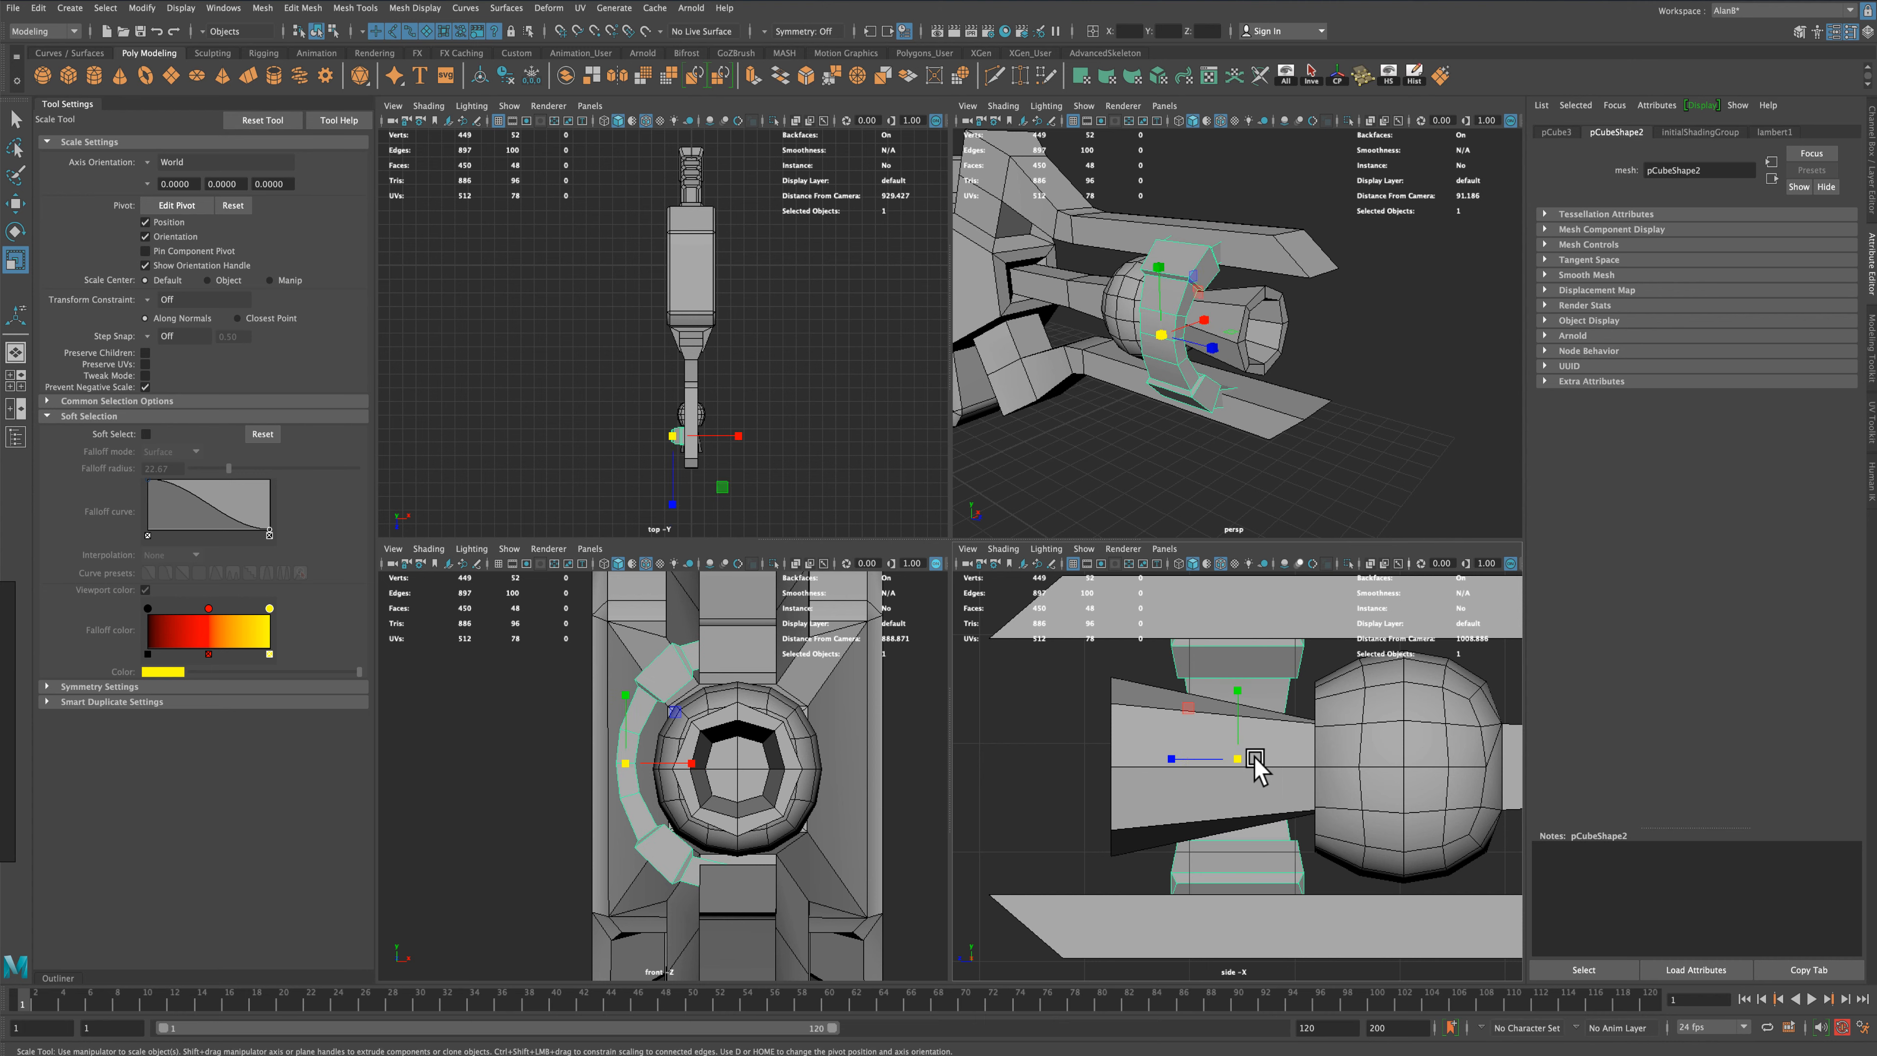
drag(1175, 760, 1204, 759)
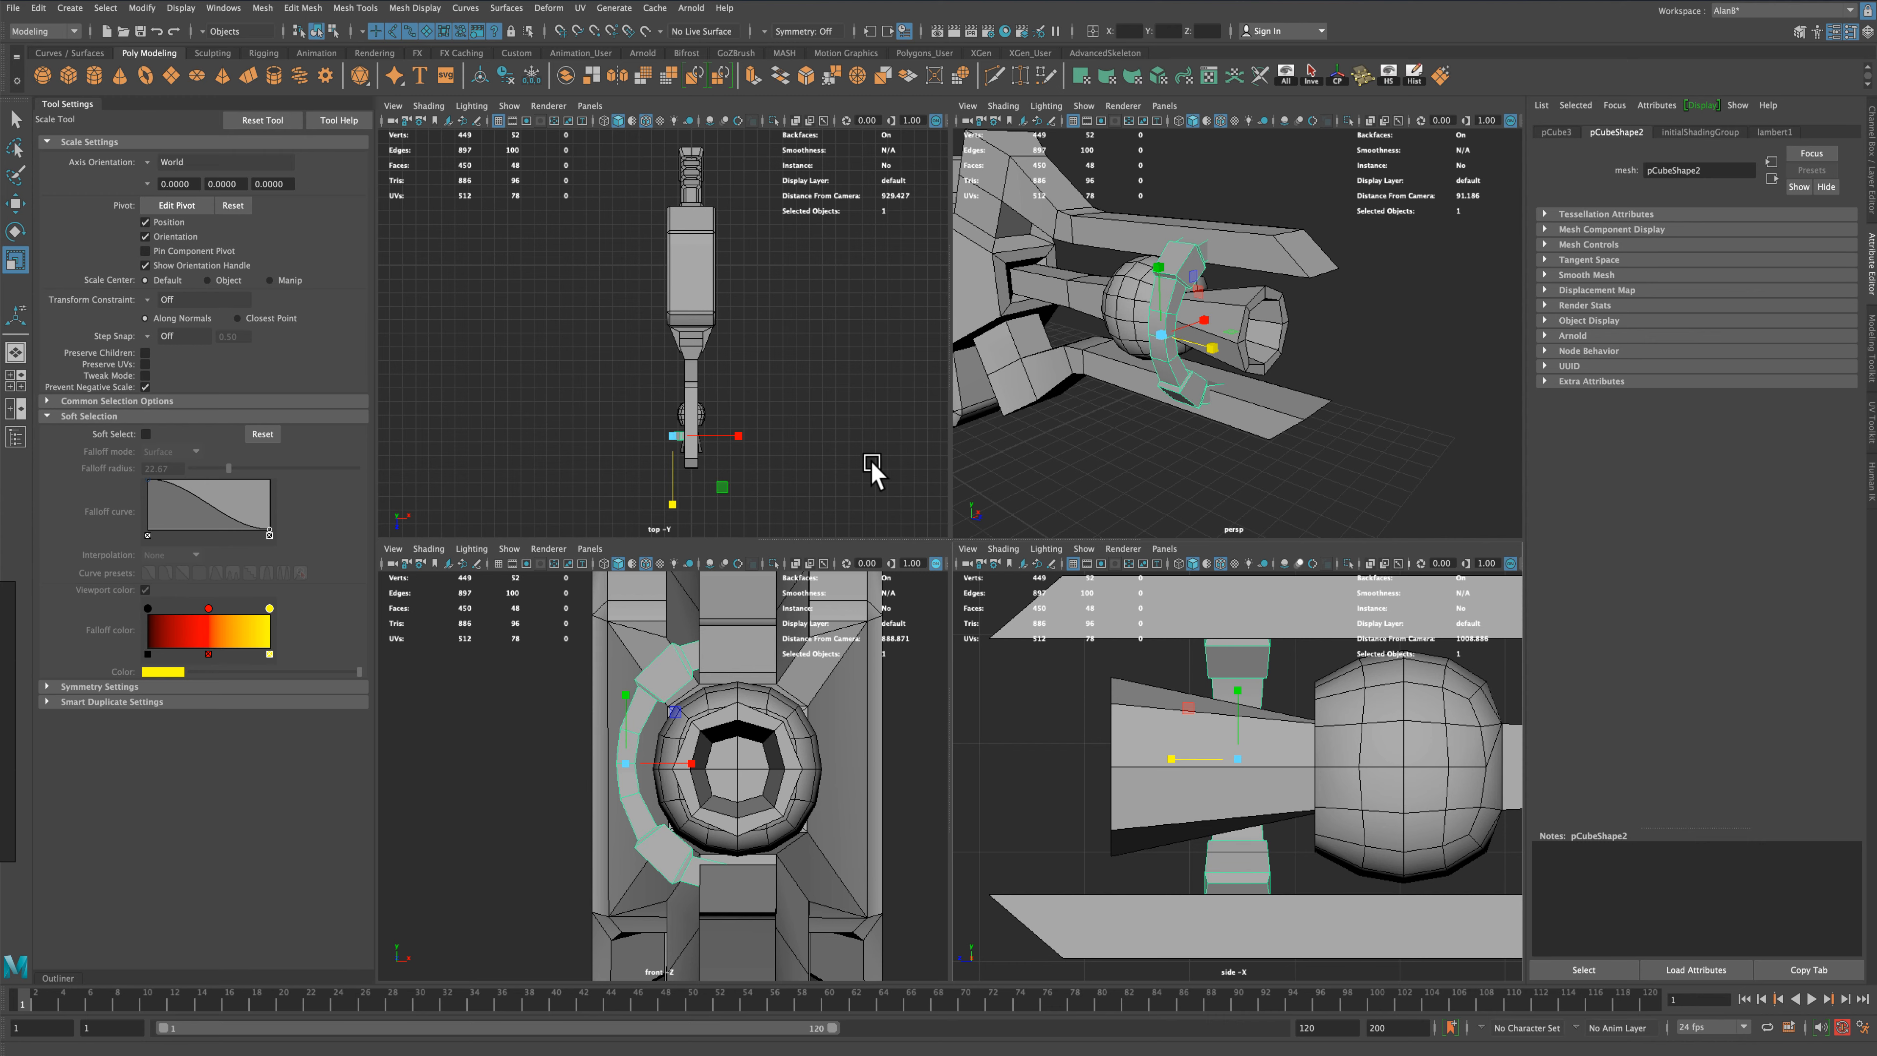
click(16, 121)
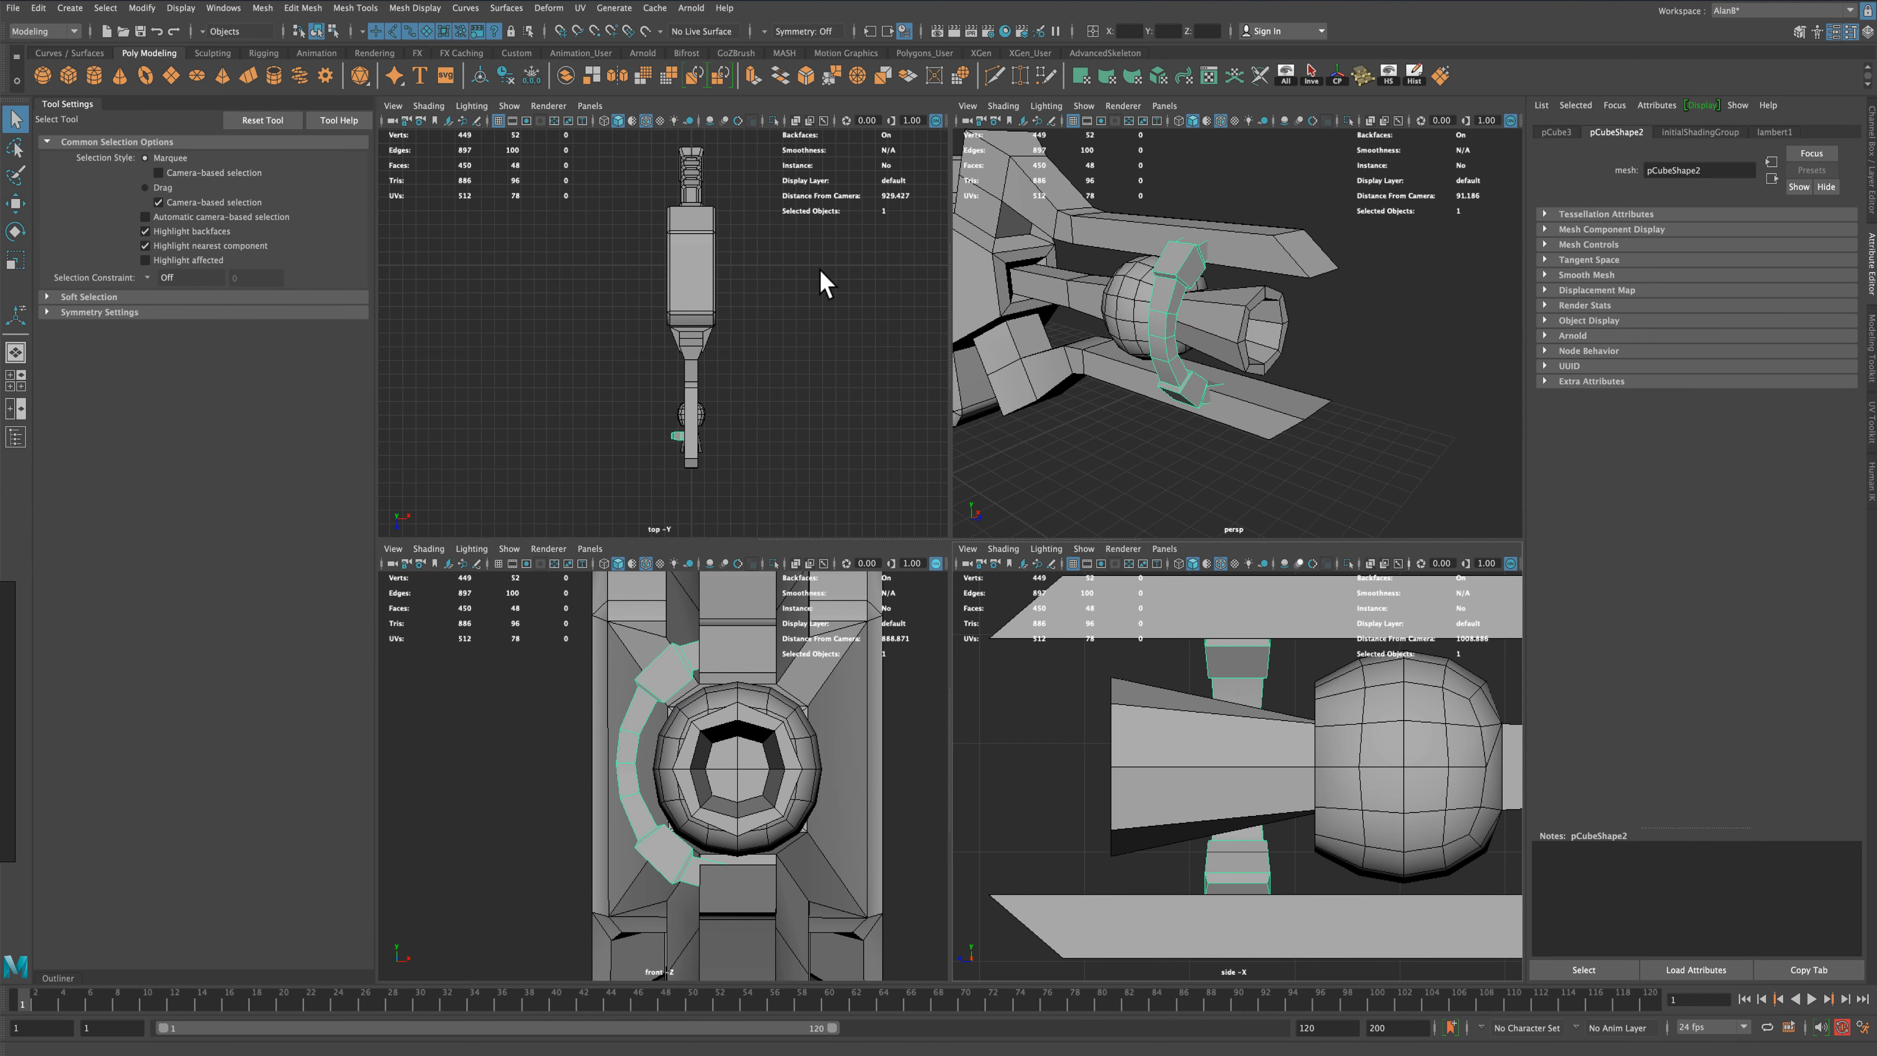
Move the bent bar outward along X, away from the barrel, in the perspective view
key(space)
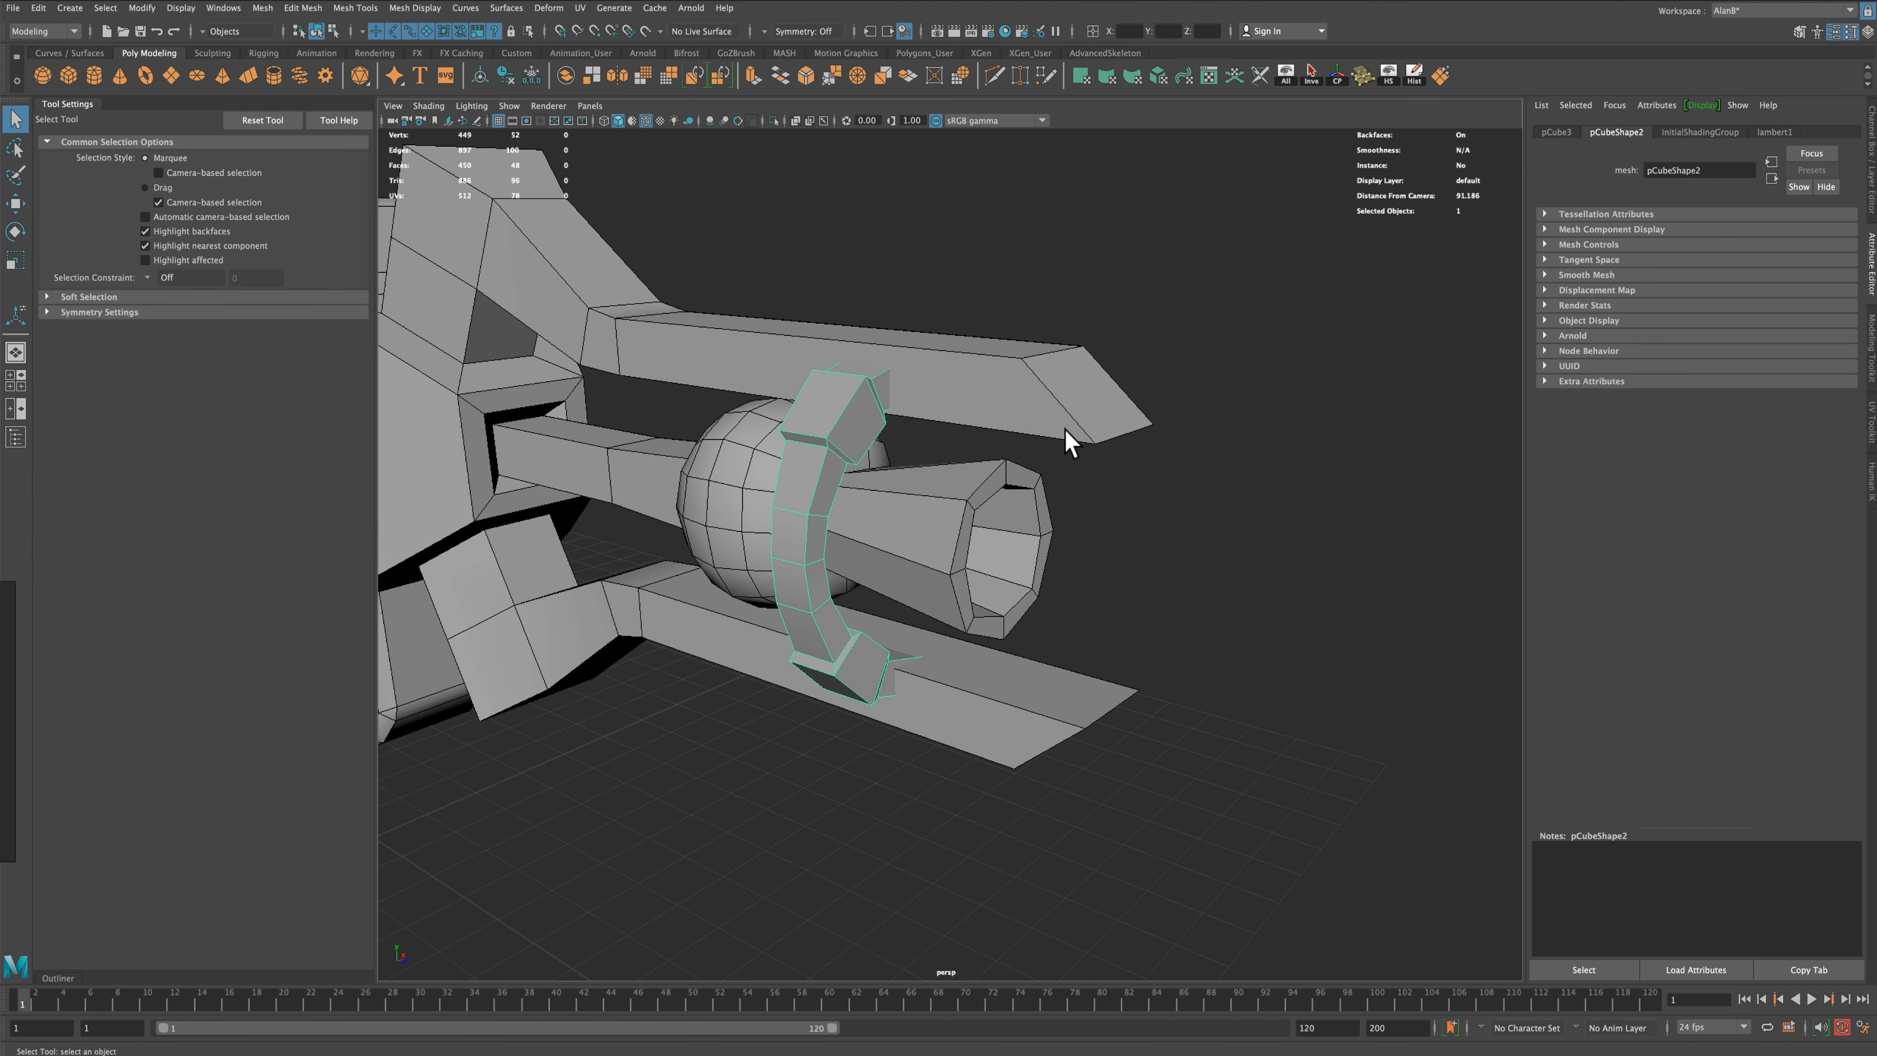
alt+drag(1070, 442, 1039, 420)
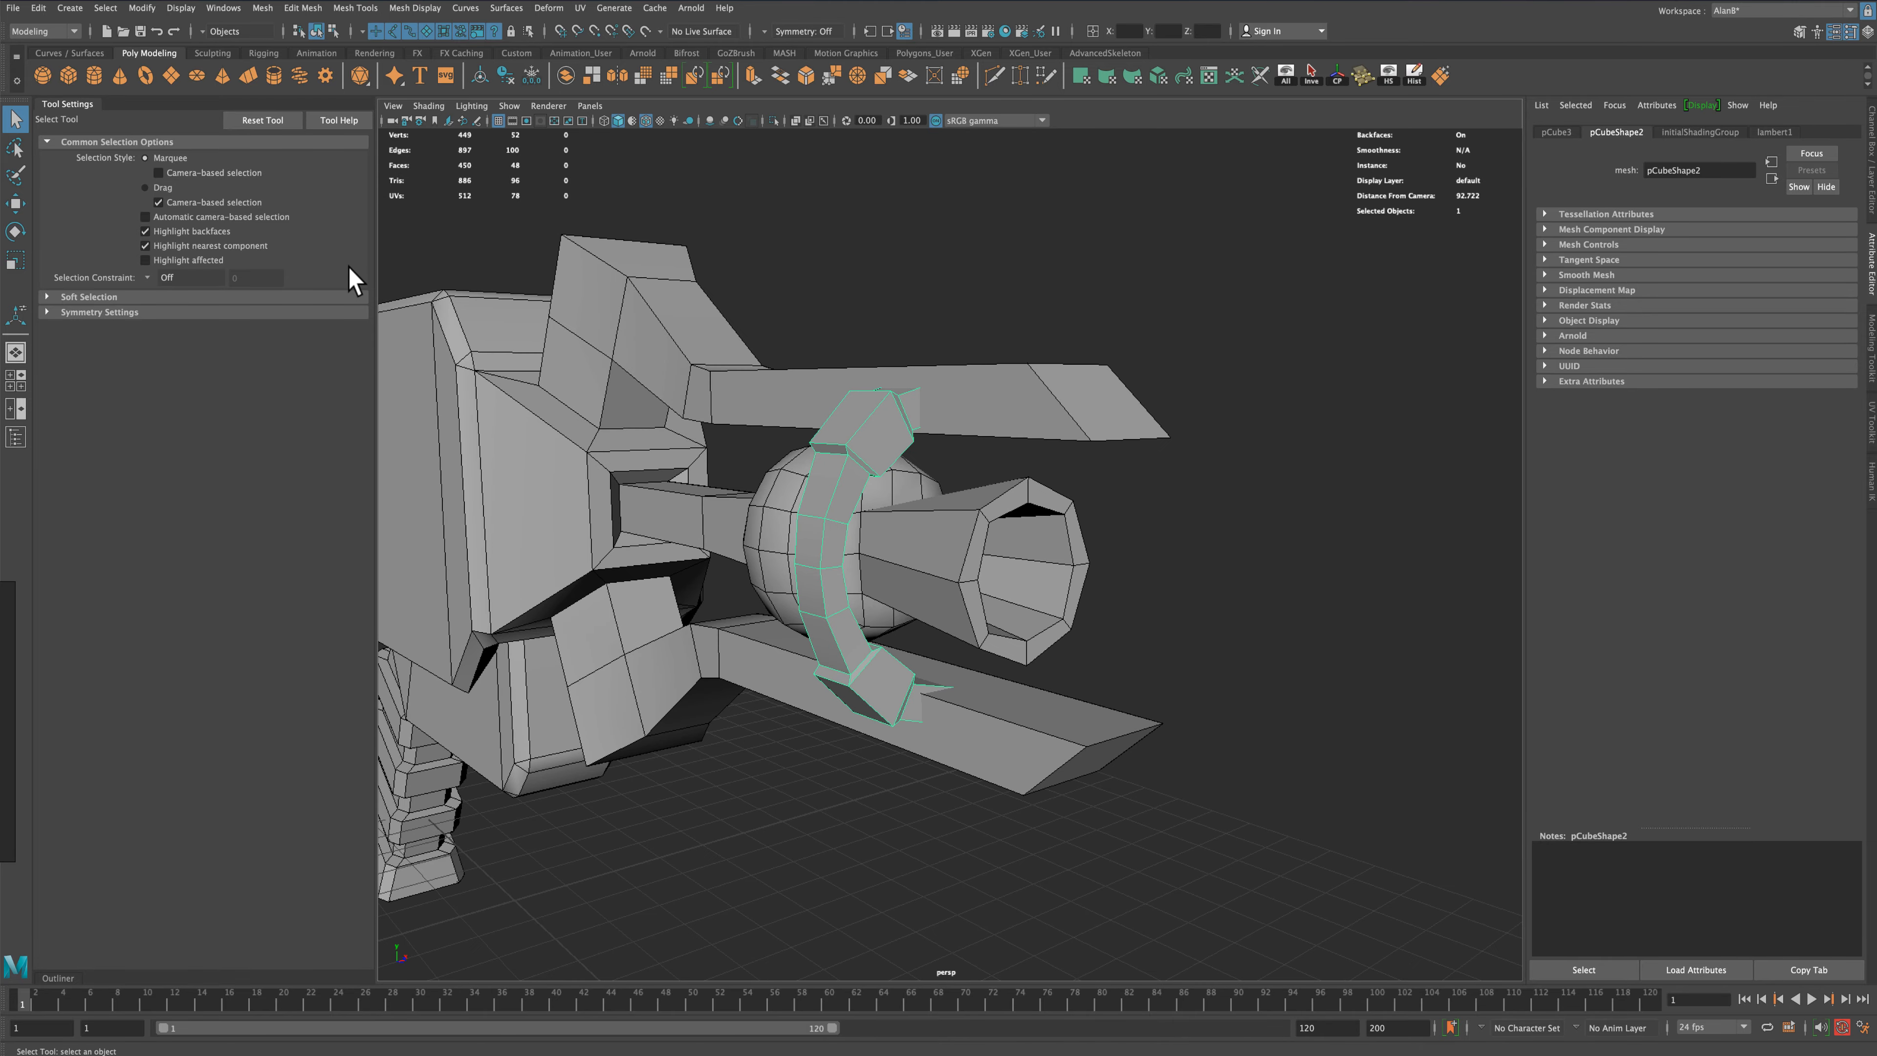
click(14, 203)
drag(818, 478, 829, 568)
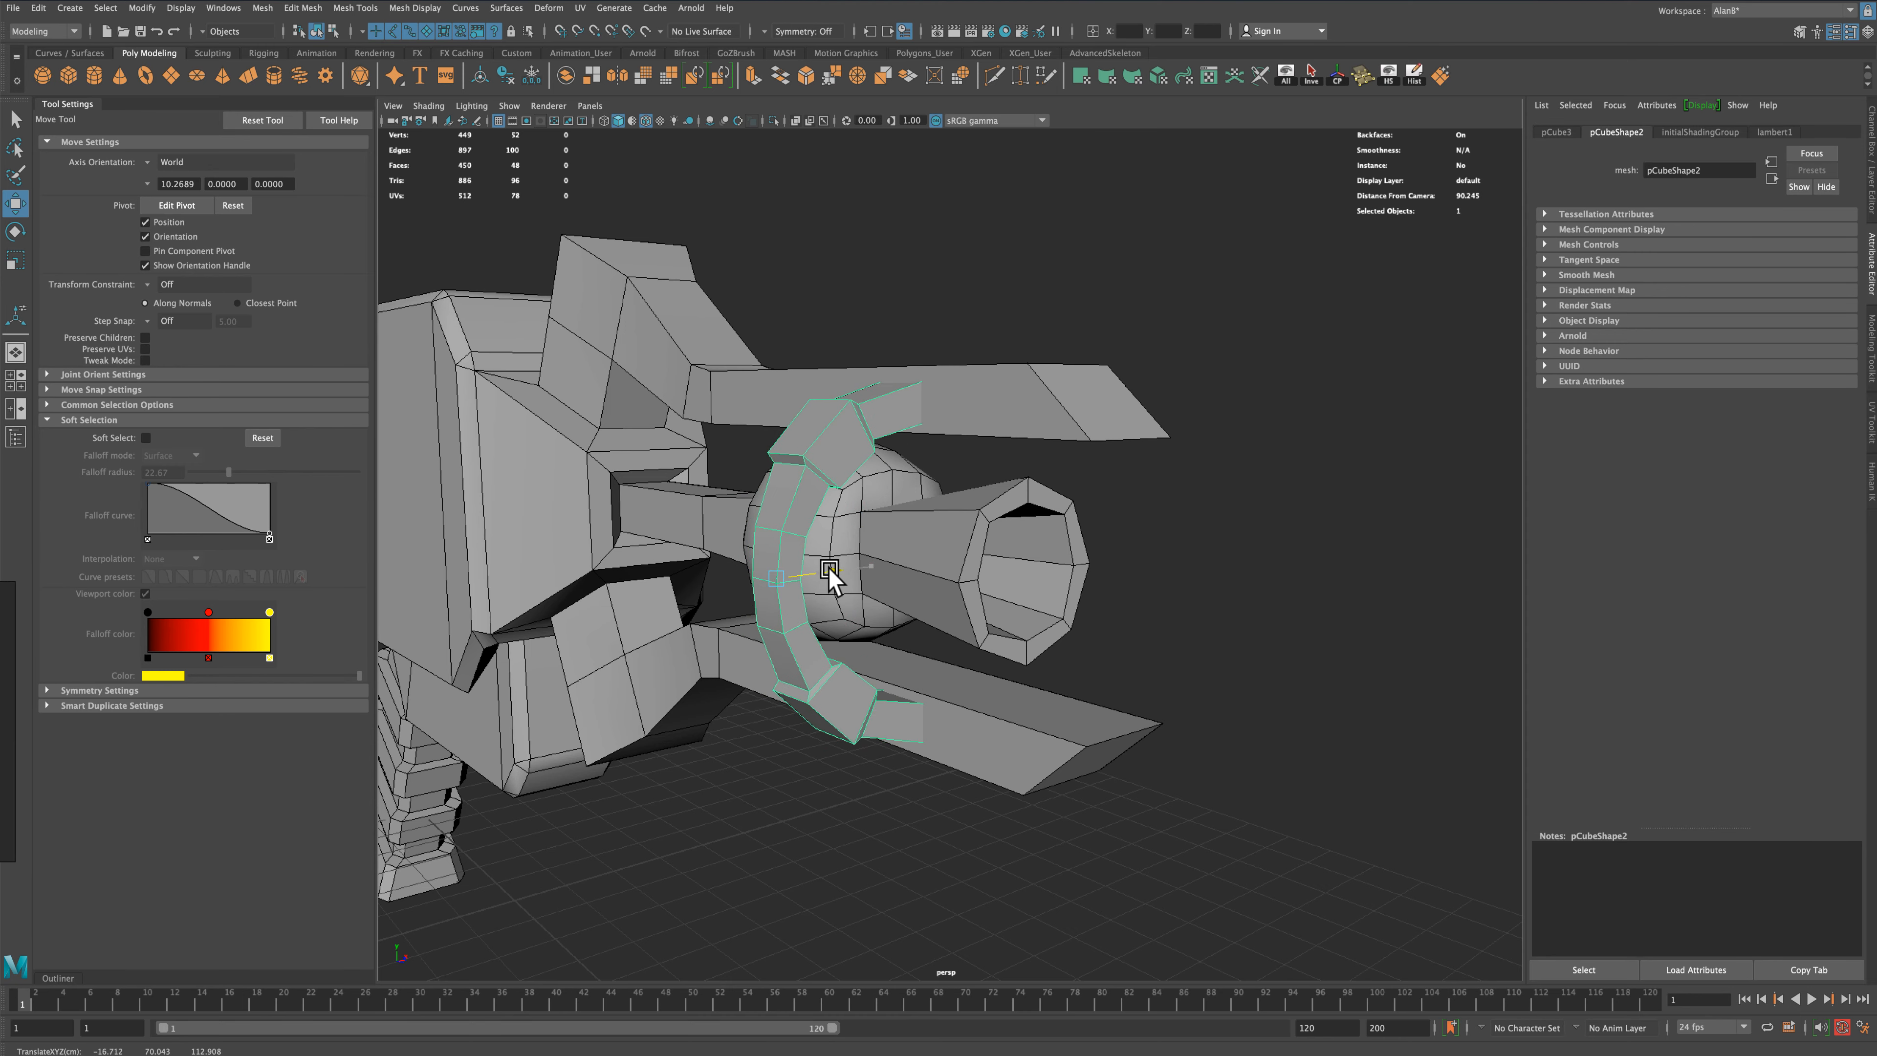
Scale the bent bar slightly taller so its ends meet the prongs, and deselect it
mouse_move(1192, 562)
alt+mouse_down()
mouse_move(1164, 563)
mouse_move(1194, 531)
mouse_move(1216, 547)
mouse_move(1202, 566)
alt+mouse_up()
scroll(1181, 554, up, 3)
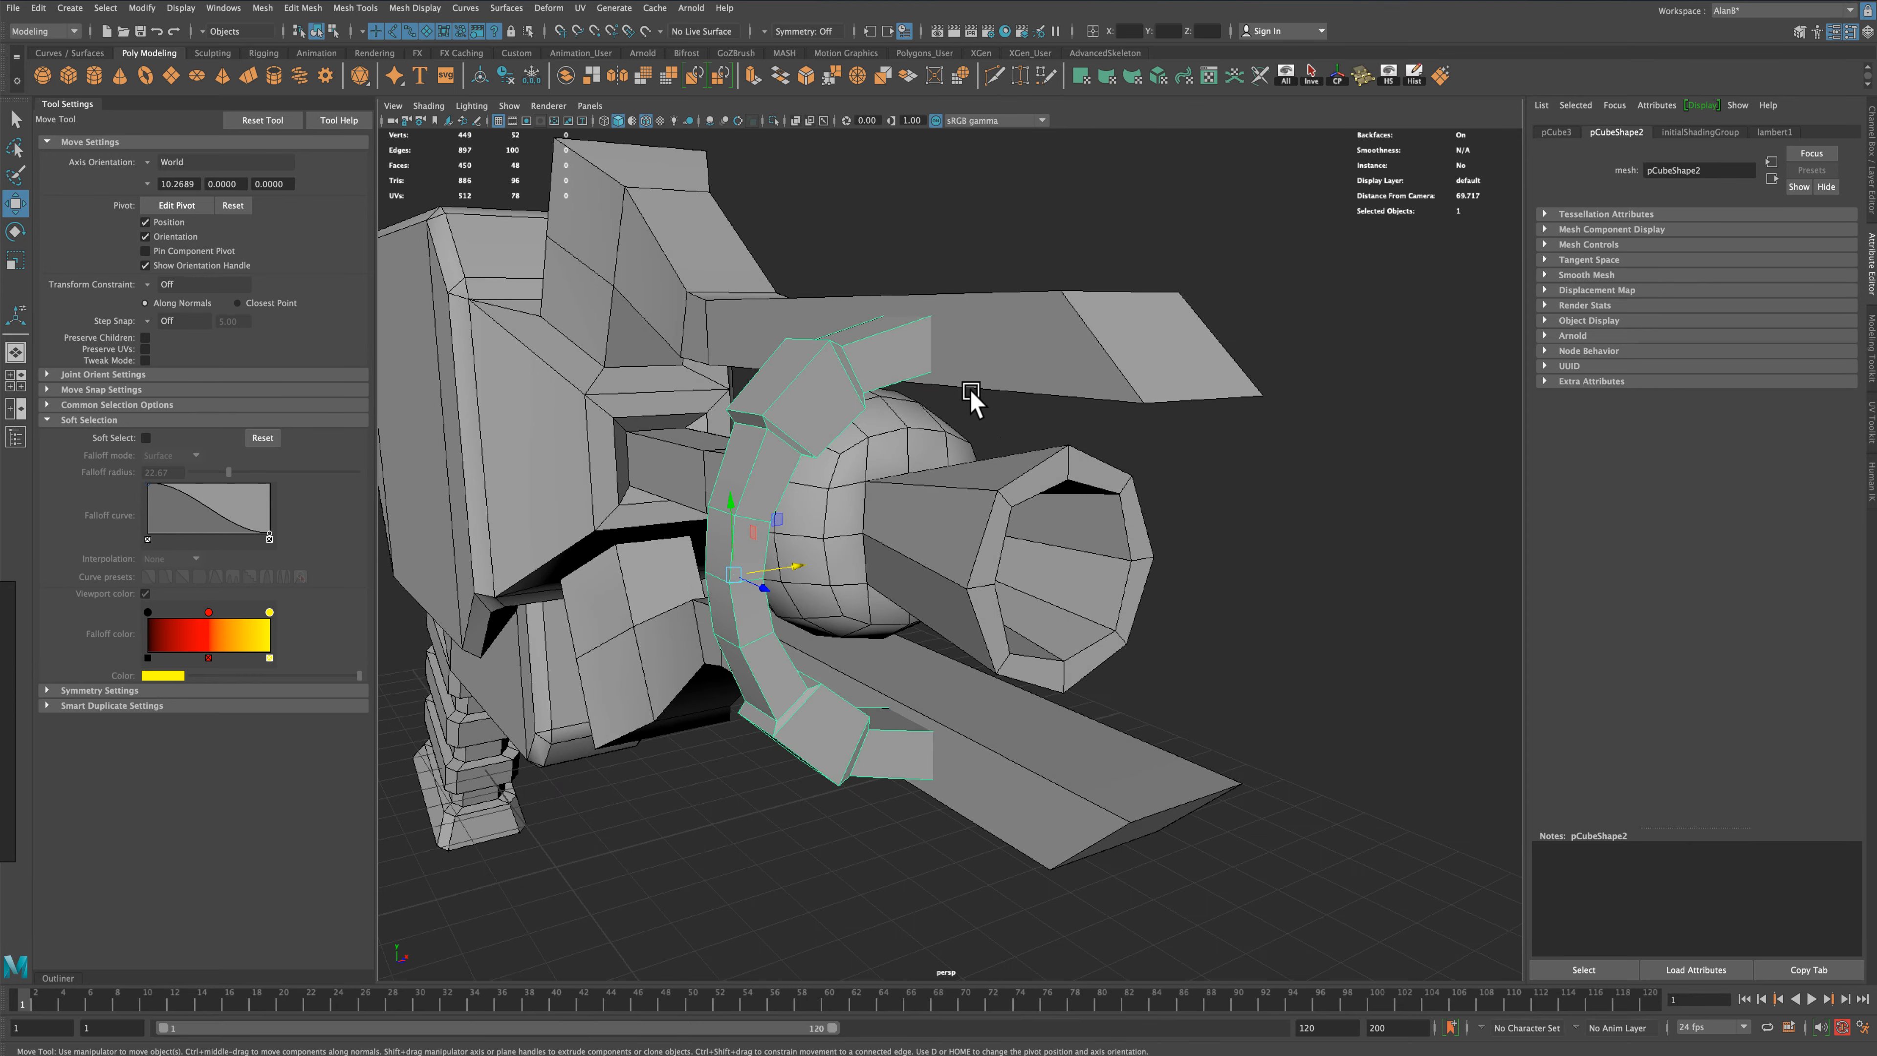
key(r)
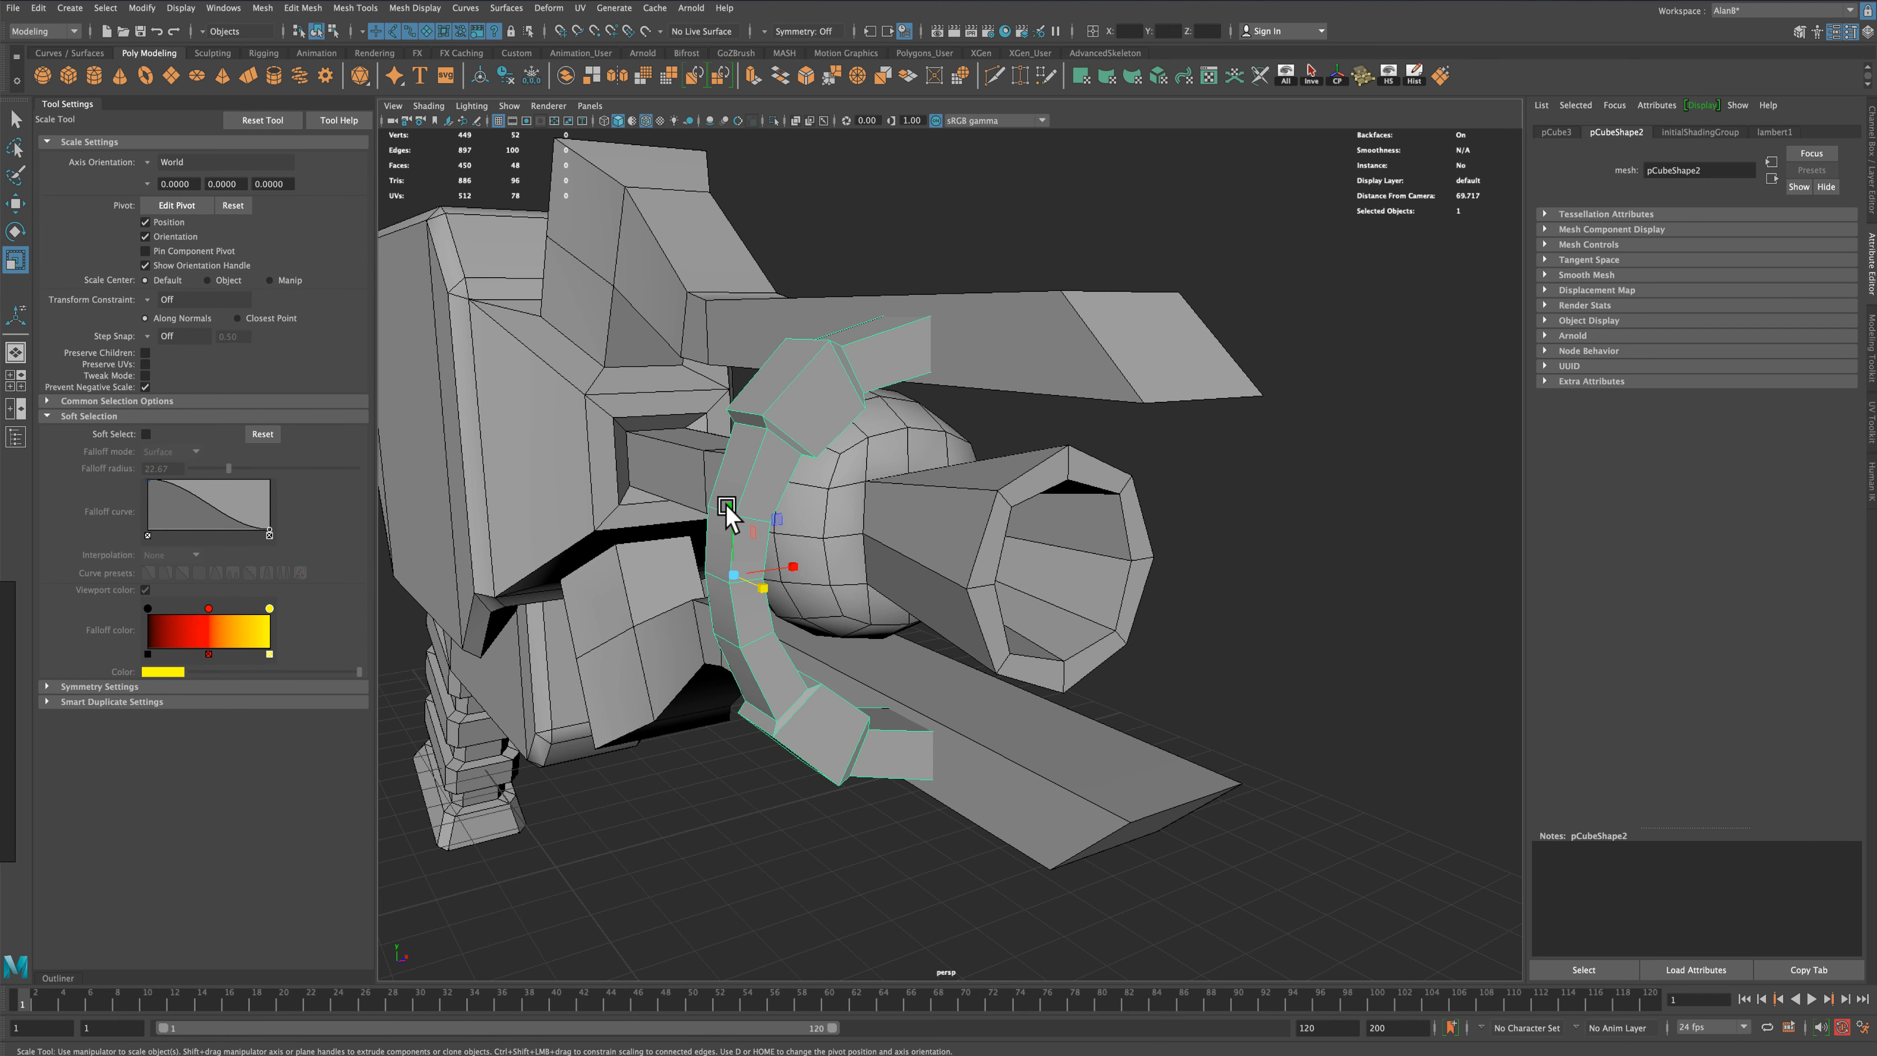
middle_drag(727, 510, 726, 510)
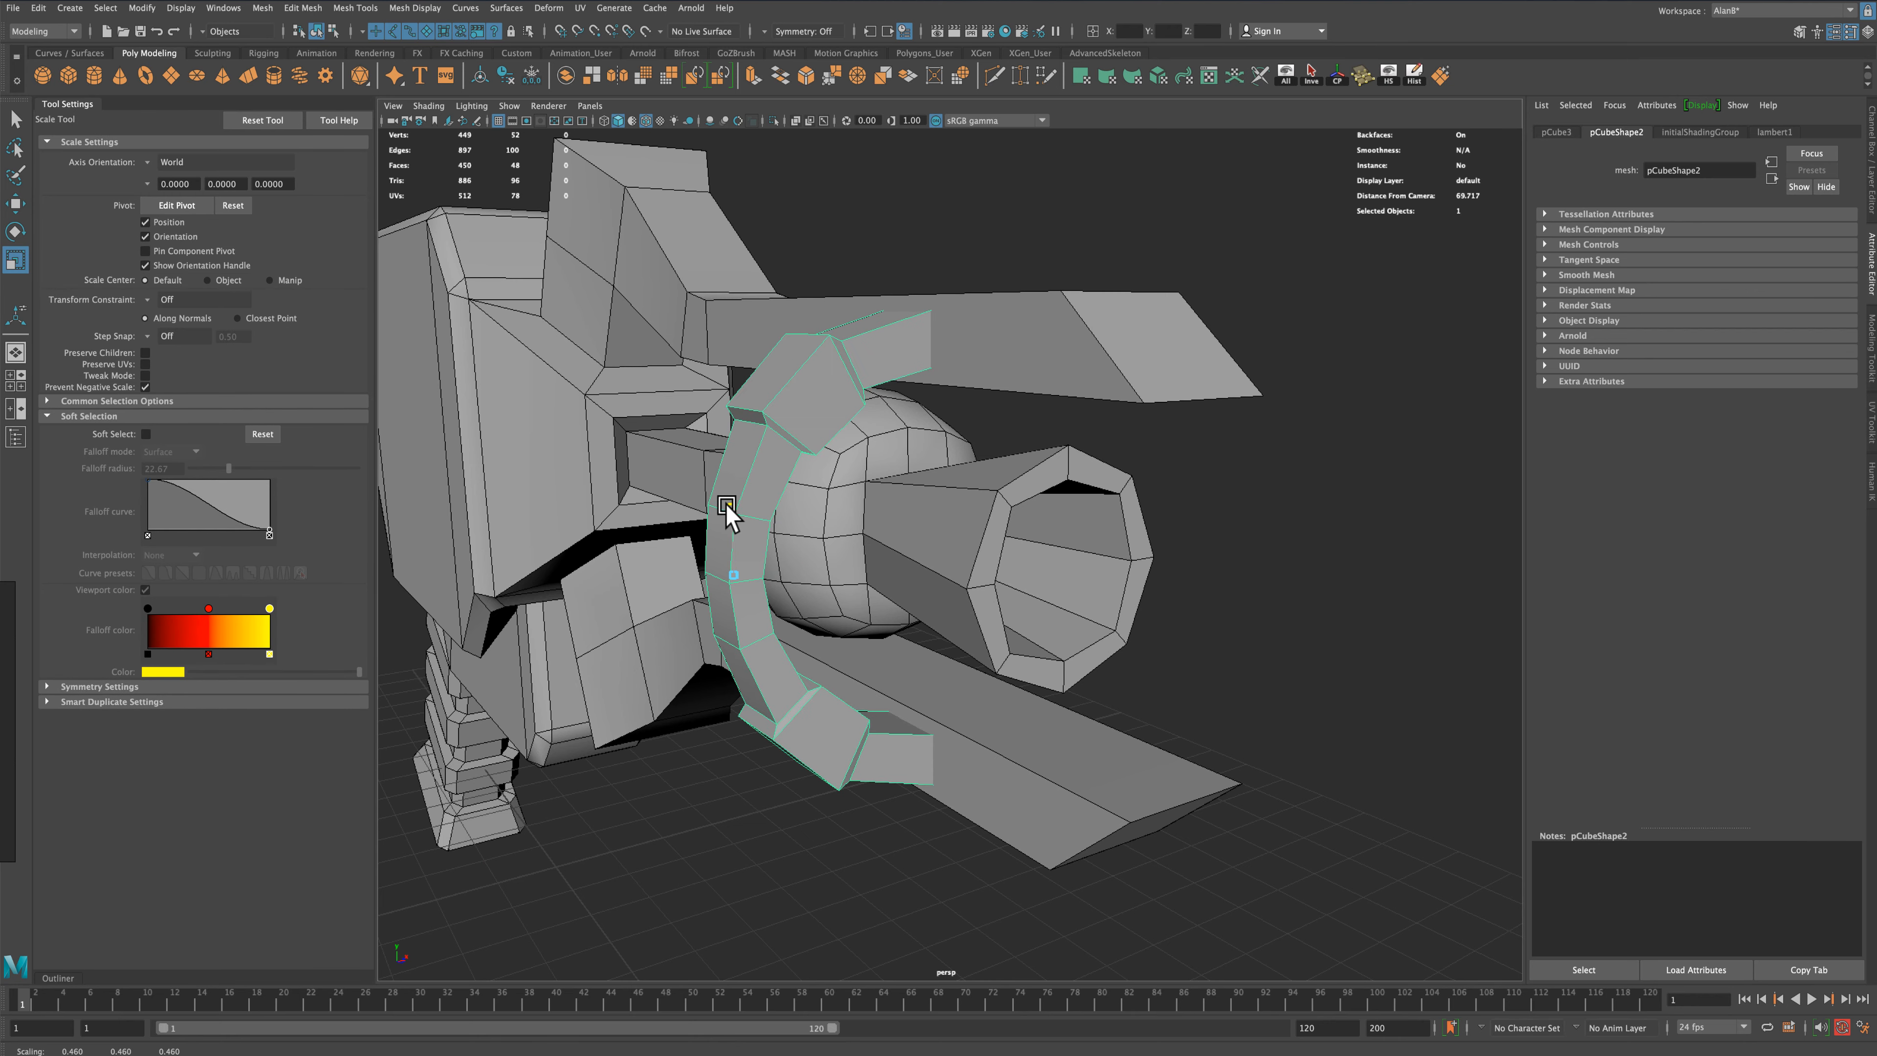
alt+drag(1010, 565, 1059, 551)
click(17, 119)
click(946, 259)
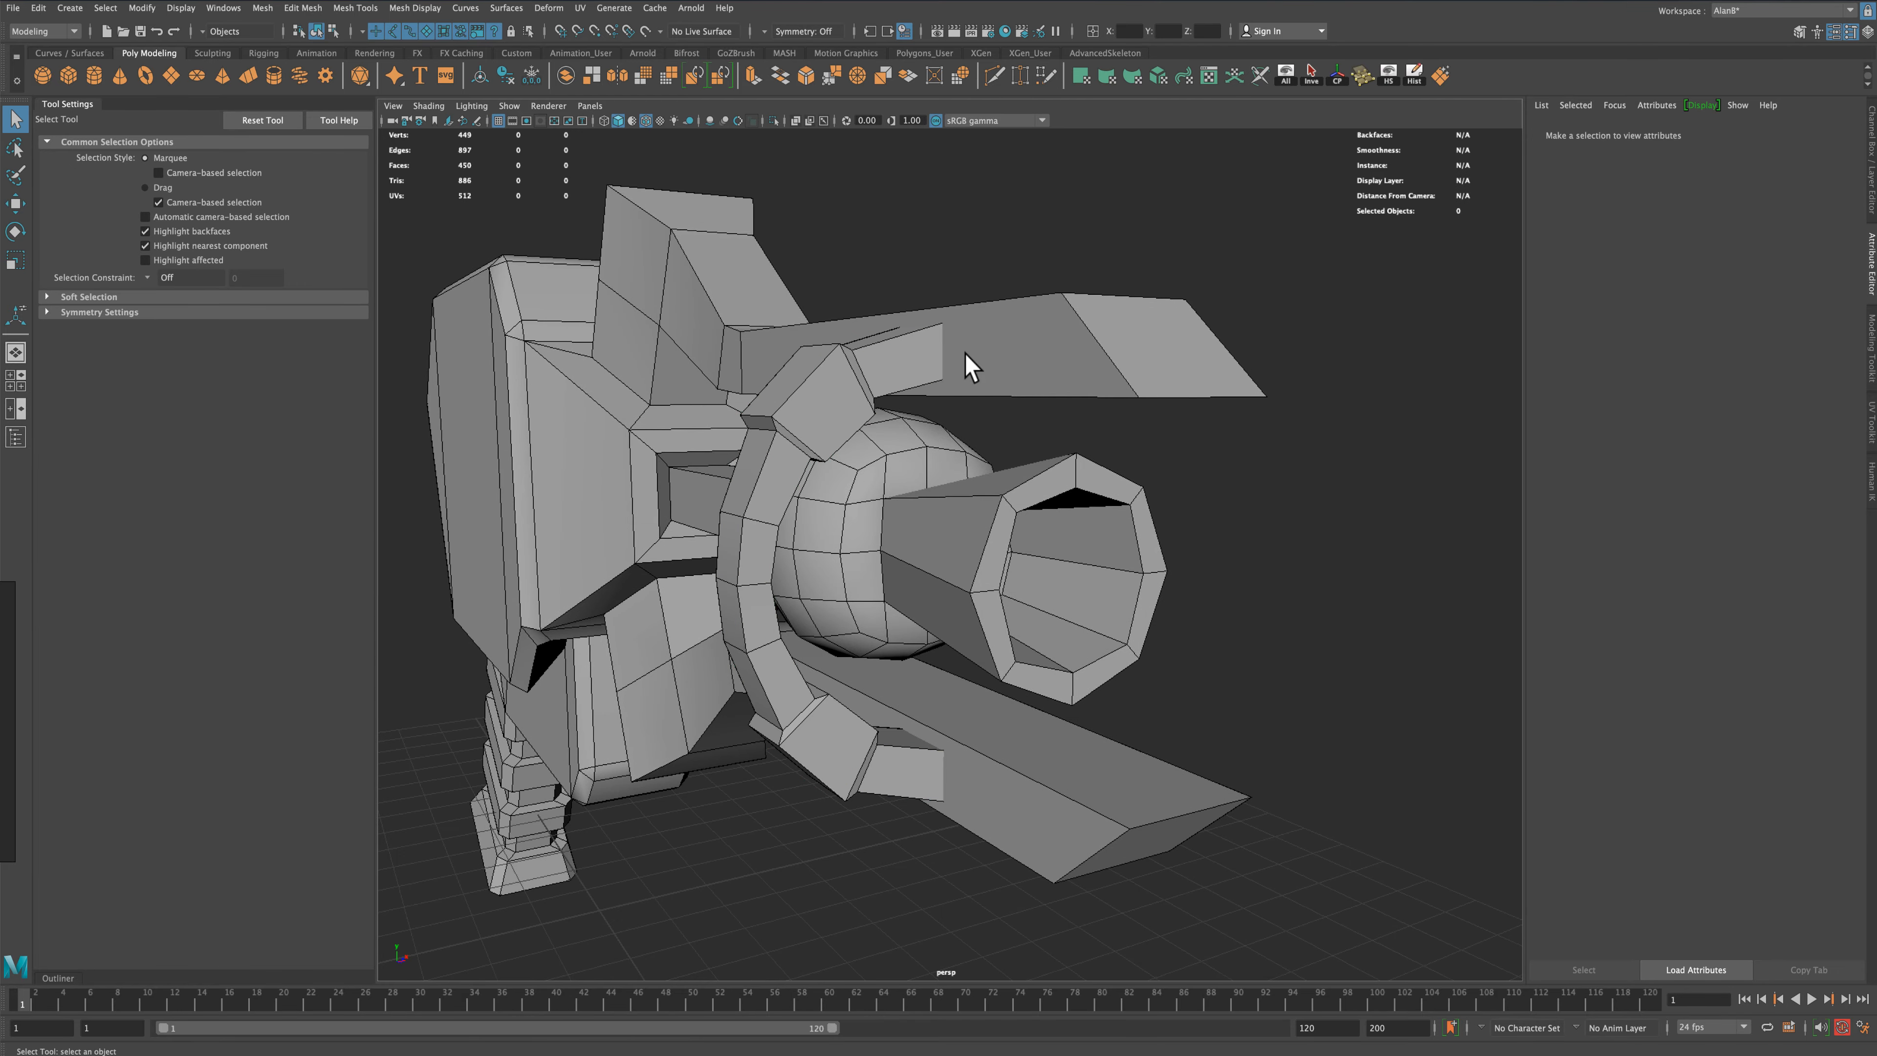
Duplicate the bent bar twice along Z, placing one copy behind the sphere and one beside it
scroll(965, 353, down, 4)
alt+drag(981, 398, 1114, 403)
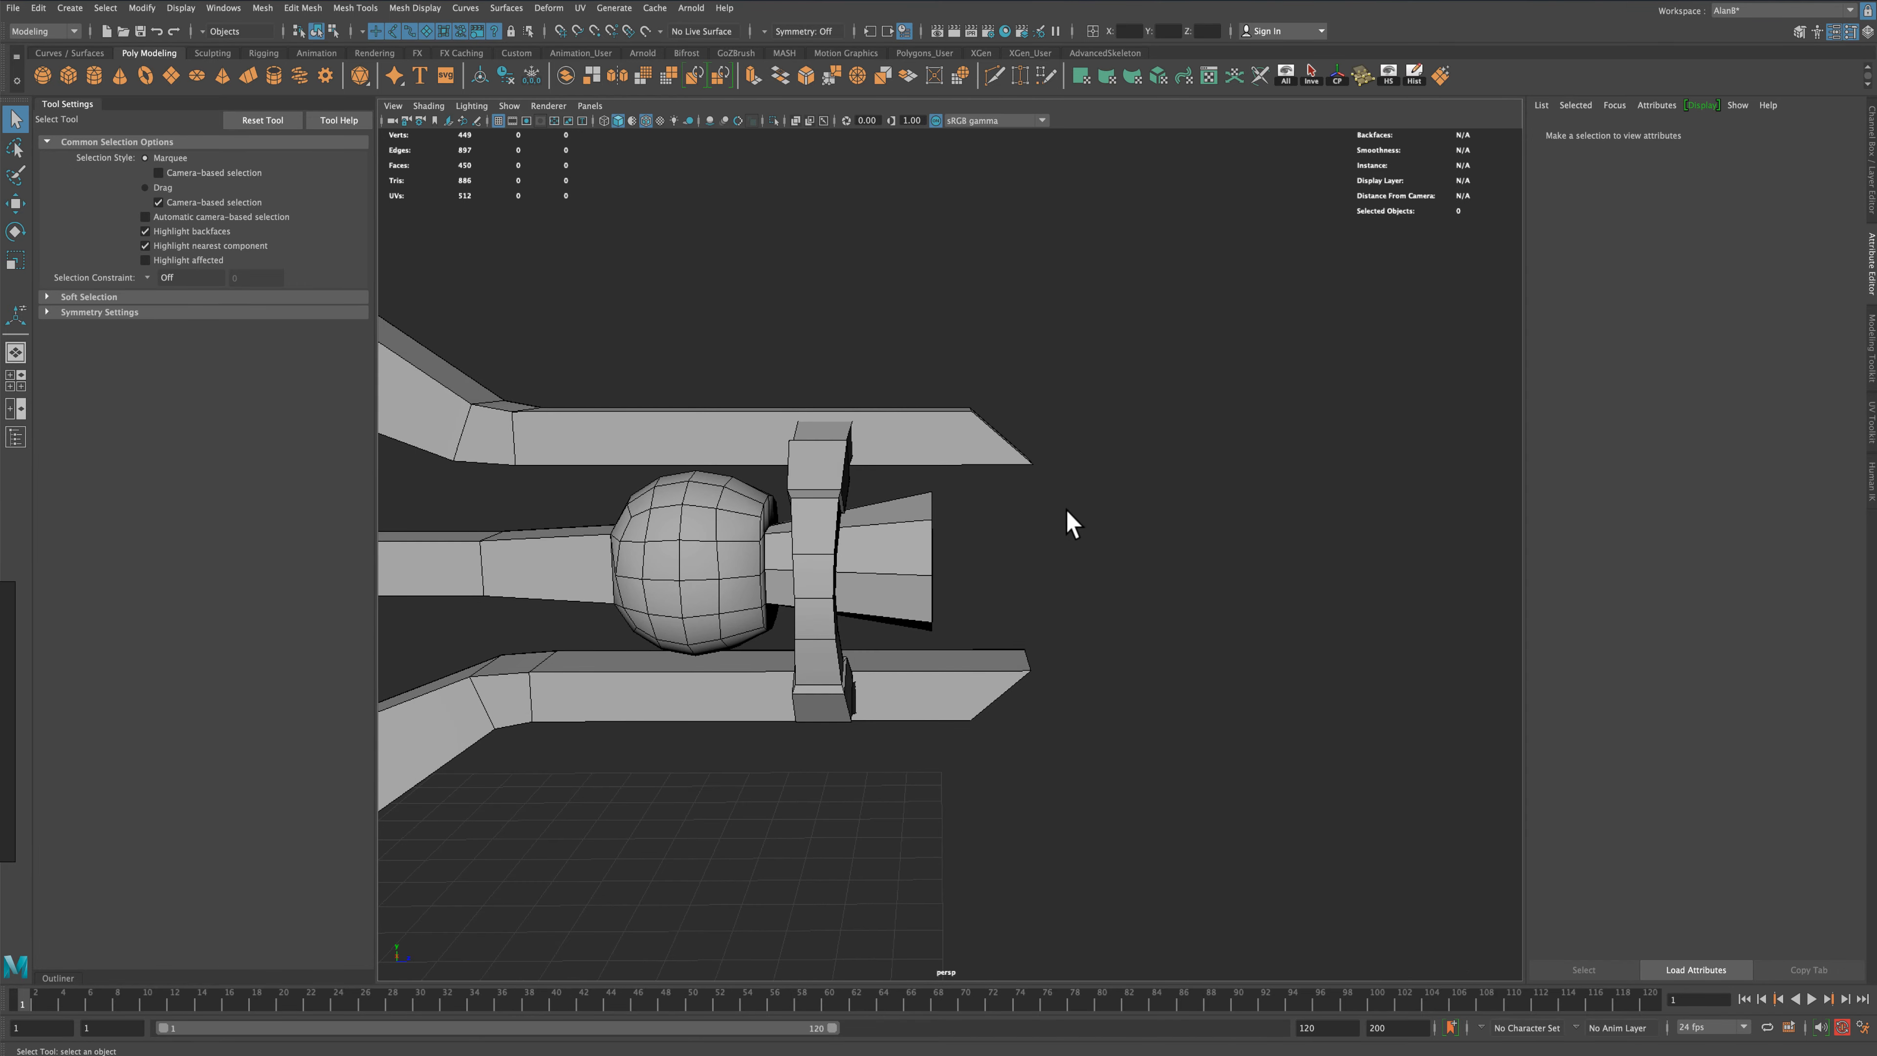
alt+drag(1072, 524, 1301, 493)
click(1058, 460)
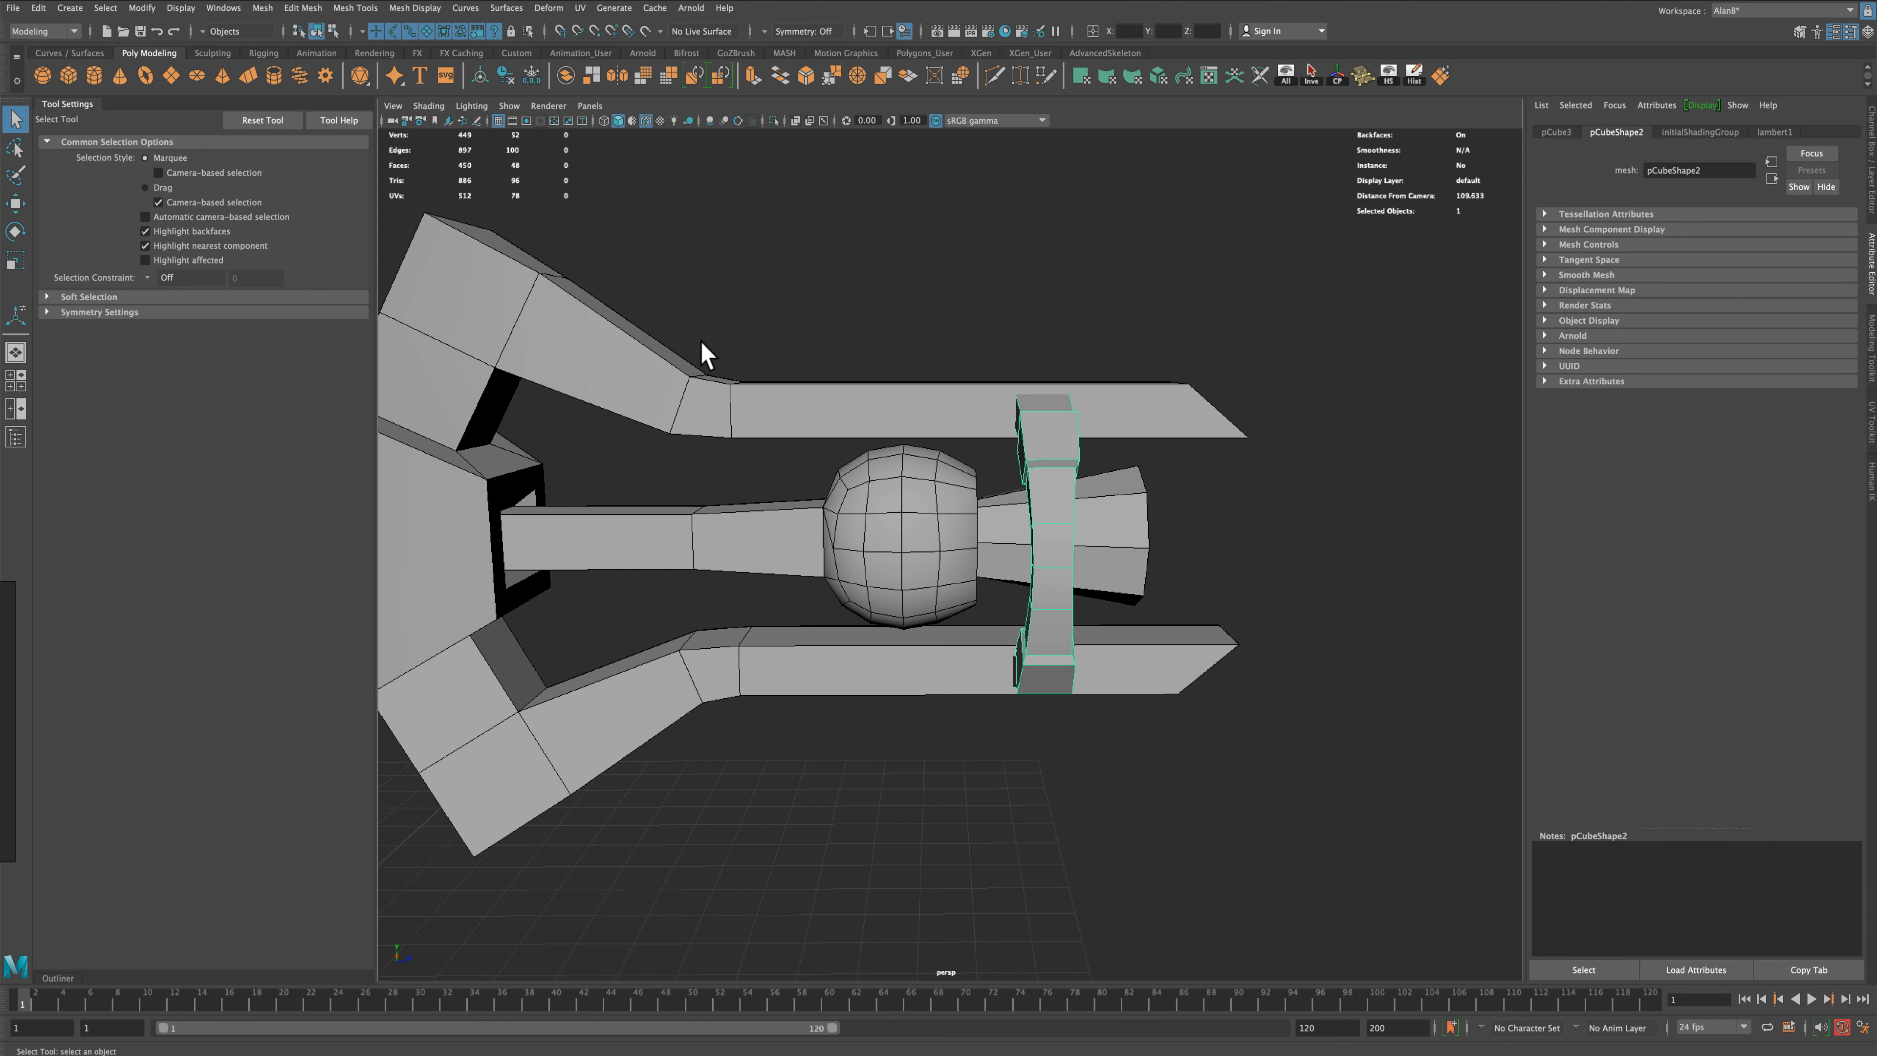
click(16, 205)
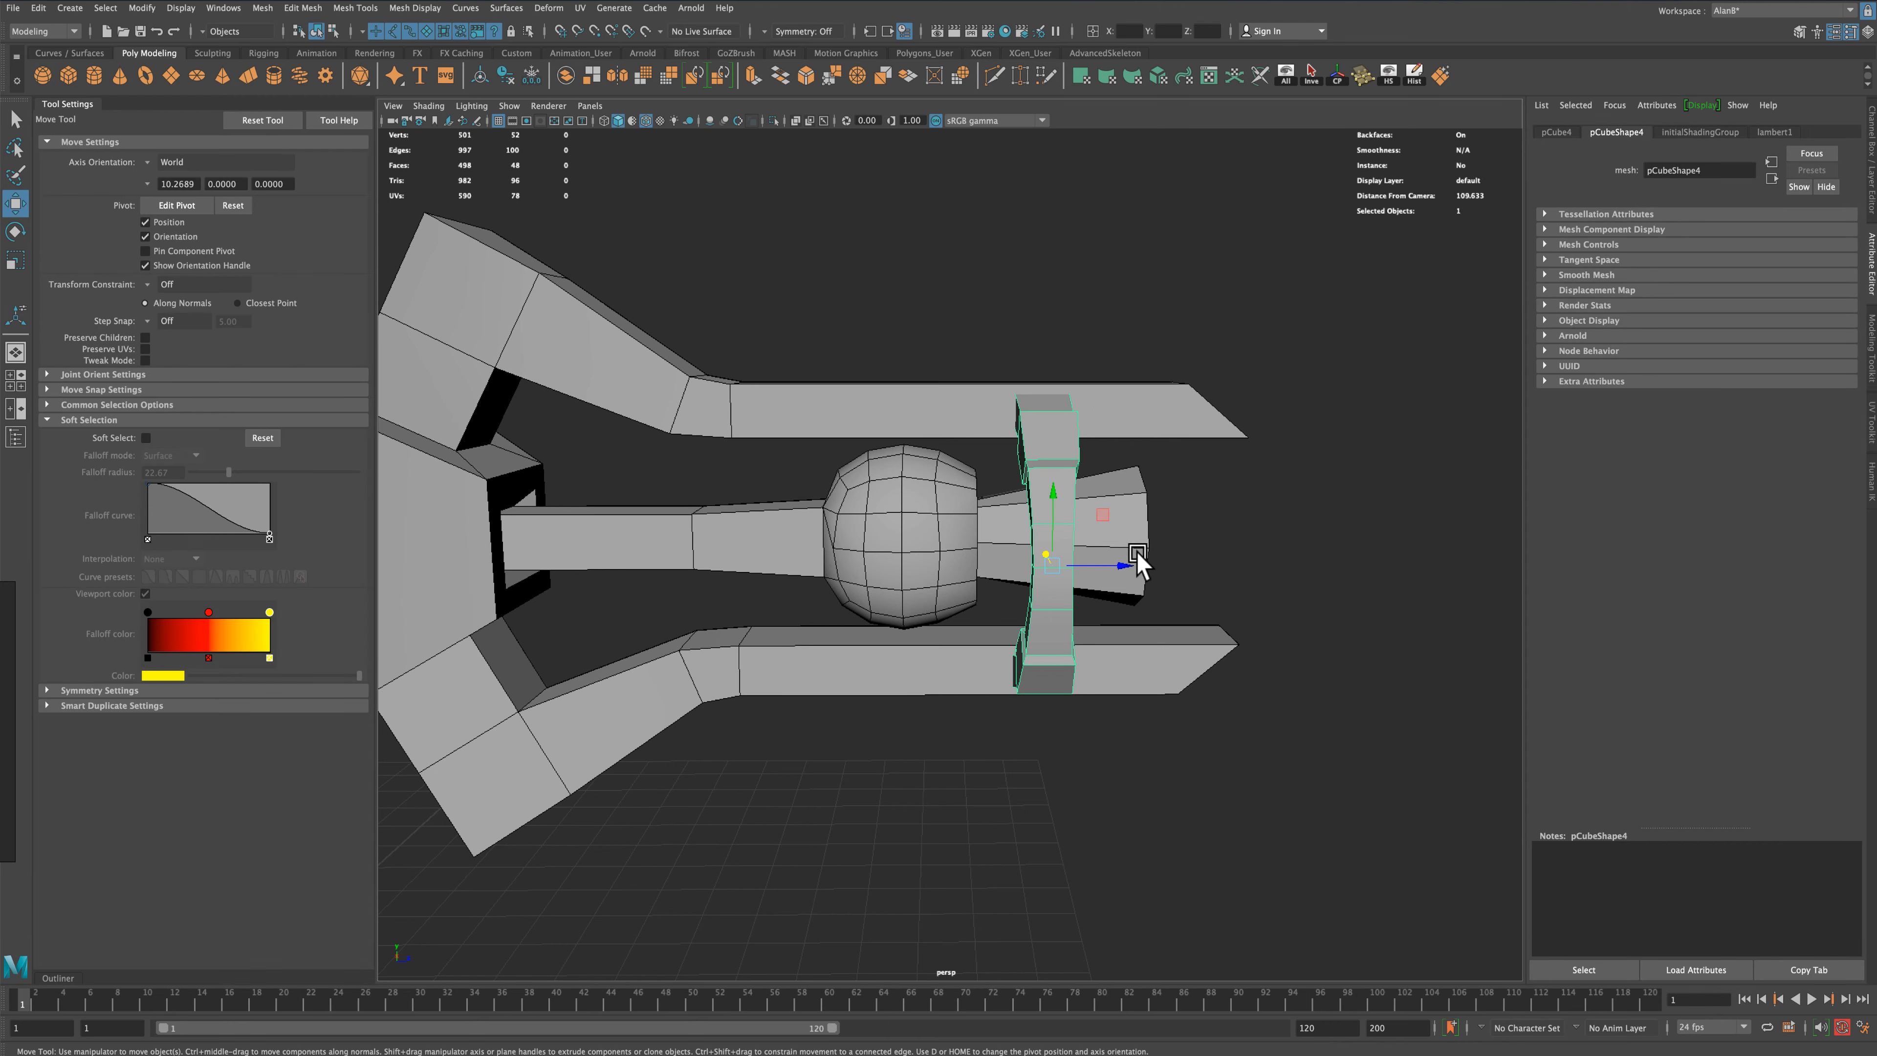
drag(1109, 565, 981, 567)
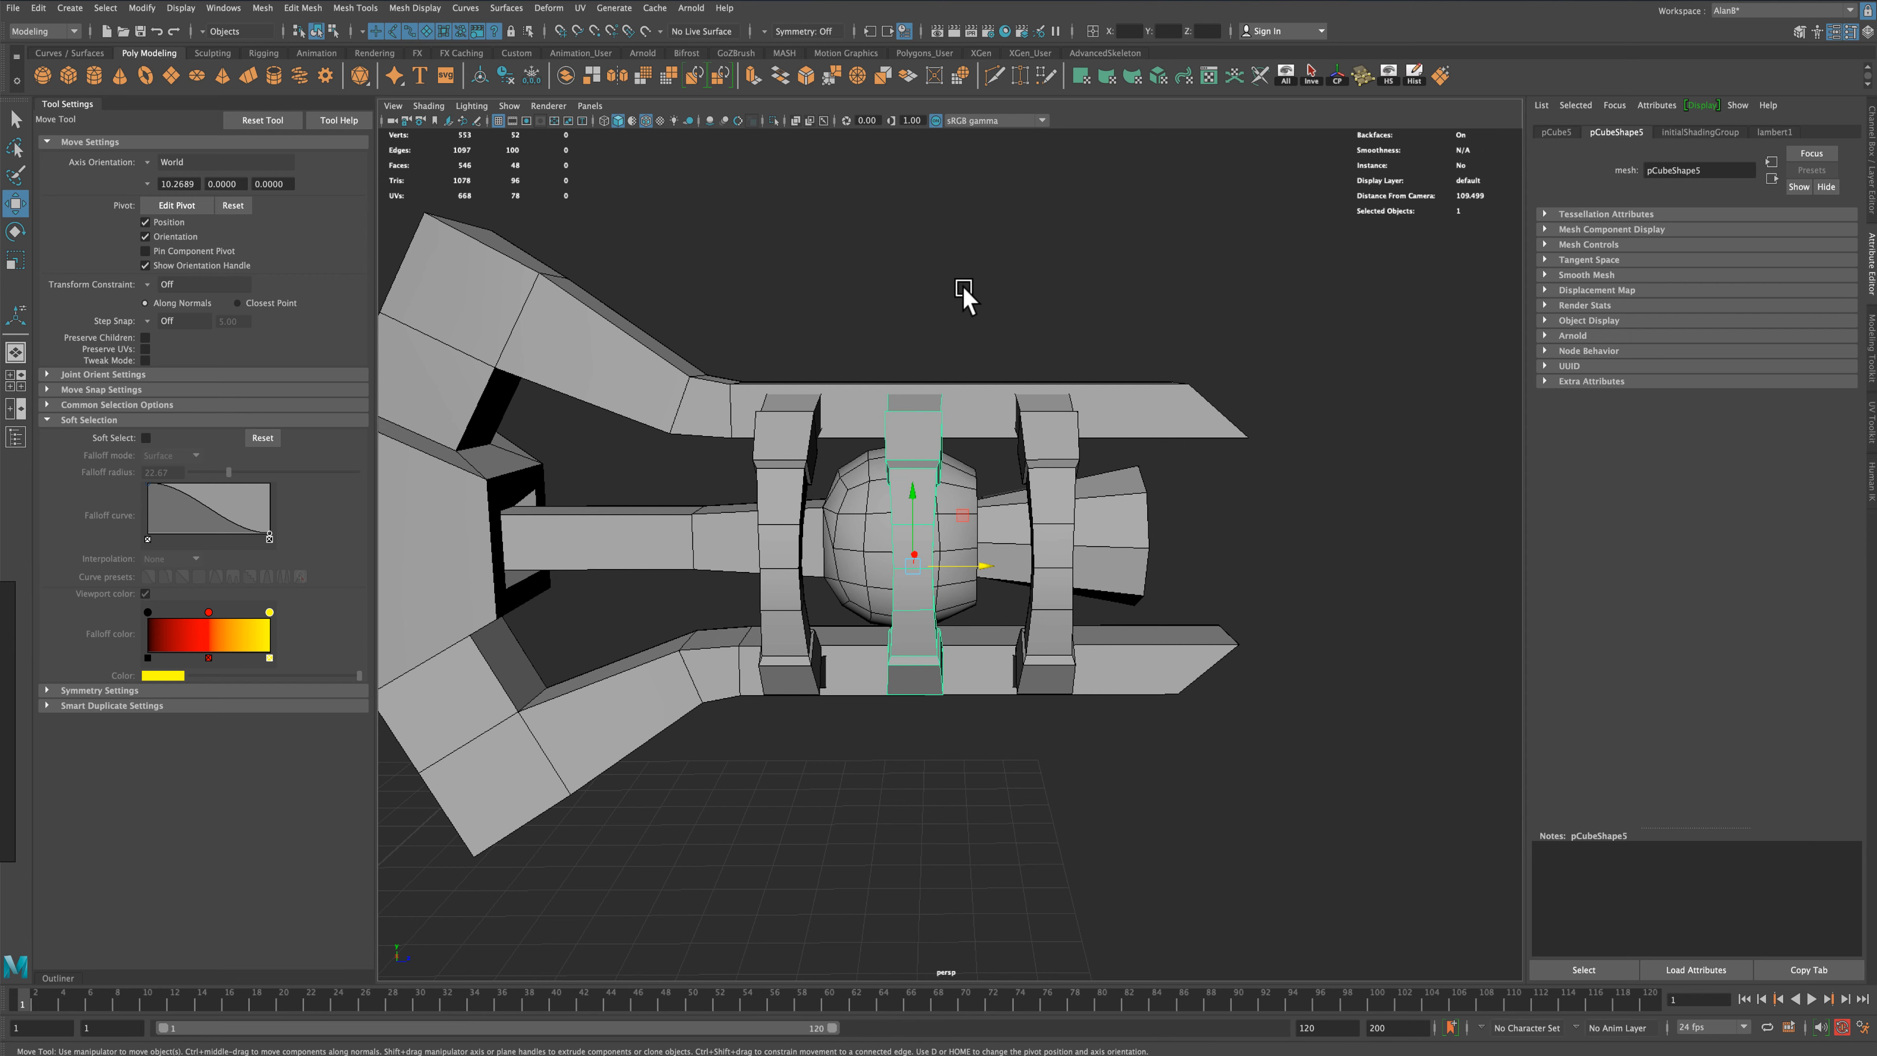
click(969, 299)
In the top view, move the bent bar nearest the mech body along Z toward the middle bar
key(space)
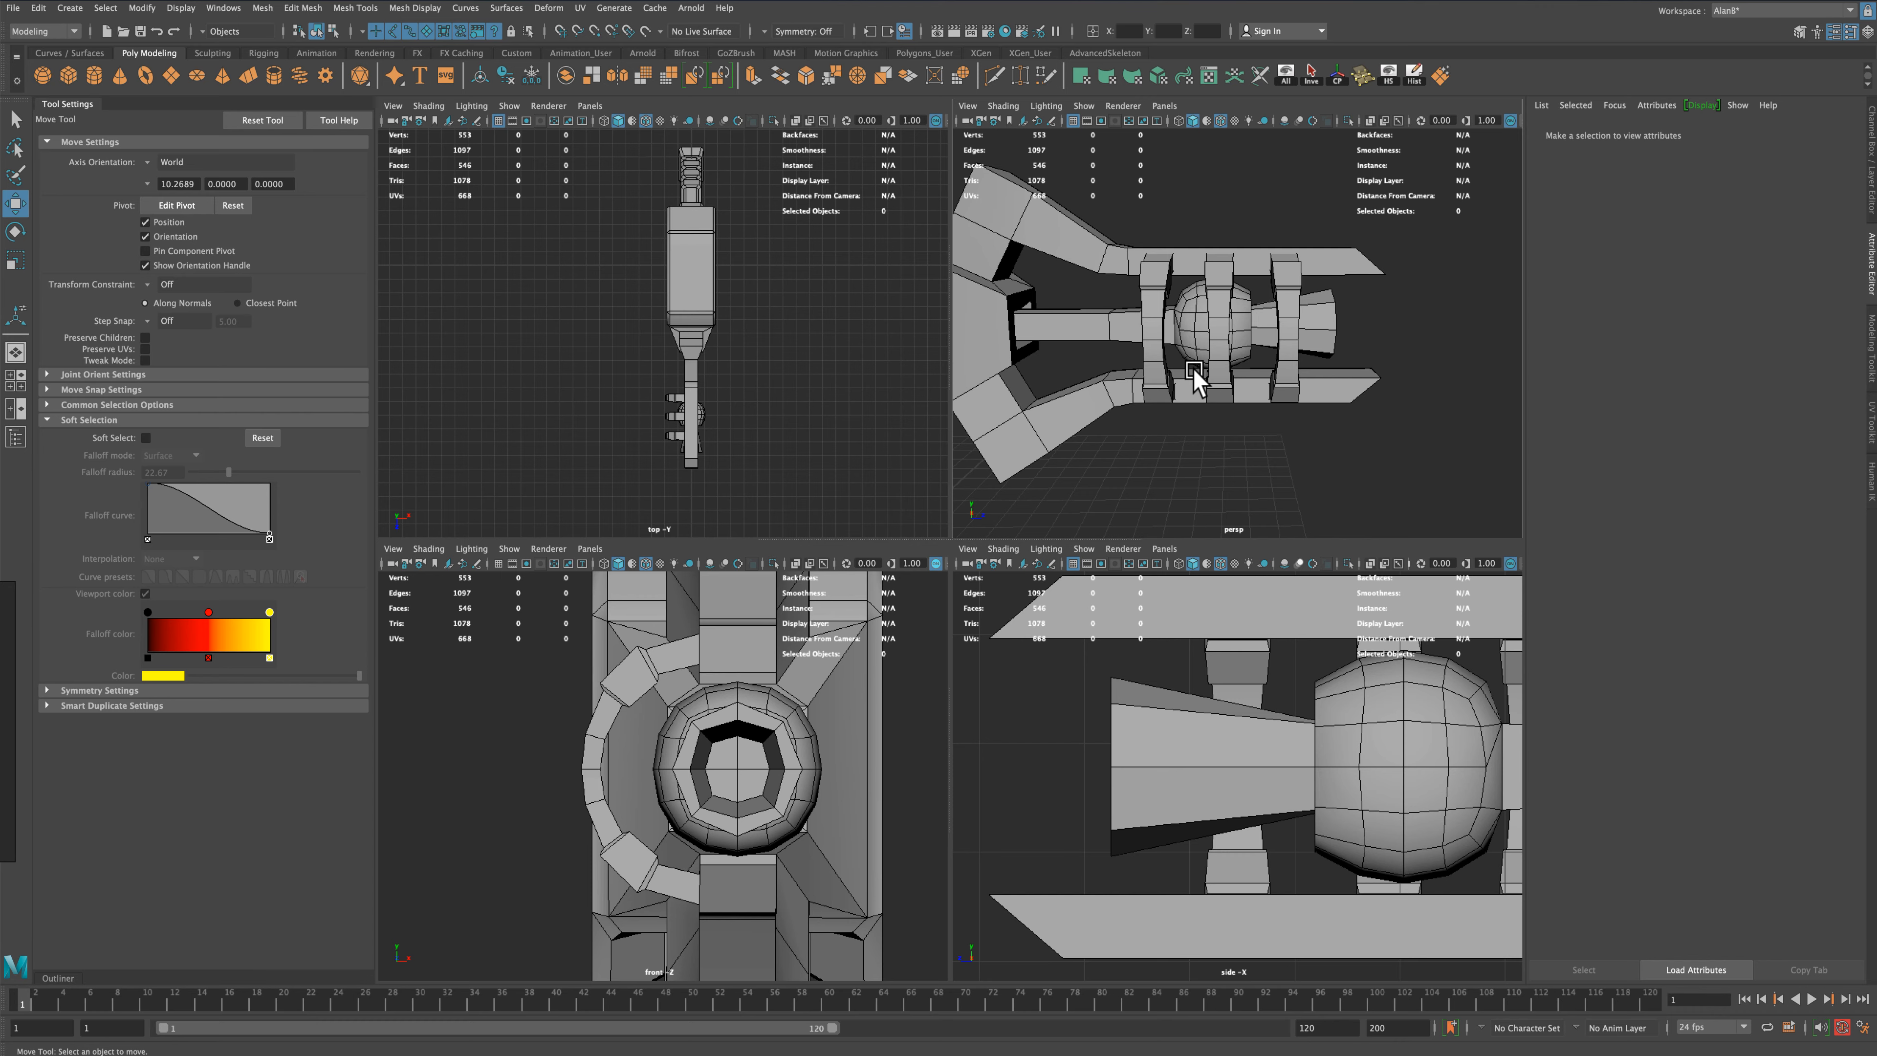
key(space)
scroll(866, 494, up, 4)
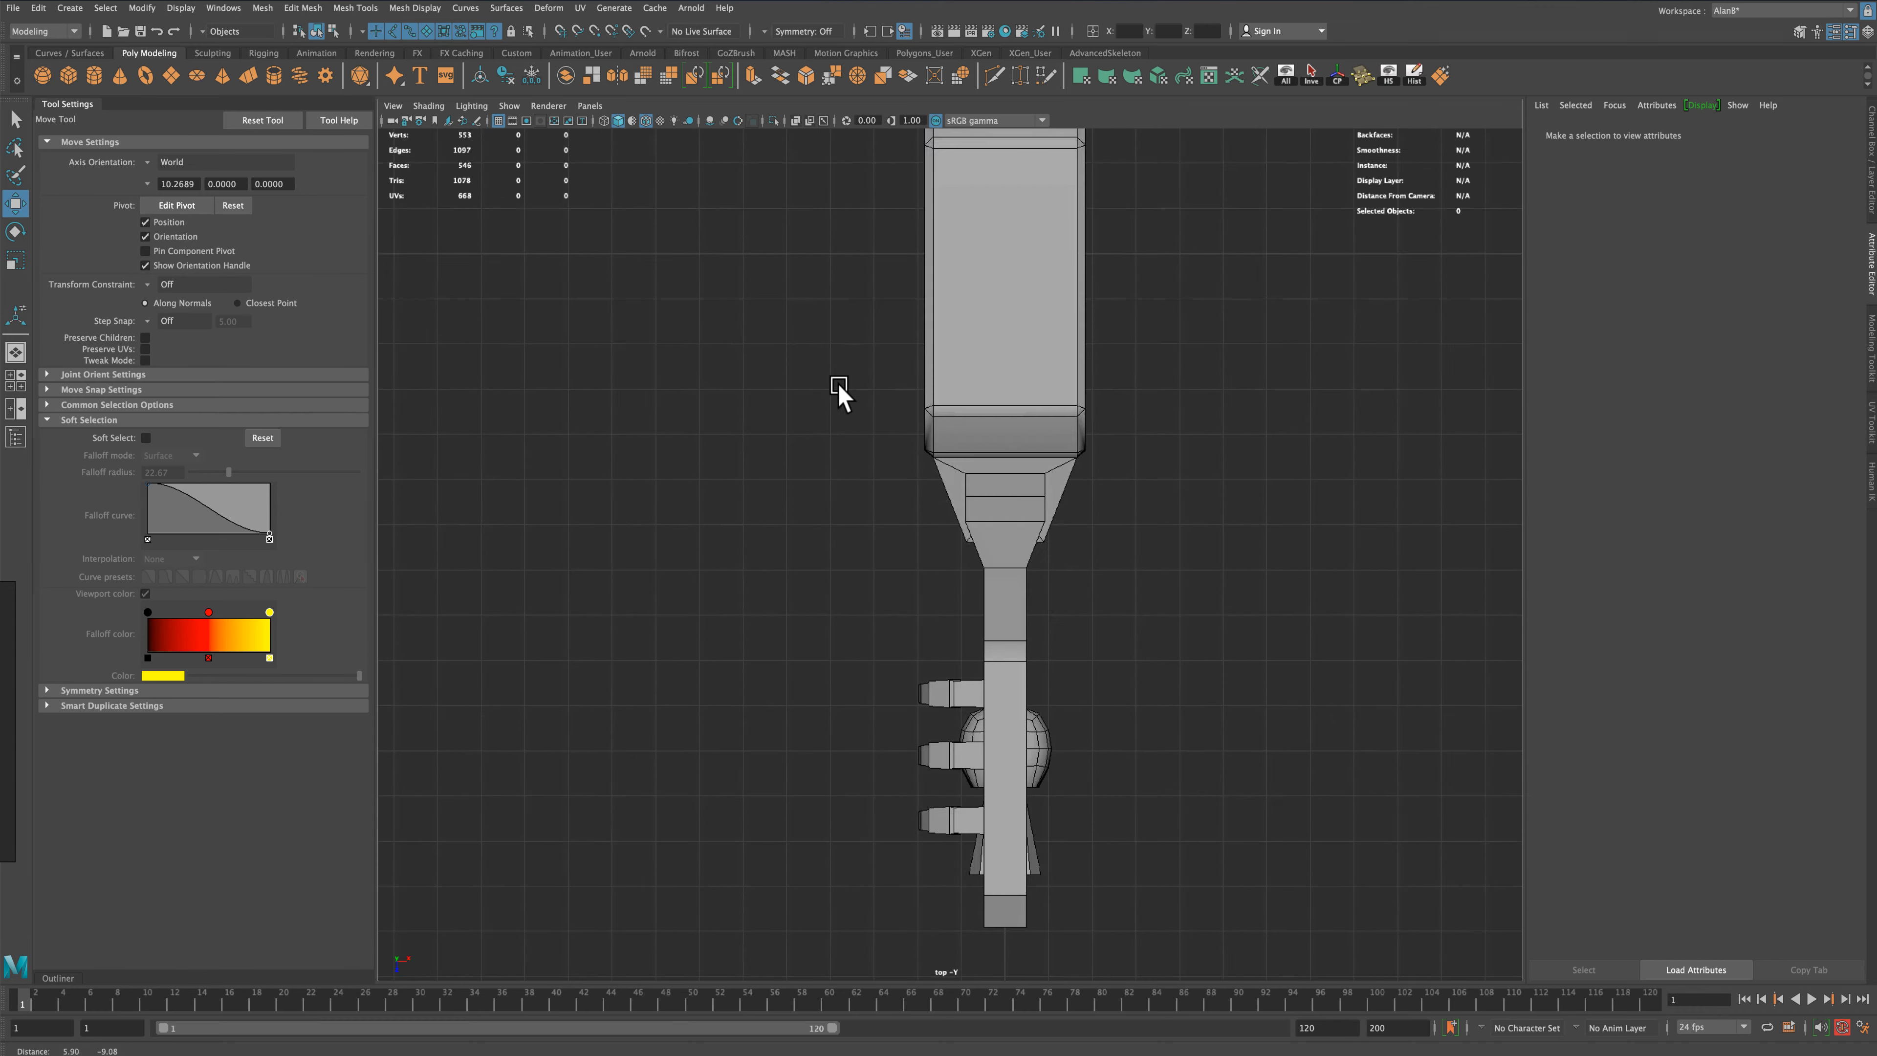
scroll(806, 437, up, 5)
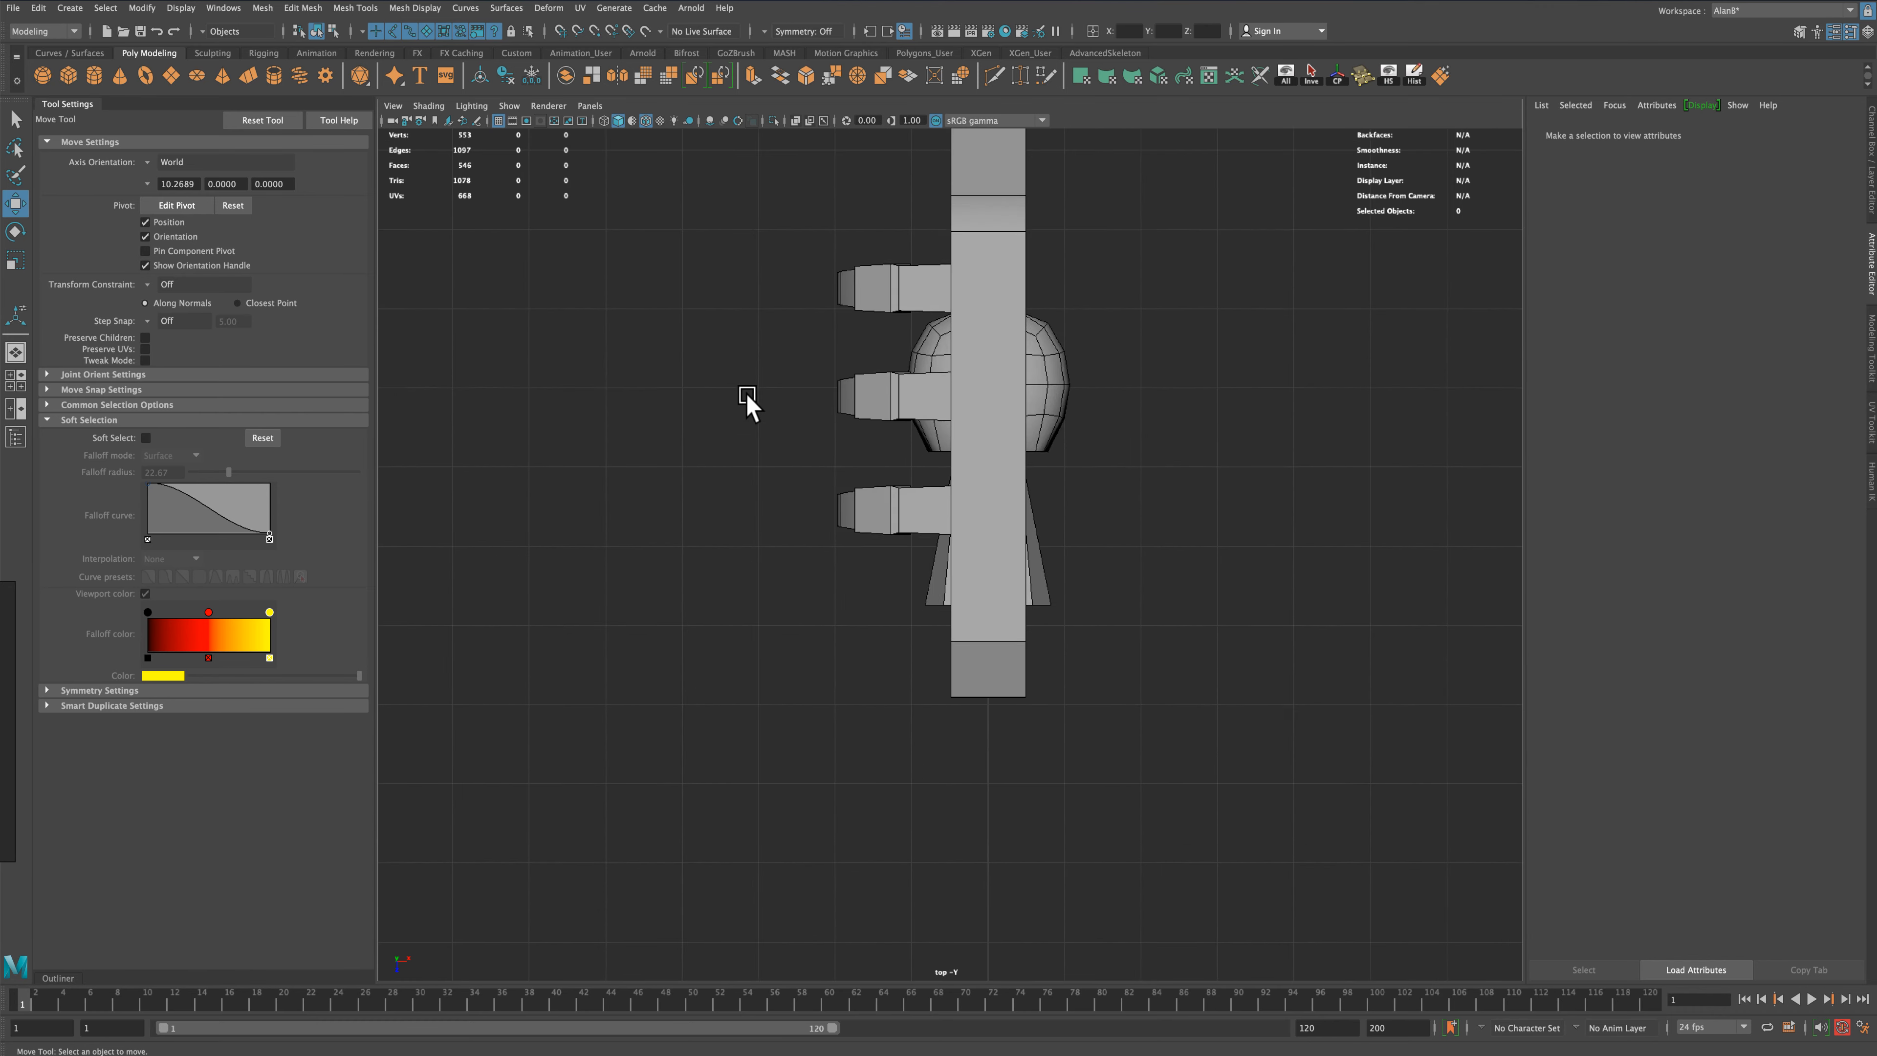
alt+middle_drag(744, 399, 749, 454)
click(883, 359)
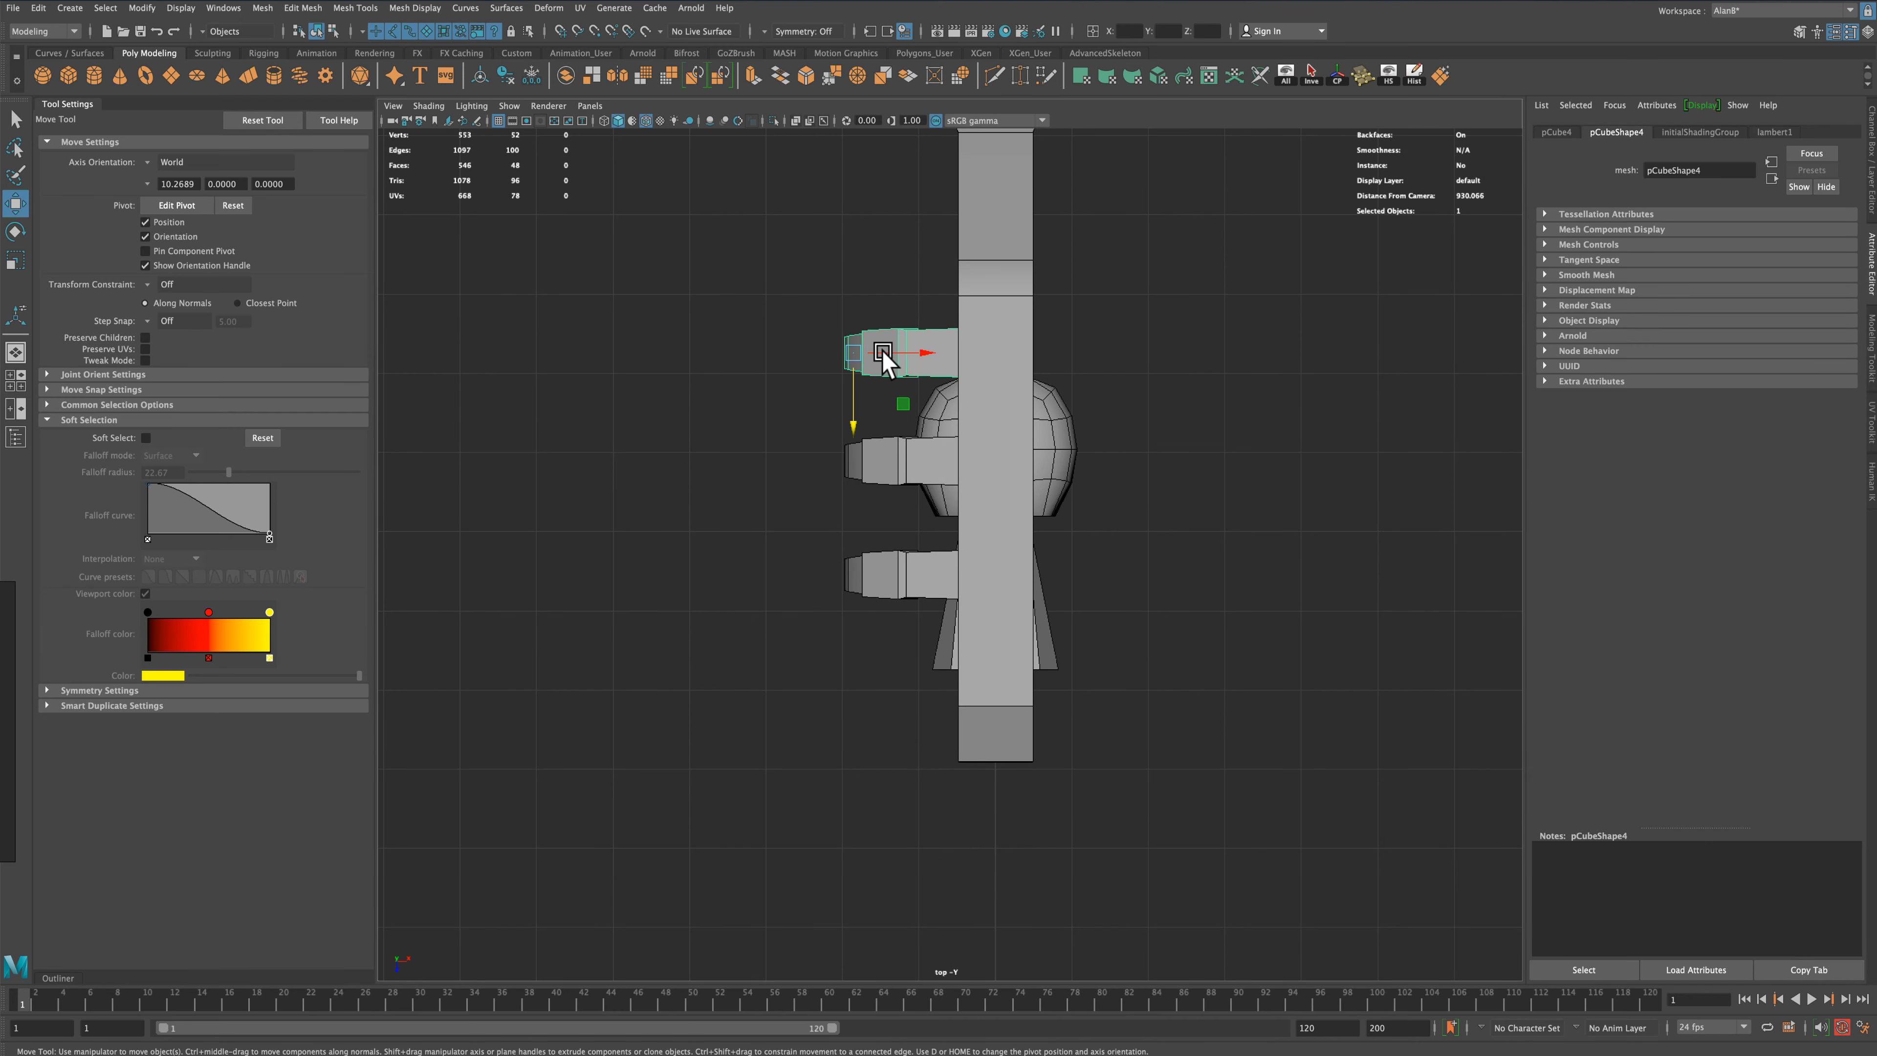
drag(883, 353, 846, 412)
click(848, 421)
Adjust the positions of the two bent bars nearest the body along Z, leaving a small gap between them
click(874, 456)
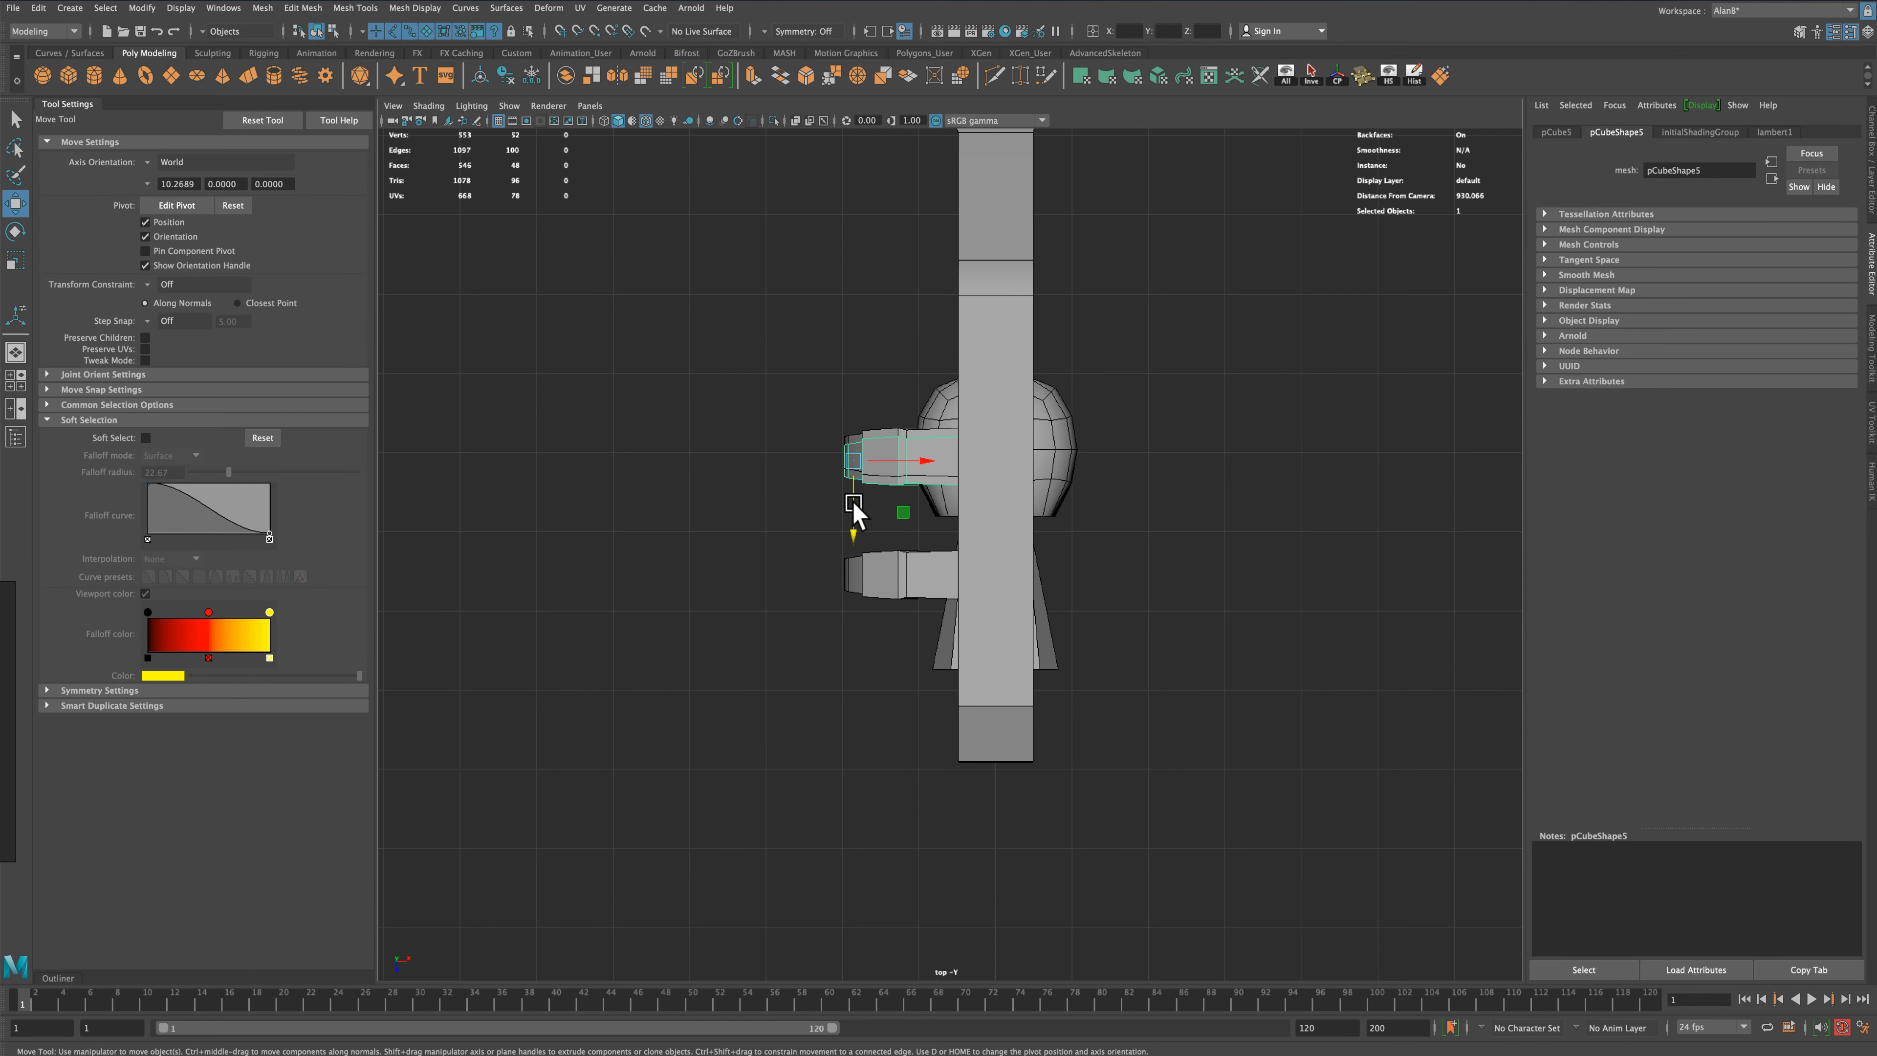
key(ctrl+z)
key(ctrl+z)
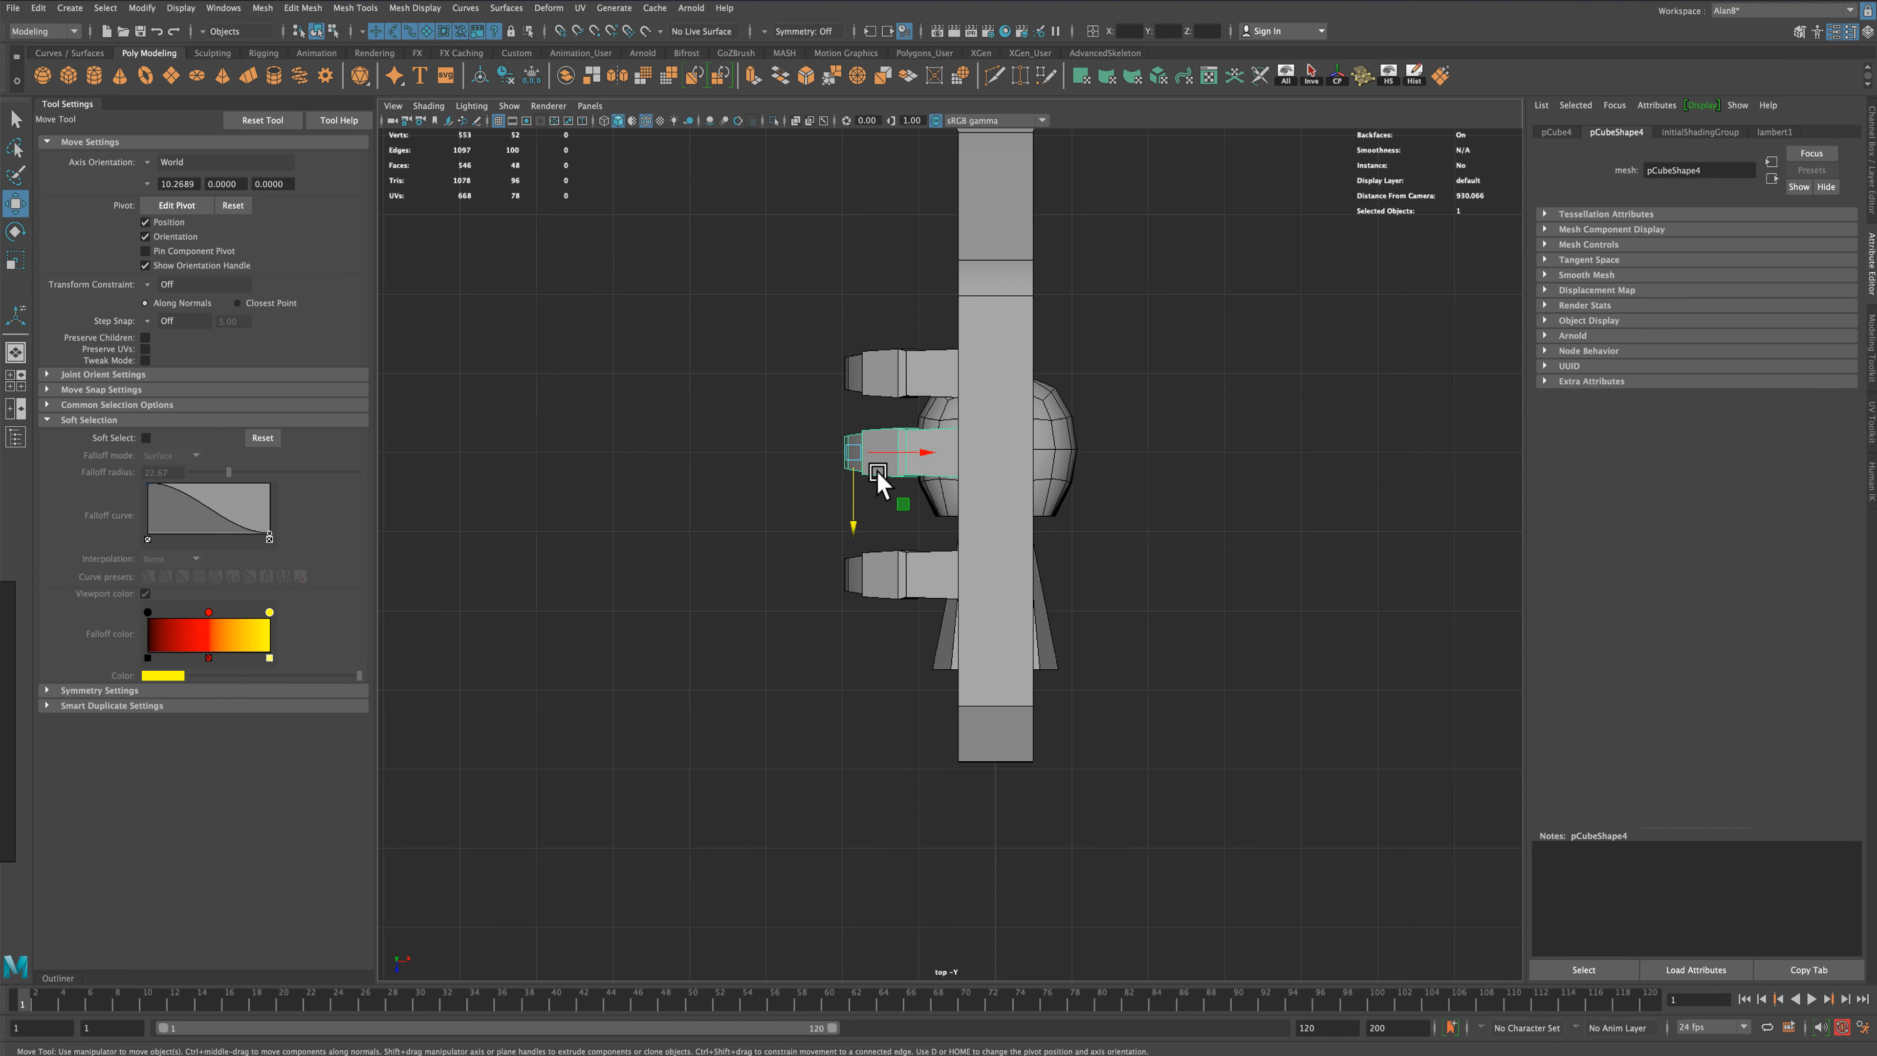
drag(855, 512, 855, 519)
key(ctrl+z)
Move the bent bar nearest the prong tips along Z until all three are evenly spaced, and deselect it
click(884, 568)
drag(852, 621, 851, 538)
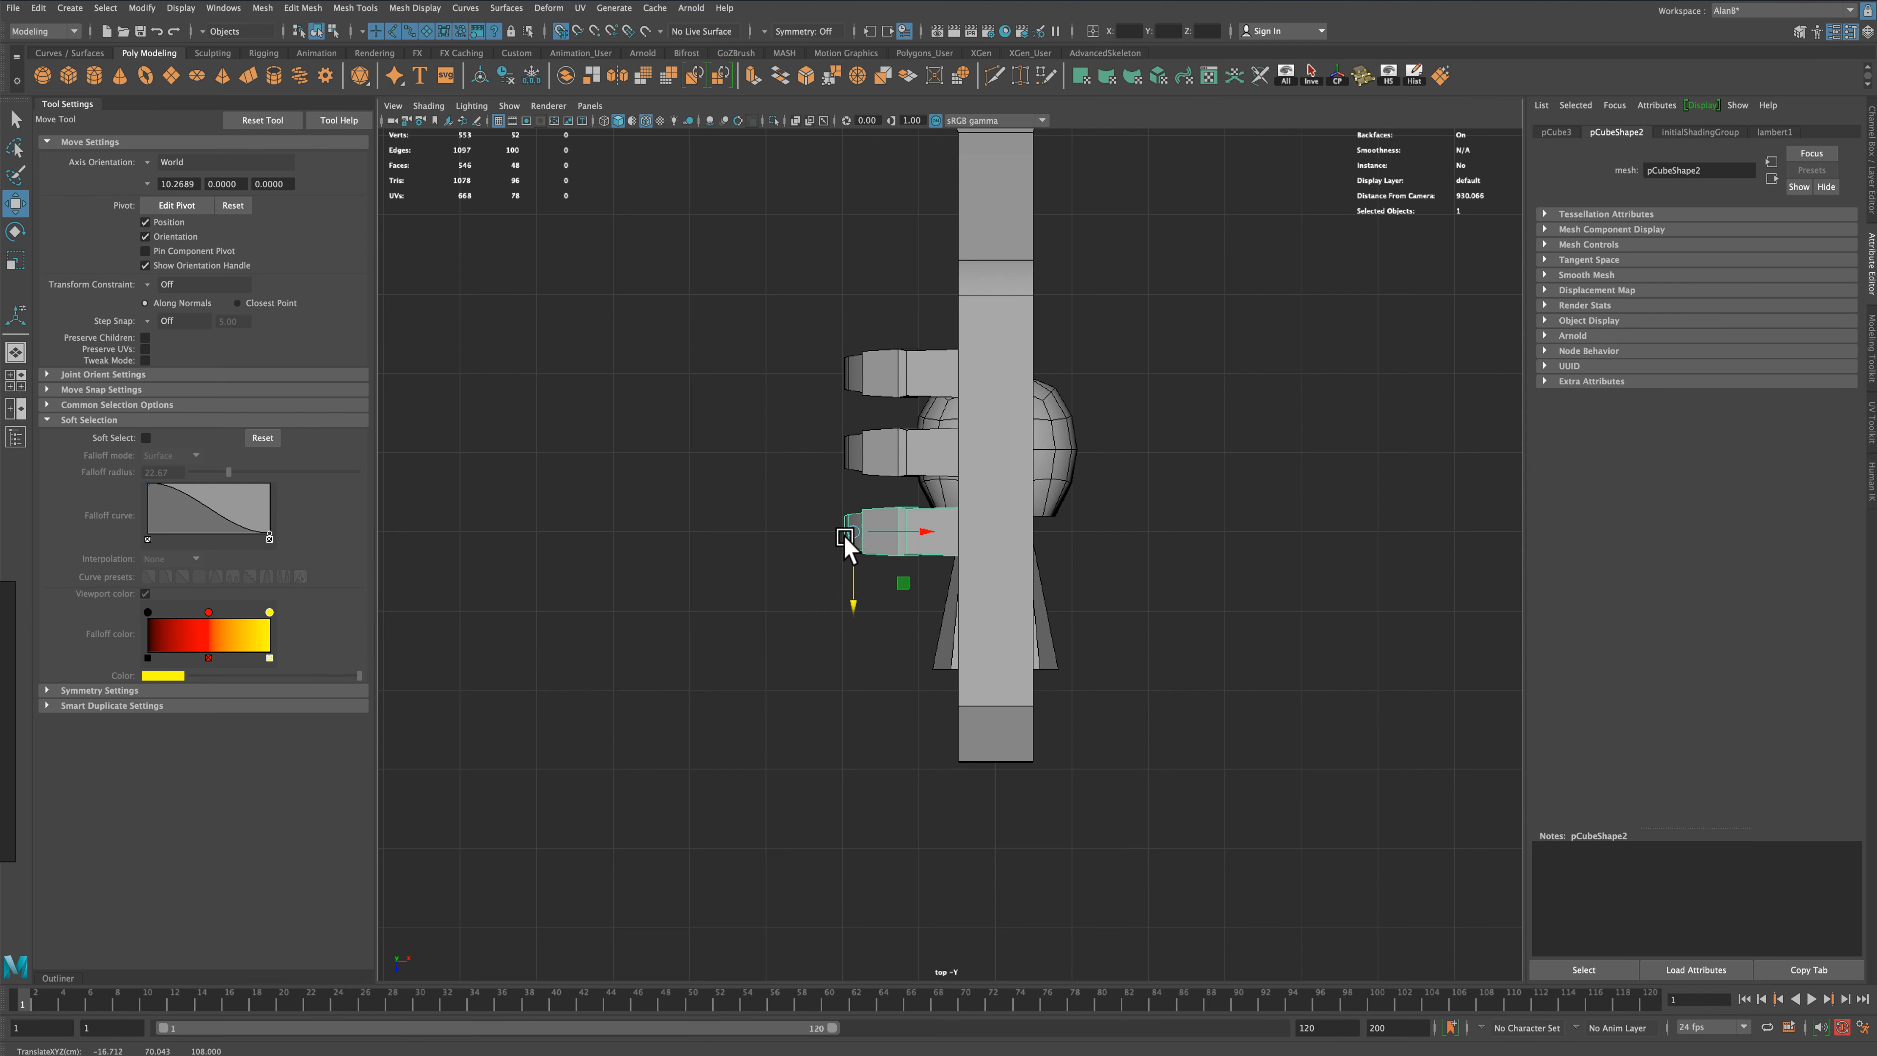
click(725, 474)
Combine the three bent bars into a single mesh
drag(794, 297, 858, 563)
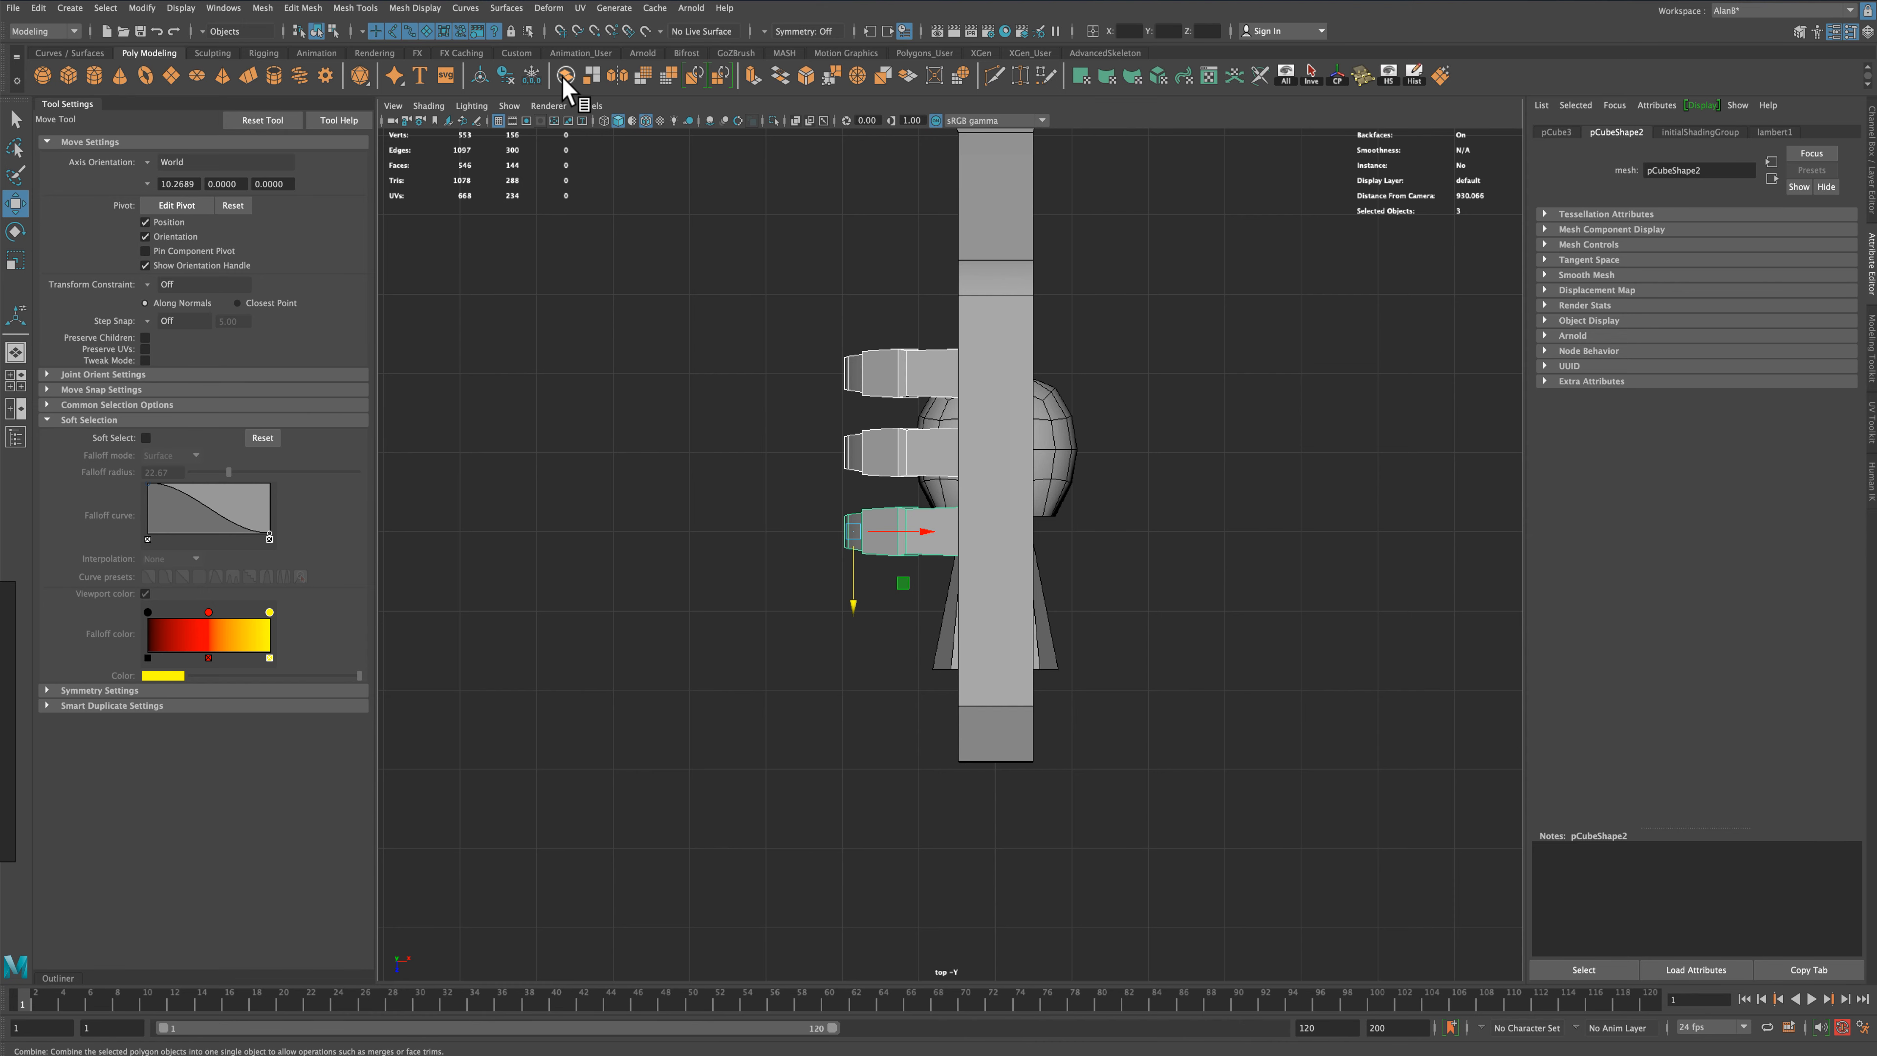
click(566, 77)
click(17, 120)
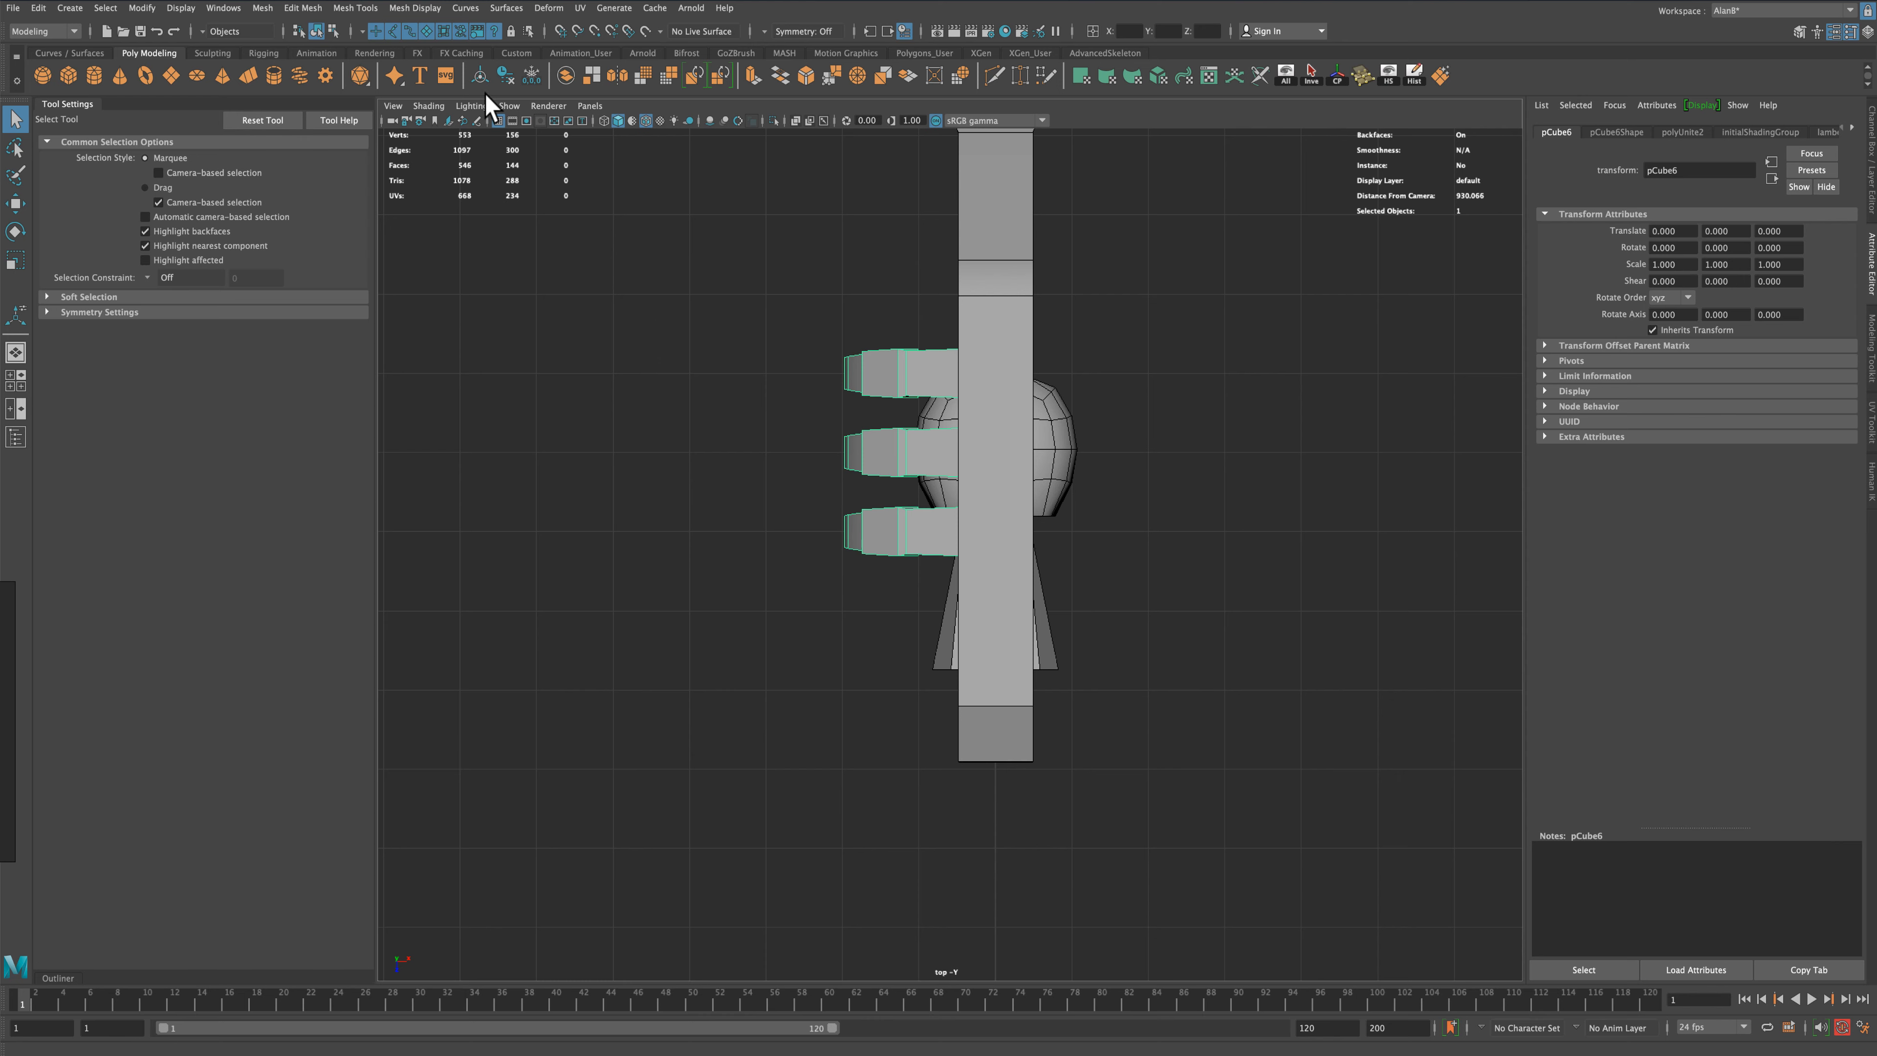
Mirror the combined bars across the world X axis with geometry type Copy, offset 0, not combined with the original
click(262, 8)
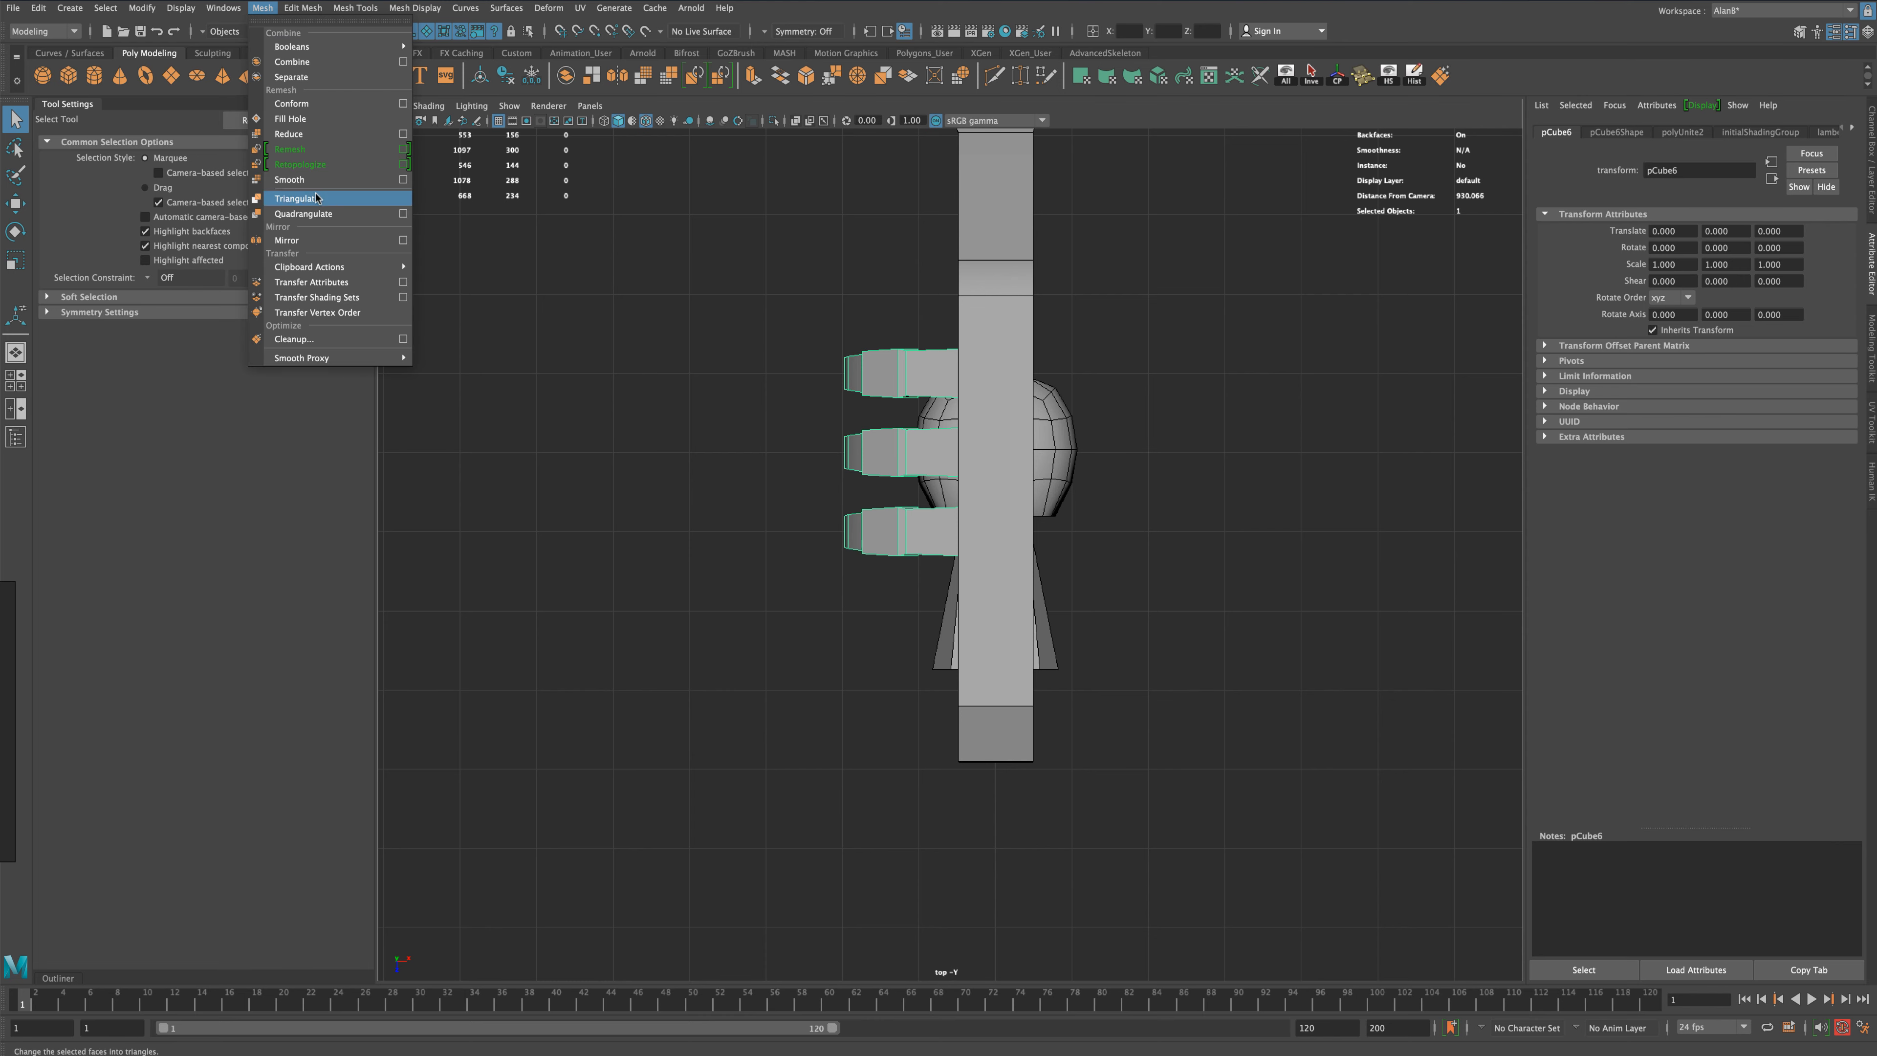
click(404, 240)
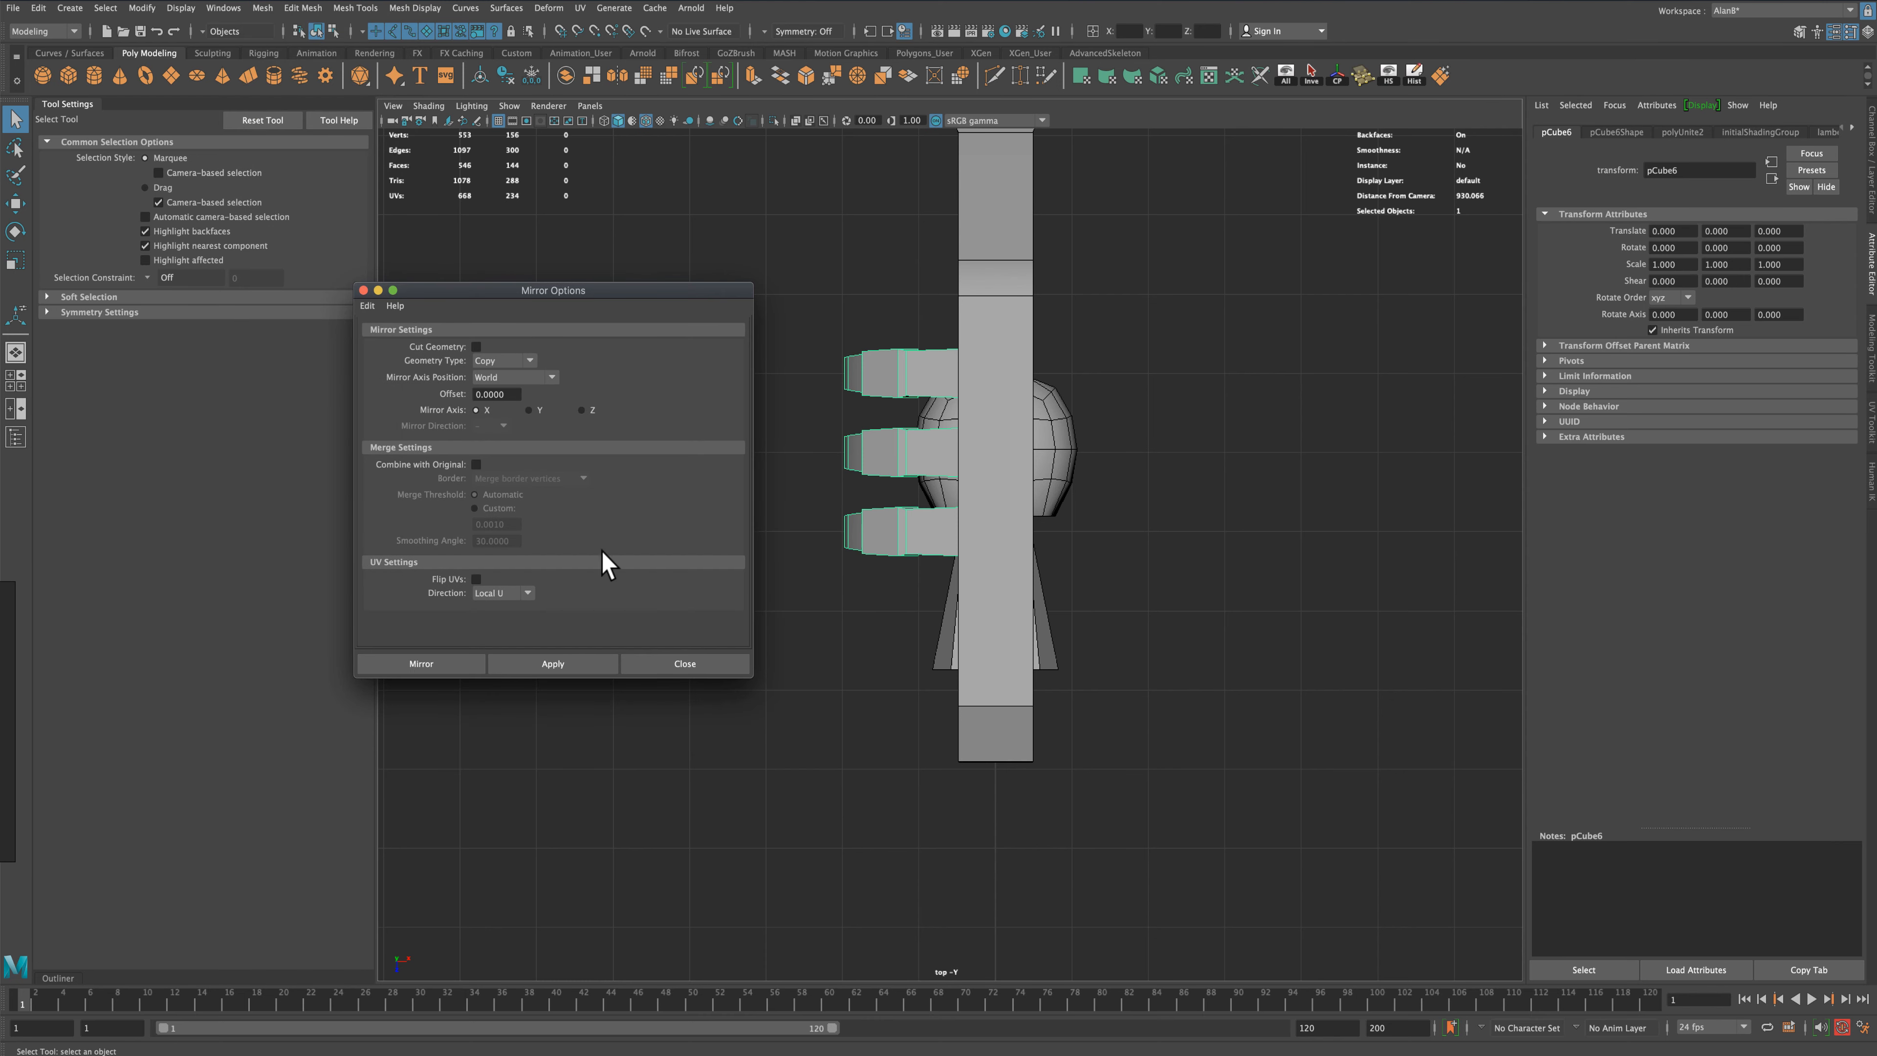
click(553, 664)
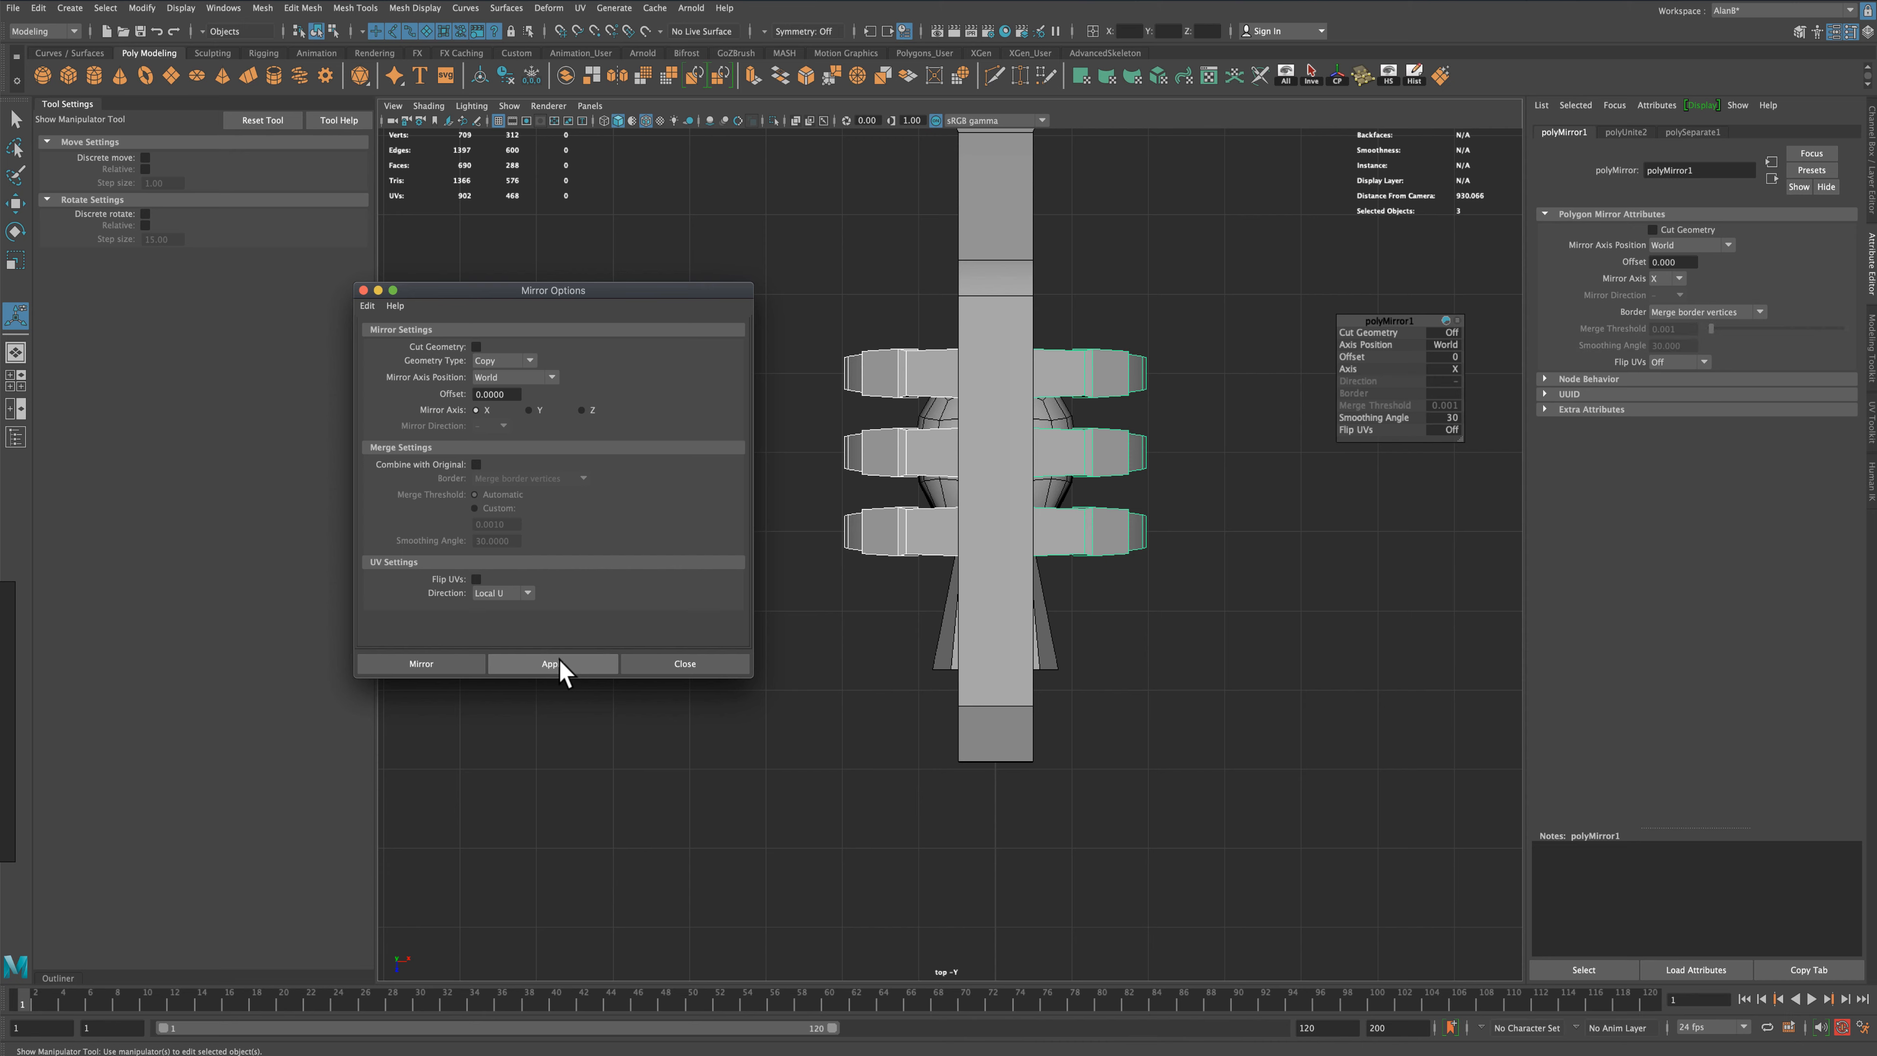
click(685, 663)
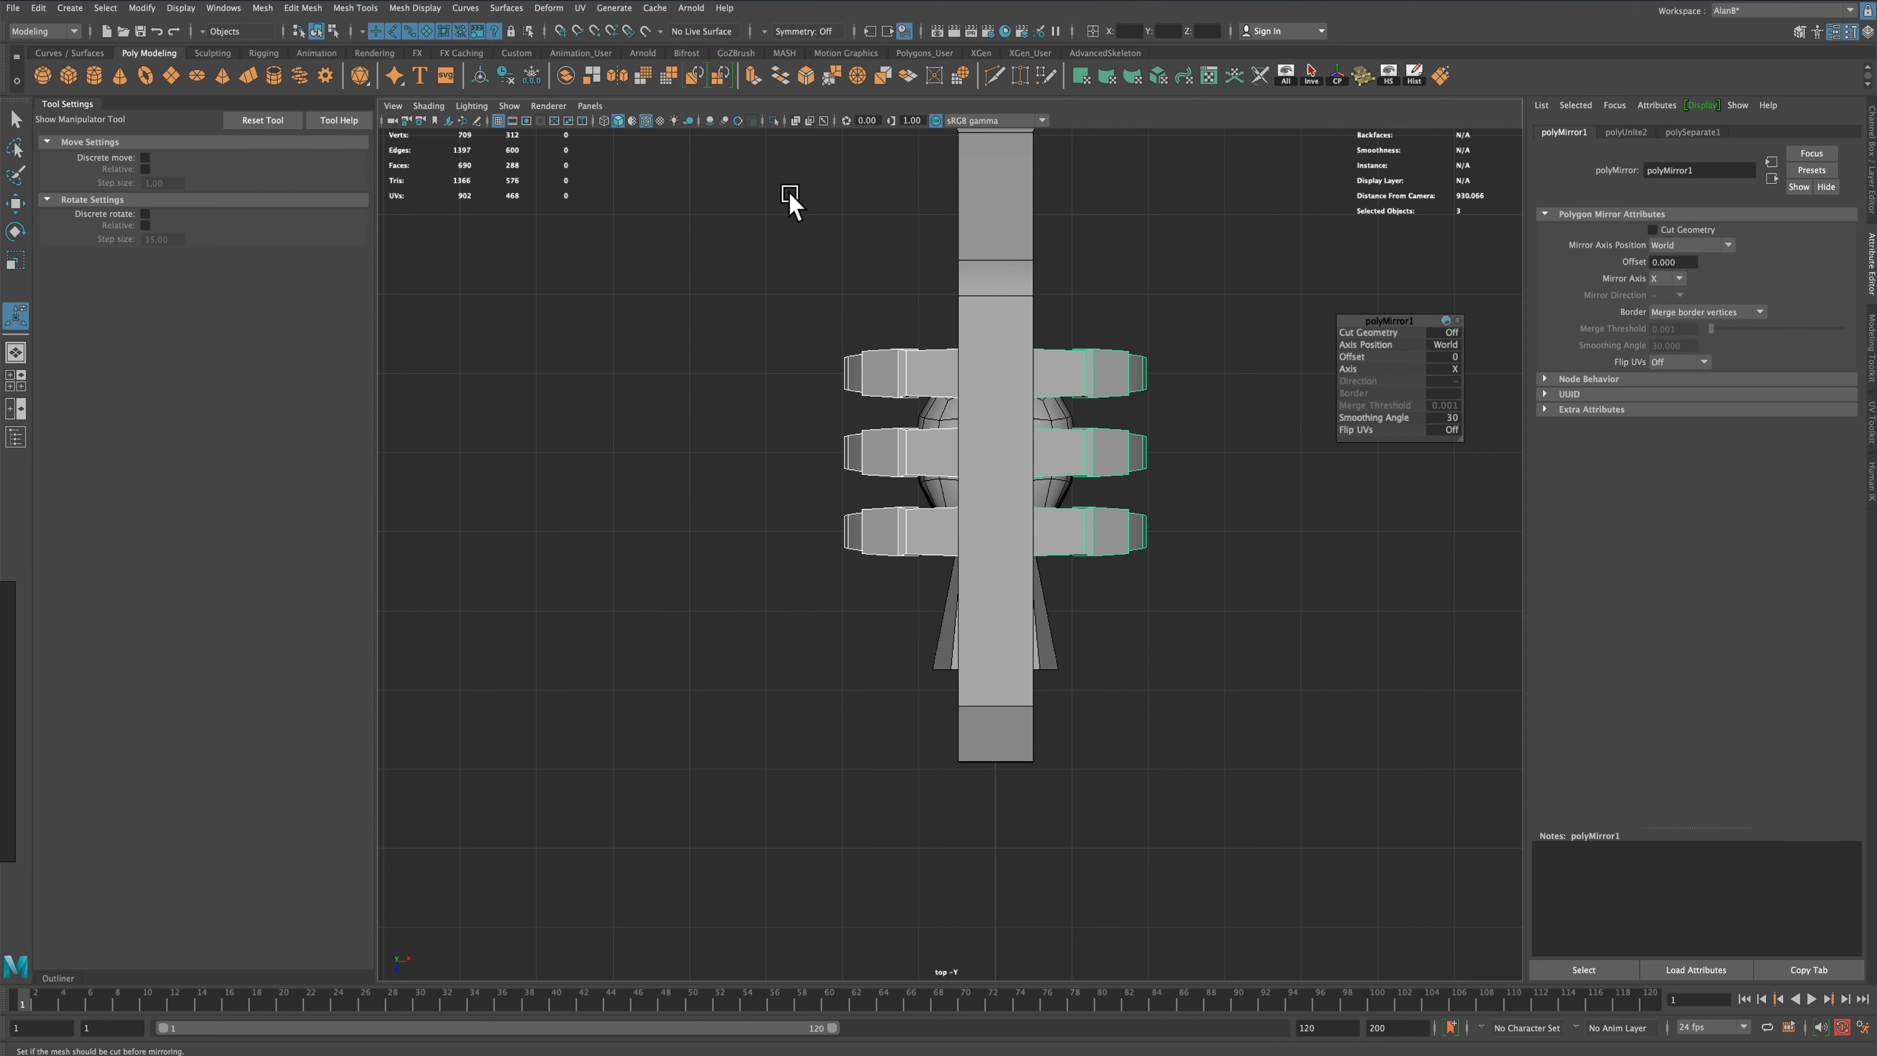
Examine the mirrored bars around the barrel with X-ray shading and from several angles in the perspective view, with nothing selected
click(796, 123)
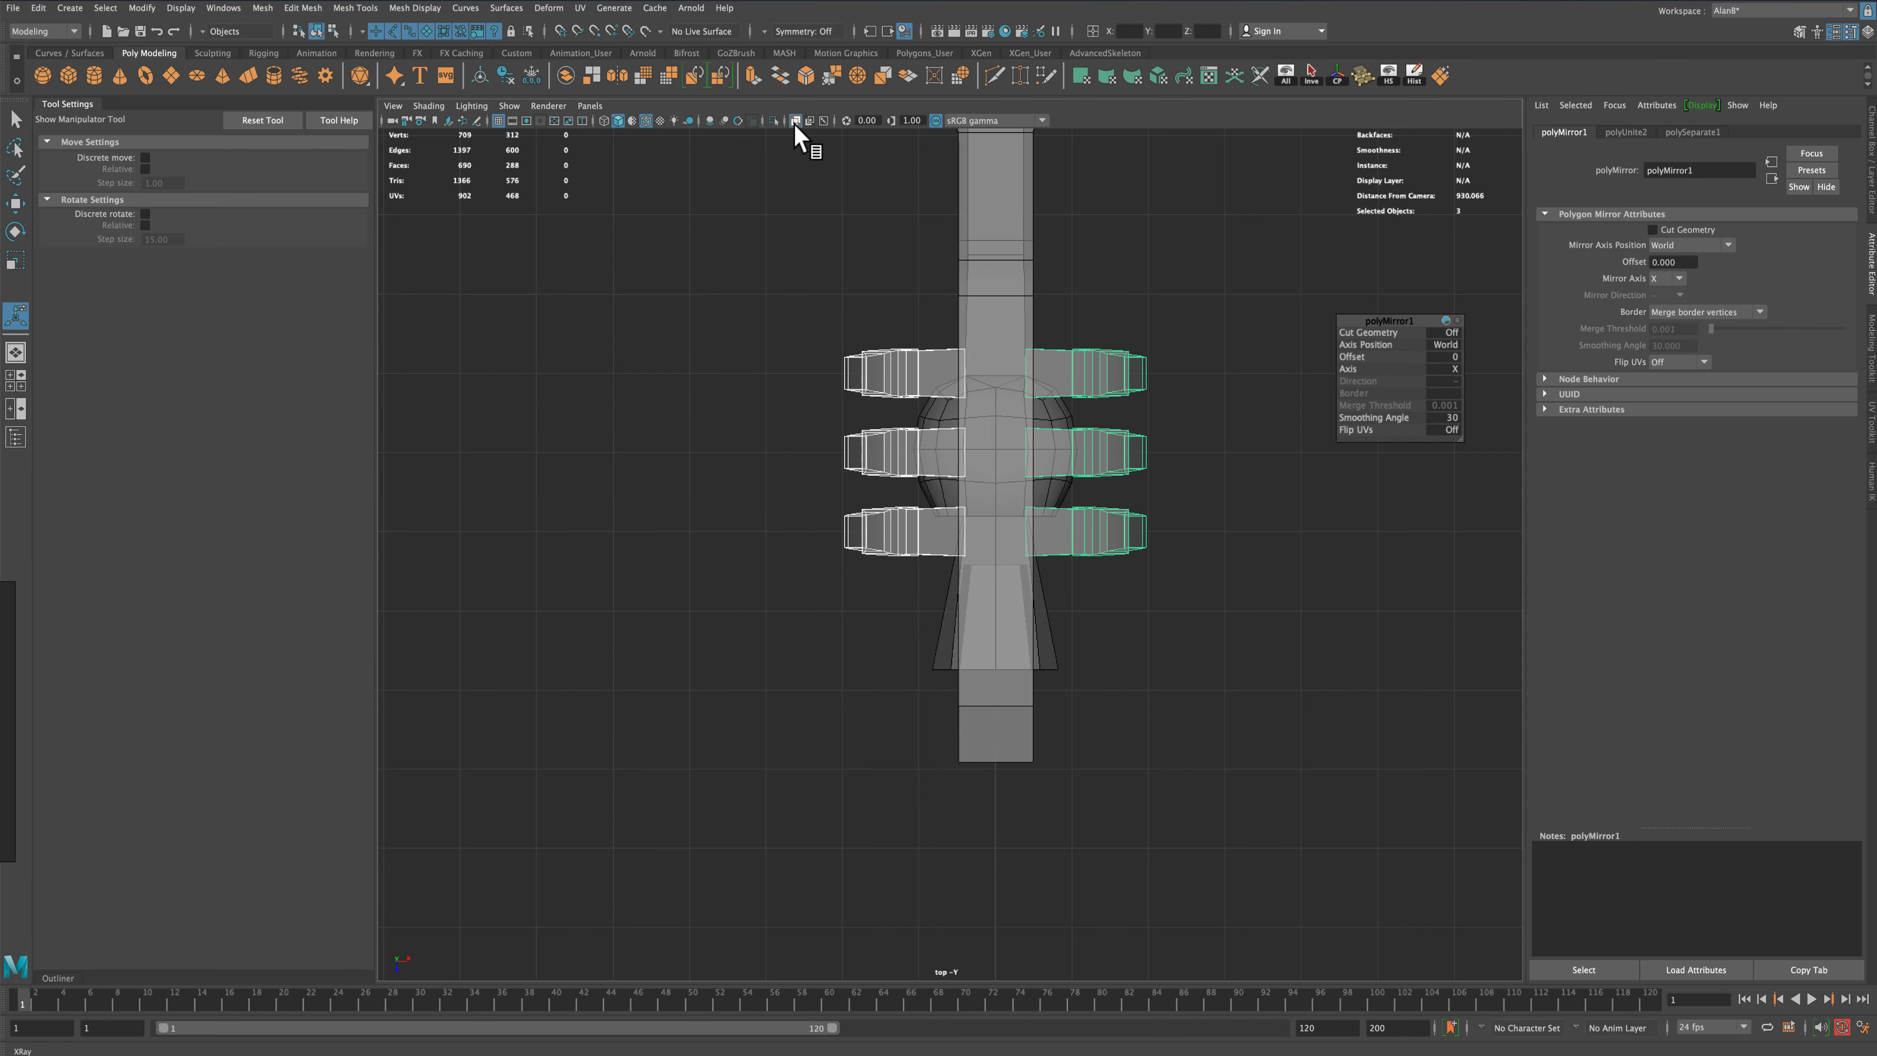
click(795, 122)
key(space)
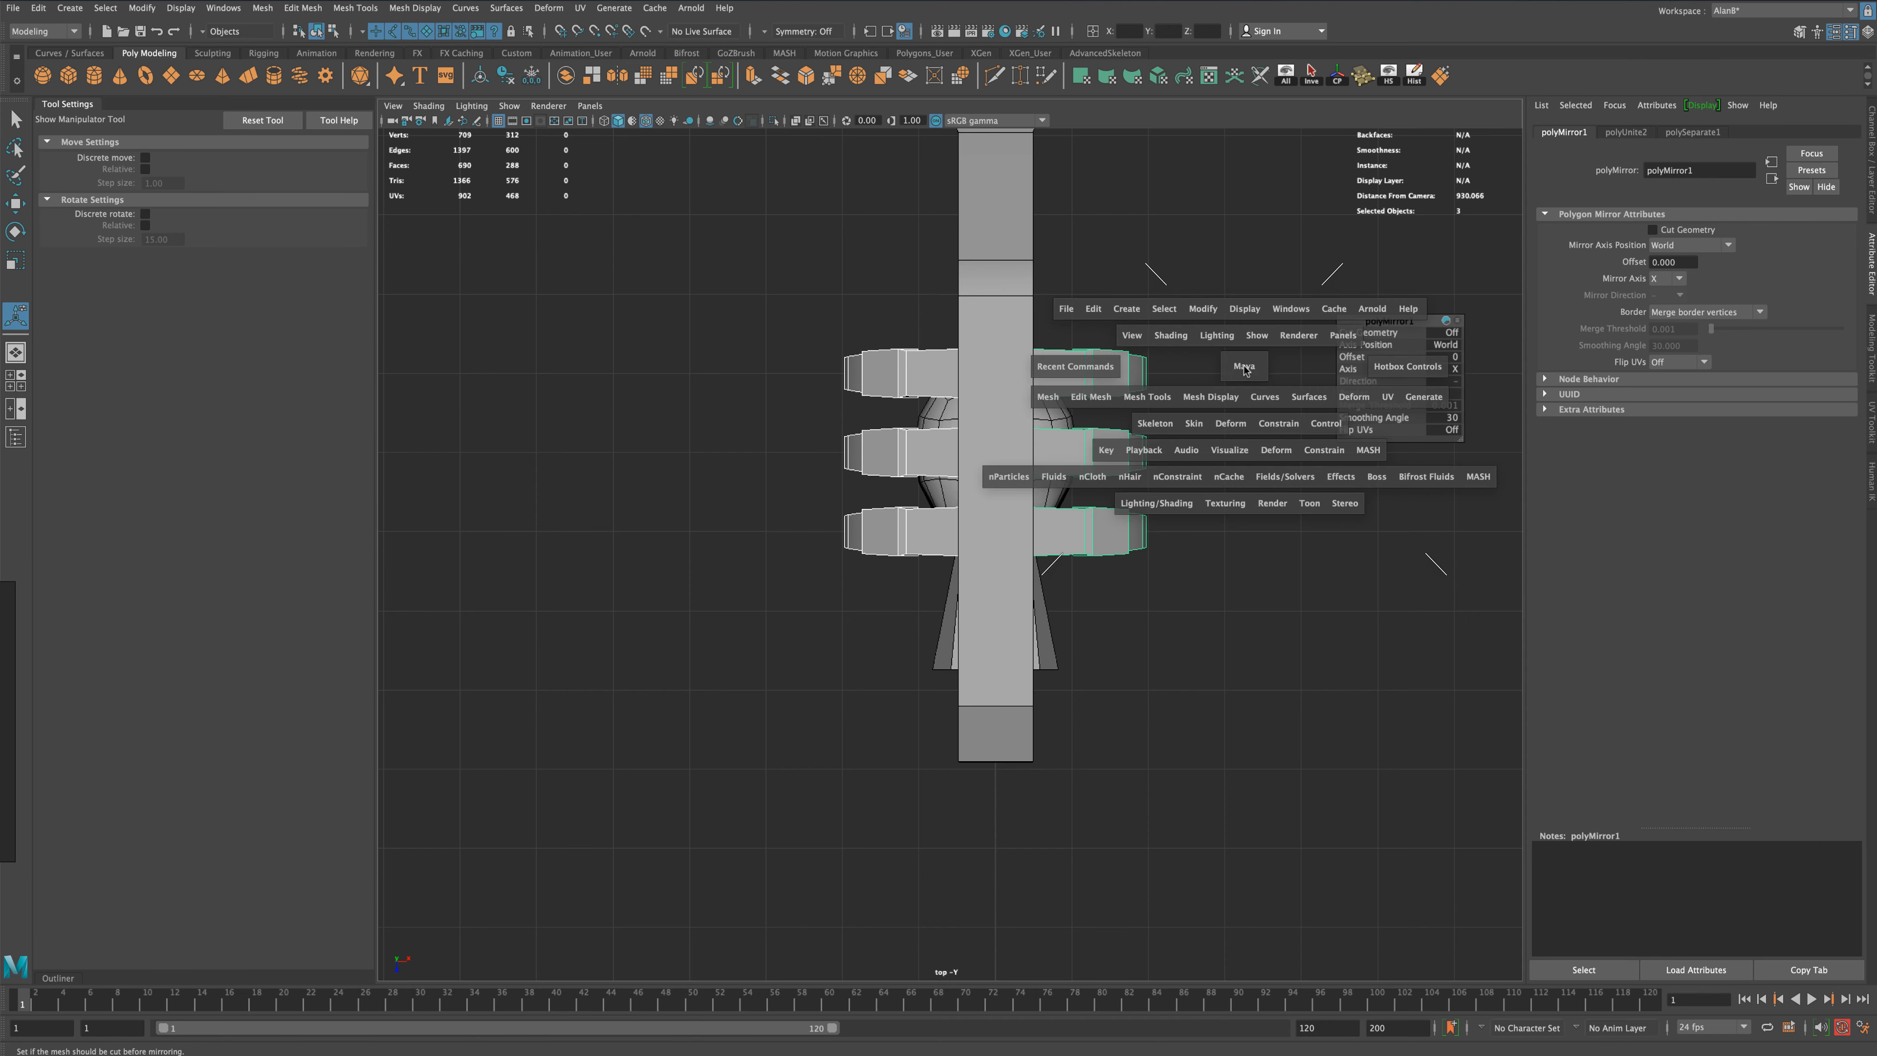
key(space)
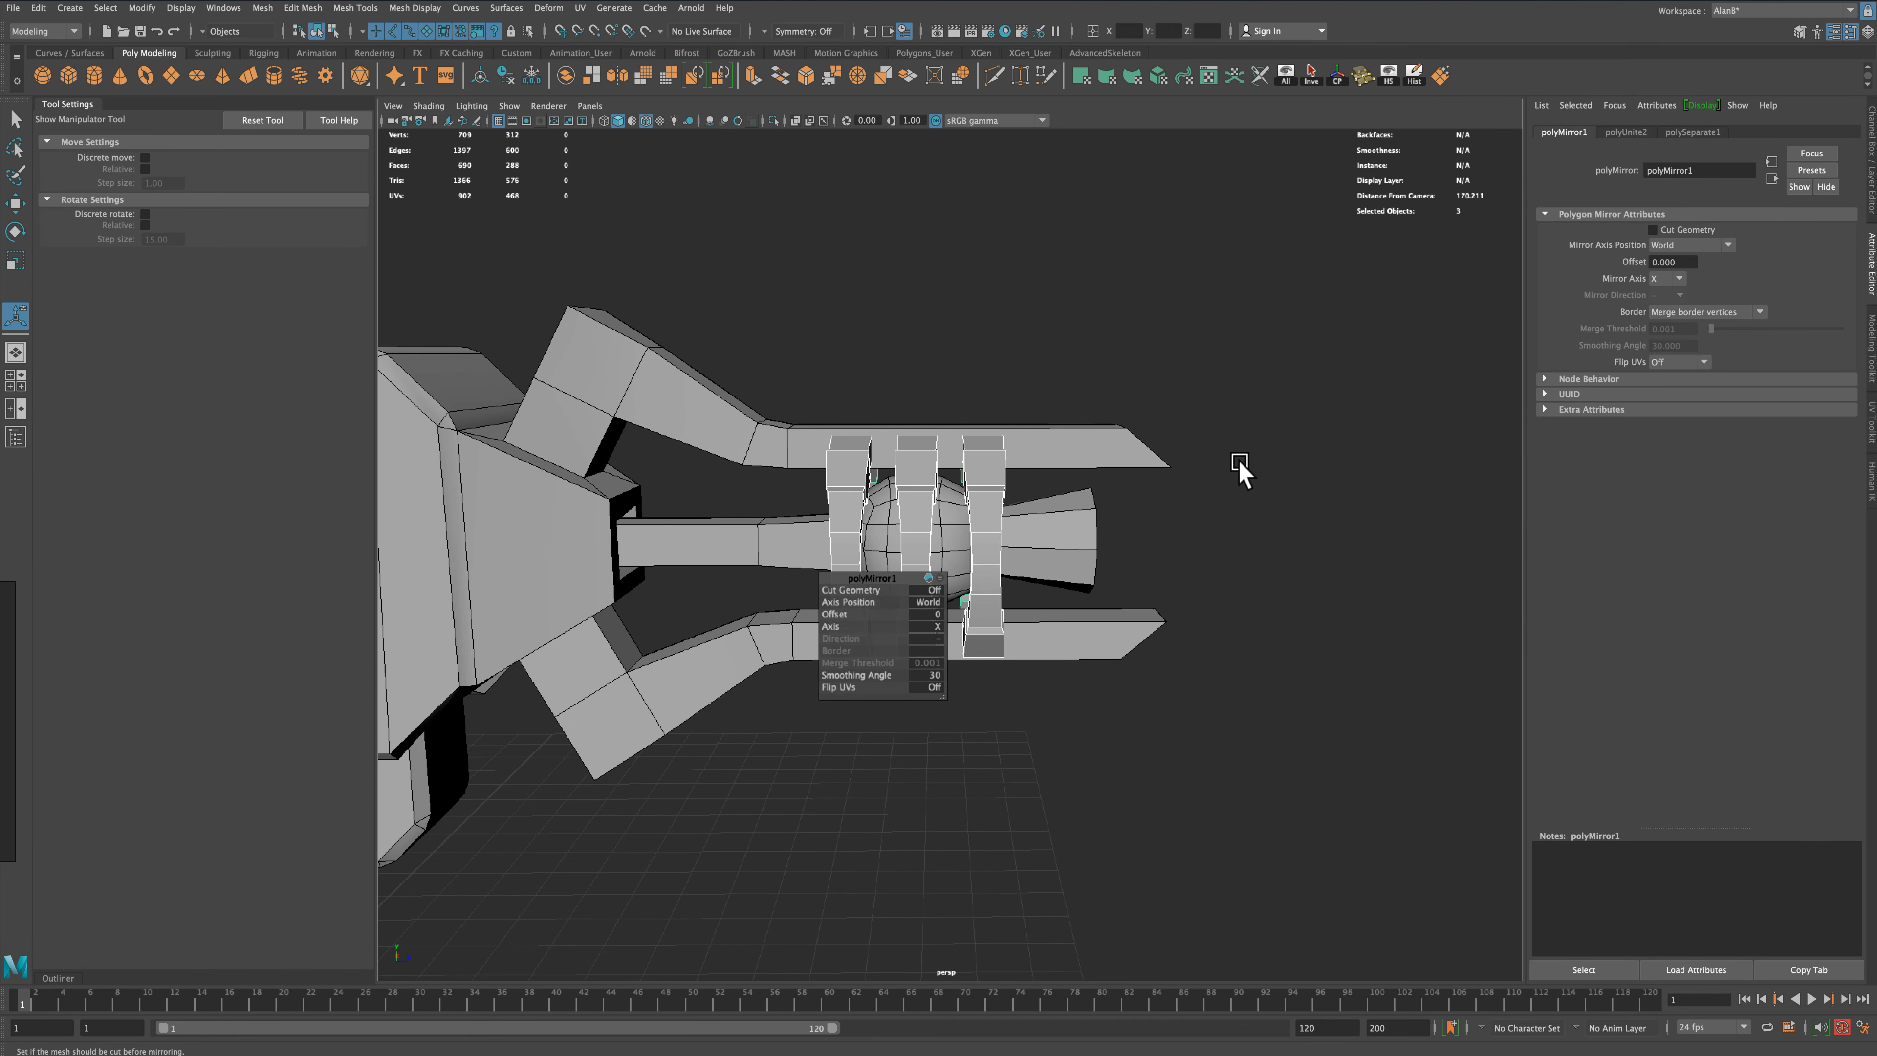
click(15, 119)
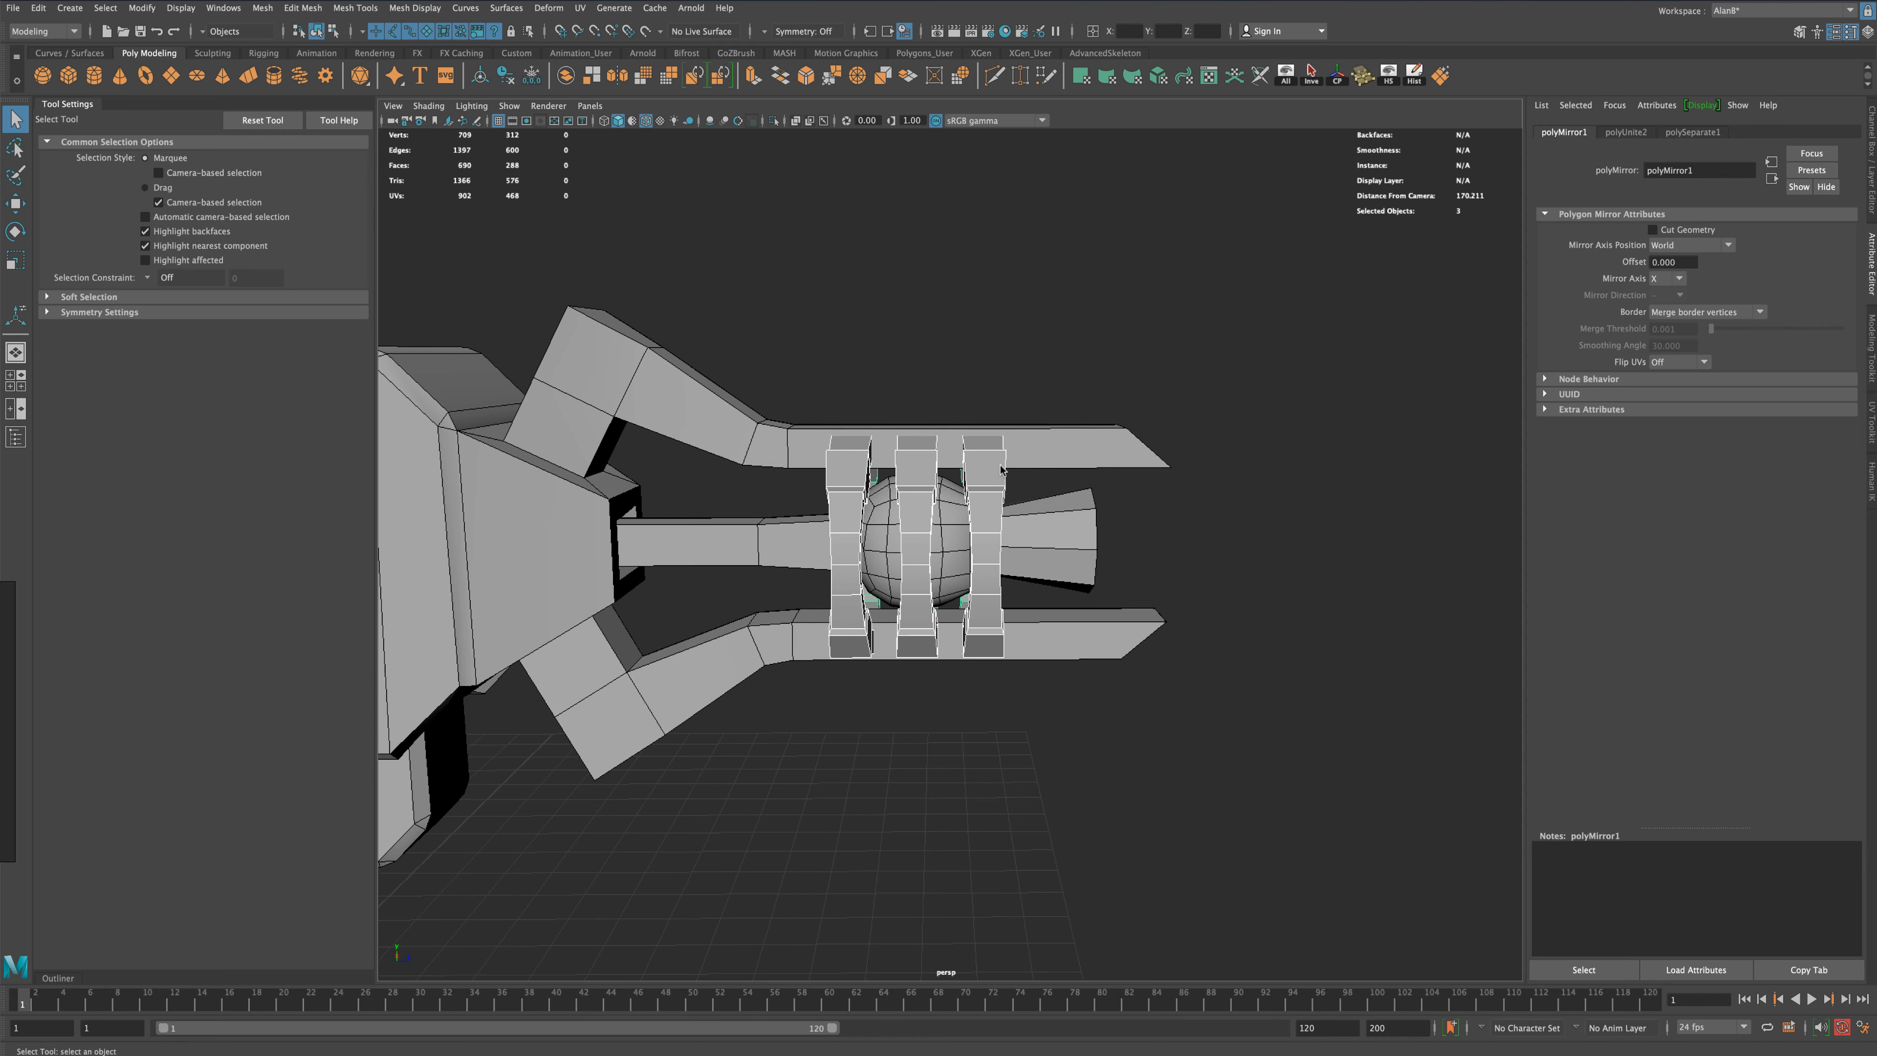
right_drag(1002, 470, 1068, 386)
click(1068, 386)
key(space)
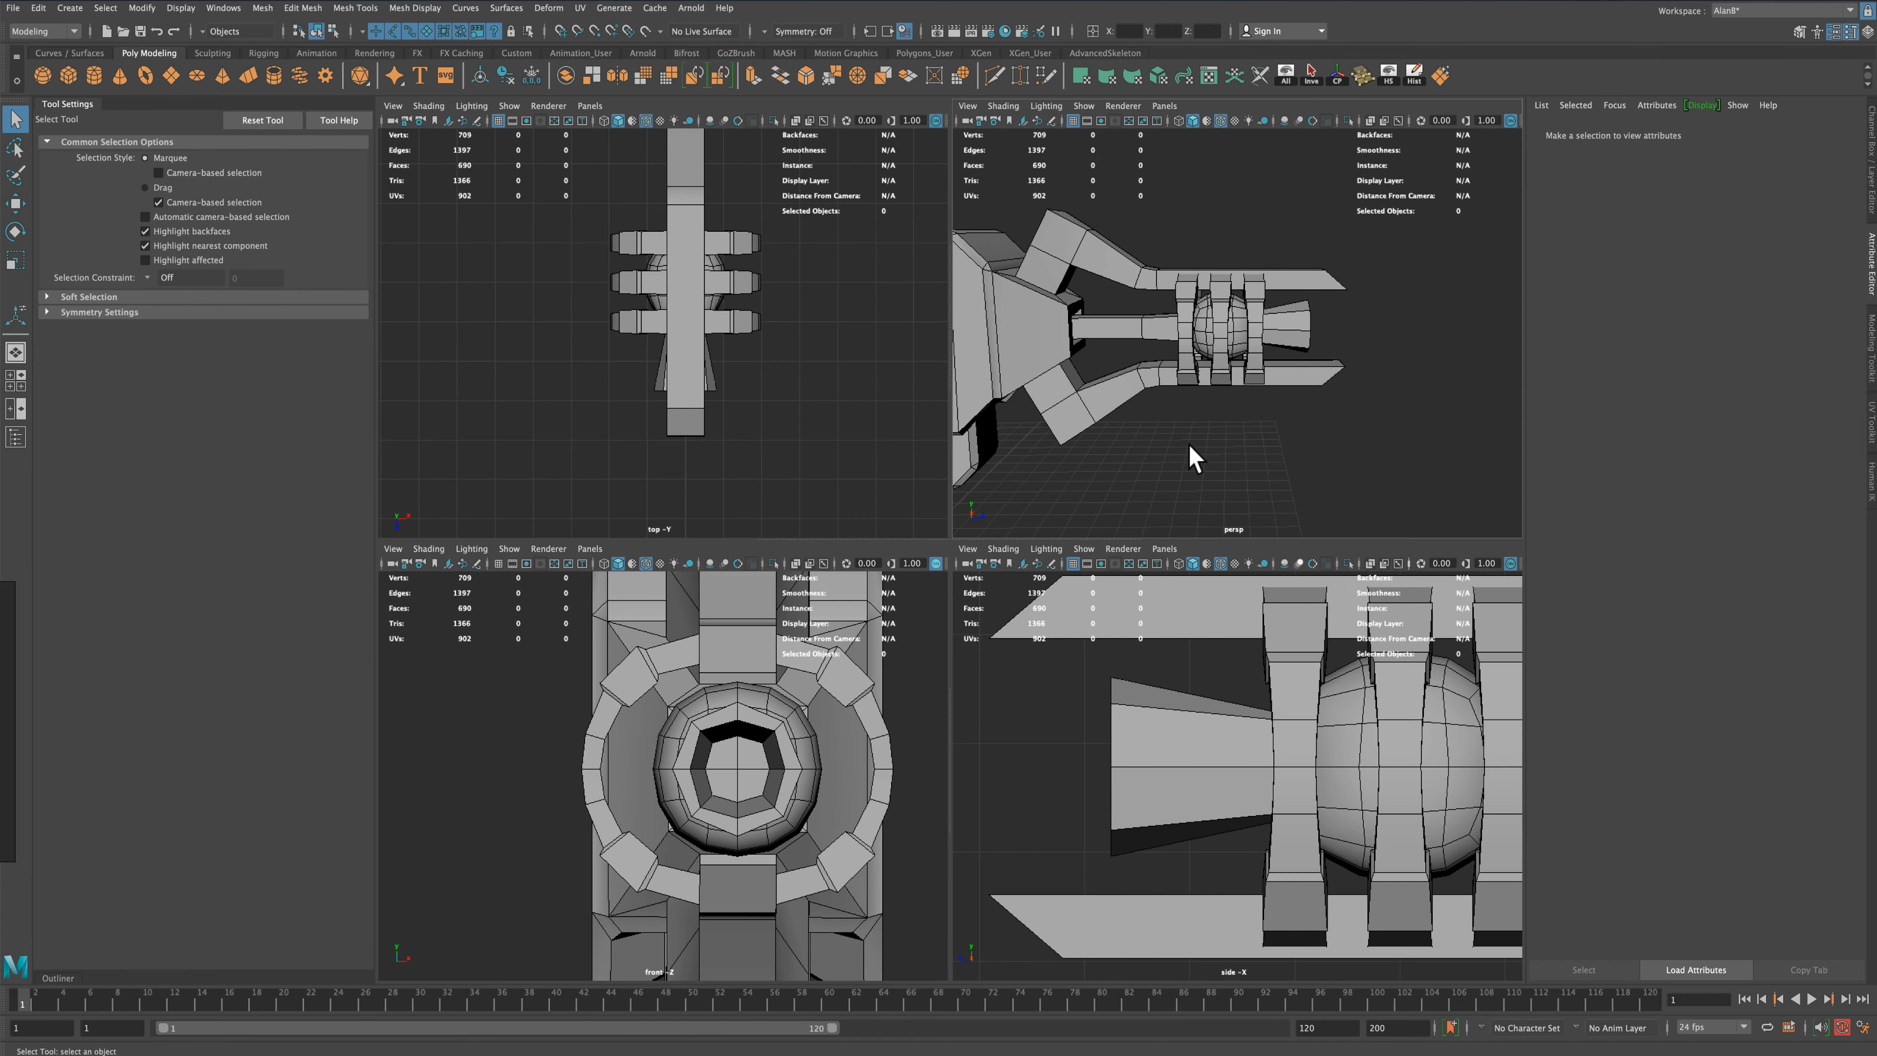
key(space)
alt+drag(1179, 480, 775, 356)
scroll(775, 357, up, 3)
alt+middle_drag(822, 351, 931, 378)
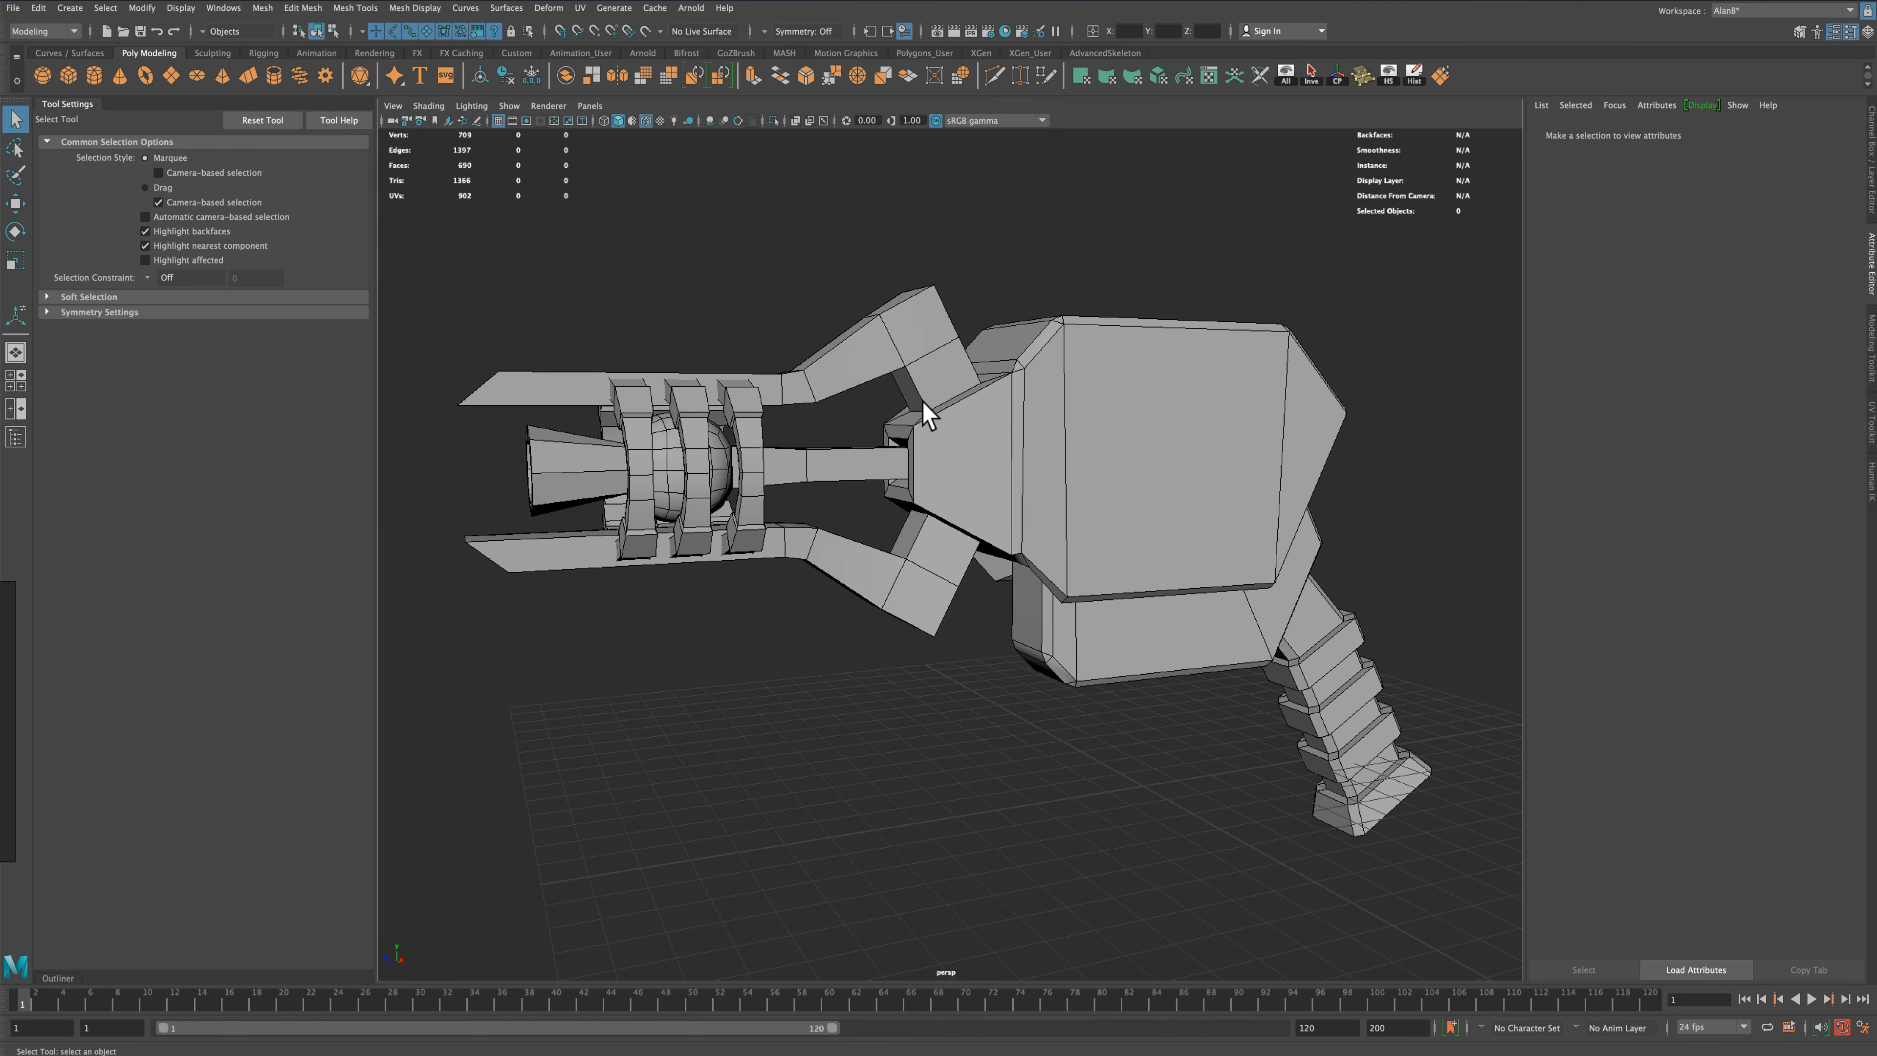
mouse_move(924, 404)
alt+mouse_down()
mouse_move(1051, 407)
mouse_move(826, 407)
mouse_move(898, 423)
alt+mouse_up()
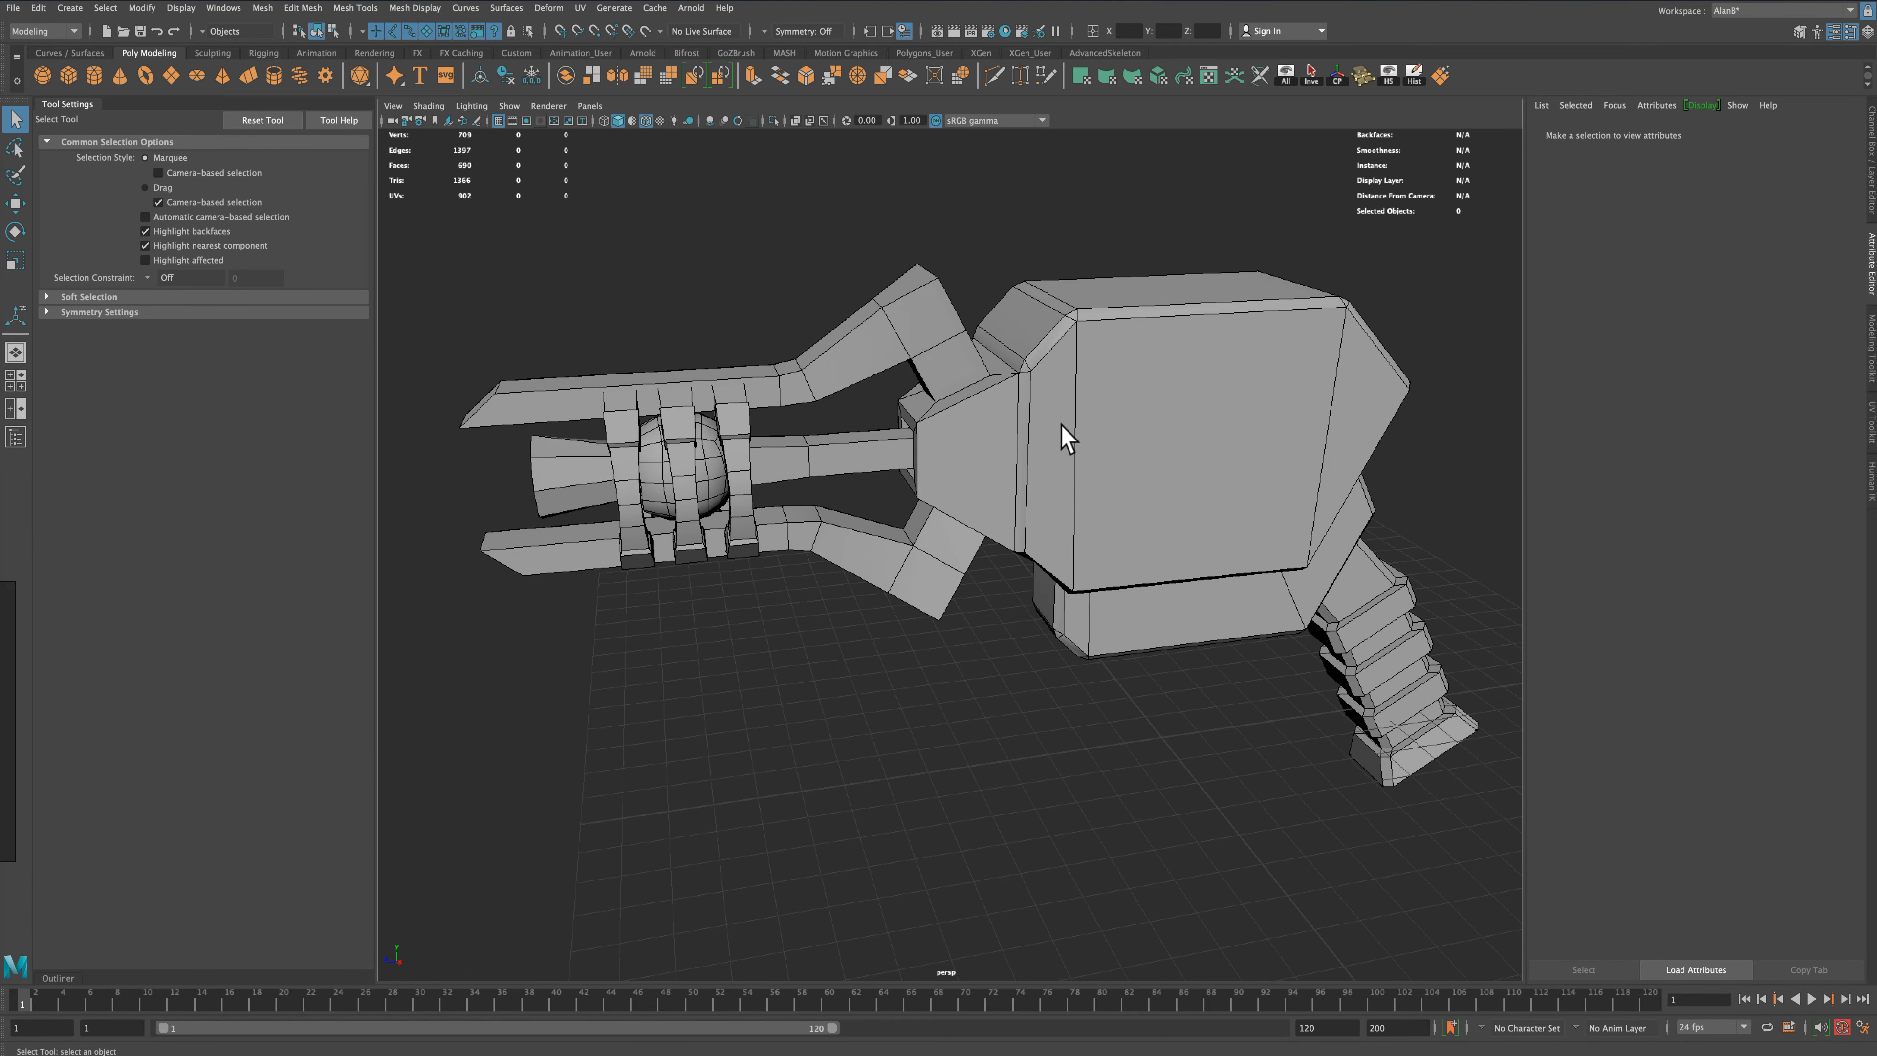
Extrude the body's top face, rear sloped face and the strip between them, scaled to 0.533 and moved 7.336 along local Z
alt+drag(1062, 425, 1082, 420)
click(1086, 394)
right_click(1090, 392)
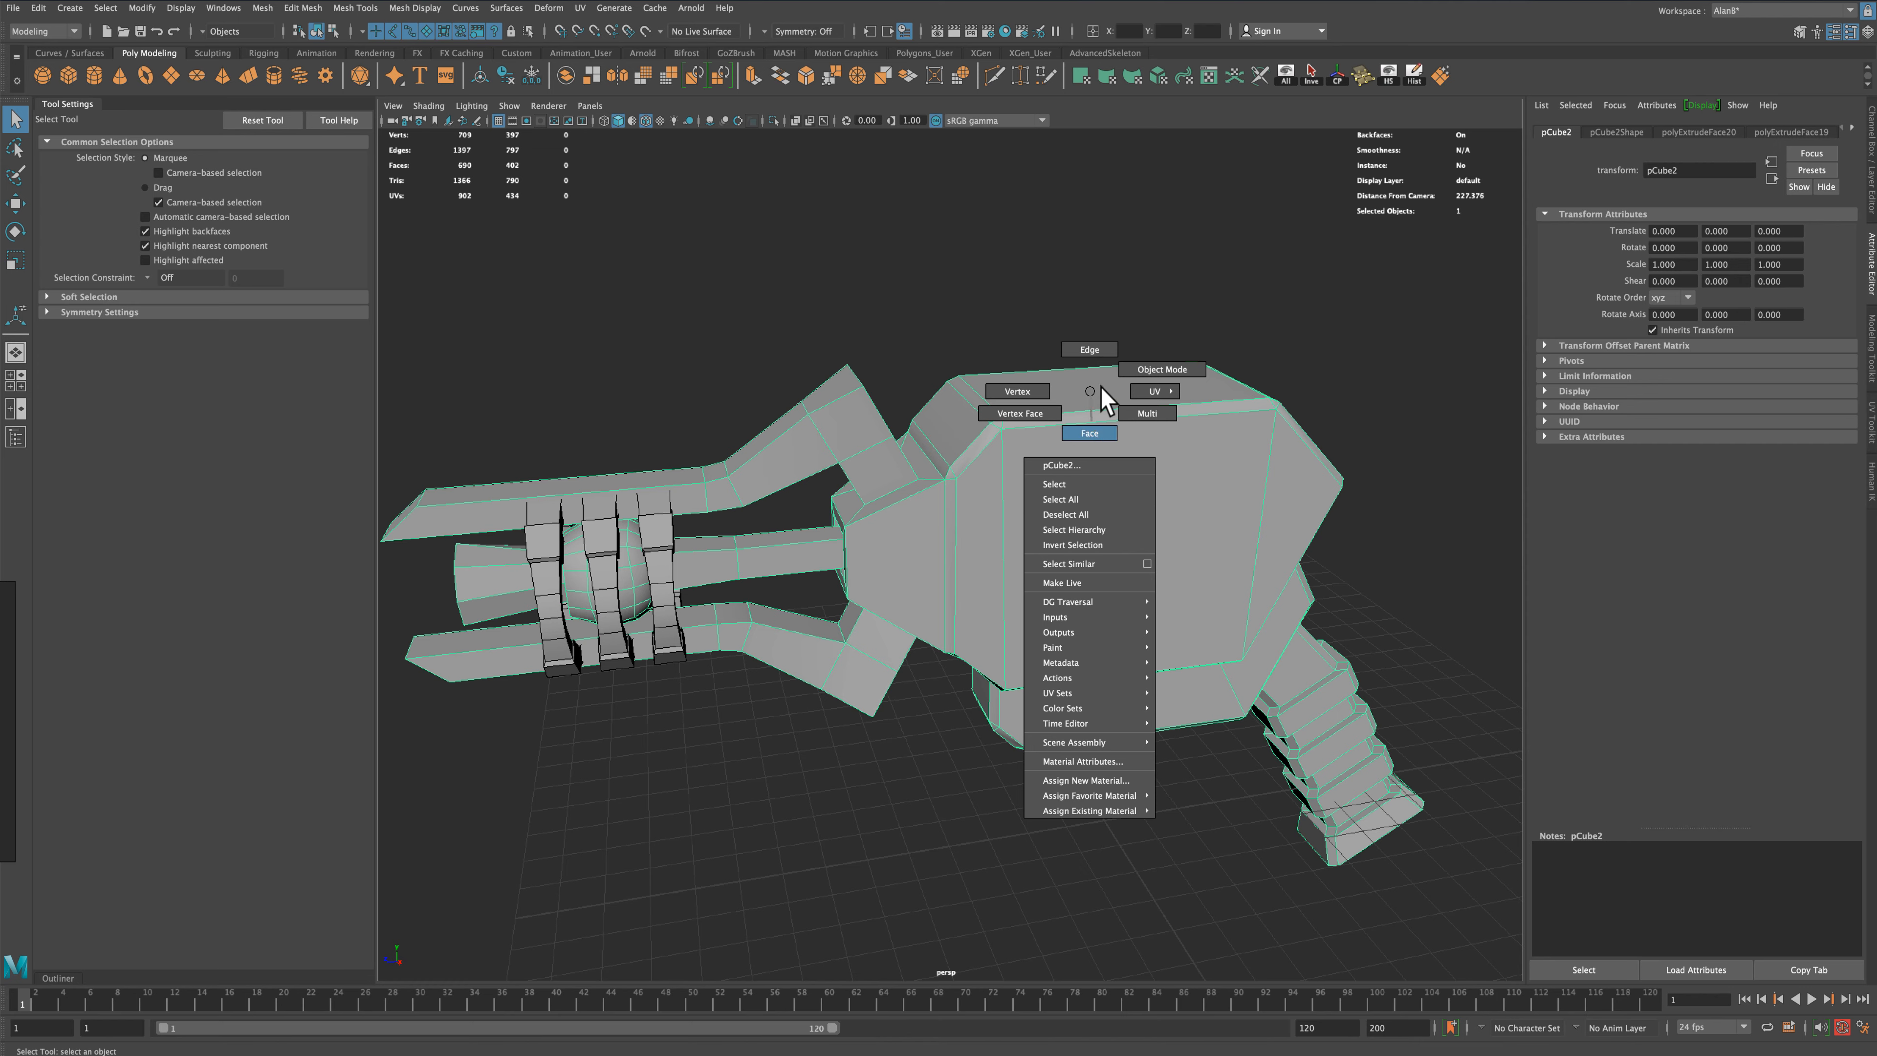
right_drag(1090, 391, 1090, 422)
click(1102, 379)
alt+drag(1264, 363, 1164, 355)
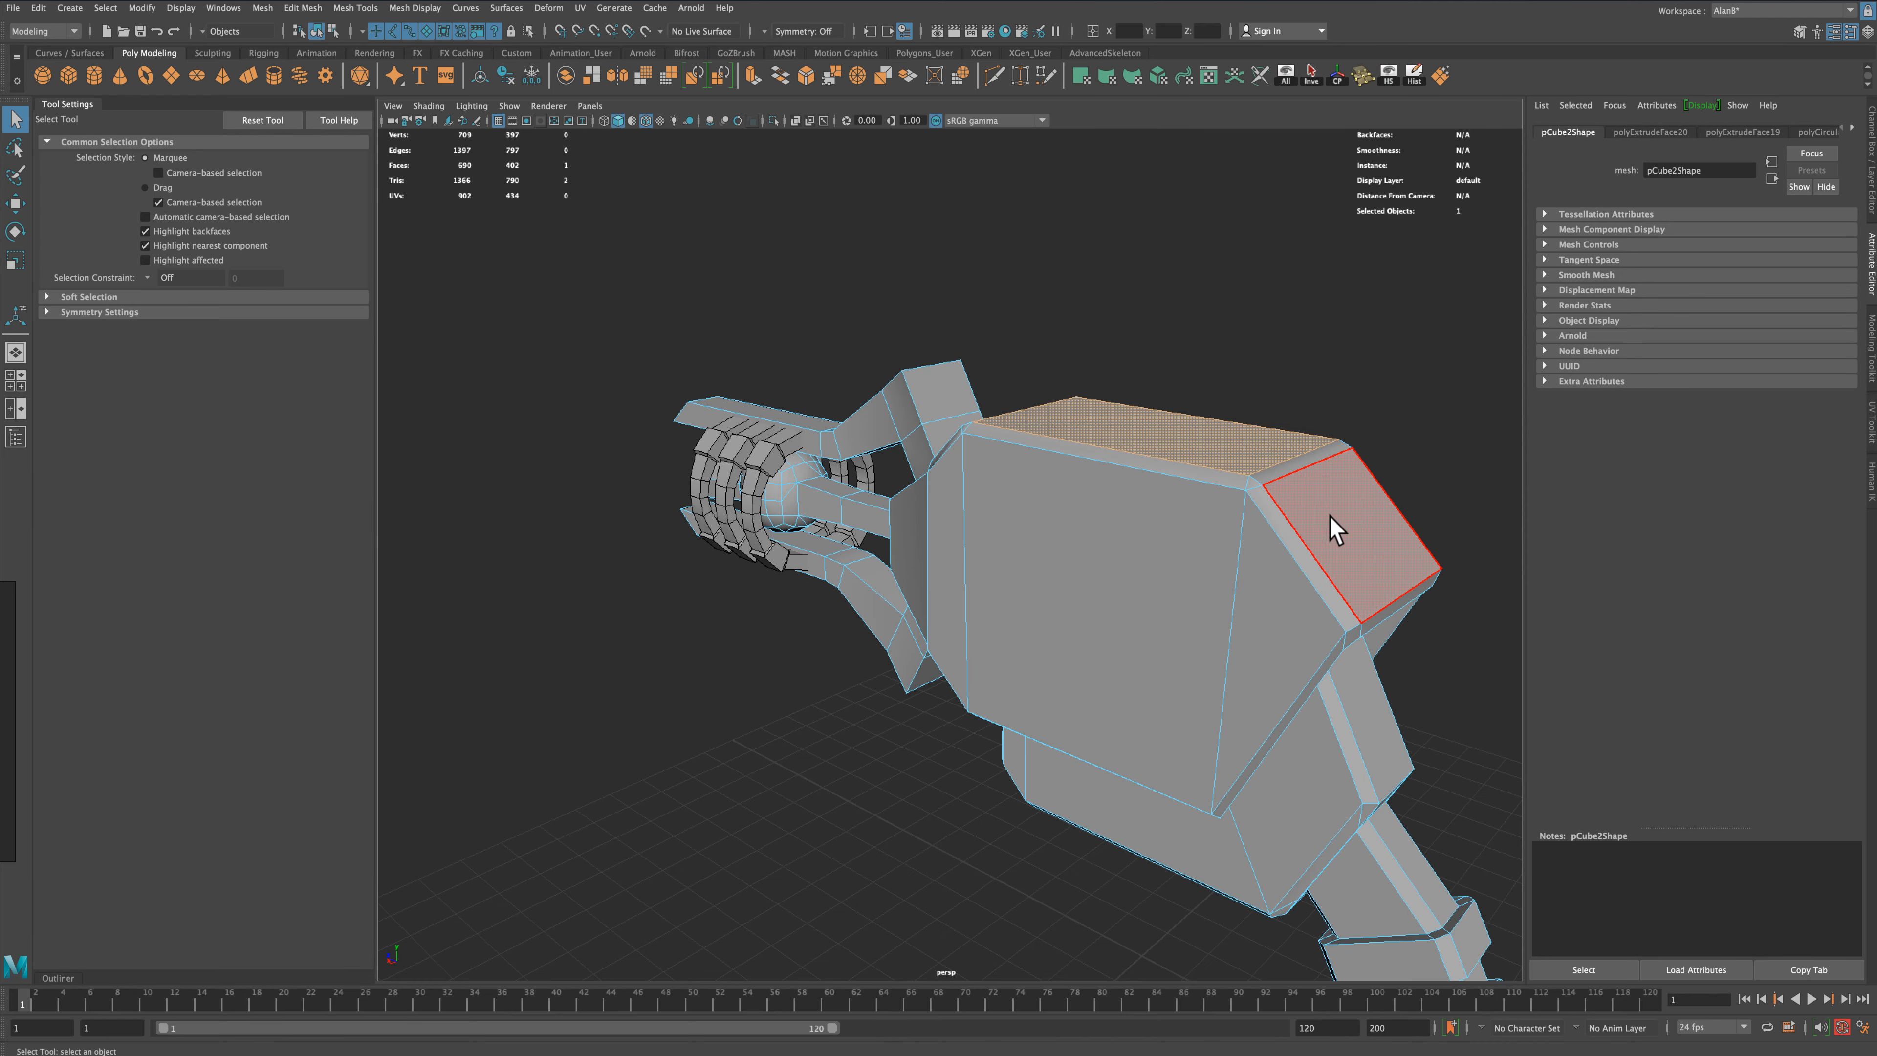
shift+click(1335, 529)
shift+click(1364, 451)
alt+drag(1371, 448, 1191, 399)
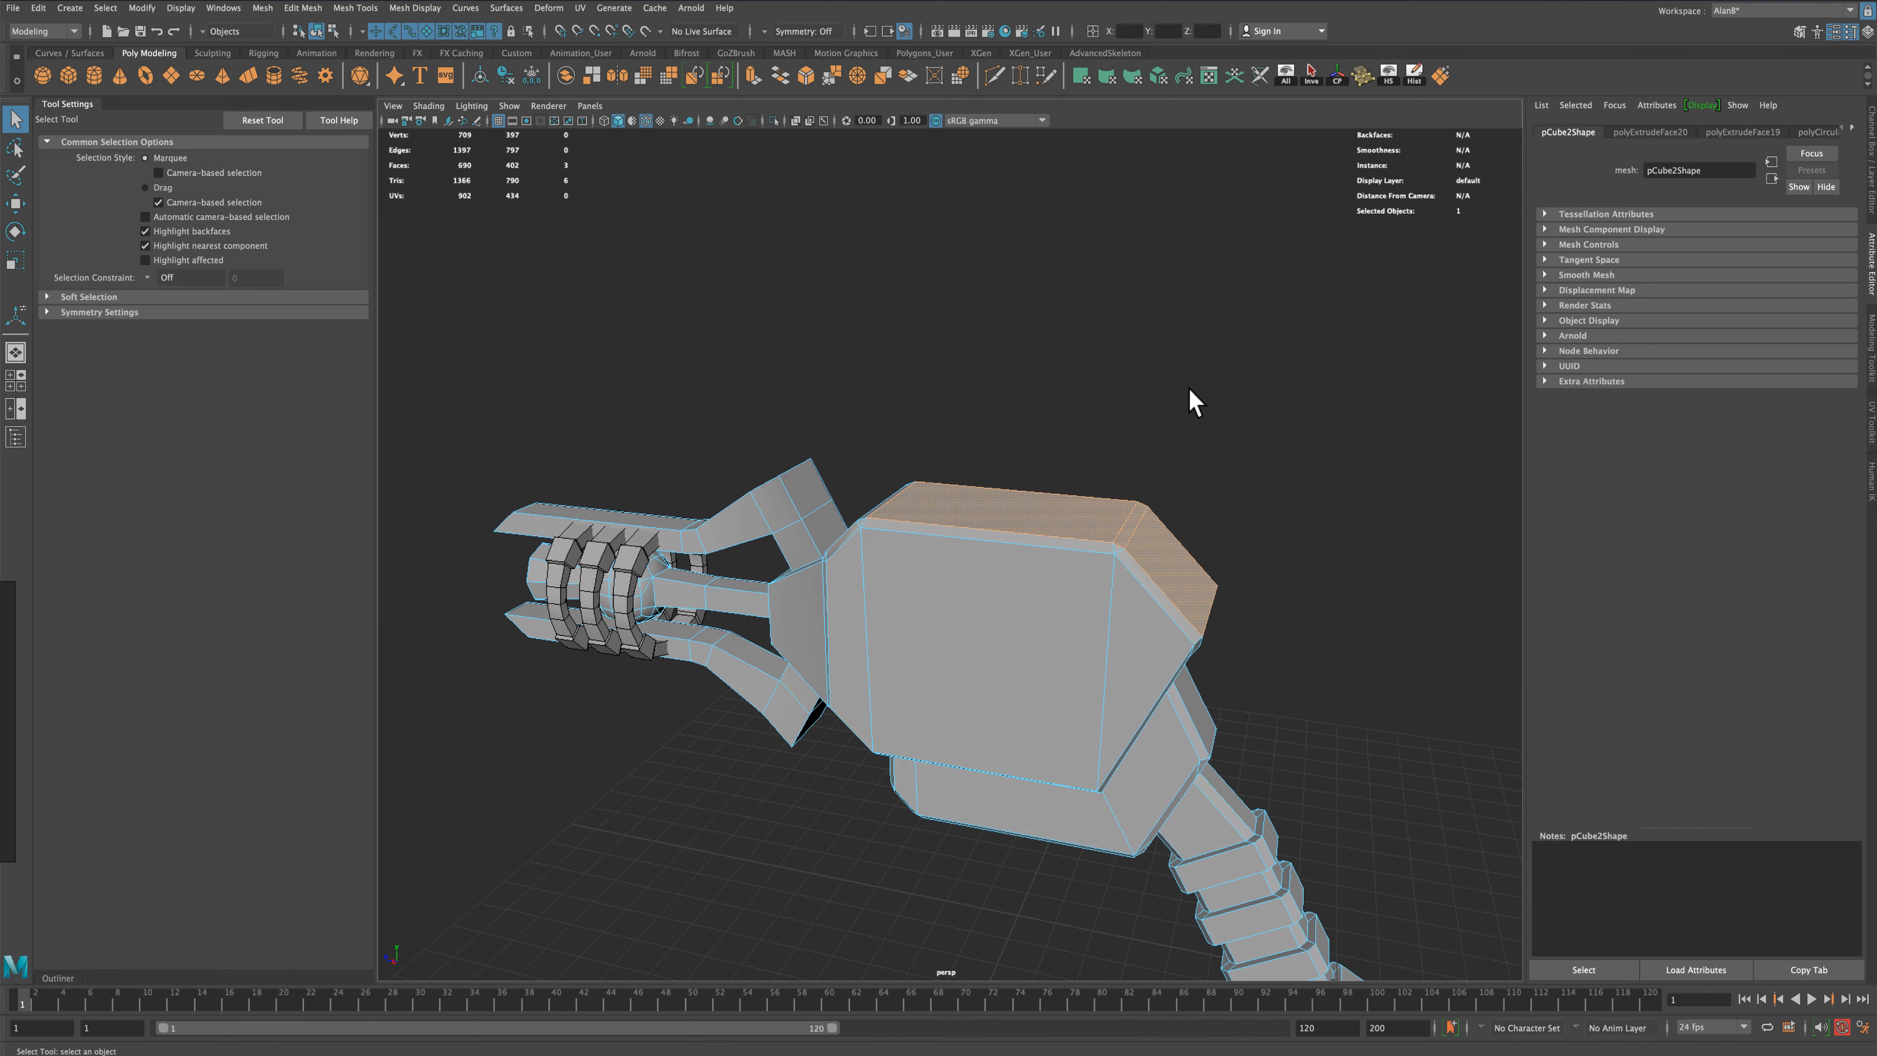
click(753, 75)
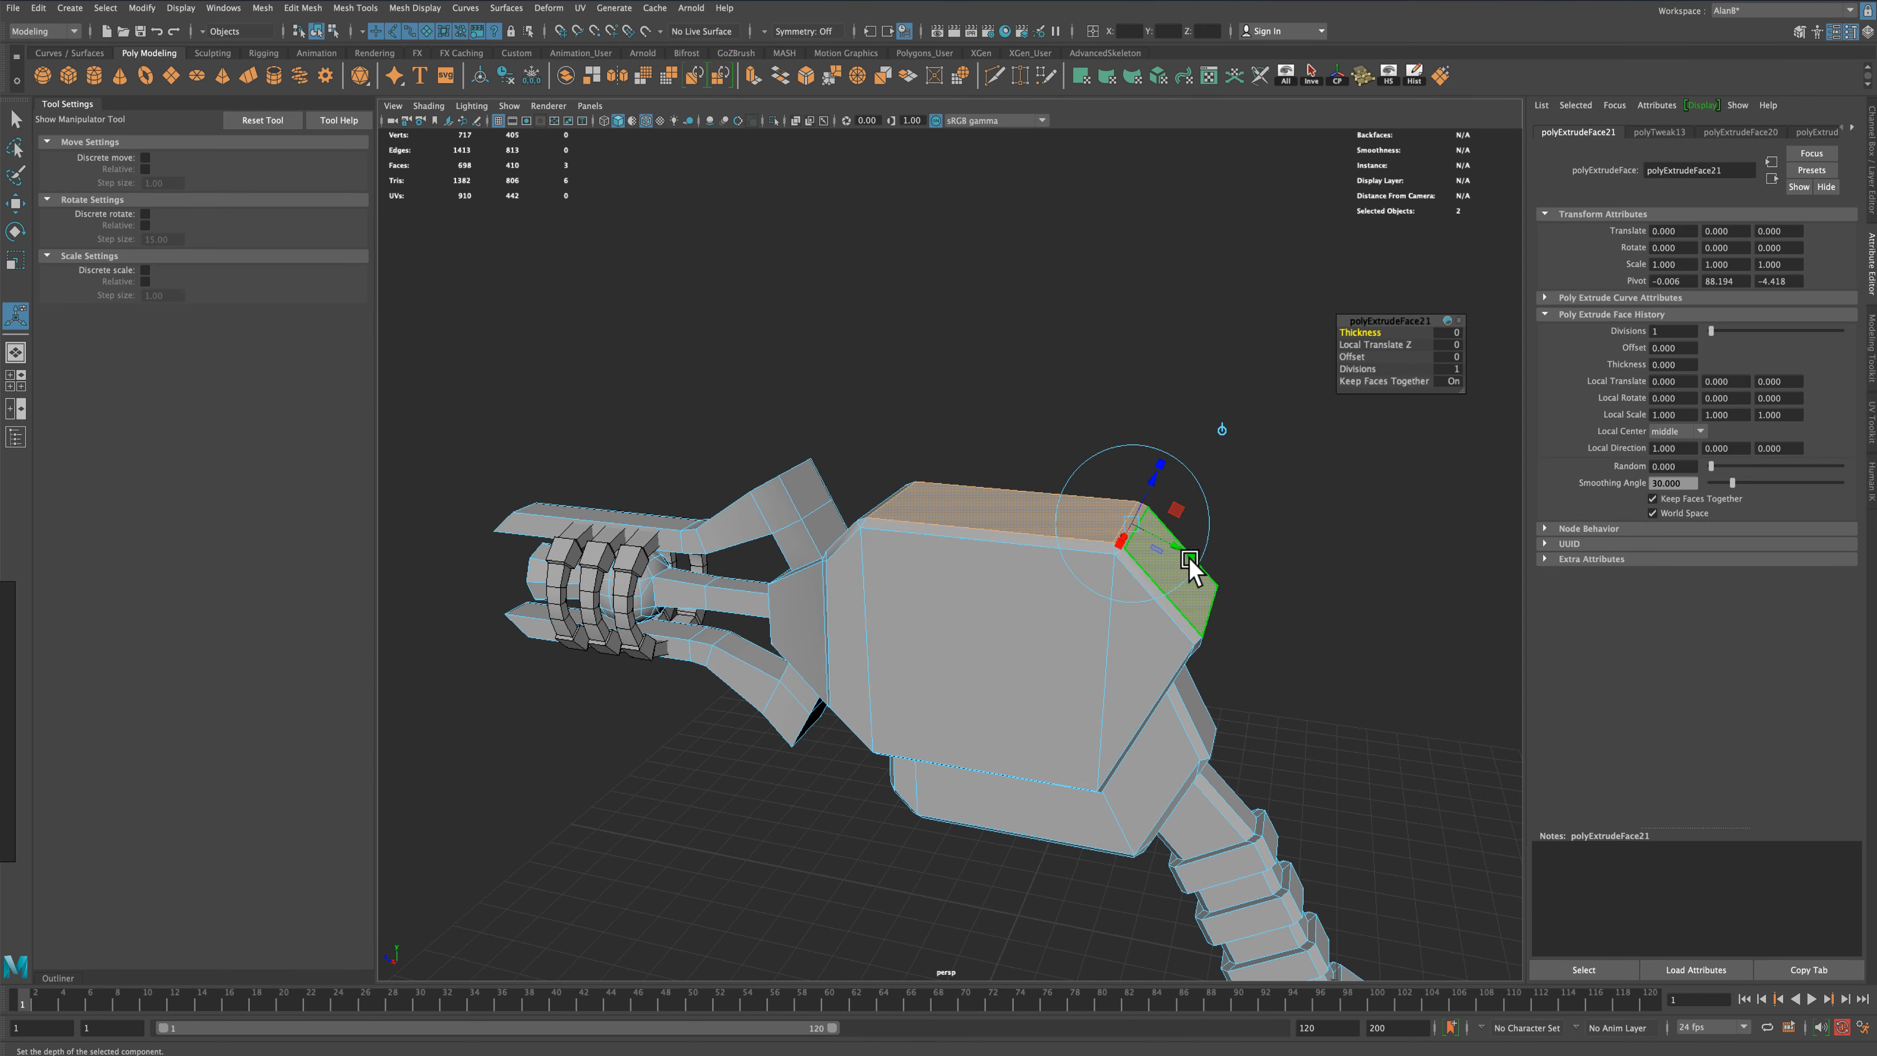
drag(1128, 527, 1227, 528)
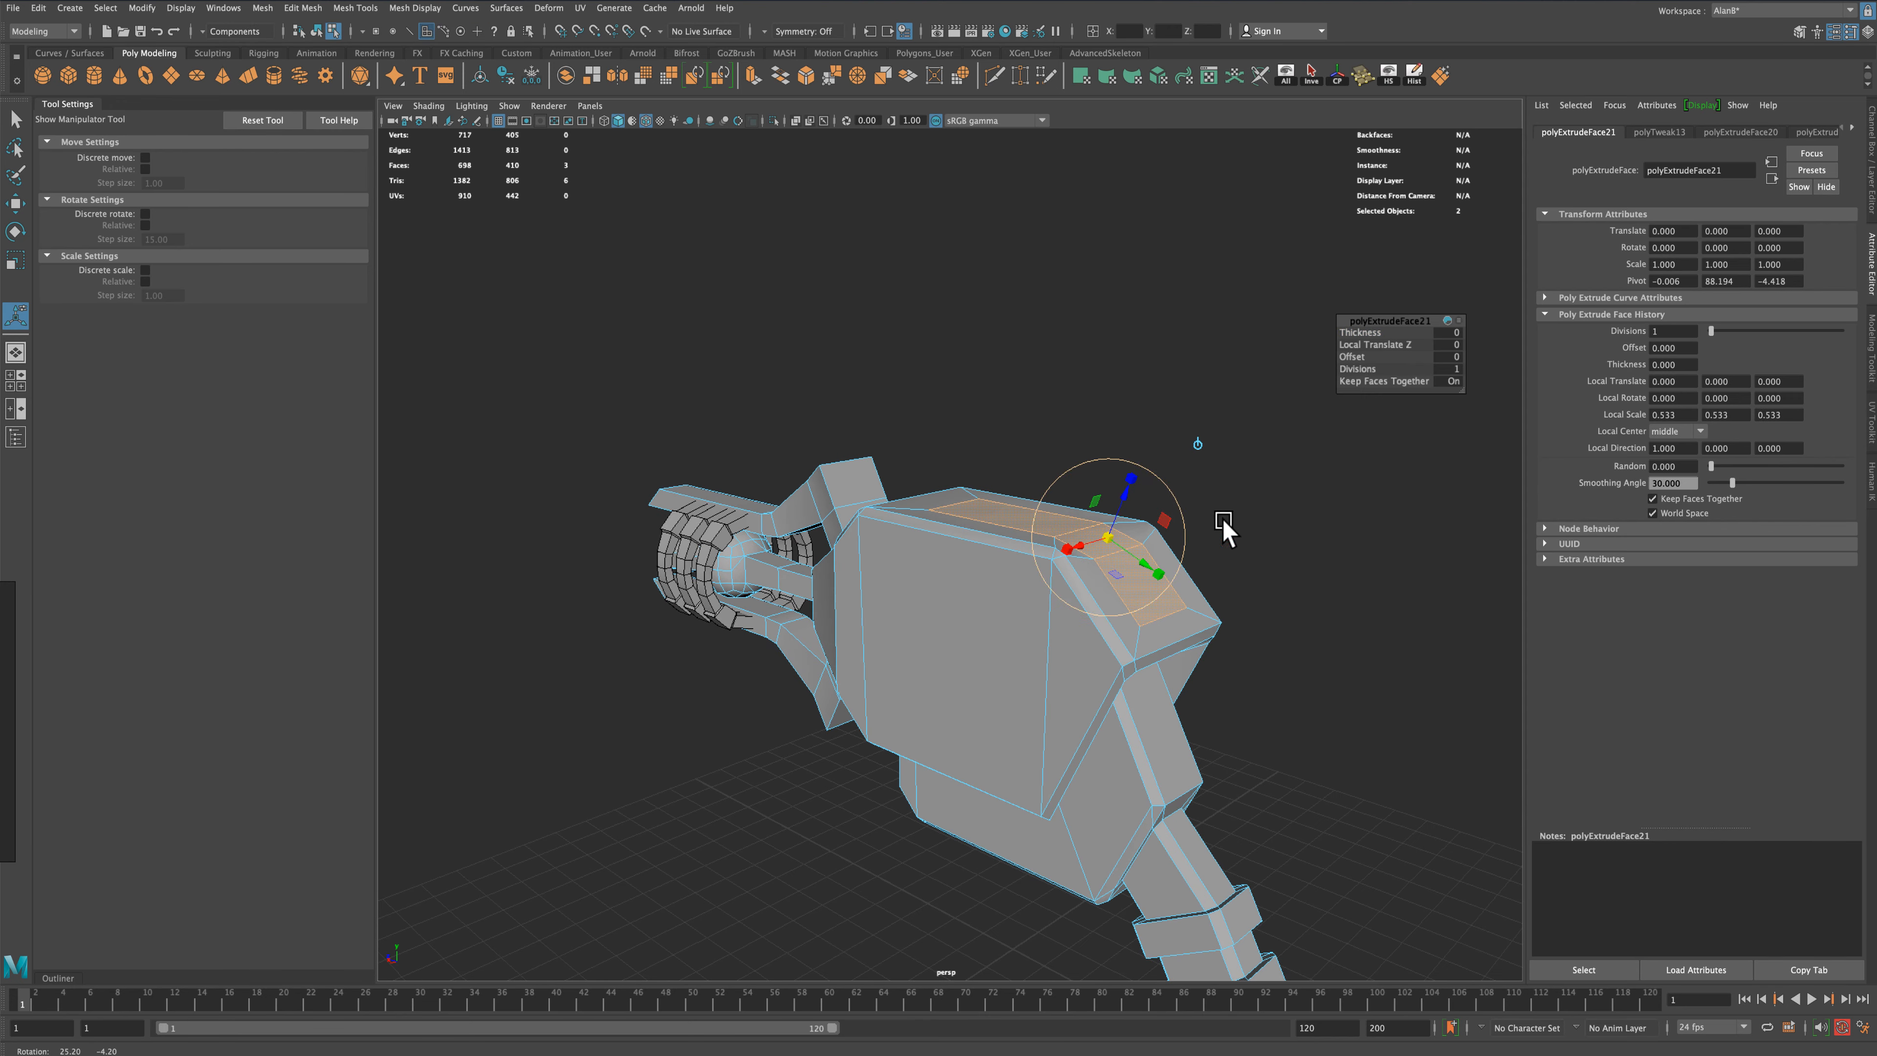
drag(1127, 497, 1150, 477)
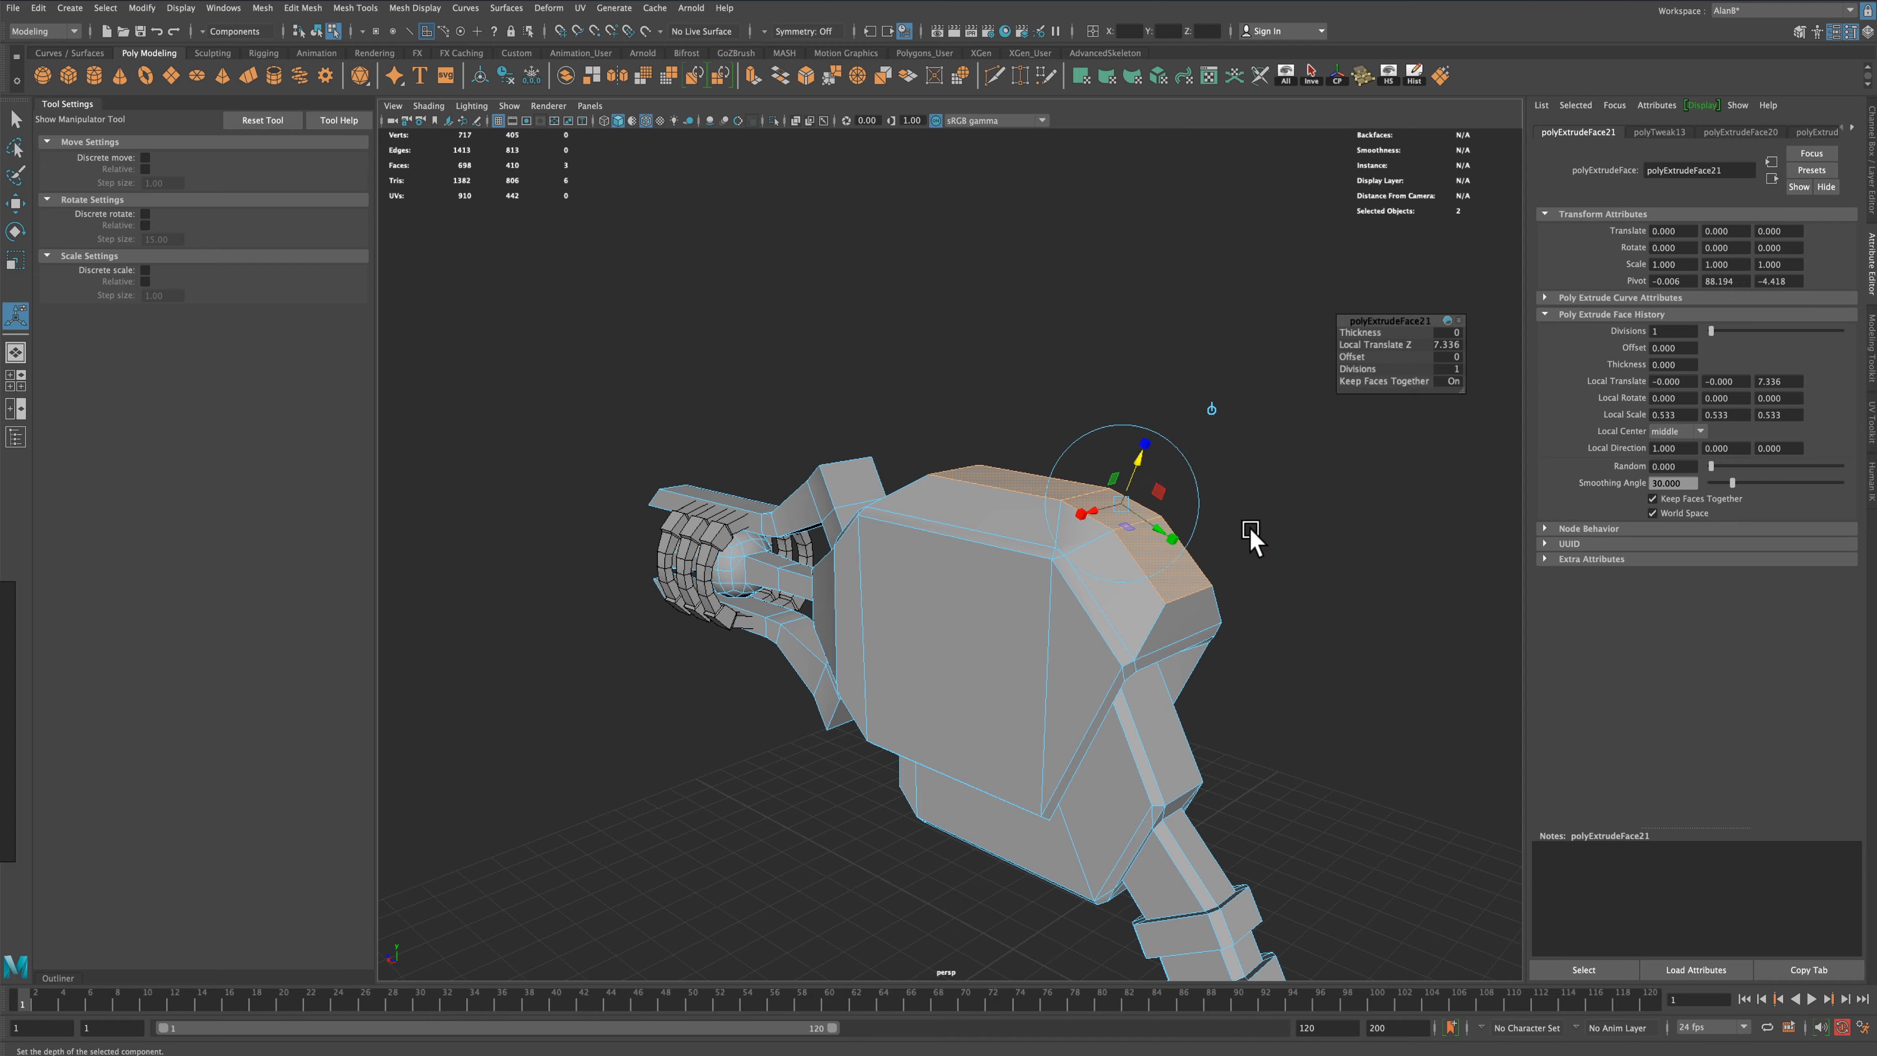
alt+drag(1249, 537, 1297, 624)
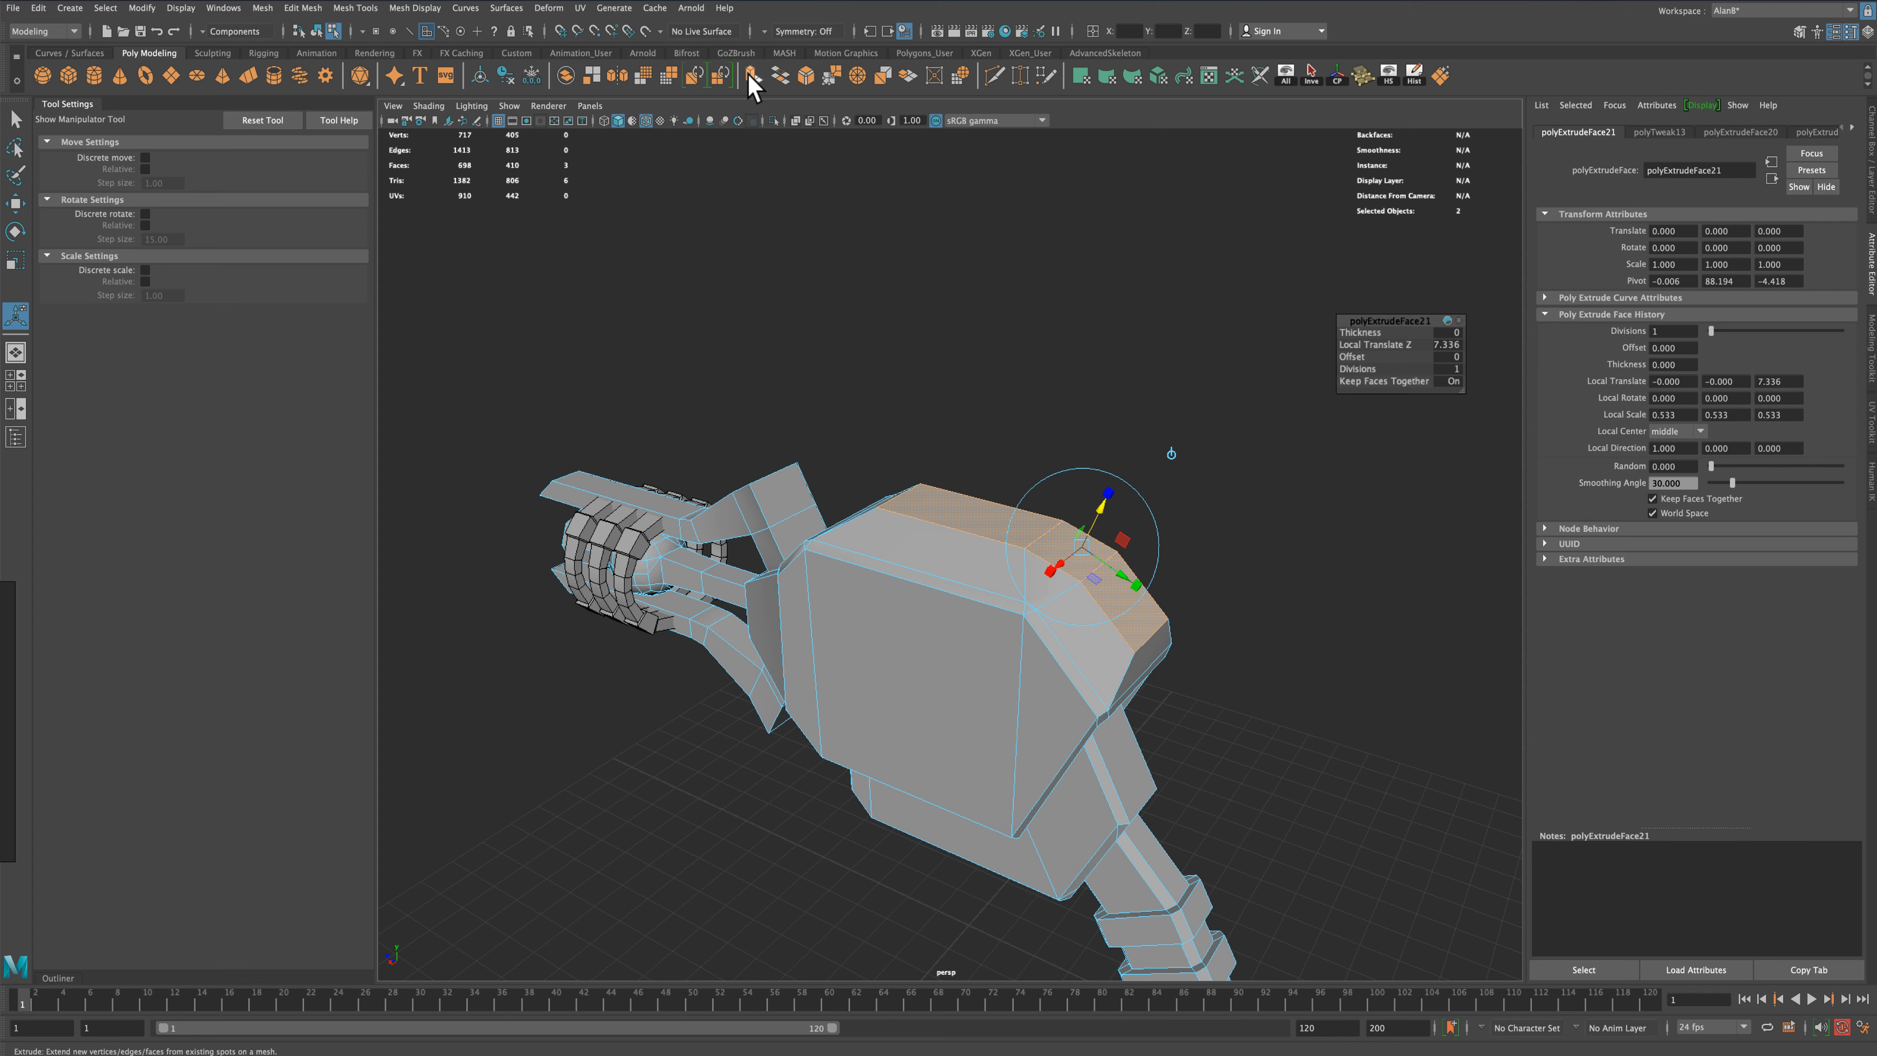
Inset the raised top faces with another extrusion, and extrude the inset faces outward 9.646 along local Z
key(ctrl+e)
click(1128, 582)
drag(1071, 550, 1052, 570)
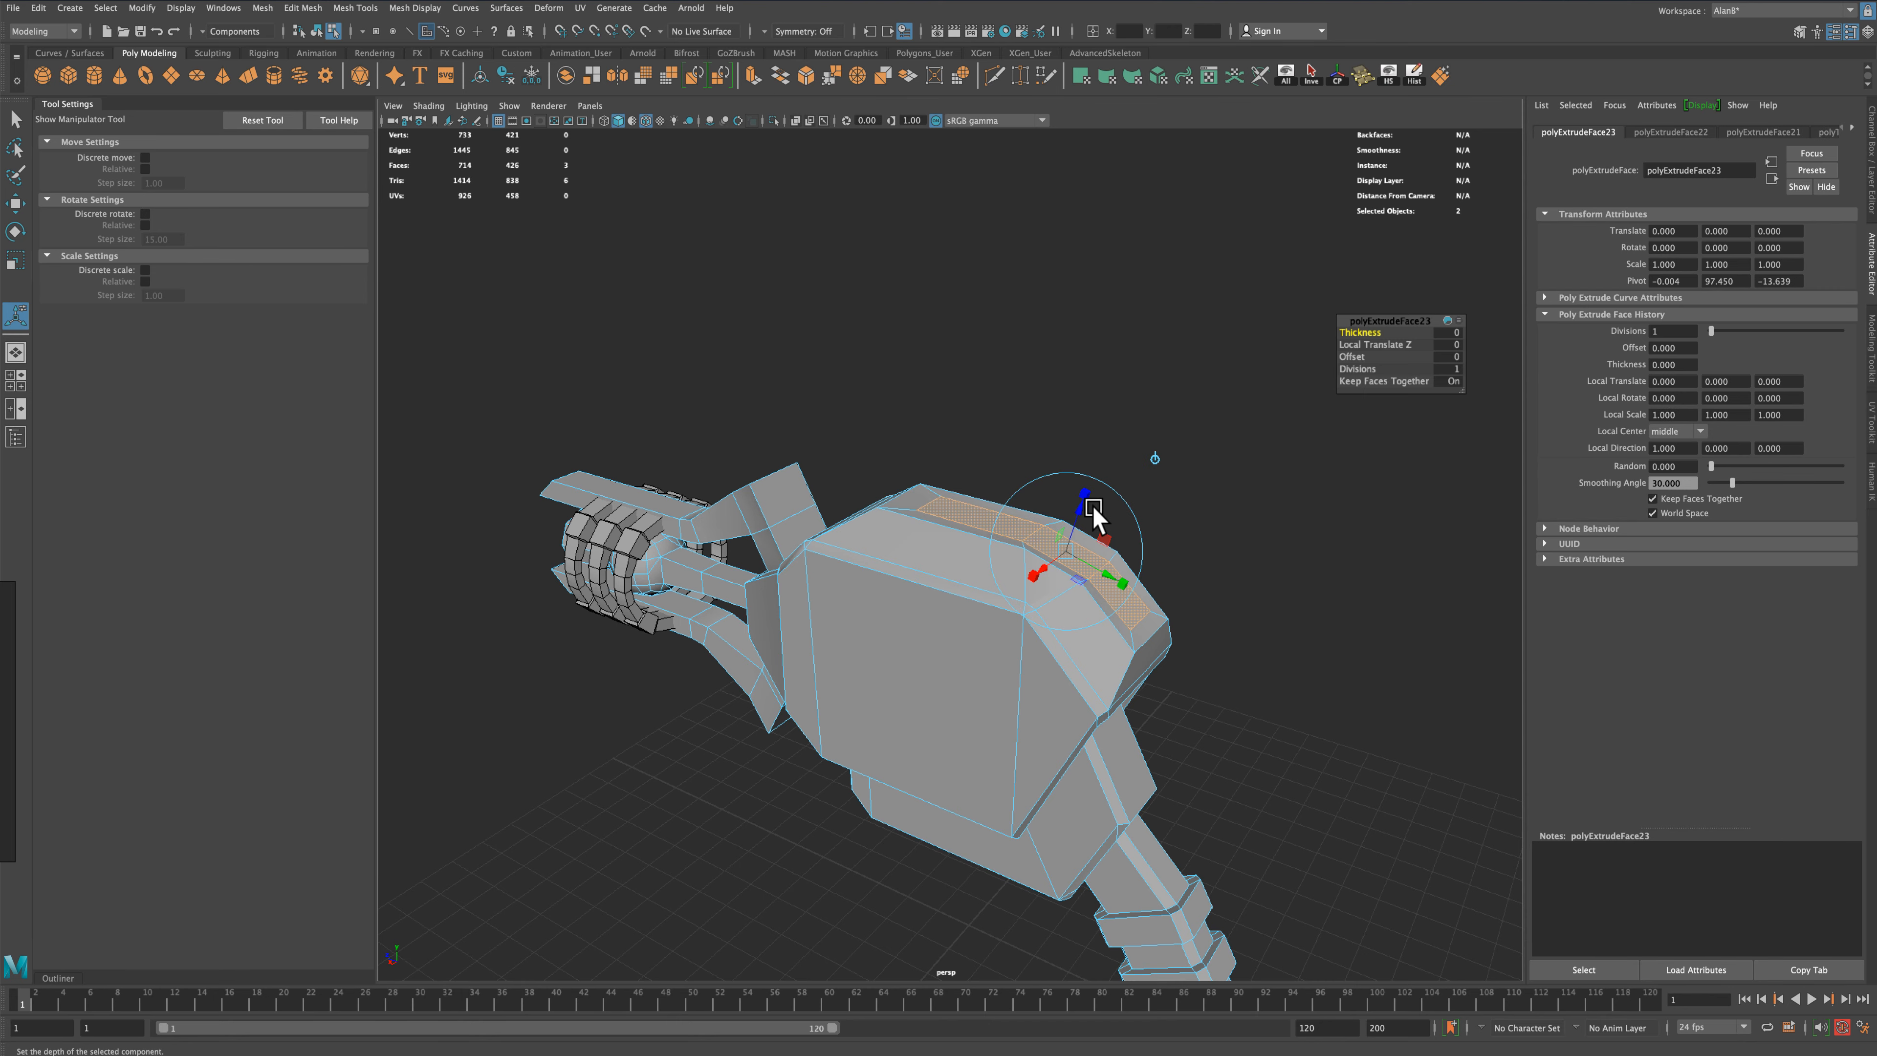
key(ctrl+e)
drag(1082, 511, 1098, 470)
In the side view, move the front upper corner vertices of the raised block backward and slightly down to slope its front
key(space)
key(space)
scroll(1299, 732, down, 2)
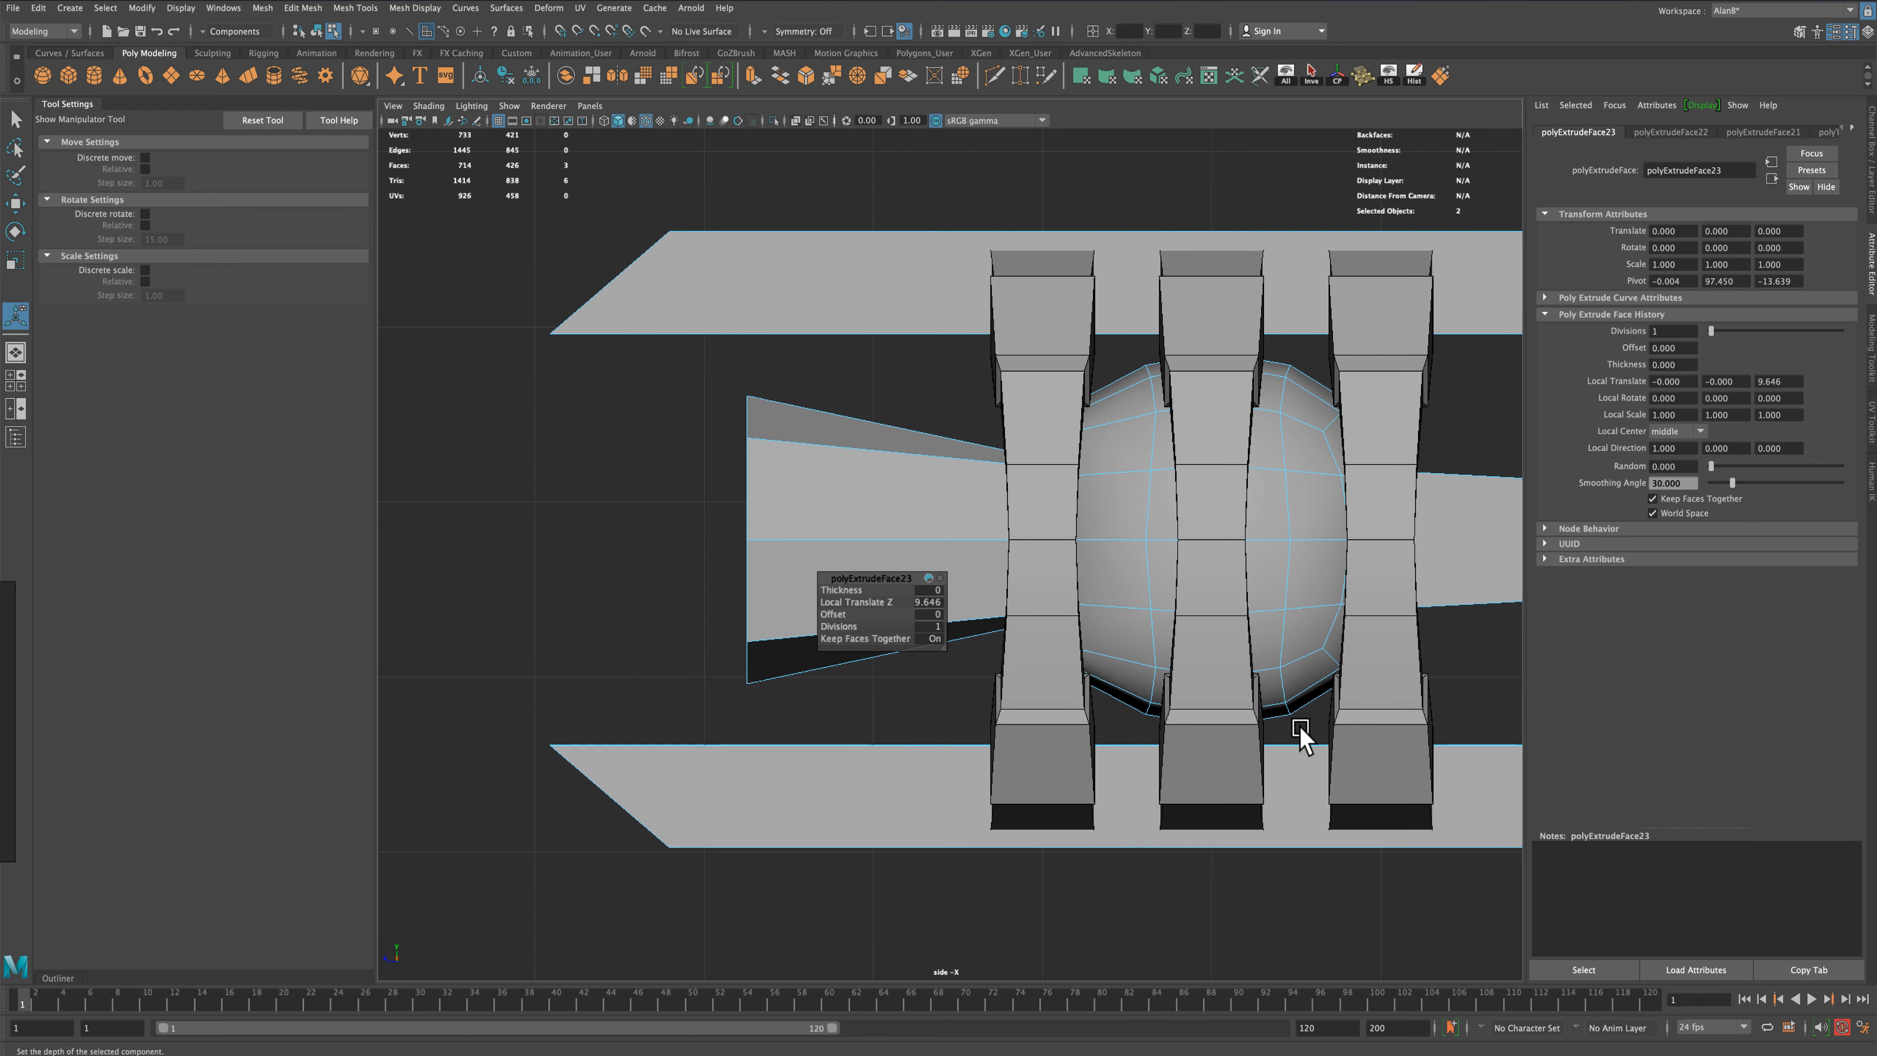
scroll(1300, 732, down, 5)
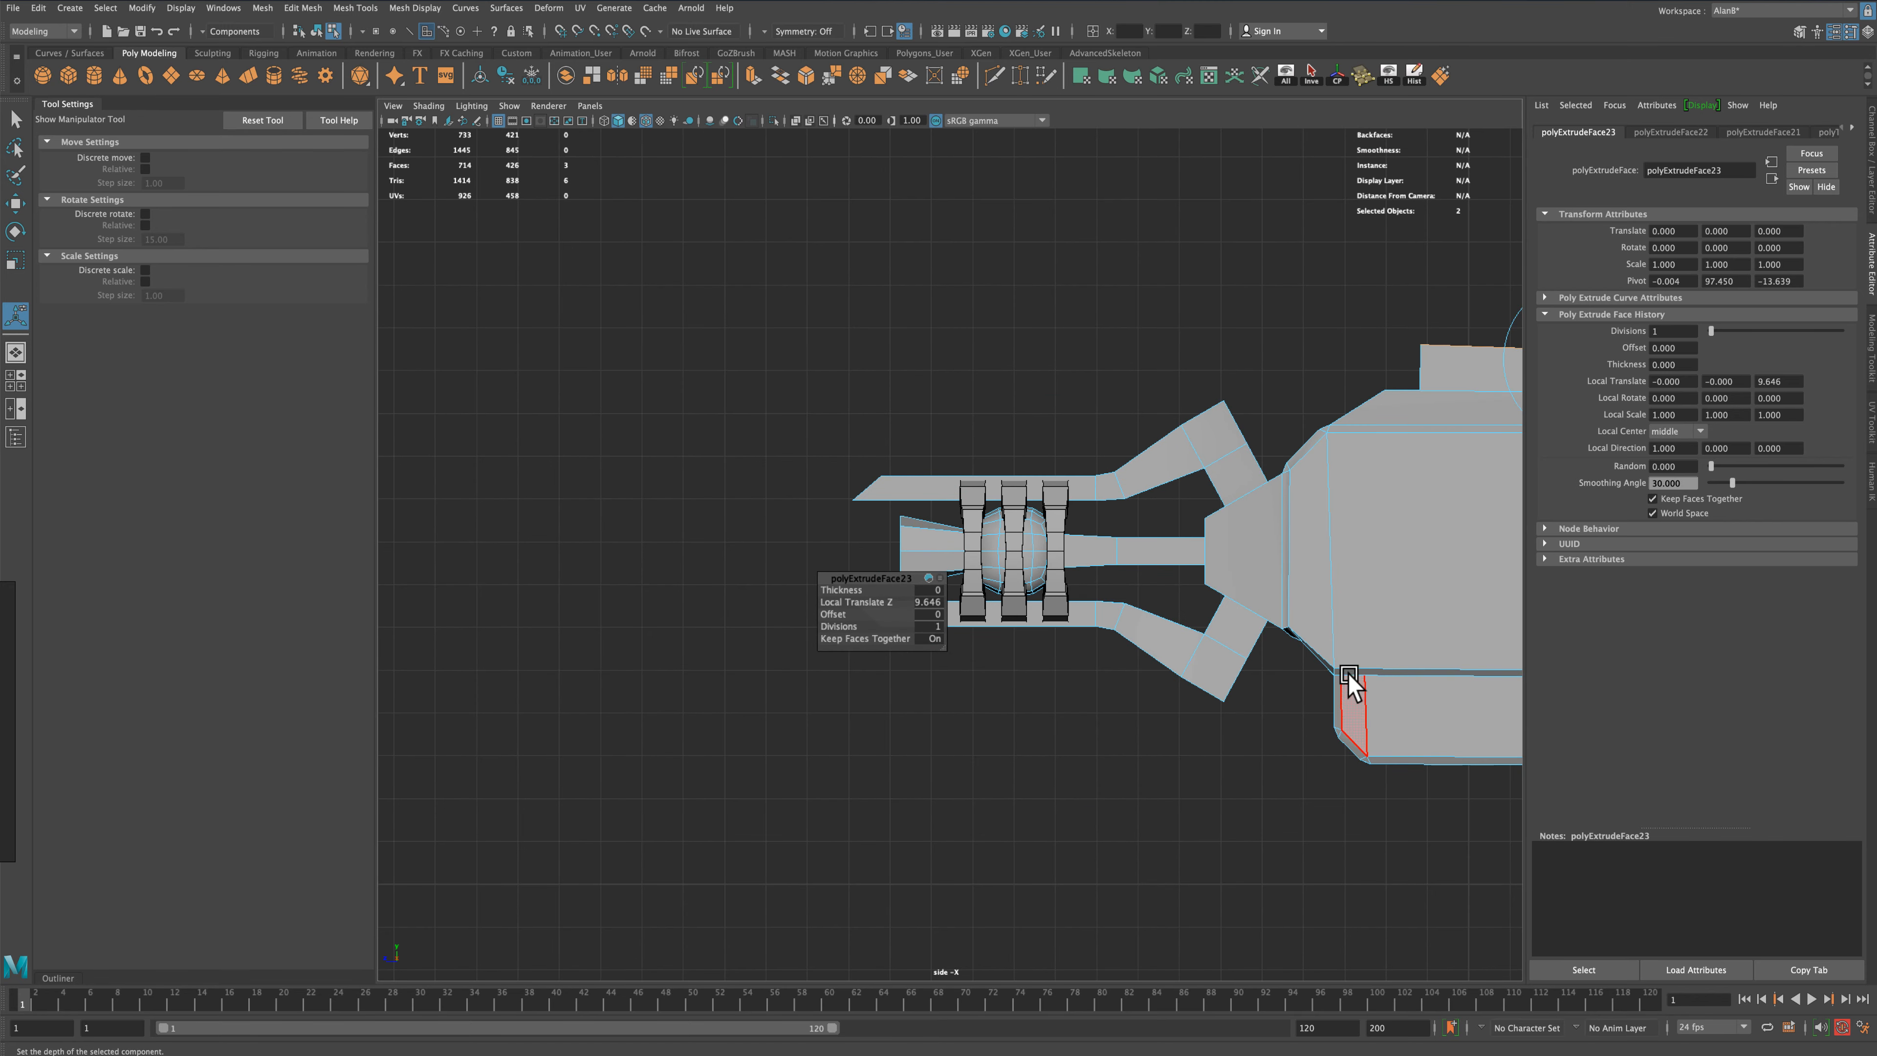
scroll(1172, 713, up, 5)
right_drag(1205, 626, 1128, 627)
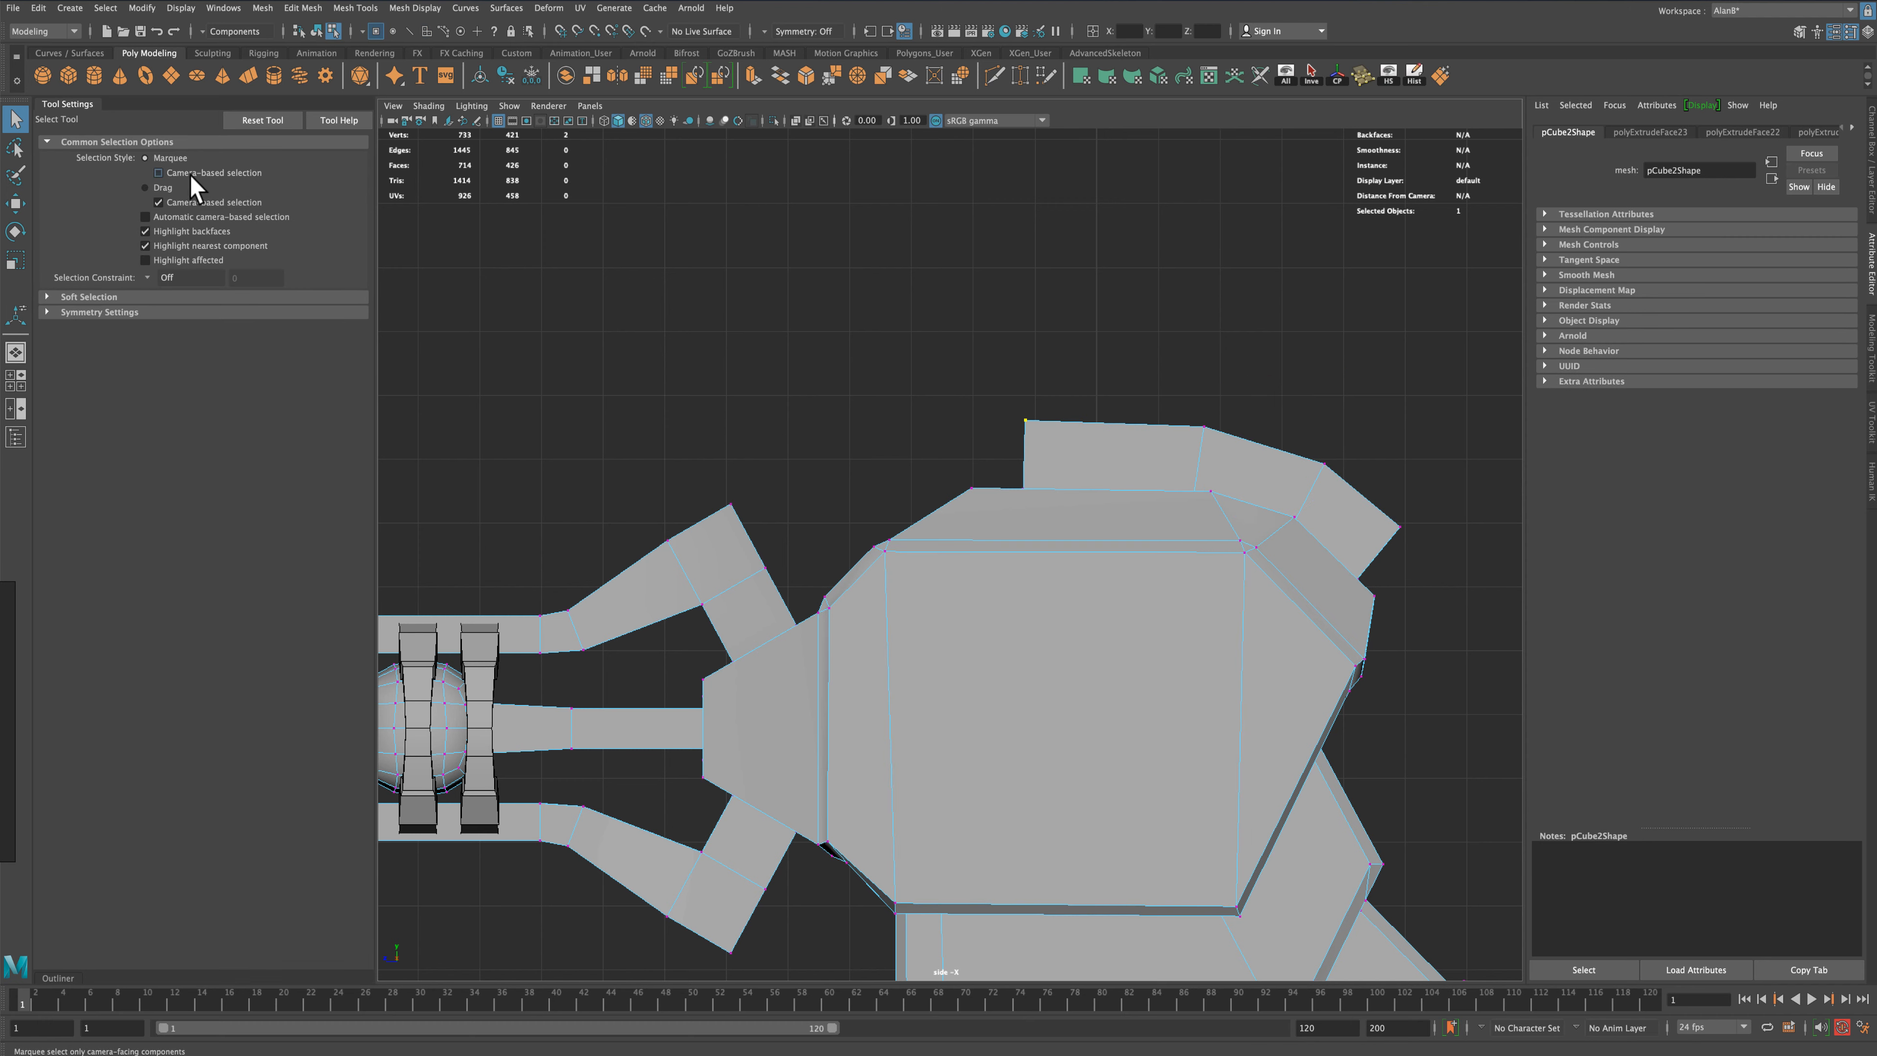
click(15, 206)
middle_drag(969, 369, 1035, 390)
Pull the raised block's rear corner vertices inward, nudge its two upper vertex pairs to round the profile, and return to object mode in perspective
drag(1353, 453, 1440, 573)
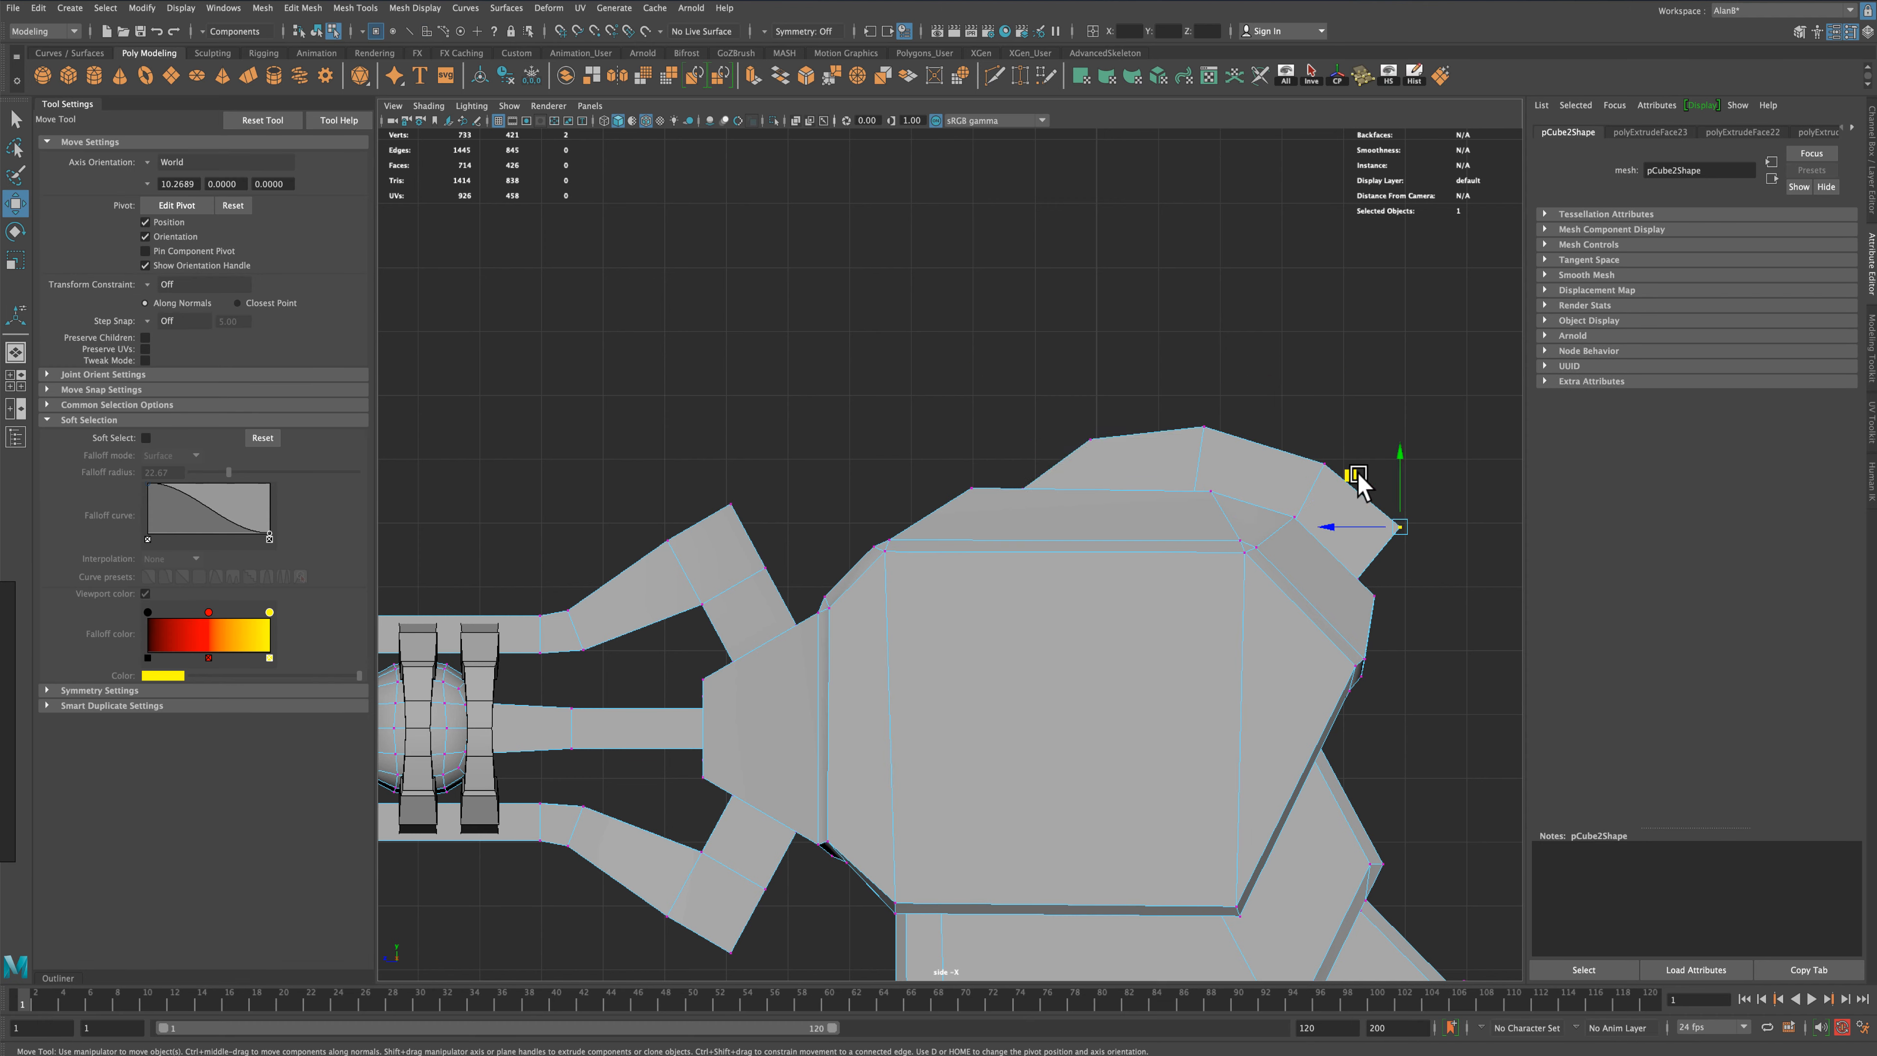
middle_drag(1350, 475, 1262, 422)
click(1211, 426)
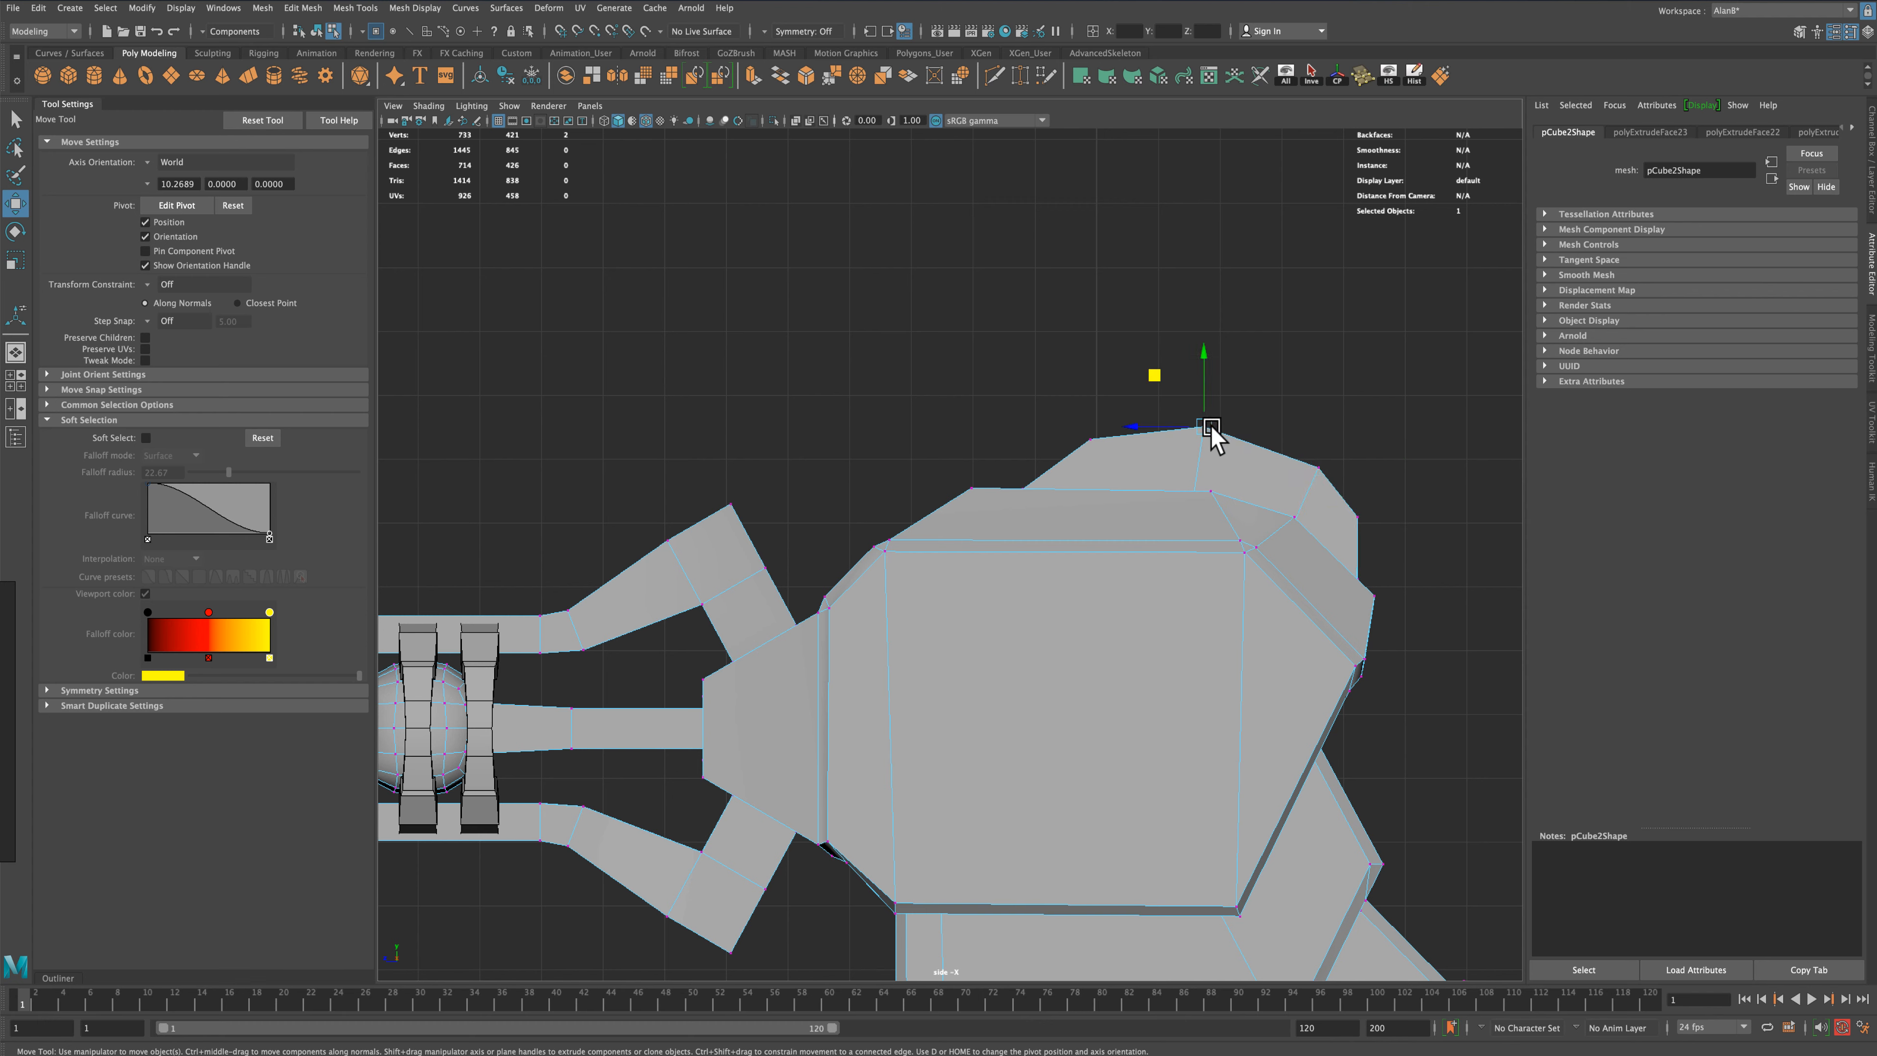
middle_drag(1163, 370, 1164, 379)
click(1318, 468)
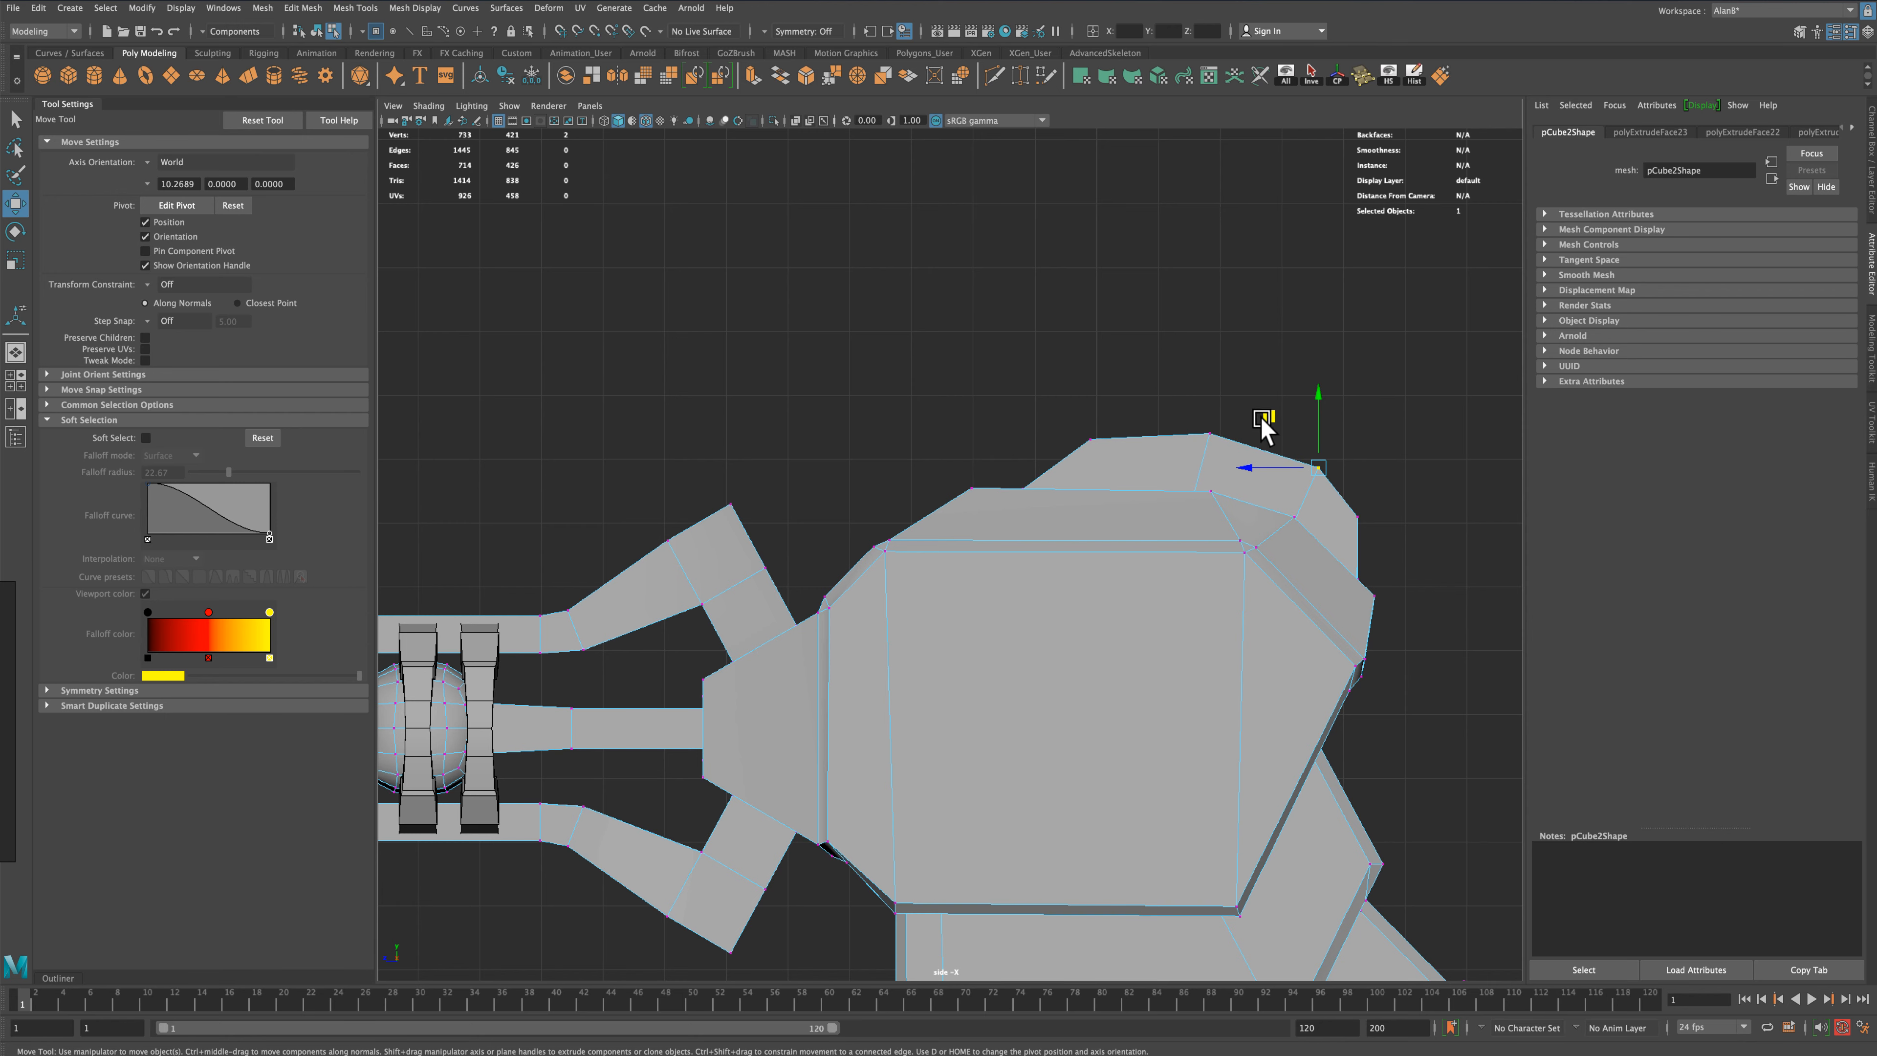
middle_drag(1265, 424, 1261, 420)
right_drag(1281, 589, 1334, 563)
key(space)
key(space)
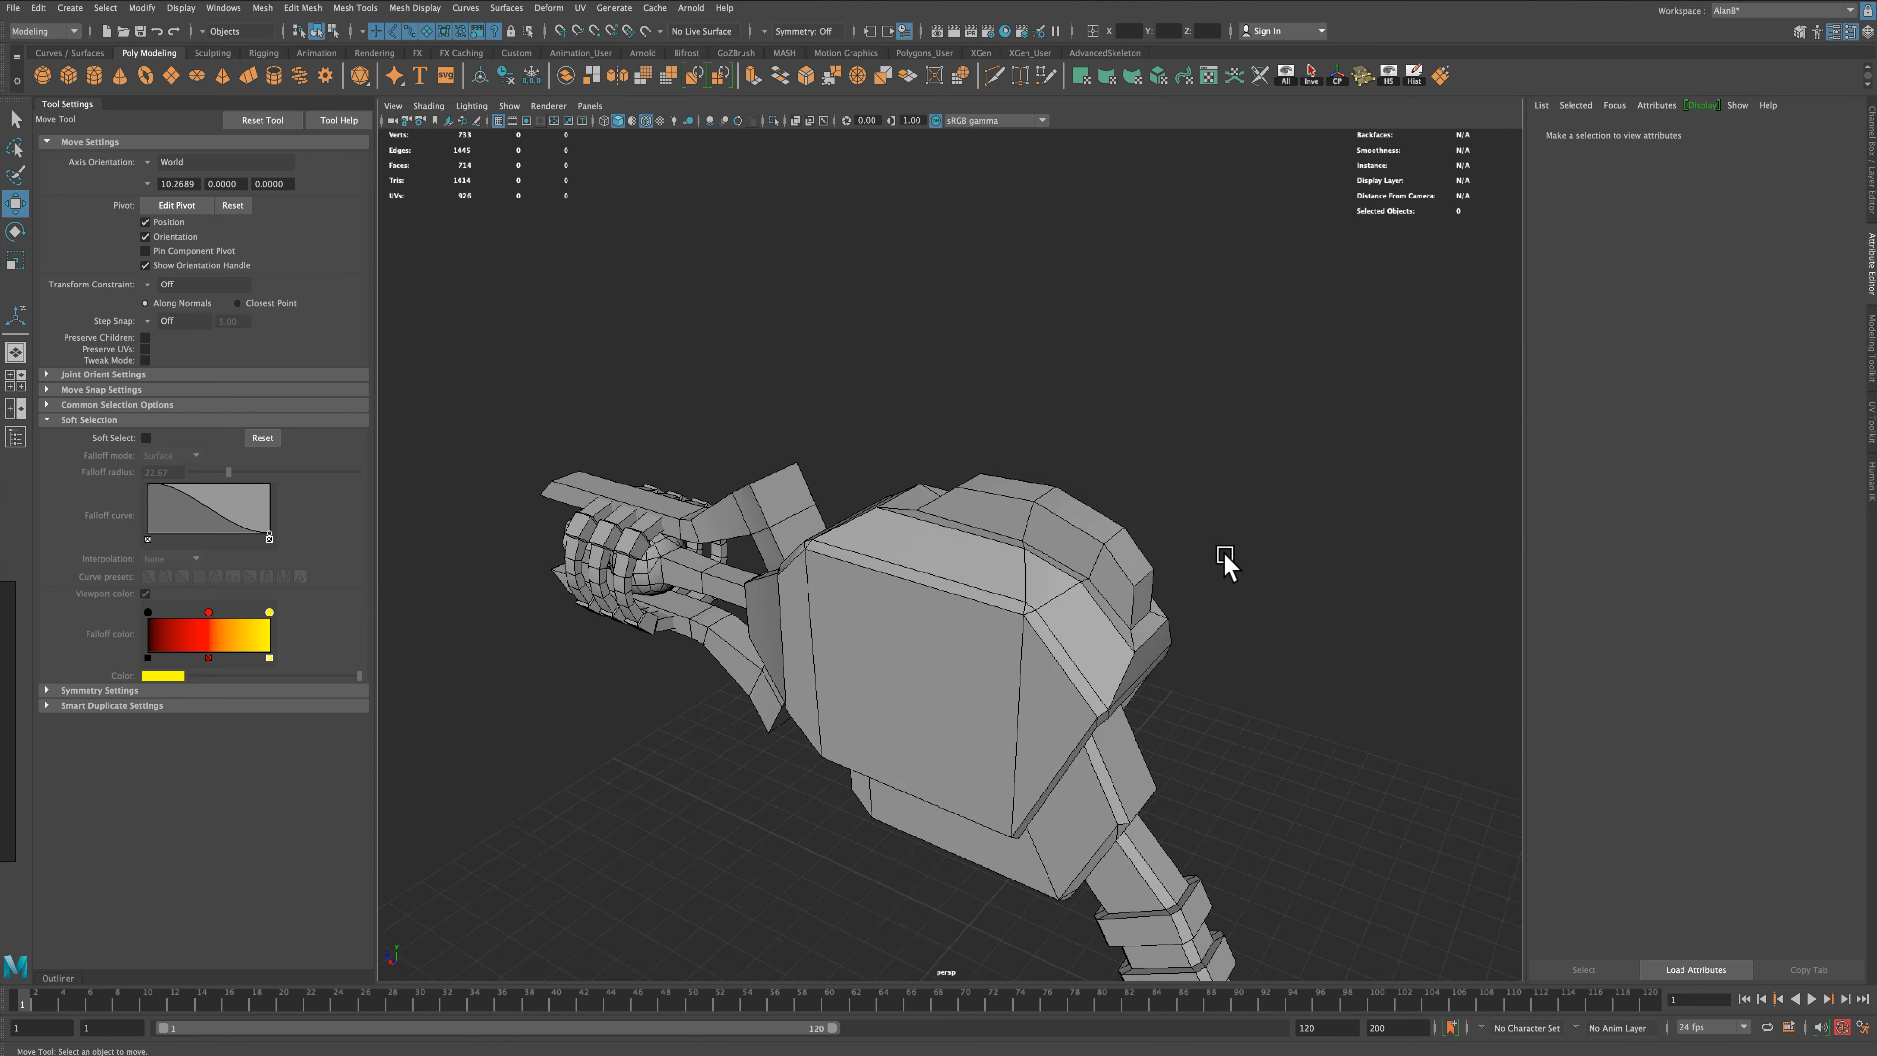
Scale the raised block's top faces narrower along the X axis, and return to object mode
scroll(1219, 628, down, 3)
alt+drag(1212, 700, 942, 485)
scroll(1283, 672, up, 3)
right_click(965, 536)
click(969, 527)
alt+drag(1207, 516, 1132, 482)
click(15, 260)
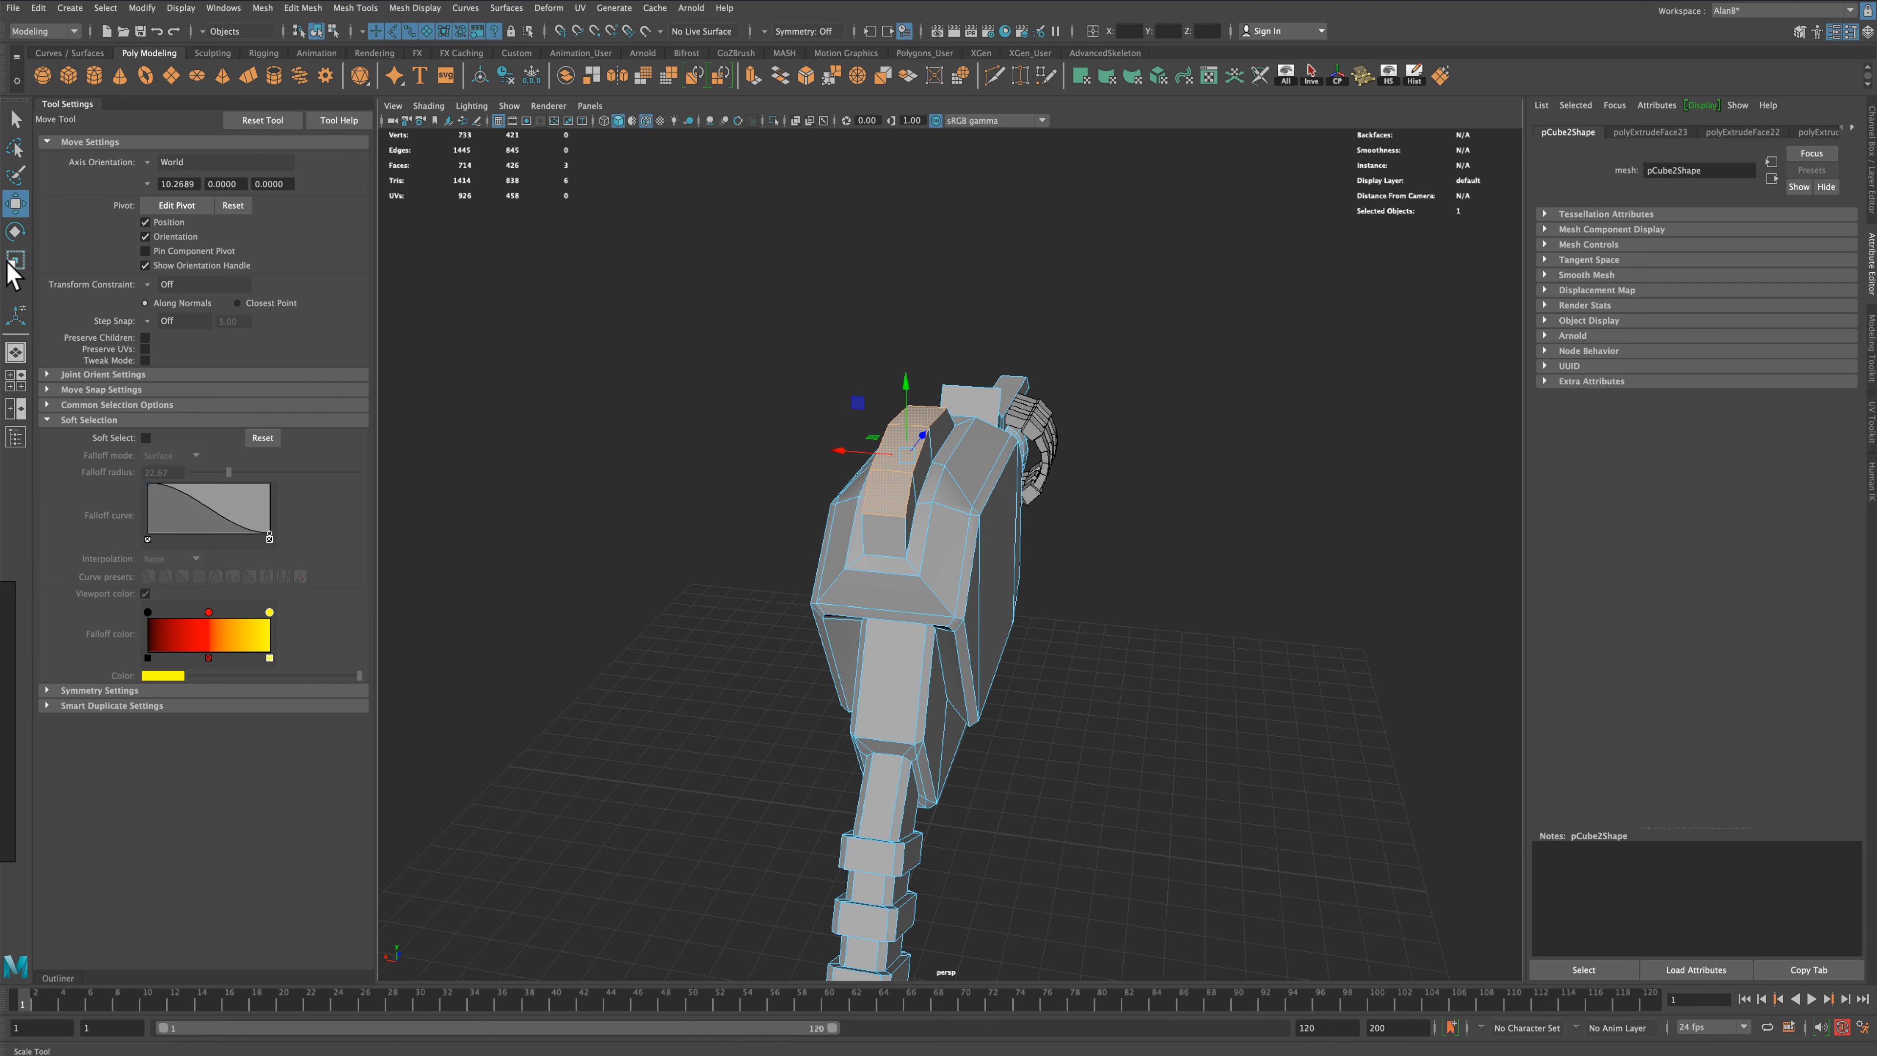
drag(834, 453, 872, 456)
alt+drag(872, 459, 665, 444)
click(15, 118)
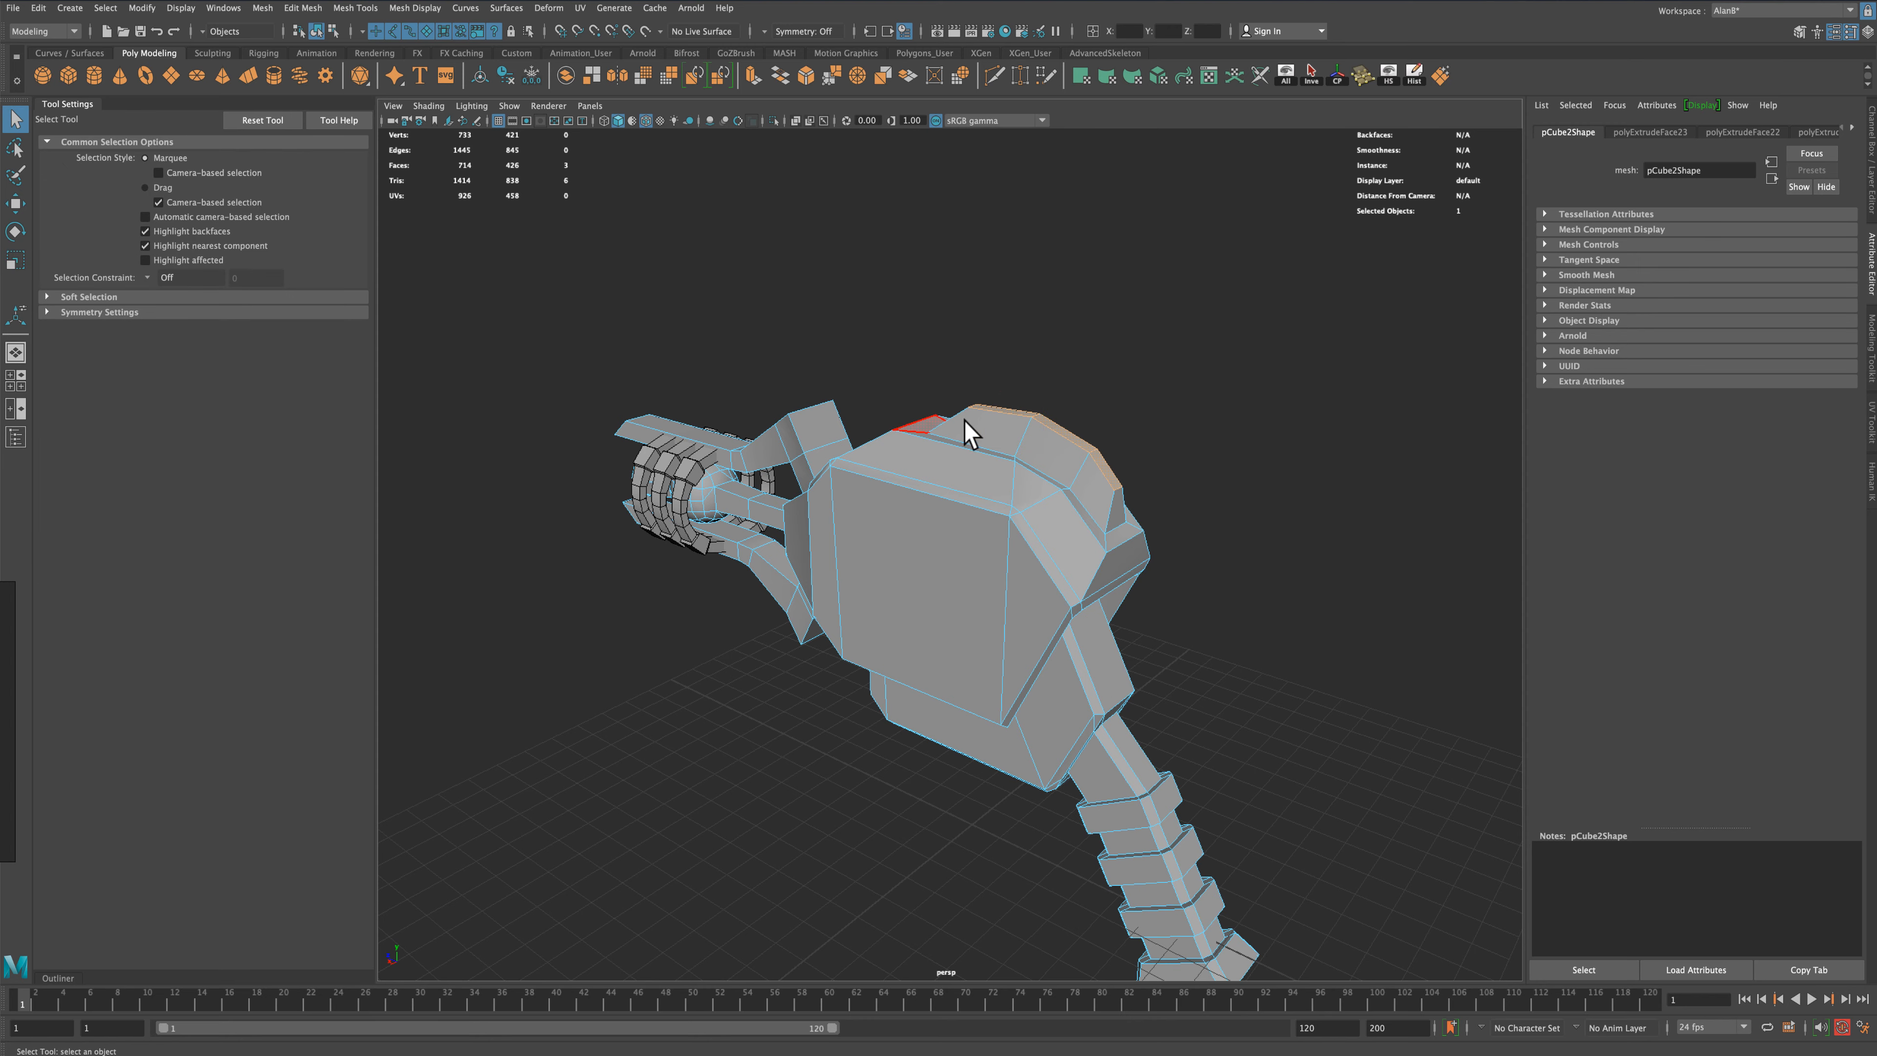
right_drag(1043, 454, 1109, 436)
click(1289, 577)
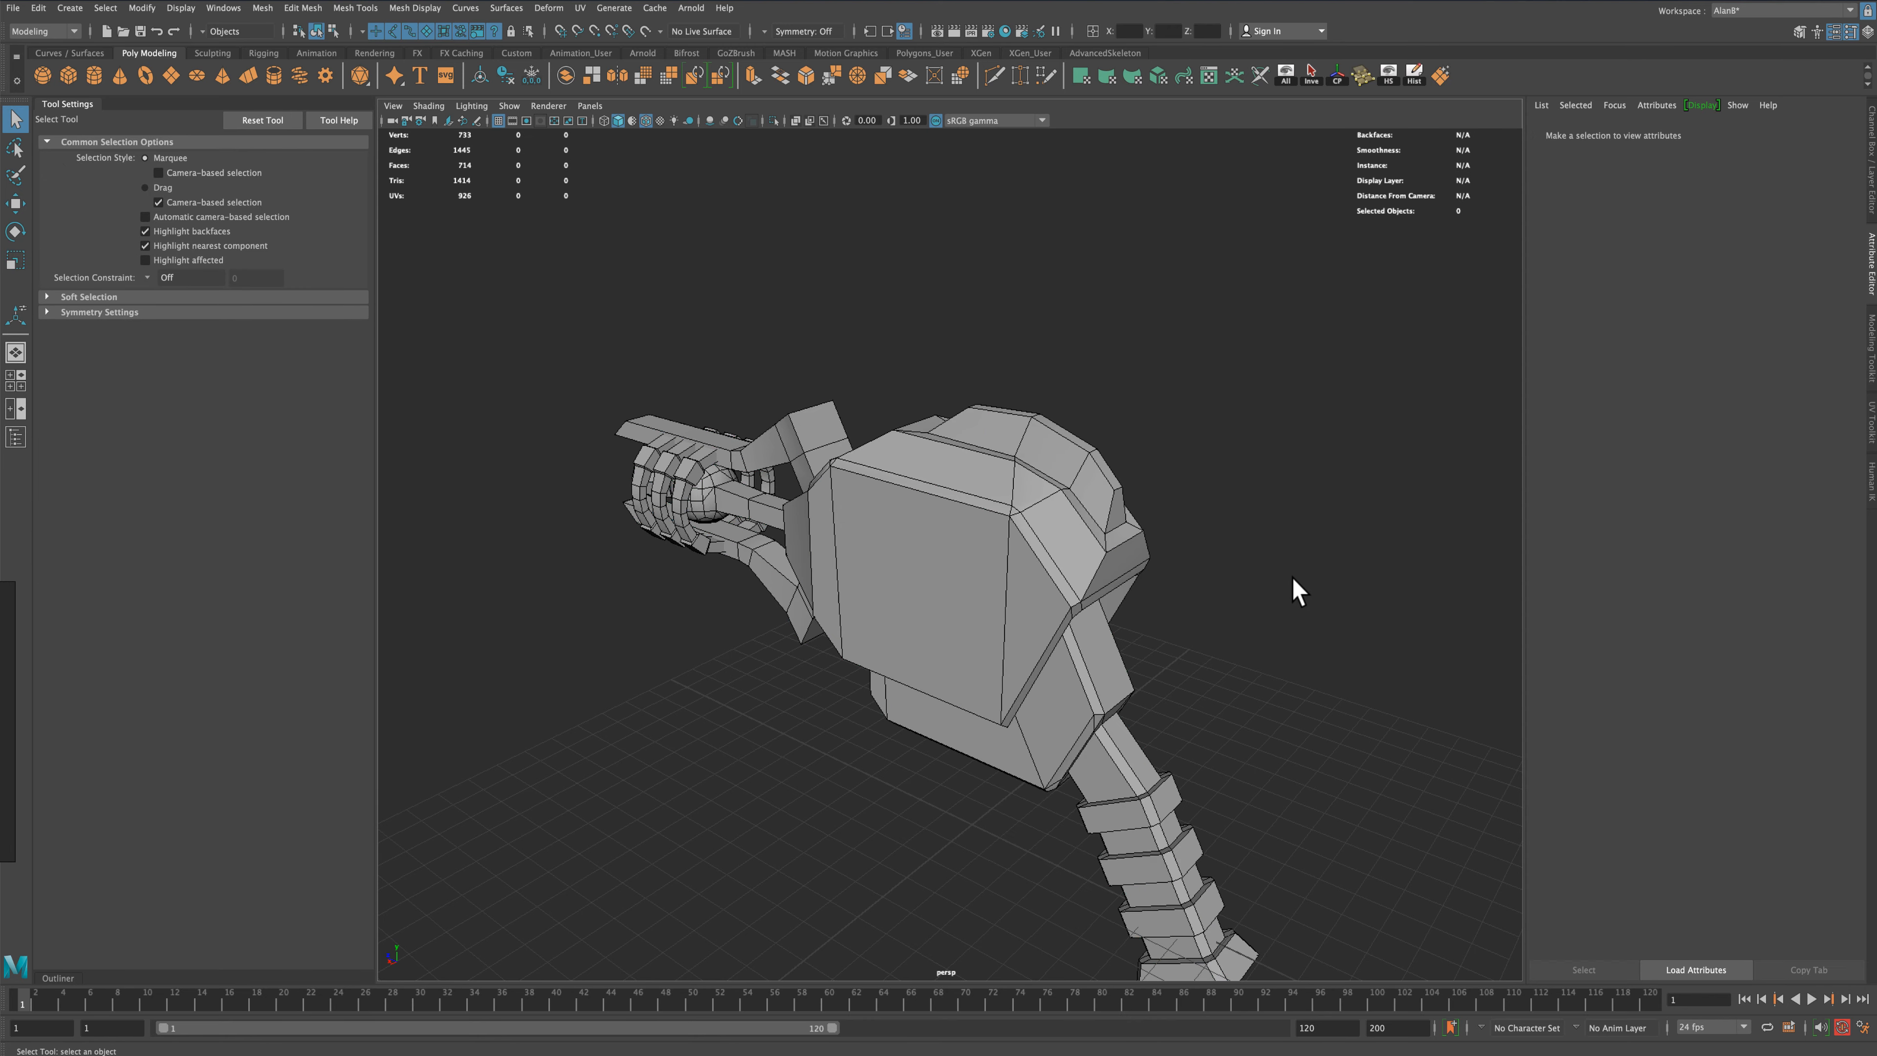
Combine the curved barrel bars and the main body into a single mesh
scroll(1293, 595, up, 5)
scroll(1296, 607, down, 5)
alt+middle_drag(1290, 671, 1260, 576)
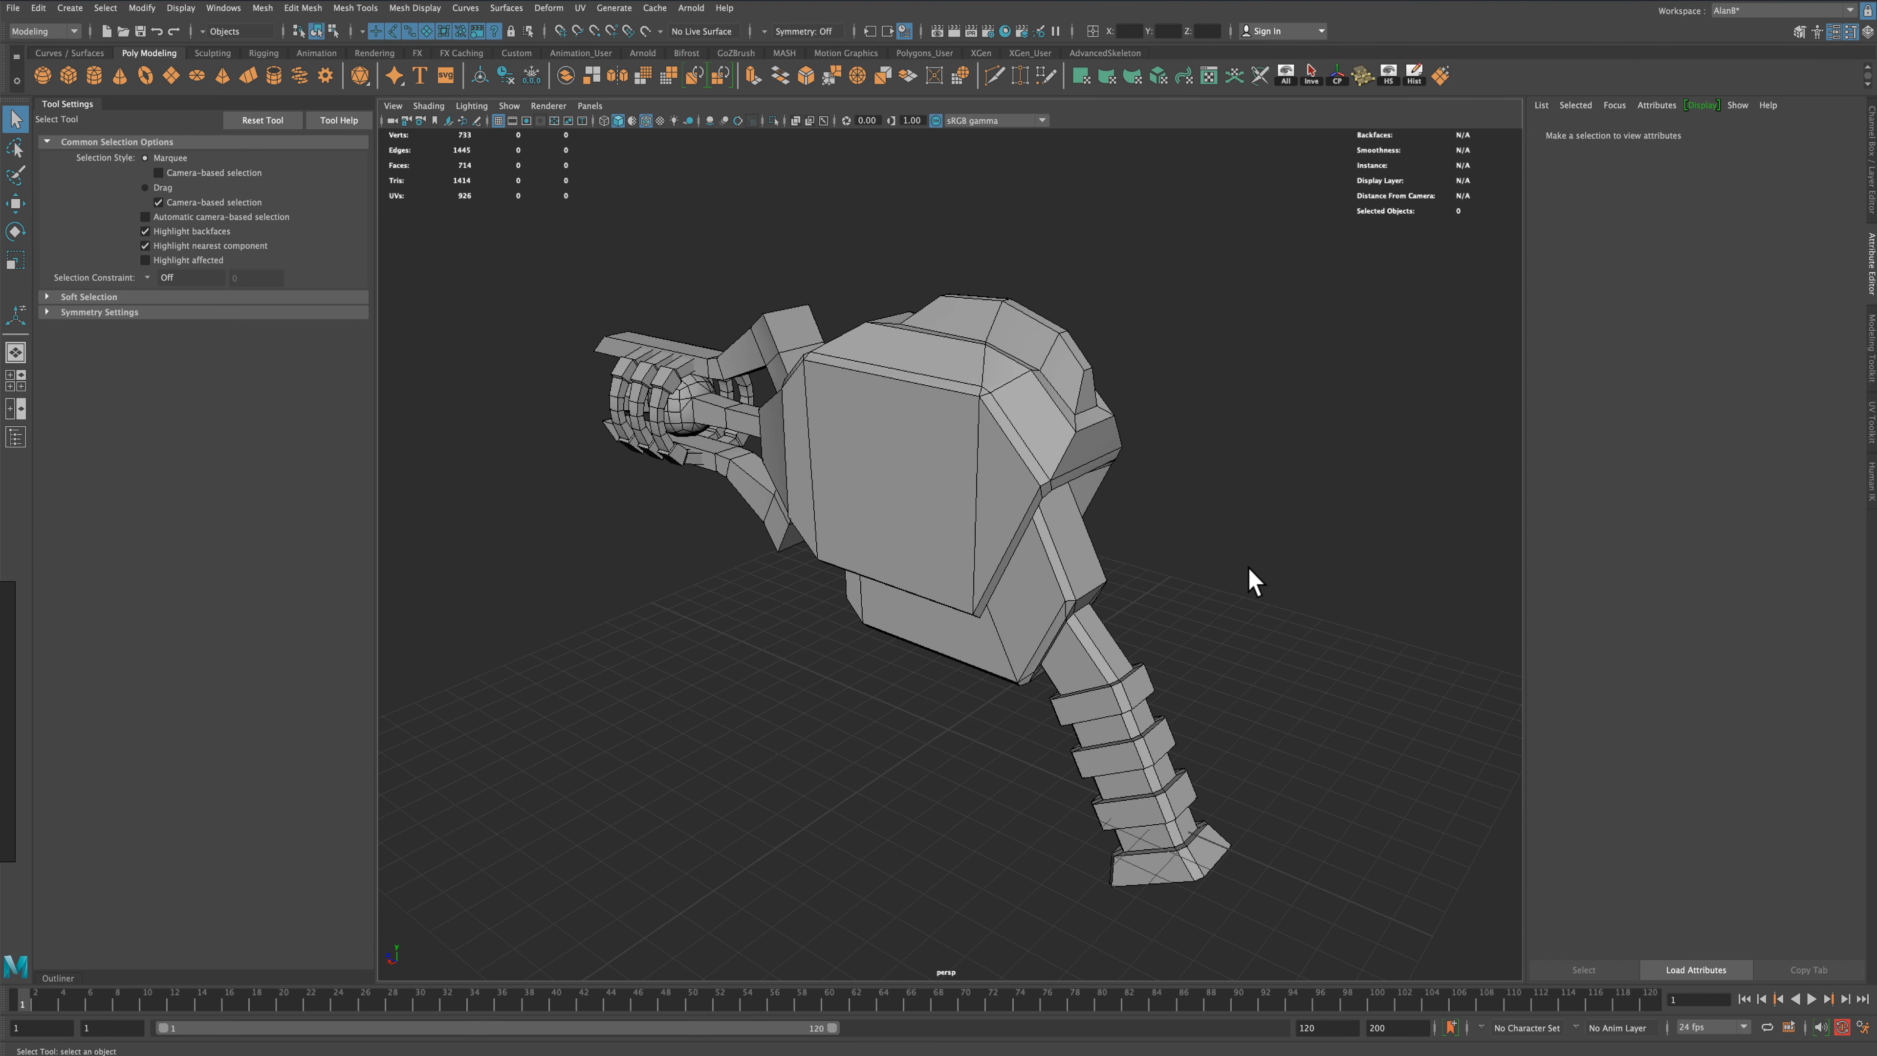
click(641, 416)
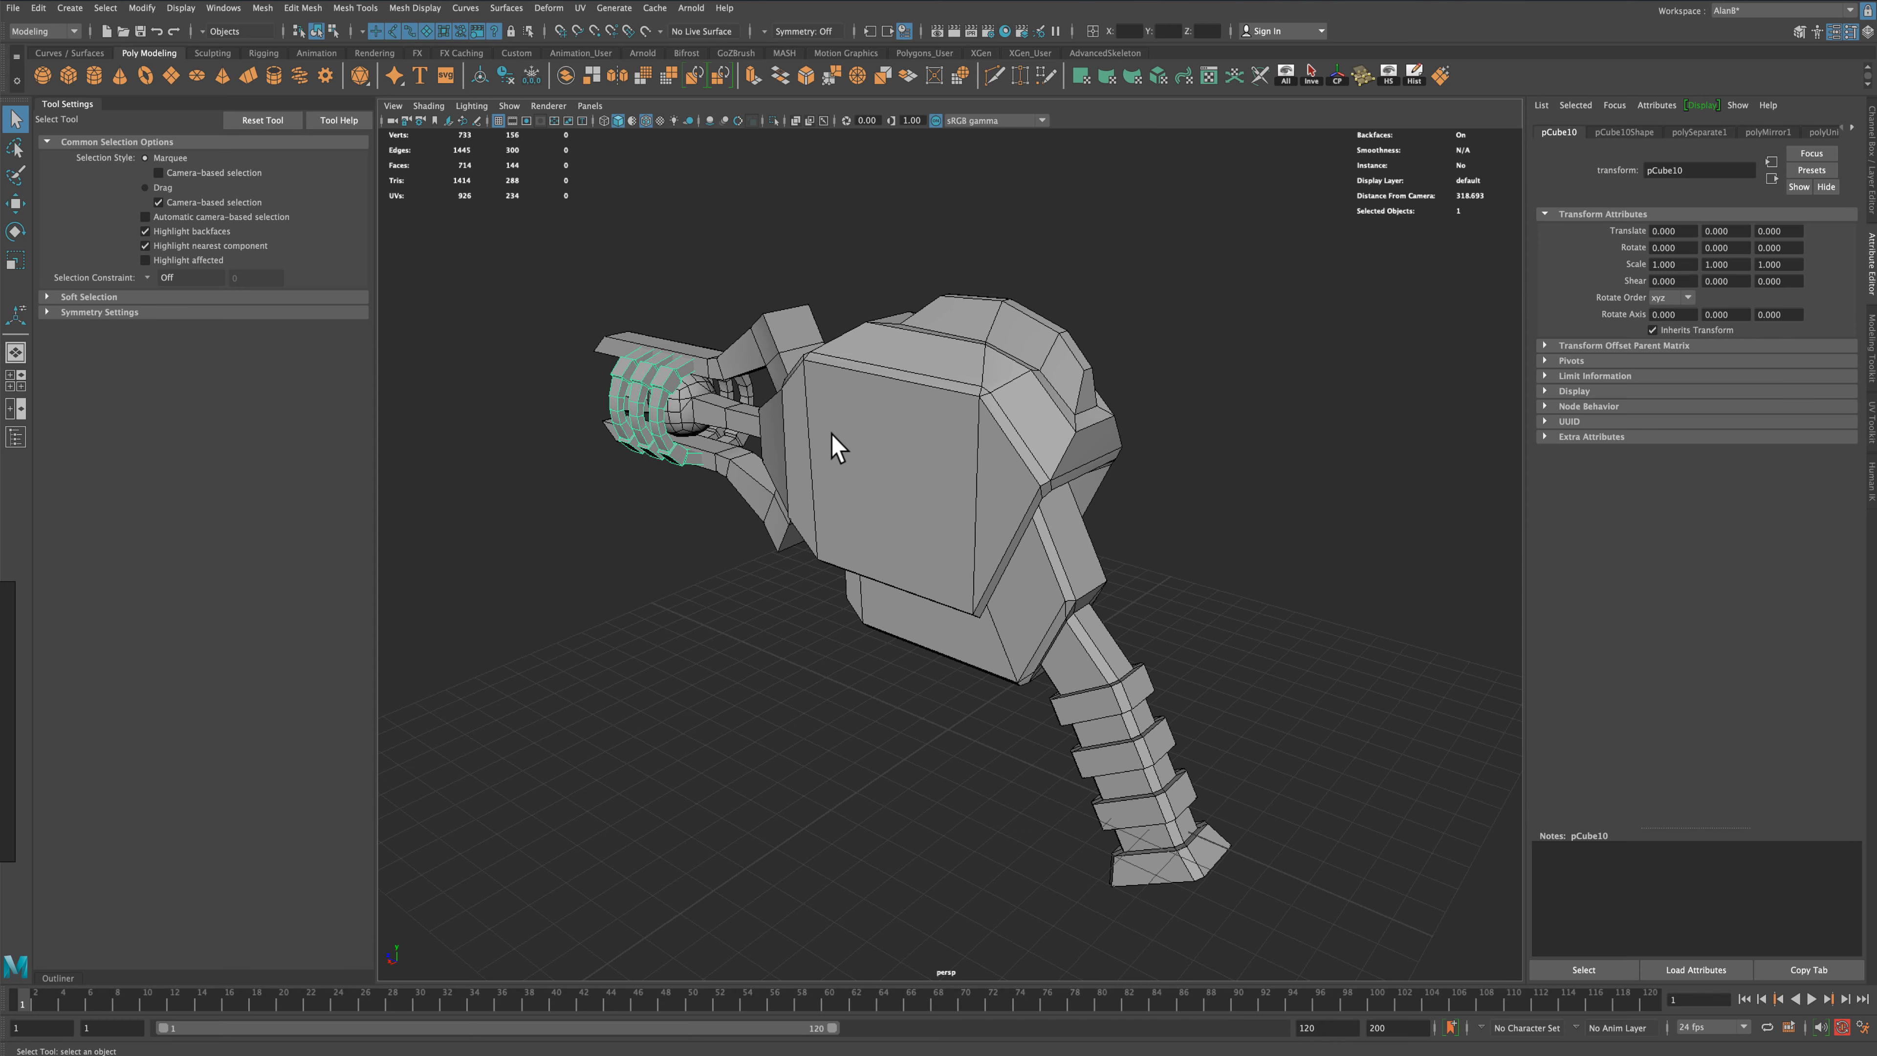
shift+click(721, 418)
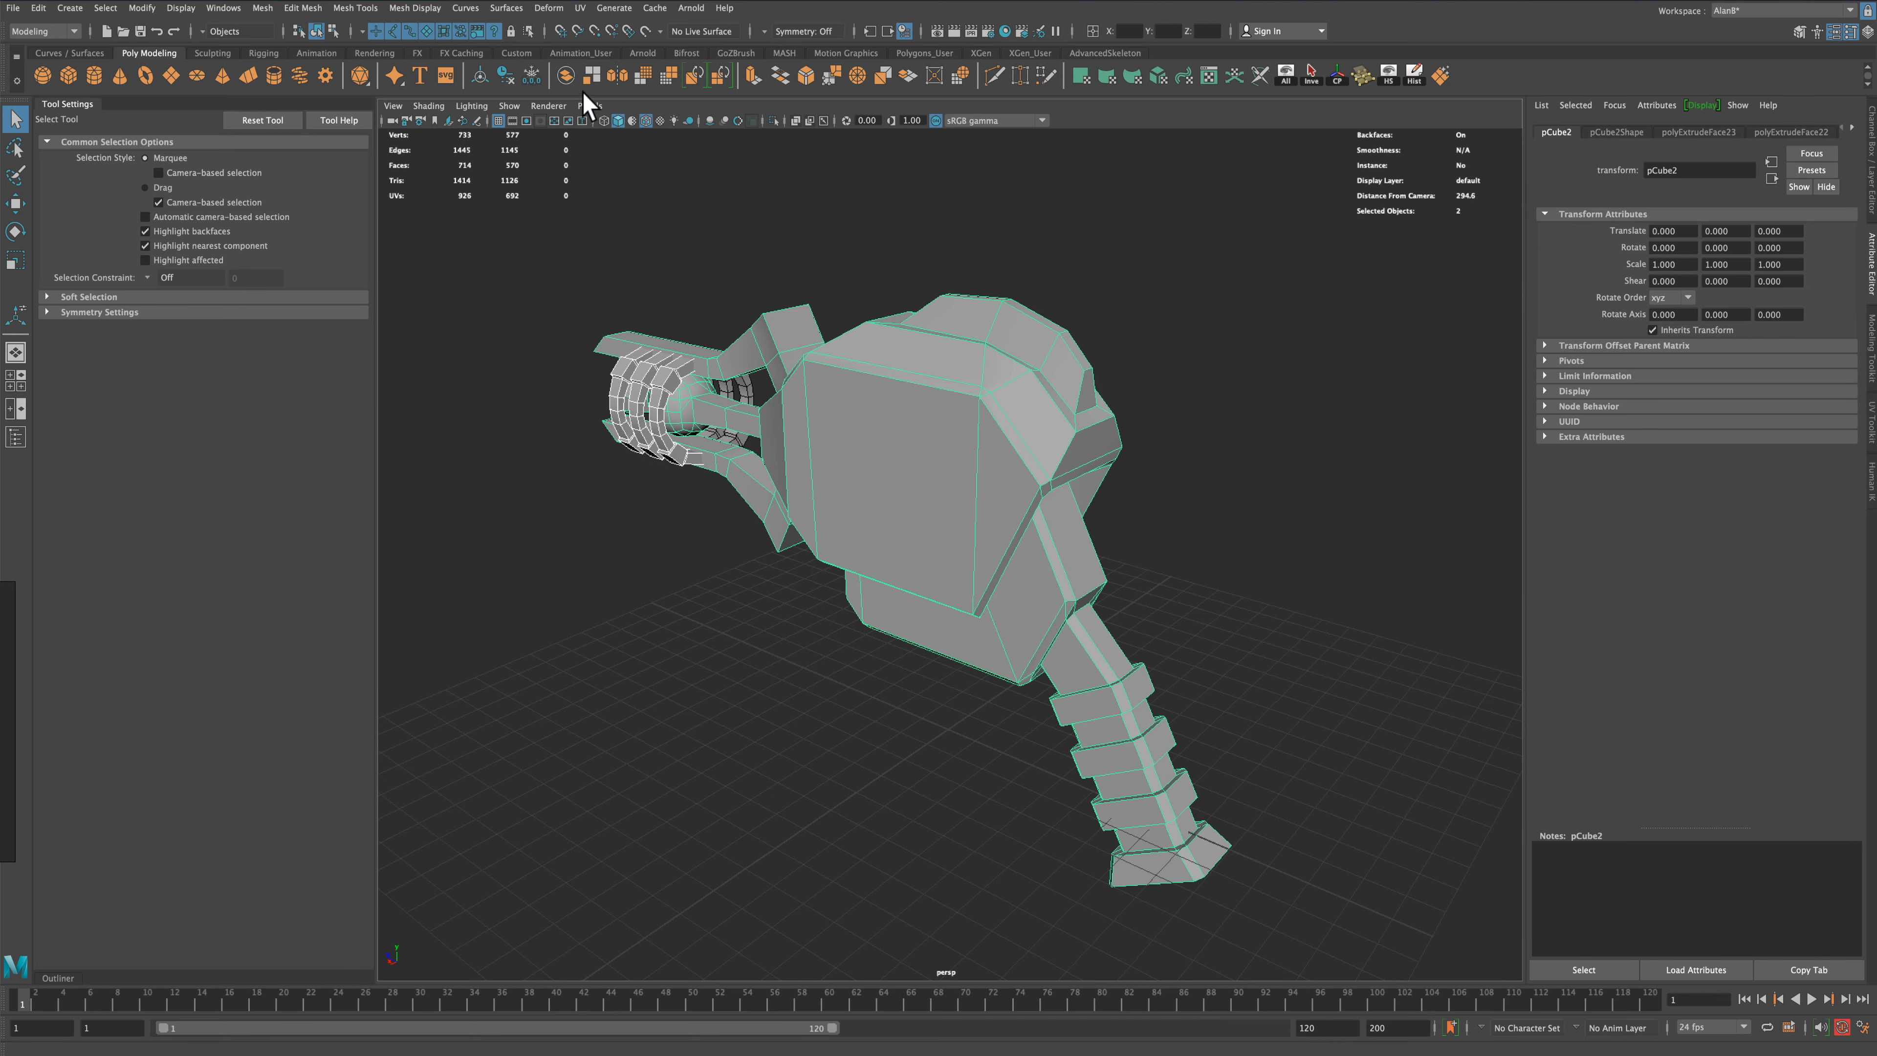
click(563, 76)
In the side view, bend the segmented leg into a curve by moving its vertices with Volume soft selection, radius 13.78, and return to object mode in perspective
alt+shift+drag(946, 518, 1109, 606)
right_drag(1133, 626, 1061, 626)
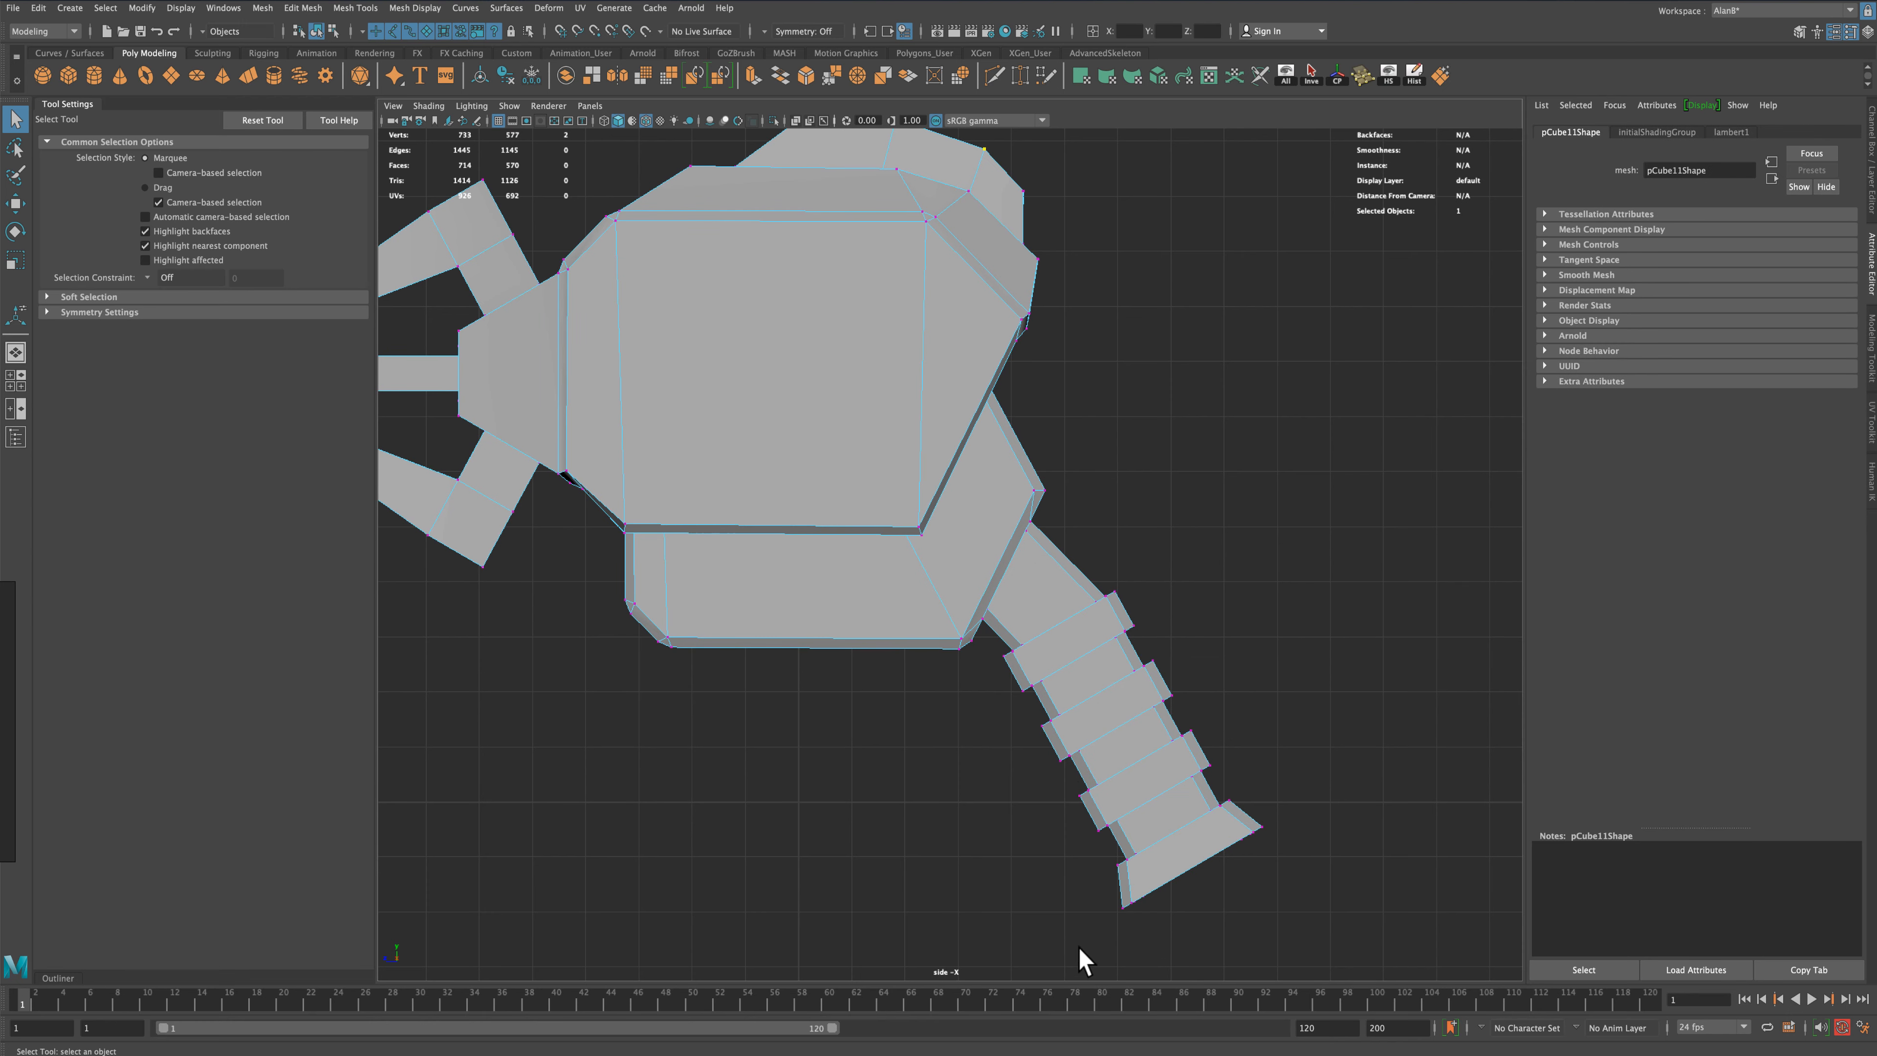
drag(1080, 949, 1244, 844)
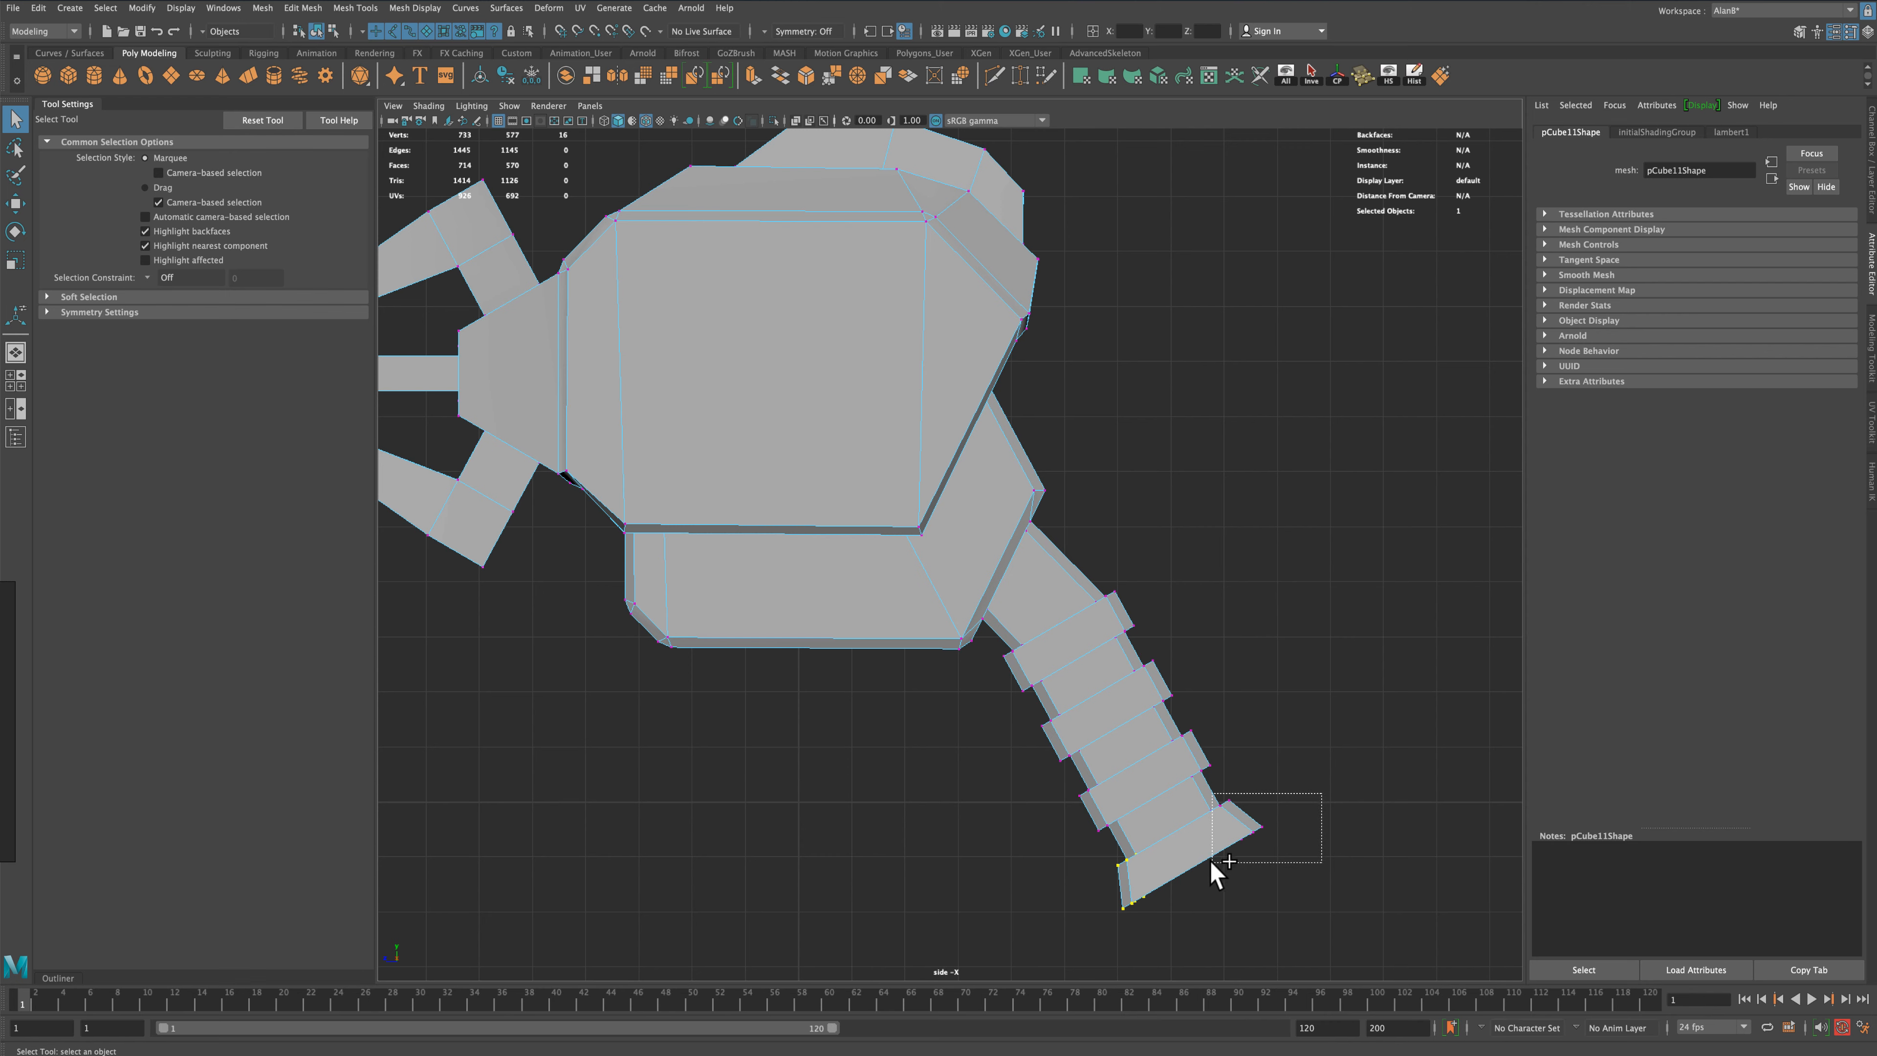
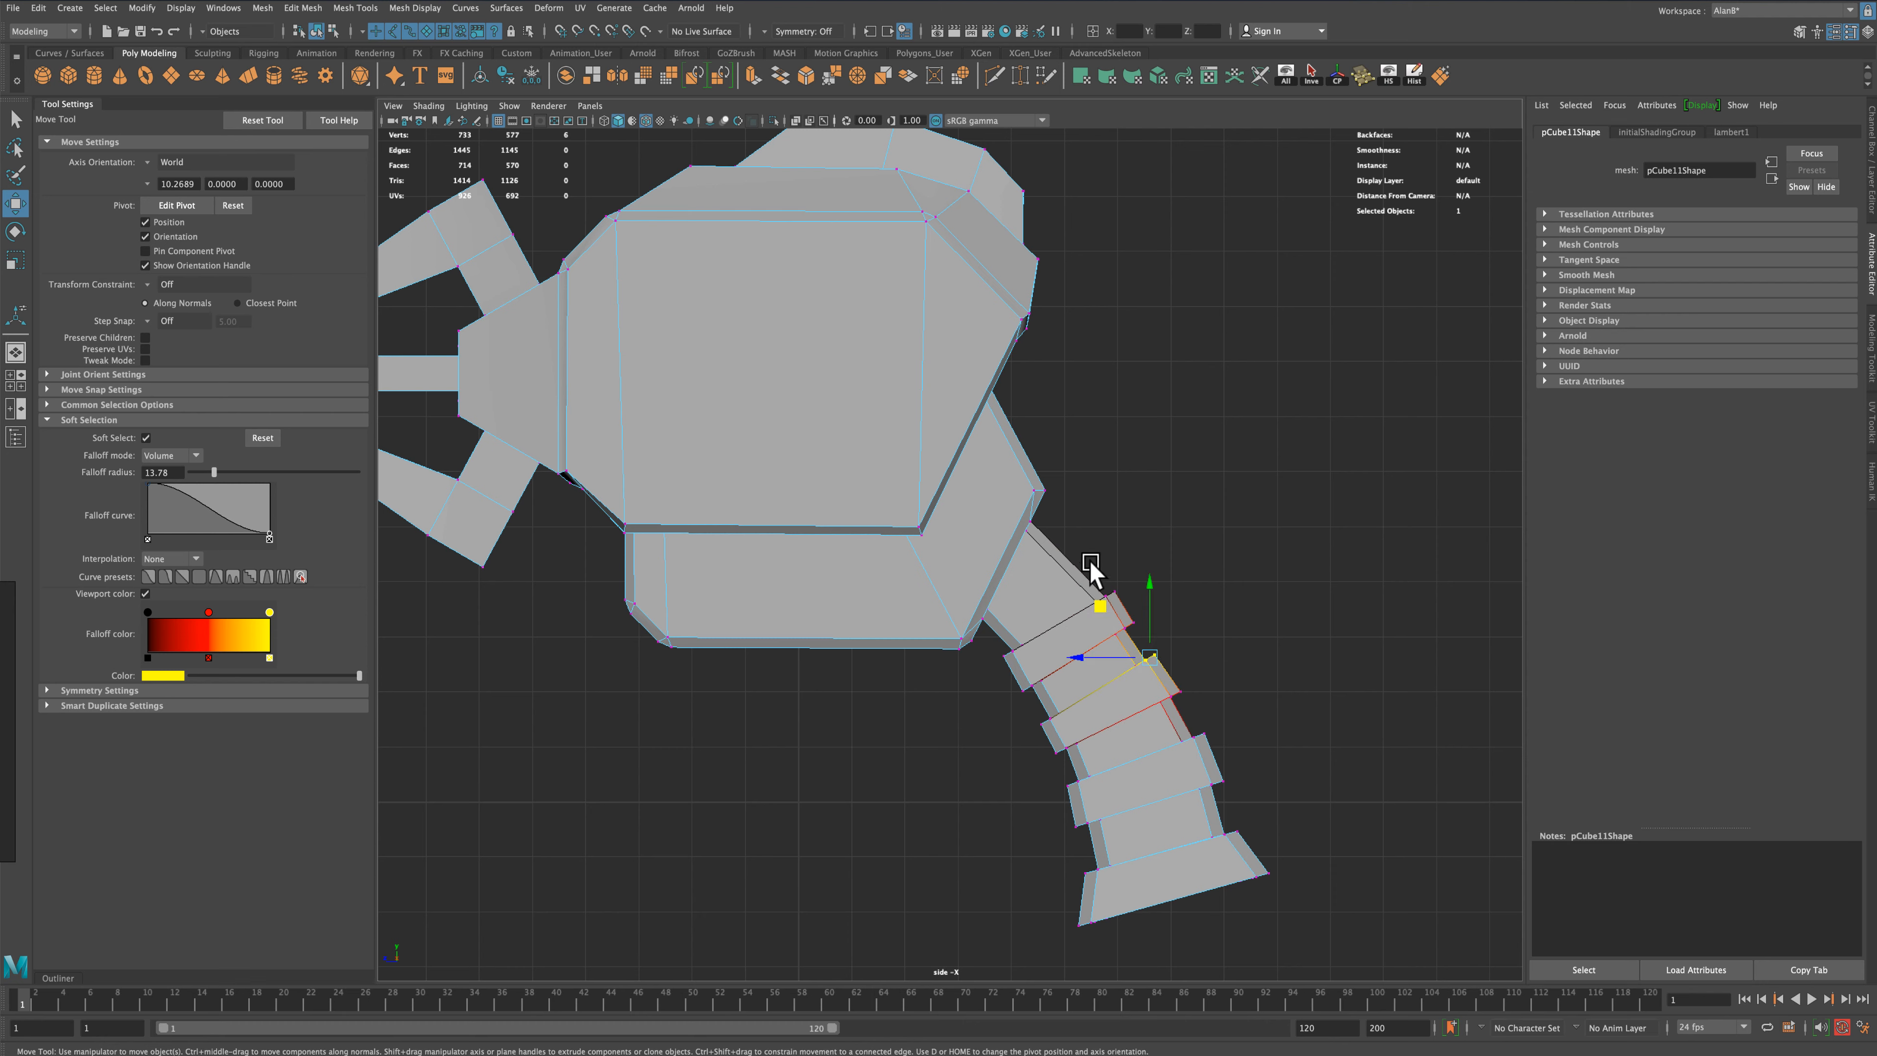
click(1112, 591)
middle_drag(1065, 542, 1060, 534)
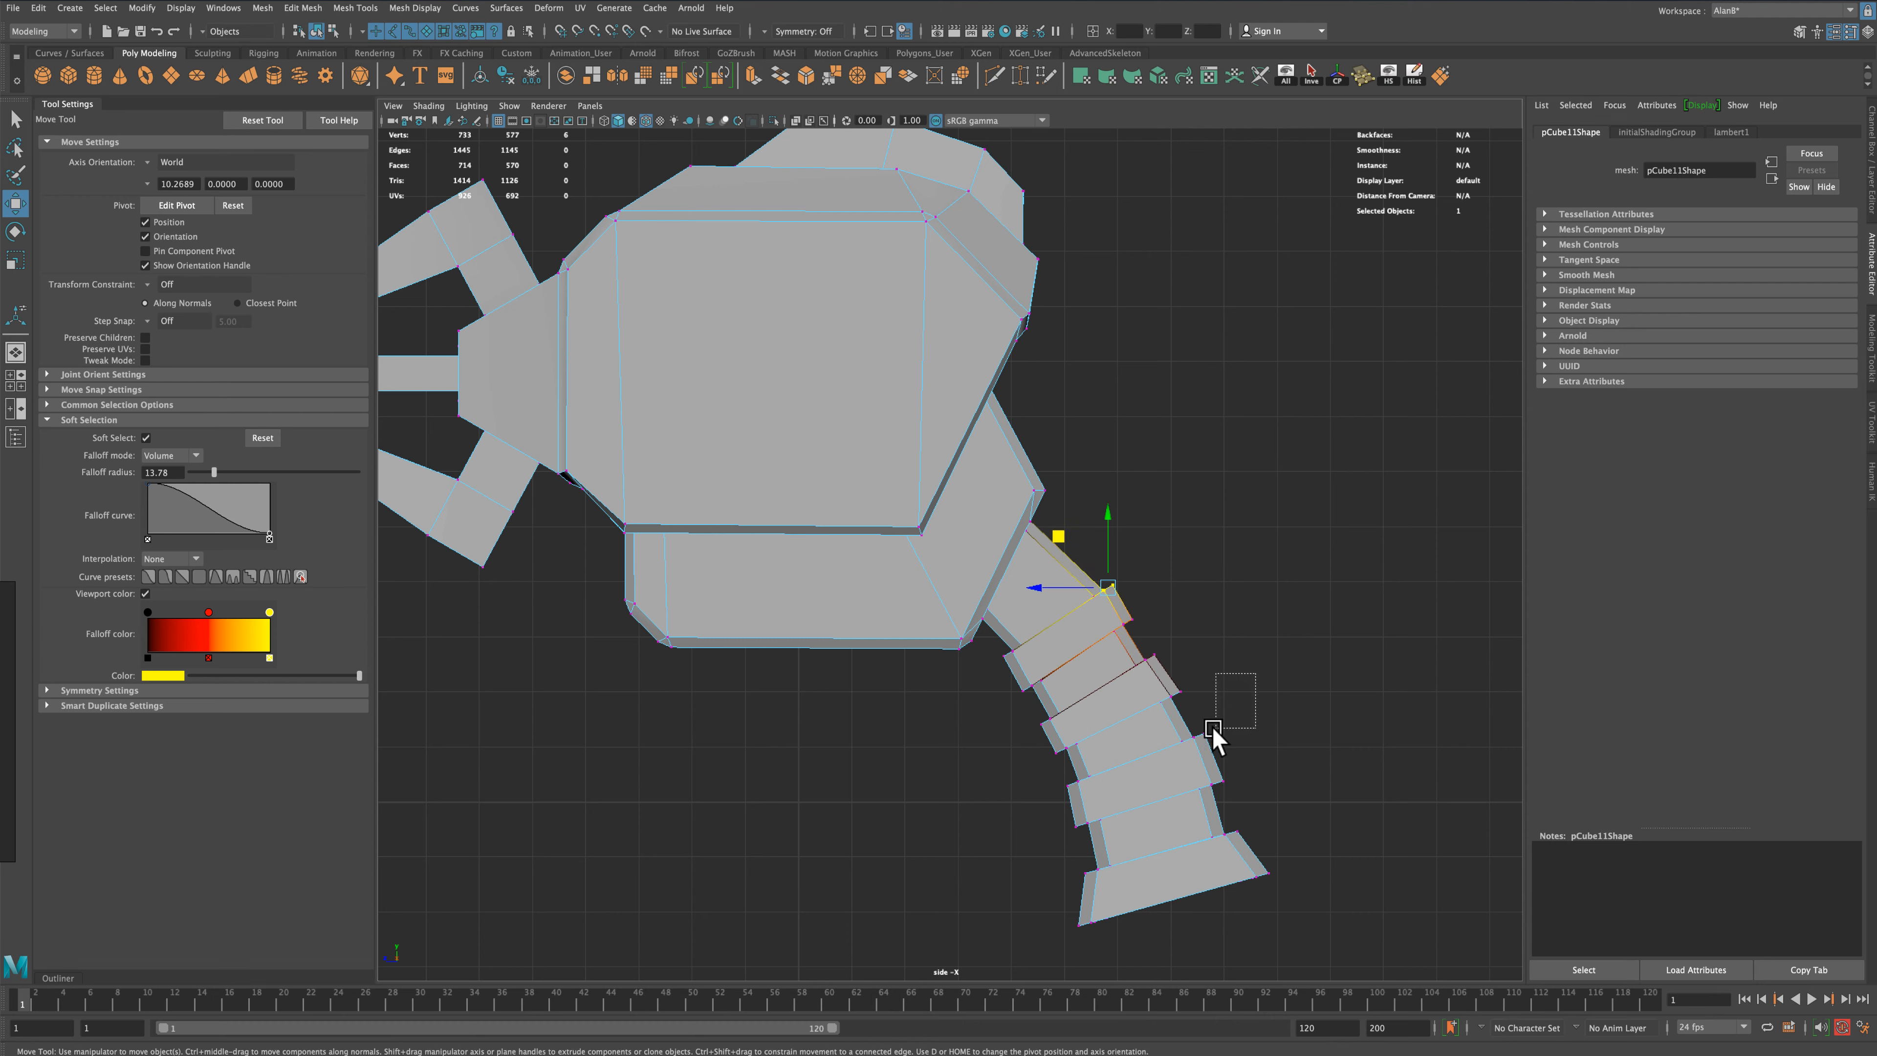
drag(1213, 728, 1181, 770)
middle_drag(1144, 692, 1138, 688)
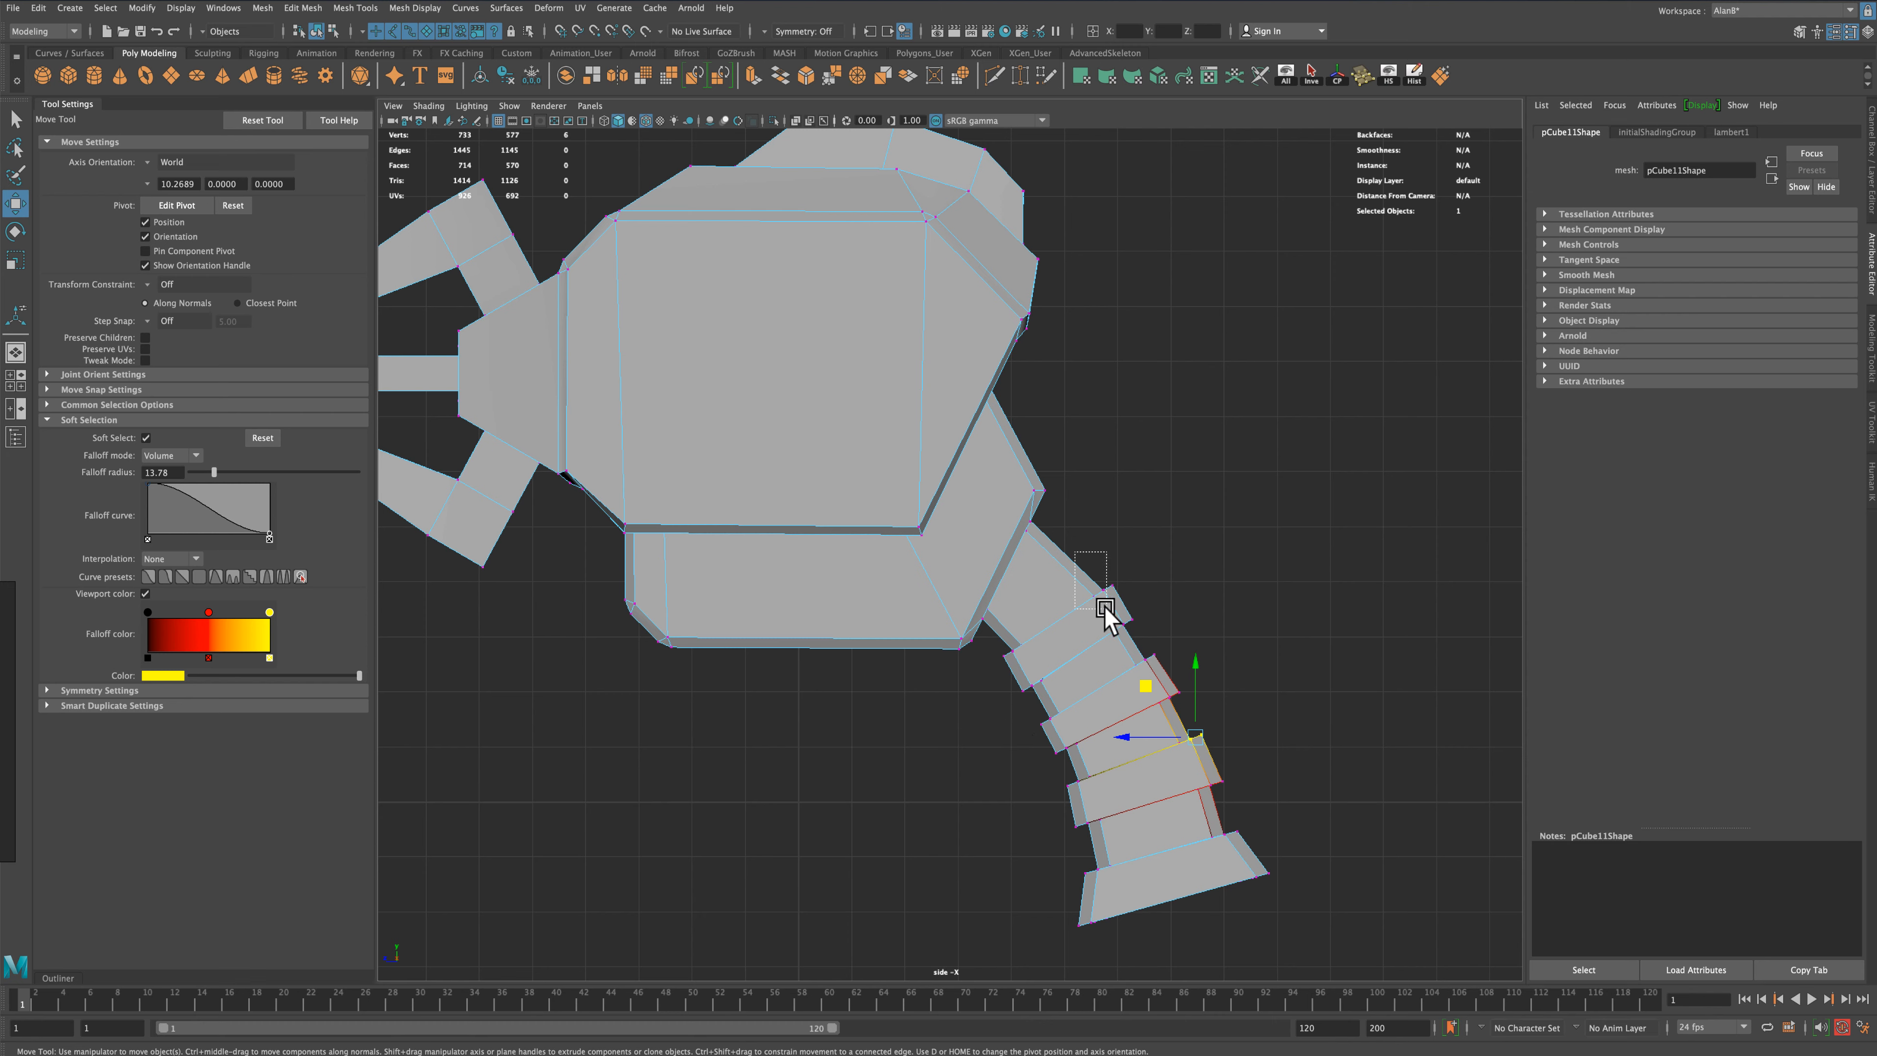
click(1098, 594)
middle_drag(1042, 537, 1037, 540)
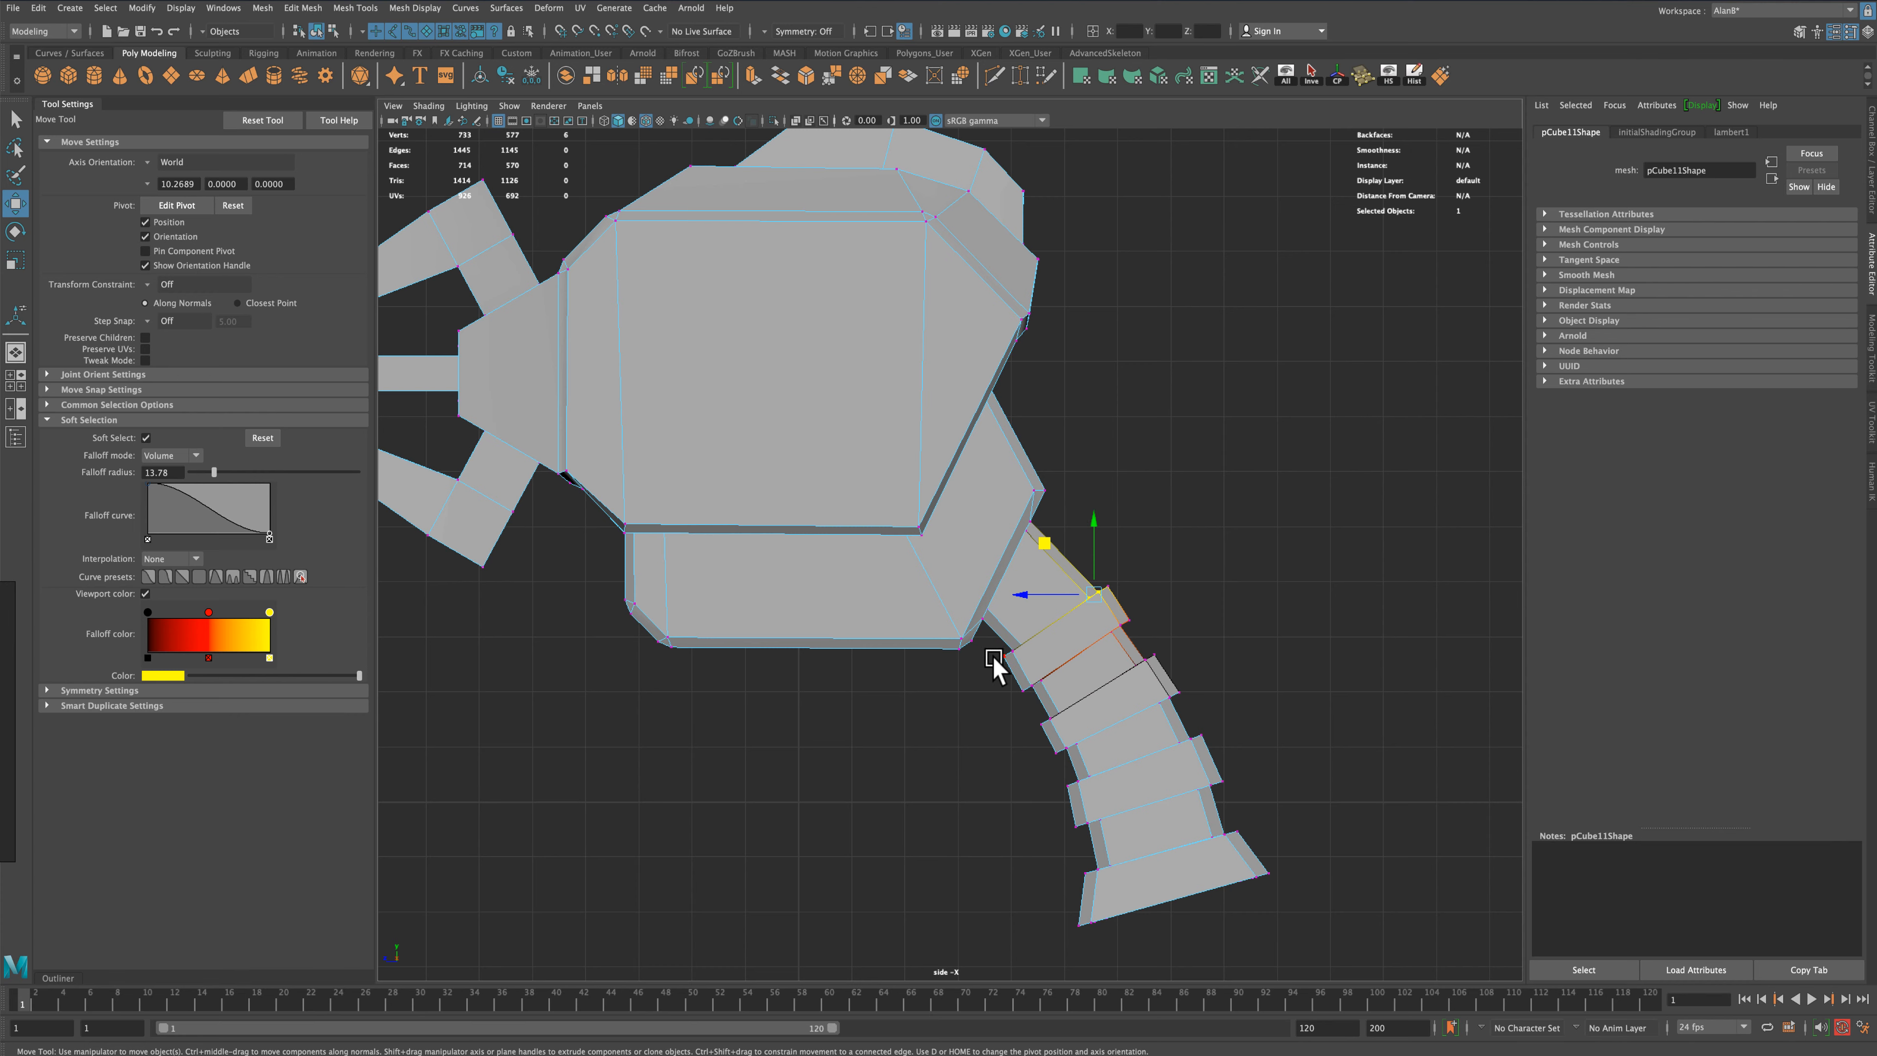
right_drag(1050, 600, 1138, 585)
key(space)
key(space)
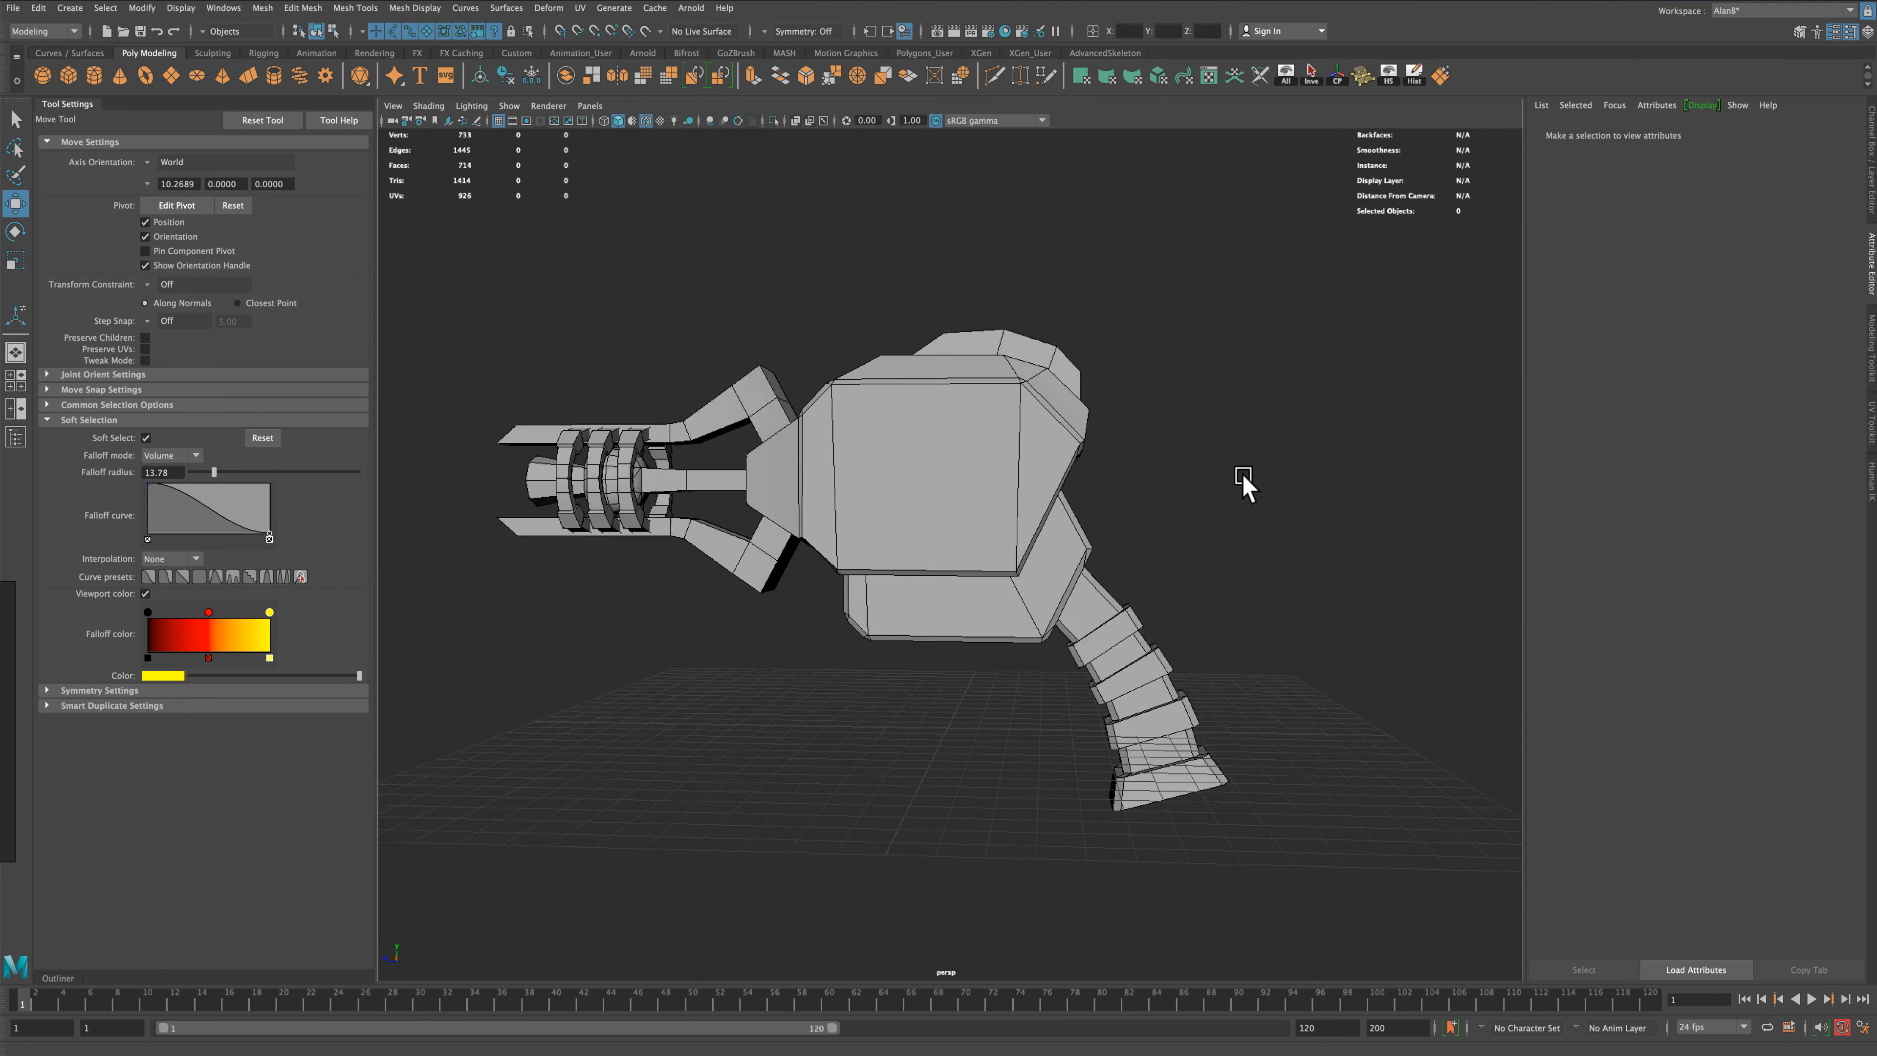
Select the large flat face on the side of the body, and turn off soft selection
alt+drag(1184, 531, 1249, 543)
click(956, 489)
right_drag(956, 487, 958, 527)
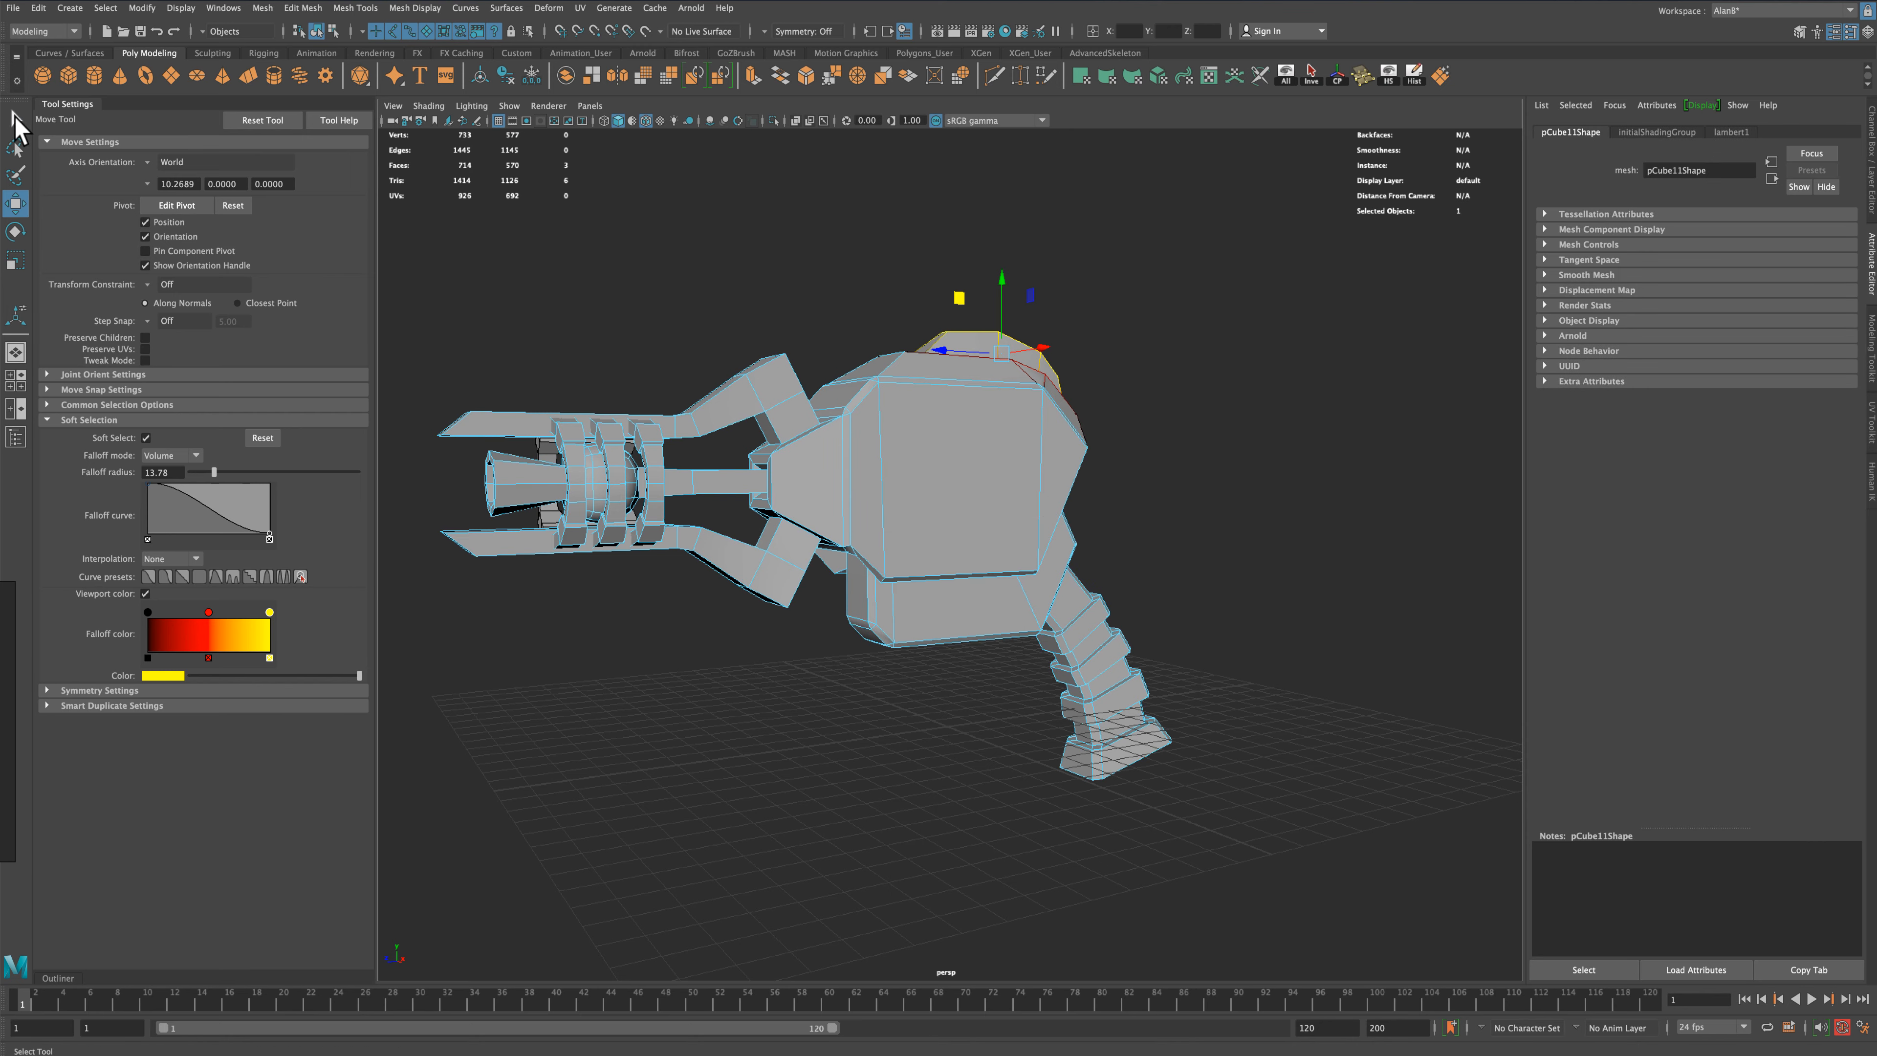
click(14, 118)
mouse_move(721, 325)
alt+mouse_down()
mouse_move(599, 336)
mouse_move(731, 337)
alt+mouse_up()
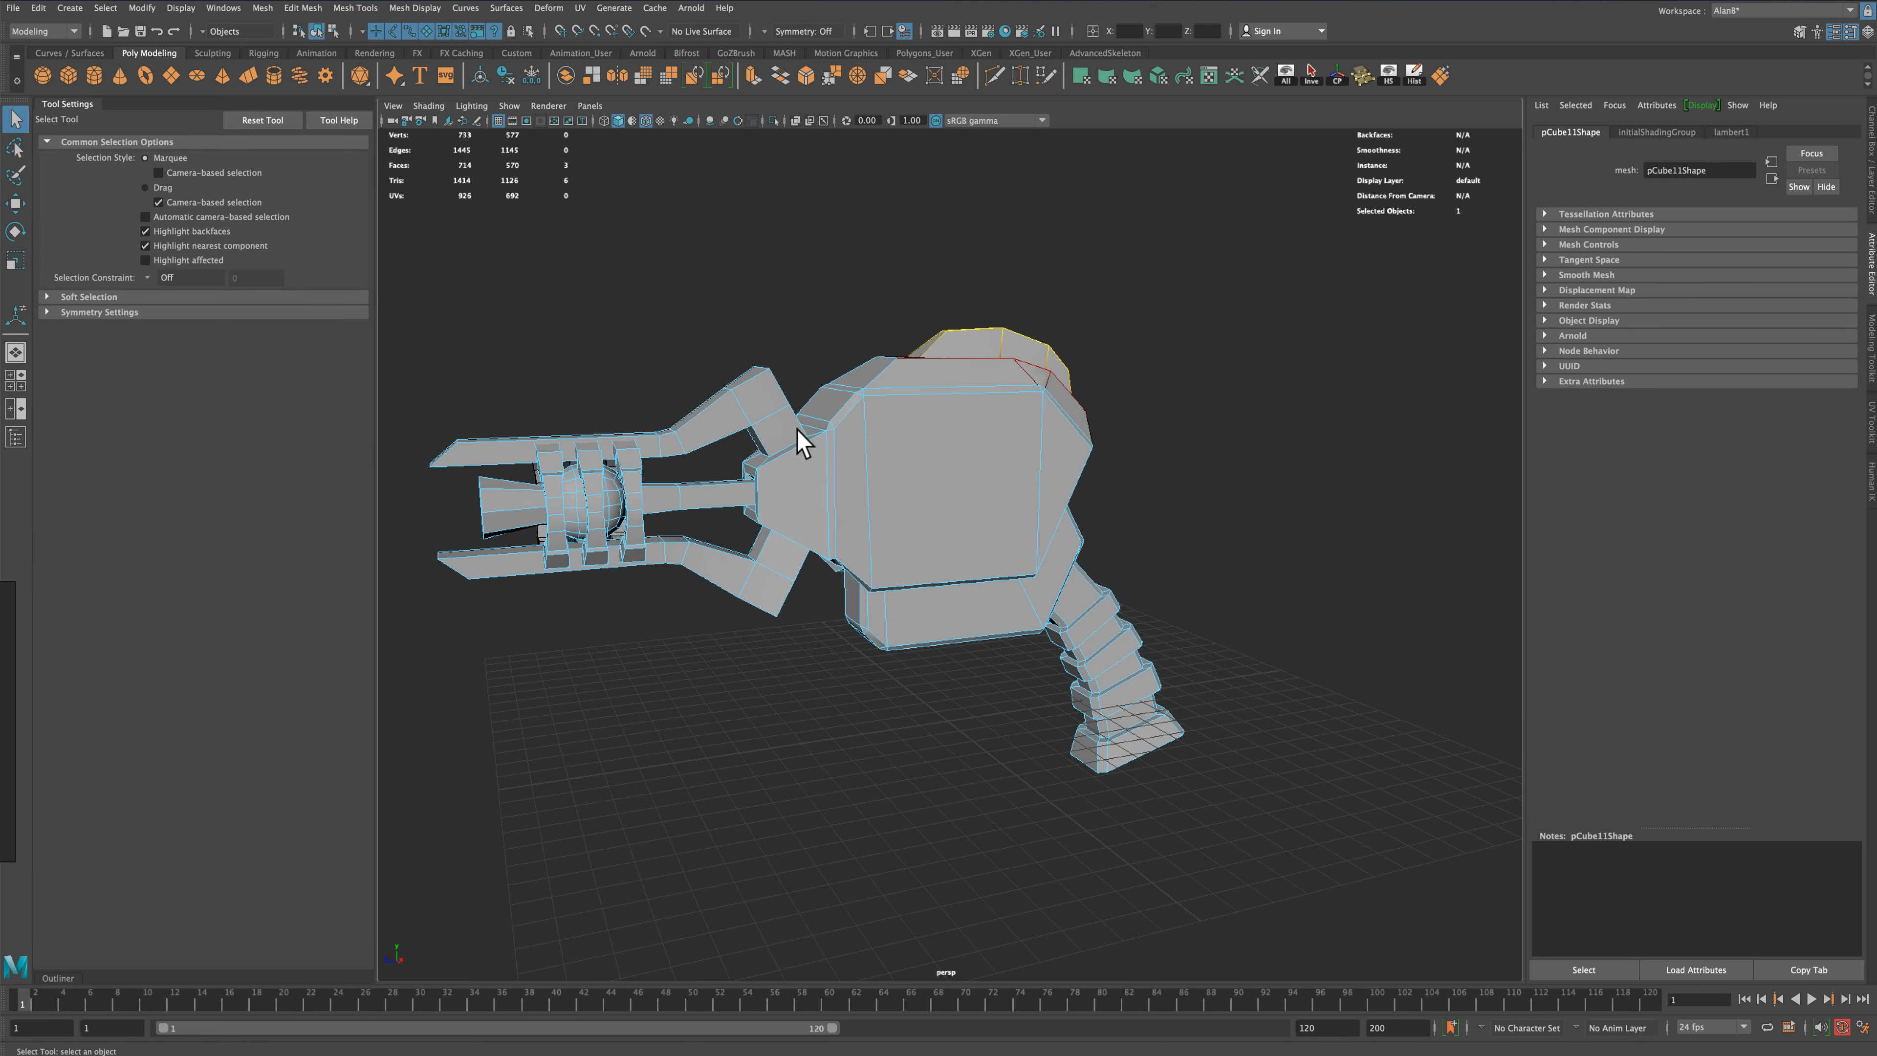
click(961, 499)
alt+drag(1232, 499, 558, 335)
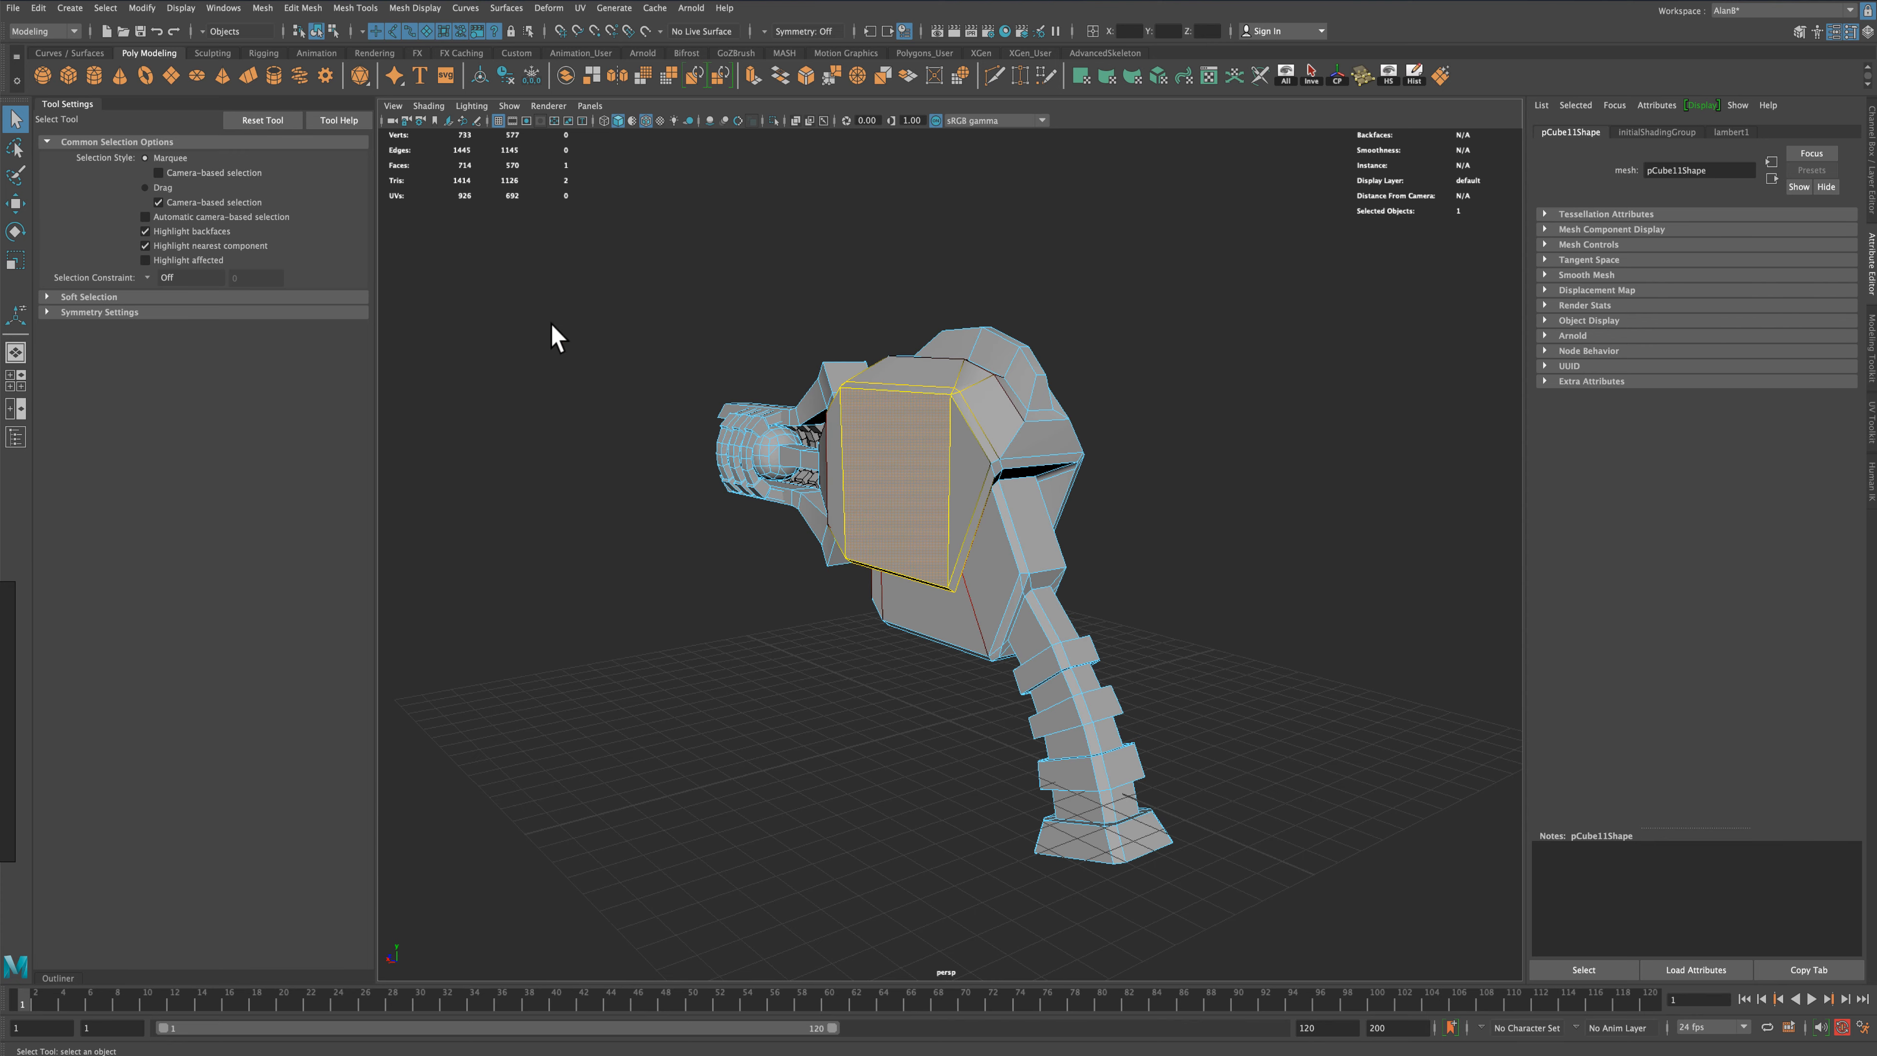
click(14, 204)
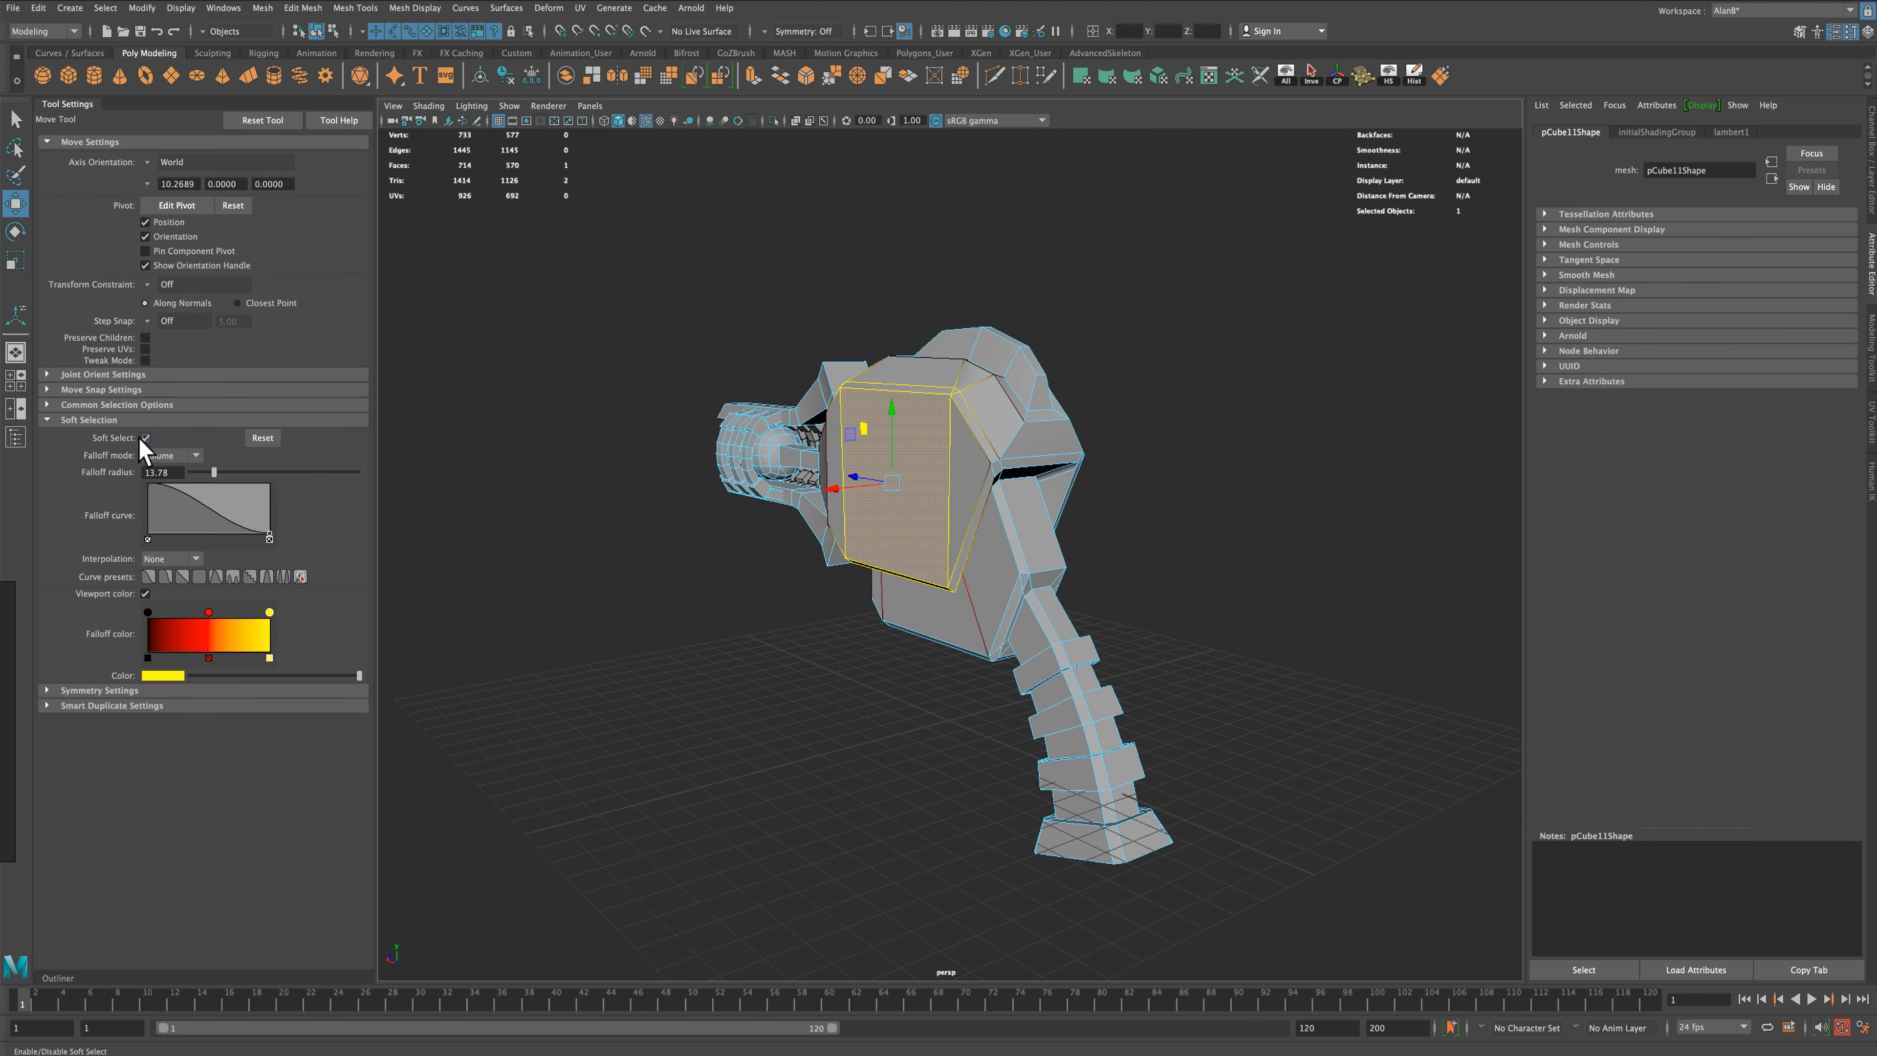
alt+drag(562, 529, 700, 533)
Add the remaining flat side-panel faces on both sides of the body to the selection, and extrude them
scroll(713, 532, up, 3)
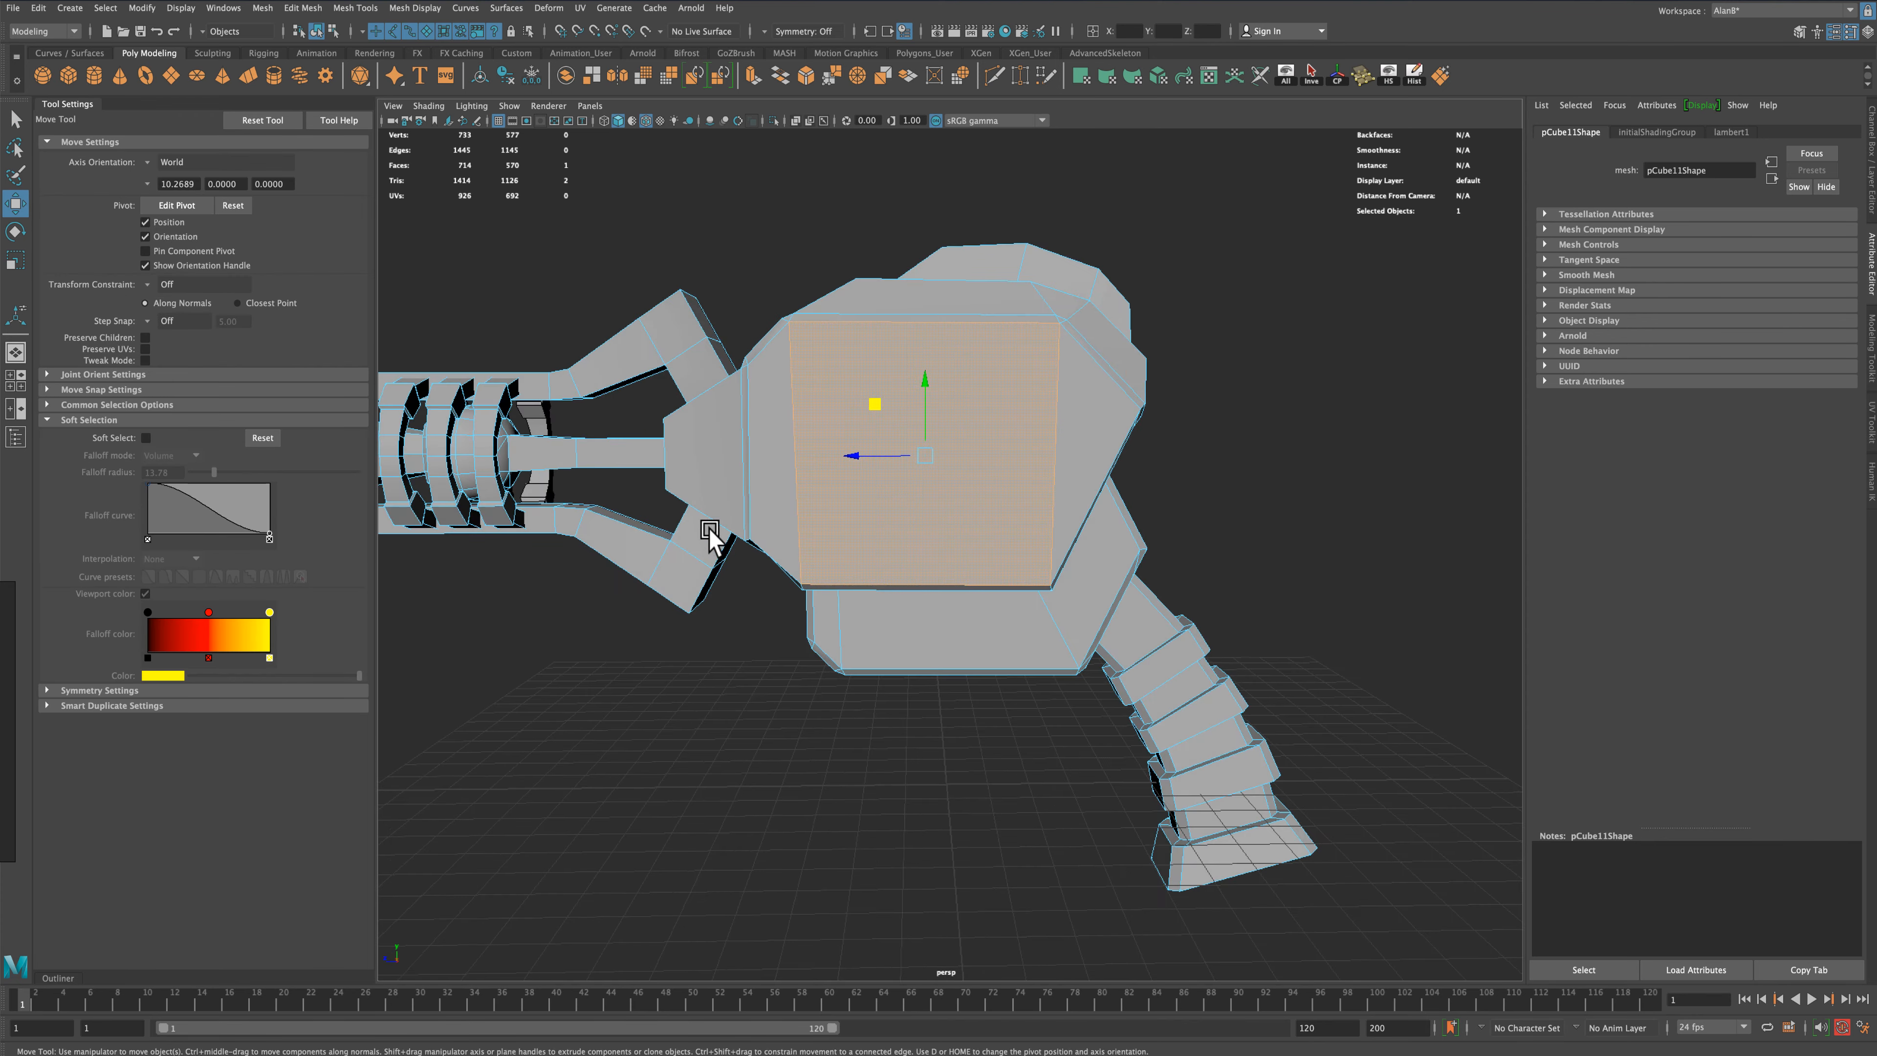
alt+drag(1240, 503, 1039, 470)
shift+click(917, 480)
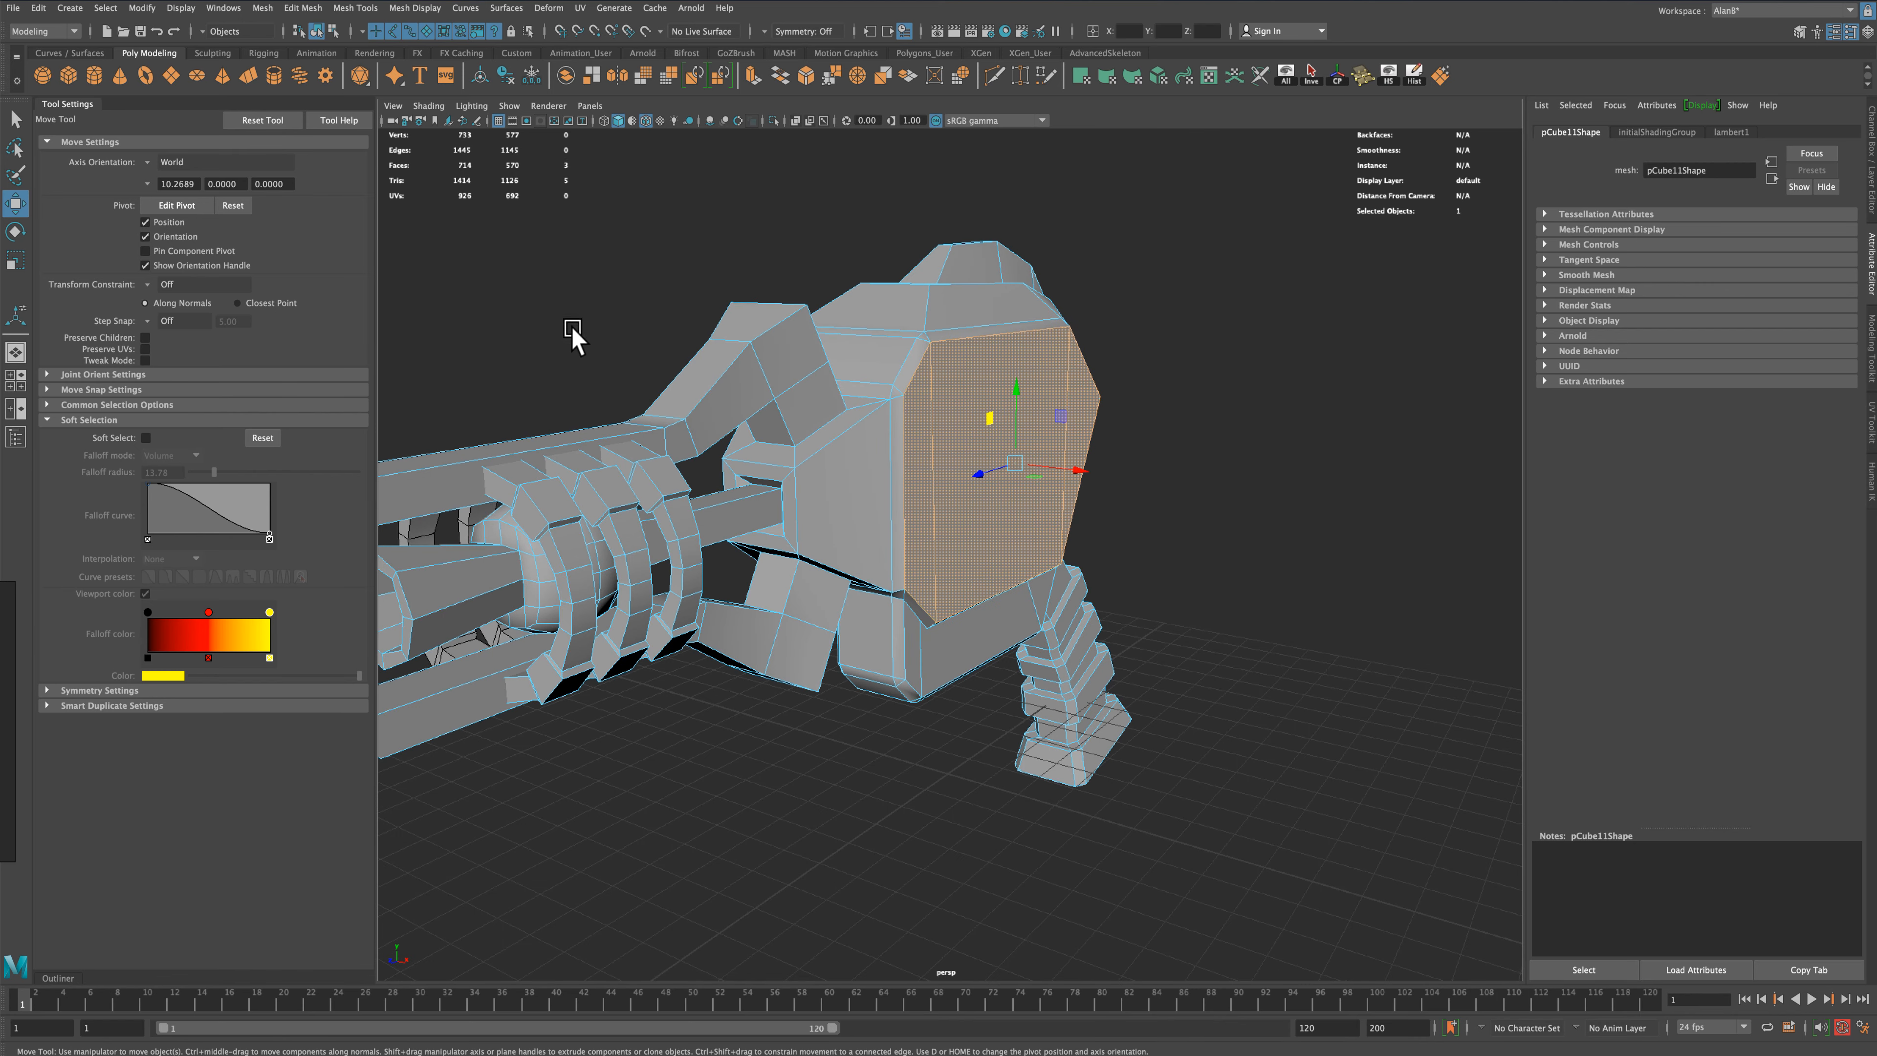
click(14, 118)
alt+drag(859, 309, 1093, 318)
click(754, 74)
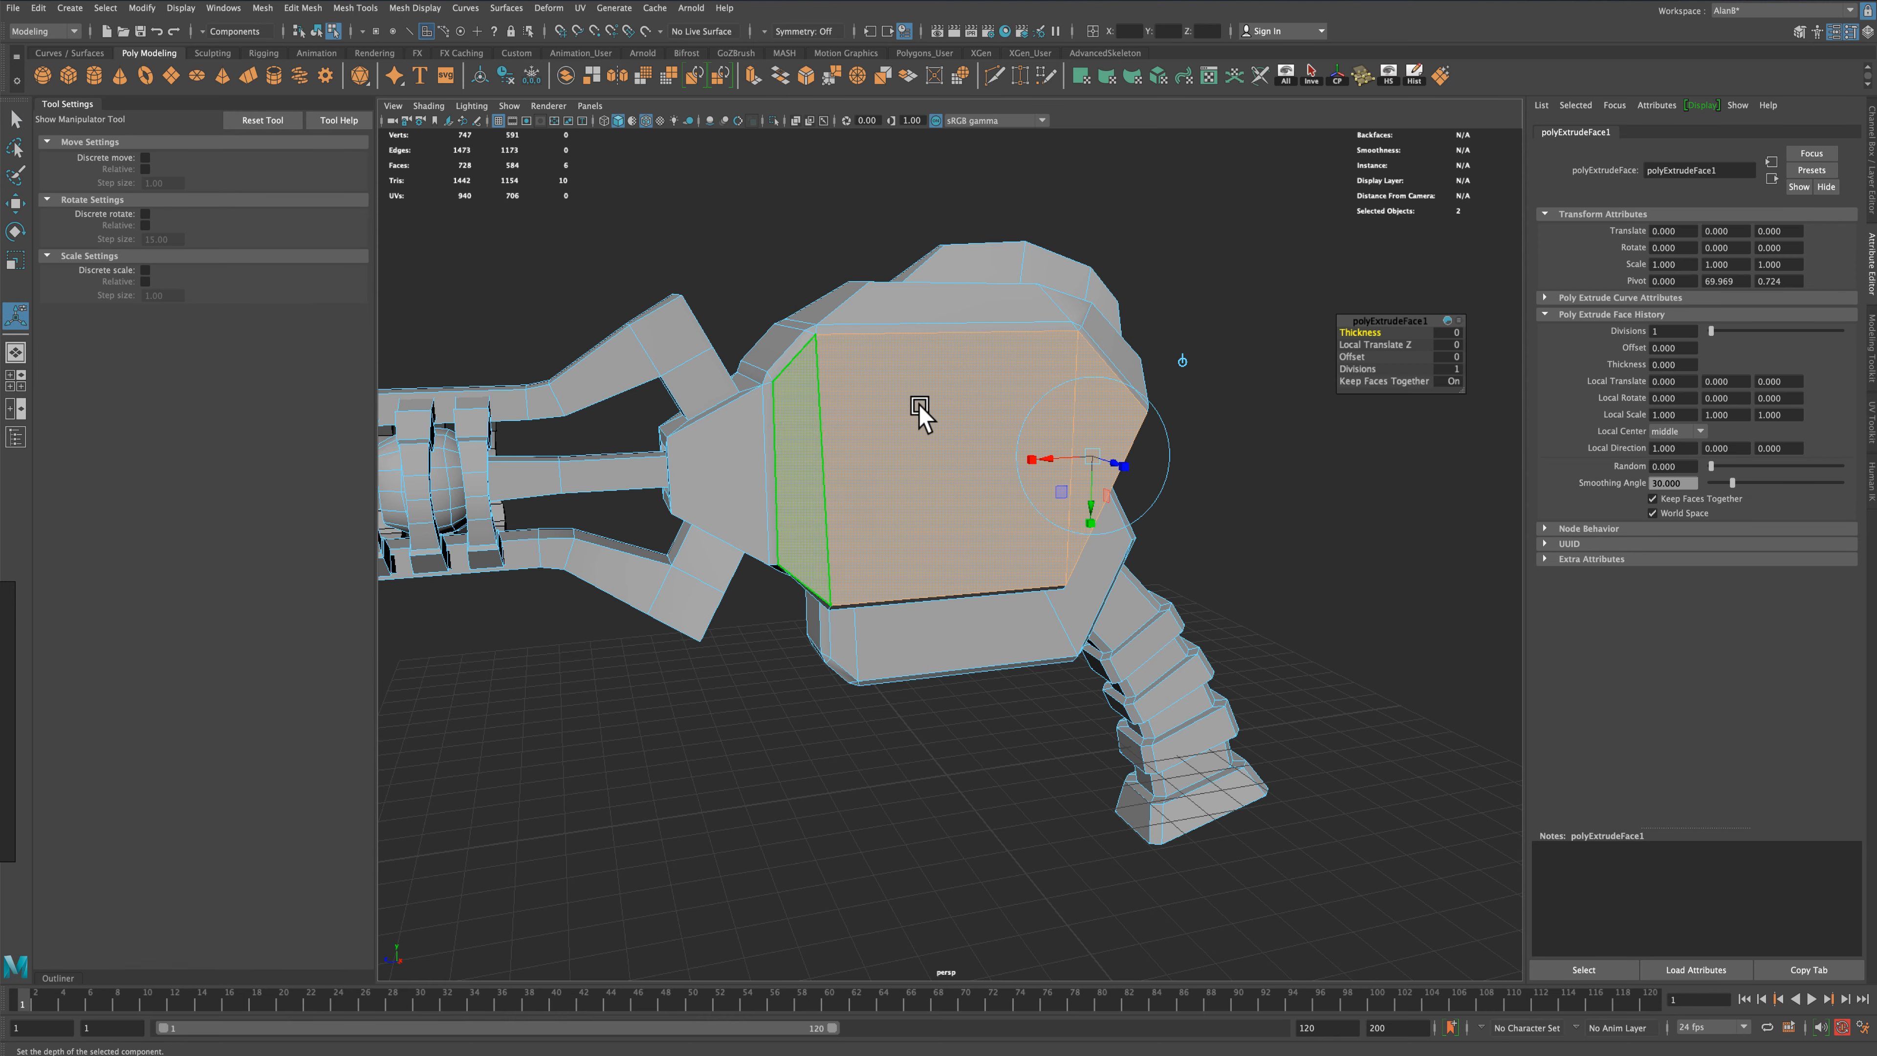
click(1120, 464)
drag(1098, 453, 1069, 467)
key(ctrl+z)
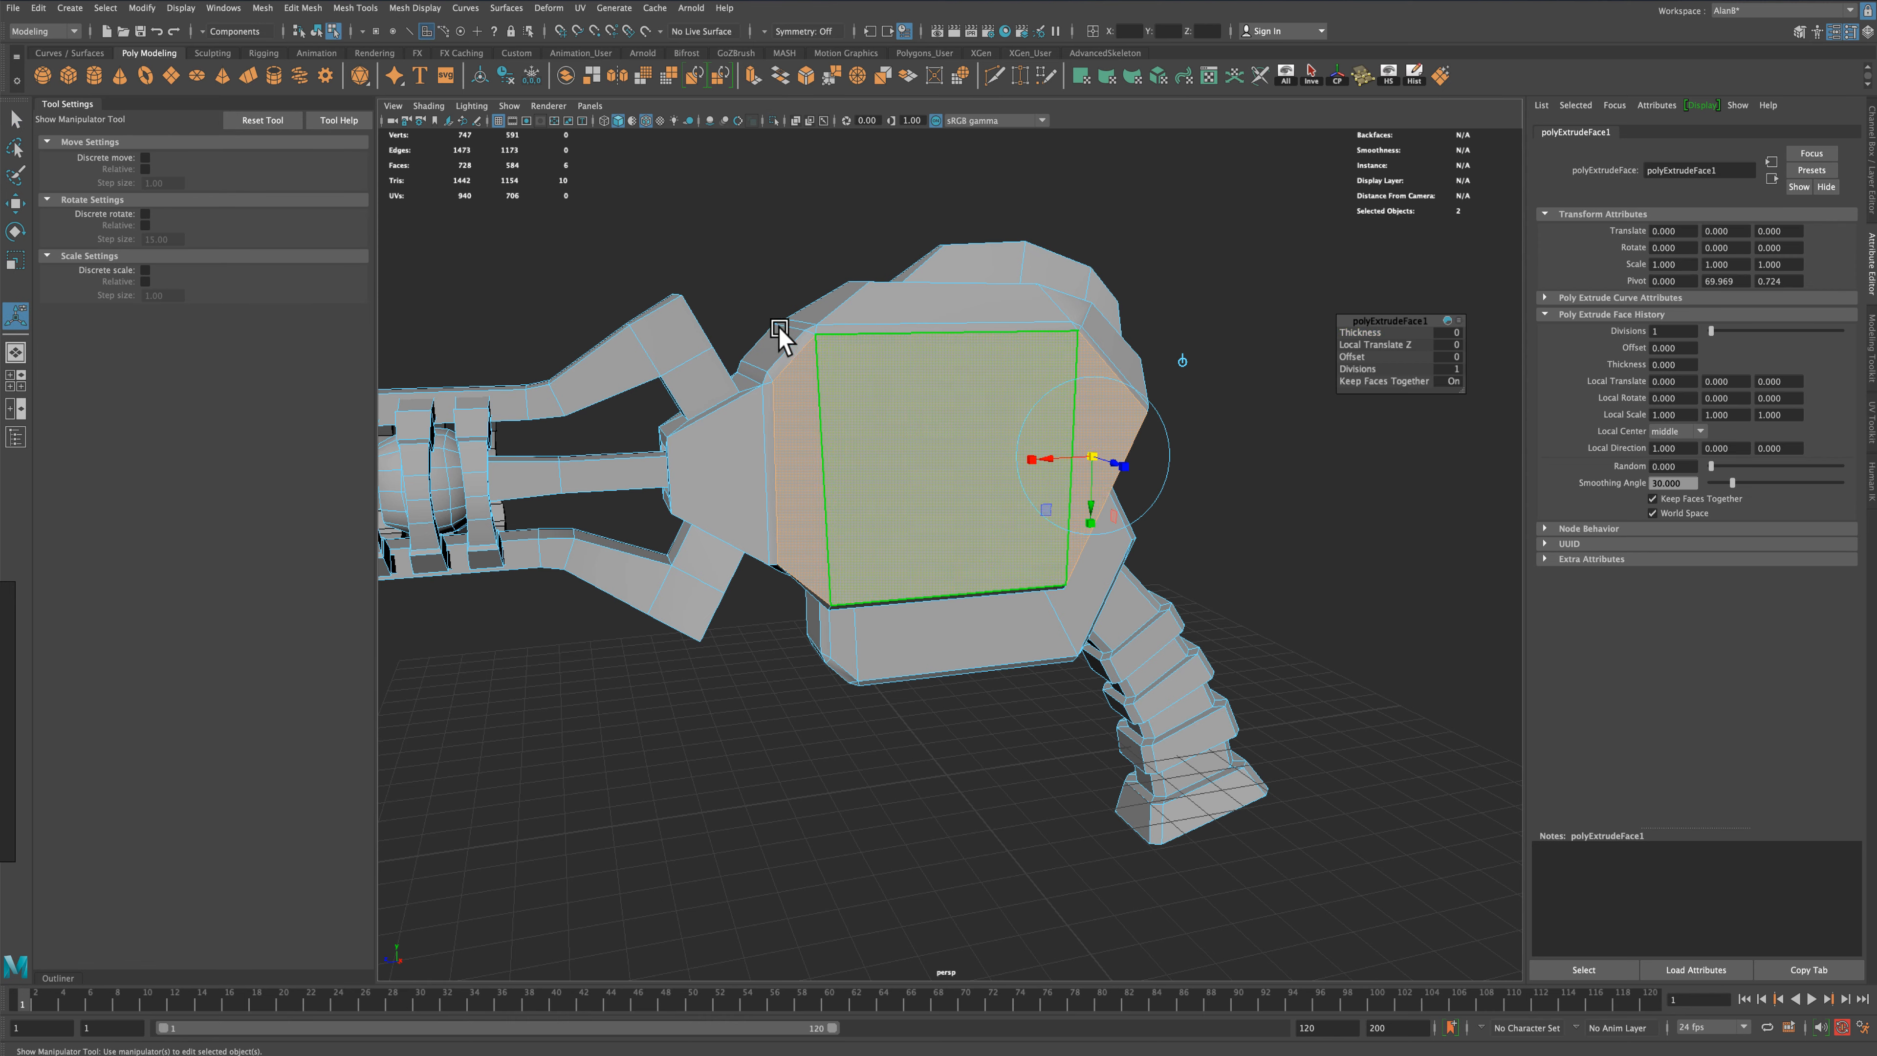
Scale the extruded side faces inward to form a border, extrude them again, and scale the new faces smaller
click(16, 260)
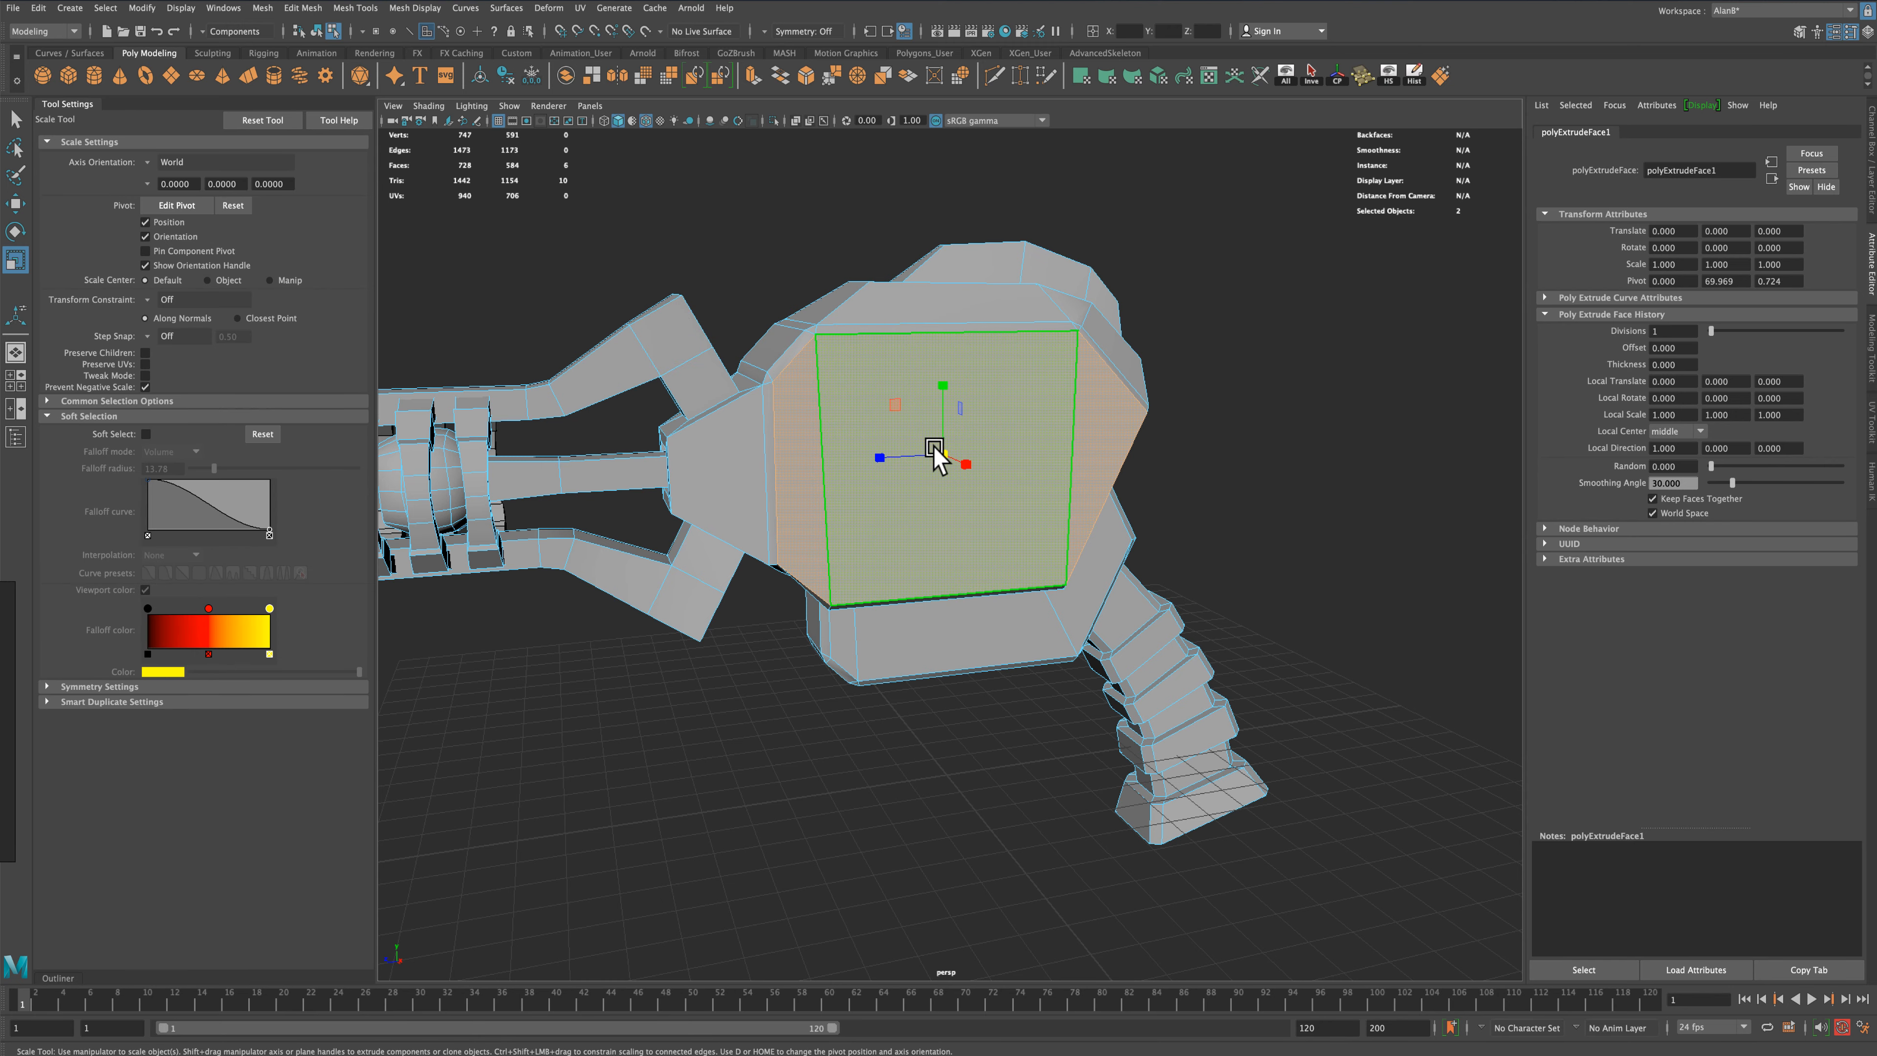
drag(933, 452, 1037, 462)
key(ctrl+e)
click(1110, 457)
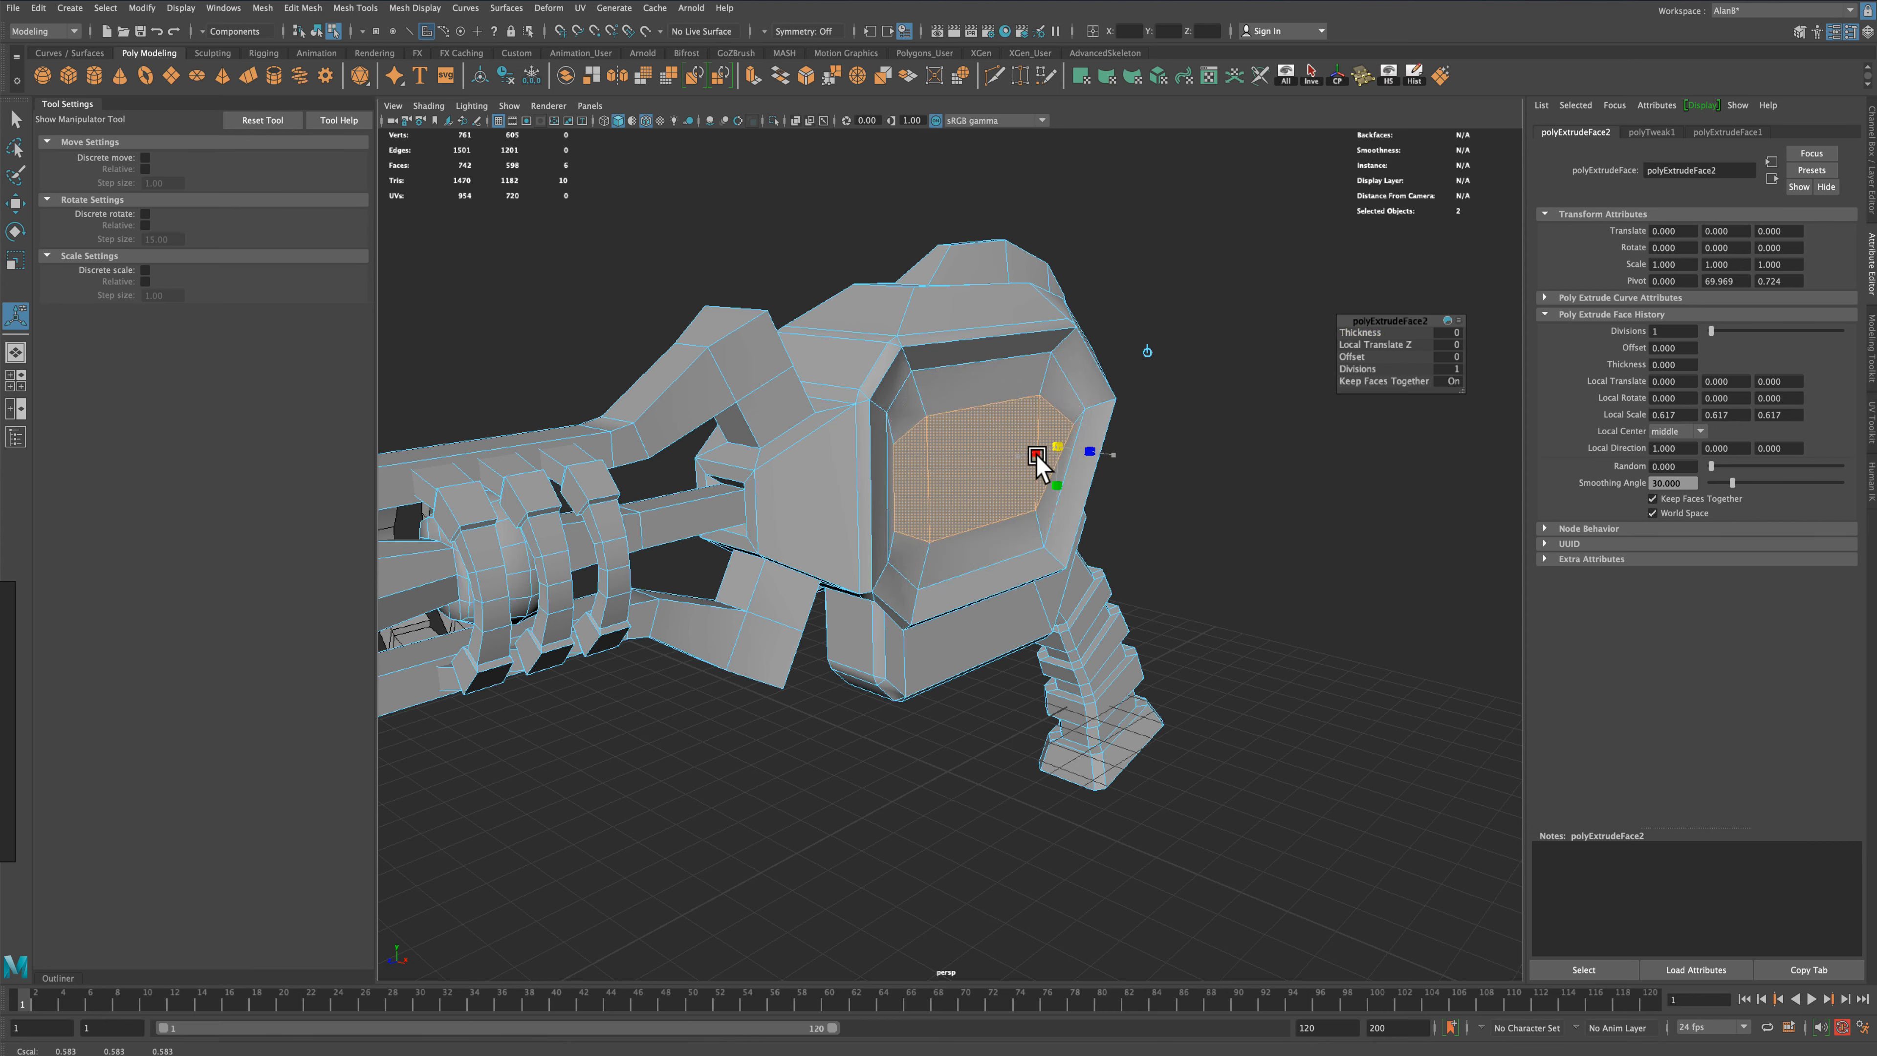
key(ctrl+z)
click(15, 259)
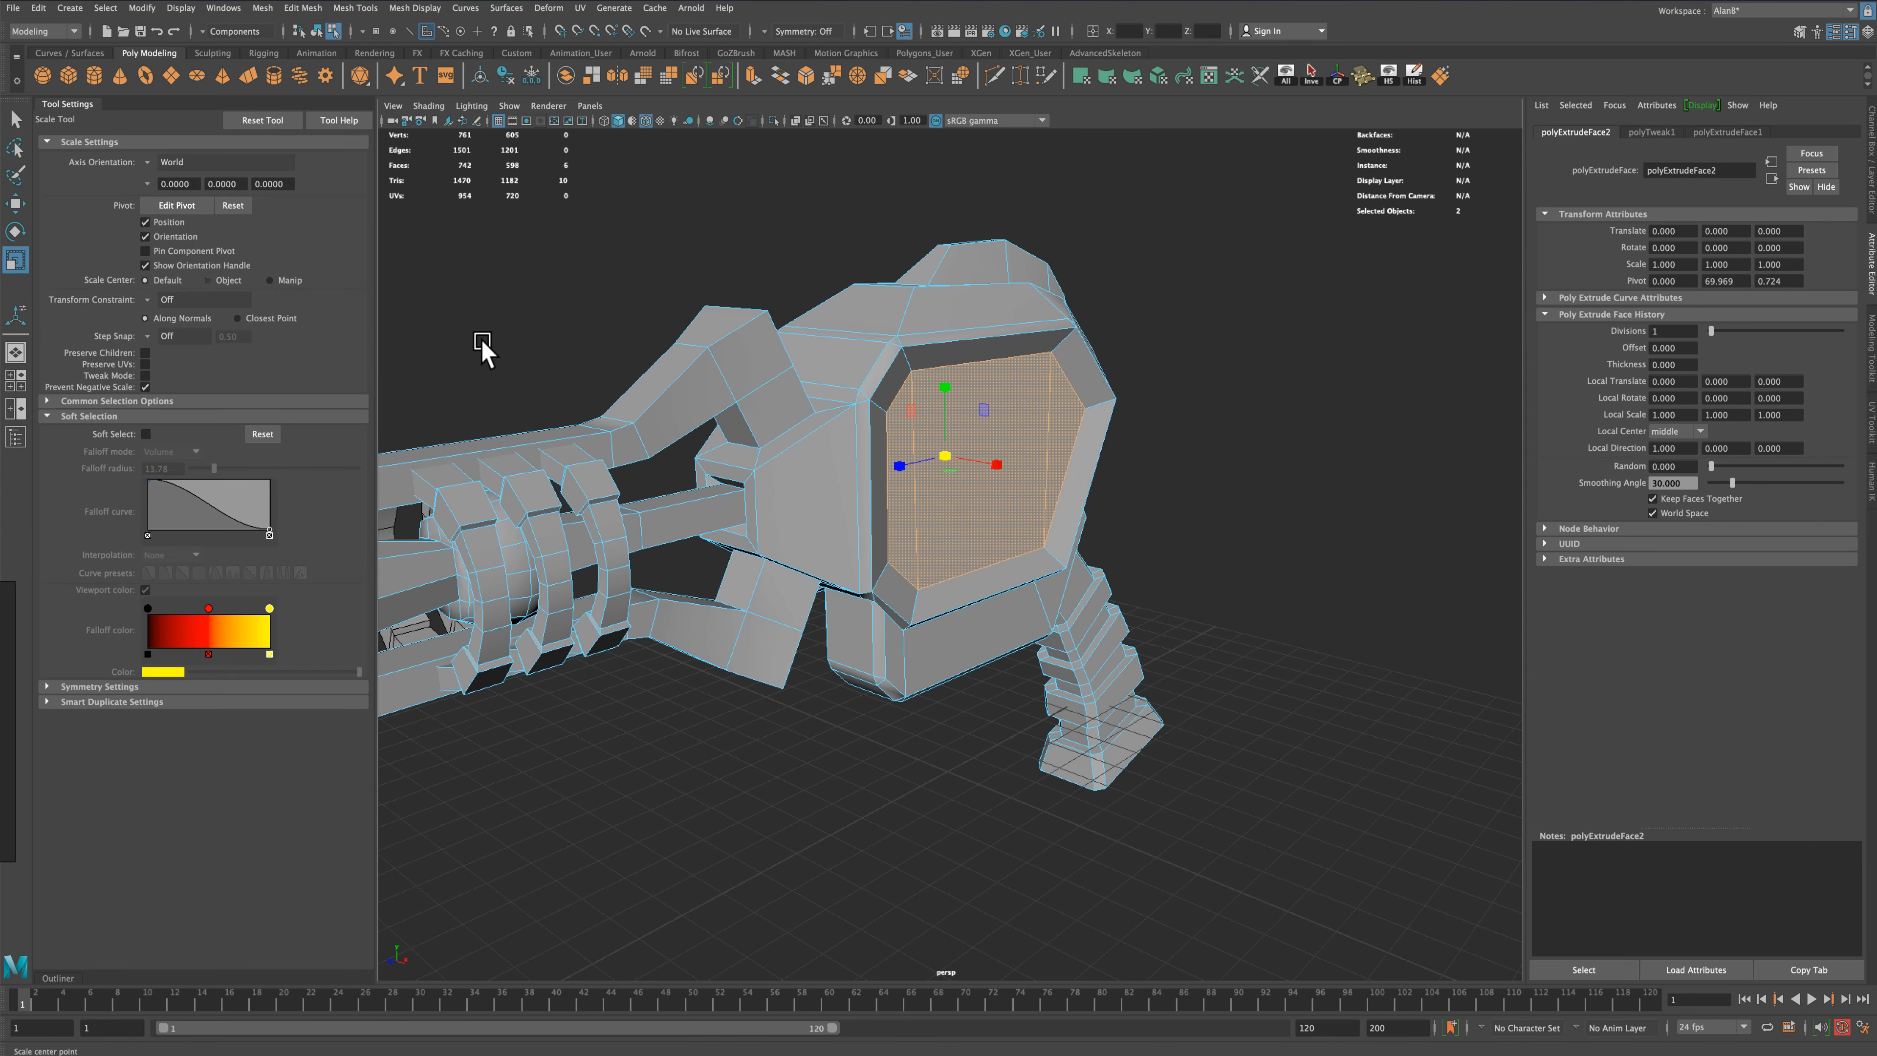
drag(944, 448, 882, 465)
Scale the inset side faces toward the body's centre along X to recess both panels
key(w)
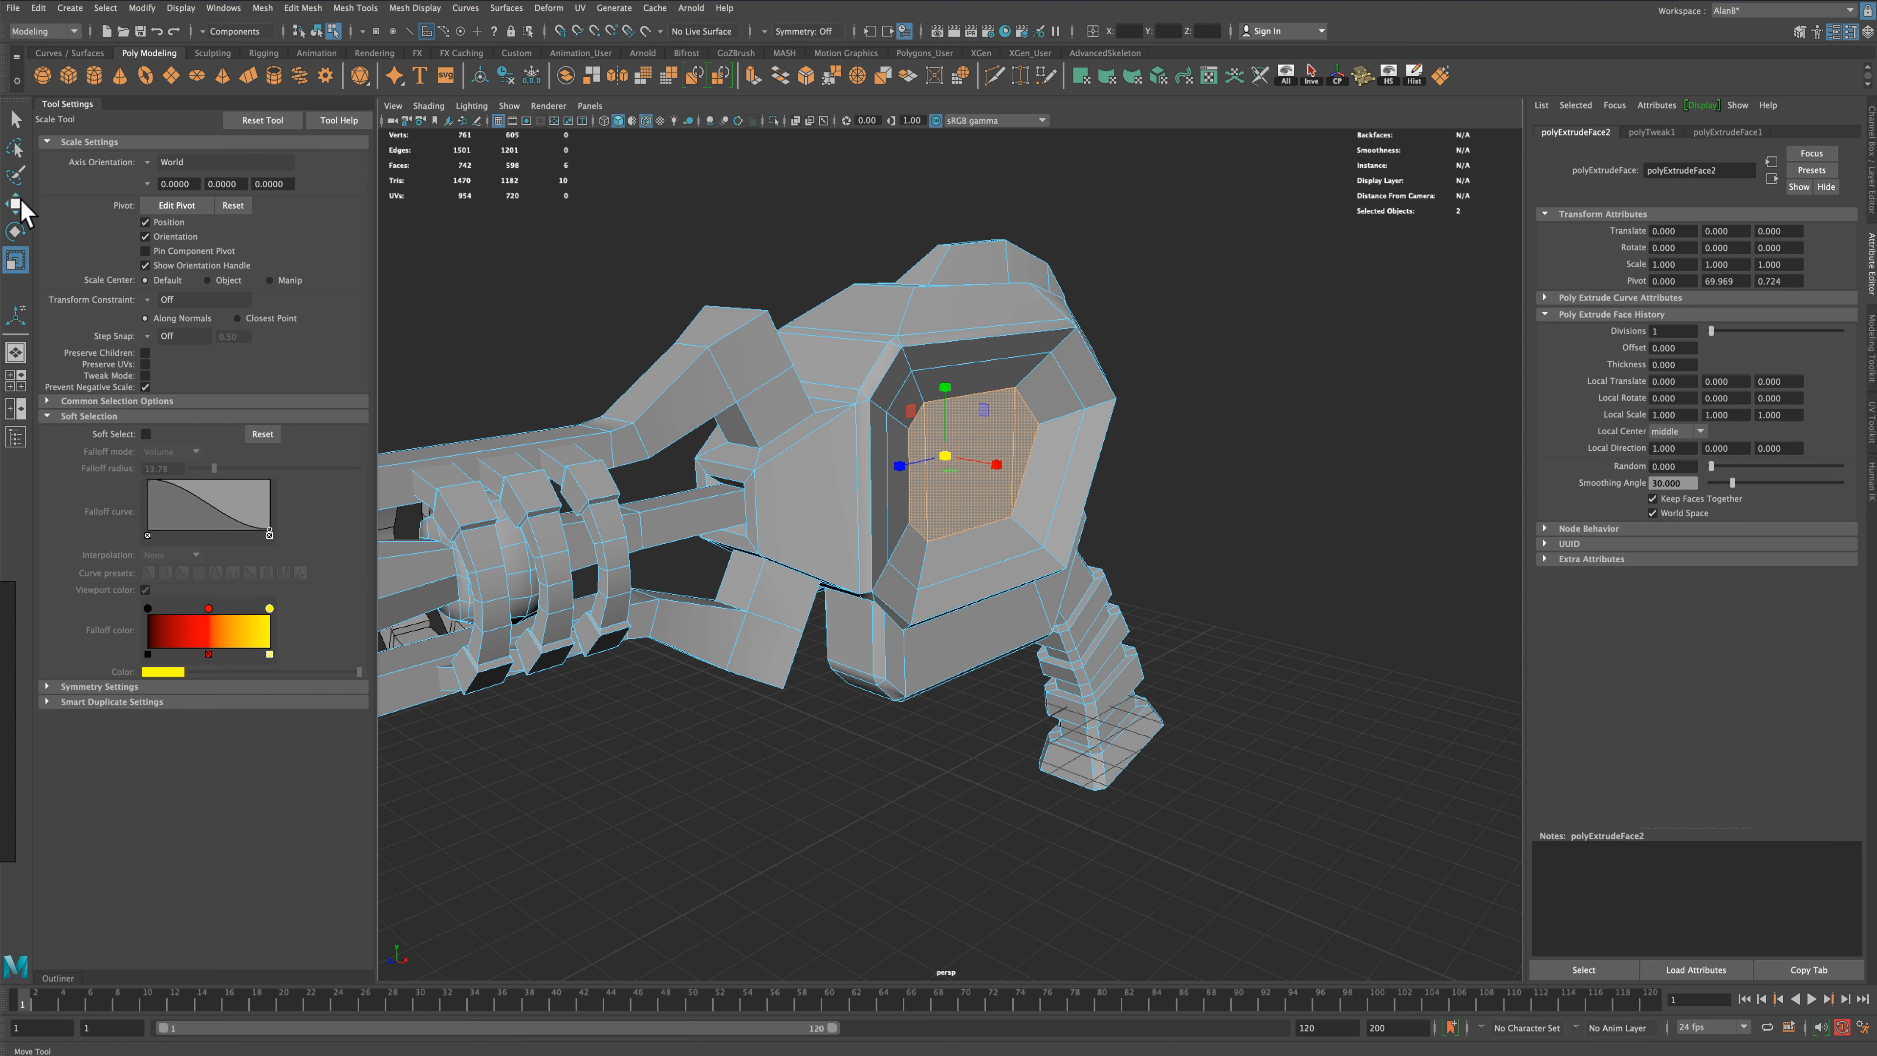
middle_drag(1000, 463, 1044, 493)
alt+drag(1045, 493, 650, 399)
key(r)
drag(914, 449, 956, 470)
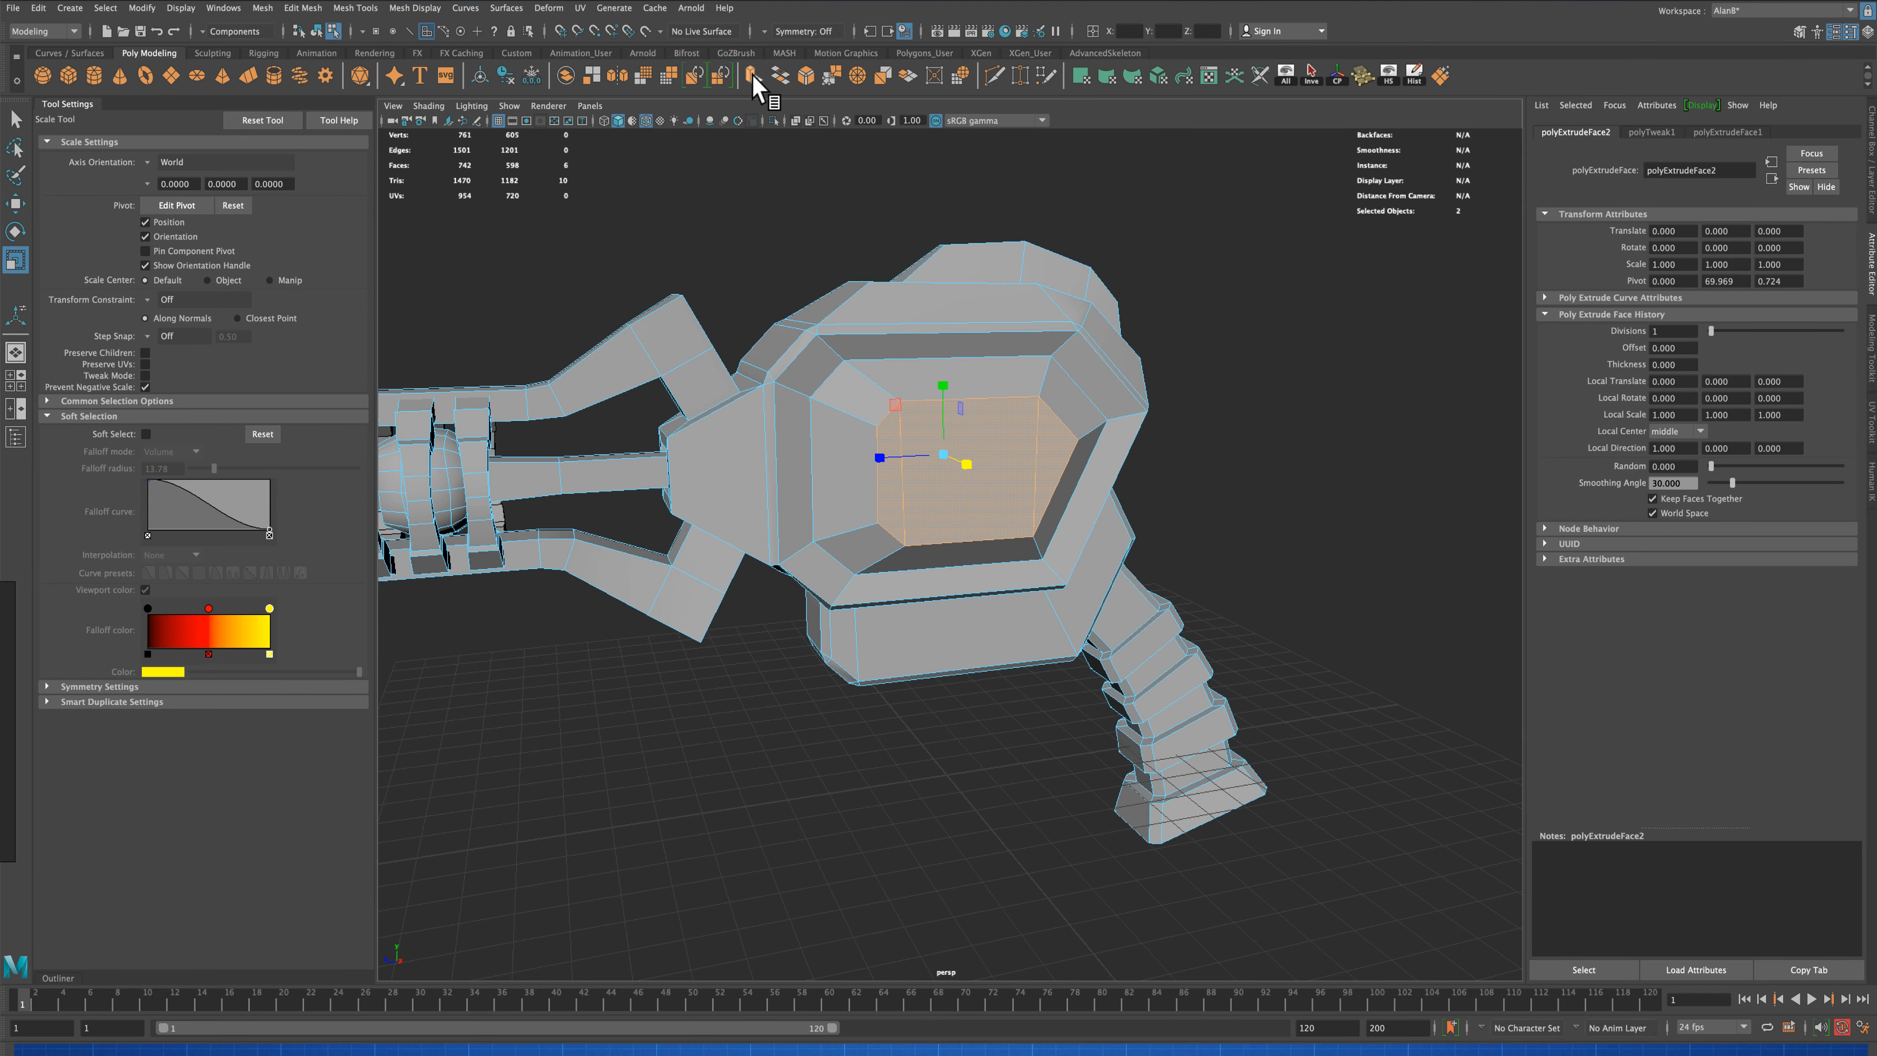
Extrude the recessed side faces once more and scale the new faces smaller
key(ctrl+e)
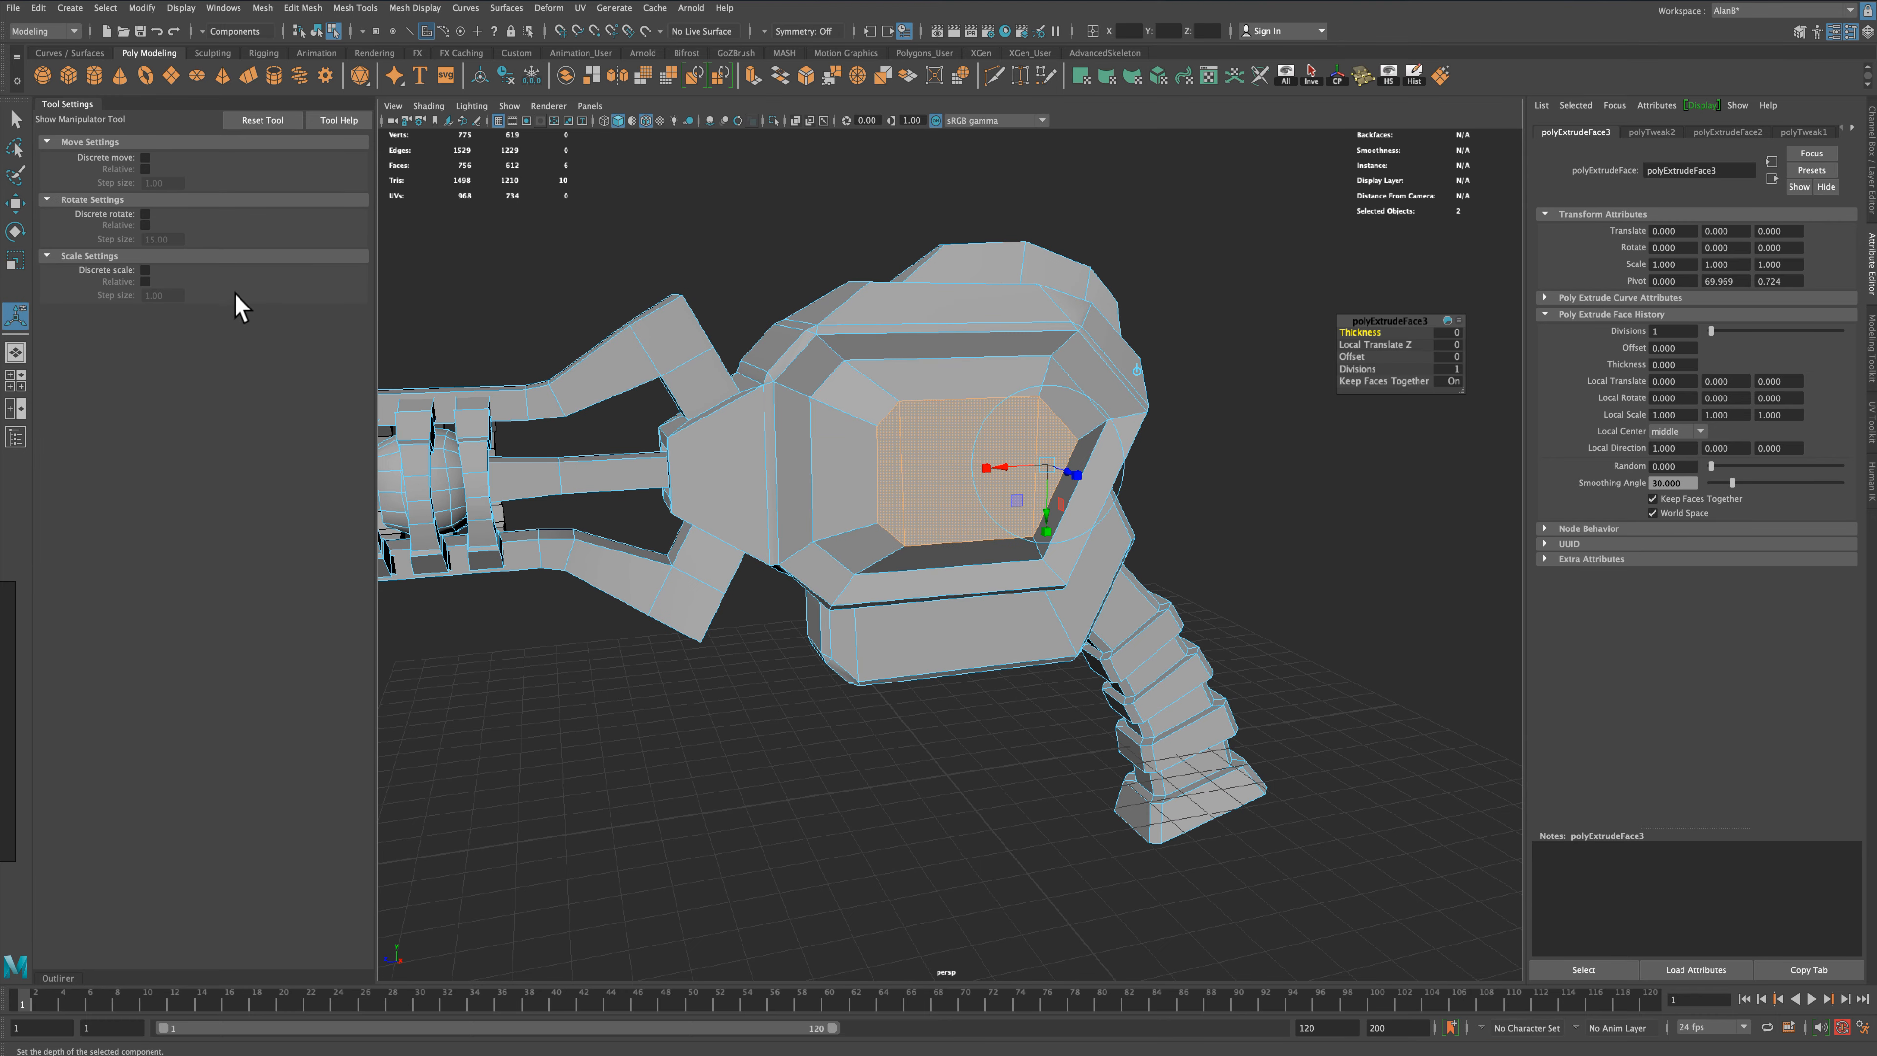
click(16, 263)
drag(943, 454, 880, 456)
Bevel the inner edge loop of the recess on both sides of the body with a fraction of 0.2, and leave component mode
key(q)
right_drag(961, 444, 960, 385)
double_click(970, 398)
alt+drag(1256, 444, 977, 449)
shift+double_click(979, 448)
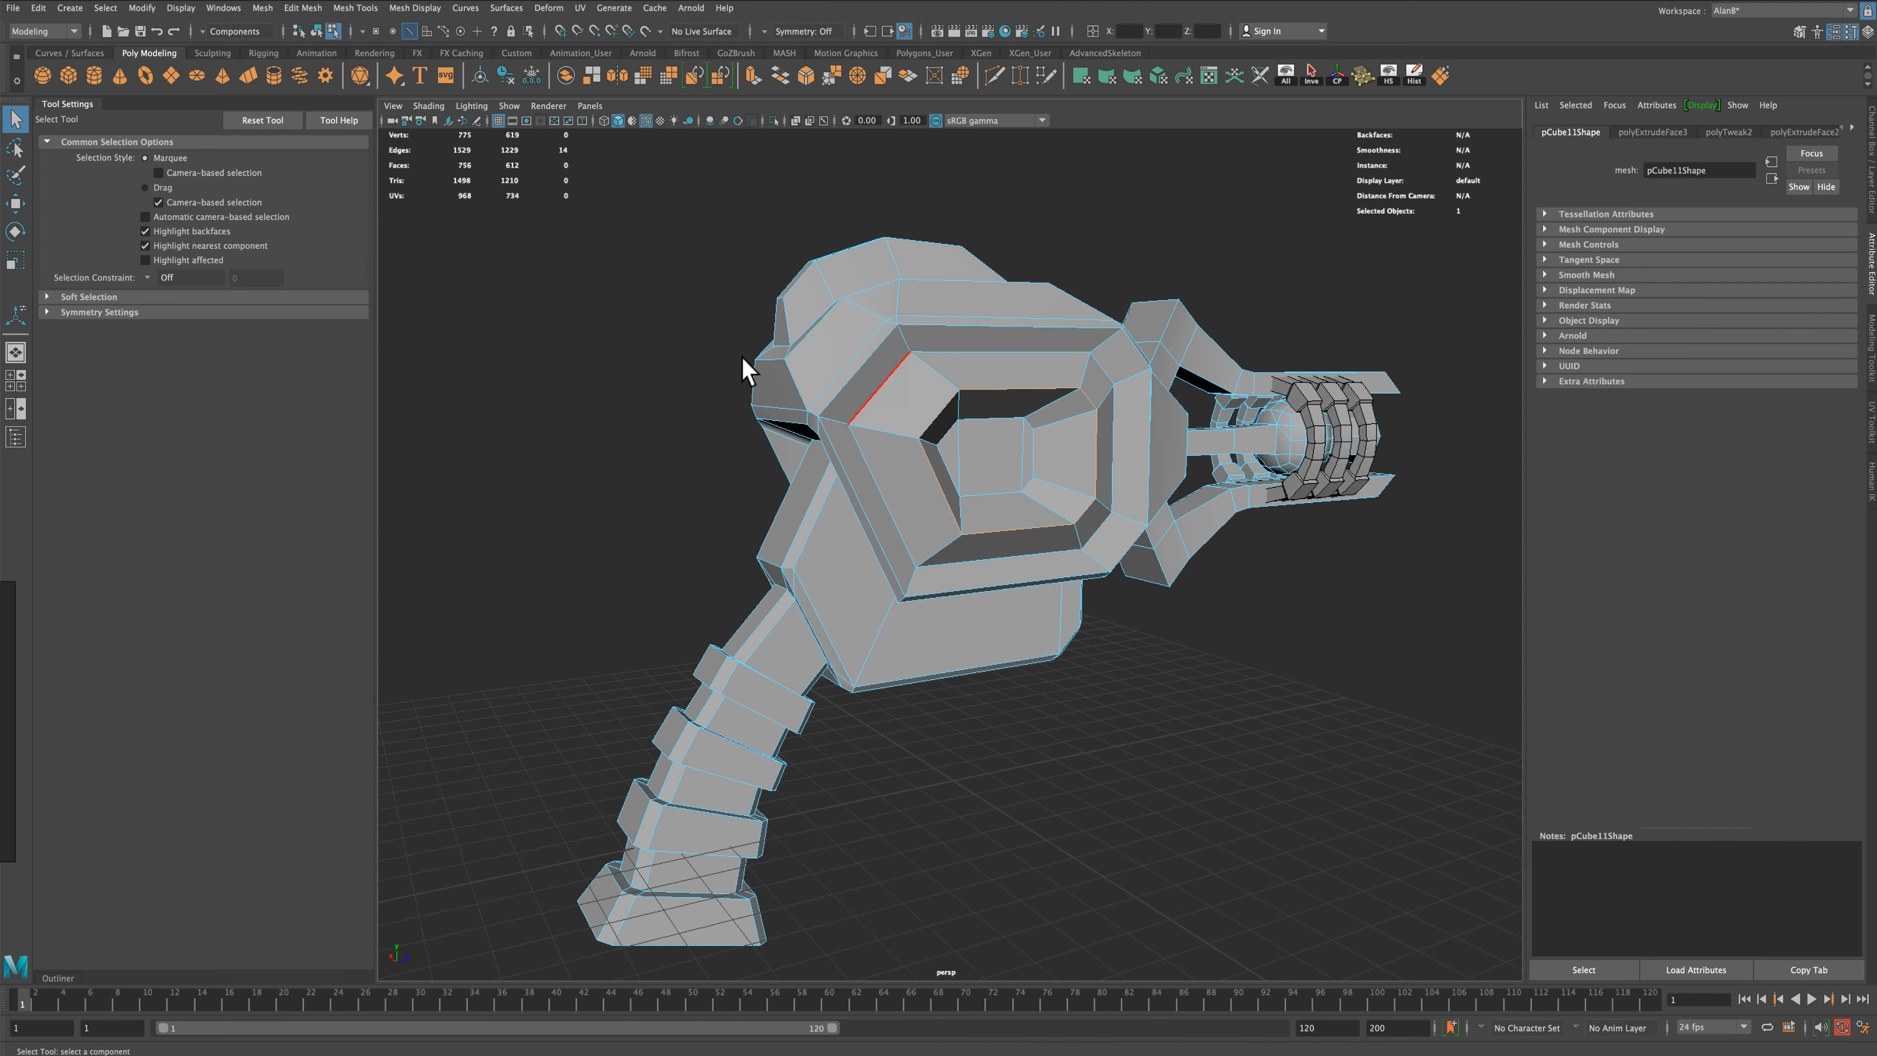
alt+drag(602, 356, 905, 359)
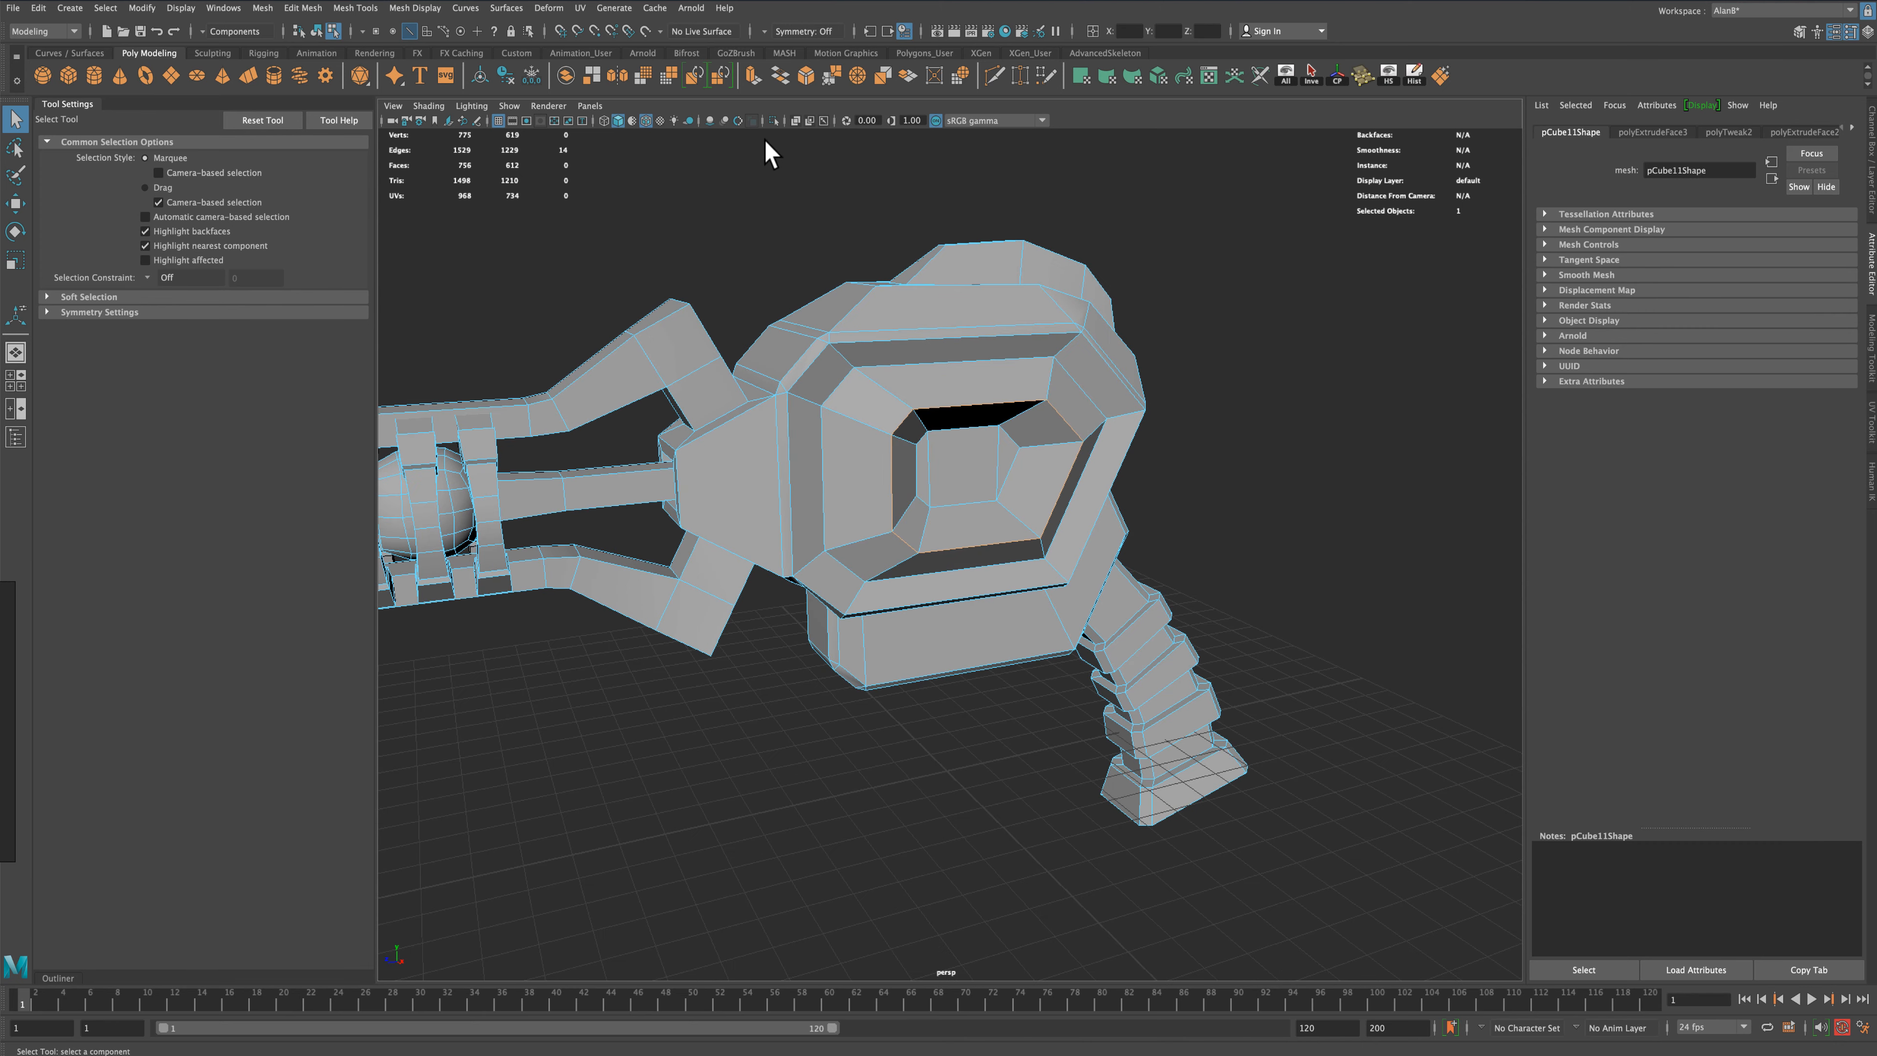
scroll(753, 229, up, 2)
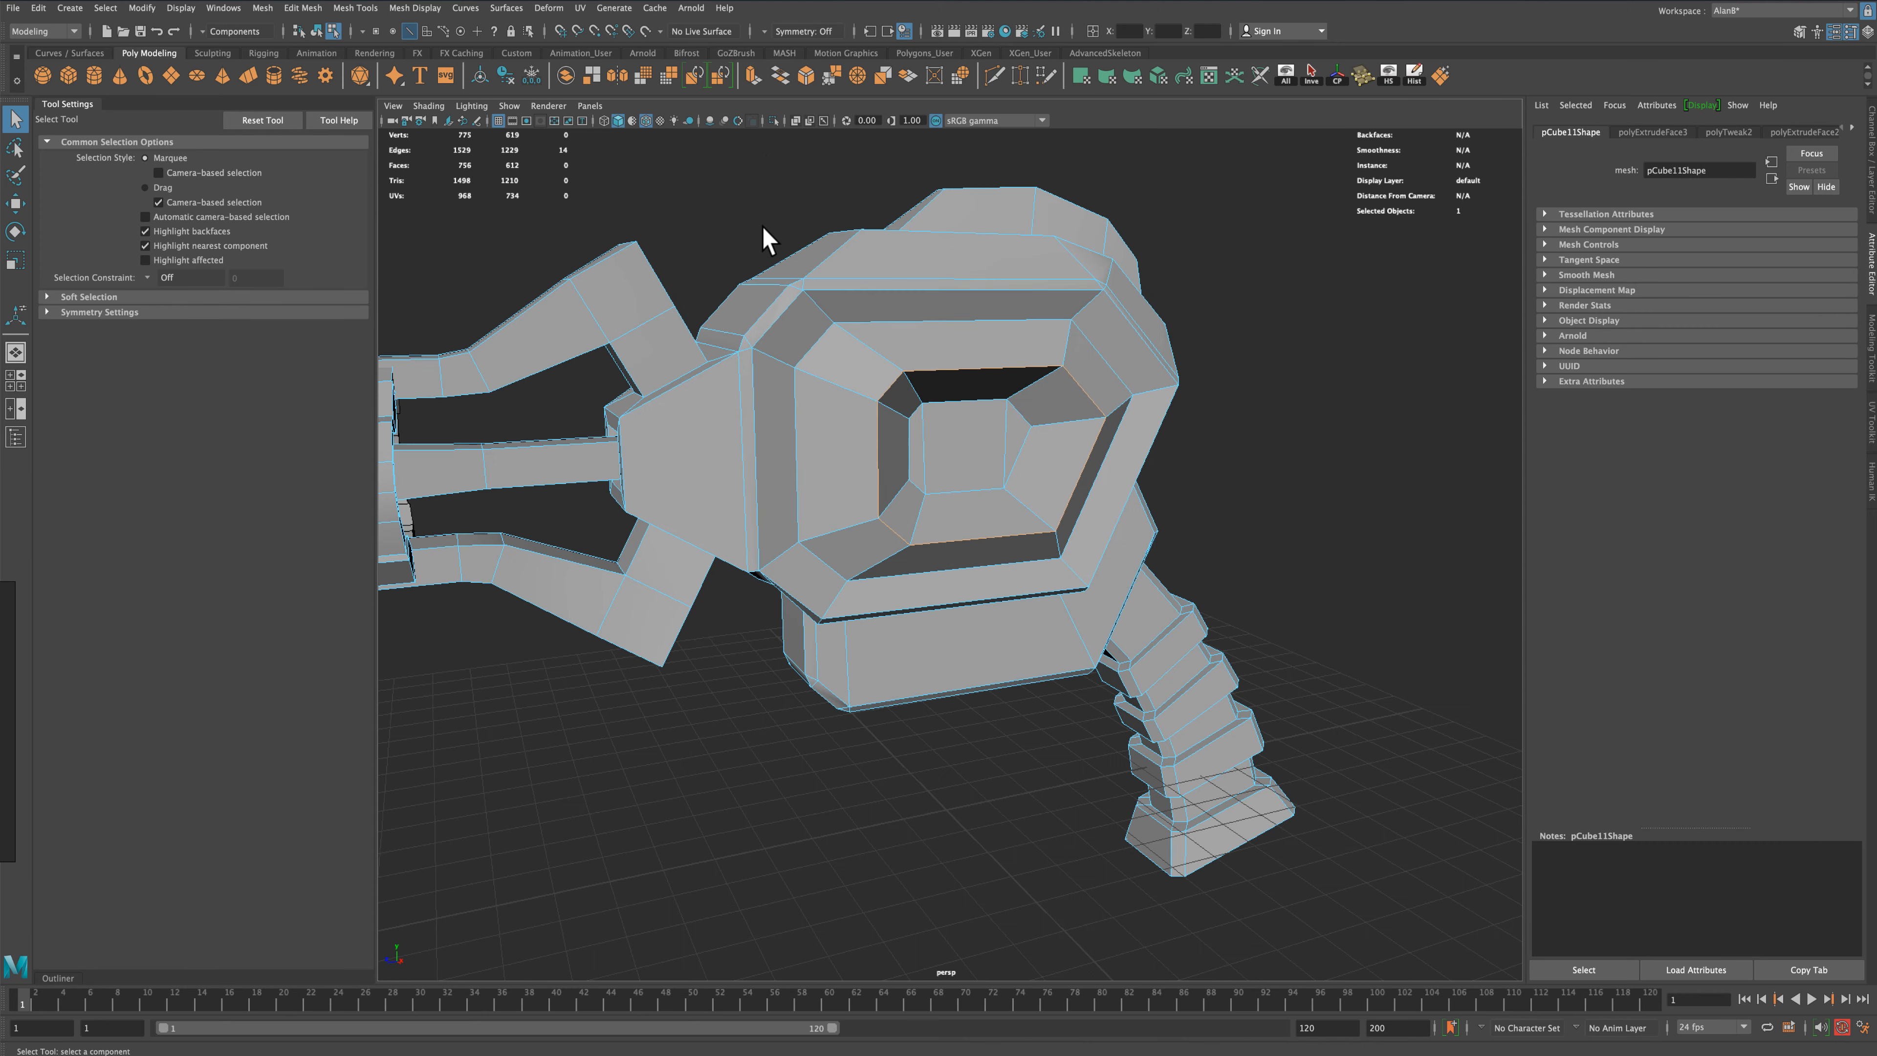
click(805, 76)
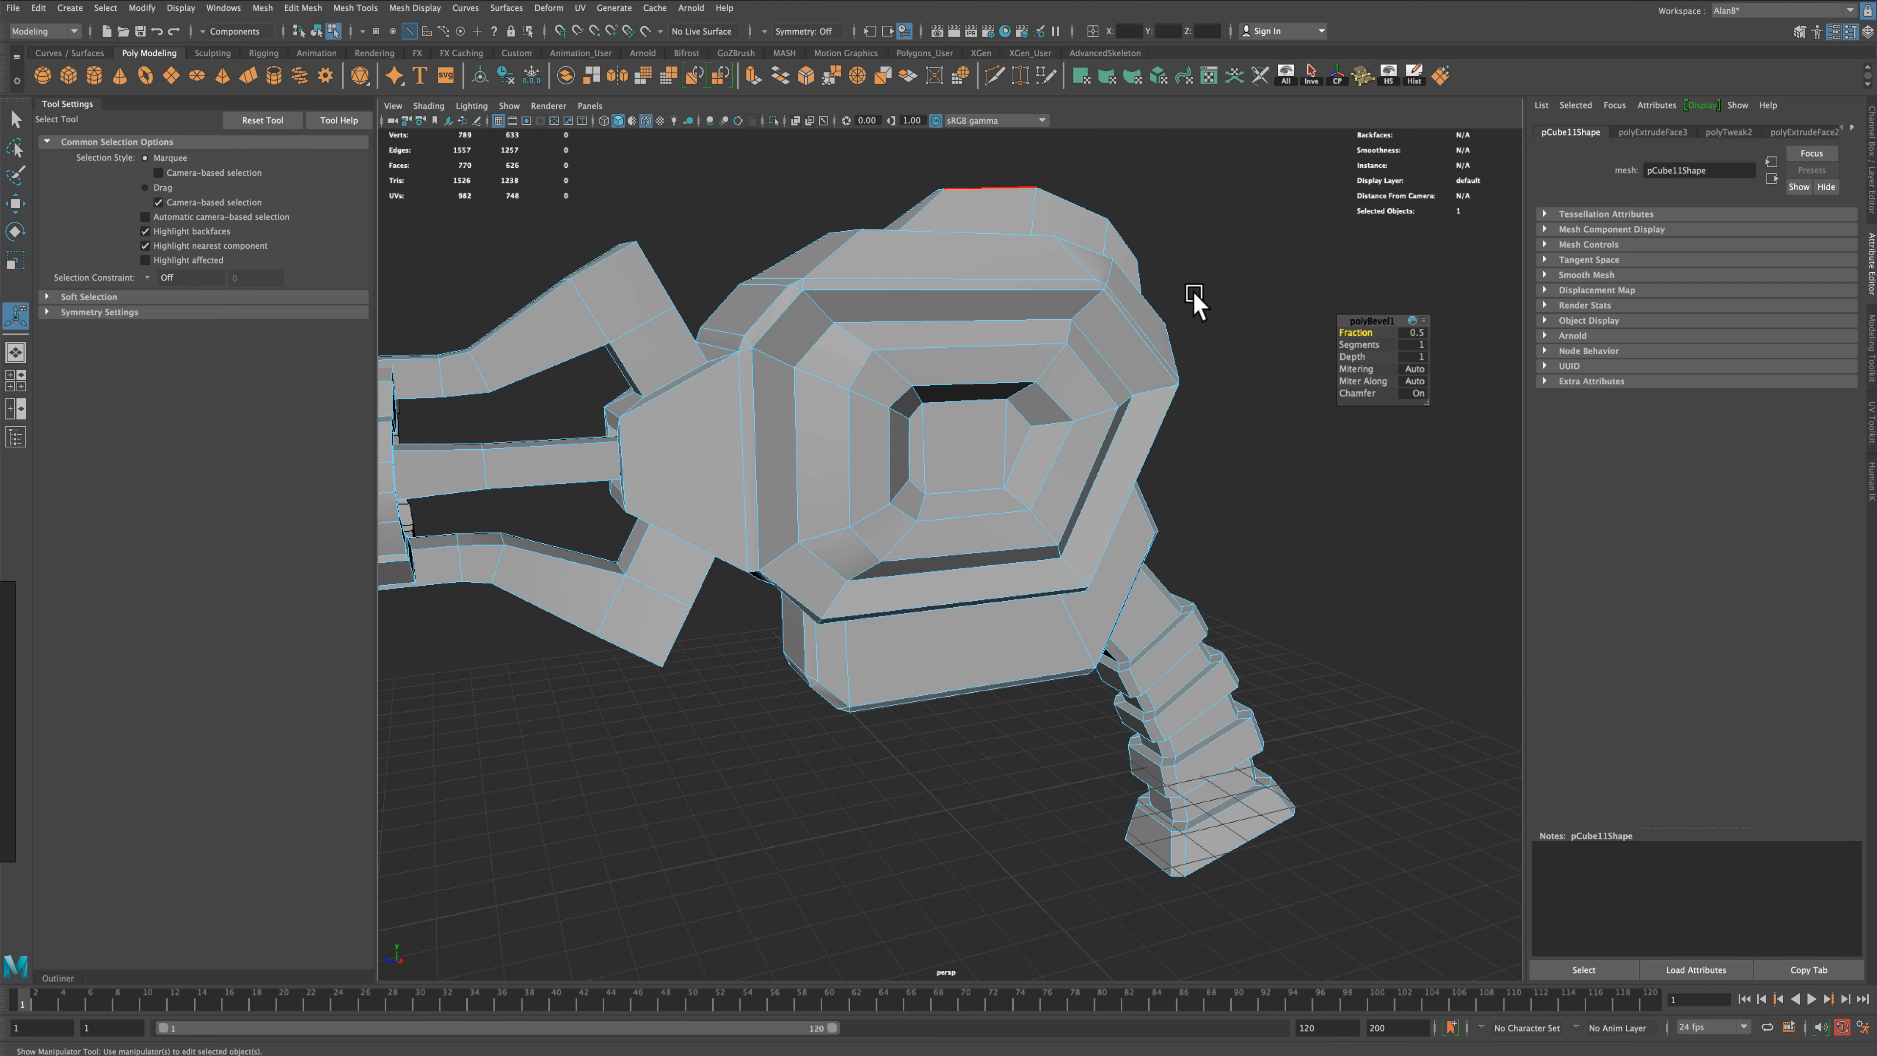
drag(1364, 335, 1363, 334)
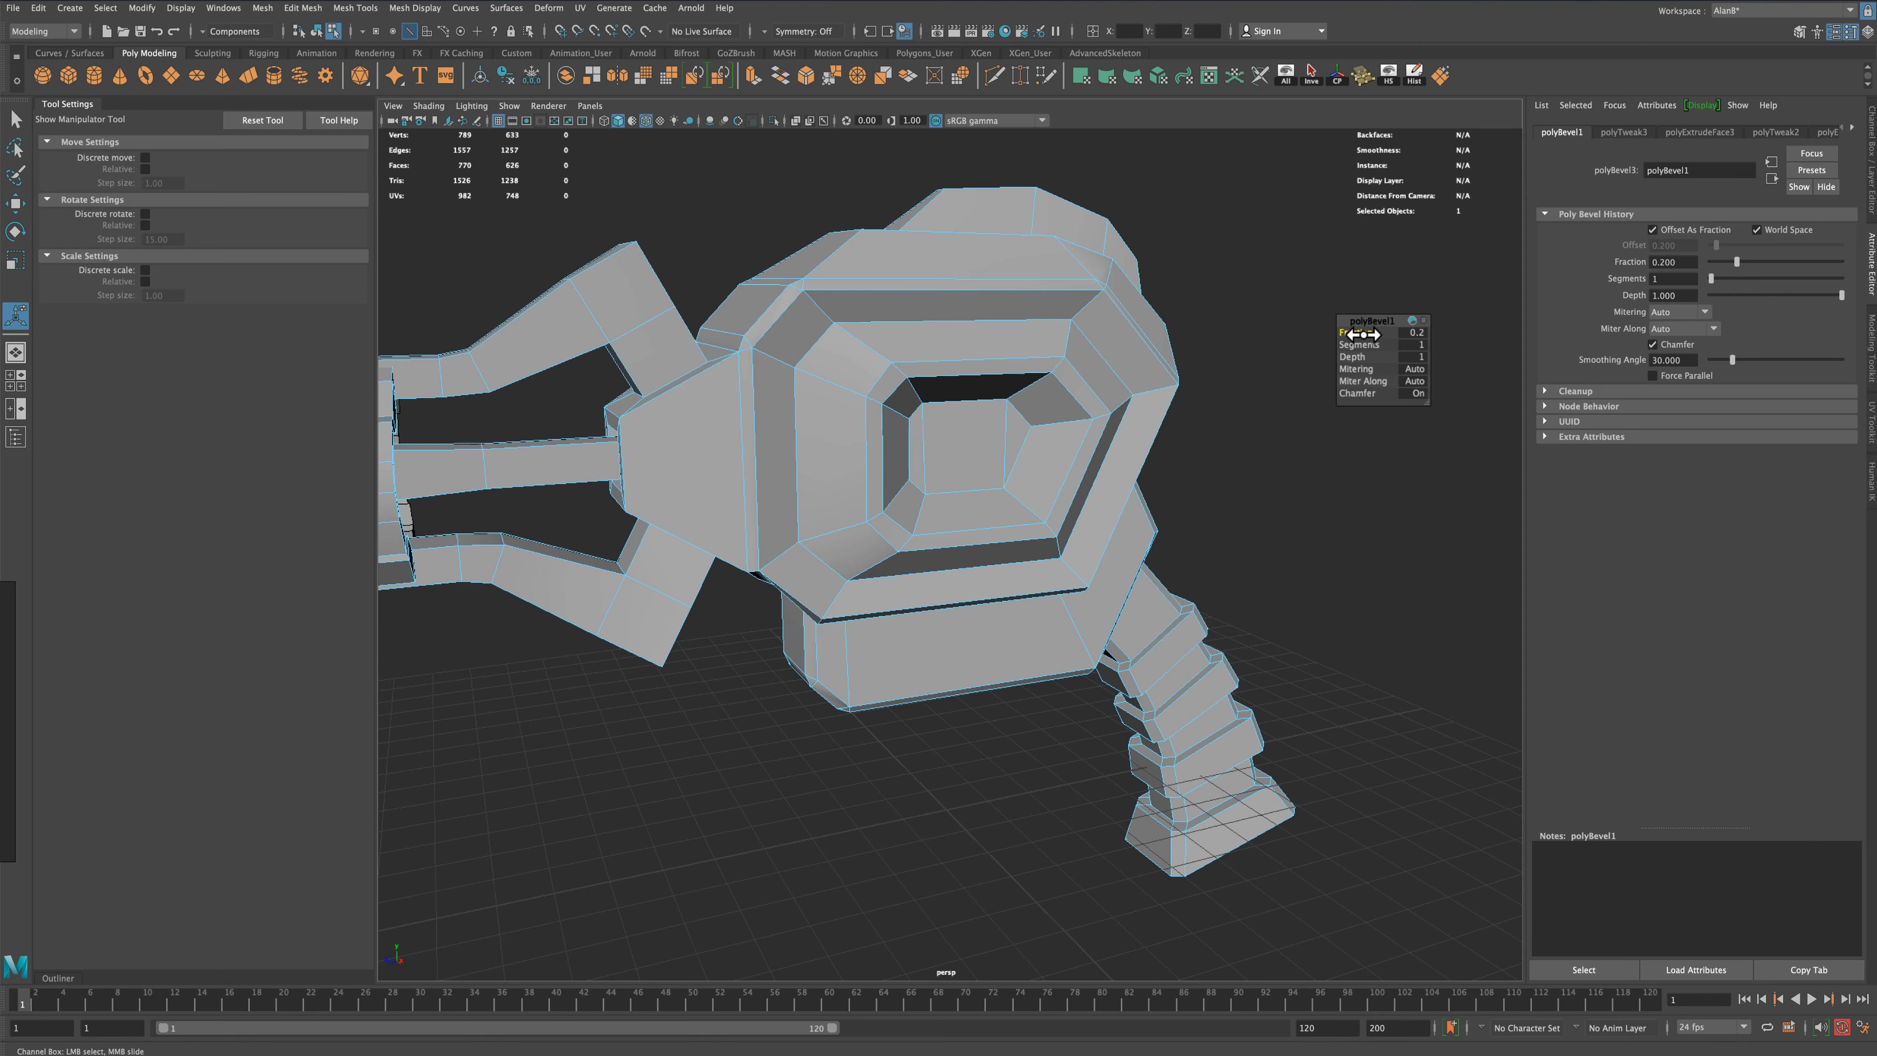
click(15, 122)
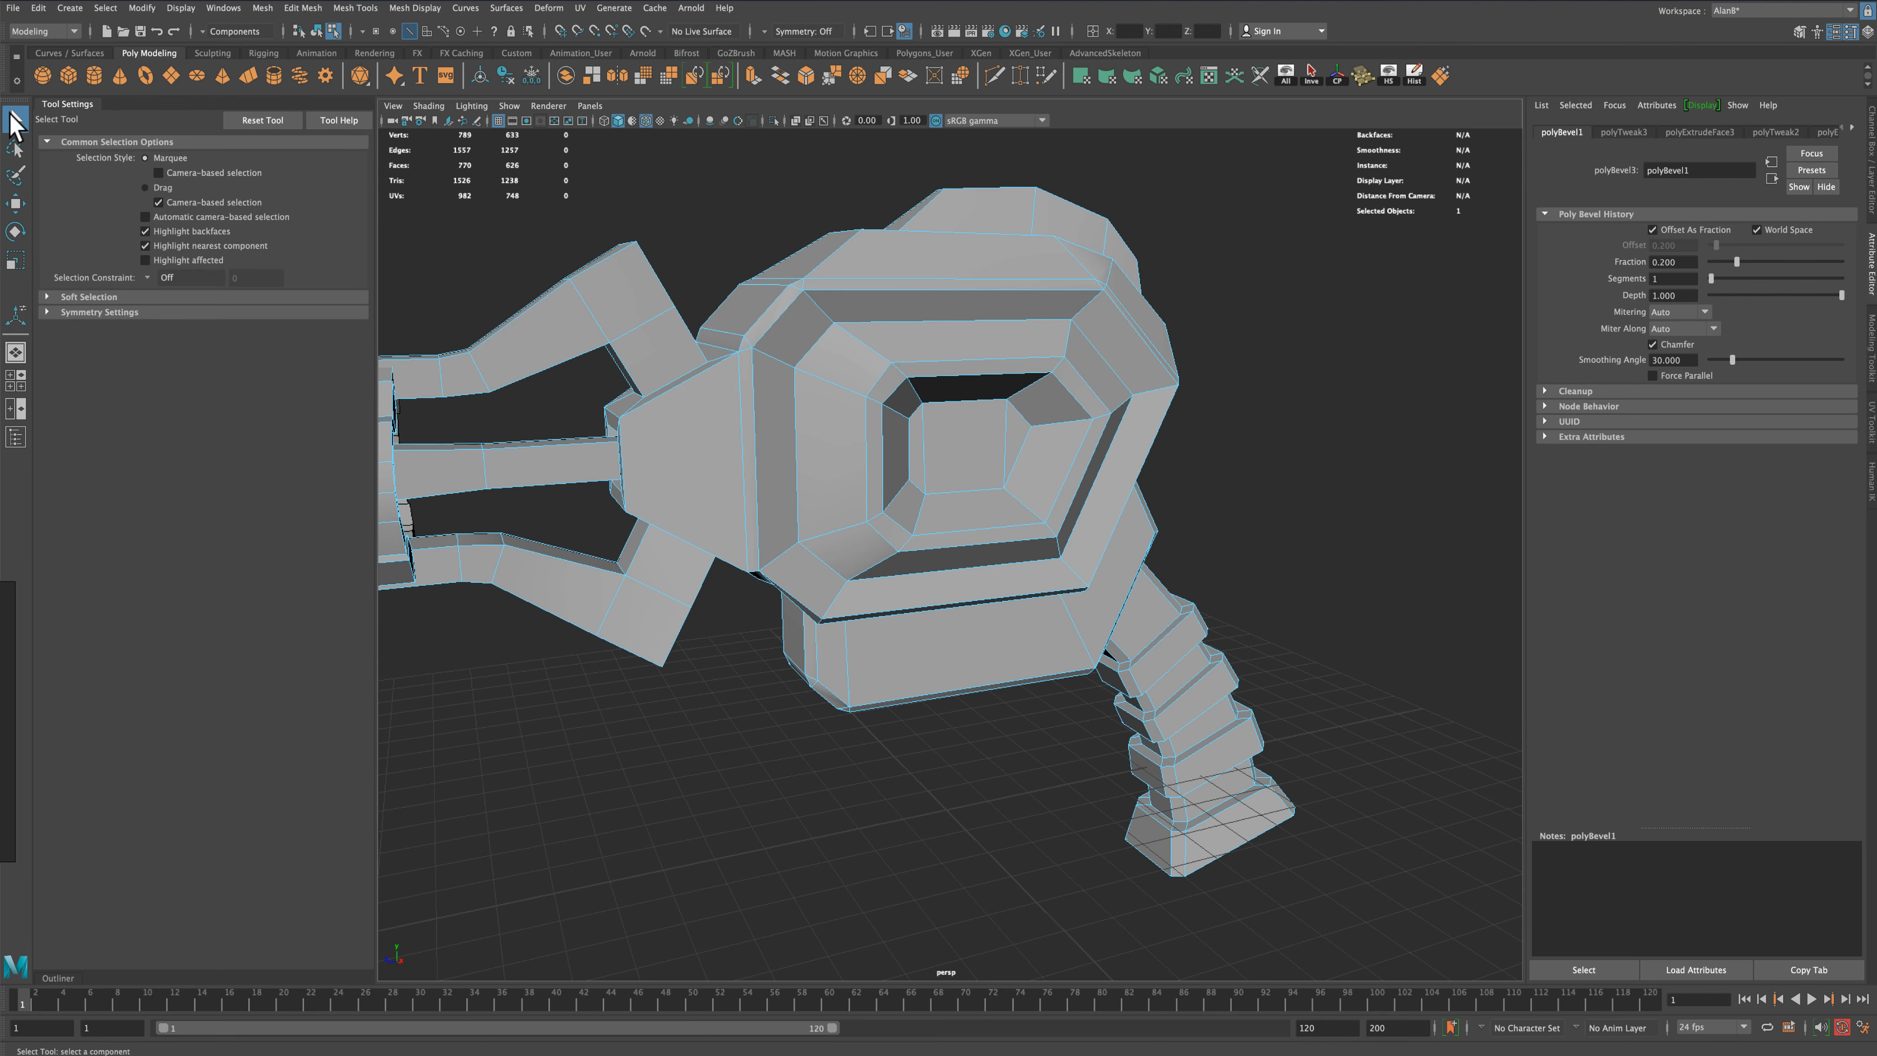
right_drag(1134, 357, 1176, 336)
Extrude the tall face at the back of the body above the segmented leg, scaling the new face to 0.35
alt+right_drag(1291, 465, 1181, 470)
alt+drag(1182, 470, 1137, 509)
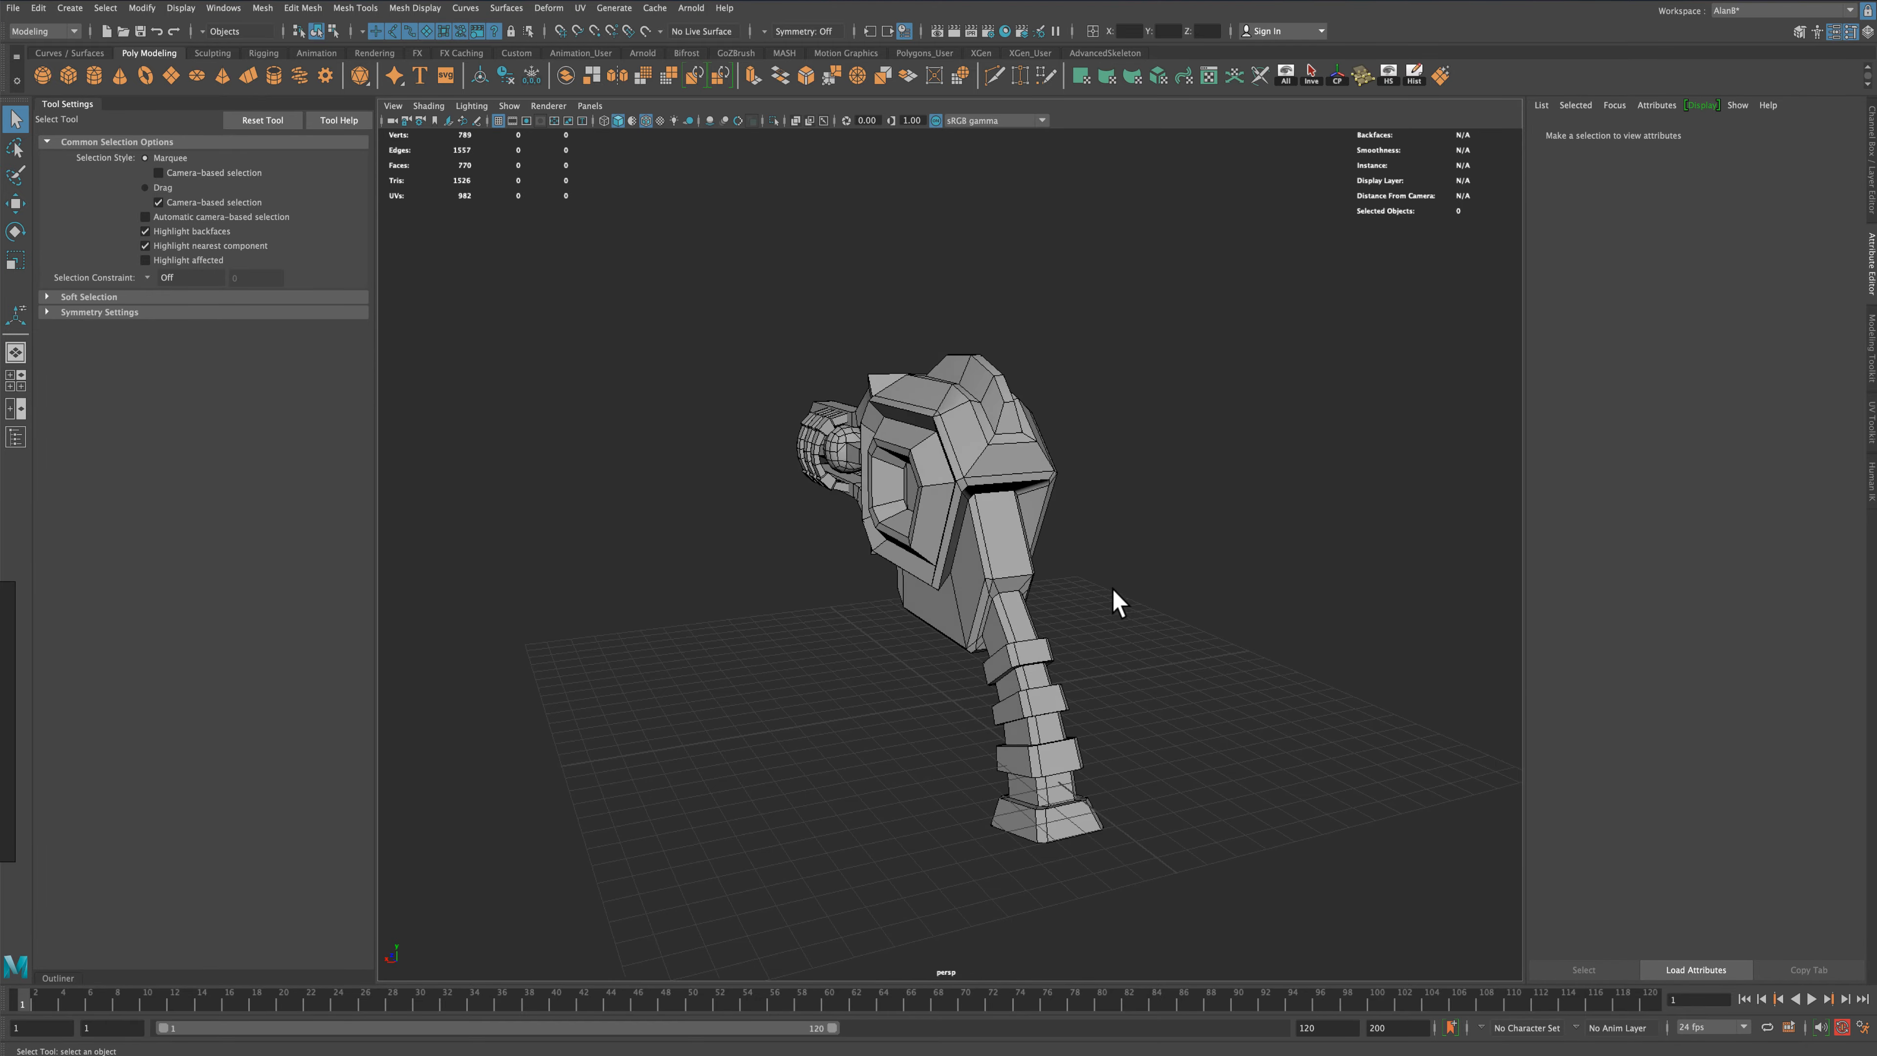
scroll(1118, 603, up, 6)
click(955, 540)
right_click(955, 532)
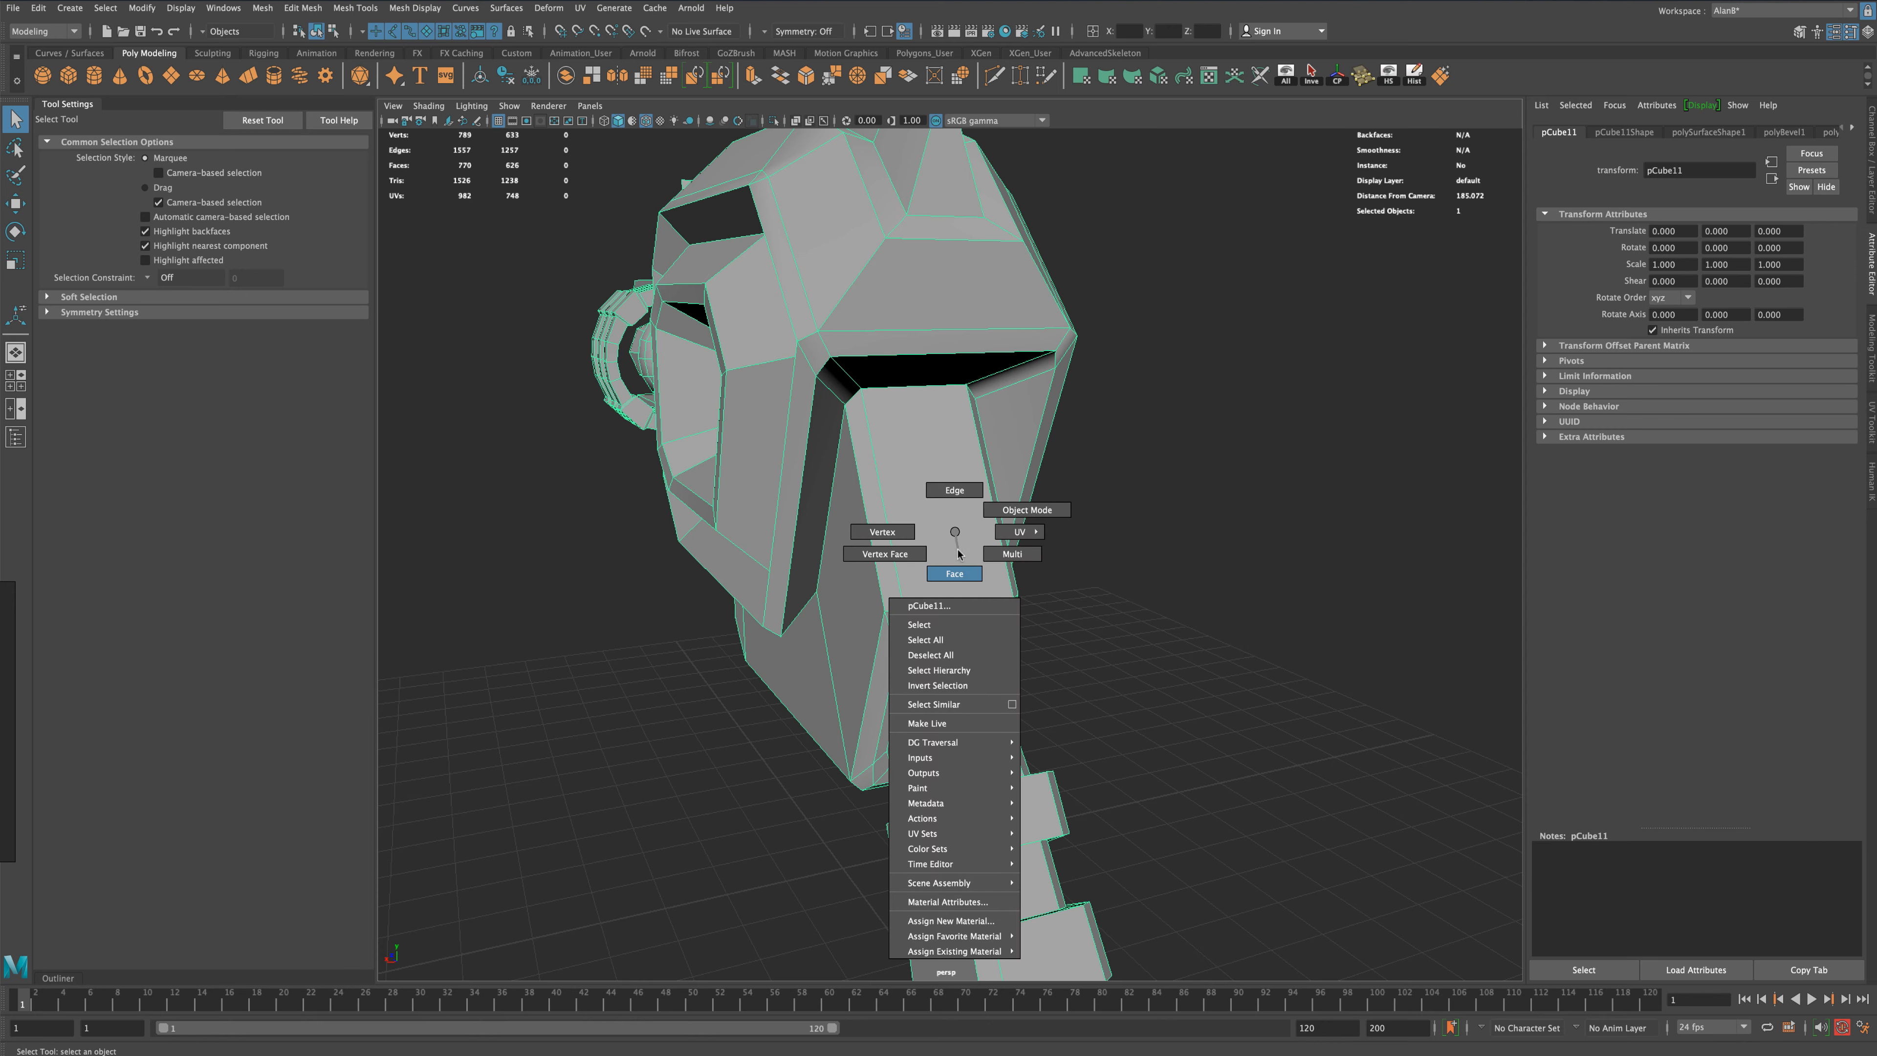
click(954, 573)
click(960, 532)
mouse_move(1165, 558)
alt+mouse_down()
mouse_move(1181, 545)
mouse_move(1190, 562)
alt+mouse_up()
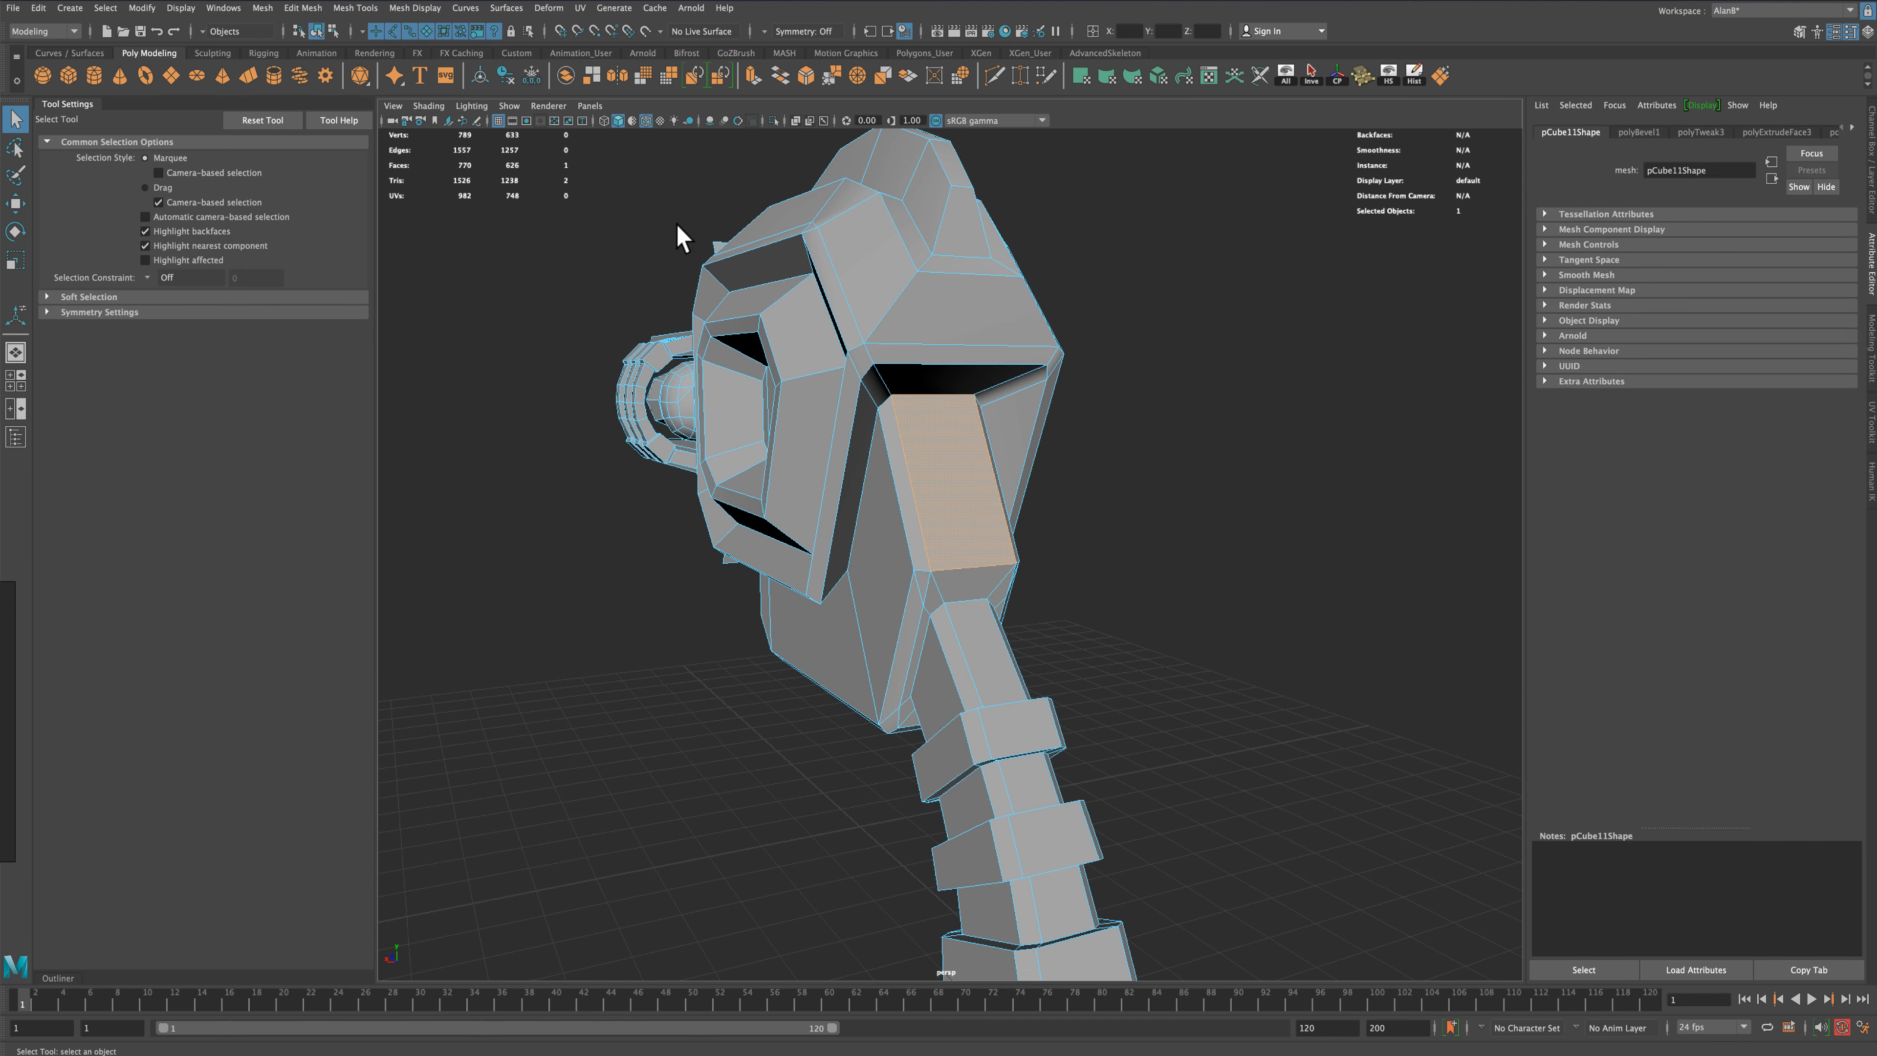
click(754, 75)
click(965, 536)
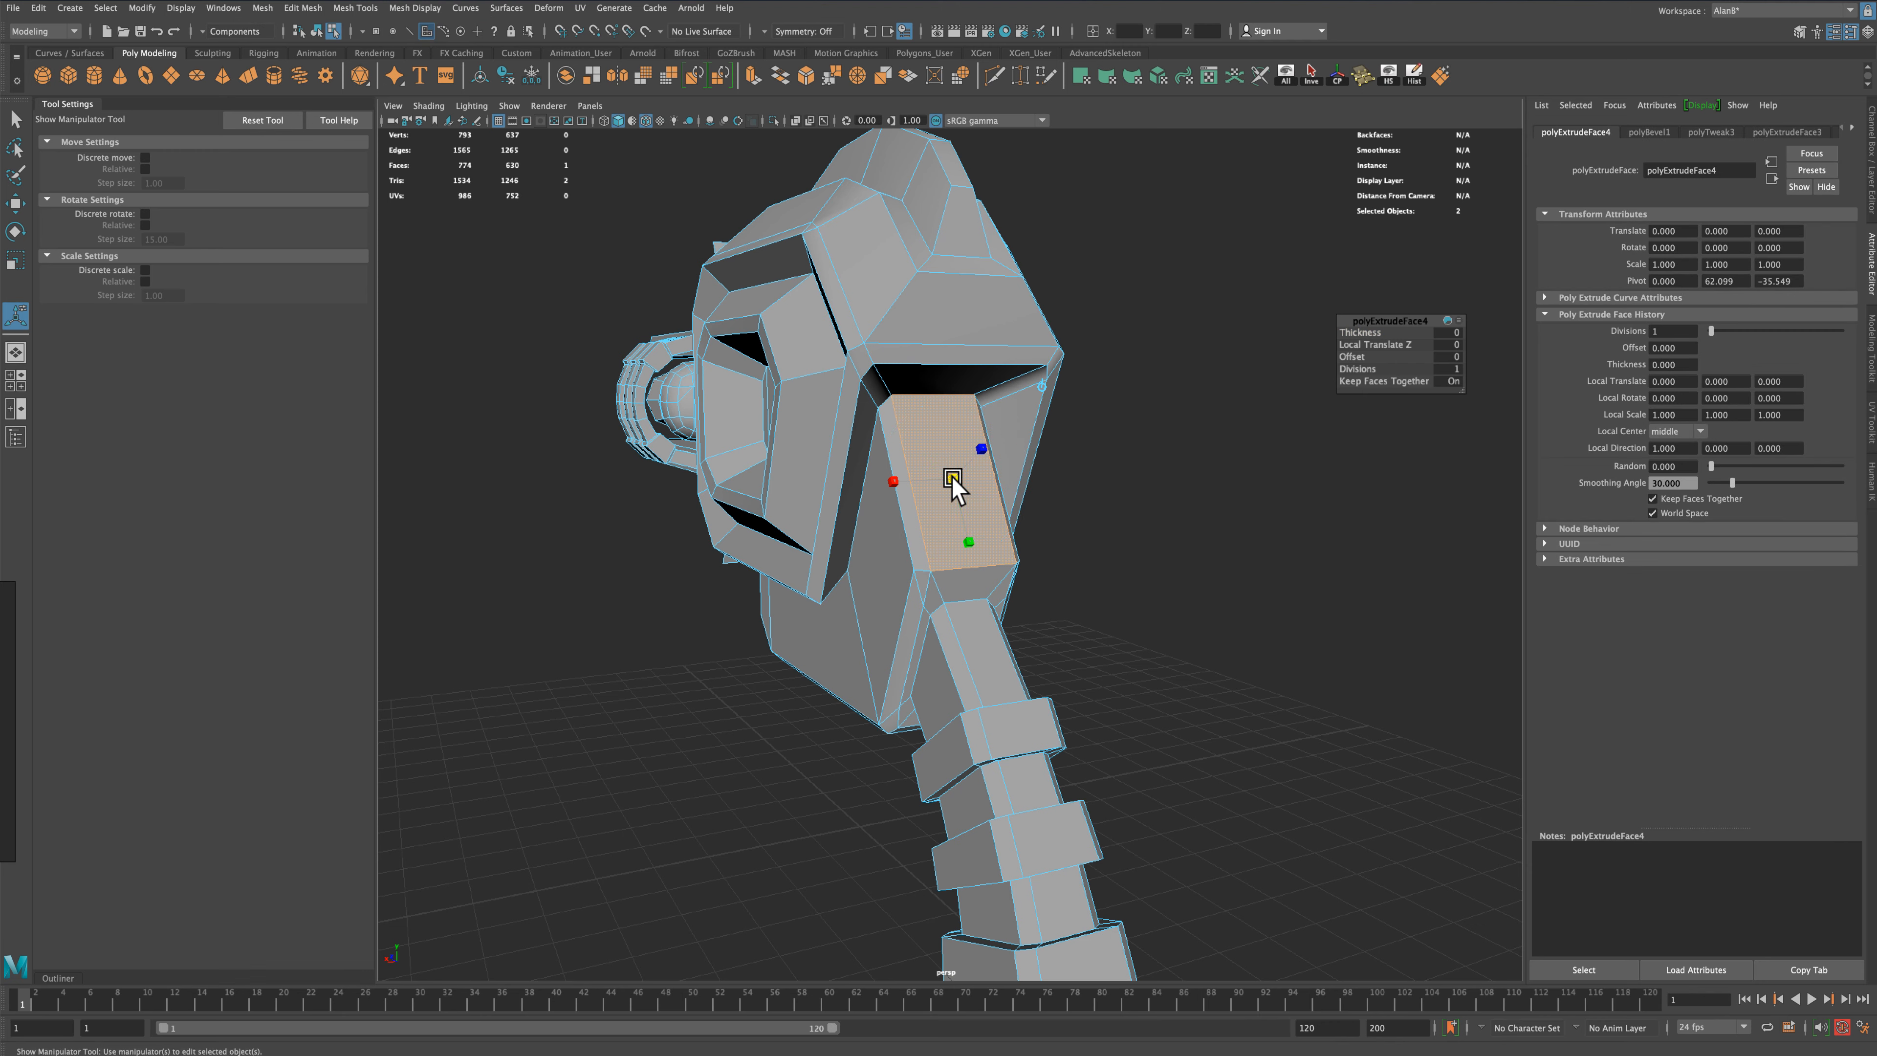
drag(953, 481, 933, 503)
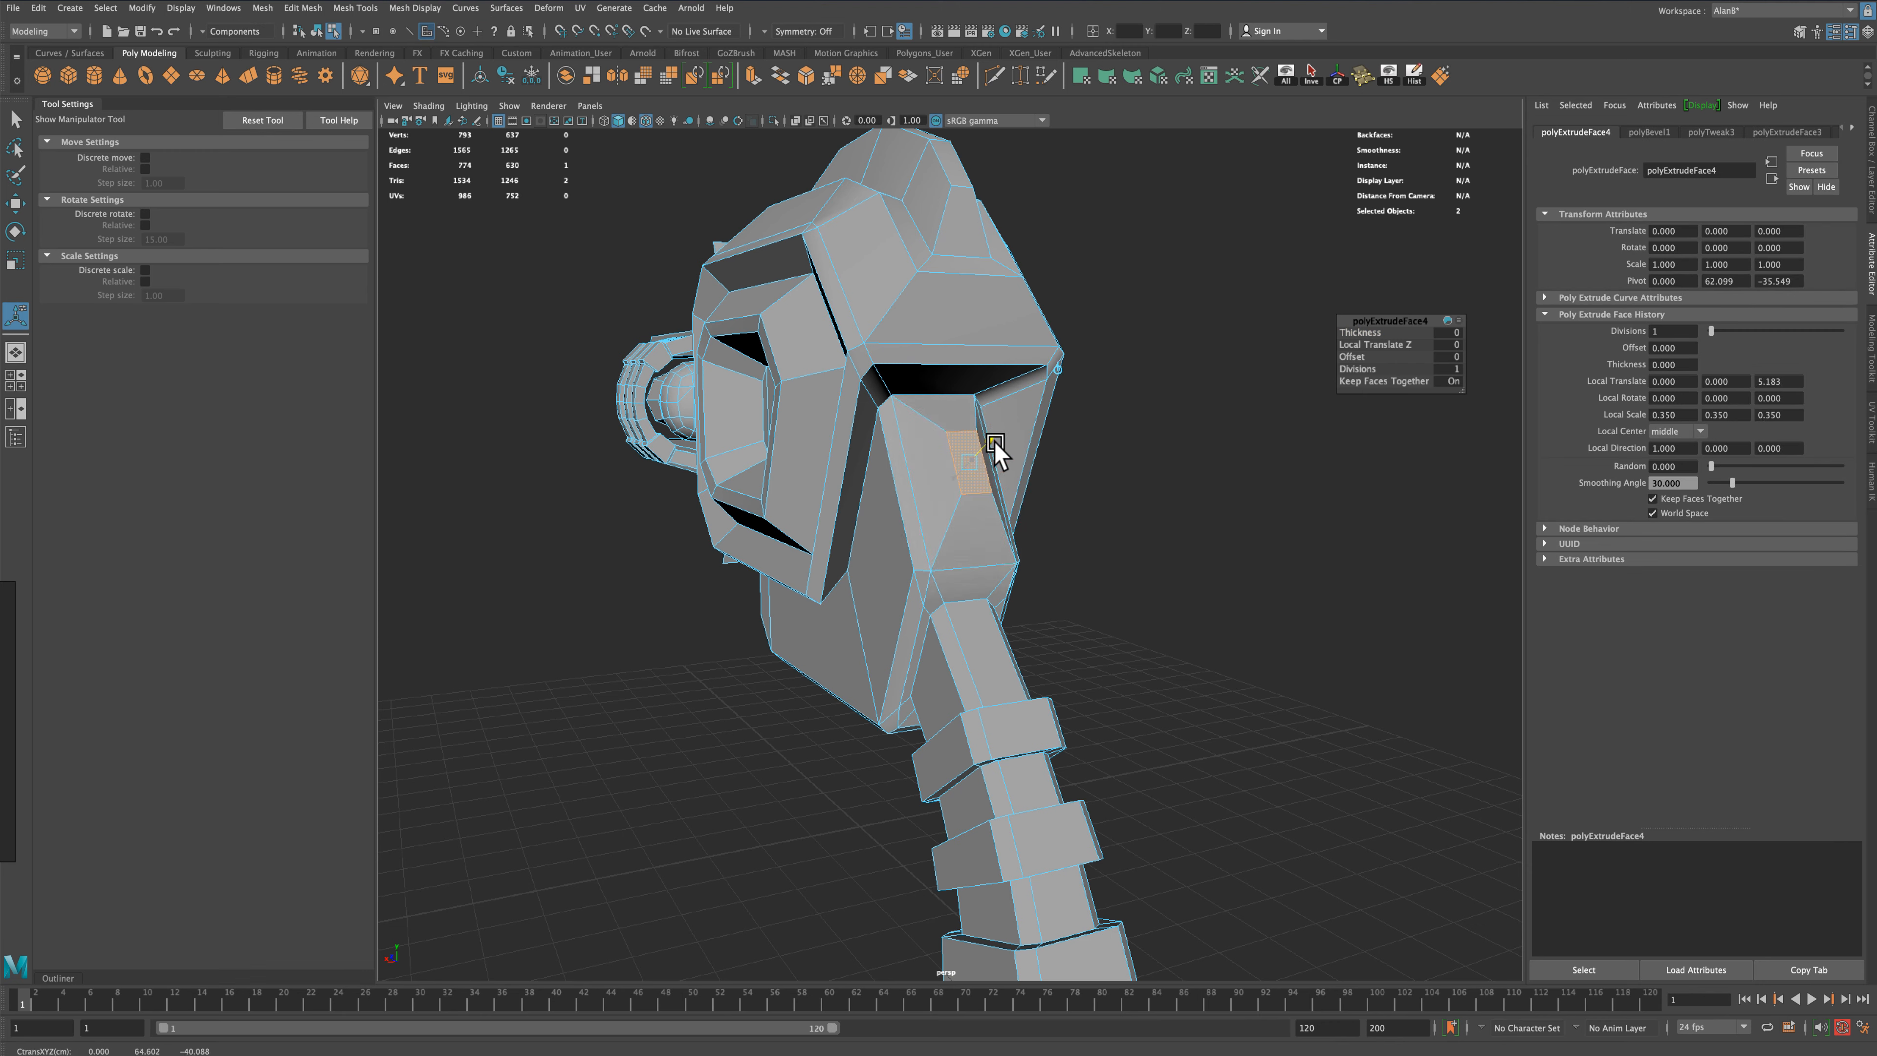
Pull the extruded rear face outward to a local Z translation of 7.138 and return to object mode
drag(1002, 444, 1227, 519)
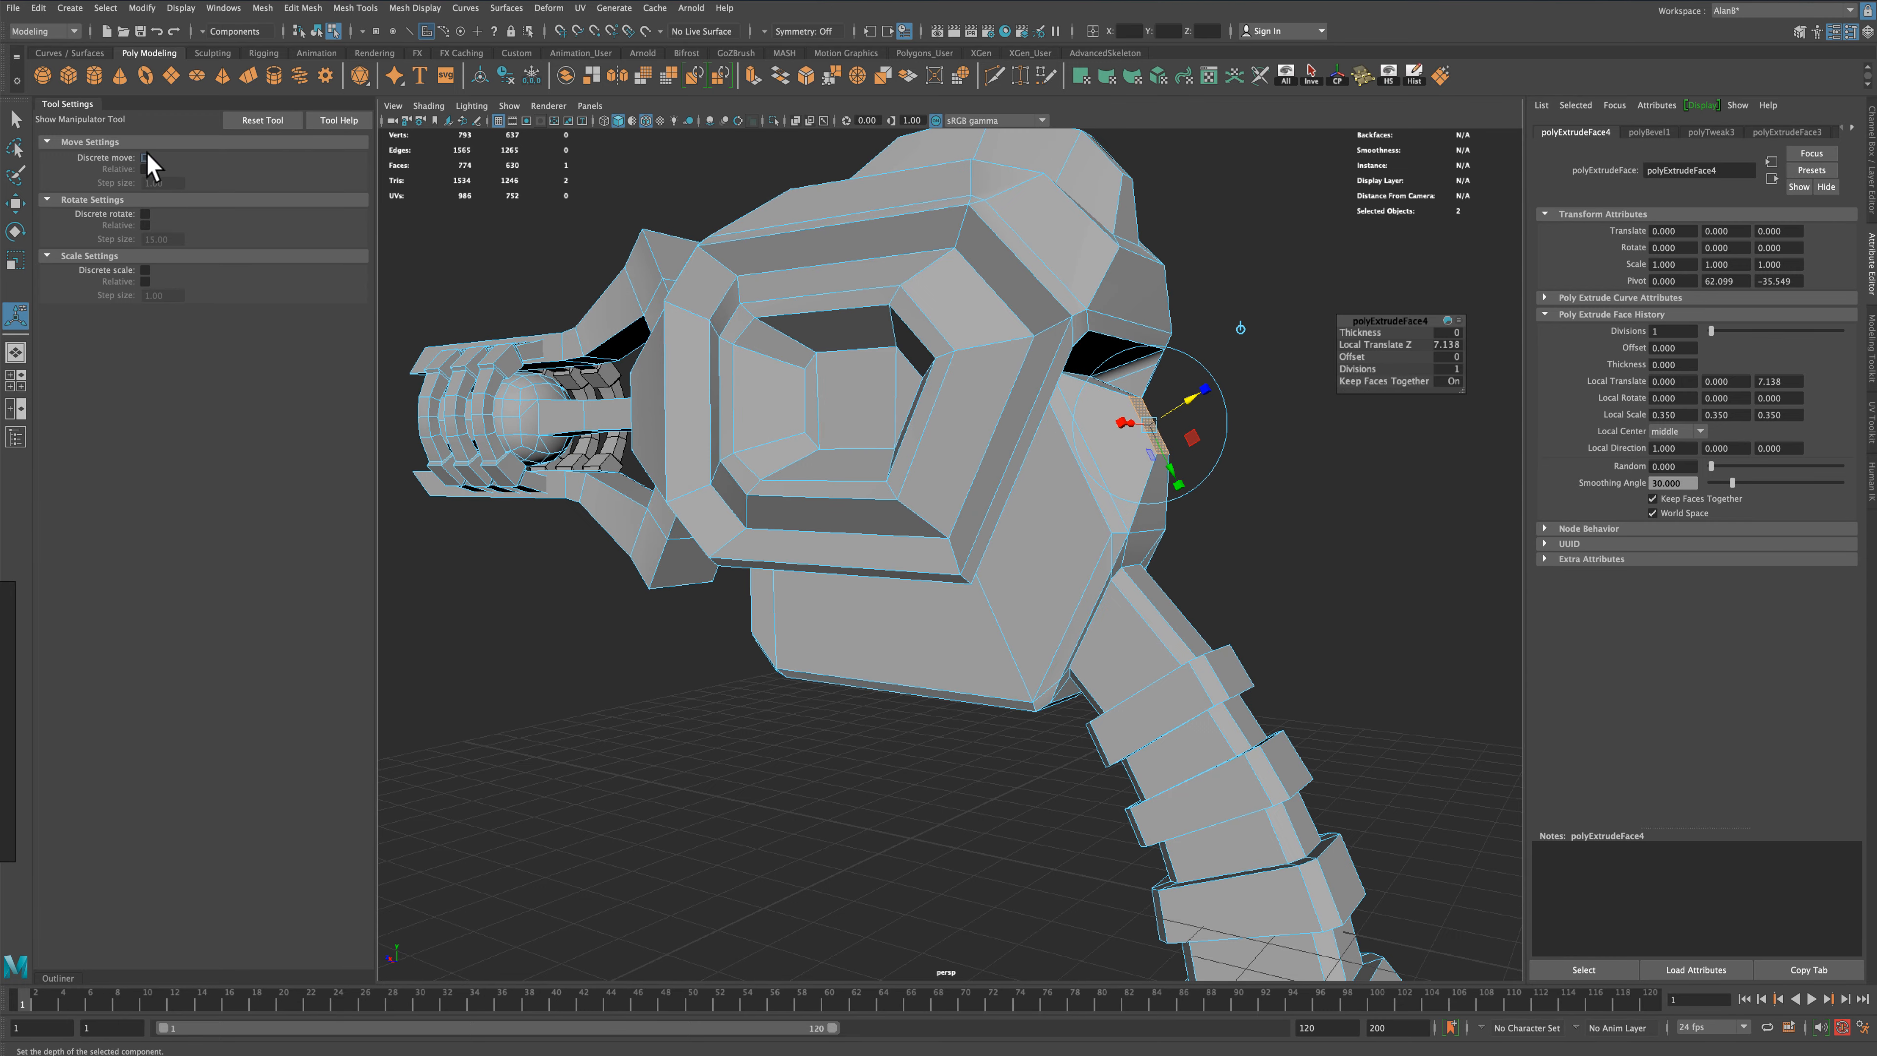
click(15, 119)
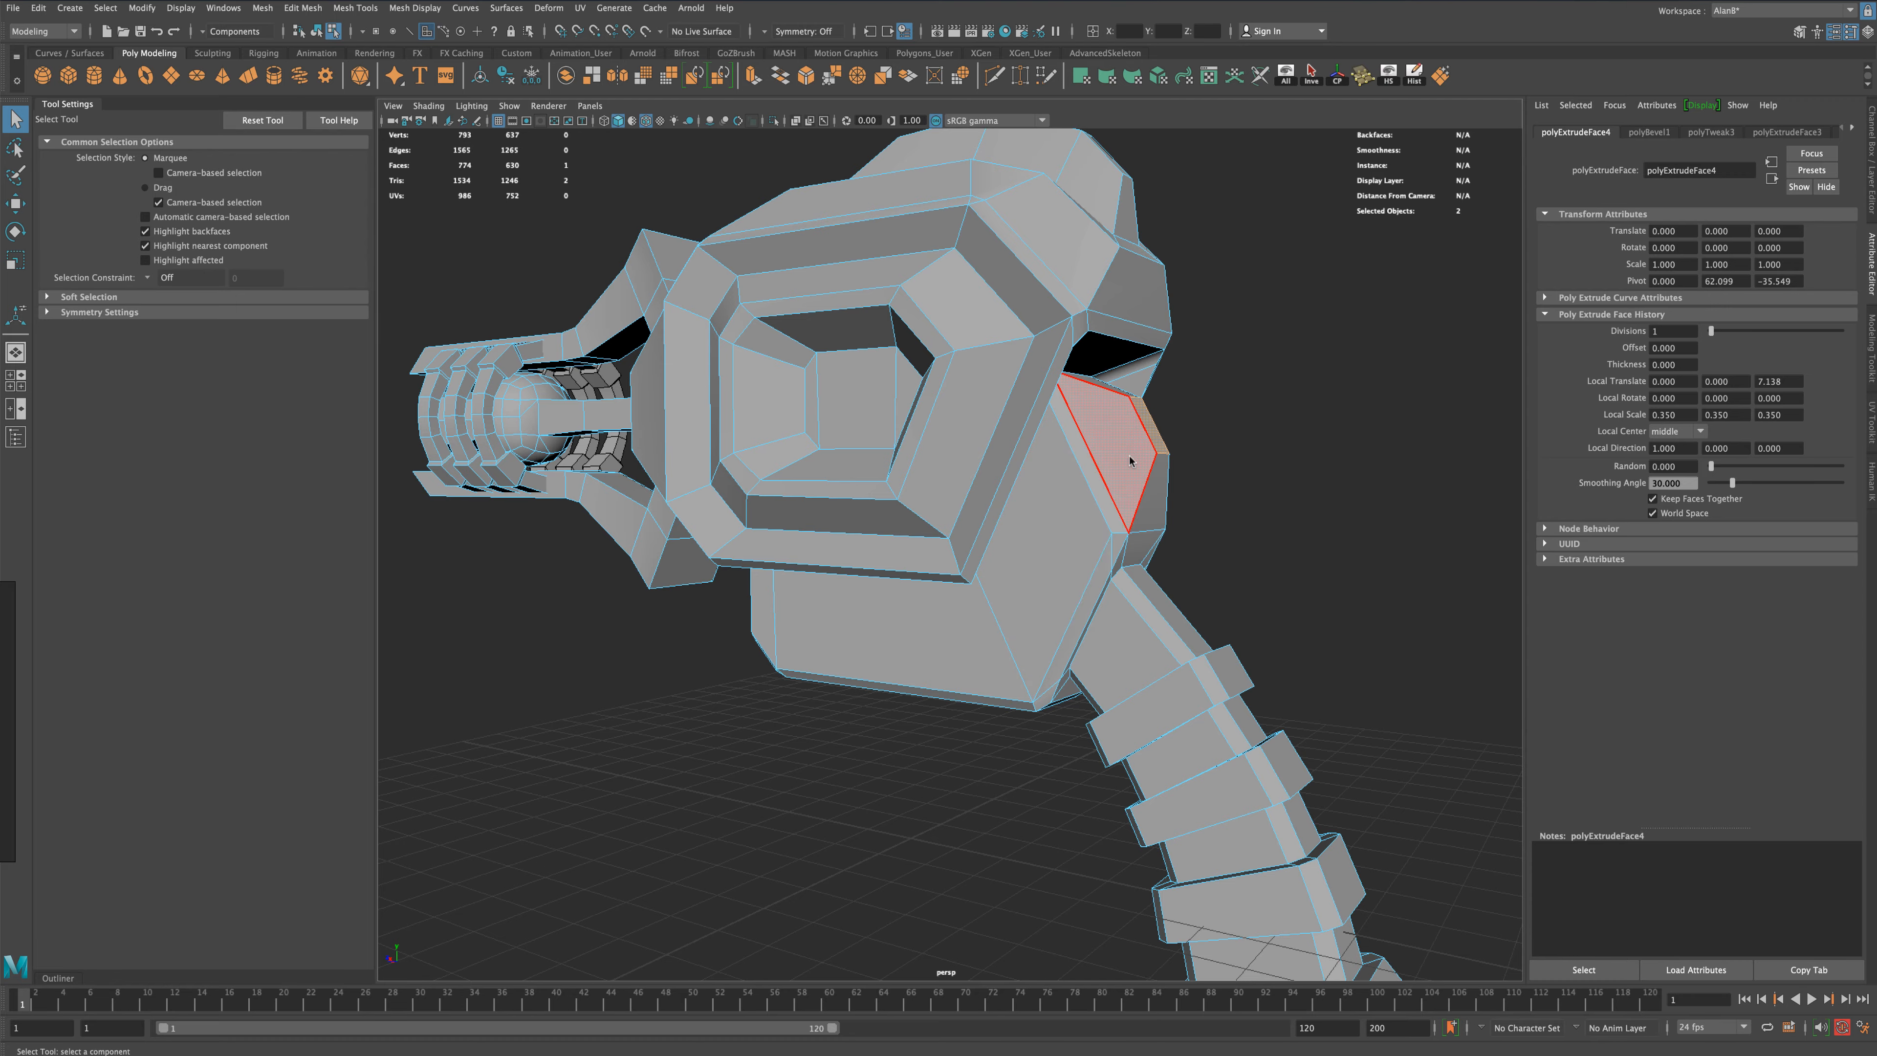
right_drag(1131, 457, 1198, 452)
alt+right_drag(1282, 558, 1241, 558)
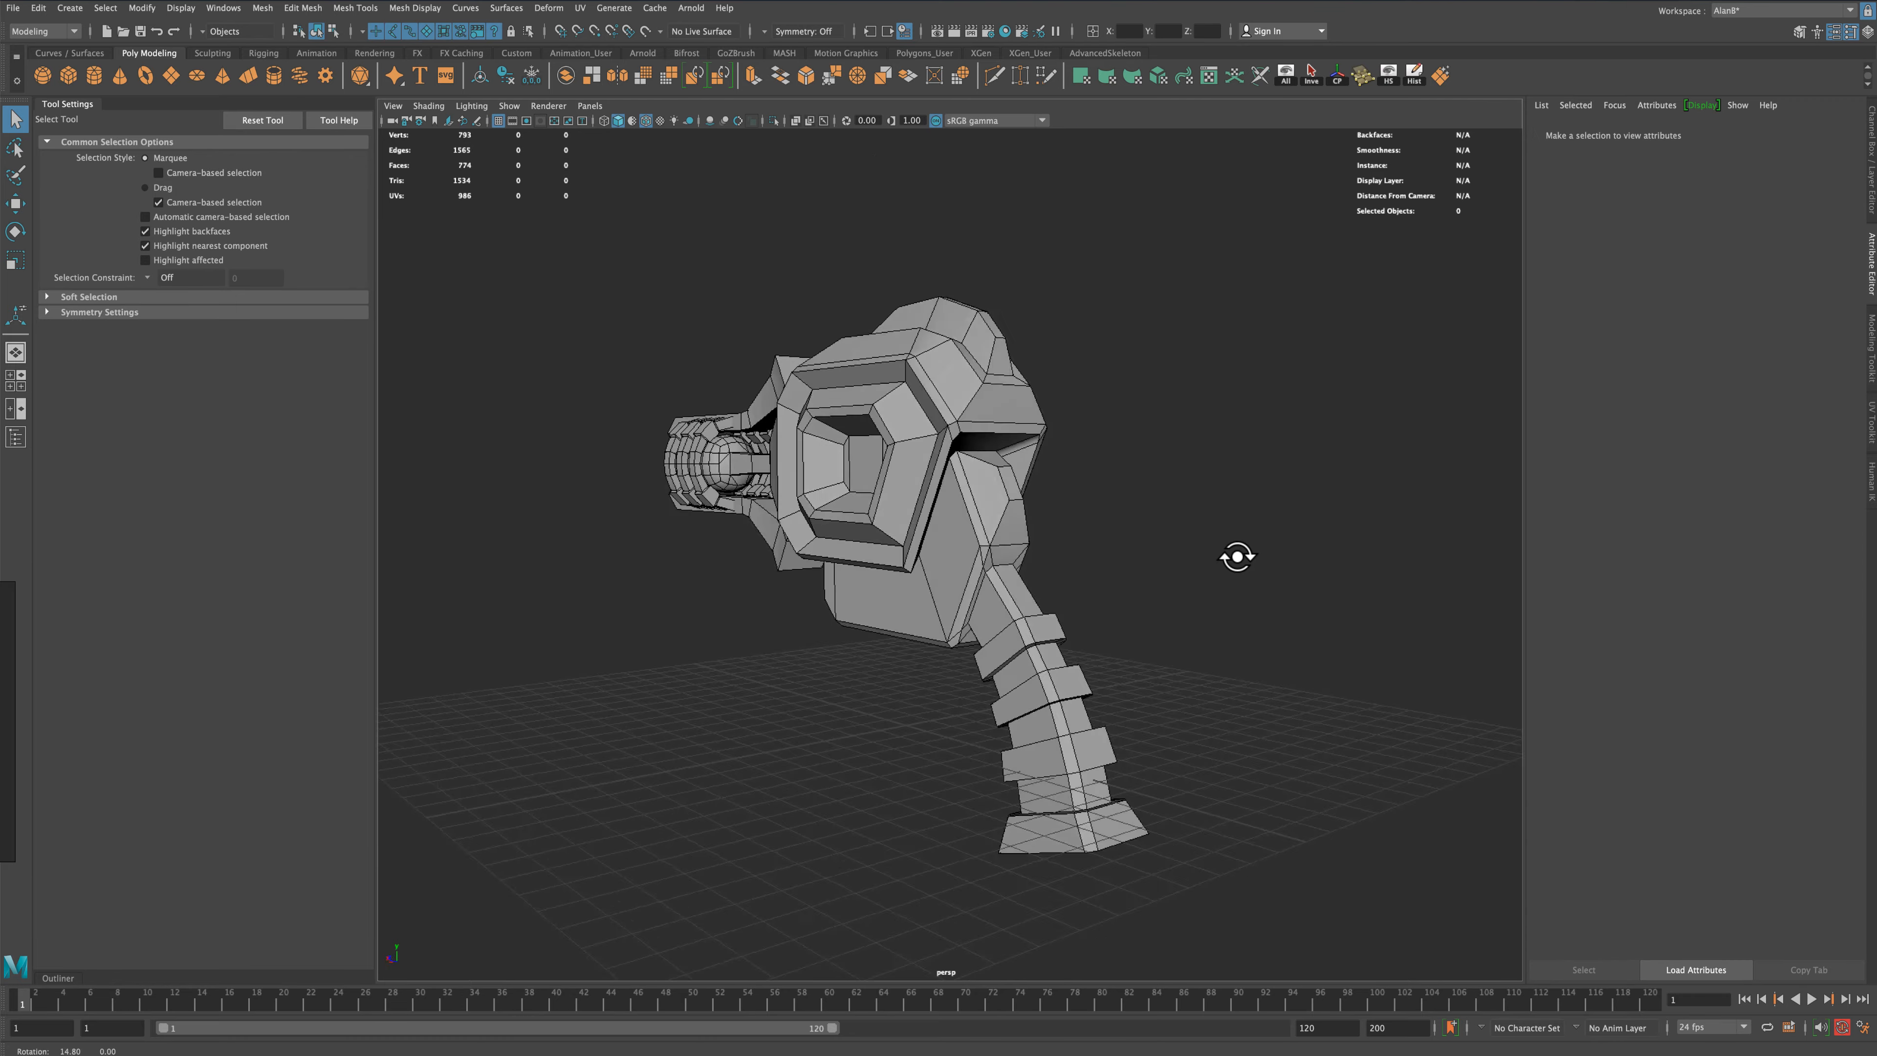
Extrude the underside face of the lower body, scale it to 0.339, 0.238, 0.717, and move it toward the segmented leg
alt+drag(1241, 558, 674, 524)
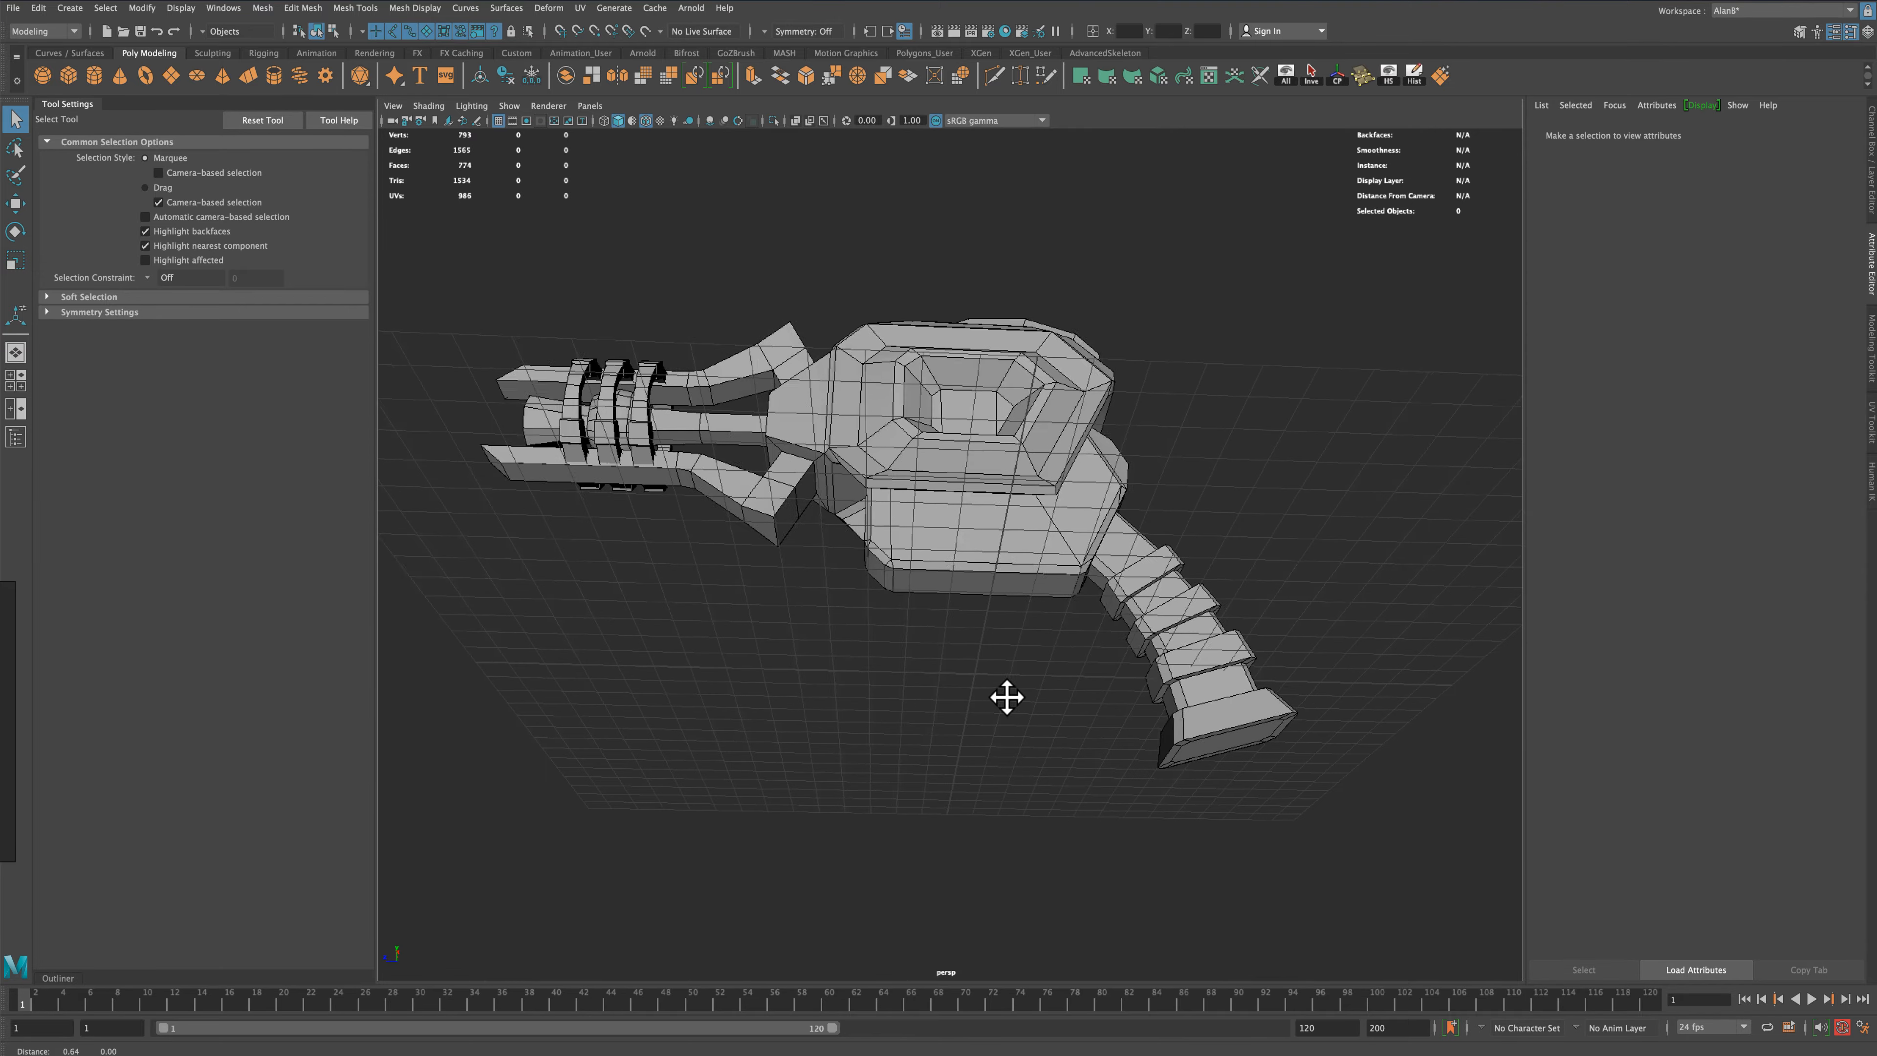
scroll(963, 670, up, 5)
mouse_move(964, 670)
alt+mouse_down()
mouse_move(921, 662)
mouse_move(965, 651)
alt+mouse_up()
click(985, 550)
right_drag(993, 537, 994, 545)
click(994, 545)
alt+drag(993, 545, 967, 638)
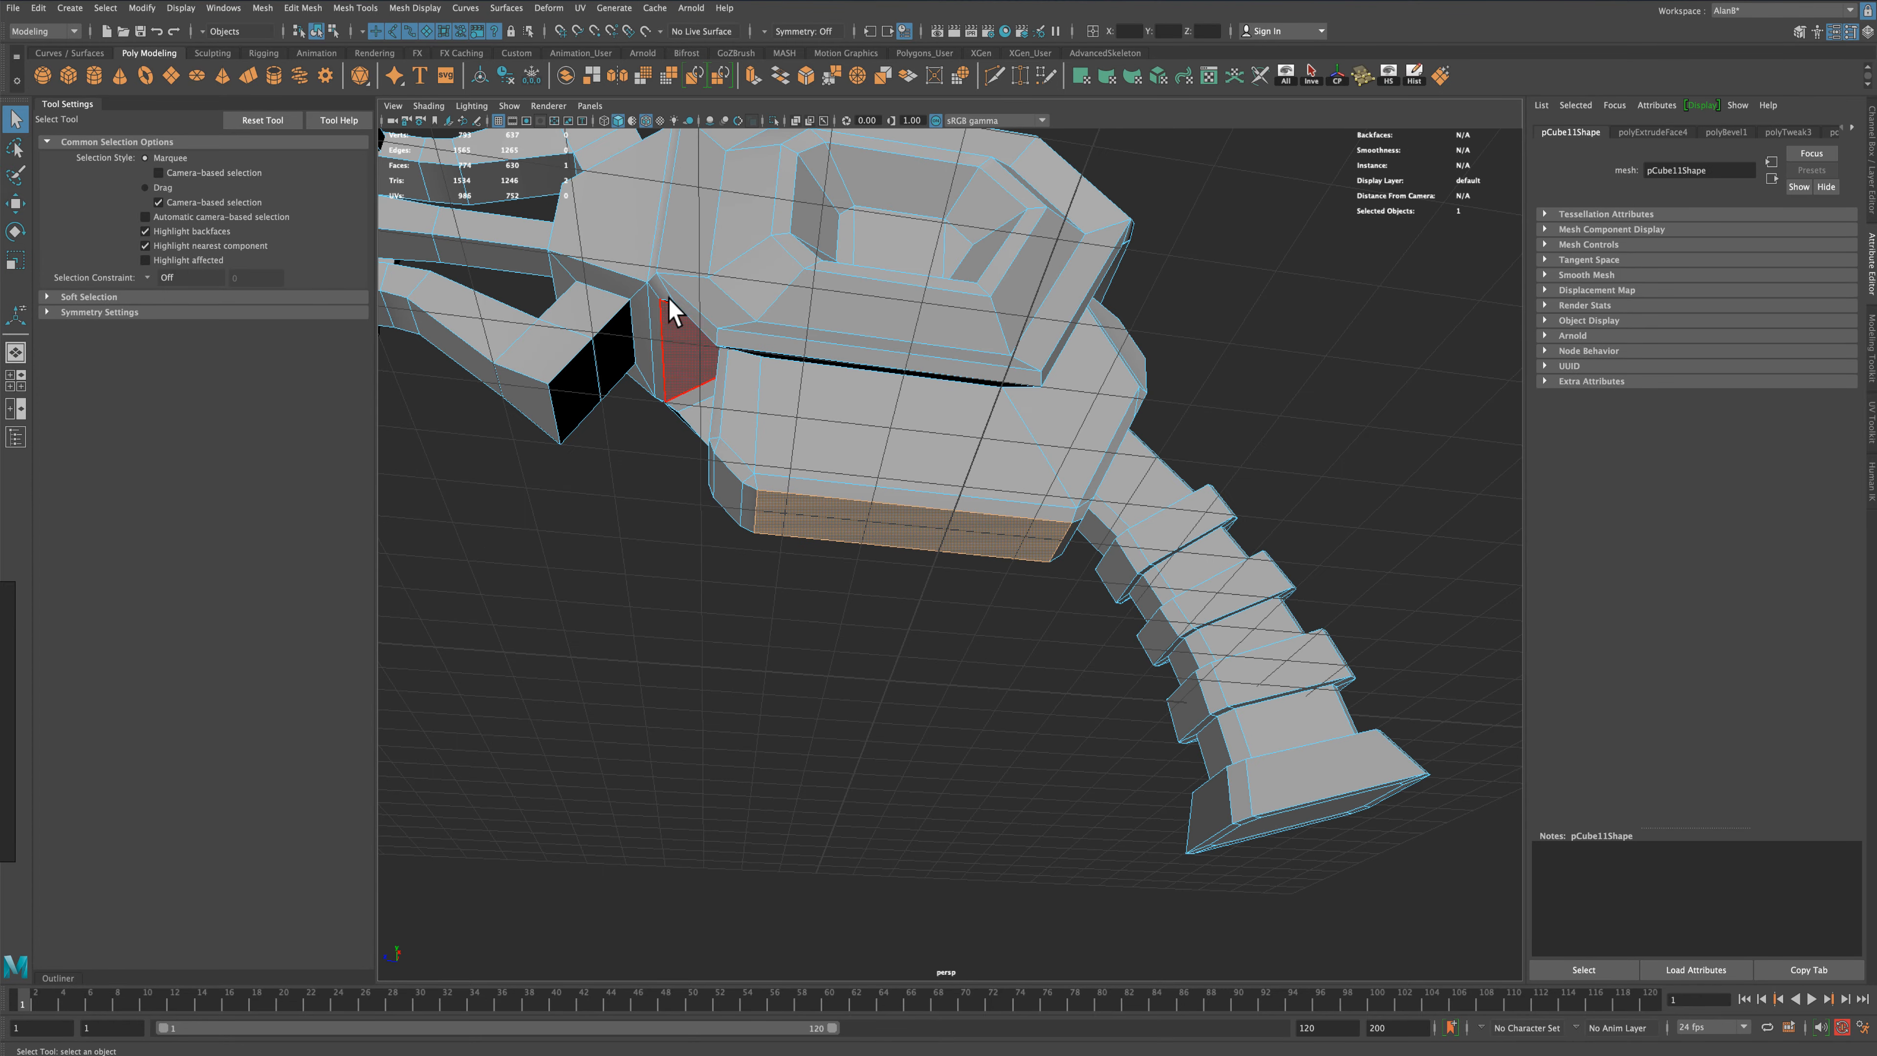
click(751, 76)
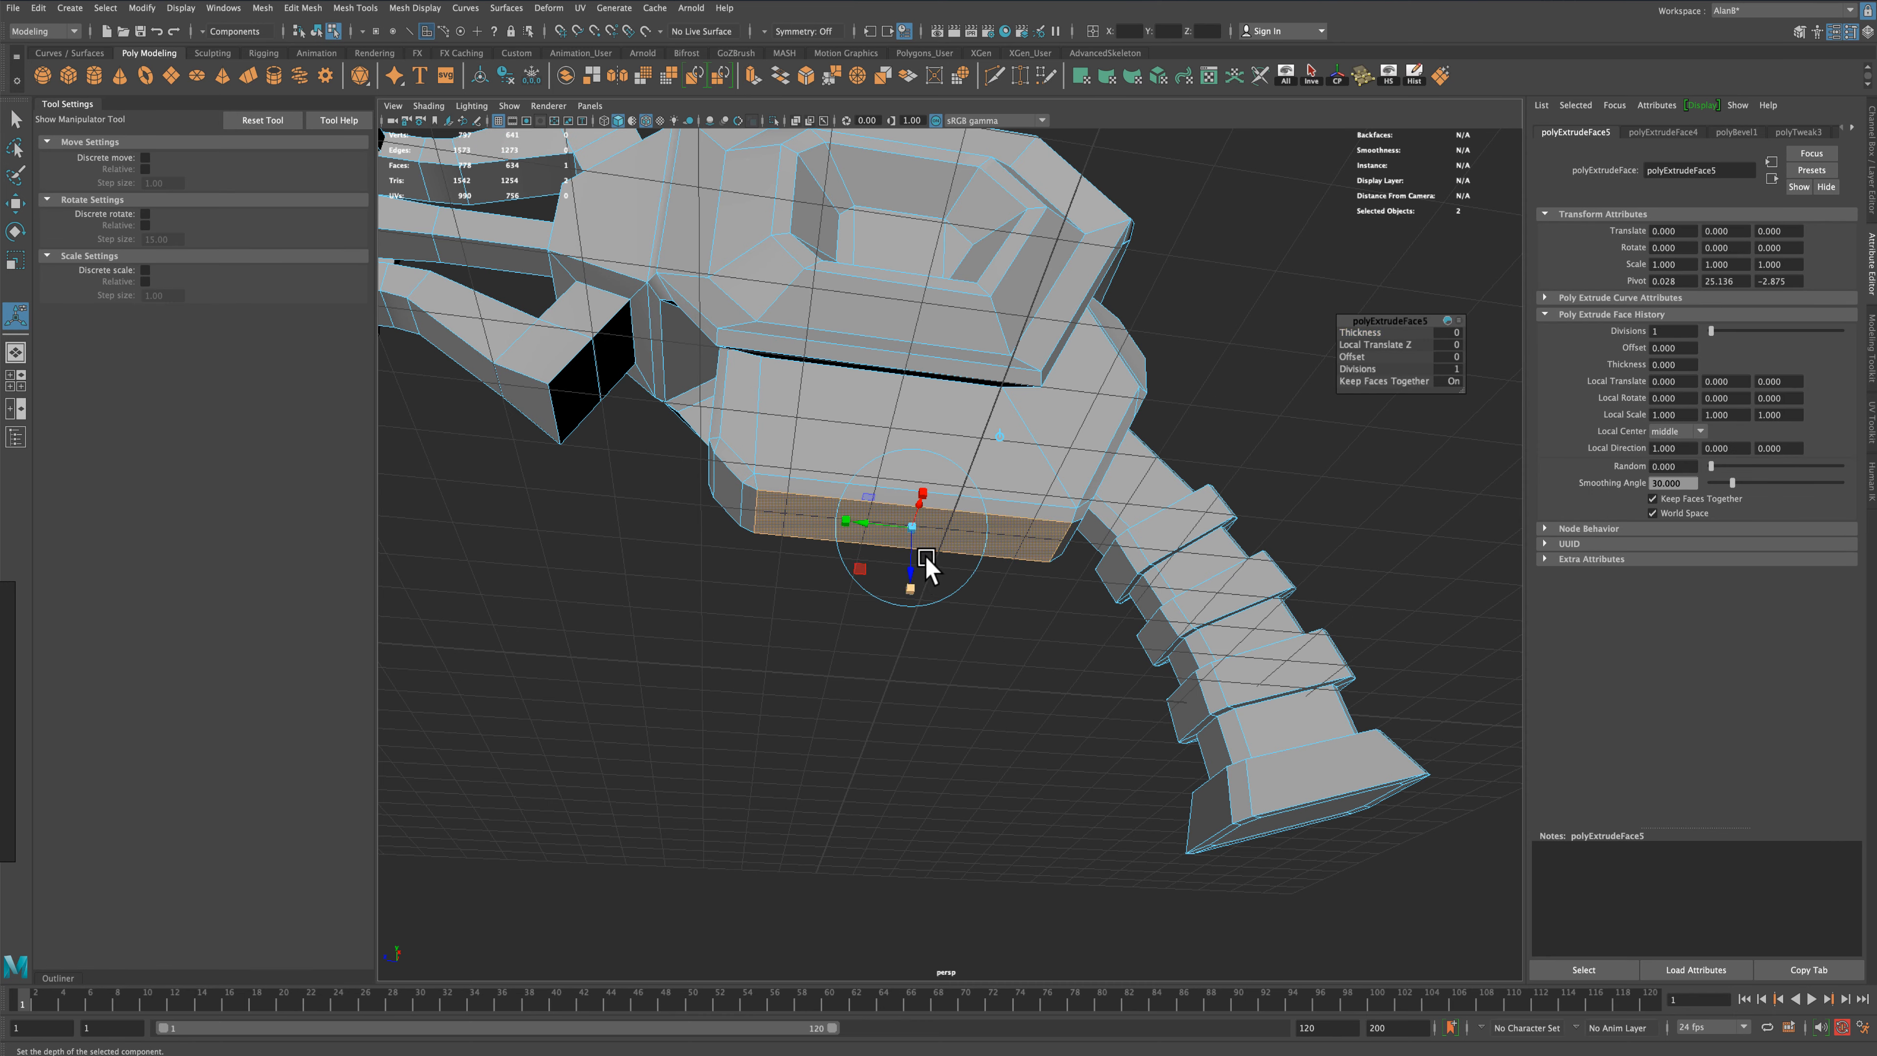
drag(927, 568, 943, 530)
click(865, 506)
key(w)
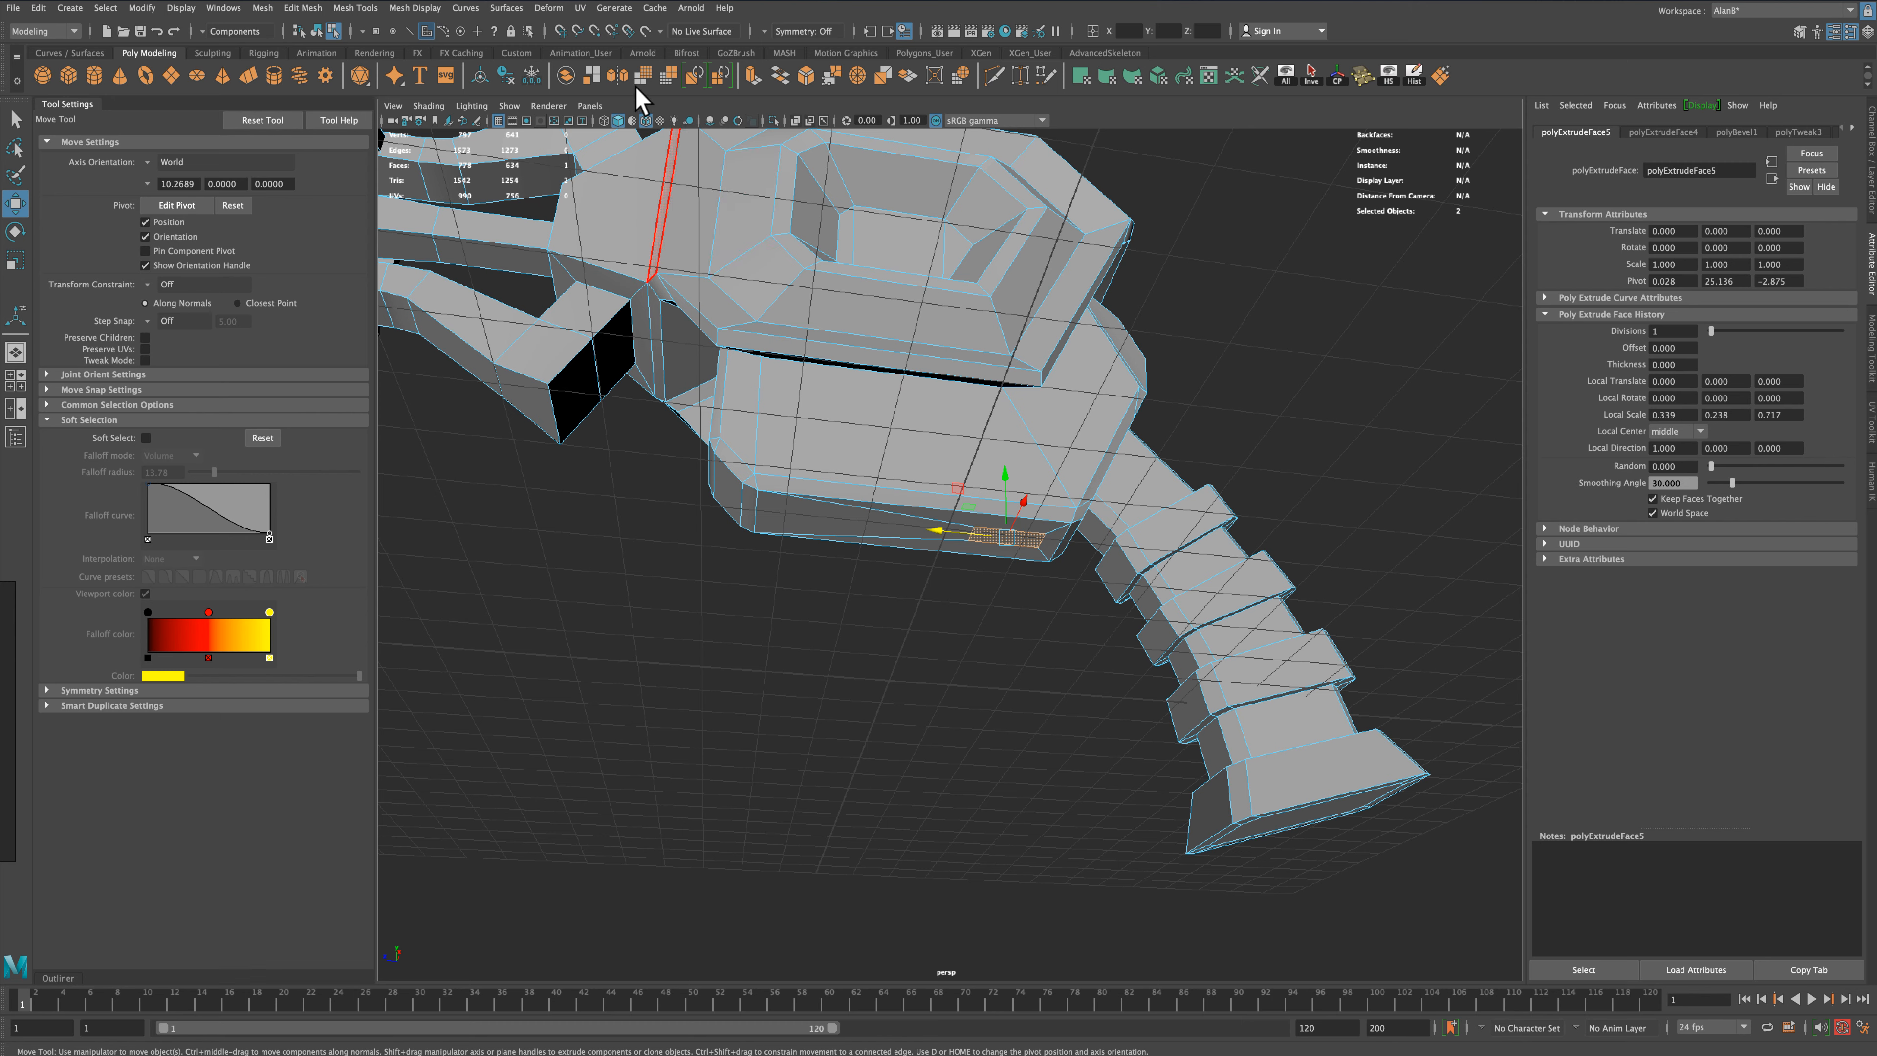
Extrude the small underside face straight down into a rectangular post and return to object mode
click(753, 74)
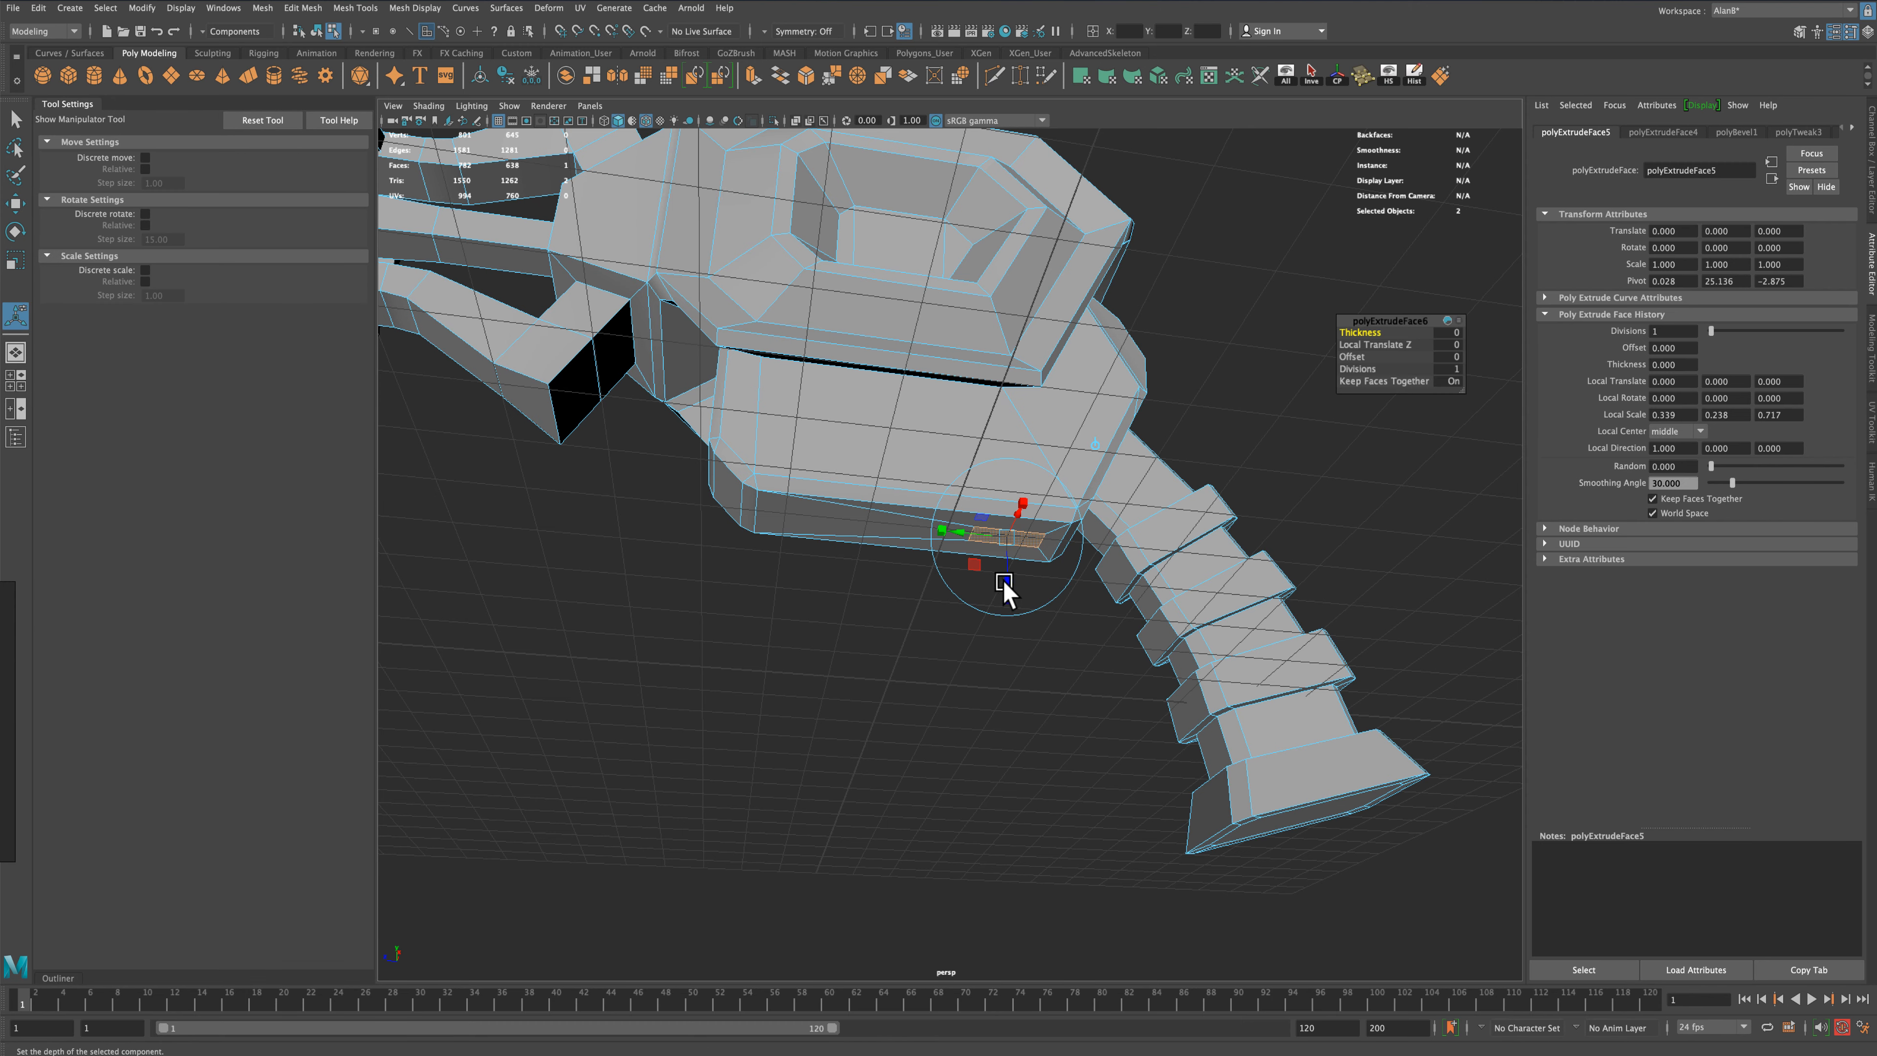
drag(997, 591, 1009, 697)
right_drag(1009, 559, 1042, 538)
Insert six evenly spaced edge loops across the height of the post under the body
mouse_move(882, 613)
alt+mouse_down()
mouse_move(863, 637)
mouse_move(893, 642)
alt+mouse_up()
alt+middle_drag(892, 642, 868, 654)
scroll(796, 558, up, 5)
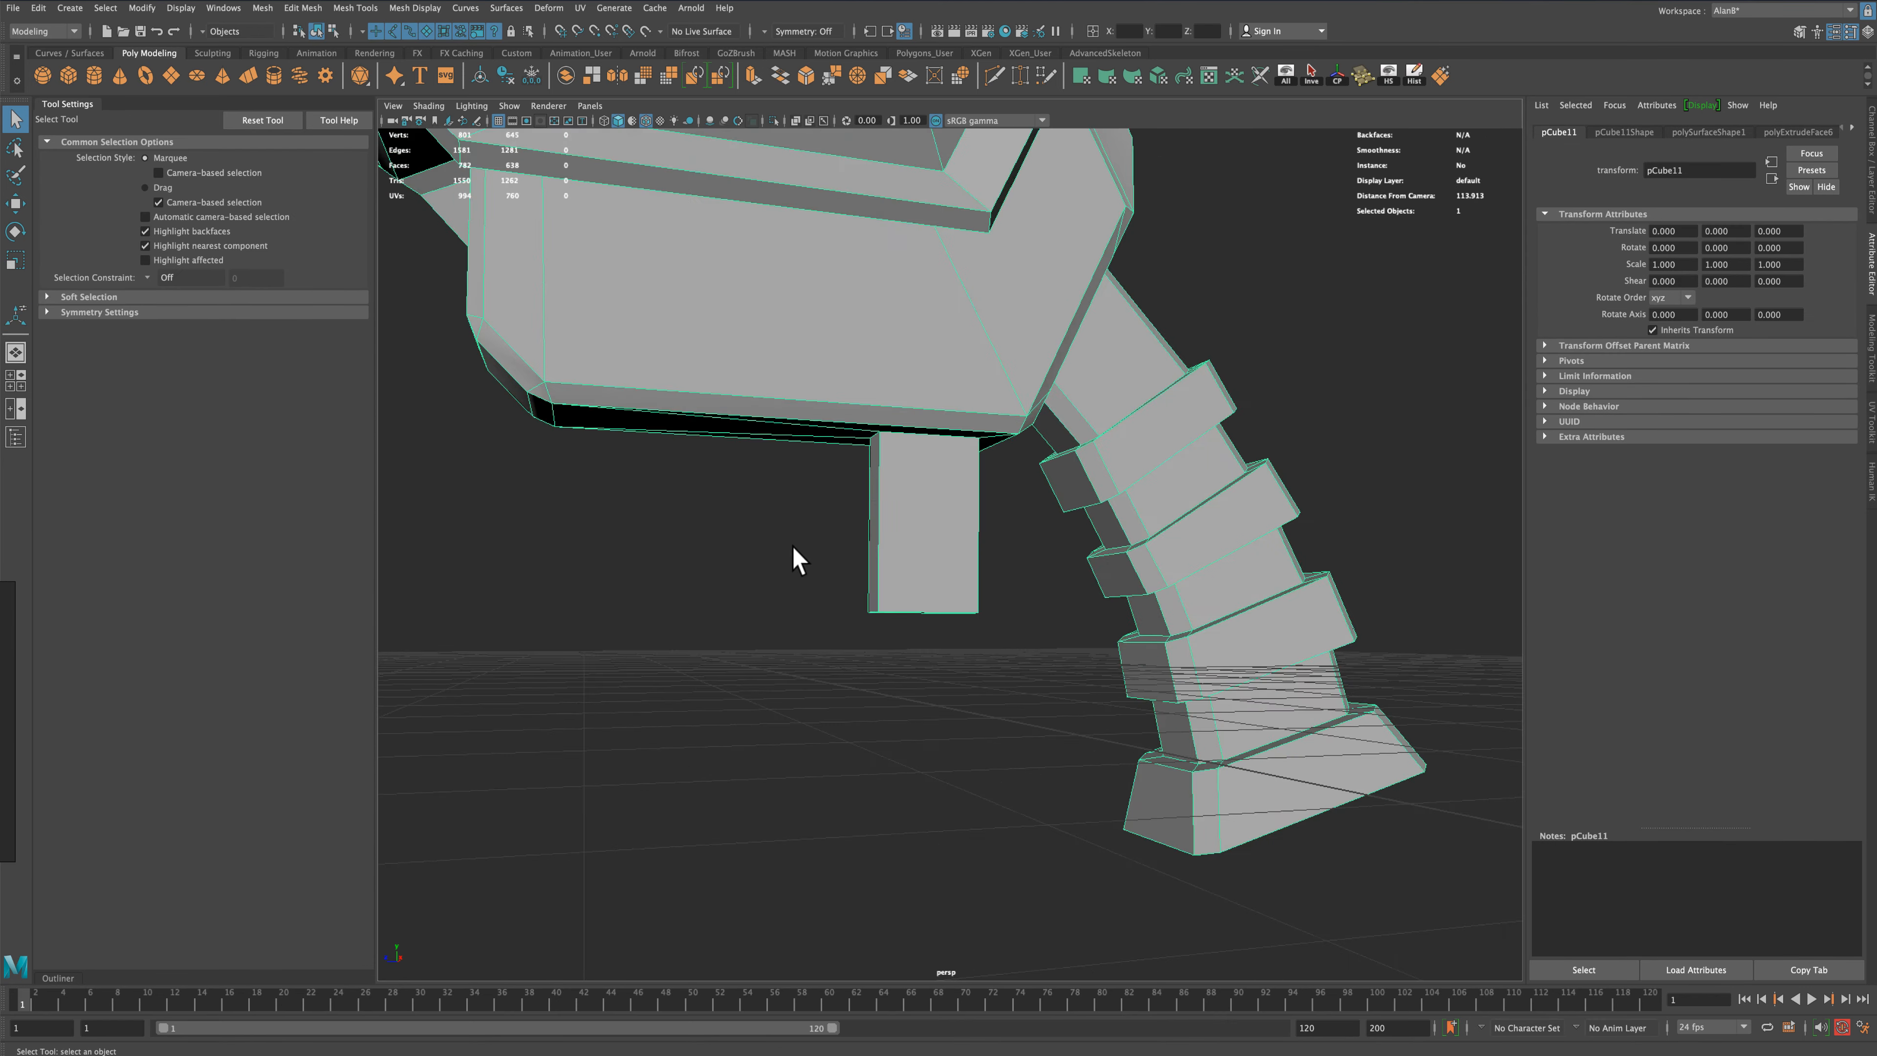
alt+drag(796, 558, 738, 558)
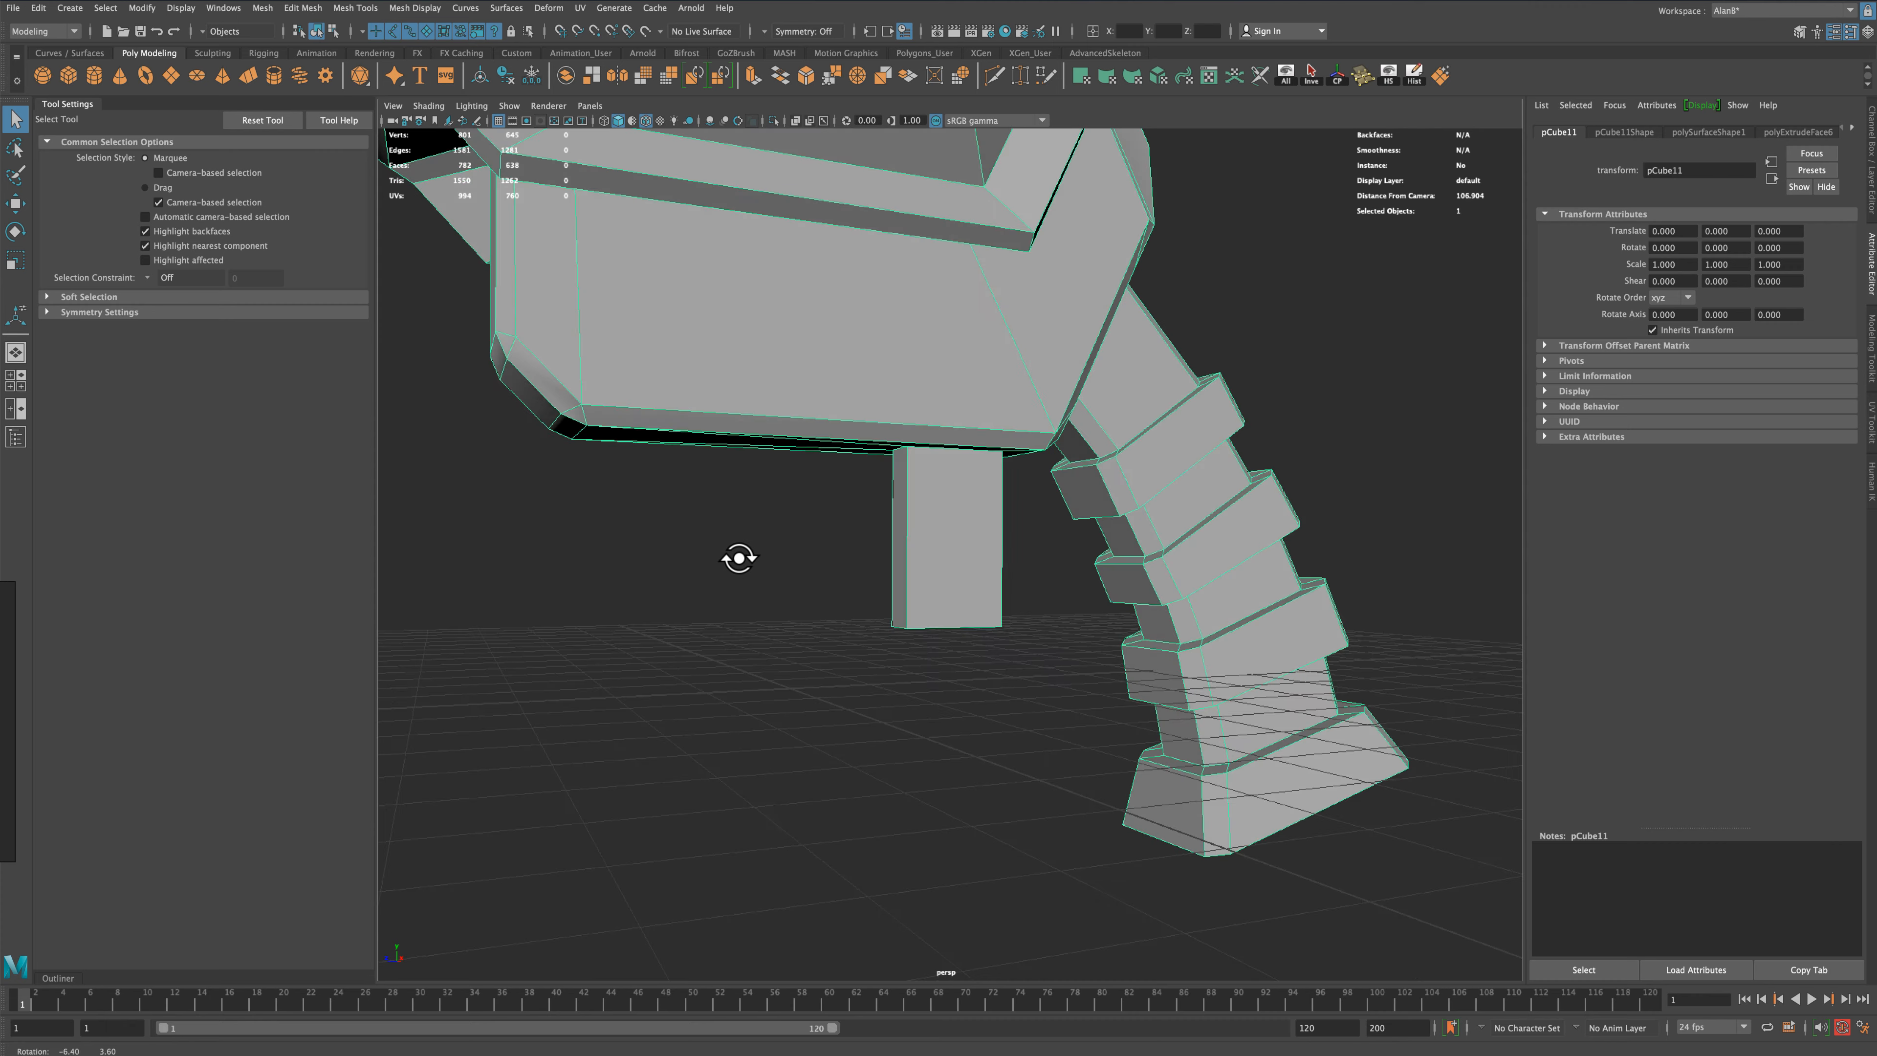
click(359, 9)
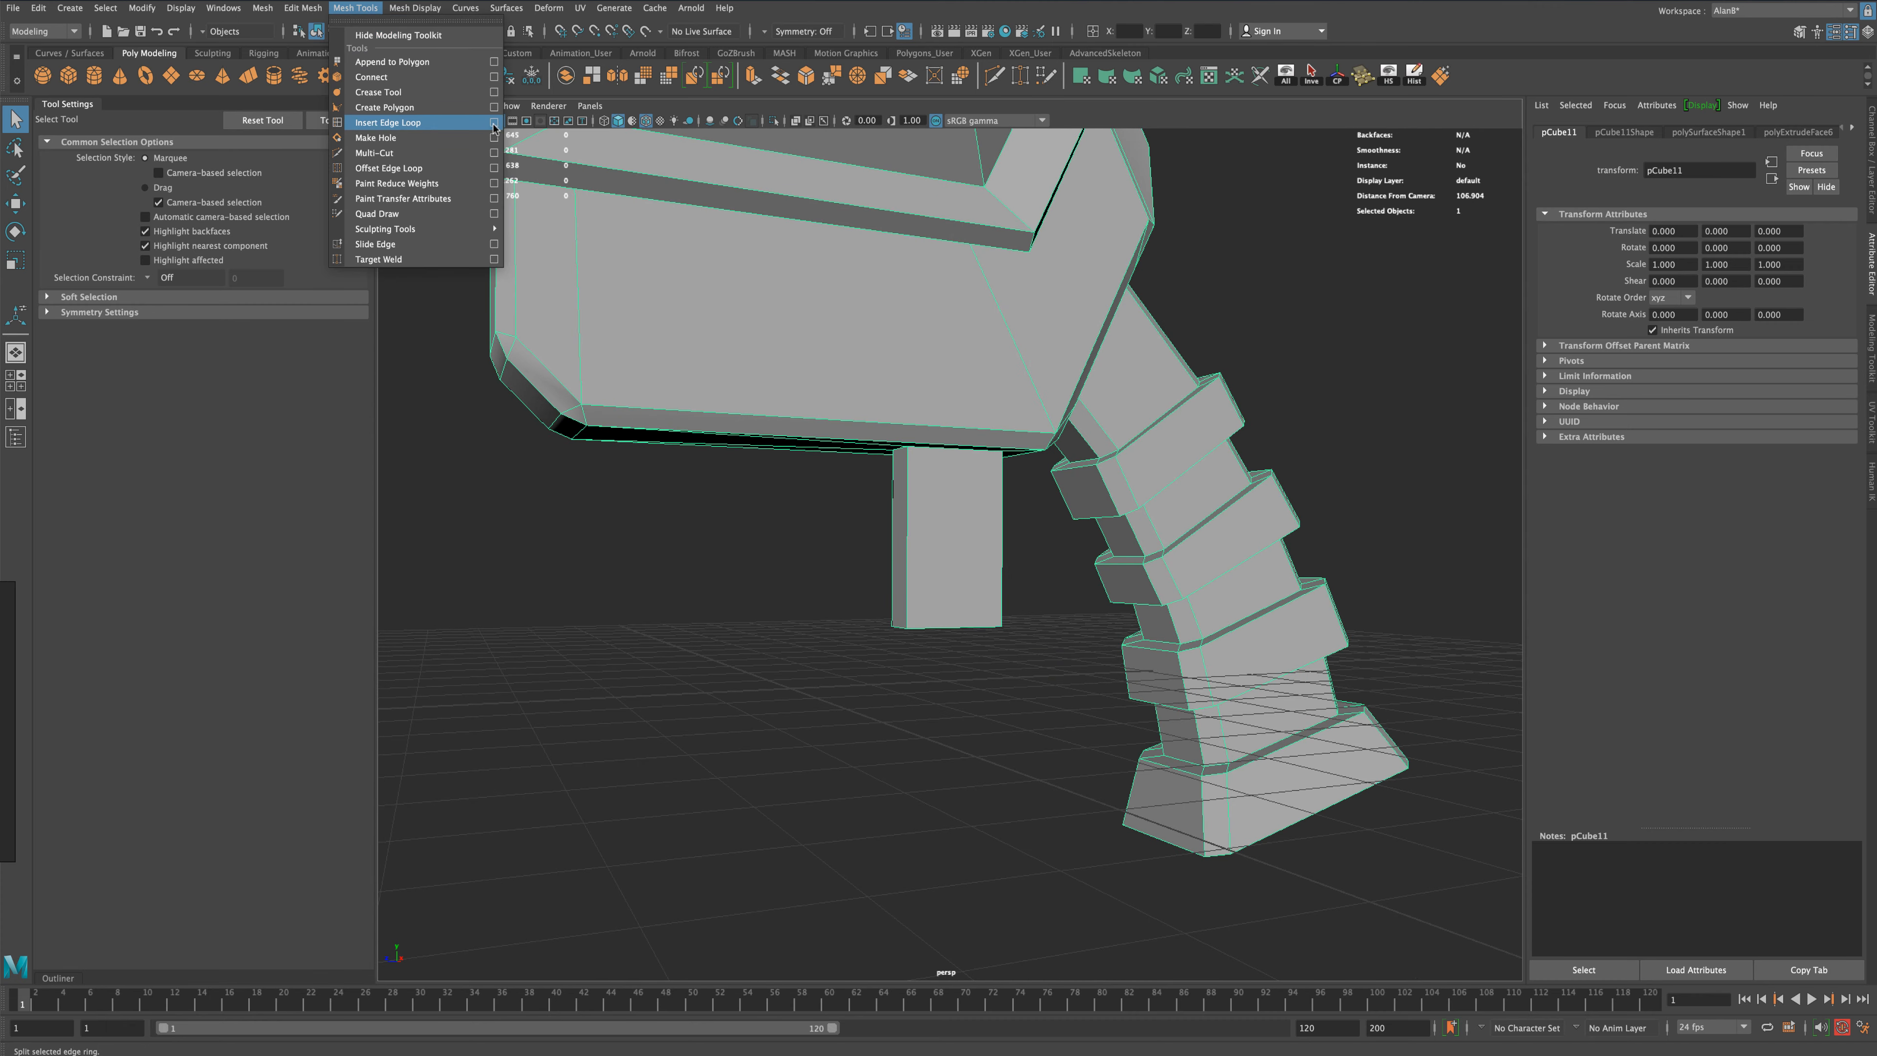
click(387, 122)
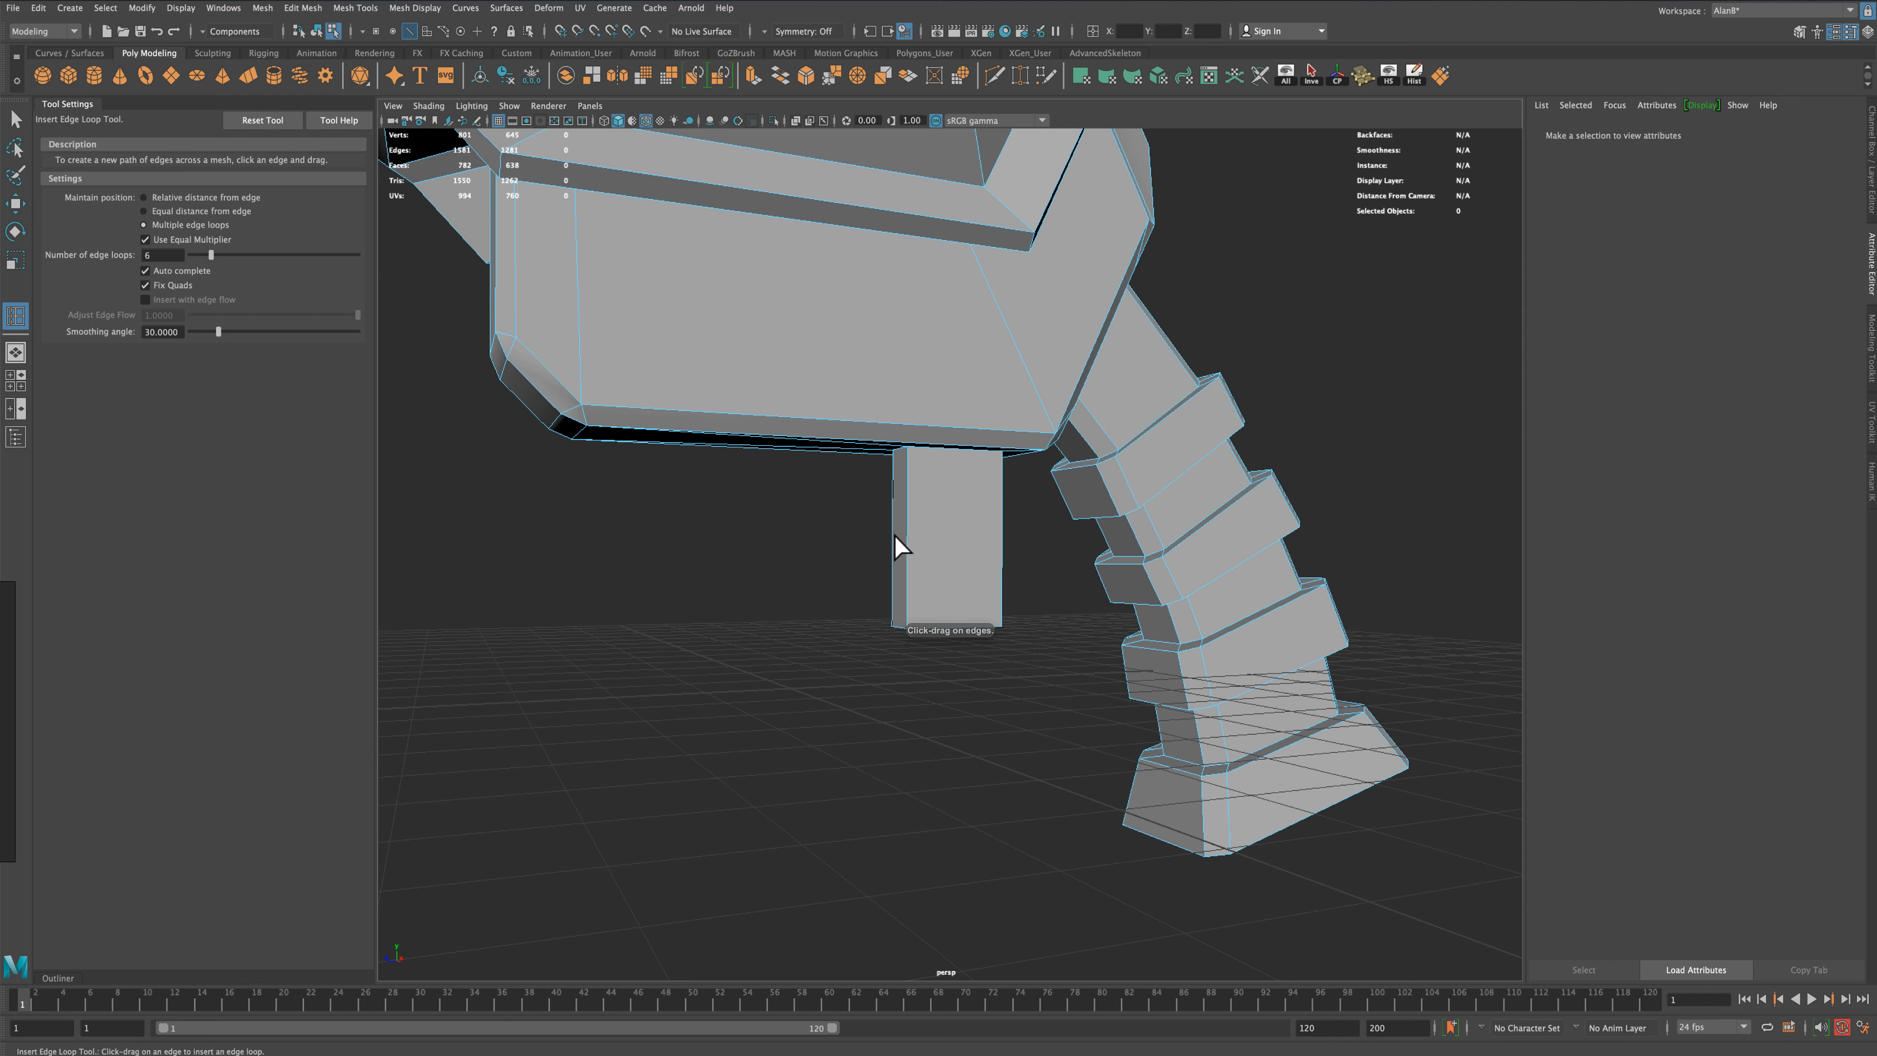
click(911, 532)
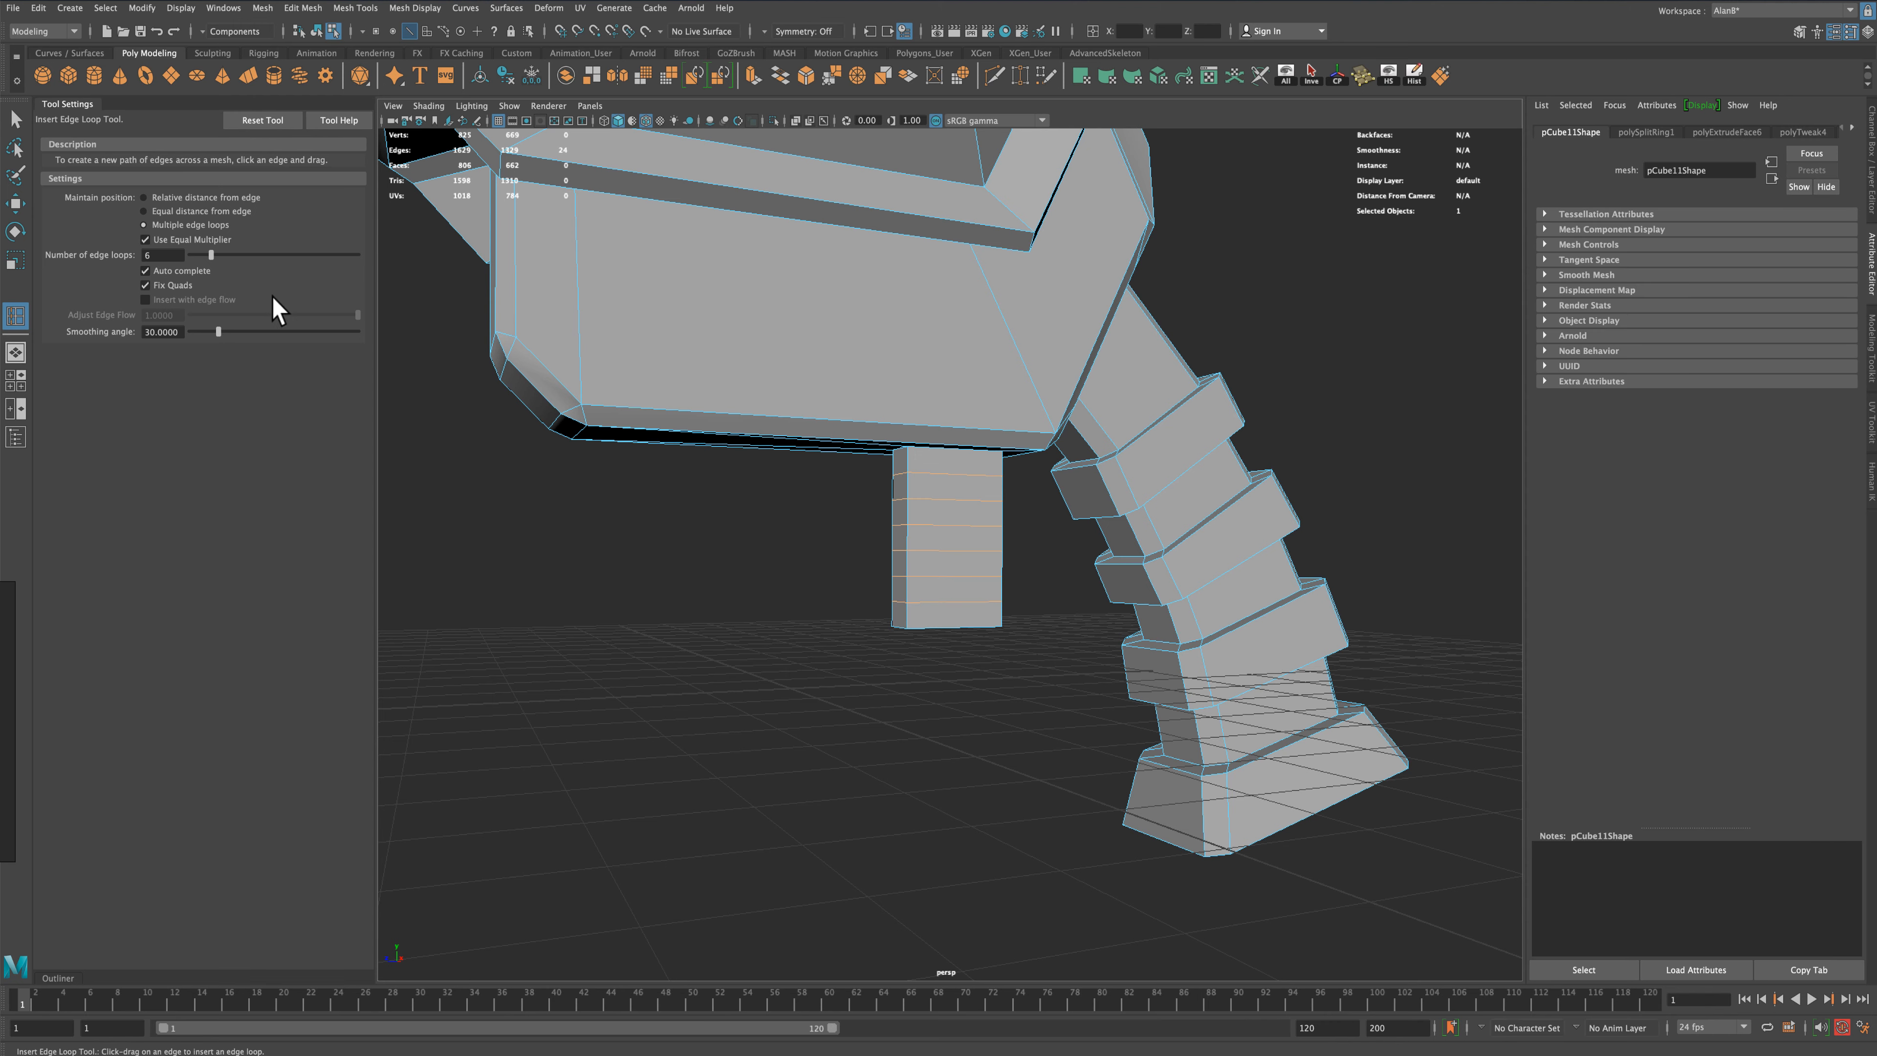
click(15, 118)
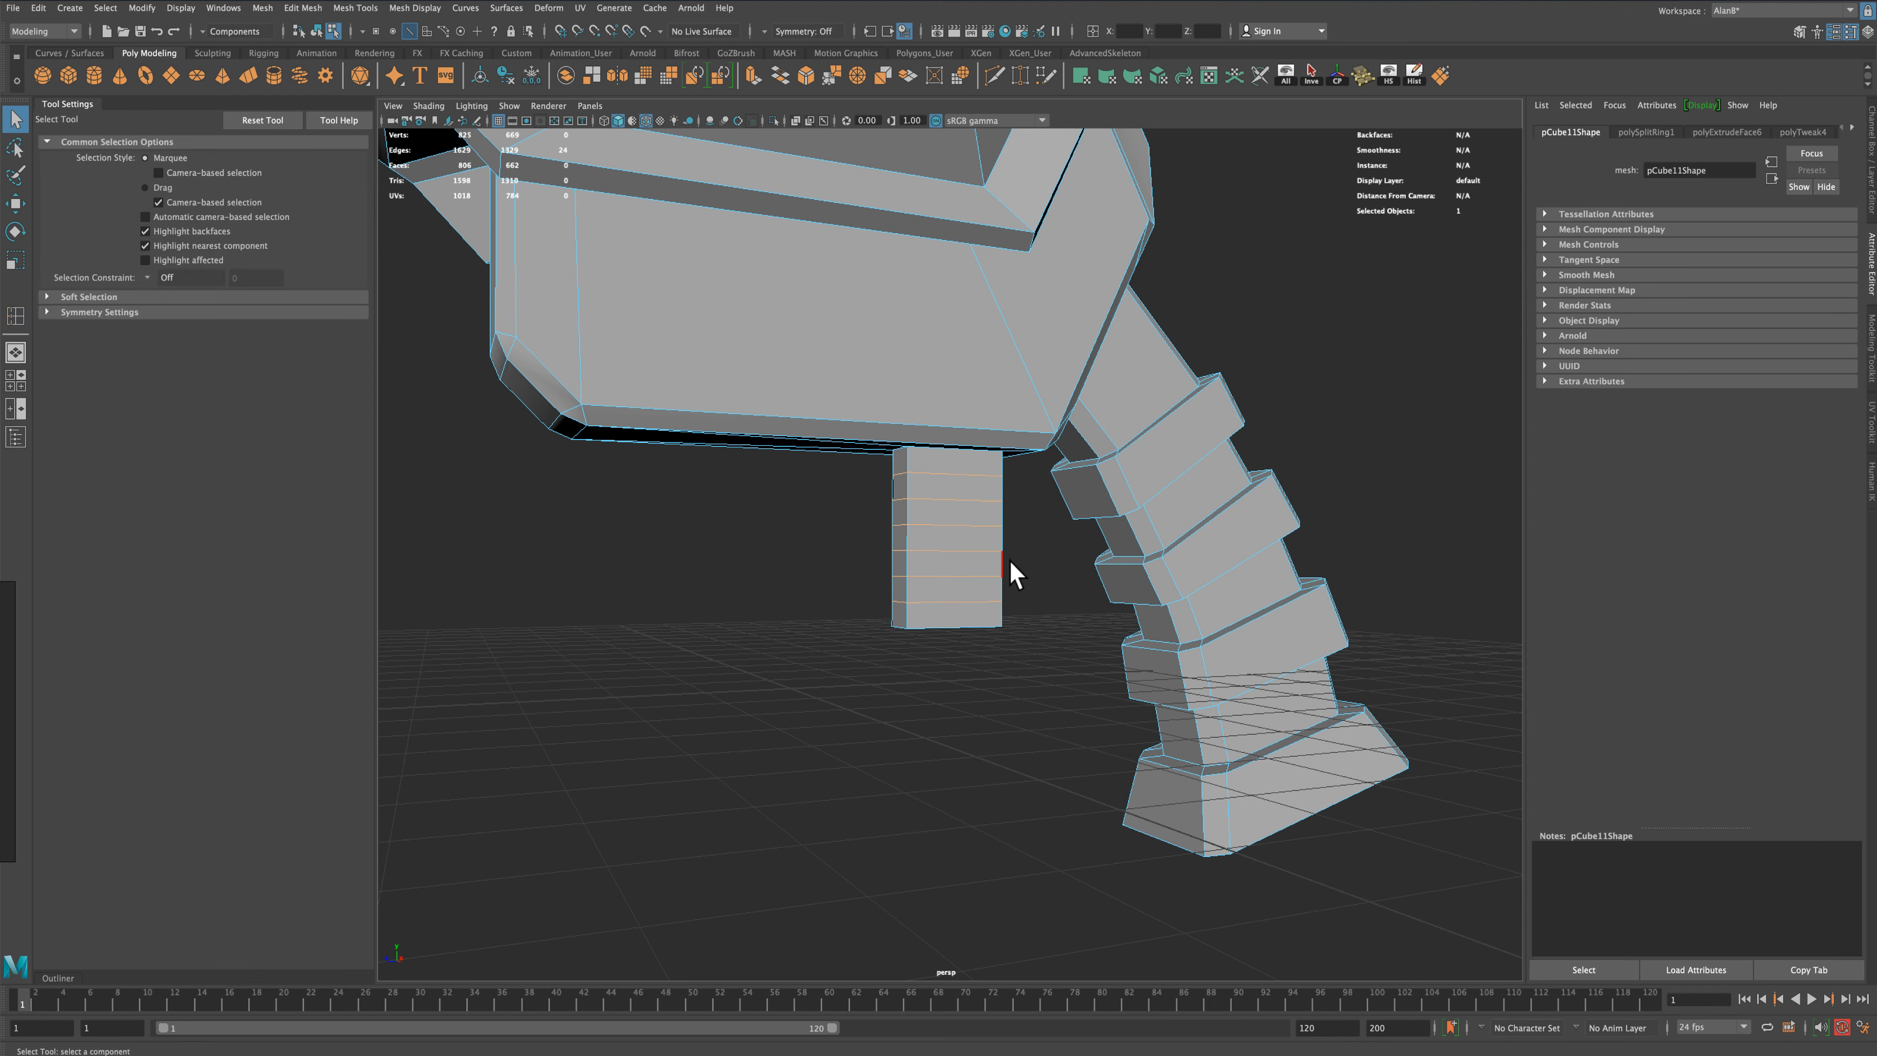
In the side view, move the middle vertices on the post's front side inward to form a concave curve
right_drag(946, 555, 883, 556)
key(space)
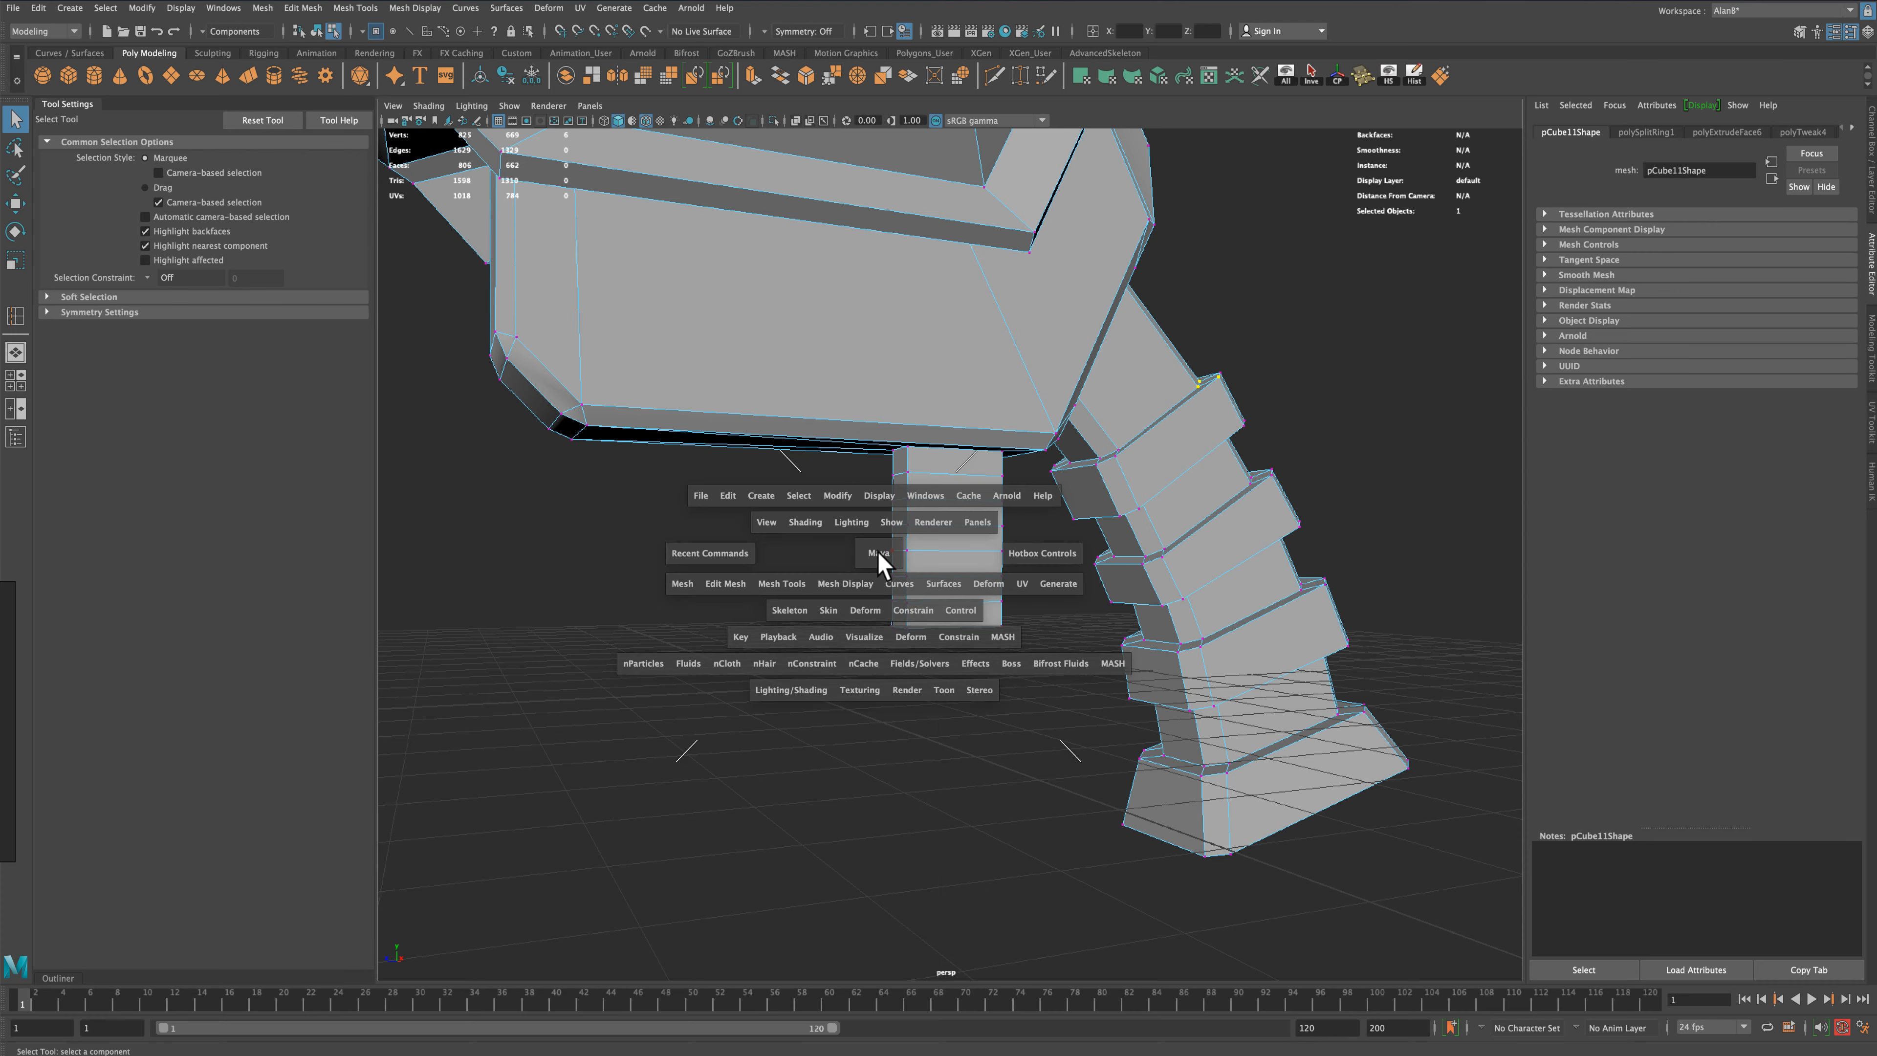
key(space)
alt+middle_drag(934, 802, 1076, 734)
scroll(1102, 749, up, 5)
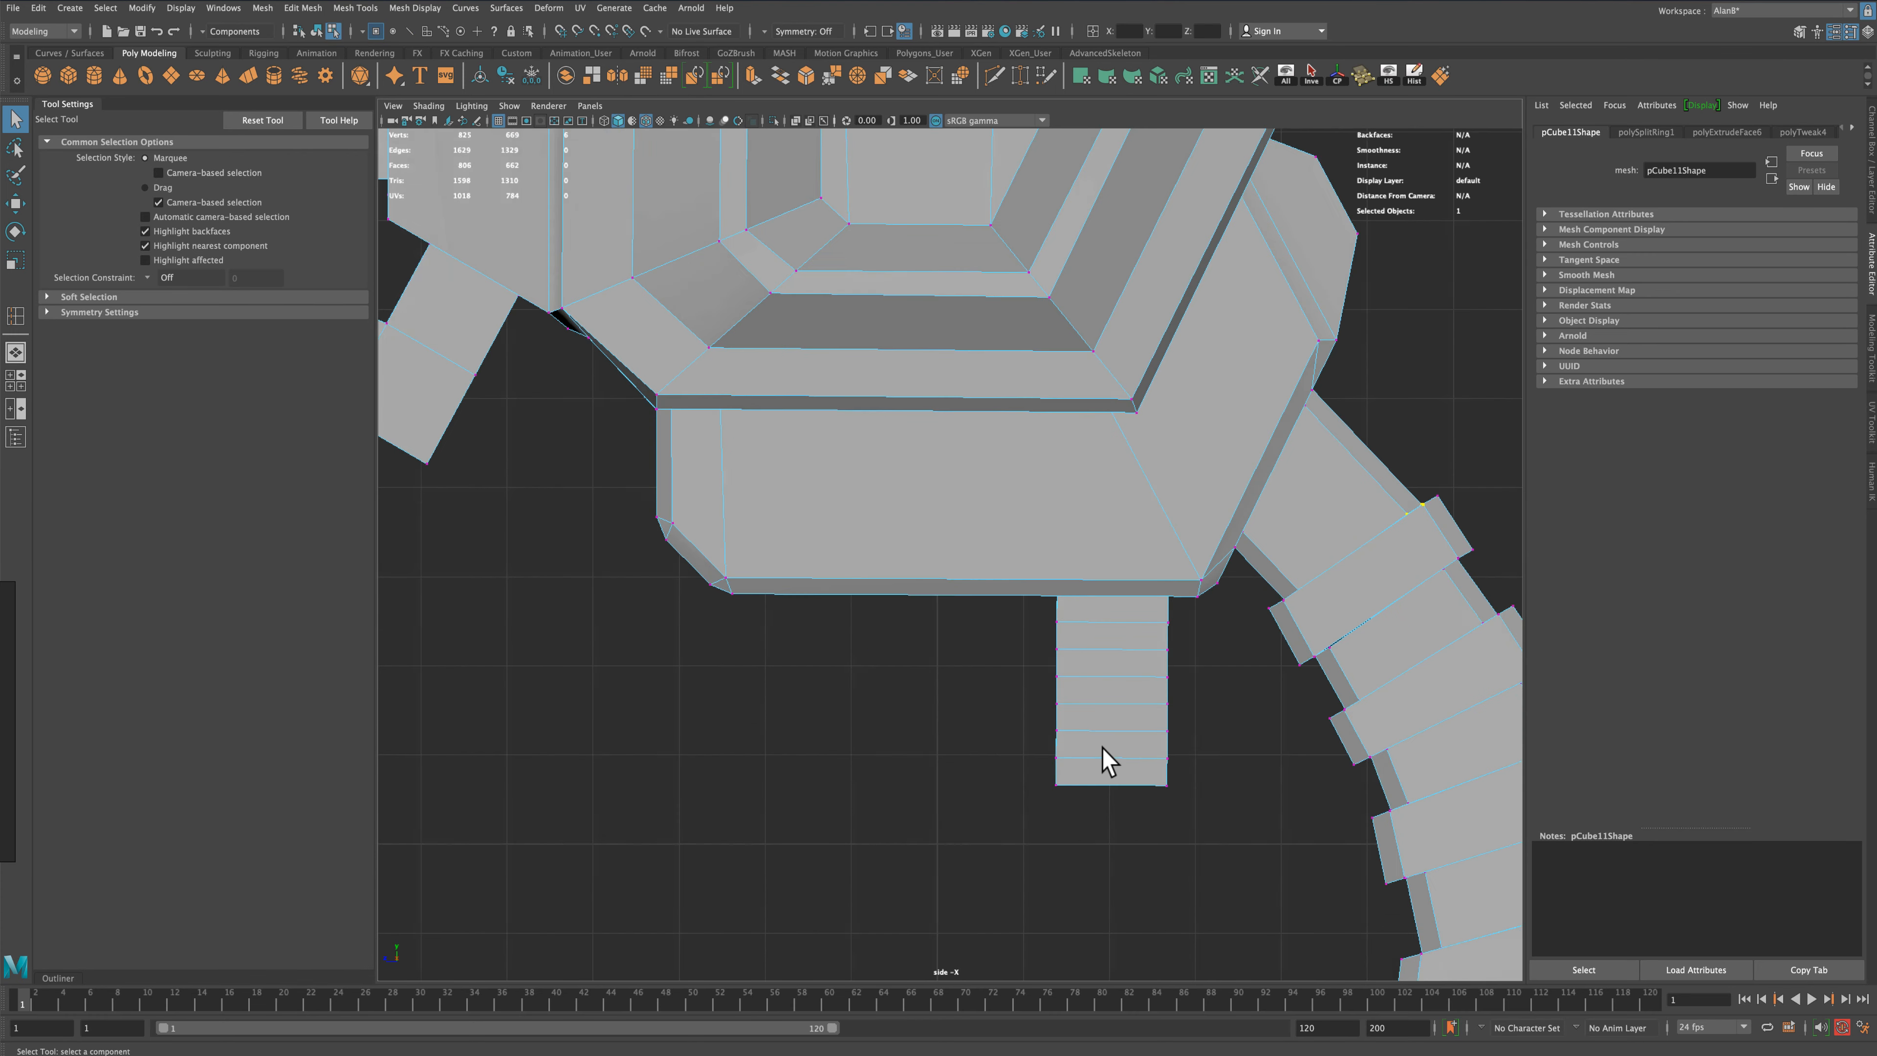
alt+middle_drag(1253, 818, 1165, 750)
scroll(1041, 599, up, 1)
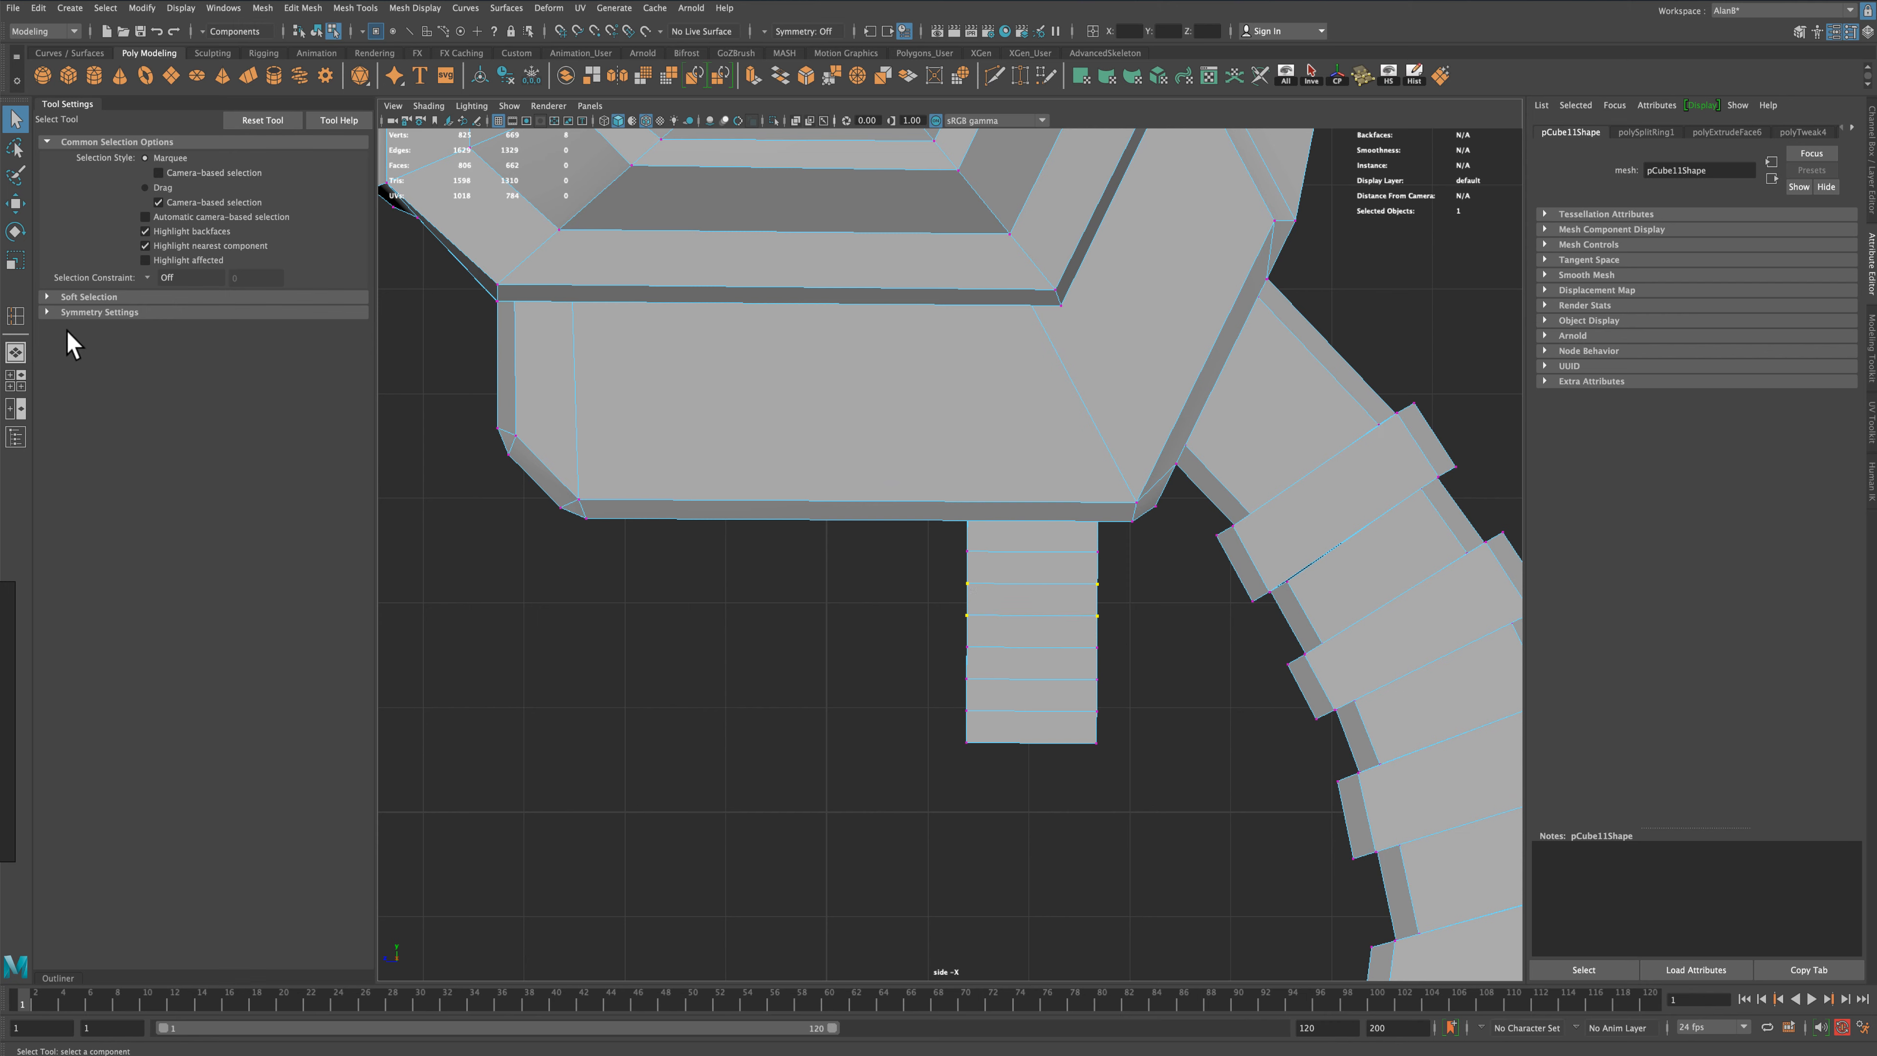
click(16, 206)
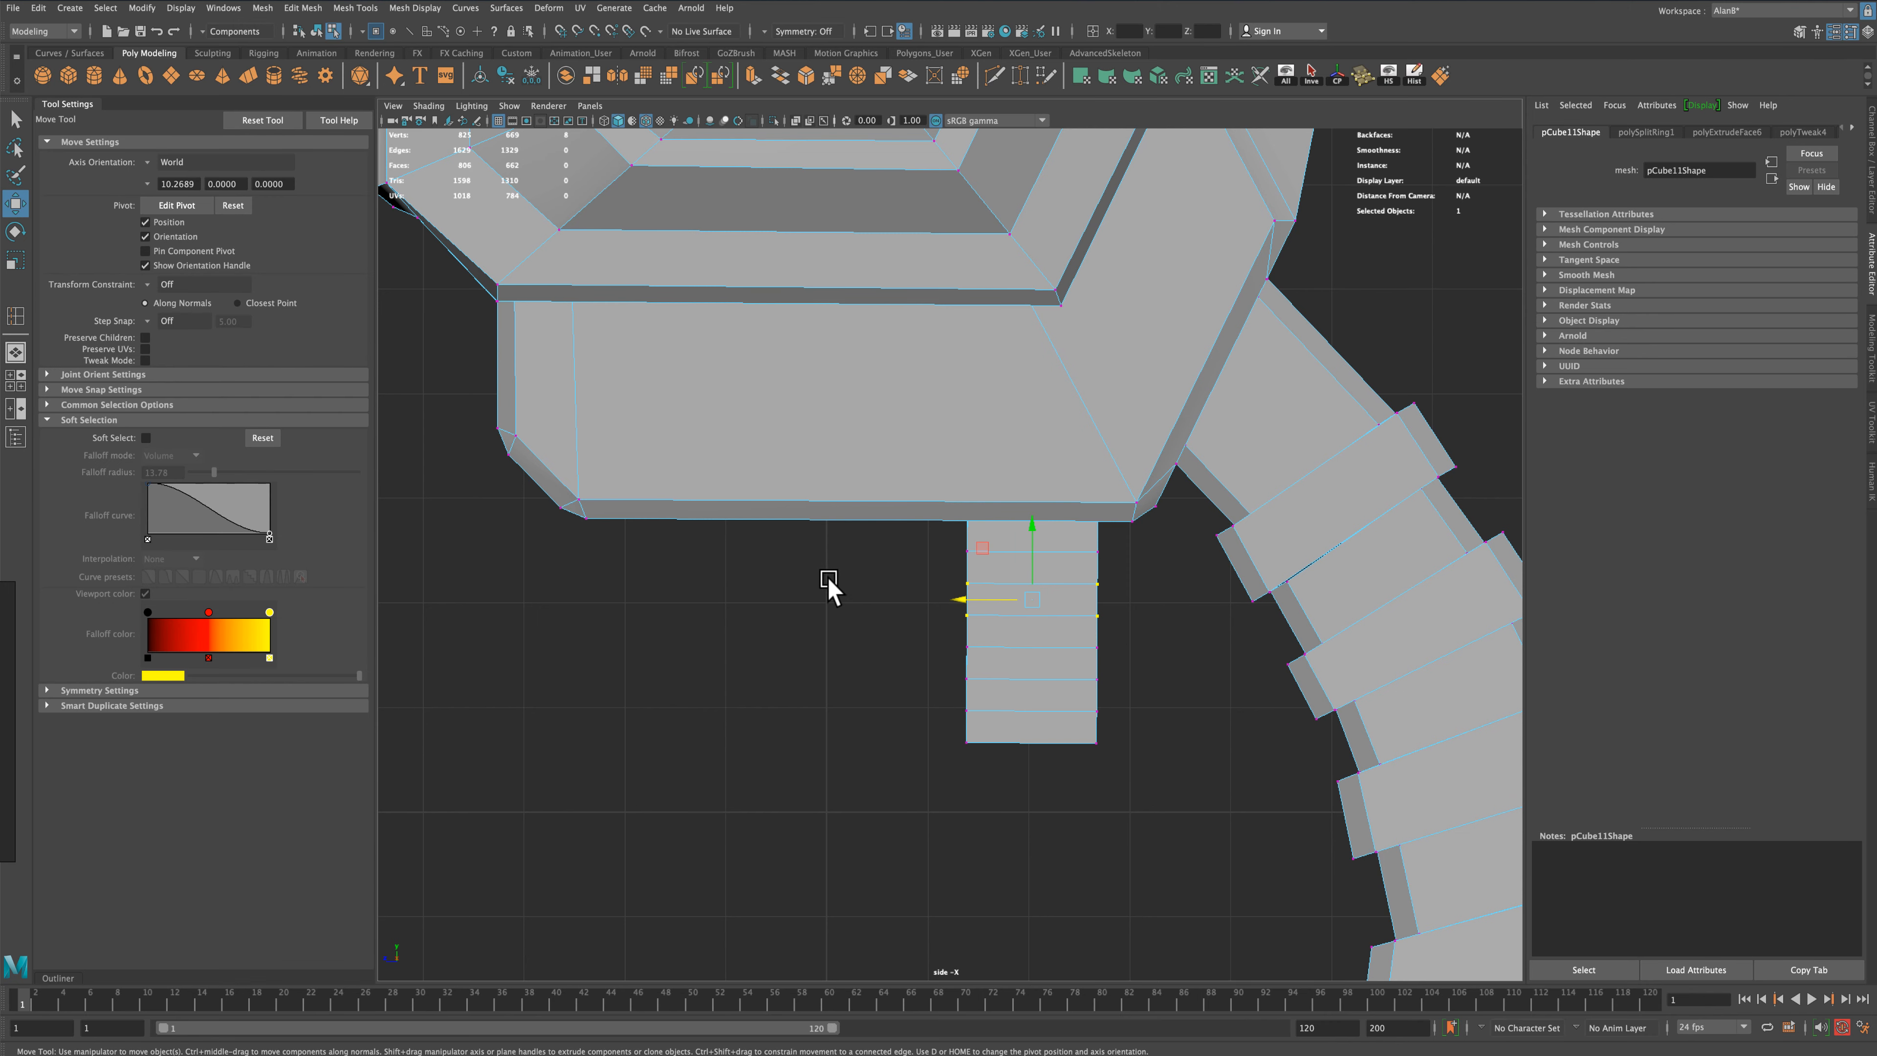
click(883, 588)
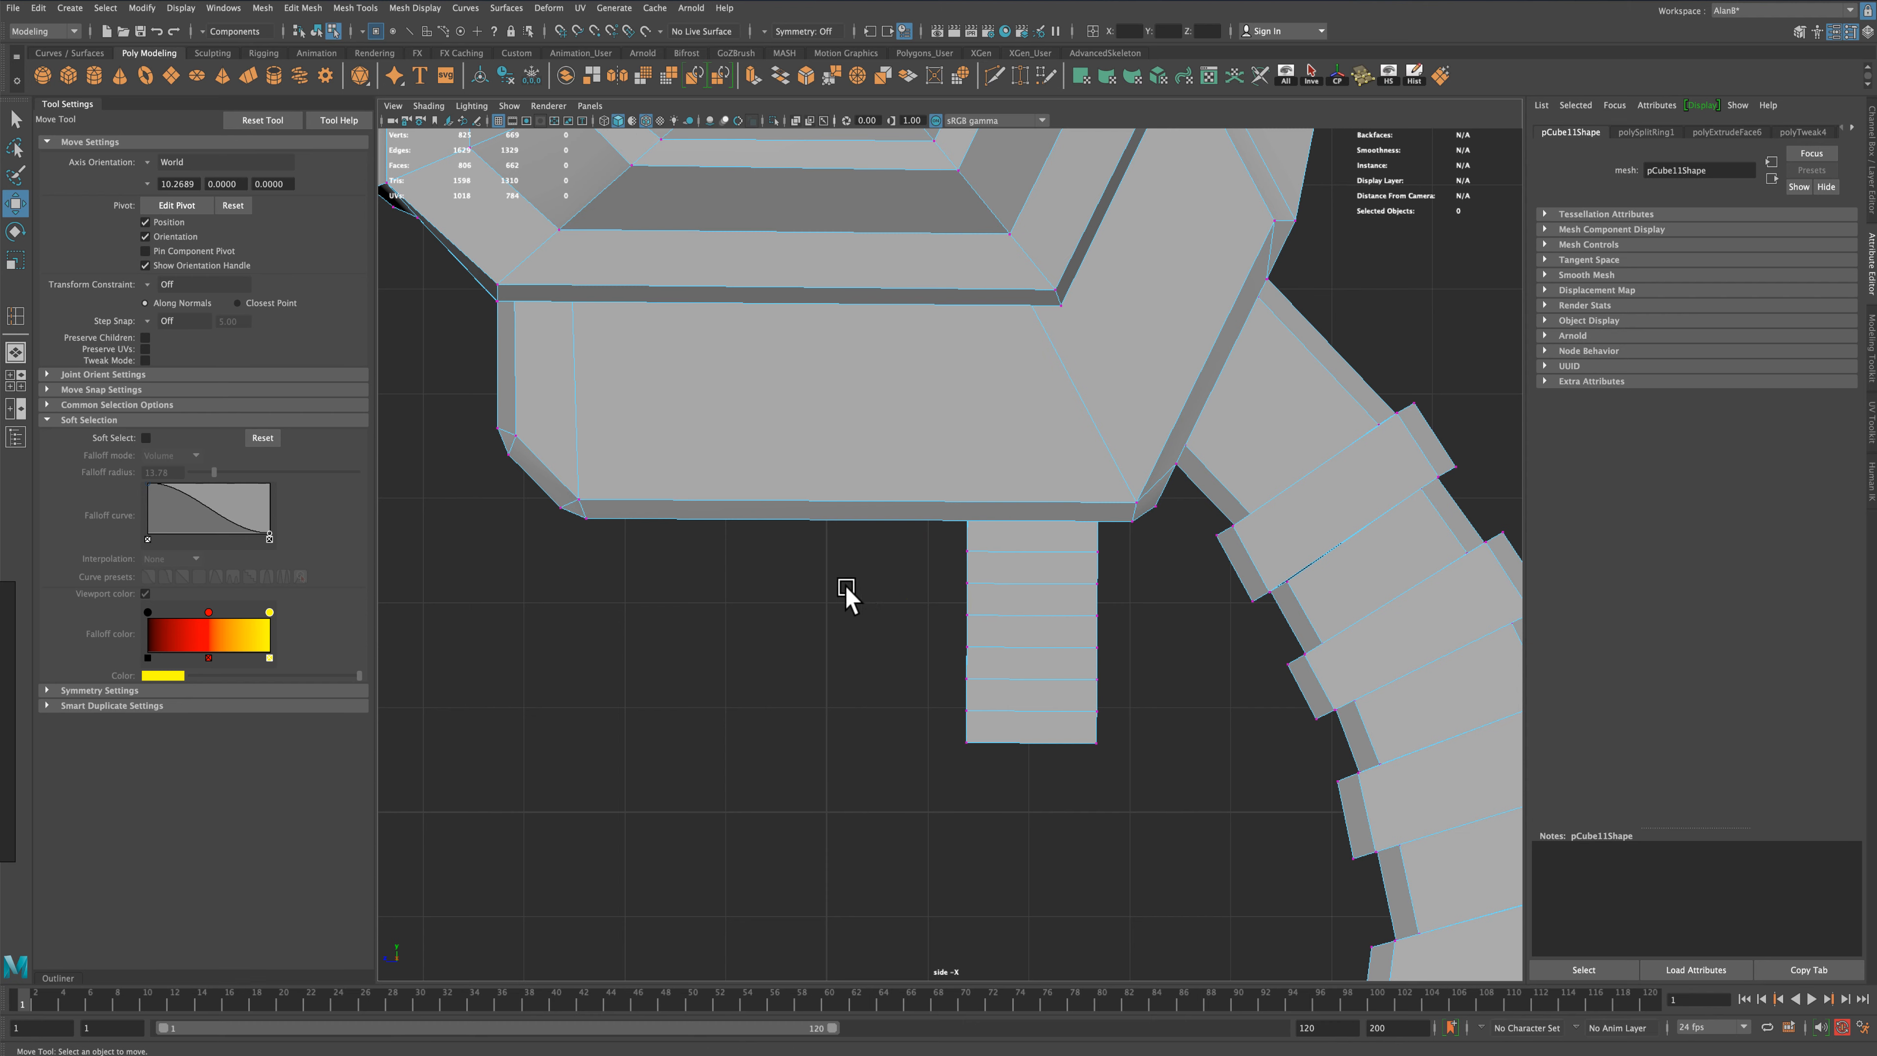
drag(950, 603, 924, 669)
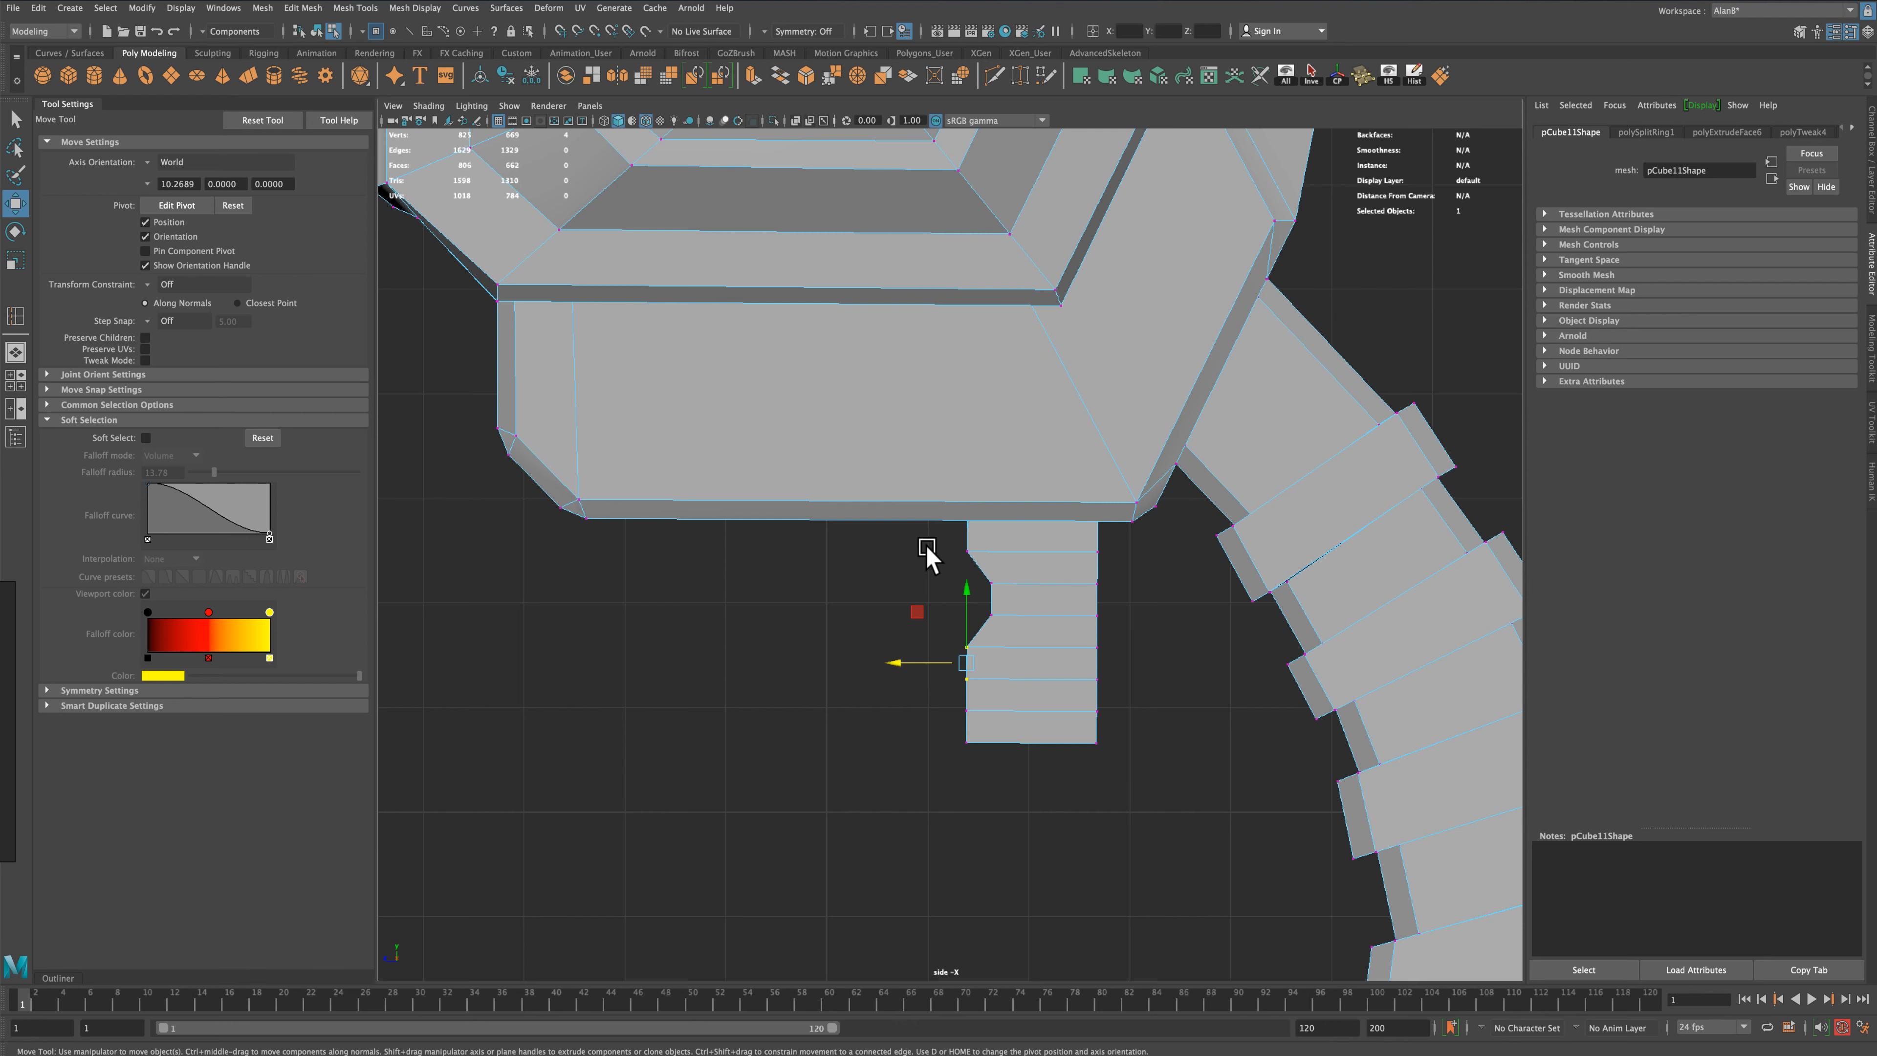
drag(927, 541, 1024, 653)
drag(902, 598, 932, 601)
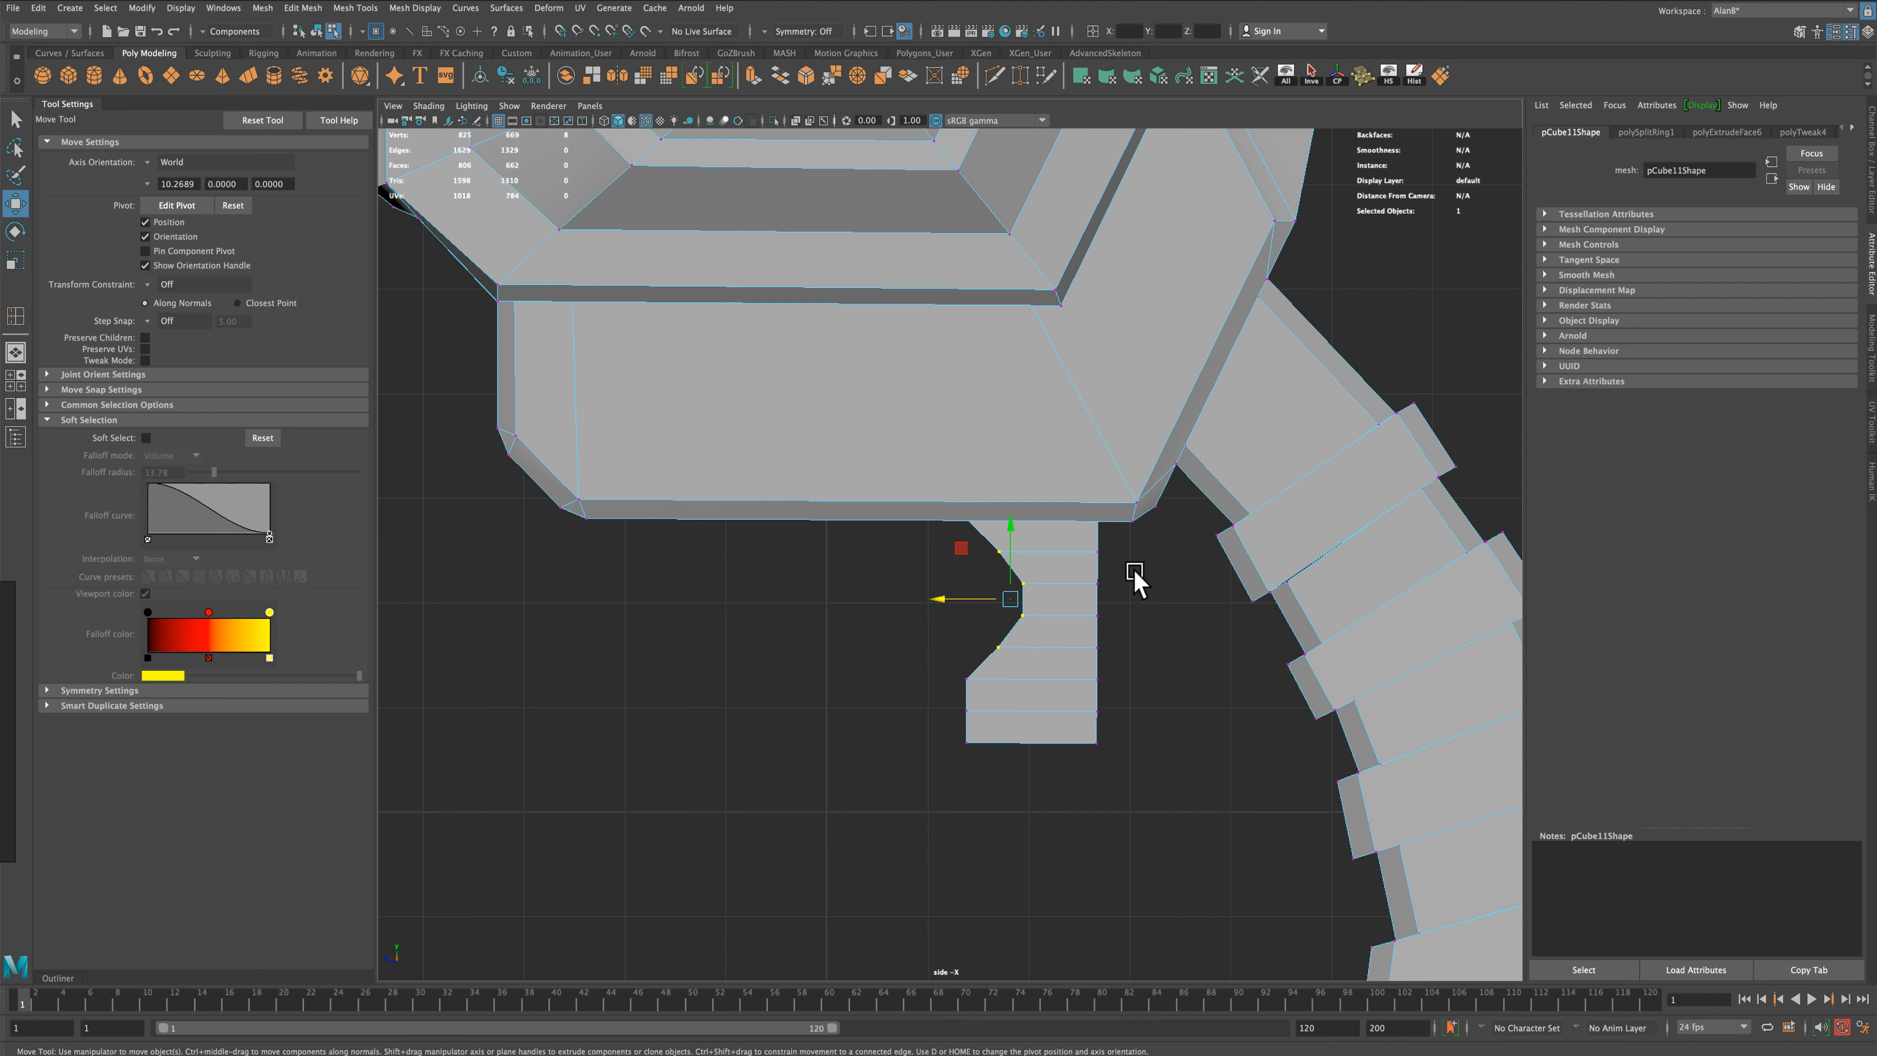
Move the middle vertices on the post's rear side inward to form a narrow waist, and shift the lower front vertices slightly inward
drag(1135, 563, 992, 615)
drag(936, 671, 989, 773)
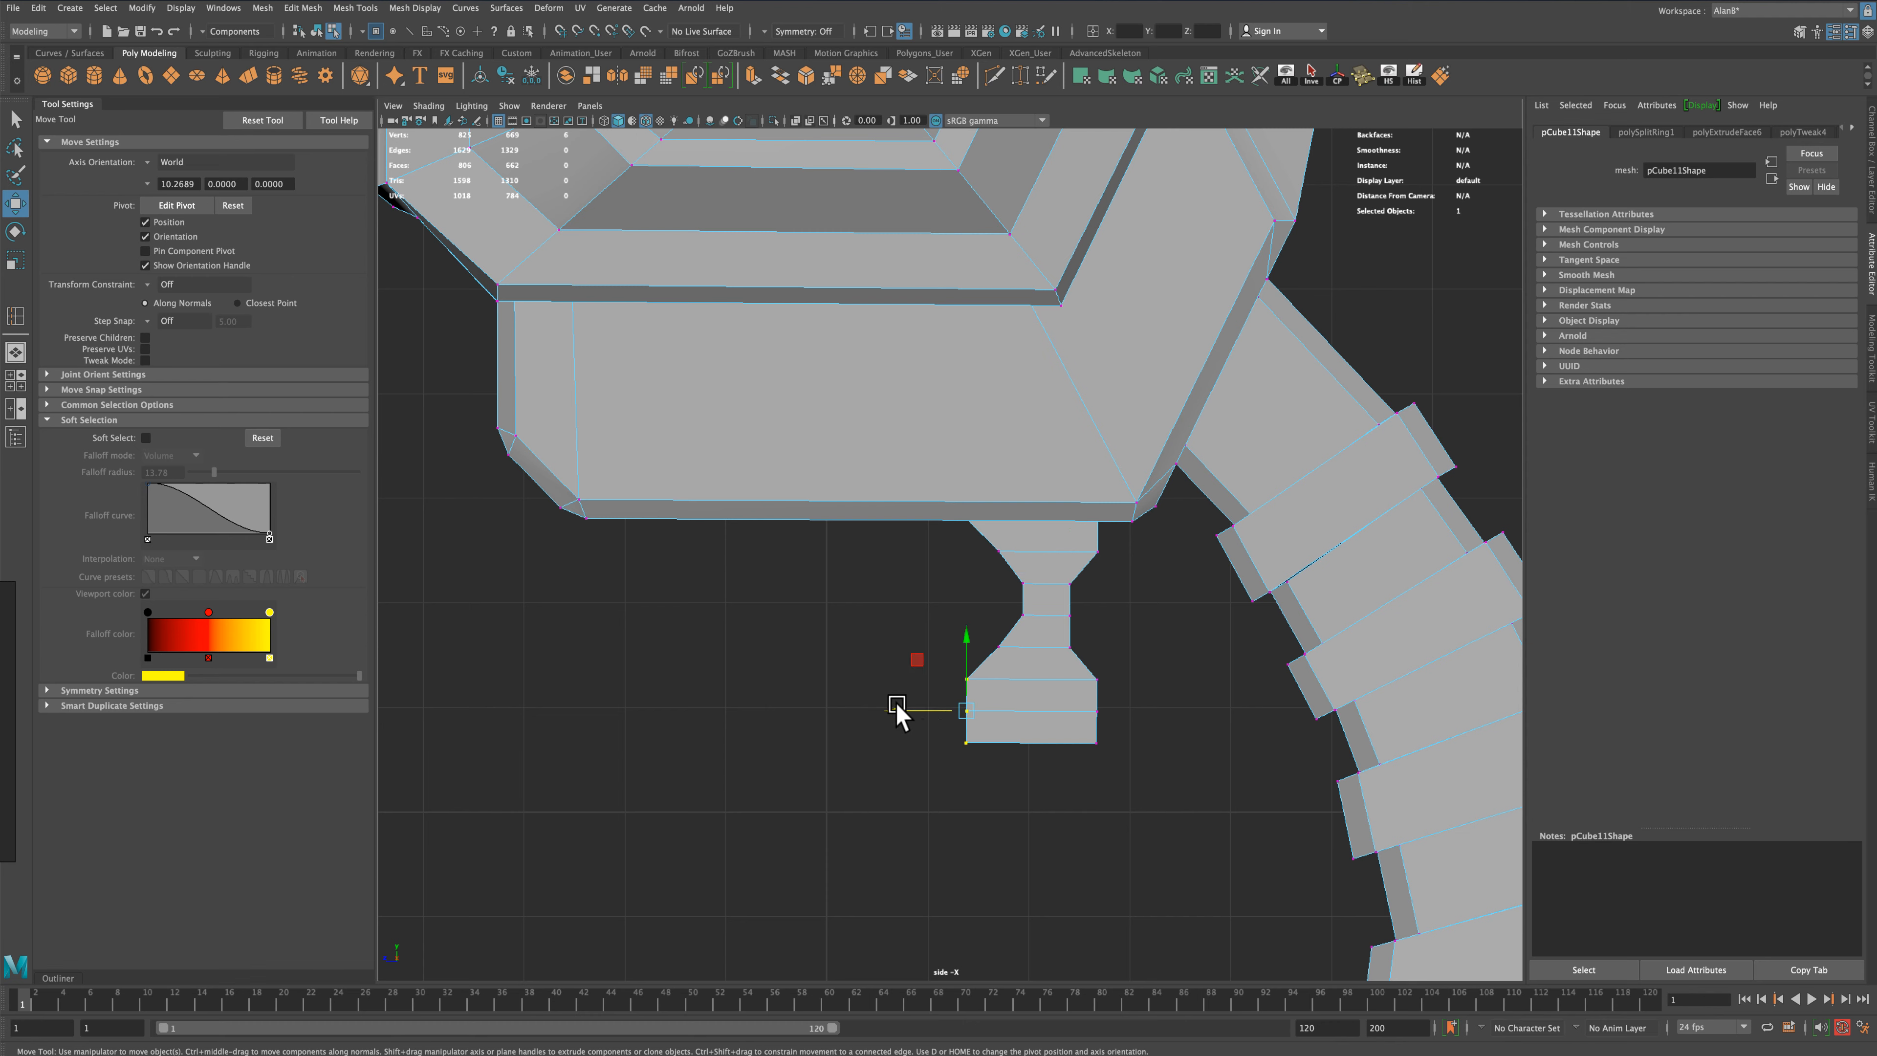
drag(897, 711, 904, 711)
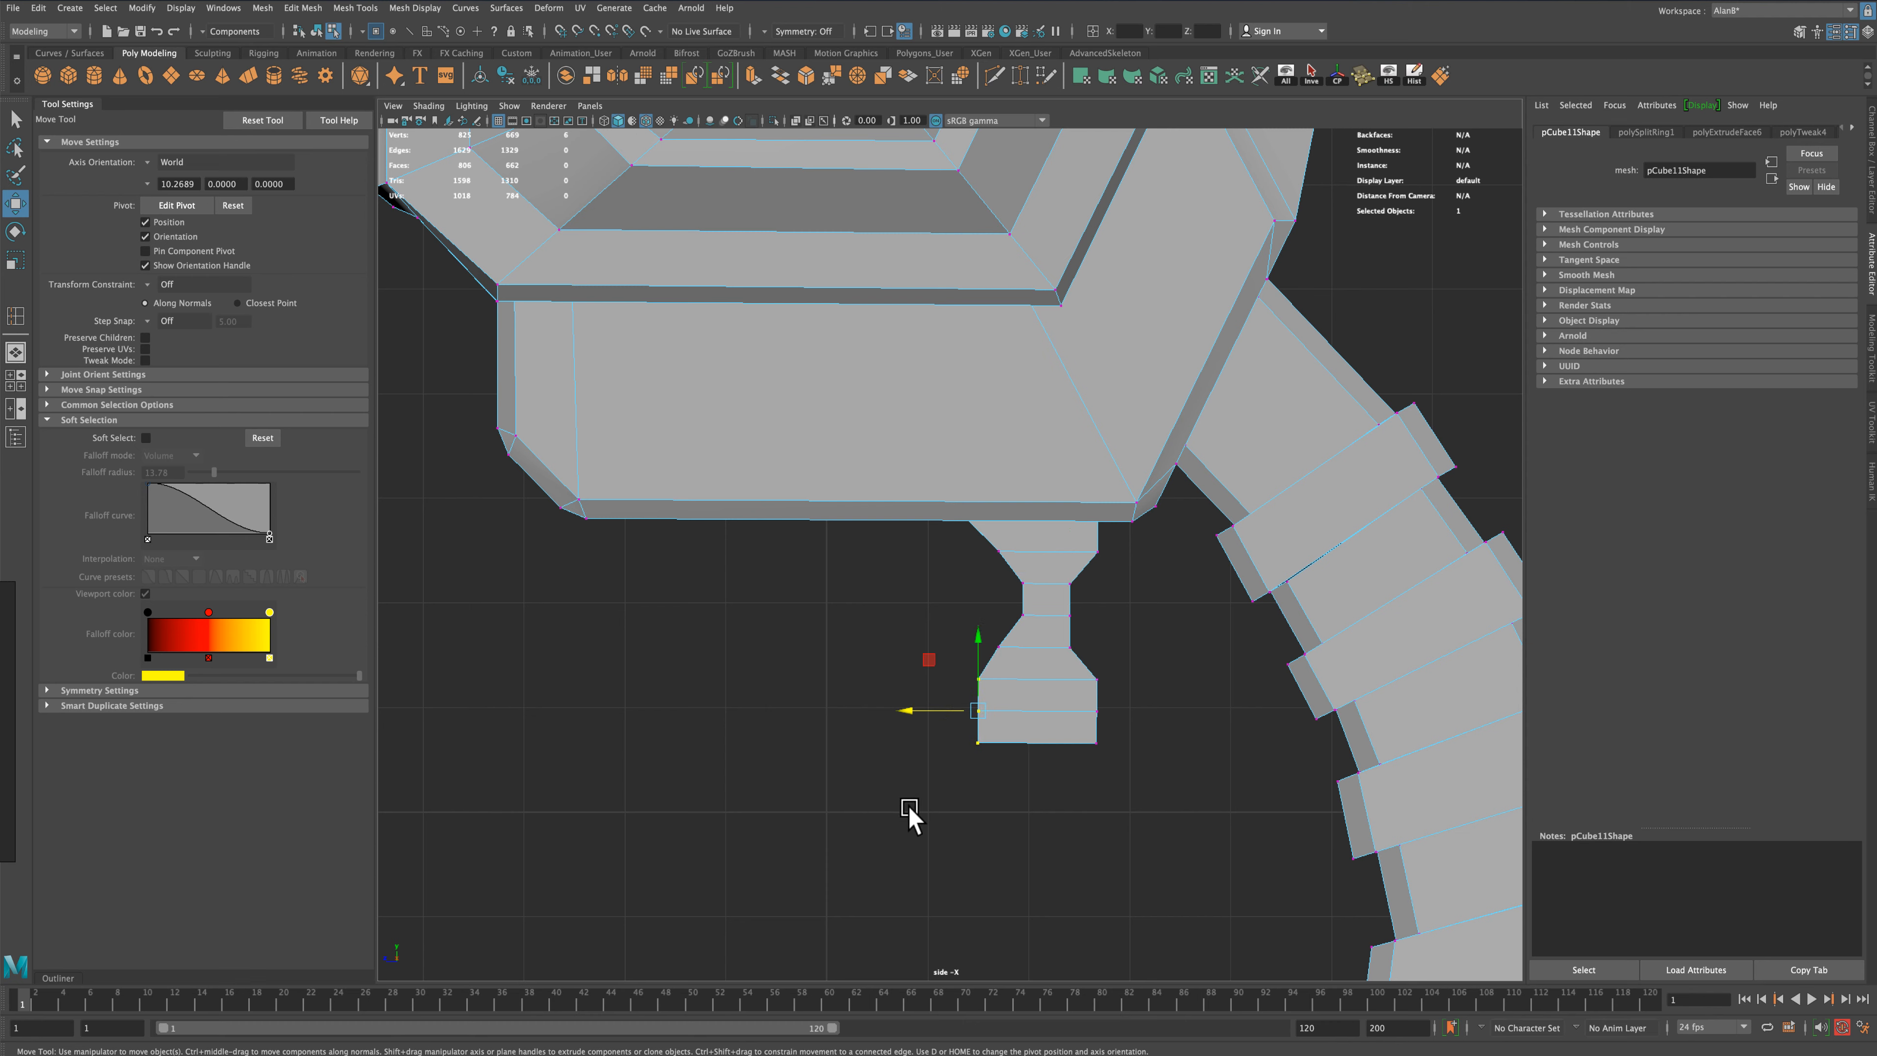
Rotate the bottom vertices of the post to a slant and move them forward and down to form a pointed tip
drag(917, 811, 1138, 729)
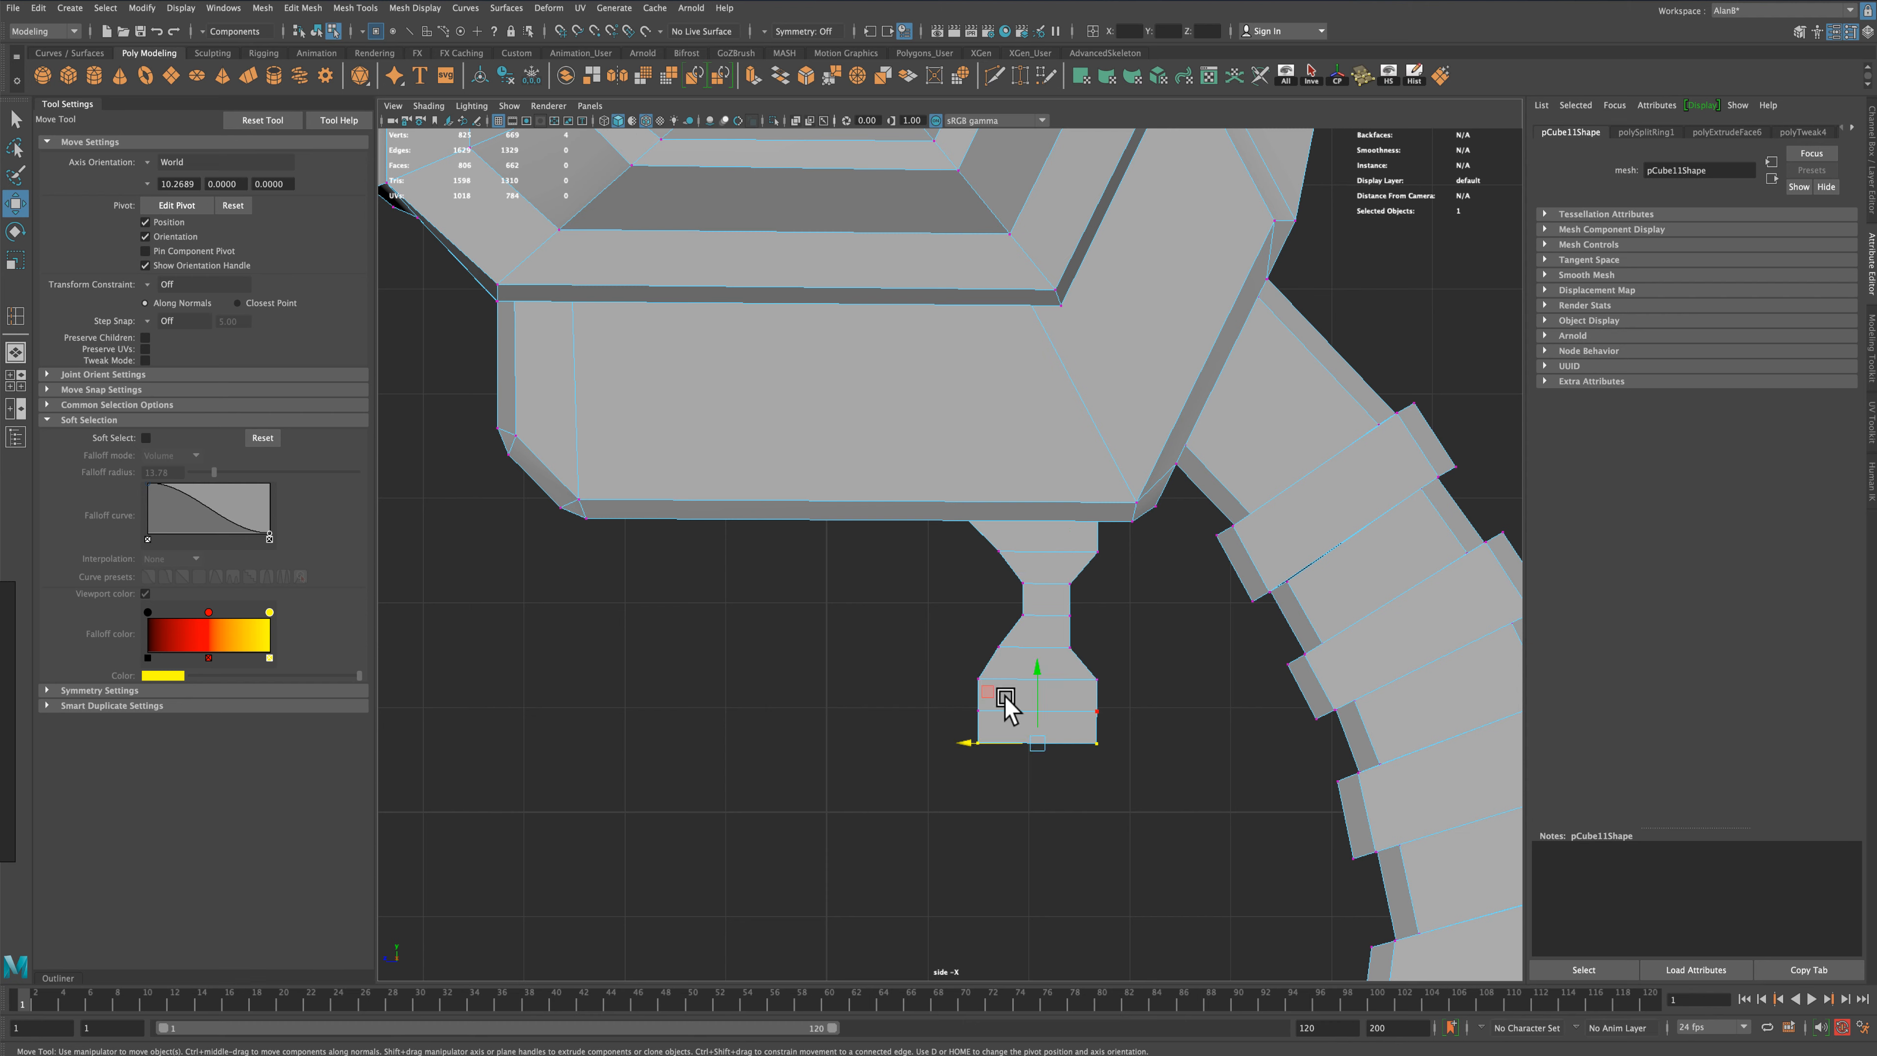
click(18, 234)
drag(1106, 788, 1111, 776)
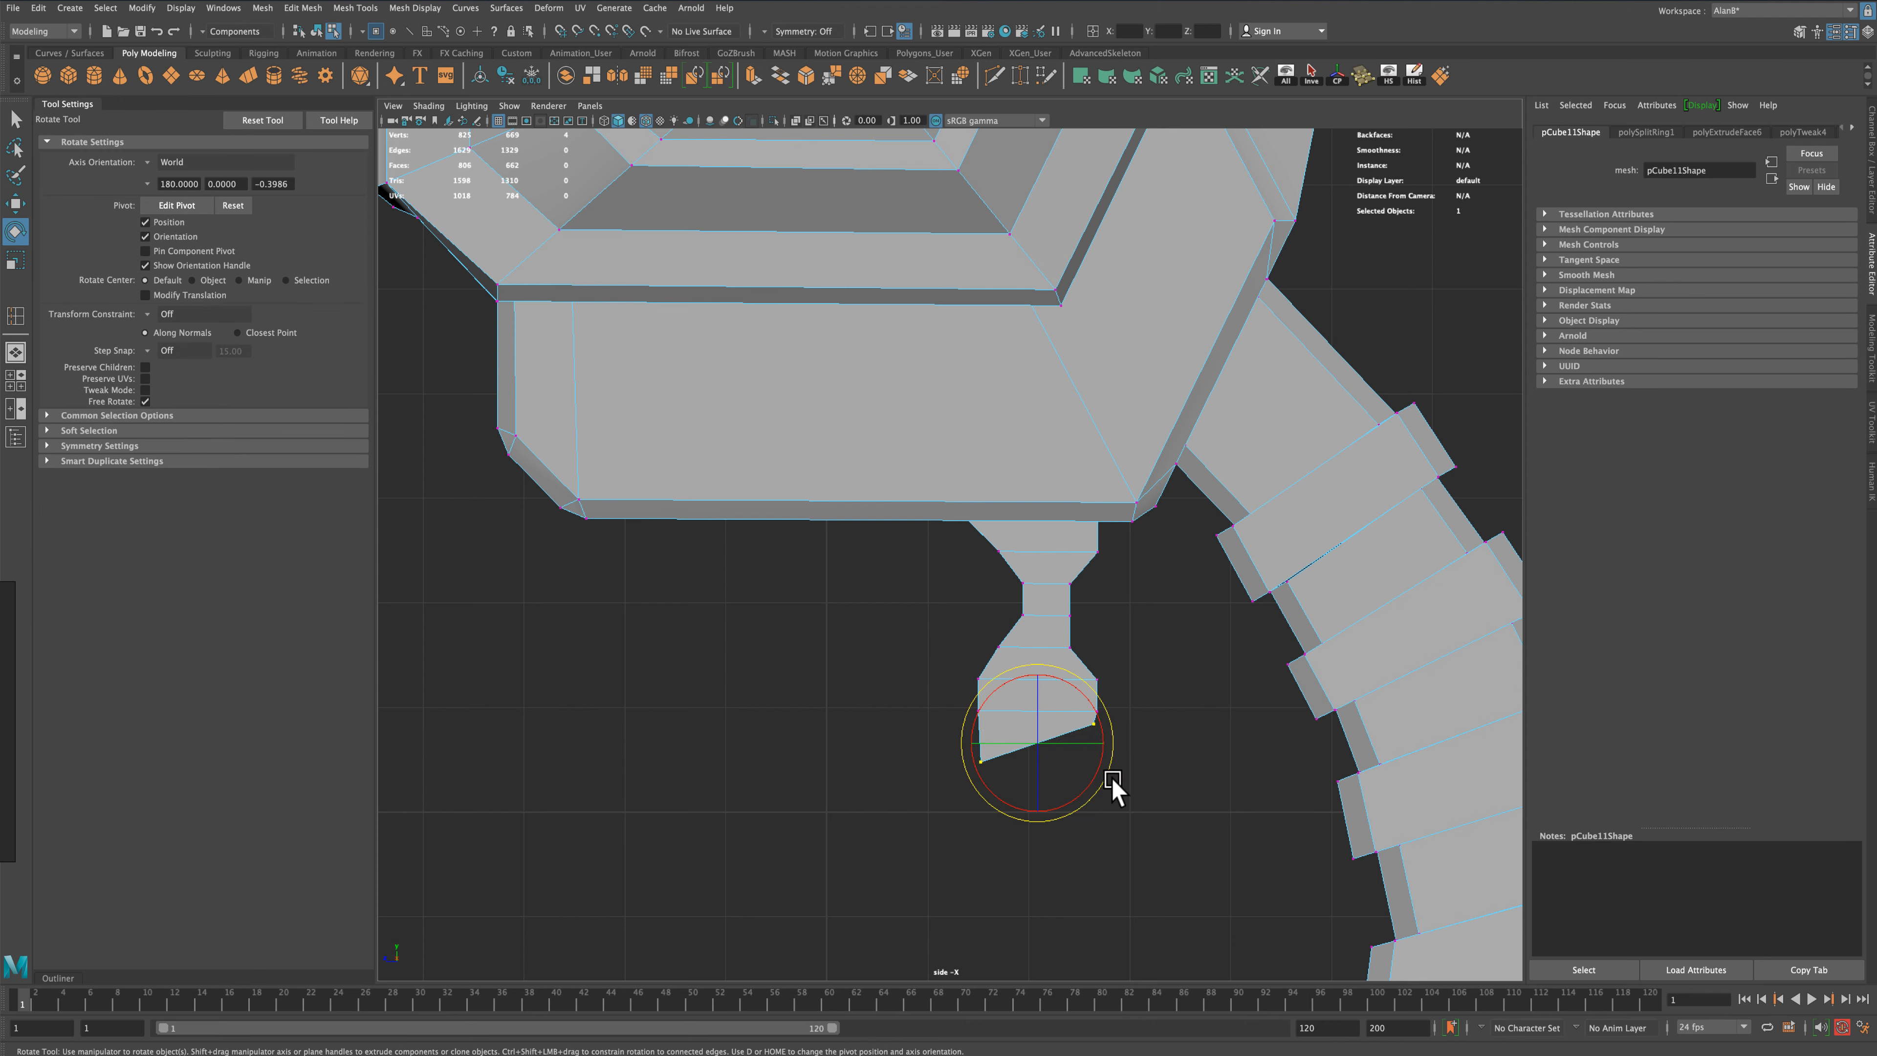
click(17, 205)
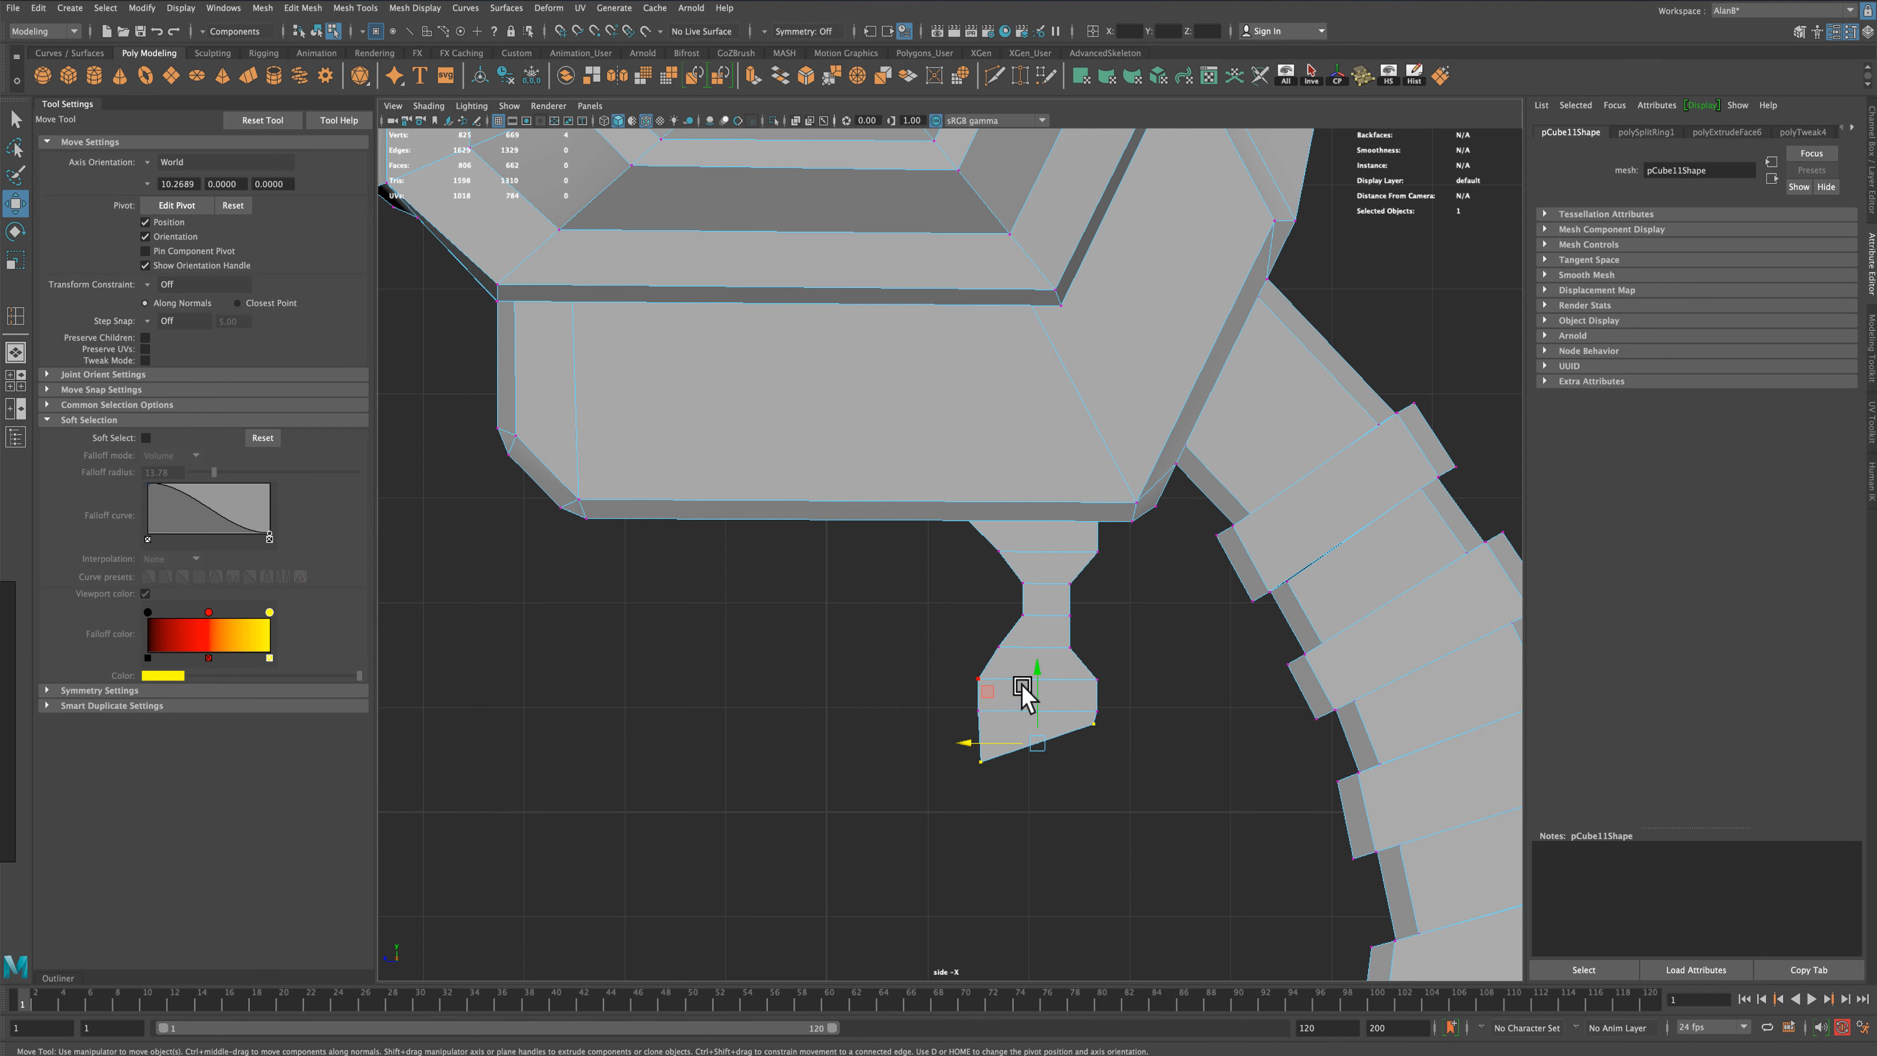
drag(1022, 687, 949, 716)
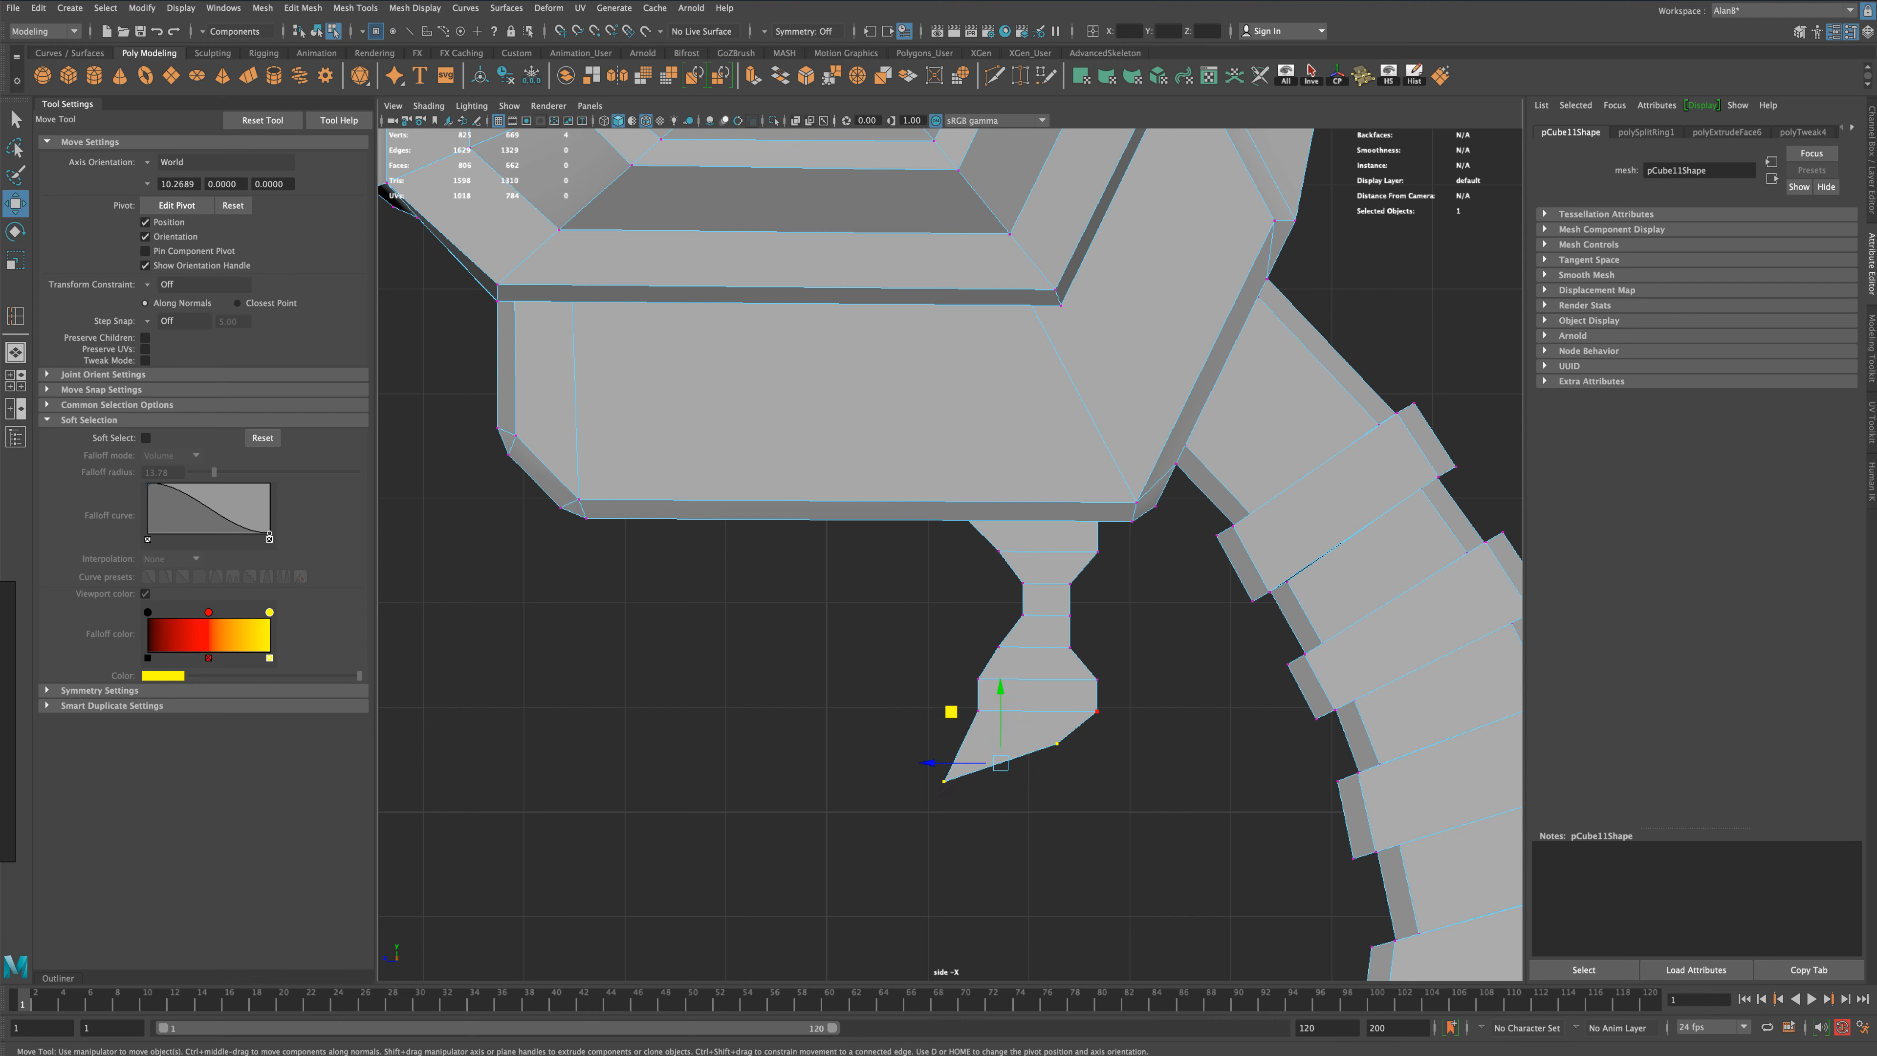
Adjust the vertices just above the pointed tip to narrow the claw's lower section, and return to object mode
click(979, 684)
drag(923, 634, 937, 638)
drag(1128, 647, 1020, 696)
right_drag(1048, 574, 1109, 547)
click(918, 625)
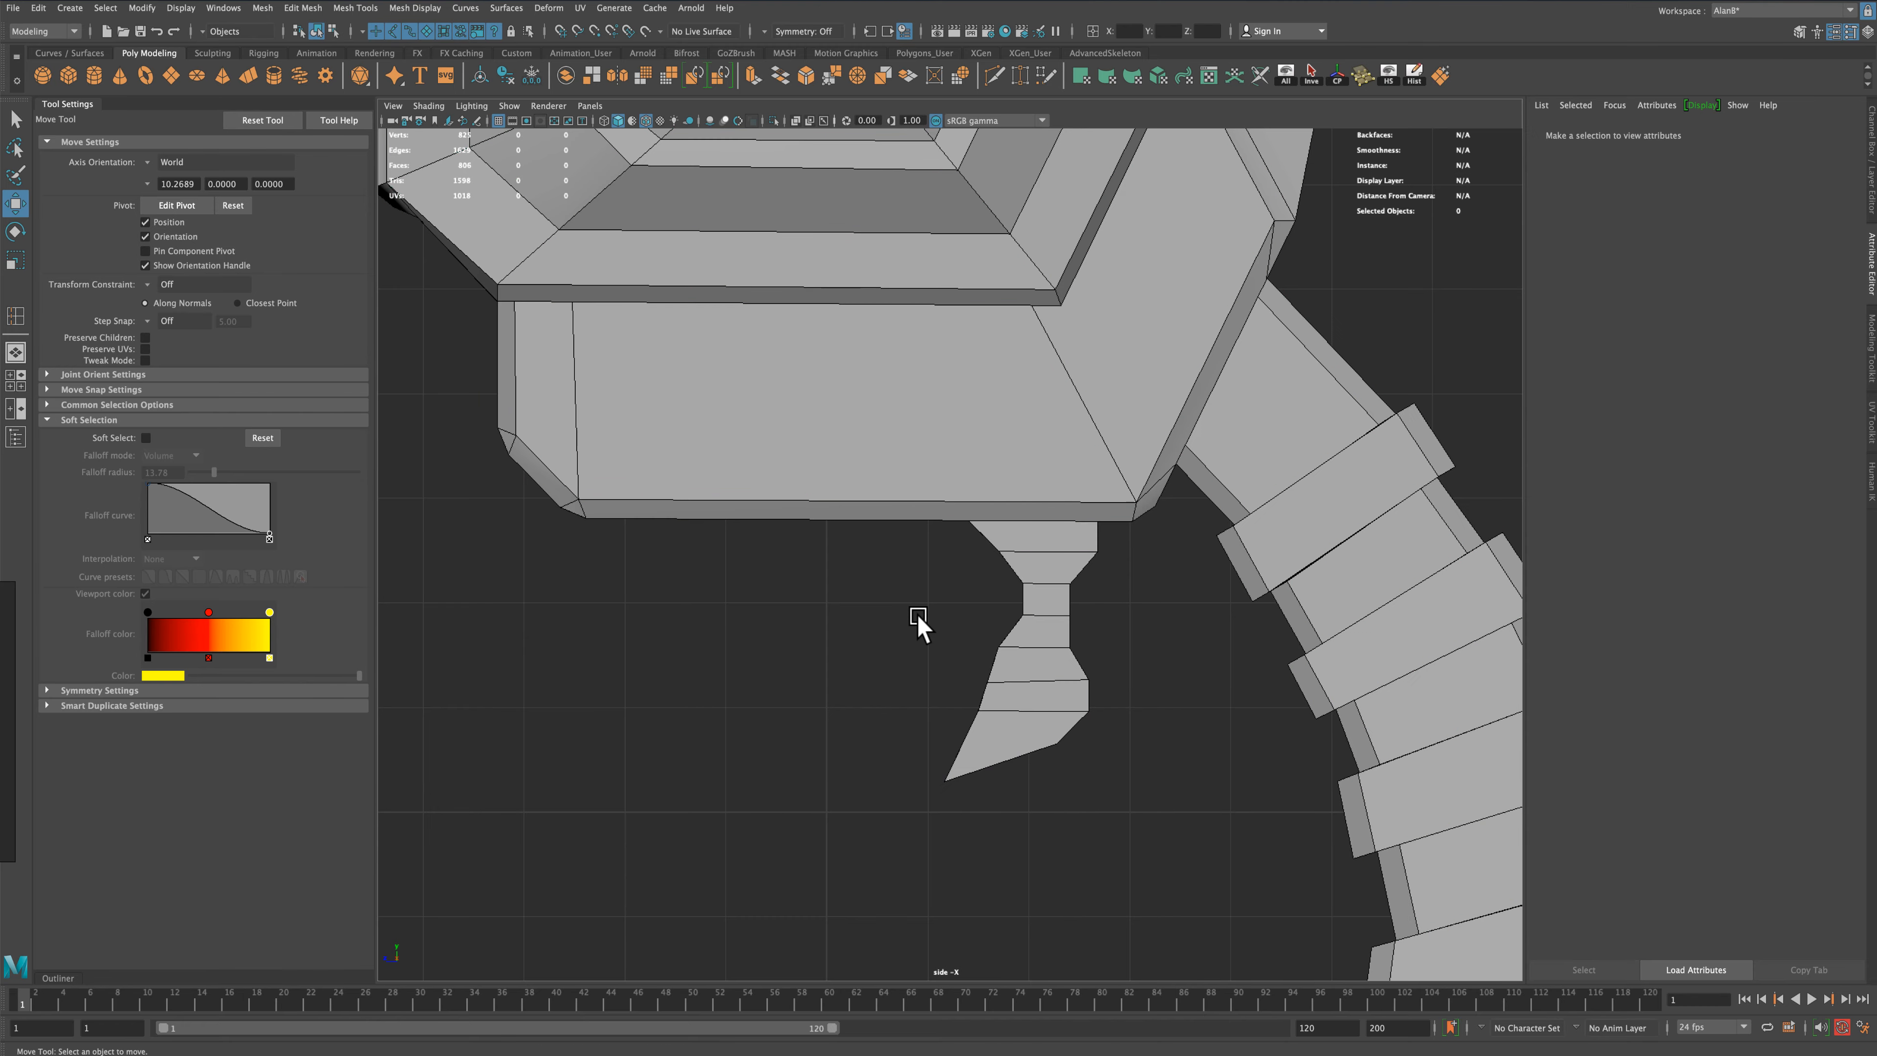
Extrude the claw's faces below its top block and pull them inward with a local Z translate of -1.902 to thin the claw
key(space)
key(space)
alt+drag(1190, 475, 1124, 557)
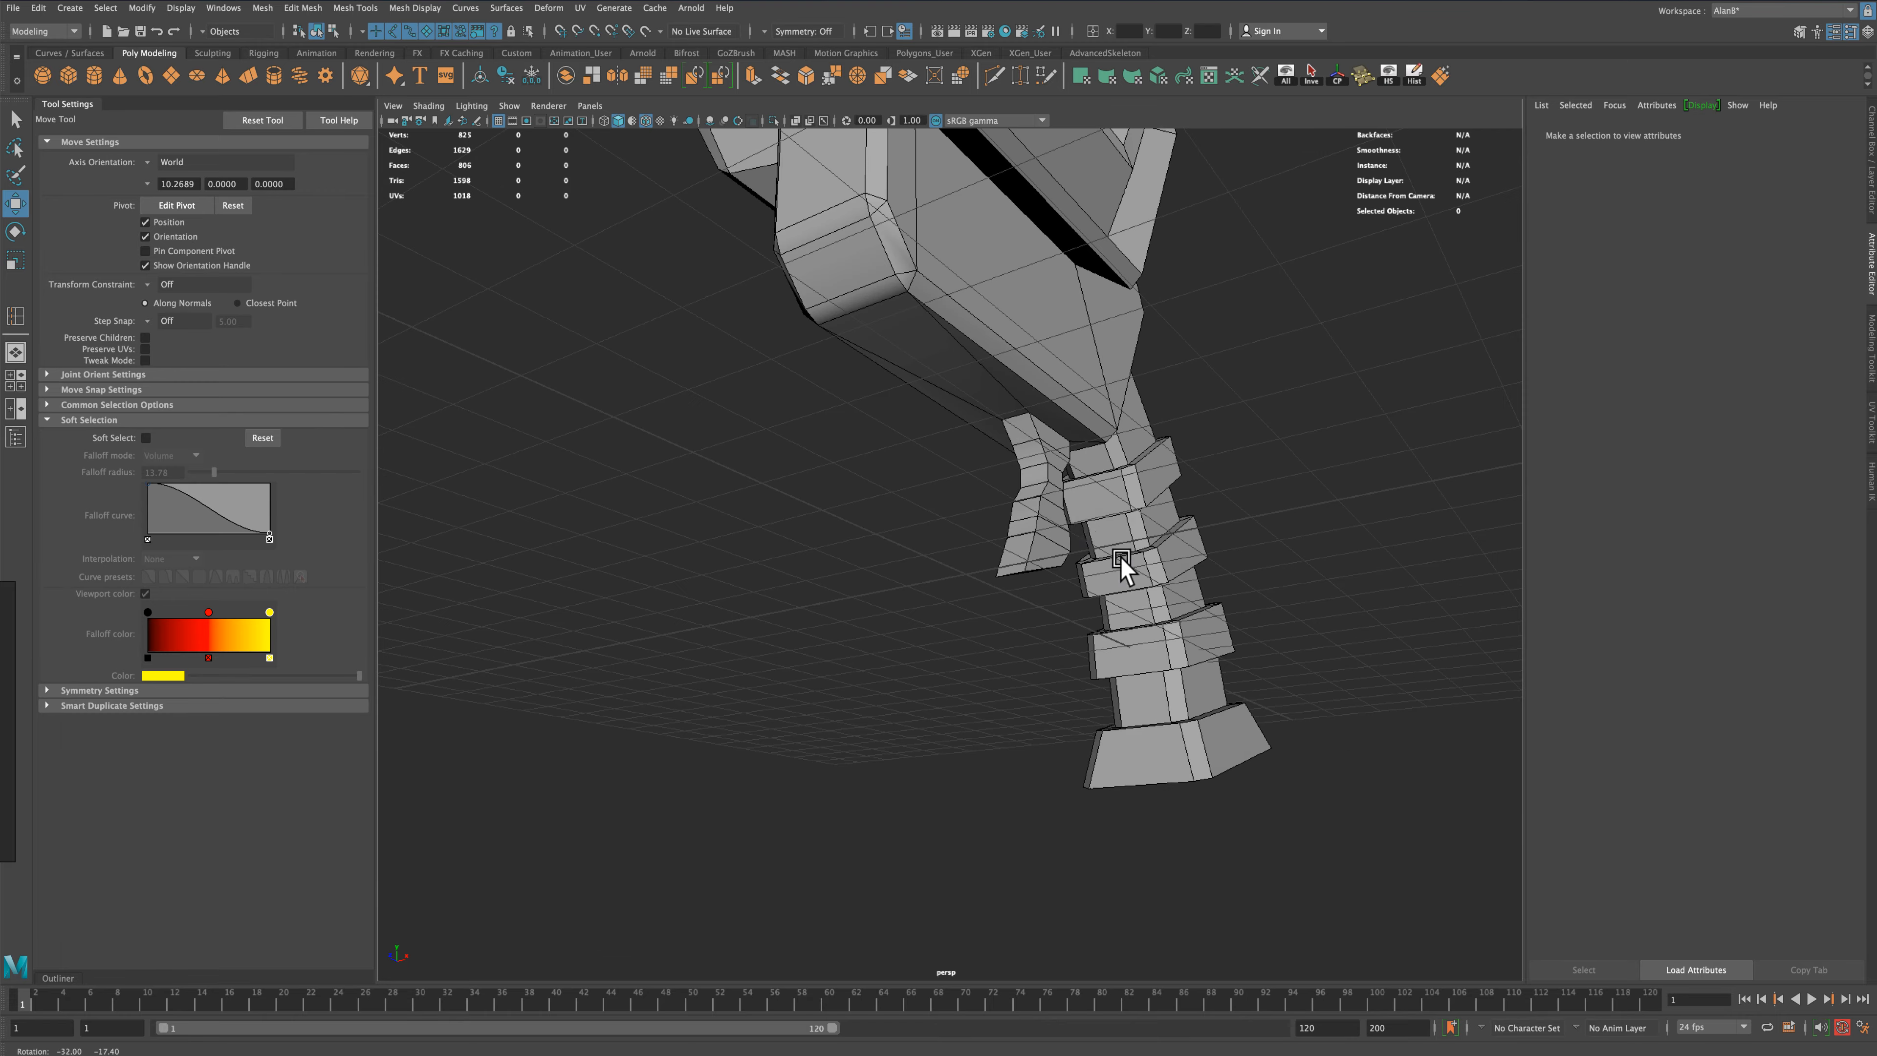
right_drag(1046, 484, 1045, 524)
alt+drag(931, 539, 861, 561)
alt+drag(726, 708, 976, 522)
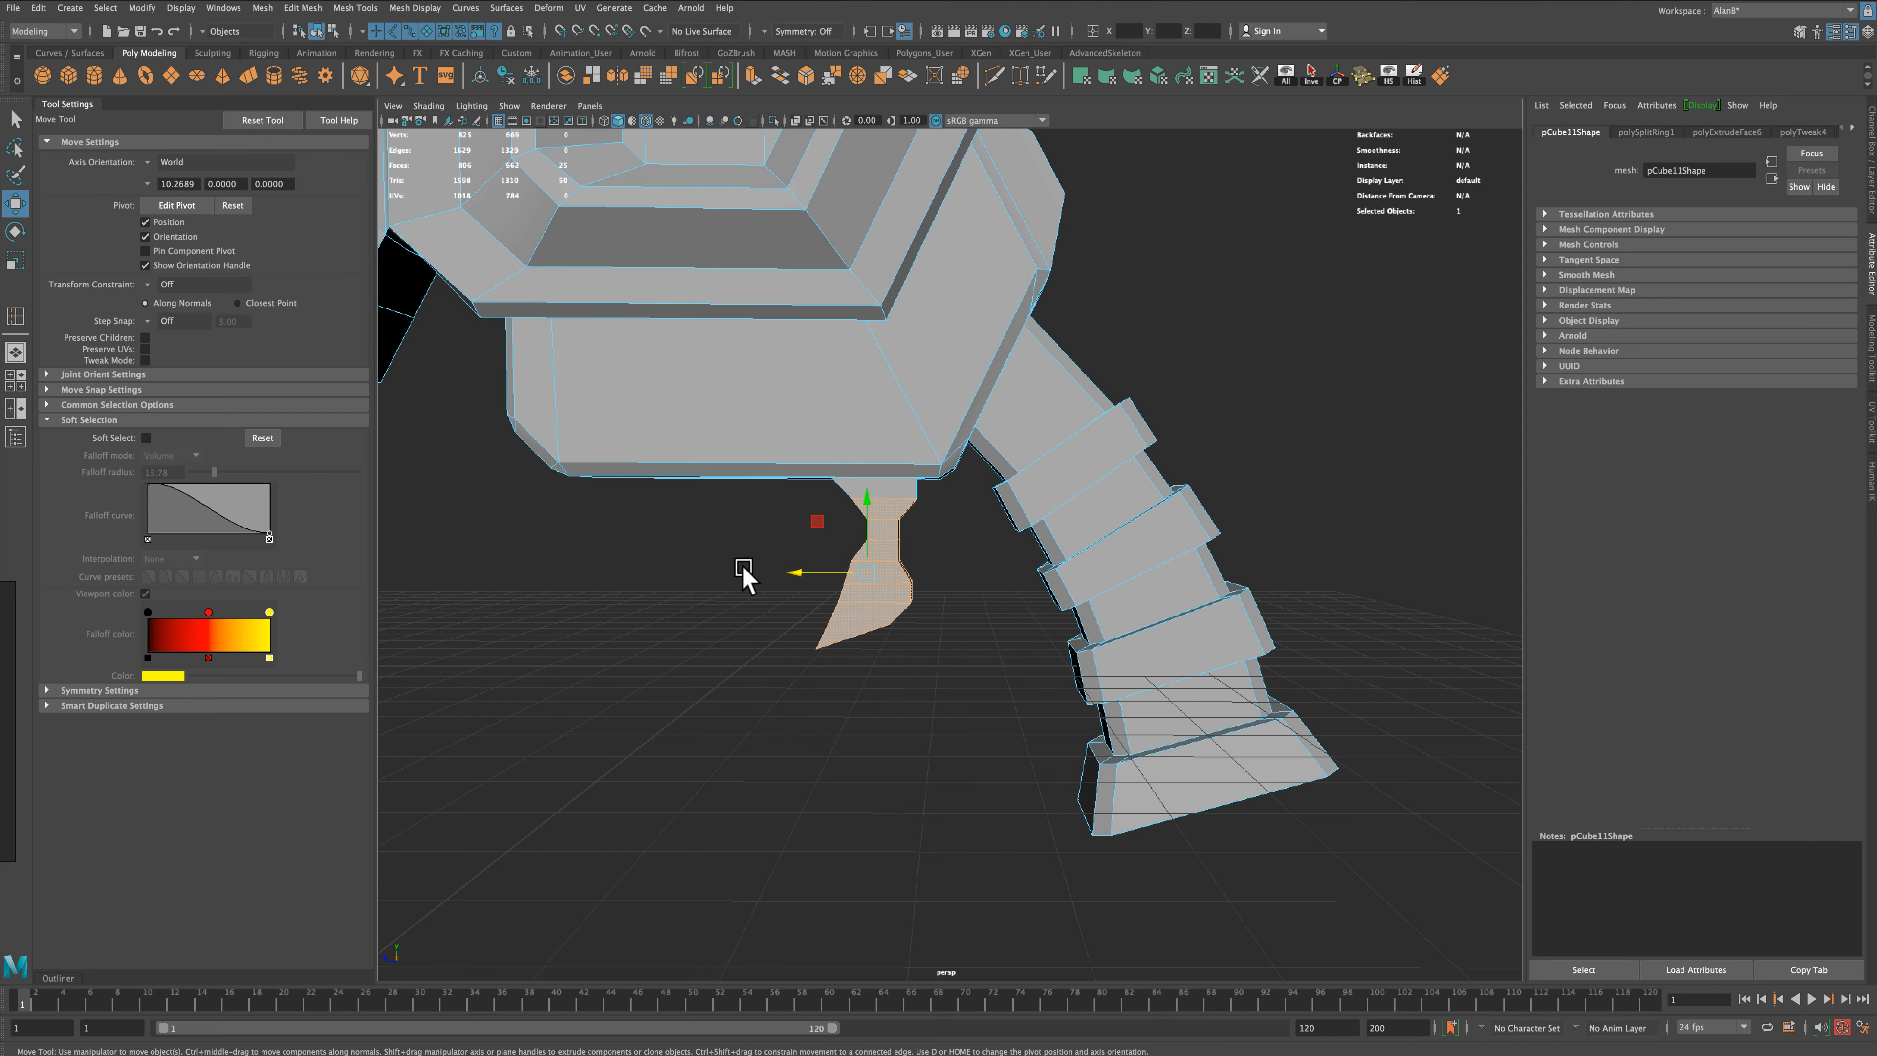
alt+drag(745, 570, 793, 572)
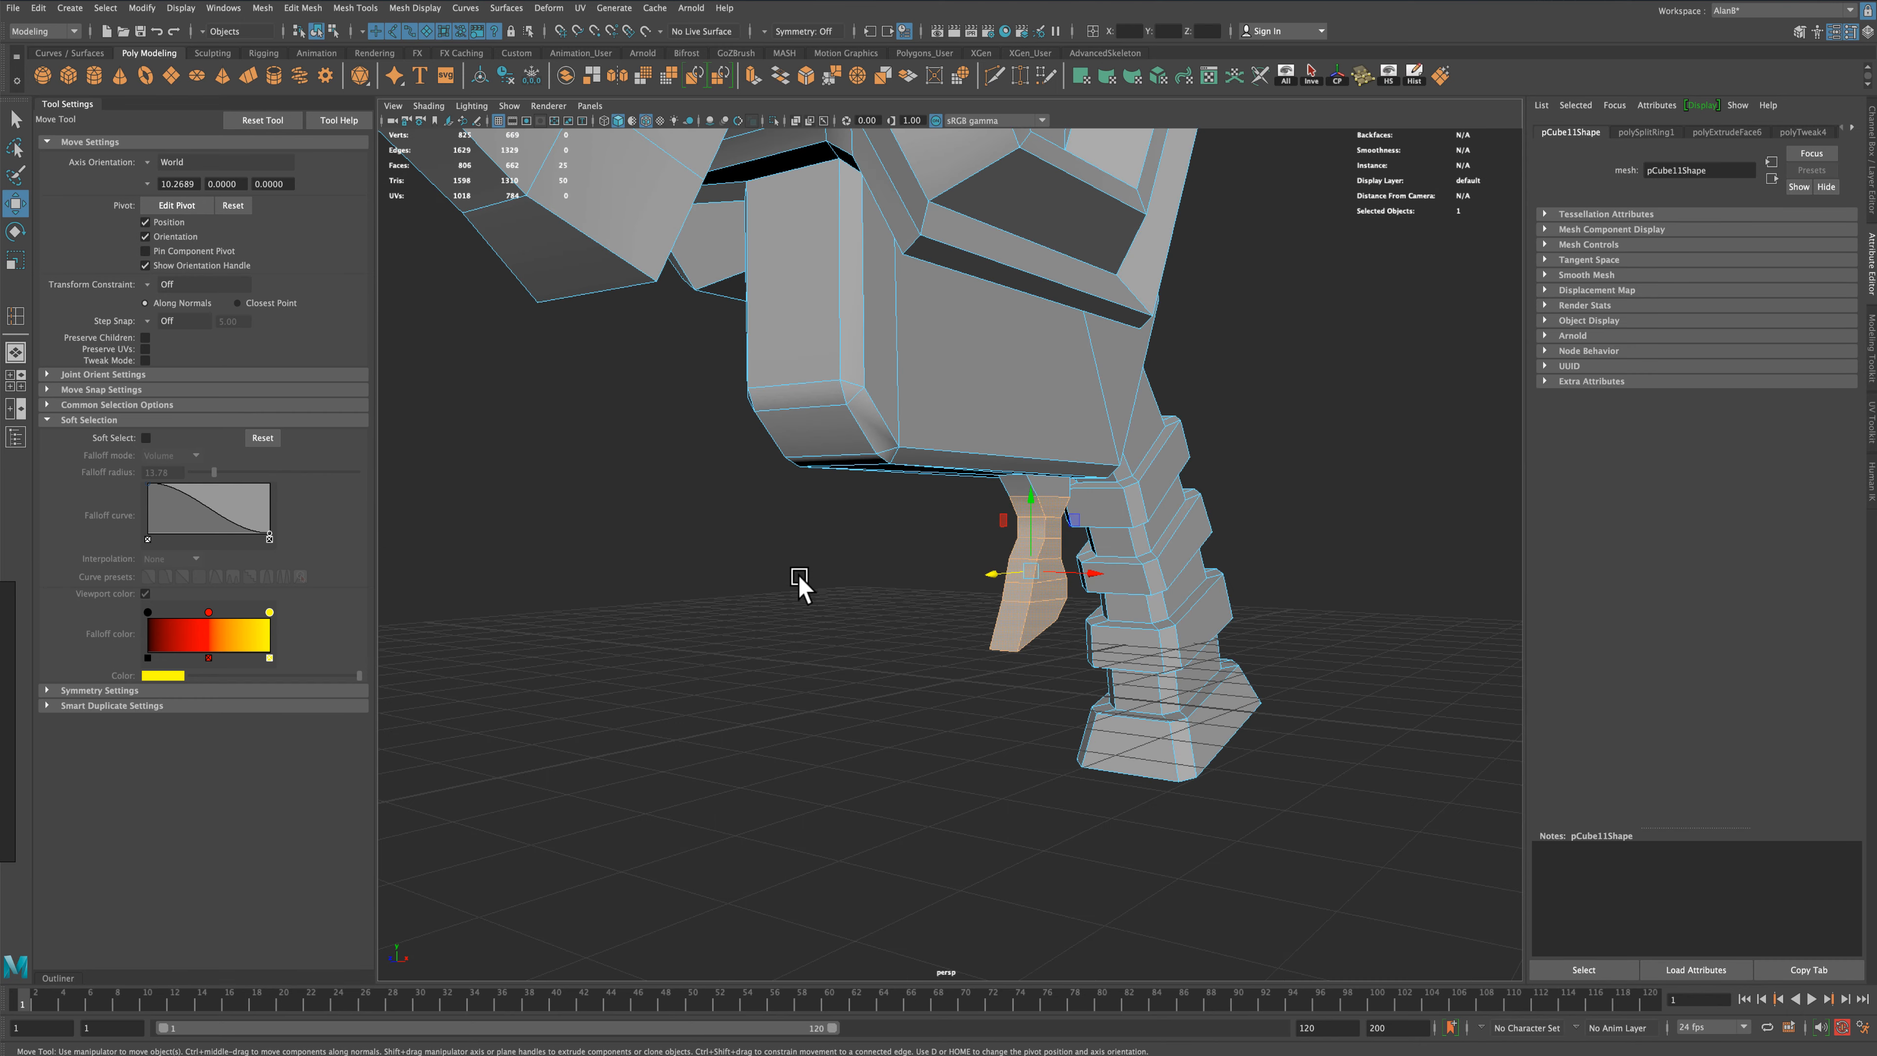
scroll(799, 576, up, 2)
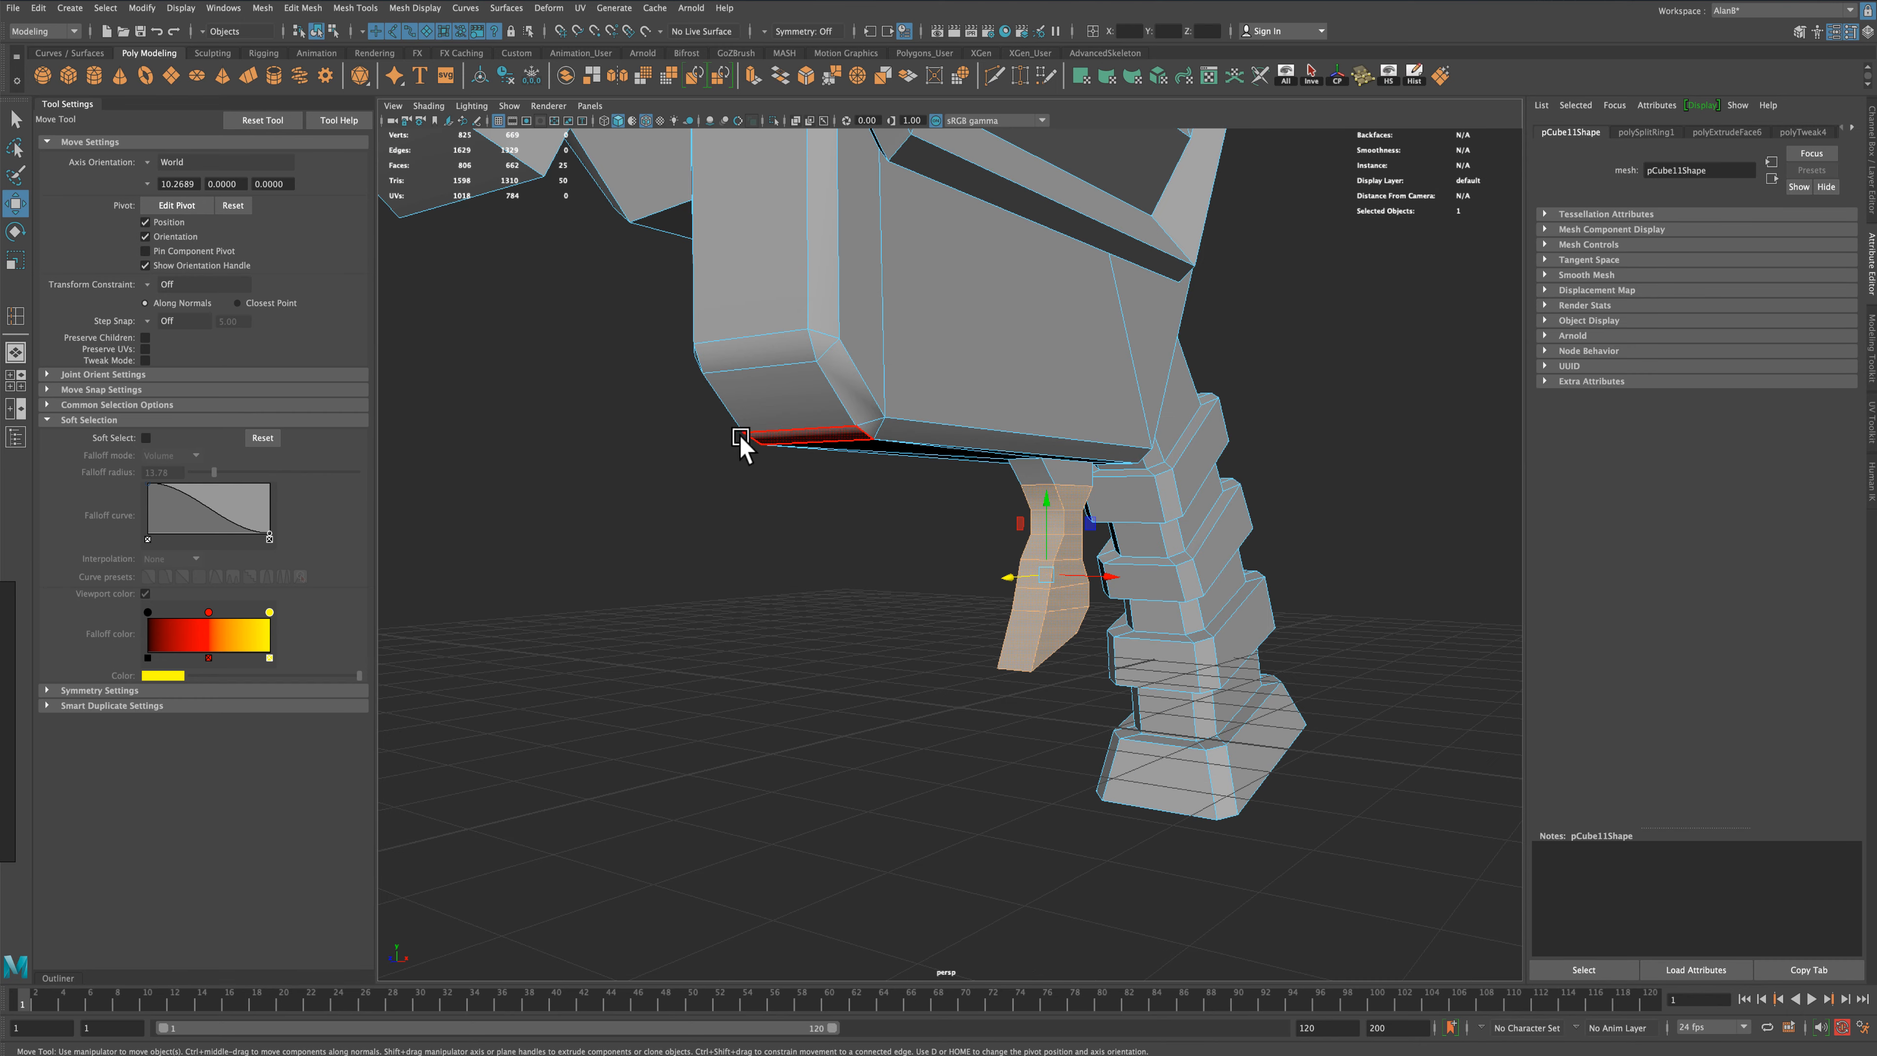
click(751, 76)
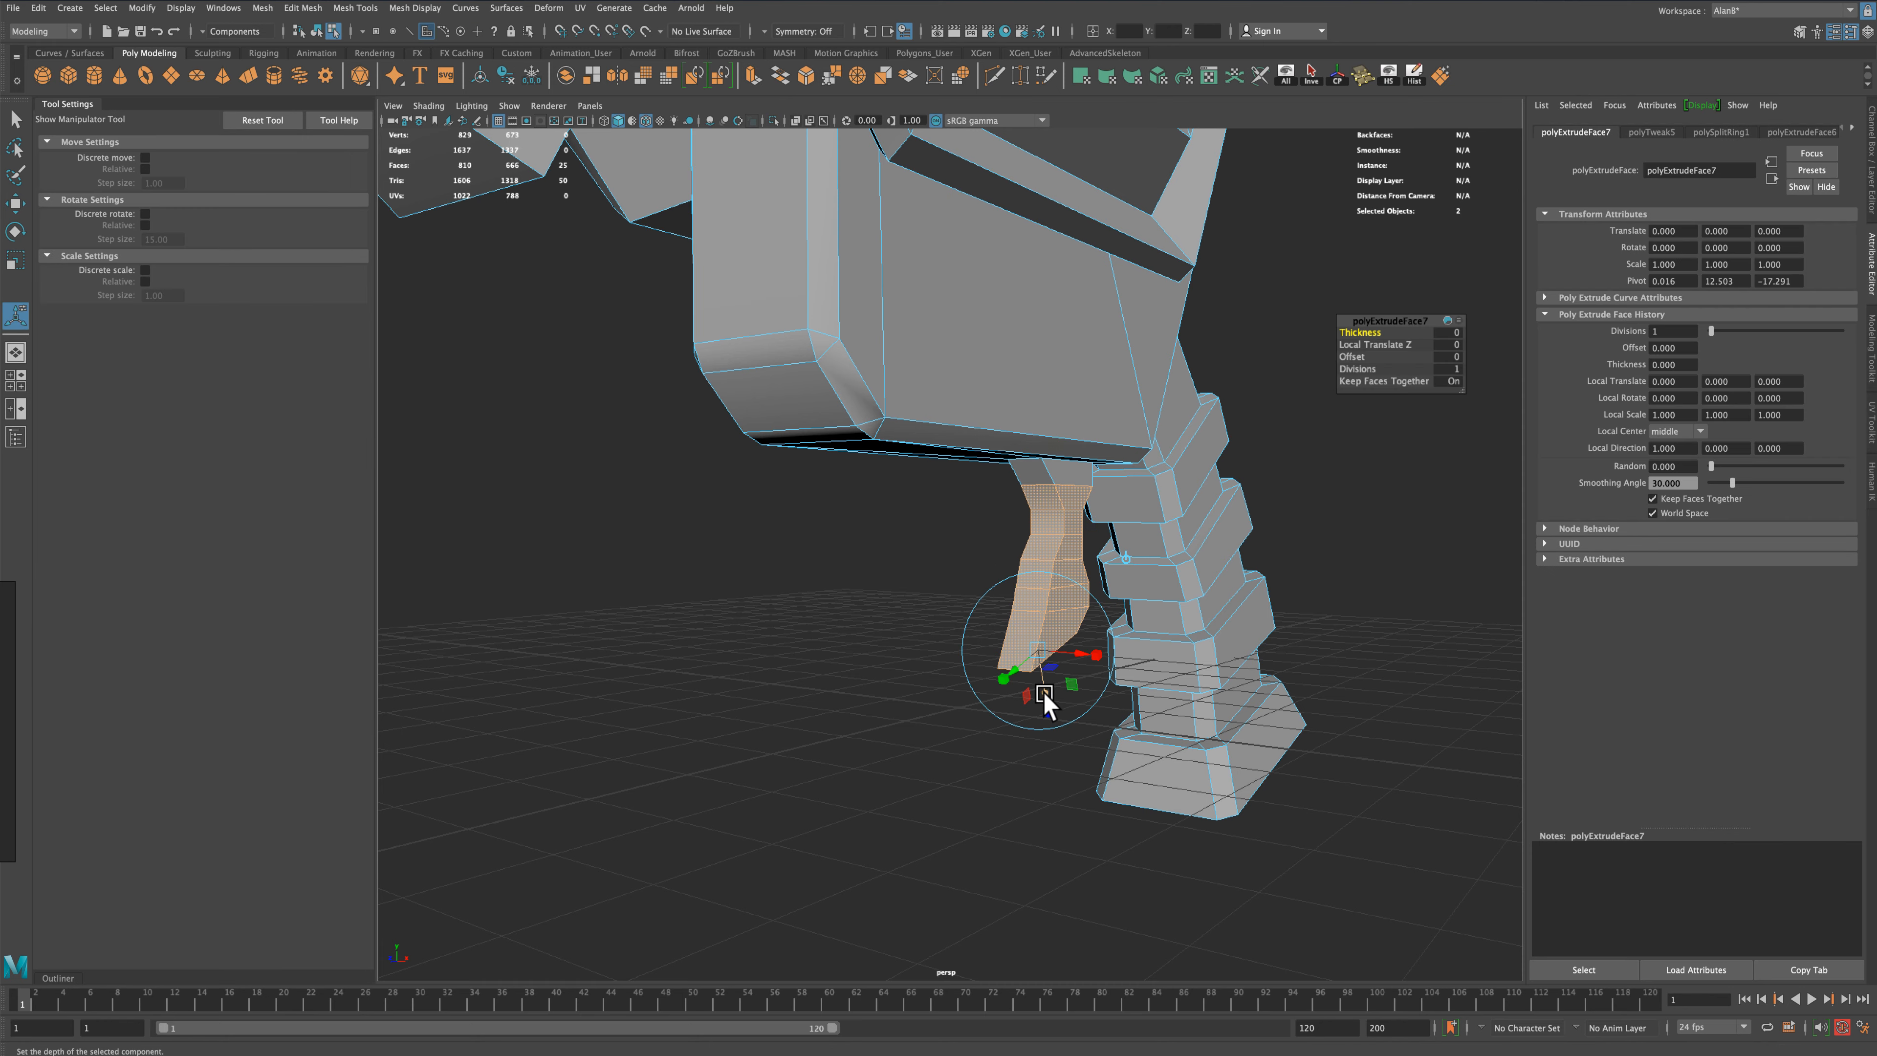
drag(1044, 693, 1037, 681)
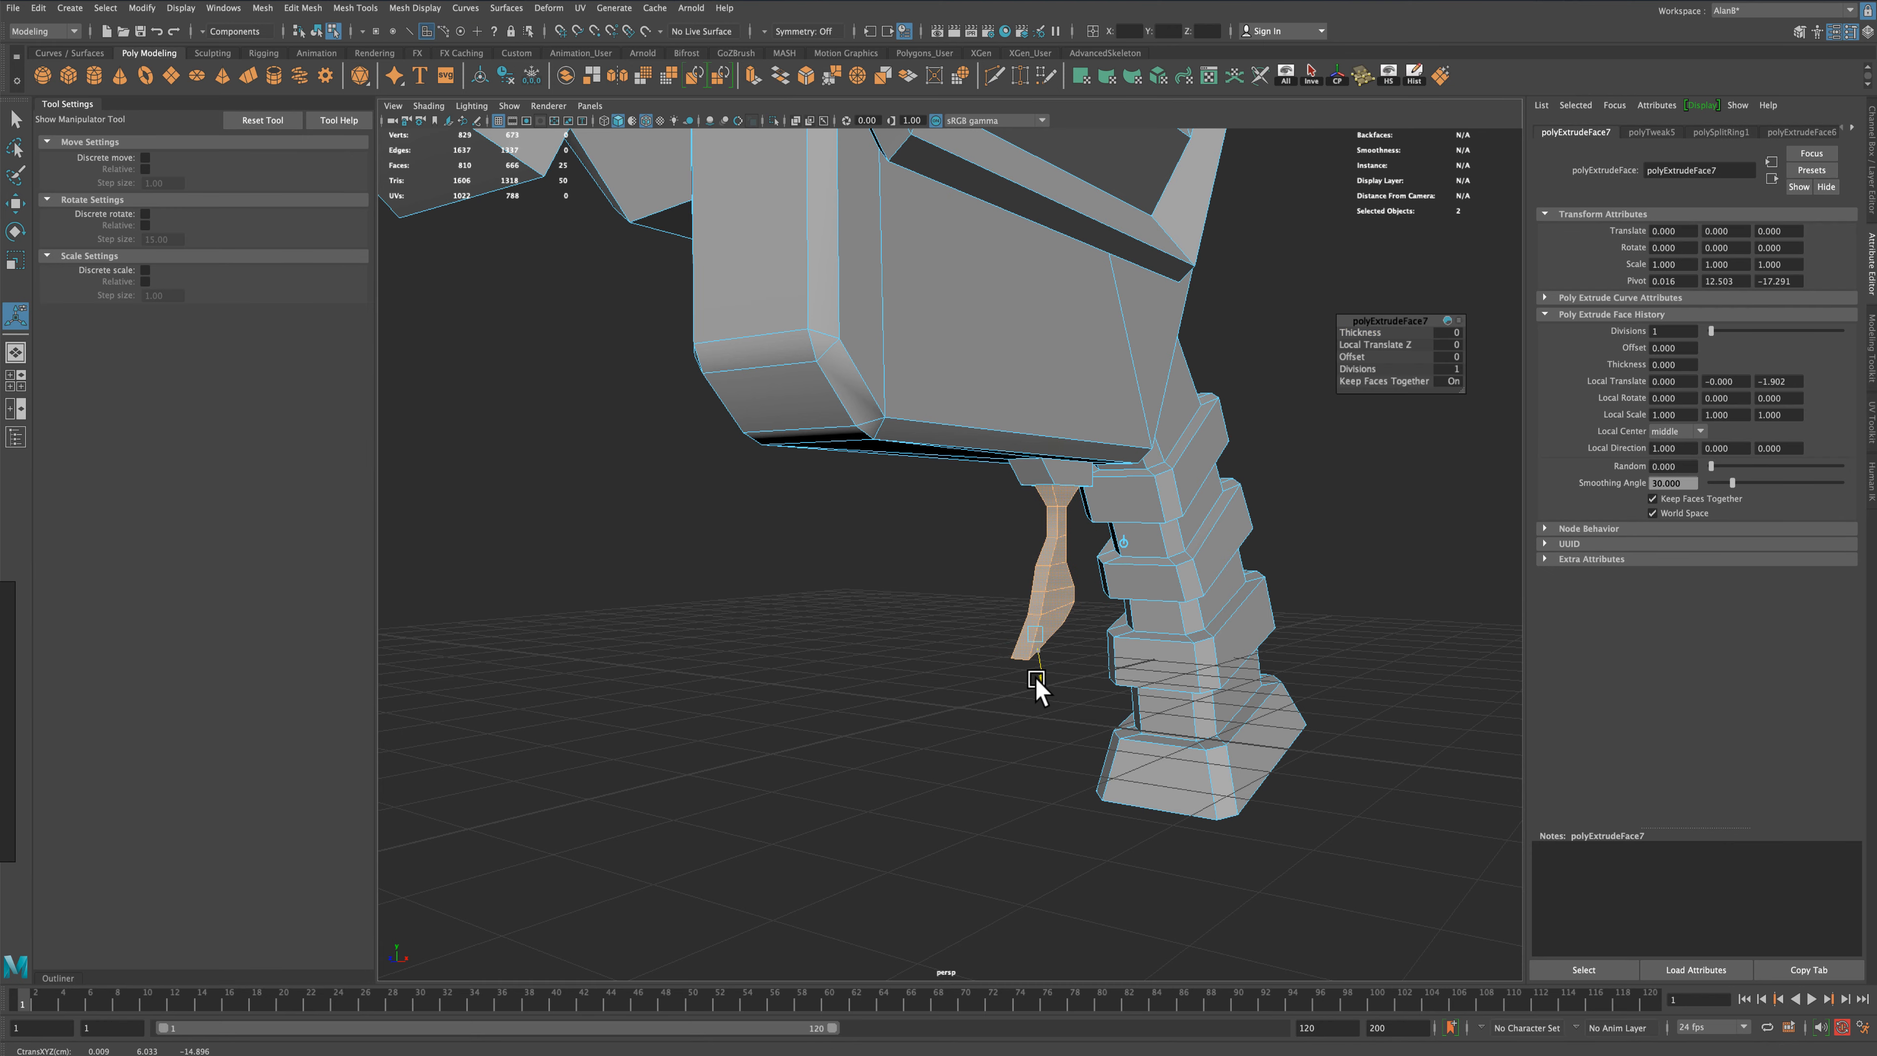
mouse_move(842, 650)
alt+mouse_down()
mouse_move(754, 587)
mouse_move(662, 578)
mouse_move(828, 621)
alt+mouse_up()
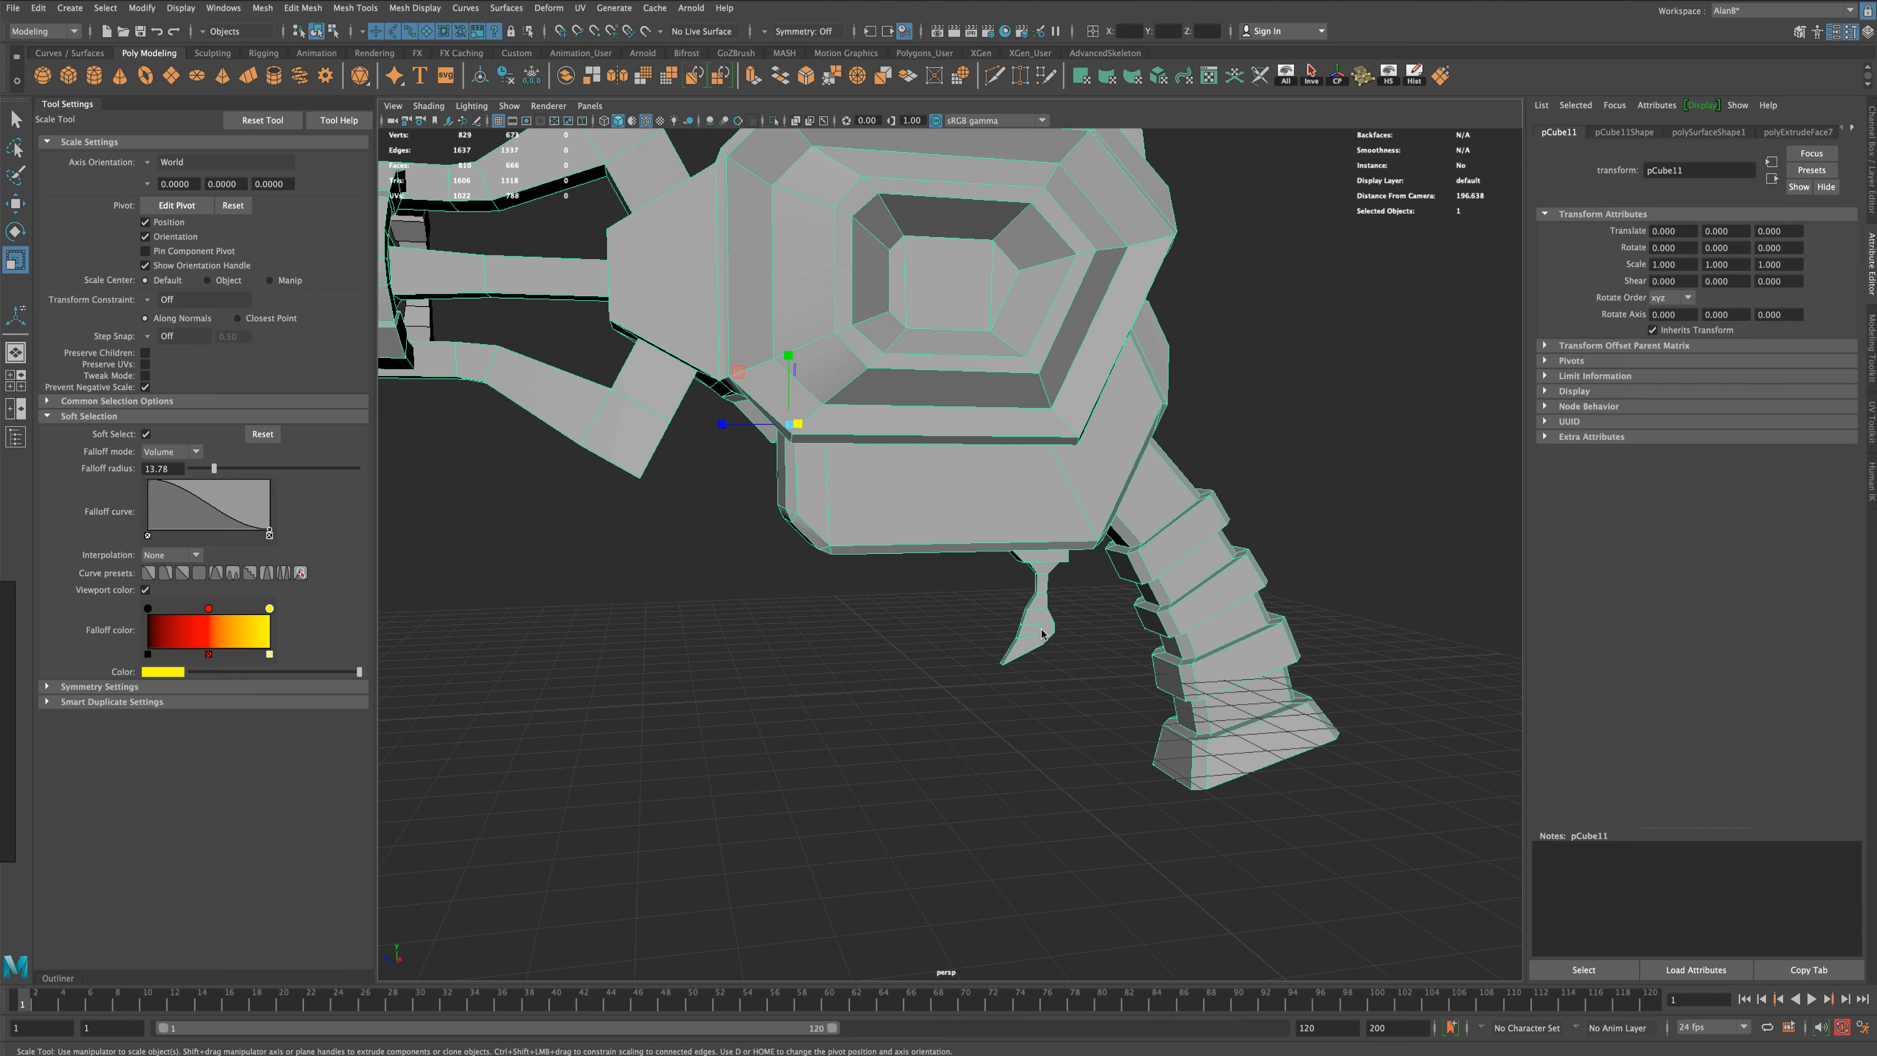
In the side view, turn off soft selection and move the claw's lower rear corner vertices outward and down
key(space)
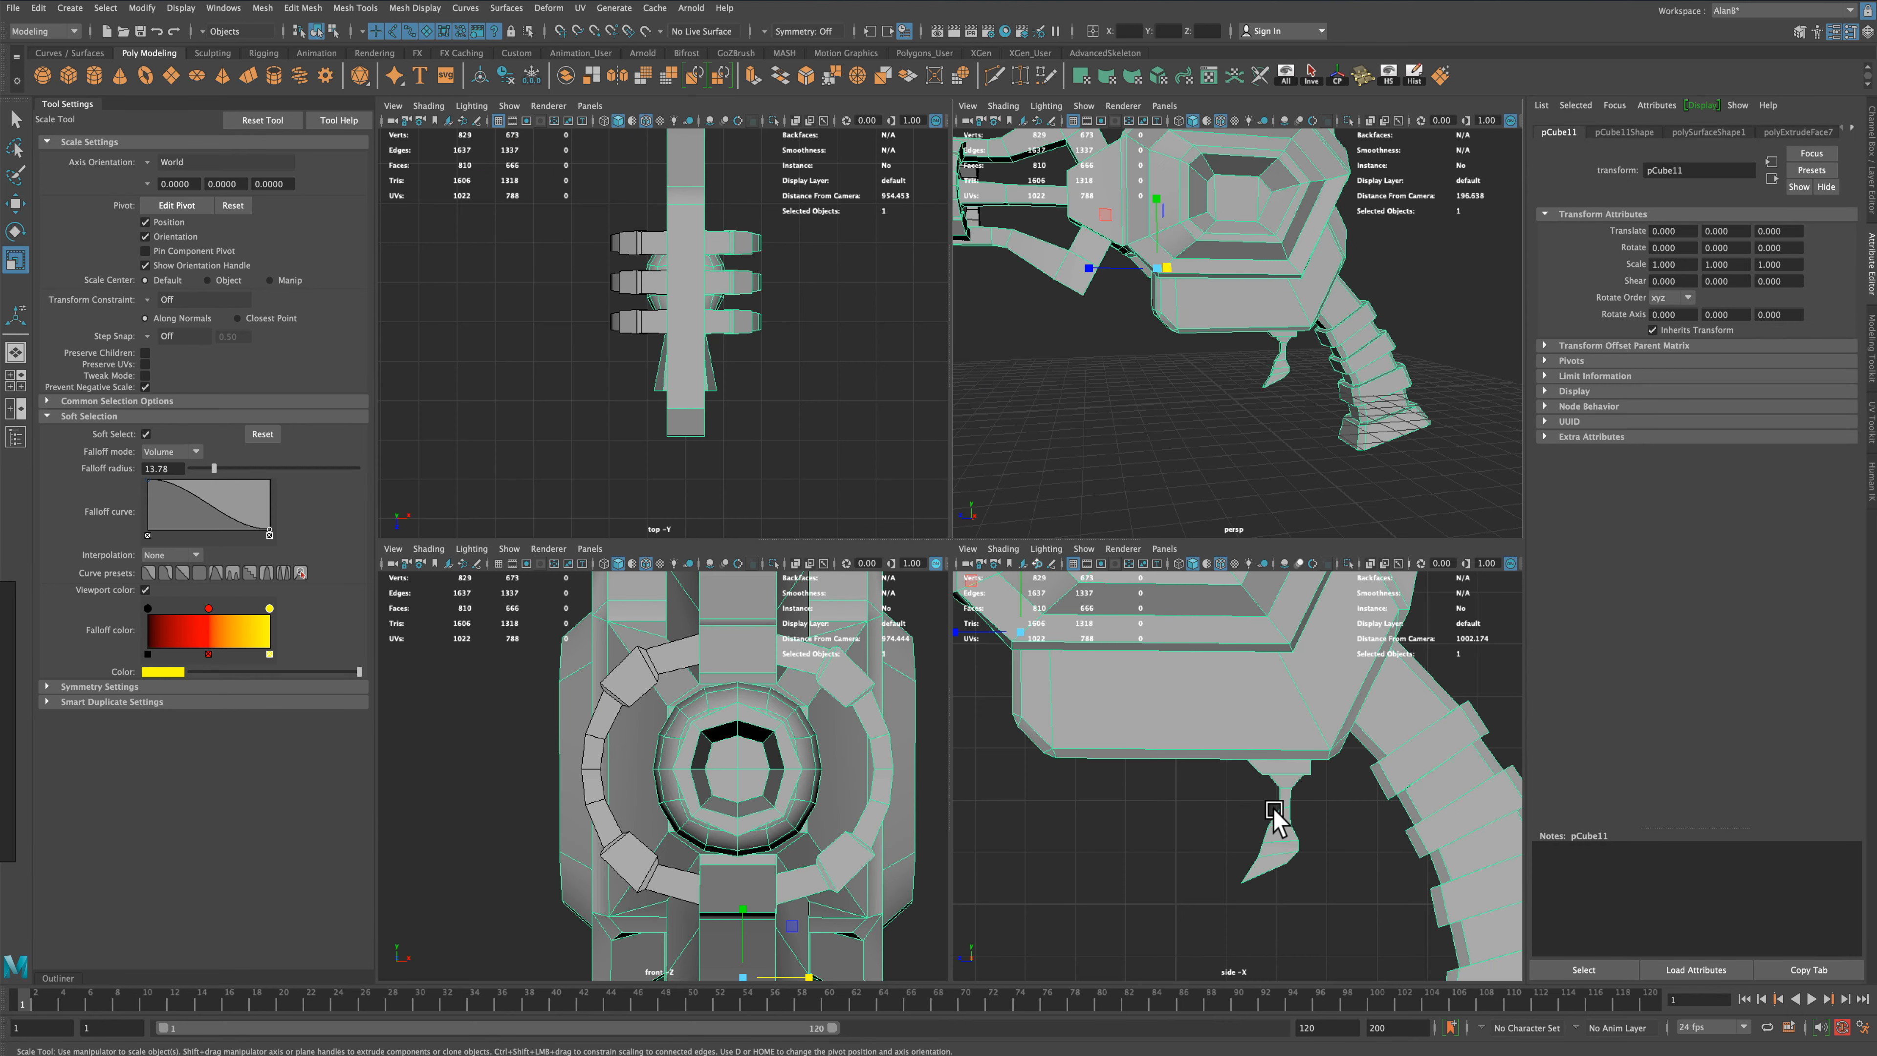
right_drag(1280, 626, 1227, 628)
scroll(1332, 827, up, 3)
alt+middle_drag(1164, 820, 1001, 666)
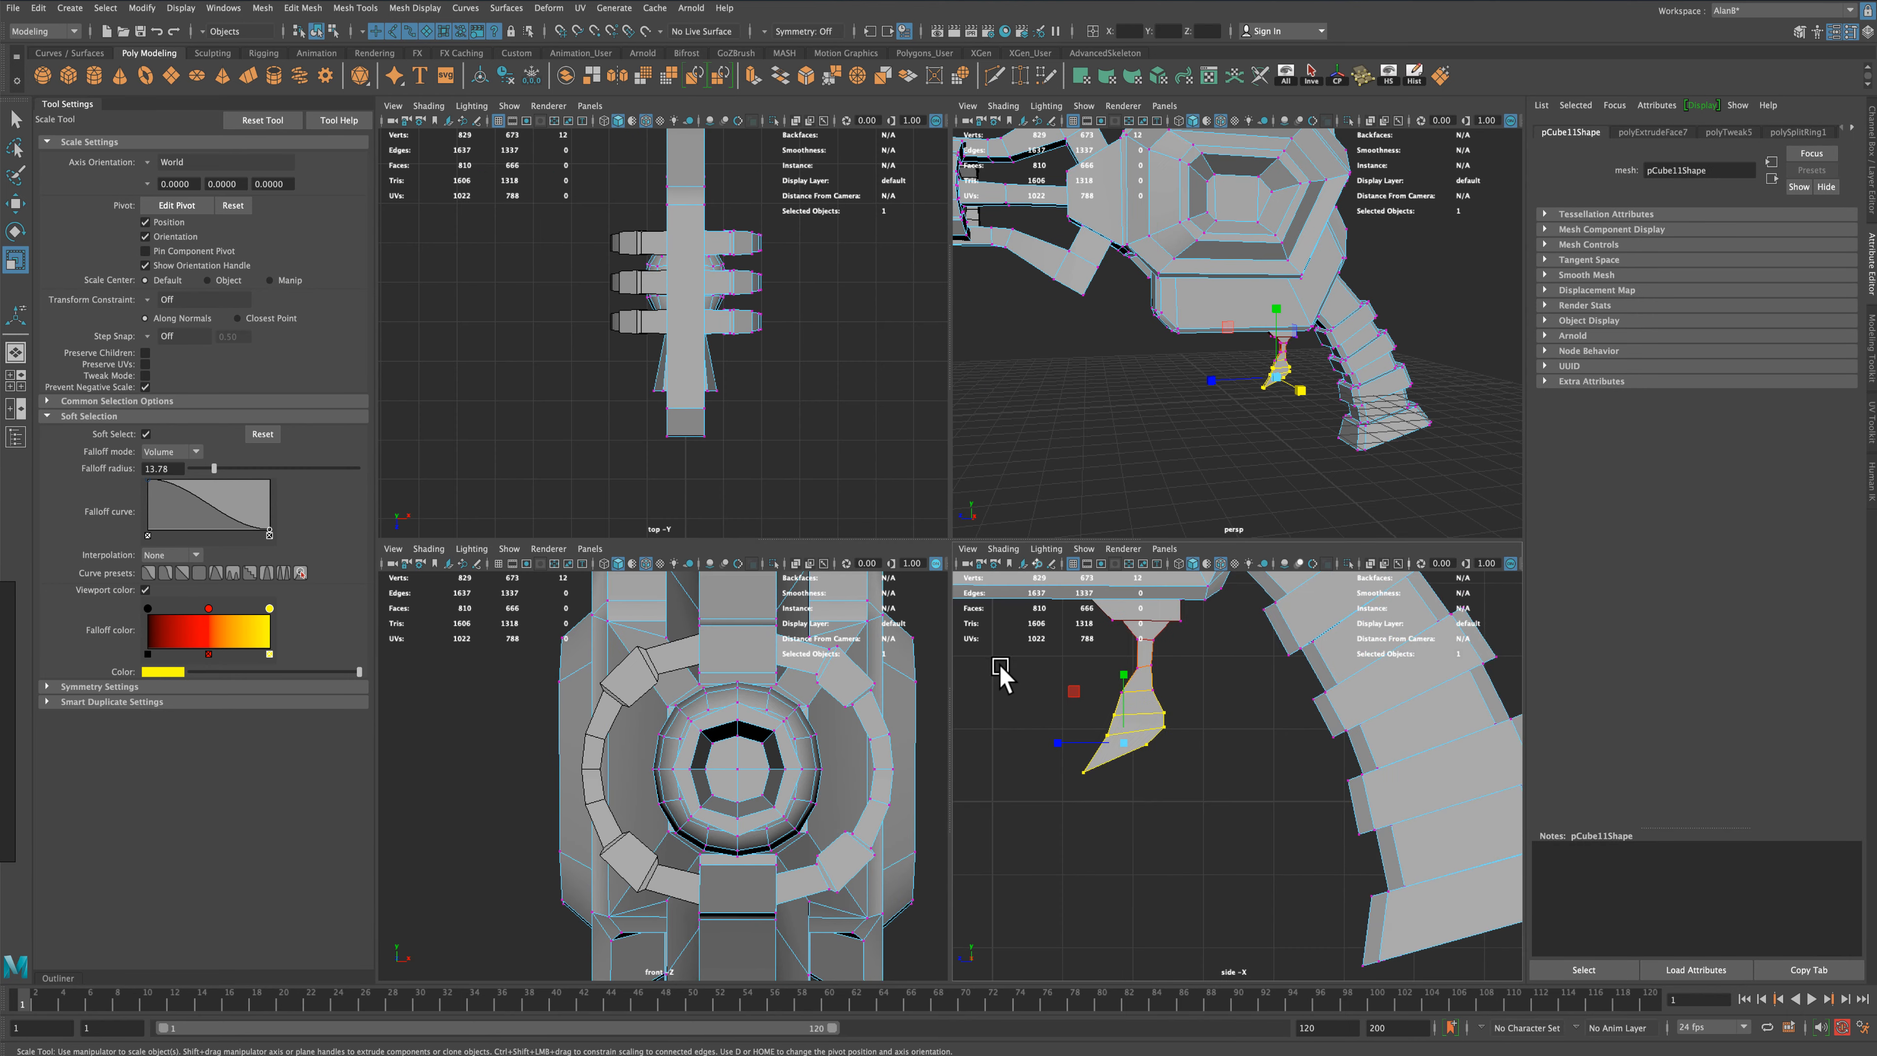
click(15, 203)
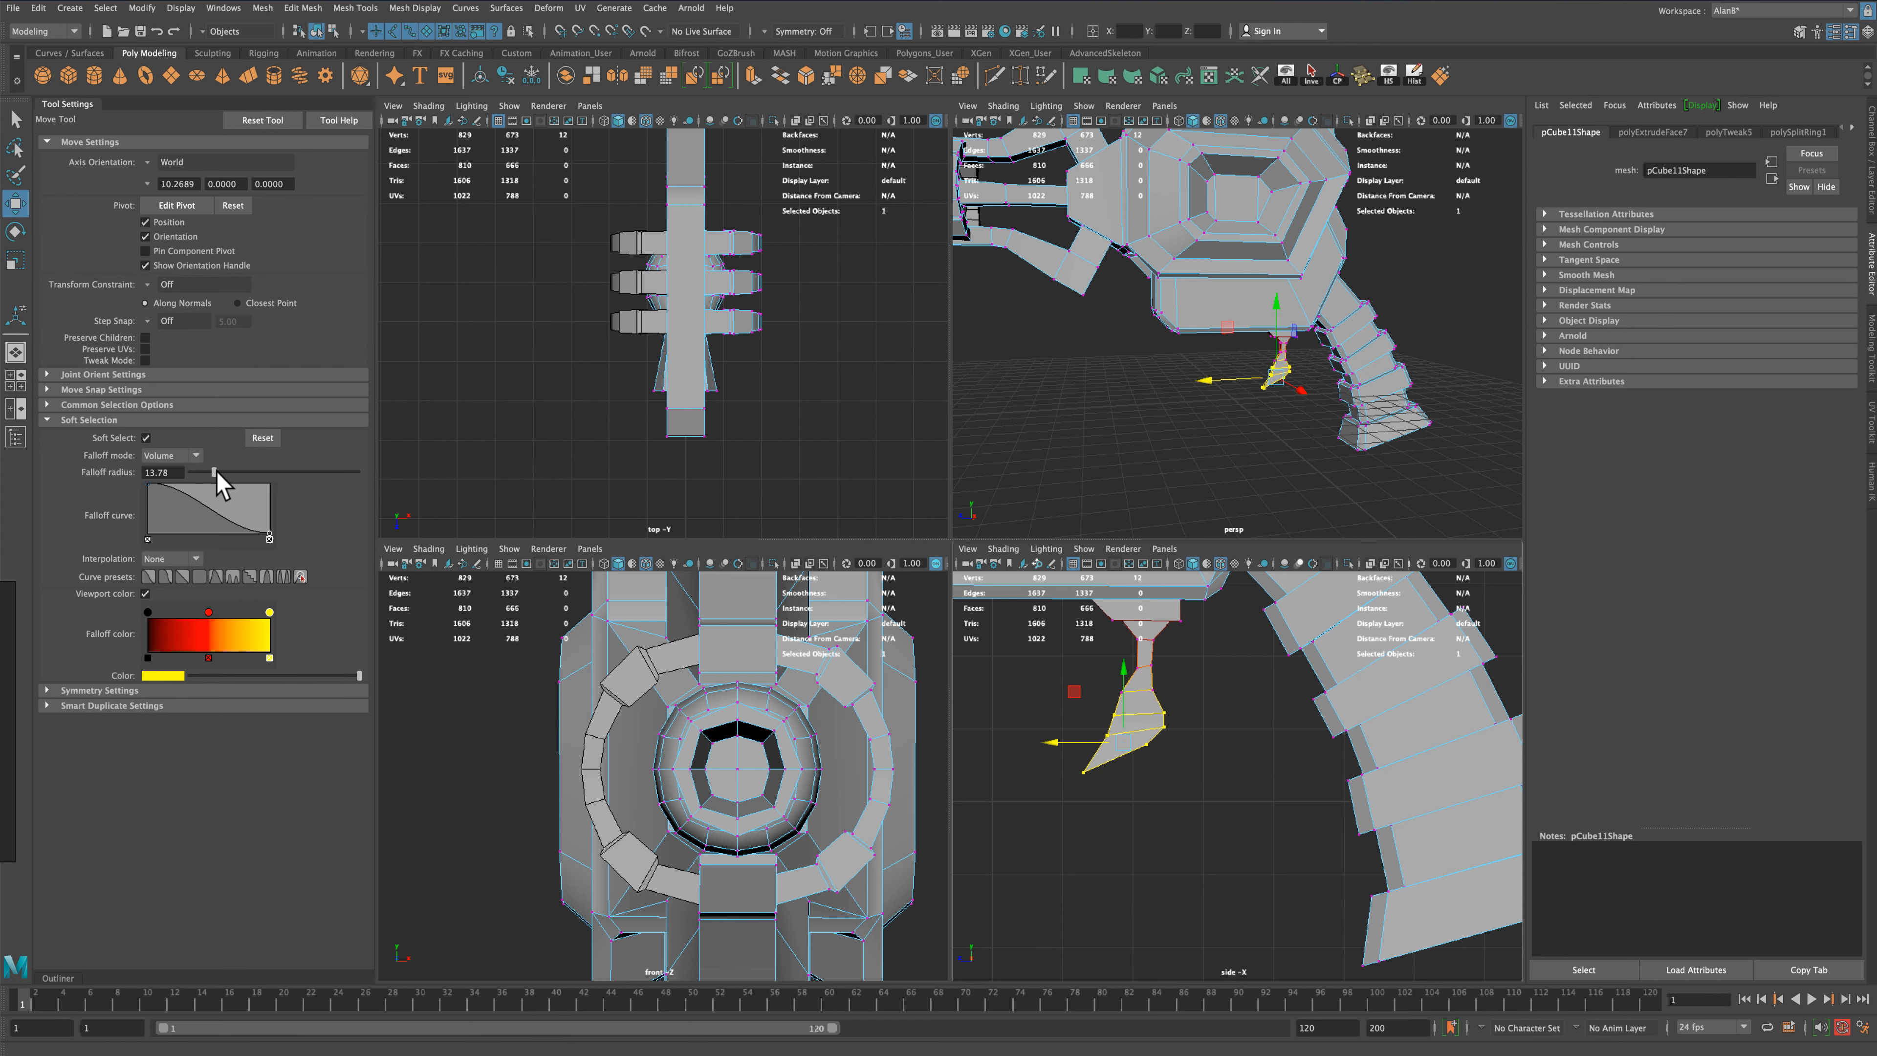
click(147, 438)
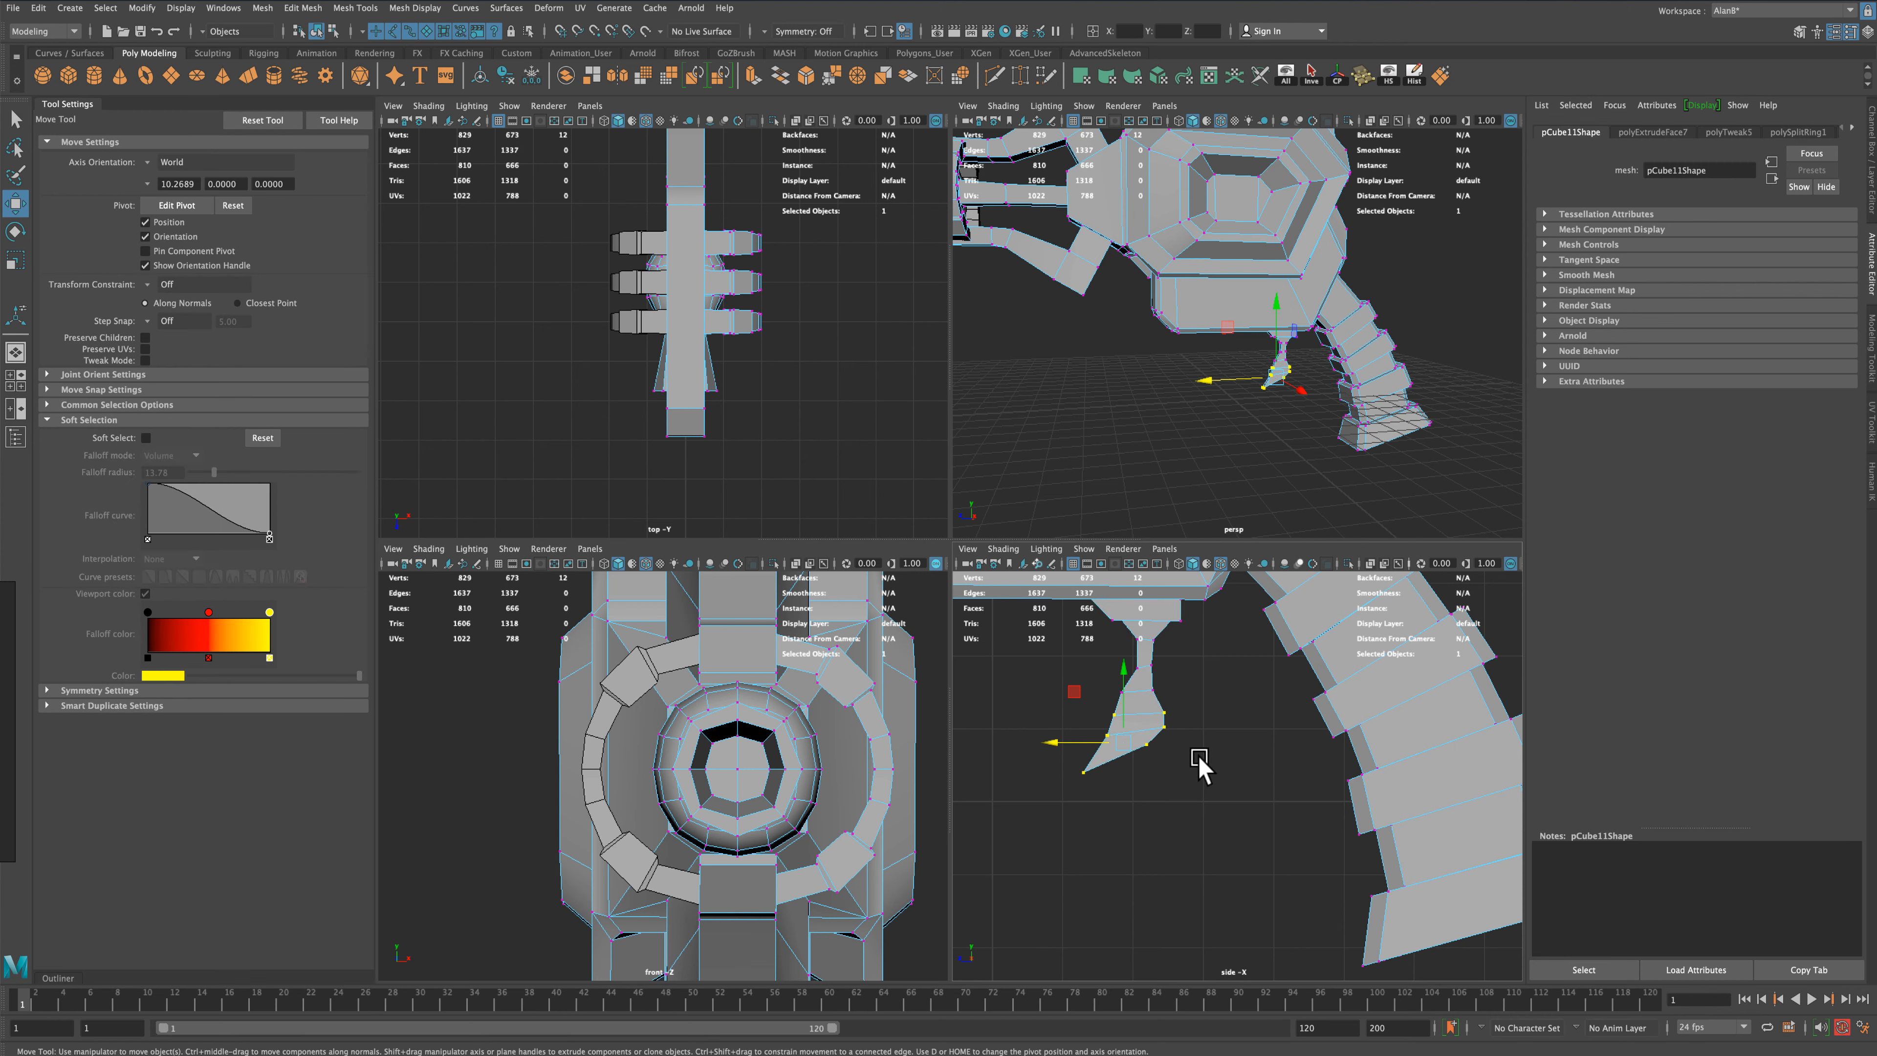
drag(1200, 759, 1129, 696)
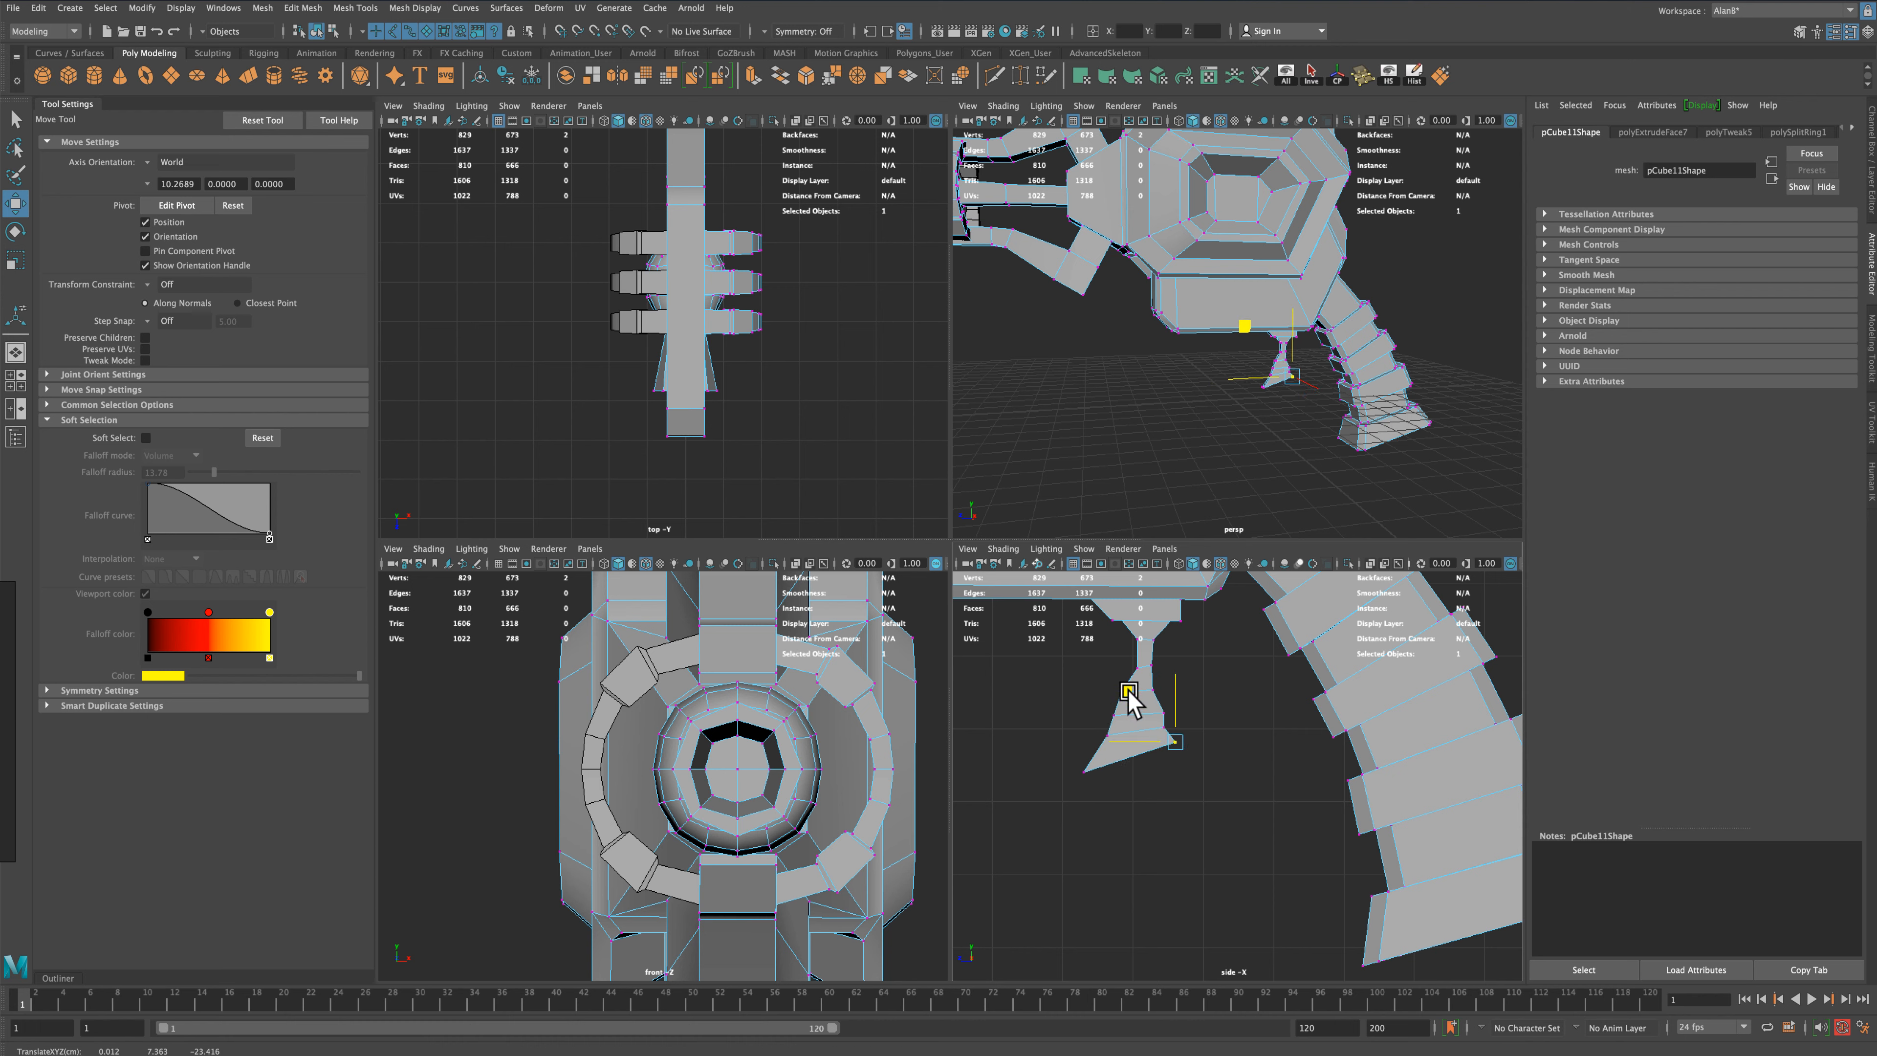
Fine-tune the claw's lower rear corner and reposition the vertices just above it to even out the rear edge
scroll(1245, 871, up, 4)
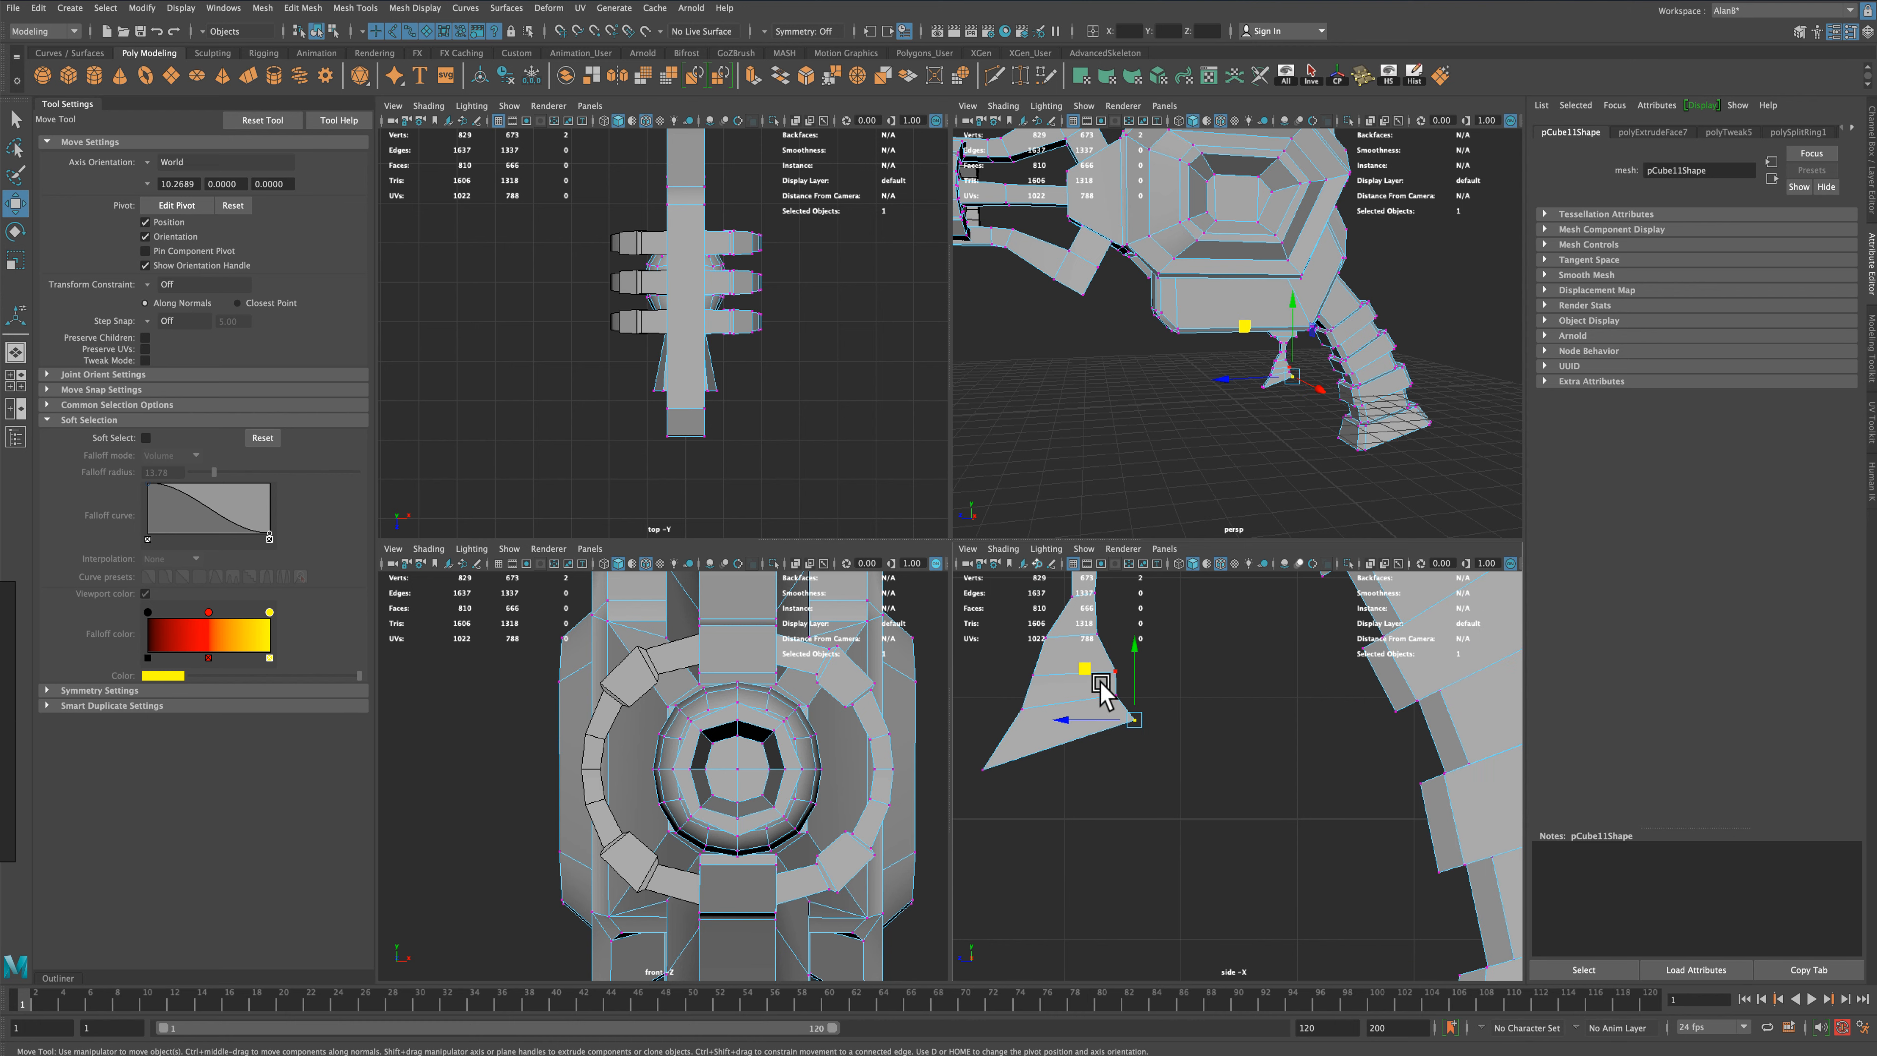
drag(1120, 698, 1126, 703)
drag(1063, 644, 1069, 641)
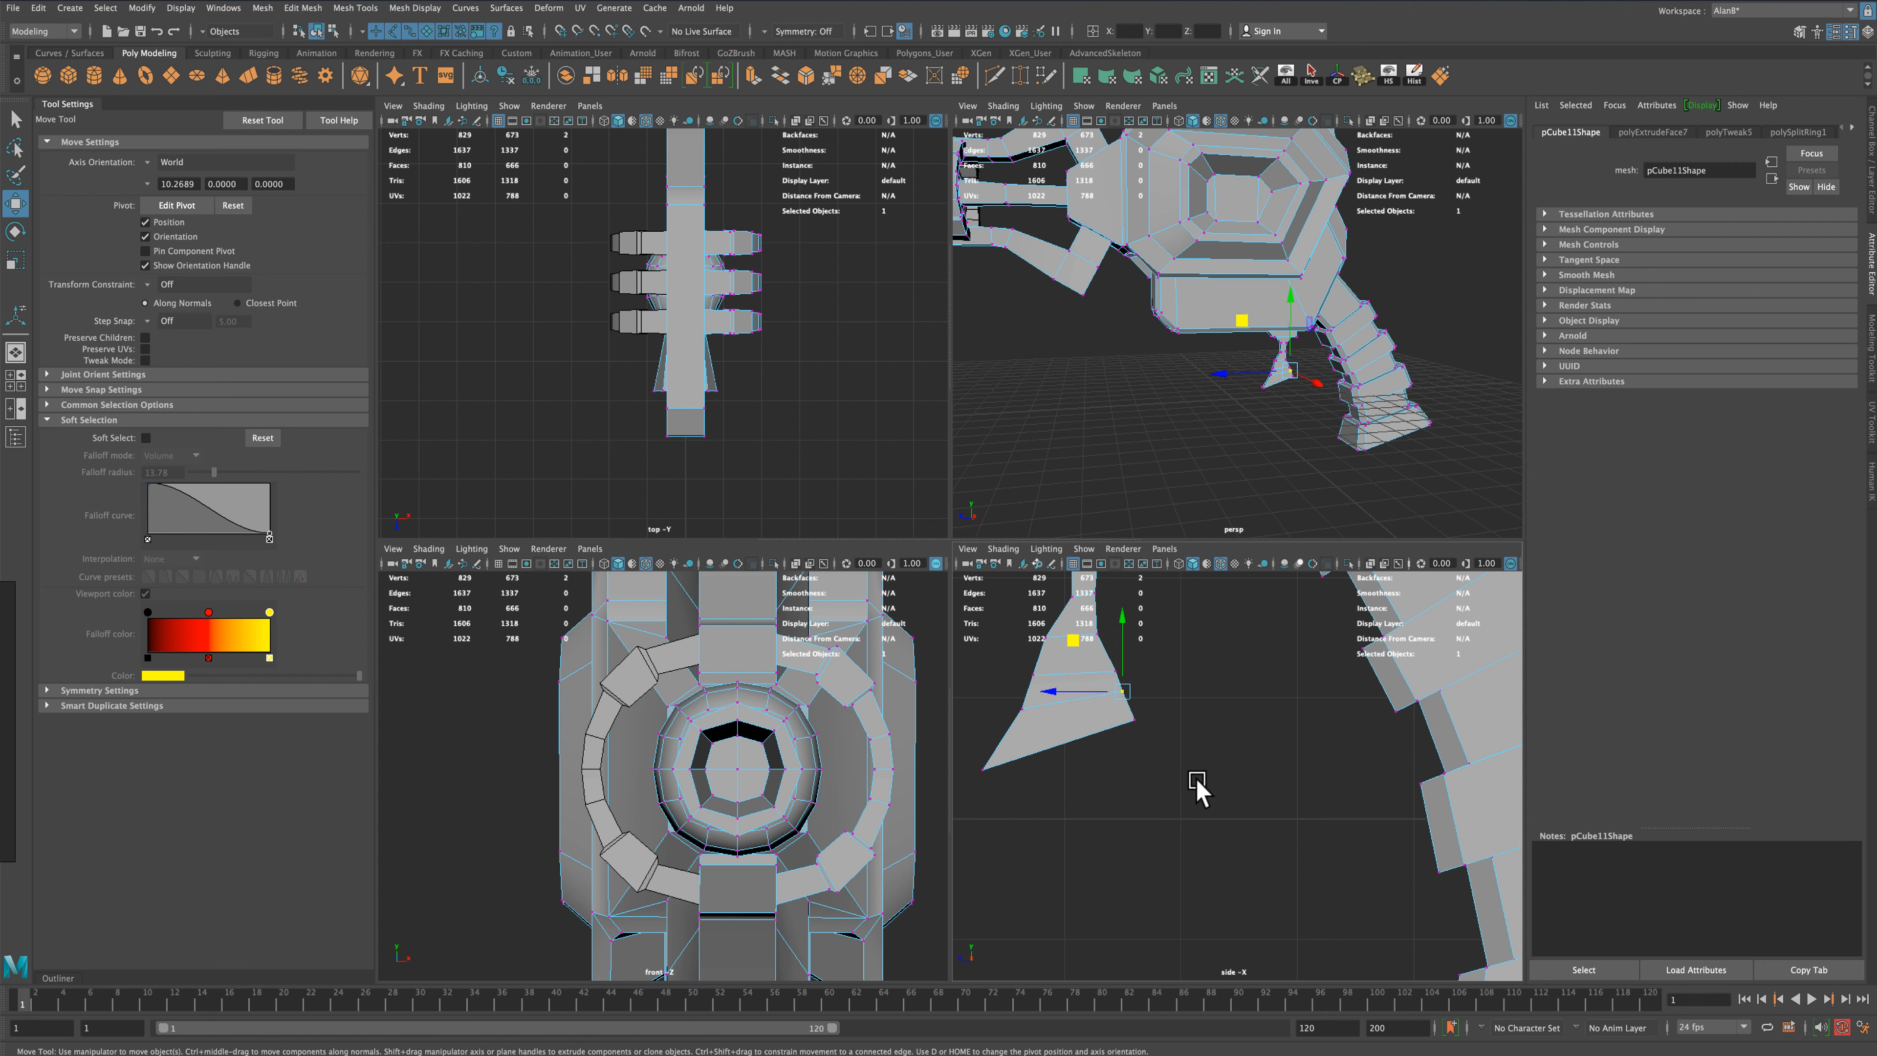
scroll(1197, 788, down, 3)
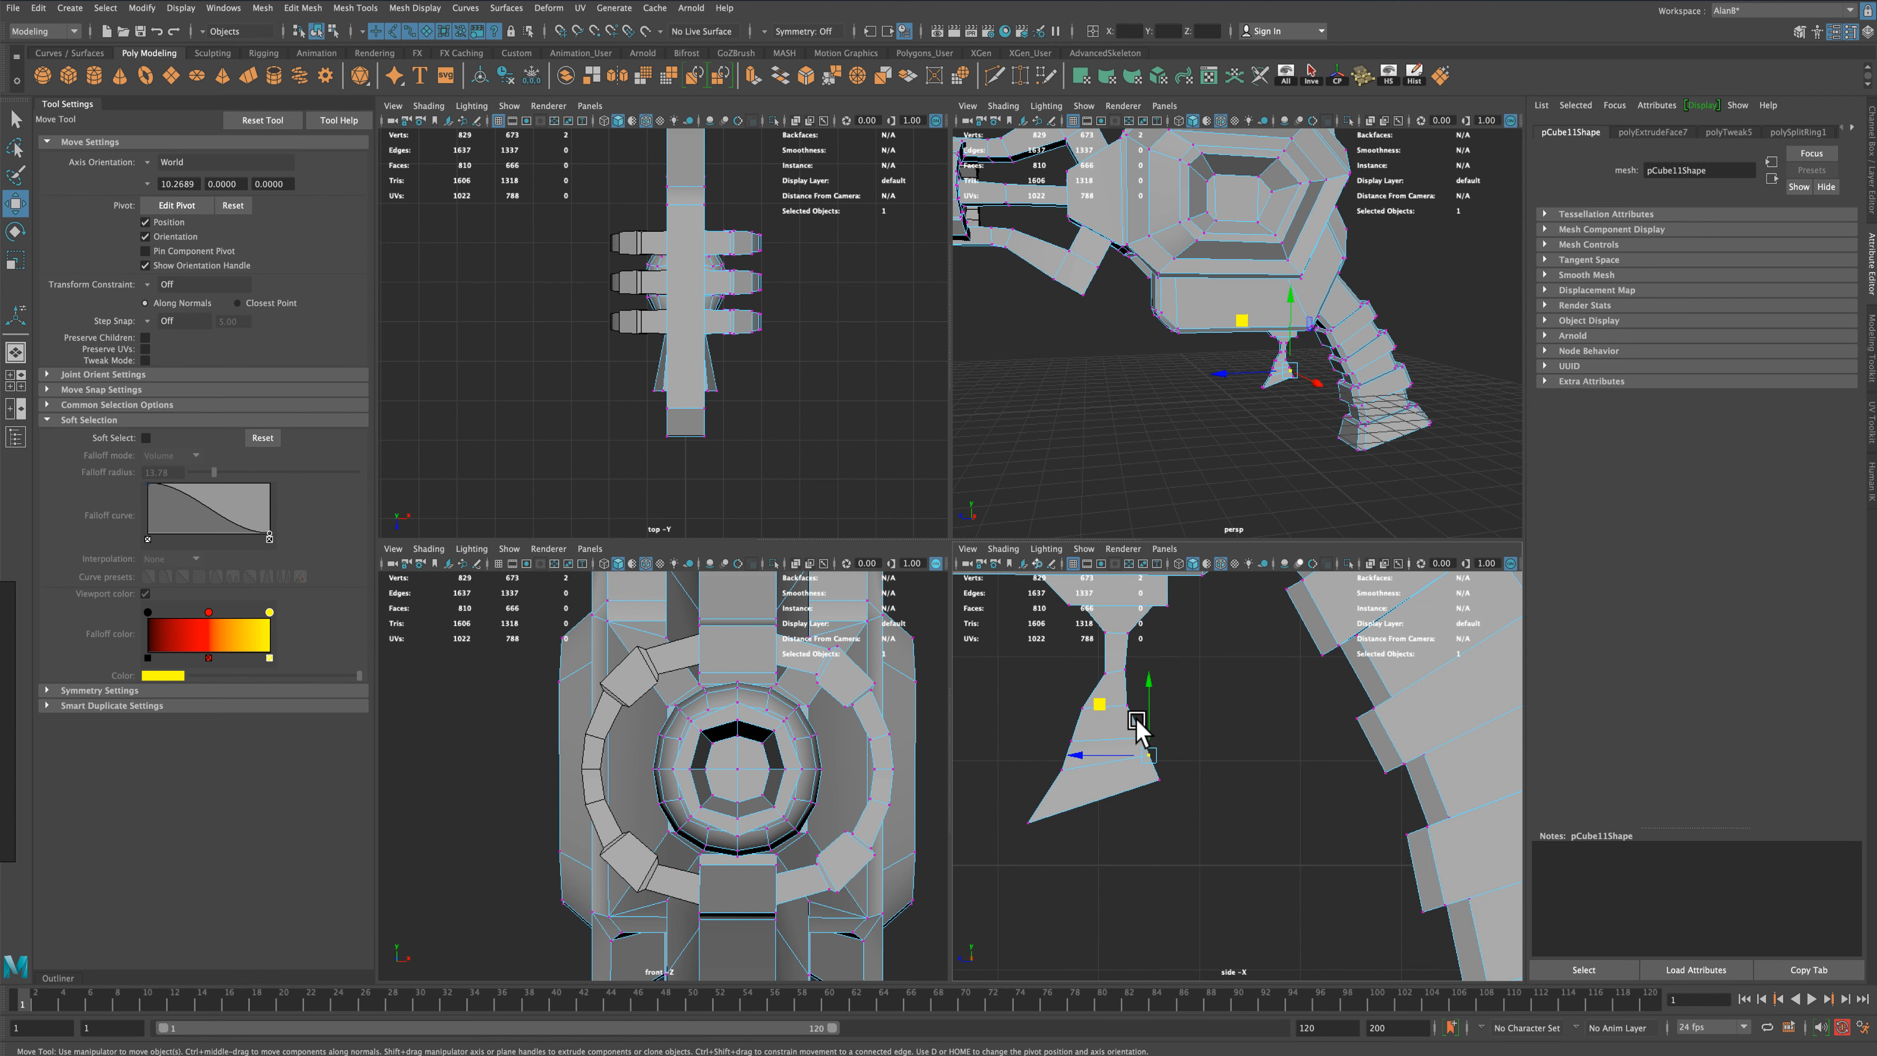
drag(1150, 755, 1143, 738)
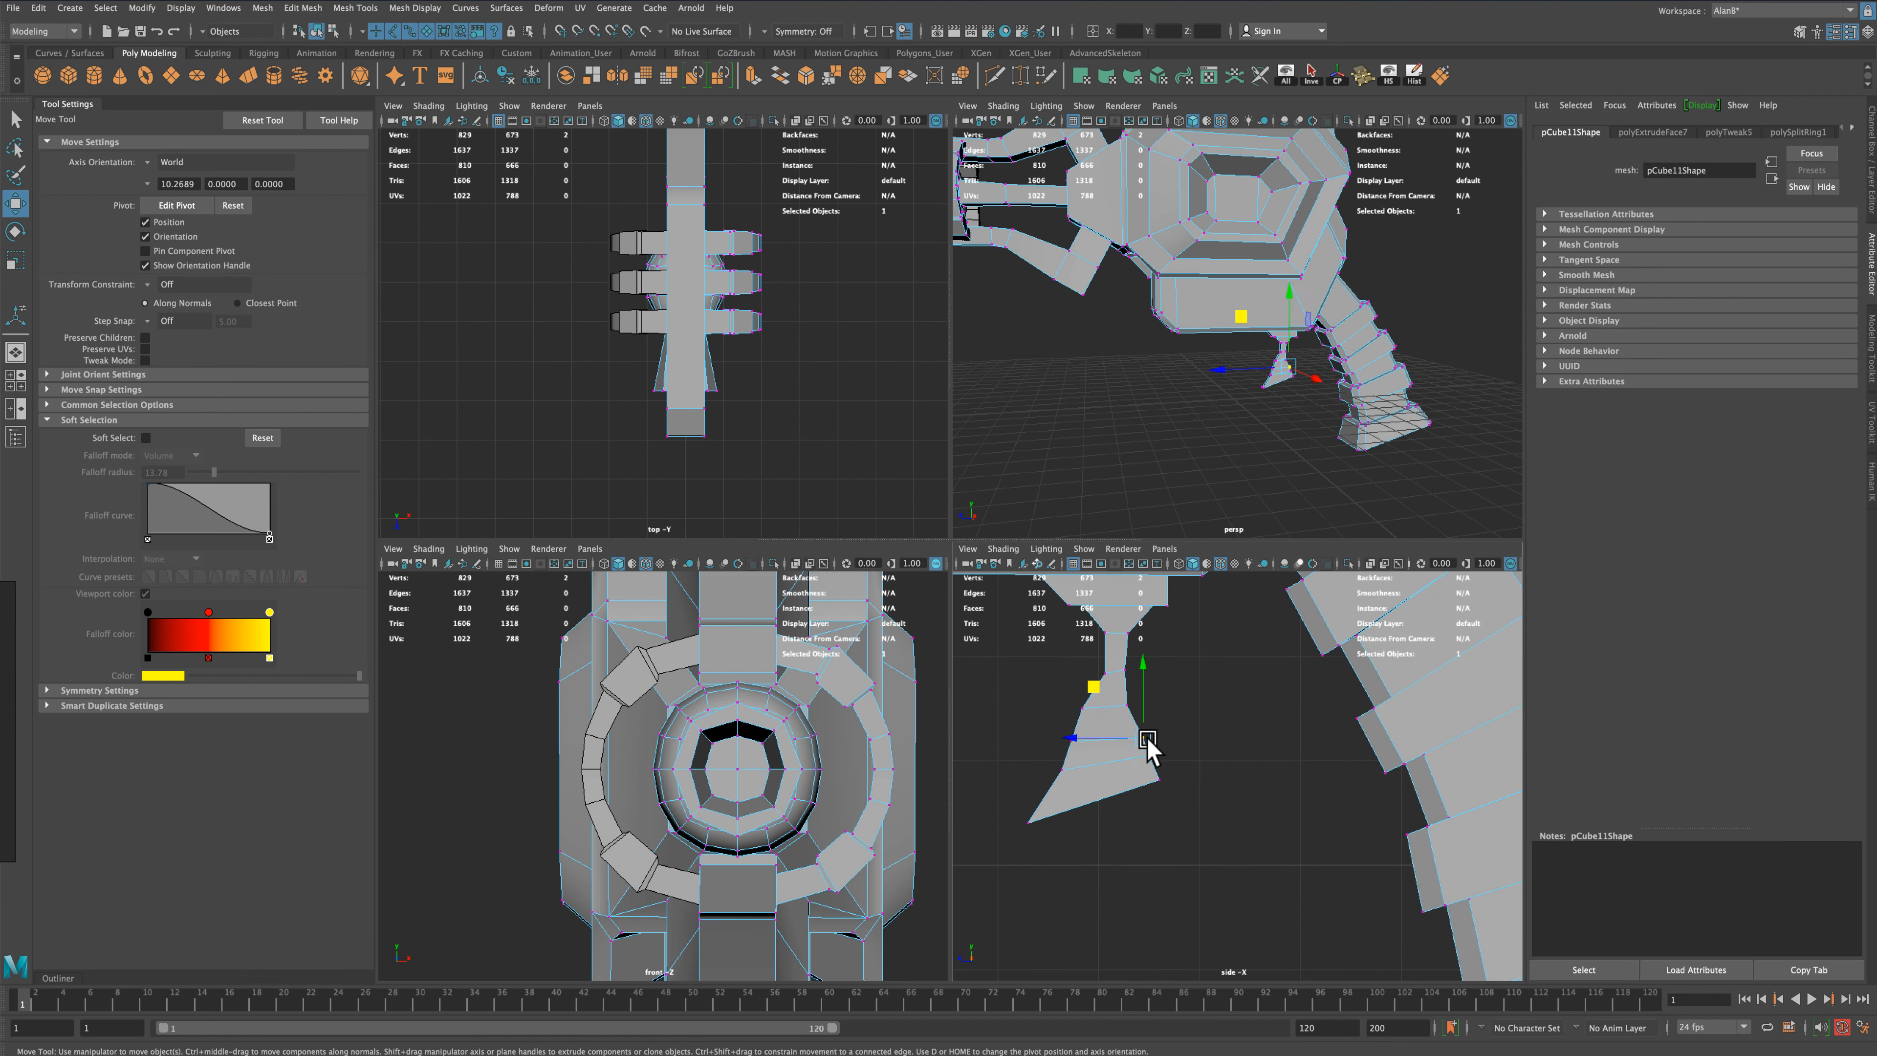
click(1212, 850)
Turn on soft selection with a falloff radius of 7.58 and move the claw's middle vertices backward to bend its neck
key(space)
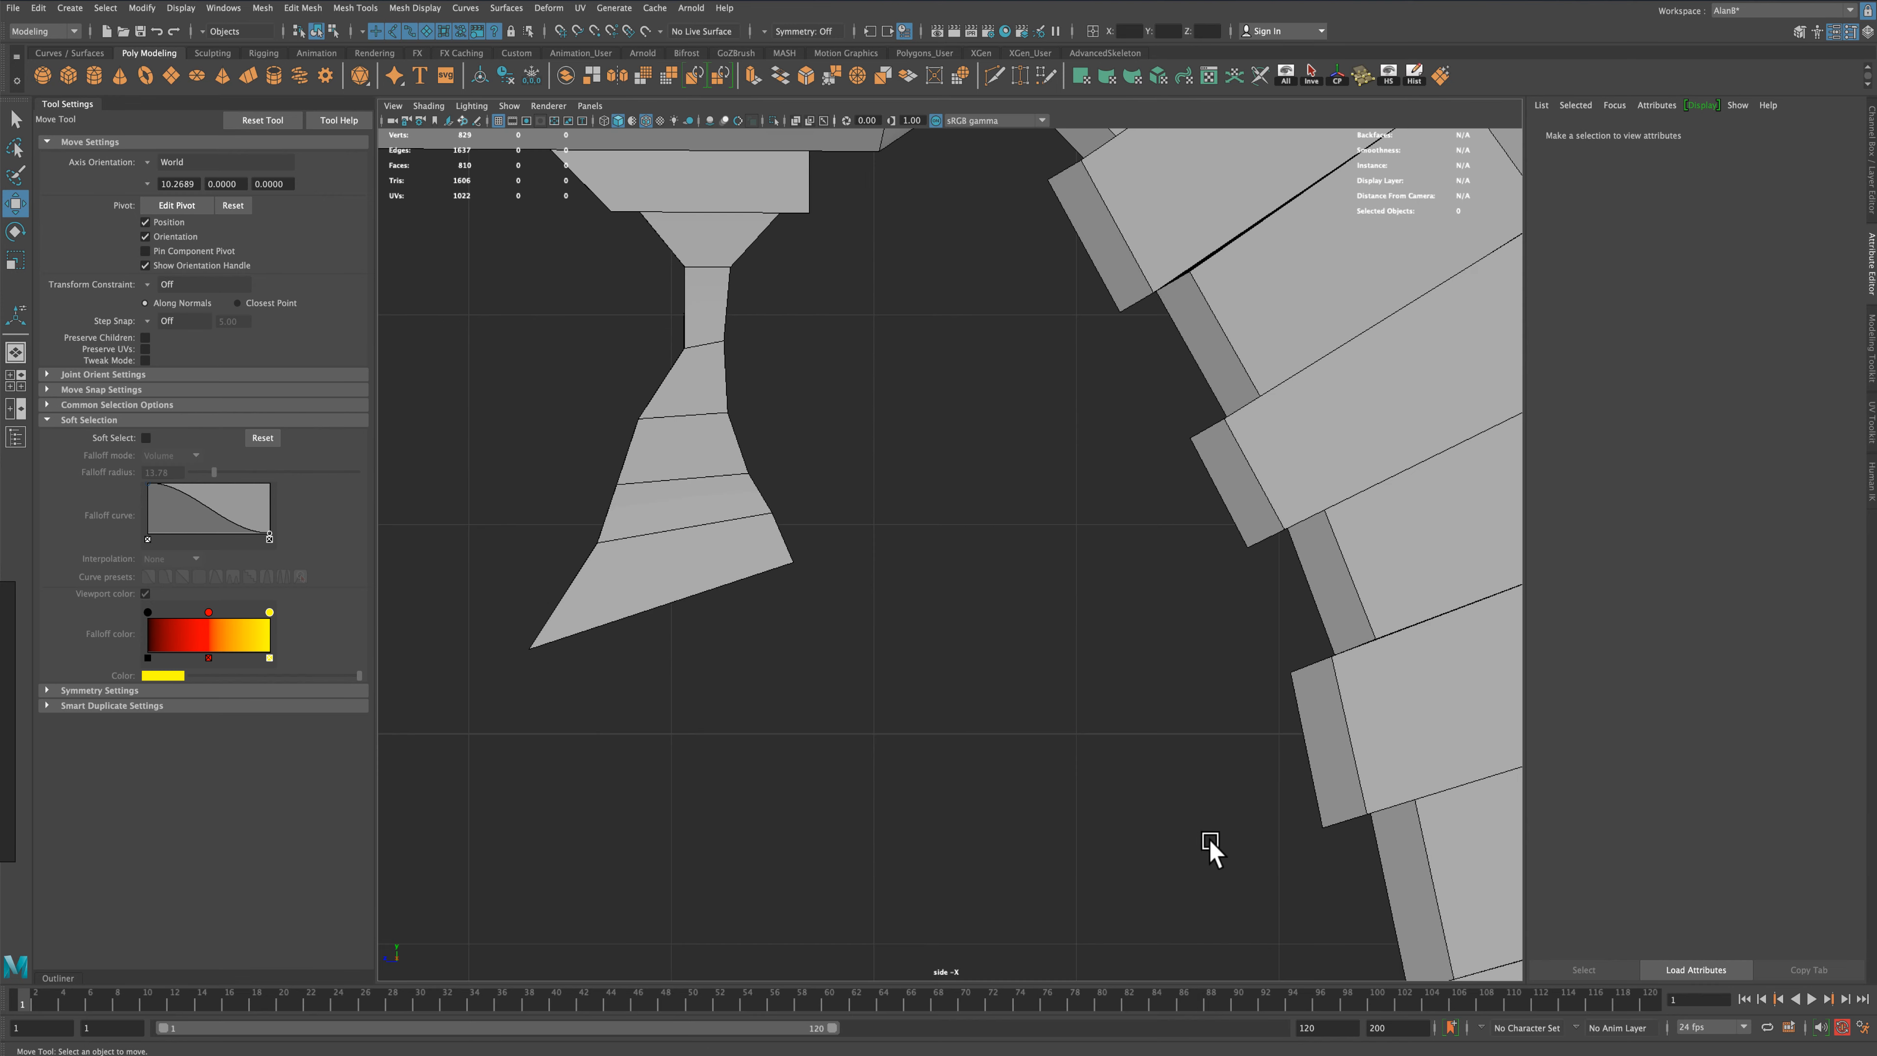
click(695, 475)
right_drag(693, 471, 632, 470)
drag(591, 312, 746, 427)
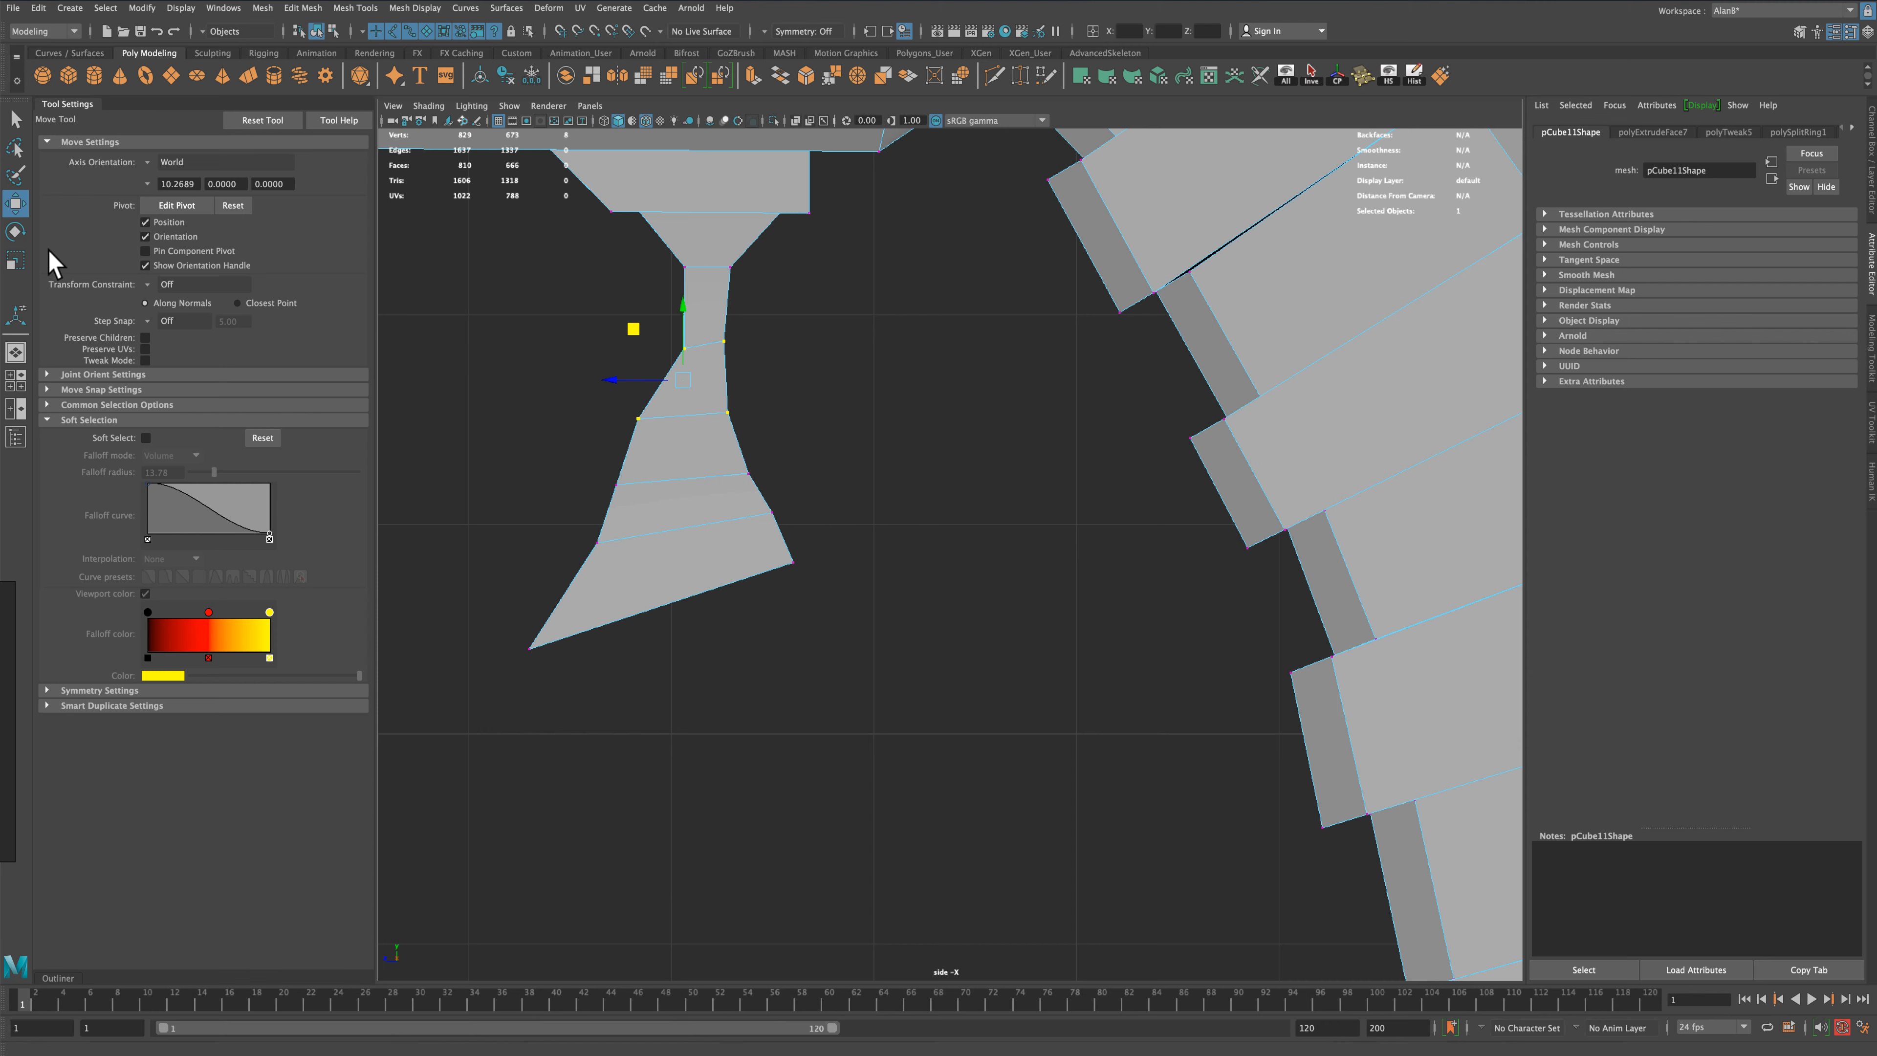
click(146, 438)
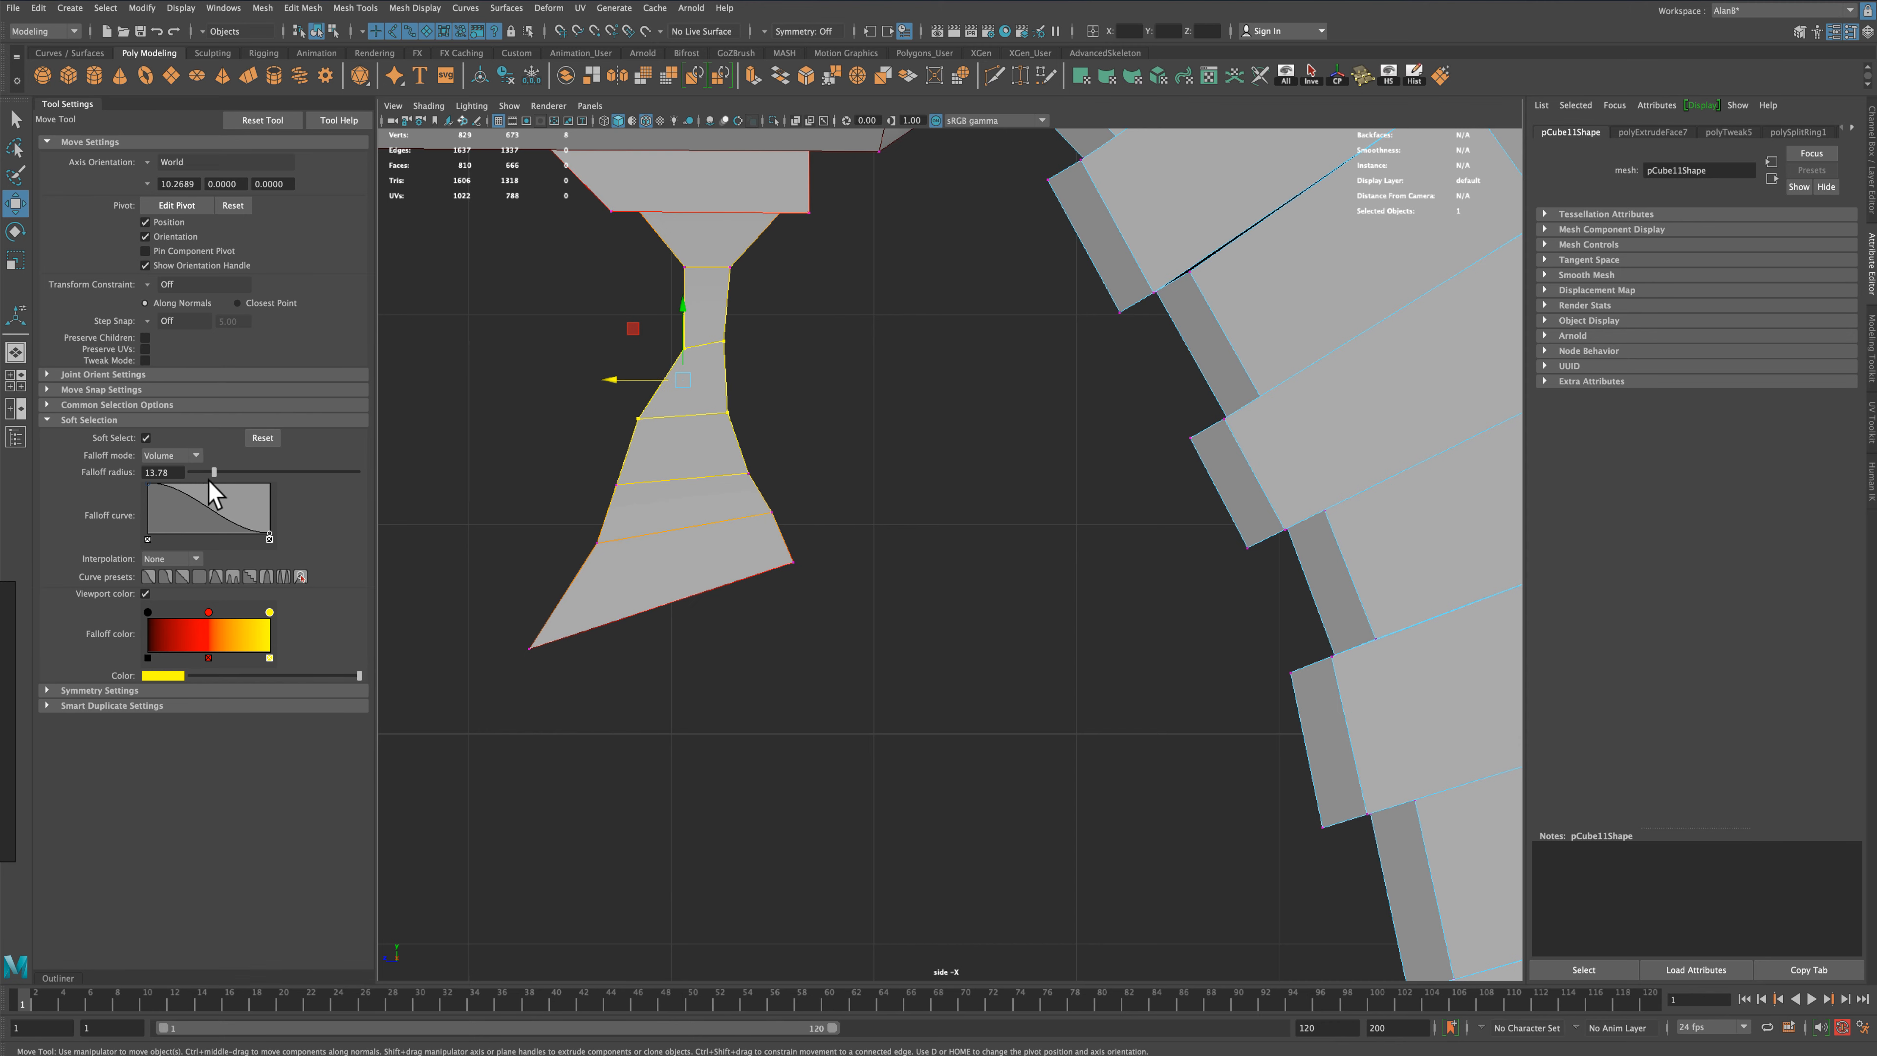
drag(612, 379, 695, 381)
drag(663, 306, 678, 353)
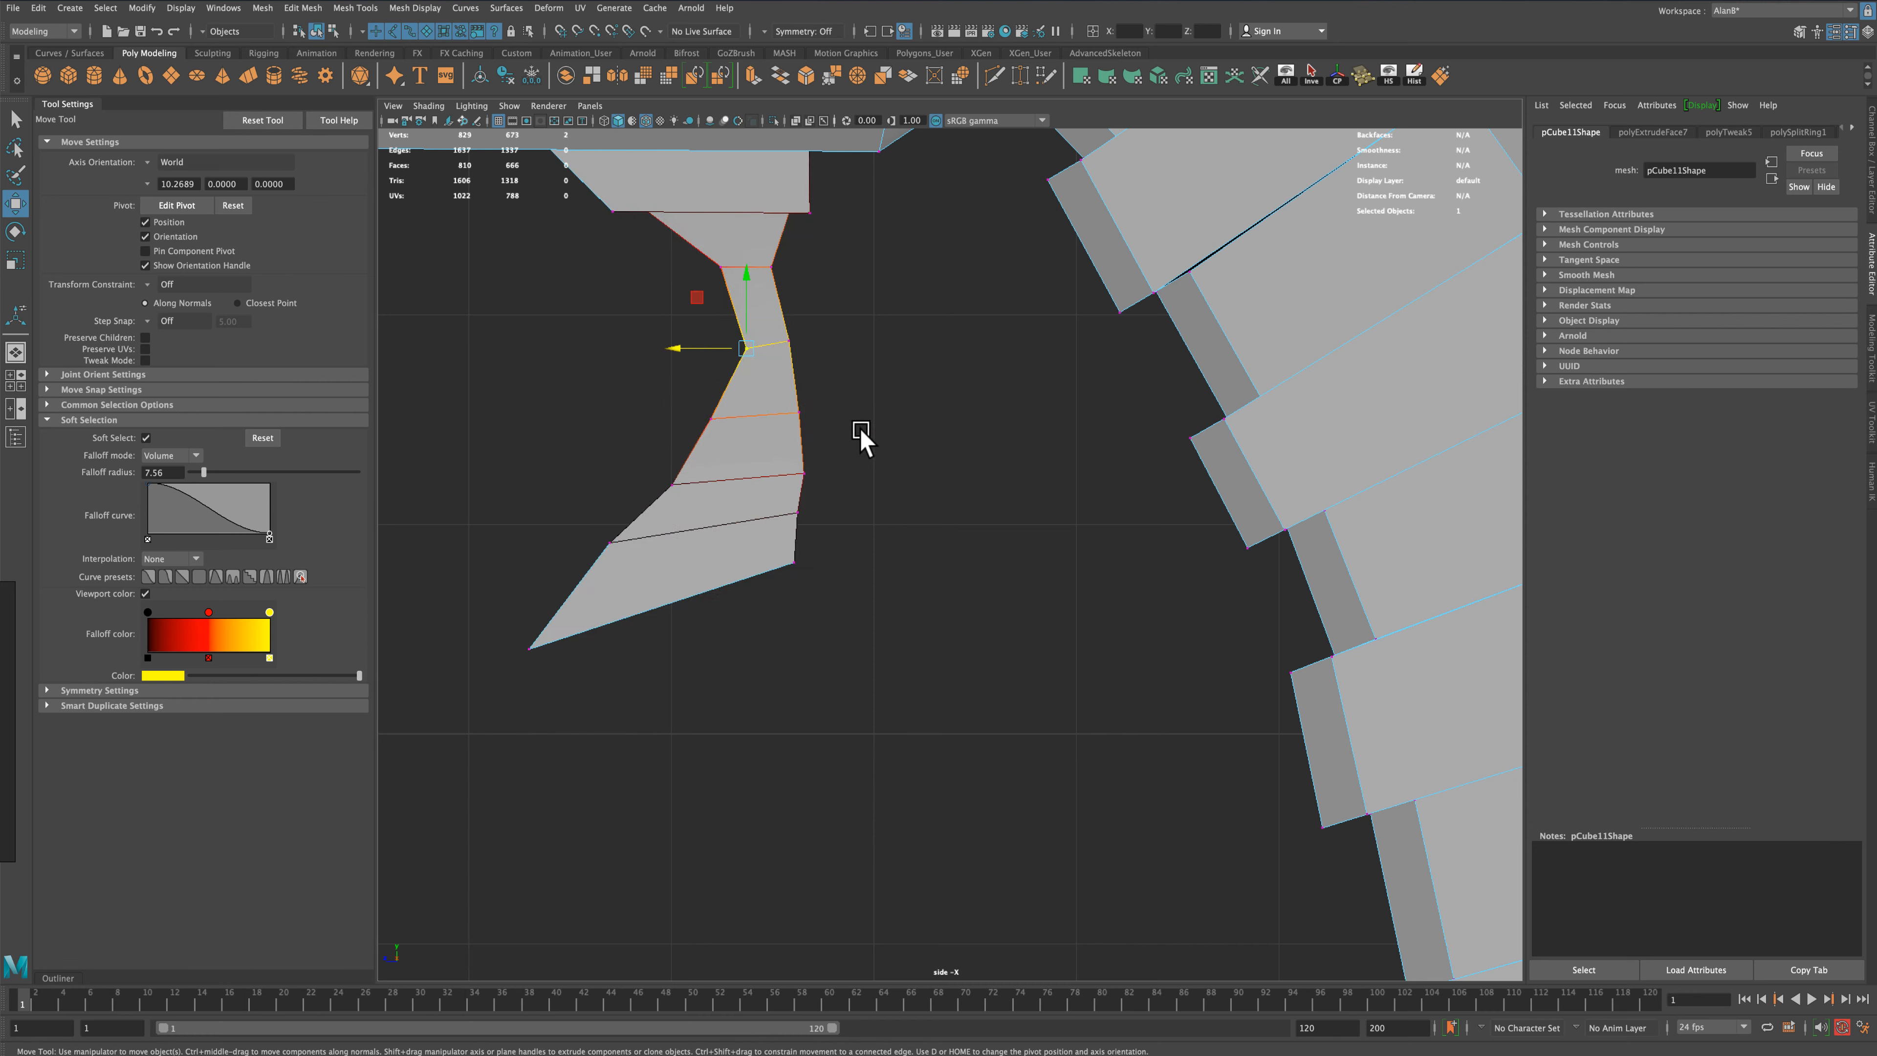
Reduce the soft selection falloff radius to 4.89 and push the claw's lower rear vertices outward to round its back
click(785, 523)
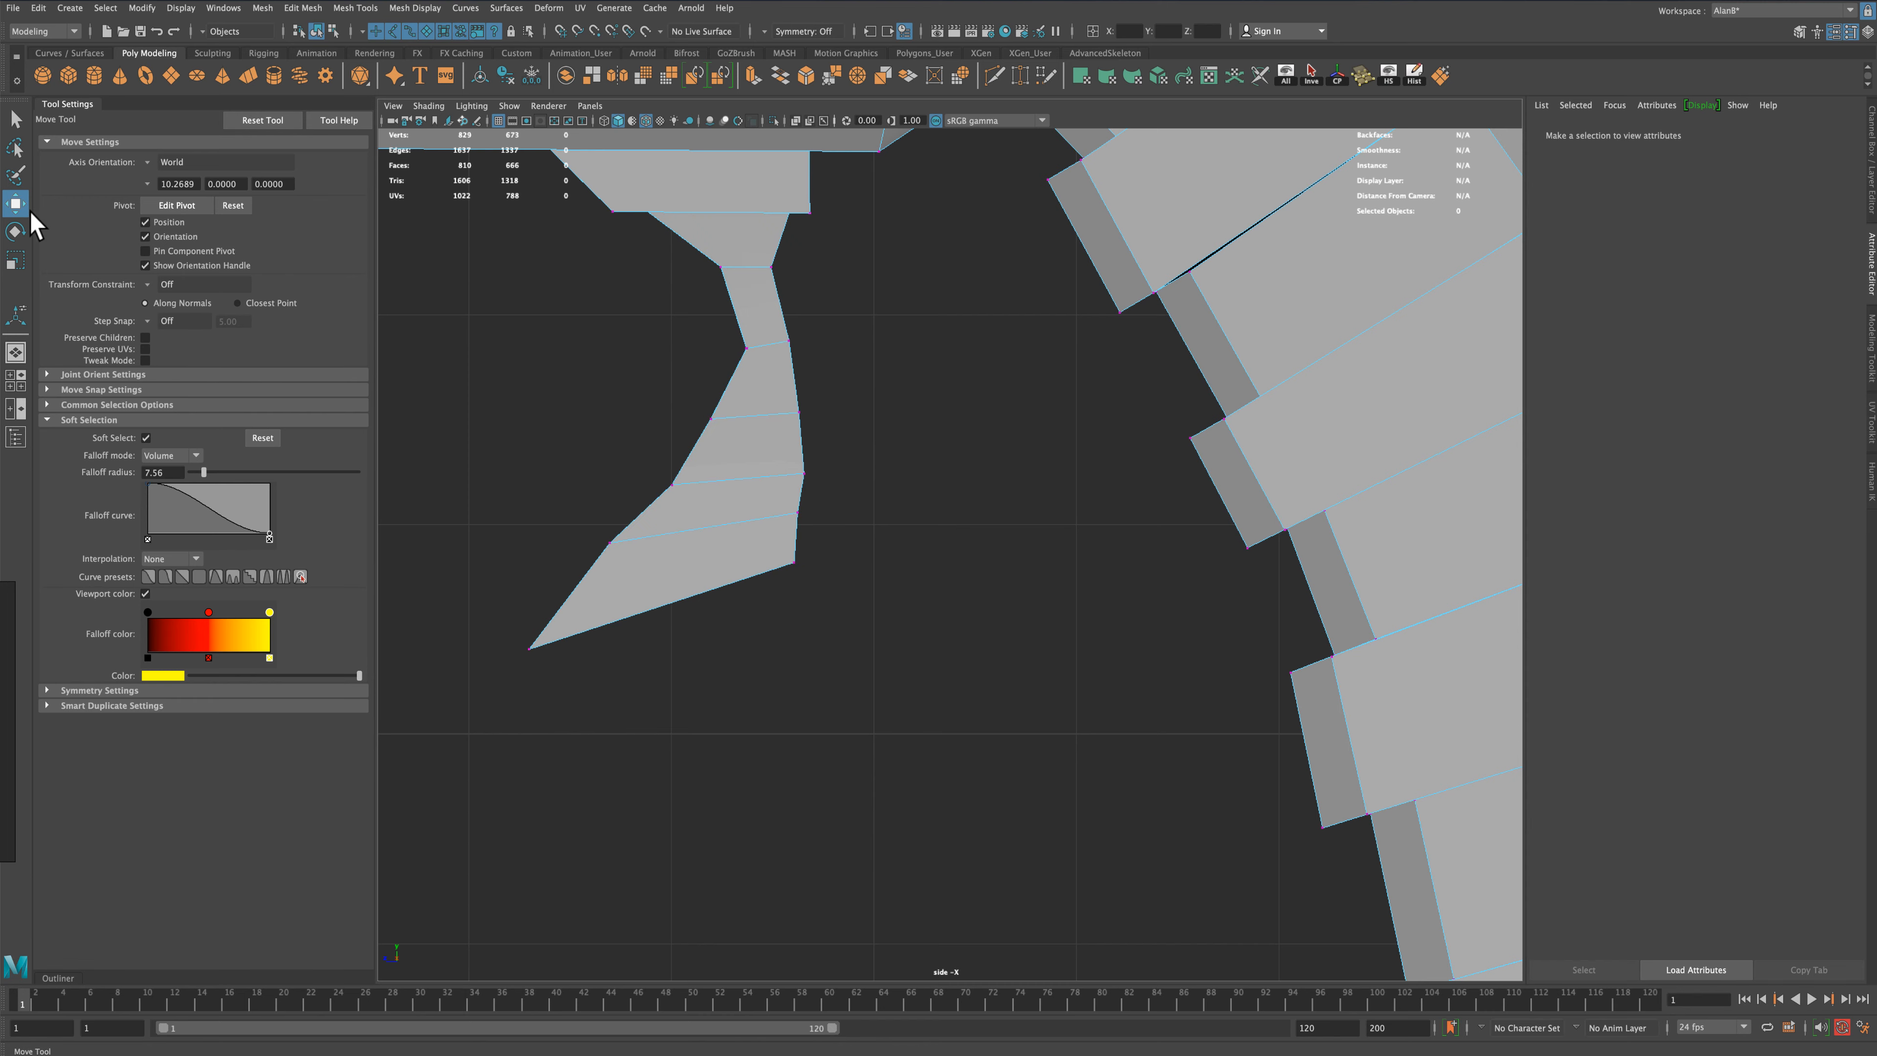
drag(829, 503, 754, 515)
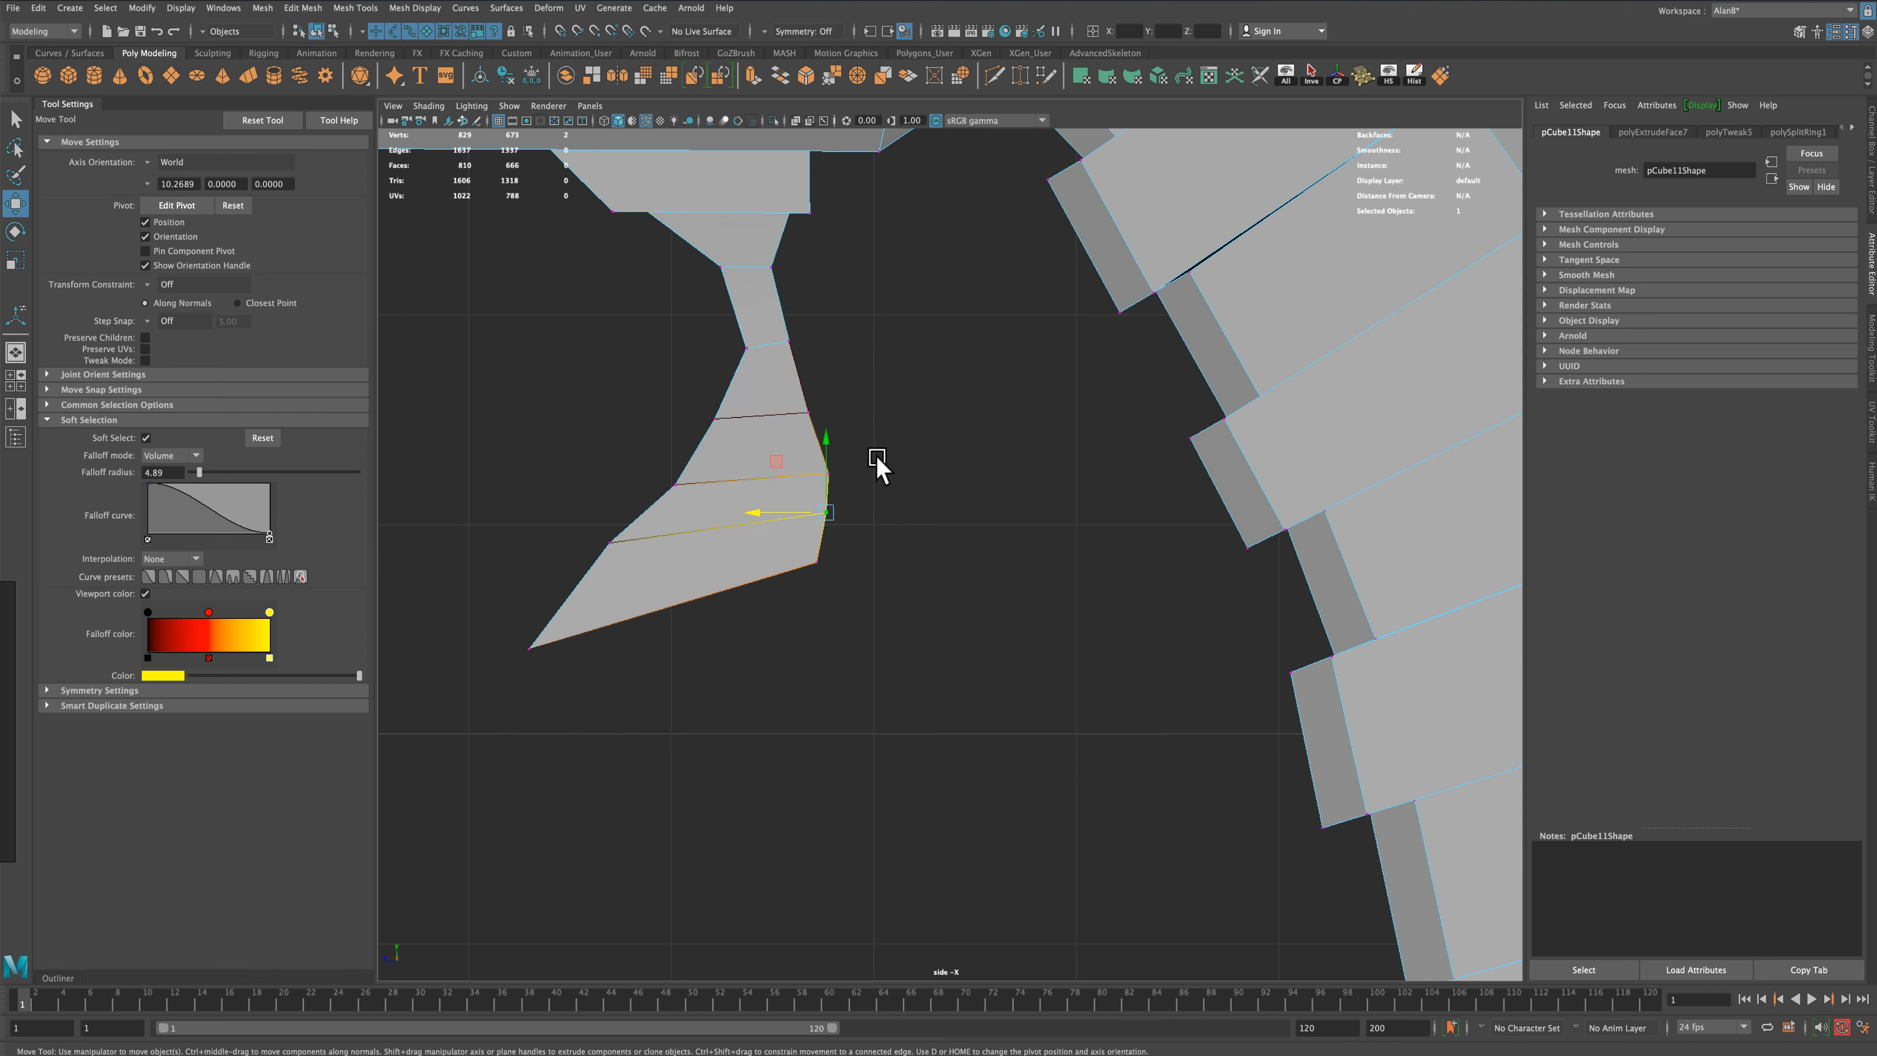
drag(881, 462, 750, 473)
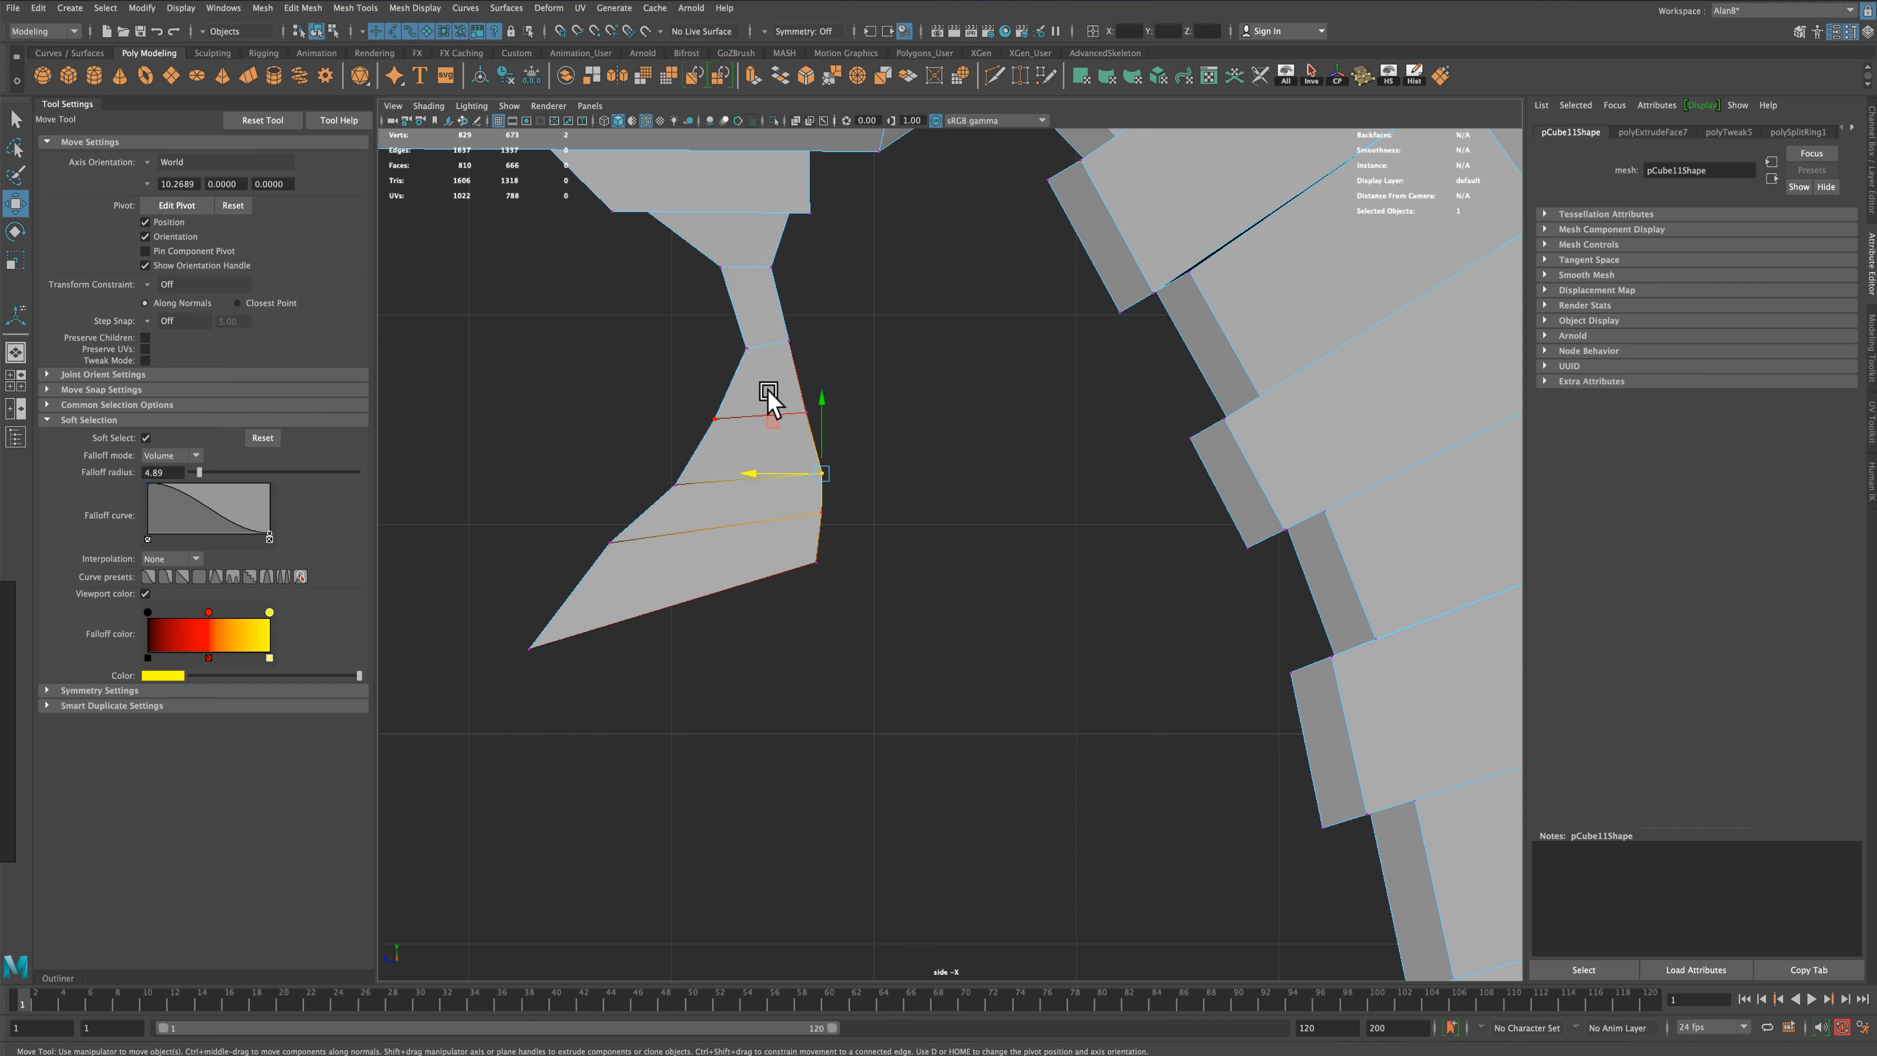
Move the claw's lower front vertices and its tip inward to shorten the point, and return to object mode
click(609, 544)
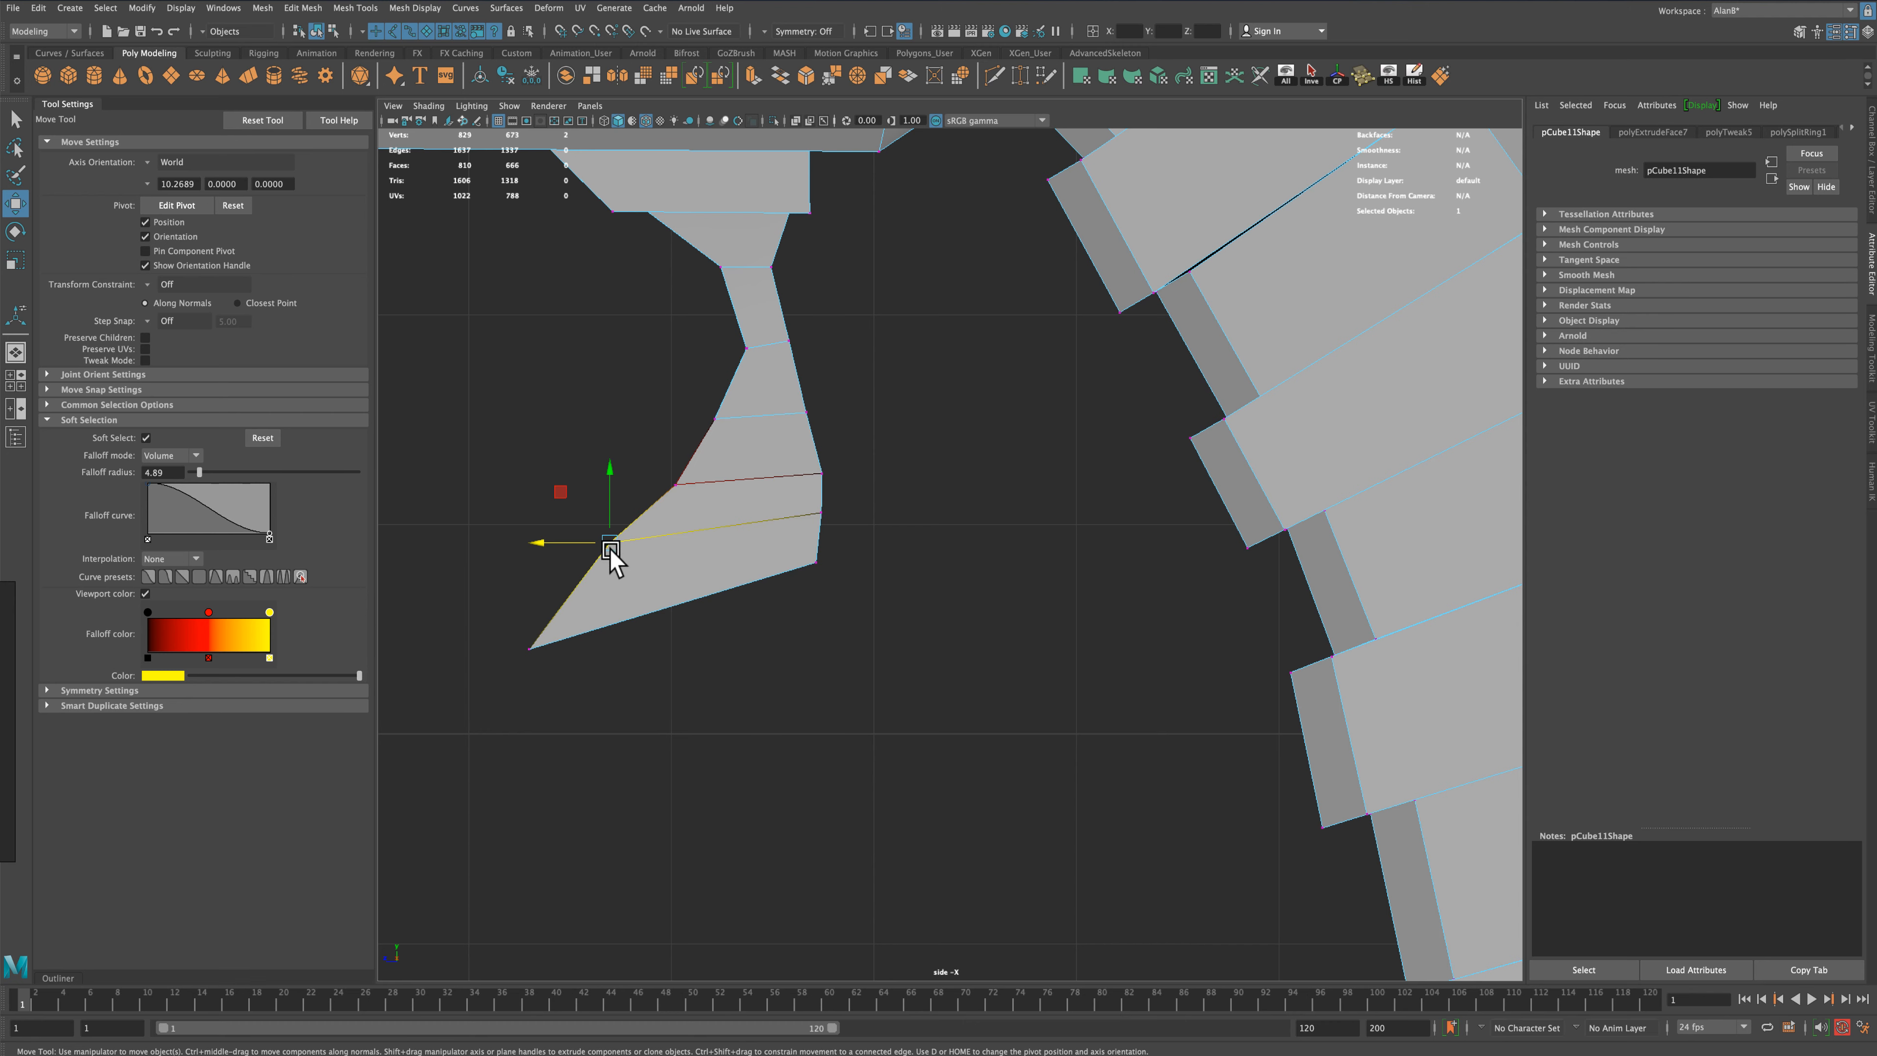
middle_drag(558, 494, 580, 503)
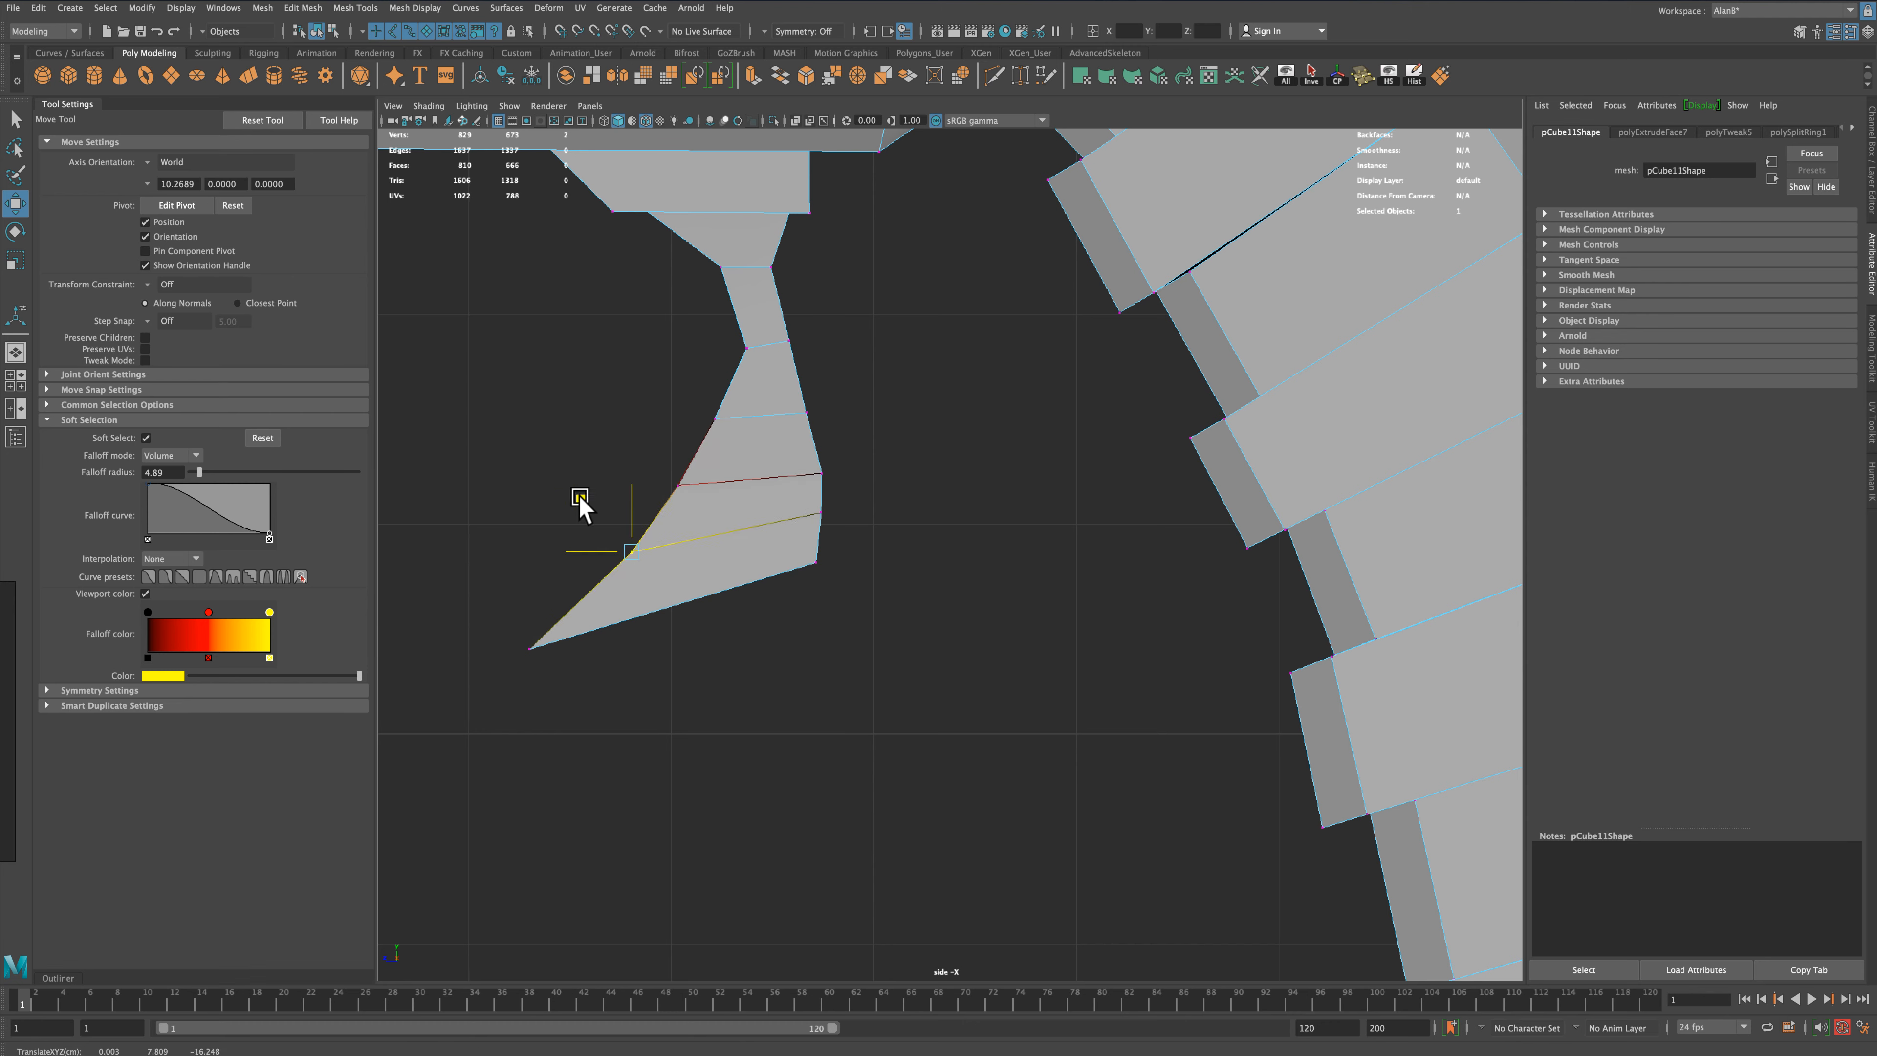
drag(507, 587, 532, 671)
middle_drag(490, 596, 532, 573)
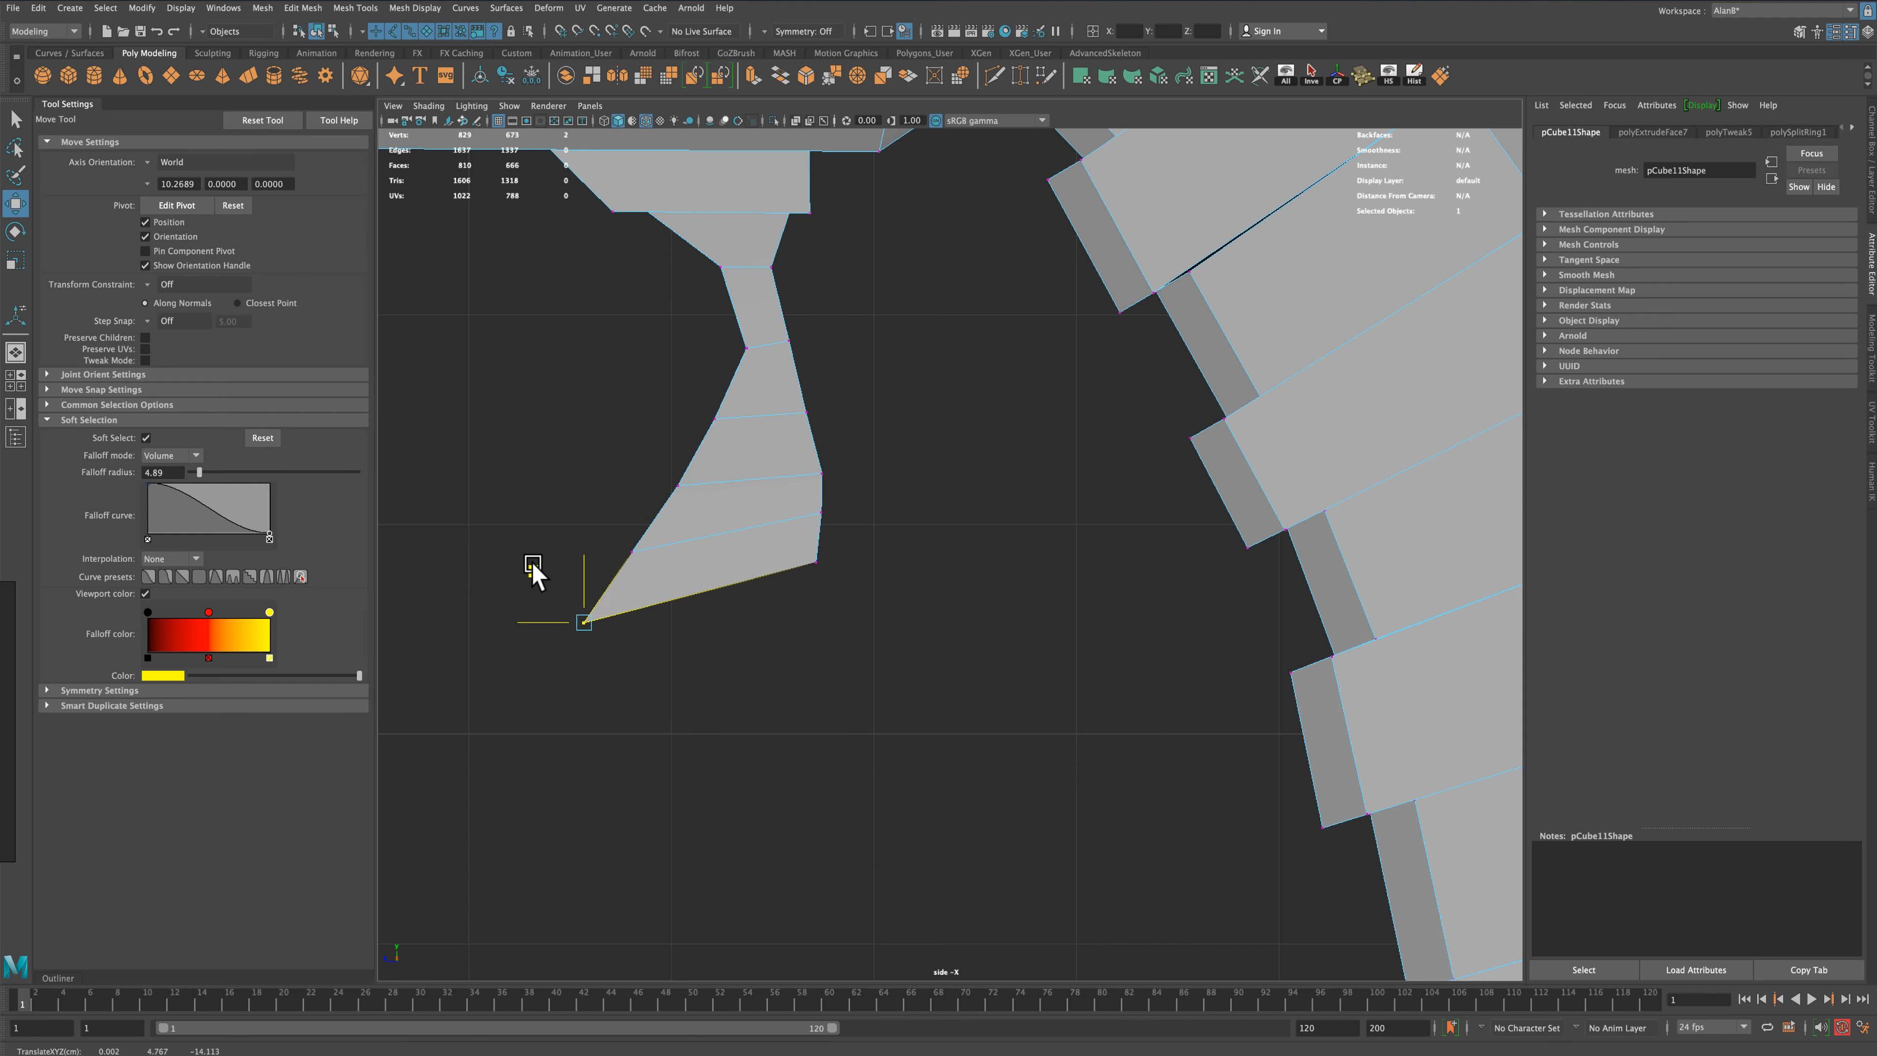
right_drag(723, 496, 769, 475)
click(943, 558)
Examine the reshaped claw and the whole model in the side and perspective views
scroll(943, 558, down, 6)
key(space)
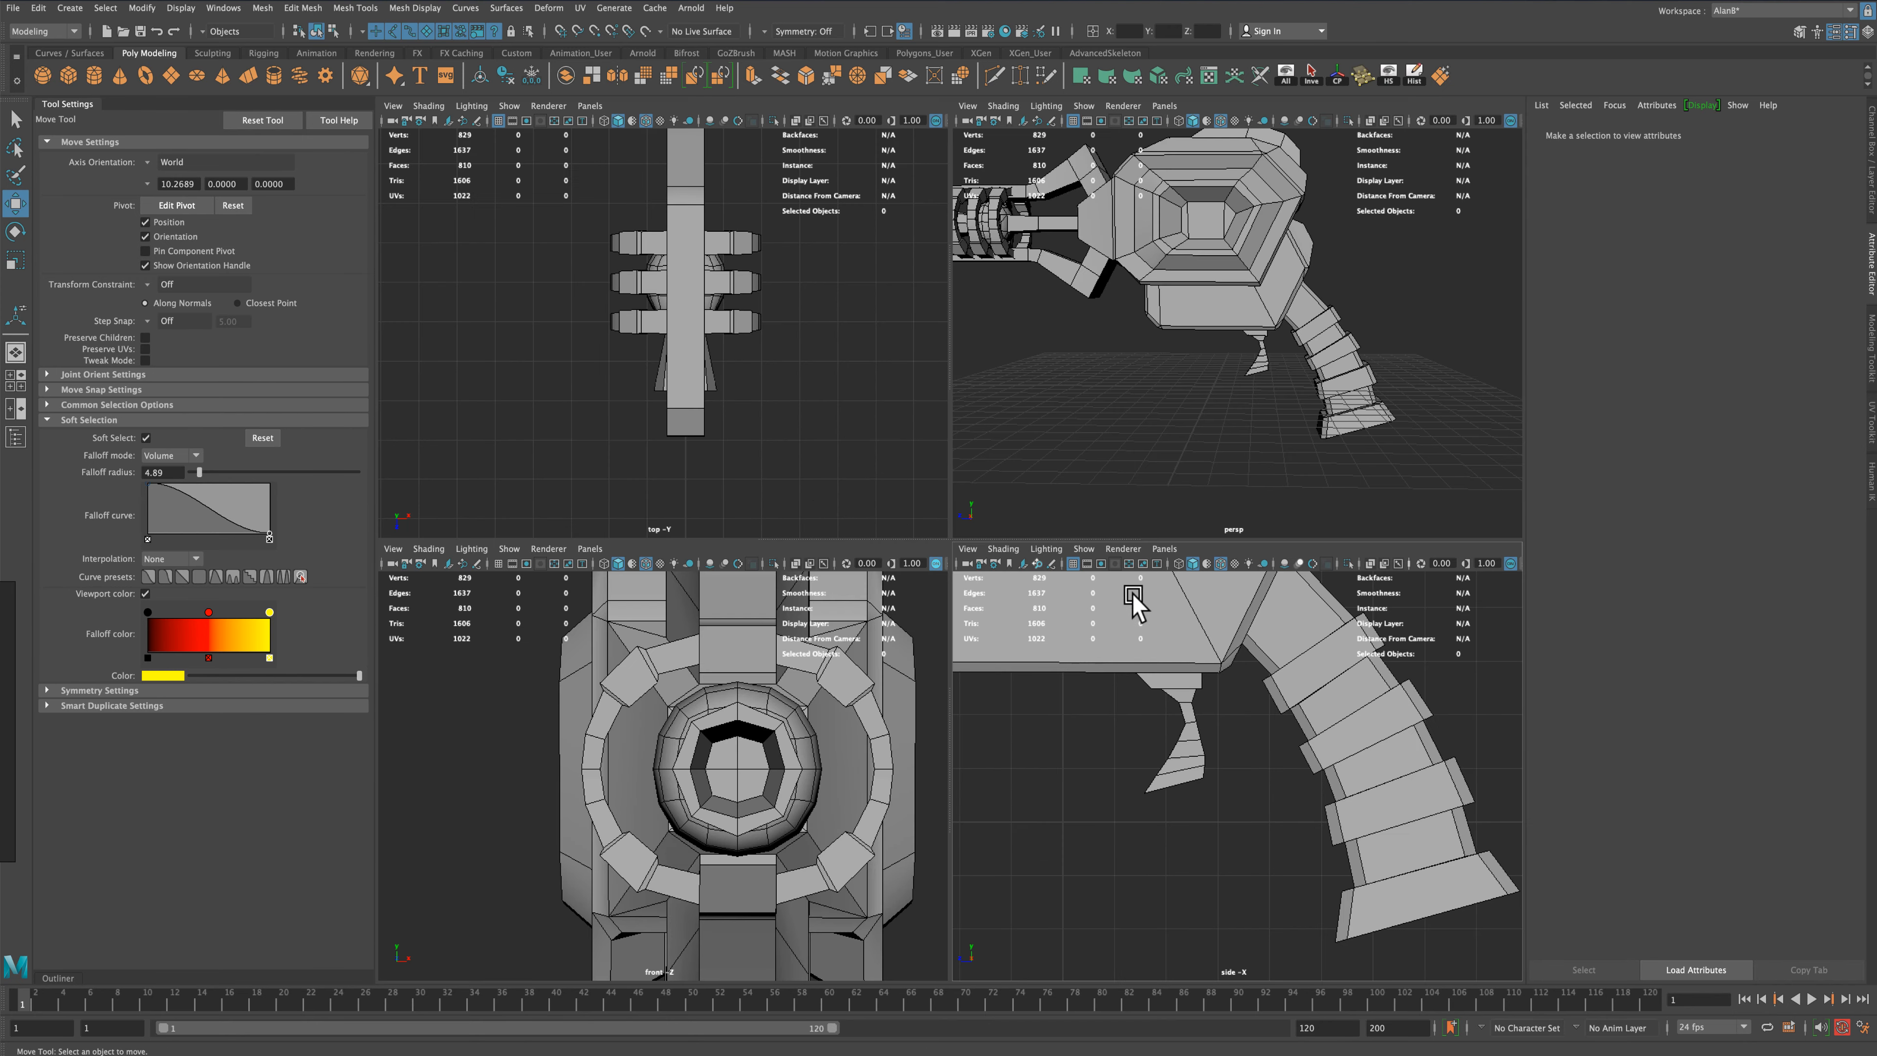
scroll(1238, 449, down, 4)
key(space)
scroll(1153, 510, up, 6)
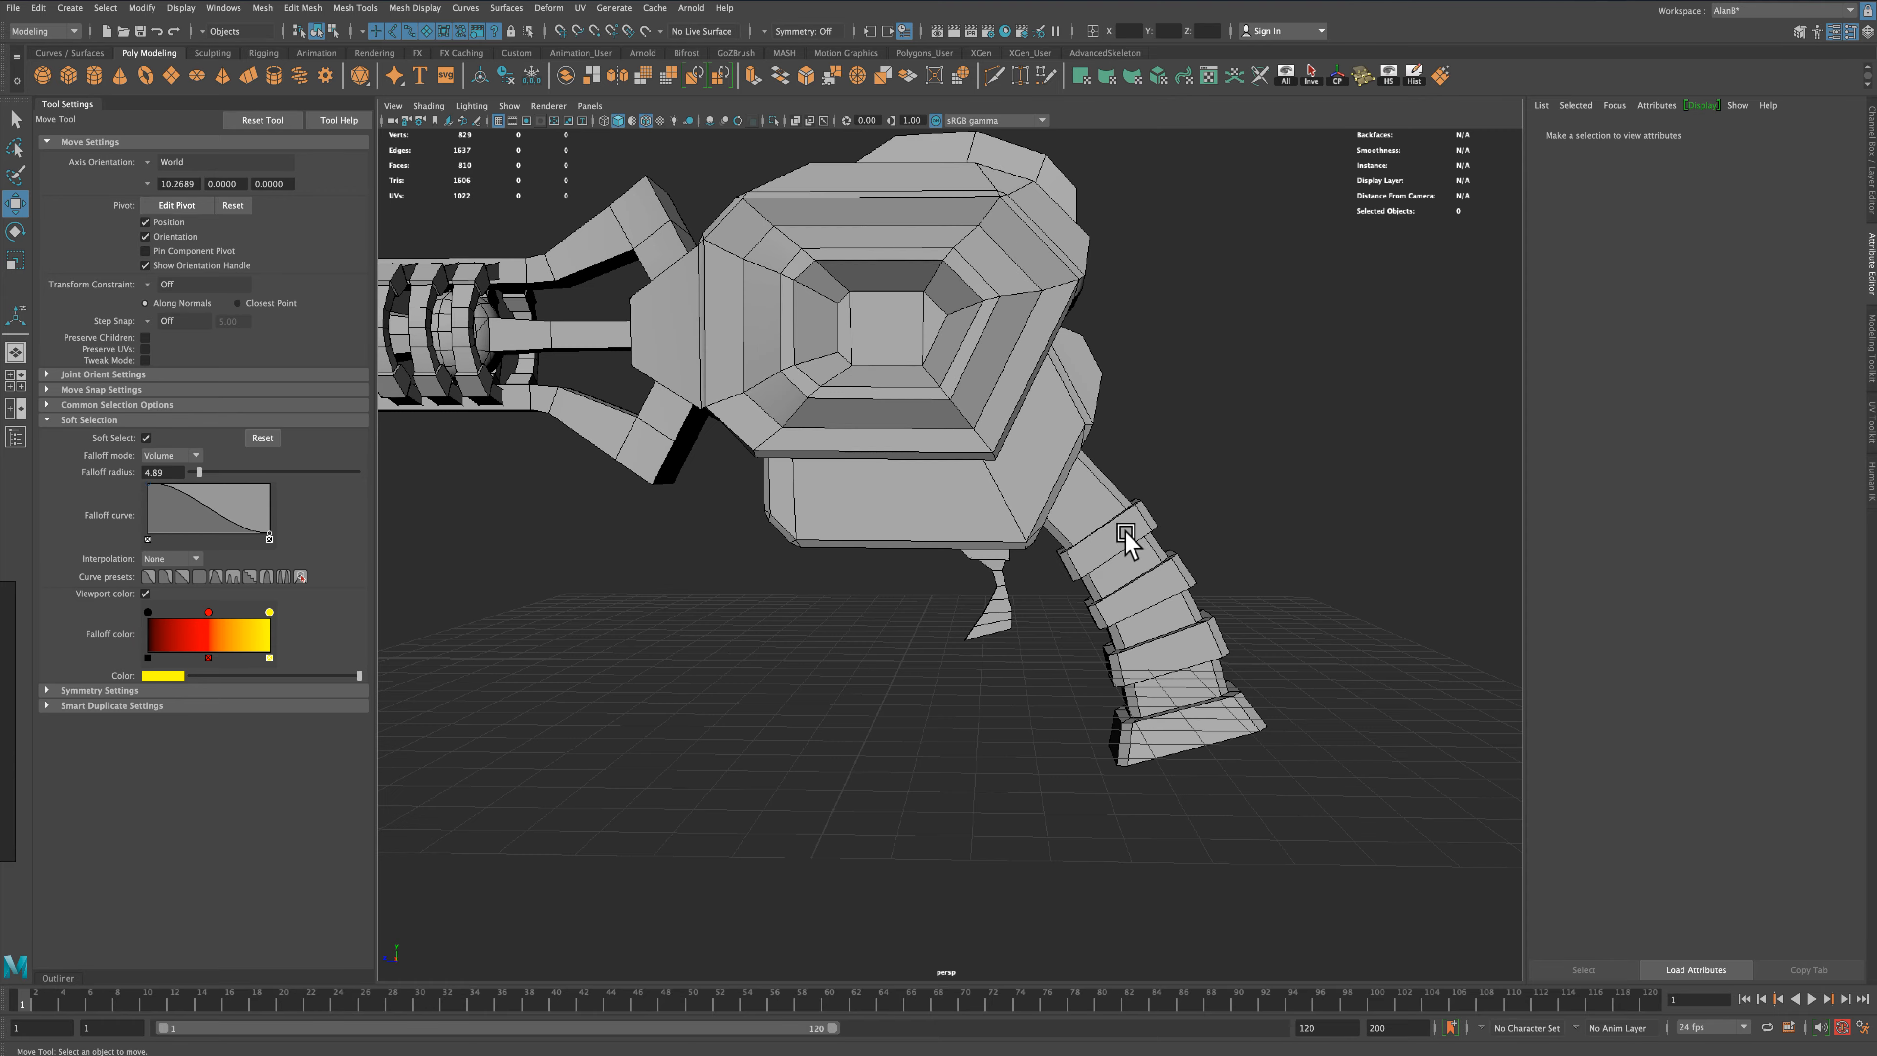
scroll(975, 569, down, 4)
mouse_move(930, 629)
alt+mouse_down()
mouse_move(968, 600)
mouse_move(1129, 596)
mouse_move(914, 608)
alt+mouse_up()
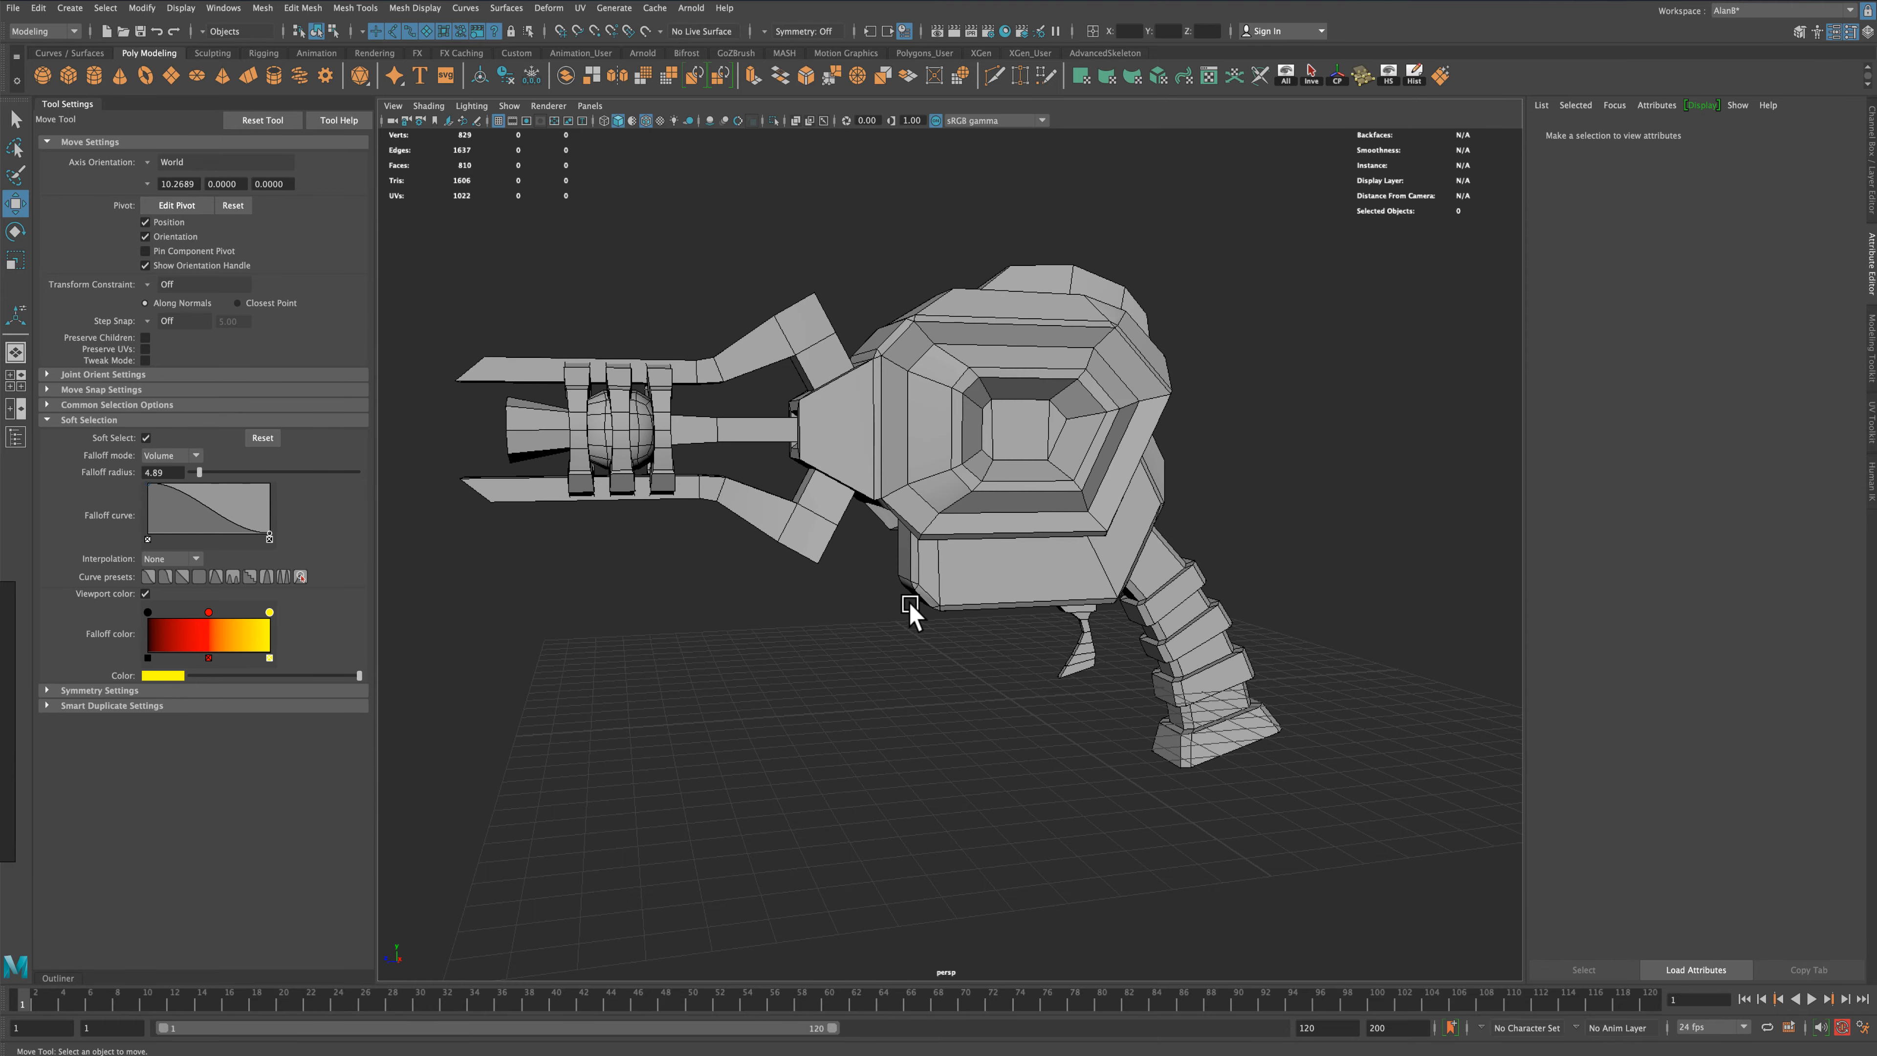
click(913, 603)
scroll(902, 636, down, 3)
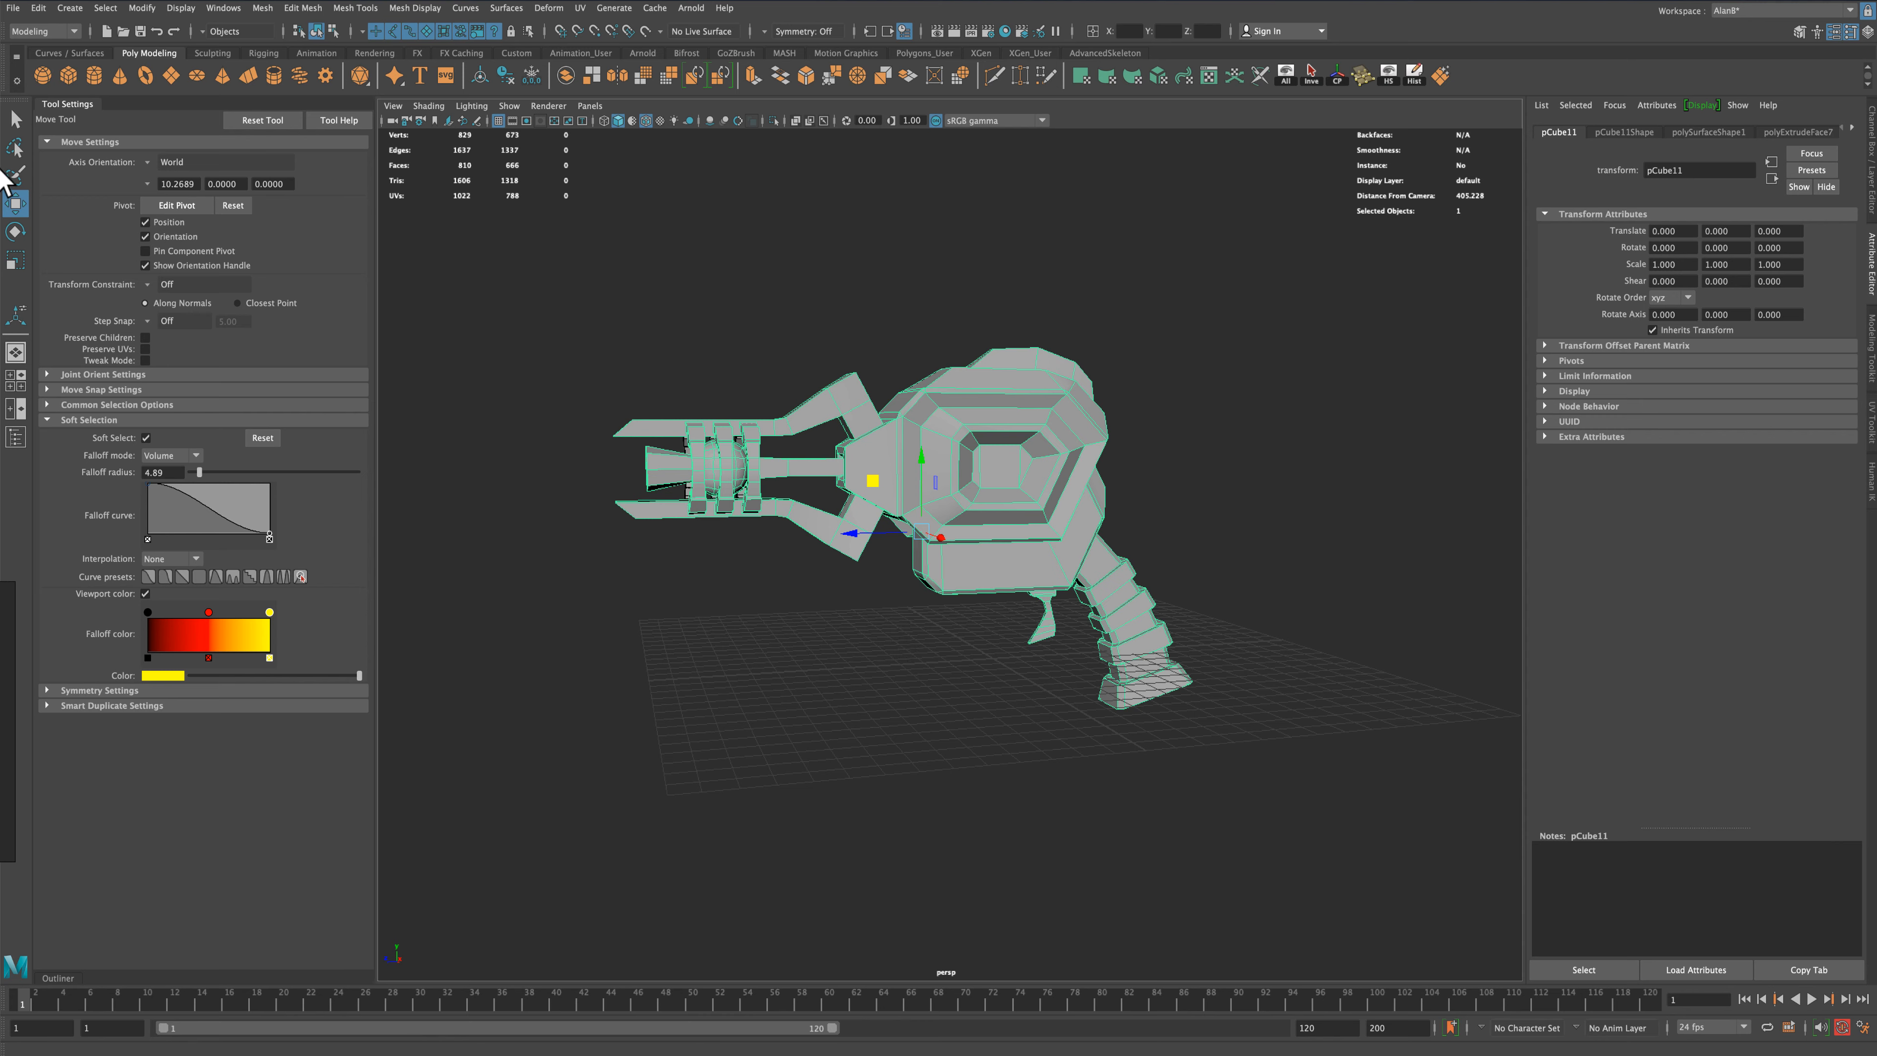
drag(925, 460, 928, 394)
key(ctrl+z)
Select all parts of the model and combine them into a single mesh
click(15, 118)
click(406, 277)
drag(607, 314, 992, 585)
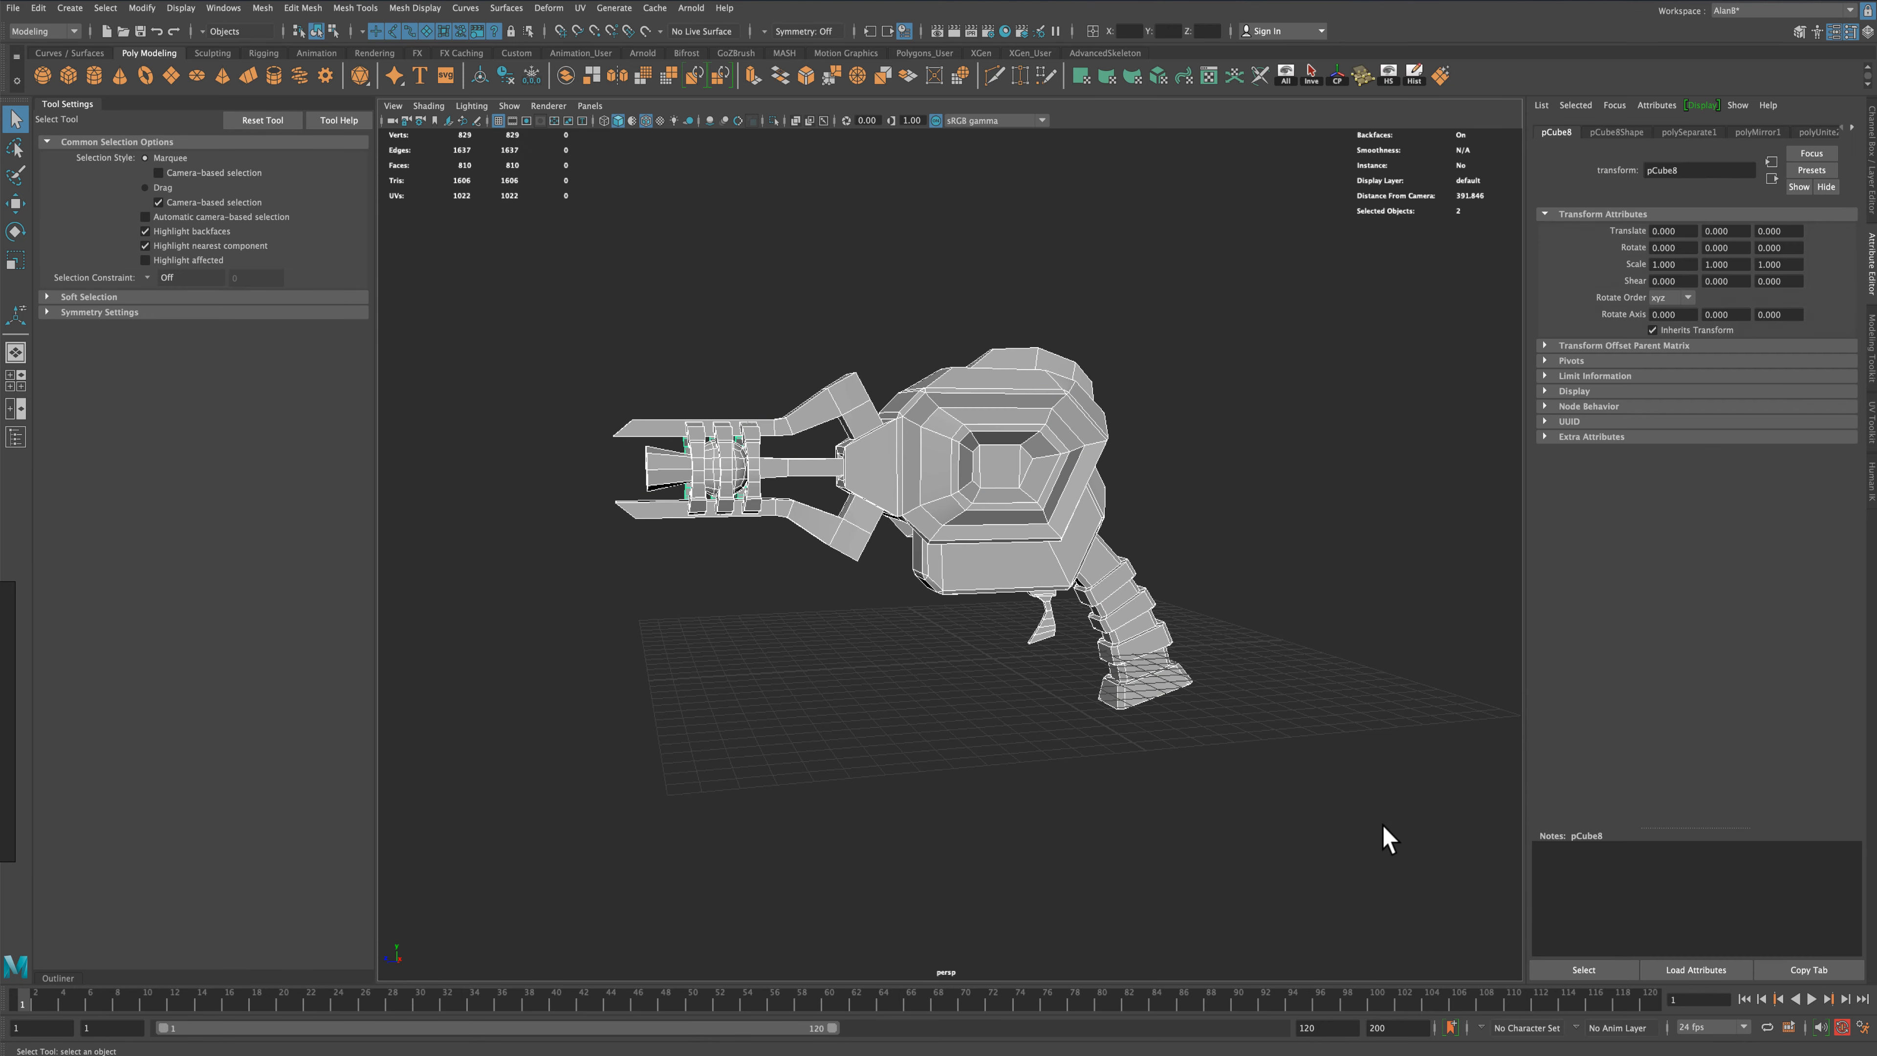
click(564, 75)
Move the combined mesh straight up to a Y translate of about 21.065 so it sits above the grid
key(w)
right_click(947, 403)
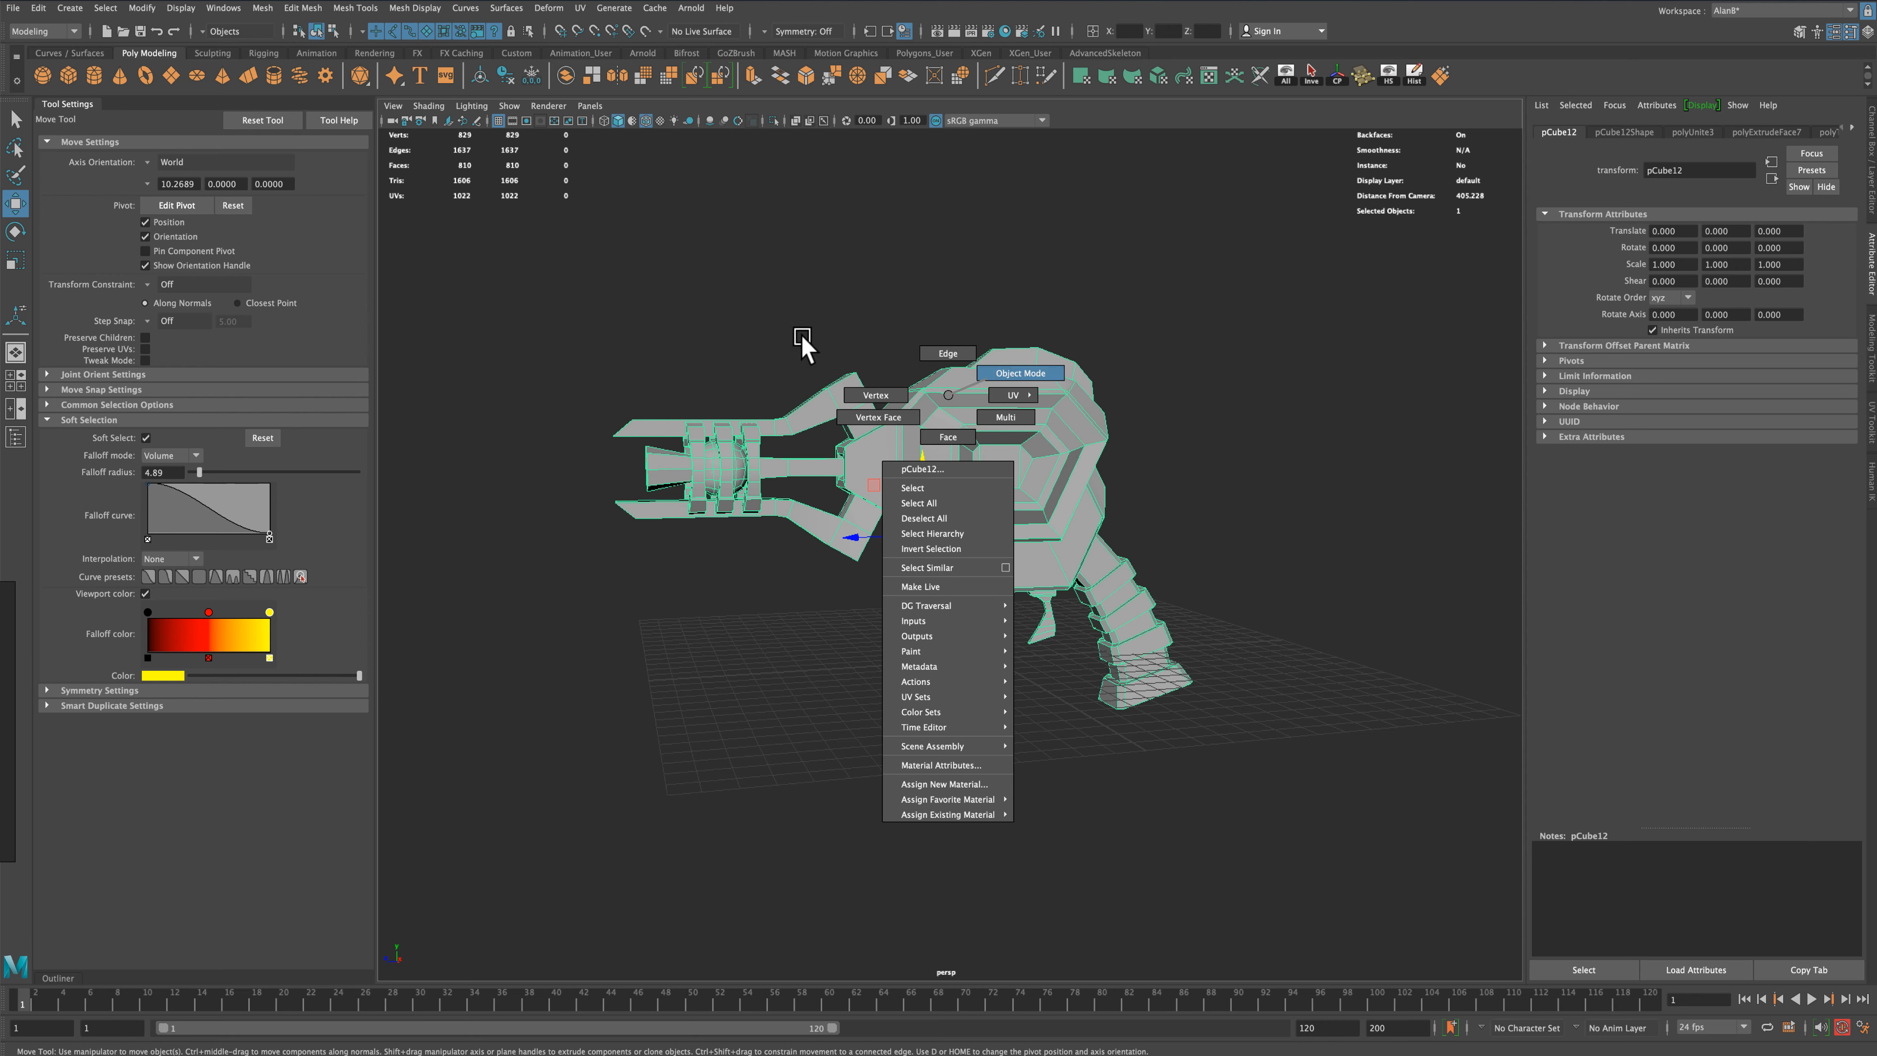
click(479, 339)
click(737, 429)
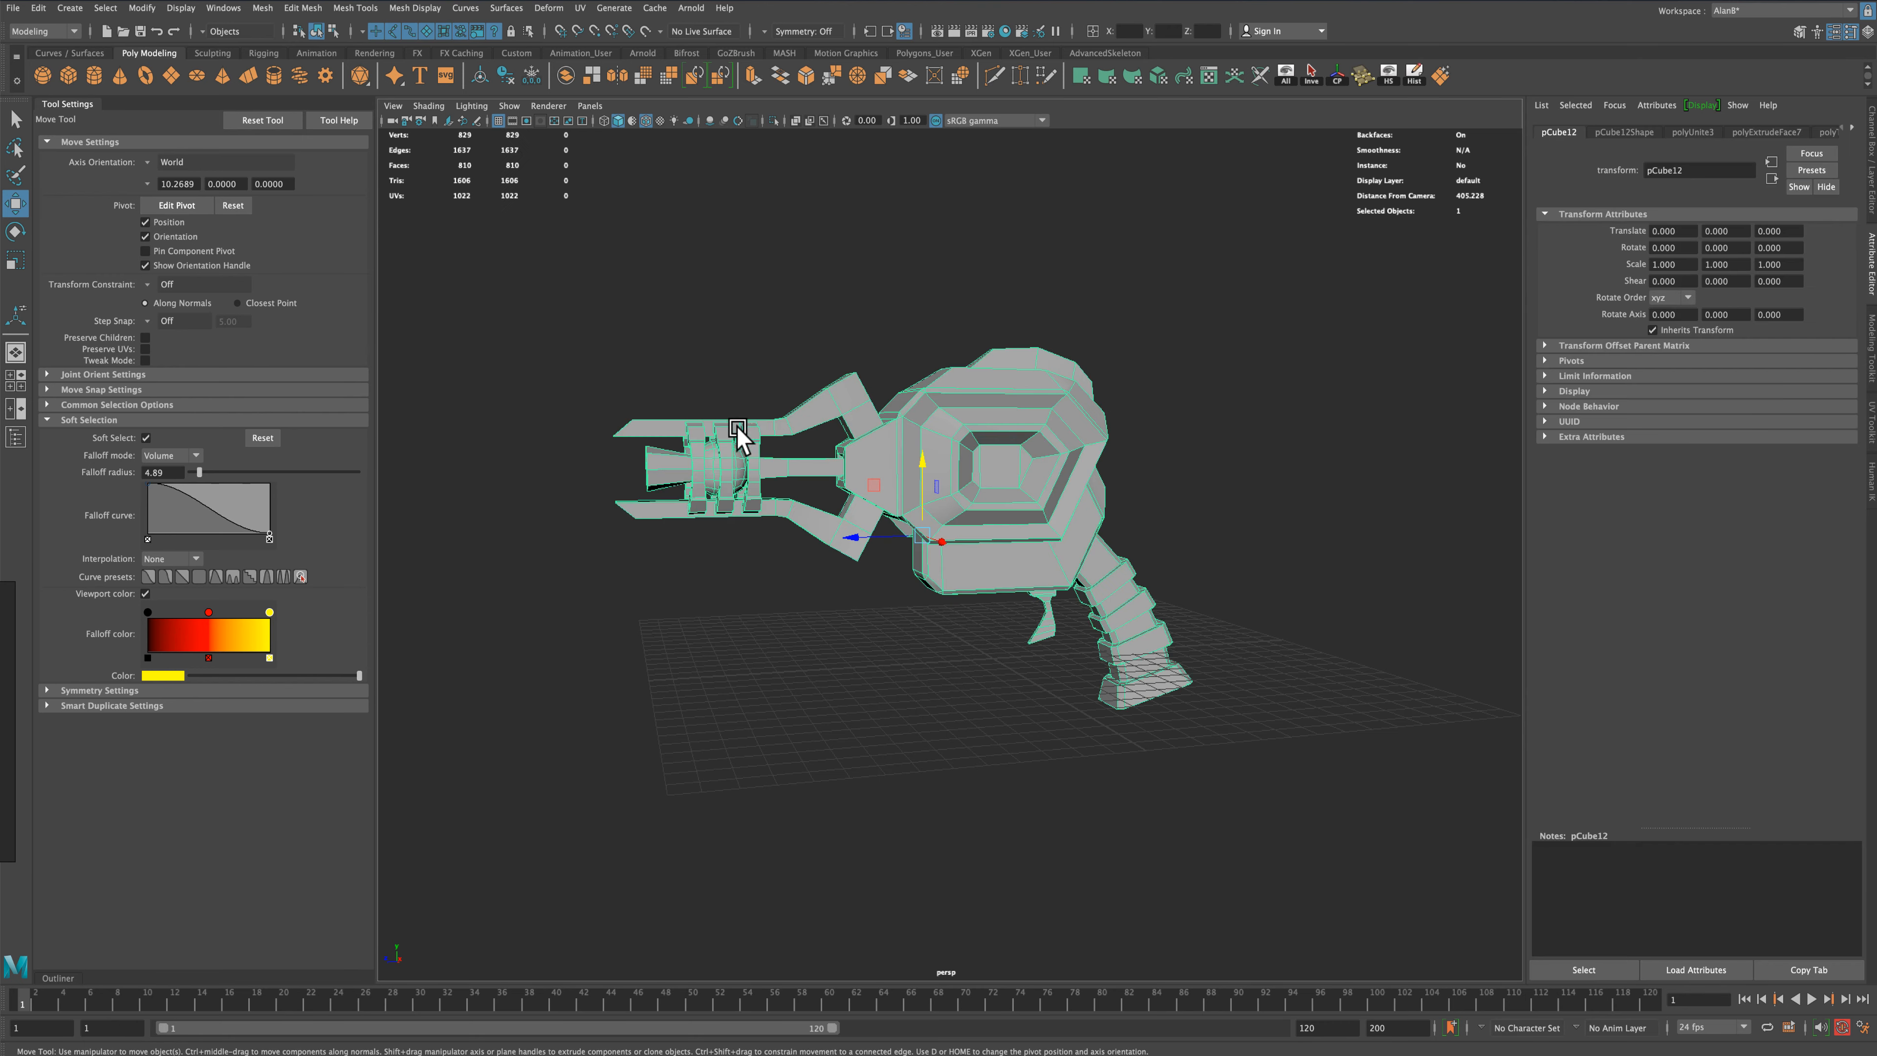
drag(933, 471, 931, 410)
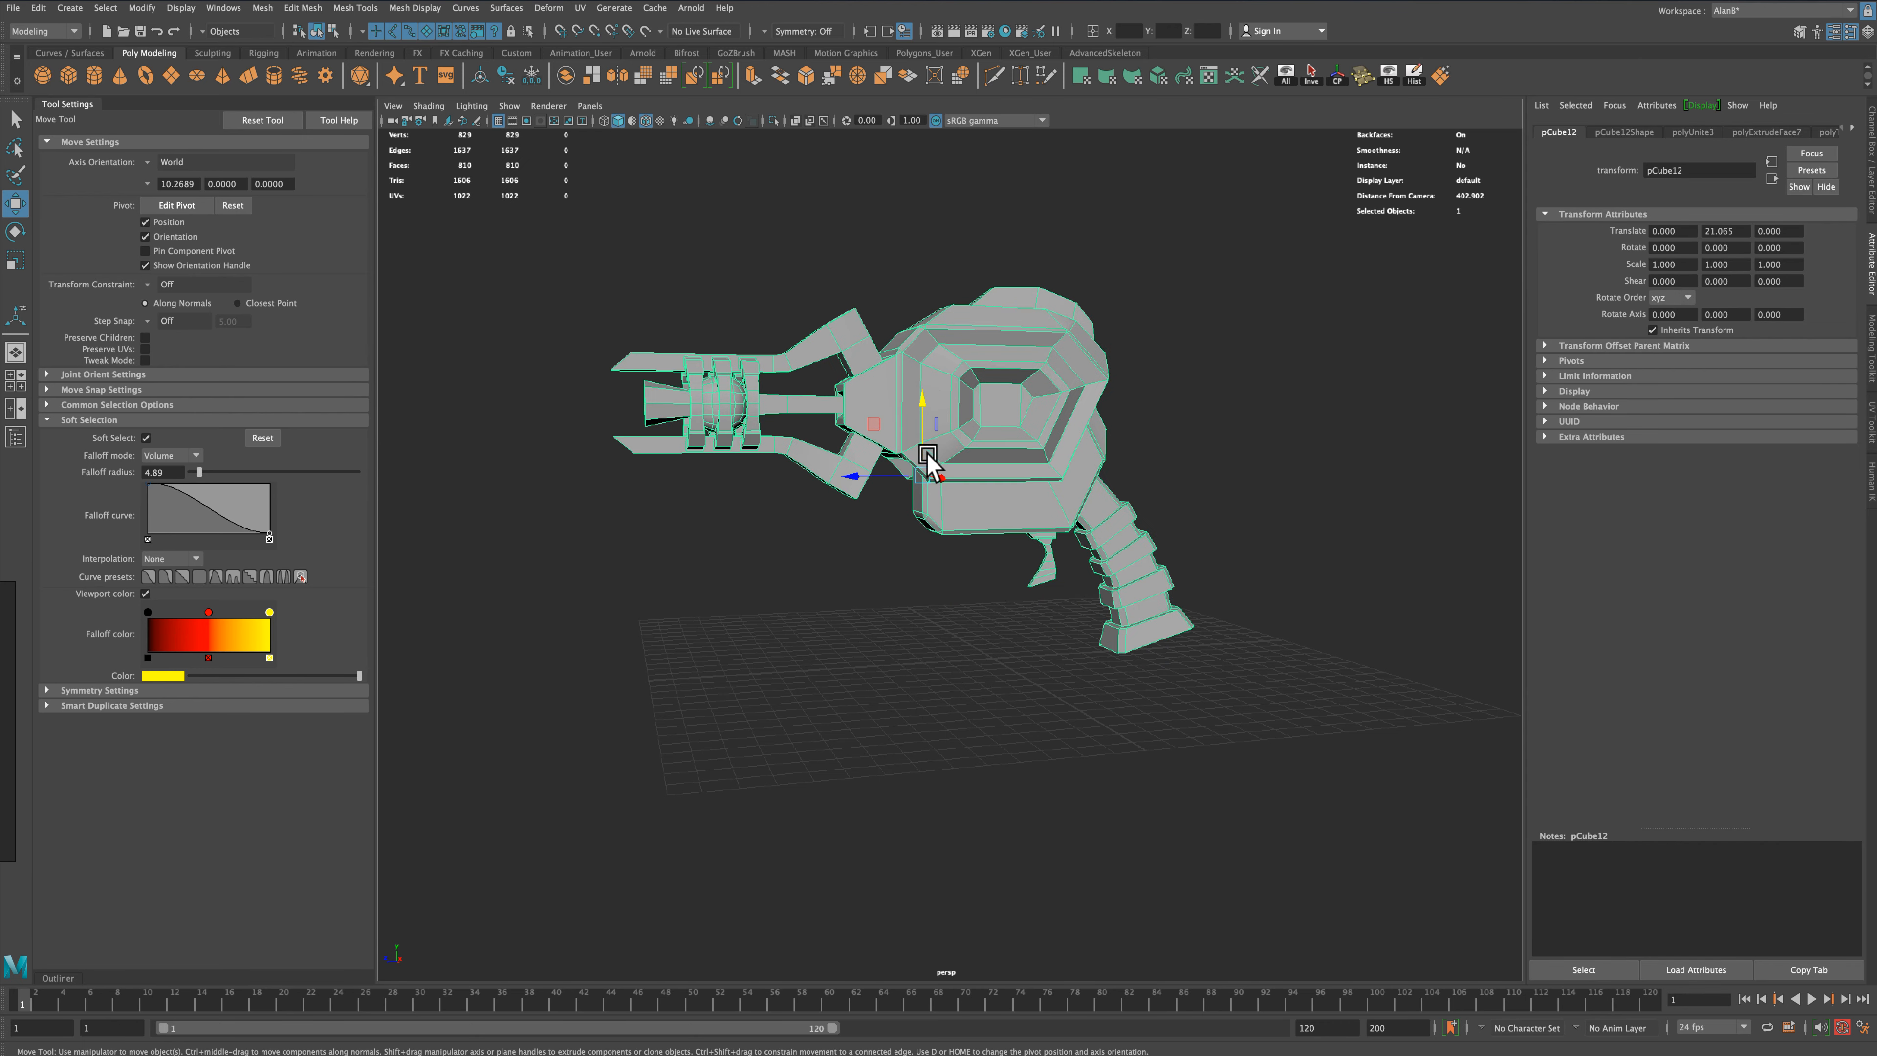
alt+drag(921, 630, 806, 749)
click(917, 710)
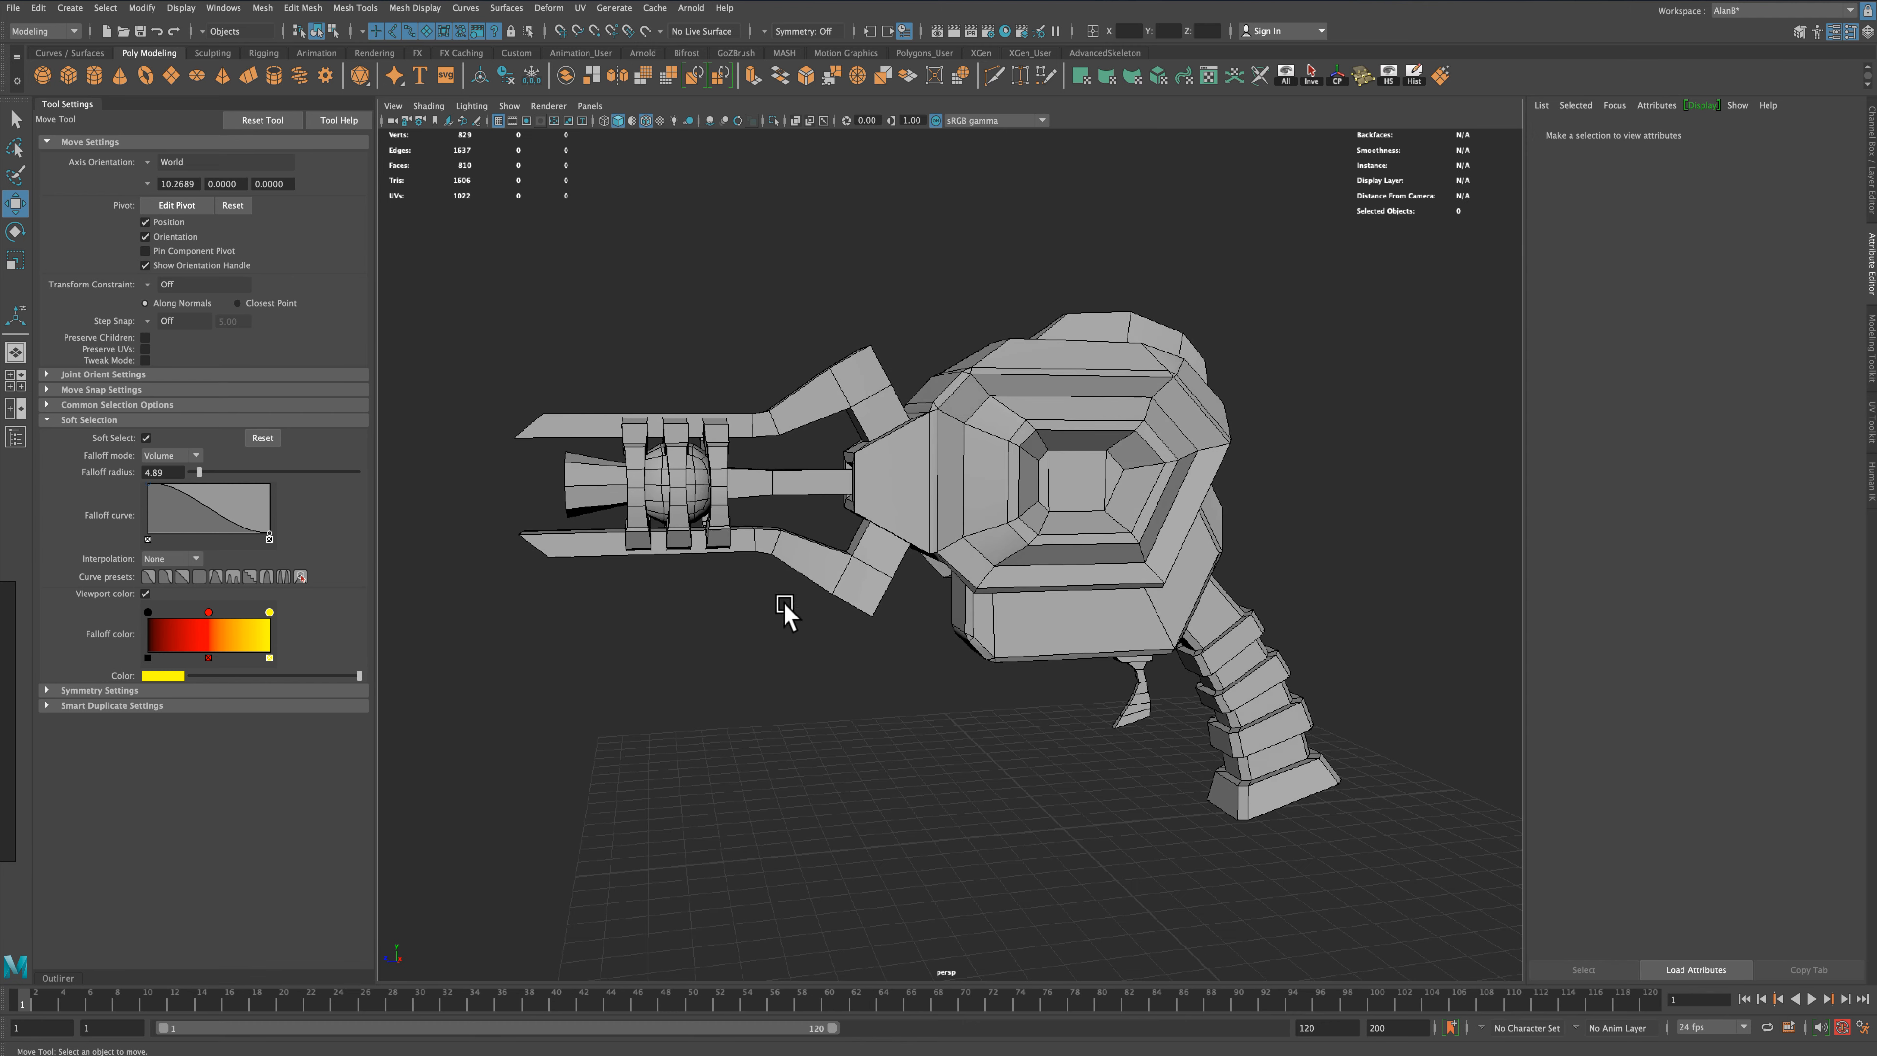
Enable screen-space ambient occlusion in the Viewport 2.0 renderer settings and close the settings window
click(558, 107)
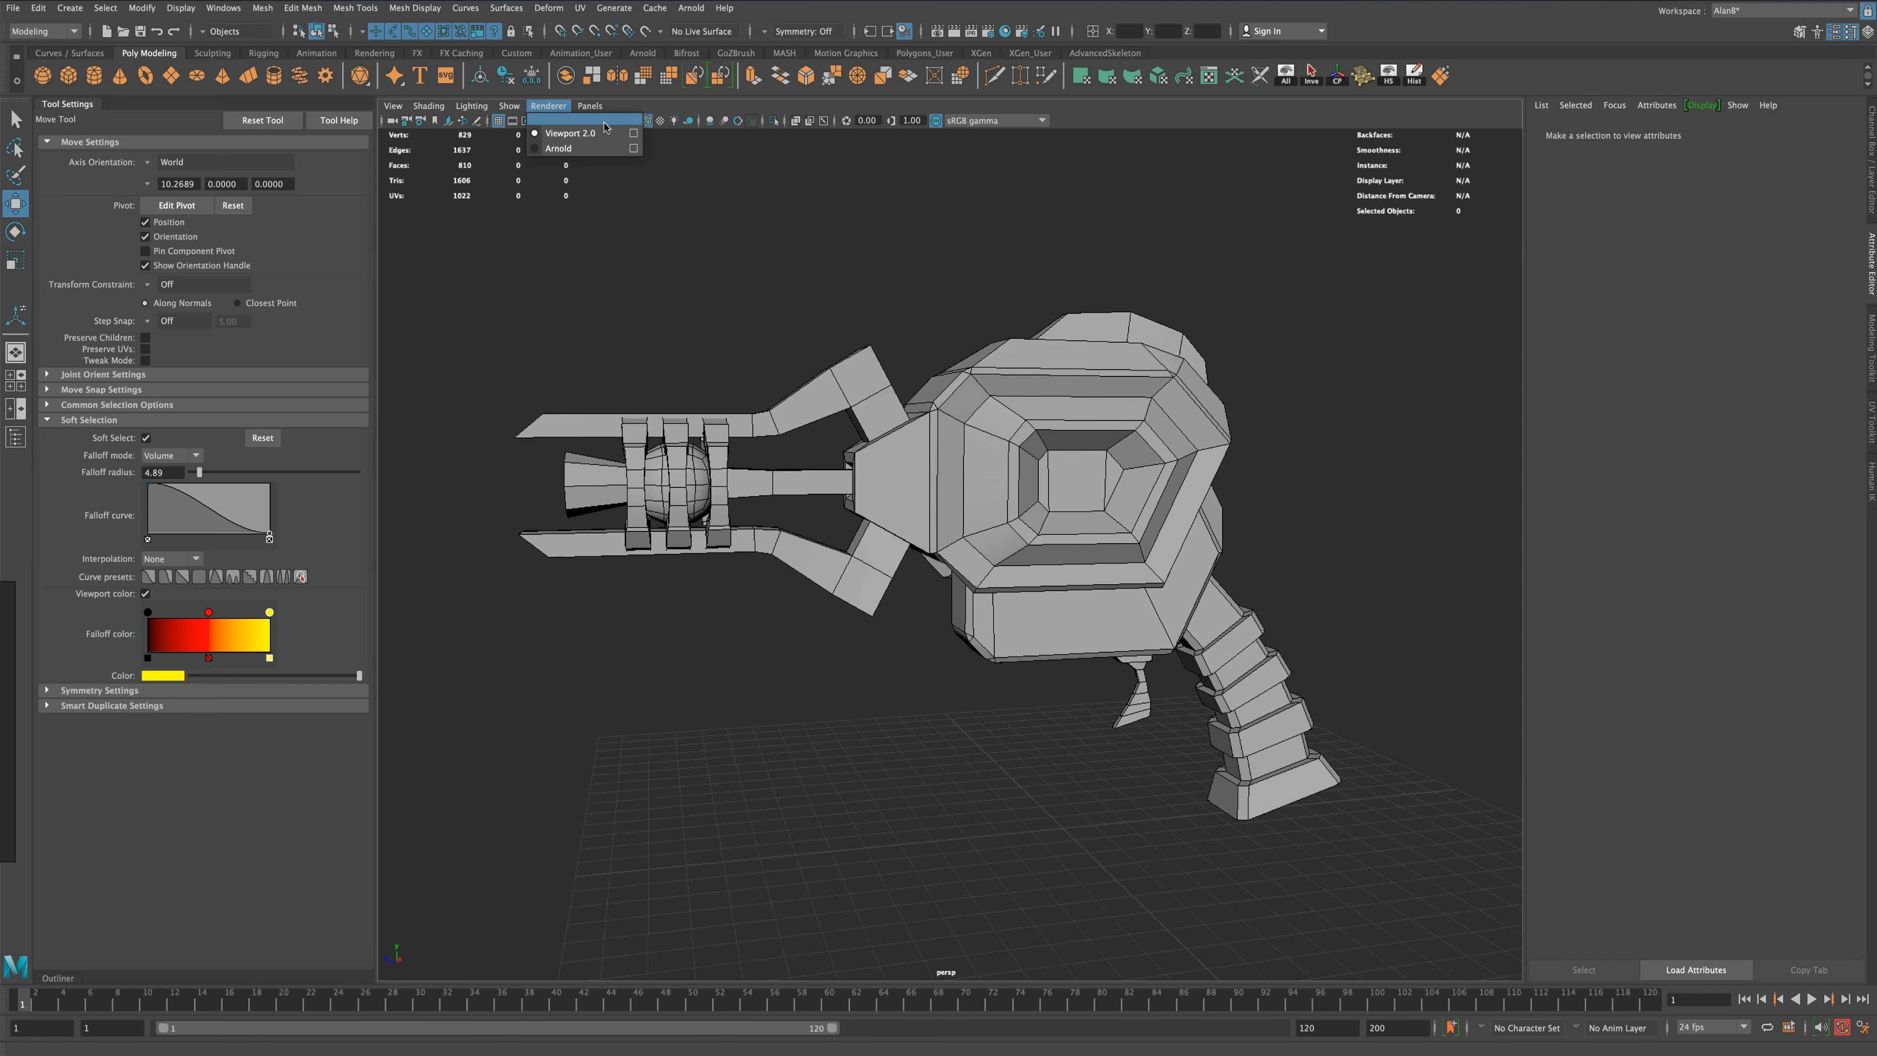
click(637, 135)
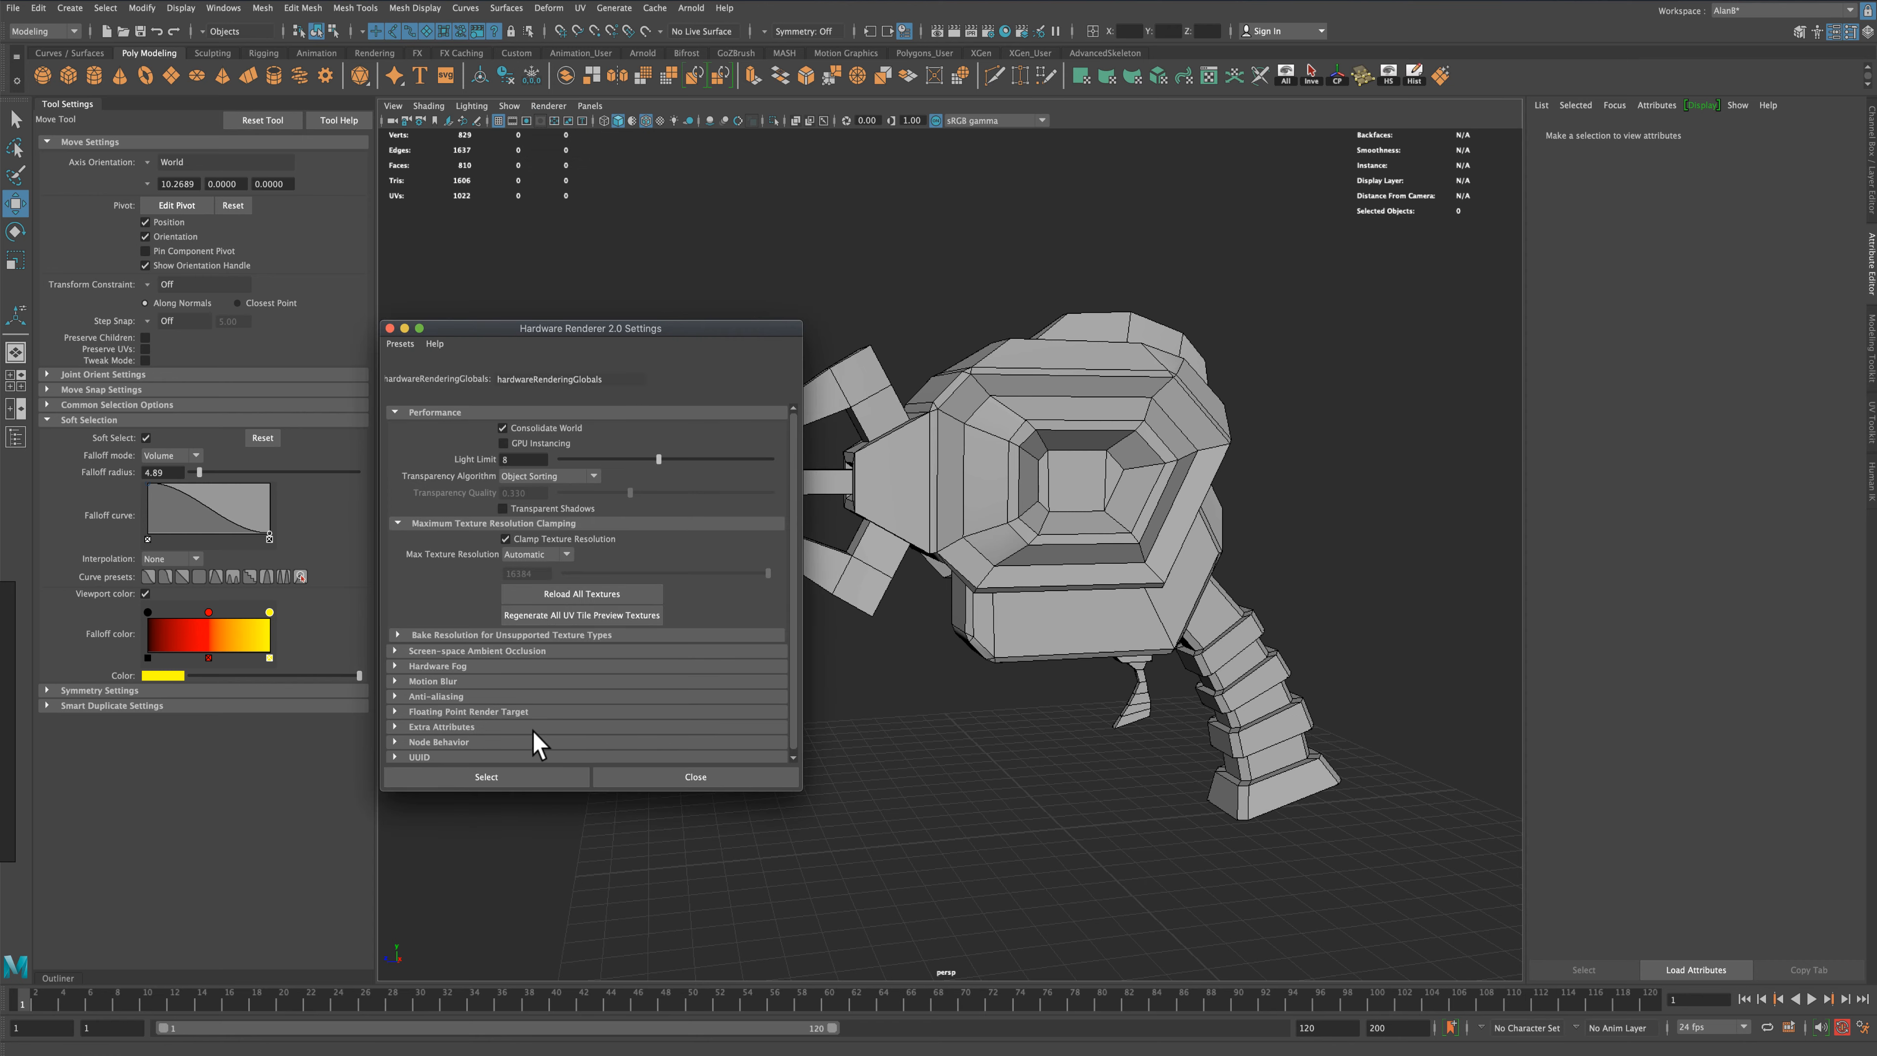
click(526, 697)
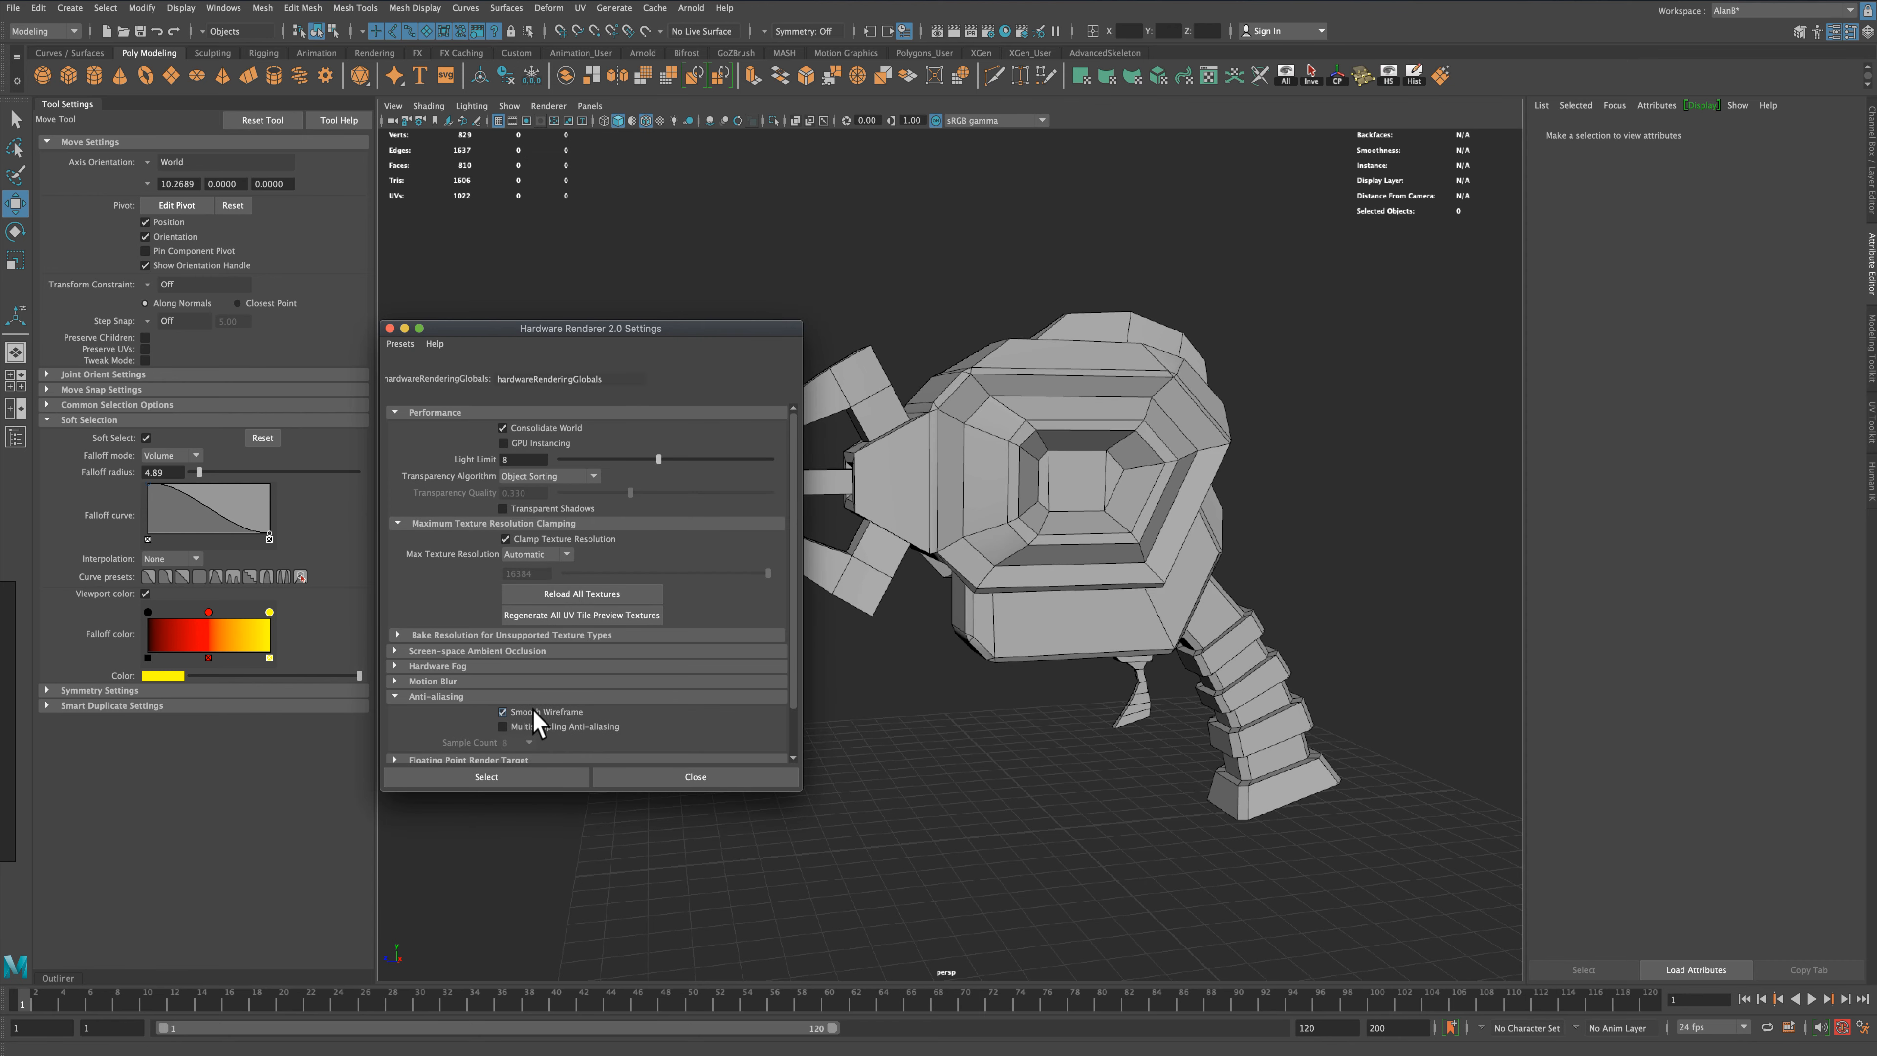
scroll(621, 736, down, 1)
scroll(620, 732, down, 1)
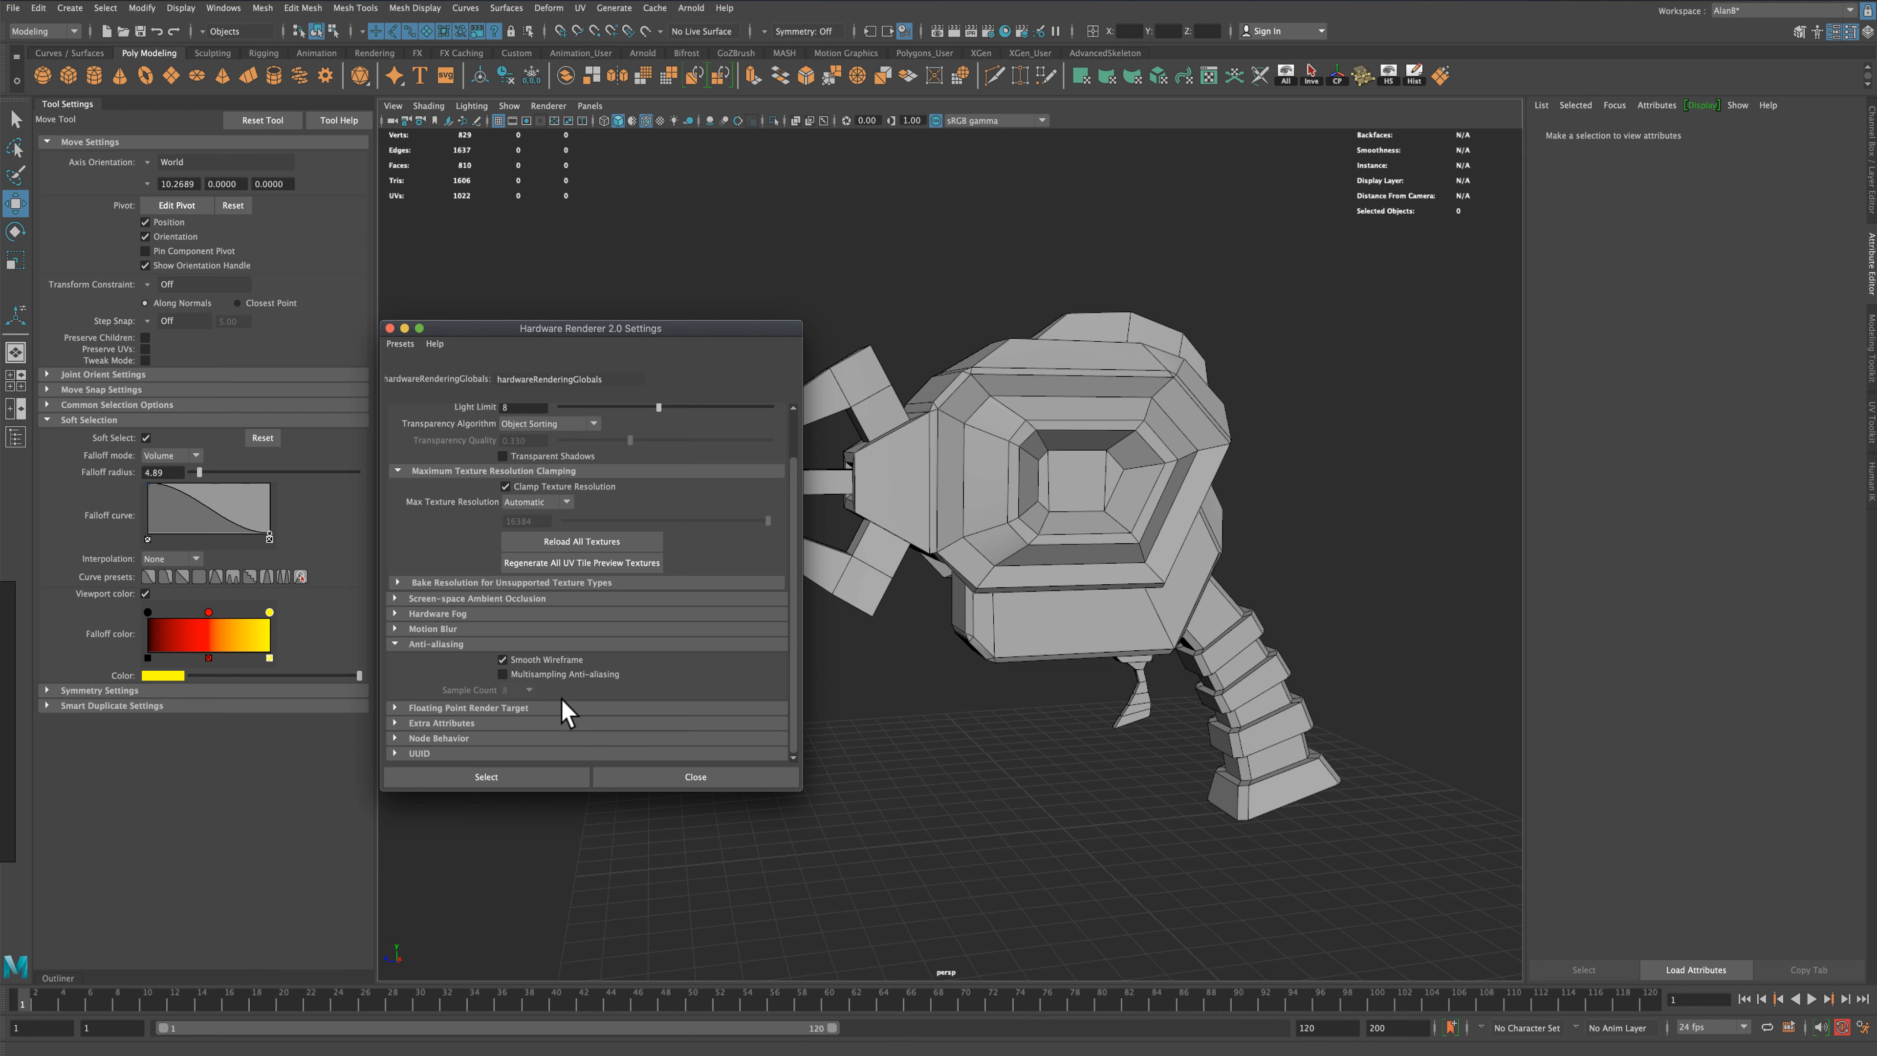
click(493, 598)
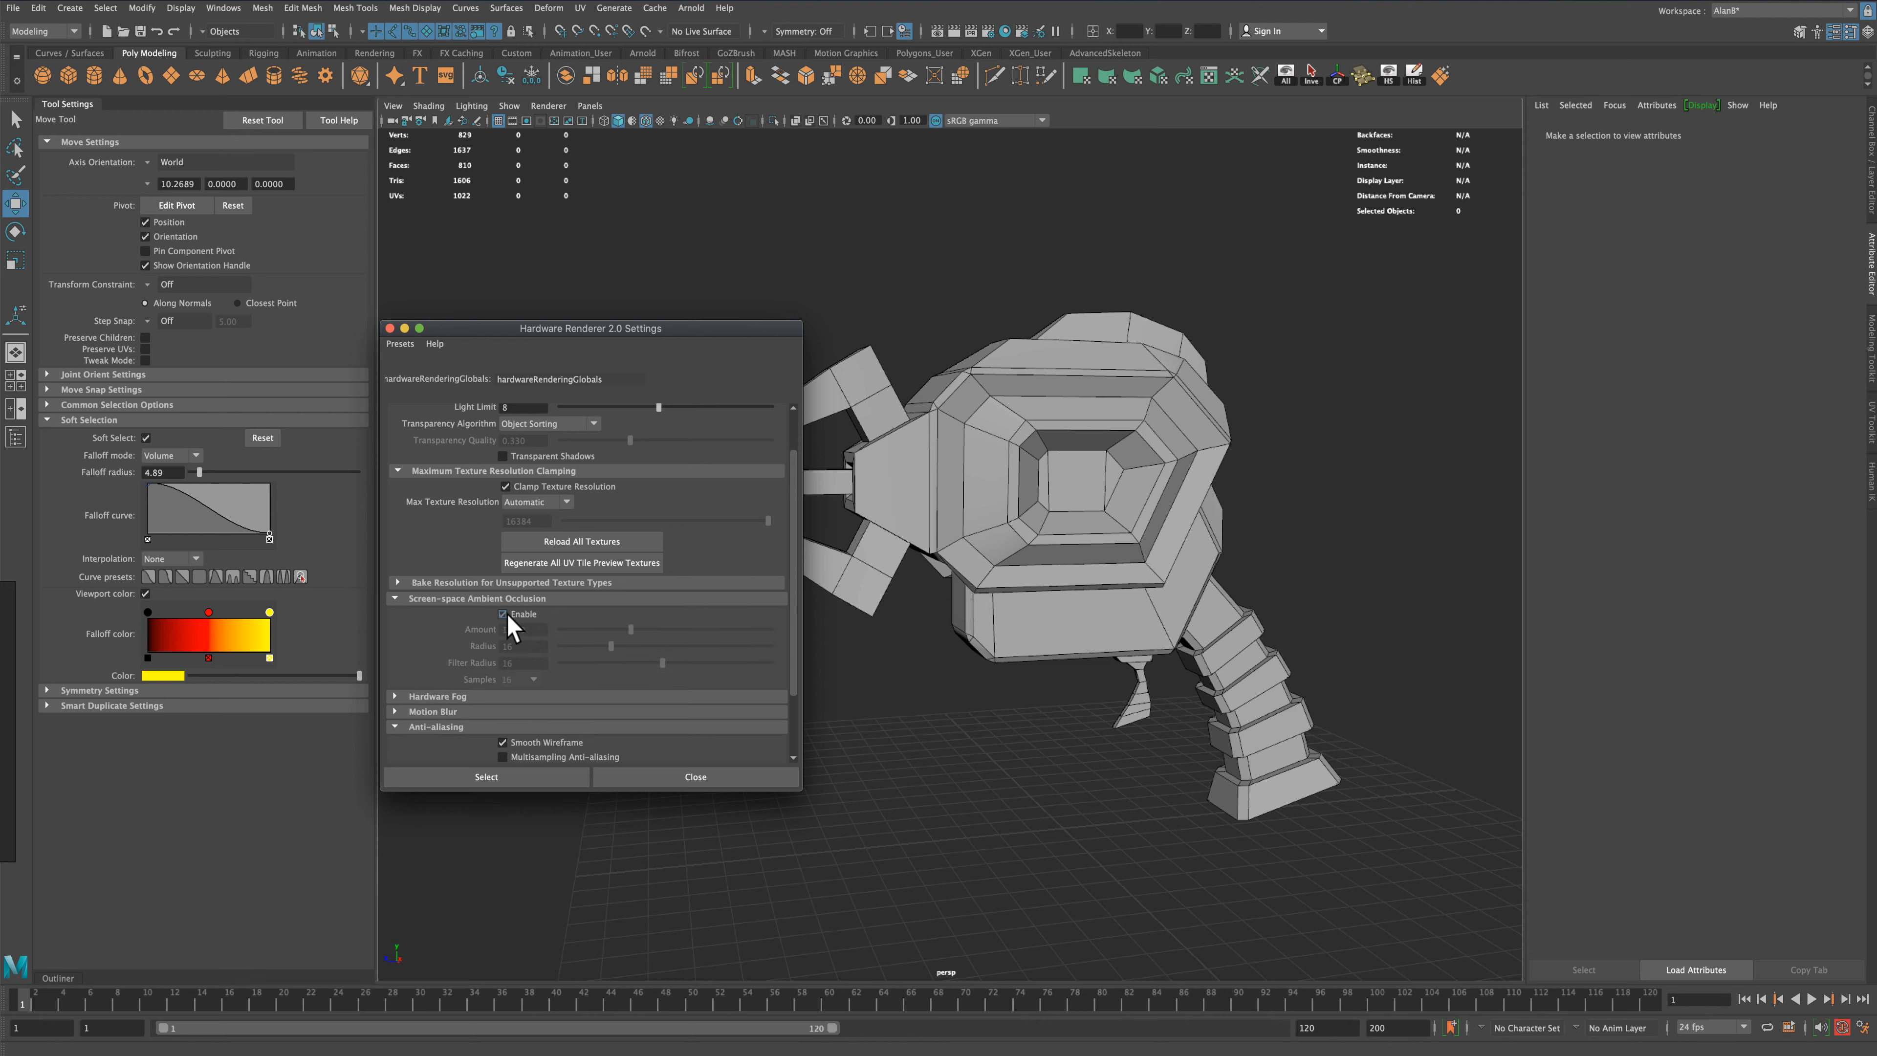
mouse_move(631, 630)
mouse_down()
mouse_move(732, 632)
mouse_move(562, 646)
mouse_move(611, 646)
mouse_up()
click(678, 781)
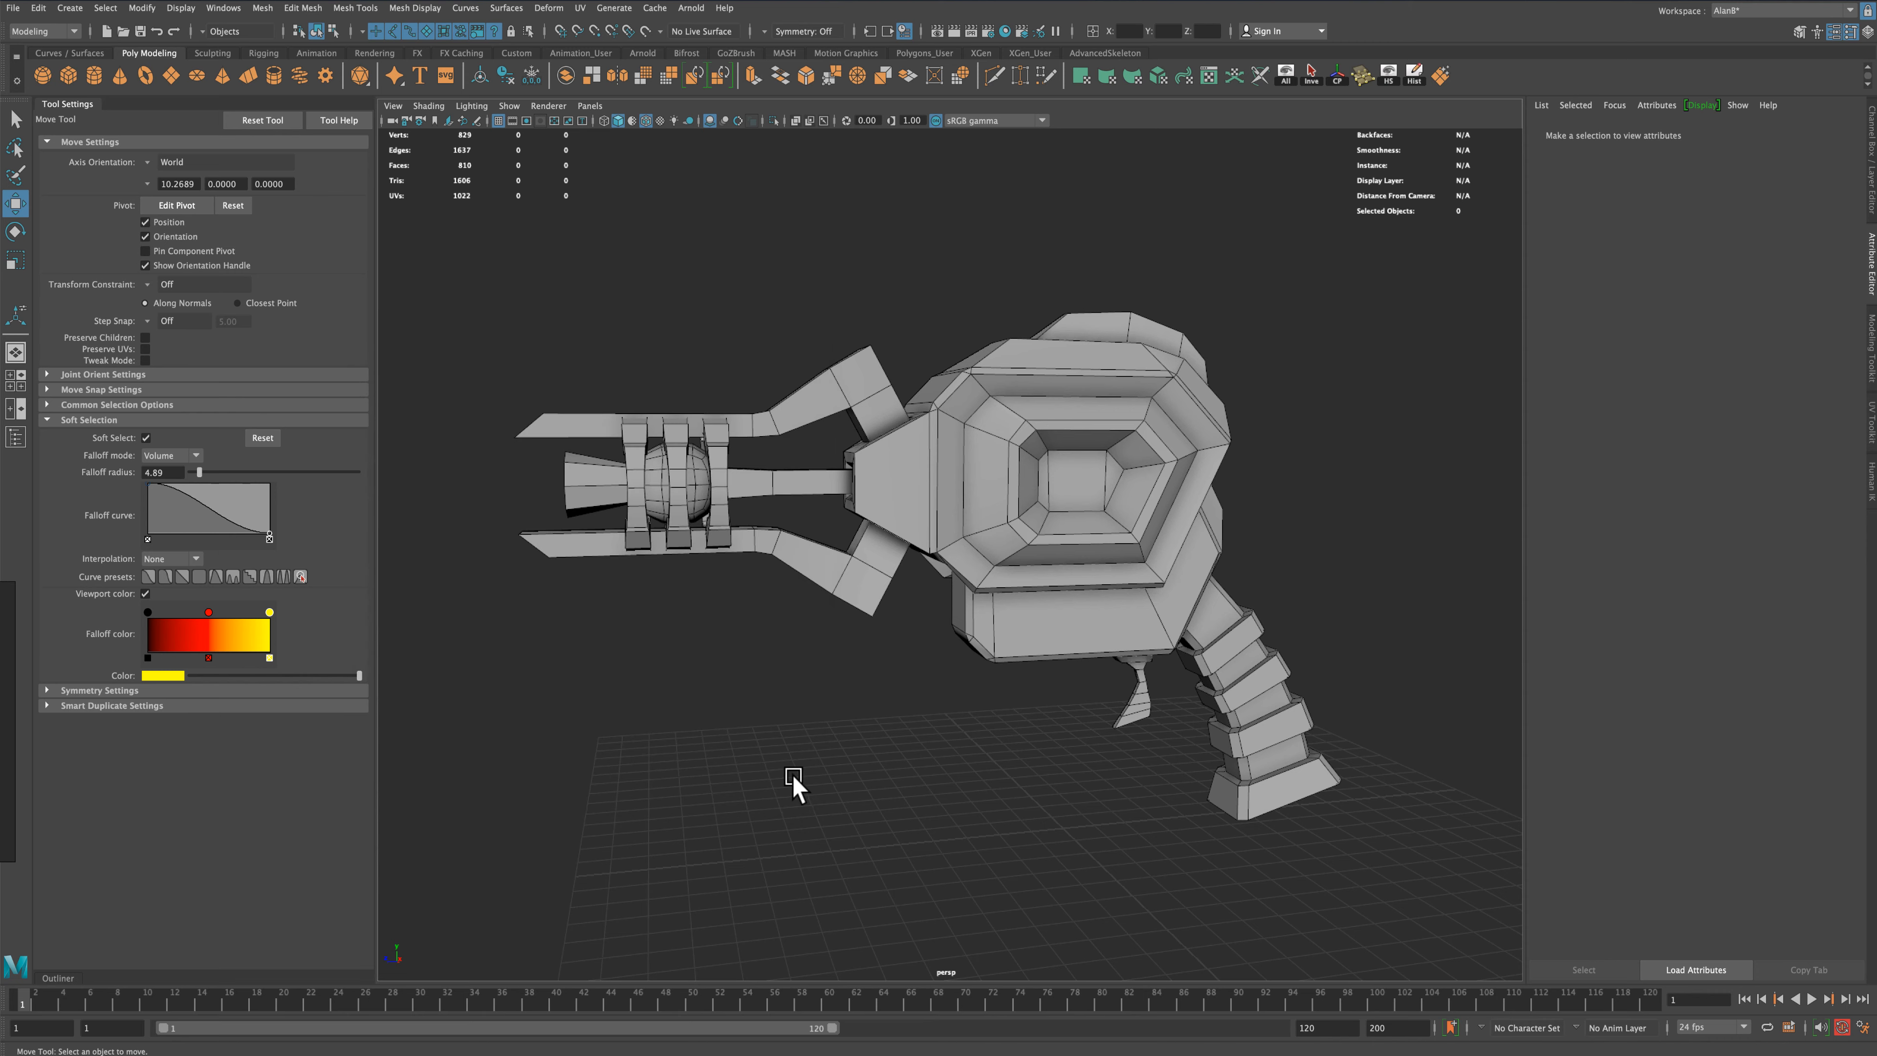
Frame the combined mesh and examine its shading from both sides, the front and below
alt+drag(788, 780, 868, 789)
click(959, 633)
key(f)
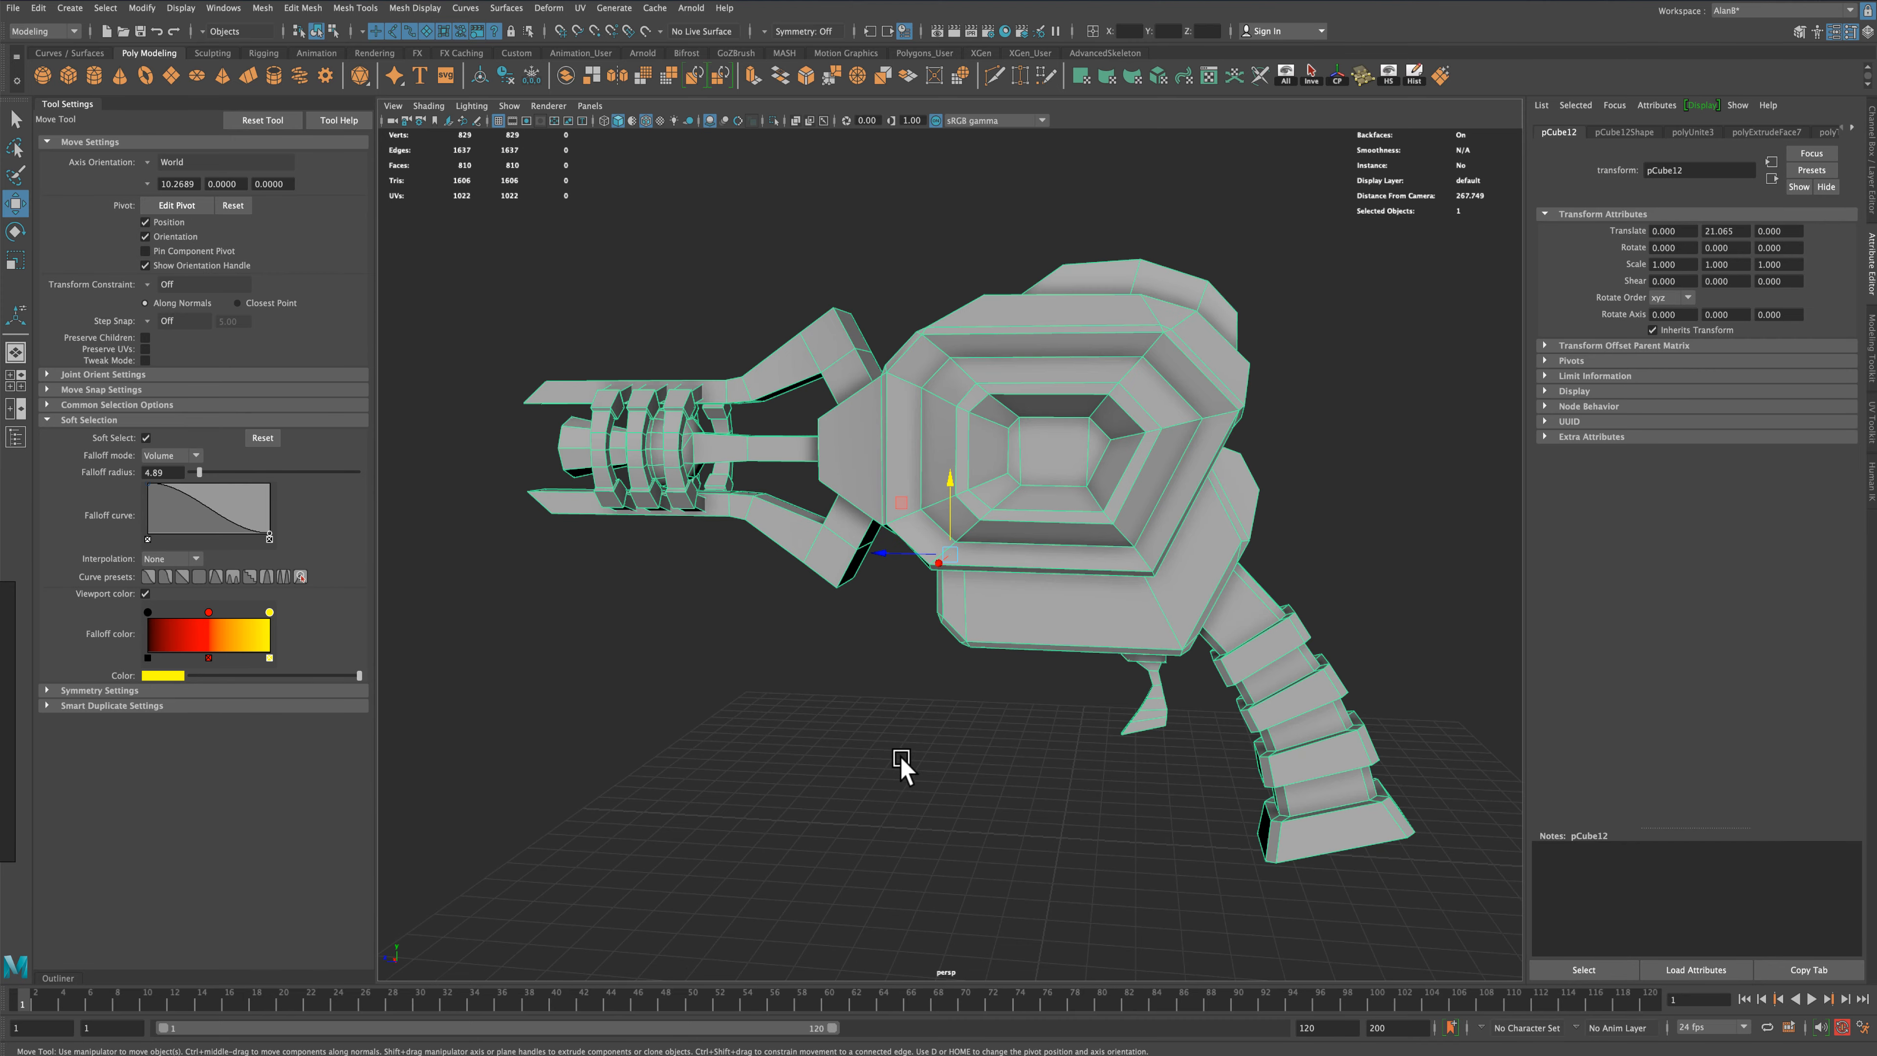
click(898, 787)
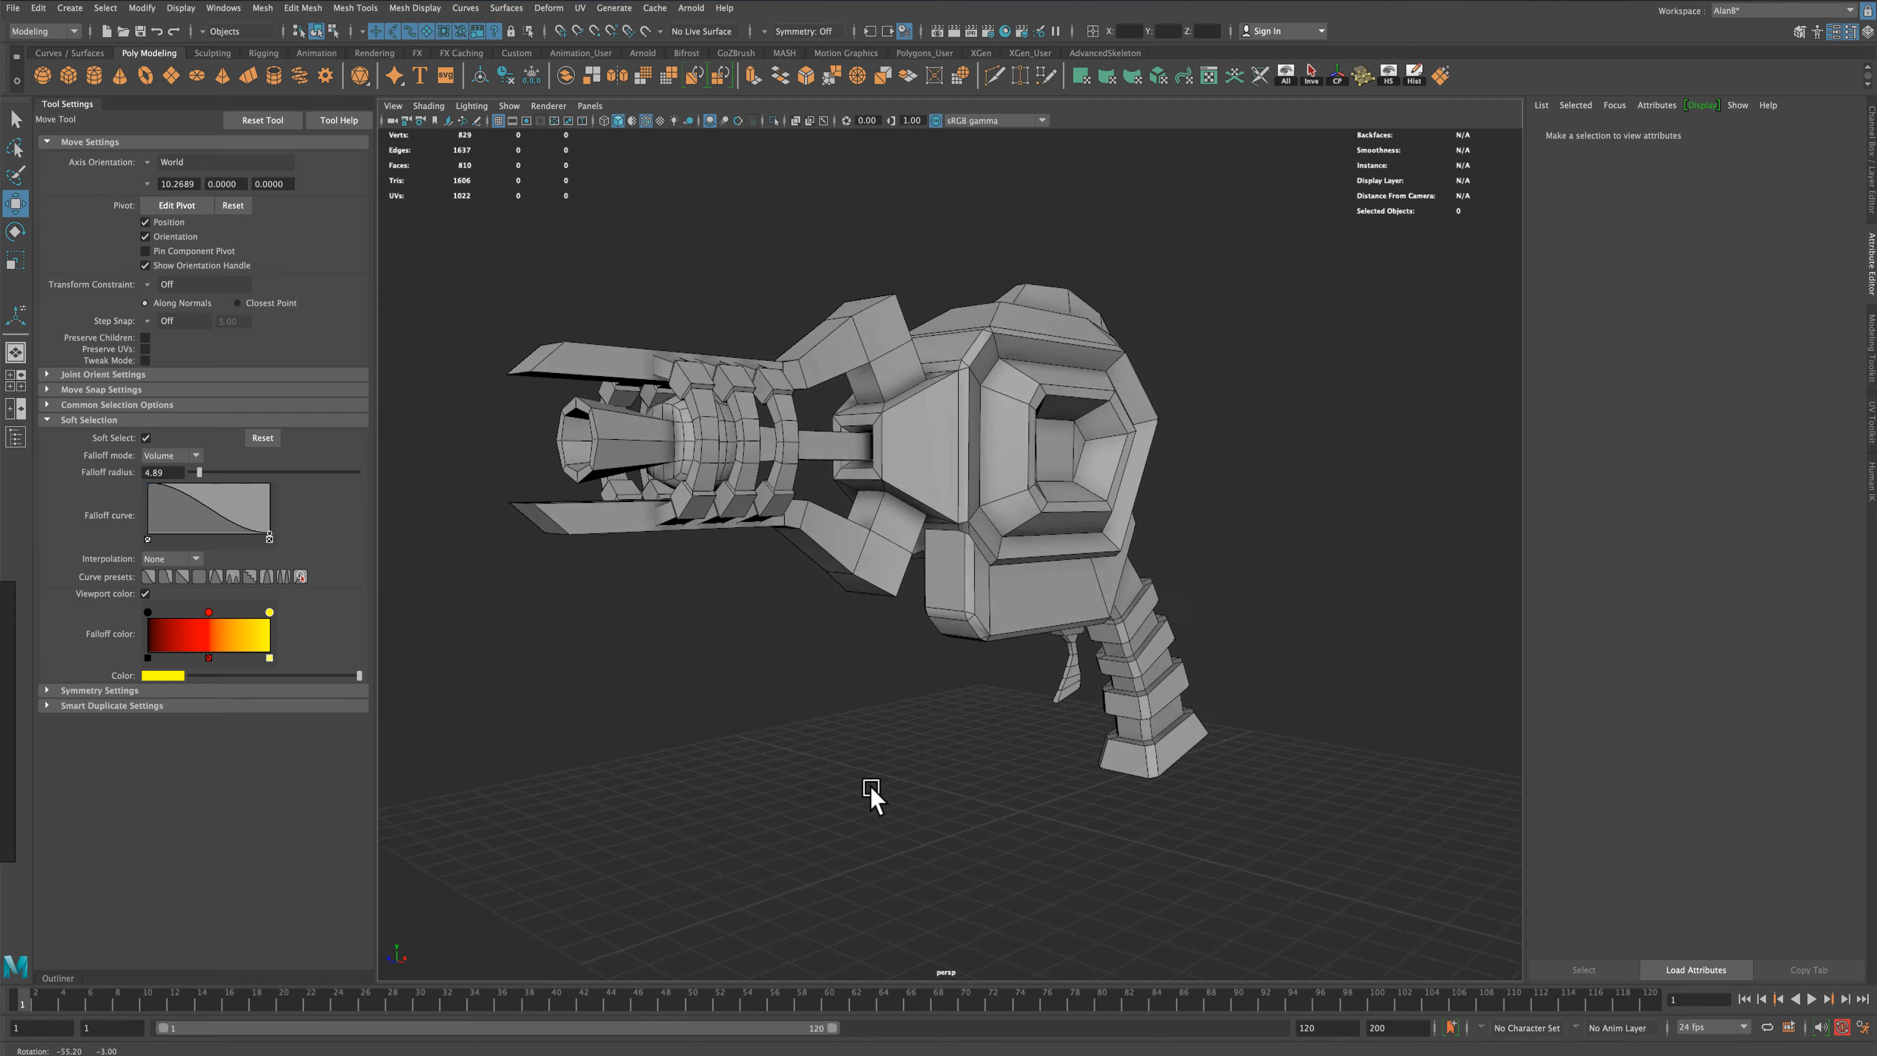
mouse_move(1067, 798)
alt+mouse_down()
mouse_move(1132, 796)
mouse_move(1037, 798)
alt+mouse_up()
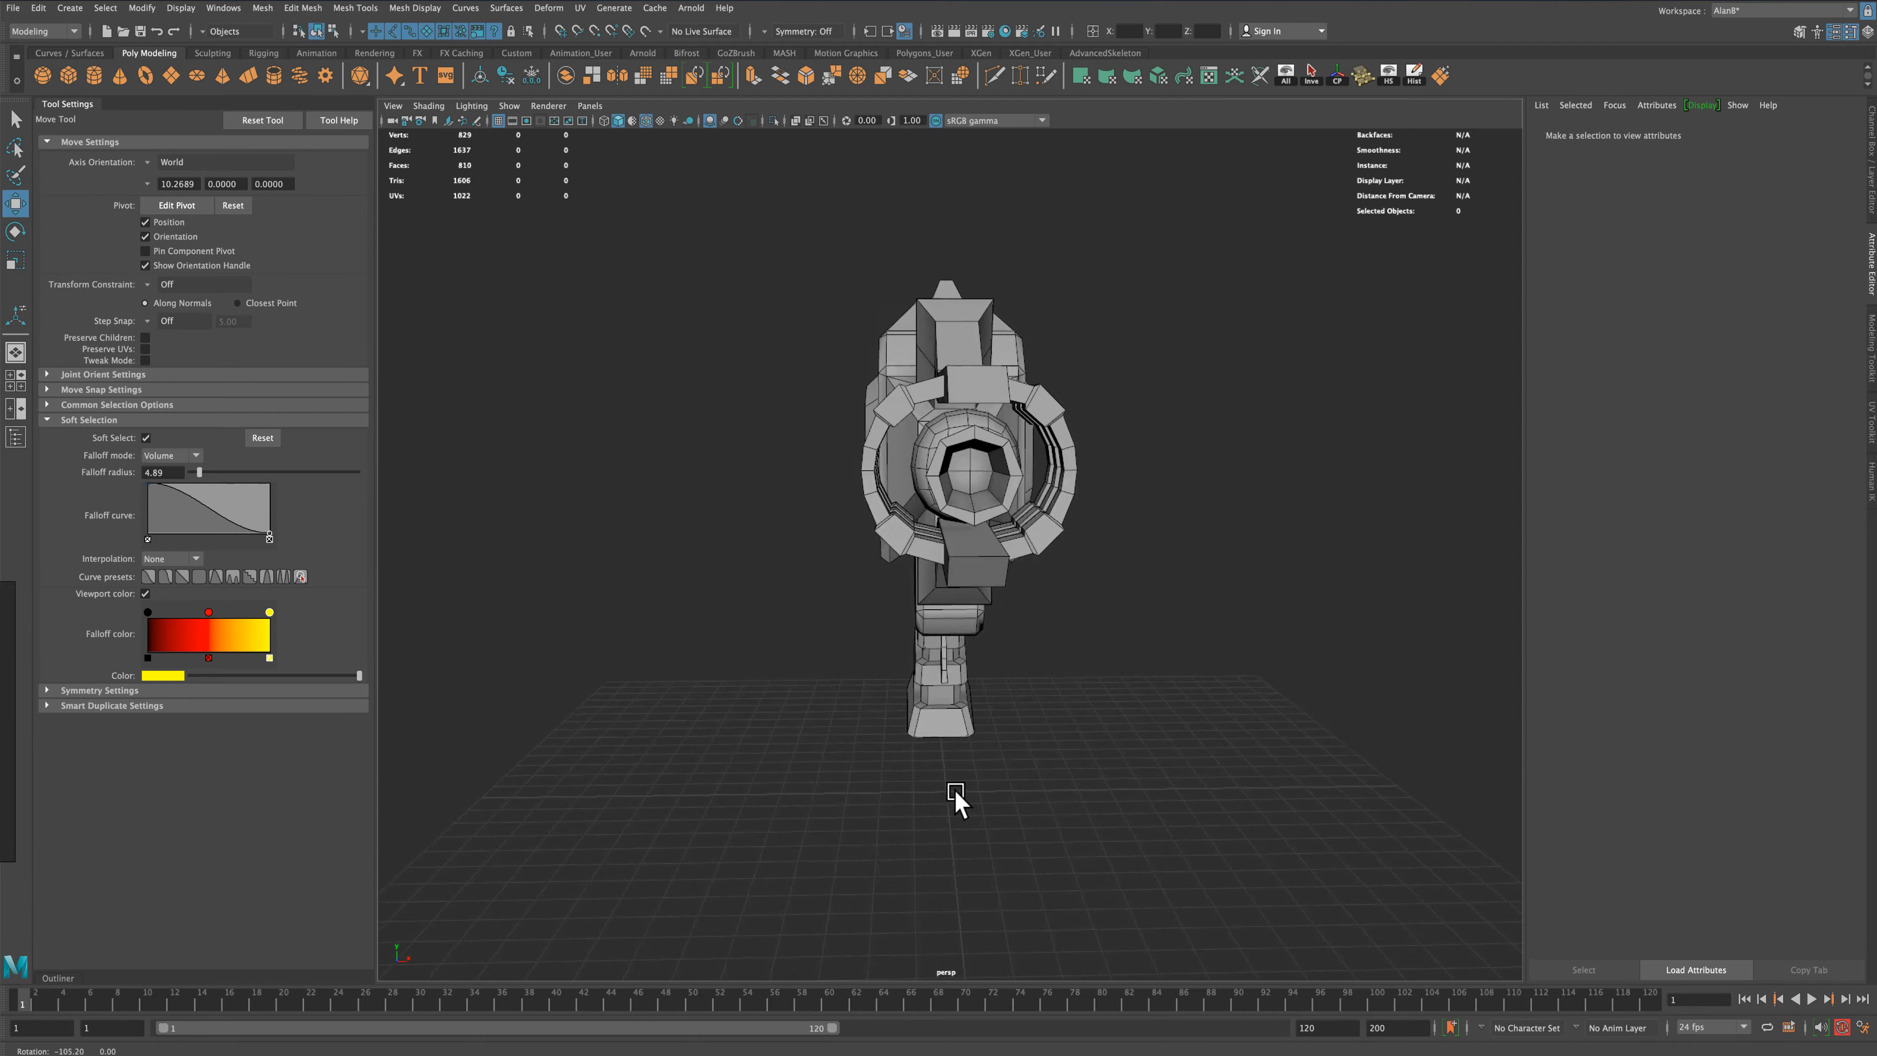
alt+drag(888, 790, 448, 789)
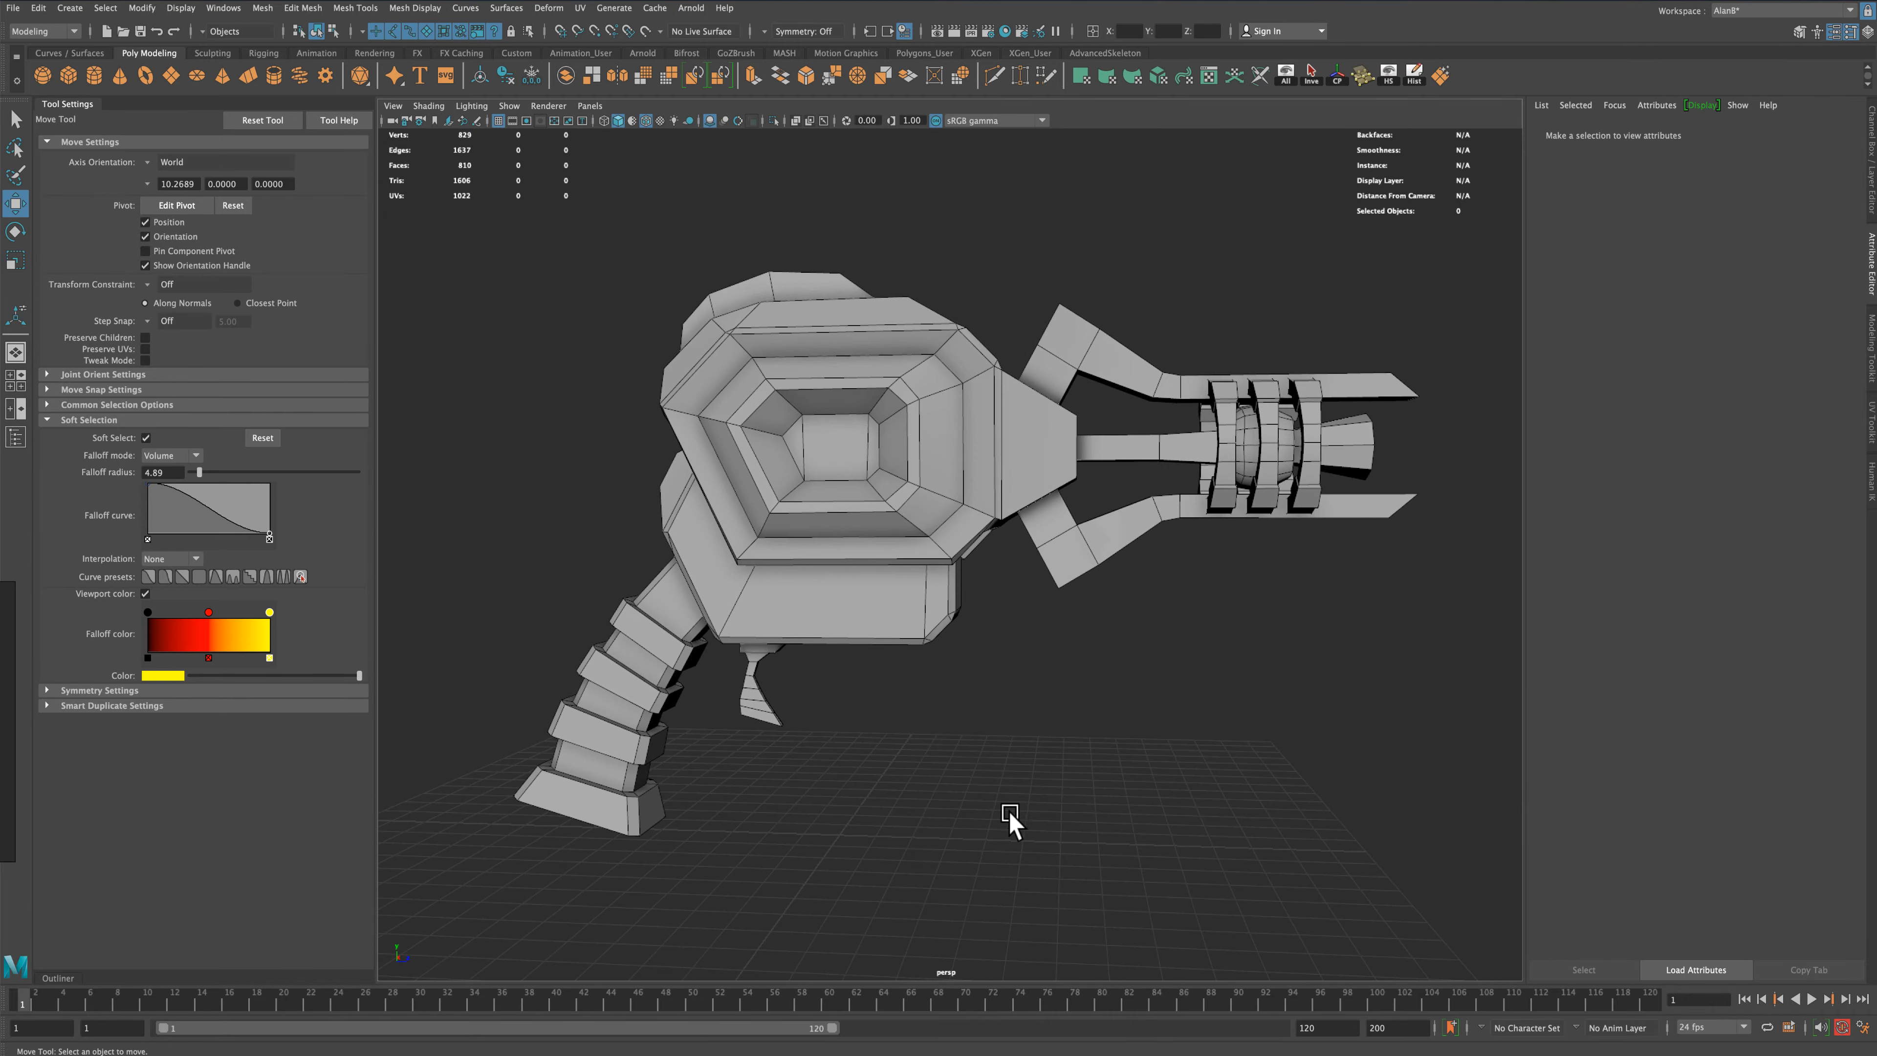
alt+drag(1009, 813, 975, 788)
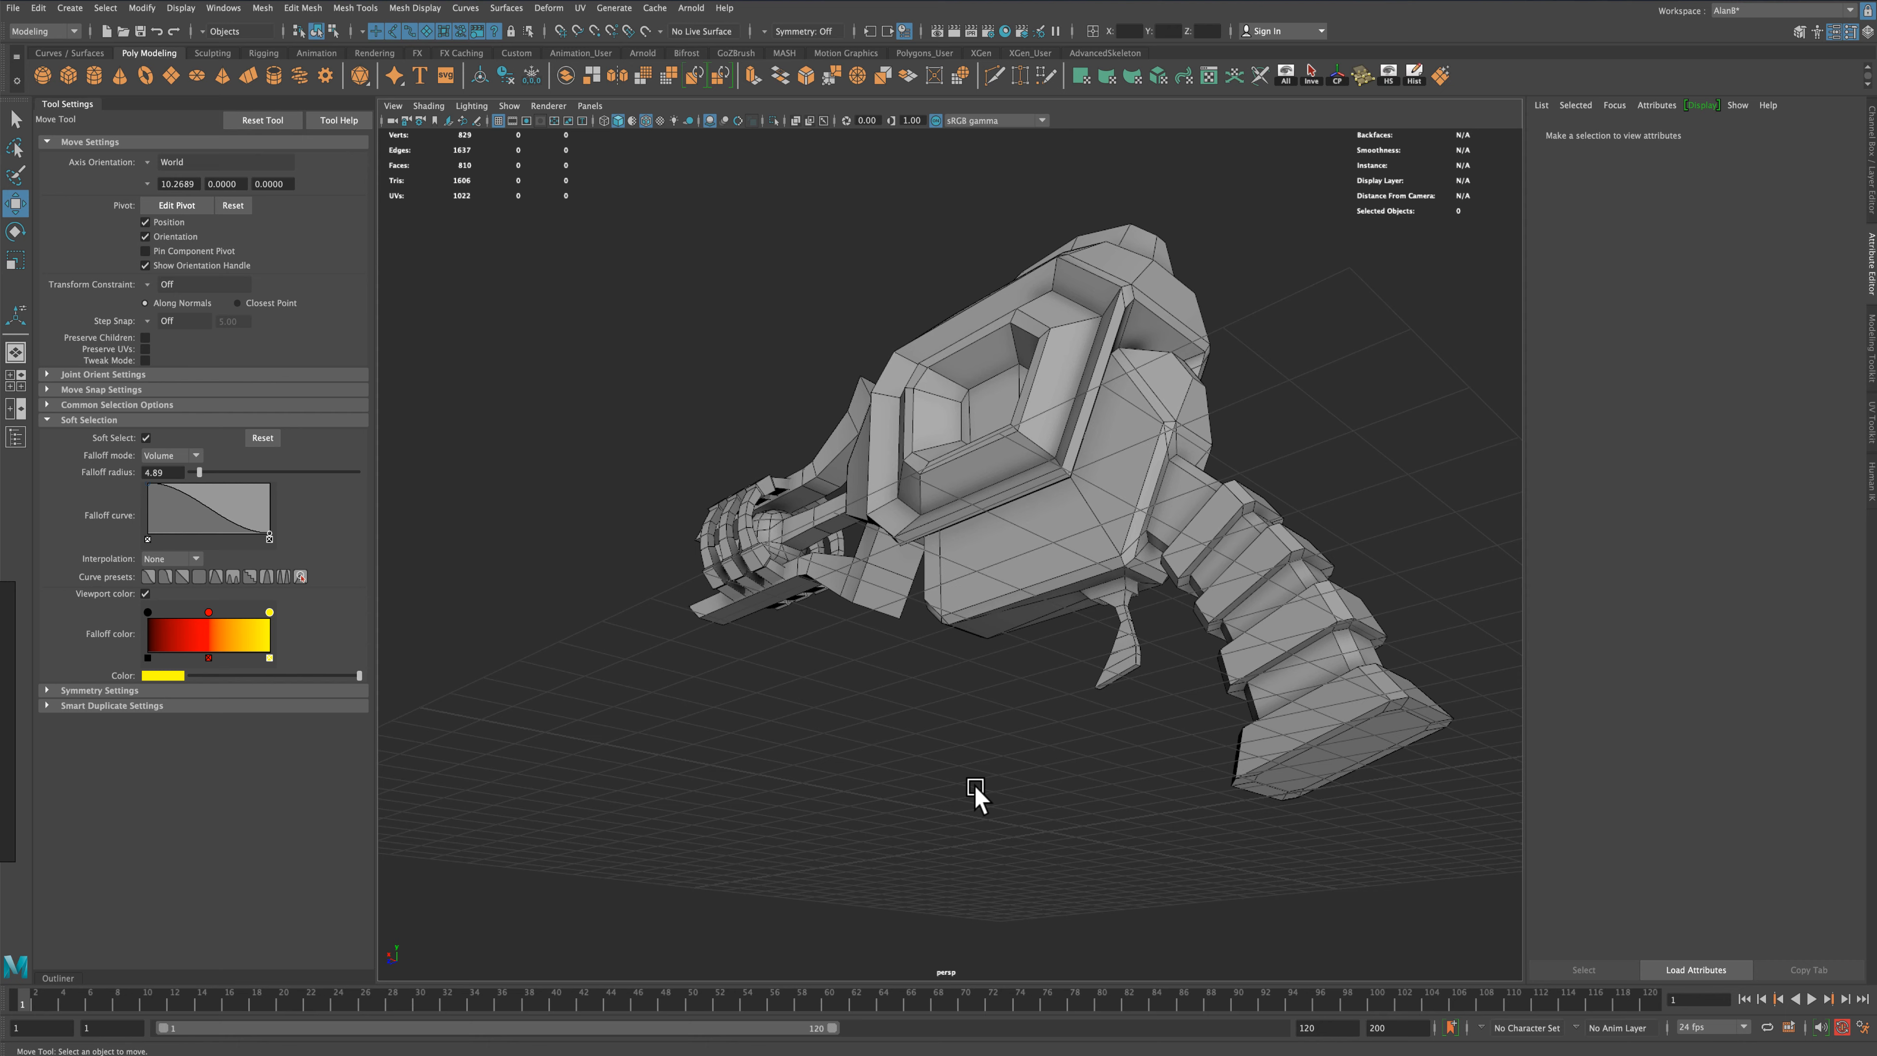
Inspect the face on the underside of the handle in the perspective and side views, and return to object mode with nothing selected
click(1334, 778)
right_click(1335, 776)
click(1335, 668)
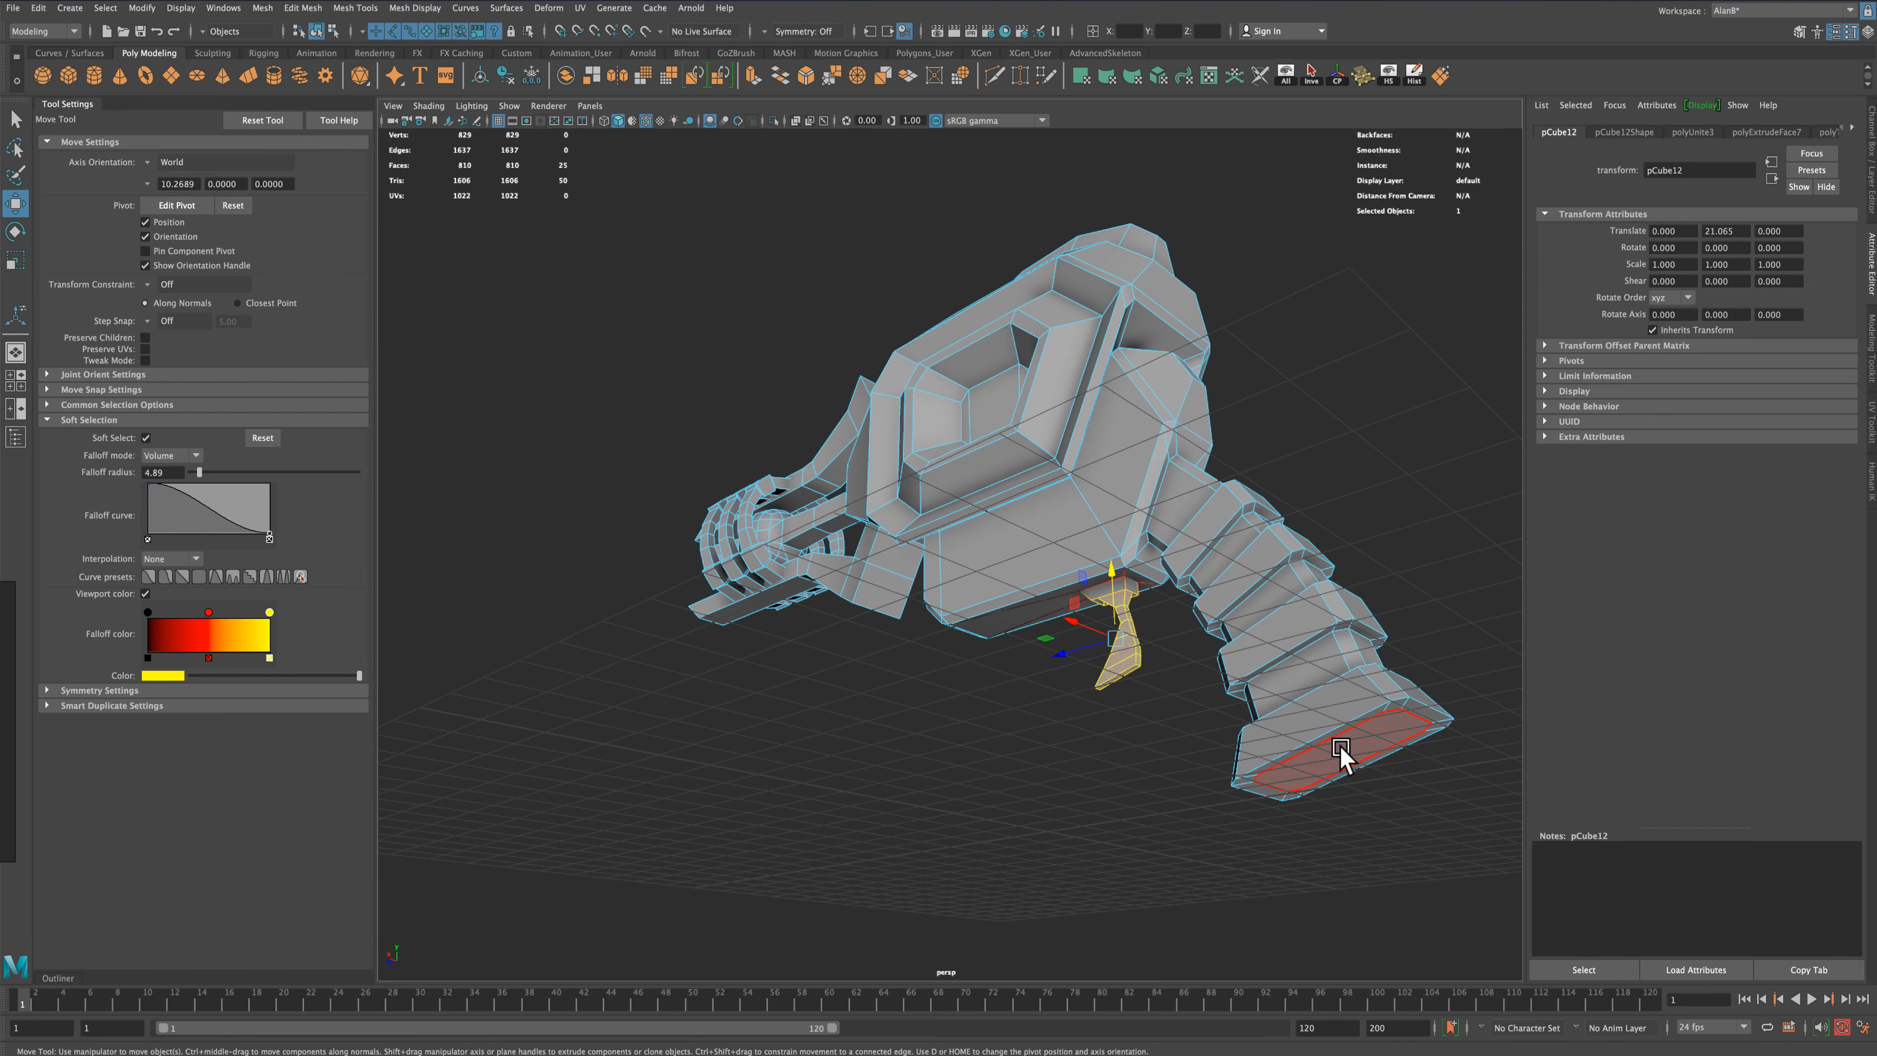
click(1341, 749)
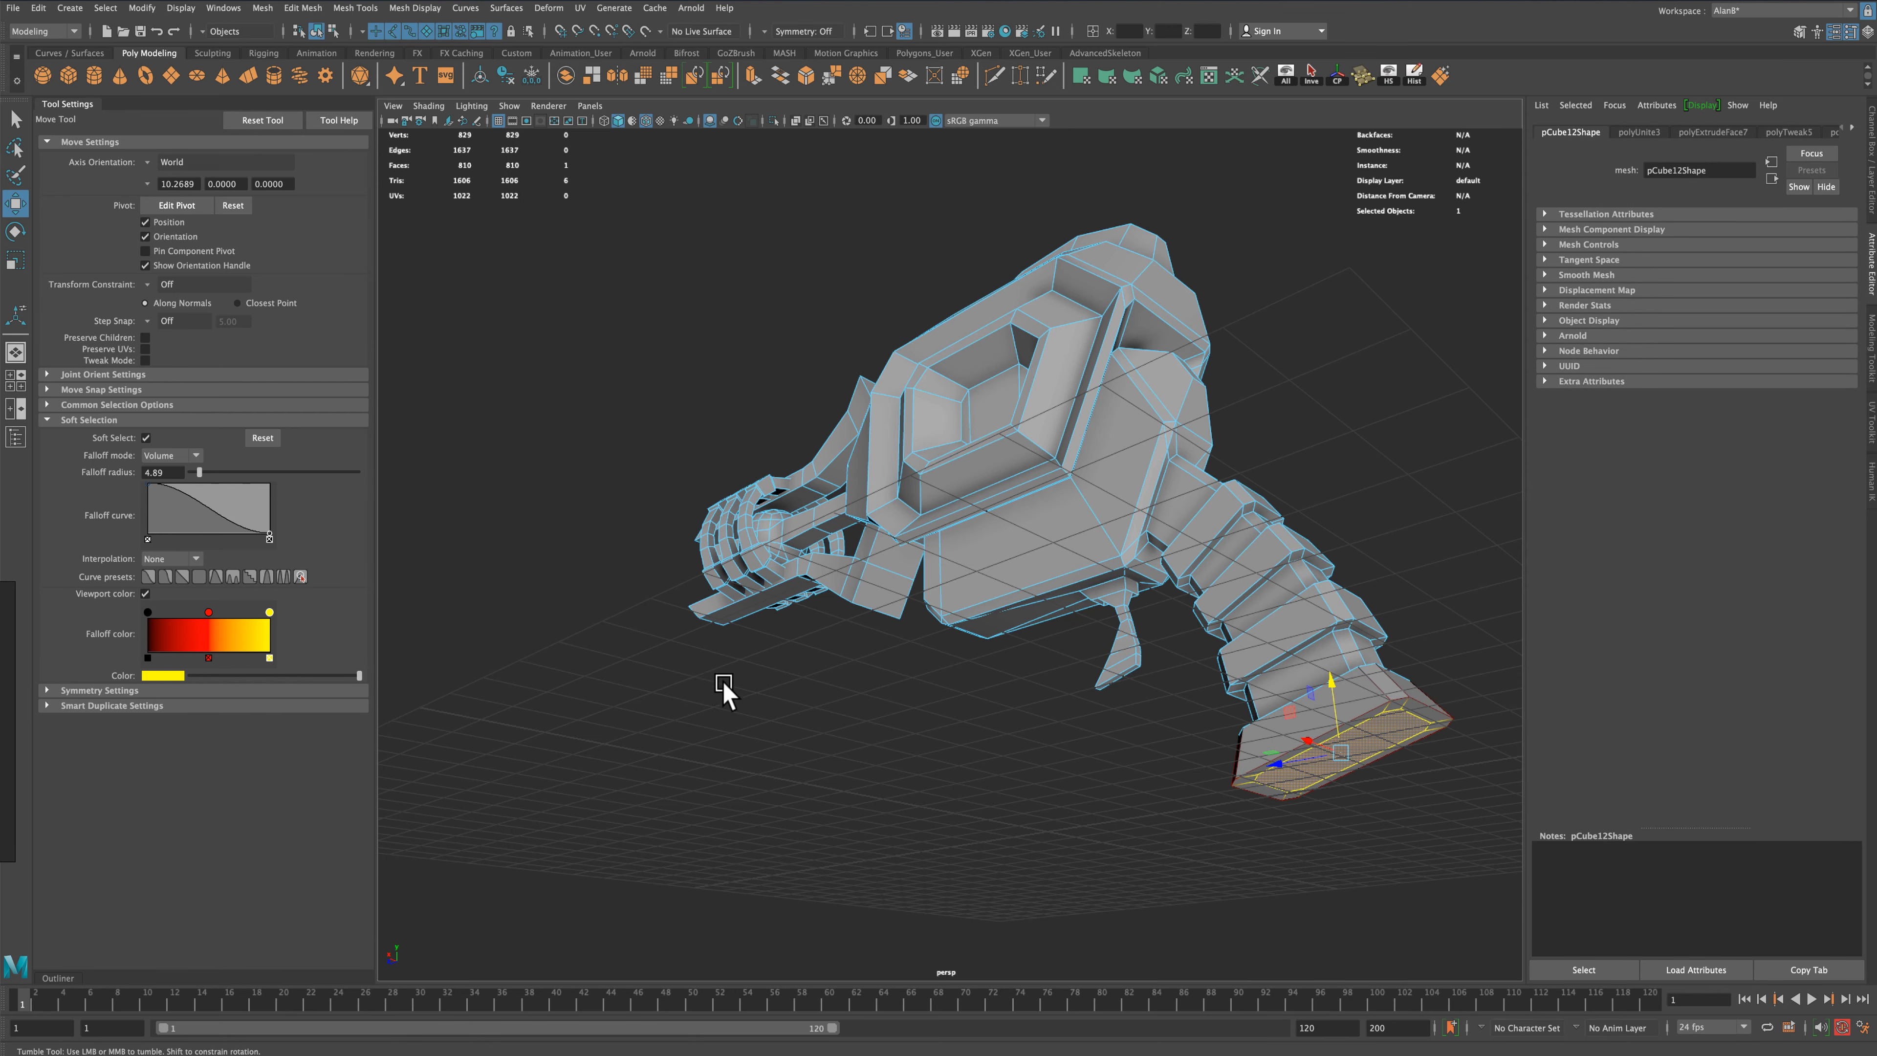
alt+drag(723, 688, 758, 696)
key(space)
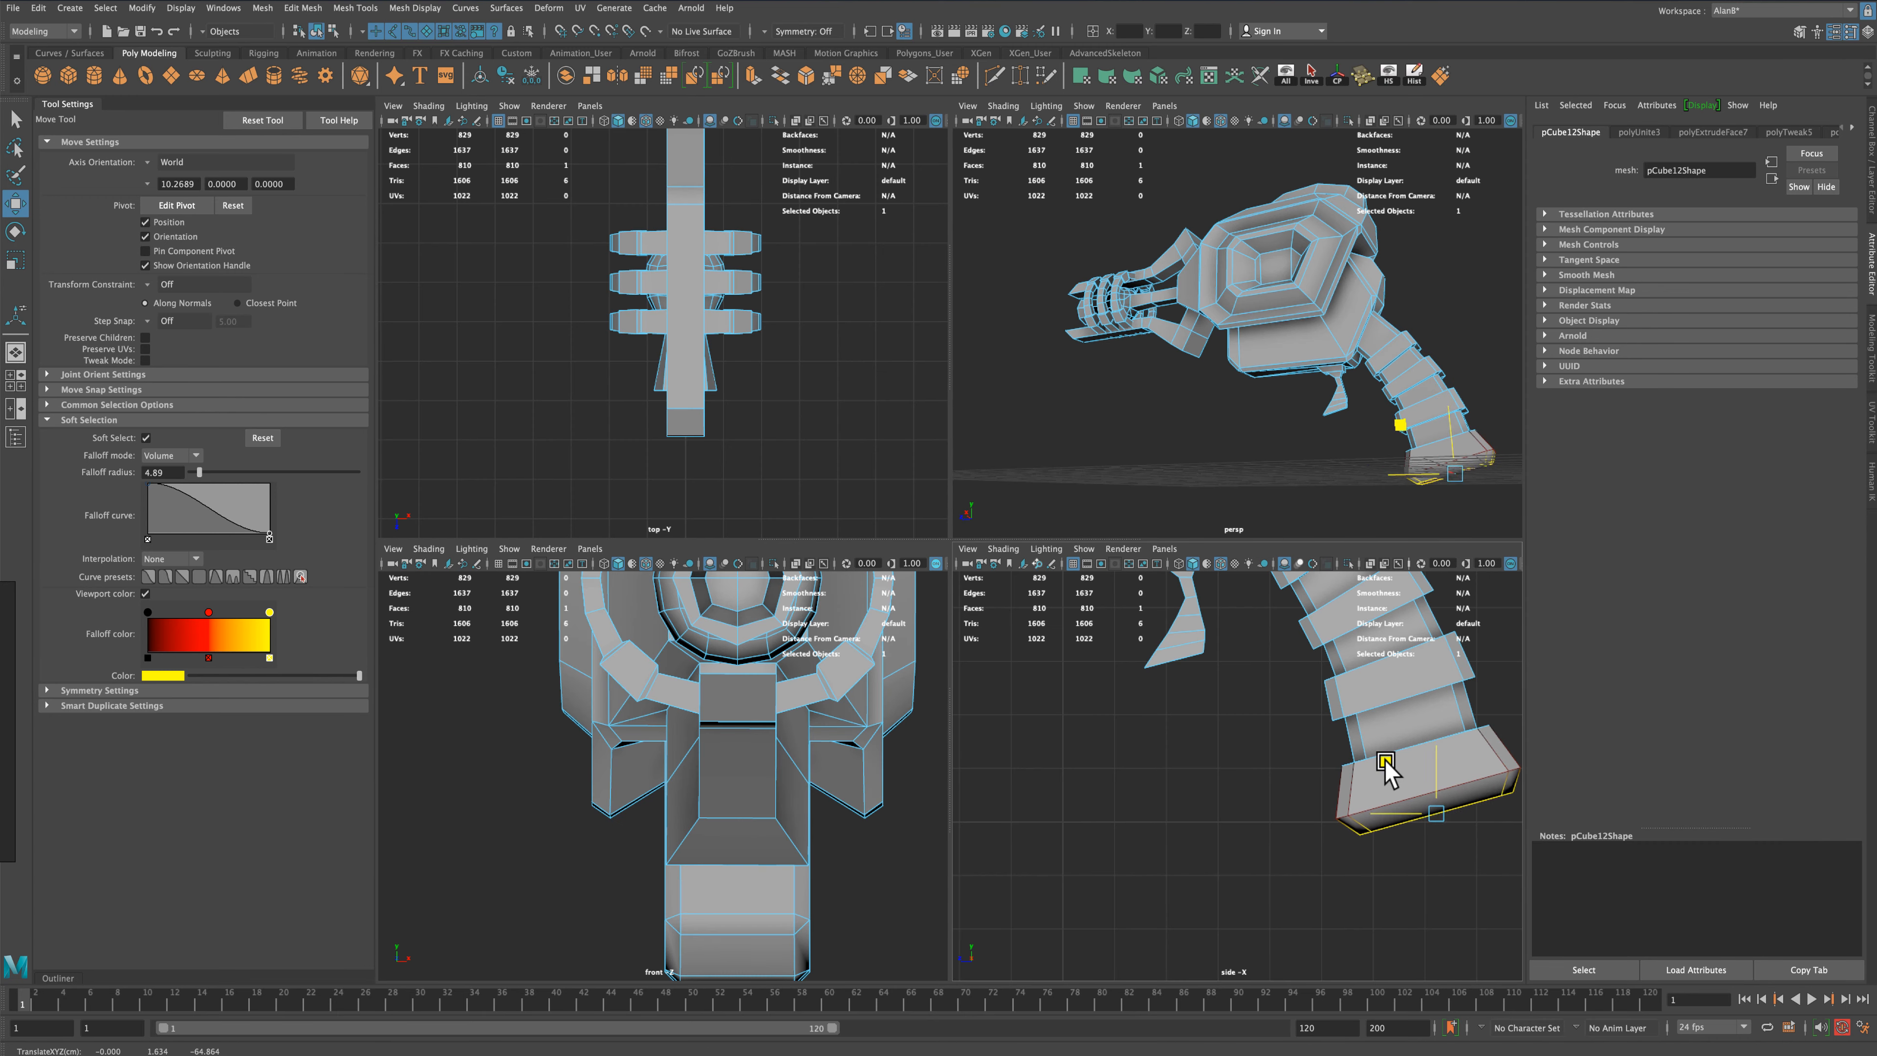
right_click(1383, 738)
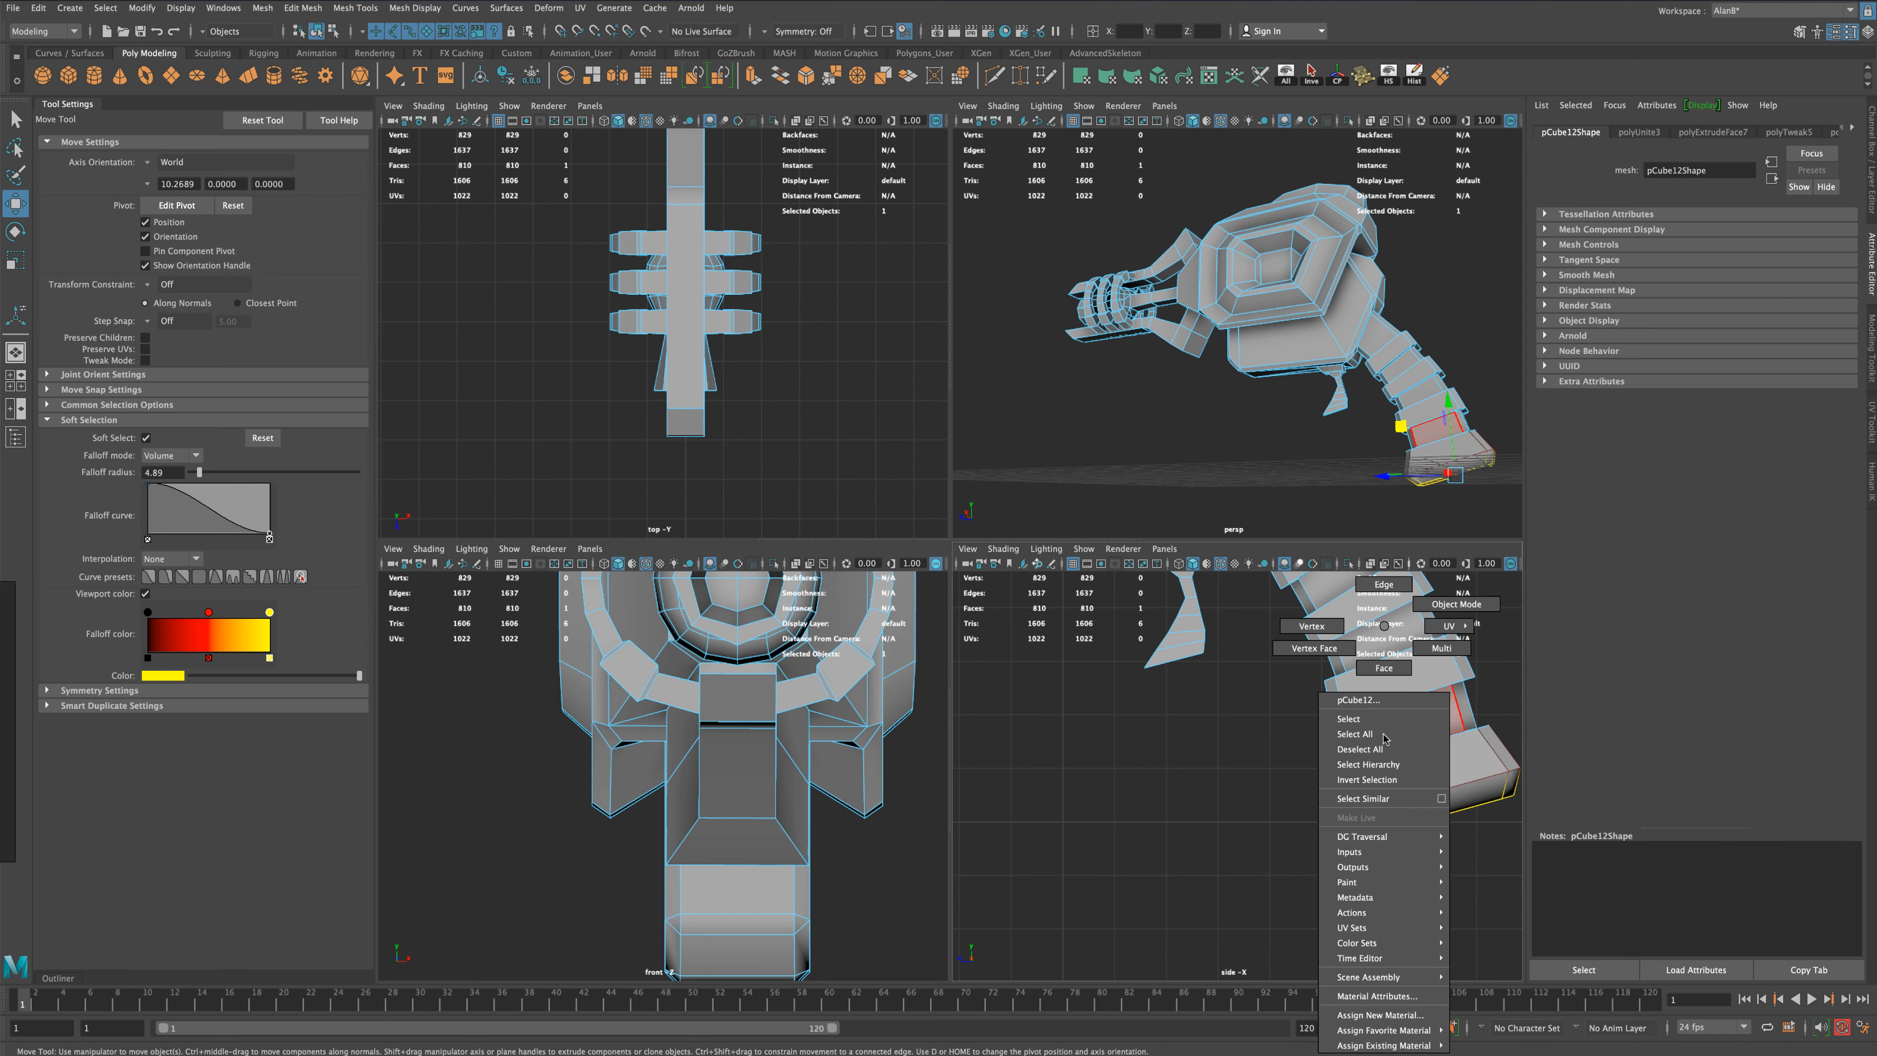
click(1441, 605)
click(1301, 453)
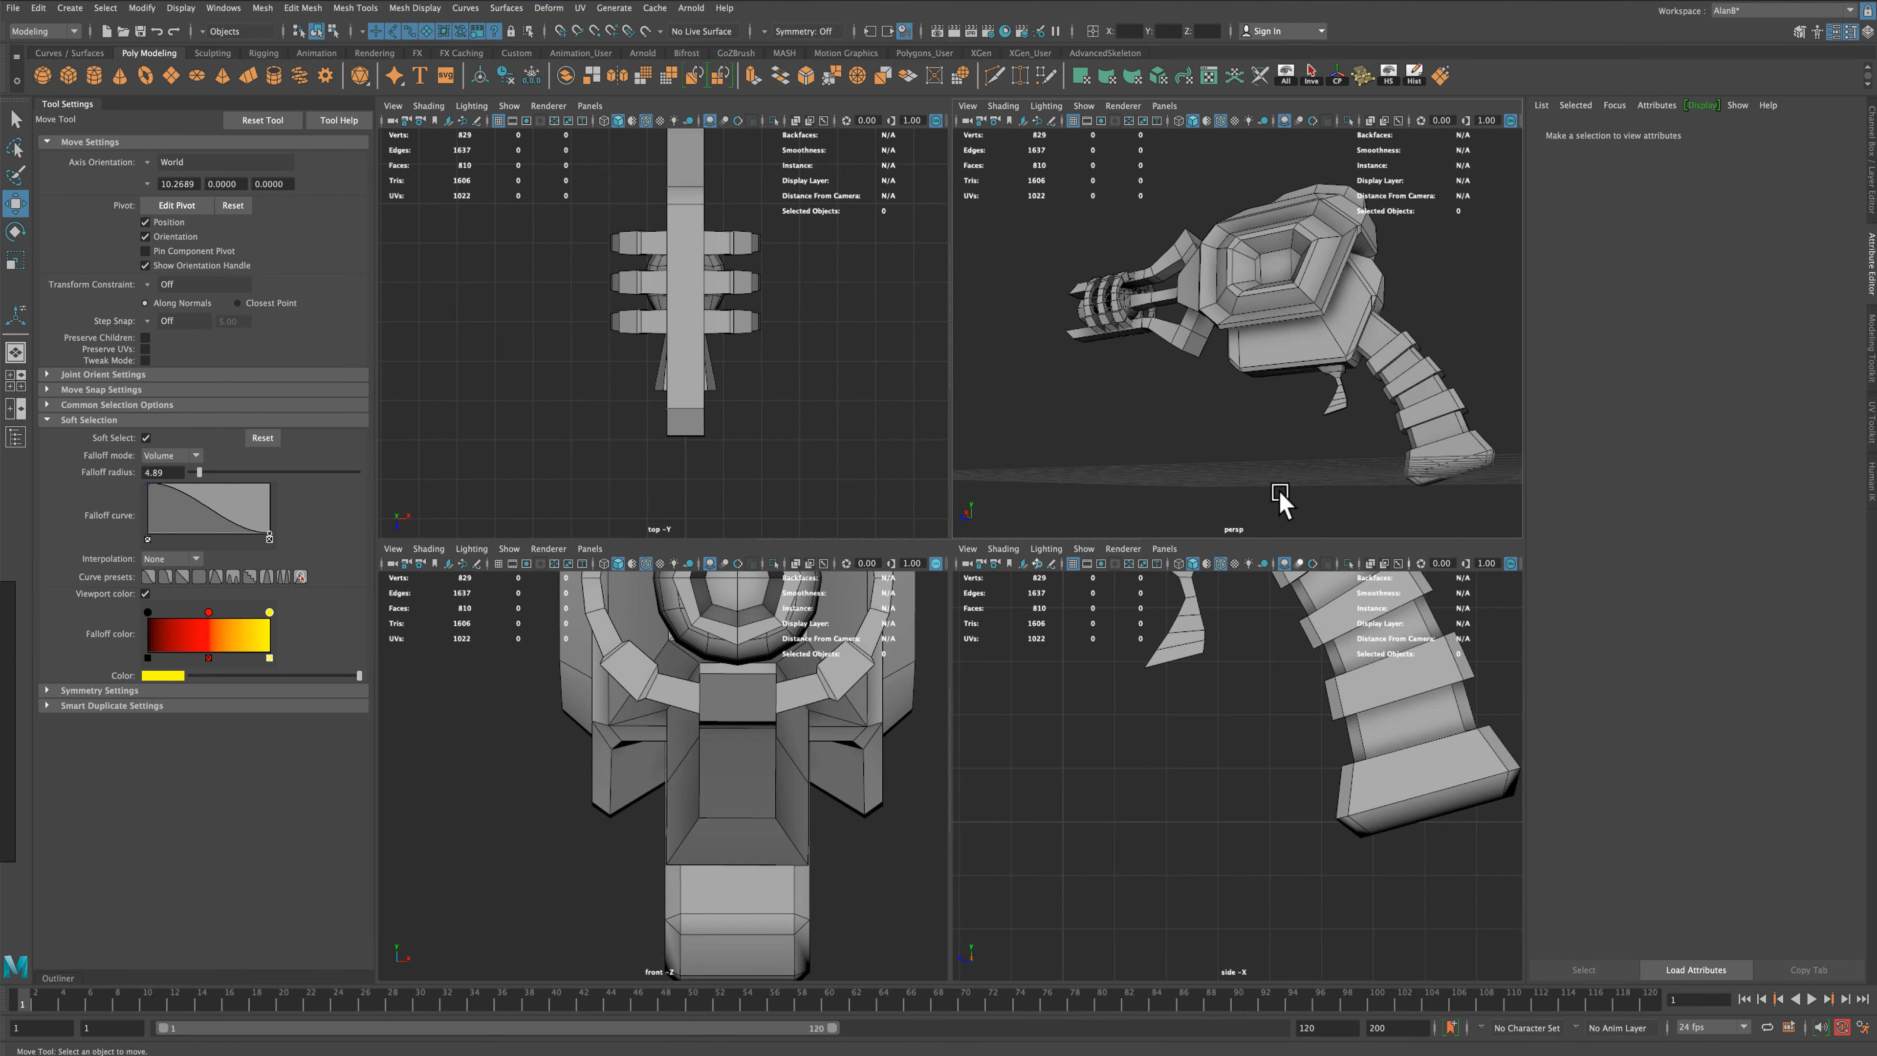
Show the perspective view full size, hide the grid and examine the finished model from both sides
key(space)
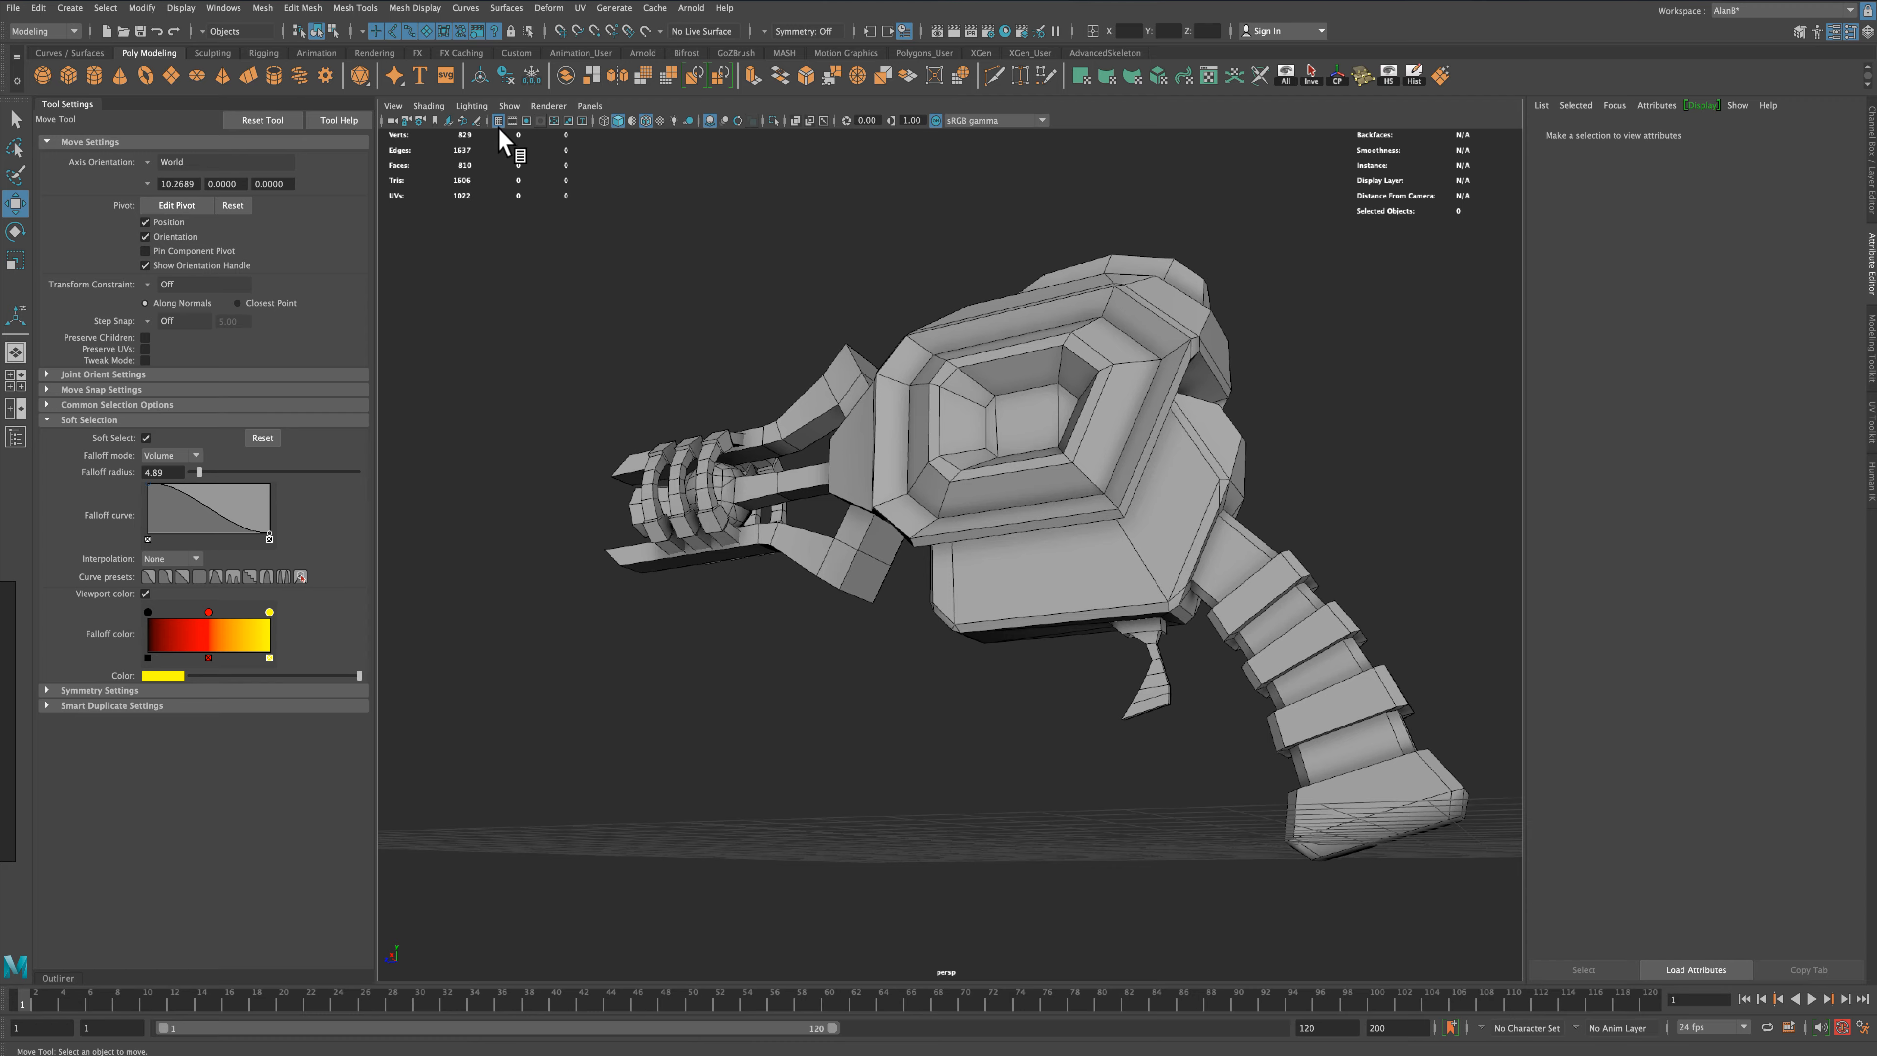
alt+drag(906, 655, 1326, 681)
alt+drag(596, 617, 929, 608)
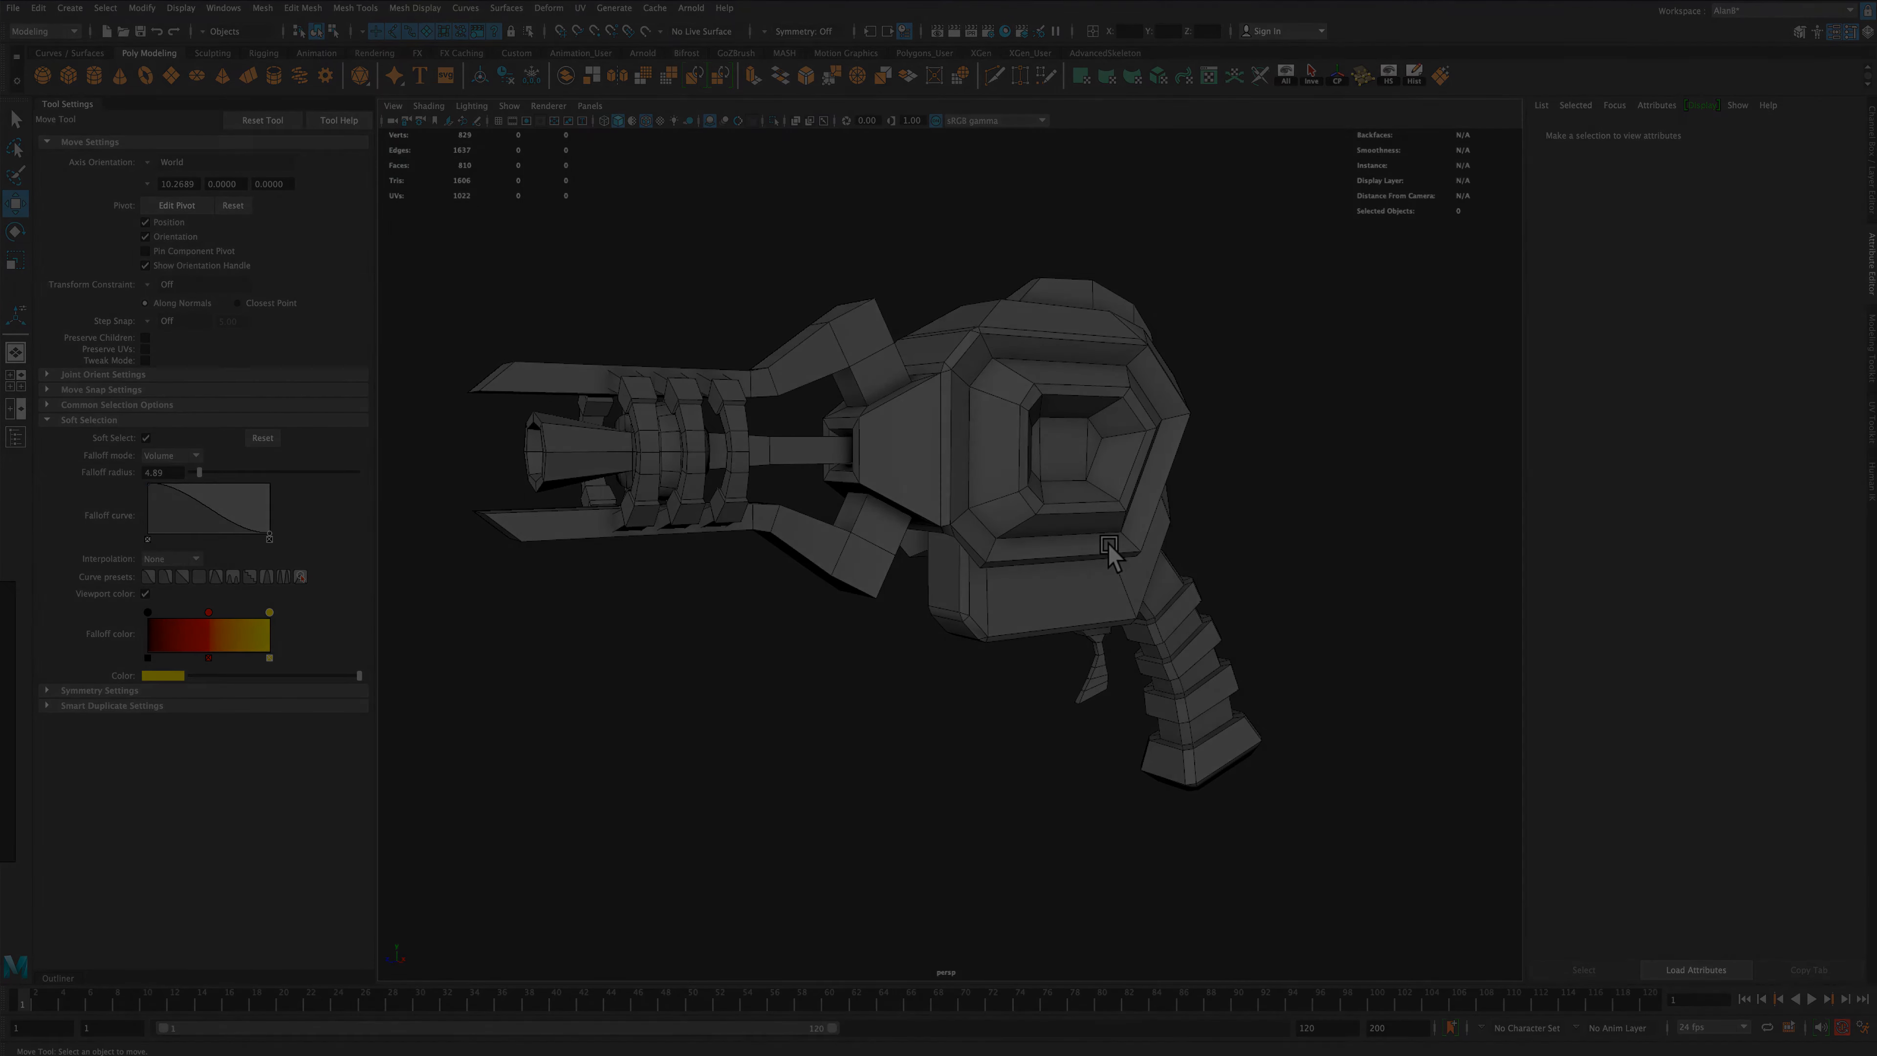